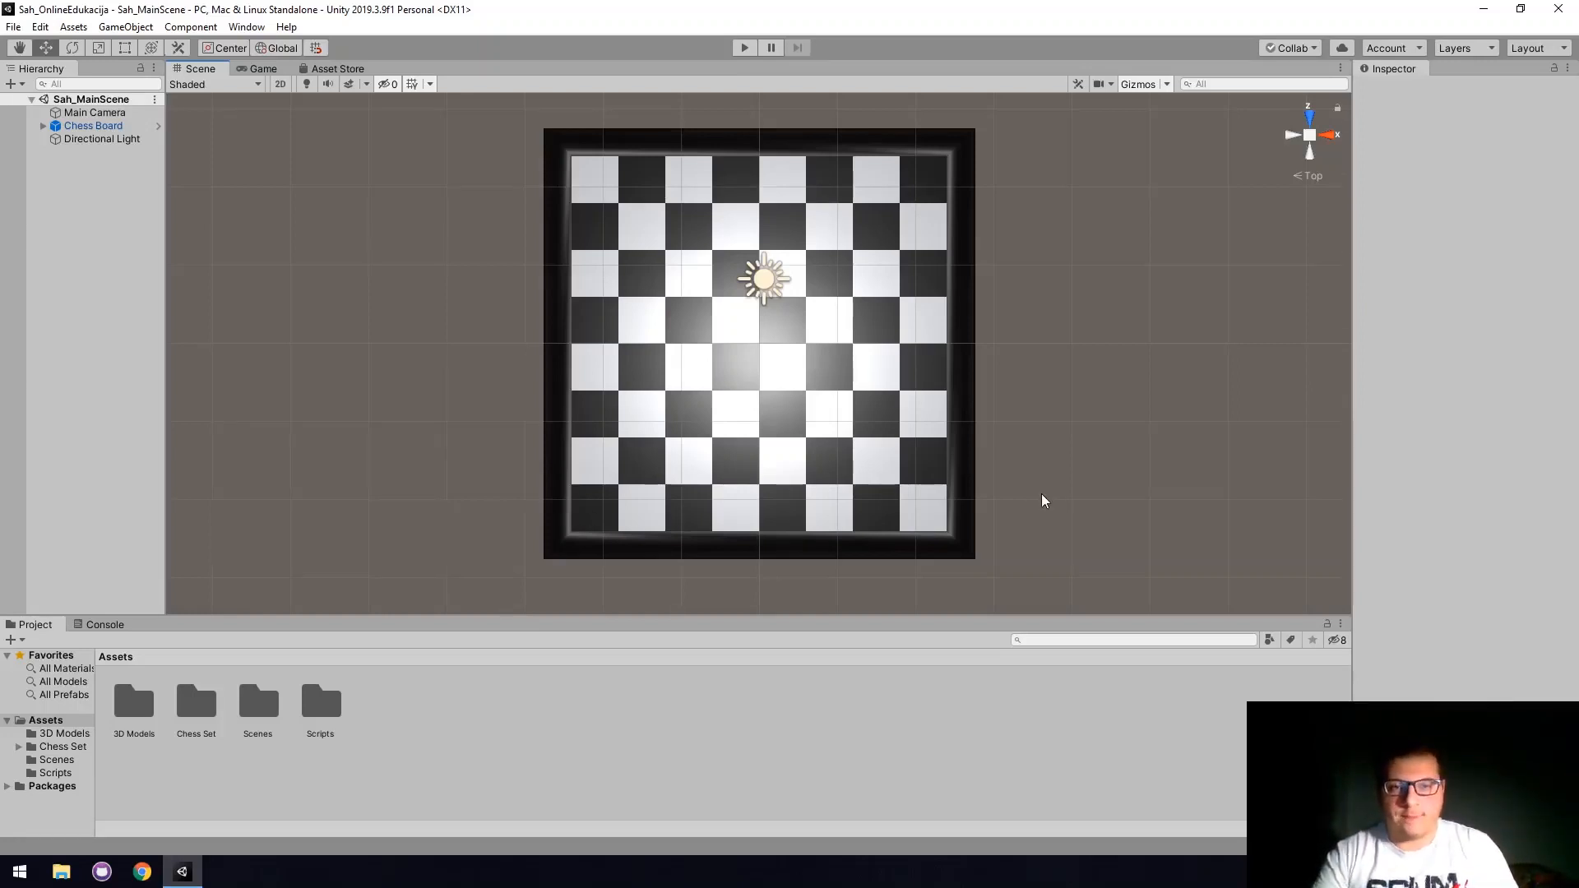
Add the white chess rook prefab from Chess Set/Prefabs to the scene.
middle_click_drag(991, 423, 993, 422)
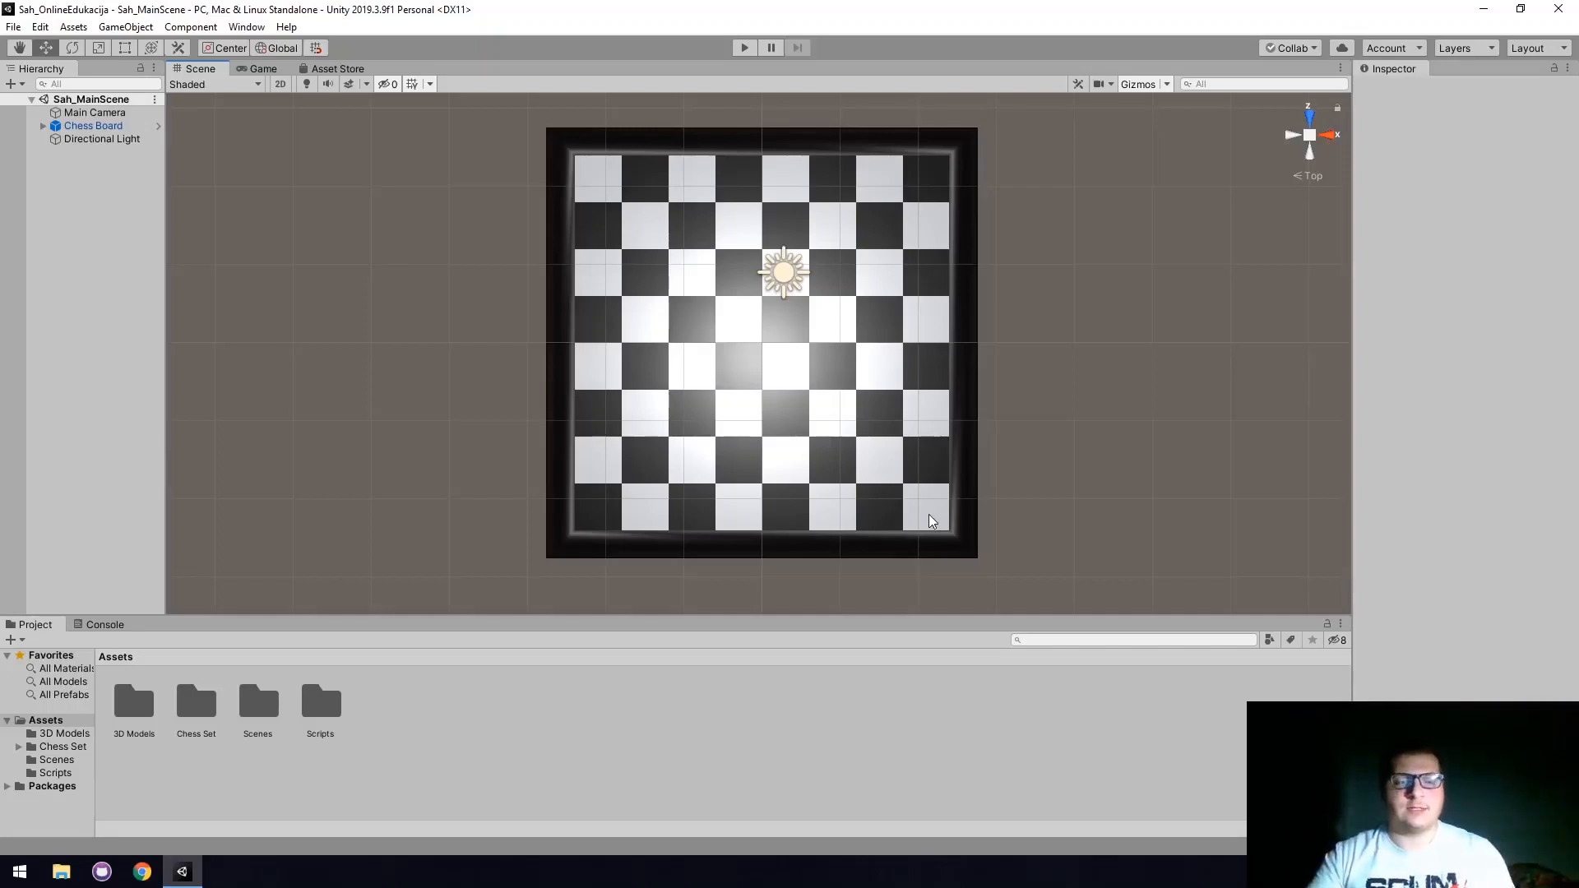
double_click(195, 700)
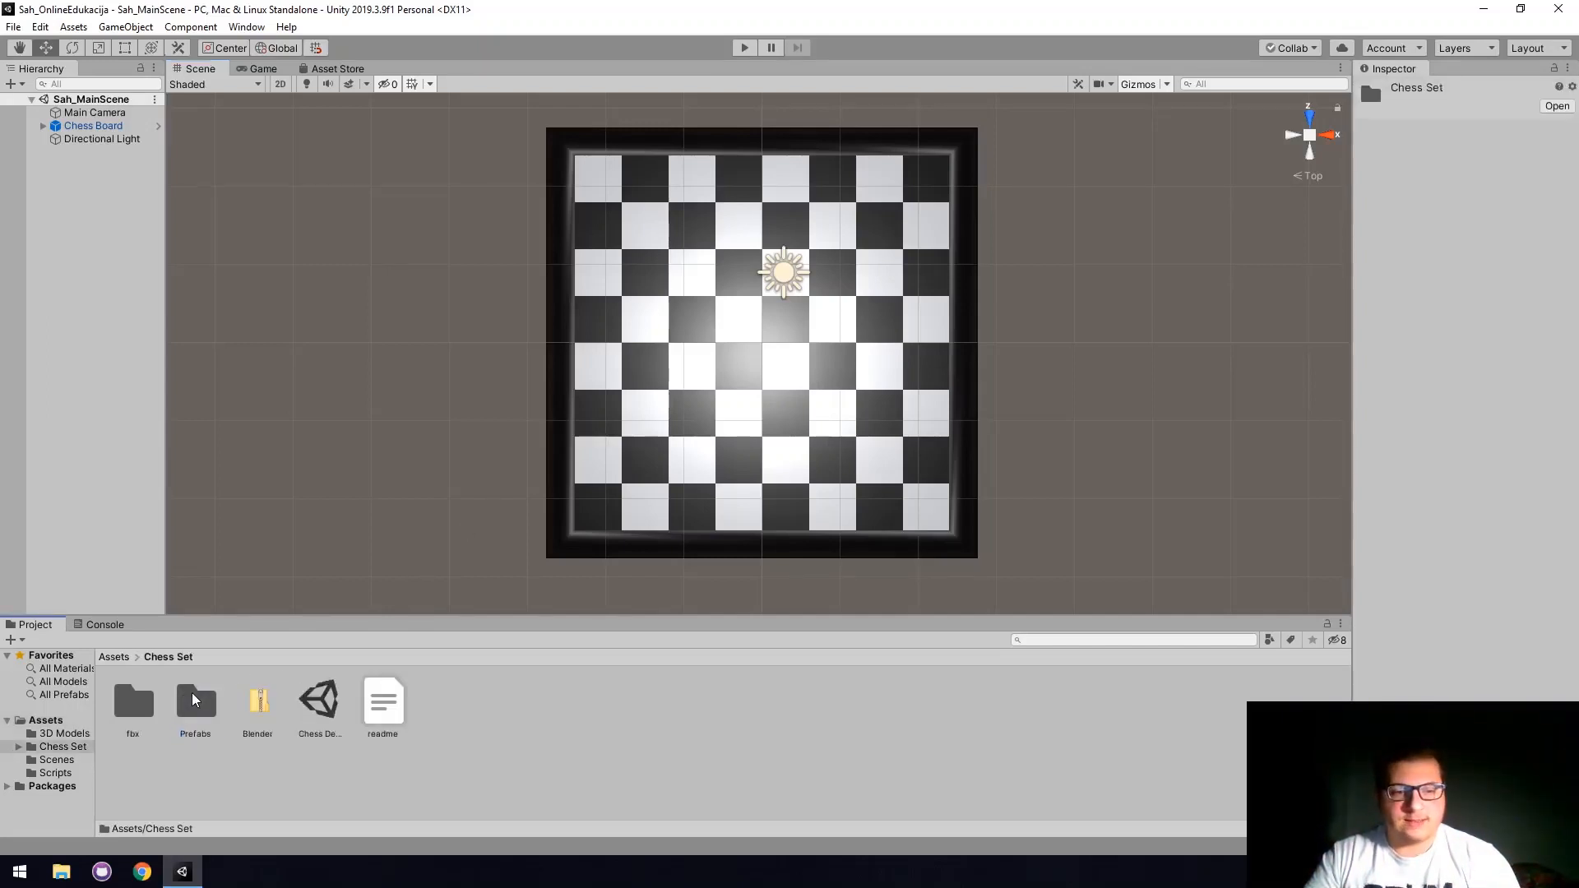
double_click(196, 700)
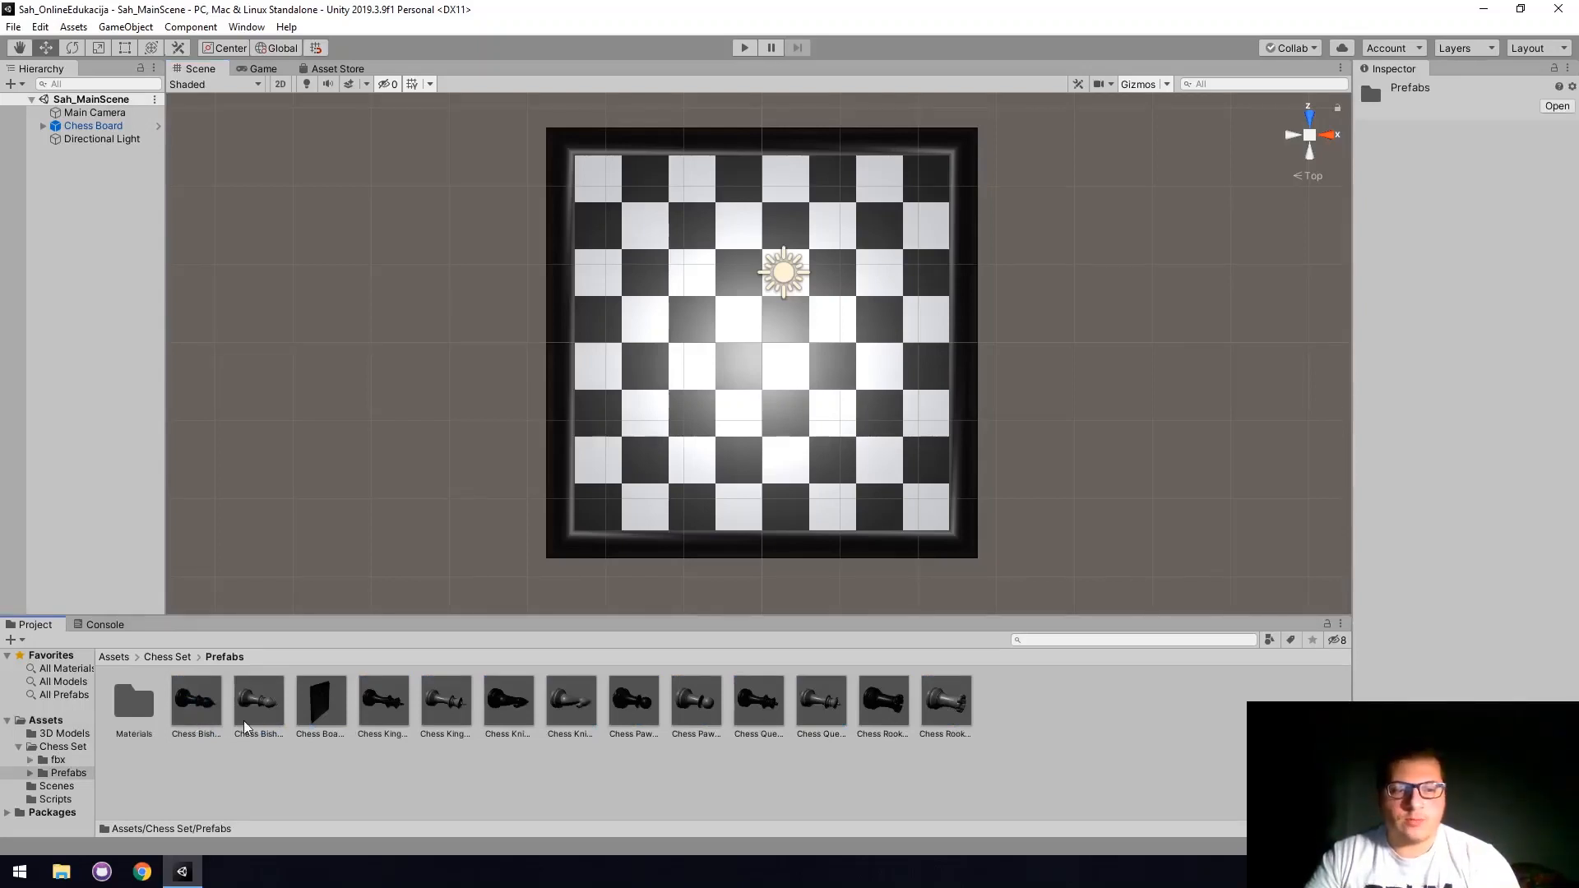
left_click(210, 722)
left_click(280, 724)
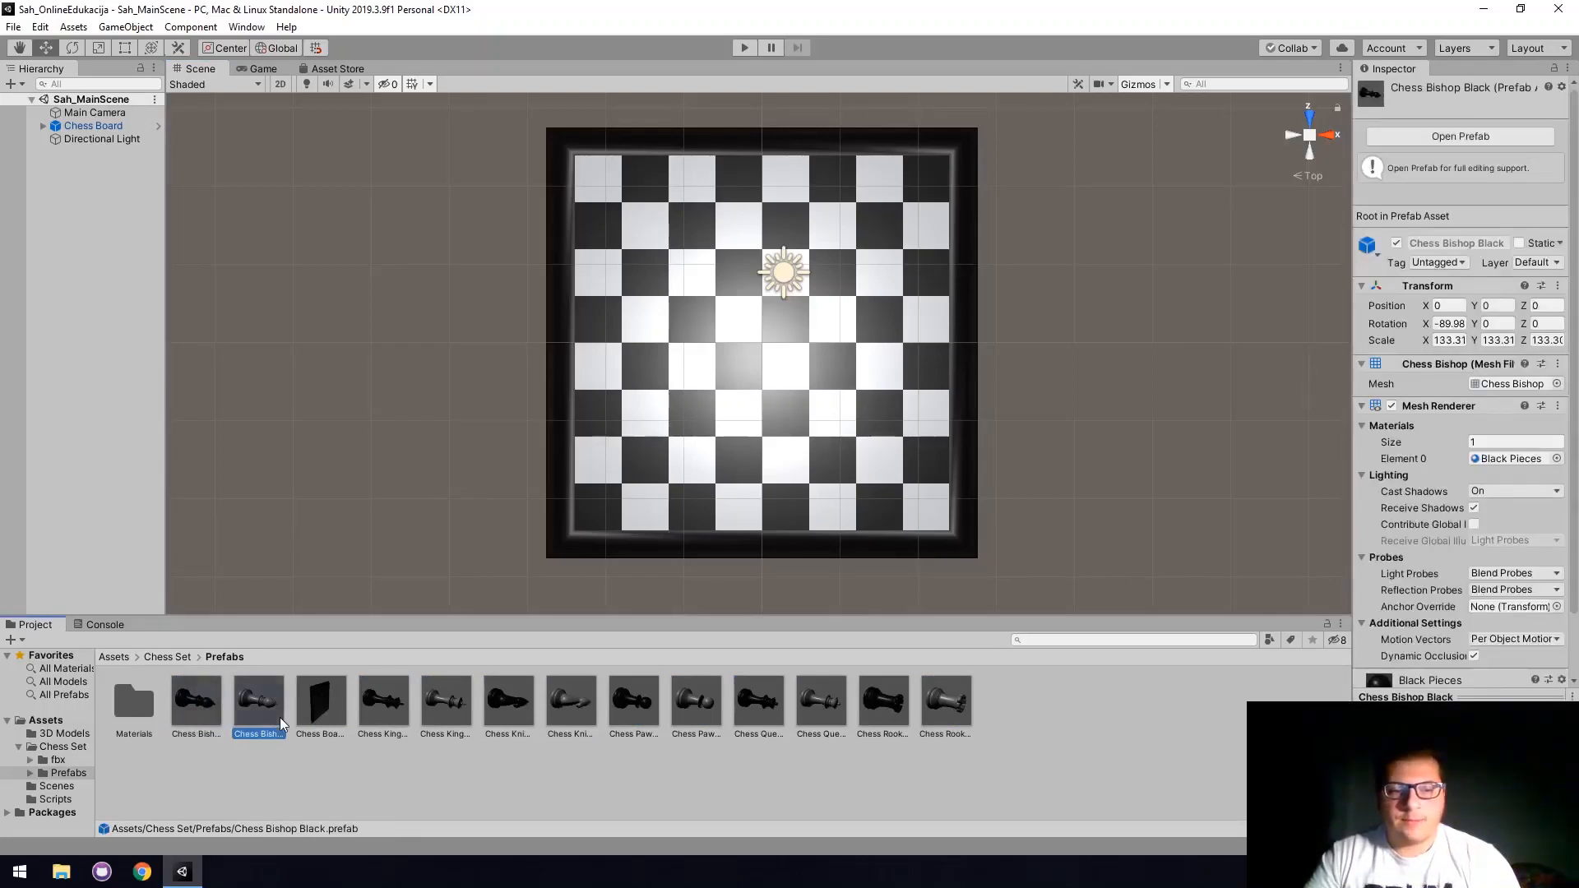
left_click(931, 704)
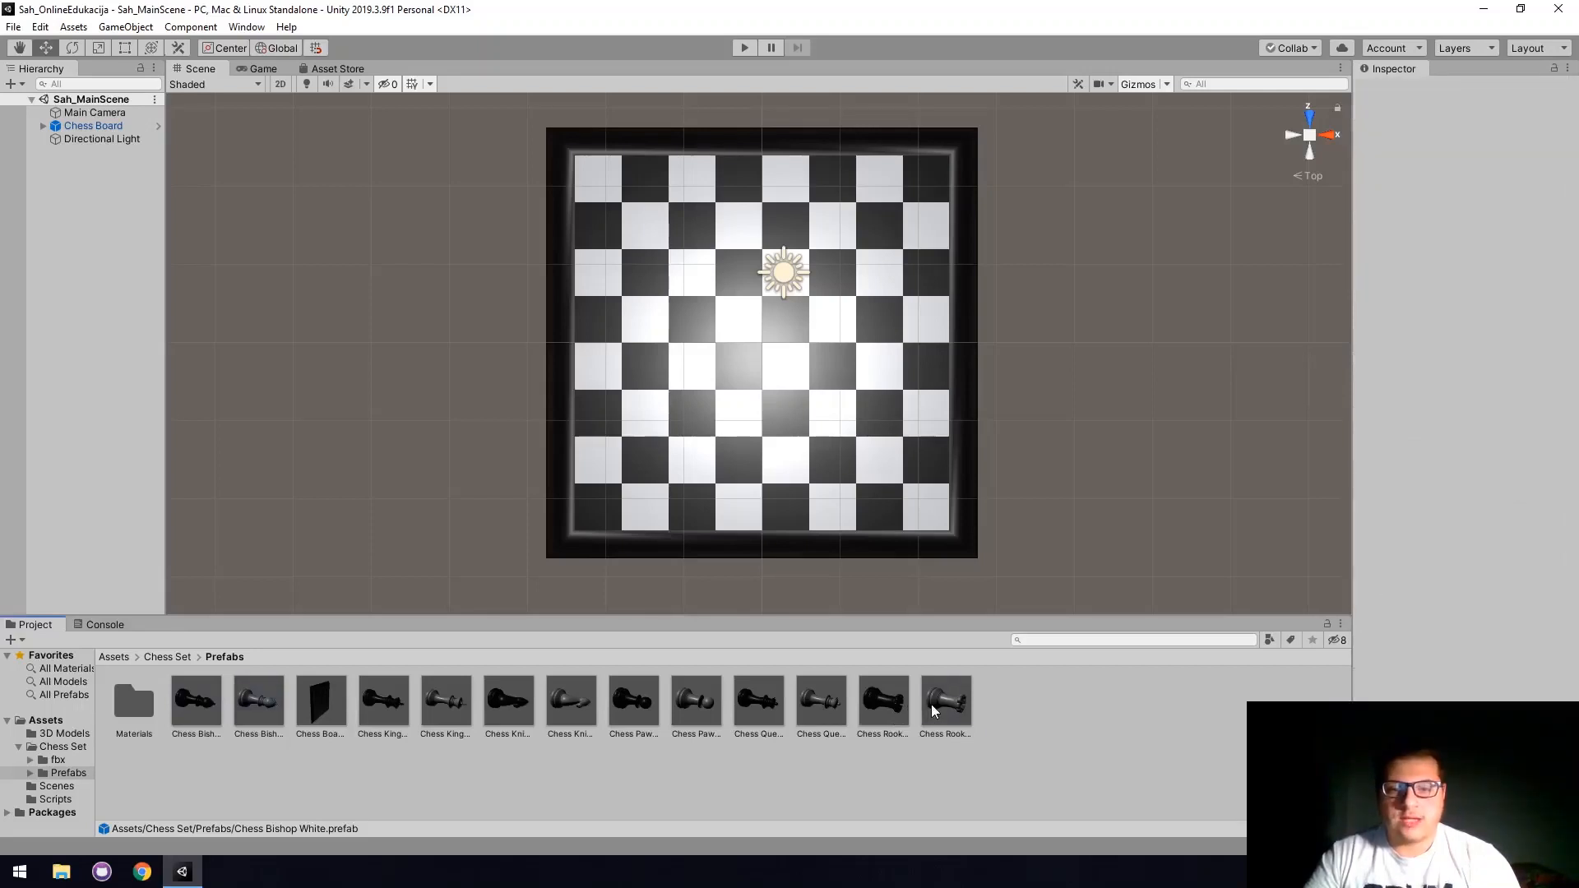
left_click_drag(947, 705, 737, 231)
scroll(734, 247, "down", 8)
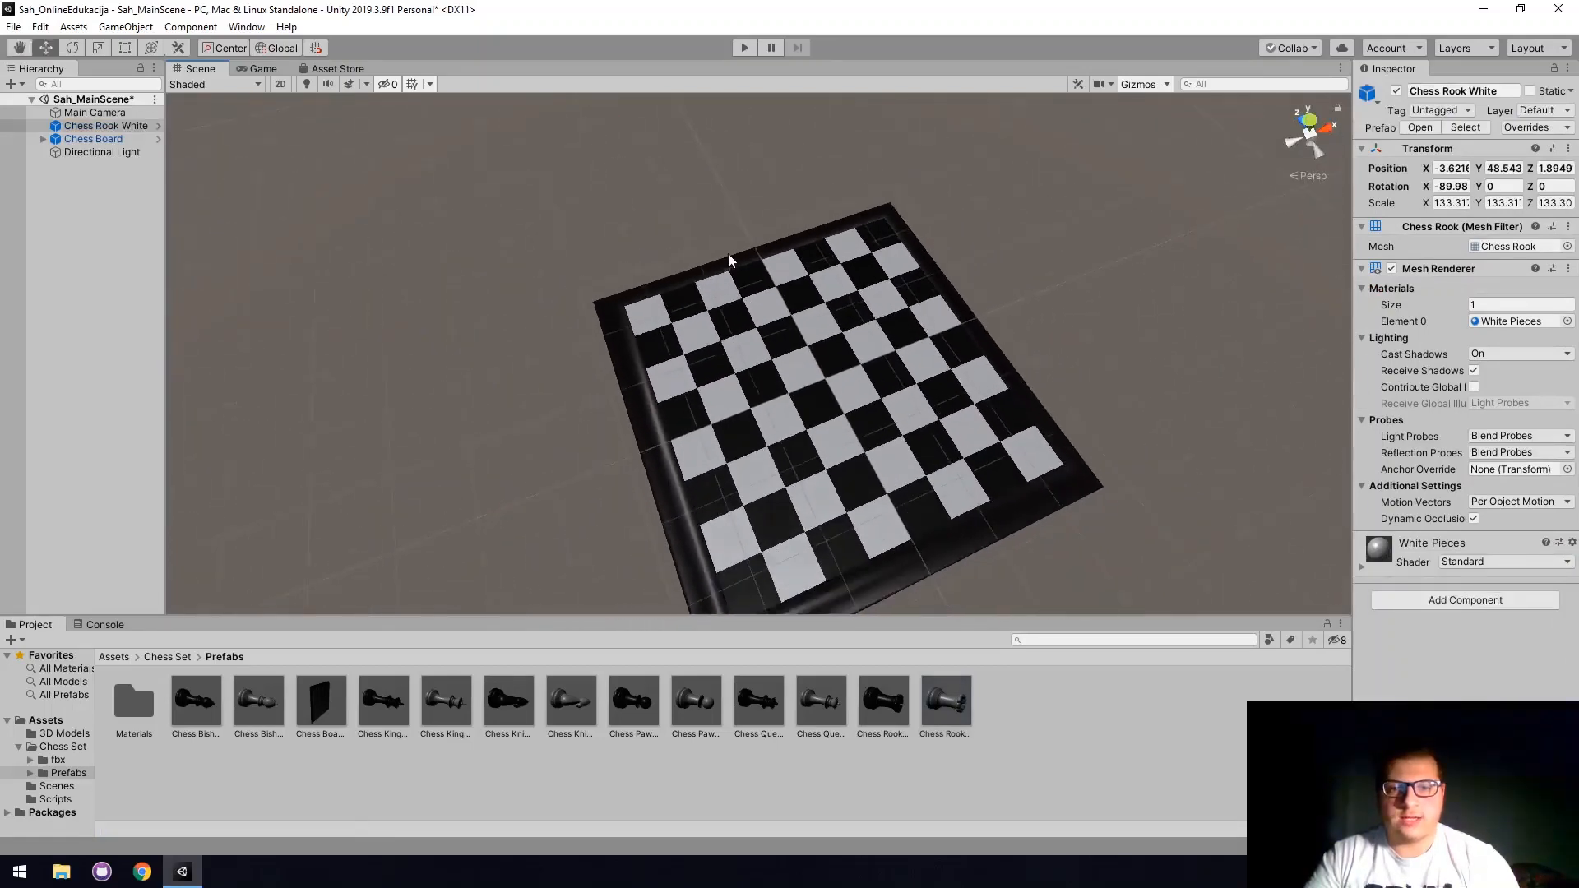
Set the white rook's position to X 0, Y 0, Z 0.
left_click_drag(742, 317, 807, 300, "alt")
middle_click_drag(752, 336, 806, 305)
right_click_drag(801, 352, 818, 321)
middle_click_drag(818, 321, 821, 290)
scroll(816, 301, "up", 2)
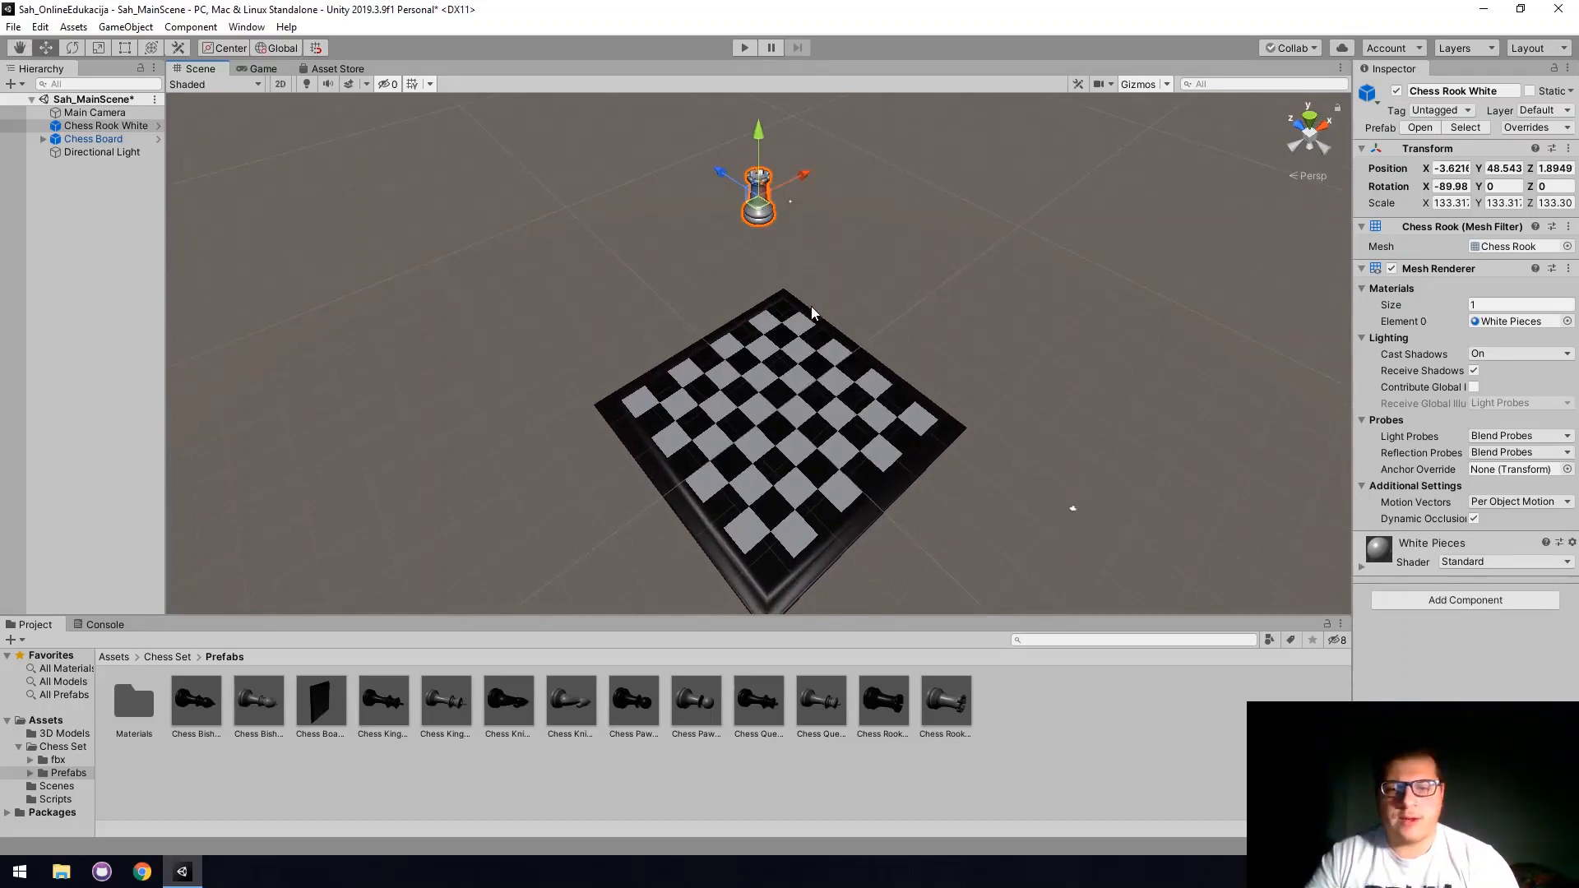
left_click(1463, 168)
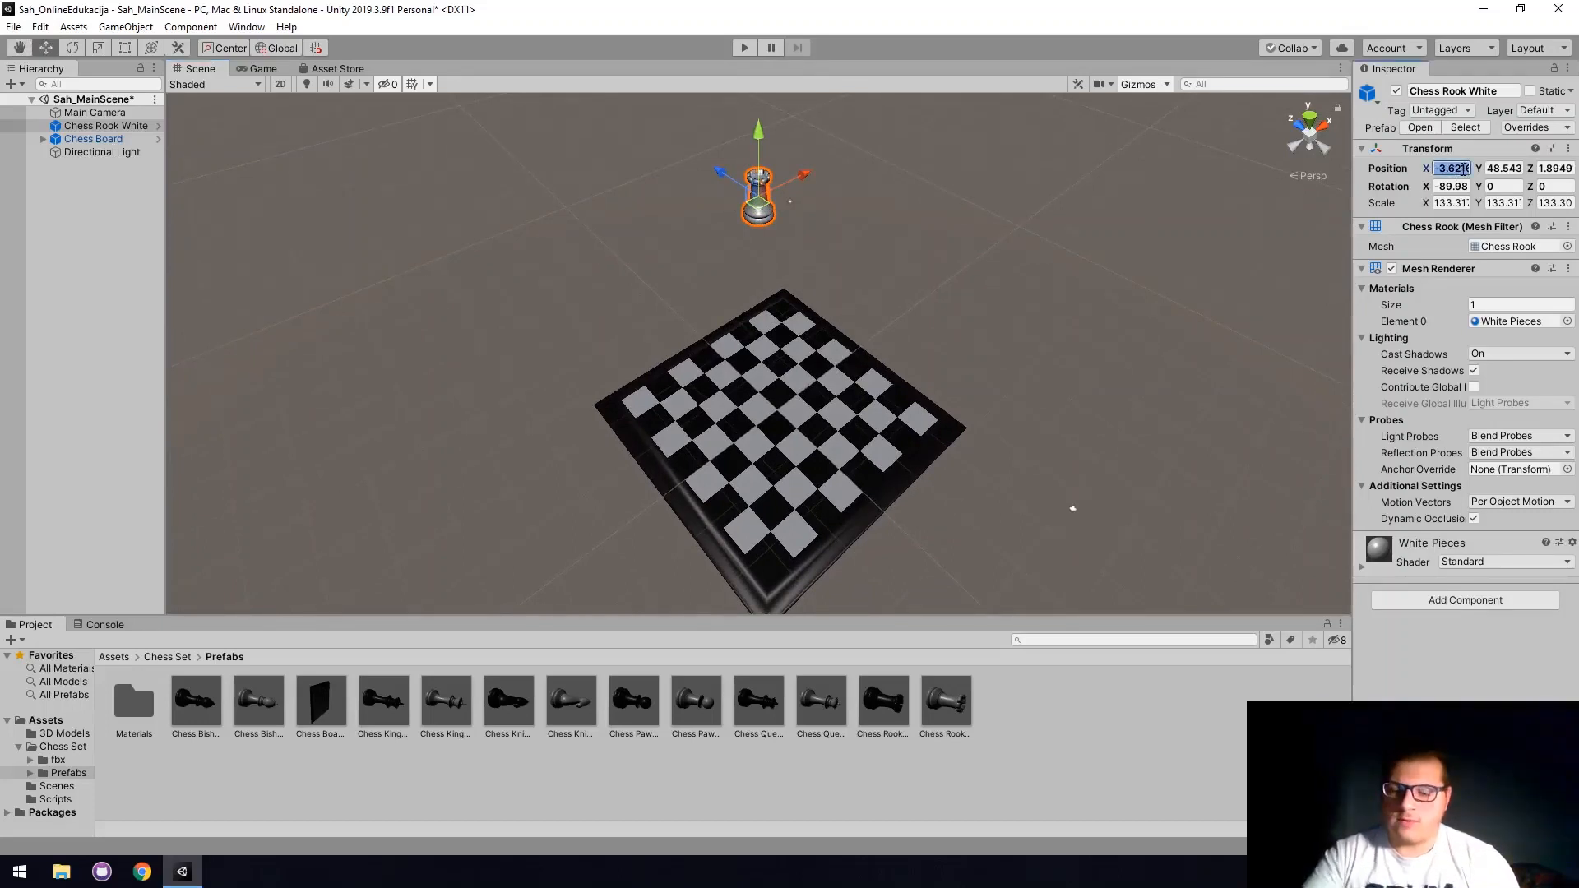
type("0")
key("Tab")
type("0")
key("Tab")
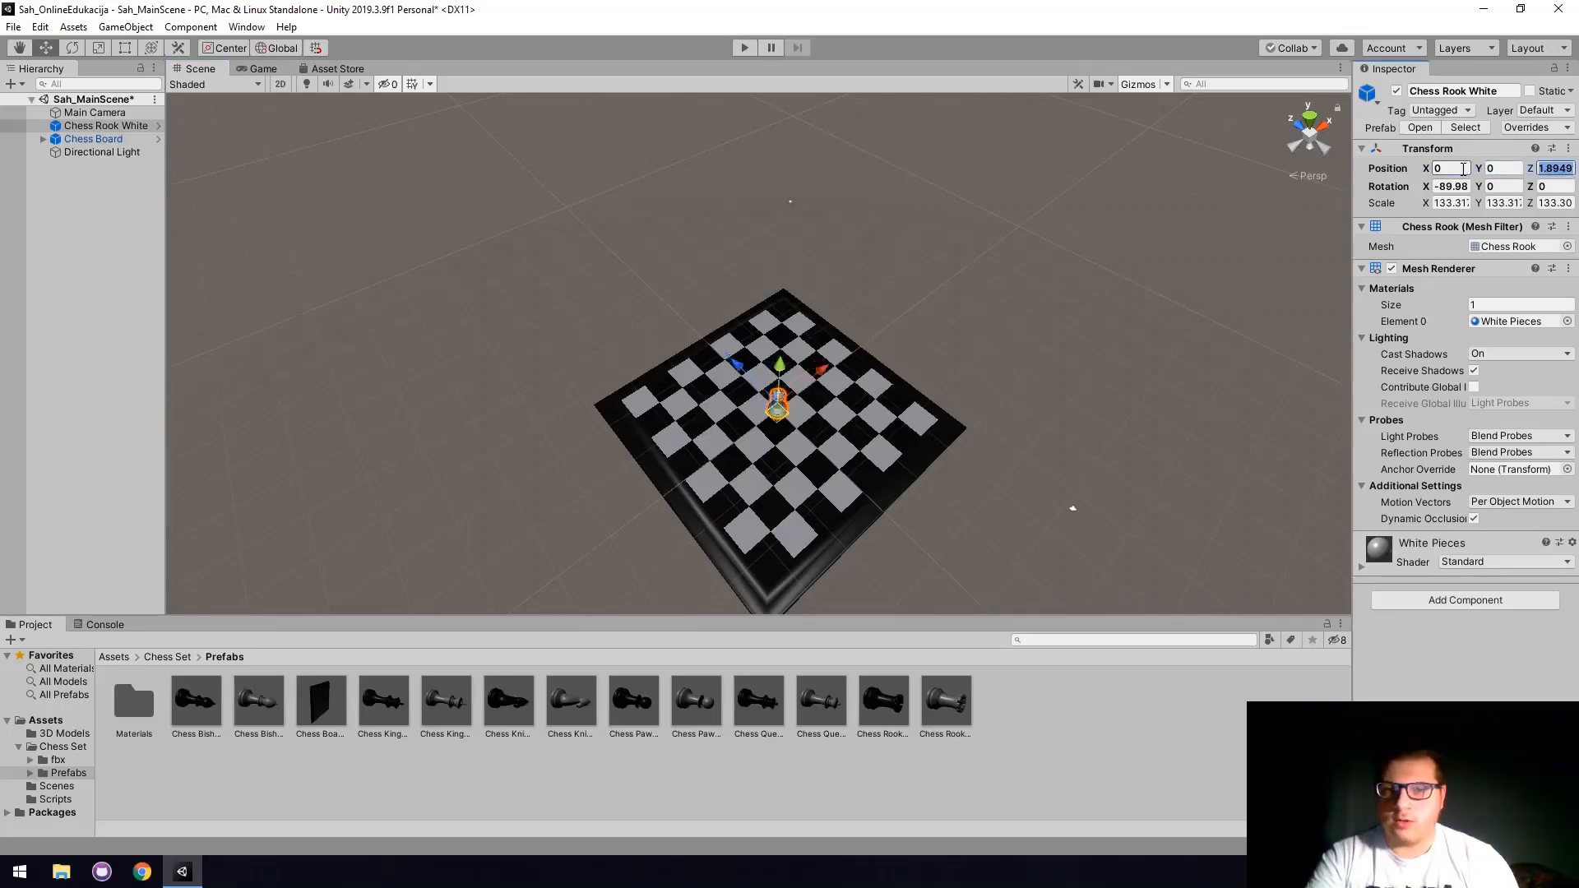
type("0")
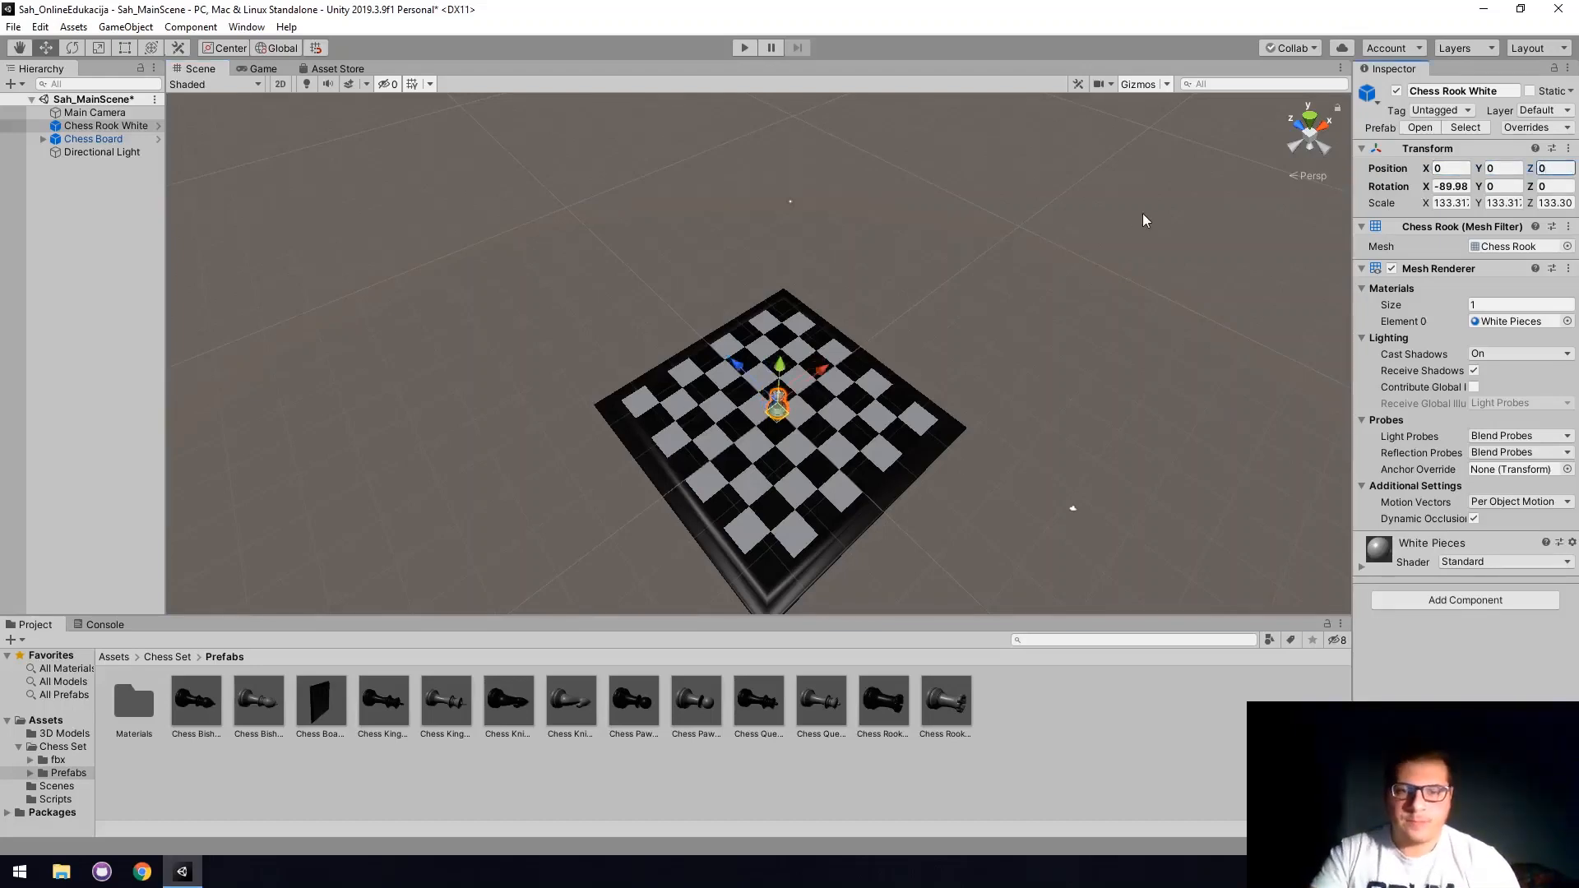
Examine how the white rook sits on the chess board, from close up and from farther away.
type("f")
scroll(798, 426, "down", 5)
right_click_drag(994, 489, 984, 370)
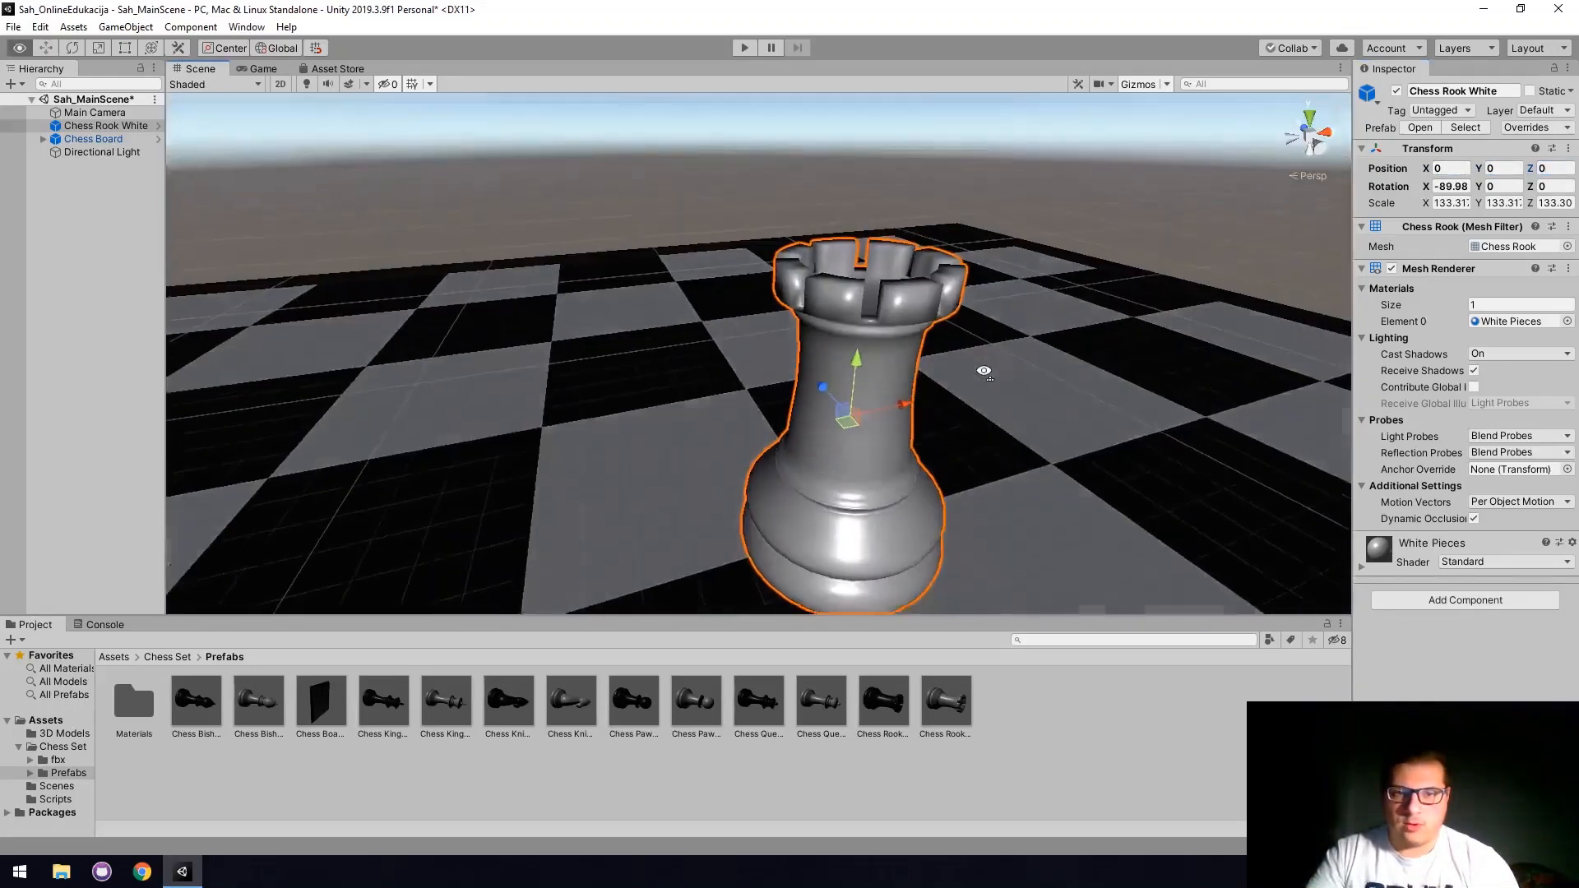
middle_click_drag(1057, 465, 1021, 406)
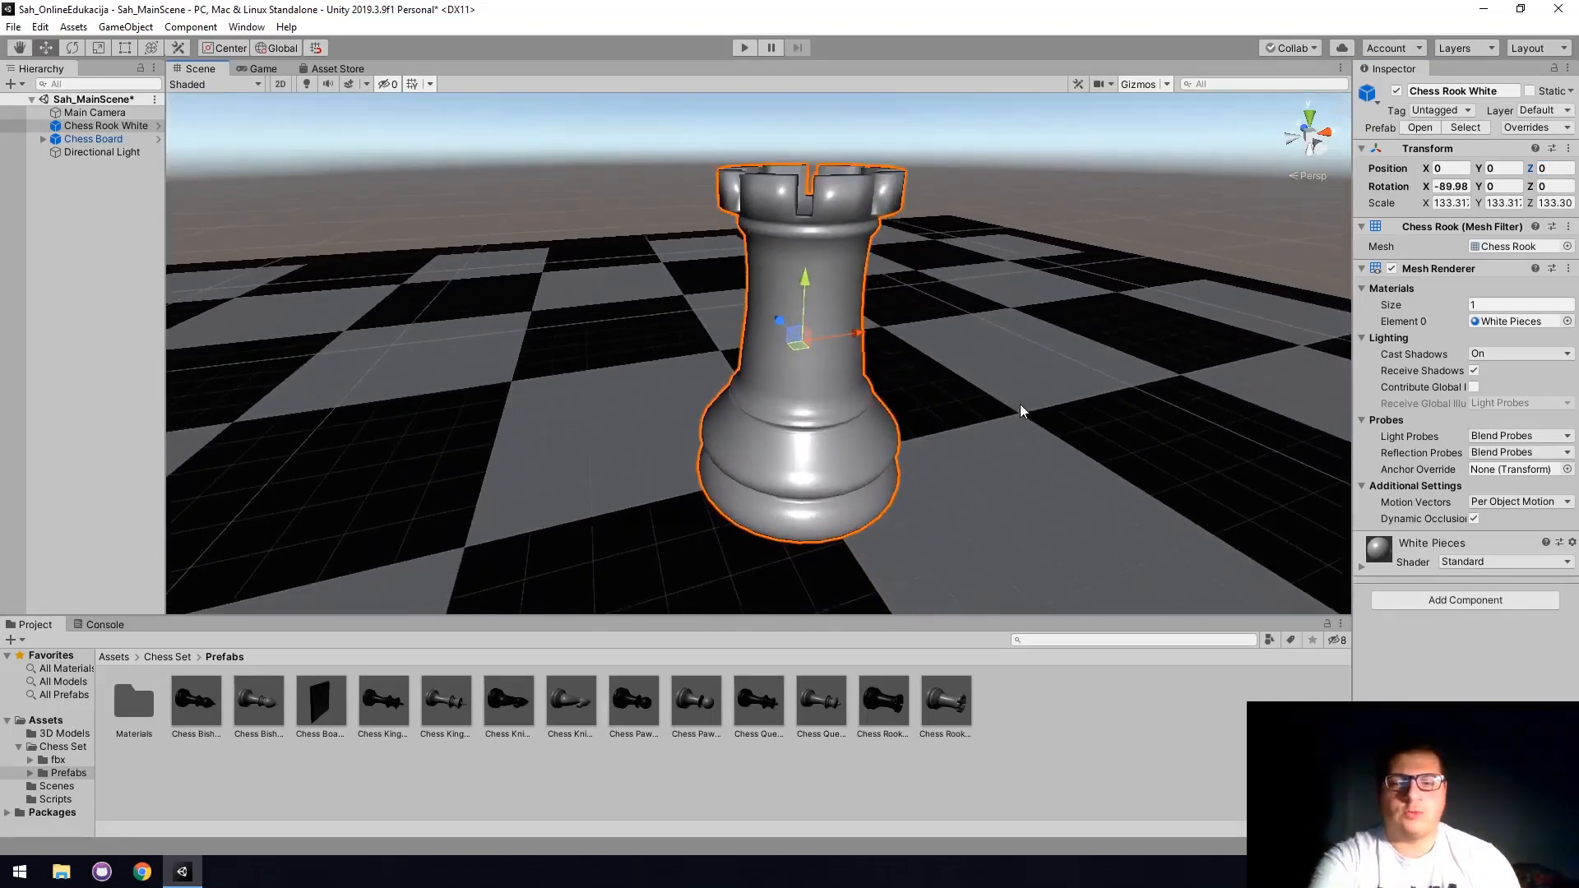
right_click_drag(1004, 367, 998, 290)
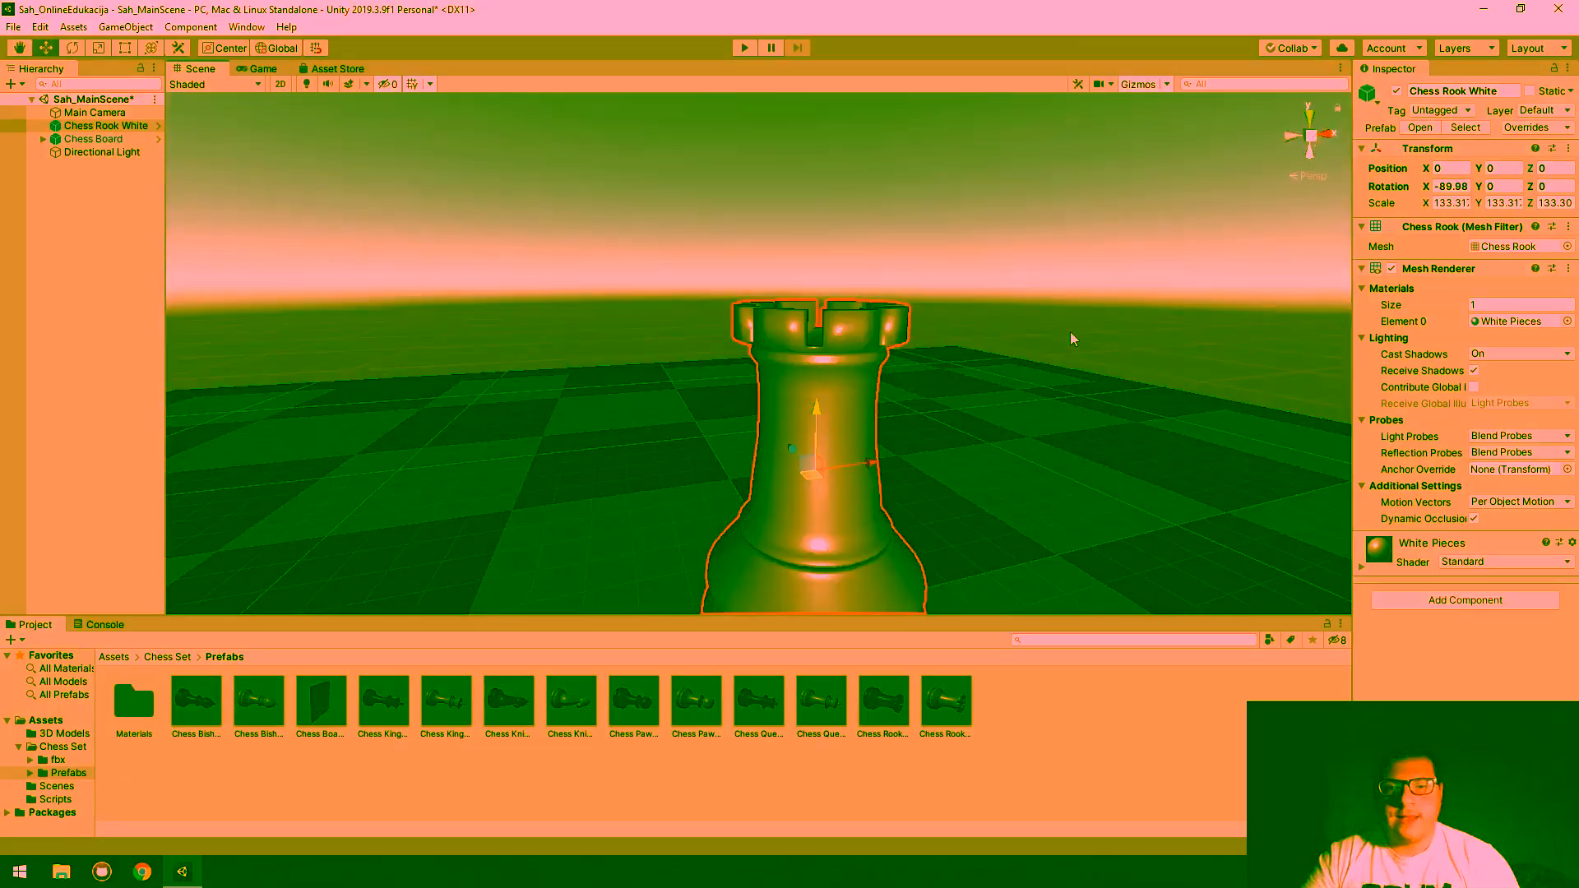
middle_click_drag(1070, 334, 1014, 234)
right_click_drag(1006, 245, 969, 351)
middle_click_drag(970, 350, 948, 451)
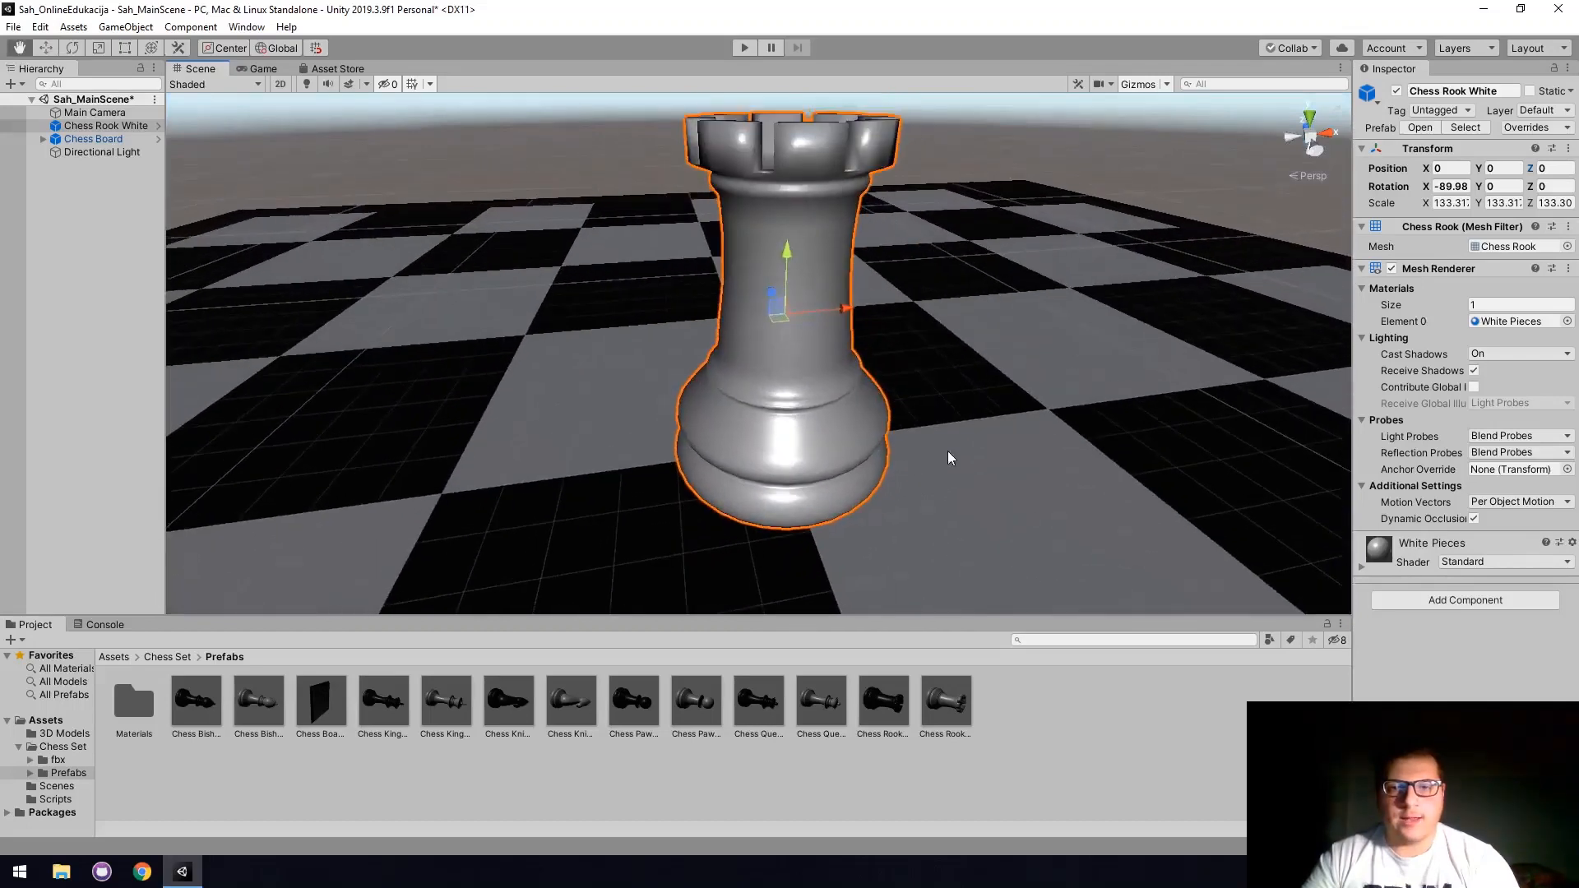
scroll(955, 407, "down", 4)
right_click_drag(937, 349, 903, 420)
middle_click_drag(904, 345, 881, 449)
scroll(881, 441, "down", 9)
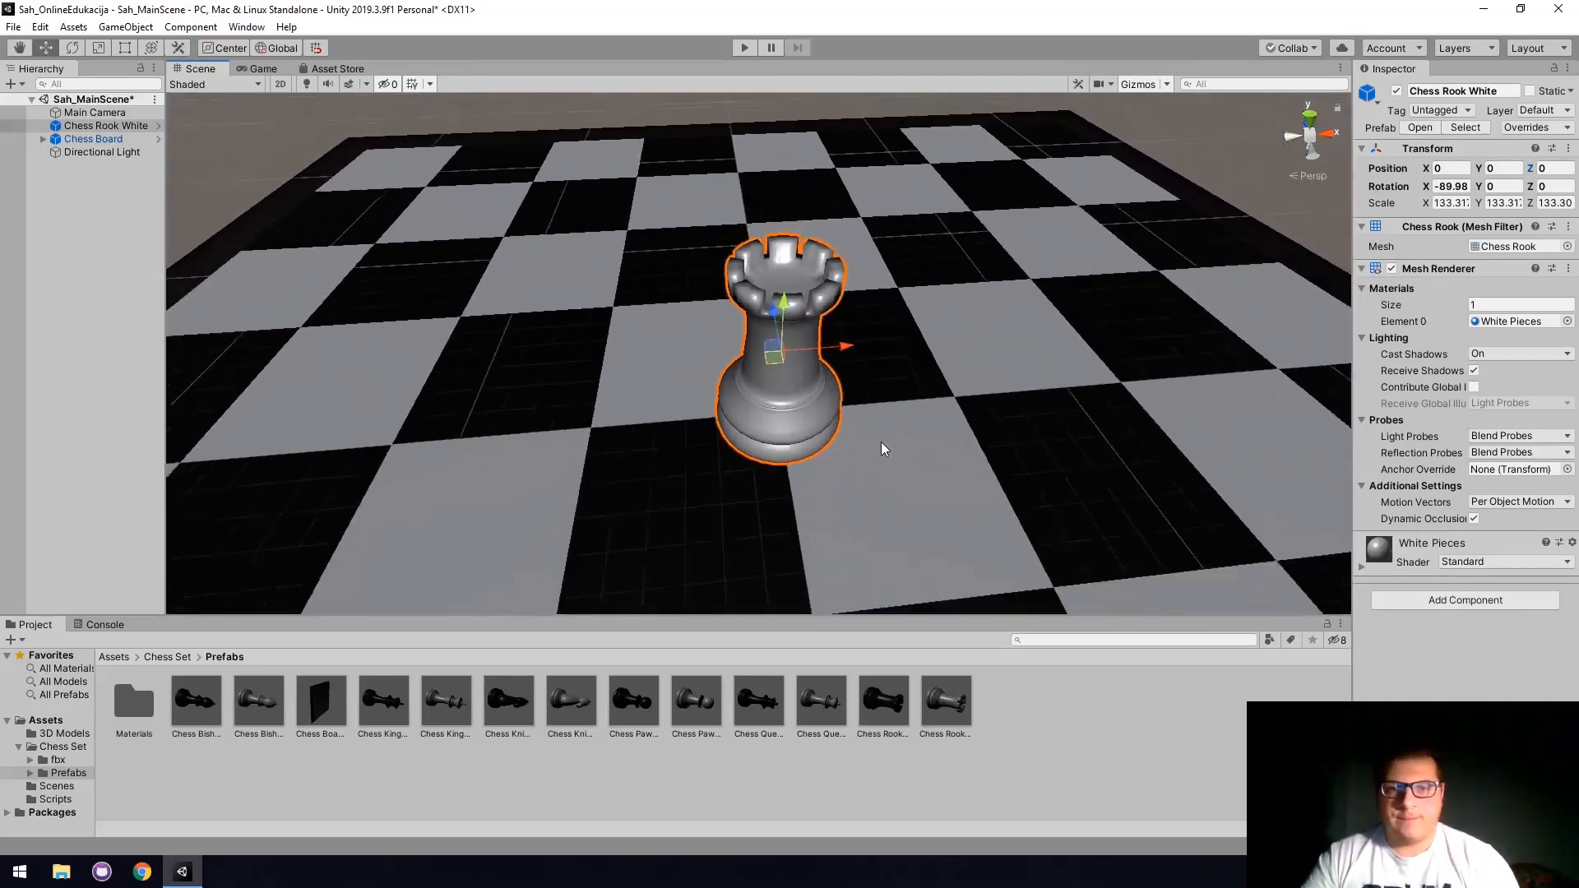
scroll(880, 420, "down", 3)
right_click_drag(856, 378, 839, 429)
middle_click_drag(822, 343, 781, 519)
scroll(744, 508, "down", 4)
scroll(732, 506, "down", 4)
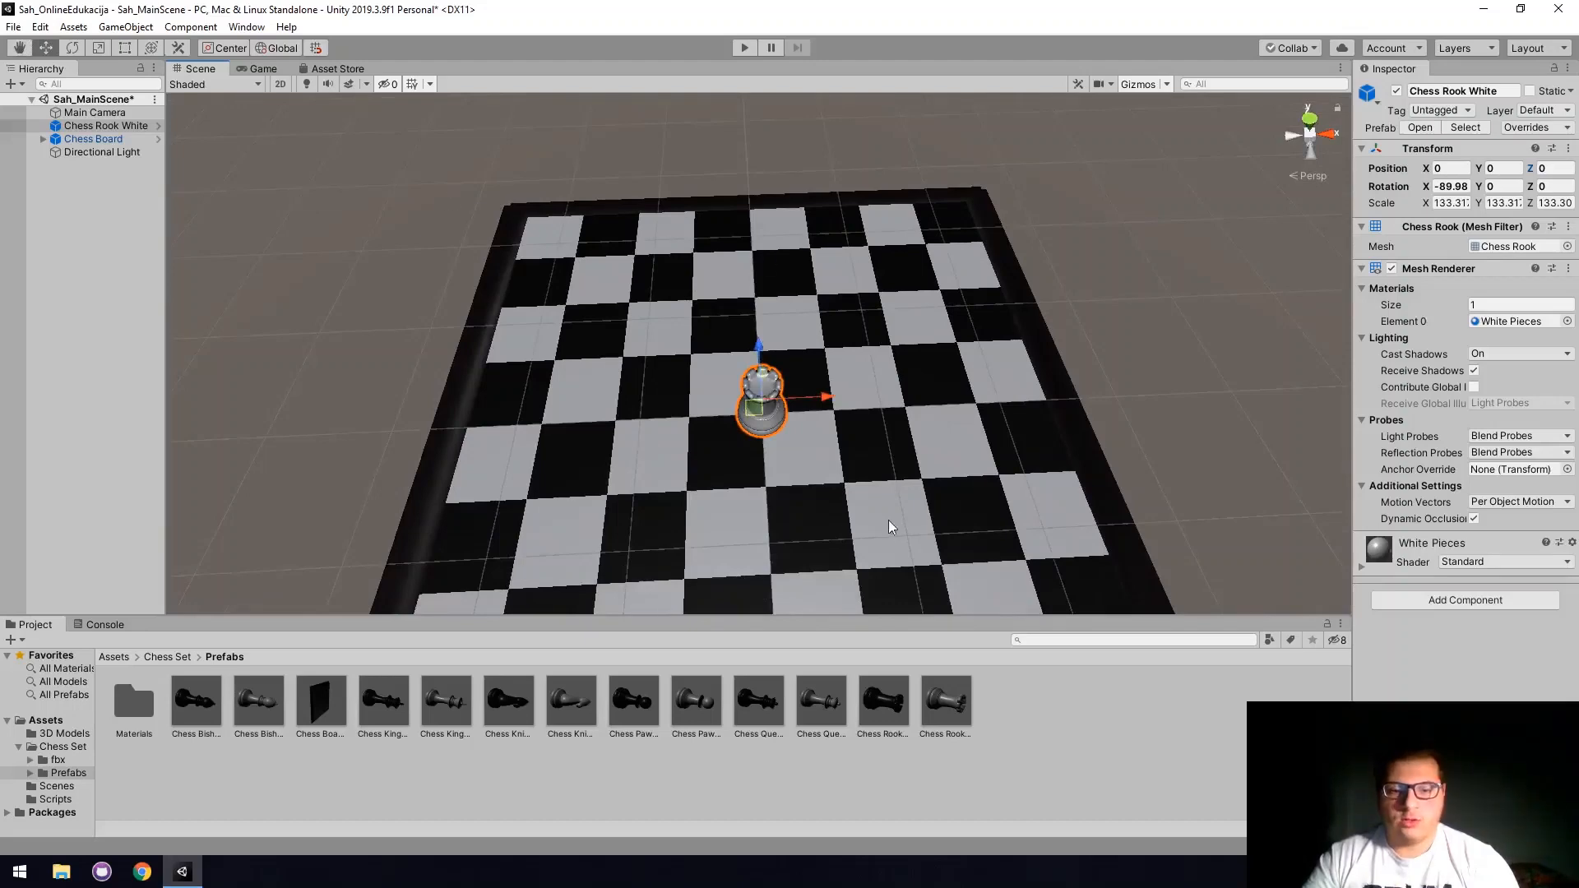
scroll(617, 523, "down", 5)
middle_click_drag(673, 370, 668, 380)
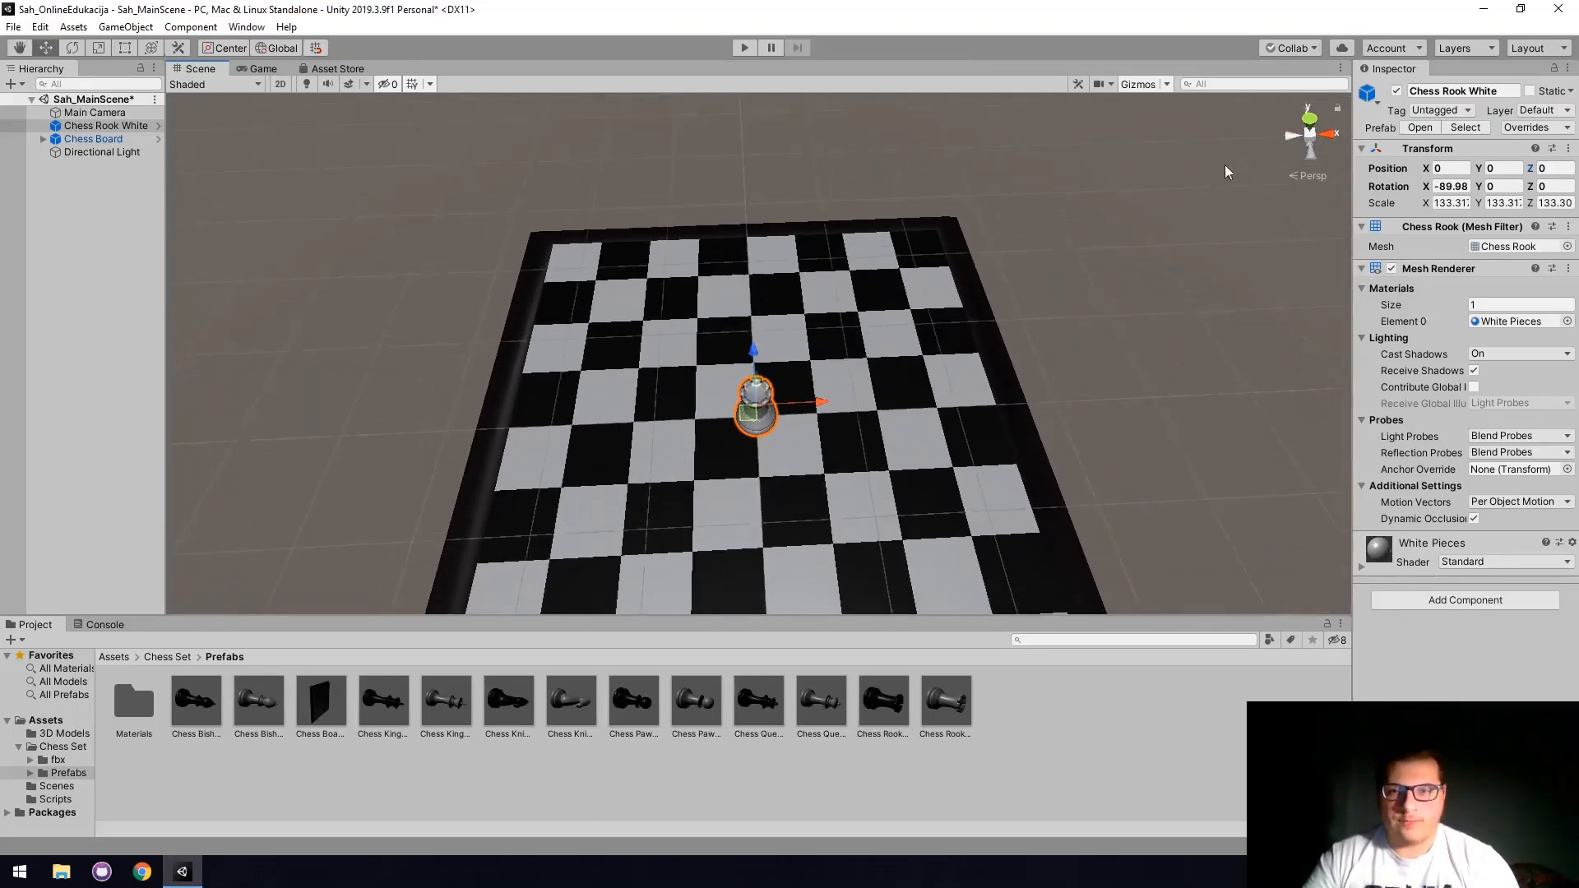
In the top view, move the white rook onto the board's upper-left corner square, at about X -21.05, Z 20.8.
left_click(1310, 118)
left_click_drag(758, 346, 763, 133)
middle_click_drag(759, 168, 757, 275)
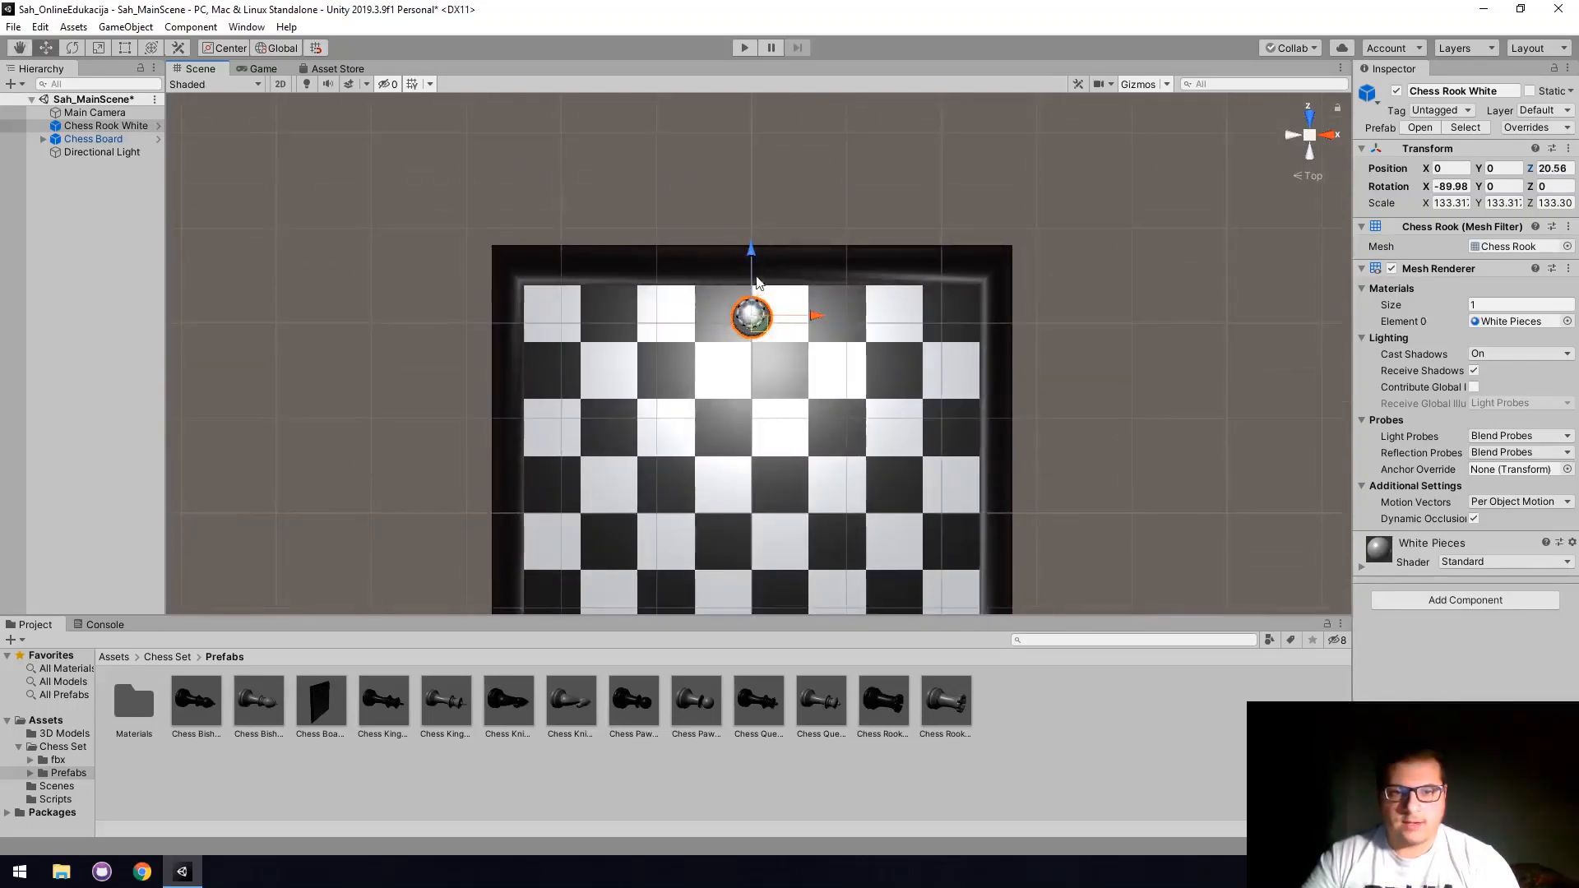
left_click_drag(761, 262, 763, 259)
left_click_drag(818, 314, 606, 317)
middle_click_drag(694, 320, 854, 352)
left_click_drag(813, 348, 813, 347)
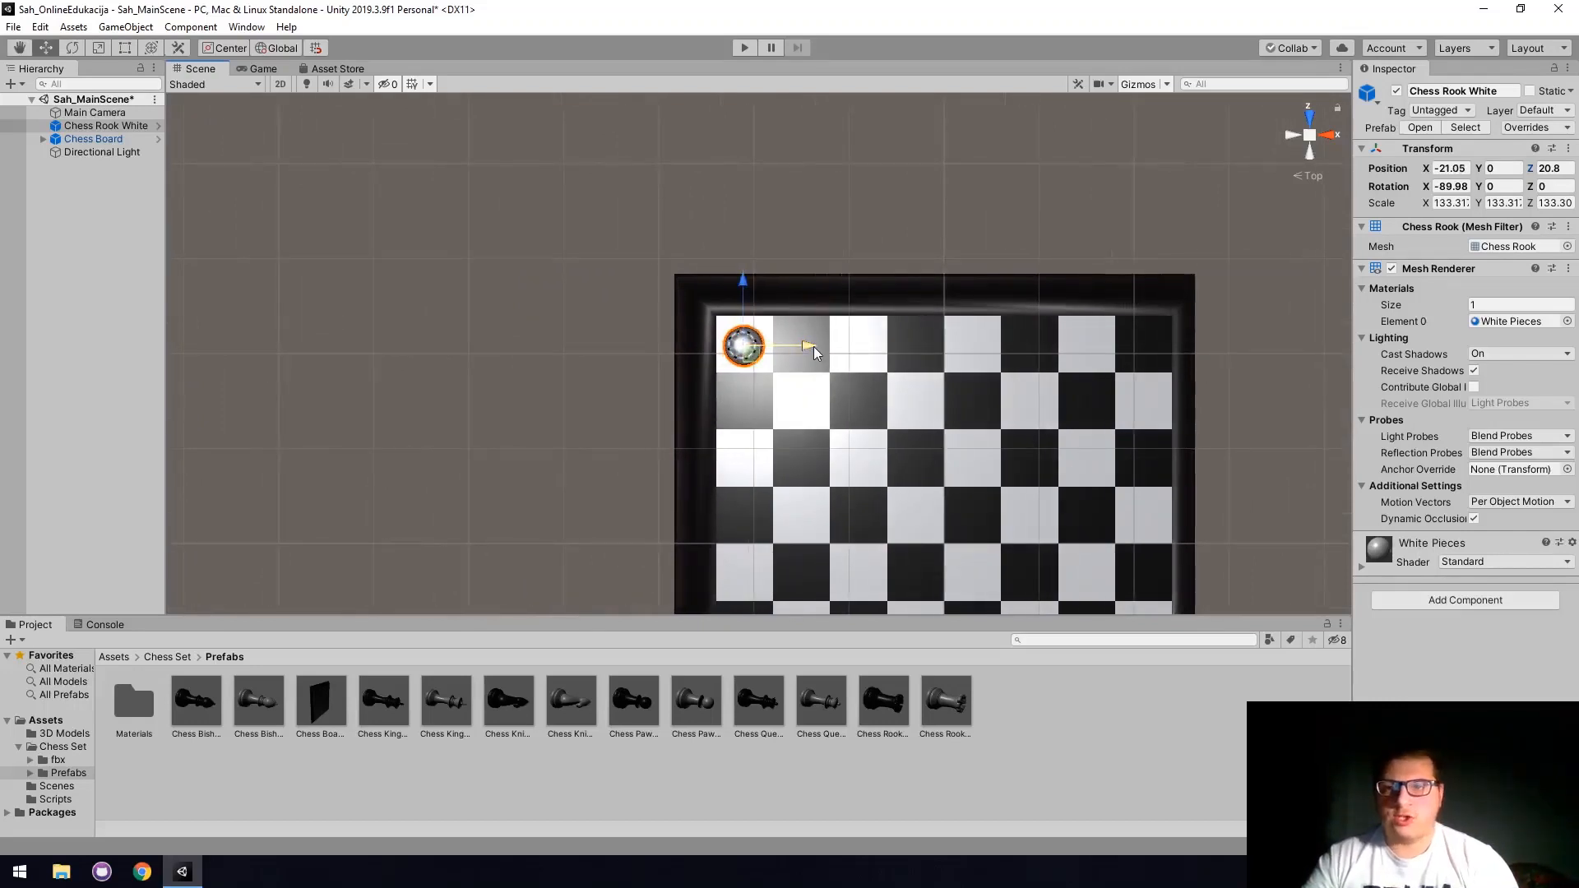
left_click(1427, 169)
Add a Box Collider component to the white rook.
right_click_drag(1039, 483, 1038, 429)
middle_click_drag(1038, 429, 1038, 258)
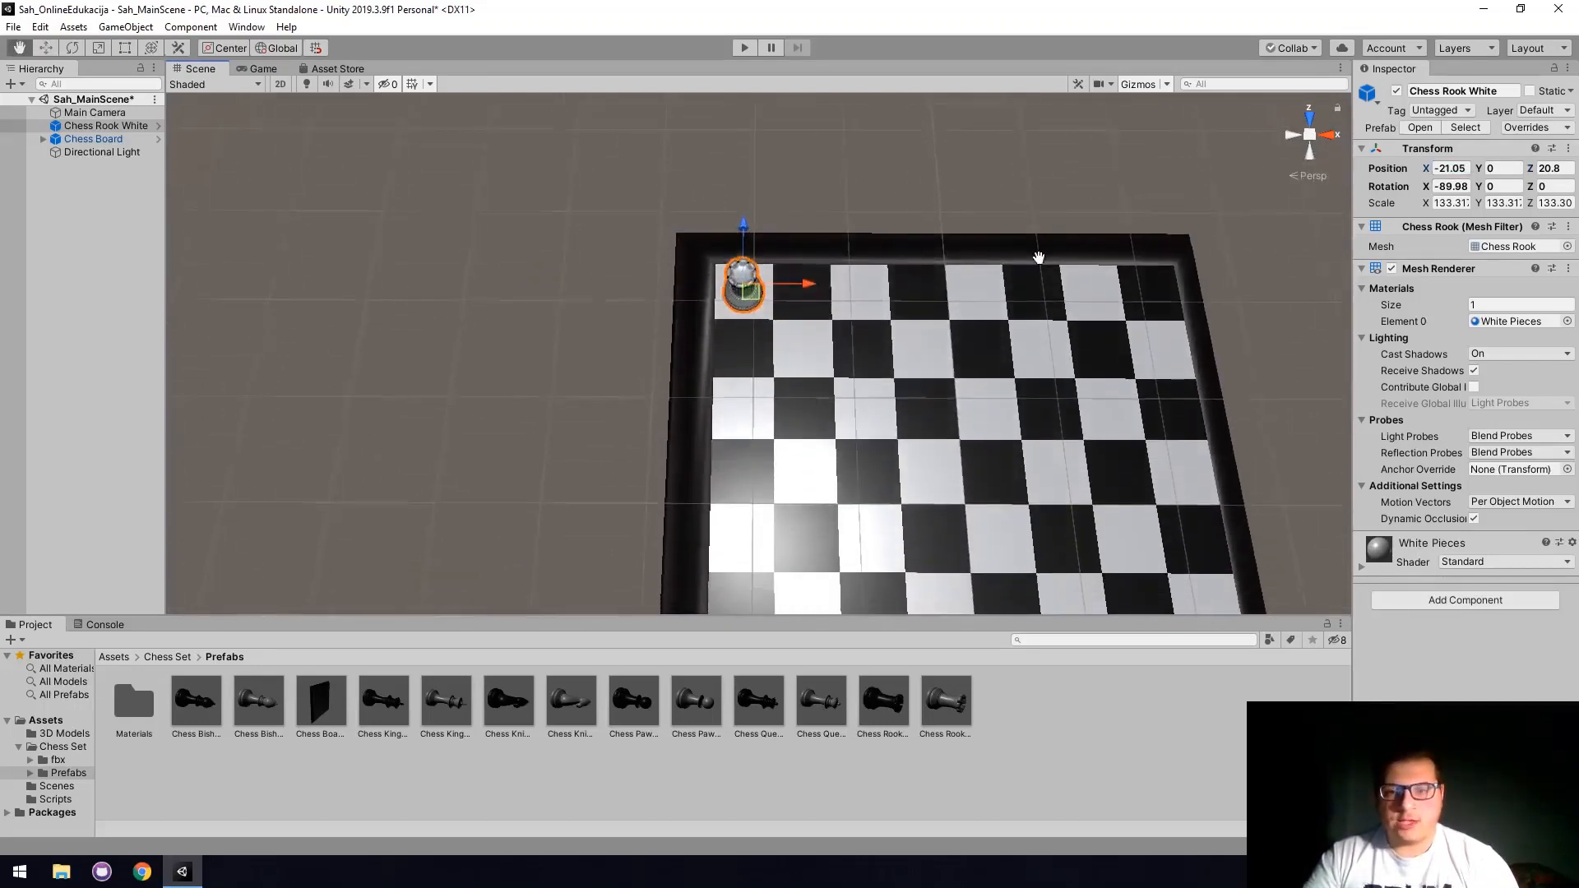
scroll(1041, 411, "up", 2)
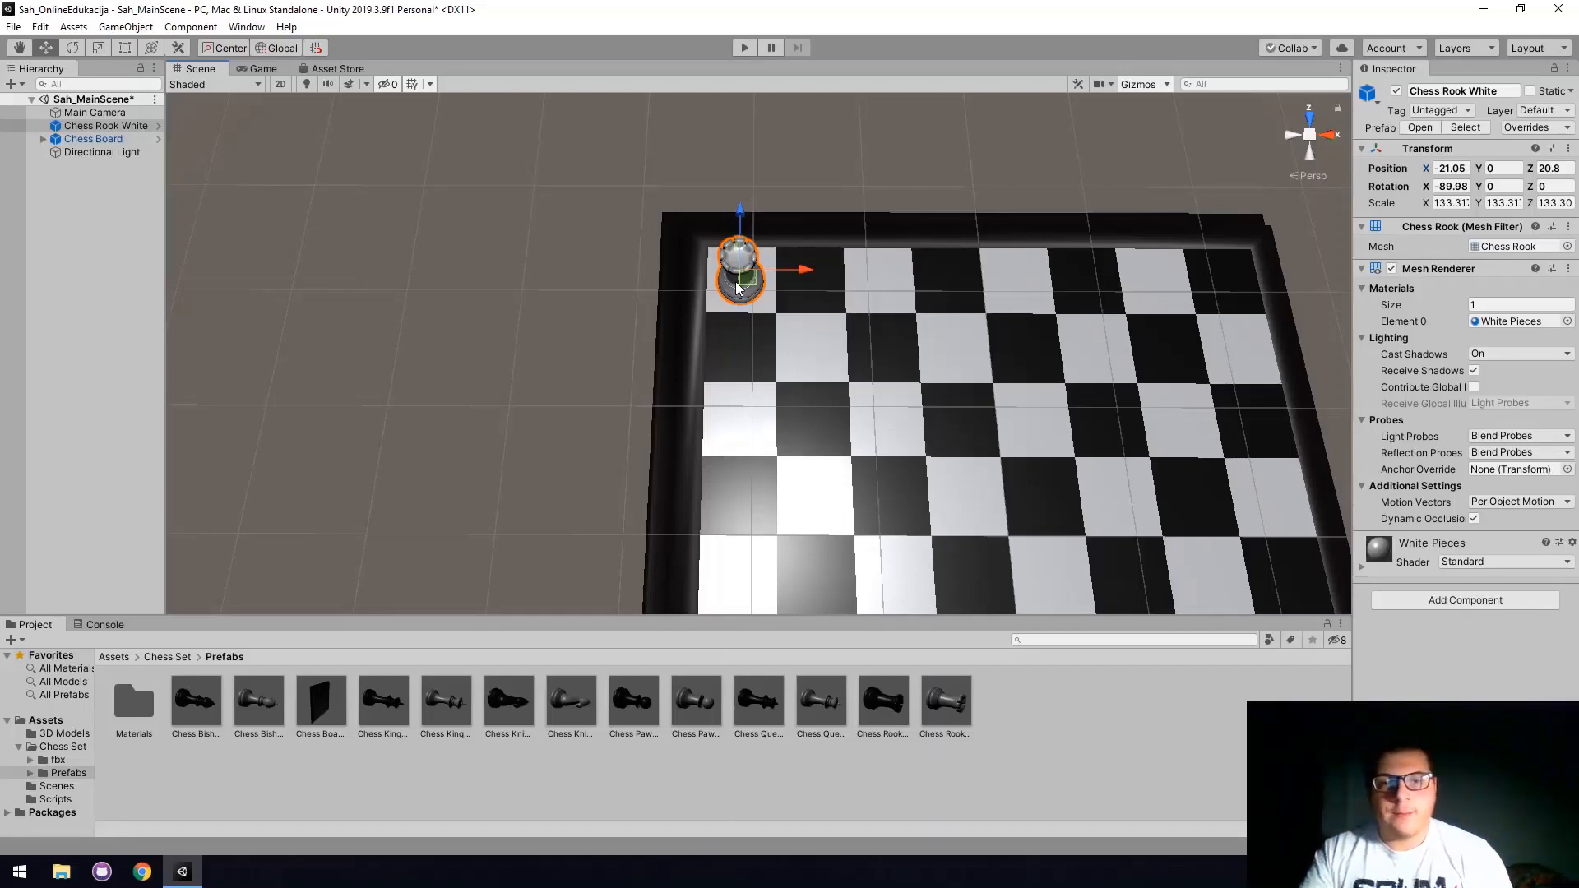
left_click(1301, 122)
left_click(1301, 122)
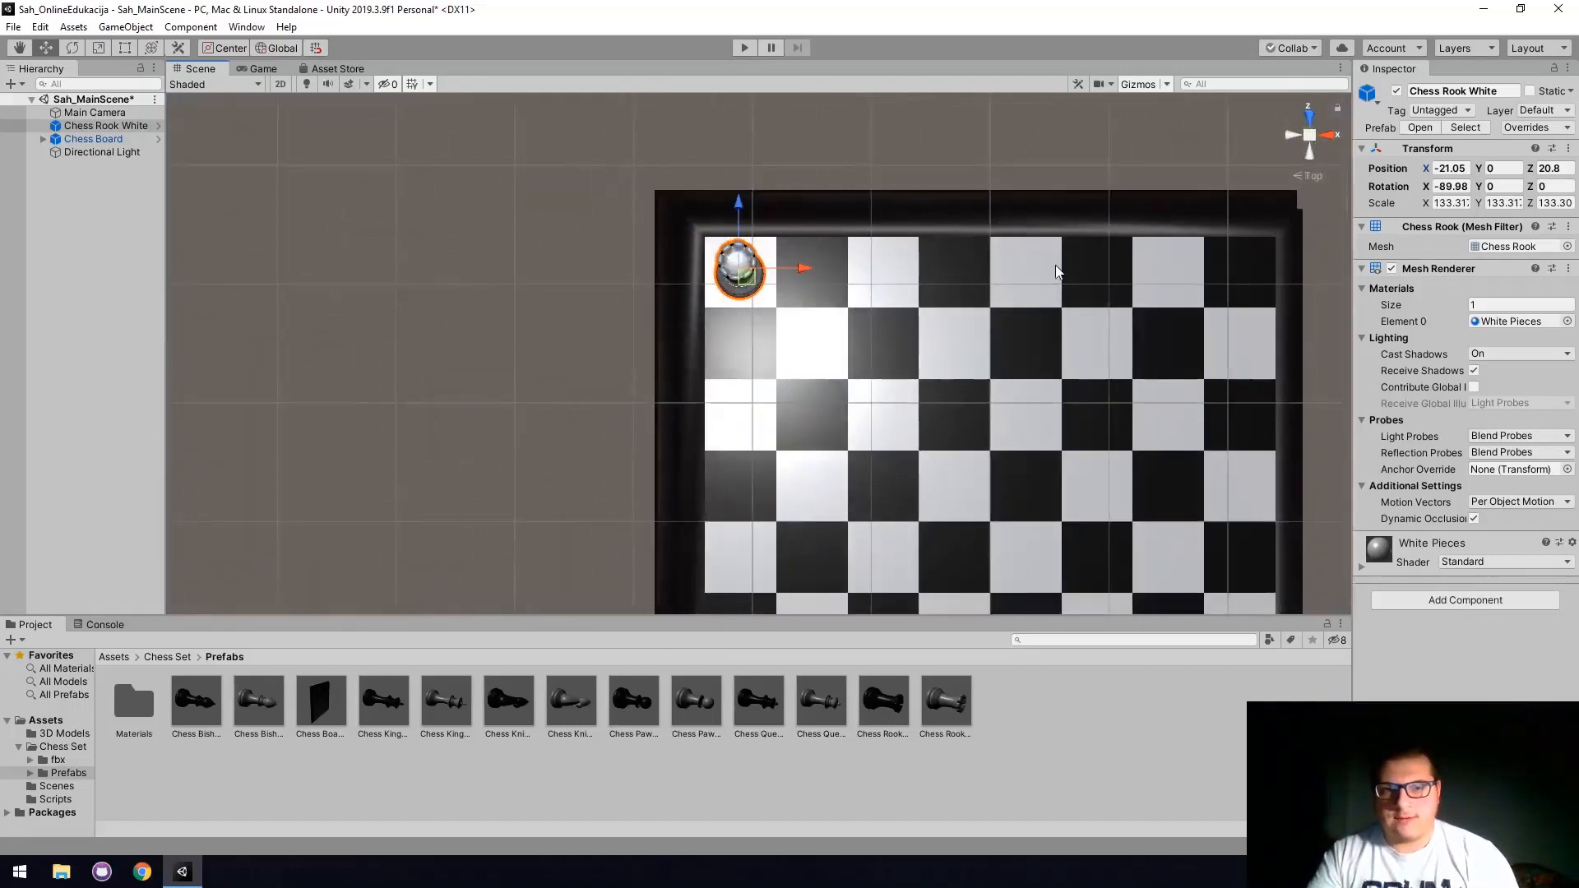
middle_click_drag(1083, 283, 1062, 299)
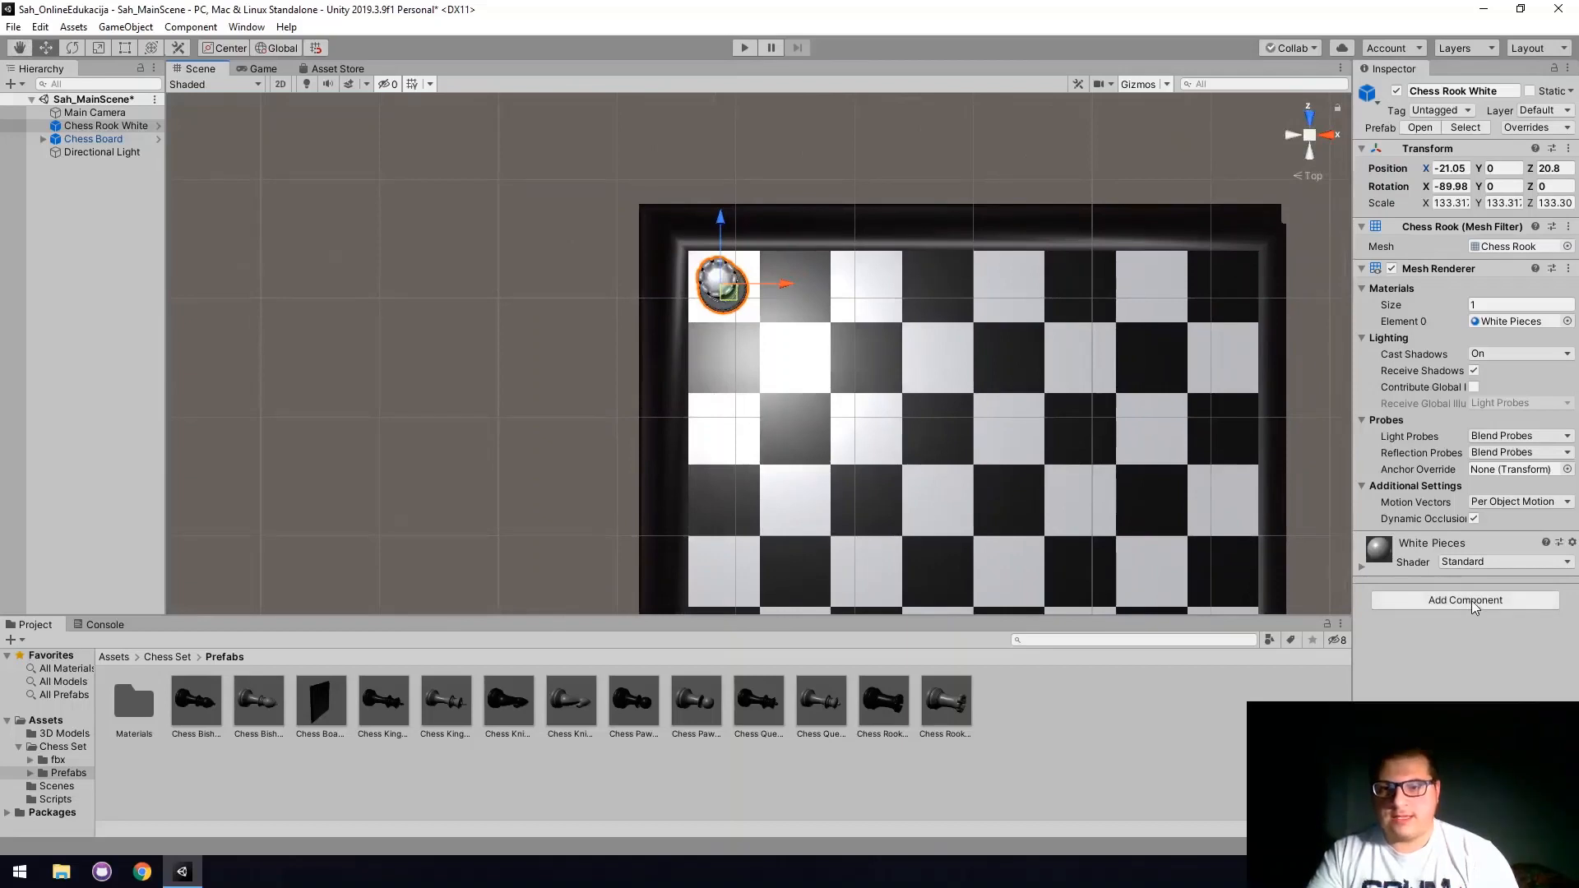
left_click(1447, 601)
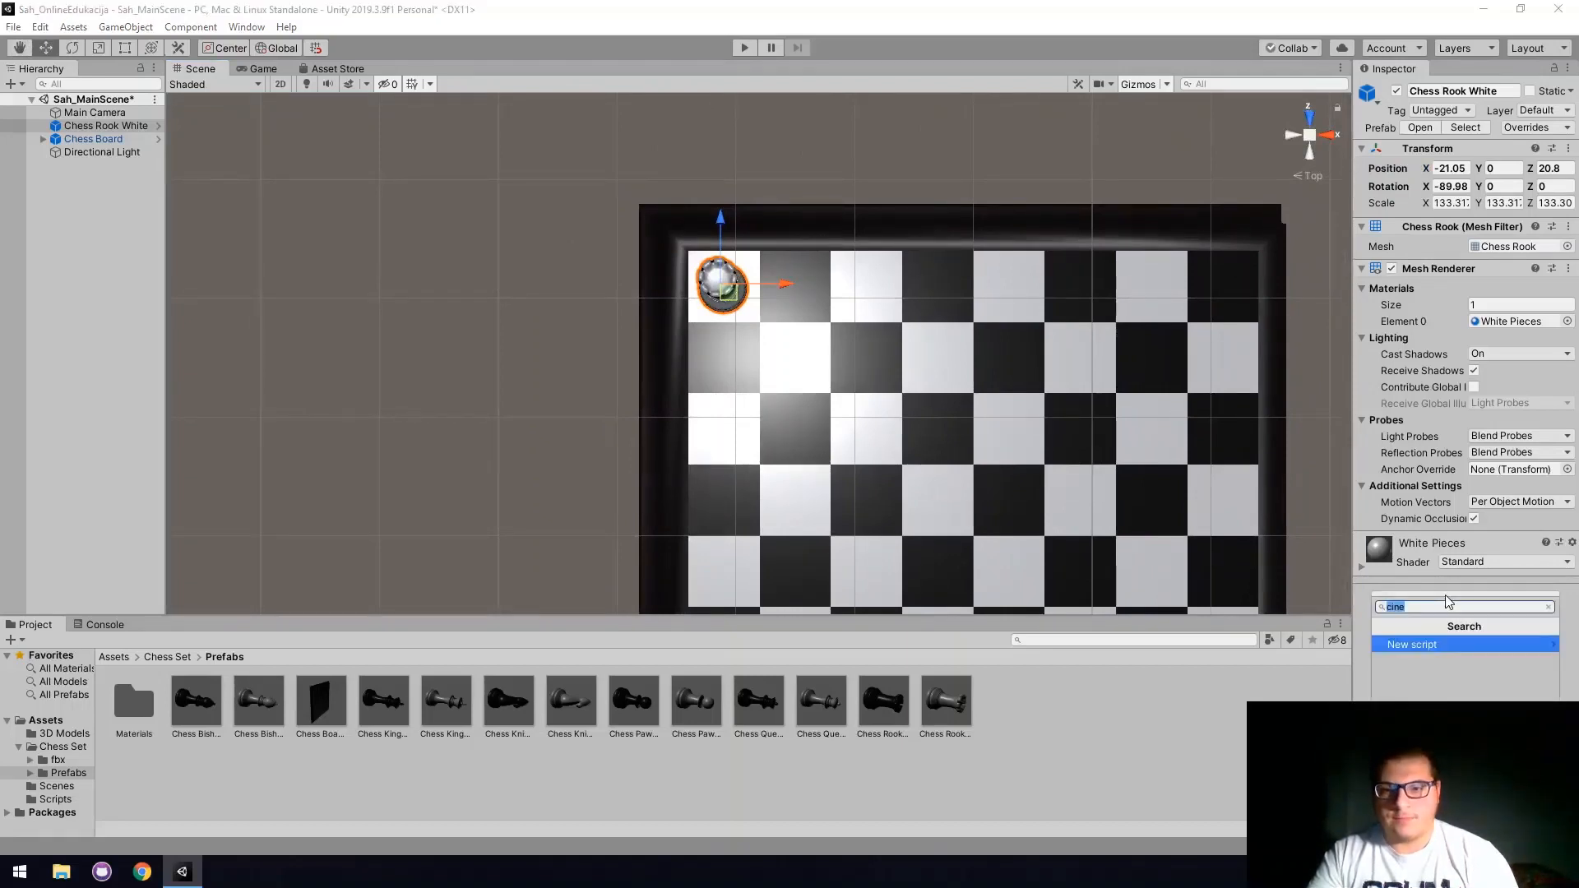
type("coll")
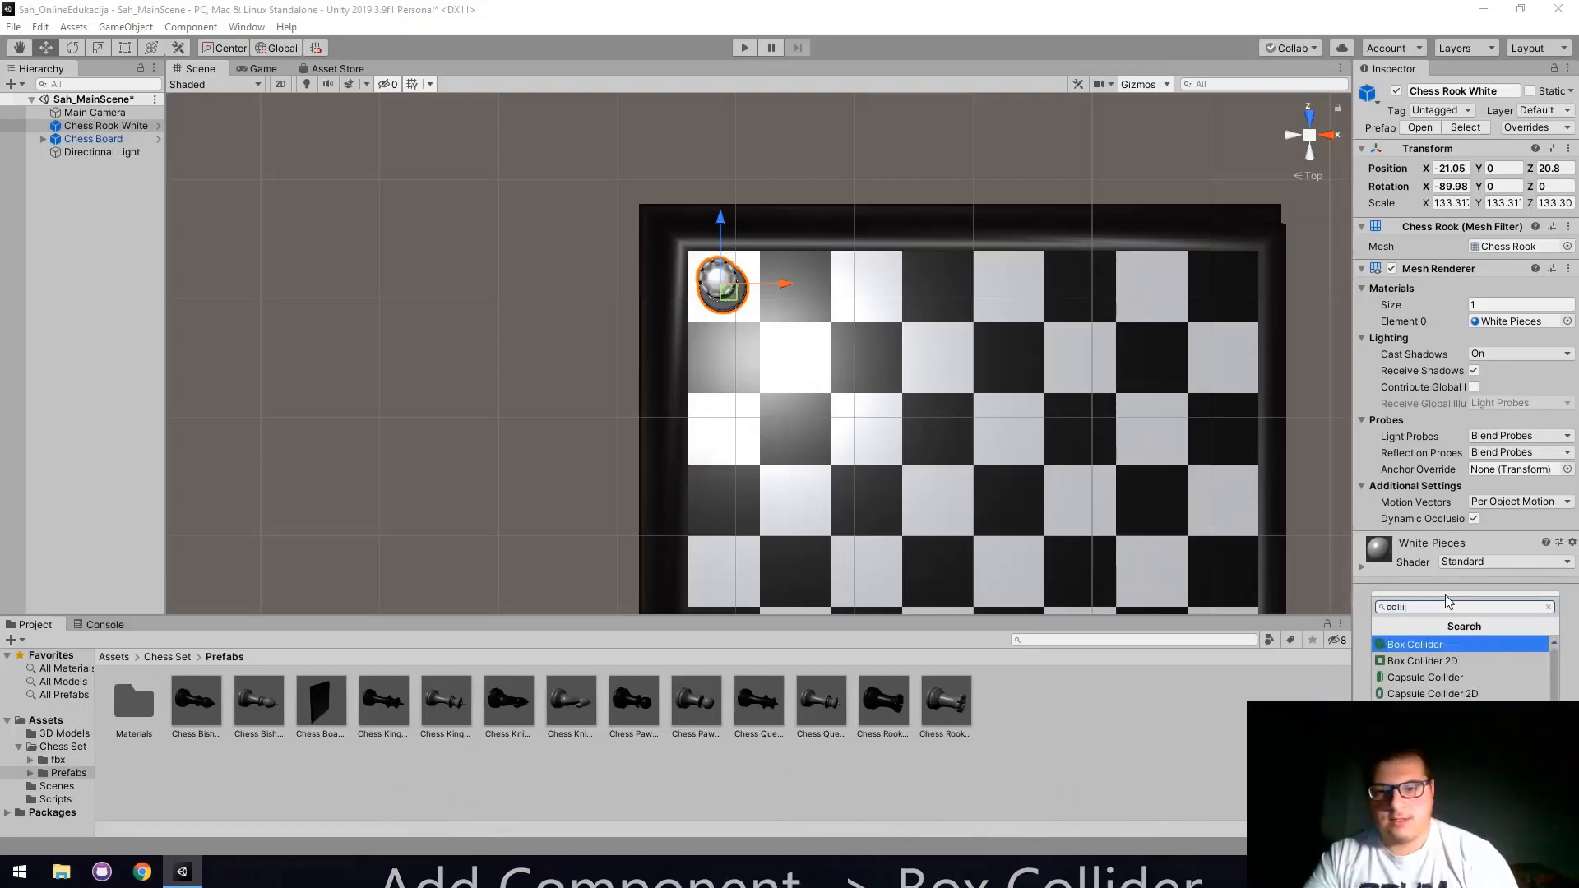
left_click(1418, 640)
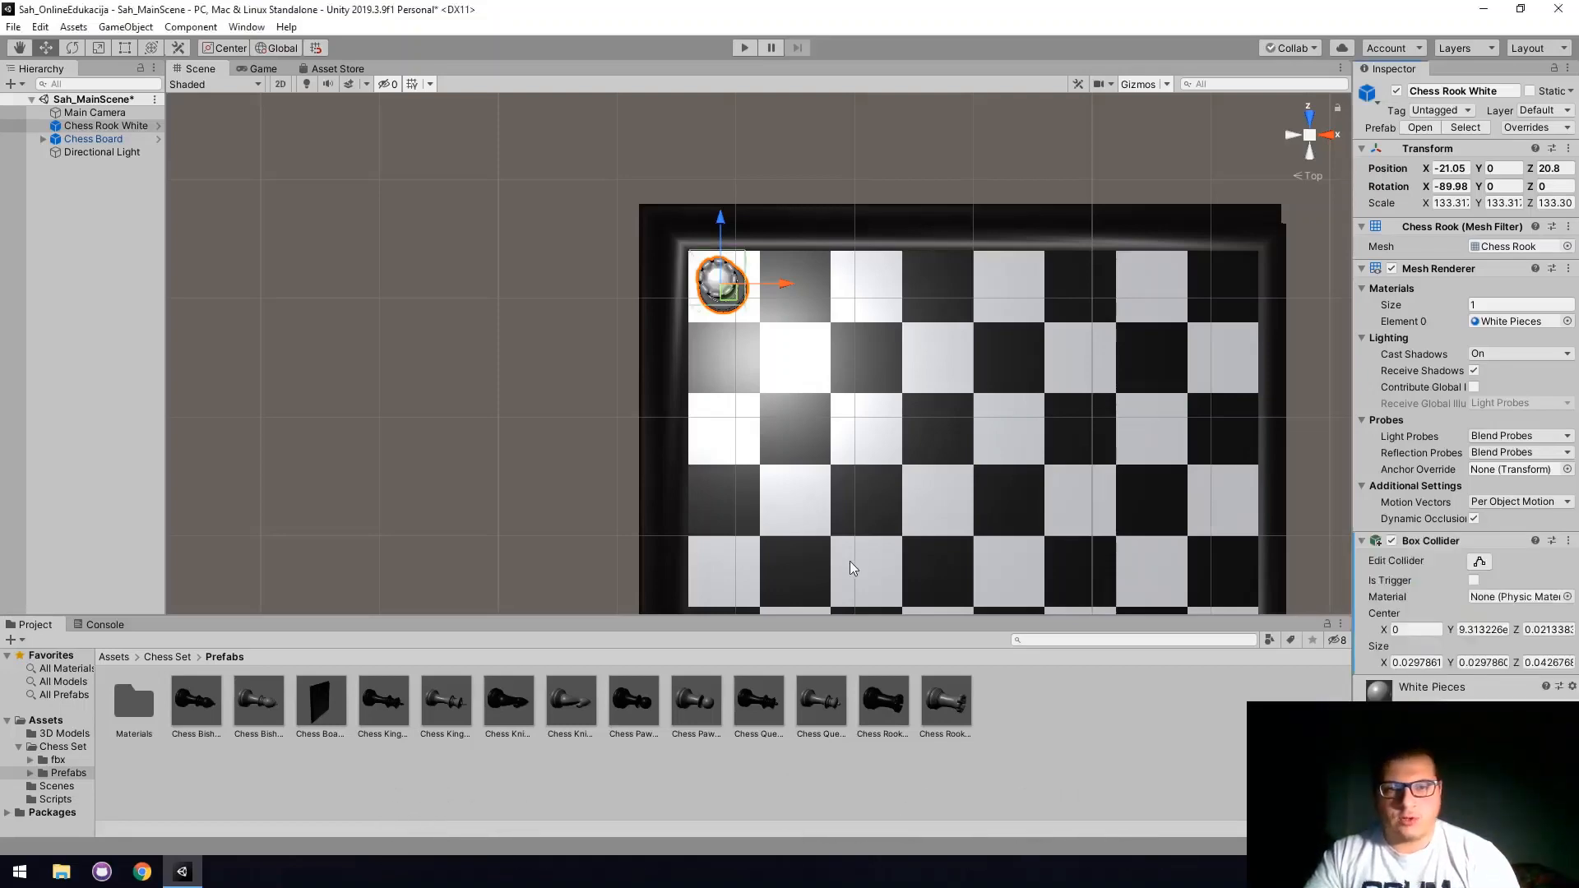
Examine the box collider's bounds around the white rook from the side.
left_click(1290, 139)
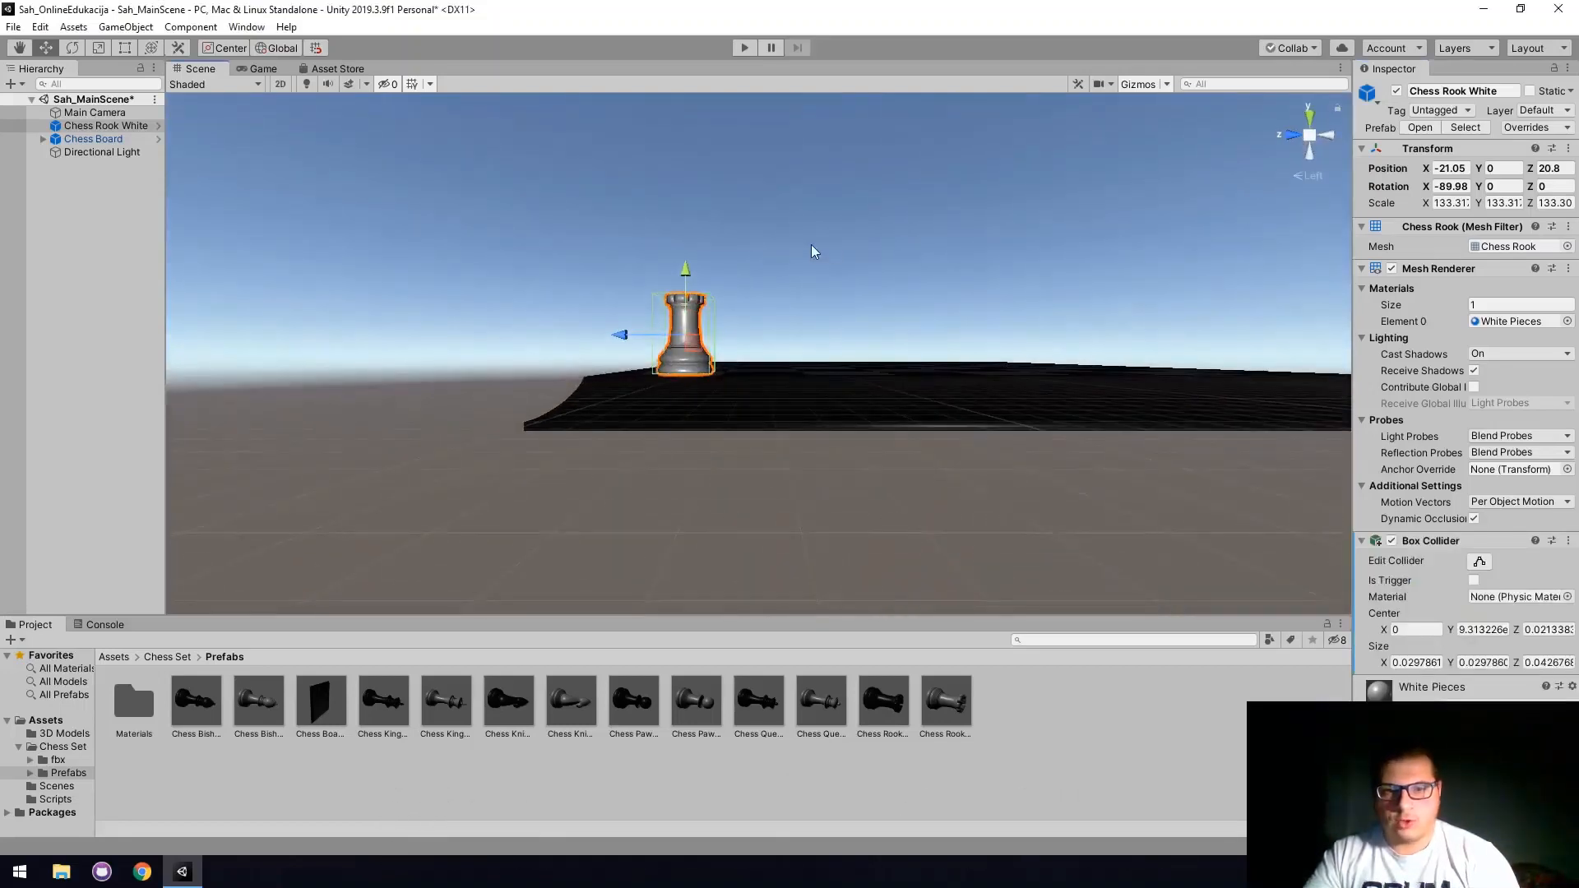
right_click_drag(811, 244, 673, 255)
middle_click_drag(987, 263, 565, 367)
right_click_drag(565, 367, 543, 366)
middle_click_drag(543, 367, 562, 256)
right_click_drag(561, 255, 327, 150)
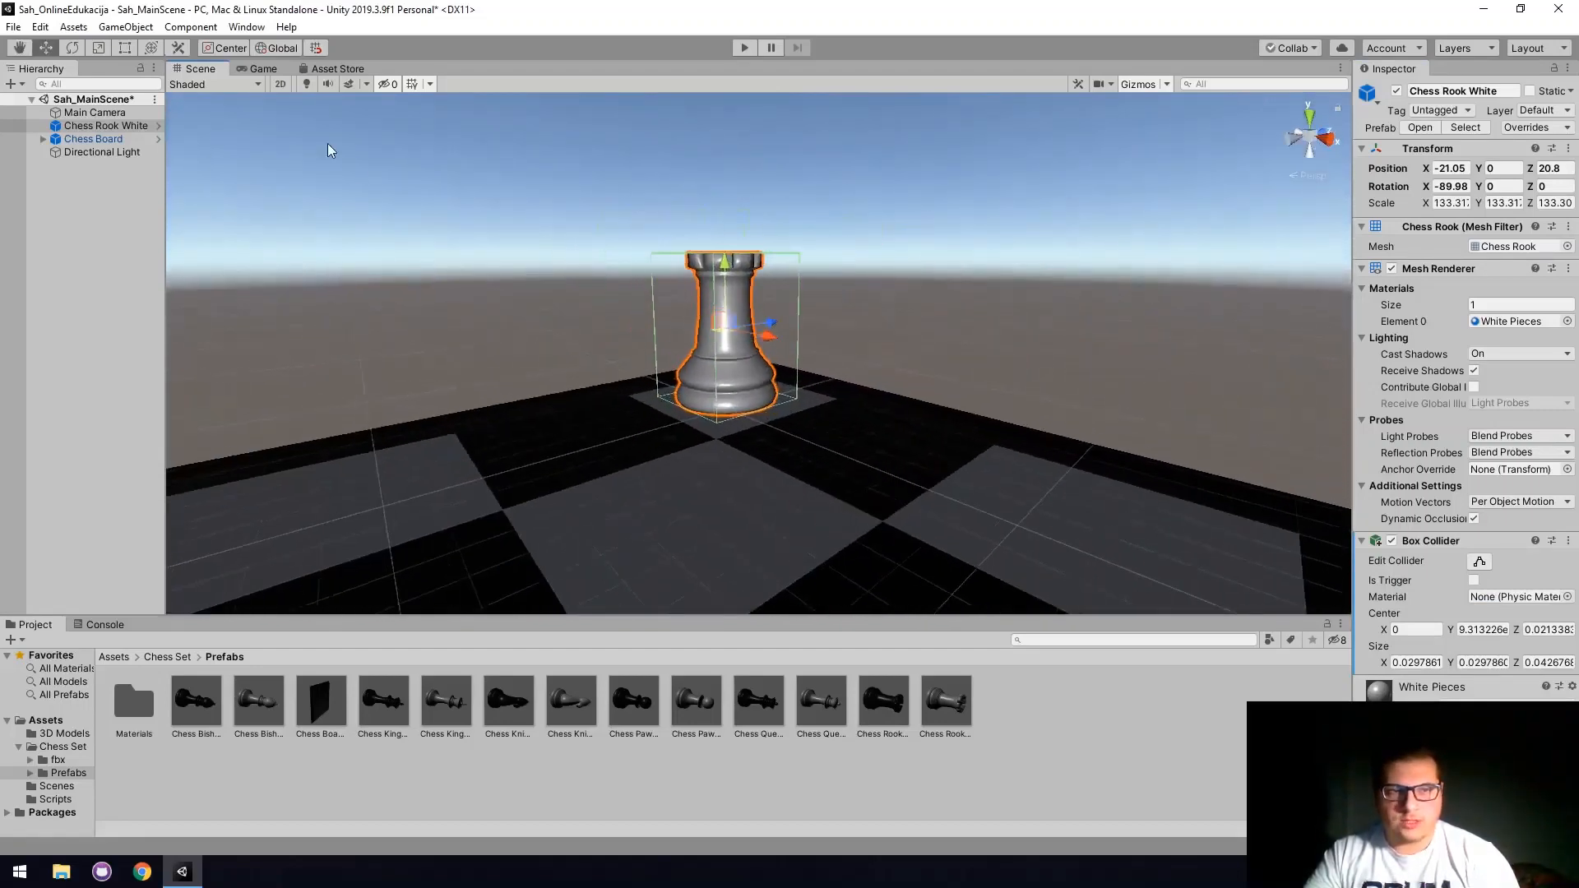
Turn on scene lighting in the Scene view and check the rook and its collider from above.
left_click(310, 84)
right_click_drag(555, 291, 589, 338)
middle_click_drag(589, 338, 790, 419)
right_click_drag(789, 419, 894, 458)
middle_click_drag(894, 458, 1044, 436)
right_click_drag(1044, 436, 1124, 449)
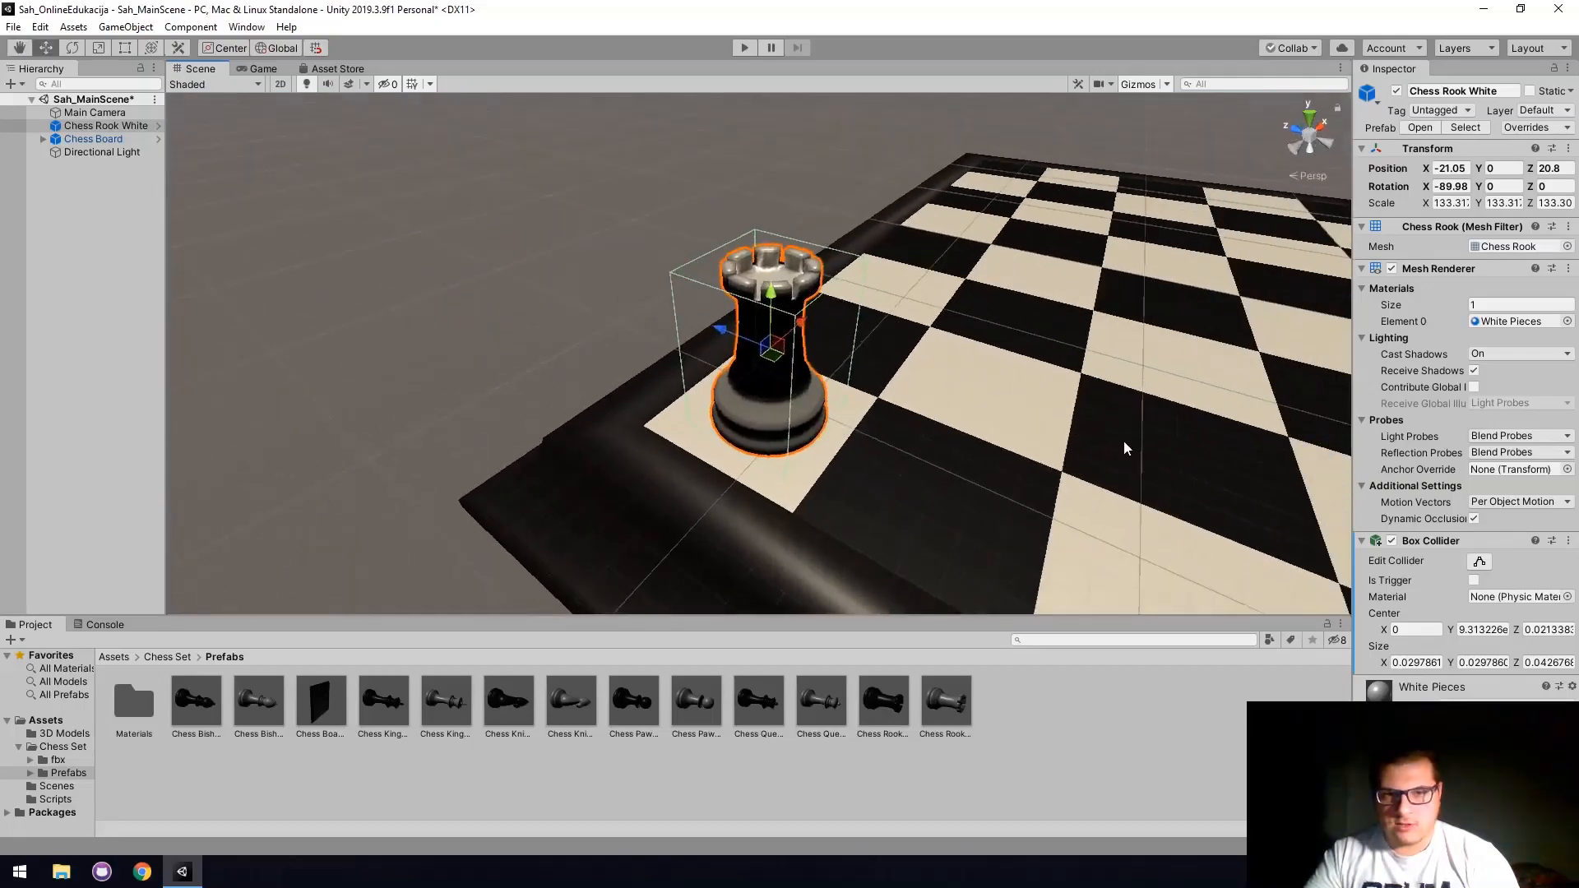
middle_click_drag(1123, 441, 921, 568)
right_click_drag(994, 381, 789, 477)
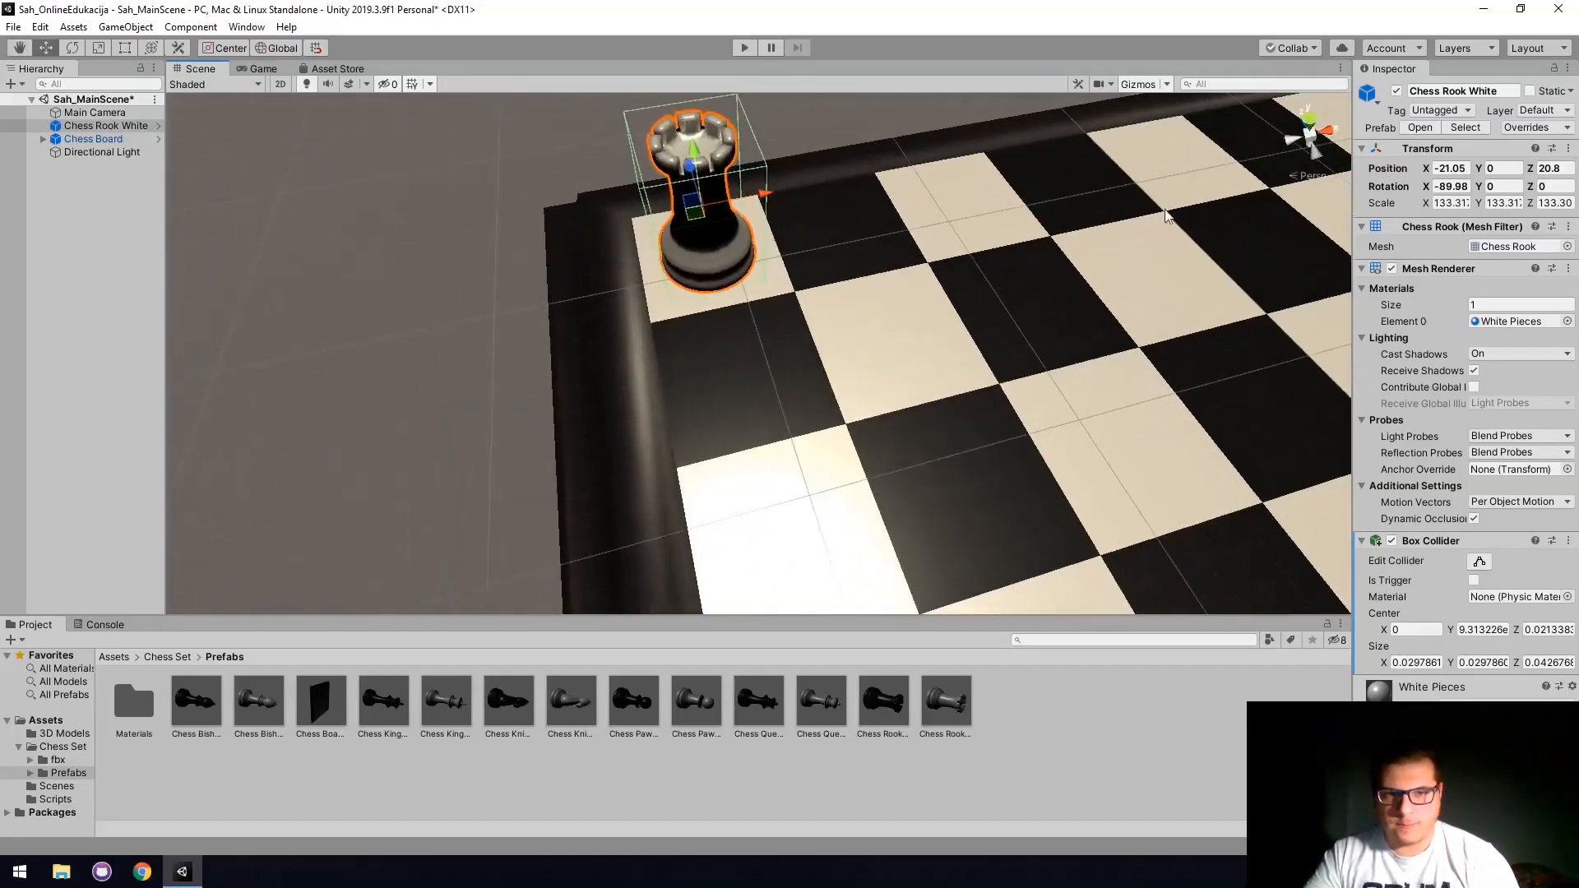
Set the Scene view to an orthographic top view of the board and reselect the white rook.
left_click(1309, 121)
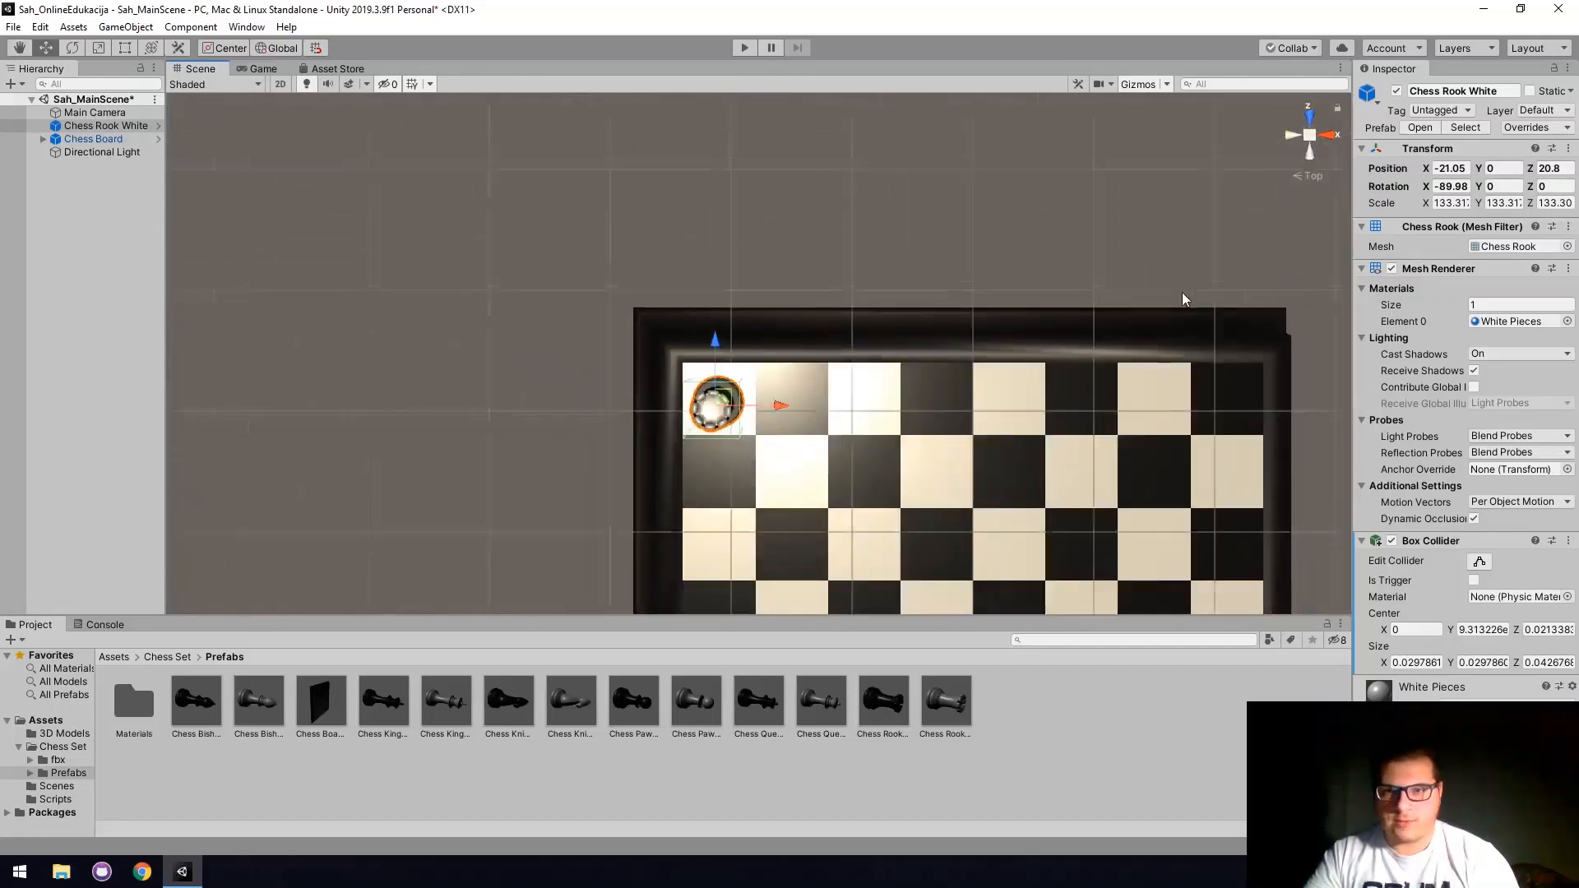
scroll(1181, 293, "down", 1)
middle_click_drag(1161, 373, 1167, 270)
left_click(1297, 182)
left_click(1300, 180)
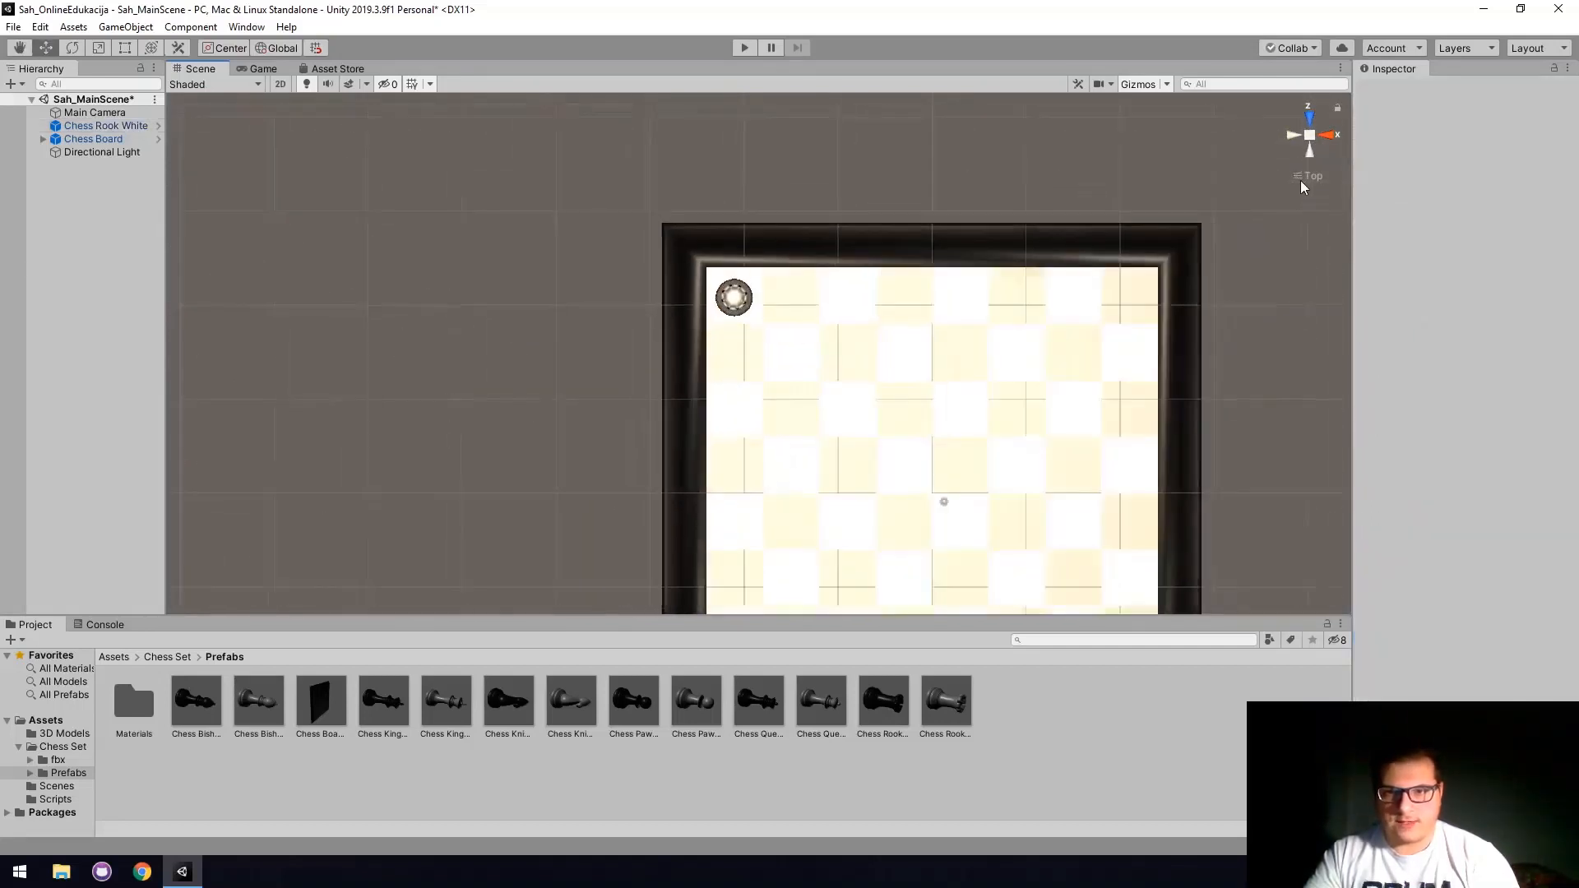
left_click(1306, 180)
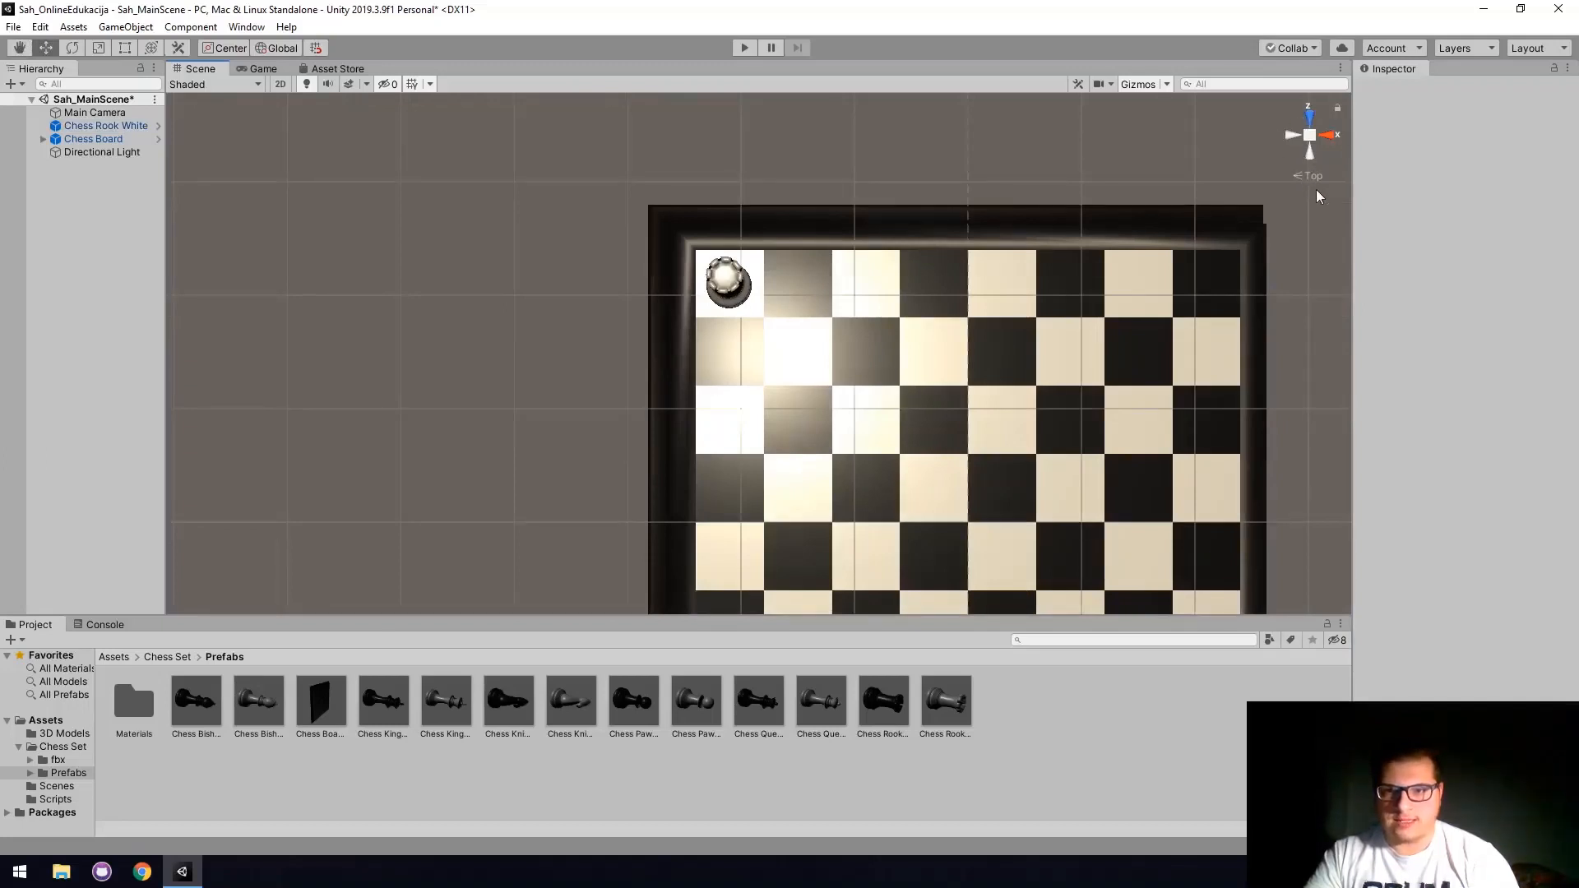
left_click(1313, 176)
middle_click_drag(1110, 353, 1047, 296)
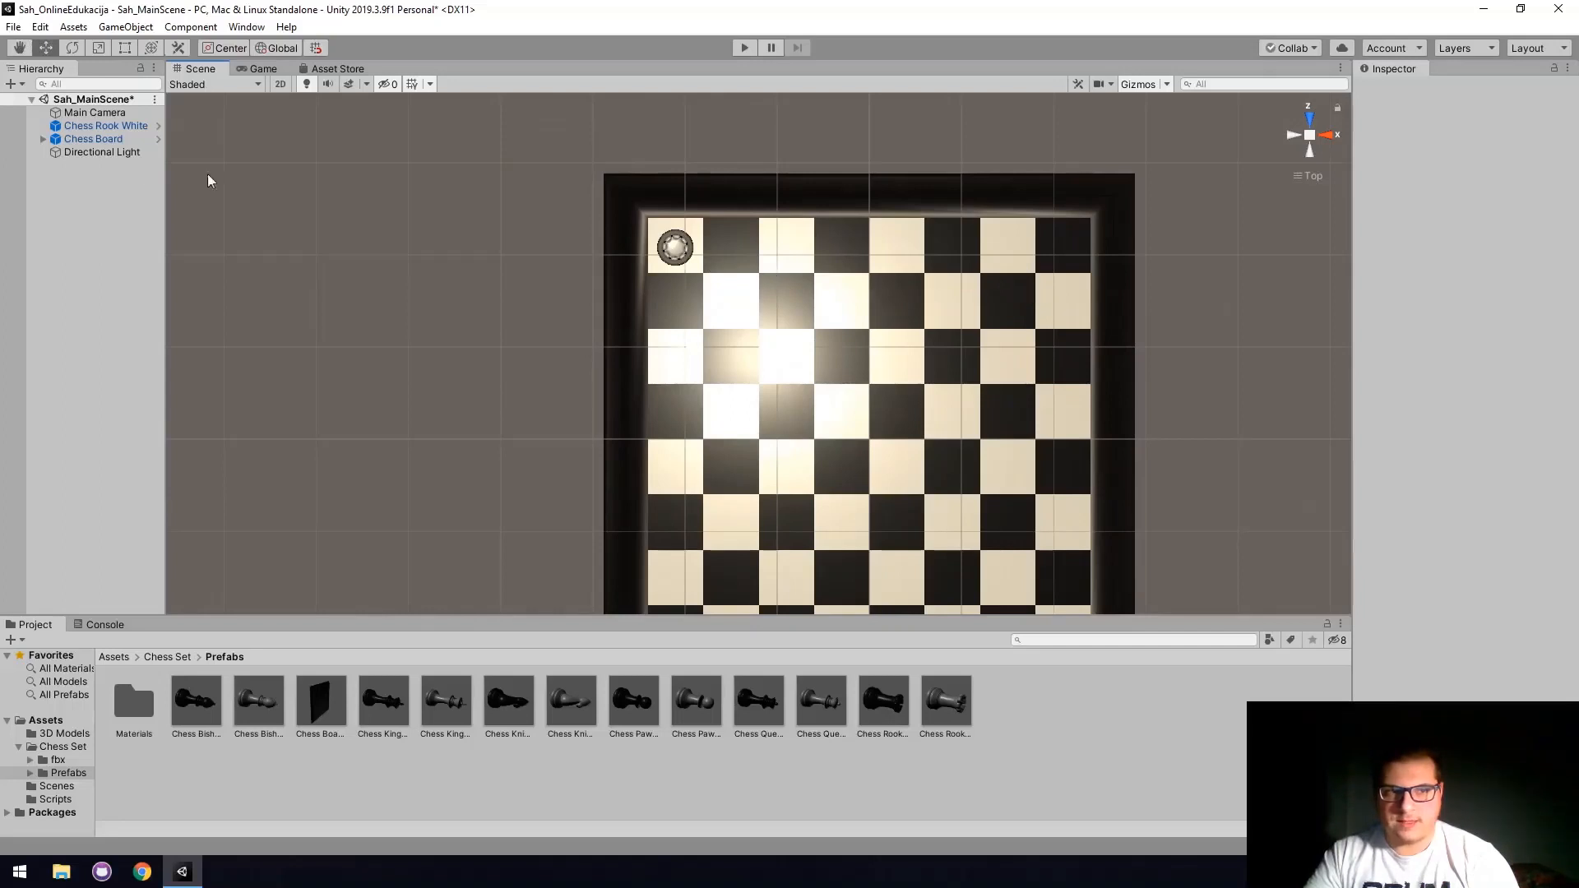
left_click(86, 125)
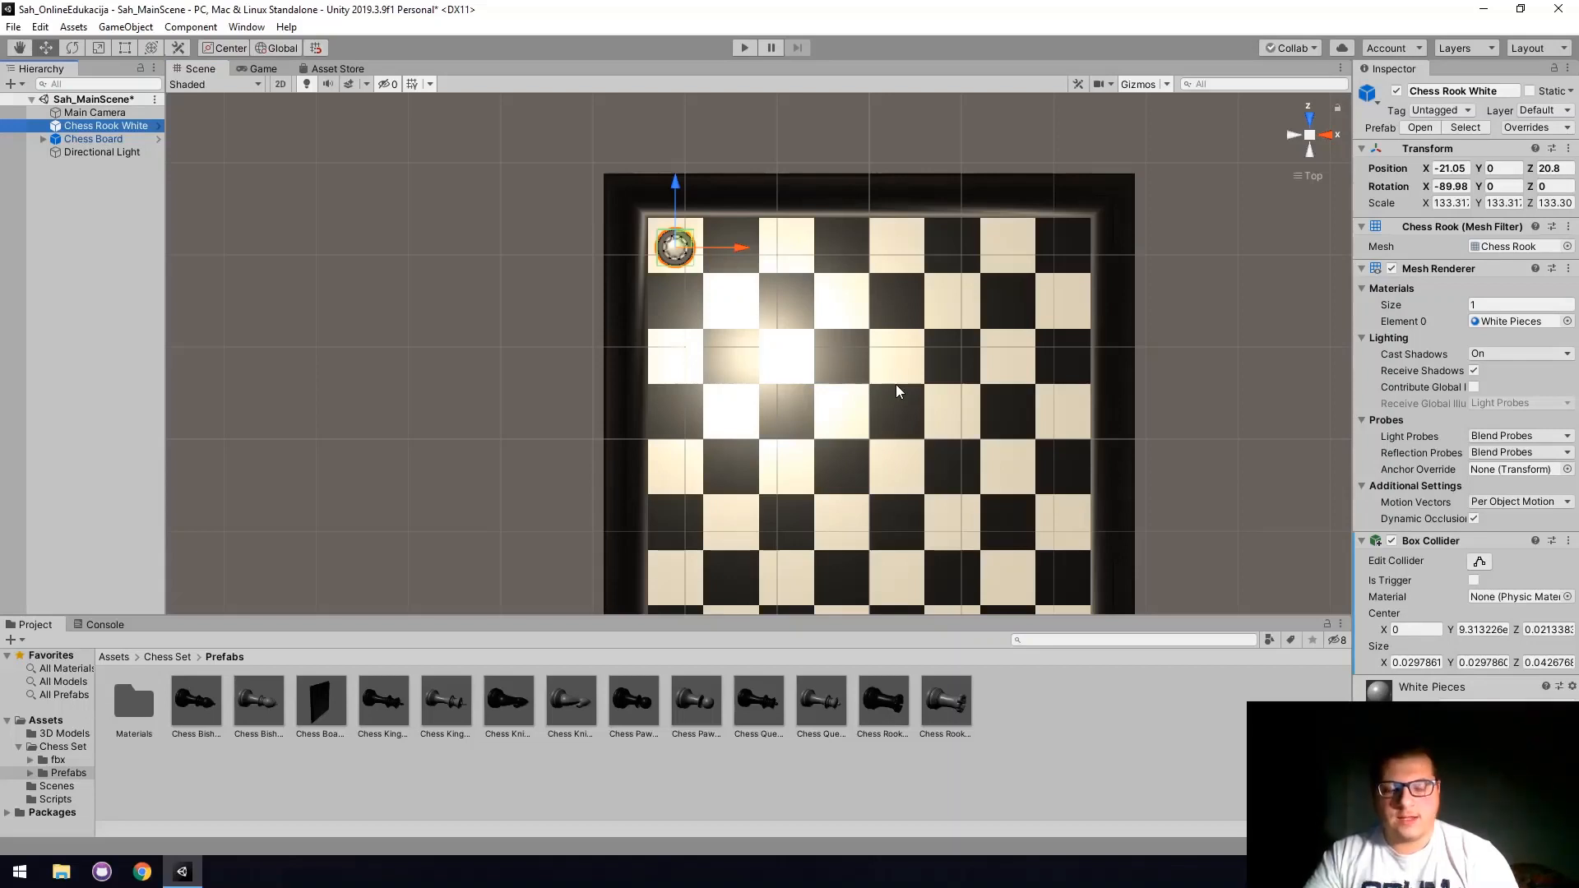
Duplicate the white rook and move the copy along X to the opposite corner of the same row, at about X 21.11.
key("ctrl+d")
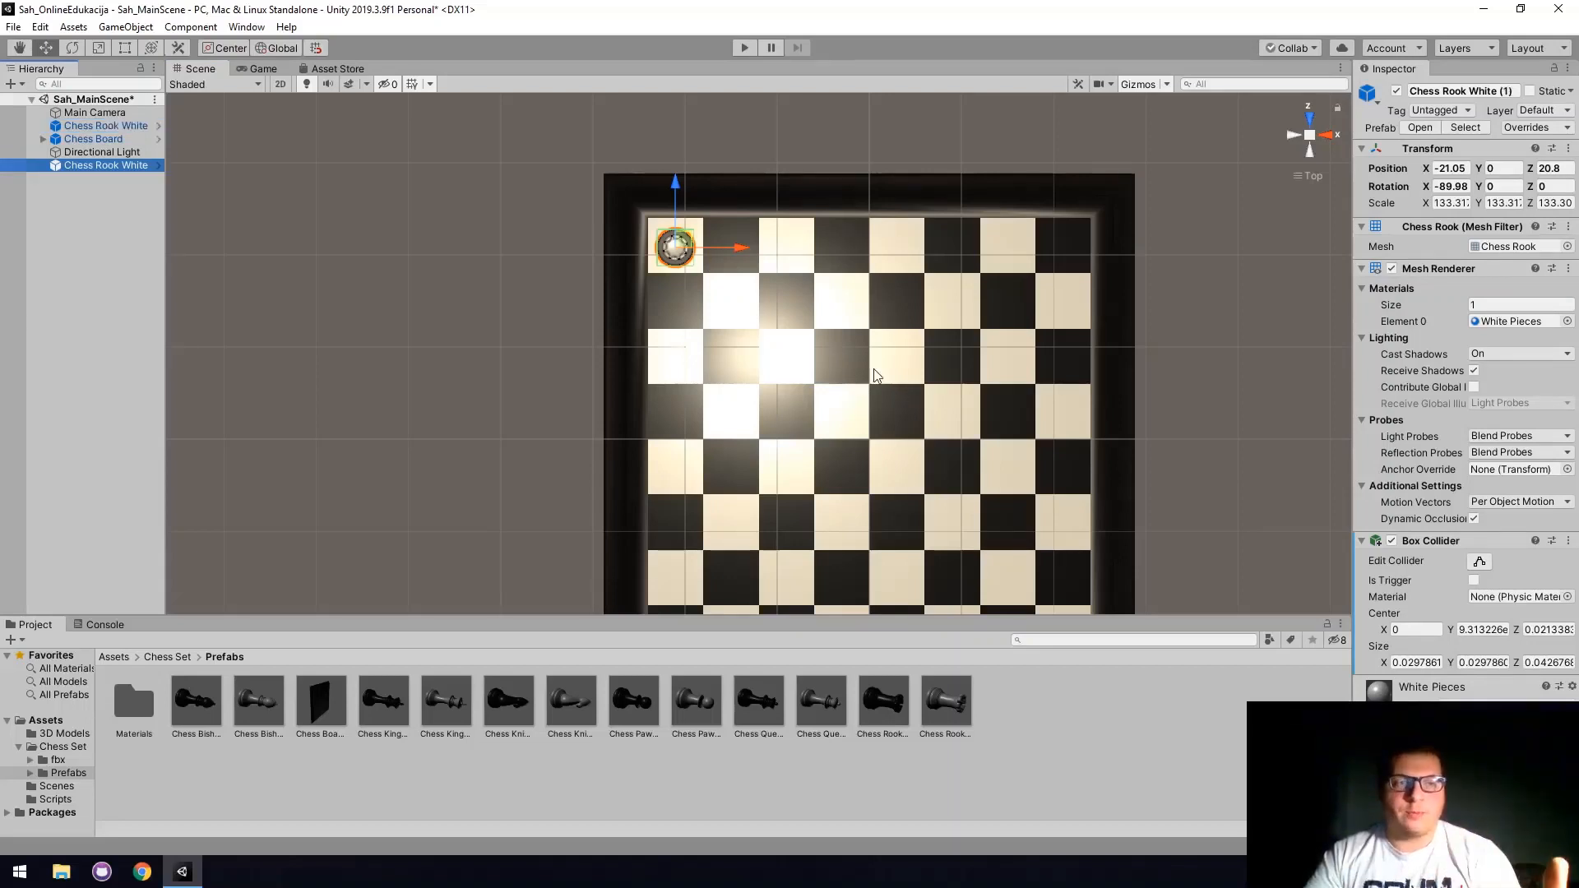
left_click_drag(732, 244, 1127, 269)
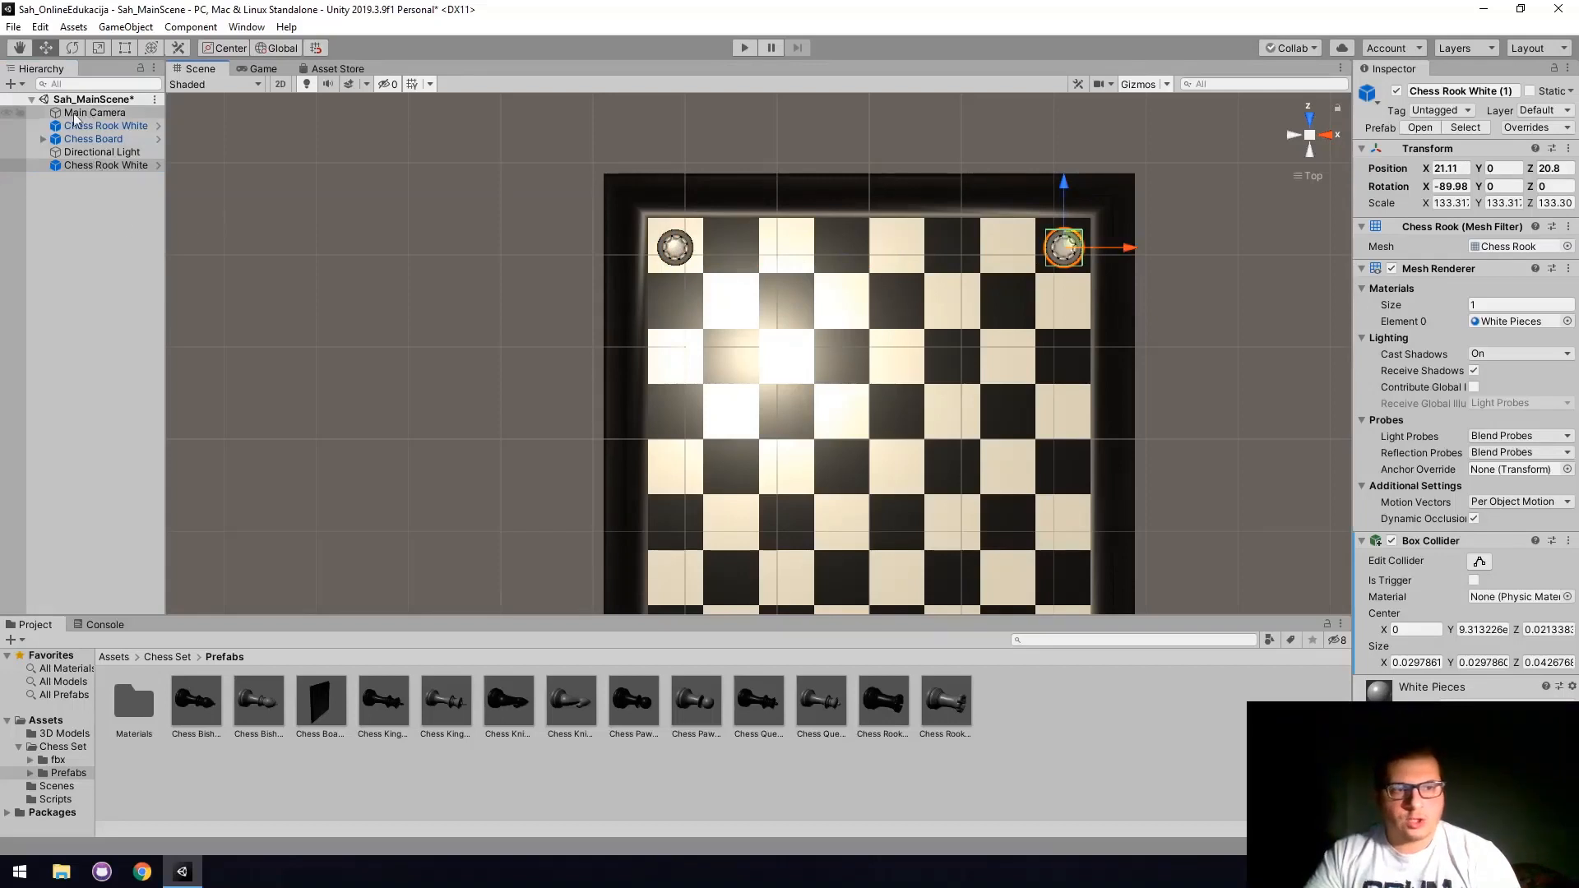
middle_click_drag(736, 406, 678, 313)
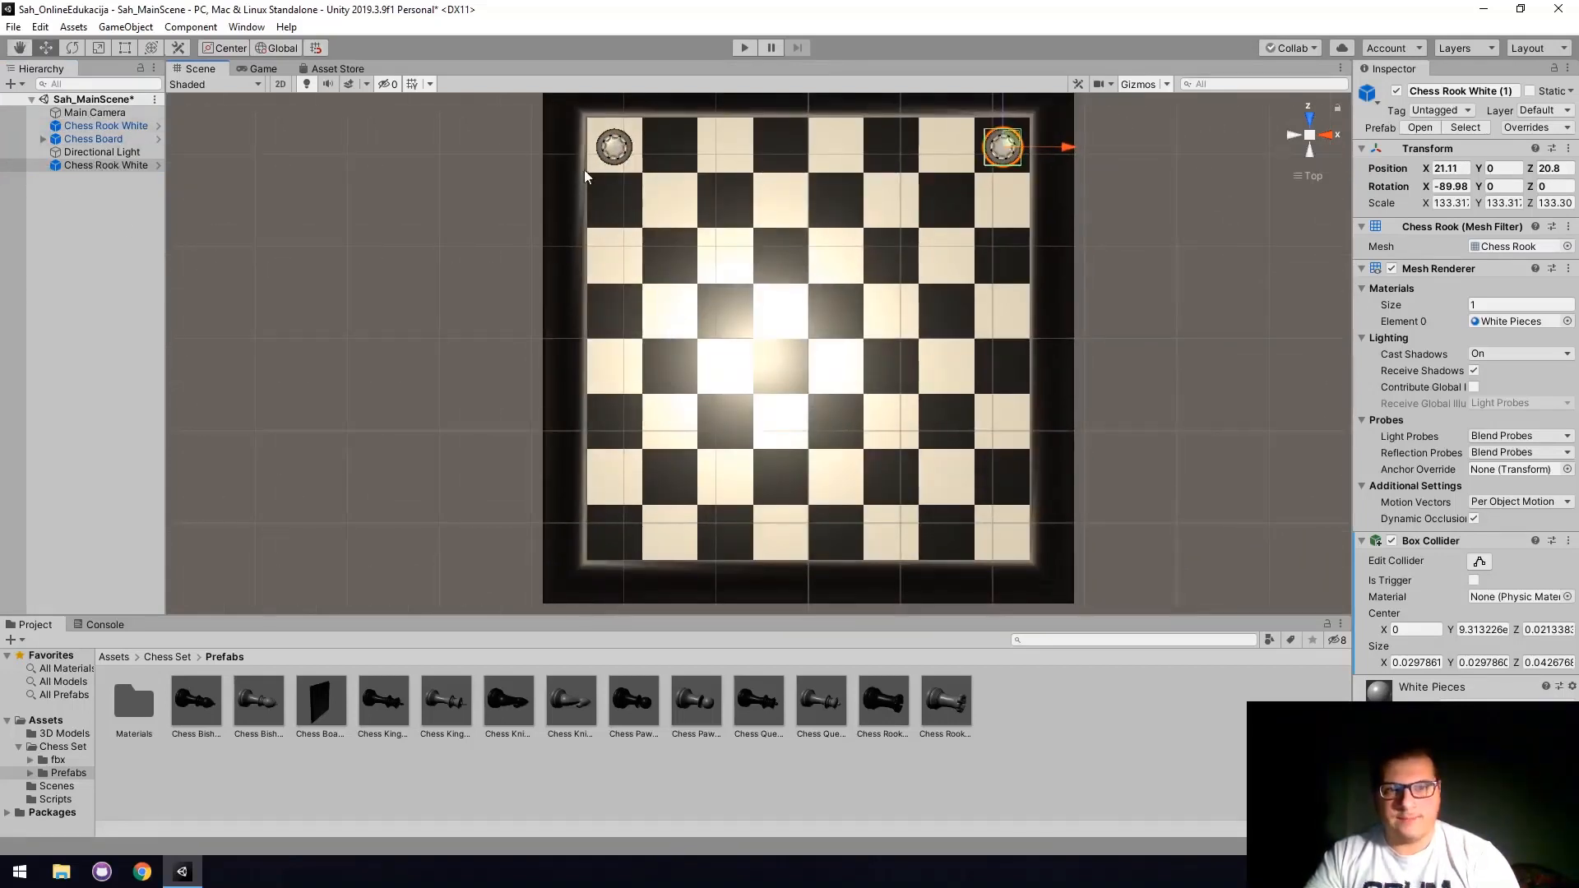
Duplicate both rooks, move the copies to the opposite board edge at about Z -21.18, and check the corners in the Game view.
left_click(611, 157)
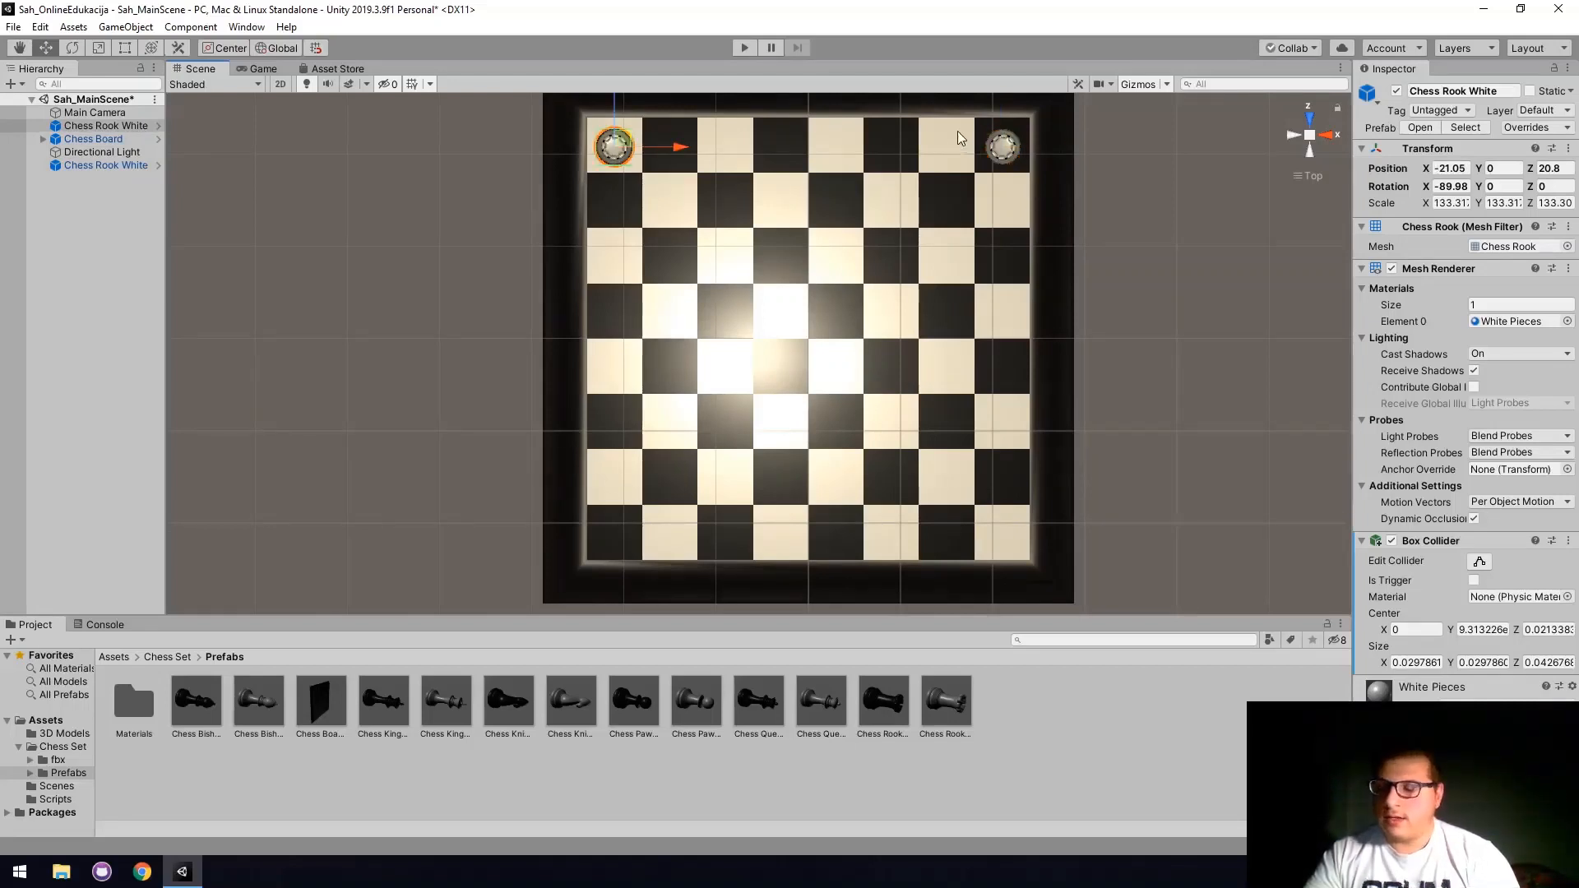
left_click(1004, 148, "ctrl")
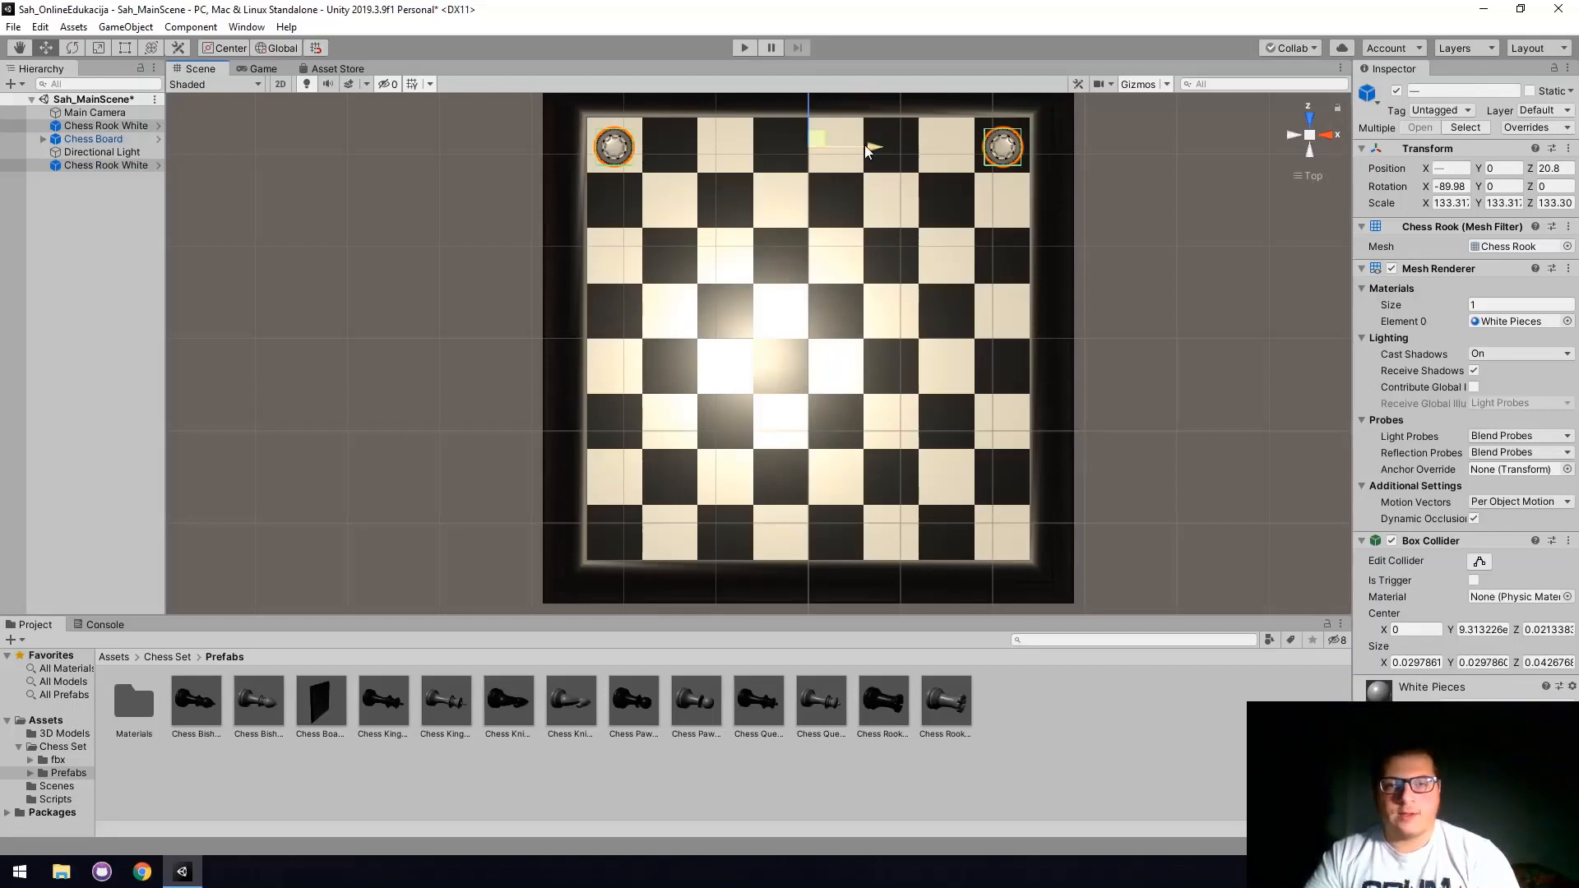
key("ctrl+d")
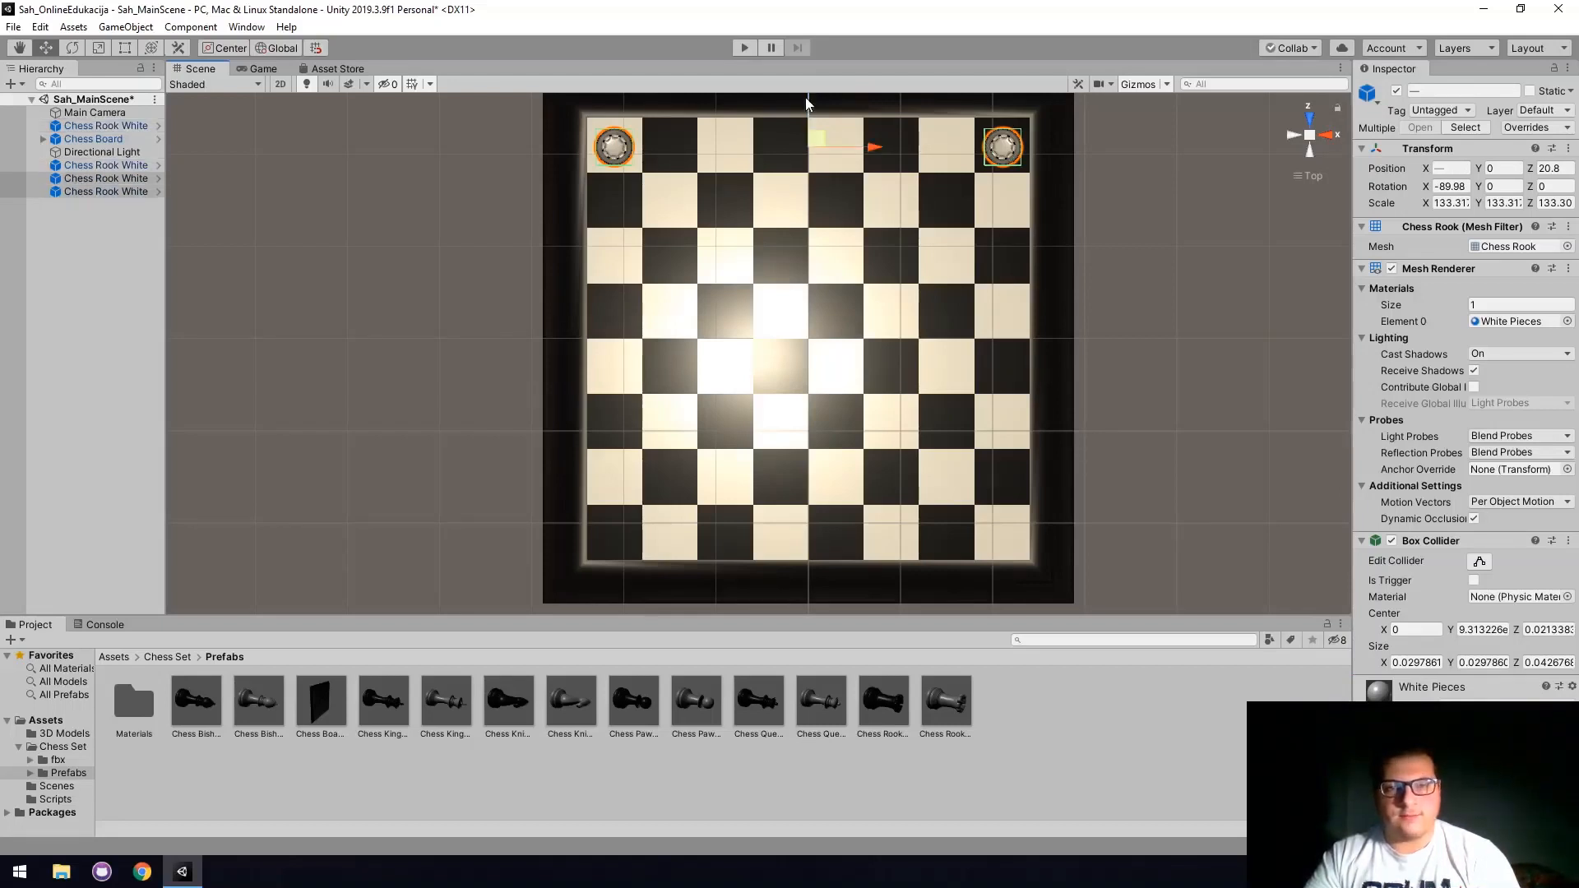
left_click_drag(806, 97, 811, 486)
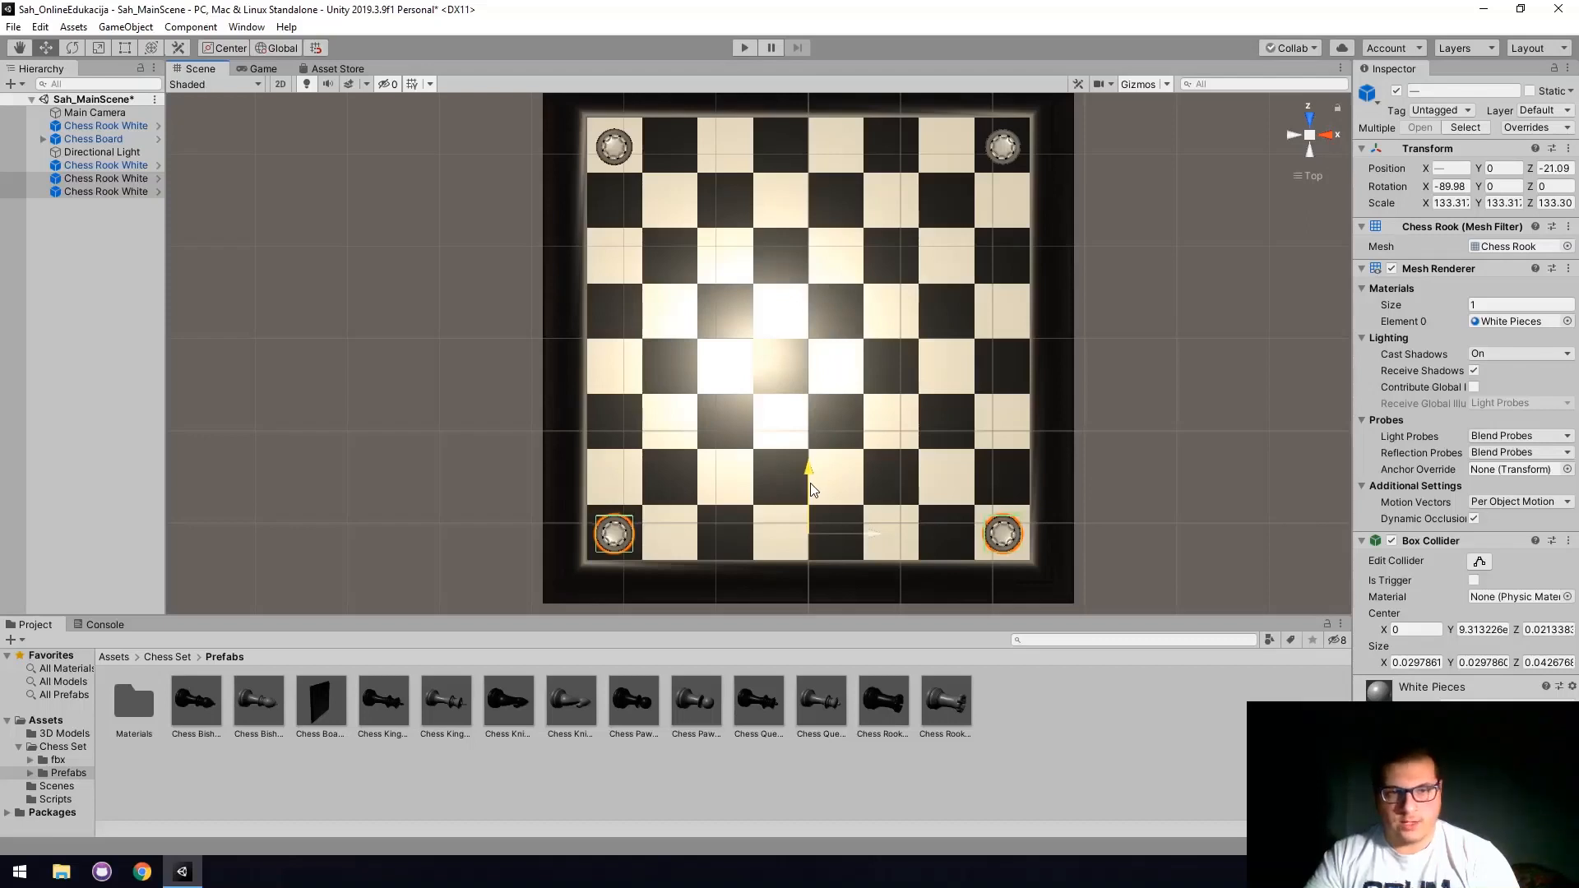
left_click(259, 69)
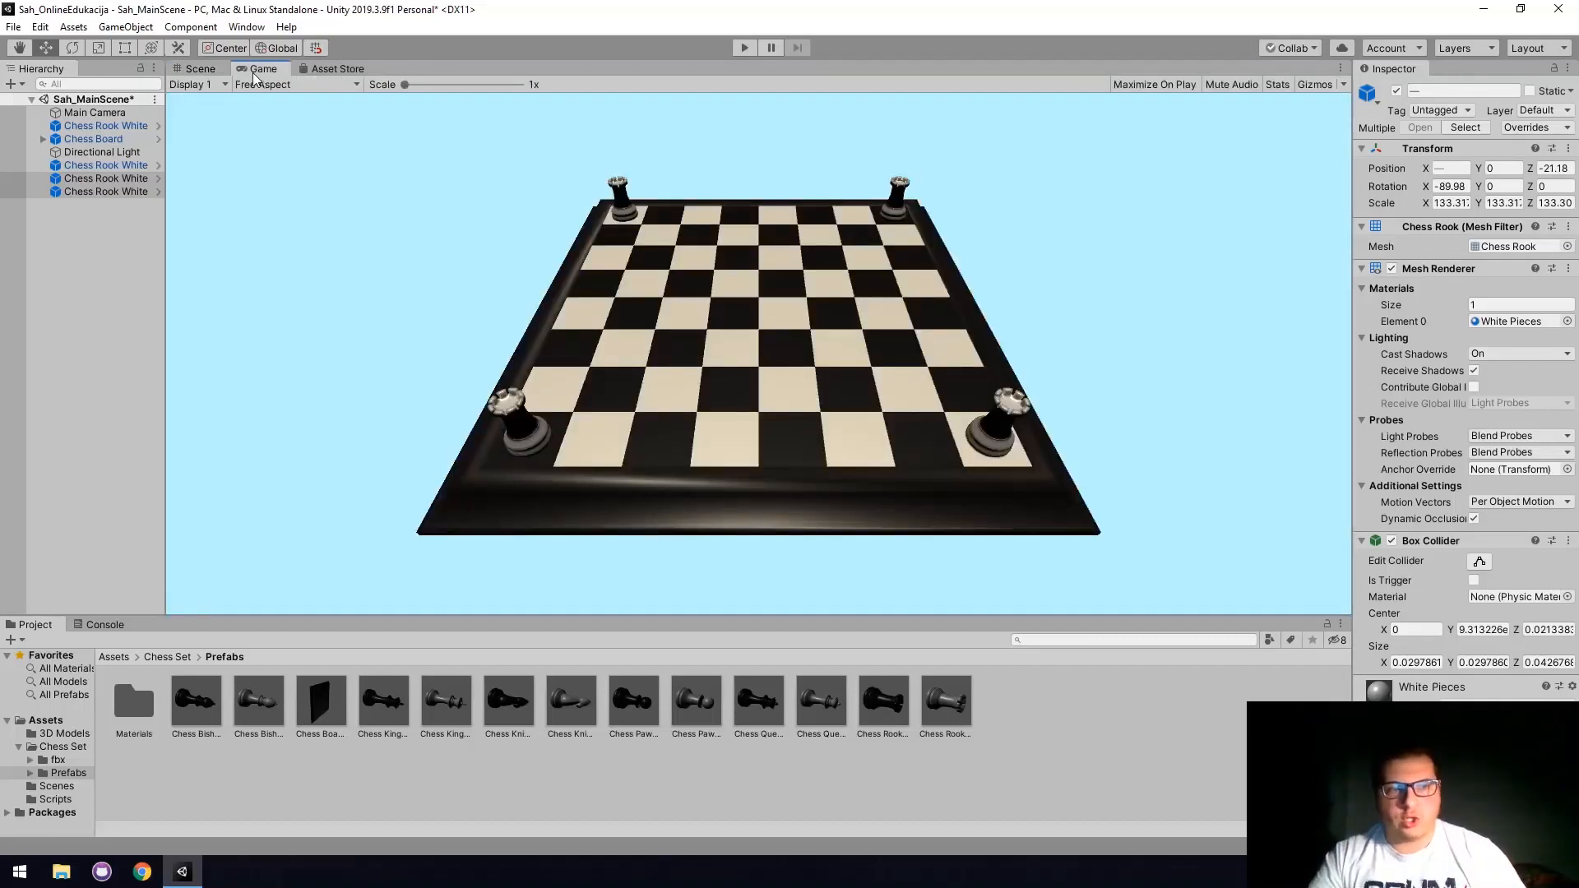
left_click(190, 83)
left_click(195, 69)
left_click(197, 69)
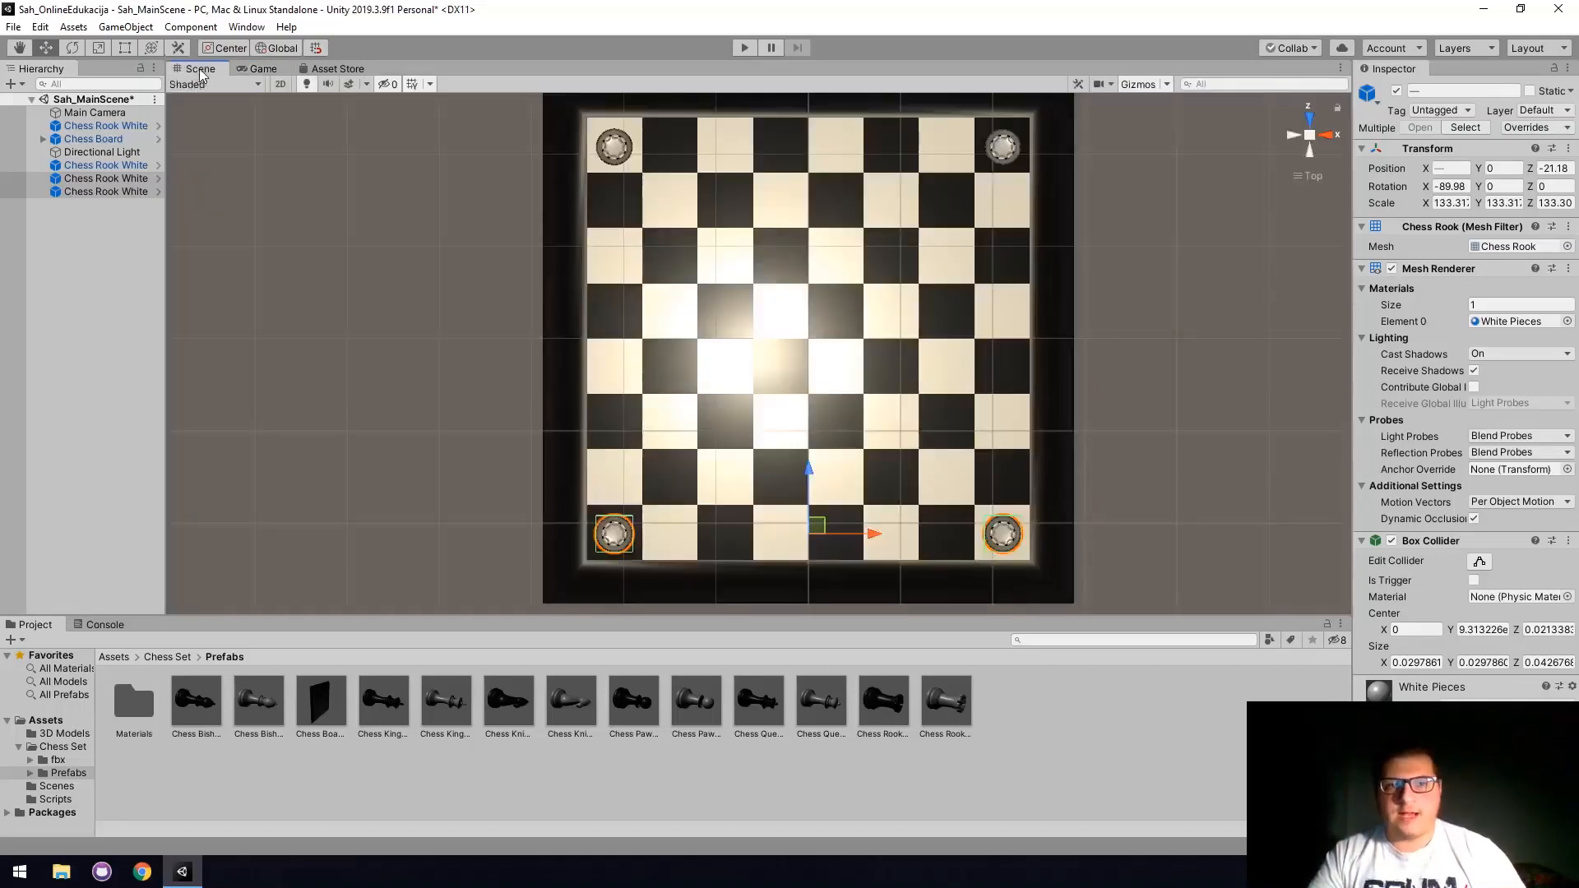
left_click(140, 329)
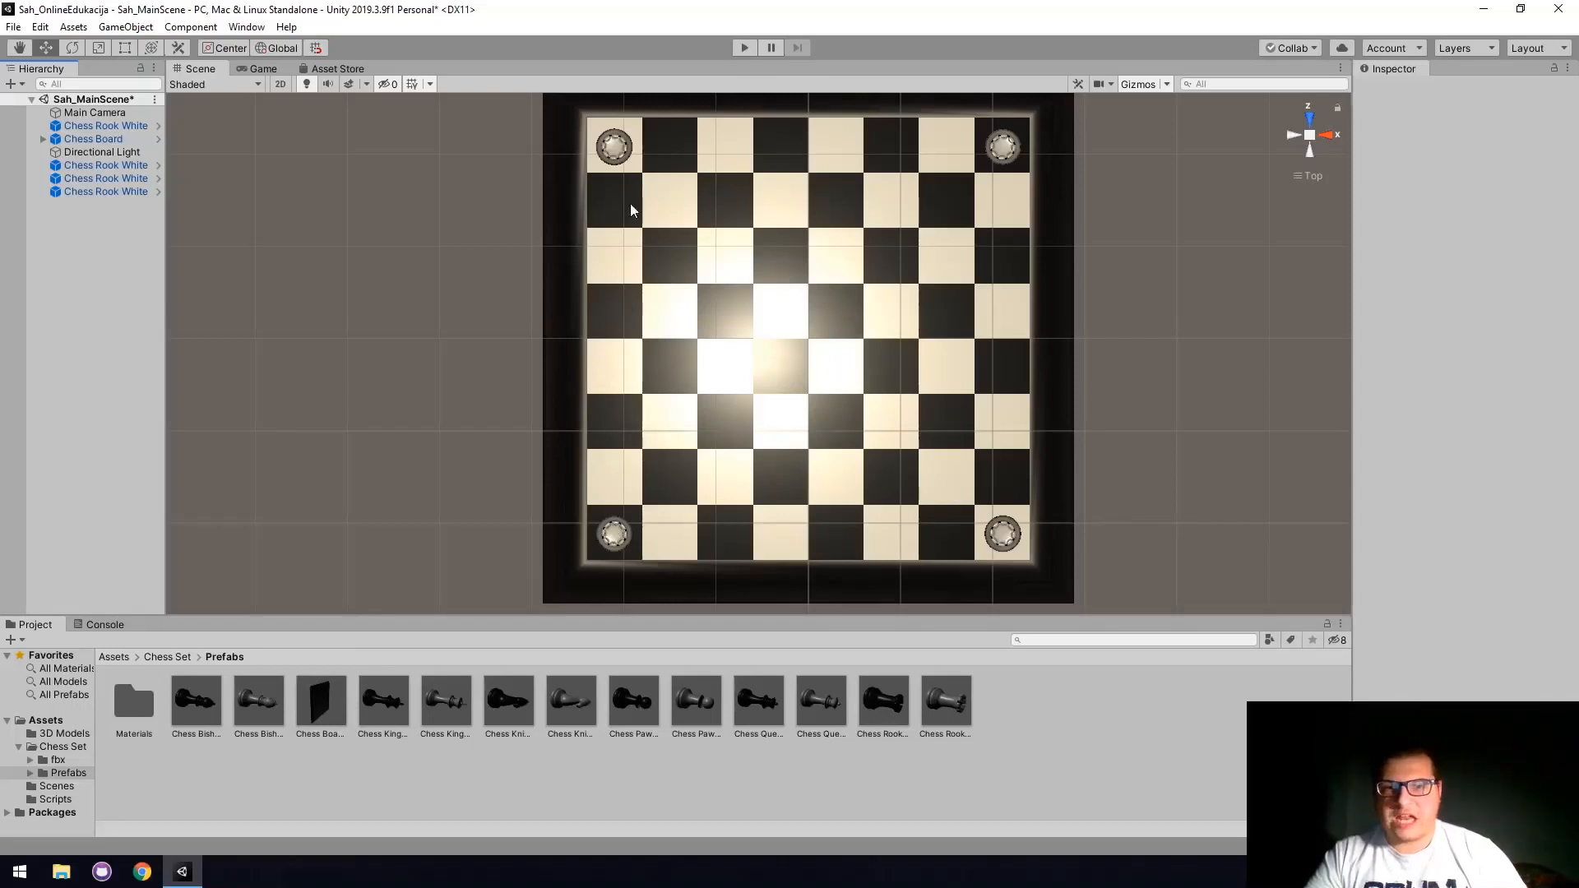
Add the Chess Pawn White prefab to the scene and set its position to 0, 0, 0.
left_click(695, 708)
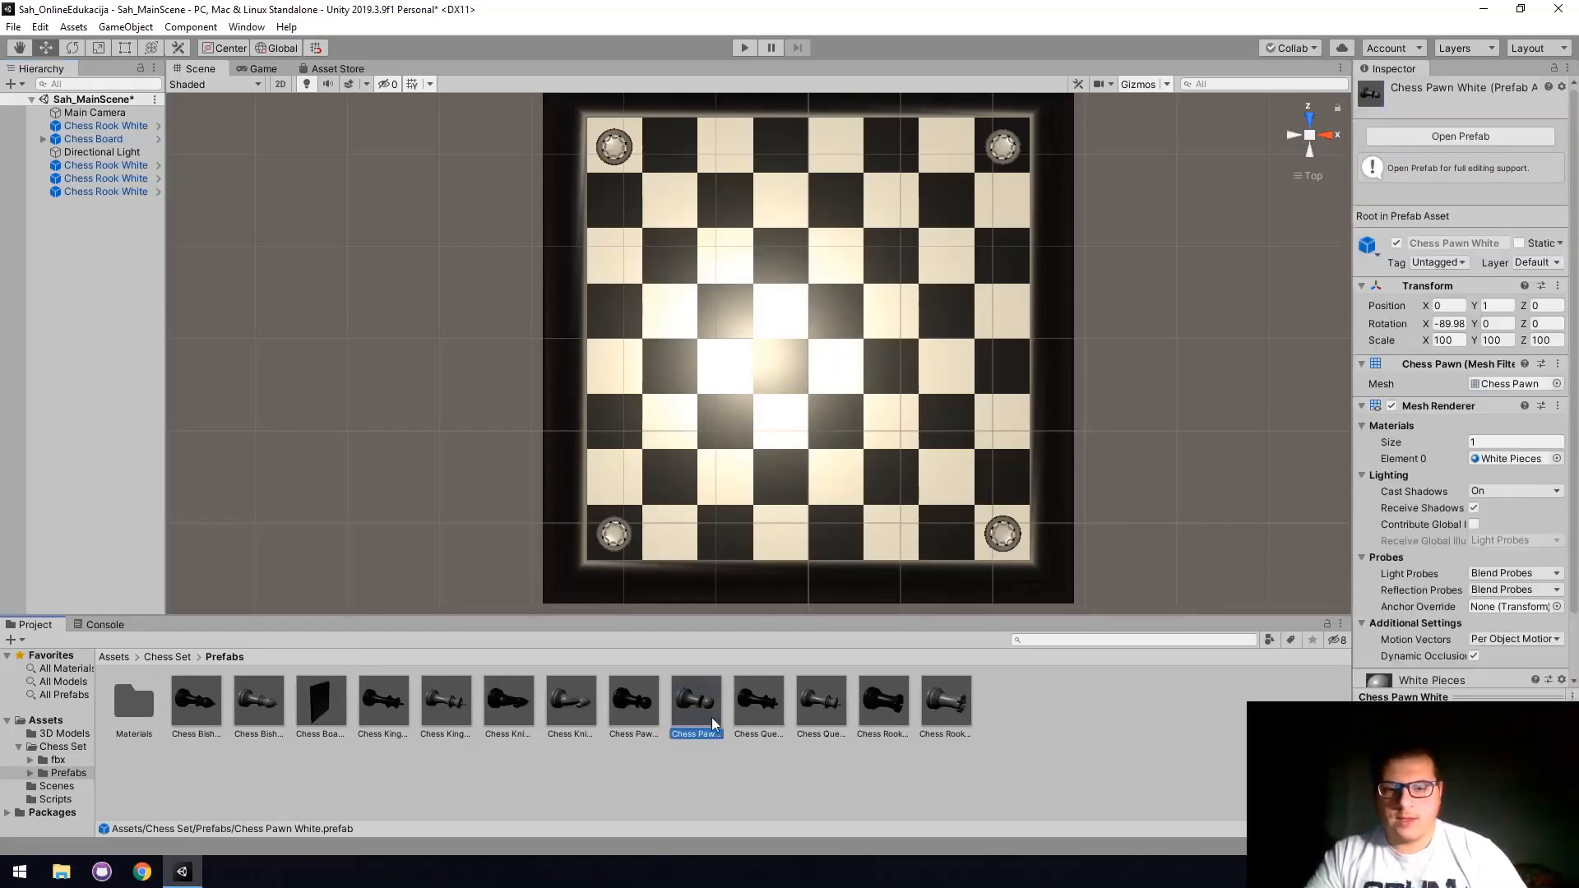
left_click_drag(691, 711, 615, 208)
left_click(1451, 167)
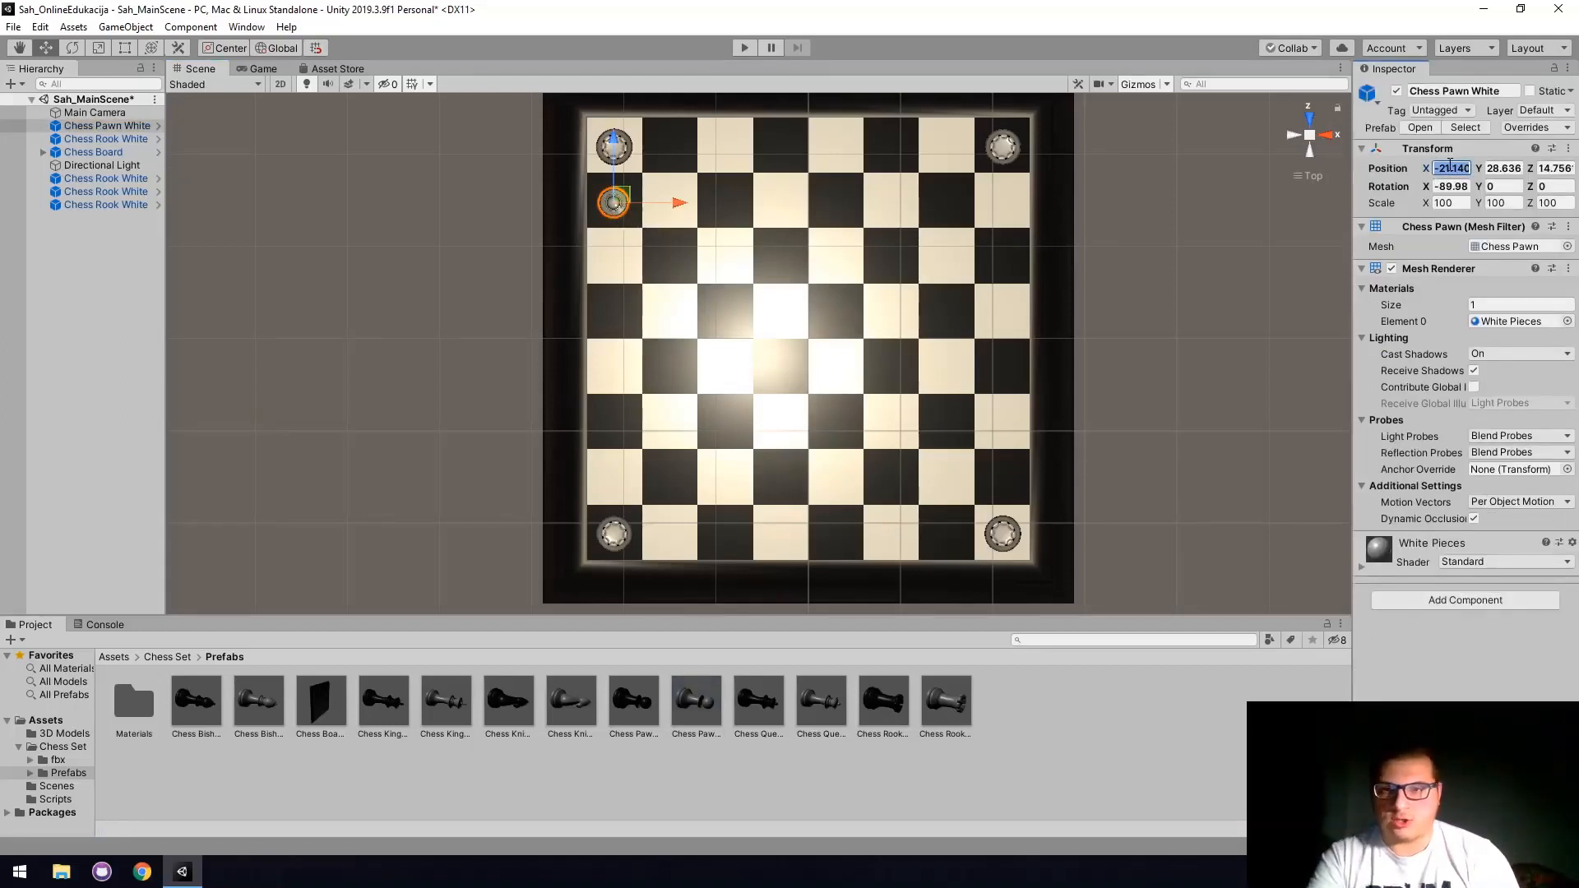
type("0")
key("Tab")
type("0")
key("Tab")
type("0")
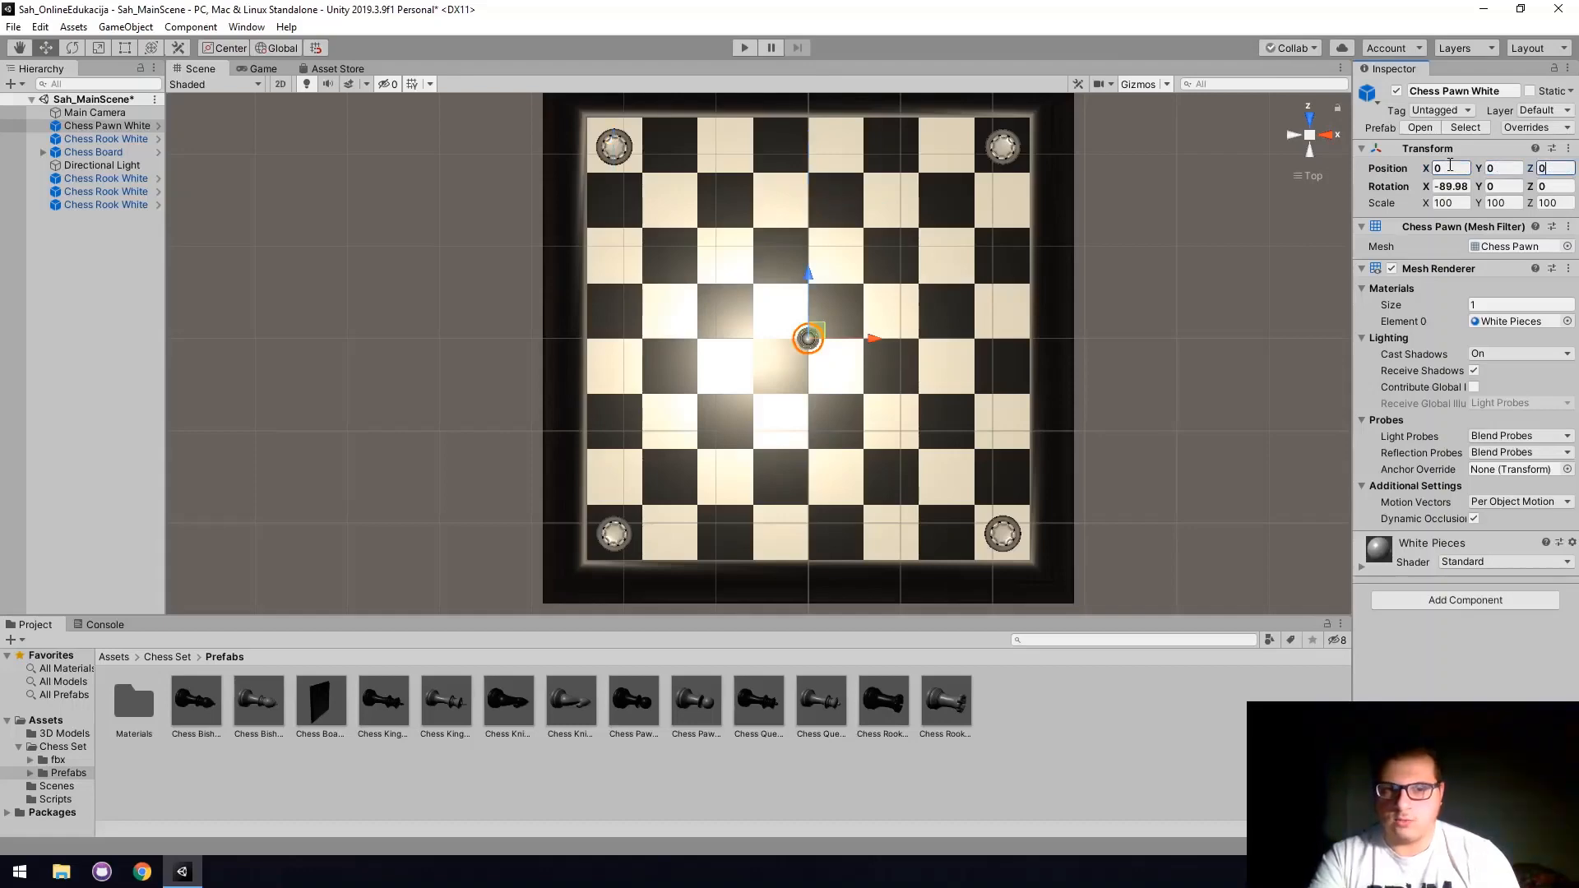
Raise the white pawn onto the board surface by setting its Y position to 1.
right_click_drag(790, 358, 1010, 230)
scroll(823, 239, "up", 5)
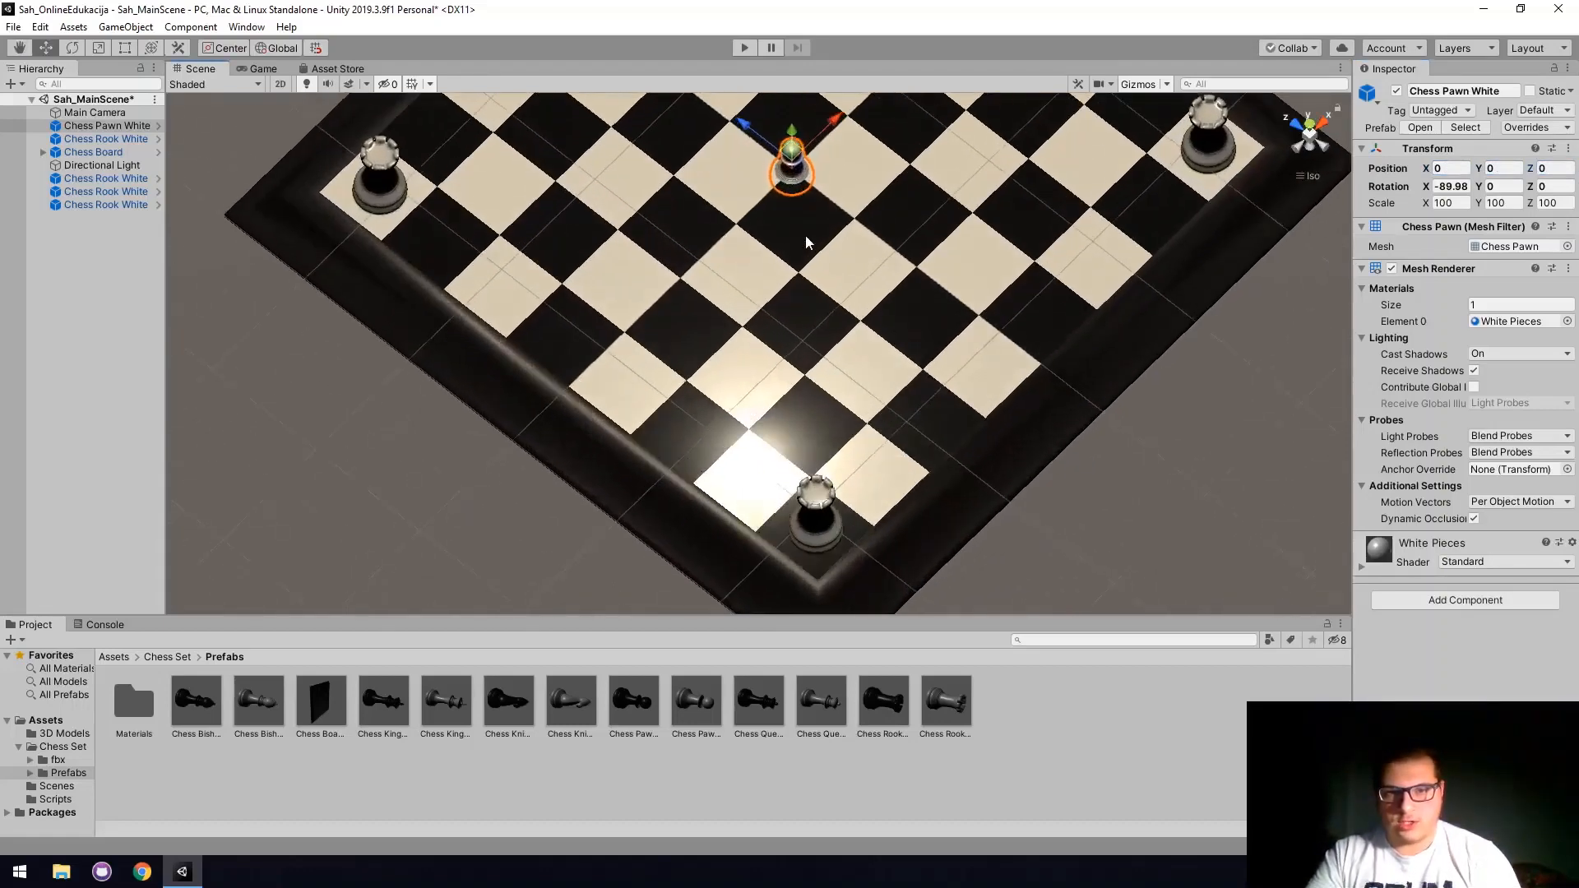
right_click_drag(805, 236, 855, 135)
middle_click_drag(855, 135, 823, 268)
left_click_drag(741, 190, 738, 172)
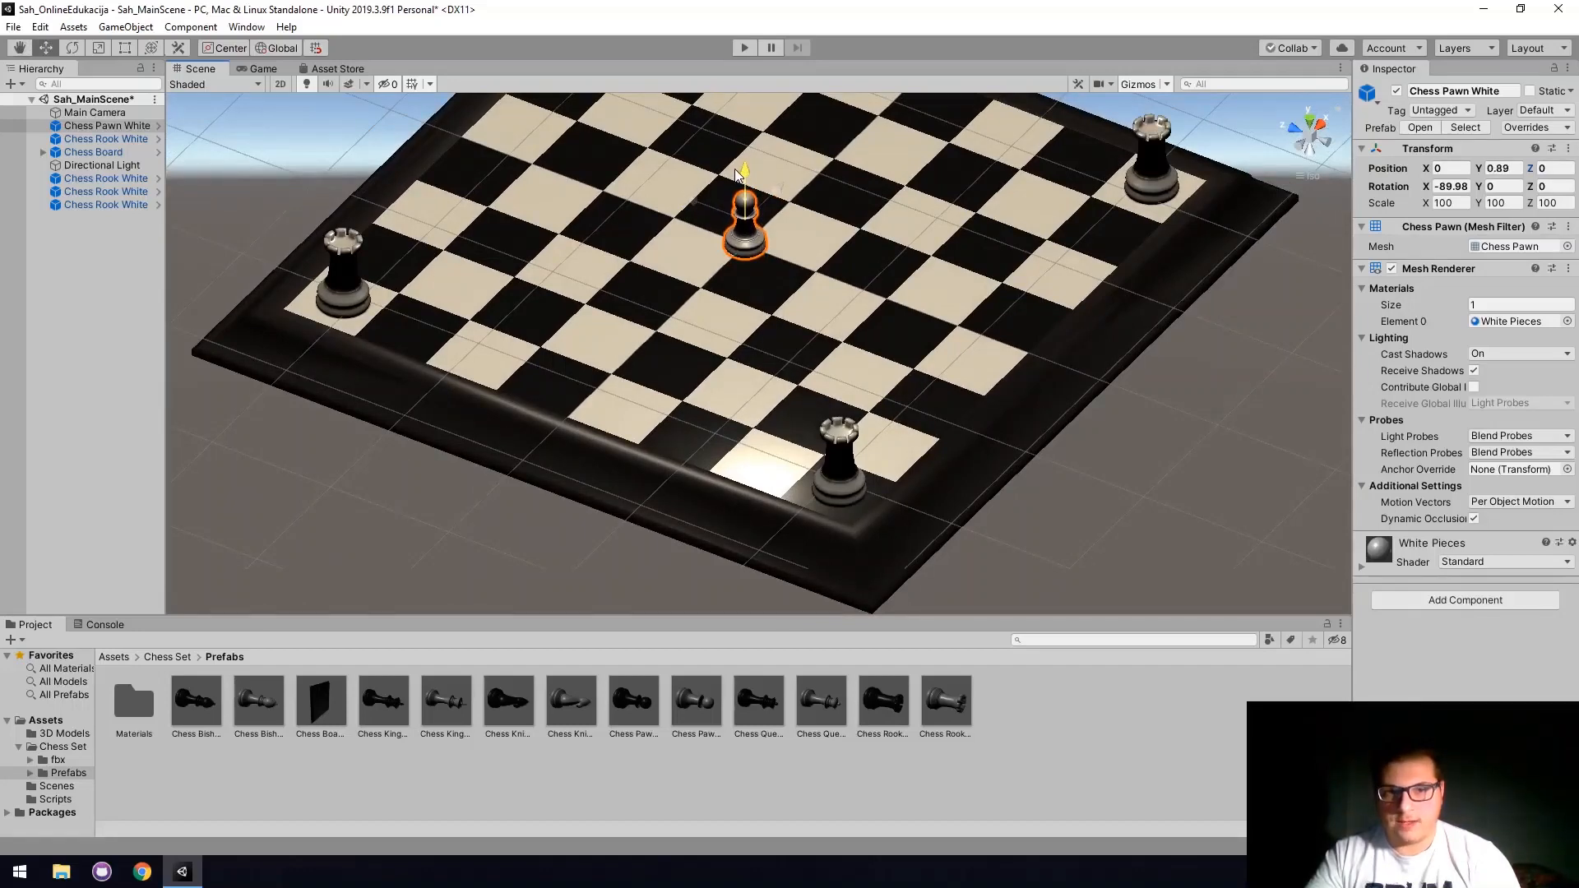
left_click(1508, 167)
type("1")
key("Return")
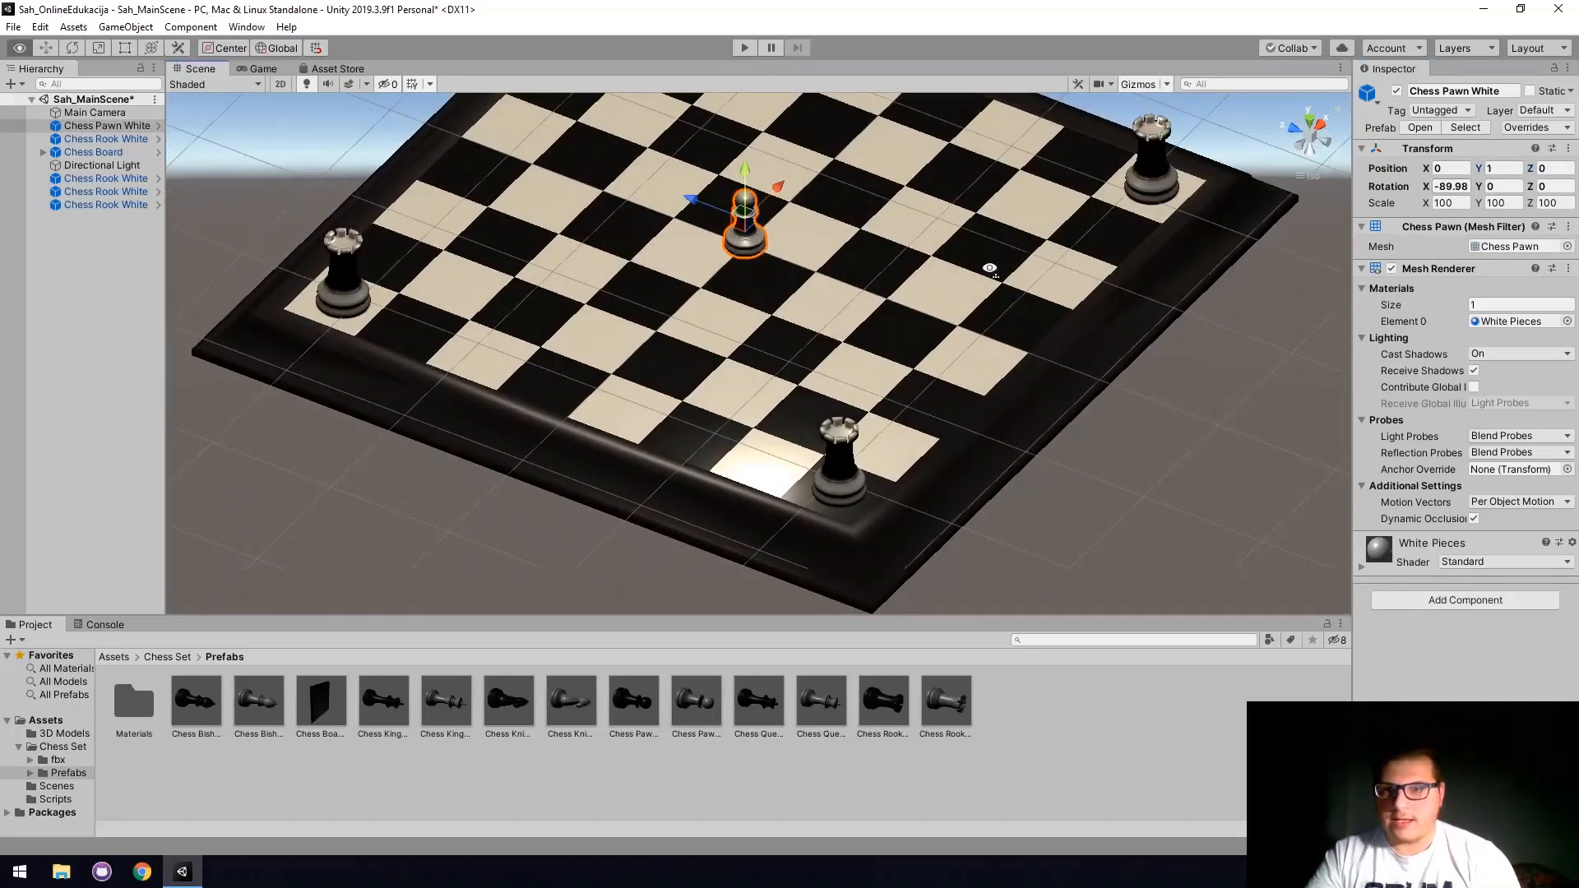
From the top view, move the pawn onto the square in front of the first rook, at about X -21.14, Z 14.91.
left_click_drag(892, 258, 751, 458, "alt")
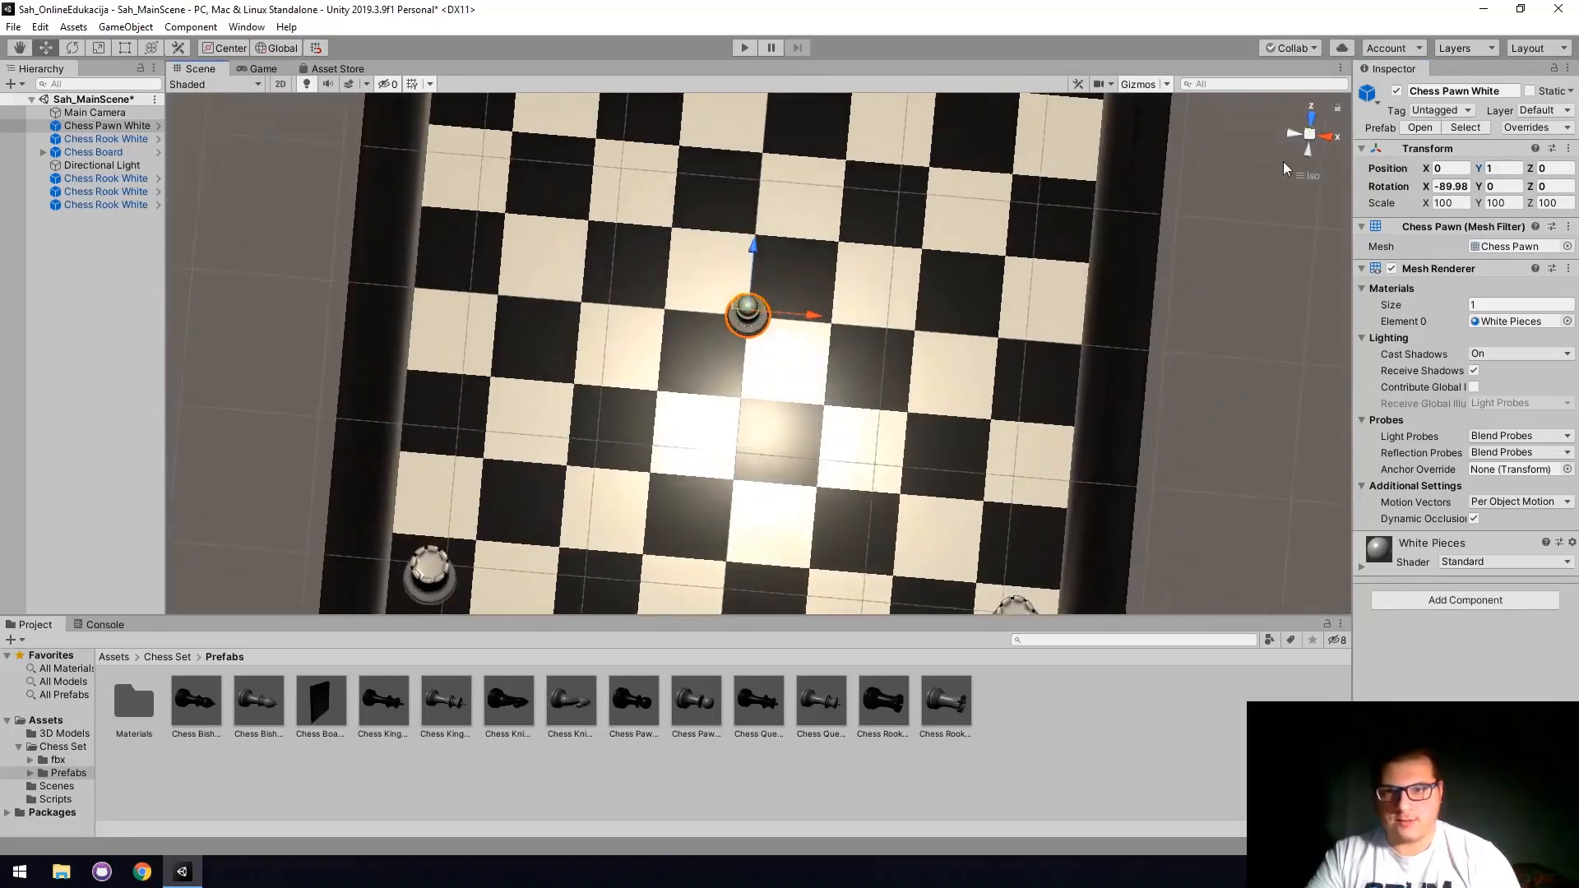
left_click(1325, 142)
left_click(1310, 118)
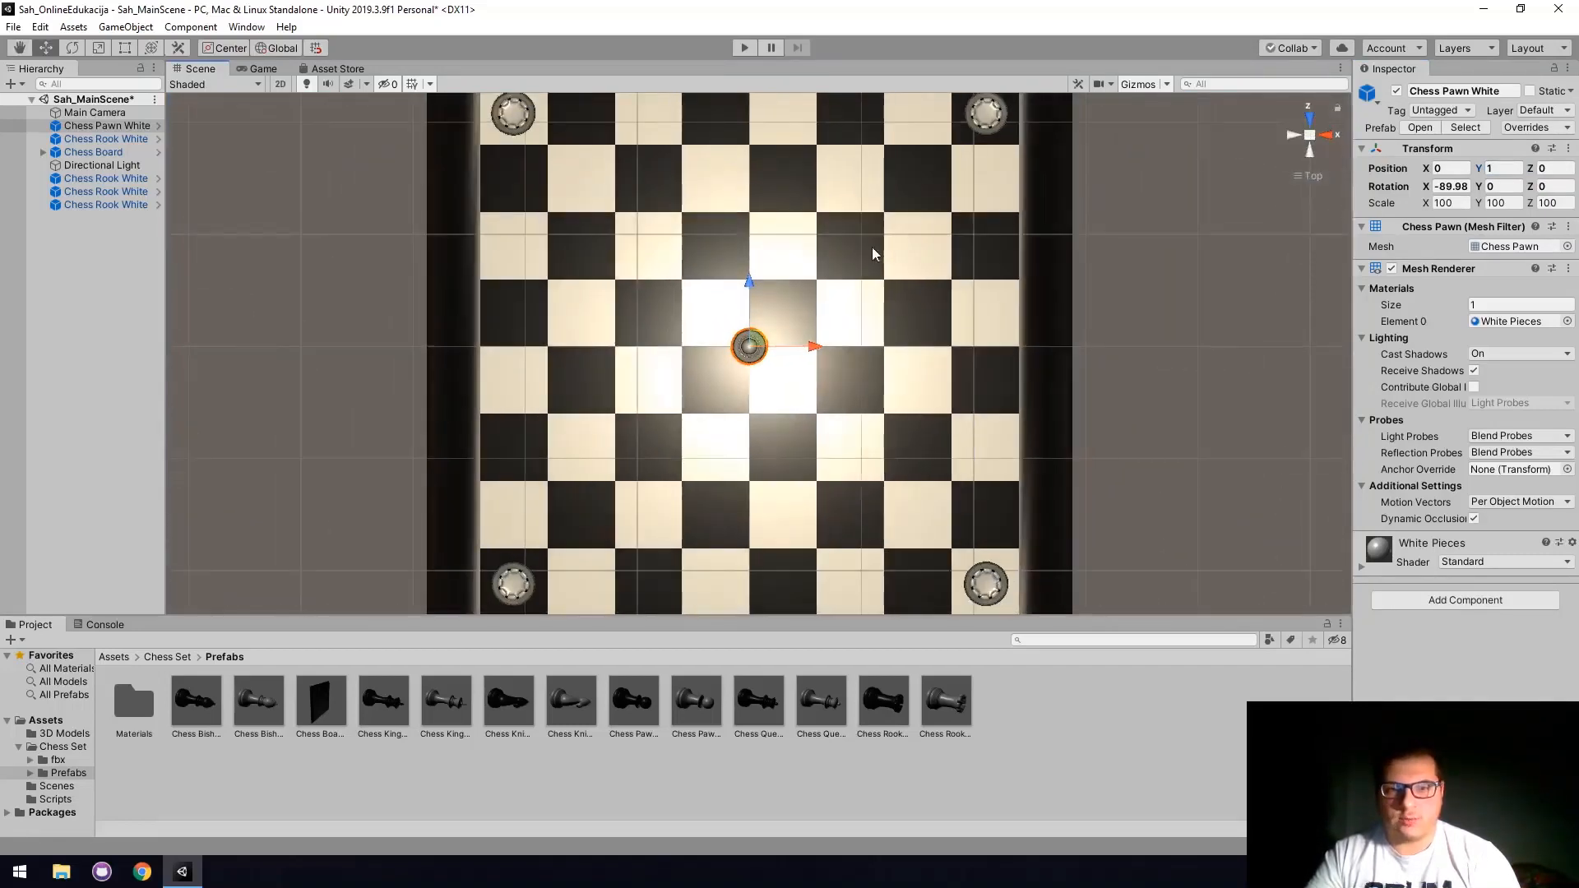
scroll(868, 249, "down", 3)
left_click_drag(757, 289, 758, 145)
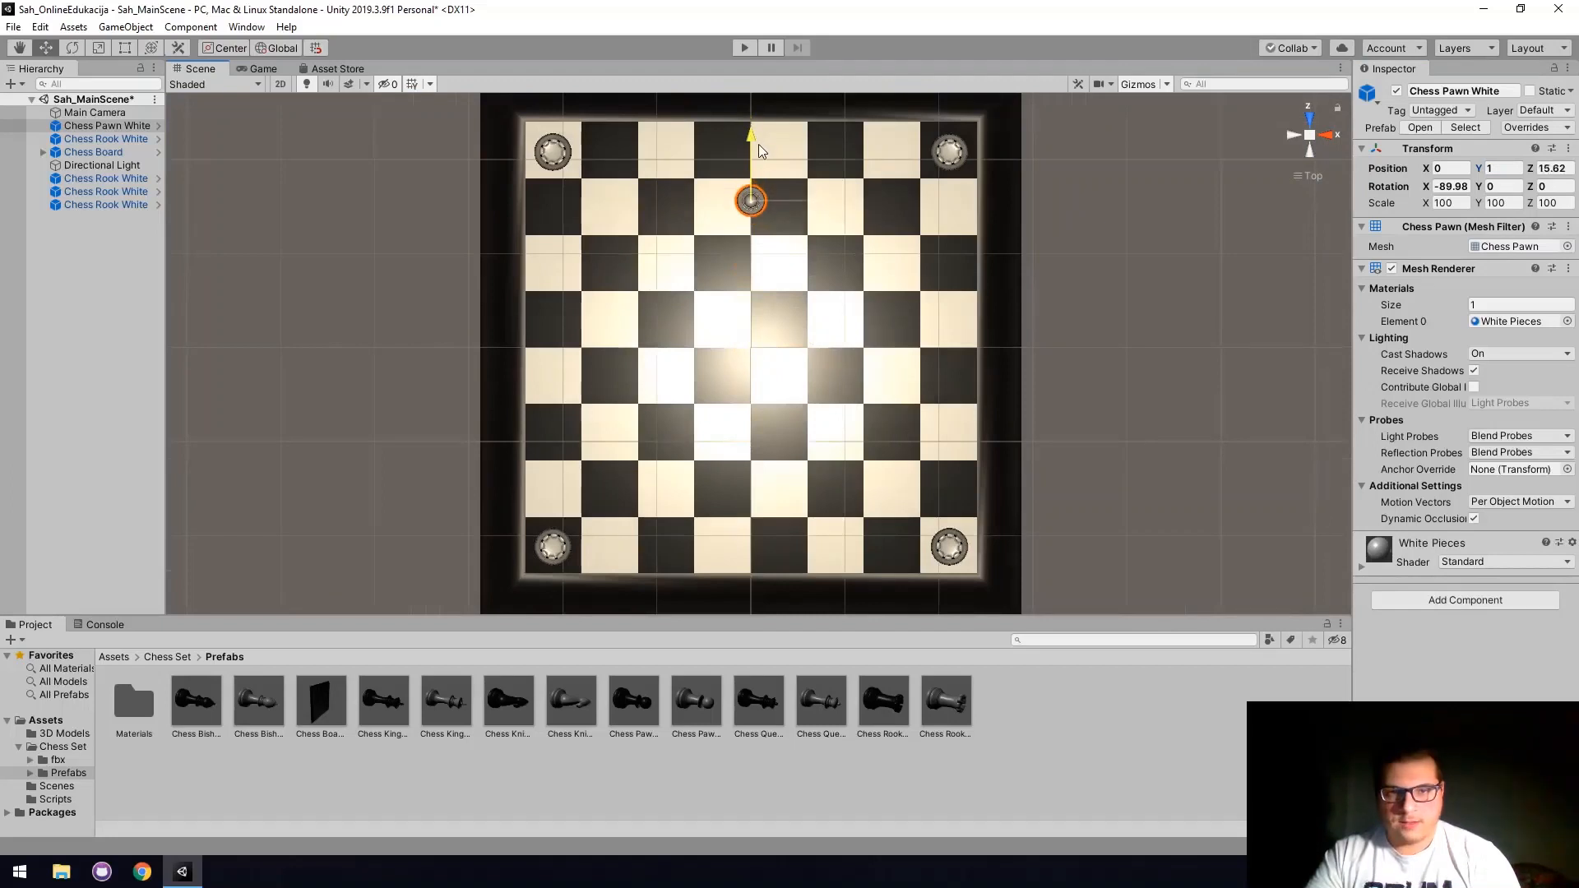
left_click_drag(808, 203, 613, 200)
Set the white pawn's X rotation to 270.
left_click(1454, 187)
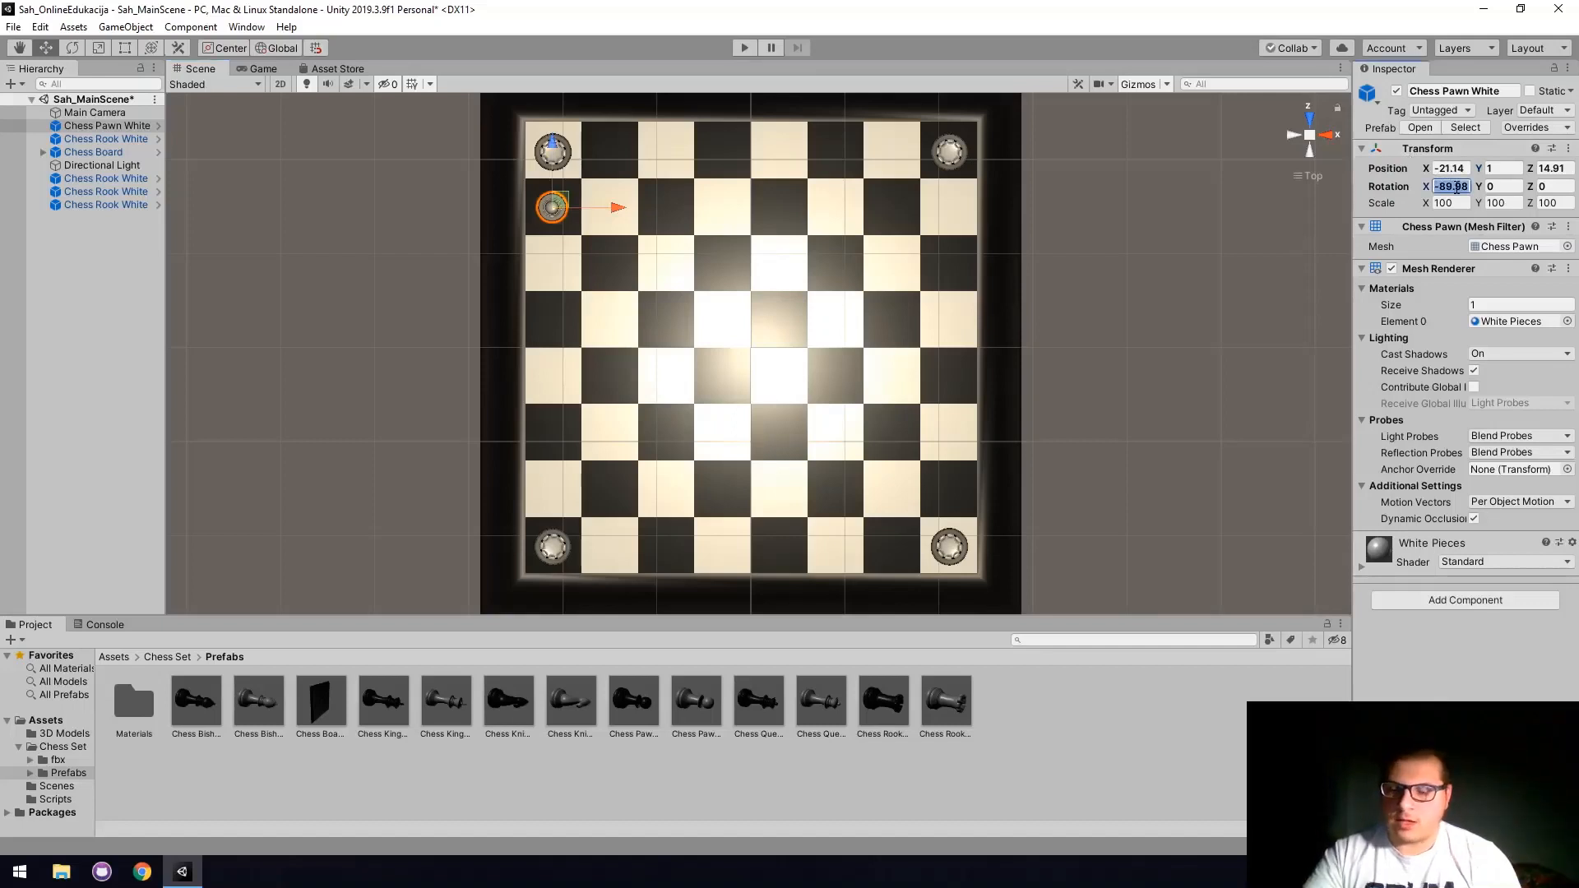
type("0")
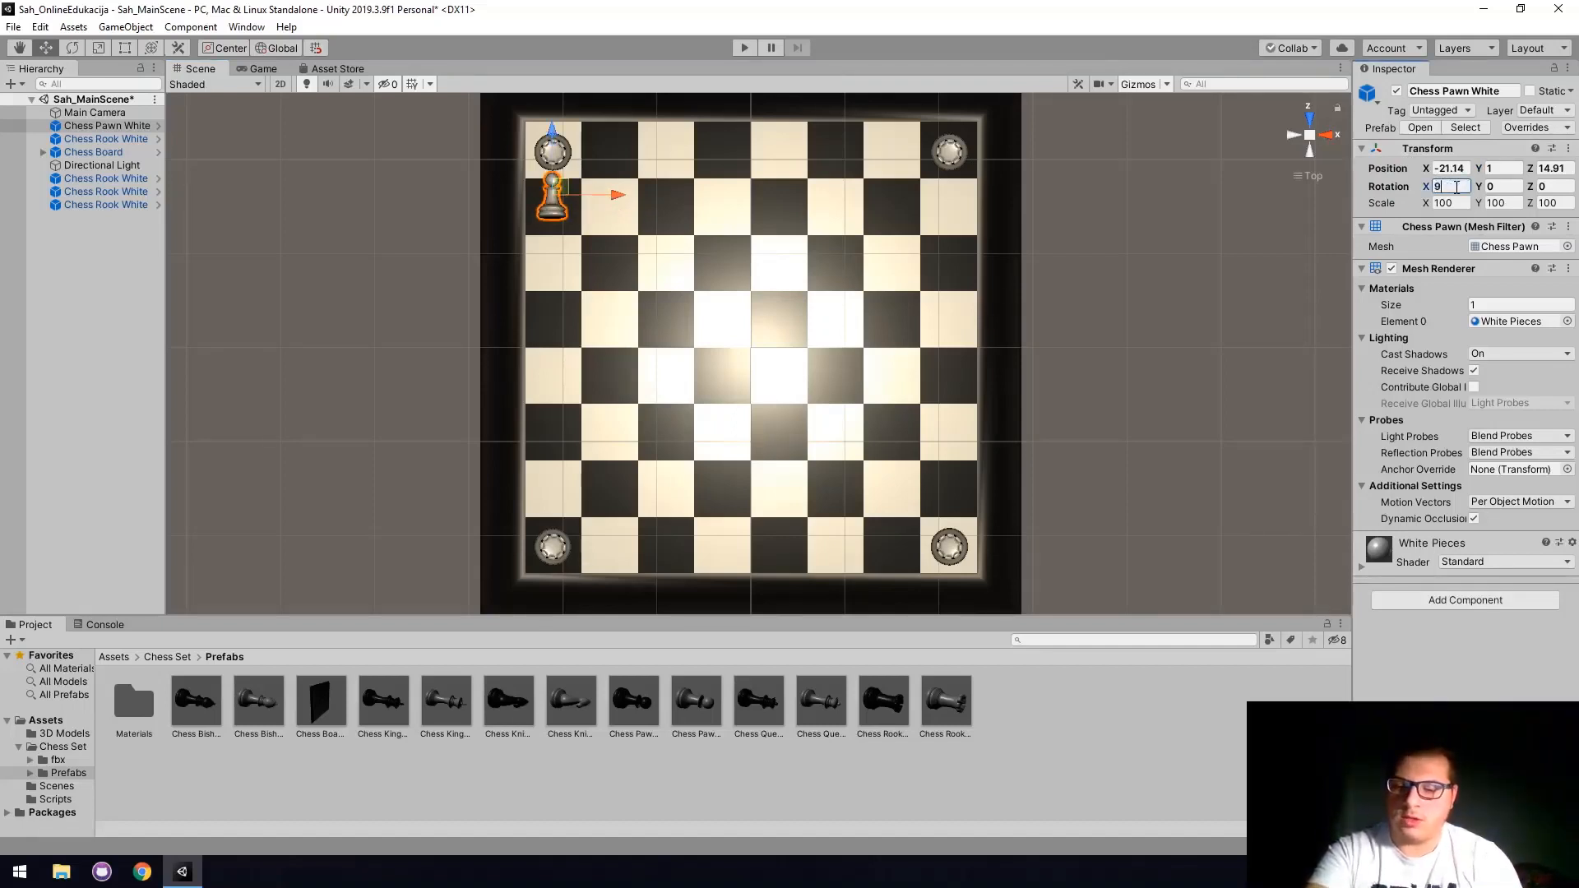
type("9")
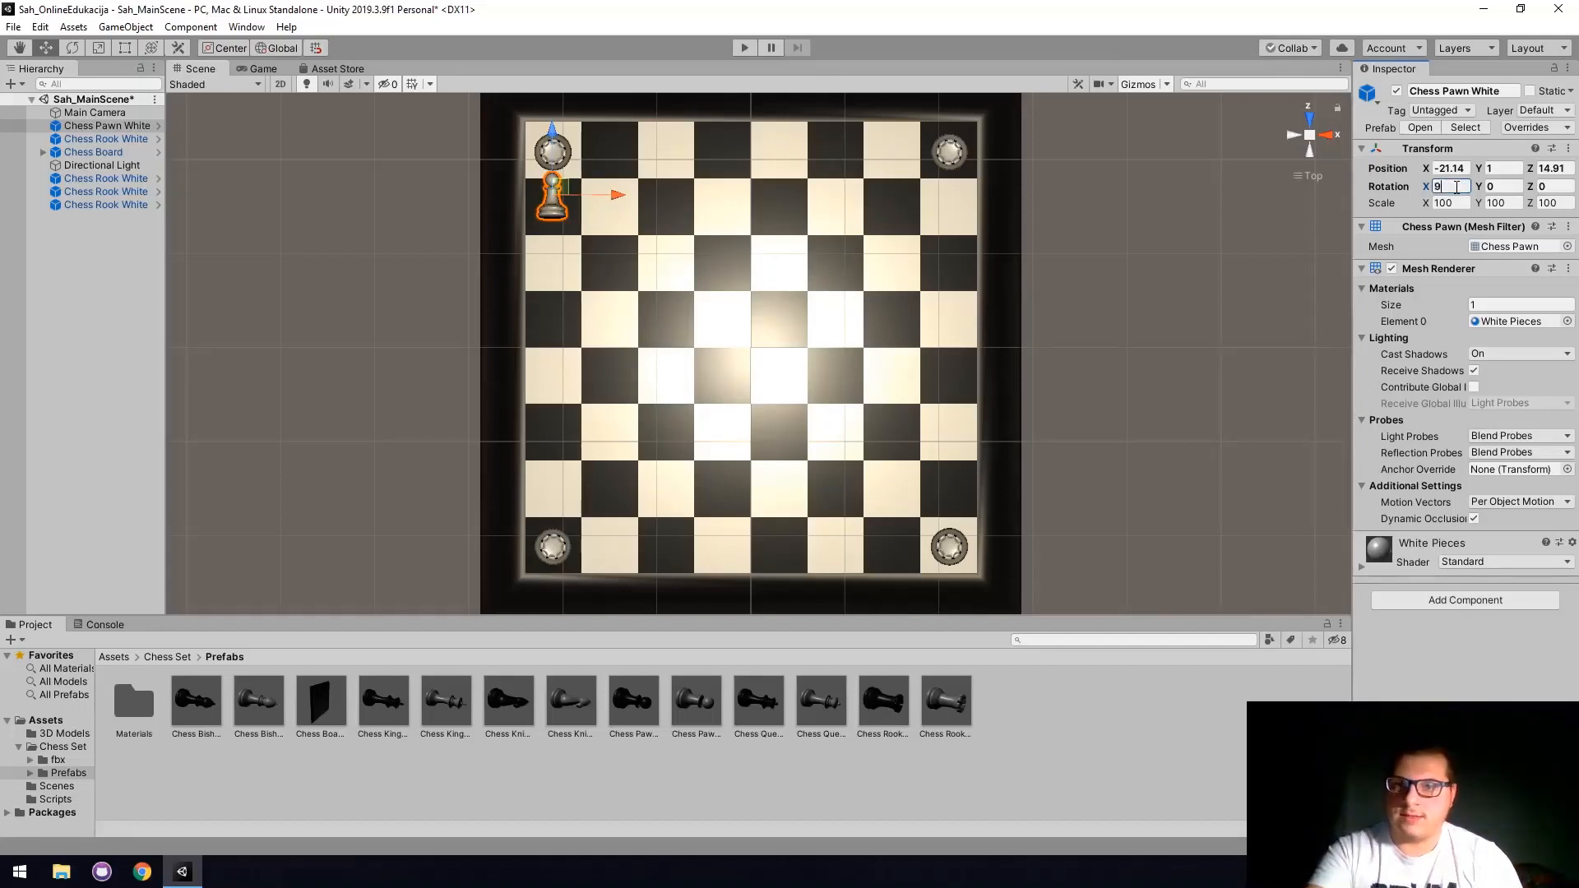
key("BackSpace")
type("-90")
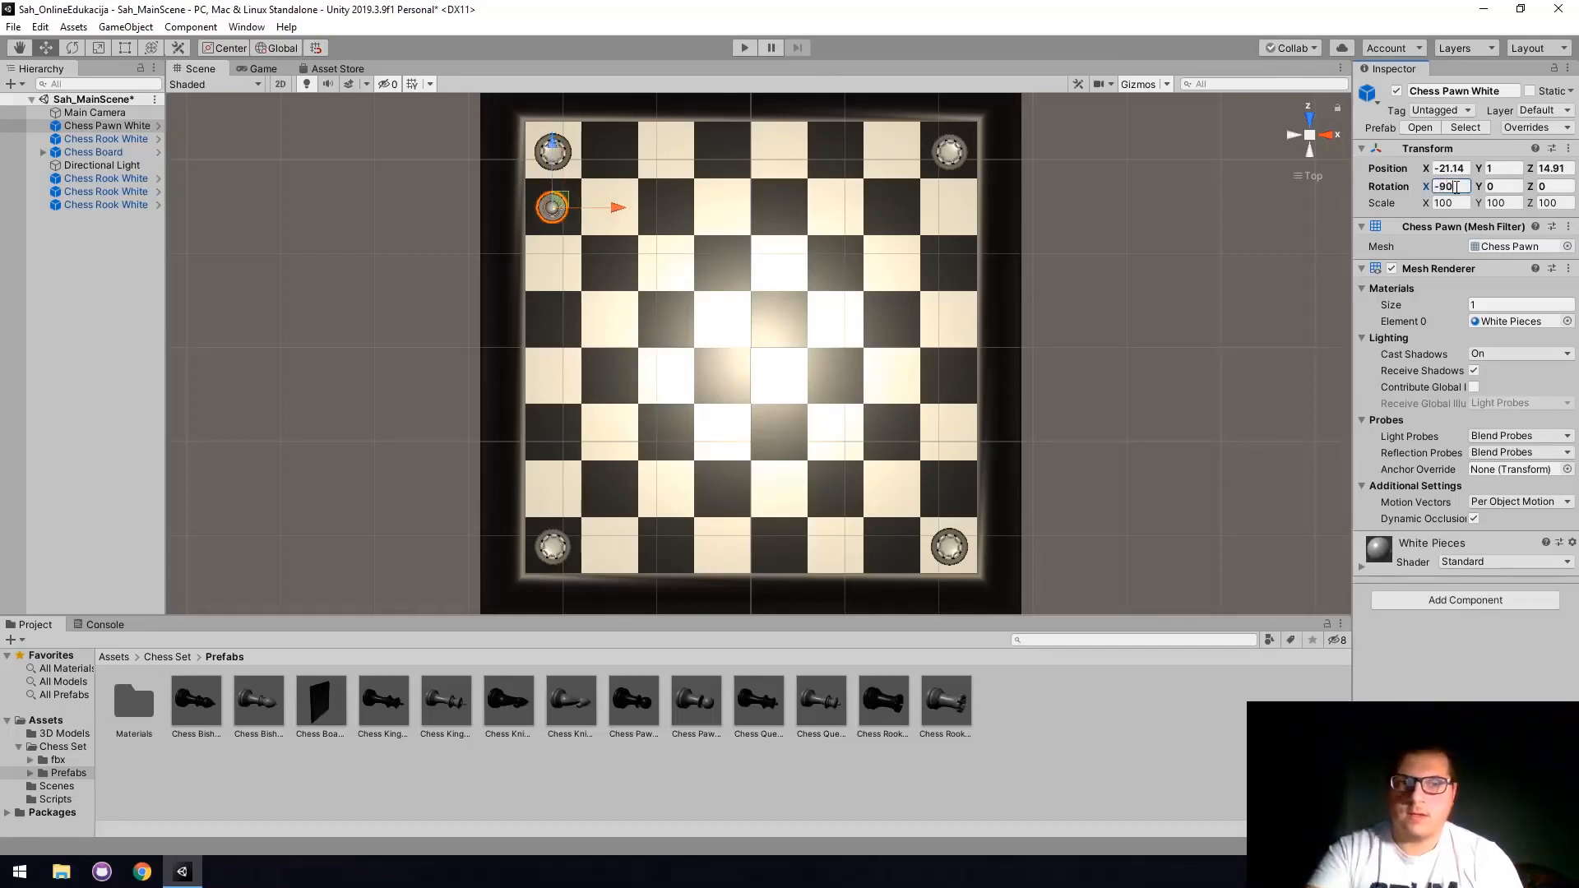
key("BackSpace")
key("BackSpace")
key("BackSpace")
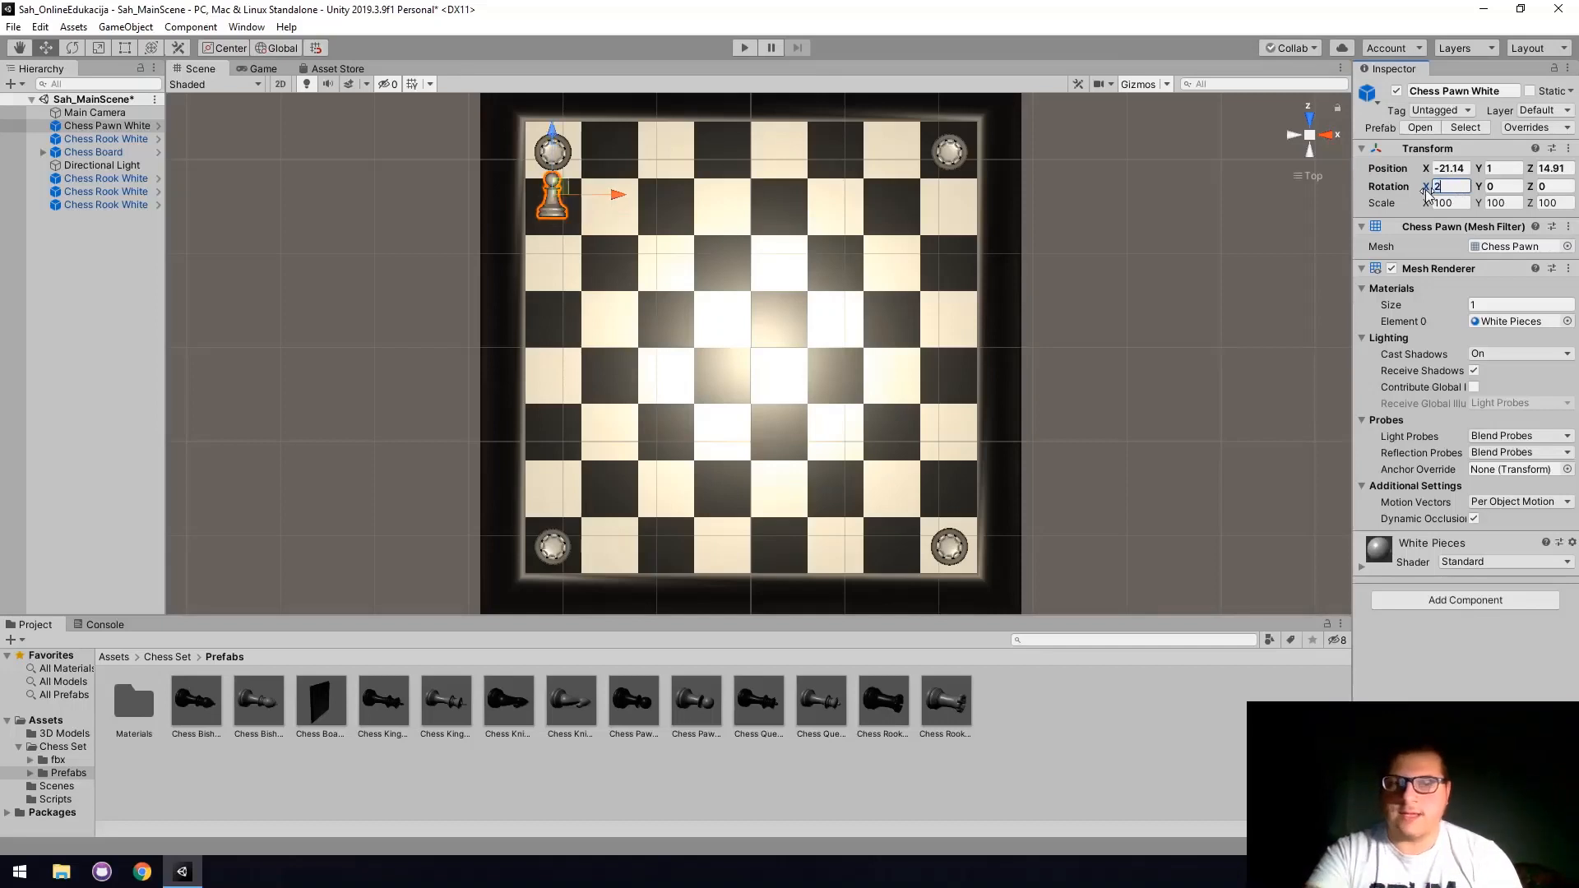
type("270")
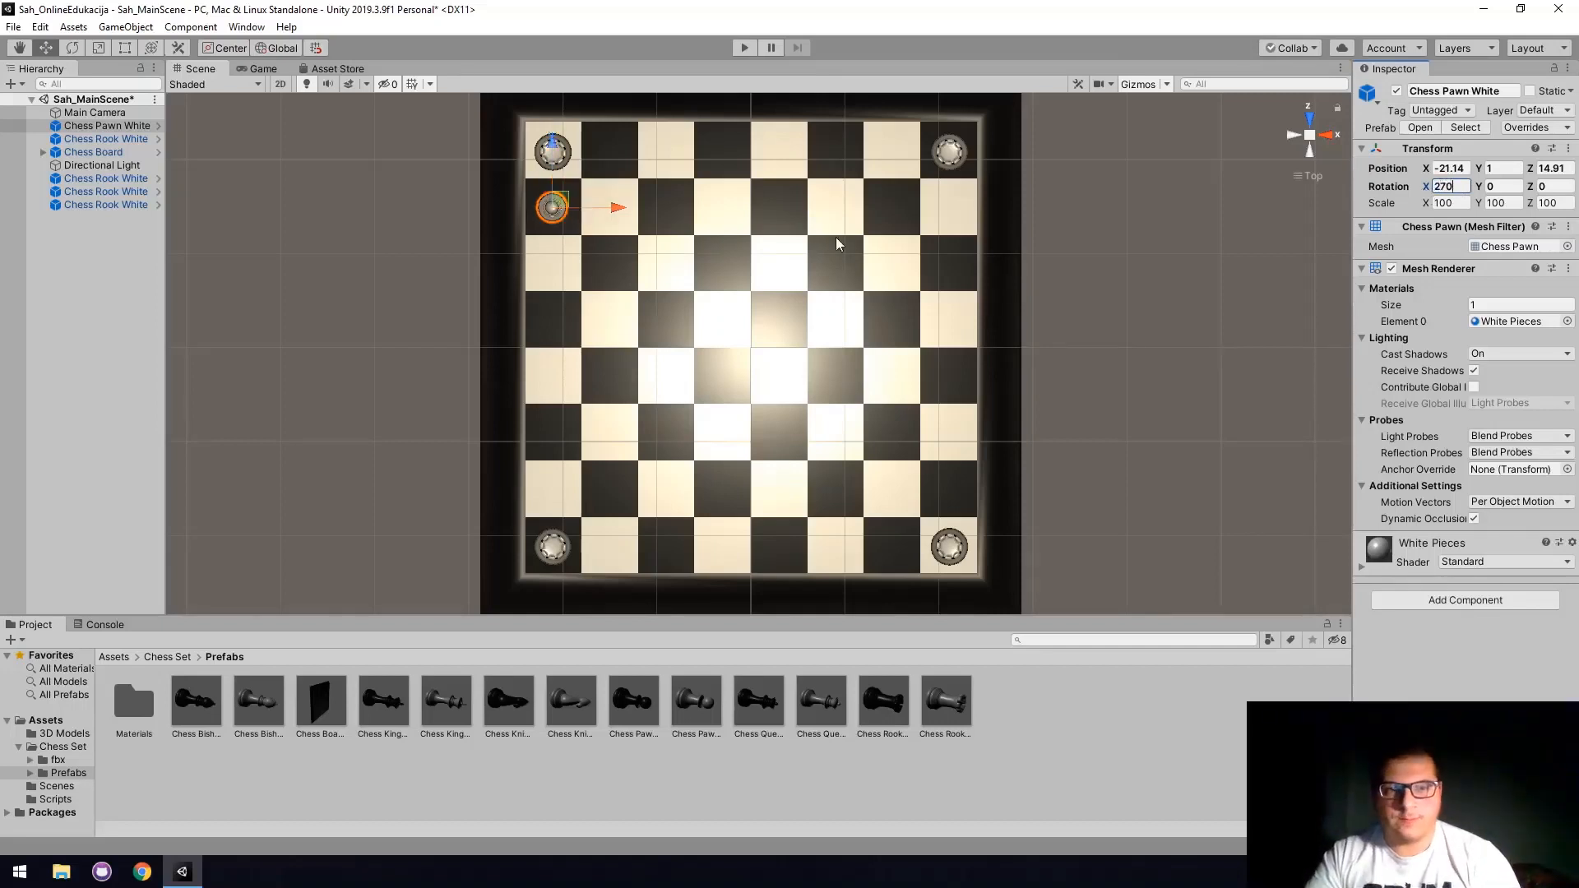
Add a Box Collider component to the white pawn and check its bounds from the side.
left_click(1403, 606)
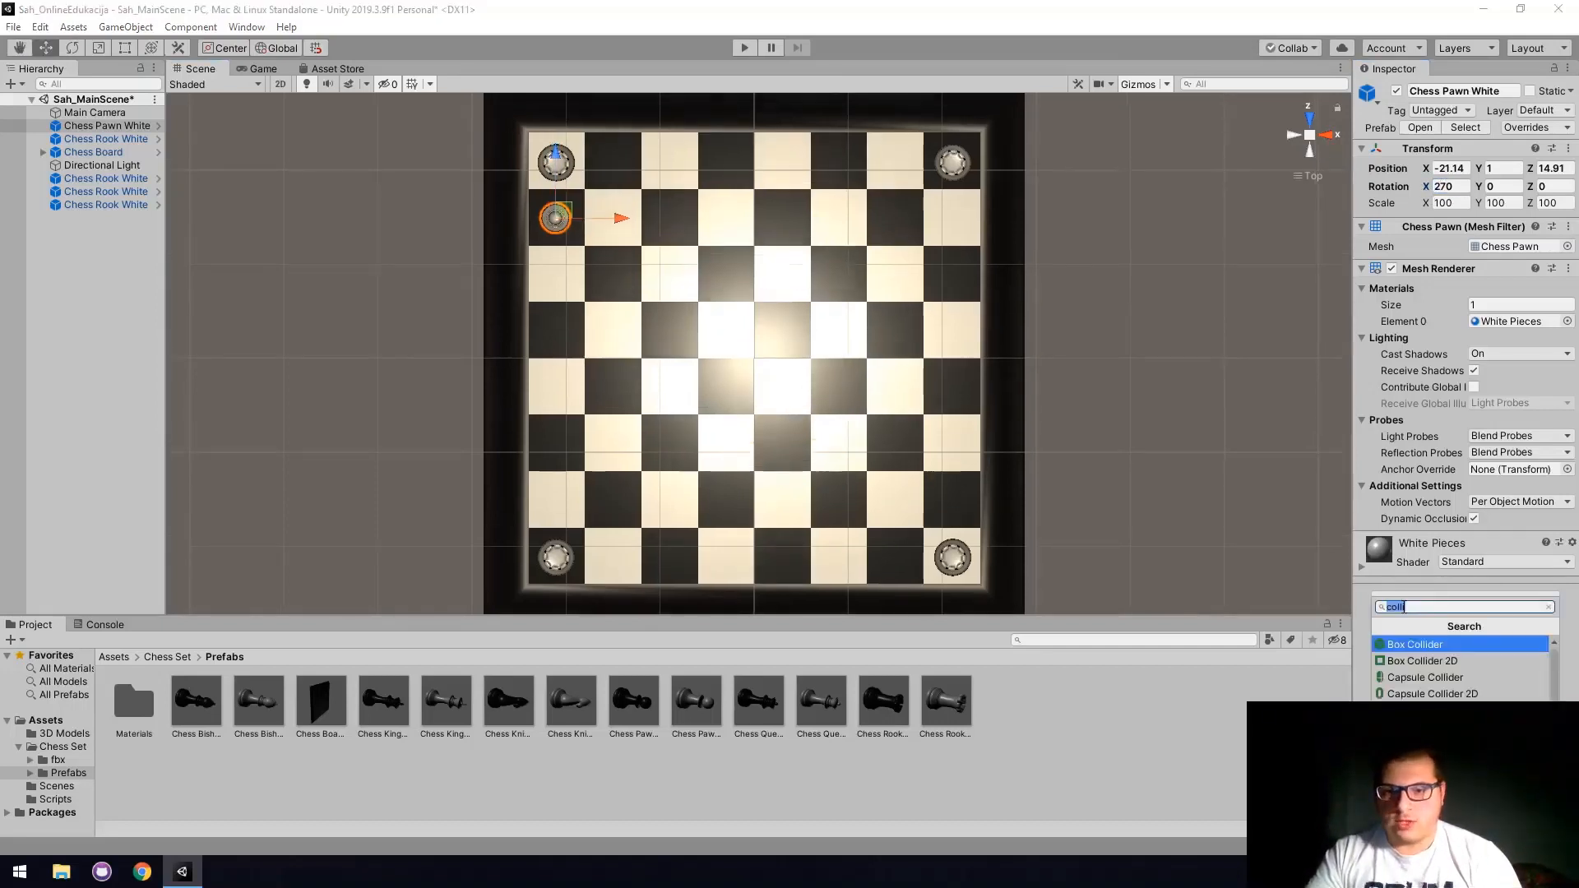
left_click(1407, 646)
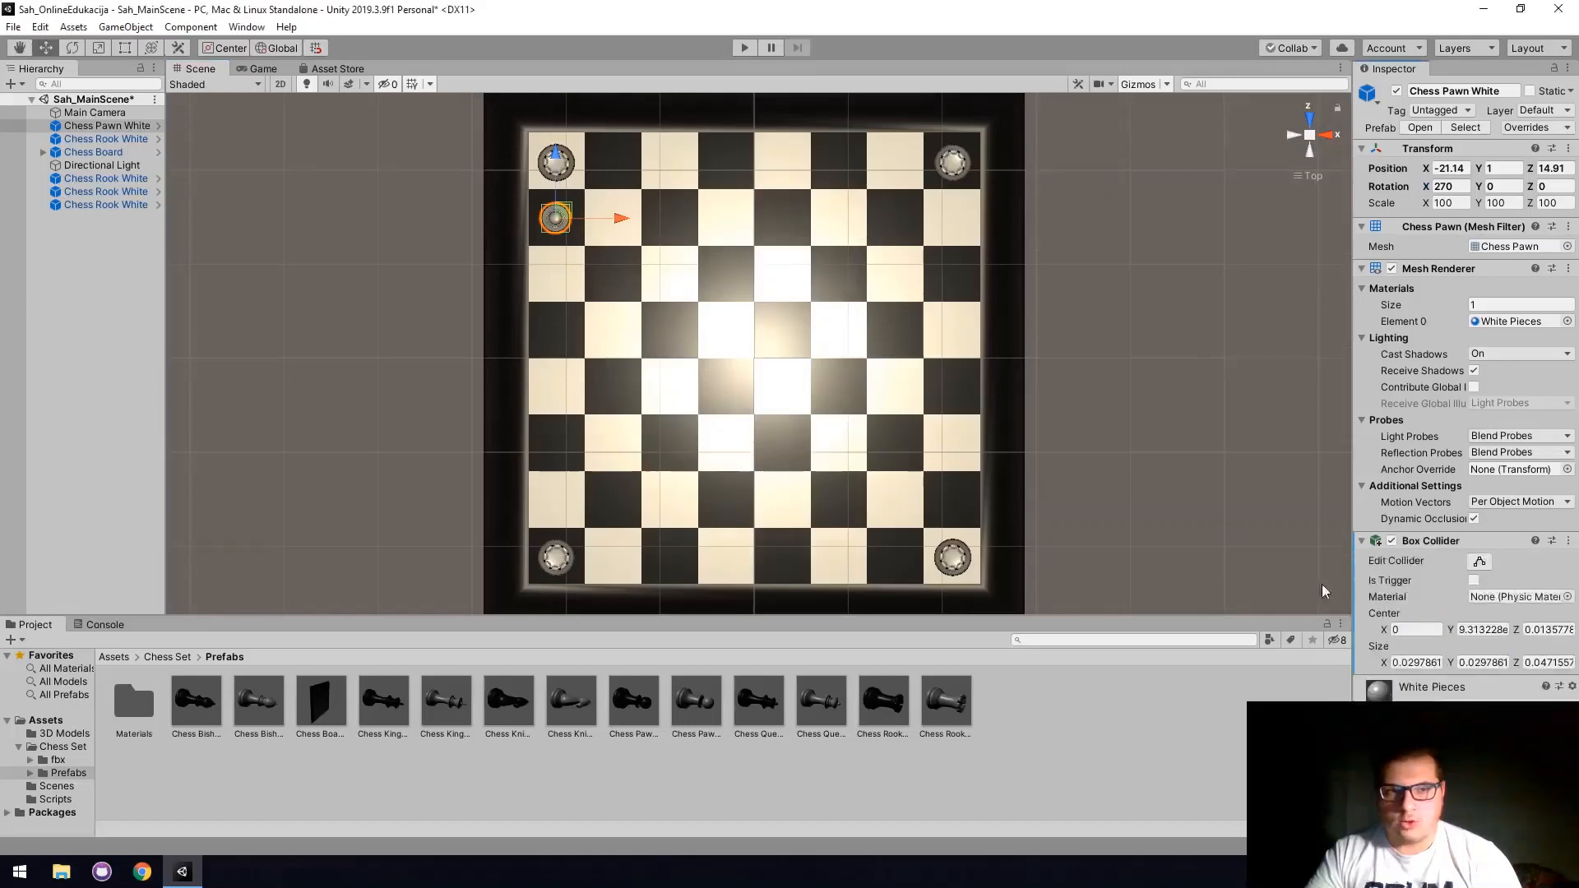
left_click(1290, 136)
scroll(780, 166, "up", 10)
right_click_drag(713, 158, 594, 222)
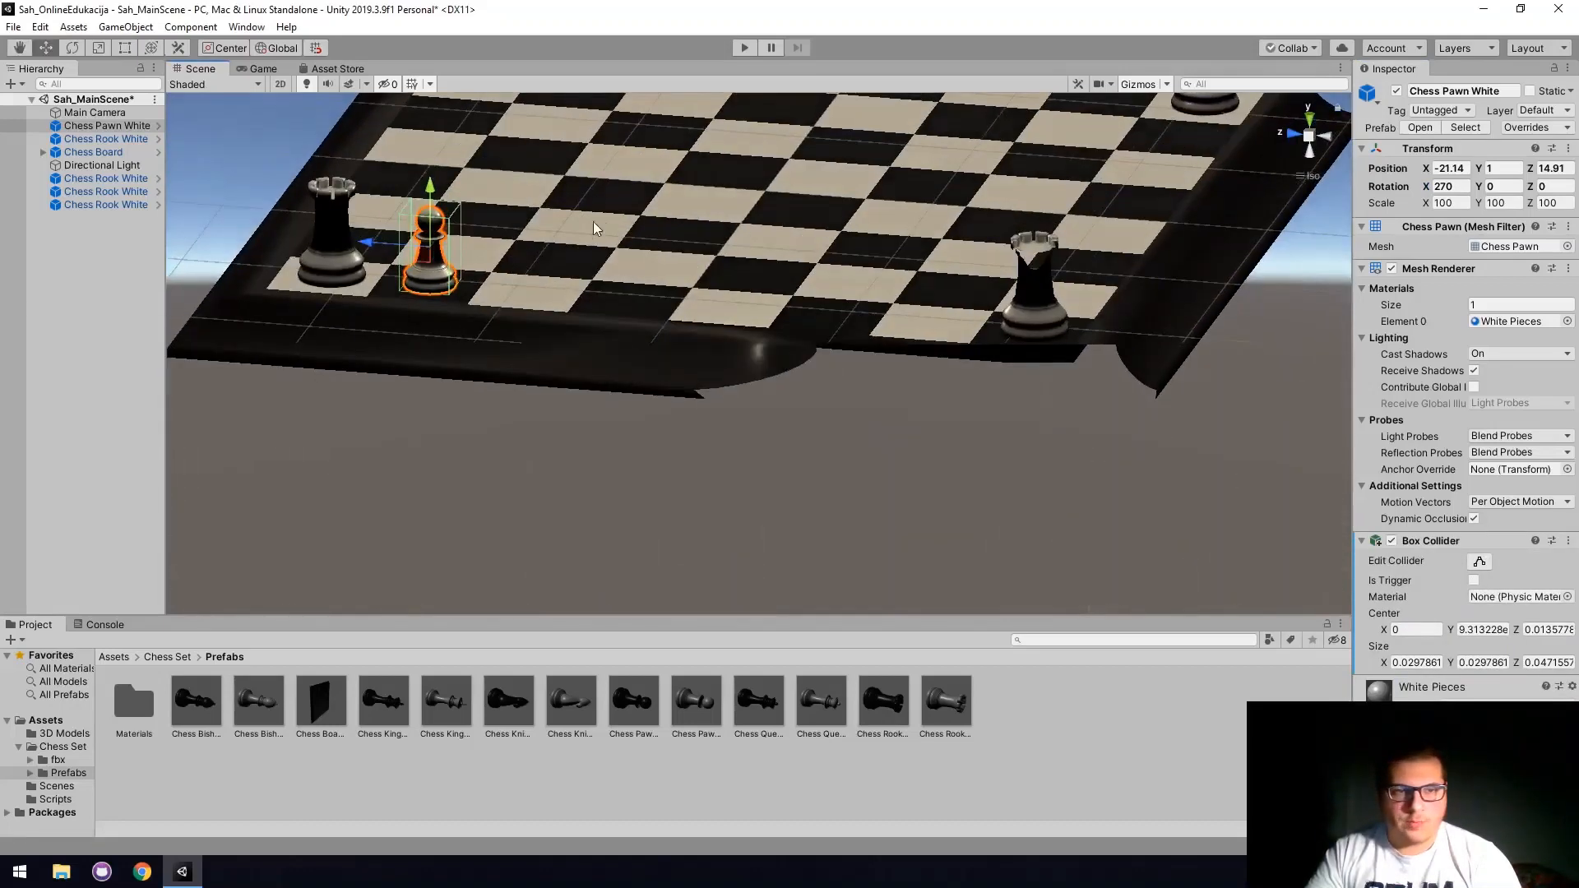
Duplicate the pawn twice in the top view, placing the copies on the next two squares at about X -15.06 and -8.98.
left_click(1310, 120)
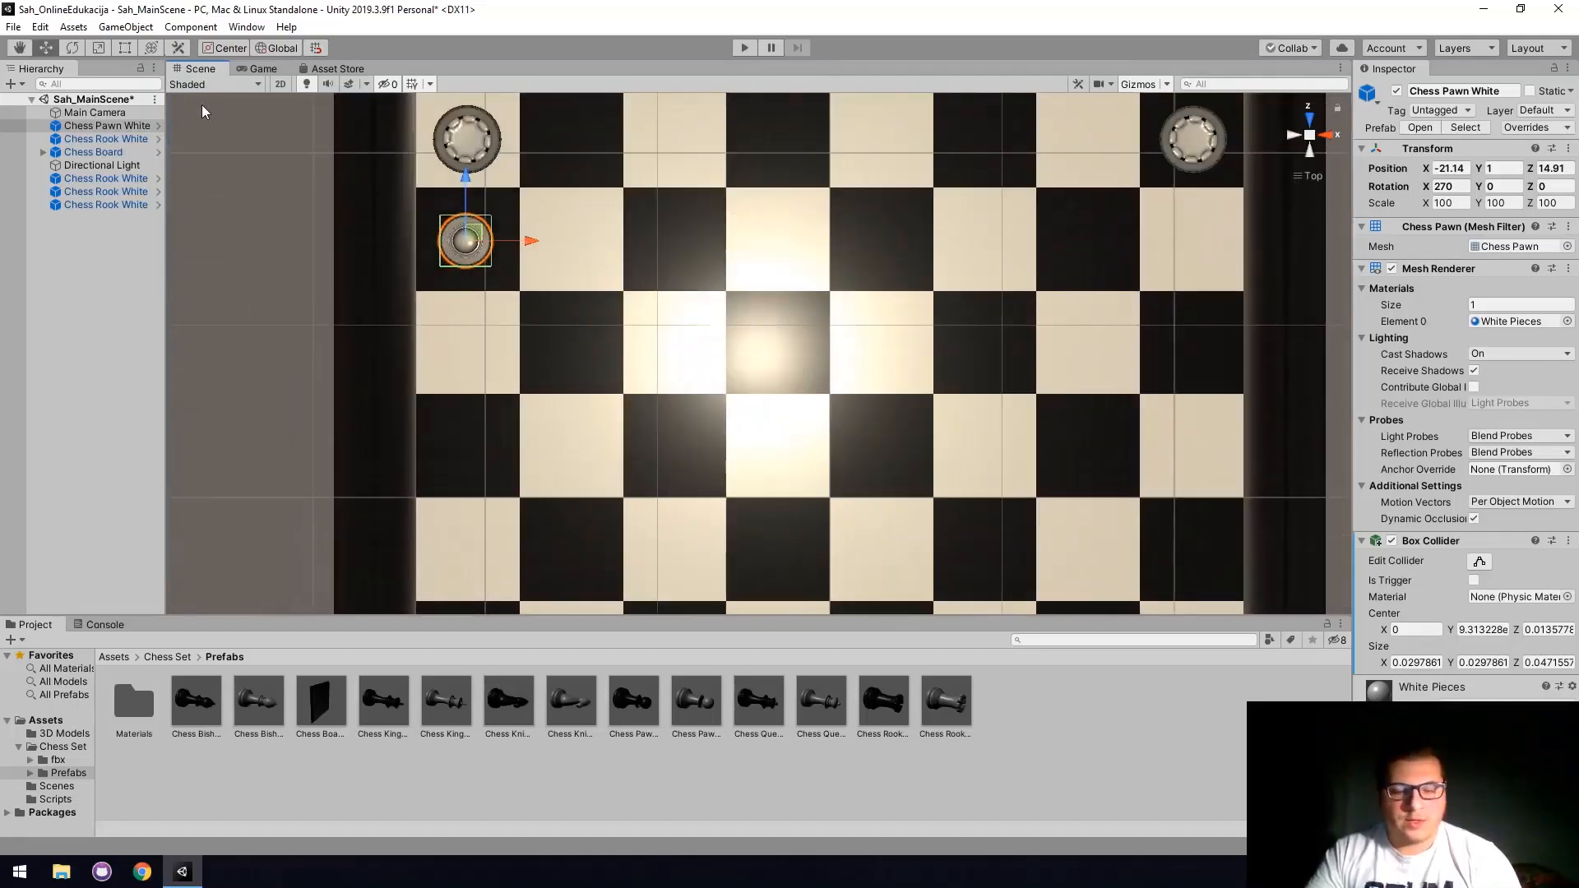
left_click(111, 129)
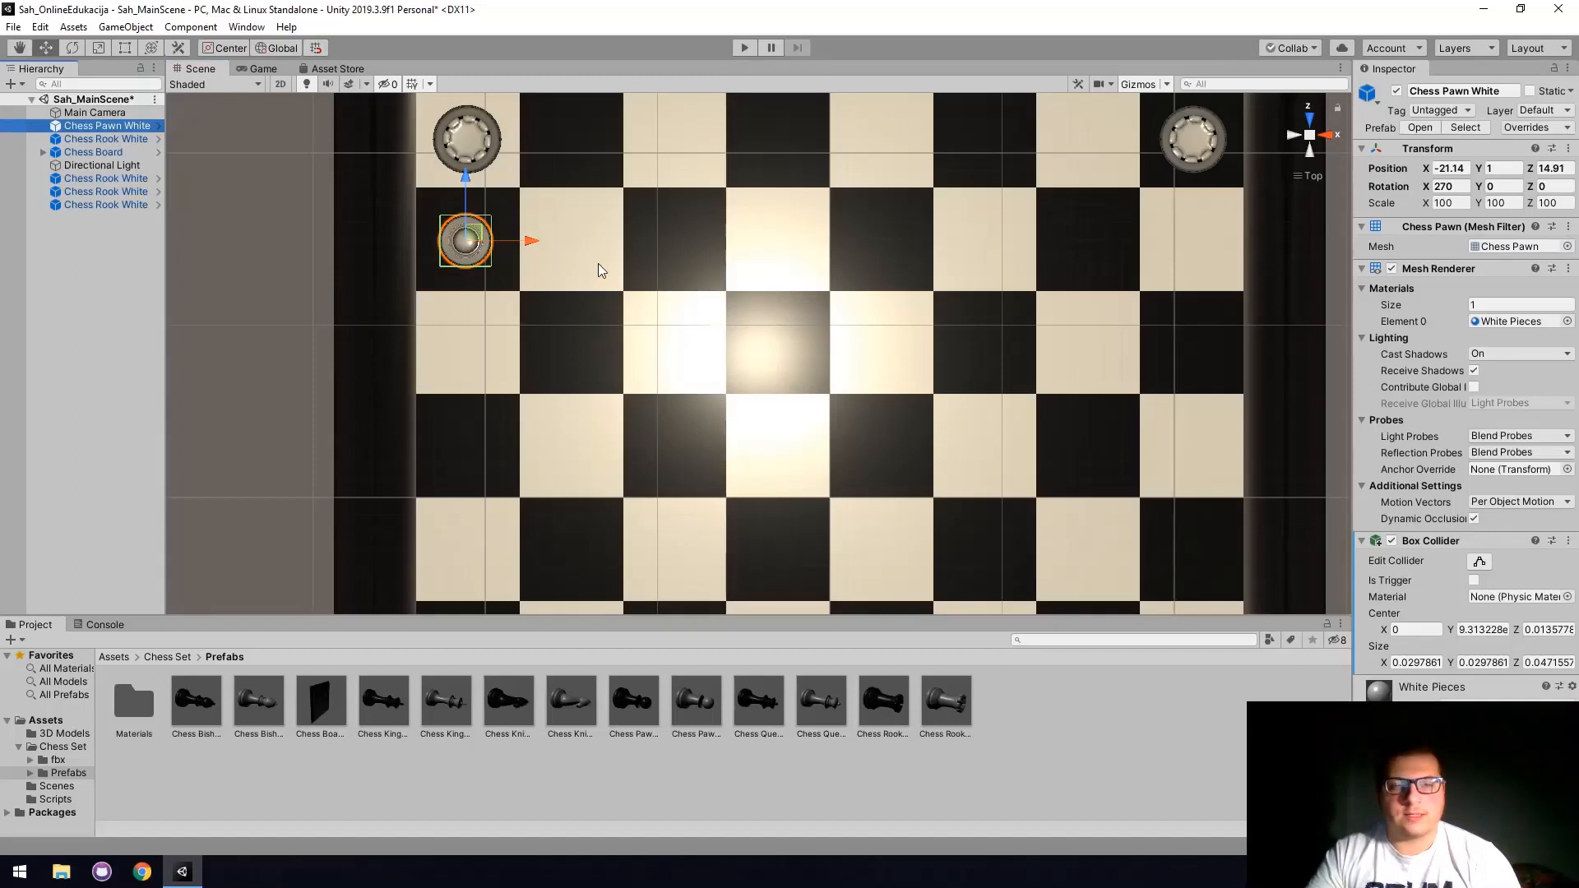
key("ctrl+d")
left_click_drag(532, 240, 632, 238)
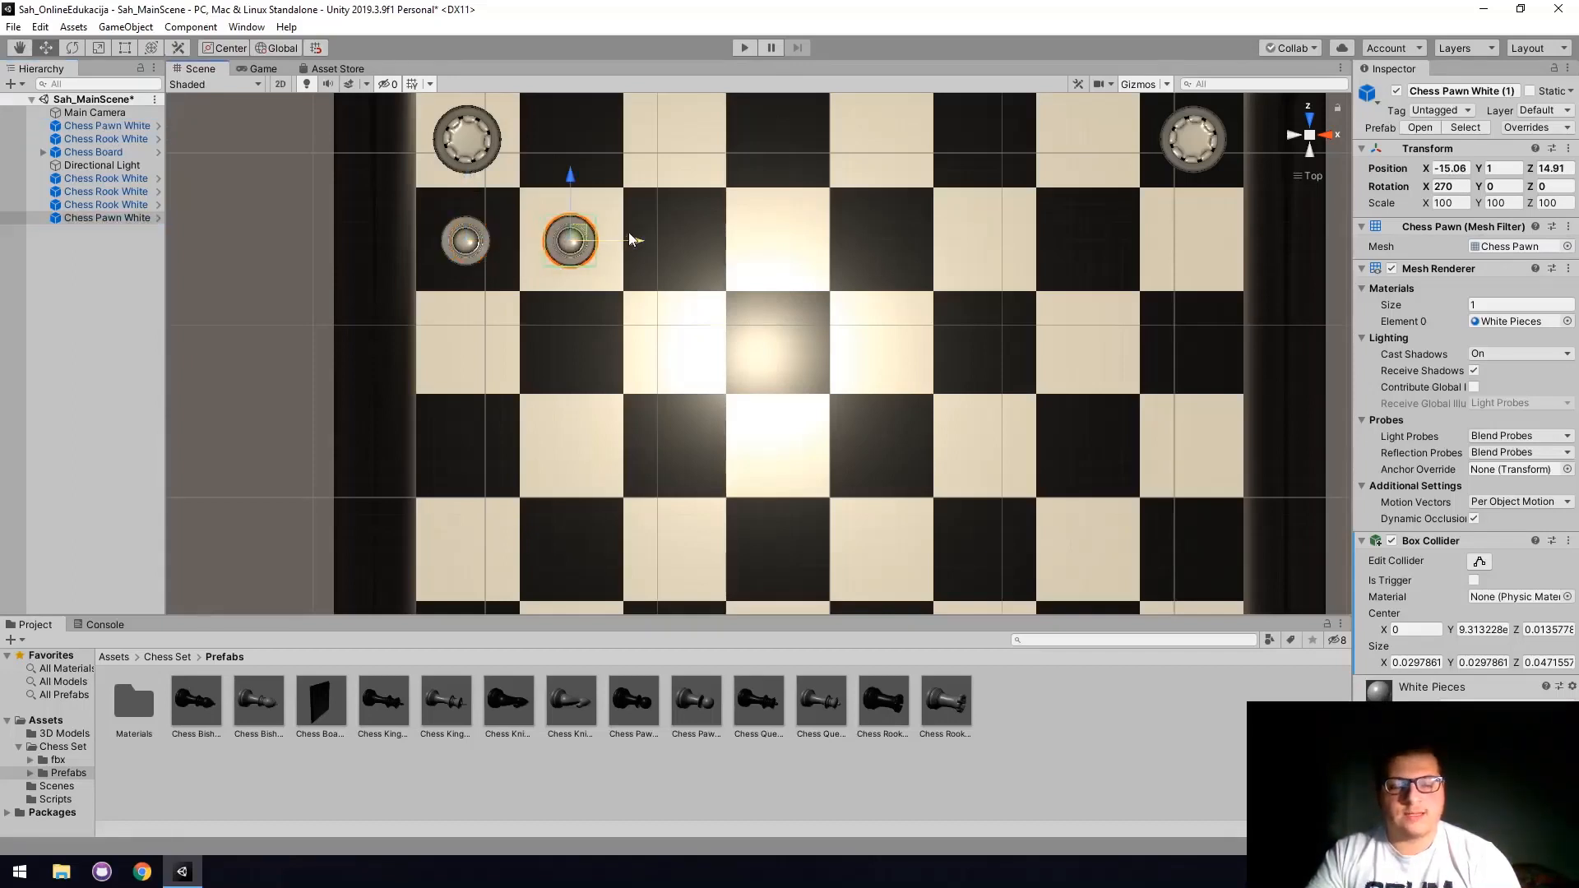
key("ctrl+d")
left_click_drag(641, 244, 740, 244)
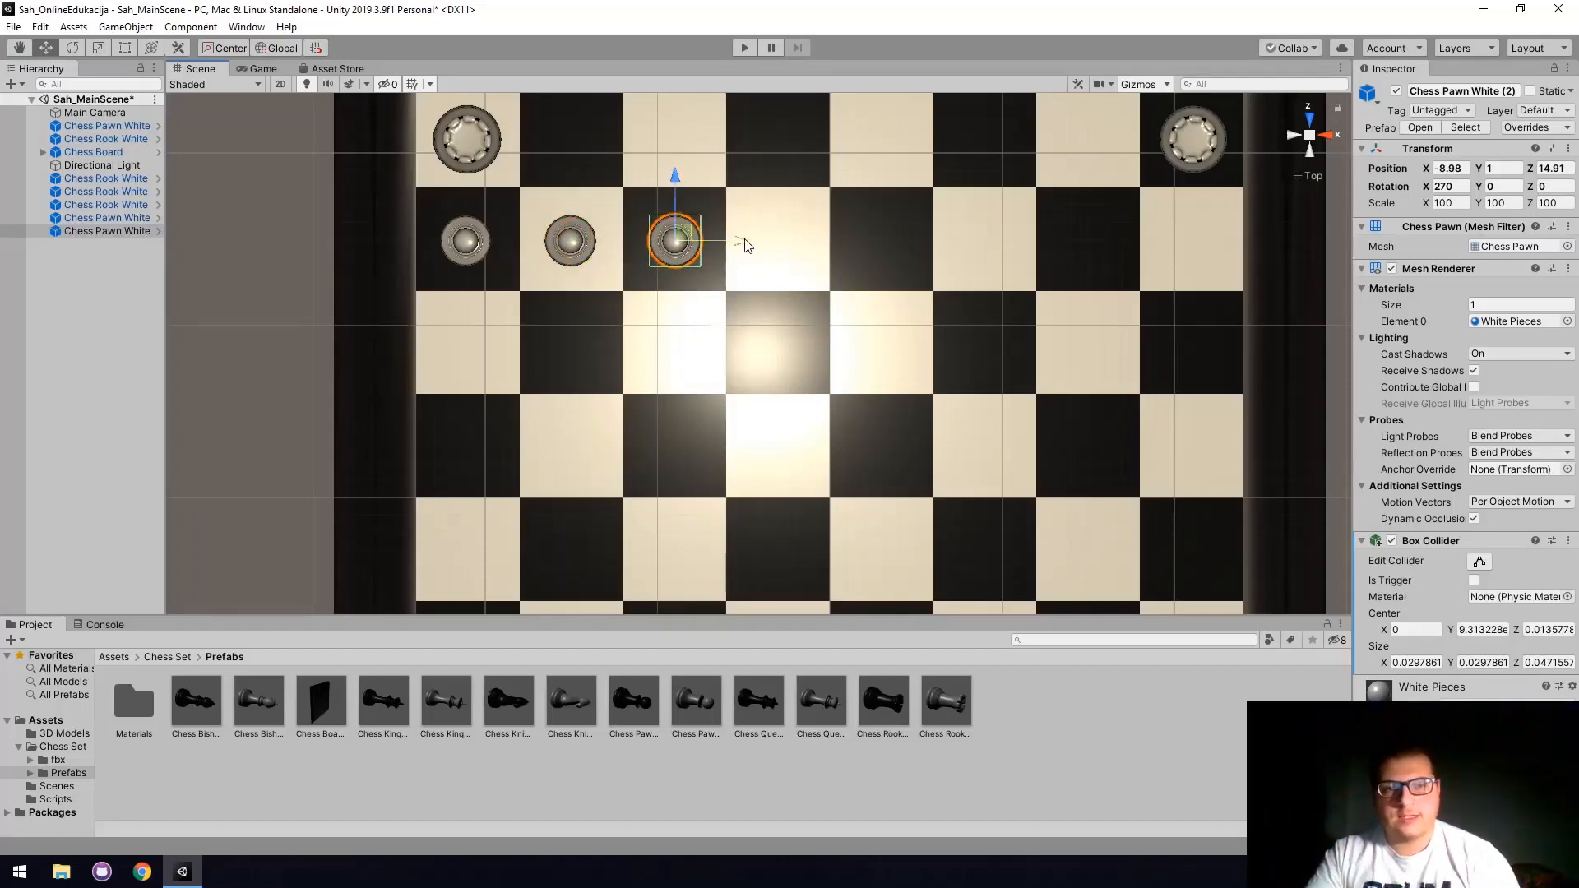
Duplicate the three pawns together and move the copies along X onto the next three squares of the row.
left_click(570, 241, "shift")
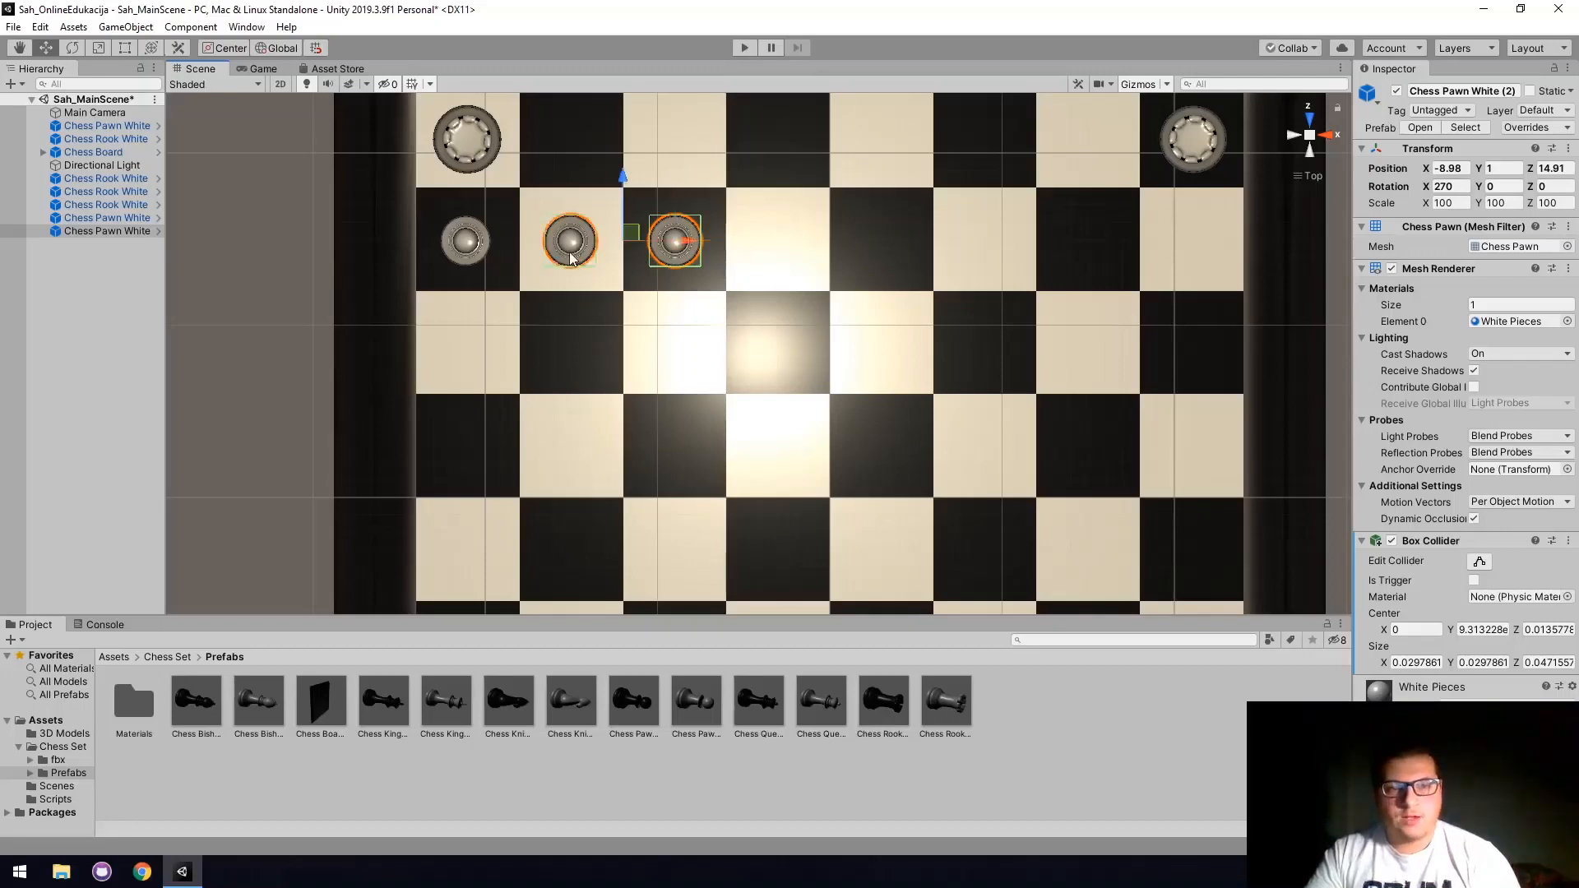
left_click(465, 241, "shift")
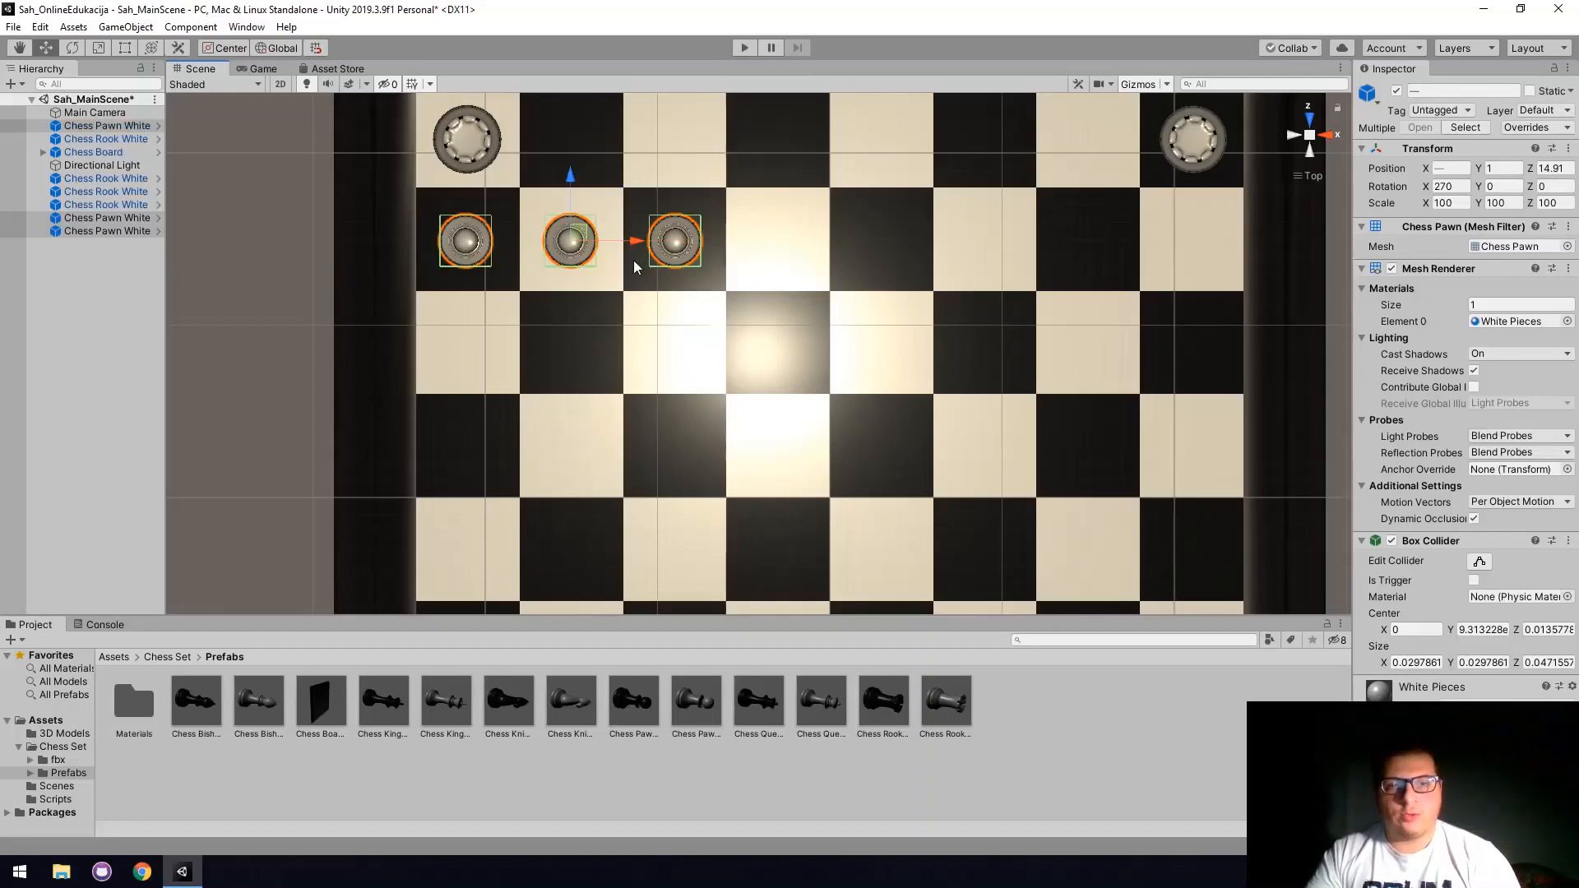
key("ctrl+d")
left_click_drag(641, 244, 956, 239)
middle_click_drag(998, 245, 949, 268)
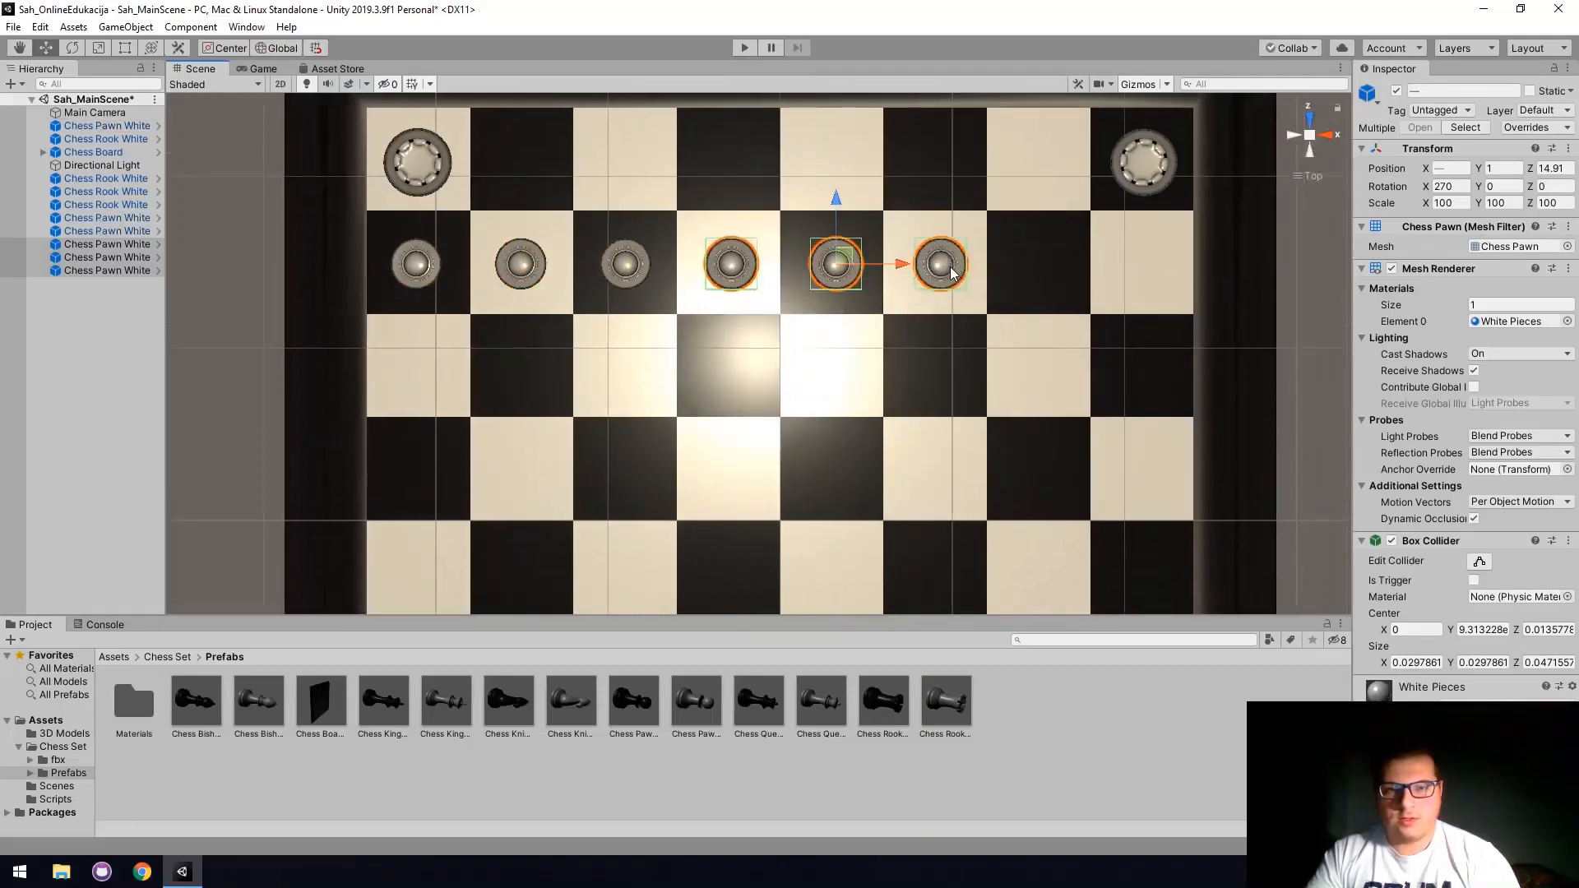
Duplicate two neighbouring pawns and move the copies along X onto the last two empty squares of the row.
left_click(948, 269)
left_click(839, 270, "ctrl")
key("ctrl+d")
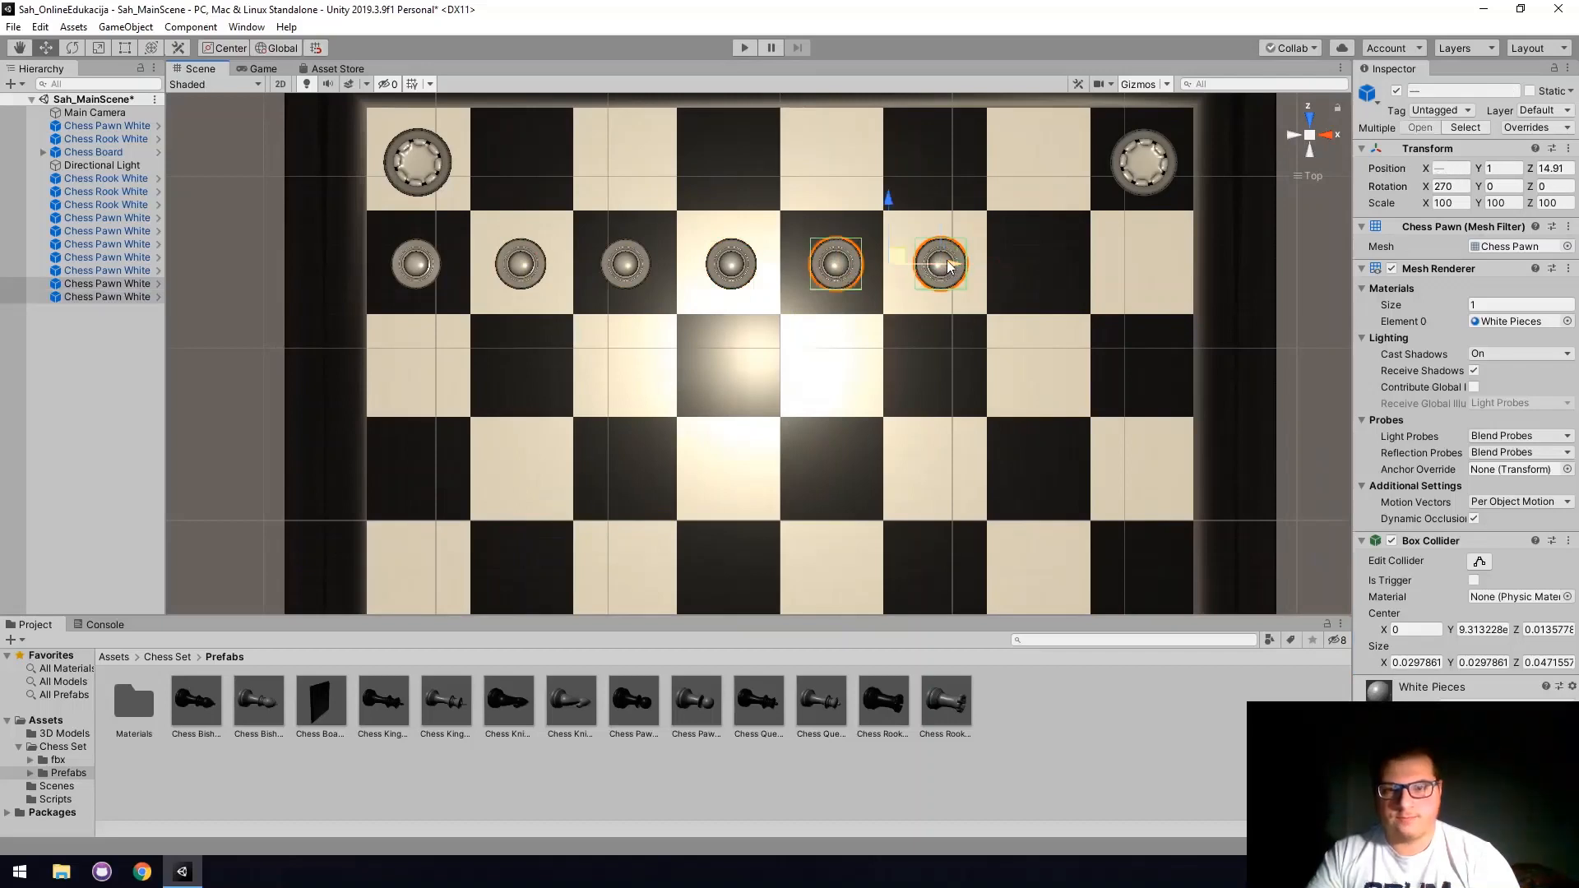
left_click_drag(954, 264, 1158, 271)
scroll(716, 403, "down", 2)
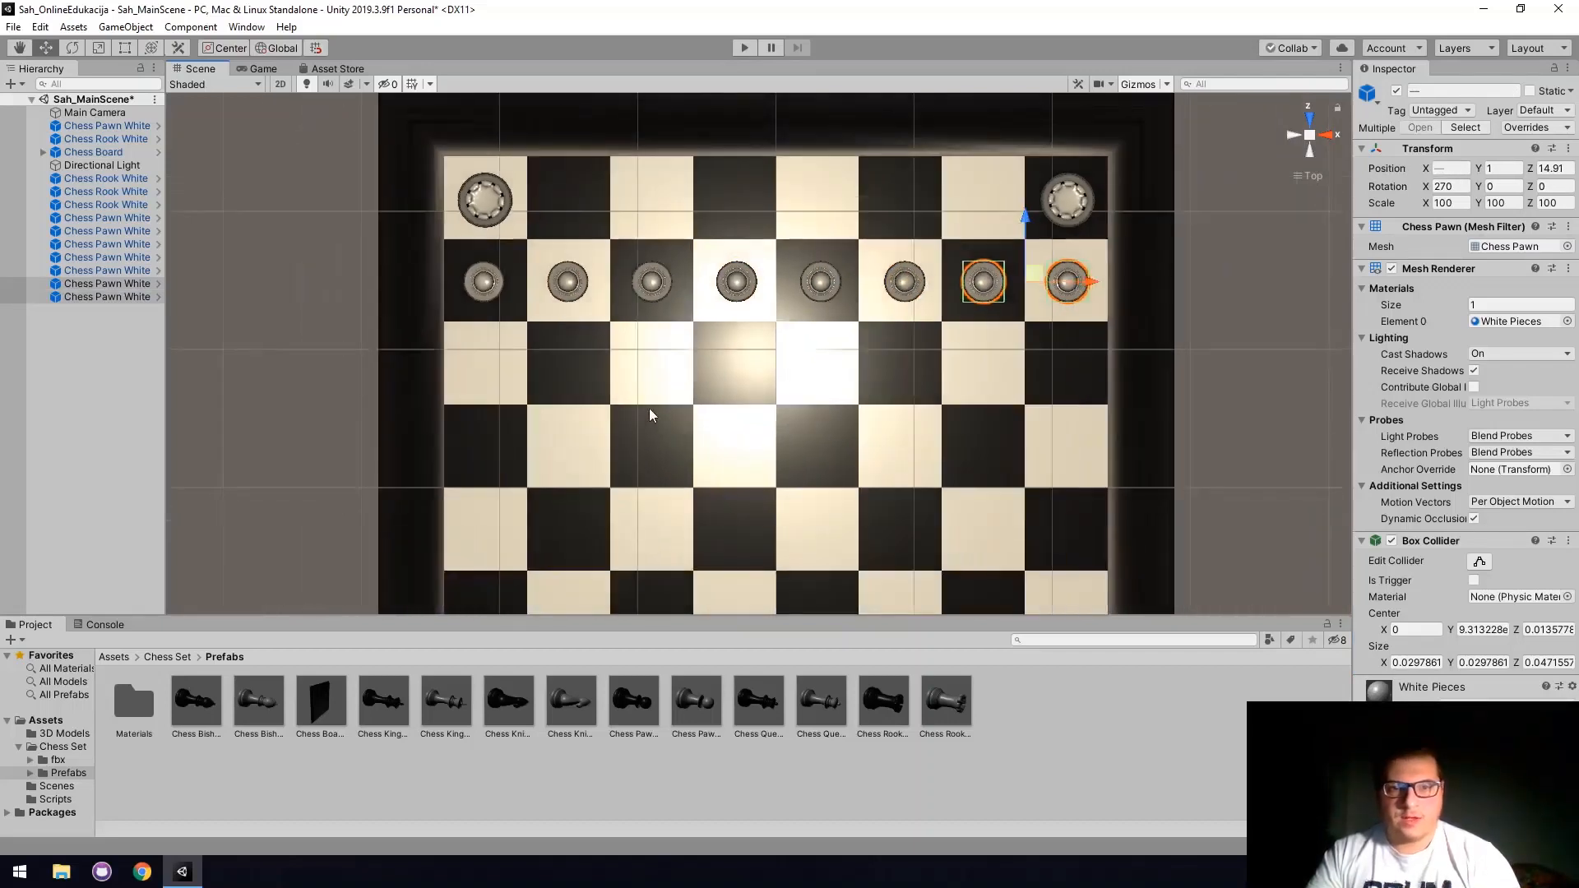
Duplicate all eight pawns, move the copies along Z to about -14.88 in front of the opposite rooks, and check the board in the Game view.
left_click(482, 282)
left_click(568, 282, "shift")
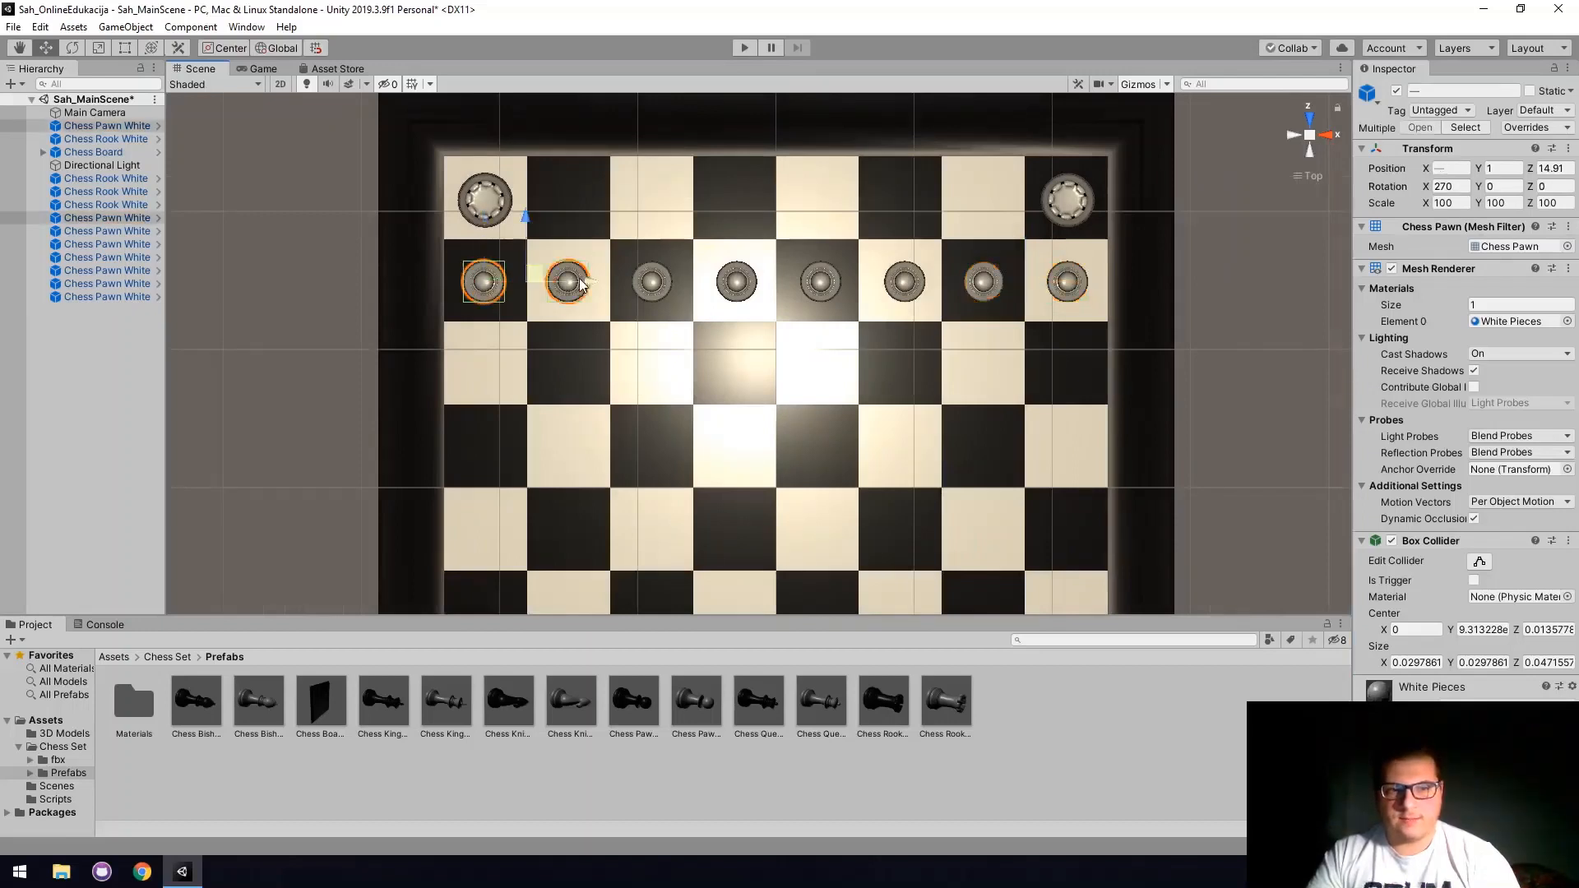
left_click(652, 283, "shift")
left_click(736, 282, "shift")
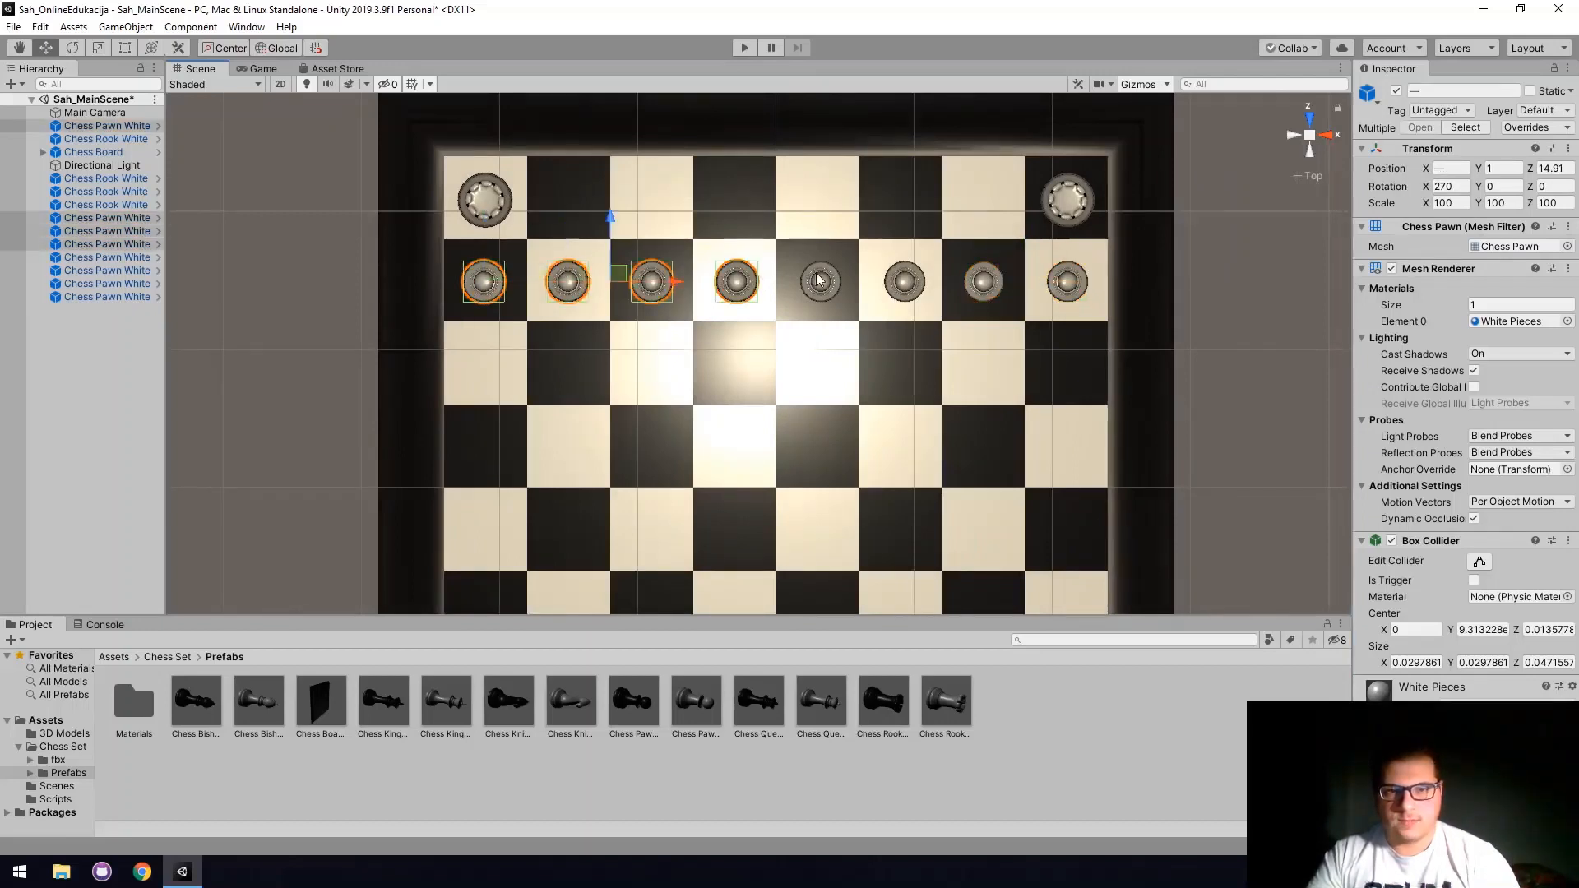
left_click(820, 282, "shift")
left_click(906, 283, "shift")
left_click(983, 282, "shift")
left_click(1068, 282, "shift")
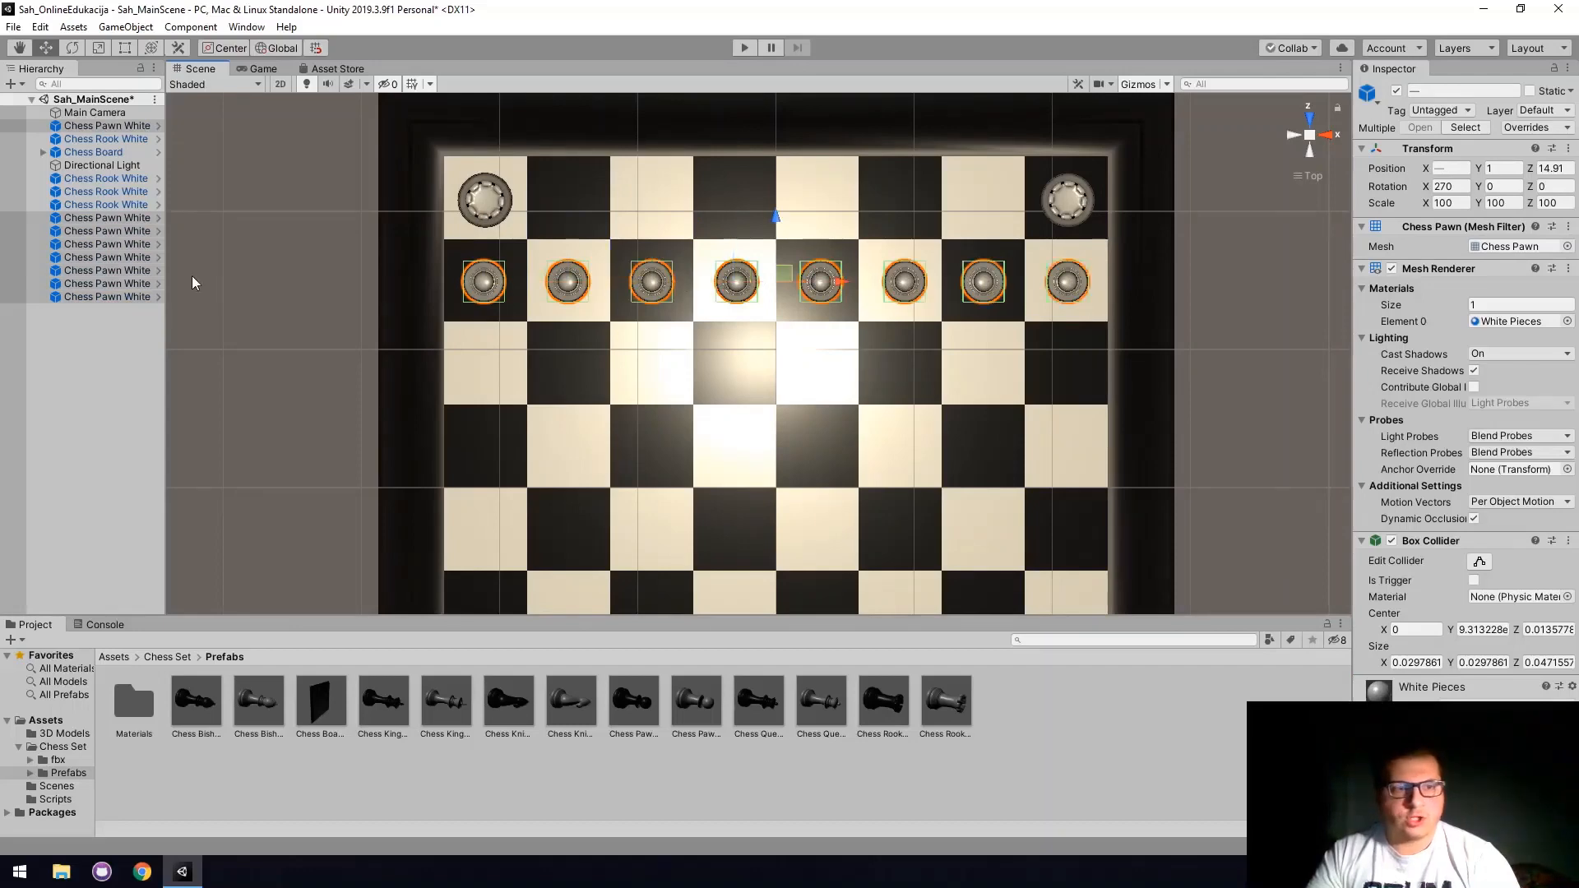
scroll(651, 408, "down", 2)
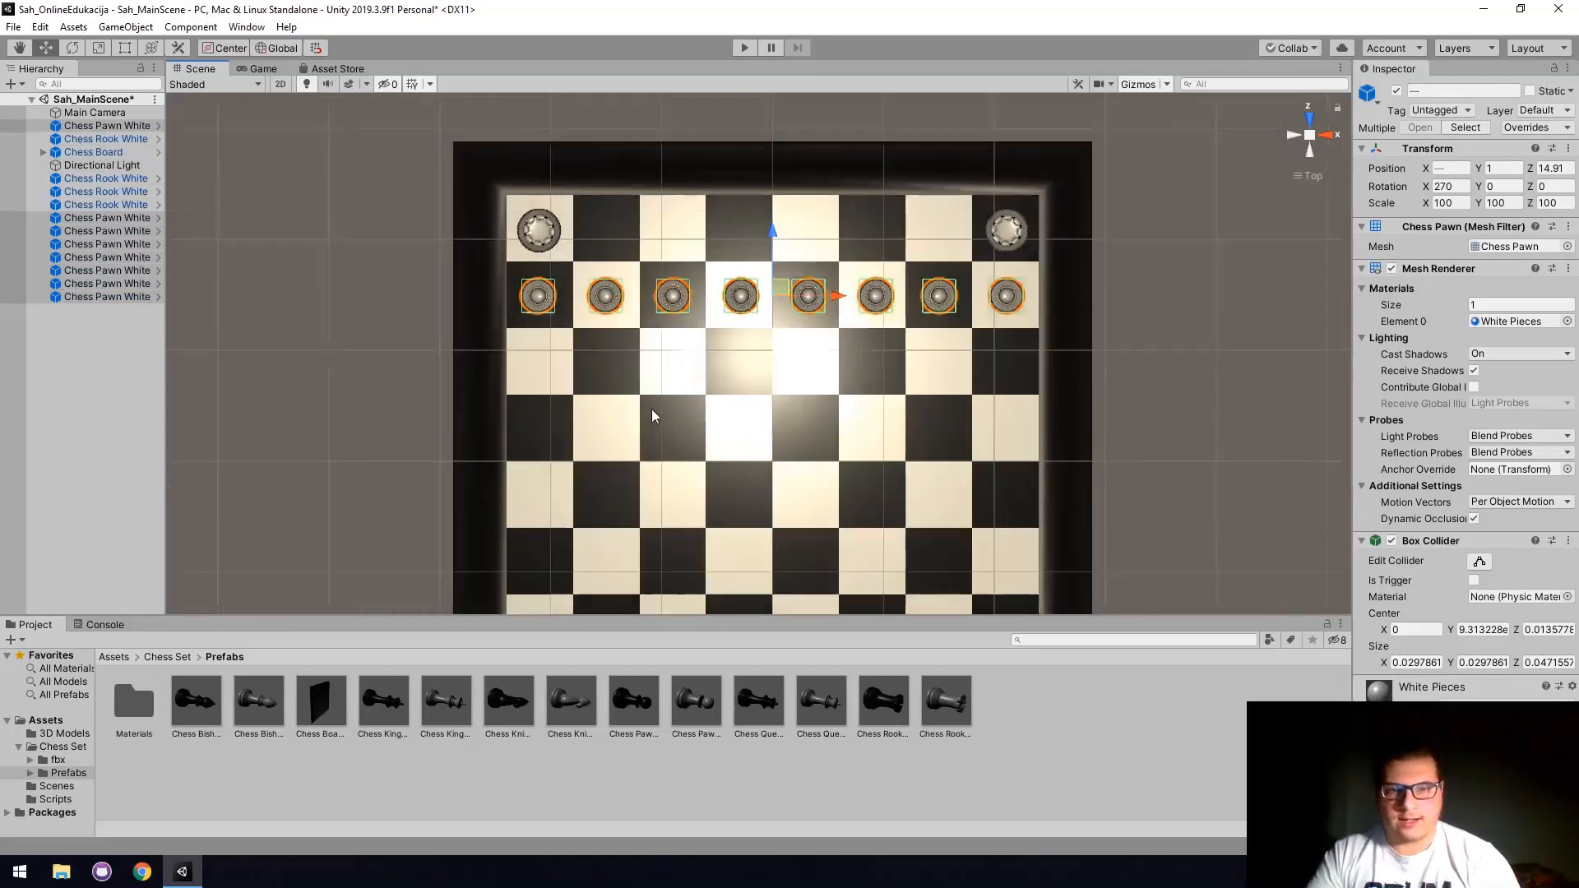
middle_click_drag(652, 408, 642, 265)
scroll(642, 265, "down", 1)
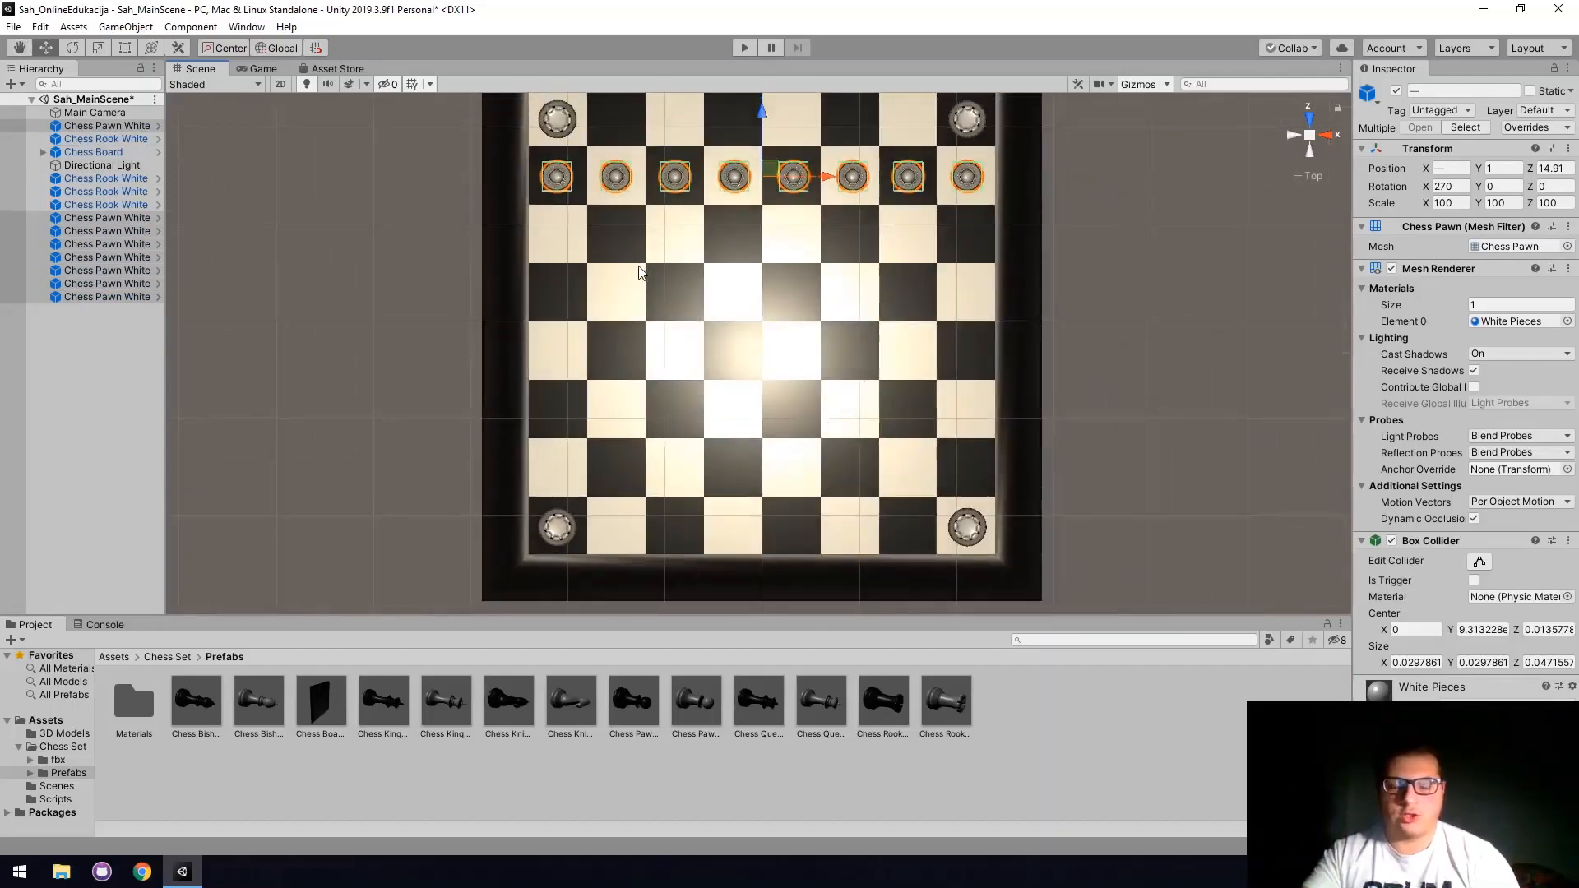
key("ctrl+d")
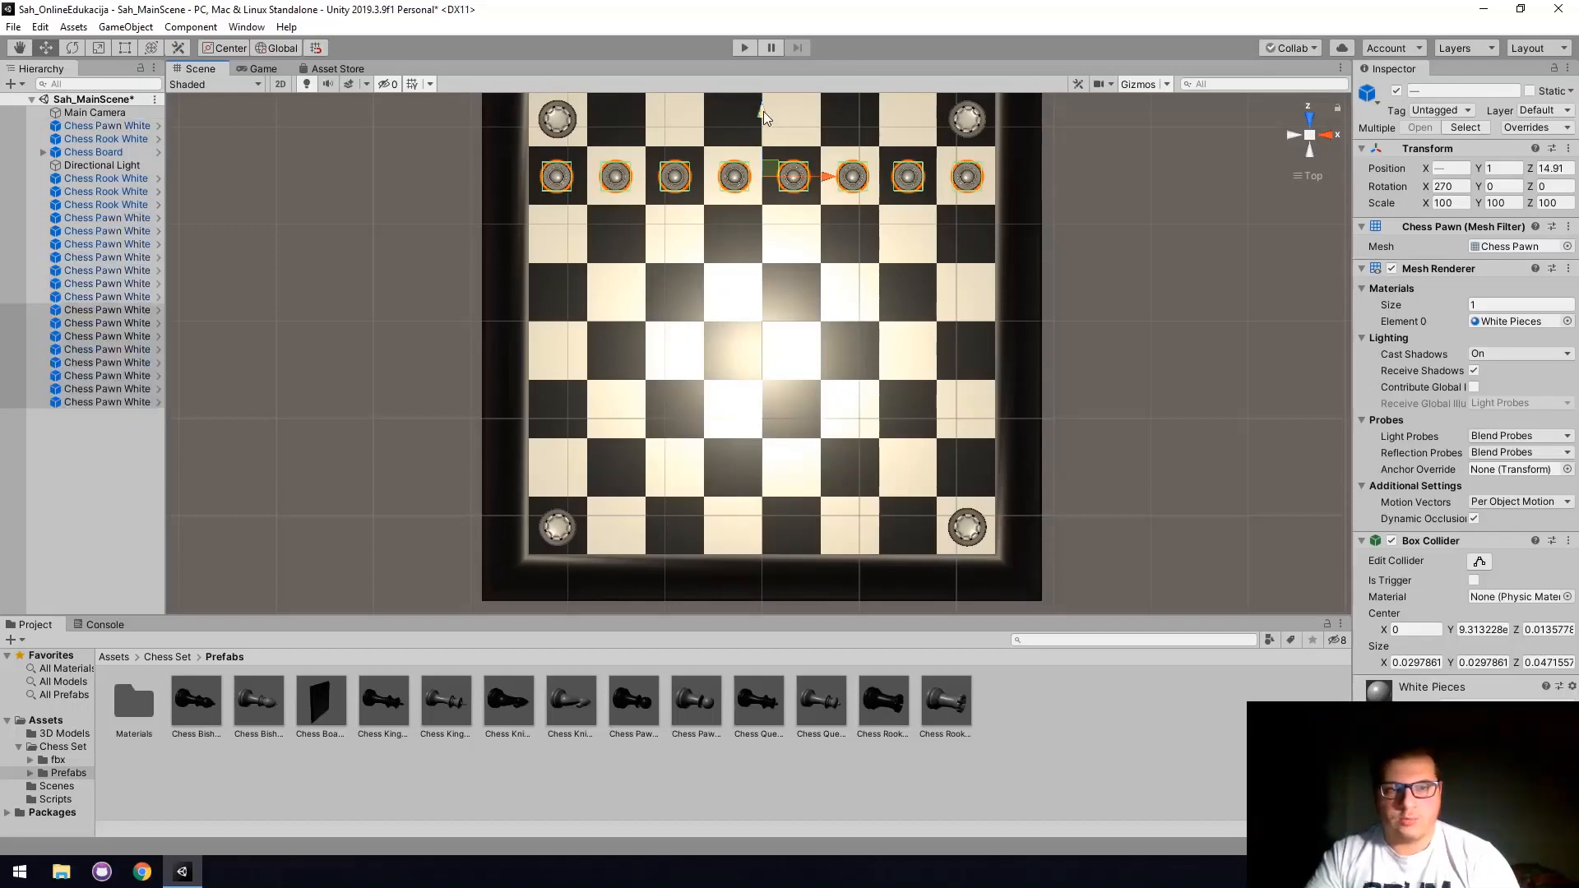
left_click_drag(764, 111, 748, 408)
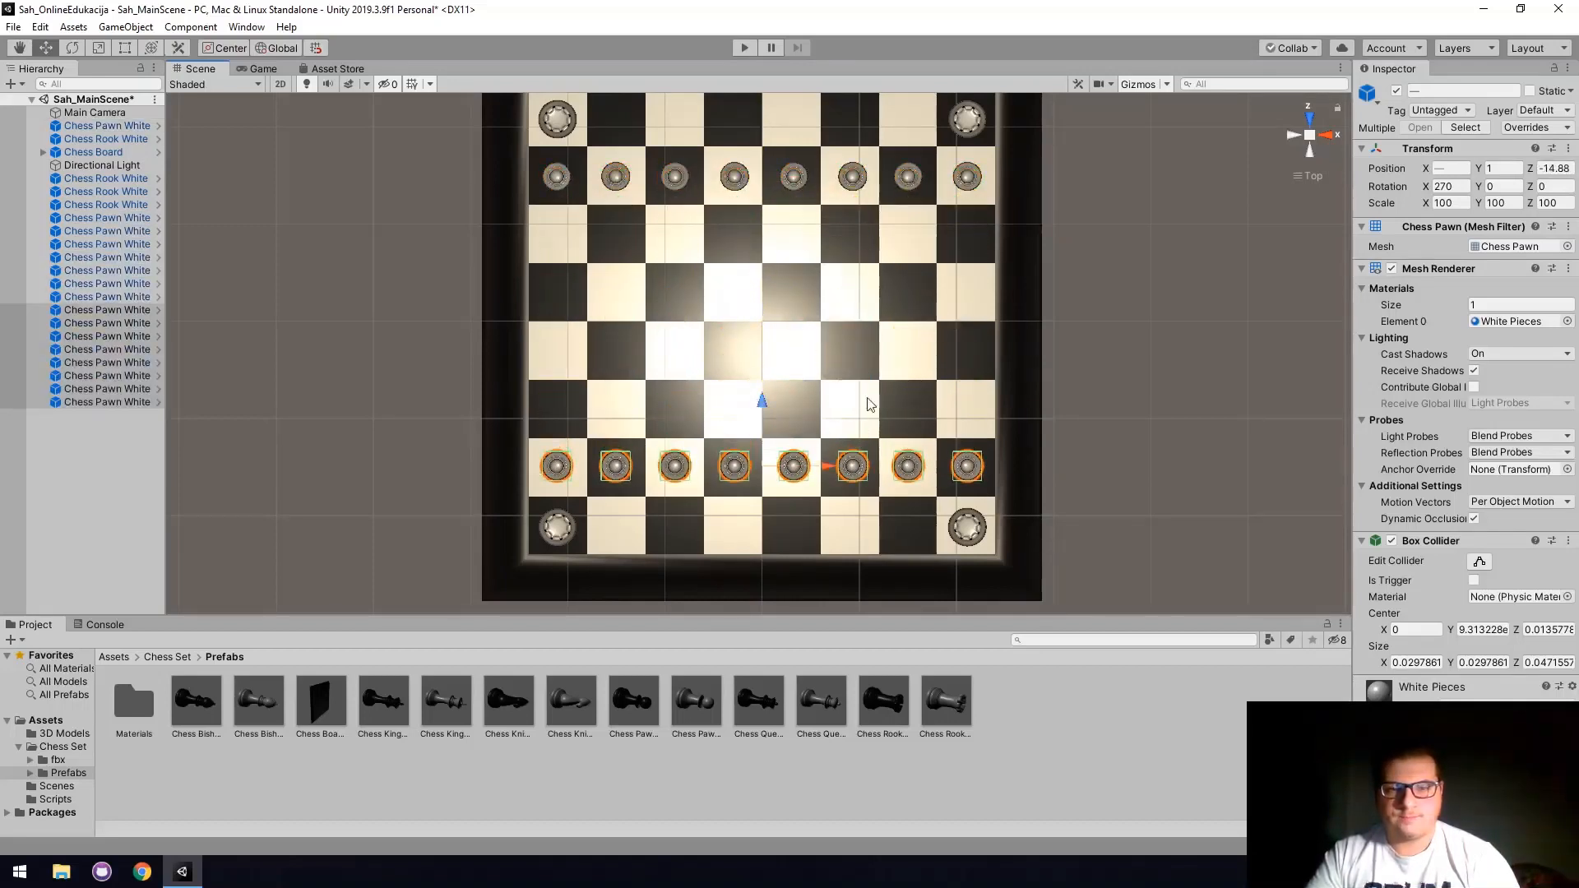
left_click(258, 68)
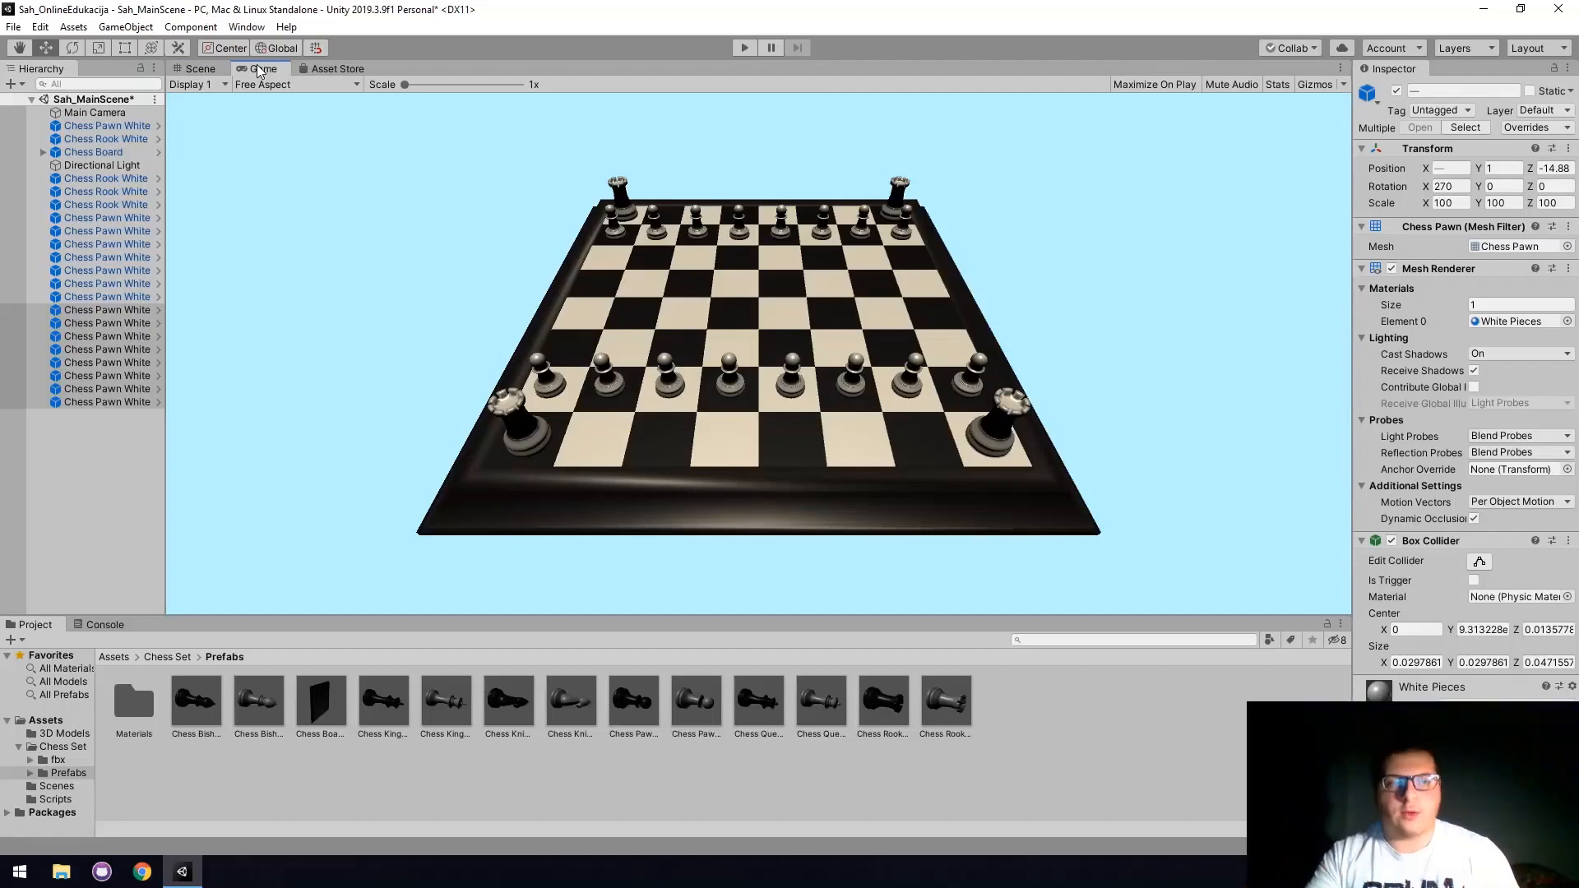
left_click(202, 70)
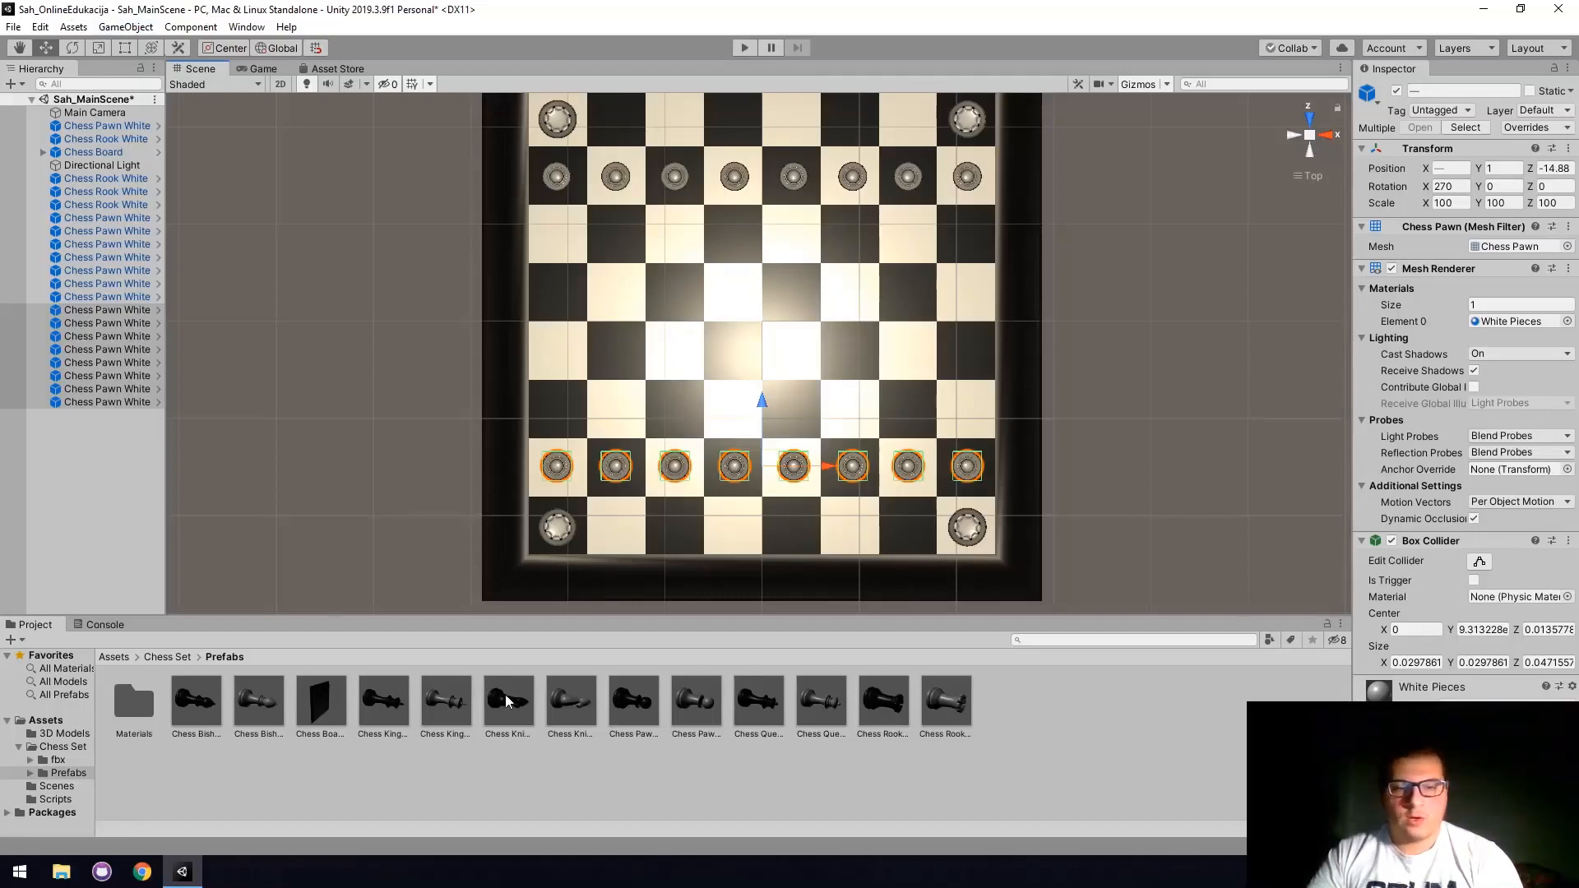
Add the white knight prefab to the scene, set its position to 0, 0, 0 and its X rotation to -90.
left_click_drag(563, 705, 732, 267)
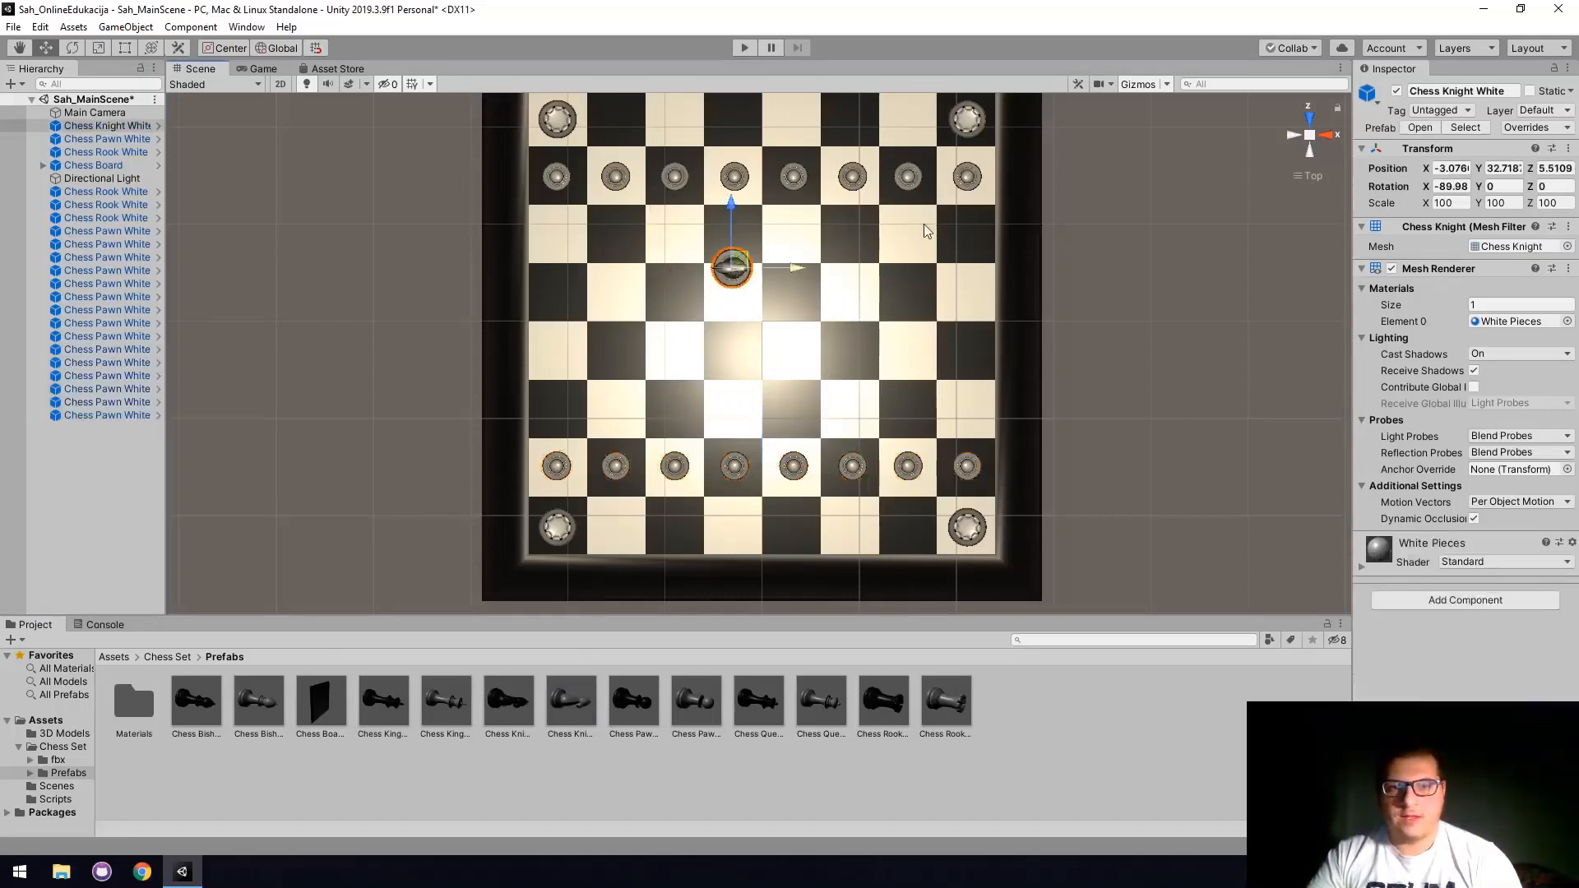
left_click(1453, 167)
type("0")
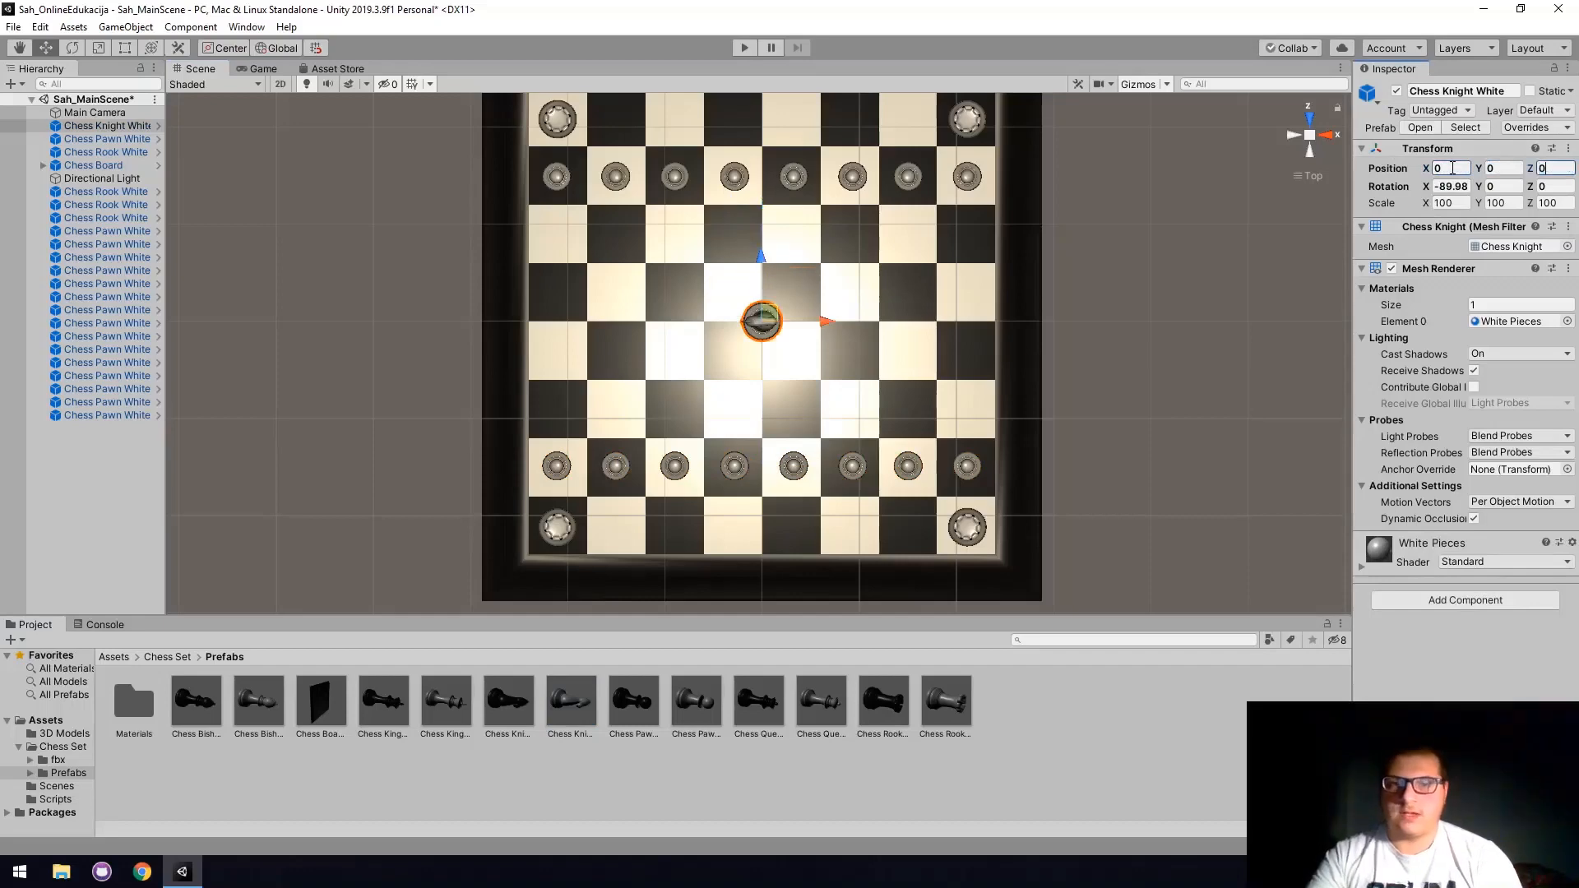
left_click(1457, 188)
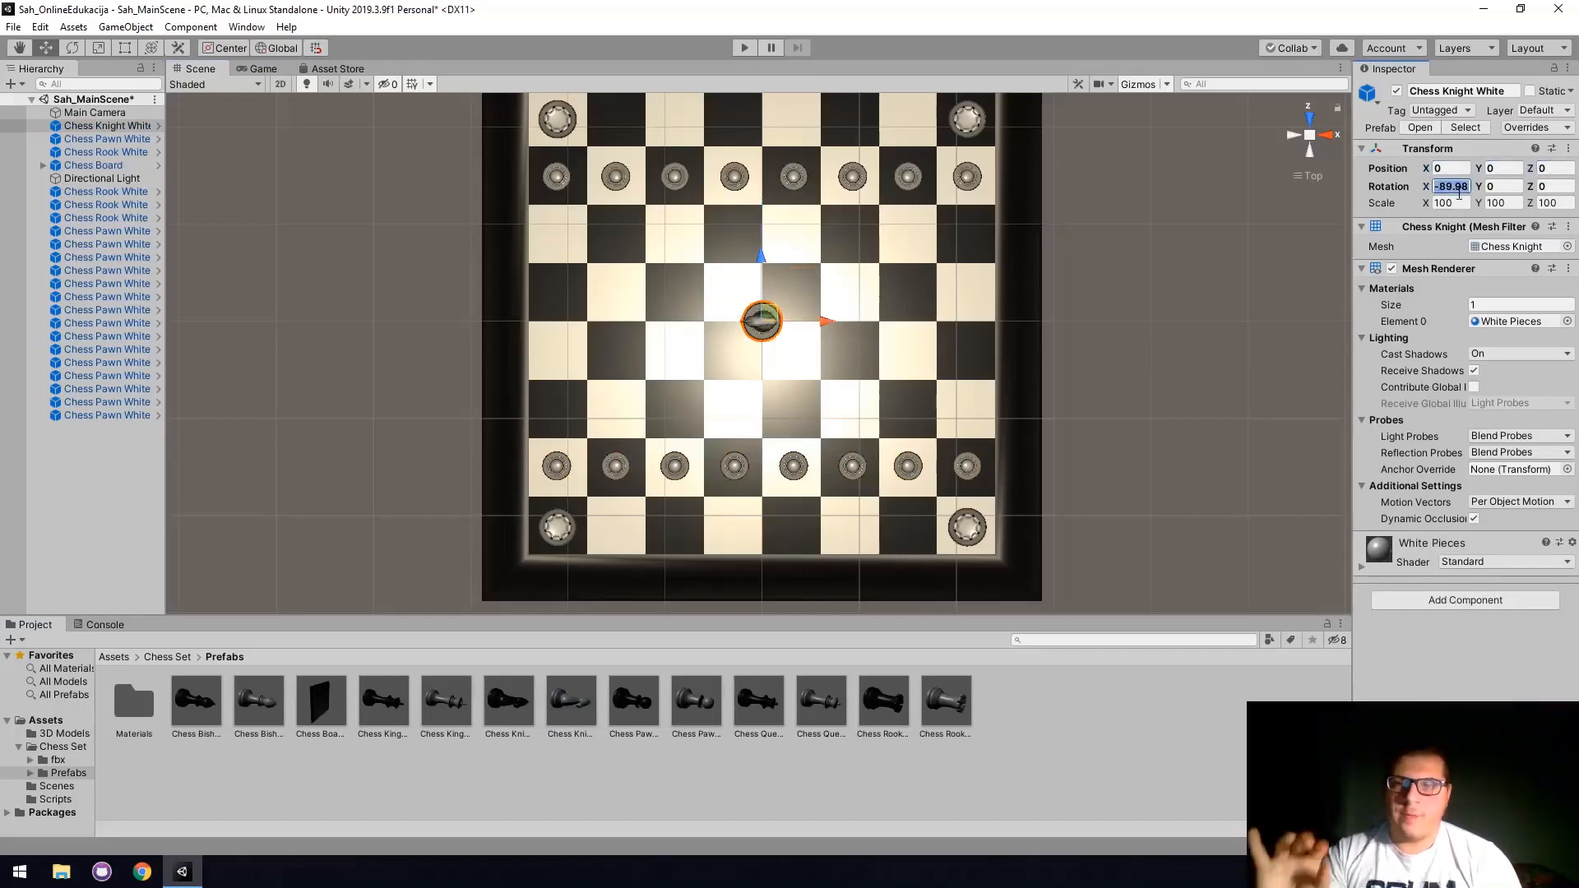
type("-90")
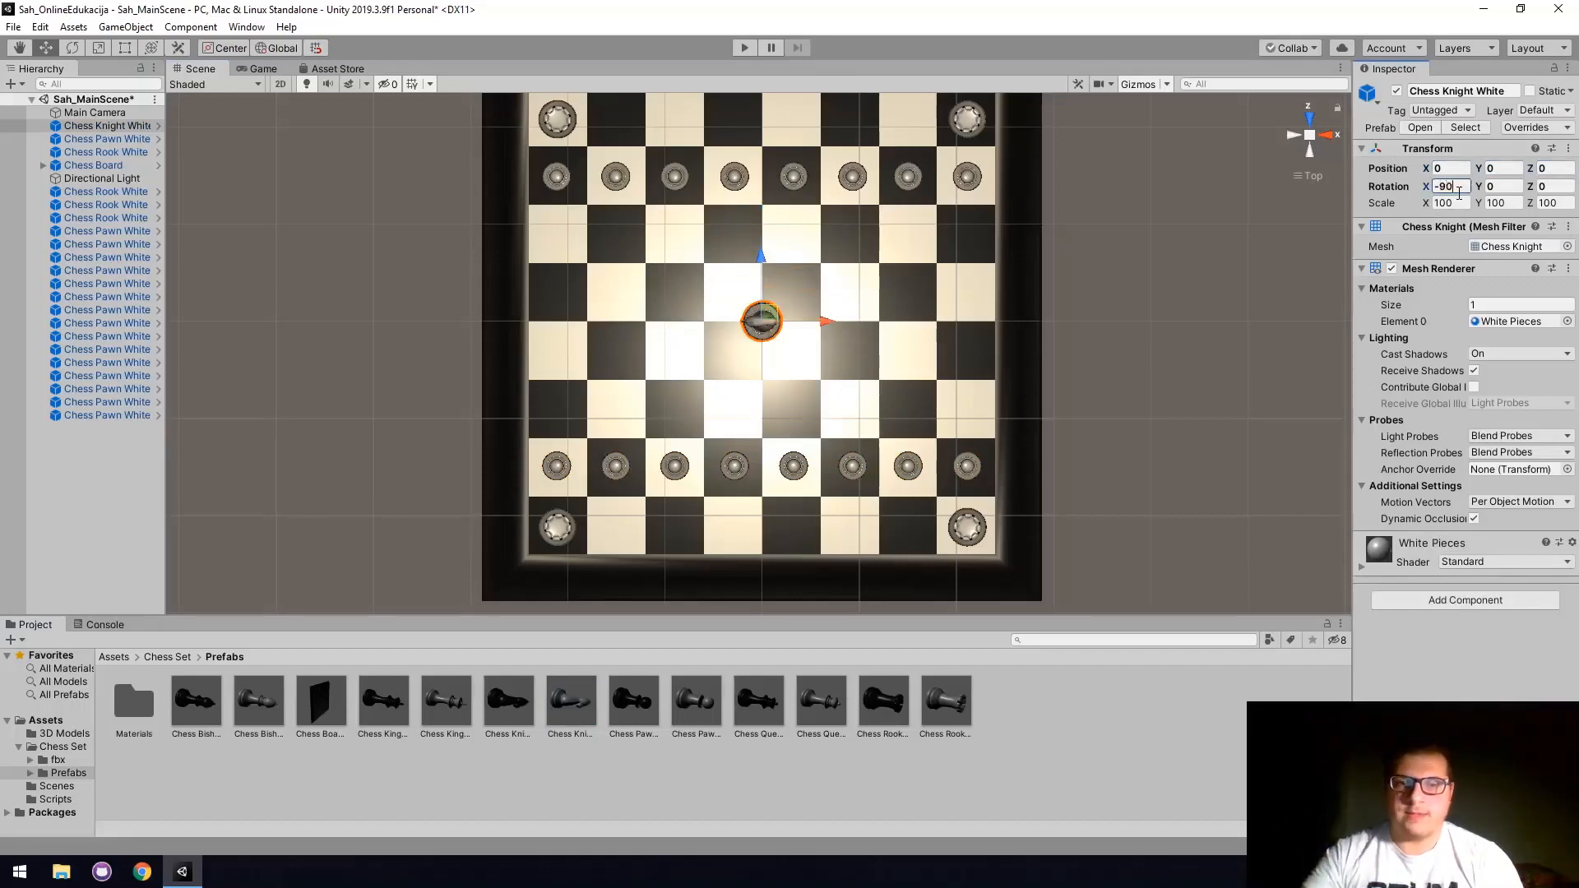
Move the white knight onto the back-row square beside the corner rook, at about X -15.12 and Z 20.91.
left_click_drag(757, 276, 753, 77)
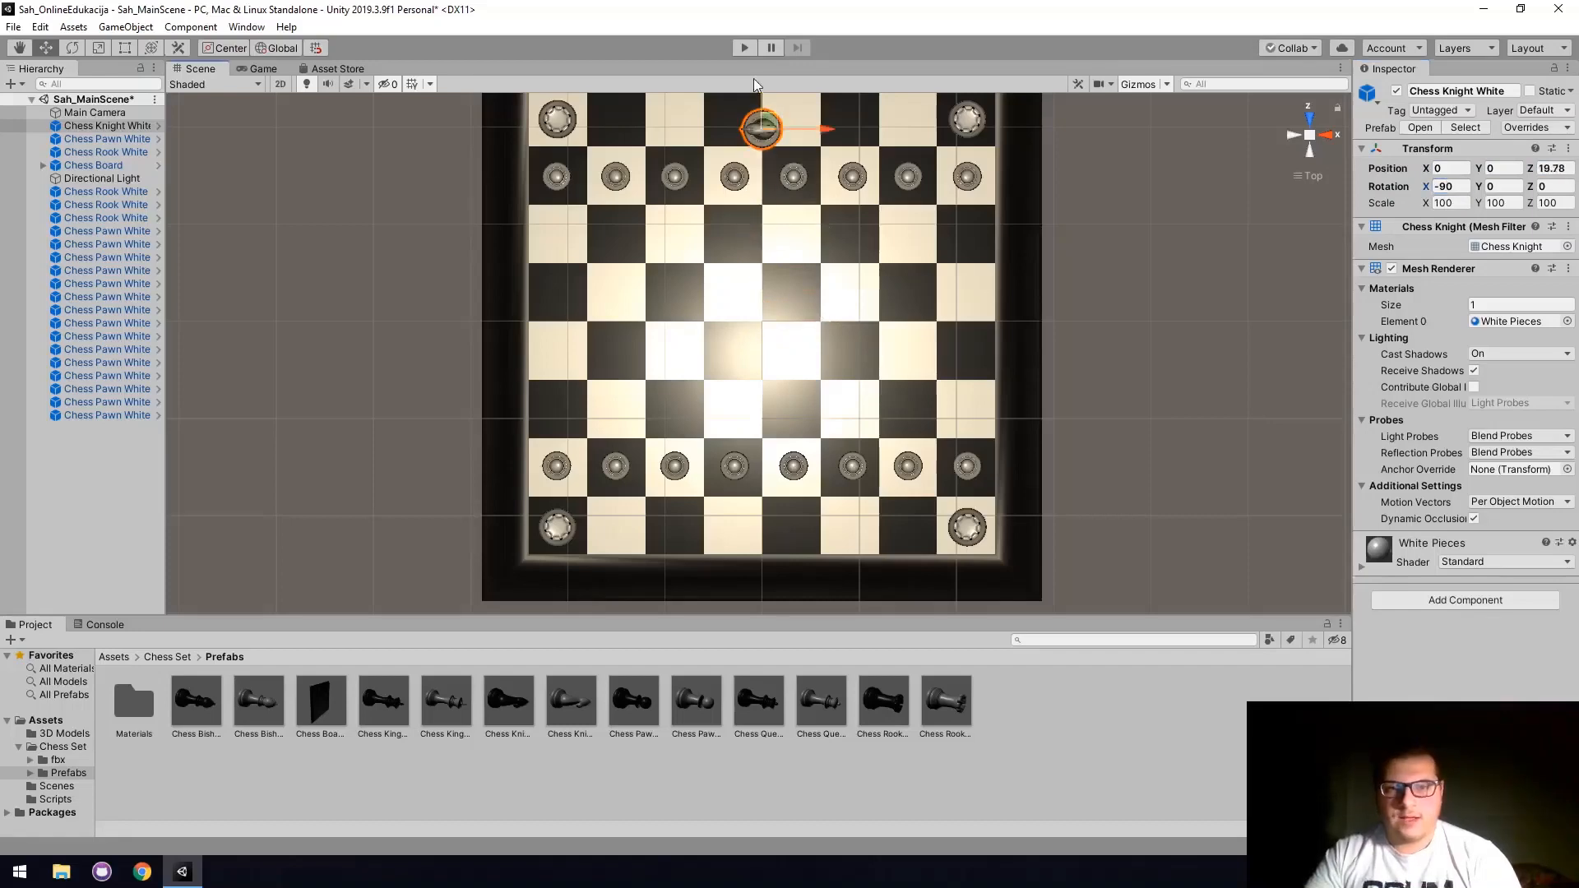
middle_click_drag(707, 249, 711, 209)
right_click_drag(711, 210, 760, 58)
middle_click_drag(667, 197, 739, 366)
scroll(734, 331, "up", 5)
left_click_drag(802, 175, 798, 160)
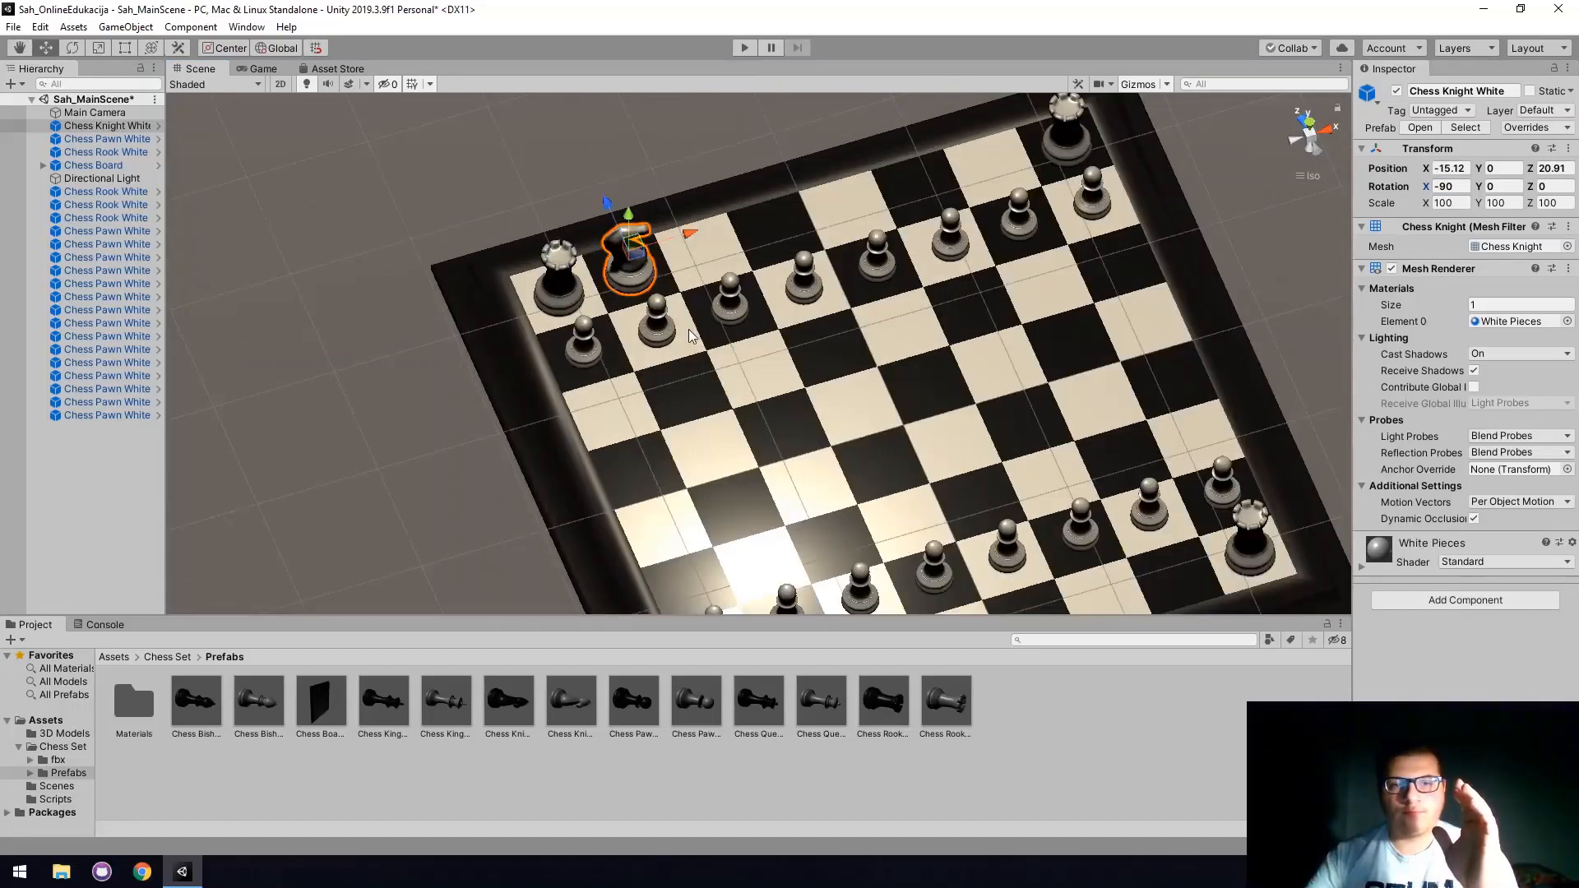
Turn the knight to face along the board and set its Z rotation to 90.
left_click(70, 48)
left_click_drag(627, 309, 427, 299)
left_click(1558, 186)
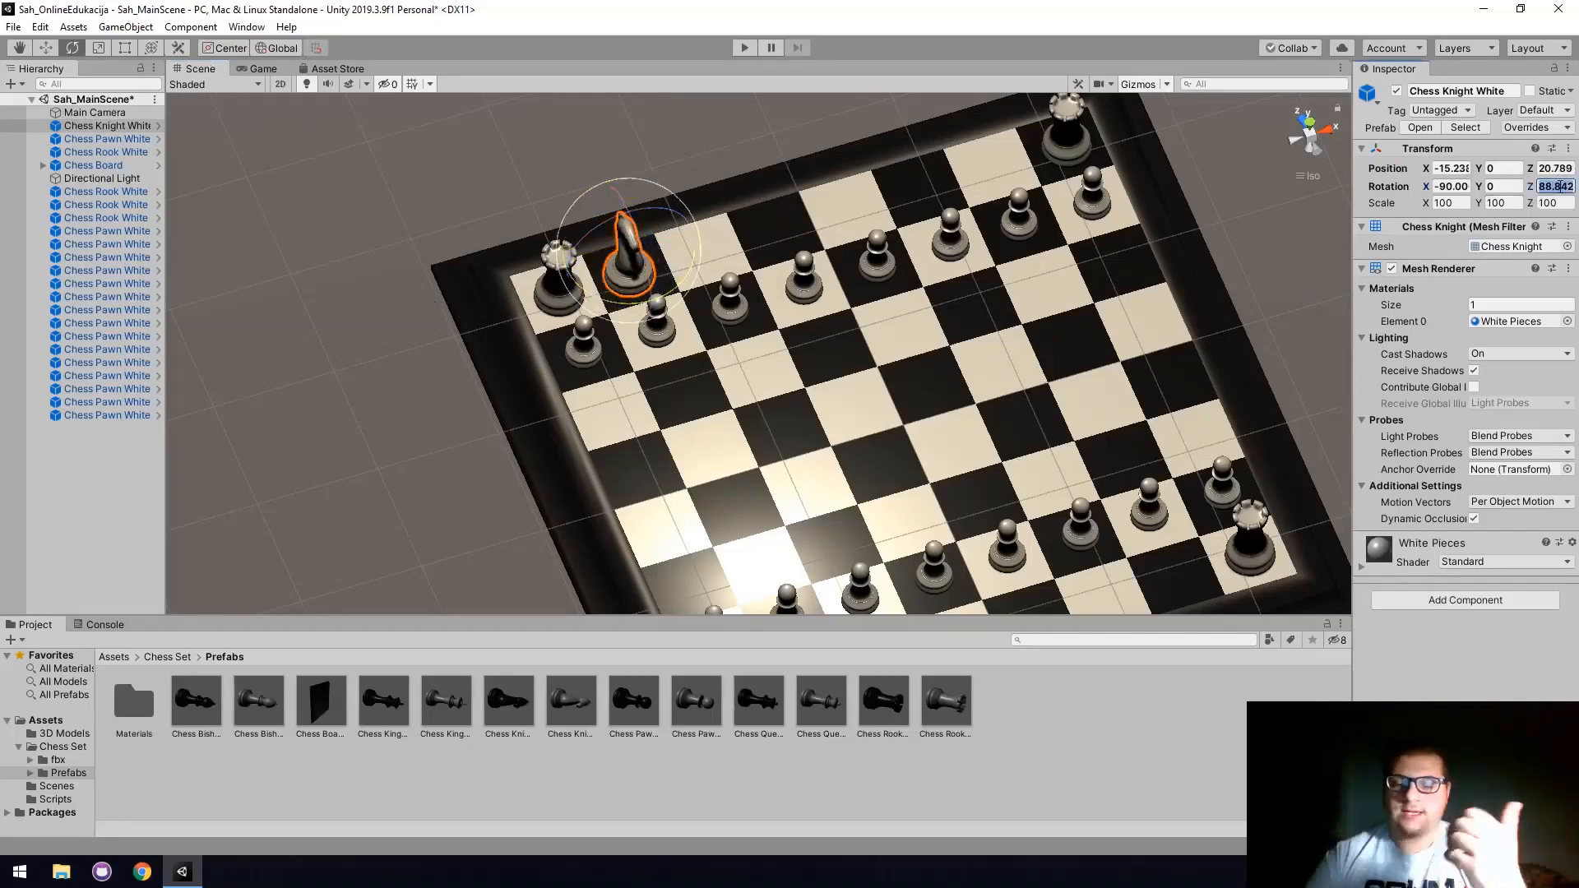
type("90")
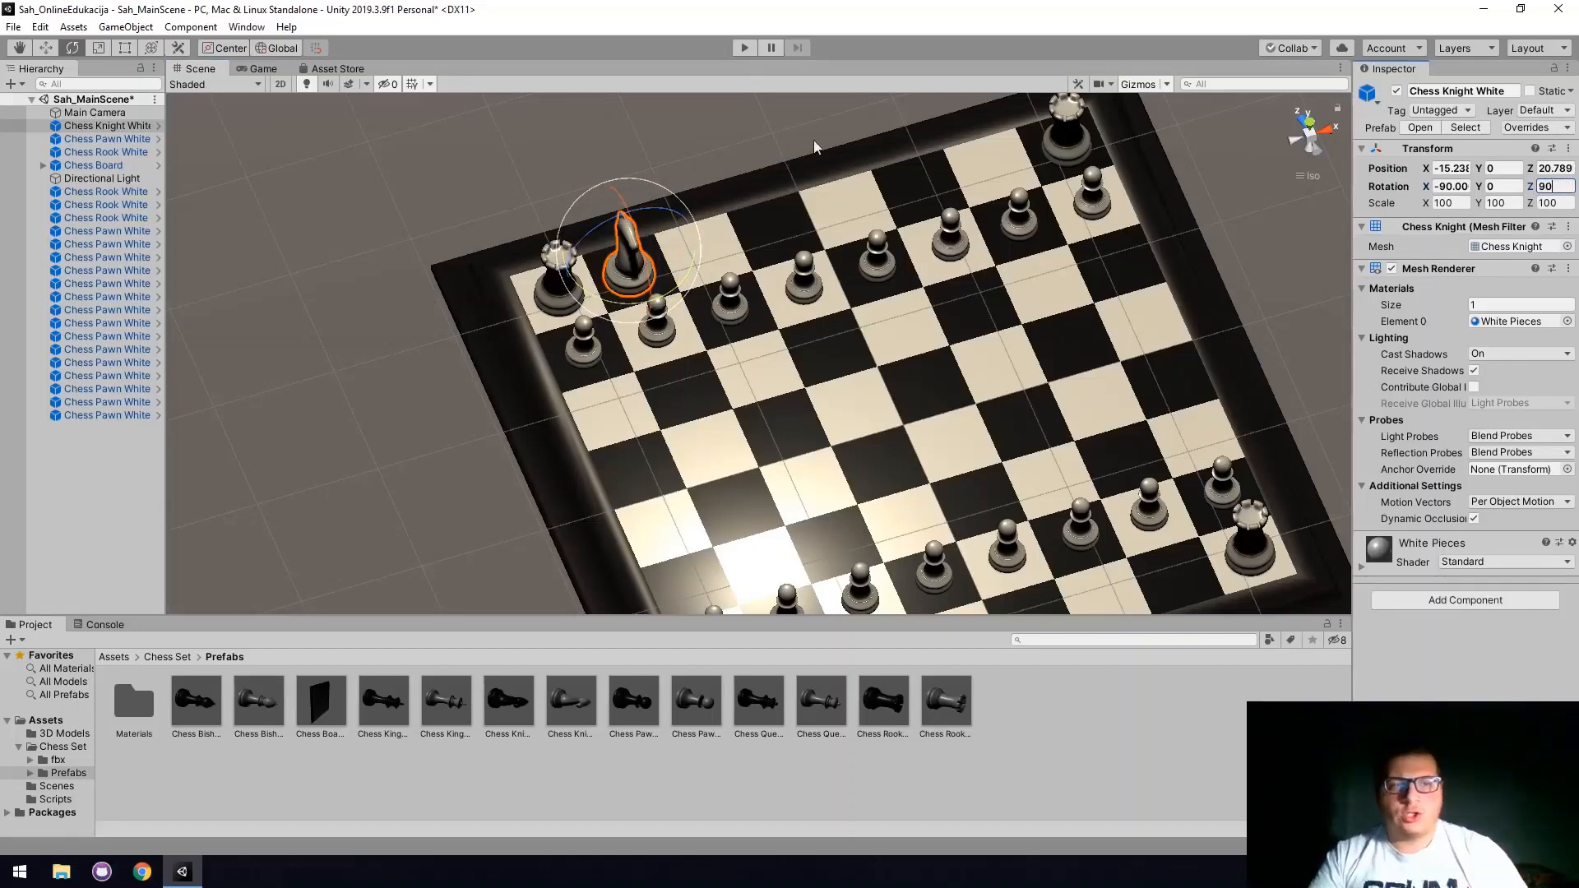
Switch the move handles to local orientation and centre the knight on its square in the top view, at about X -14.92 and Z 20.92.
left_click(263, 52)
key("w")
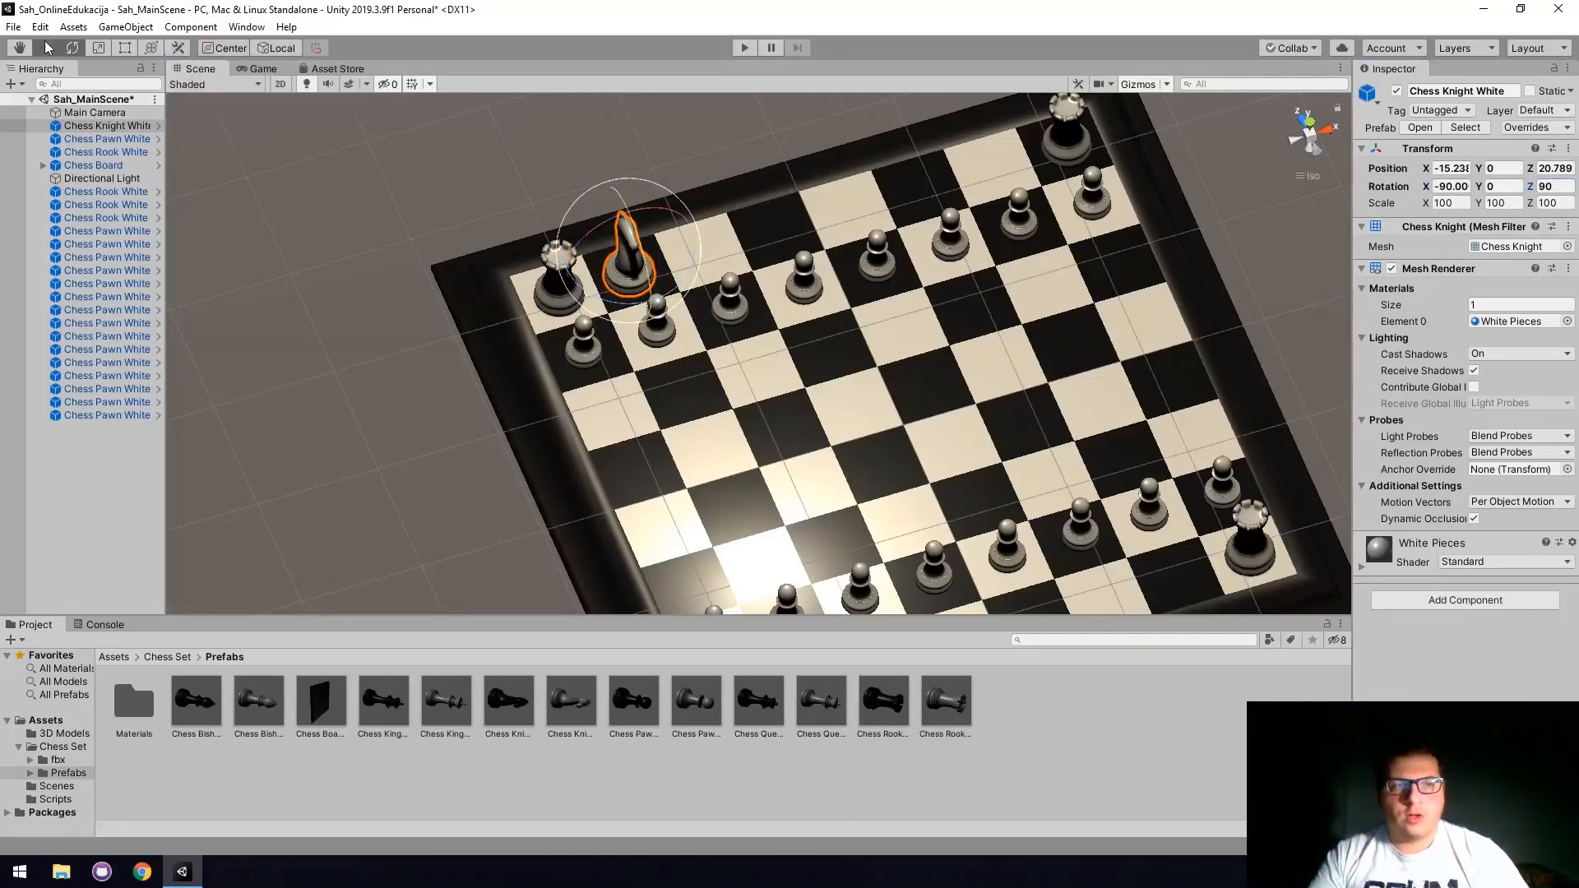
left_click(273, 51)
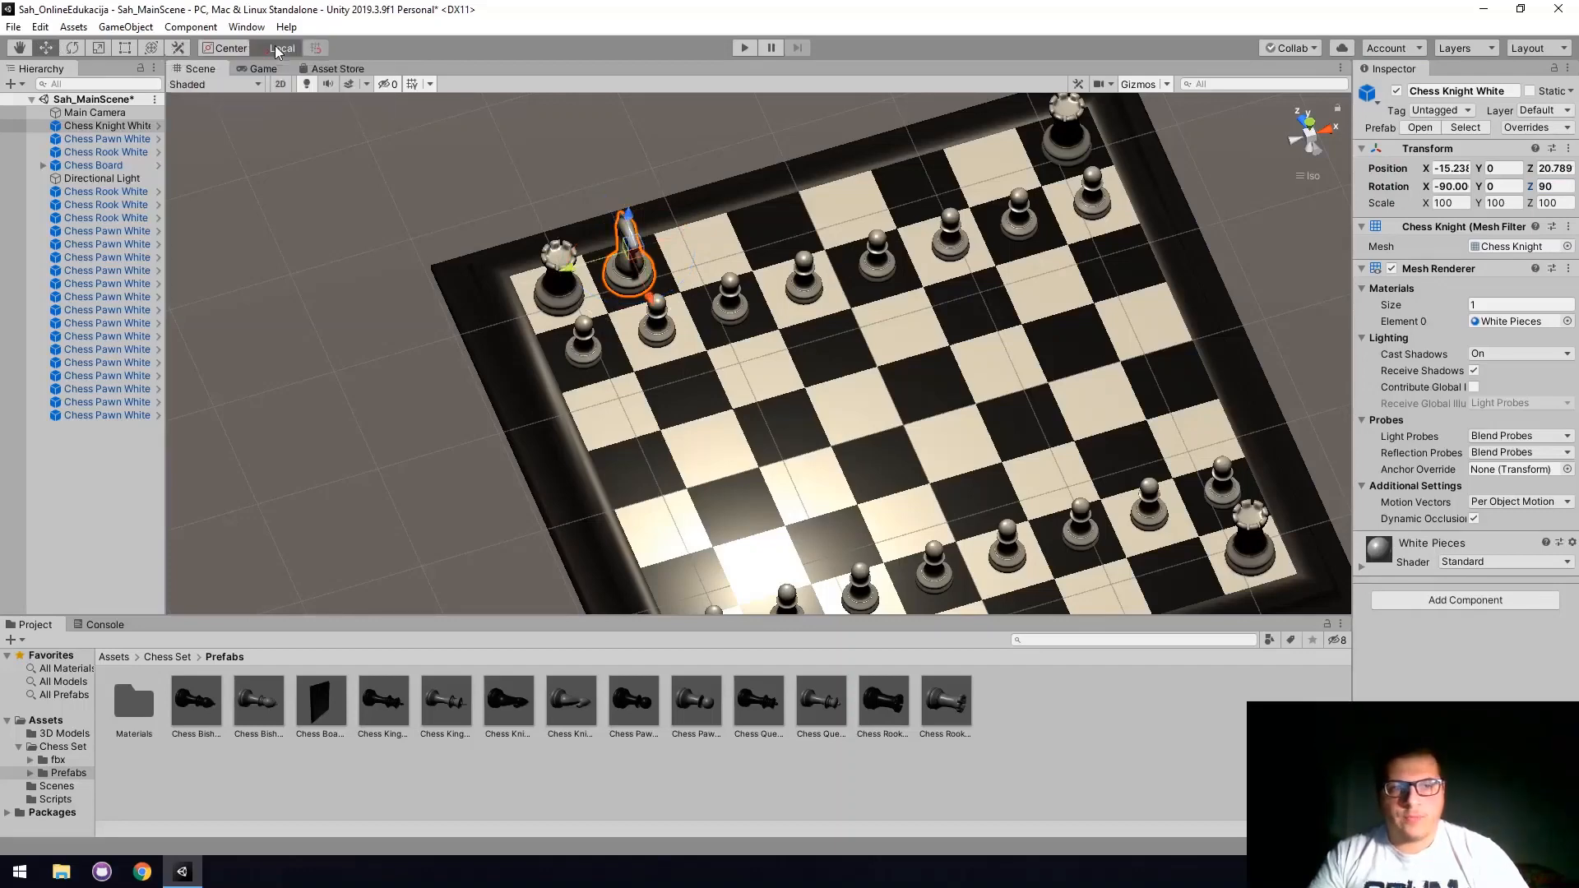
left_click(277, 51)
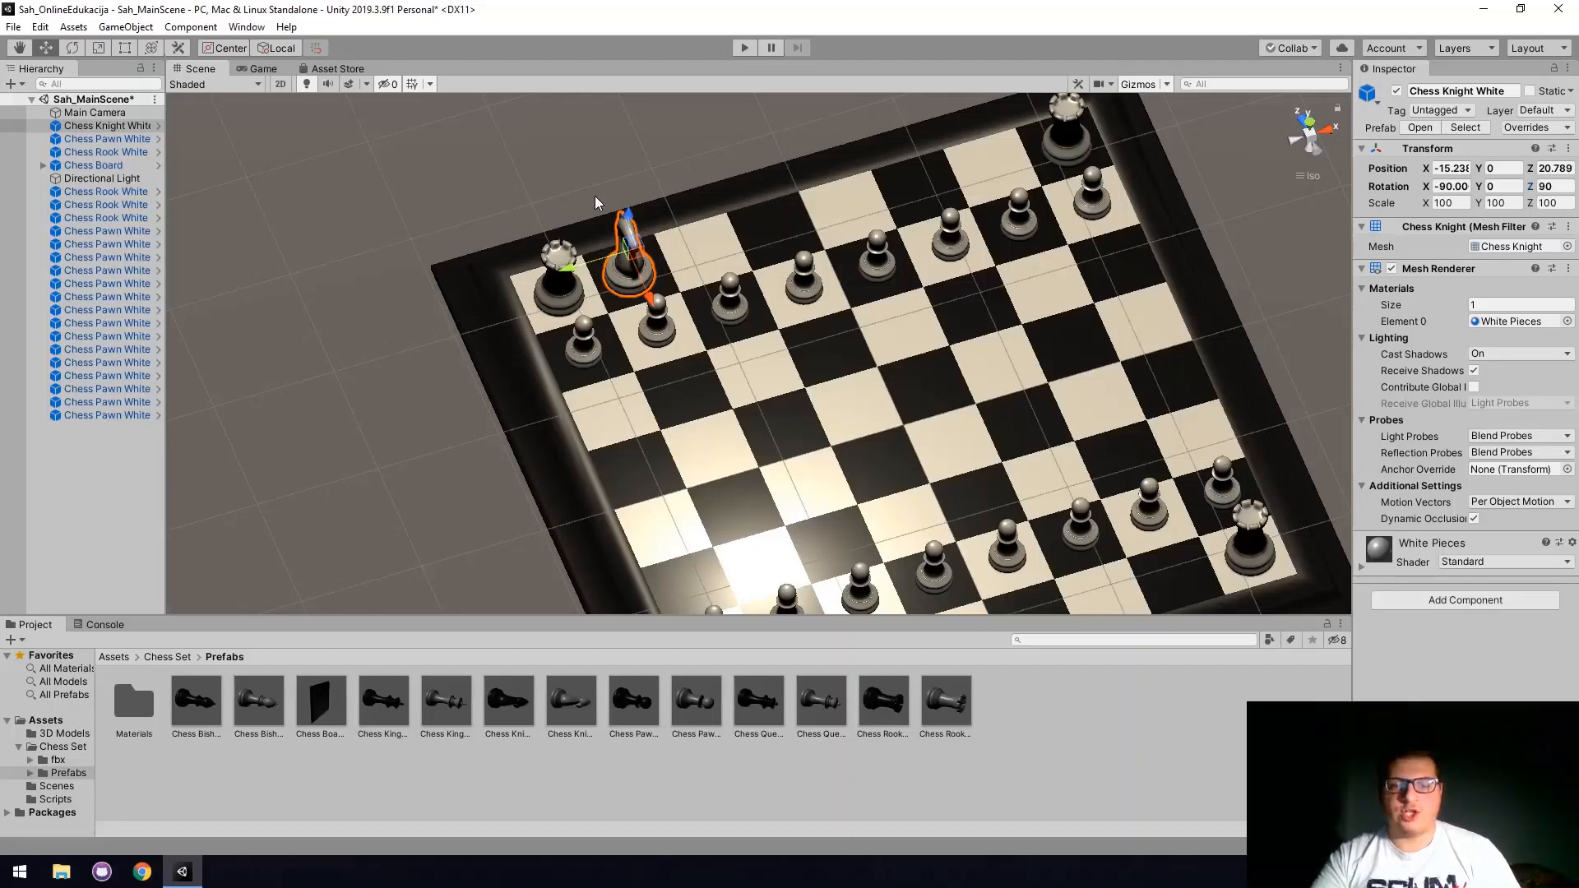
left_click(1312, 134)
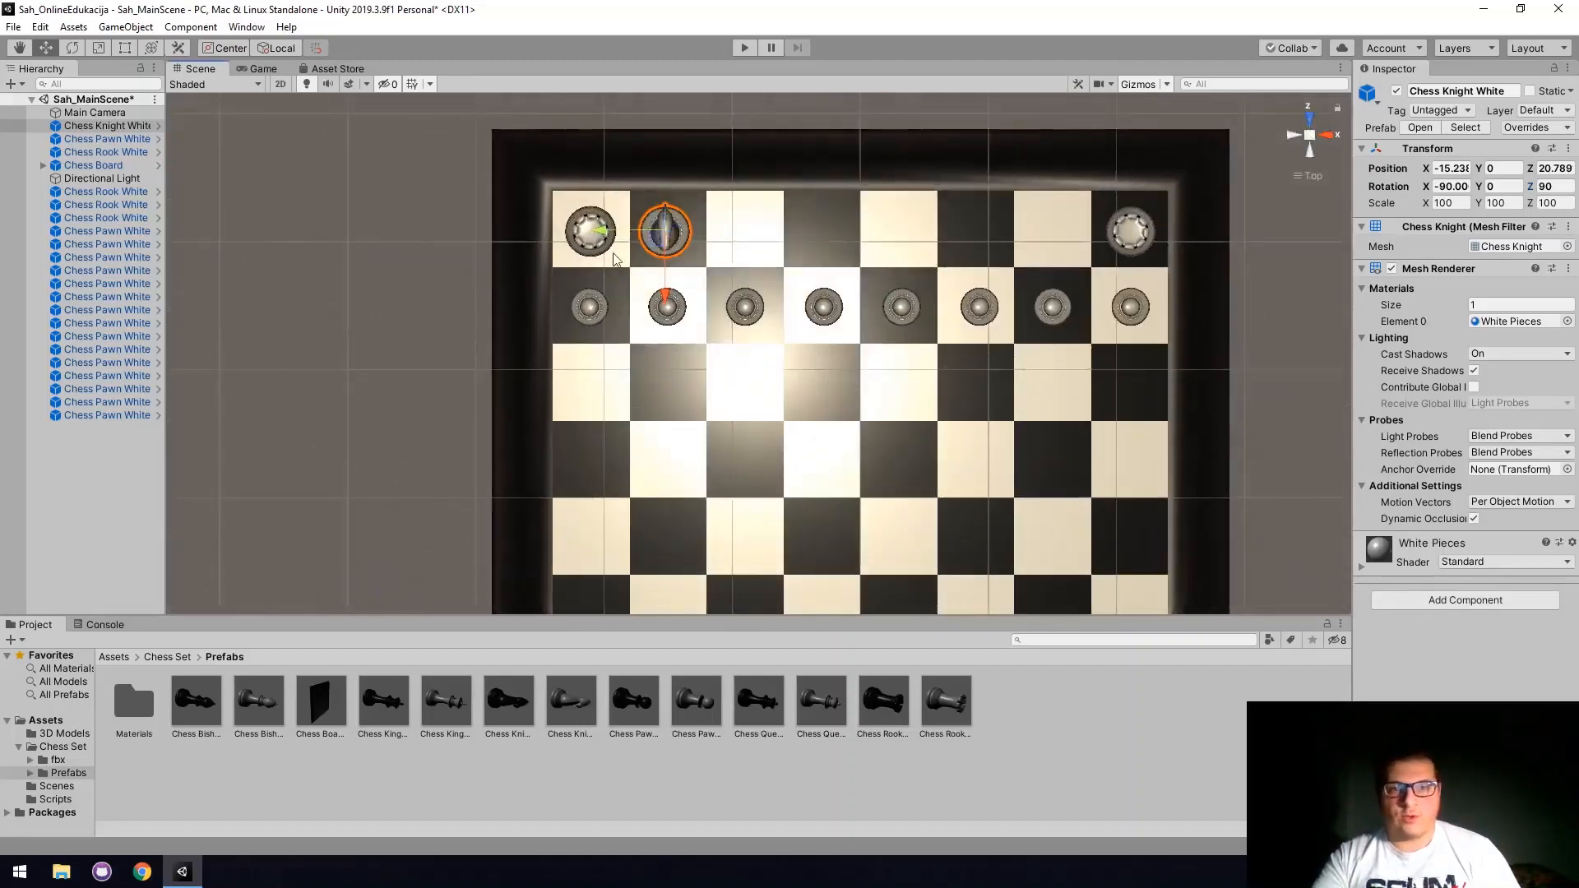
left_click_drag(606, 230, 607, 229)
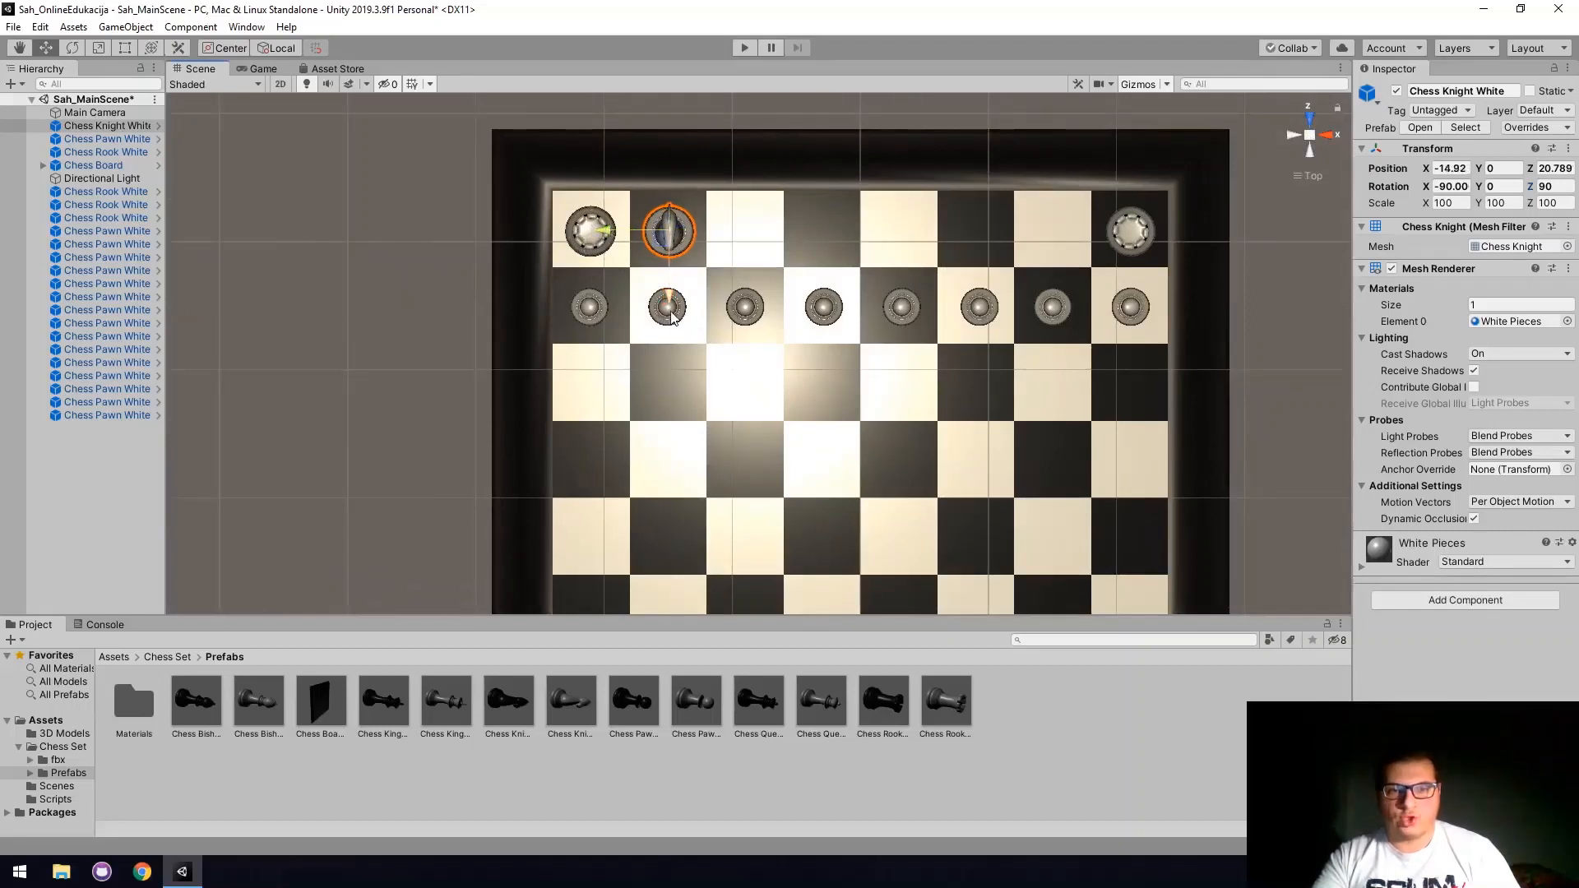
left_click_drag(668, 306, 667, 305)
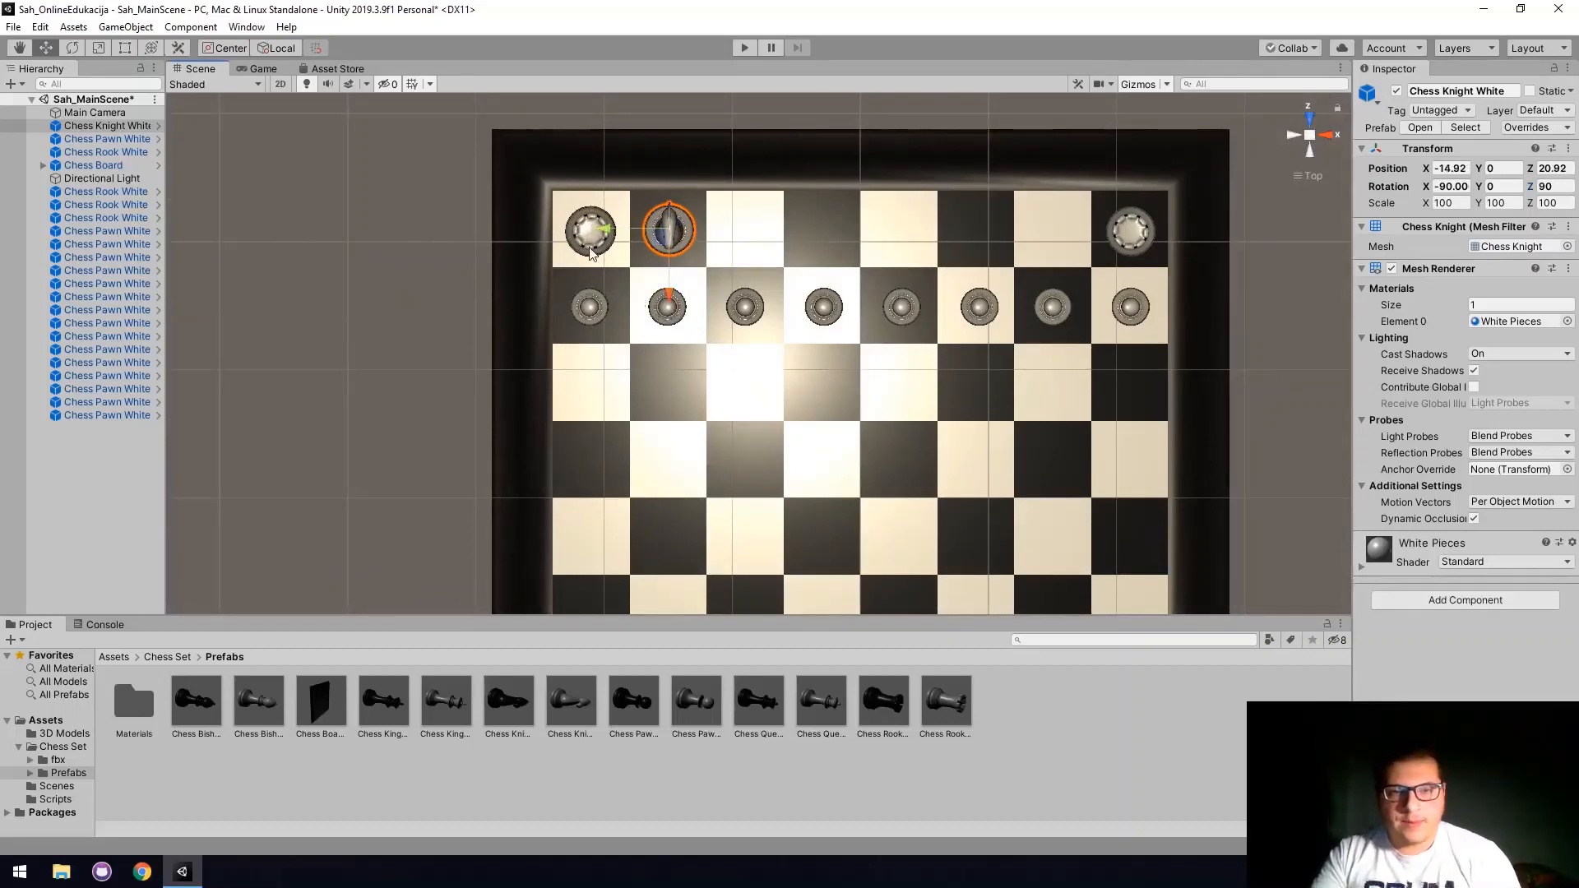
Add a Box Collider component to the white knight and check its bounds from the side.
left_click(1400, 600)
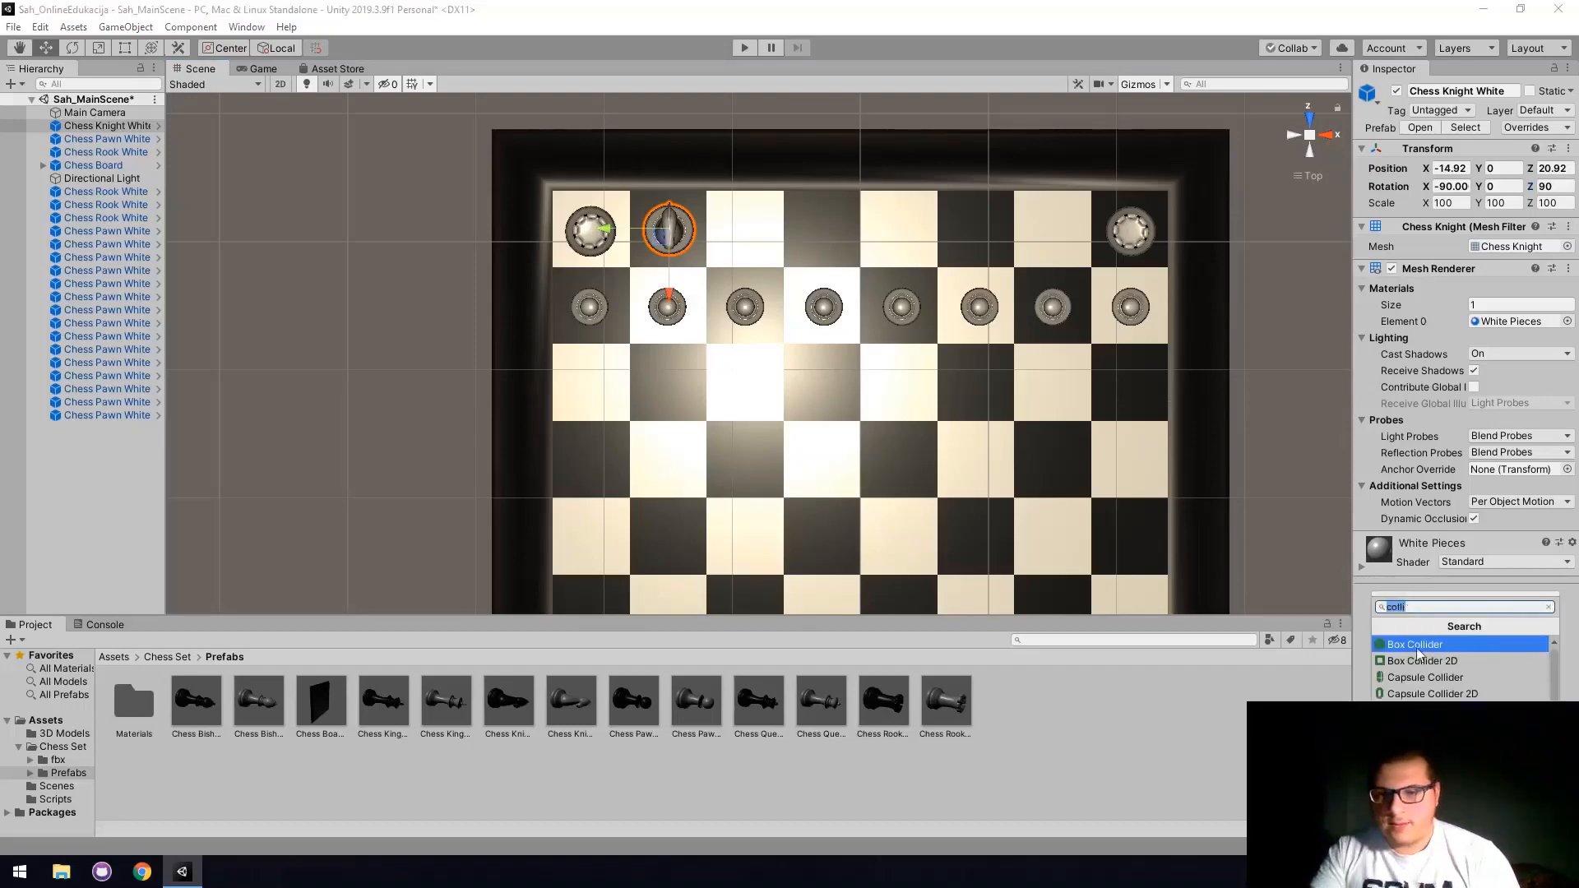
left_click(1414, 644)
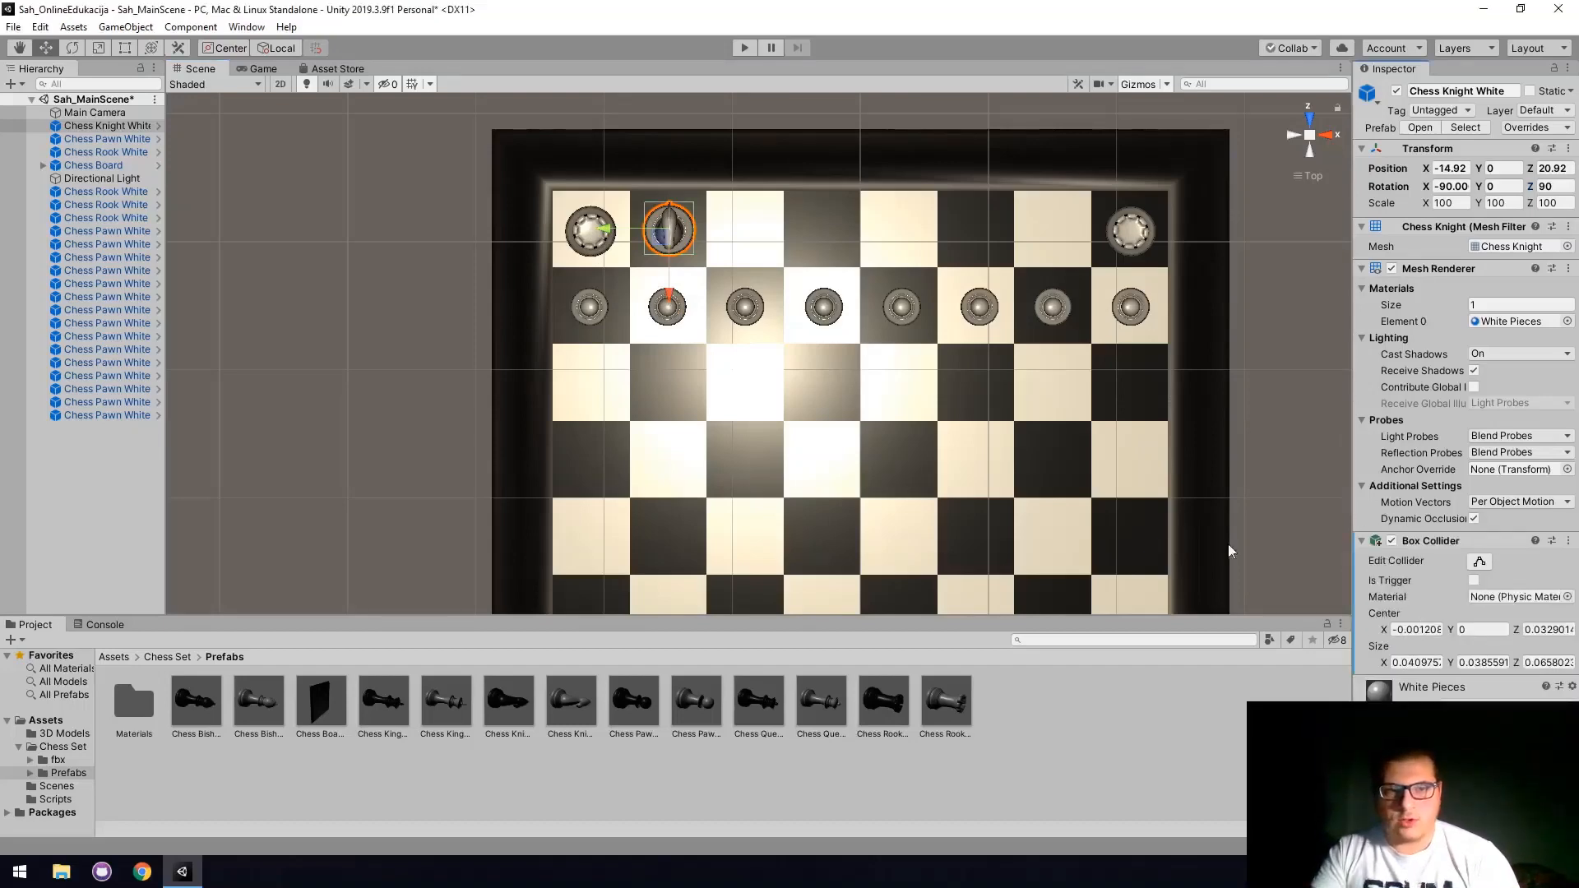
left_click(1294, 139)
left_click(1327, 139)
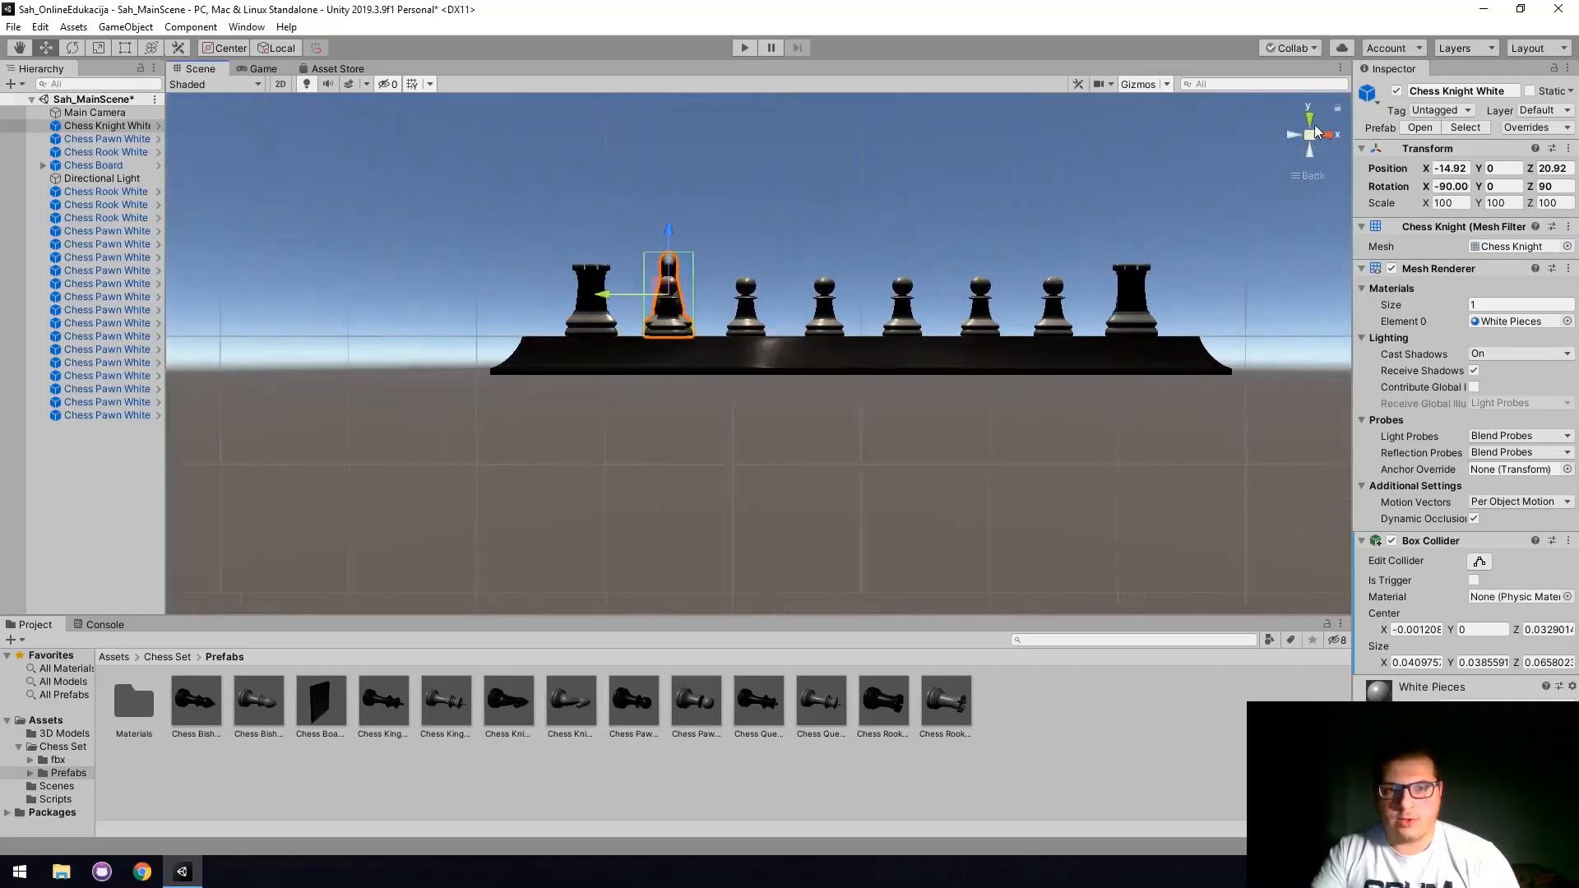
left_click(1310, 117)
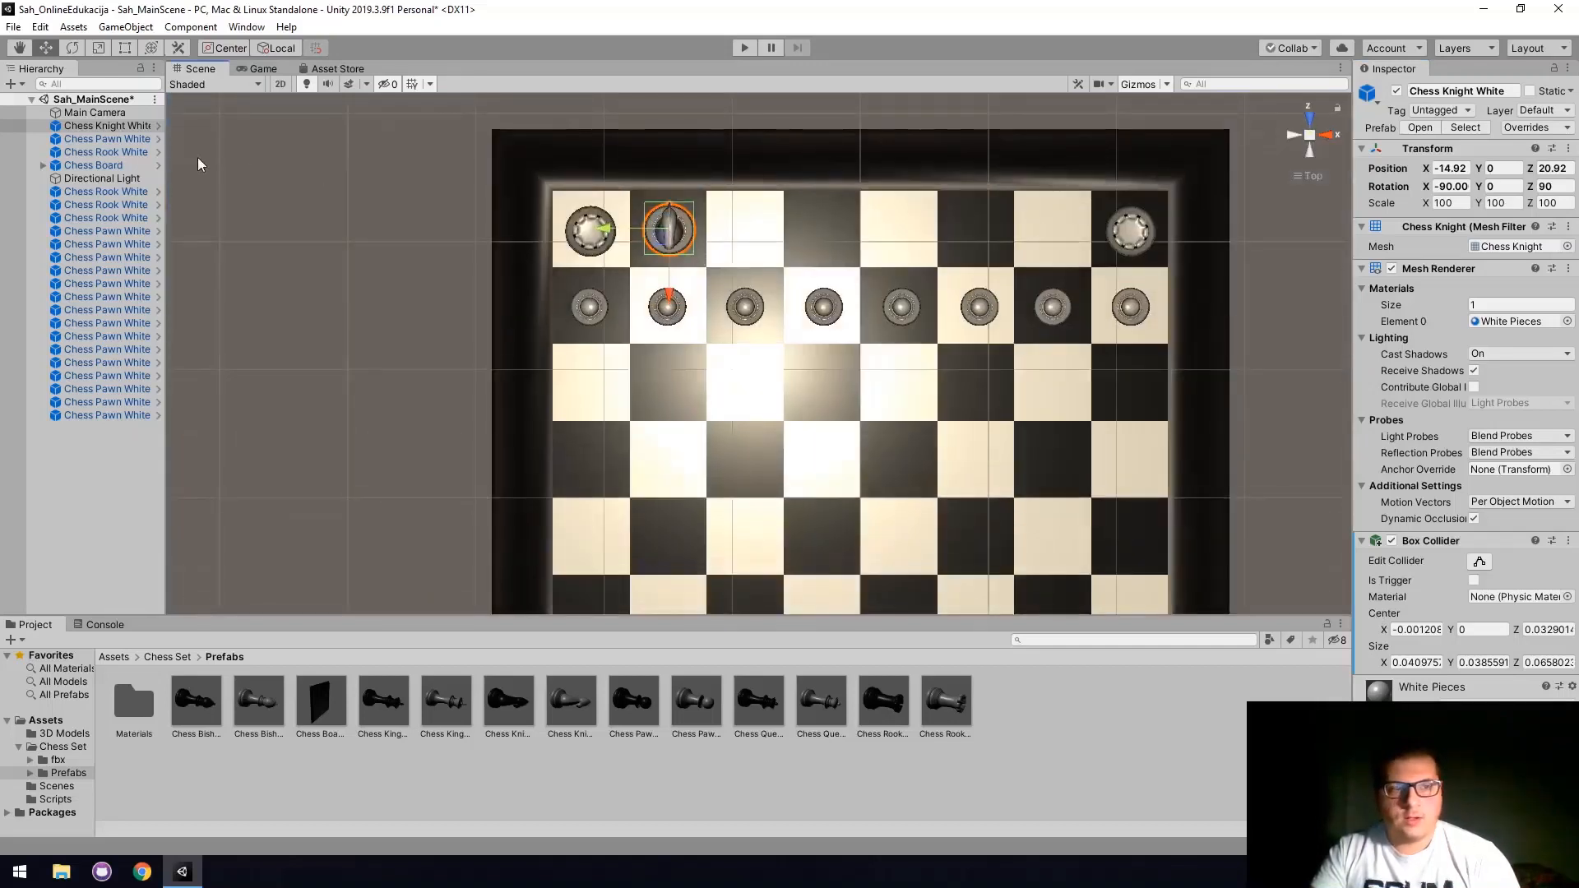
Duplicate the knight and move the copy along the back row beside the other rook, at about X 14.96.
left_click(121, 125)
key("ctrl+d")
left_click(652, 239)
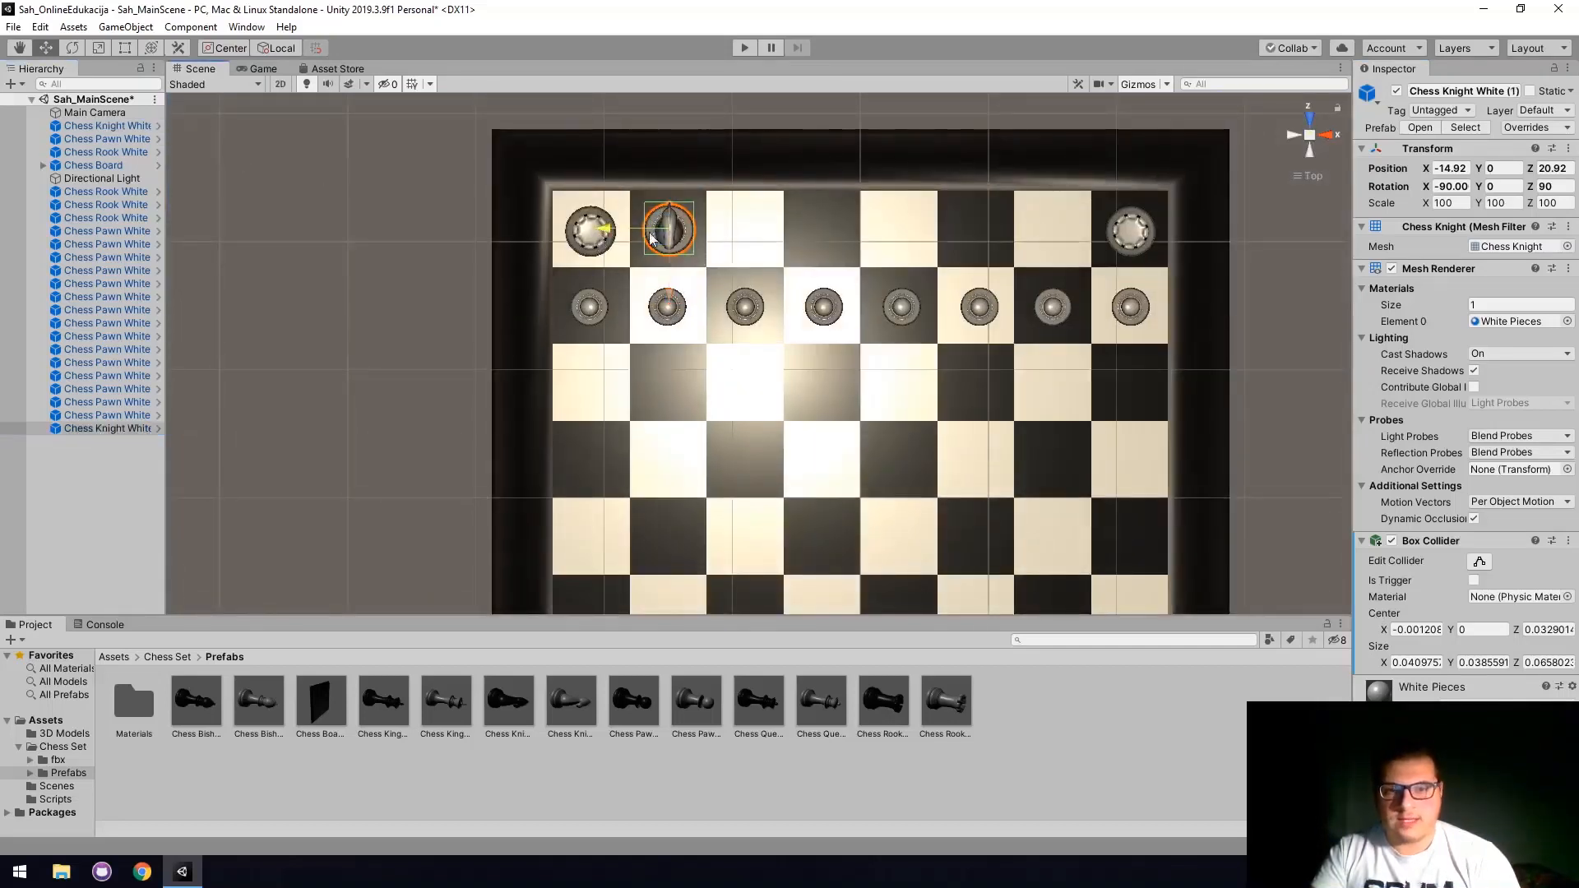
left_click_drag(652, 239, 981, 265)
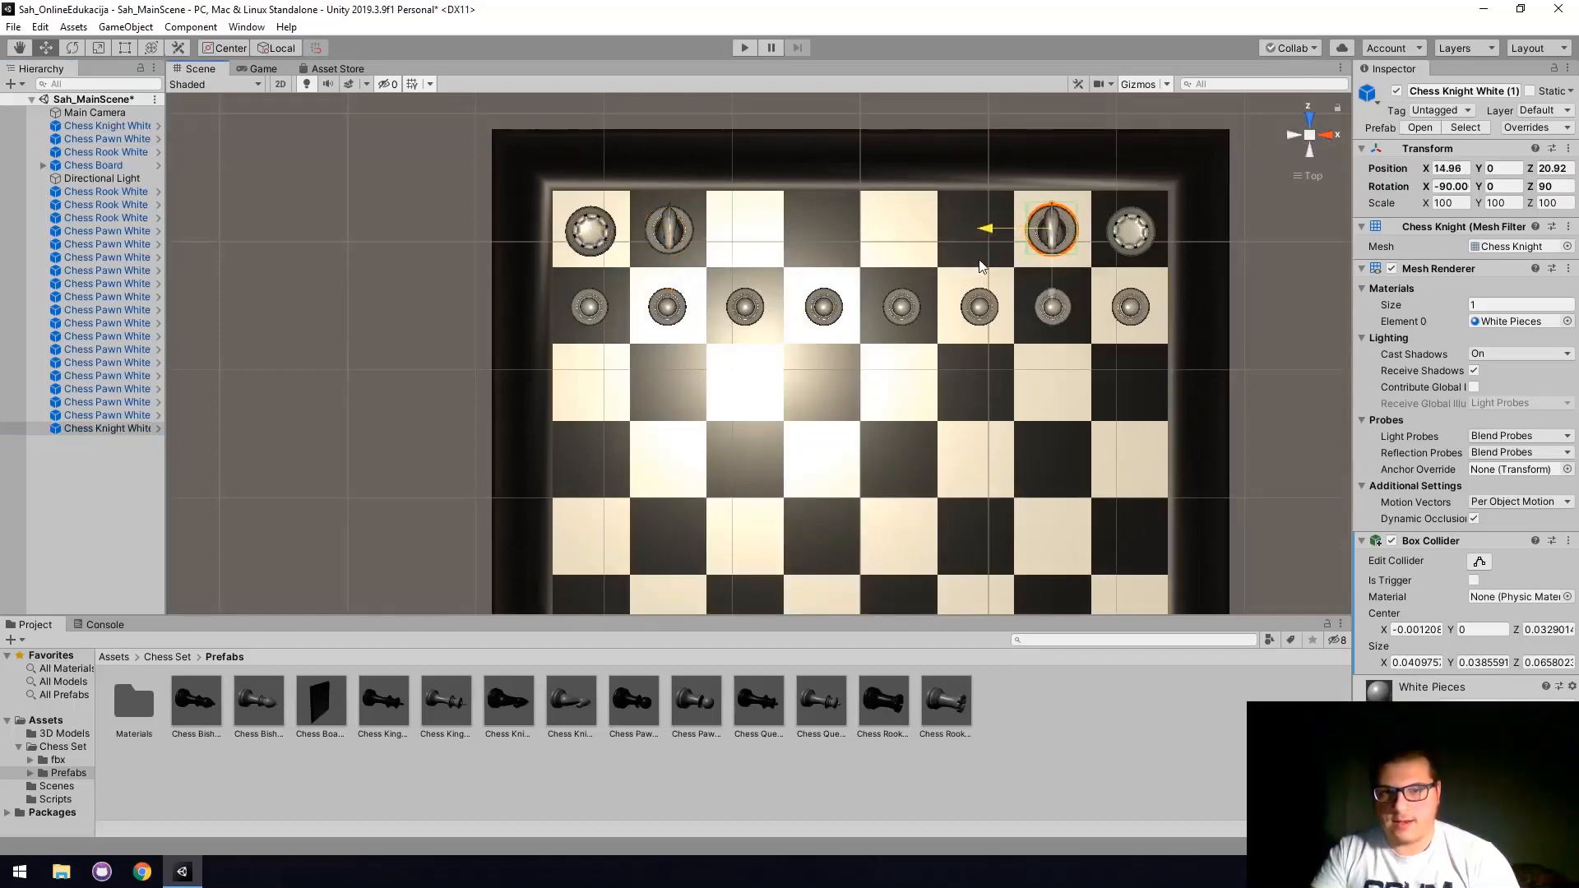
Duplicate both knights together and move the copies to the opposite back row, at about Z -21.2.
scroll(874, 344, "down", 5)
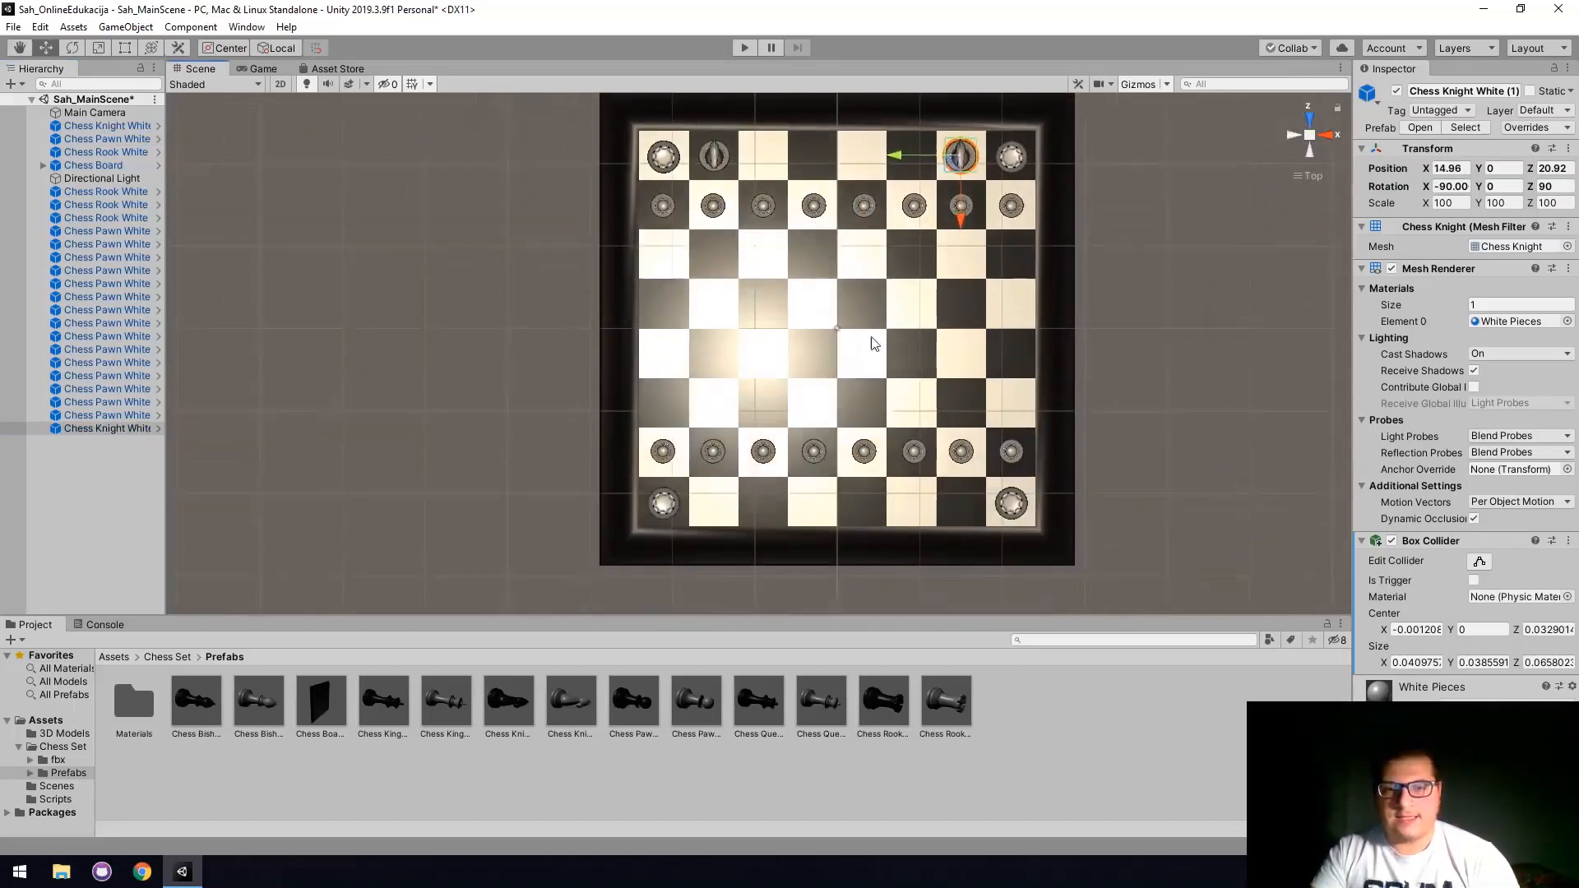
left_click(712, 168)
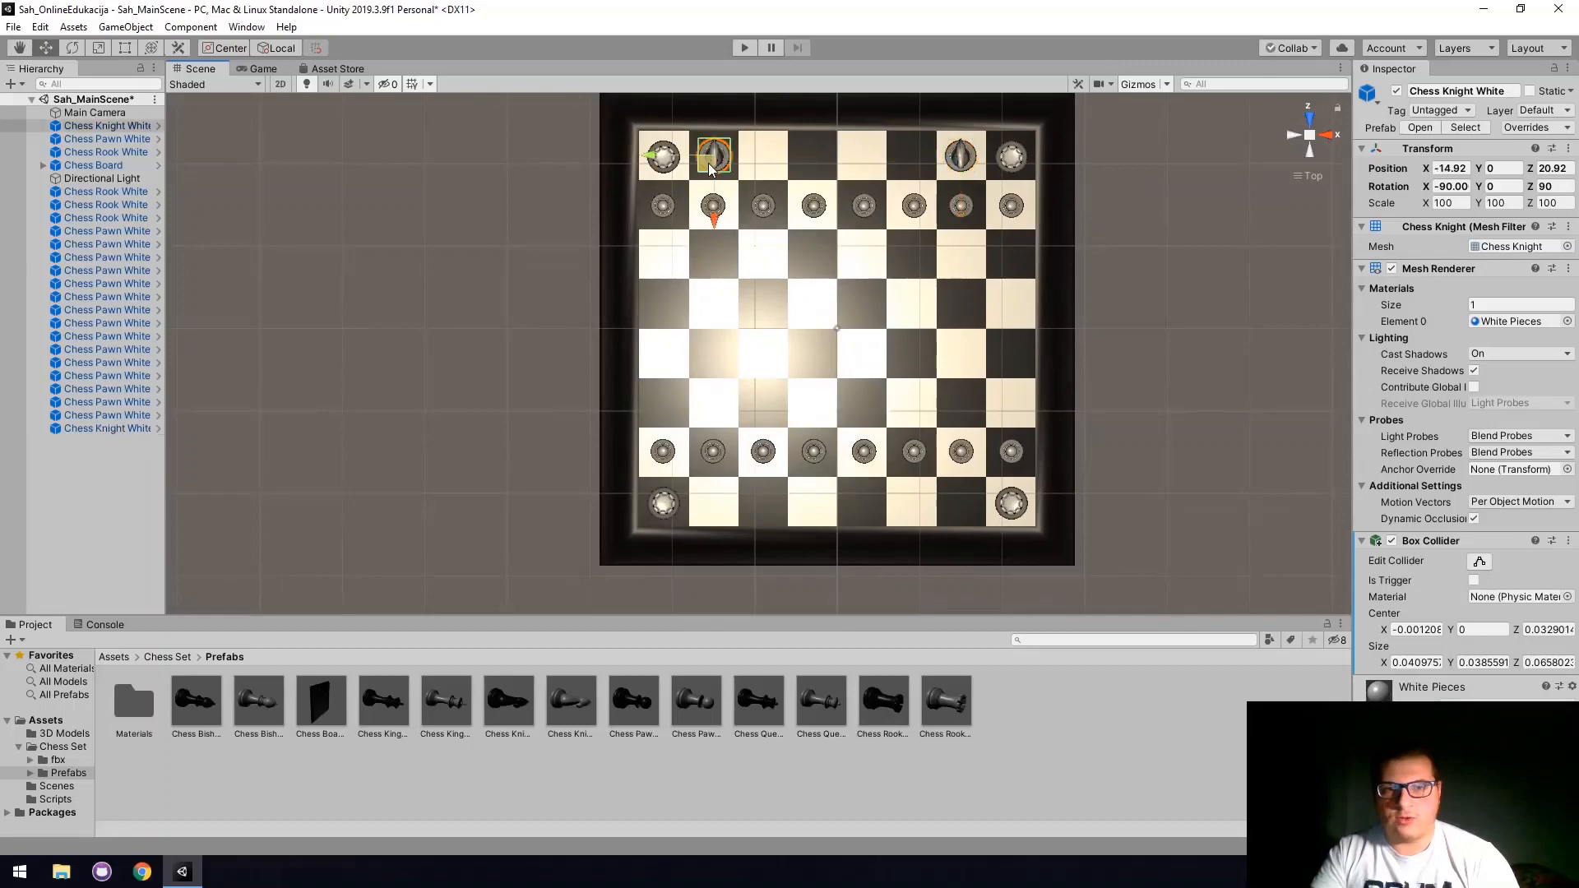
left_click(973, 157, "shift")
key("ctrl+d")
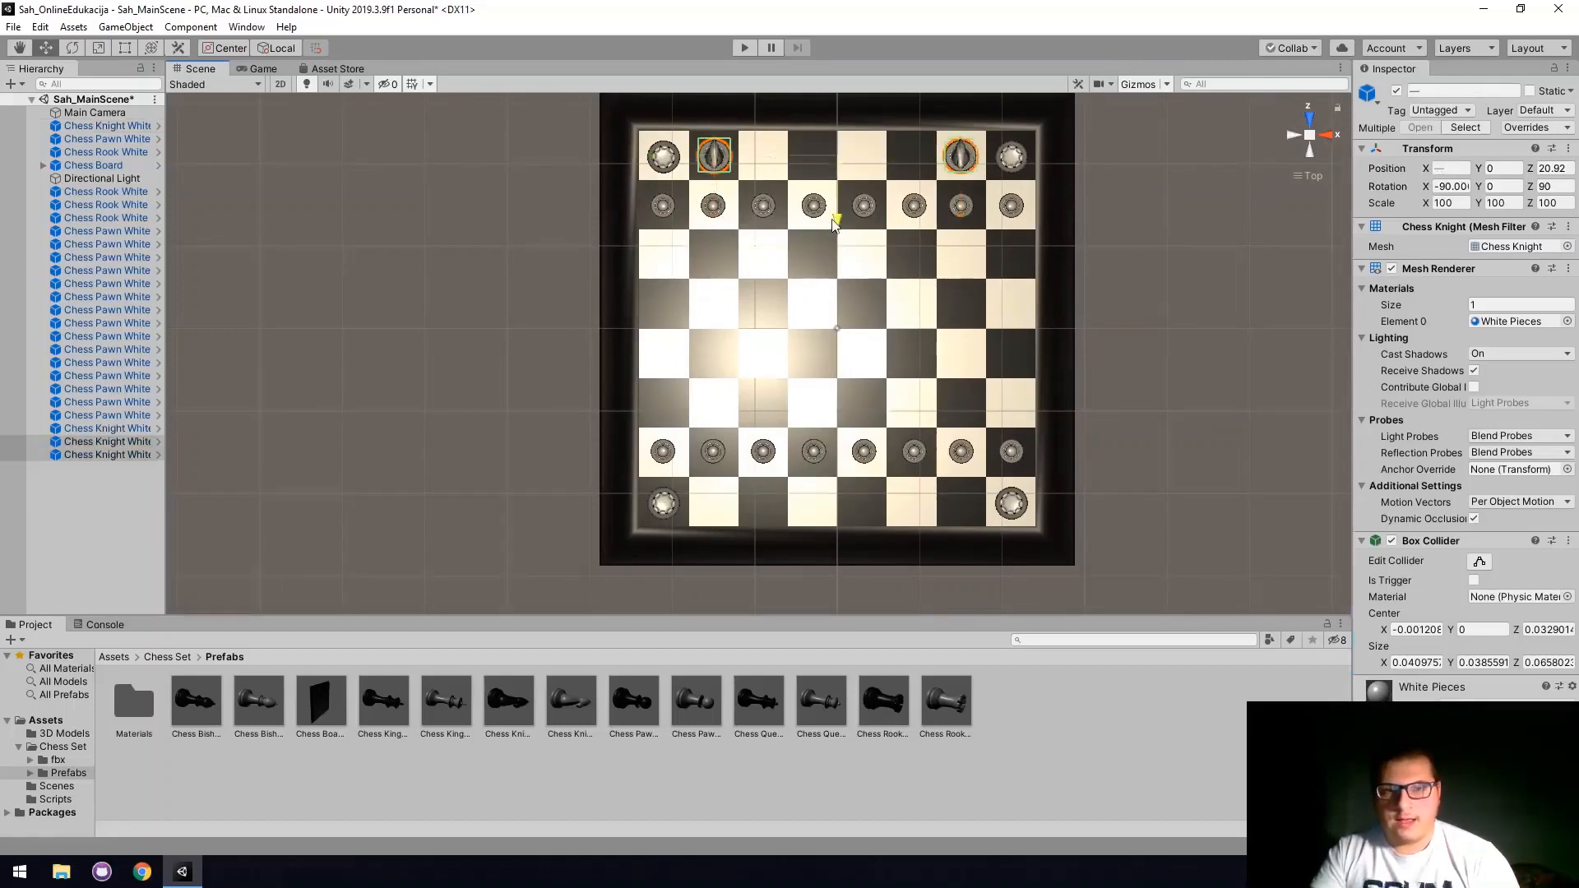
left_click_drag(839, 218, 856, 564)
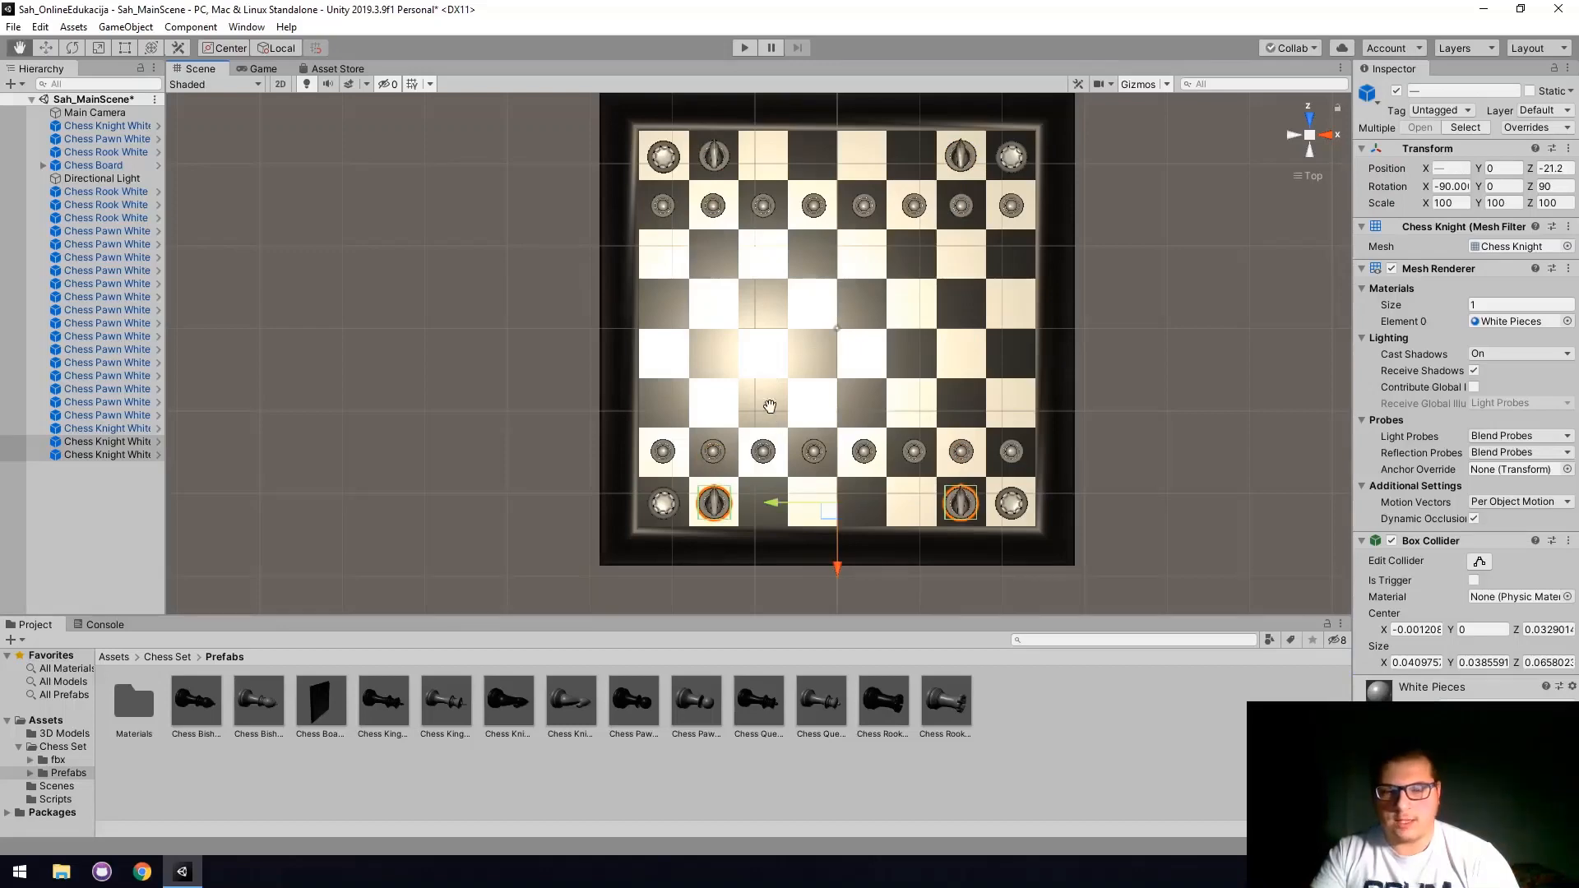
Set the Z rotation of the two selected white knights to 270.
scroll(769, 376, "up", 3)
scroll(769, 376, "up", 5)
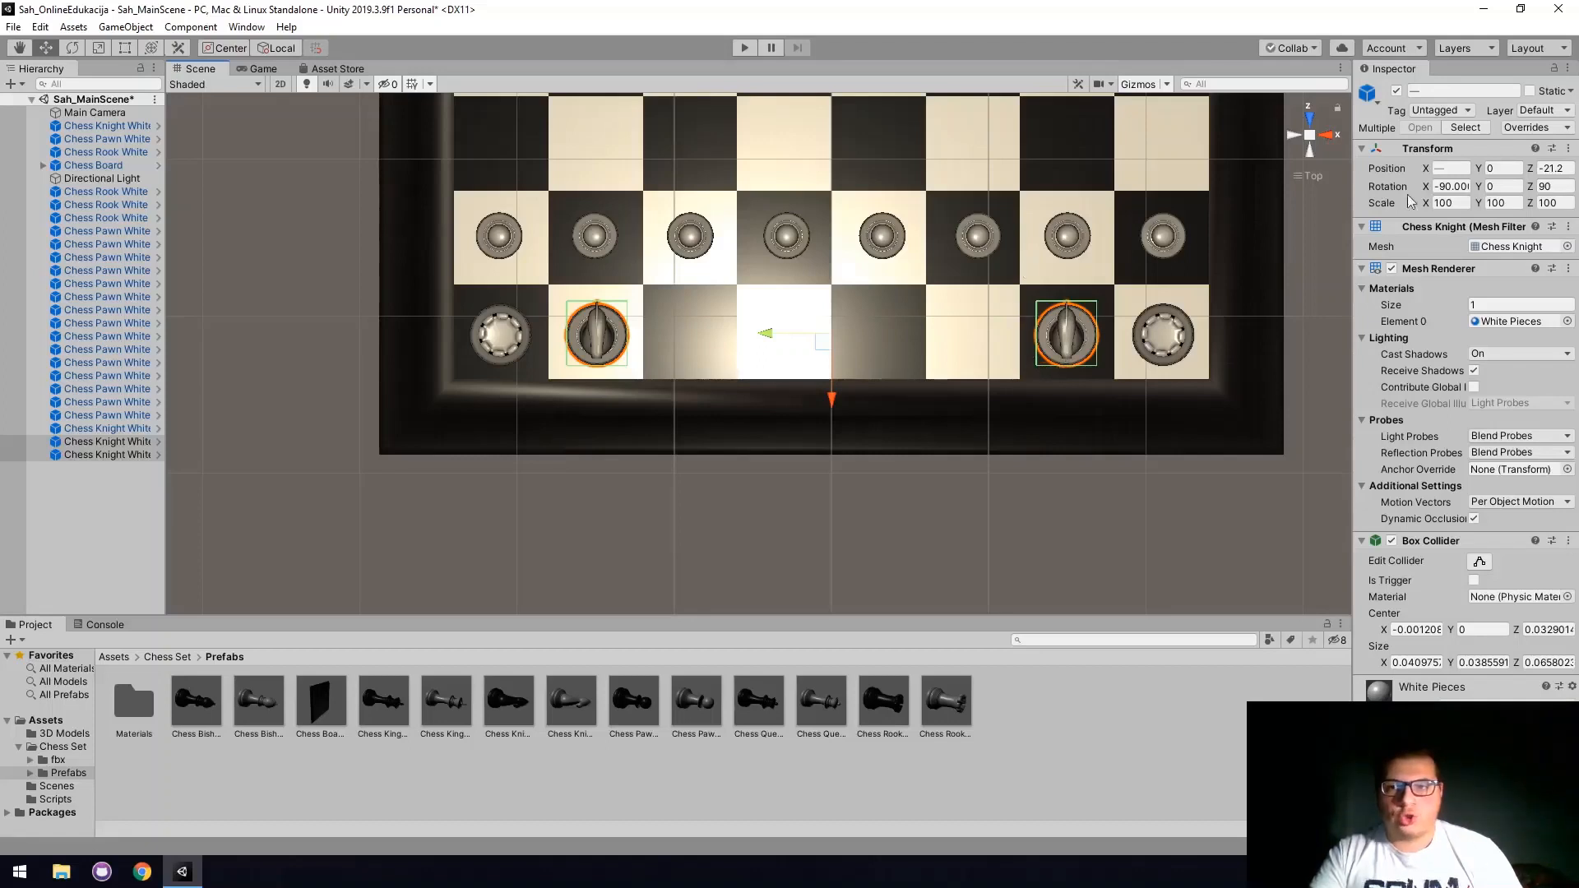
left_click(1556, 187)
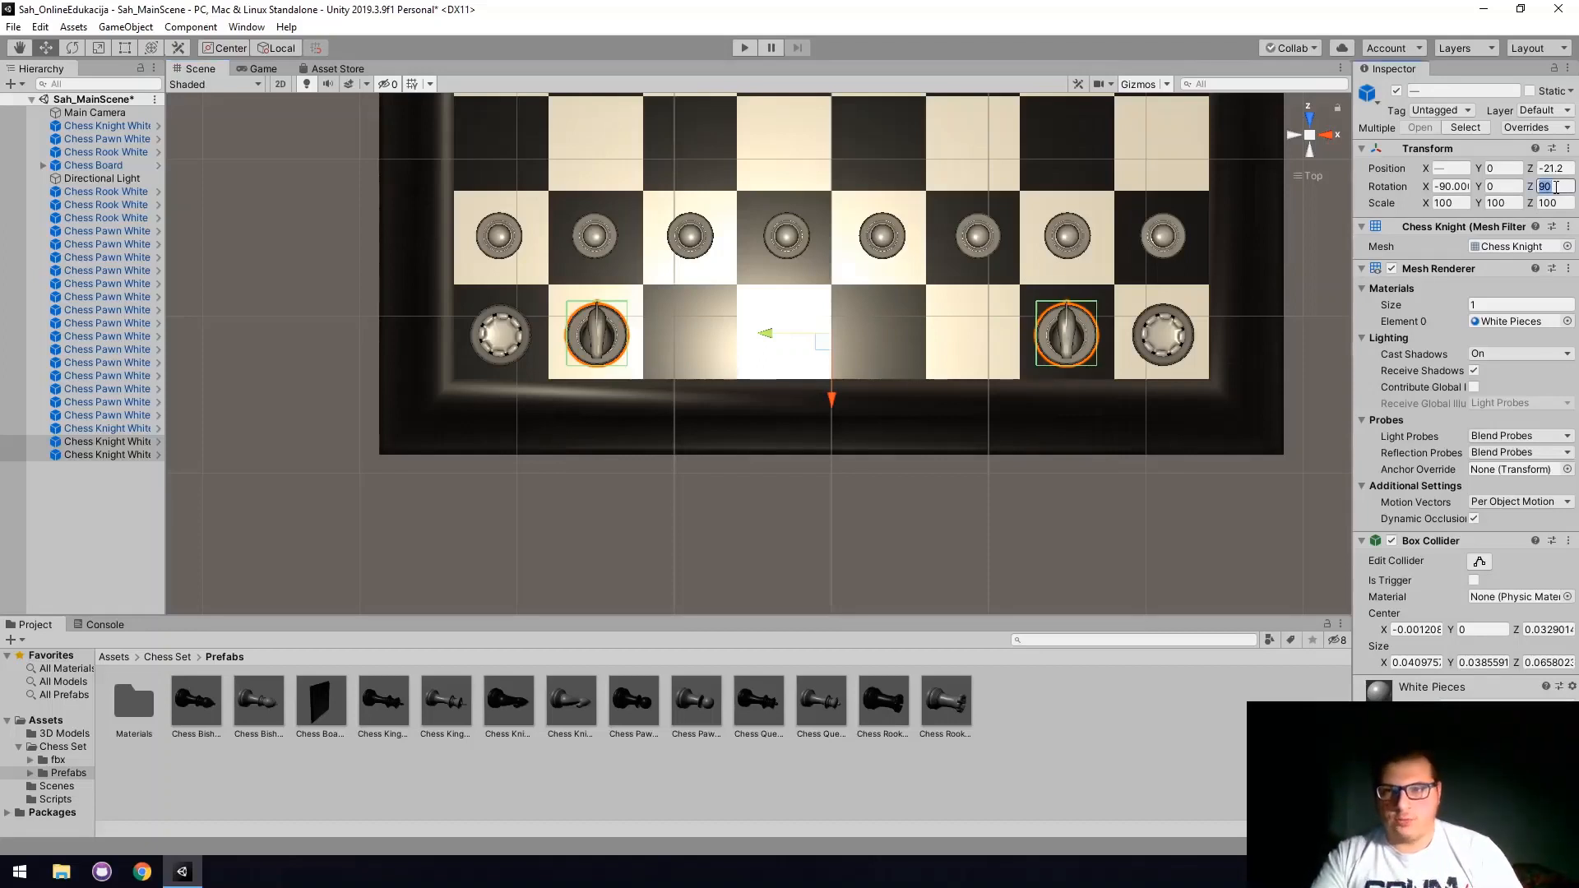
type("270")
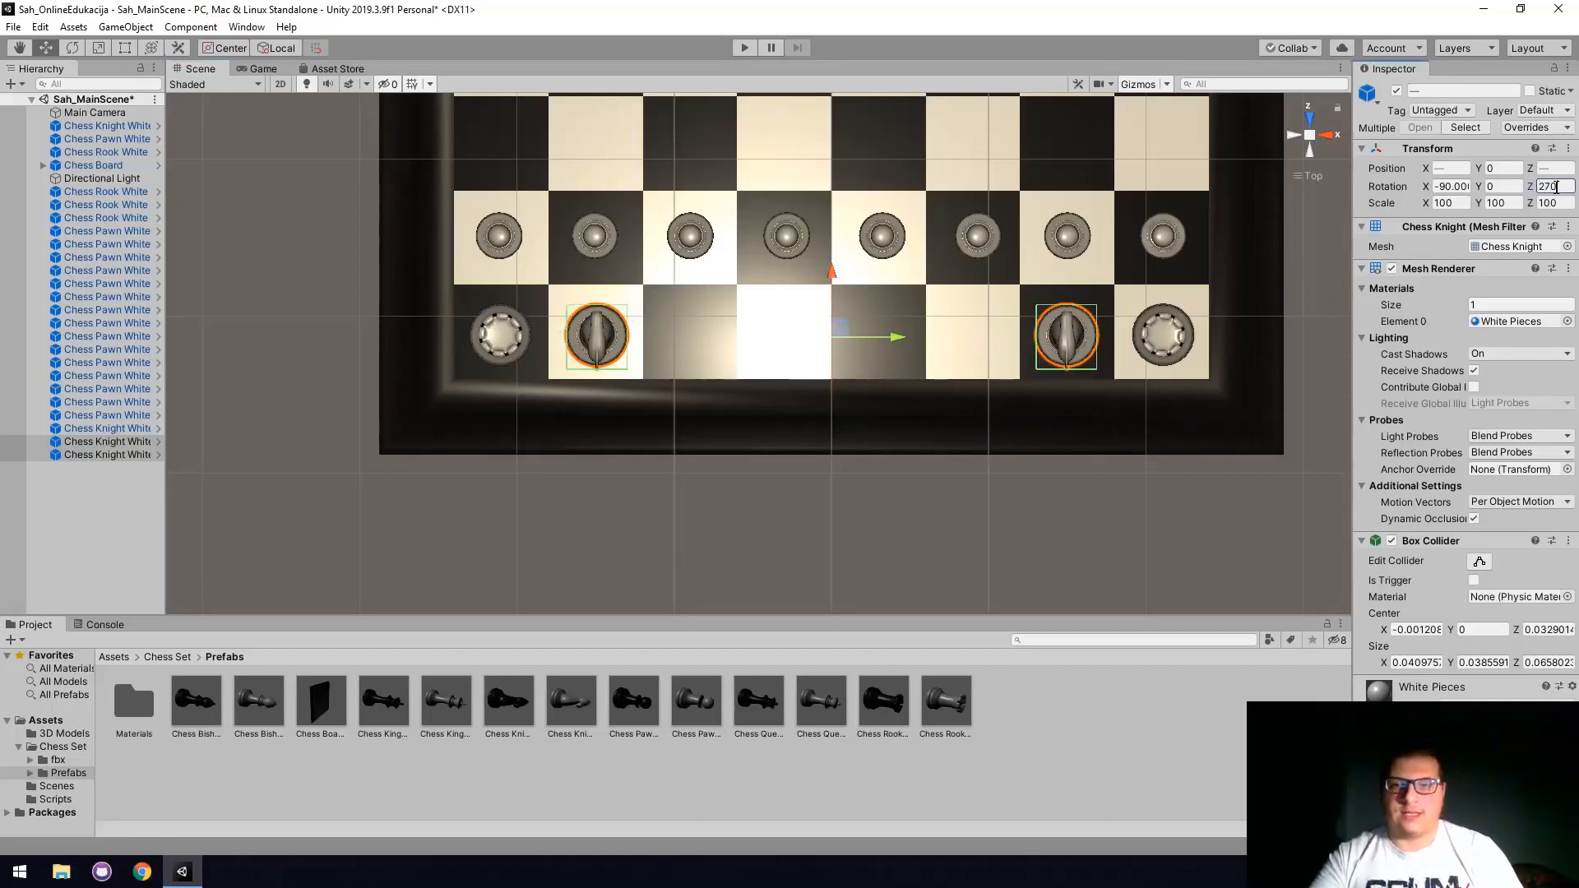
Try a Z rotation of -90 on both knights and return it to 270.
key("BackSpace")
key("BackSpace")
key("BackSpace")
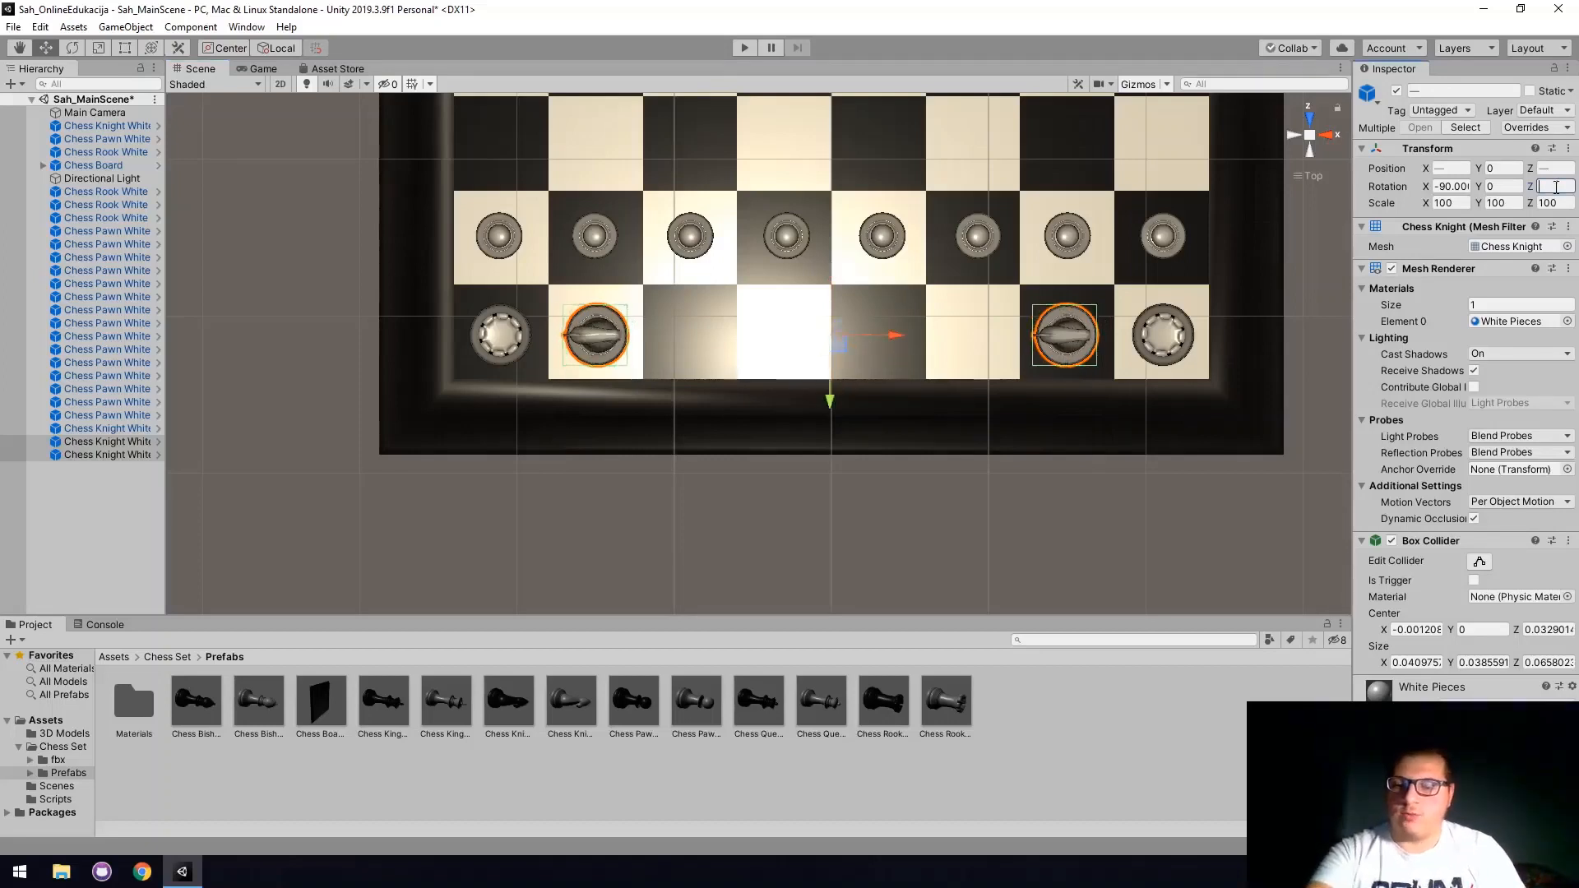
type("-90")
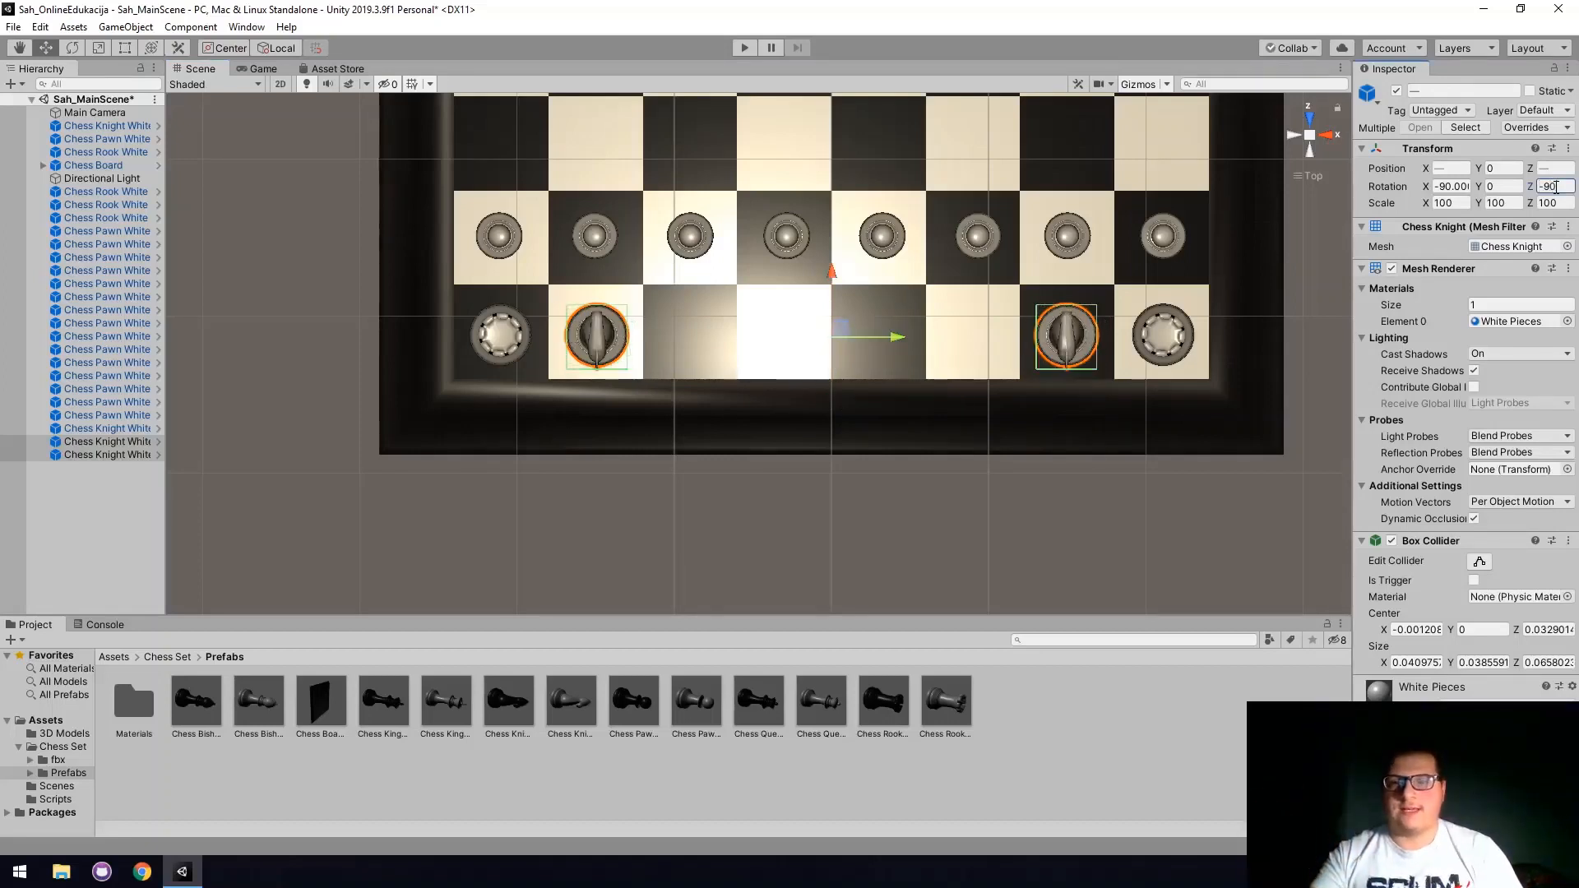
key("BackSpace")
key("BackSpace")
key("BackSpace")
type("270")
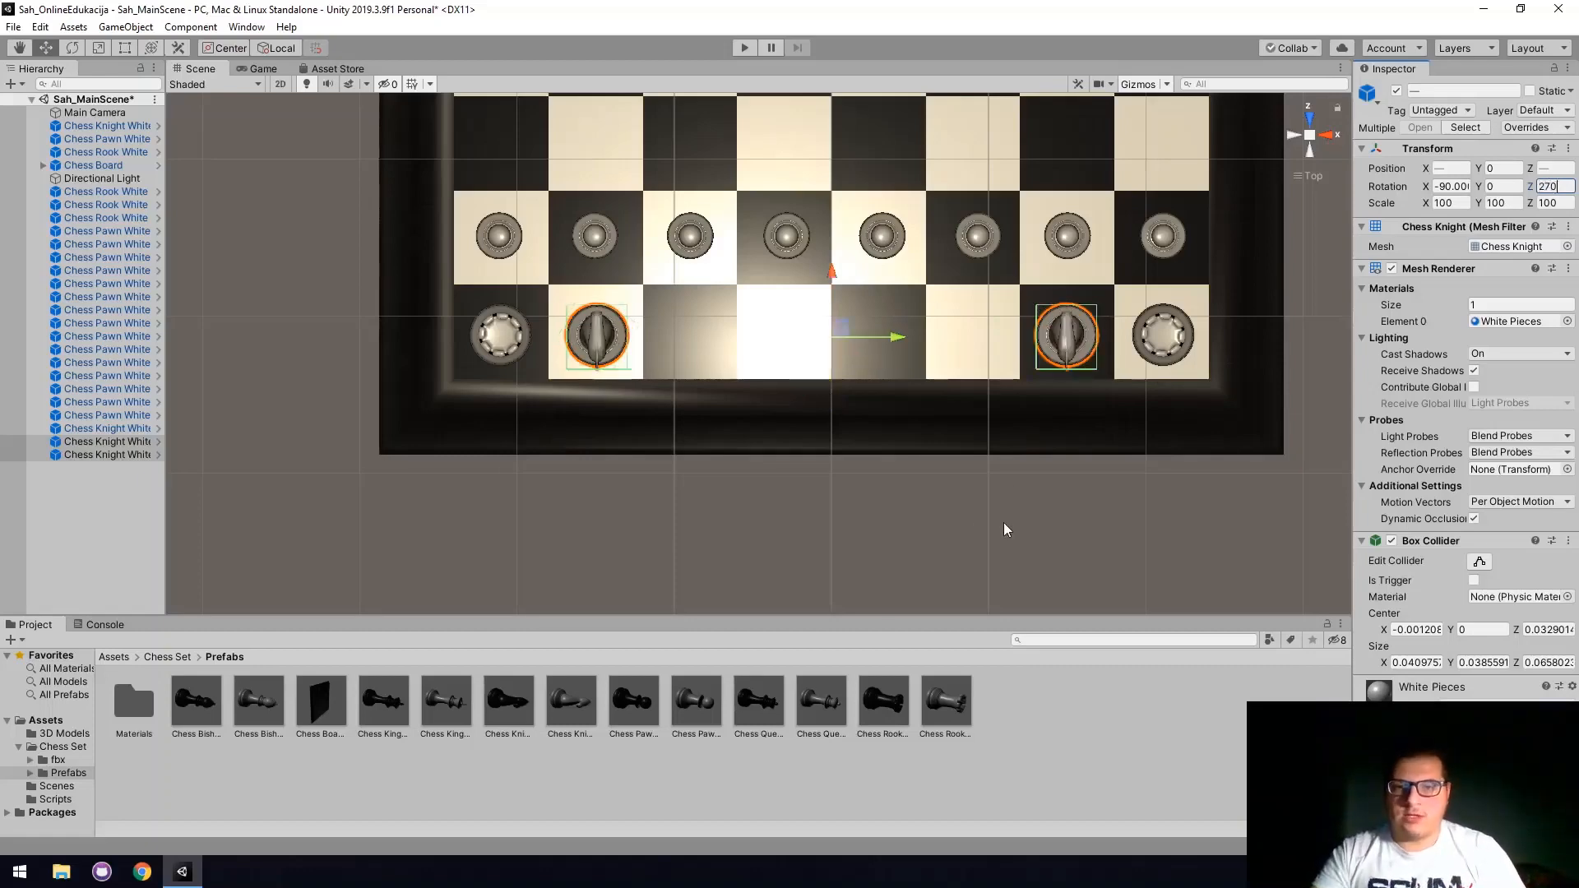
Compare the knights' facing from a lower angle using a Z rotation of 90, and restore the value to 270.
left_click_drag(1004, 523, 986, 253, "alt")
left_click(1557, 187)
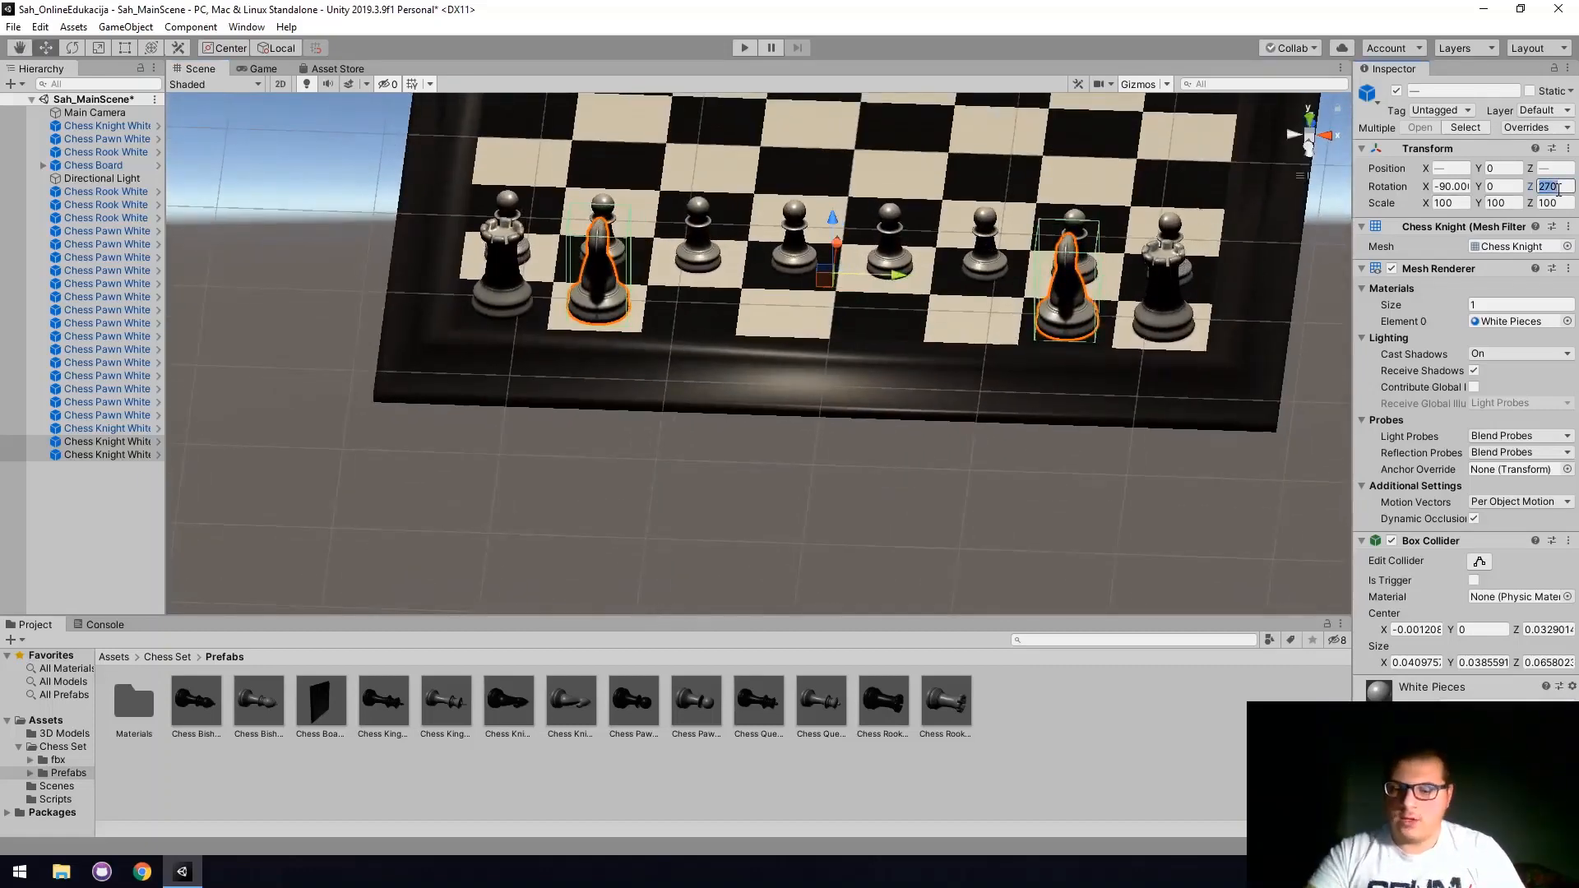
type("90")
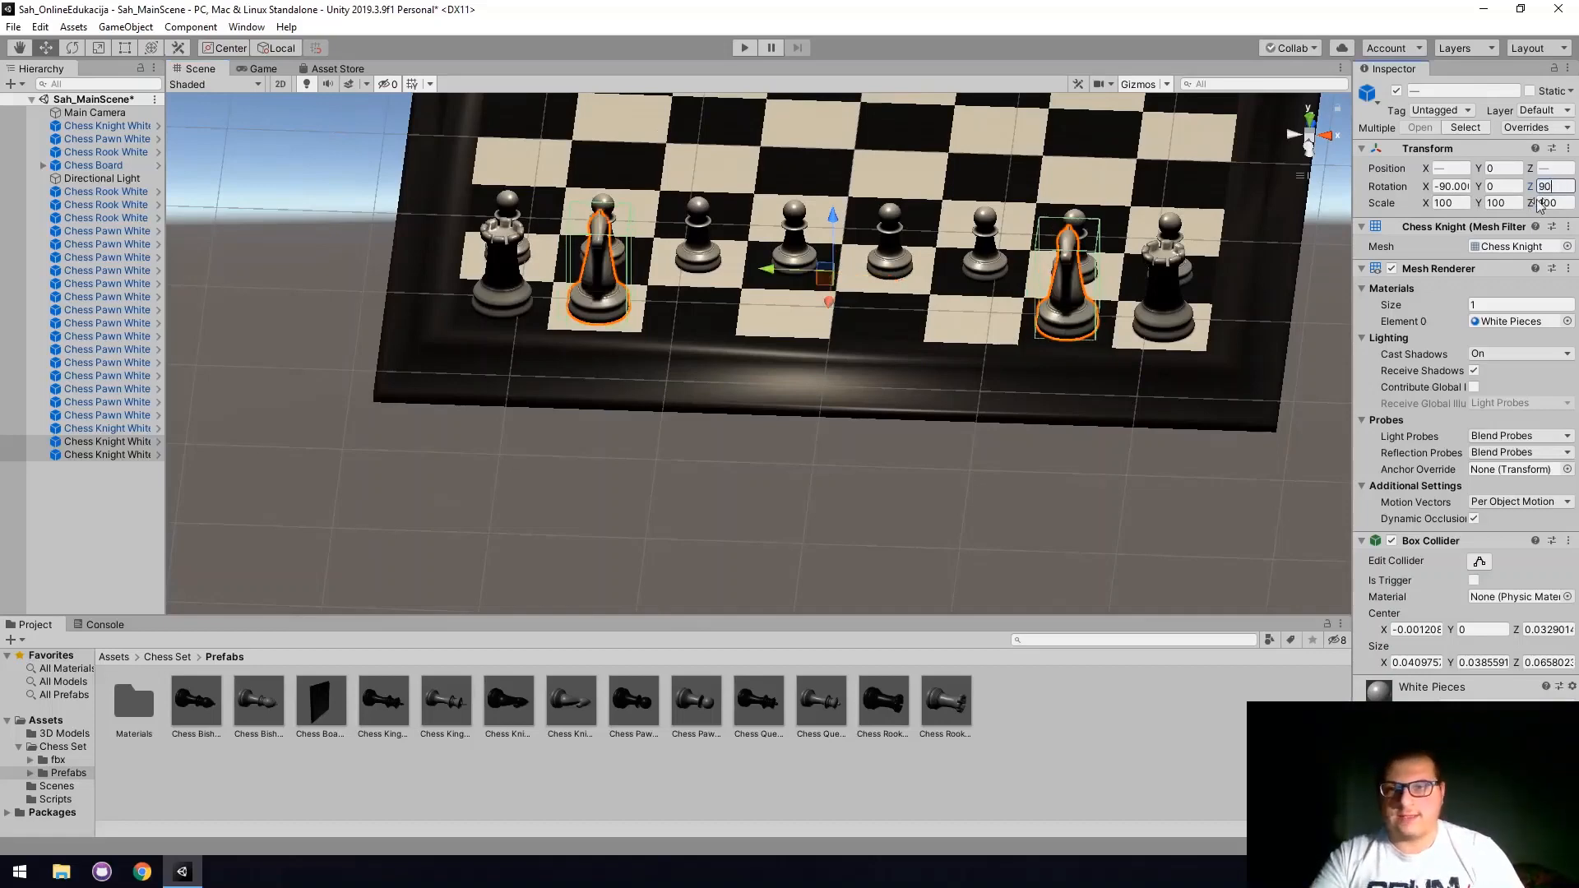
left_click_drag(1531, 186, 191, 483)
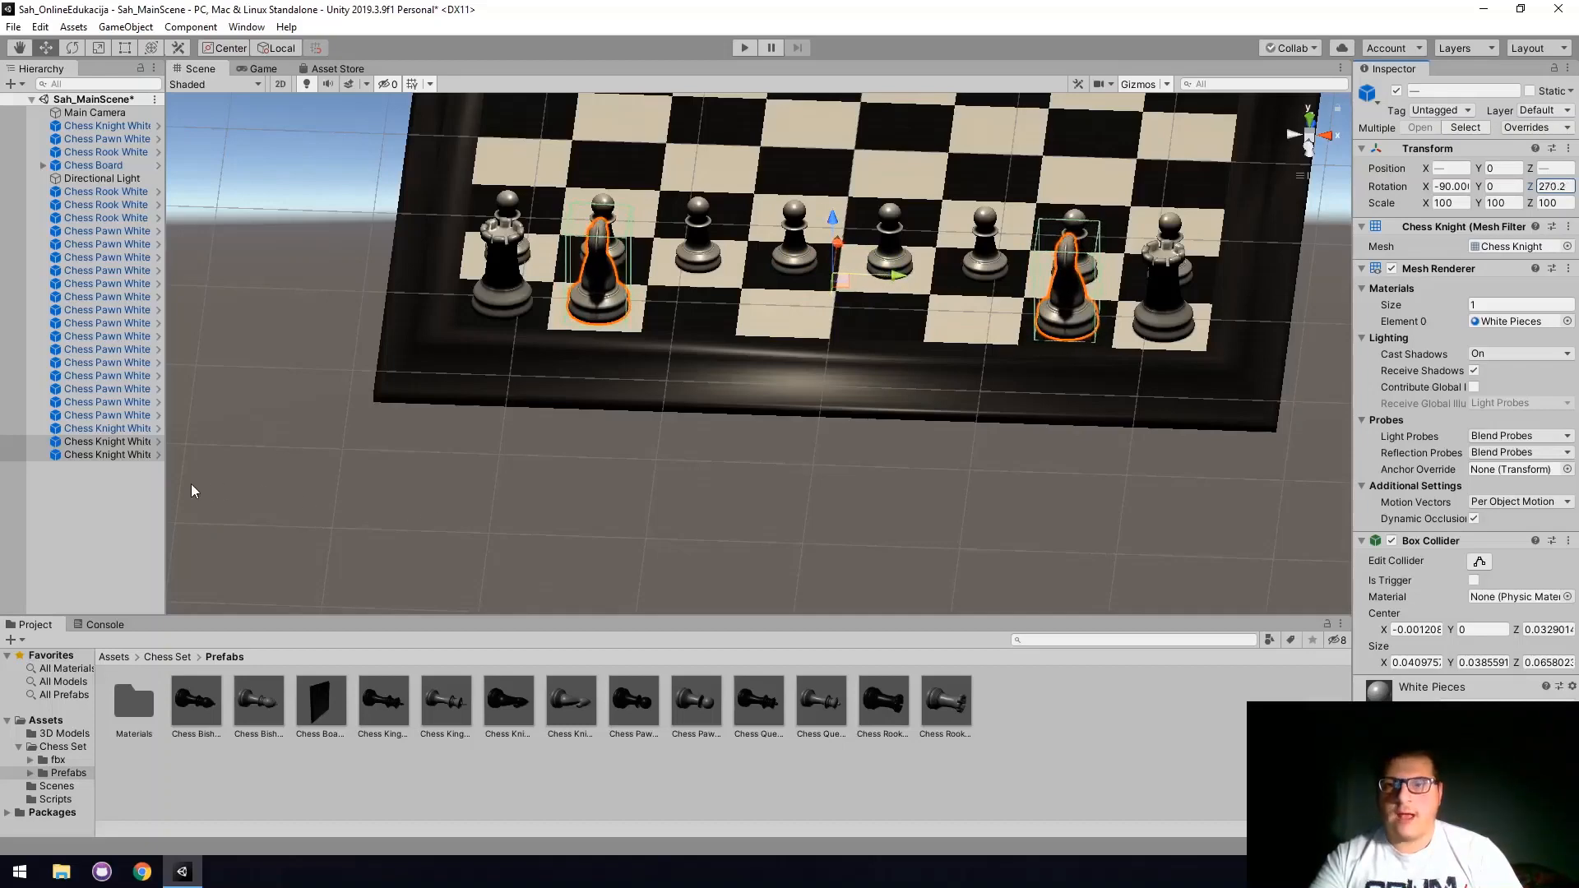
left_click(1547, 187)
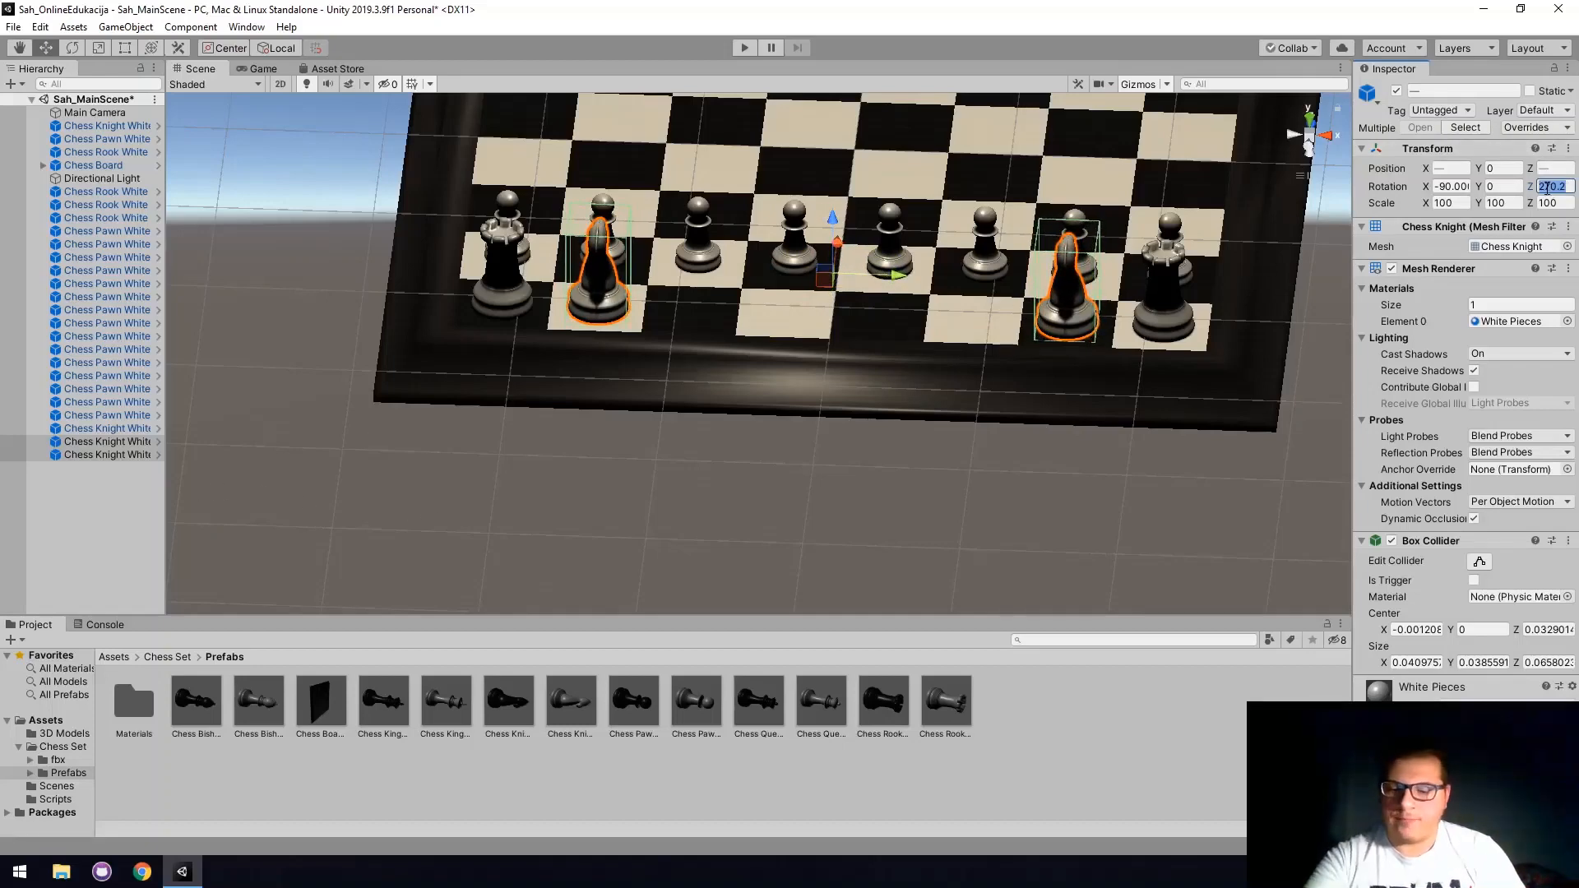
type("270")
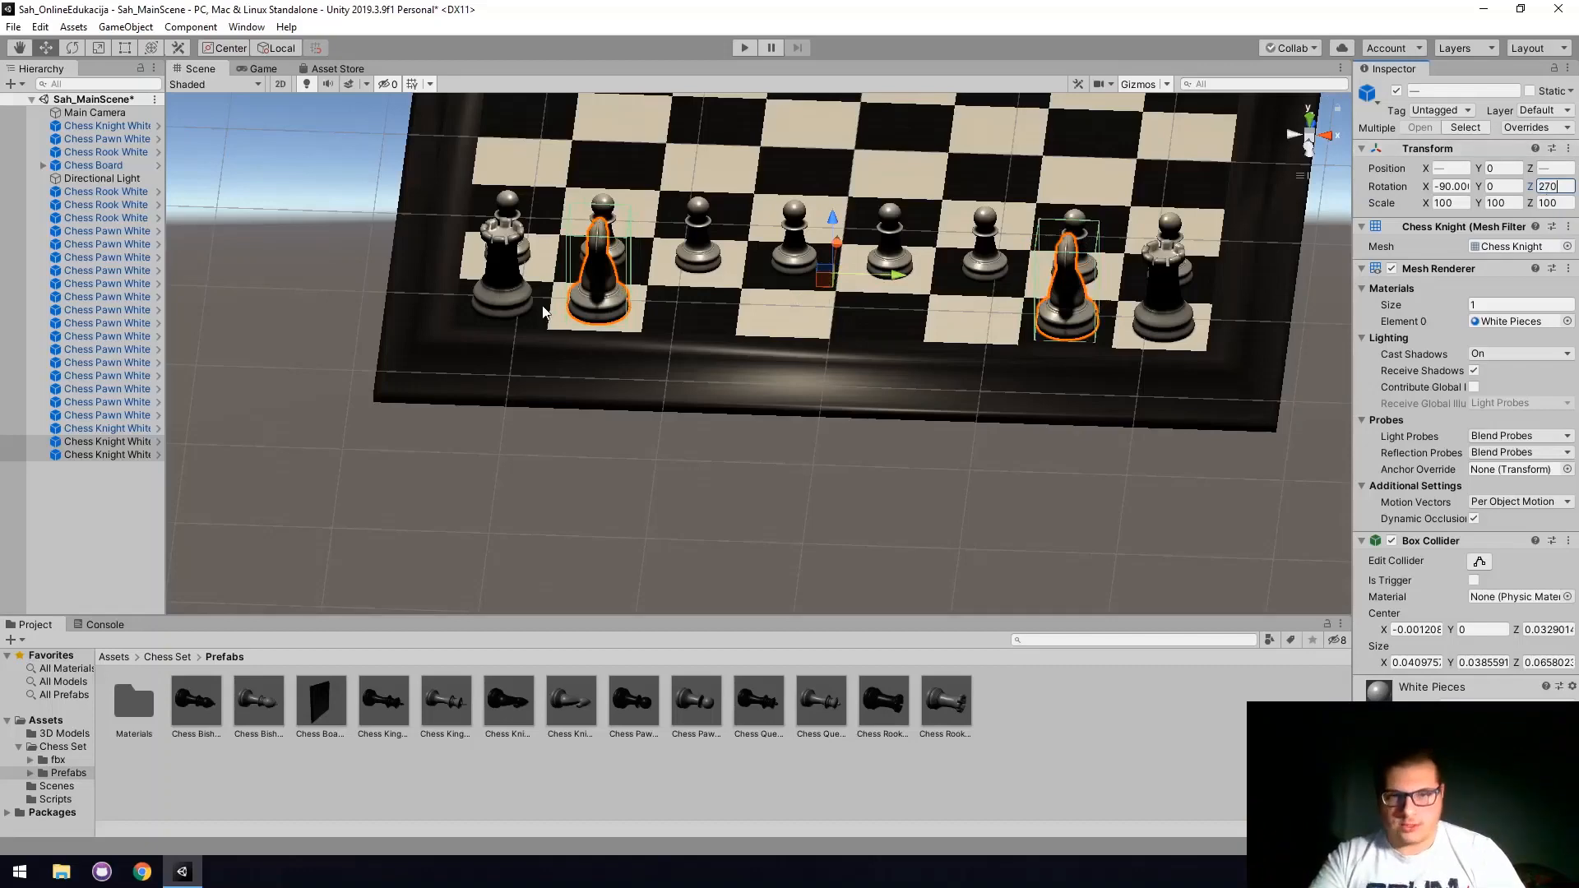
Check which way the knights face in the Game view and from several angles in the Scene view.
left_click_drag(549, 312, 591, 418, "alt")
right_click_drag(591, 418, 589, 417)
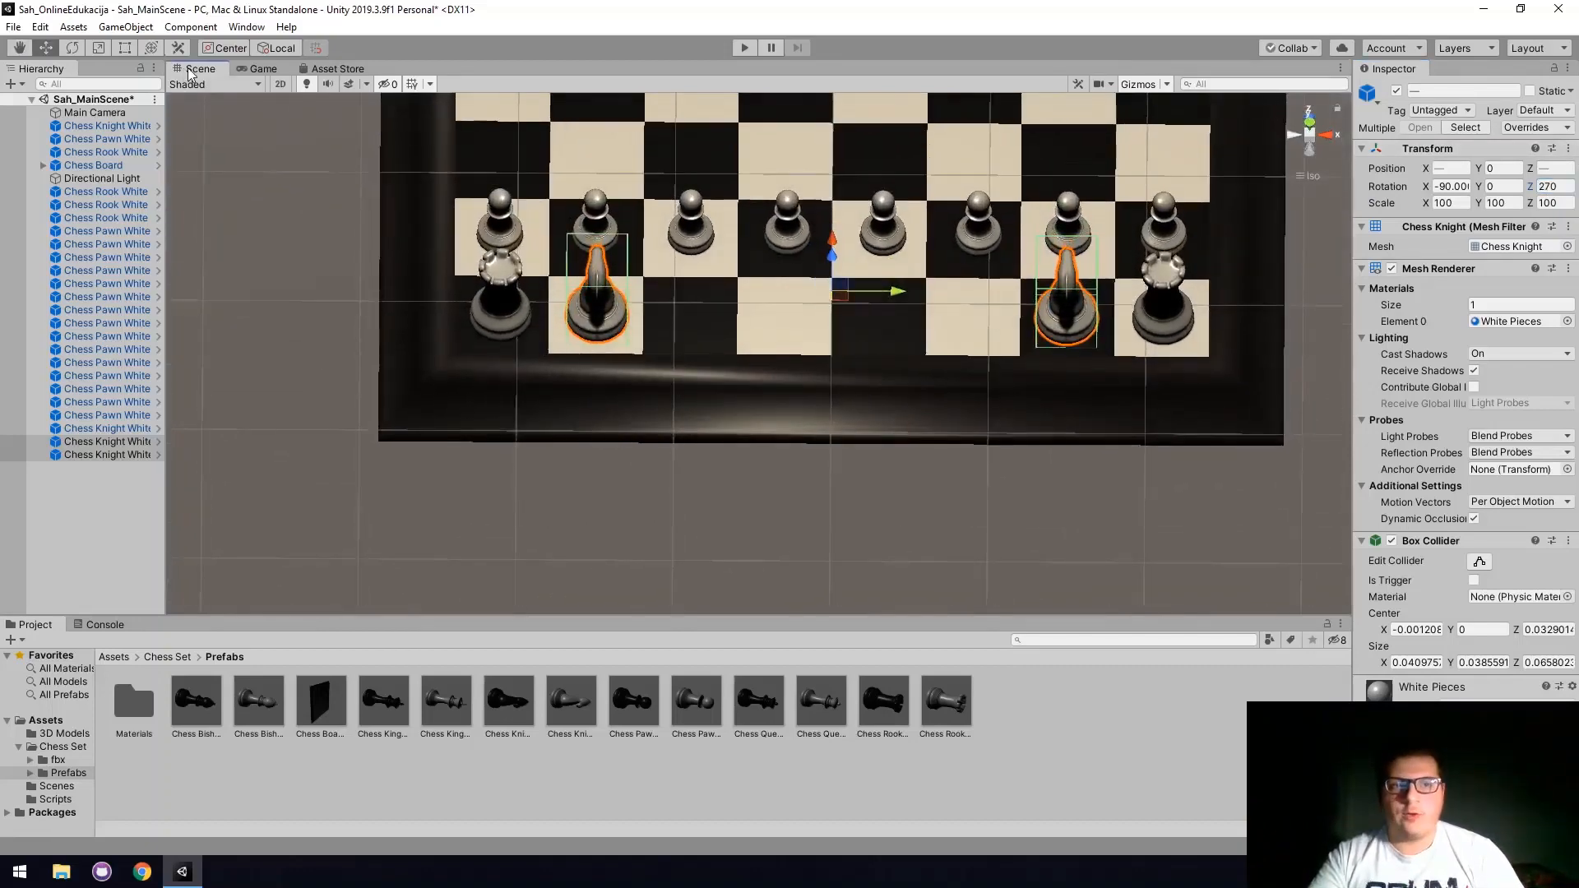
left_click(261, 69)
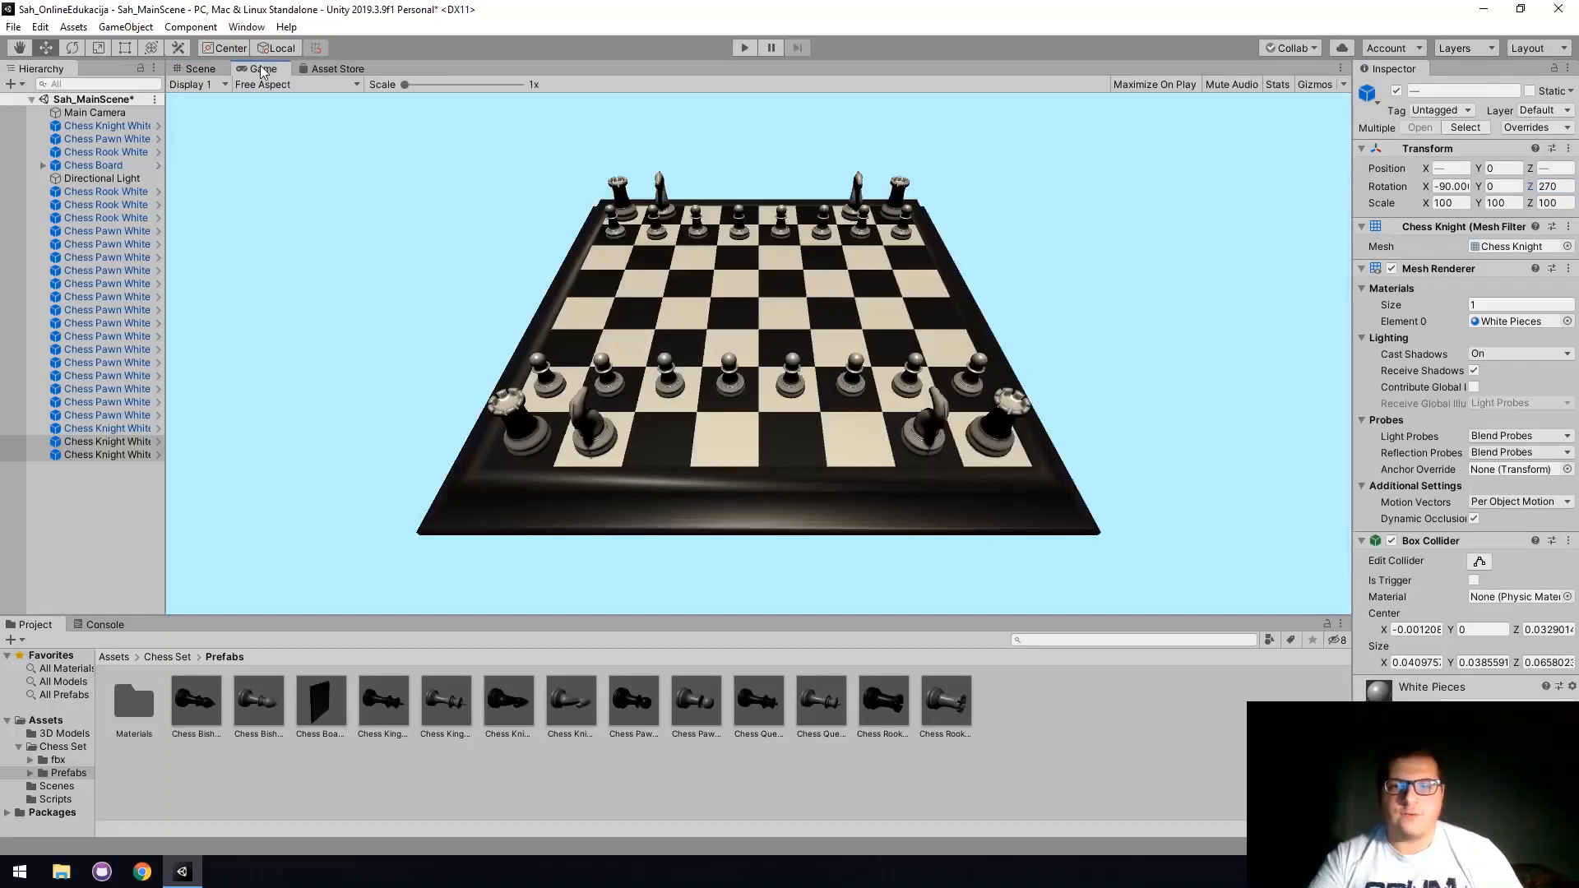
left_click(200, 69)
left_click_drag(528, 522, 544, 476, "alt")
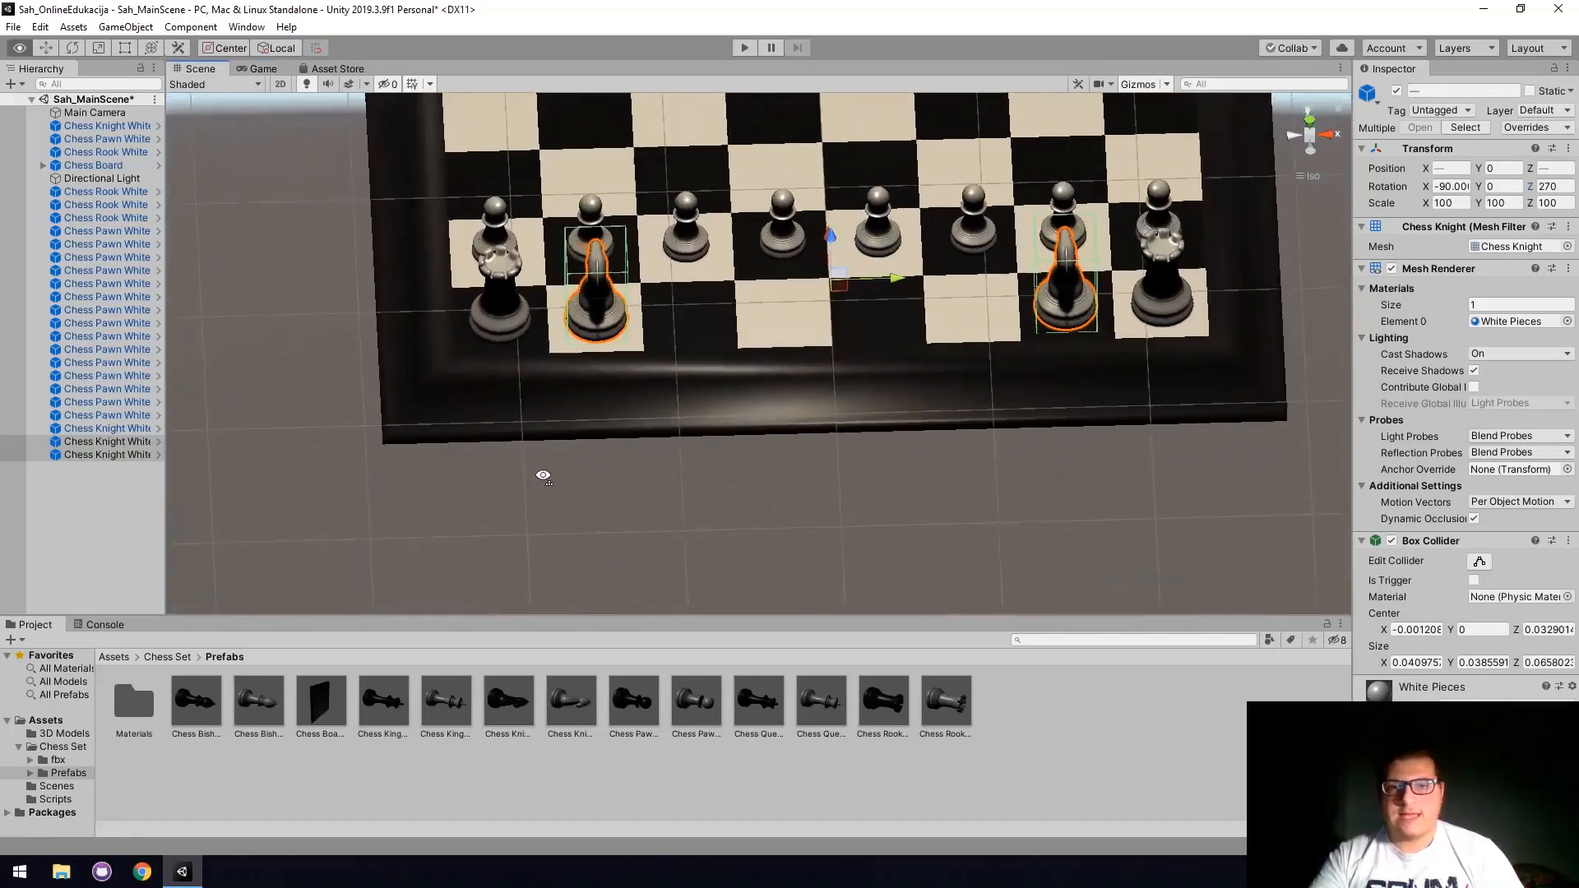
middle_click_drag(569, 330, 545, 457)
scroll(535, 353, "down", 8)
middle_click_drag(581, 305, 564, 371)
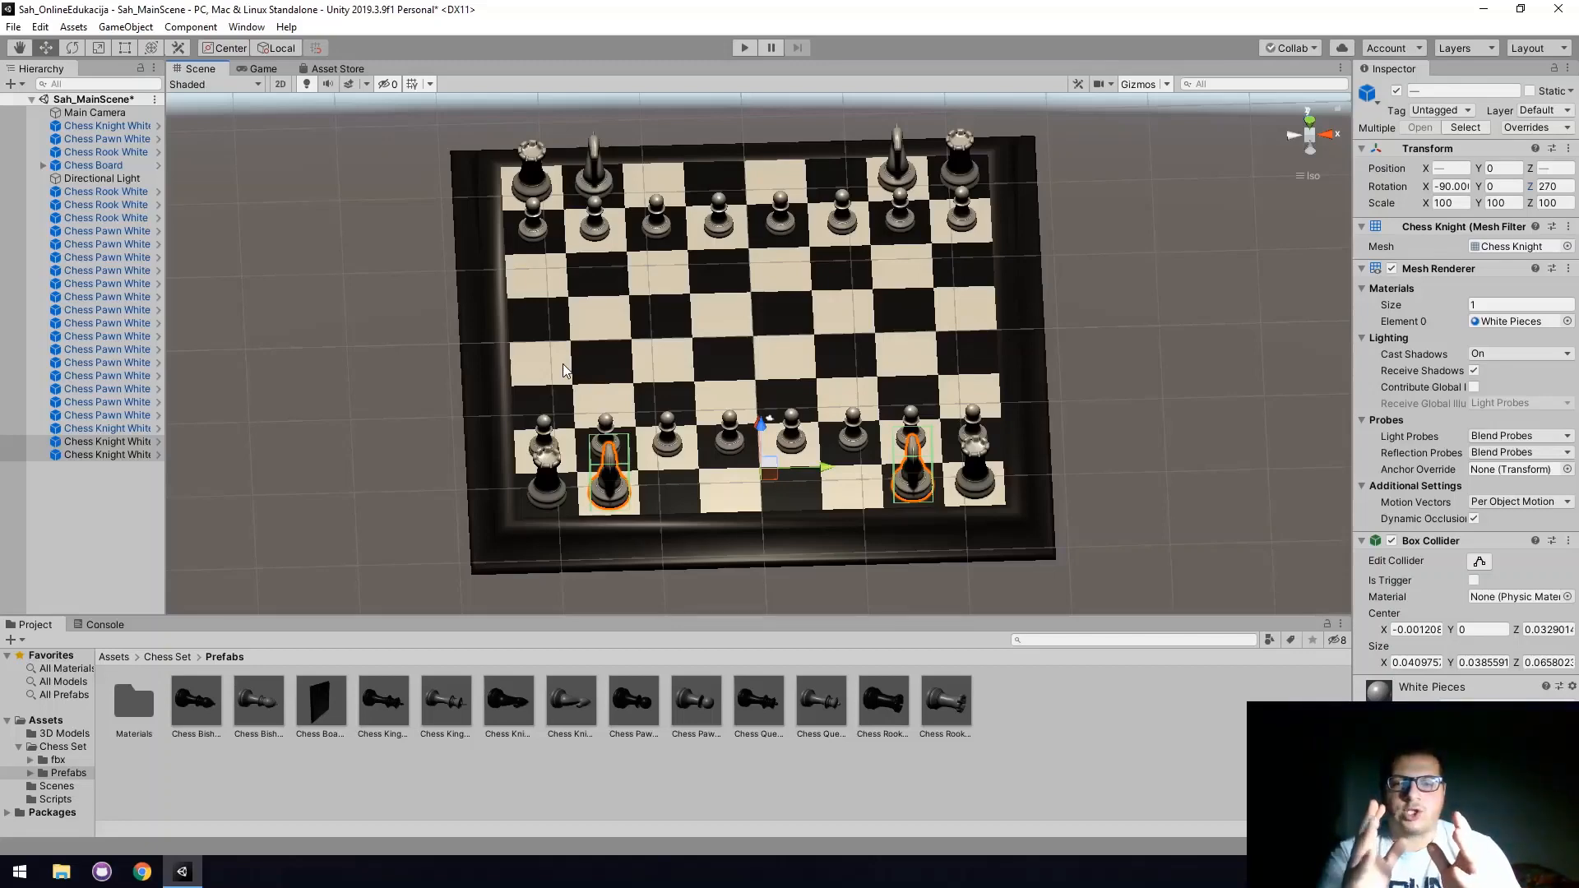
left_click_drag(423, 367, 509, 387, "alt")
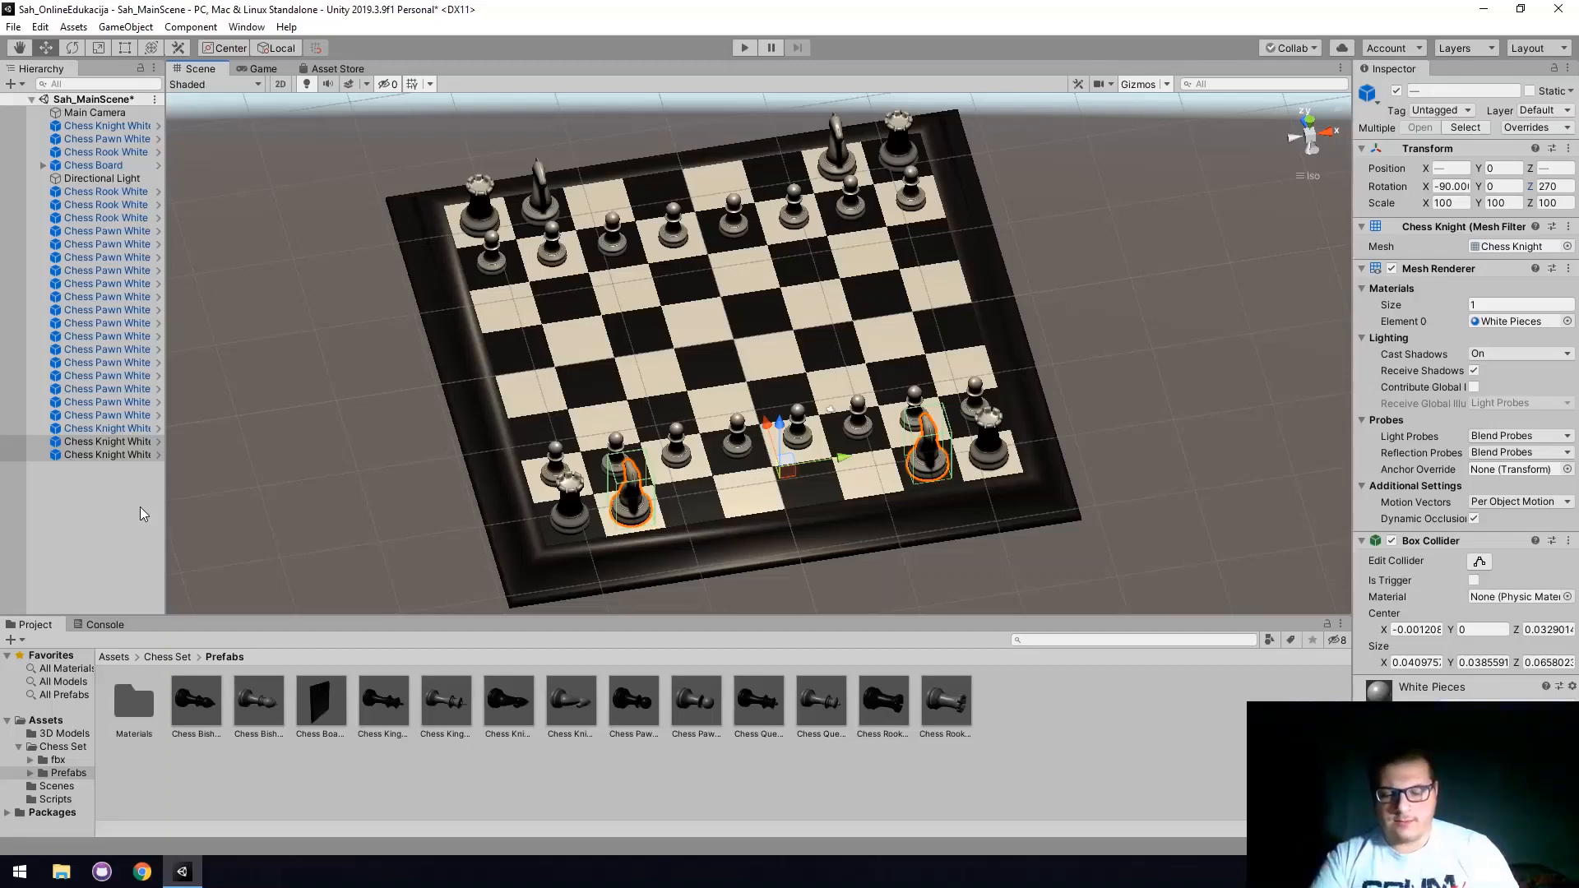
right_click(56, 513)
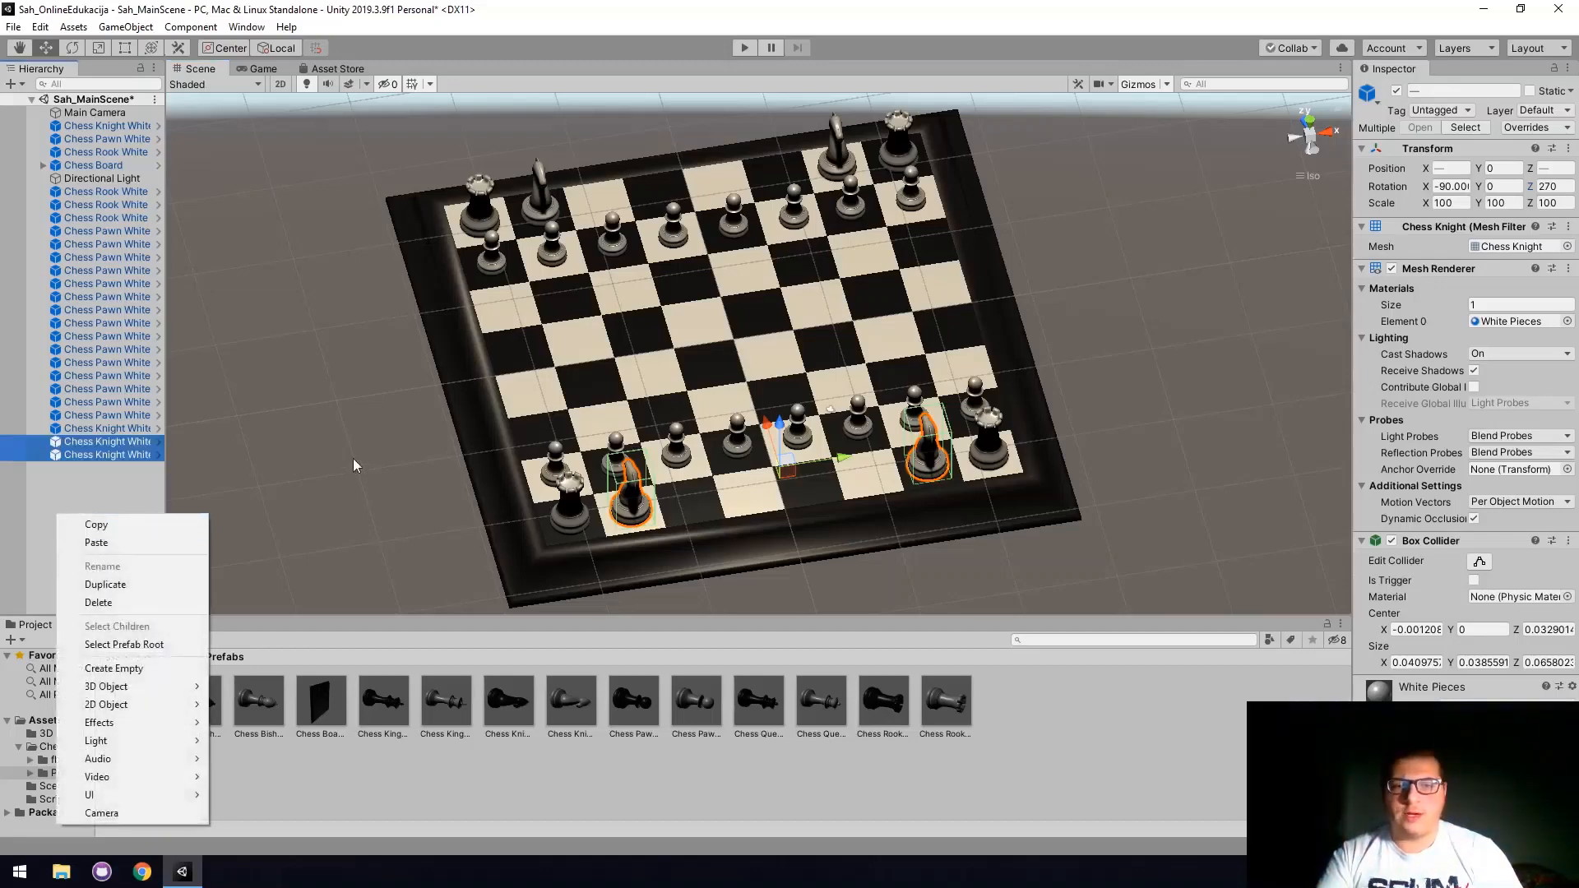
left_click(155, 497)
right_click_drag(690, 468, 652, 459)
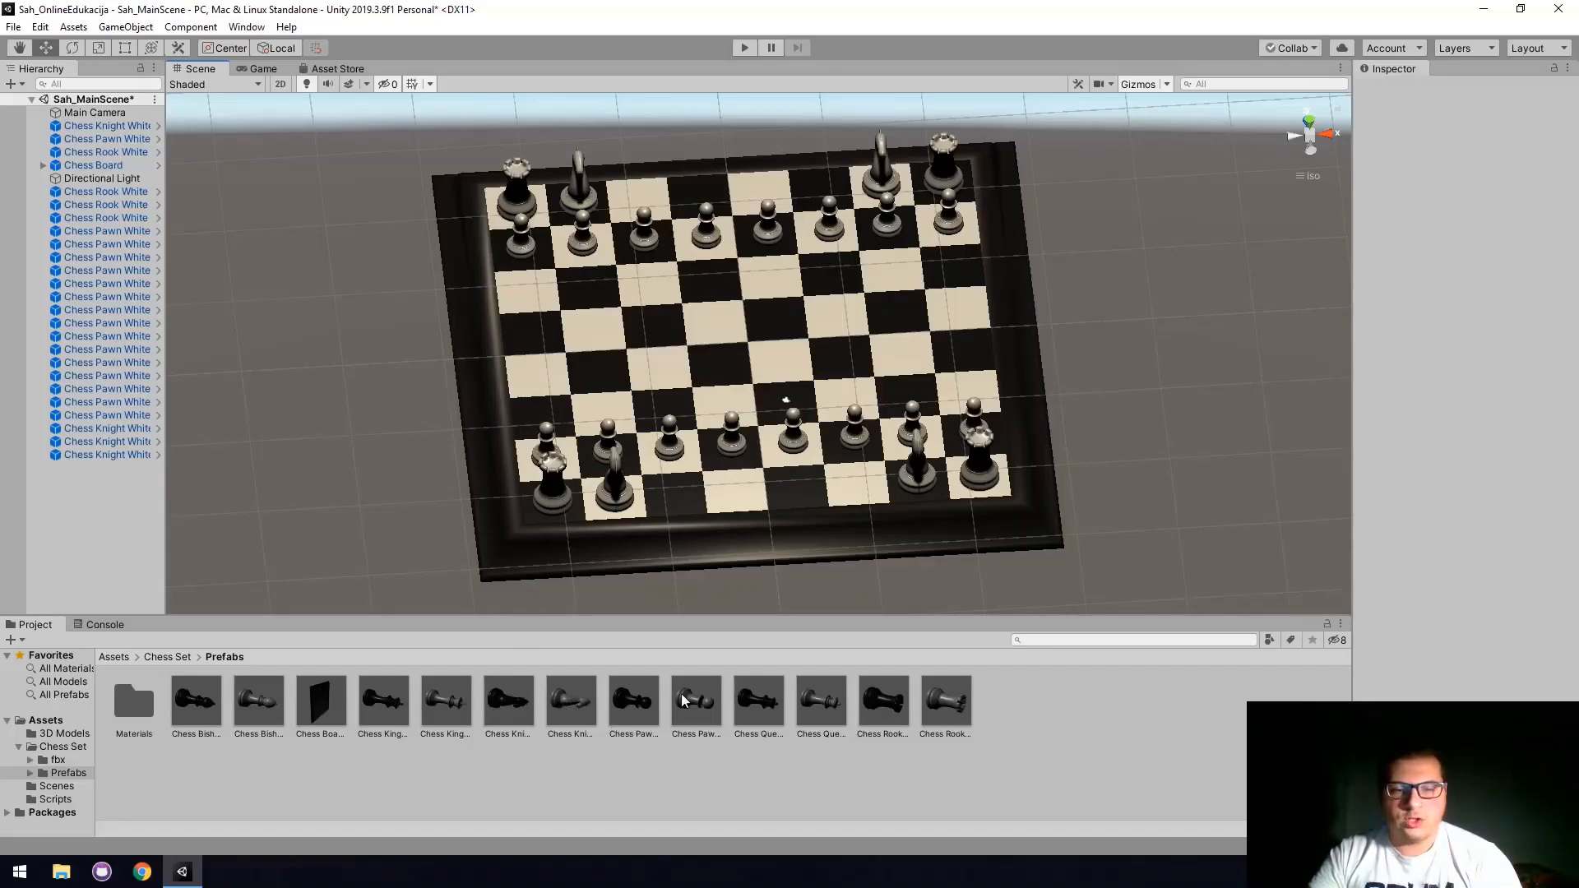
Add the Chess Bishop White prefab to the scene and set its position to X 0, Y 0, Z 0.
left_click(759, 700)
left_click(821, 701)
left_click(937, 708)
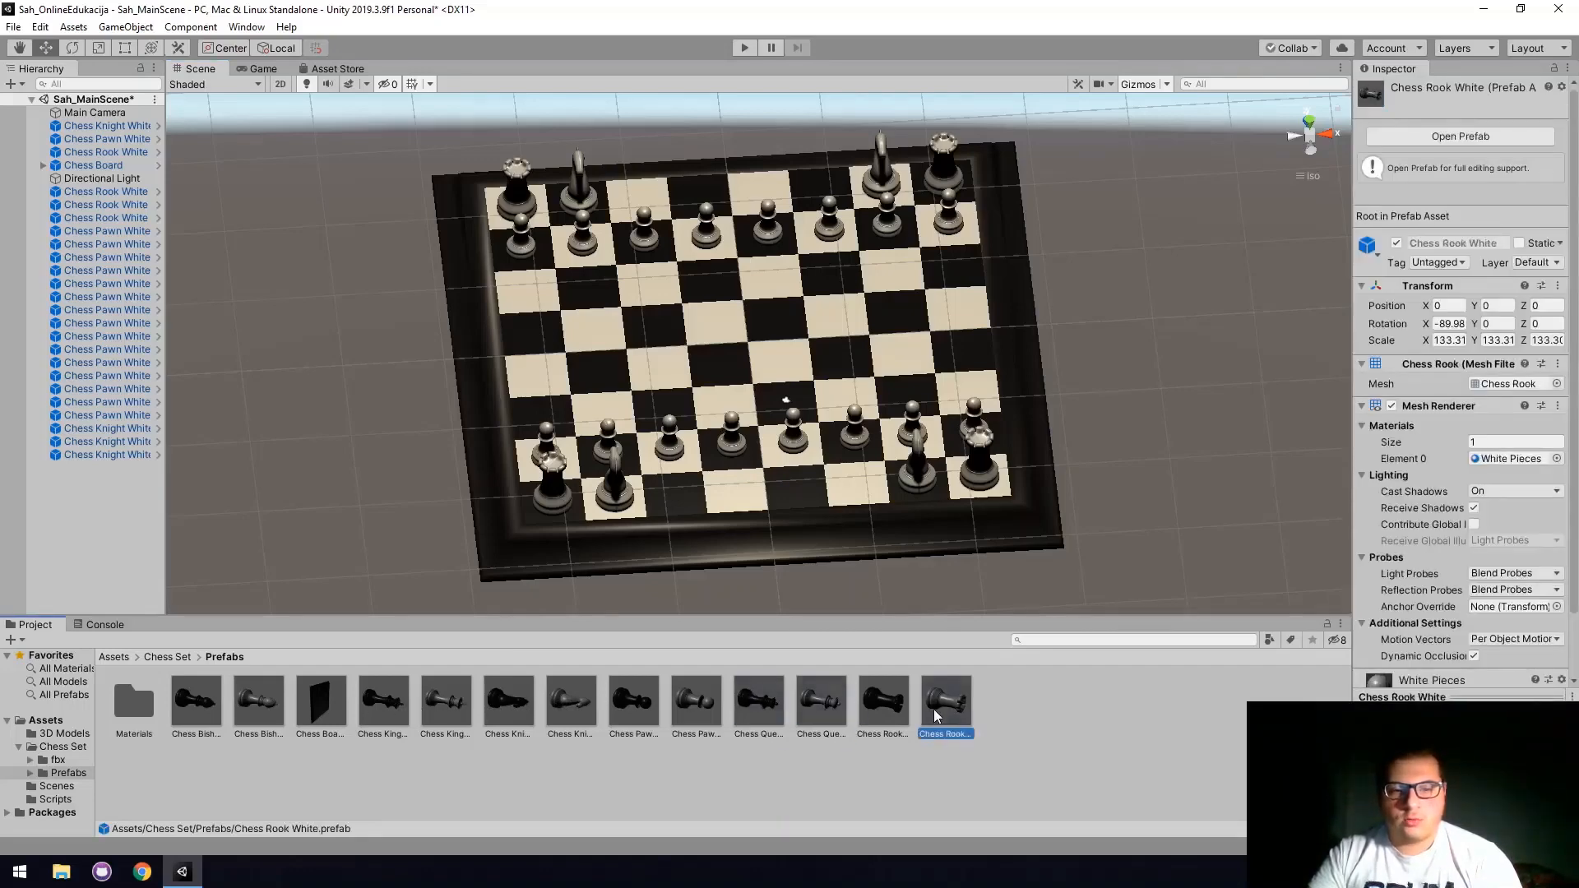
left_click(210, 716)
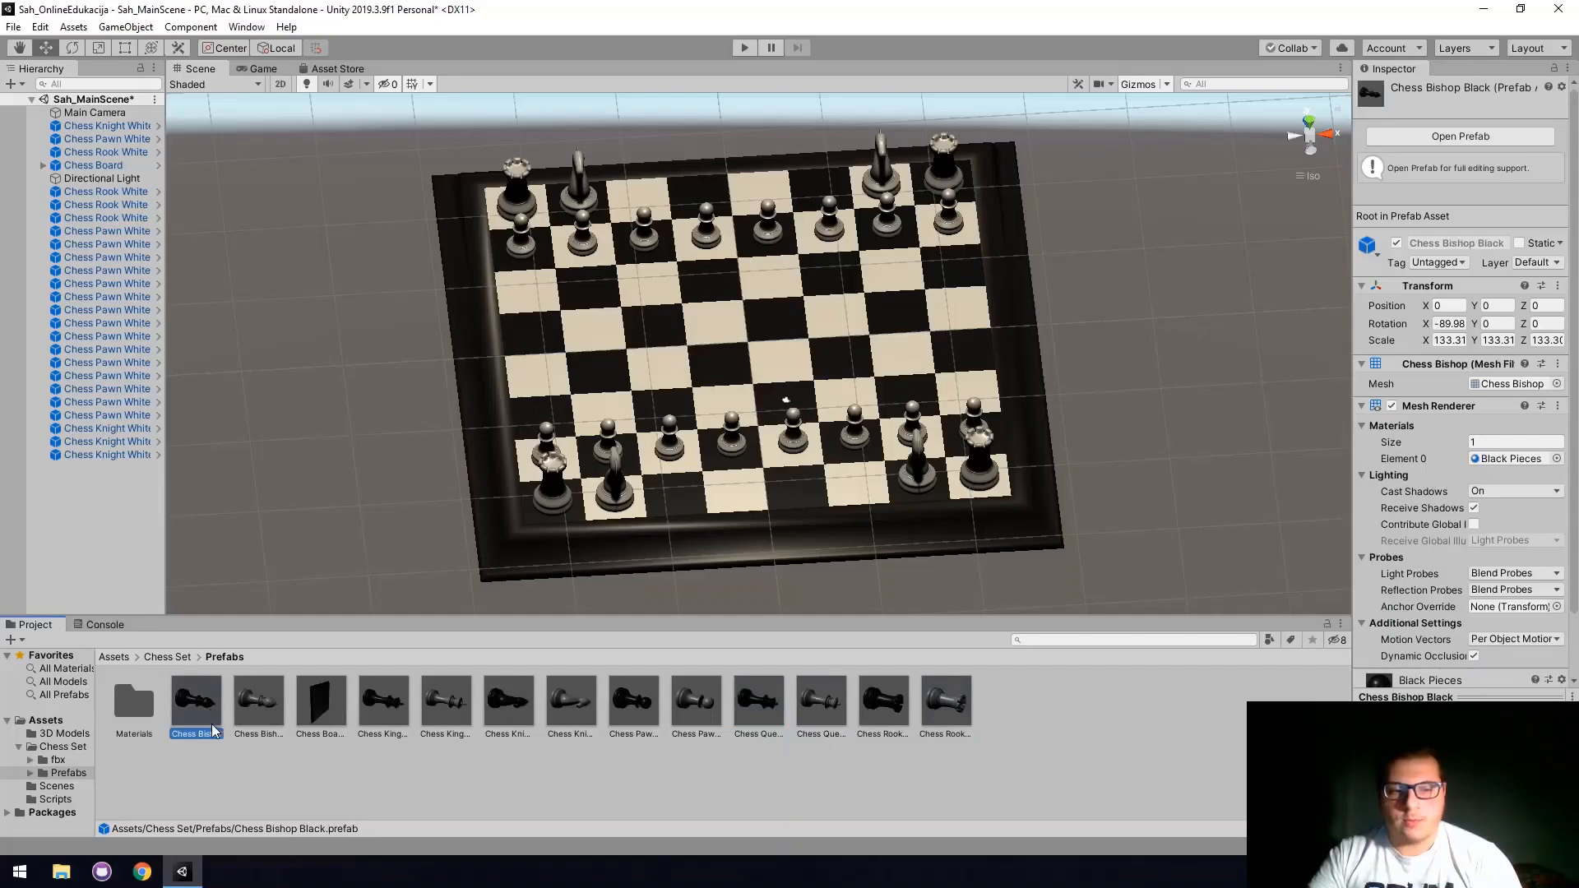
left_click_drag(188, 723, 750, 329)
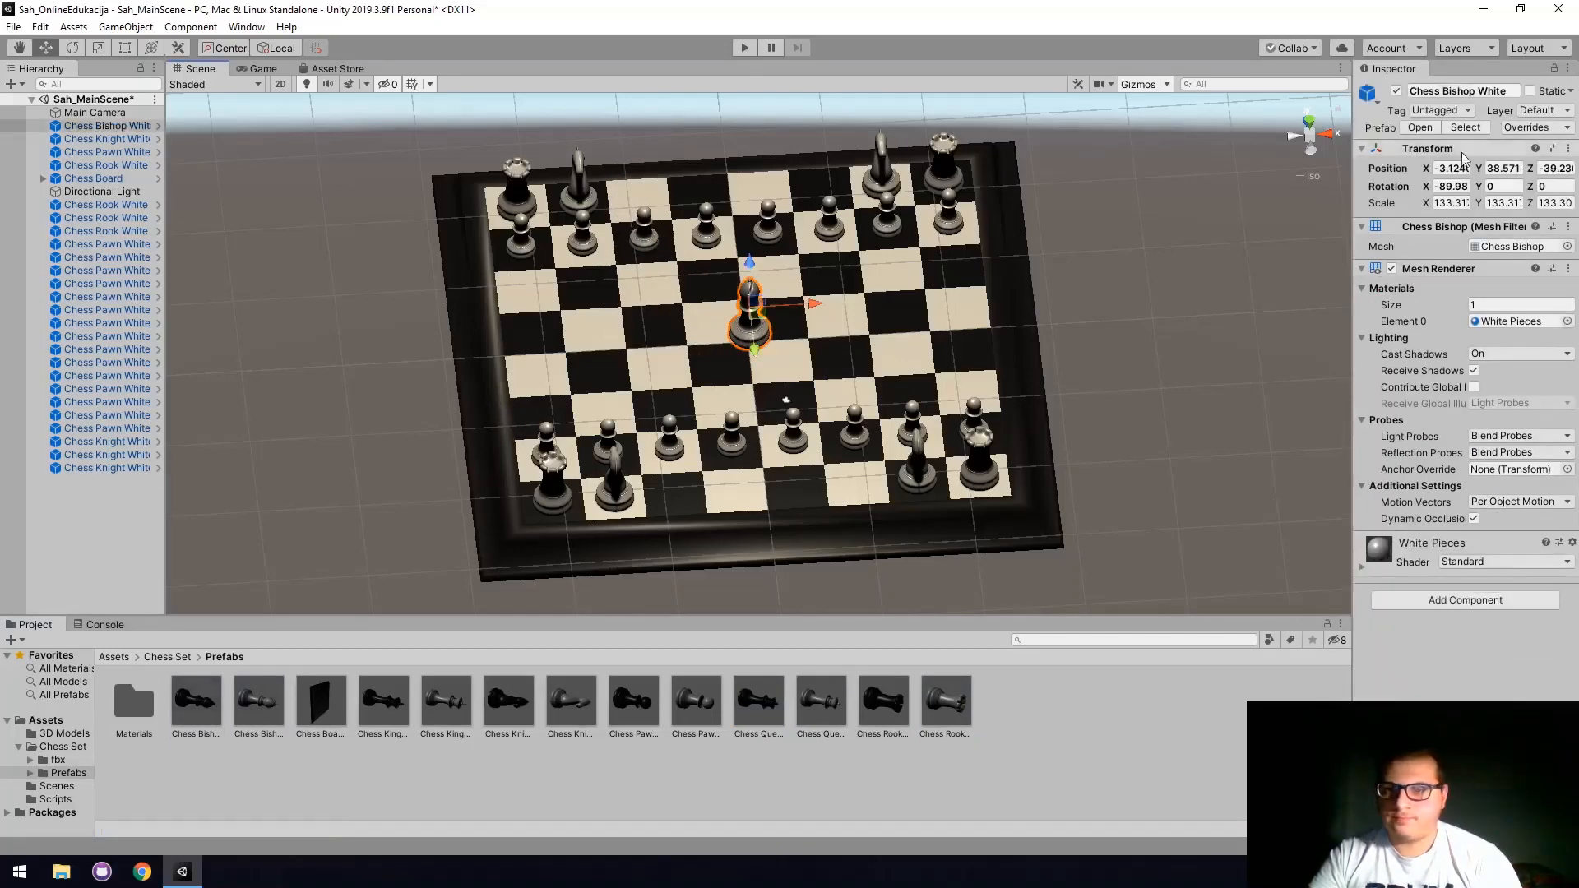
type("0")
key("Tab")
type("0")
key("Tab")
type("0")
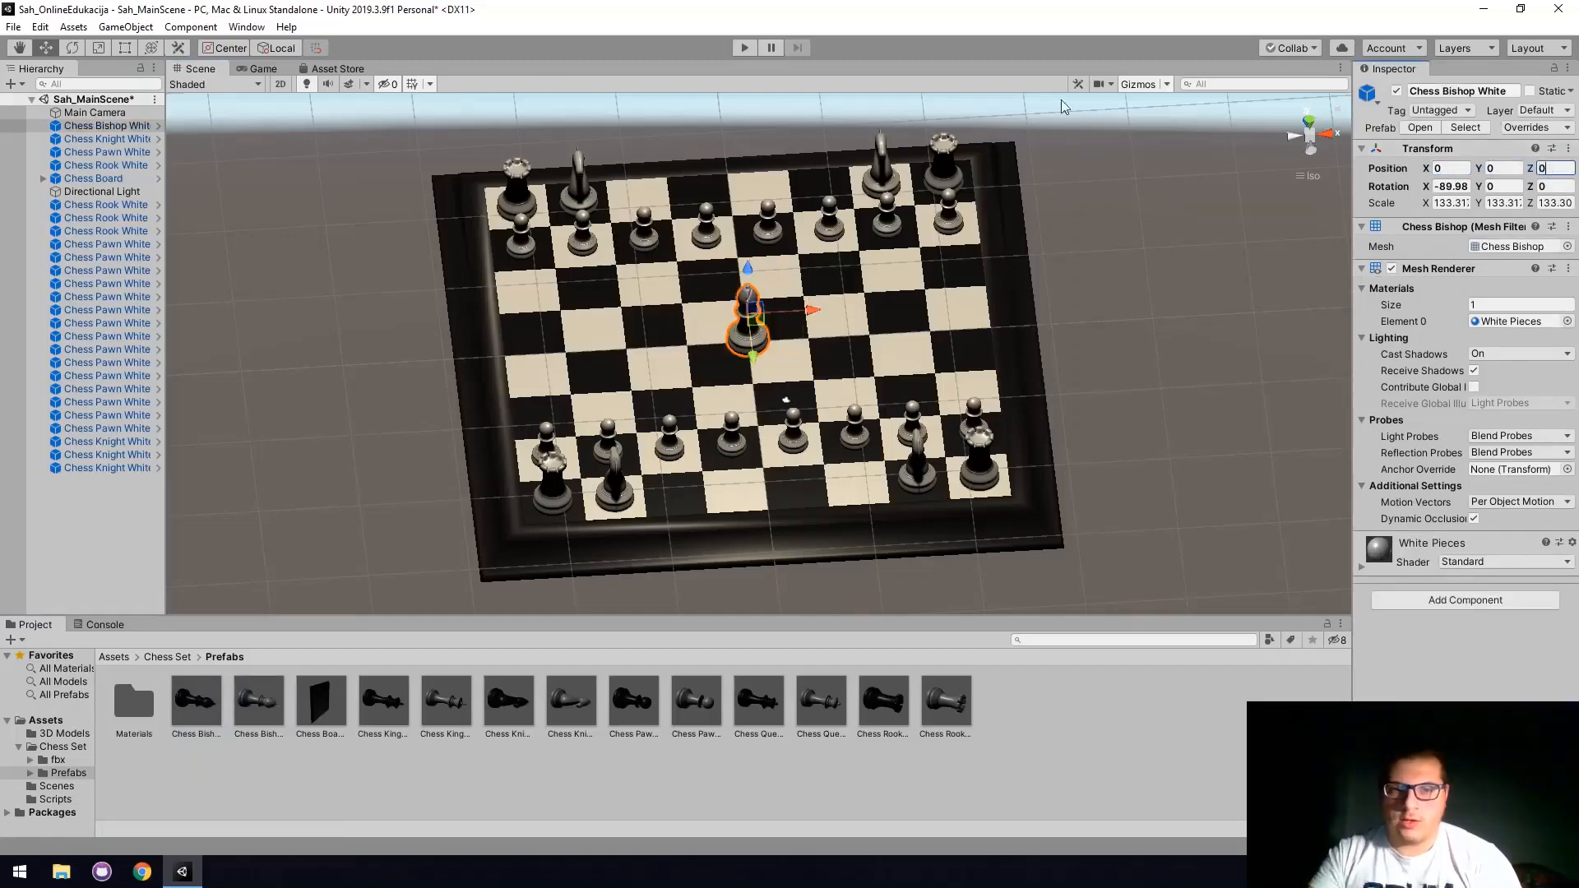
Move the bishop in the top view onto the back-row square beside the knight, at about X -9.01 and Z 20.95.
left_click(1309, 121)
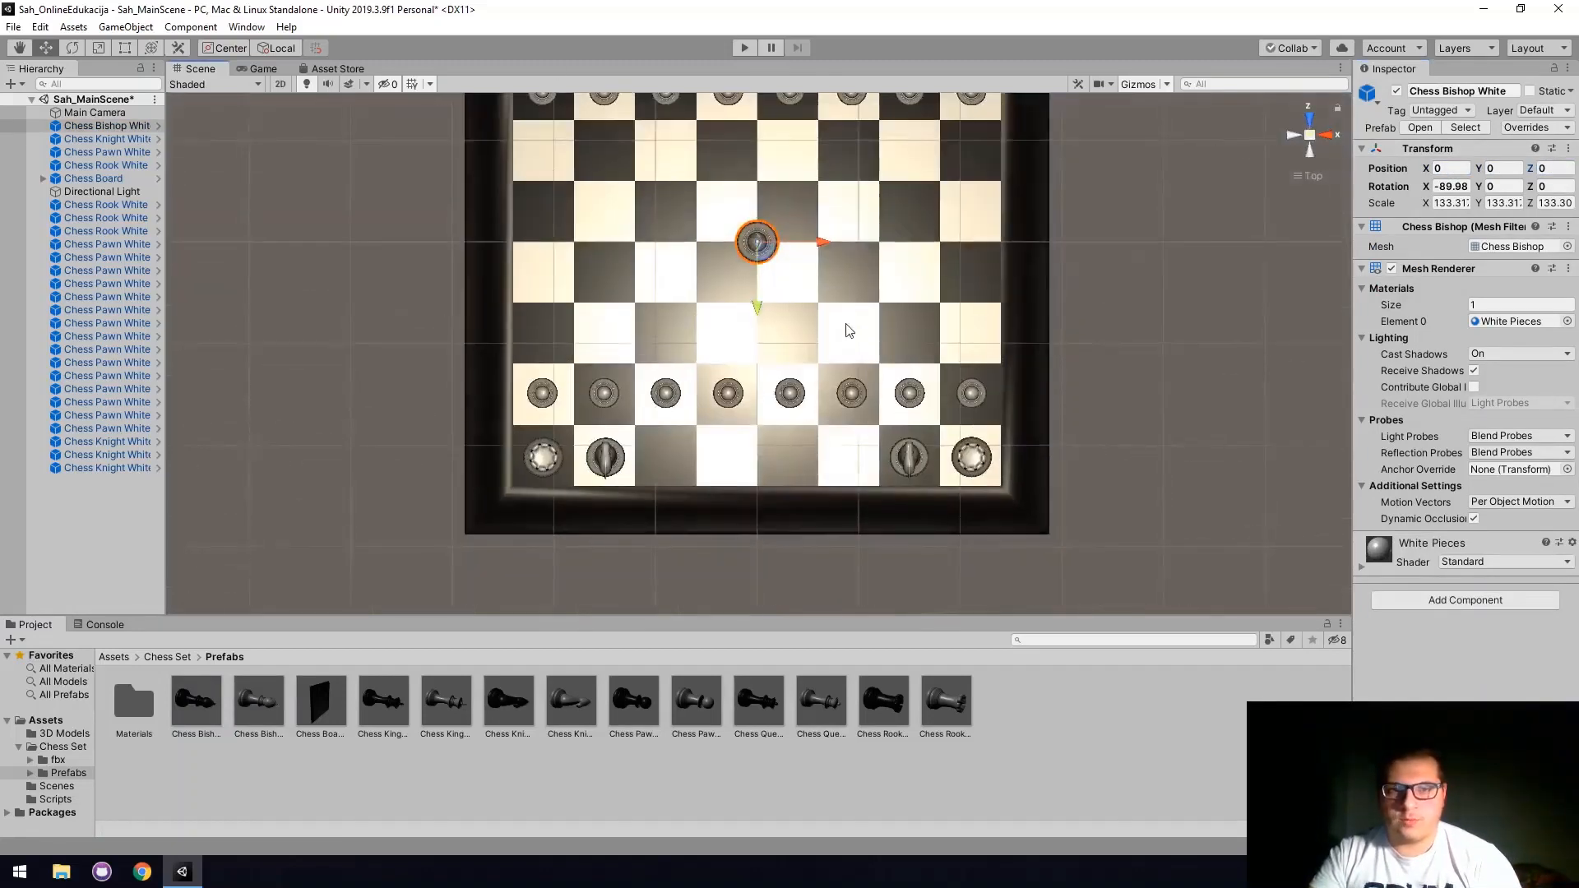
middle_click_drag(886, 310, 875, 431)
left_click_drag(757, 442, 757, 230)
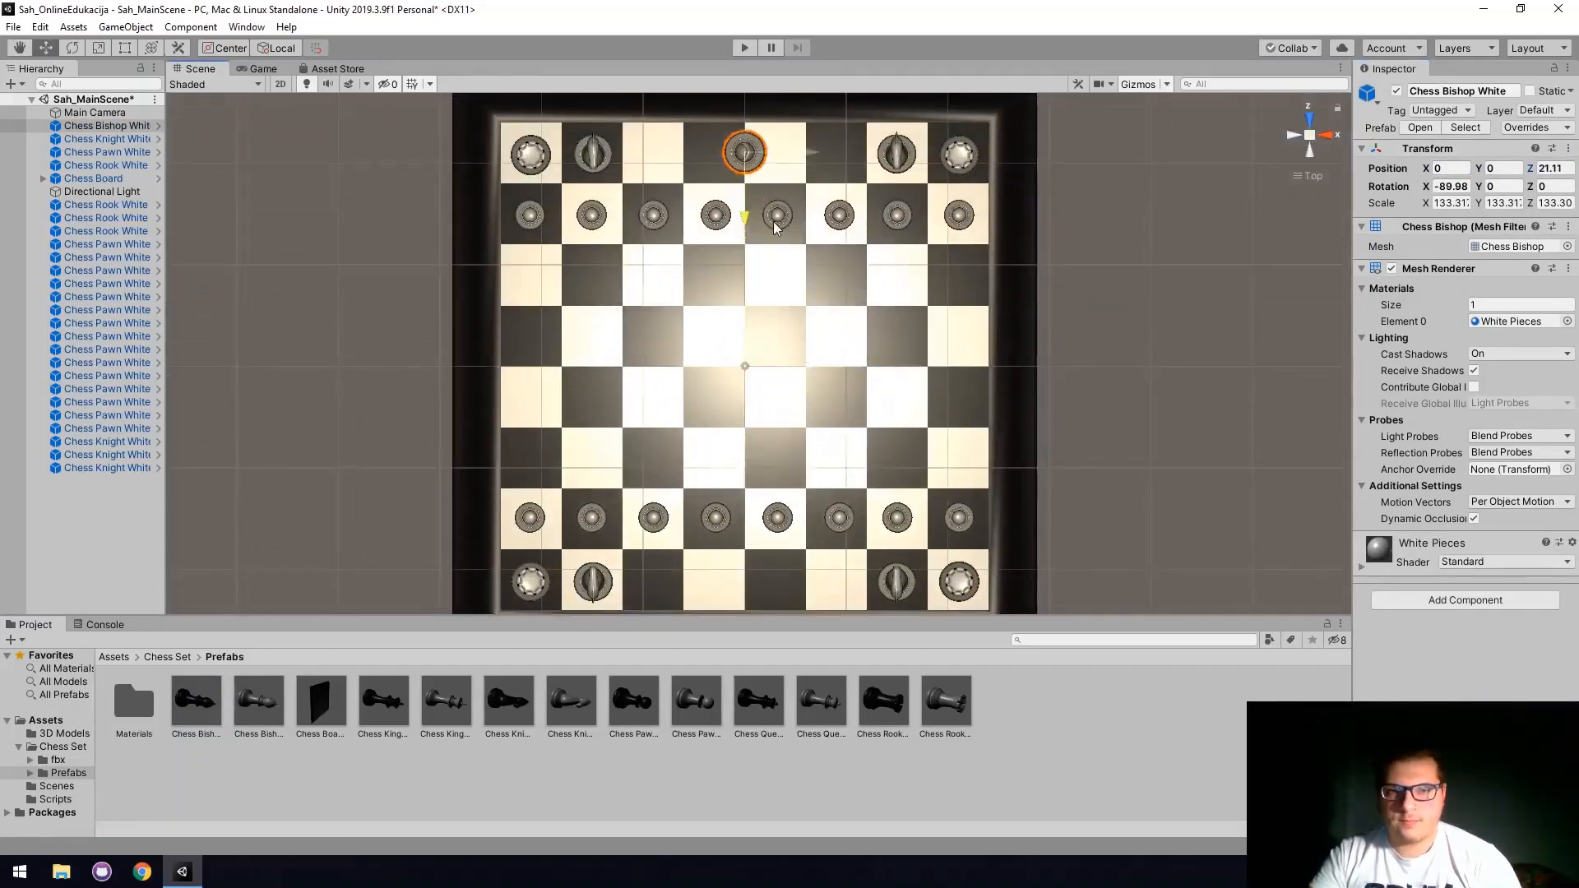
left_click_drag(805, 156, 716, 156)
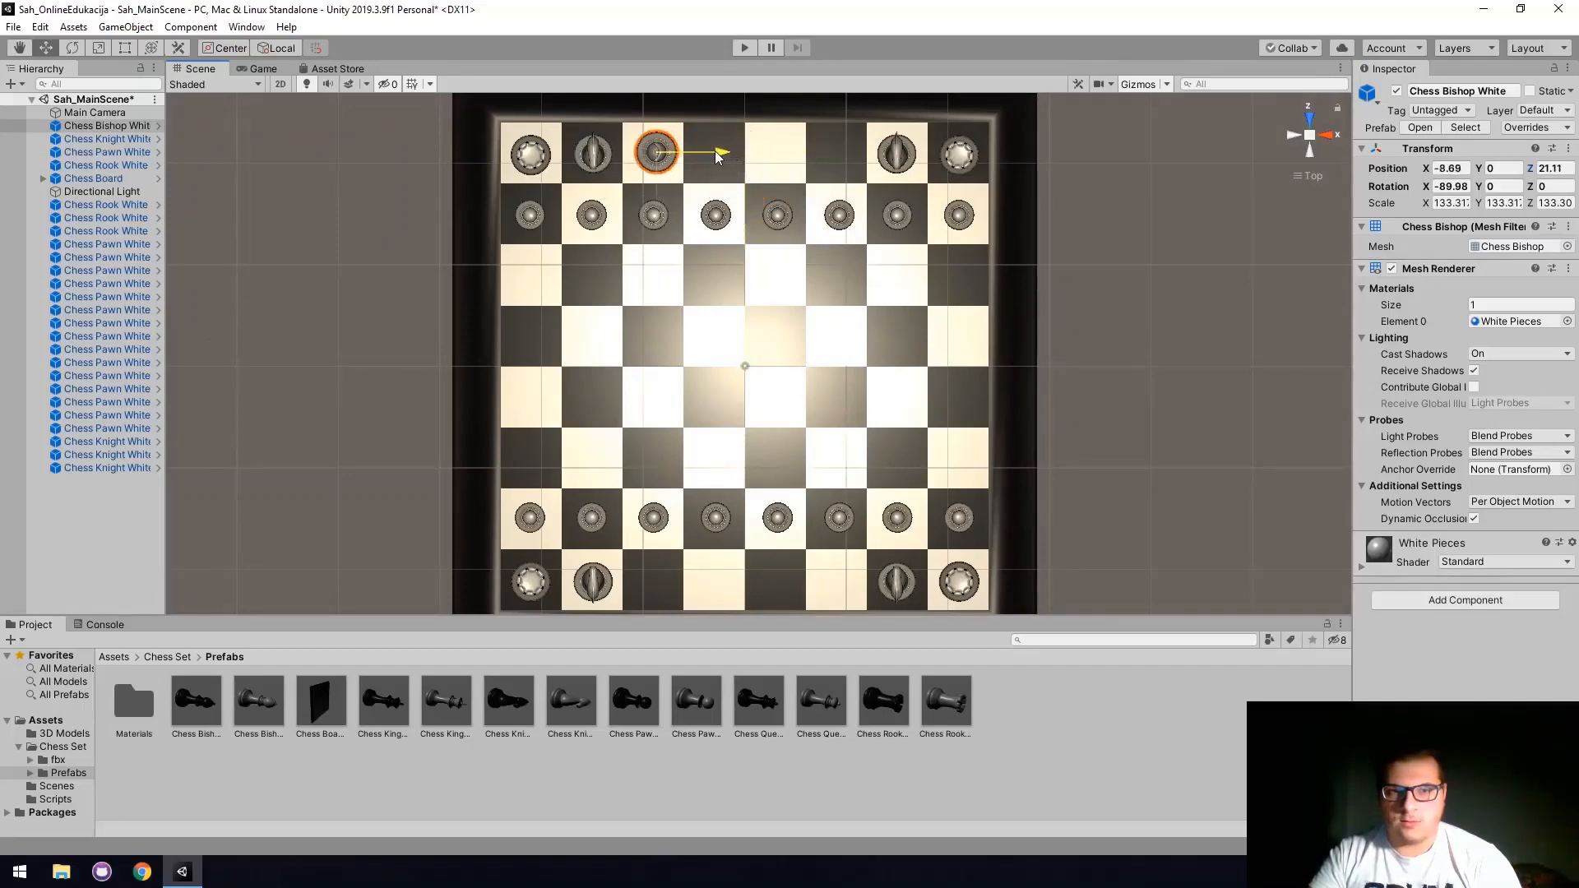
left_click_drag(655, 217, 654, 220)
left_click_drag(718, 163, 713, 164)
middle_click_drag(695, 222, 705, 270)
scroll(693, 254, "up", 3)
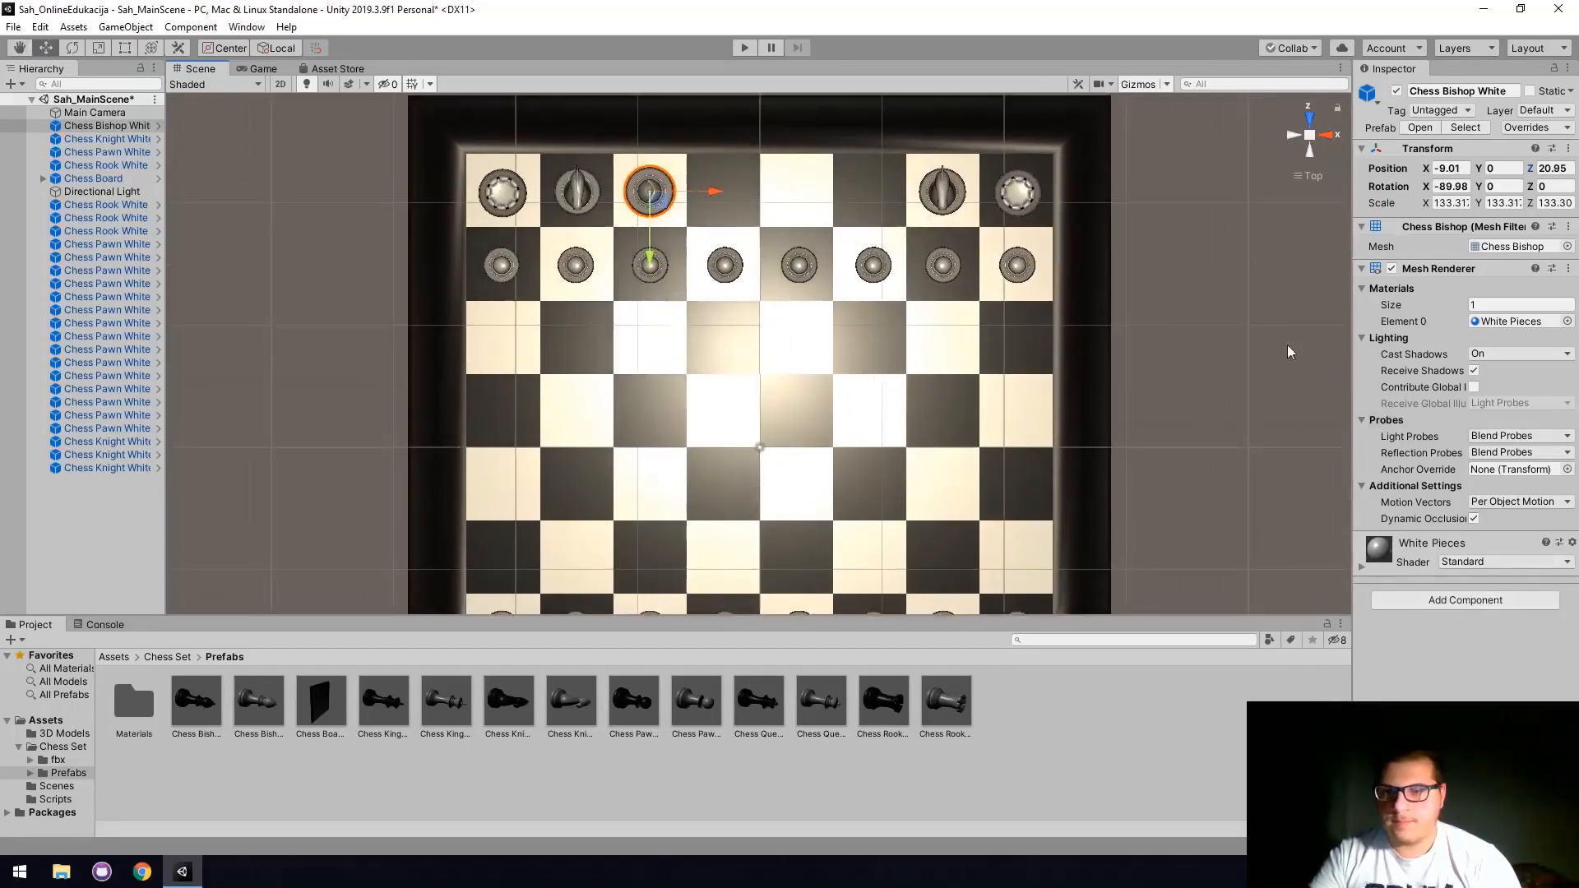
Set the bishop's X rotation to 270 and add a Box Collider component to it.
left_click_drag(679, 405, 711, 394, "alt")
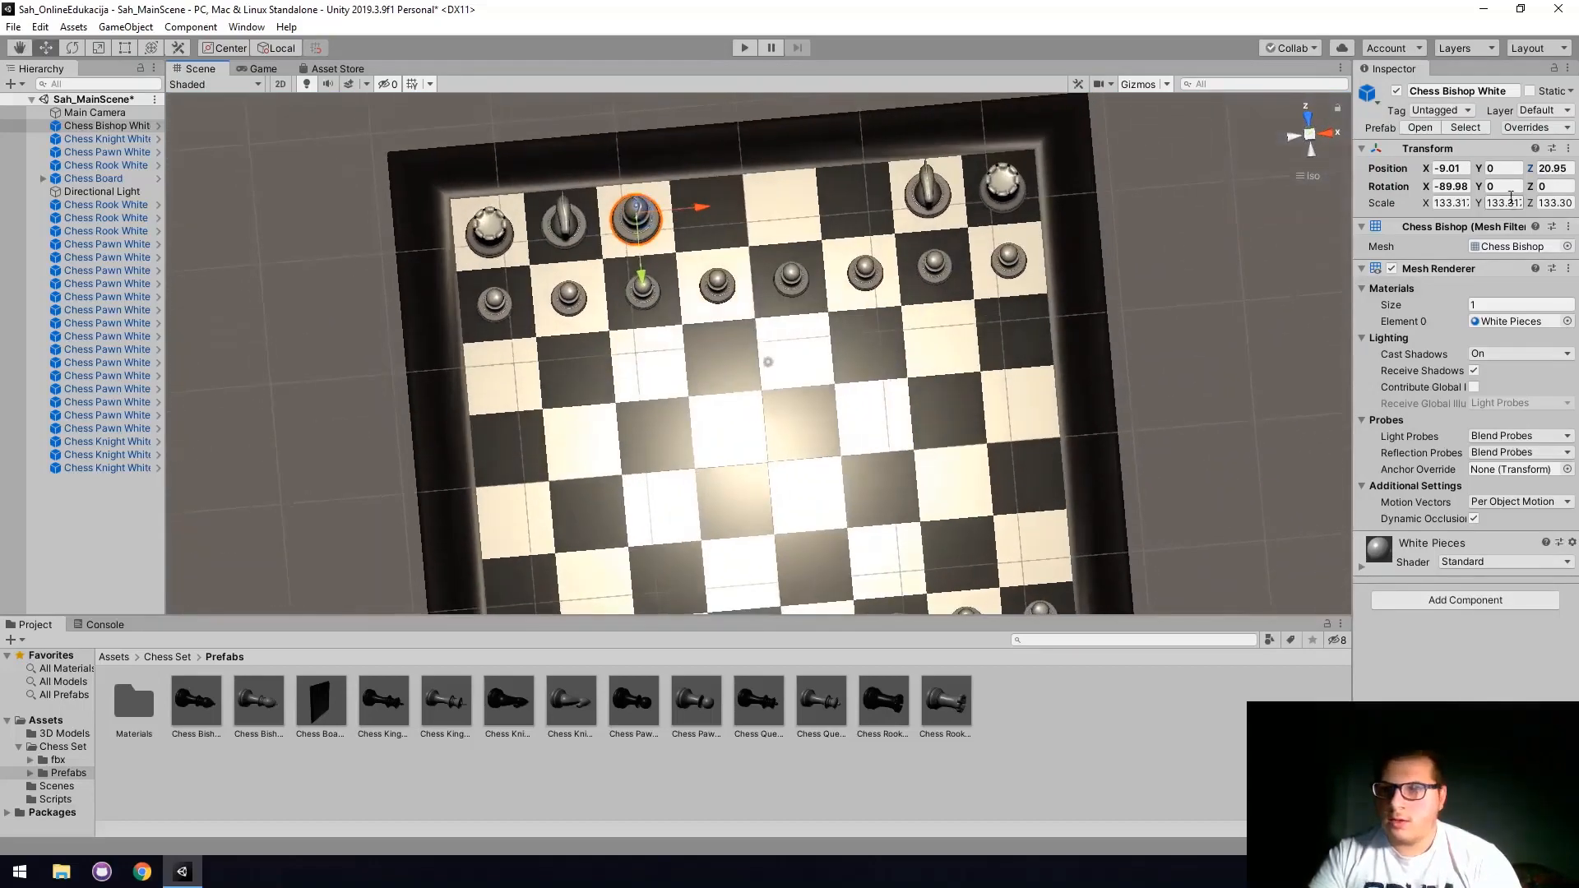
left_click(1452, 188)
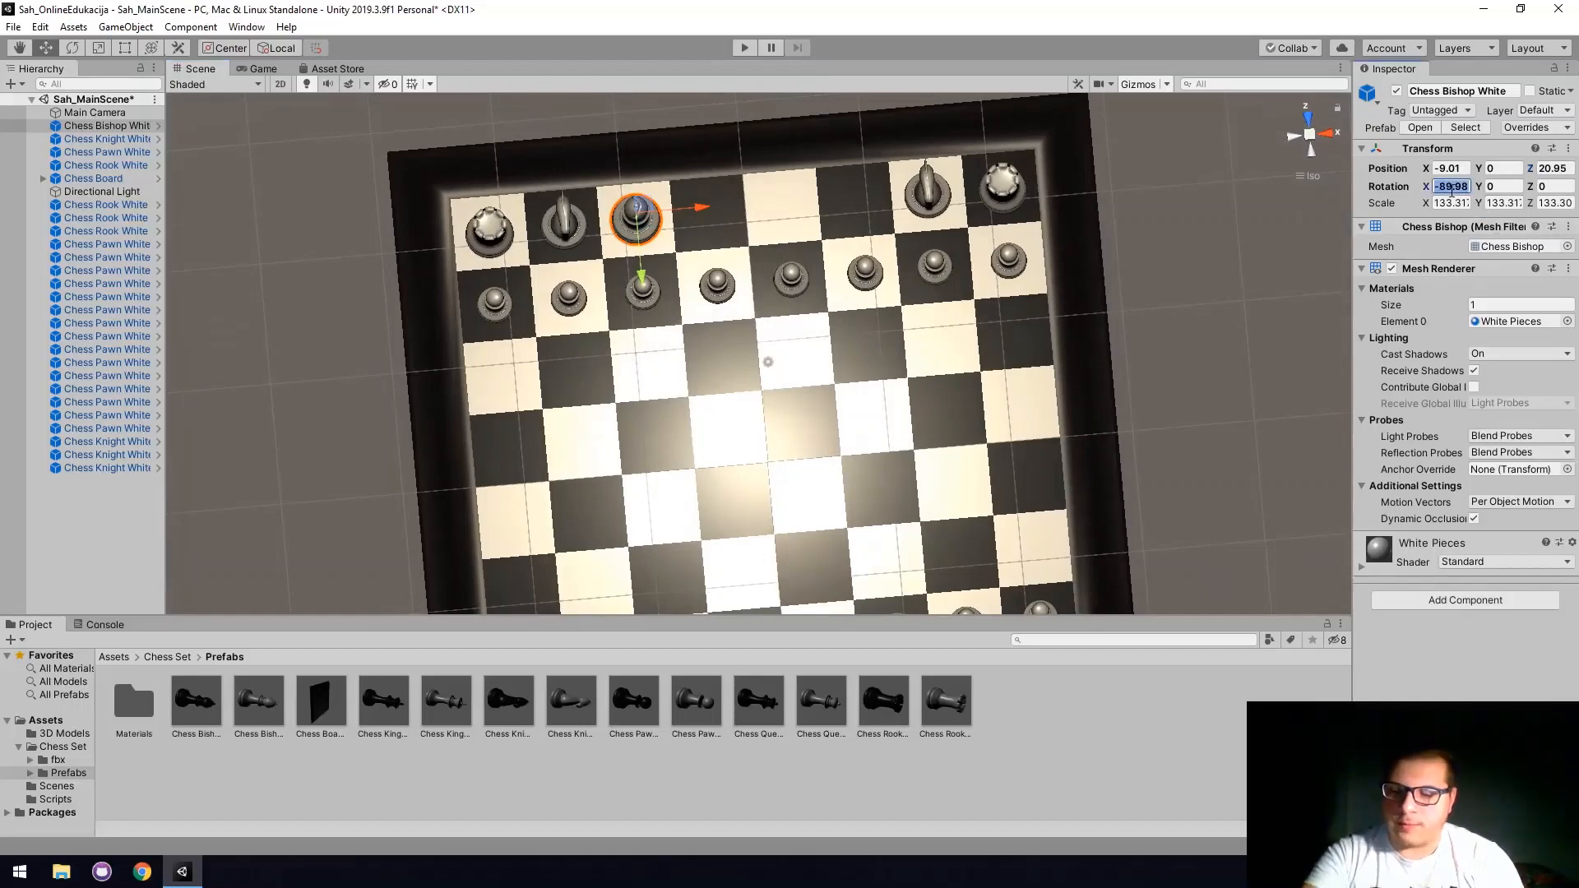
type("270")
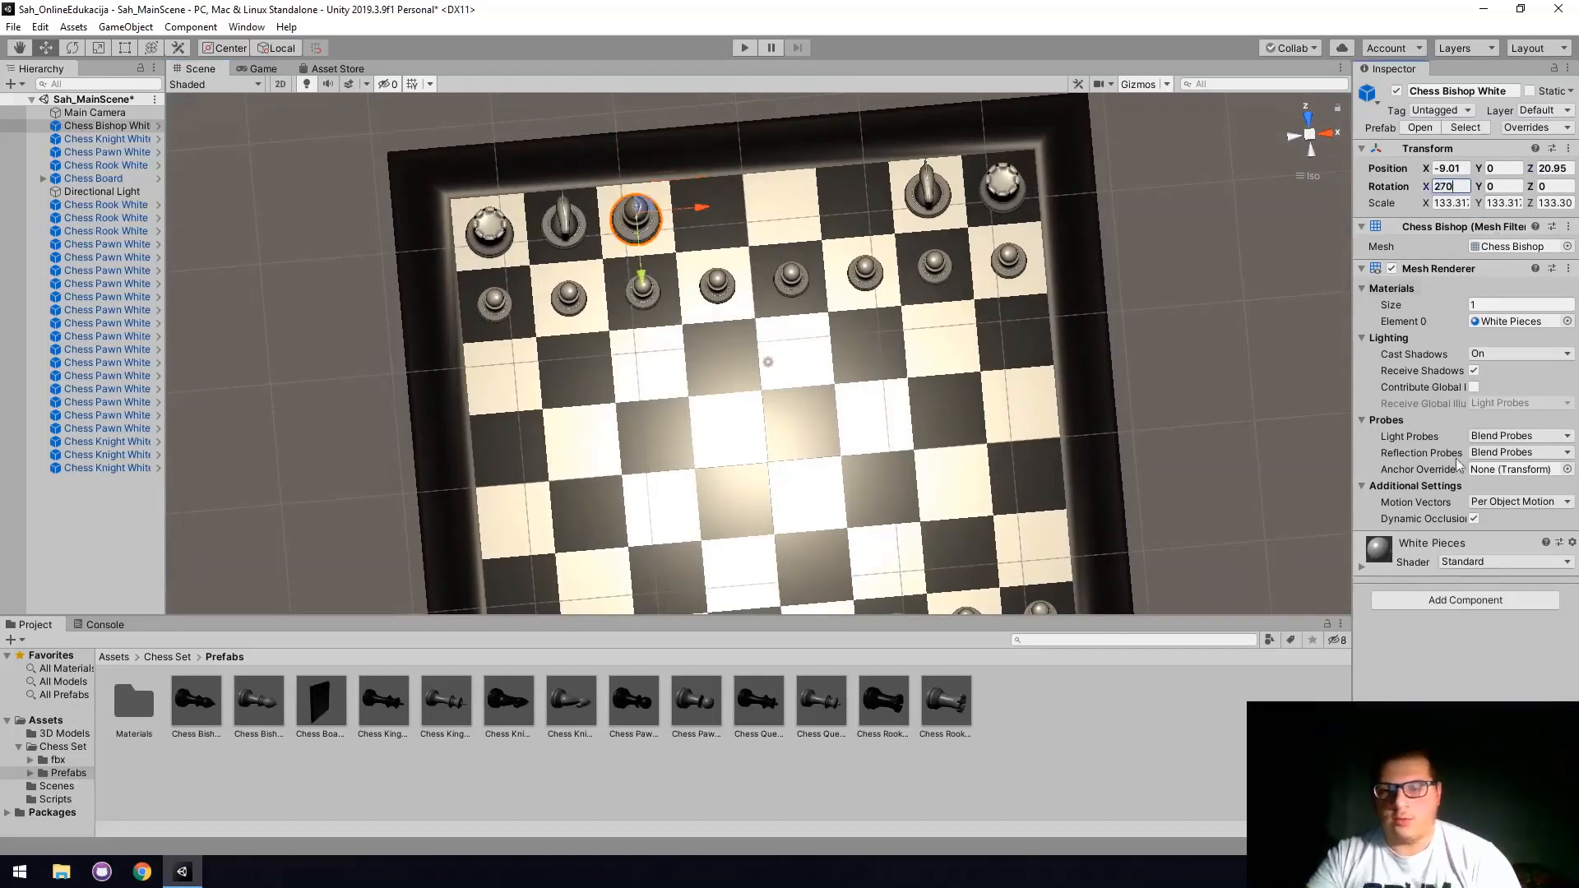
left_click(1469, 602)
left_click(1429, 644)
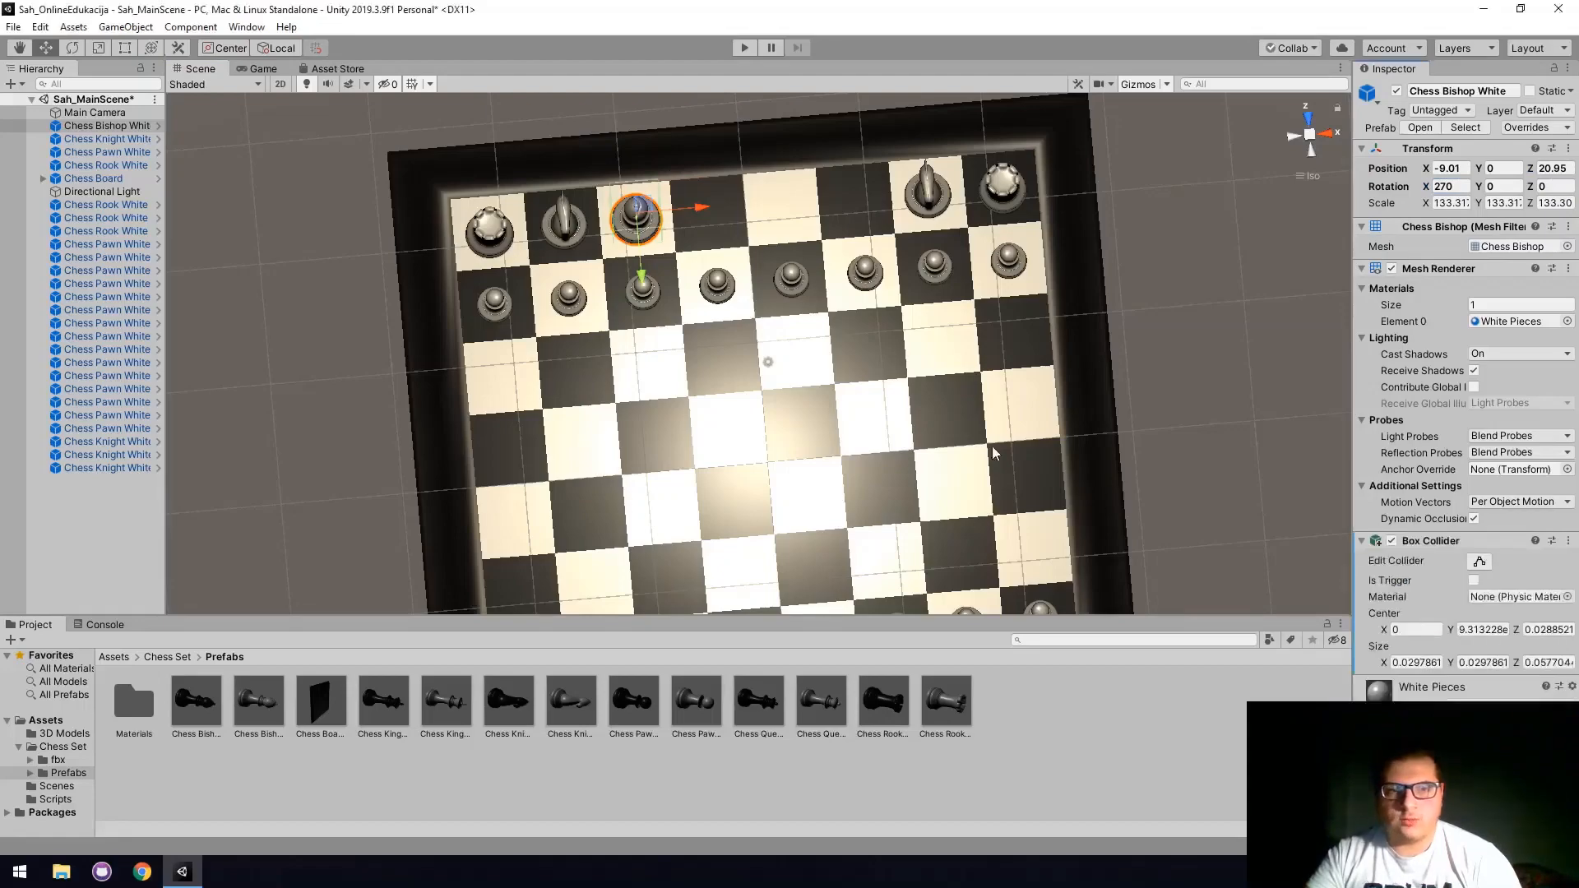
left_click_drag(993, 453, 736, 342, "alt")
Duplicate the bishop and move the copy along the back row beside the other knight, at about X 8.82.
left_click(1327, 140)
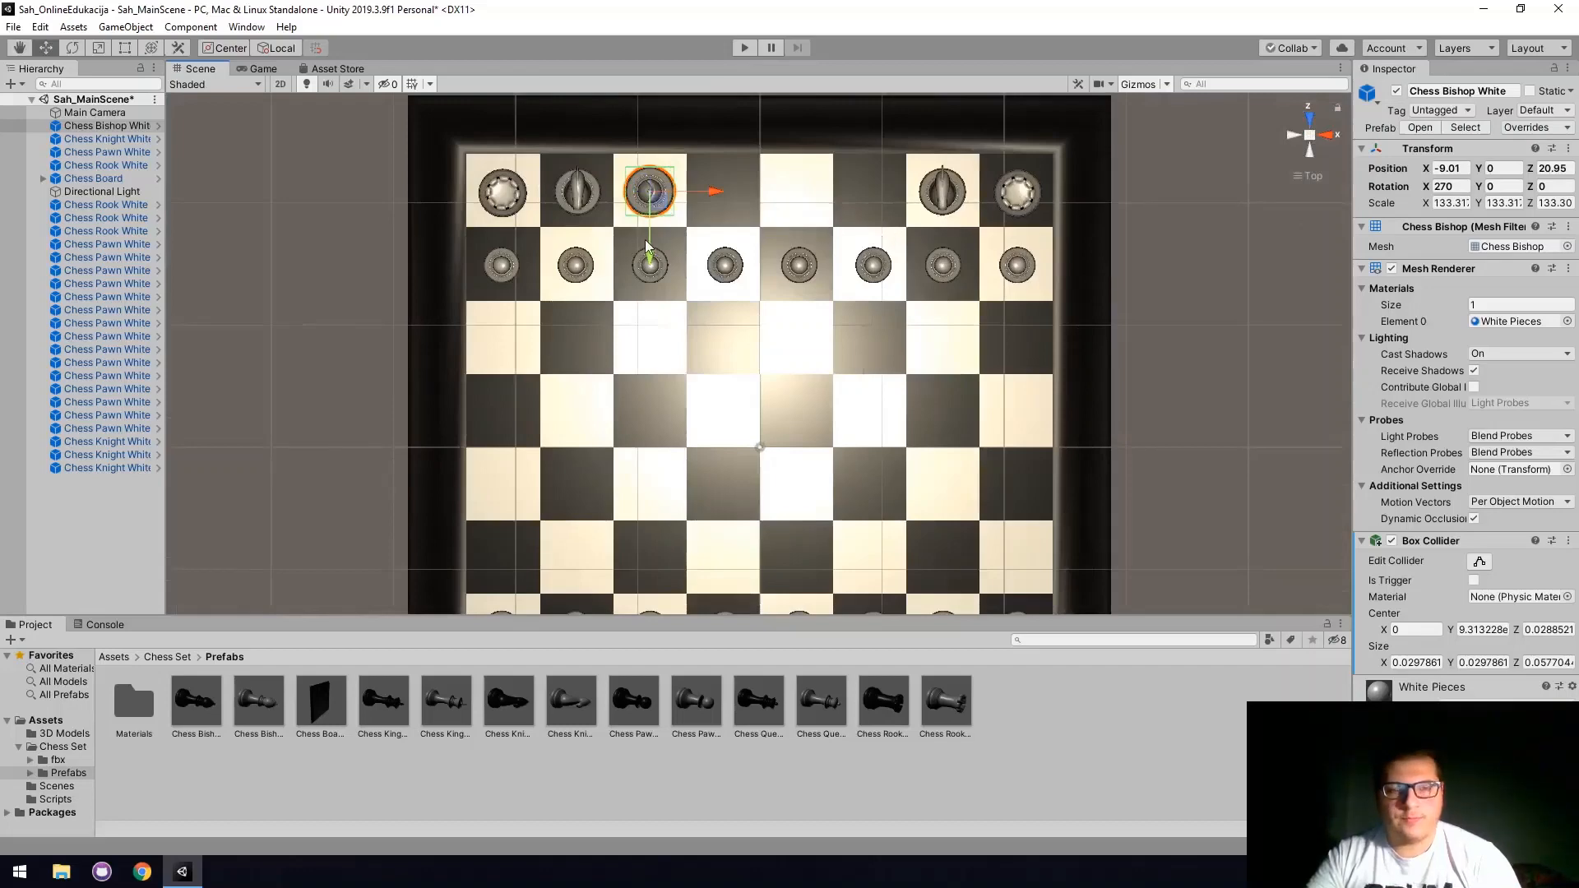
key("ctrl+d")
left_click_drag(714, 192, 943, 192)
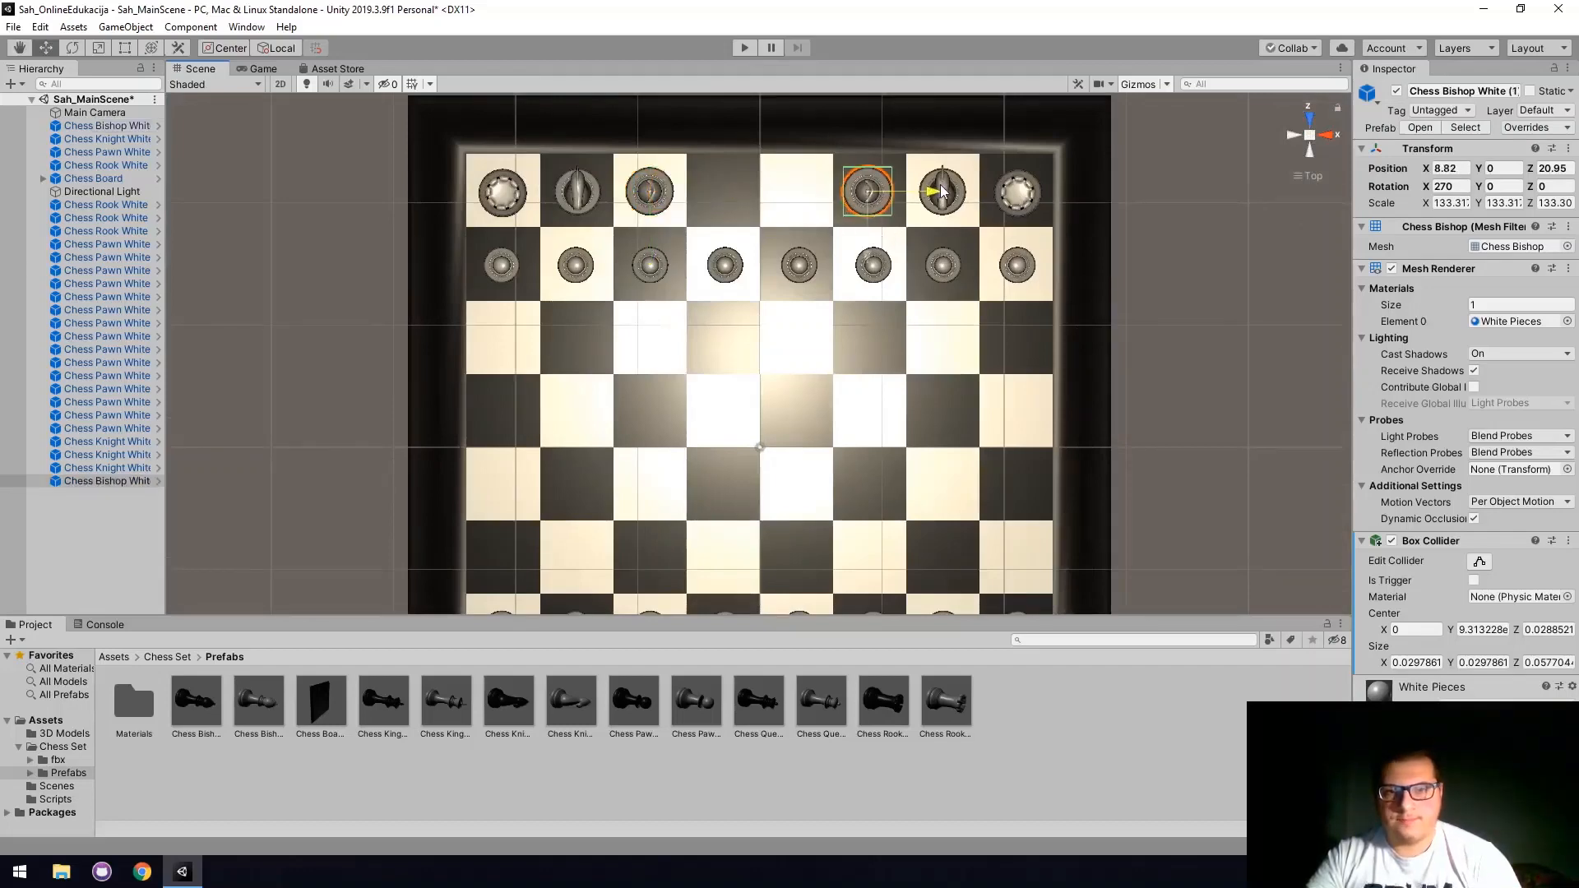
Duplicate both bishops together and move the copies to the opposite back row, at about Z -21.24.
left_click(656, 192)
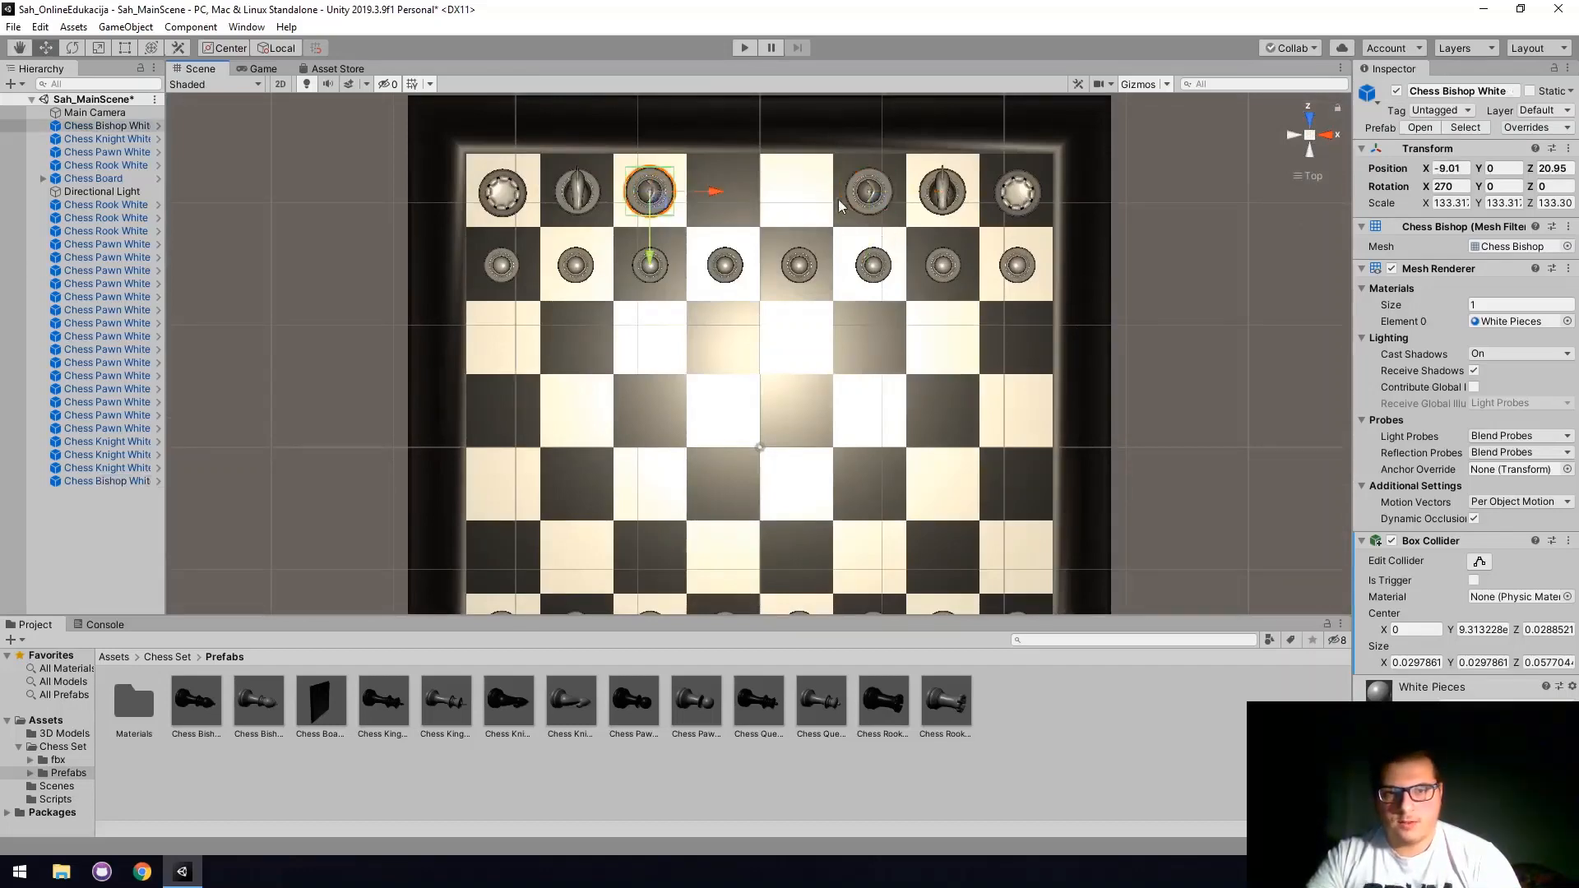
left_click(670, 200, "ctrl")
key("ctrl+d")
scroll(759, 354, "down", 3)
middle_click_drag(772, 419, 772, 246)
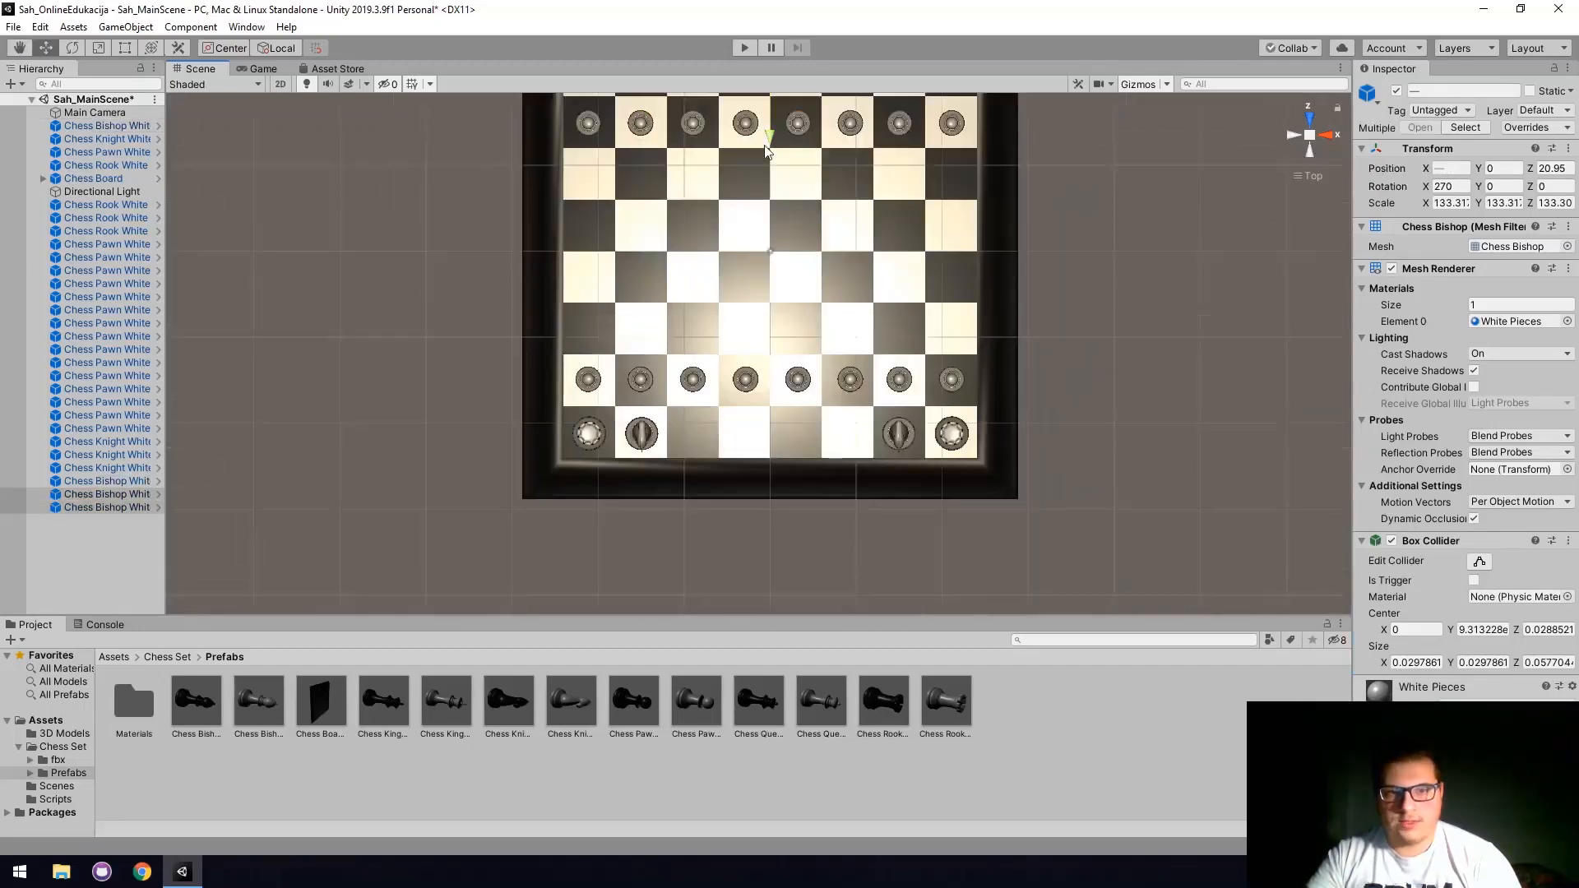
left_click_drag(772, 247, 785, 506)
left_click_drag(769, 400, 718, 324, "alt")
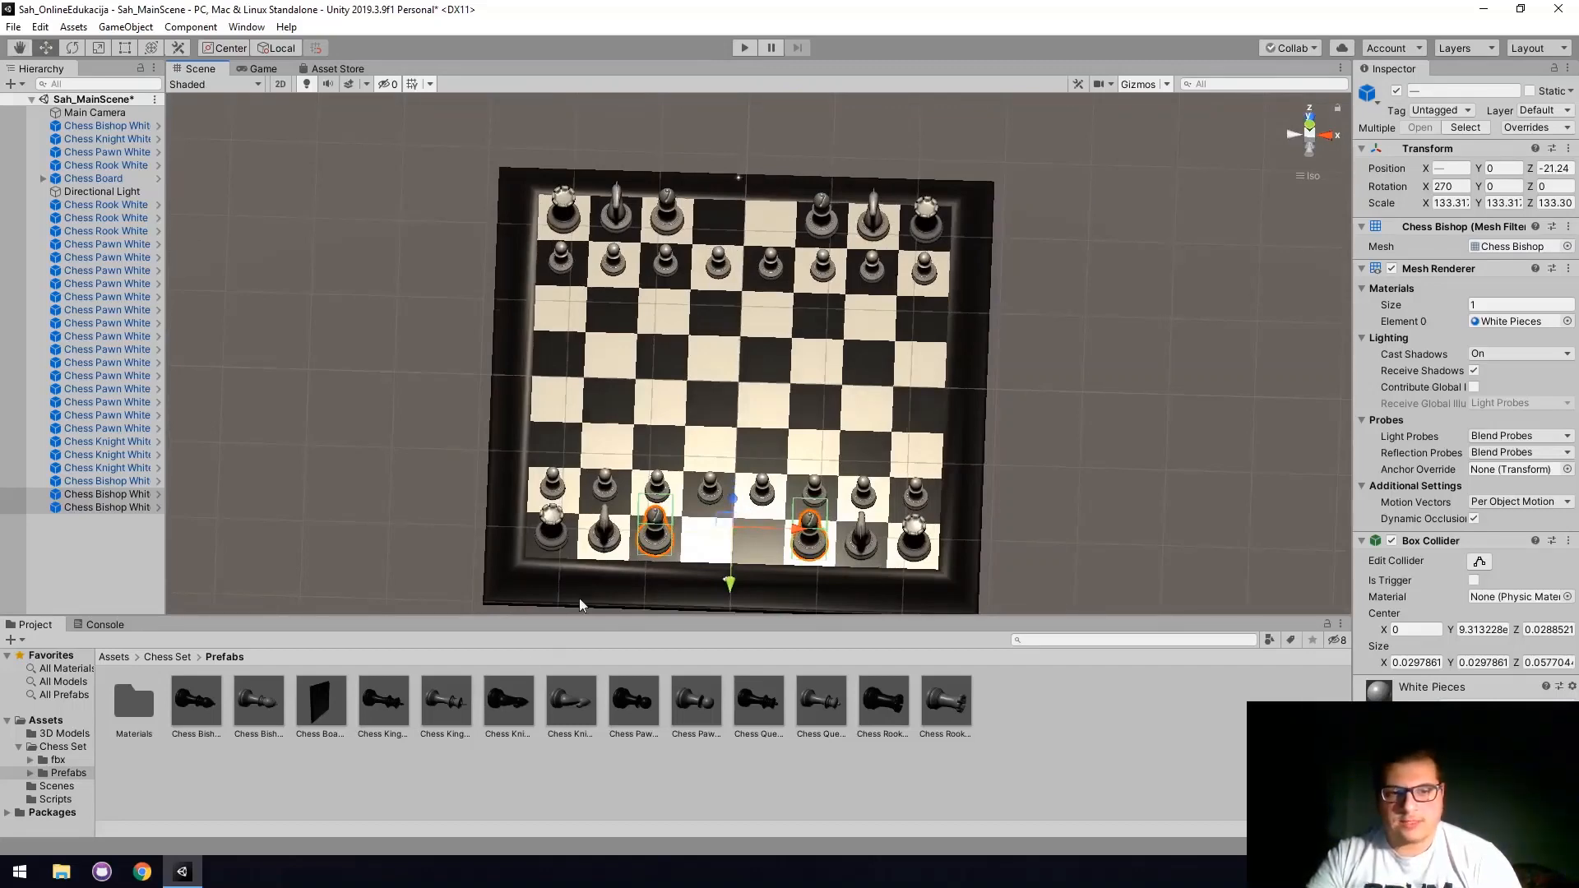
Add the Chess Queen White prefab to the scene and set its position to 0, 0, 0.
left_click(531, 707)
left_click(571, 703)
left_click(695, 703)
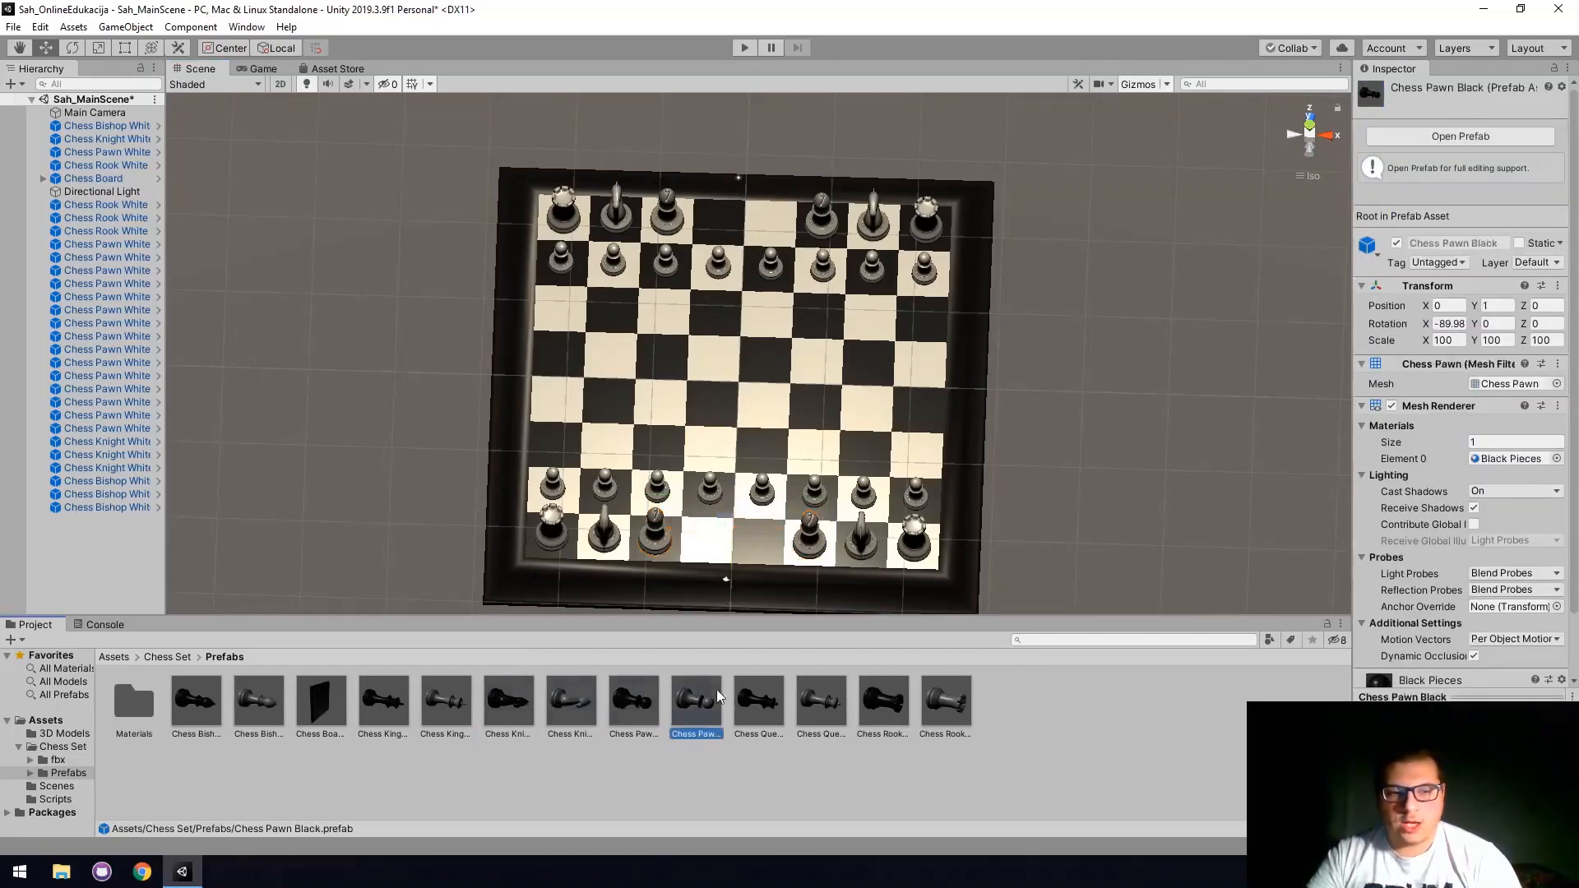
left_click(782, 703)
left_click(883, 704)
left_click(820, 712)
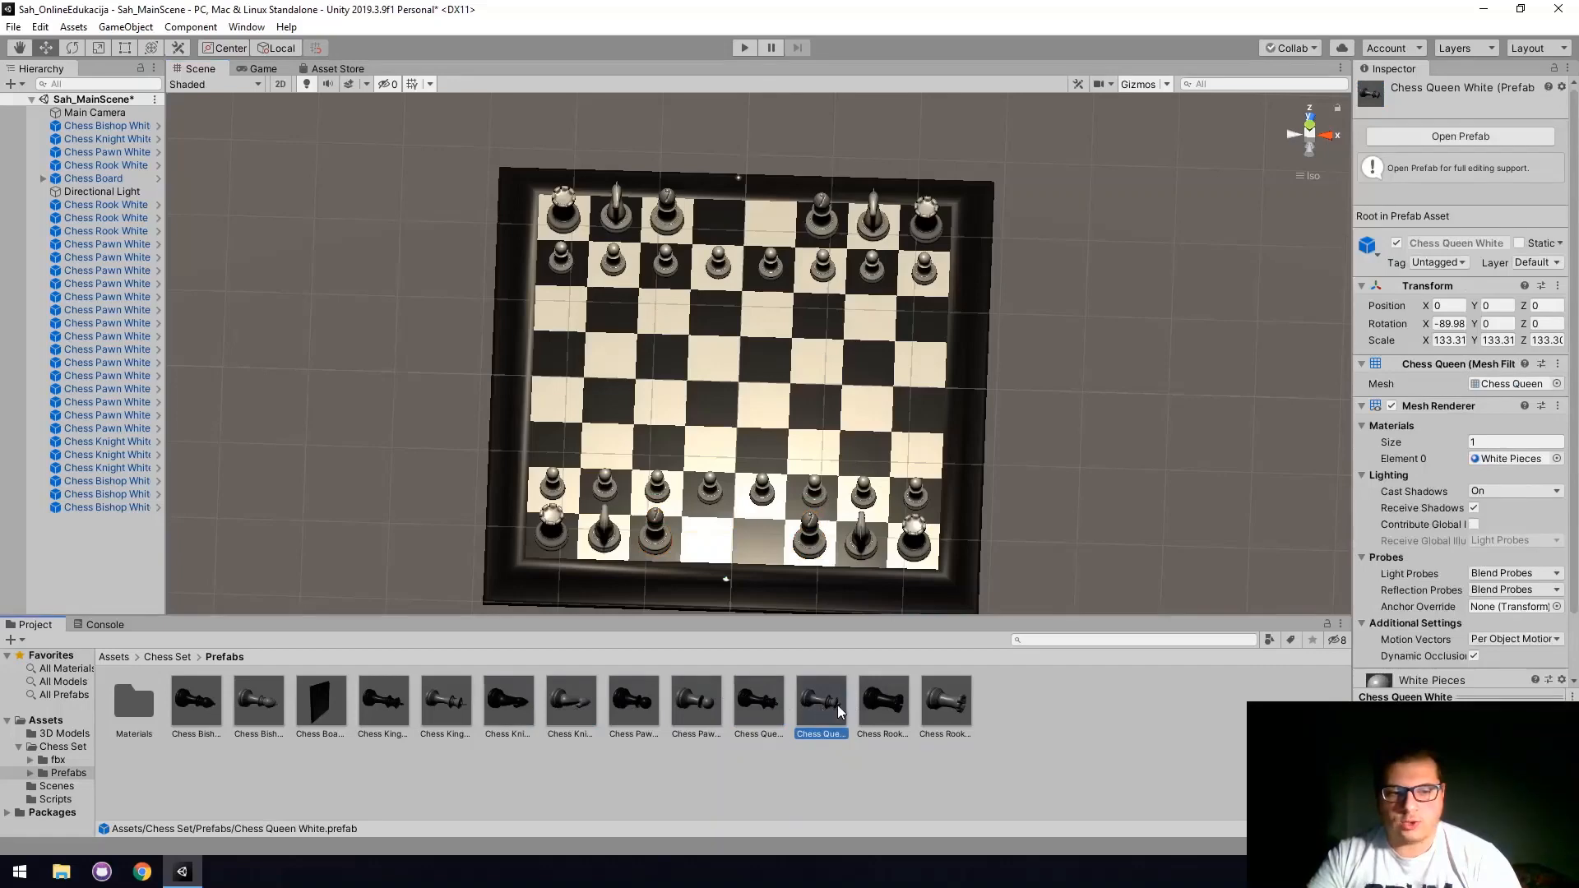
left_click_drag(810, 712, 741, 381)
left_click(1452, 169)
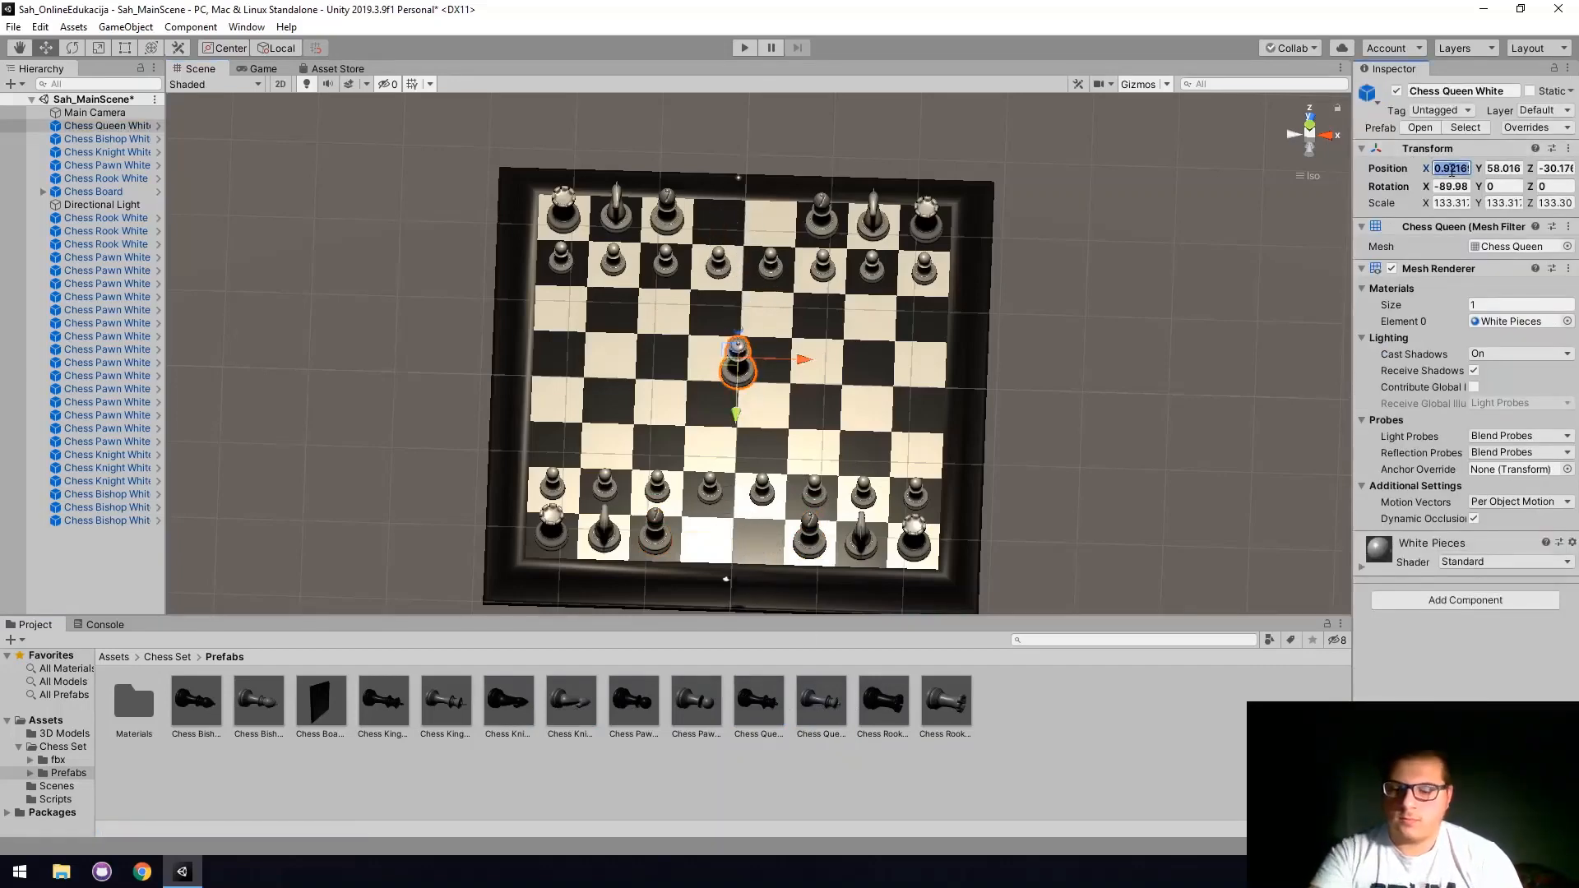
type("0")
key("Tab")
type("0")
key("Tab")
type("0")
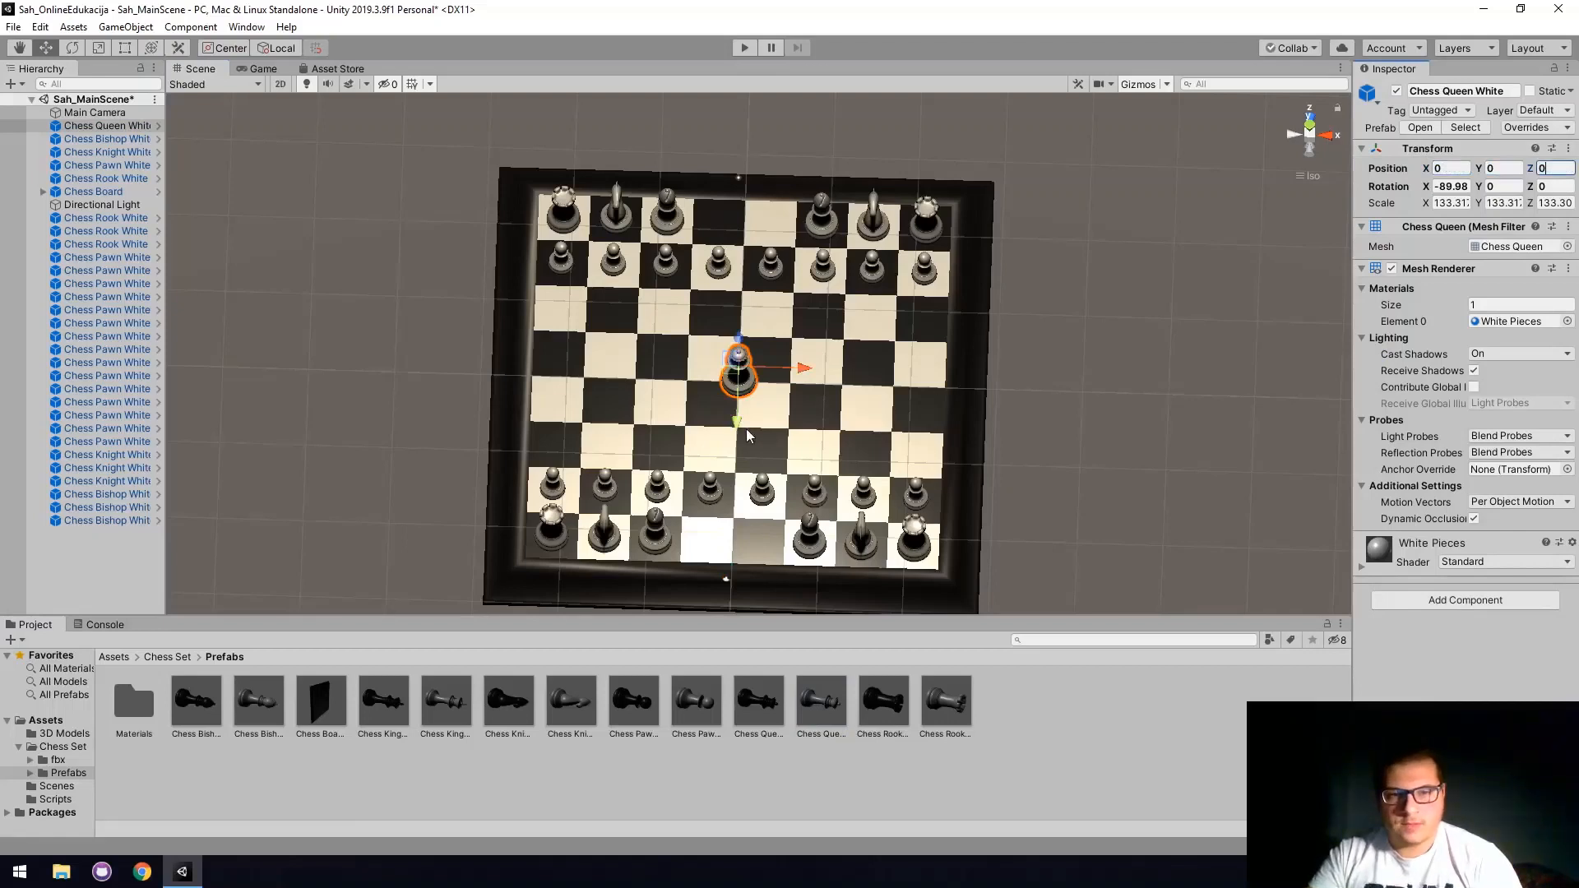
Move the queen in the top view onto the back-row square beside the bishop, at about X -2.81 and Z 20.86.
left_click_drag(747, 427, 727, 271)
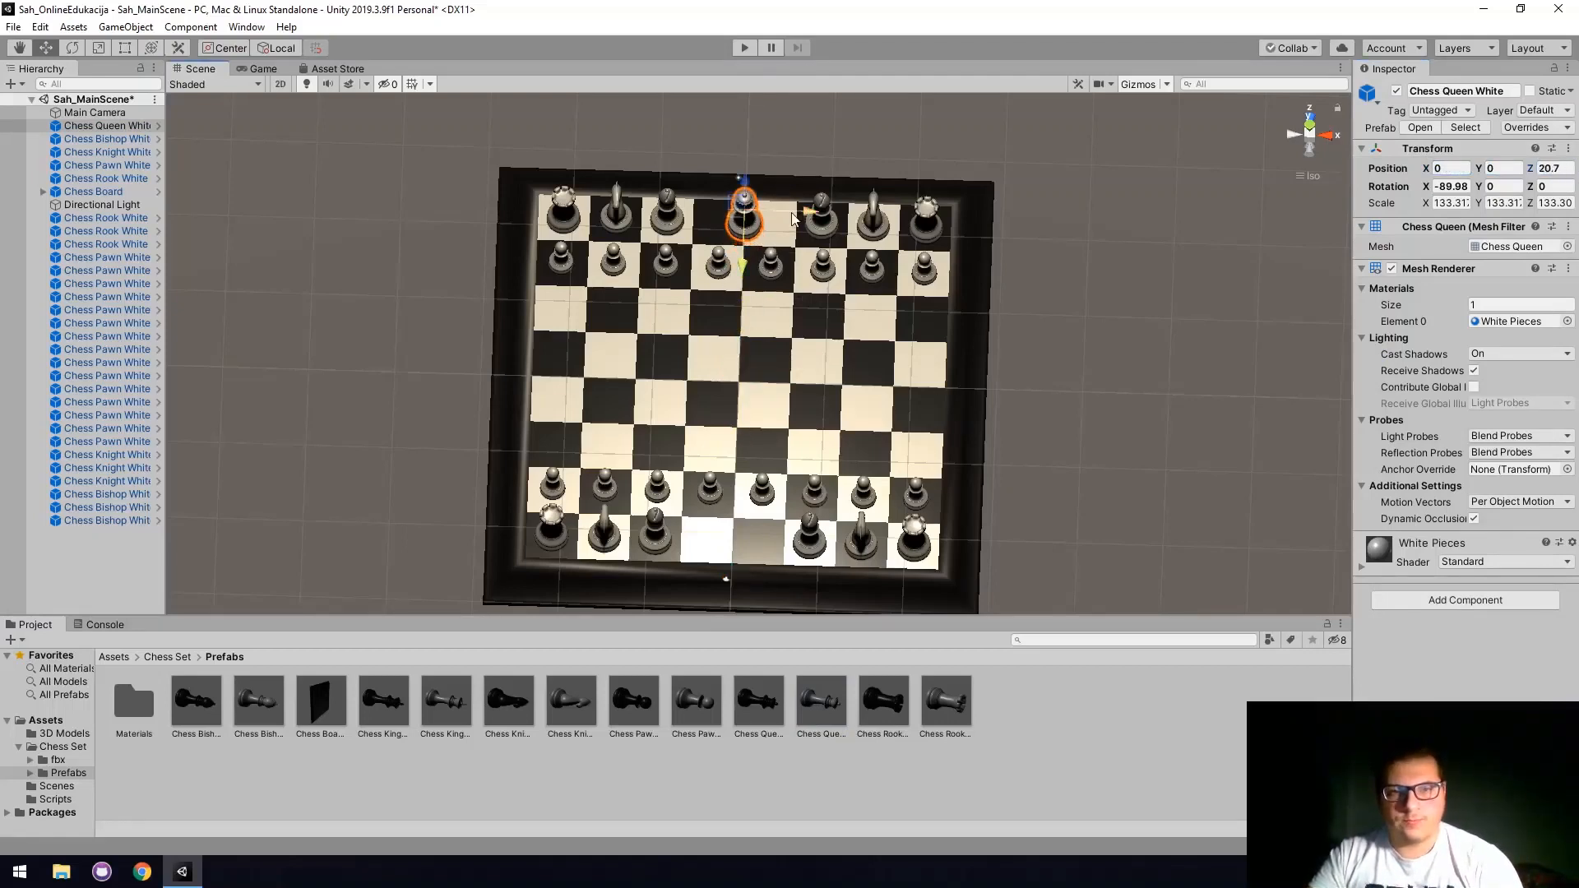
left_click(1308, 126)
scroll(934, 192, "up", 5)
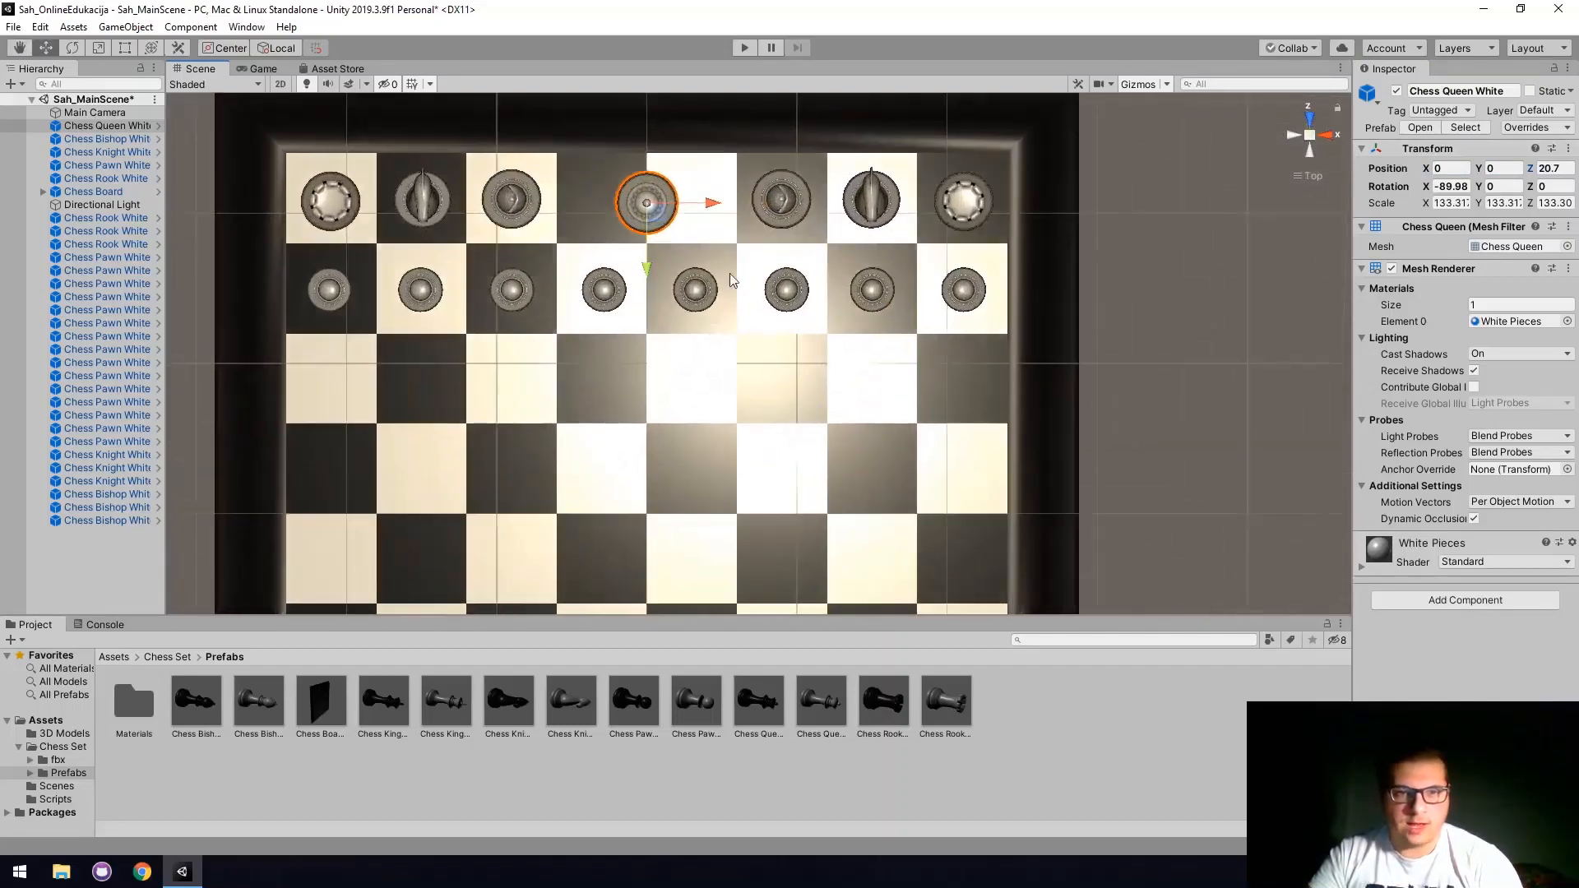
left_click_drag(715, 204, 667, 203)
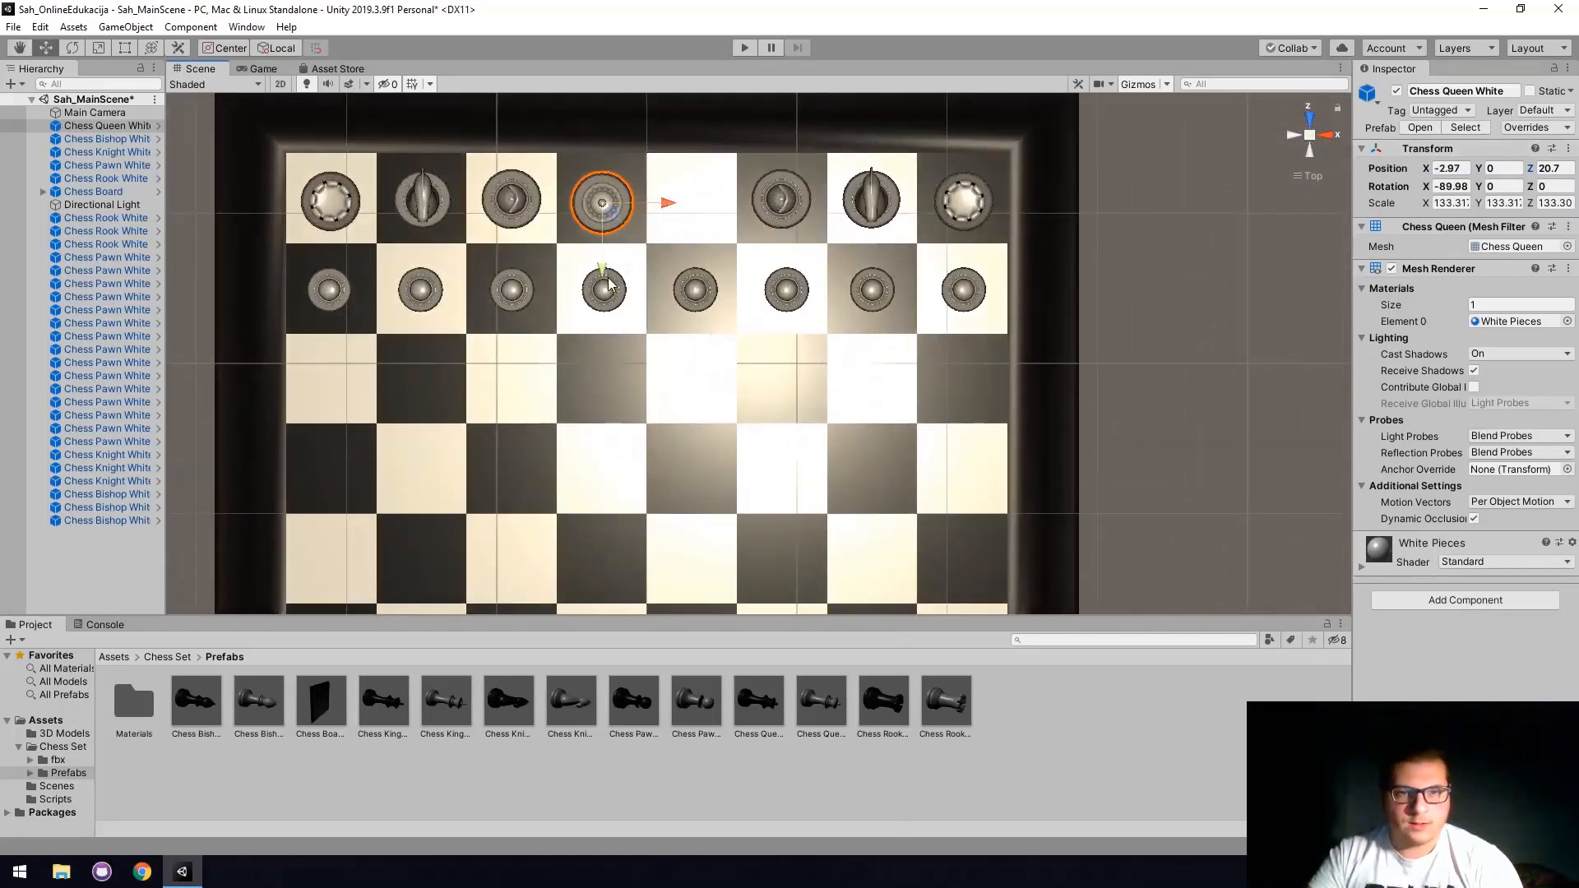
left_click_drag(607, 284, 607, 280)
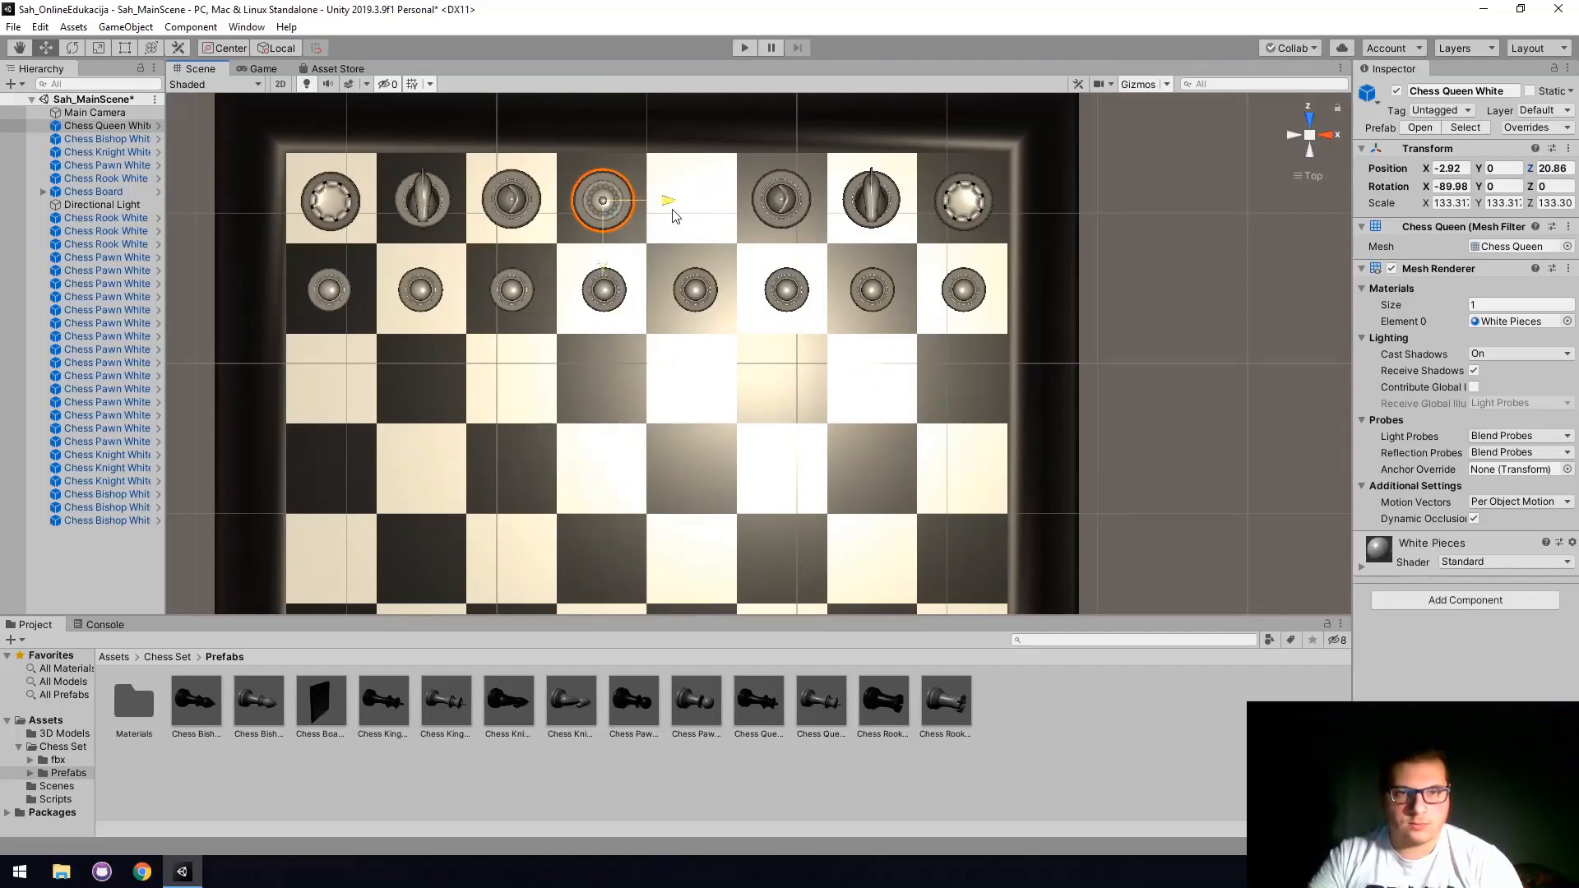
left_click_drag(672, 210, 674, 210)
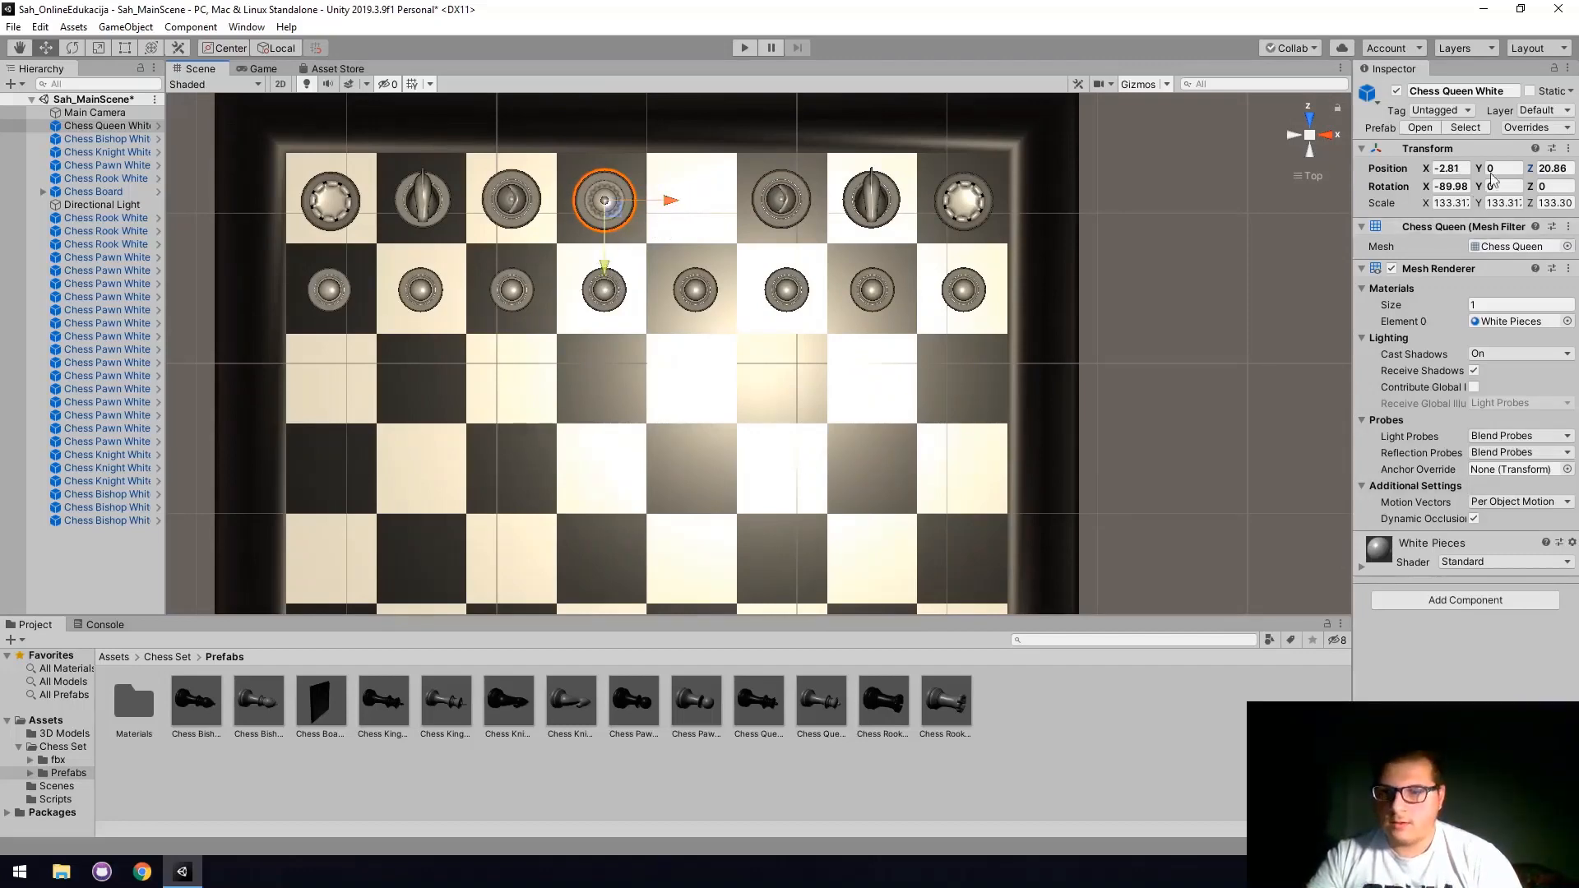
left_click(1456, 169)
type("0")
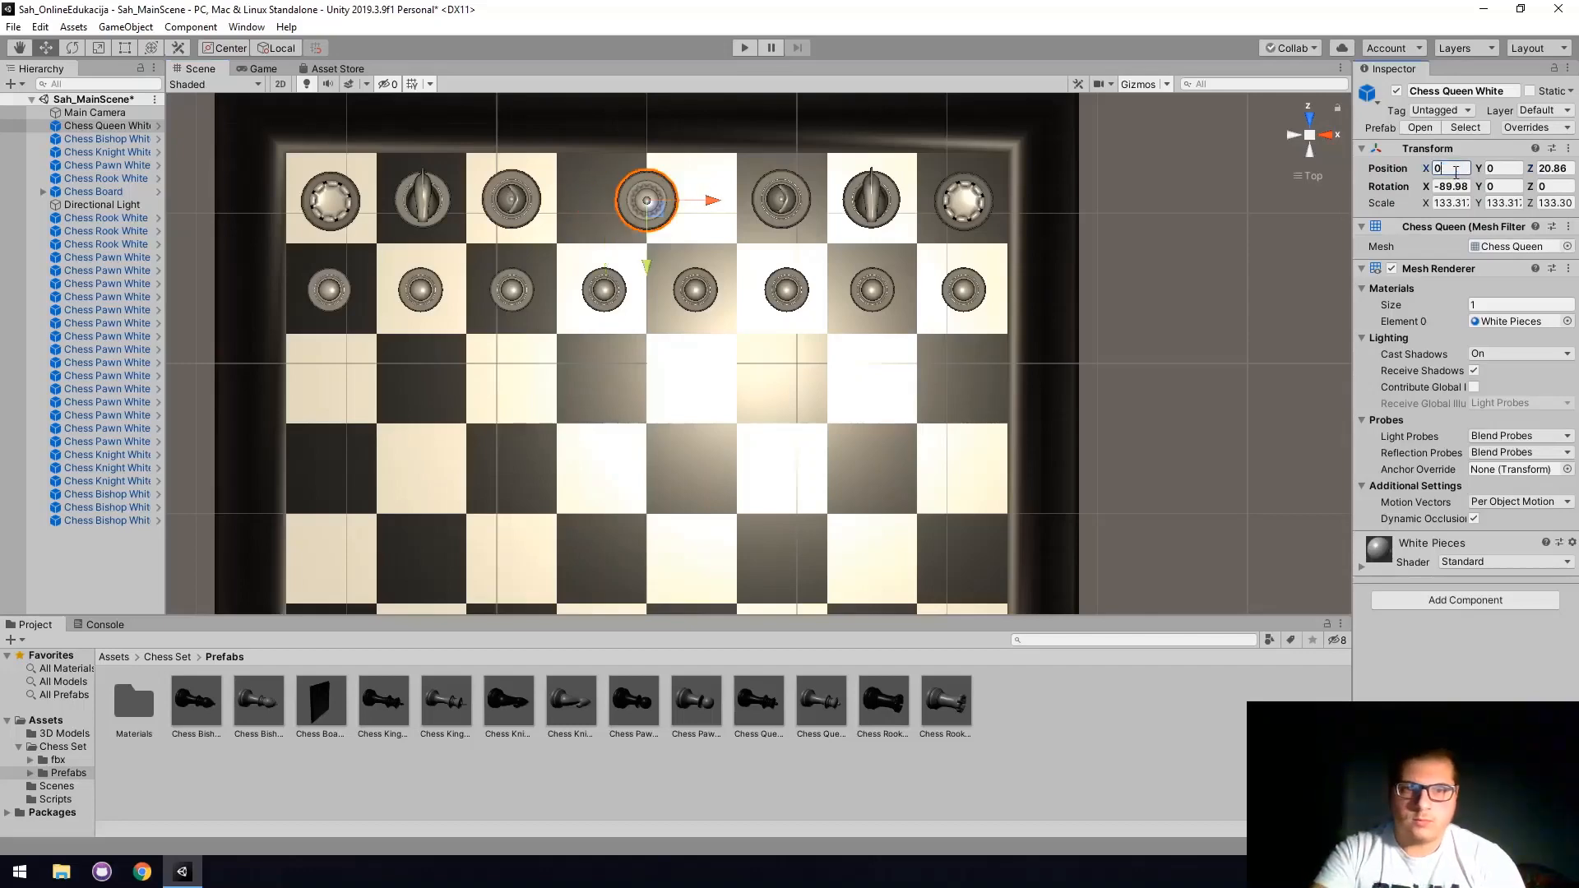
key("Escape")
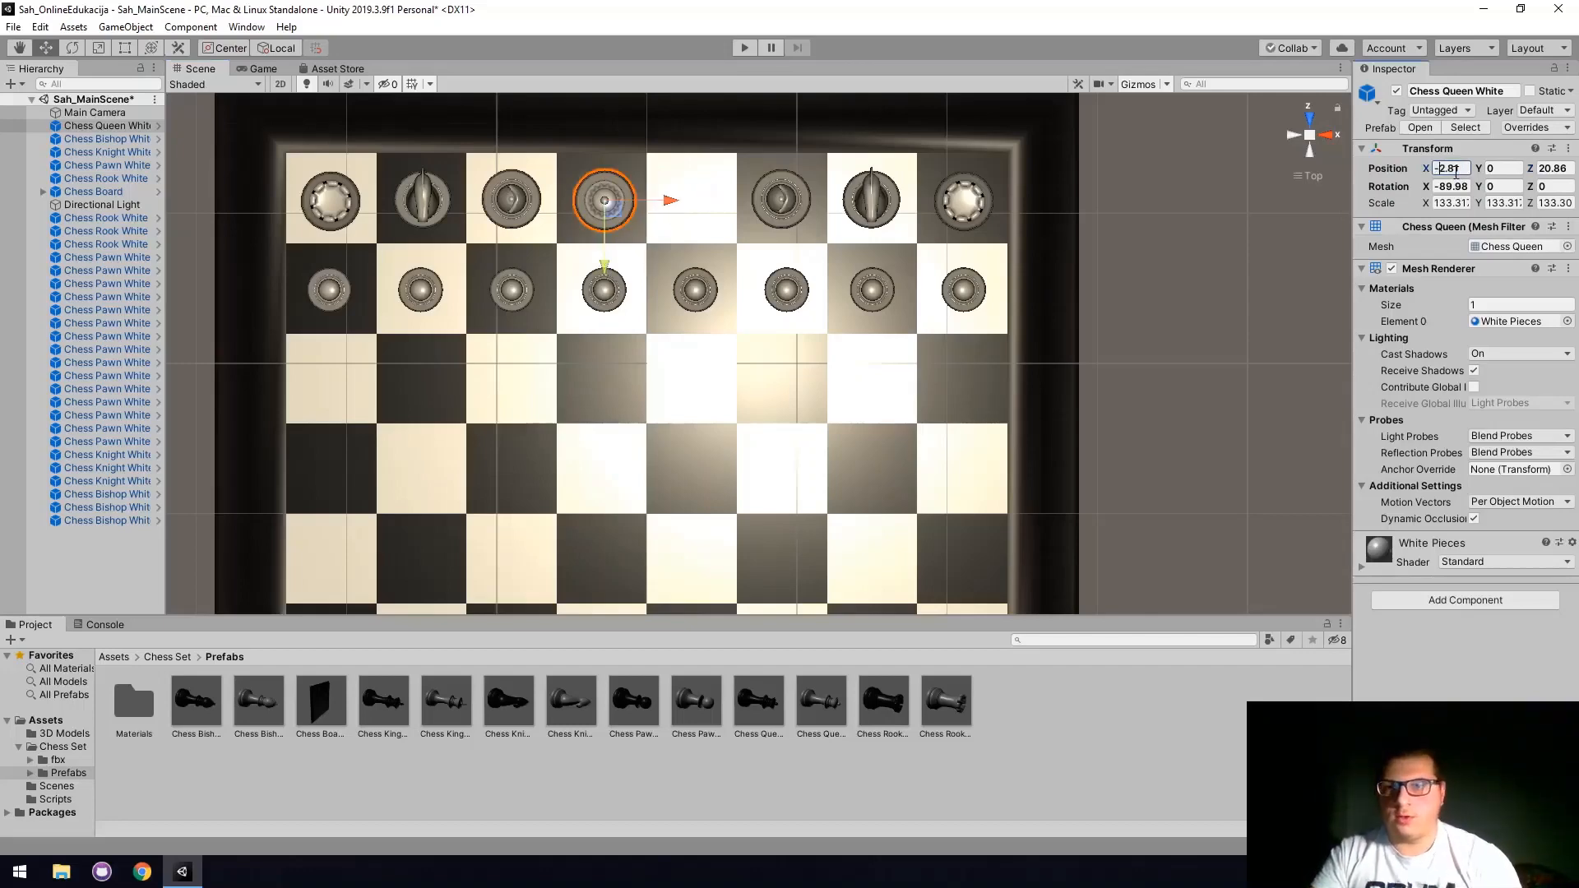
Set the queen's X rotation to 270 and add a Box Collider component to it.
left_click(1453, 186)
type("270")
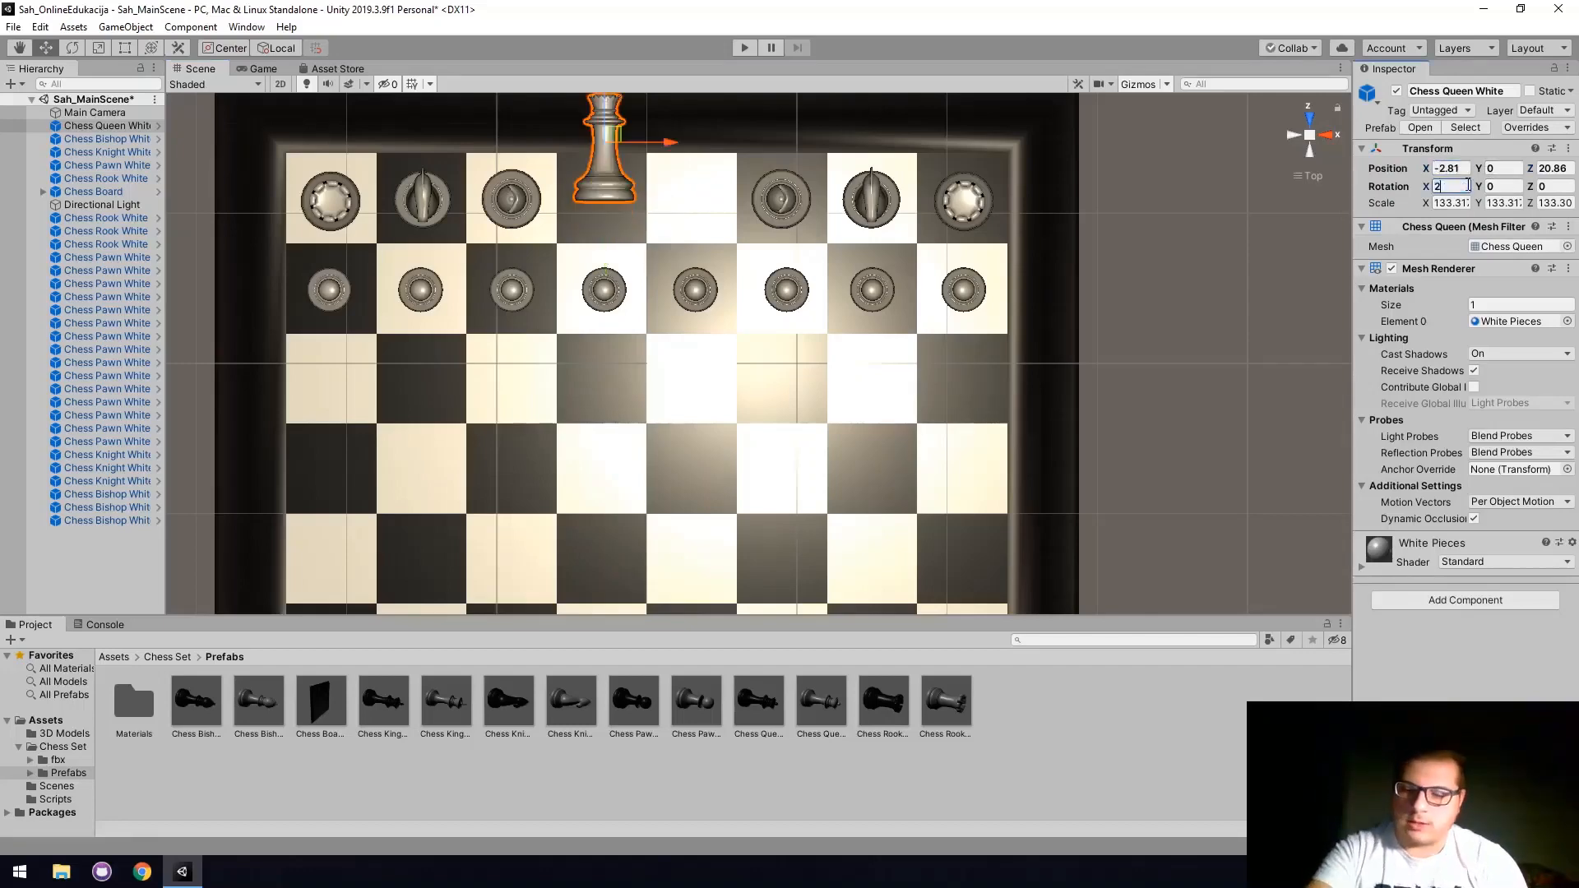
left_click(1417, 601)
left_click(1412, 648)
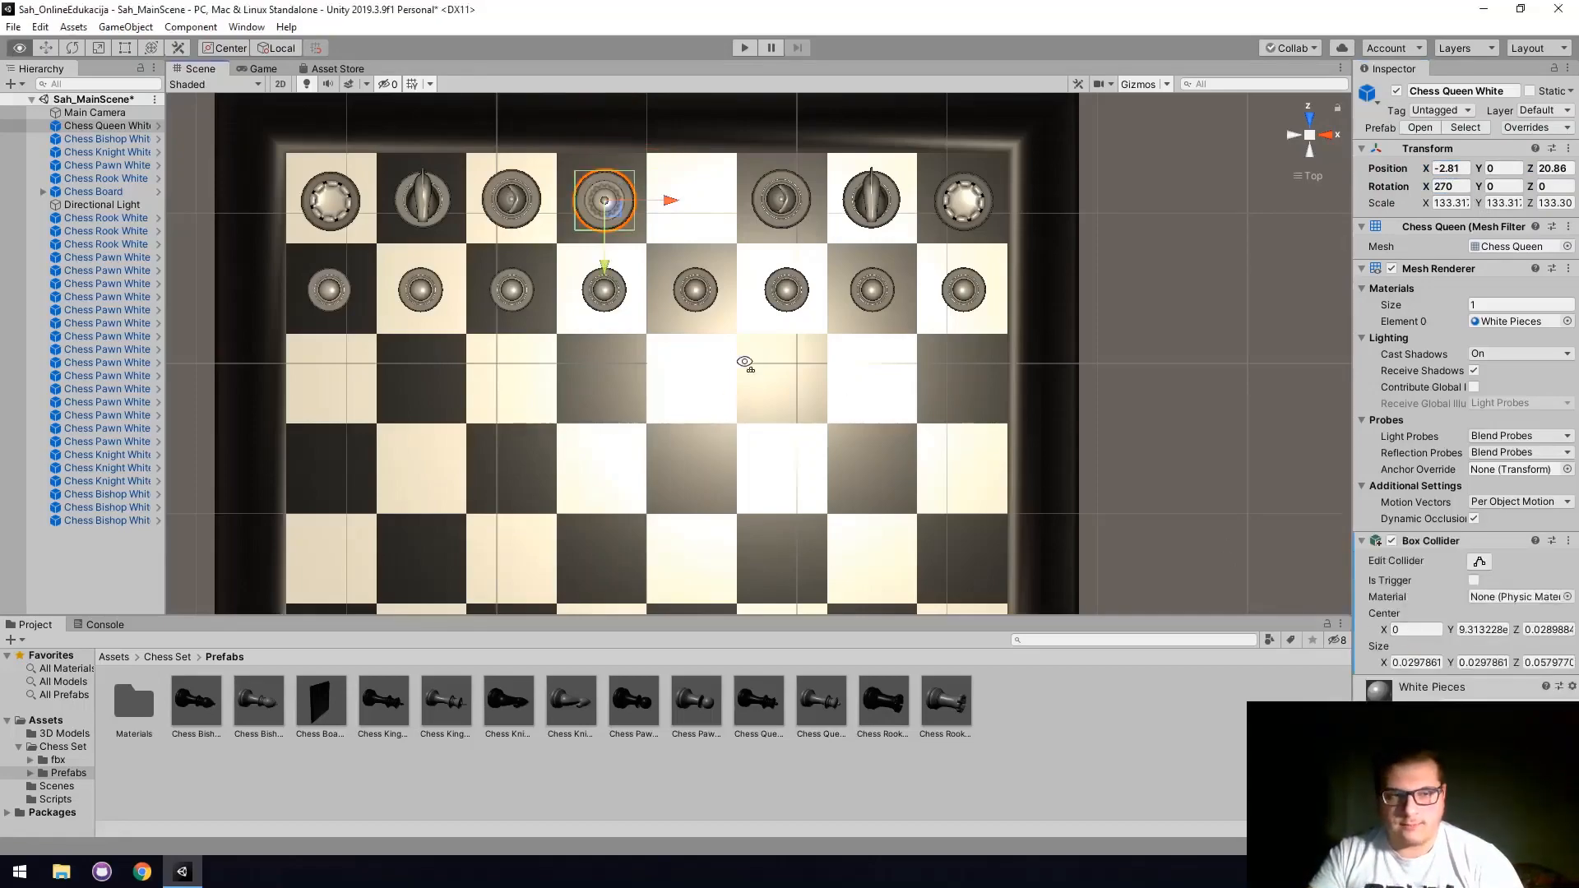
Duplicate the queen and move the copy straight across to the opposite back row, at about Z -21.16.
left_click_drag(745, 365, 1245, 227, "alt")
left_click(1308, 123)
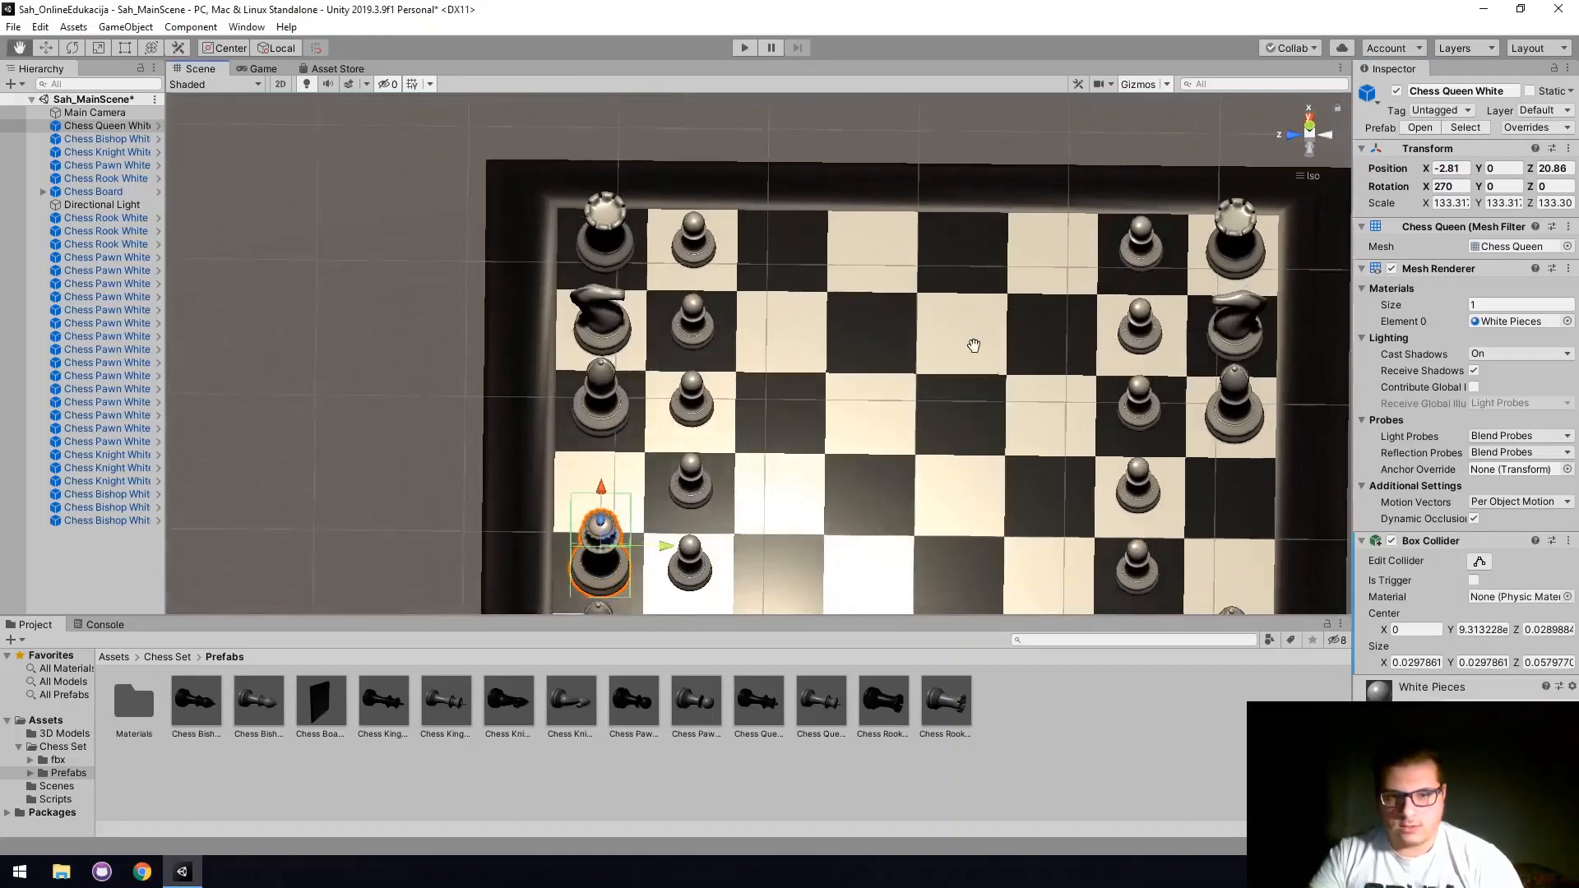
left_click(1321, 135)
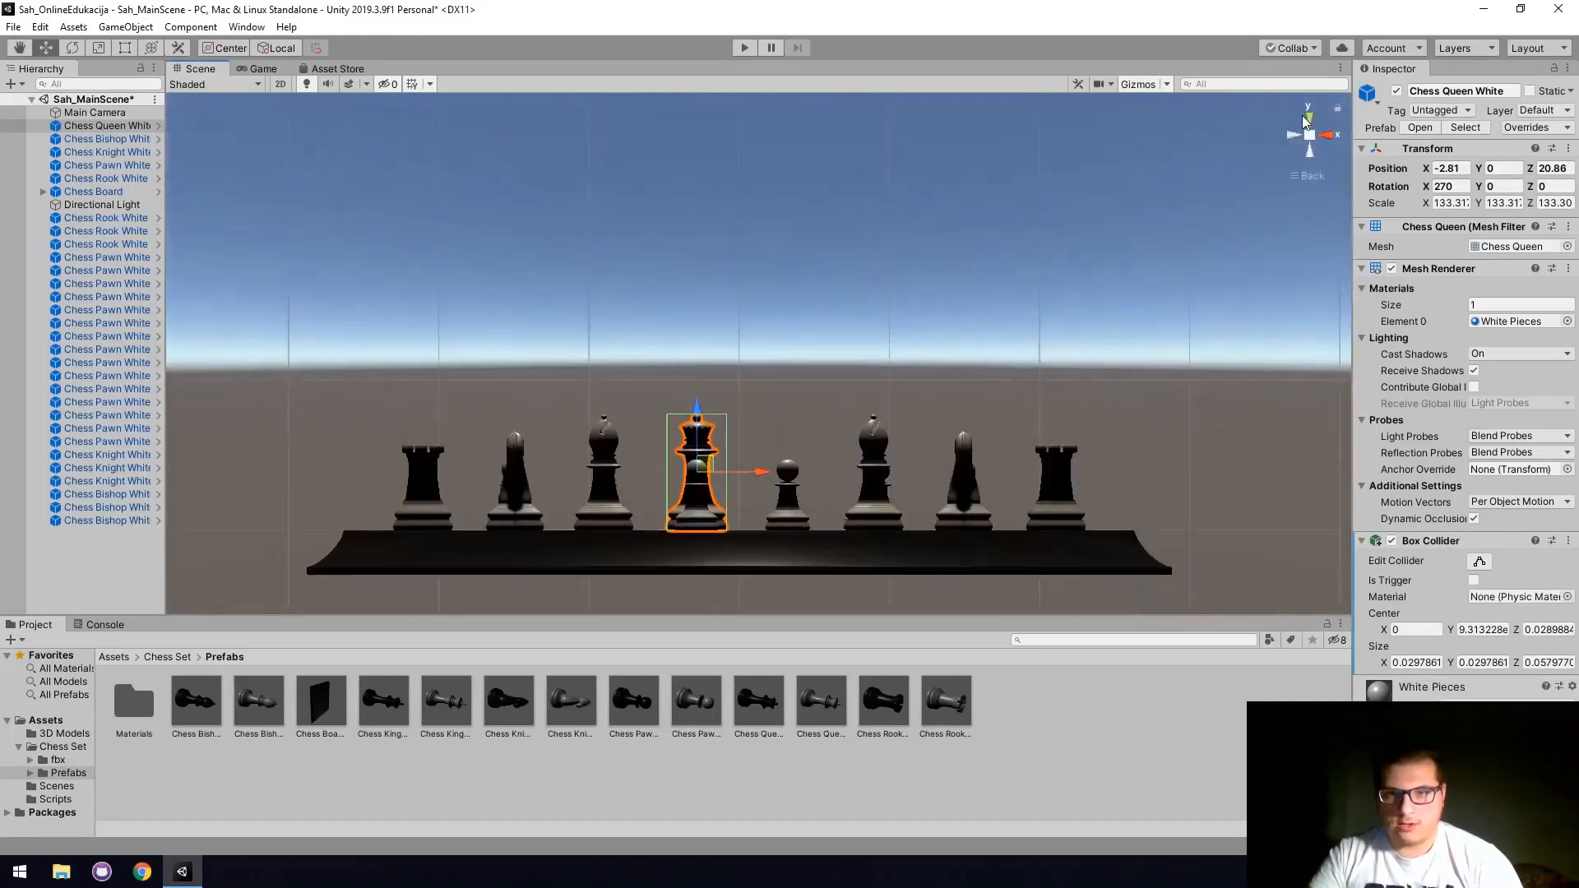
left_click(1310, 117)
scroll(868, 347, "down", 5)
scroll(869, 352, "down", 3)
key("ctrl+d")
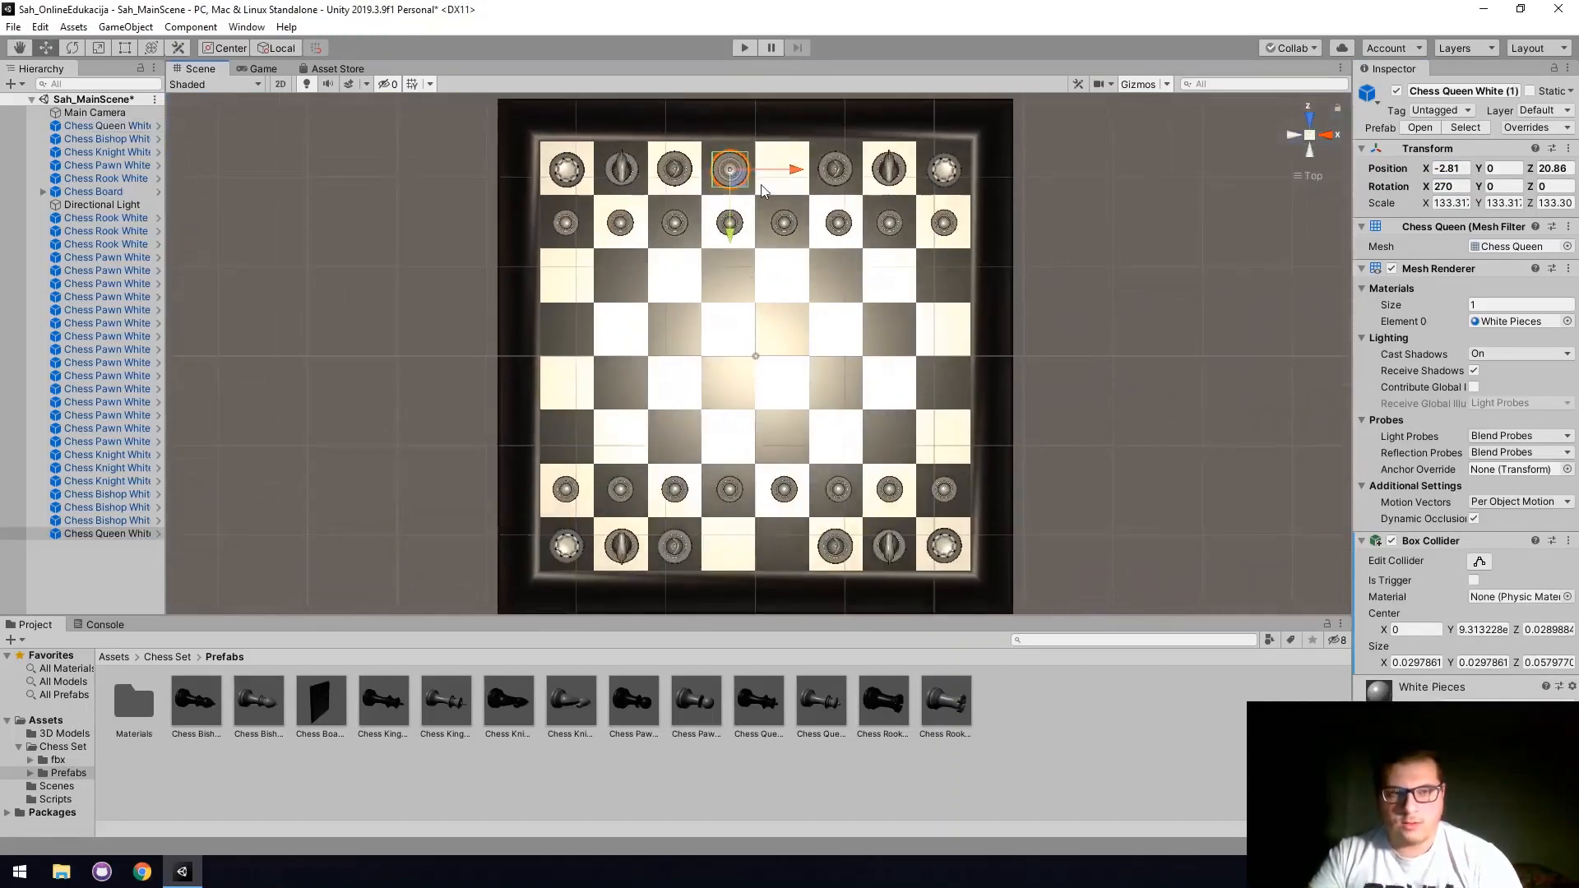
left_click_drag(734, 238, 732, 614)
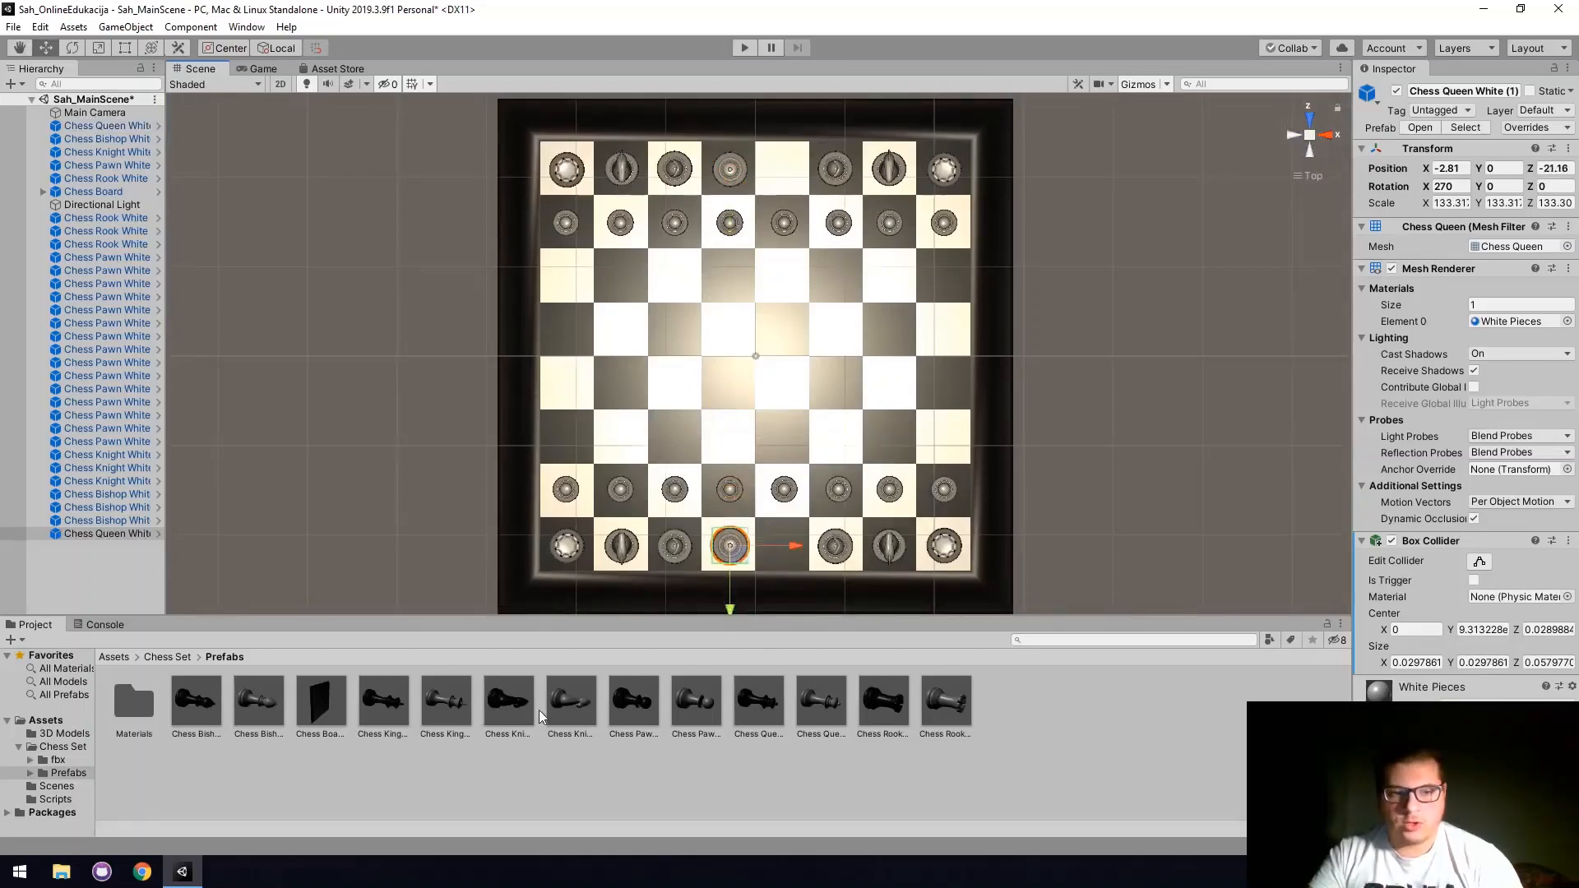
Add the Chess King White prefab to the scene and set its position to 0, 0, 0.
left_click(449, 709)
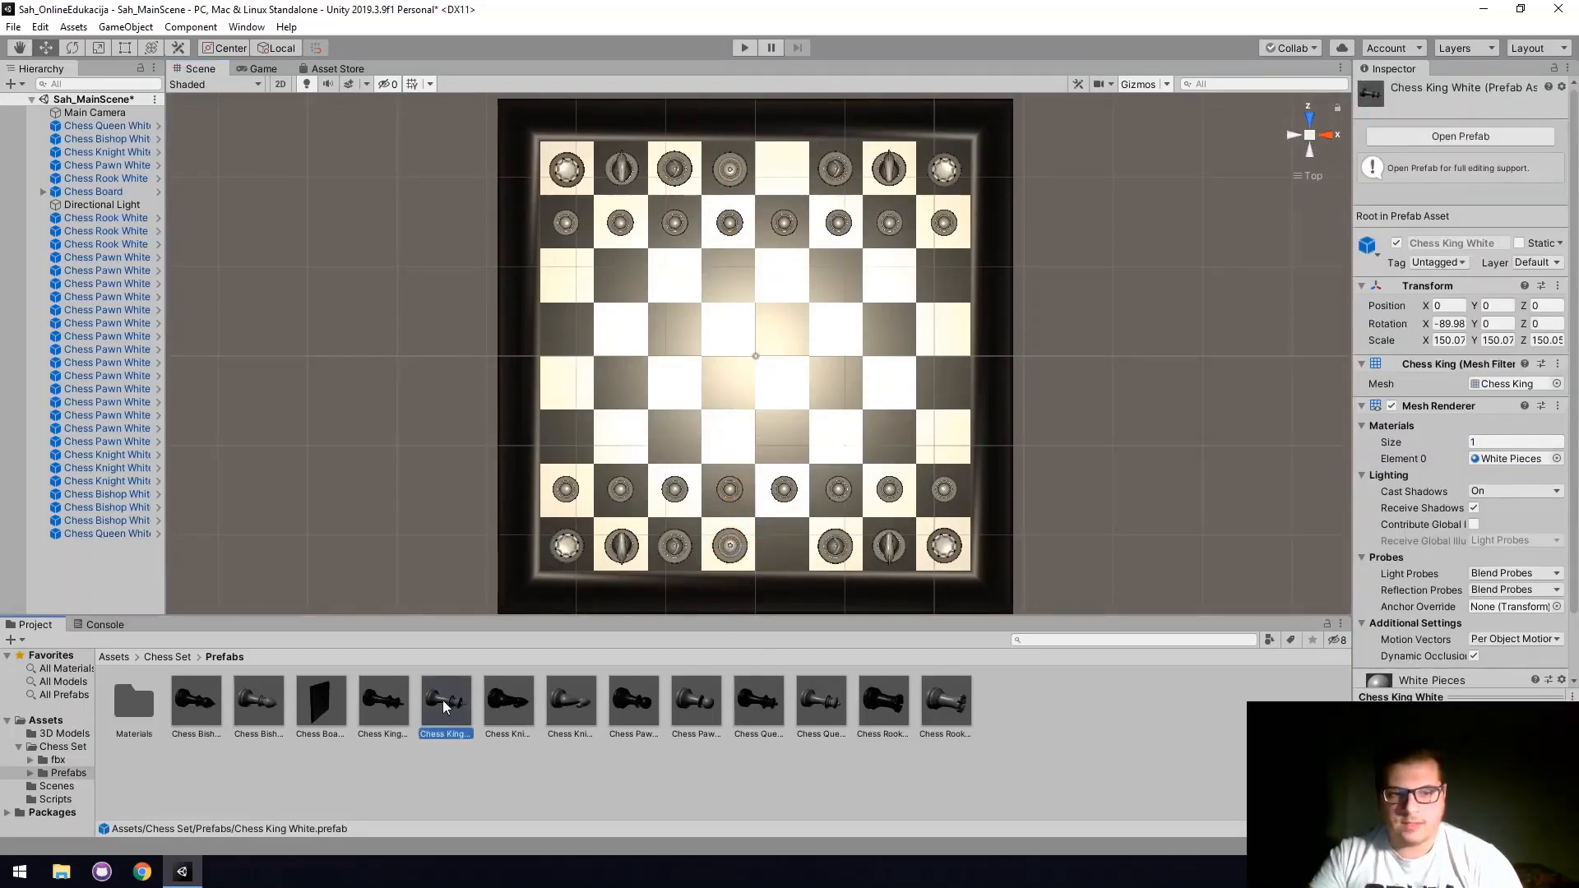
left_click_drag(444, 707, 1047, 233)
left_click(1452, 169)
type("0")
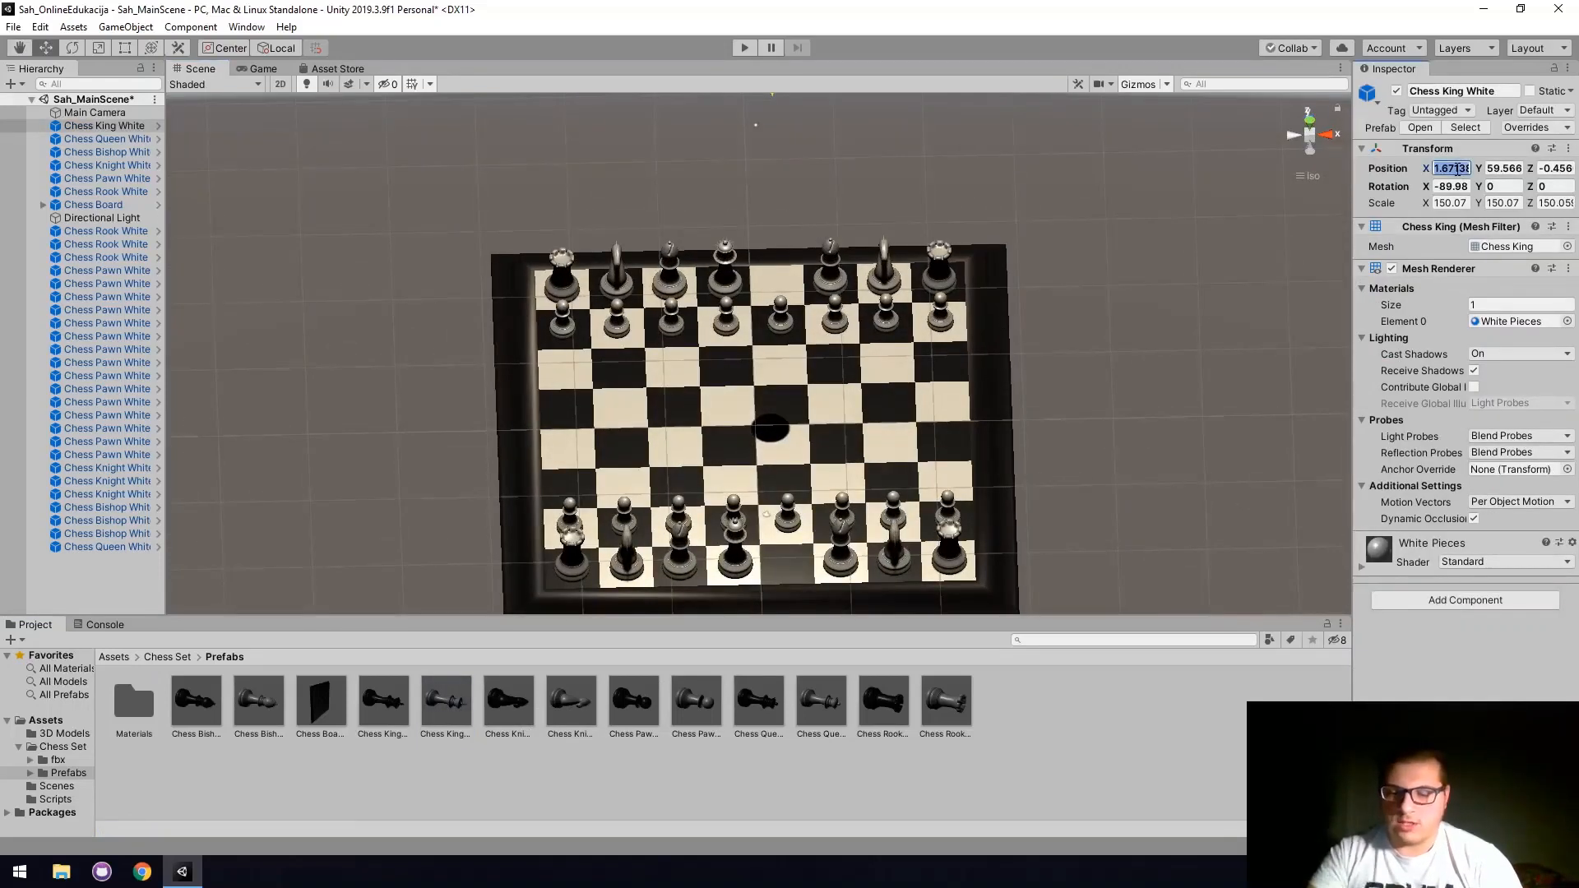
key("Tab")
type("0")
key("Tab")
type("0")
Move the king onto the free back-row square beside the queen, at about X 3 and Z 20.94, and add a Box Collider component.
scroll(913, 374, "up", 5)
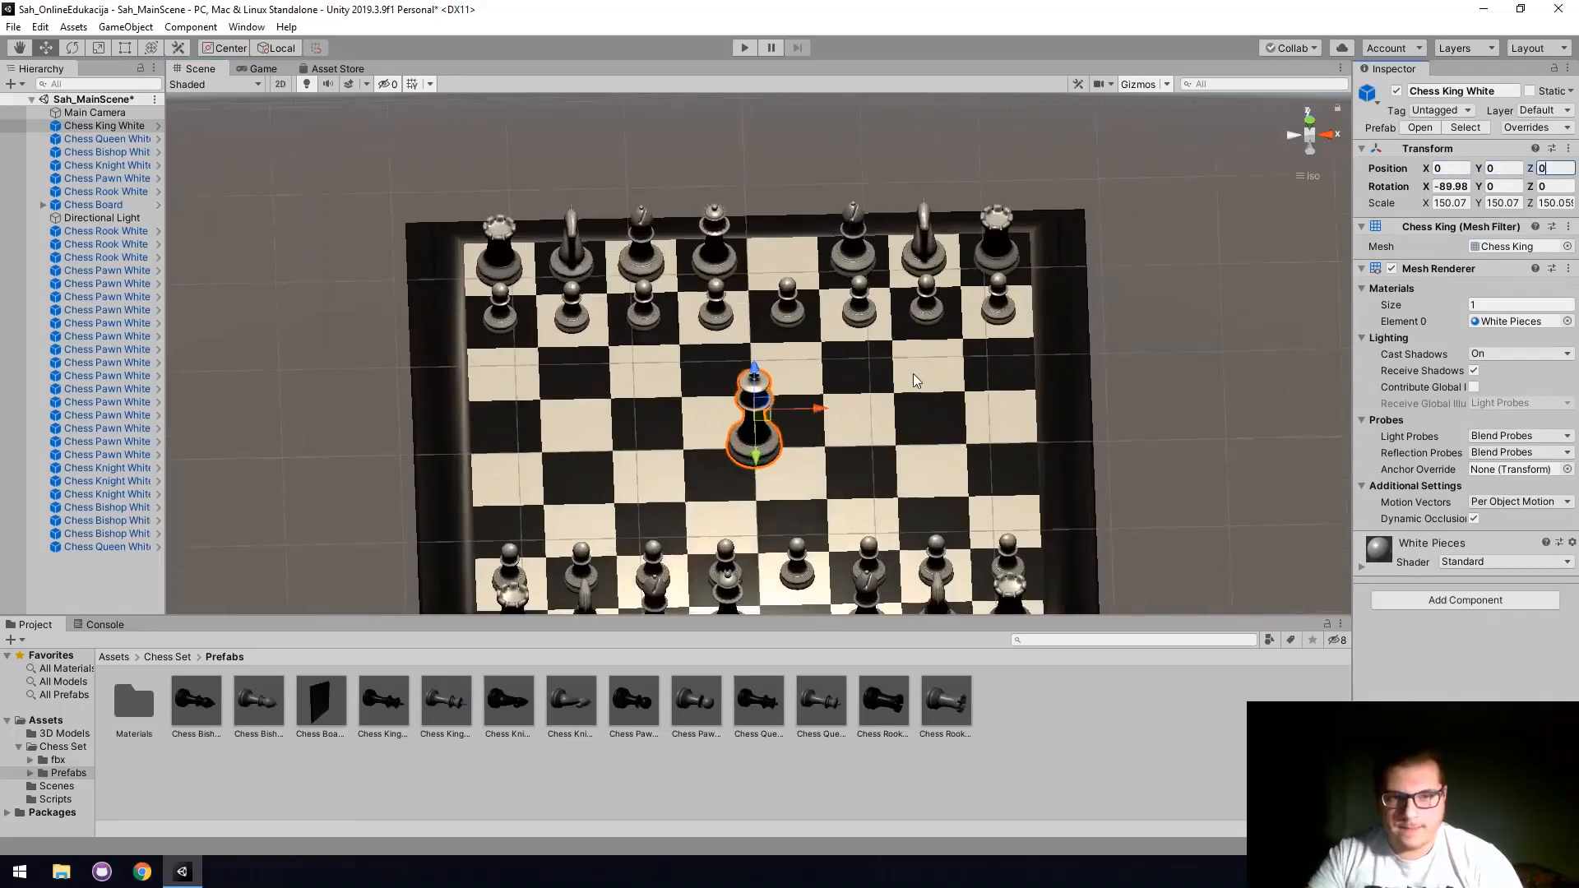
middle_click_drag(856, 455, 822, 434)
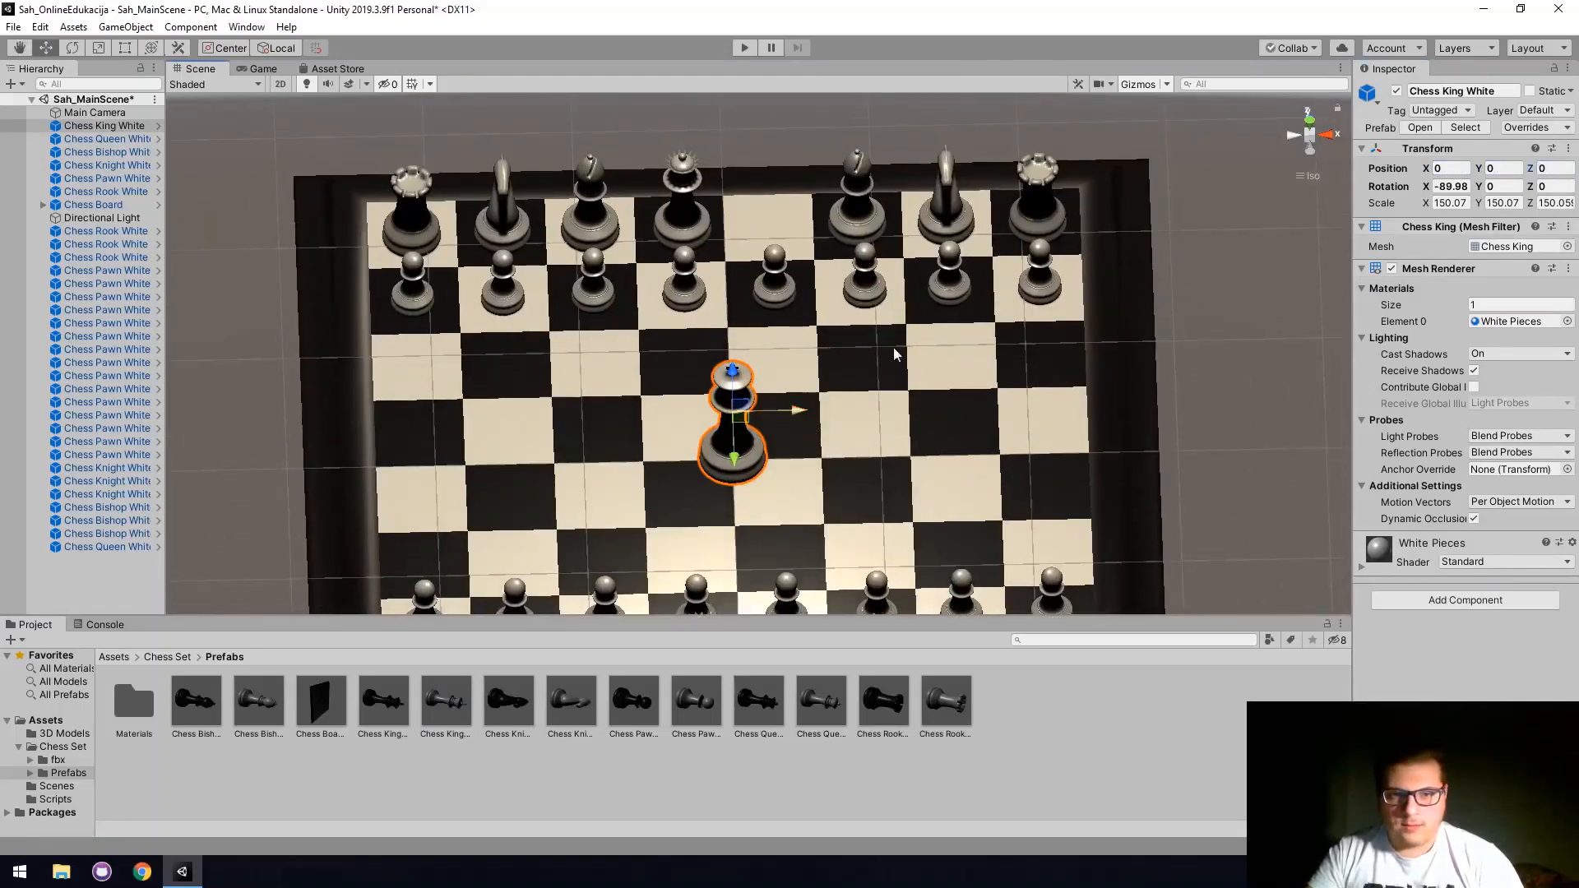
left_click(1313, 121)
left_click_drag(796, 346, 841, 339)
left_click_drag(779, 409, 760, 180)
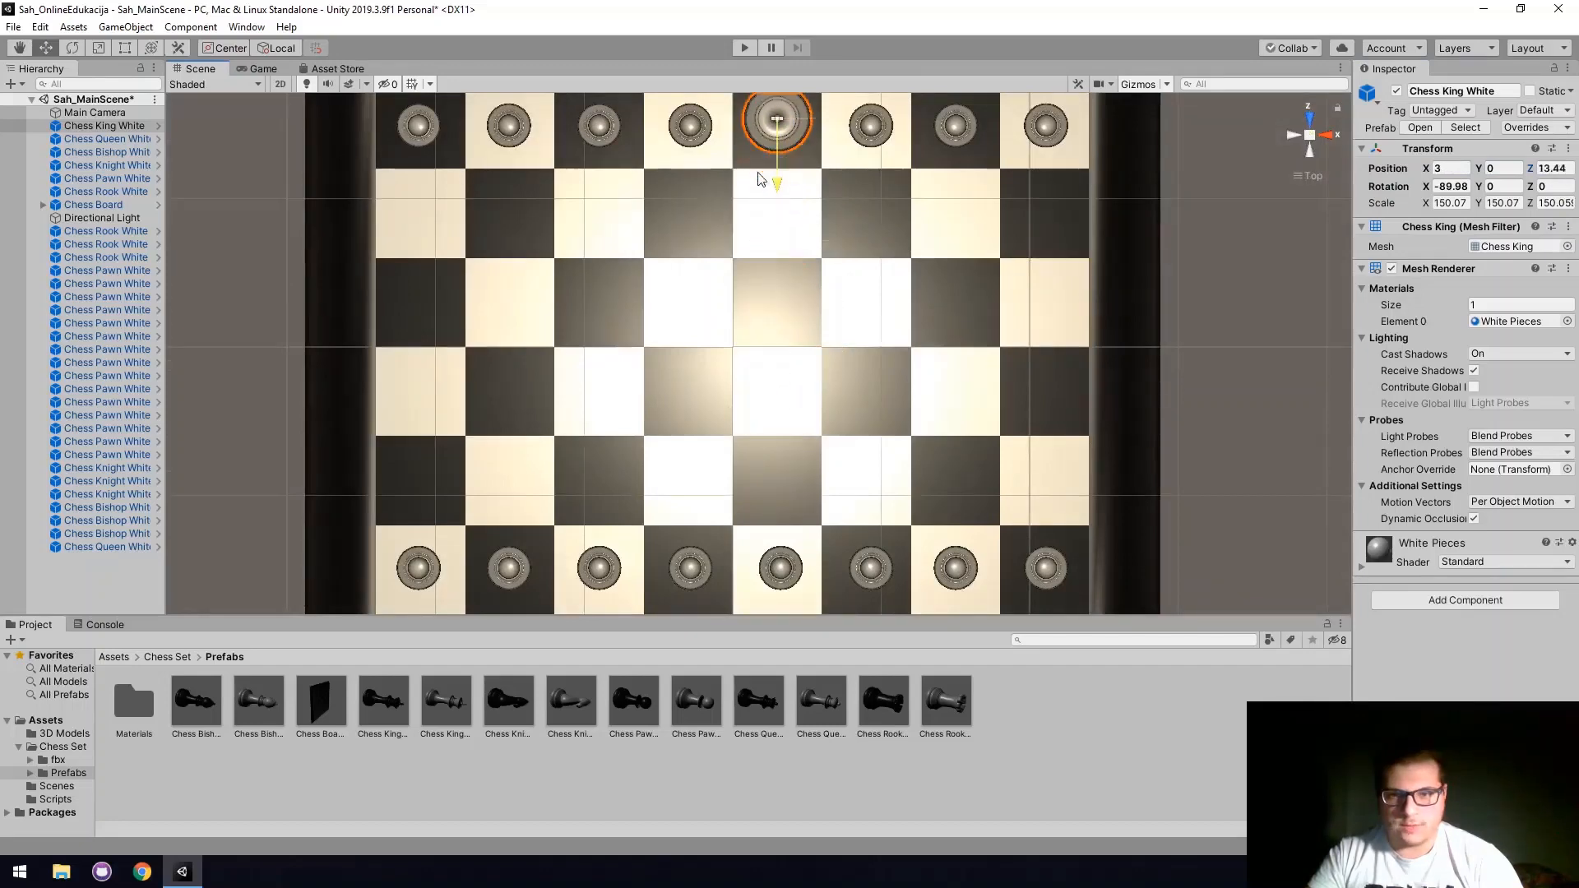
middle_click_drag(760, 180, 759, 352)
left_click_drag(758, 352, 753, 277)
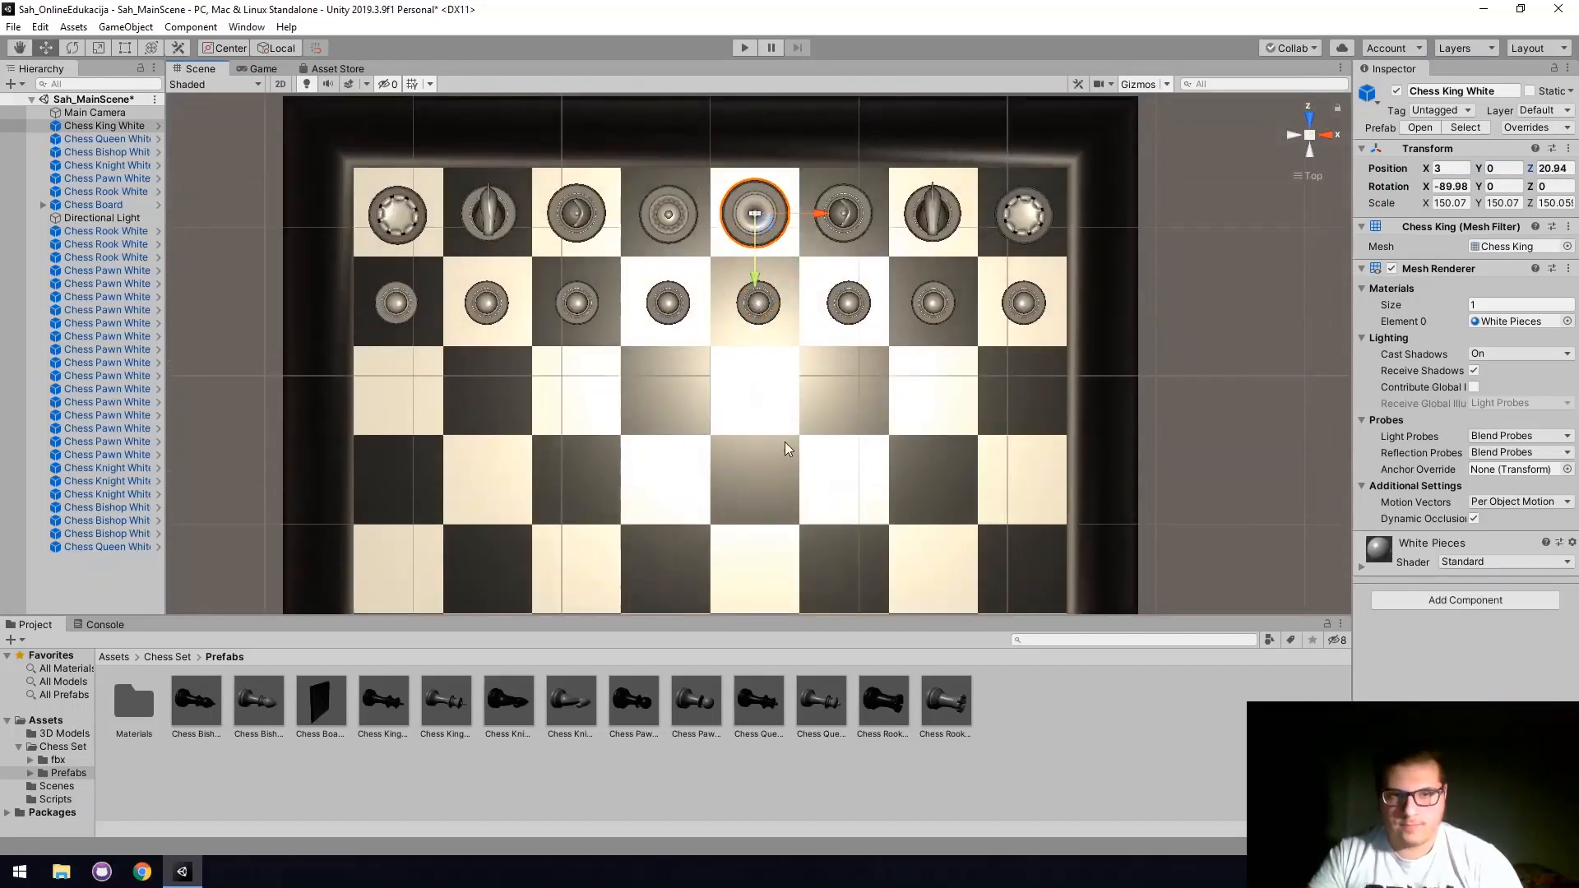
left_click(1458, 604)
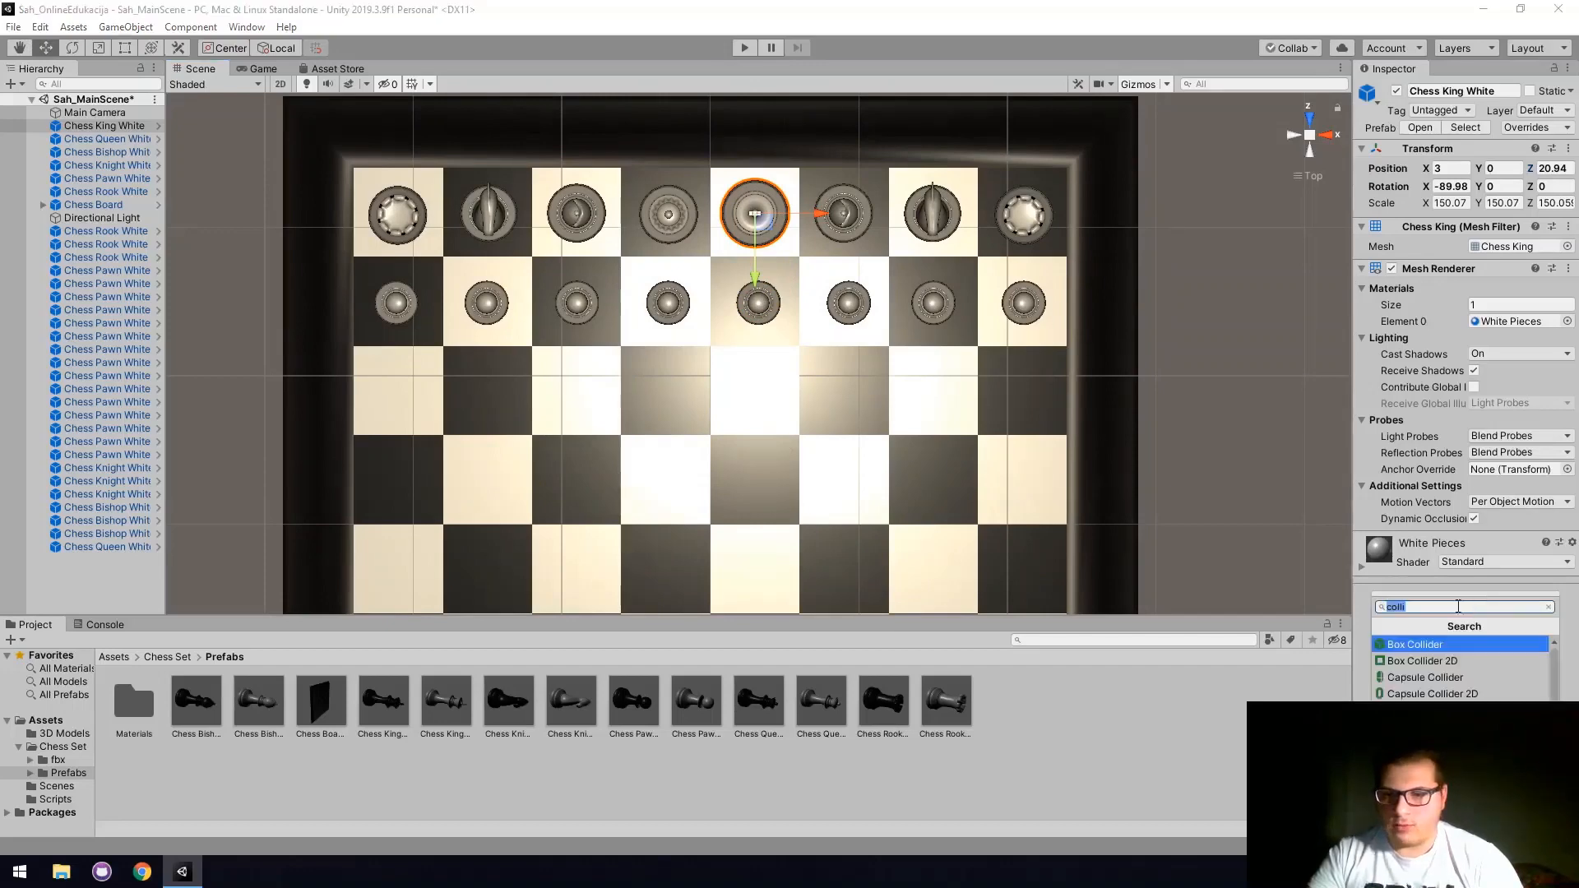
left_click(1428, 647)
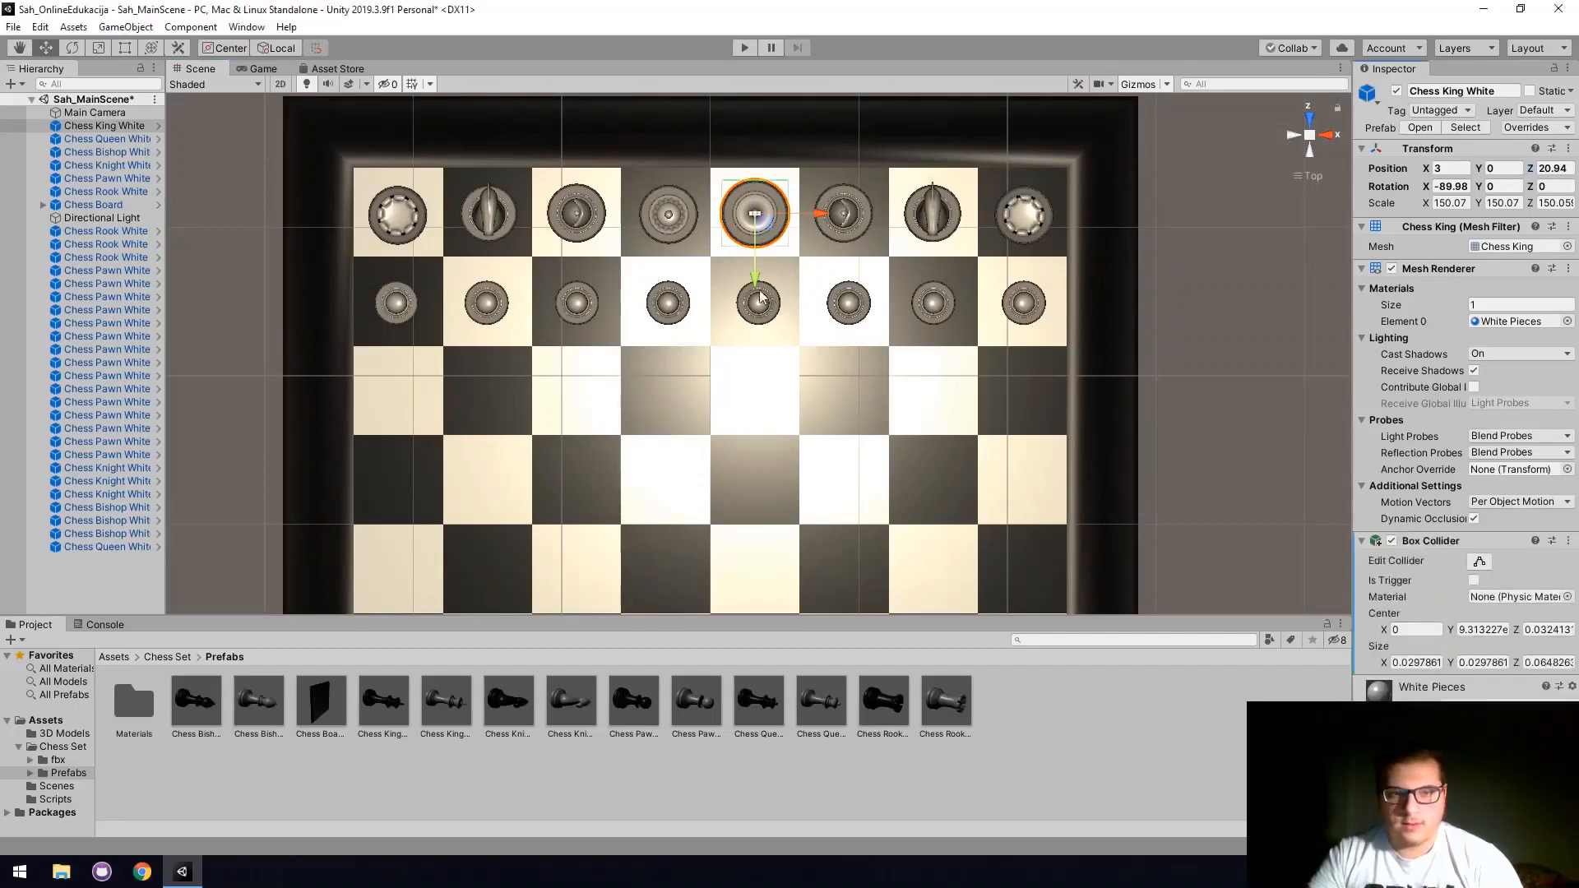
left_click_drag(756, 284, 755, 575)
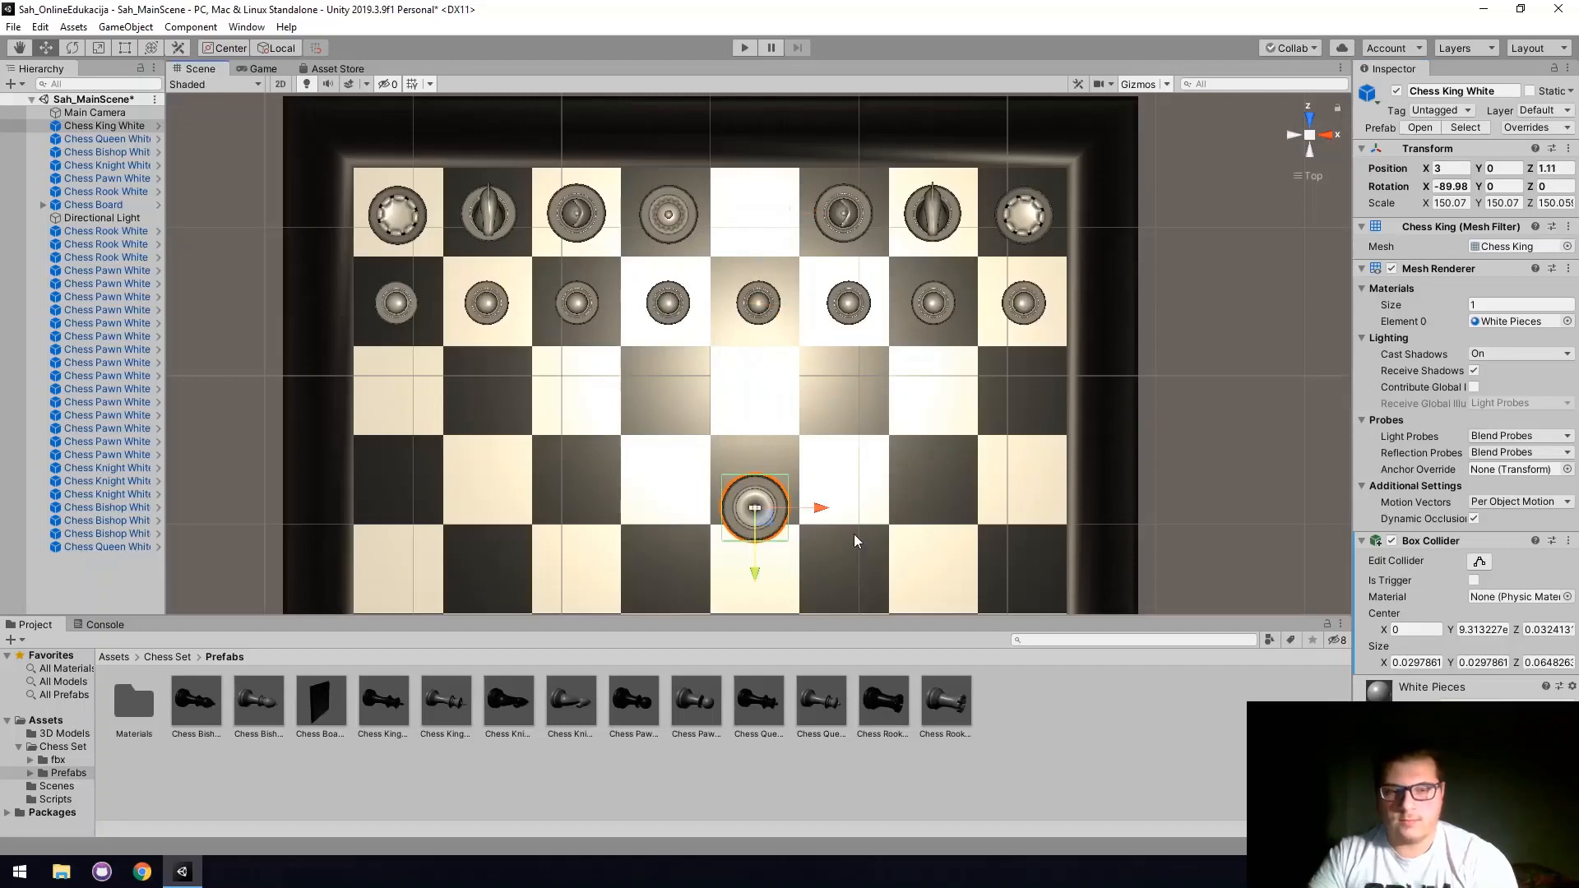
key("ctrl+z")
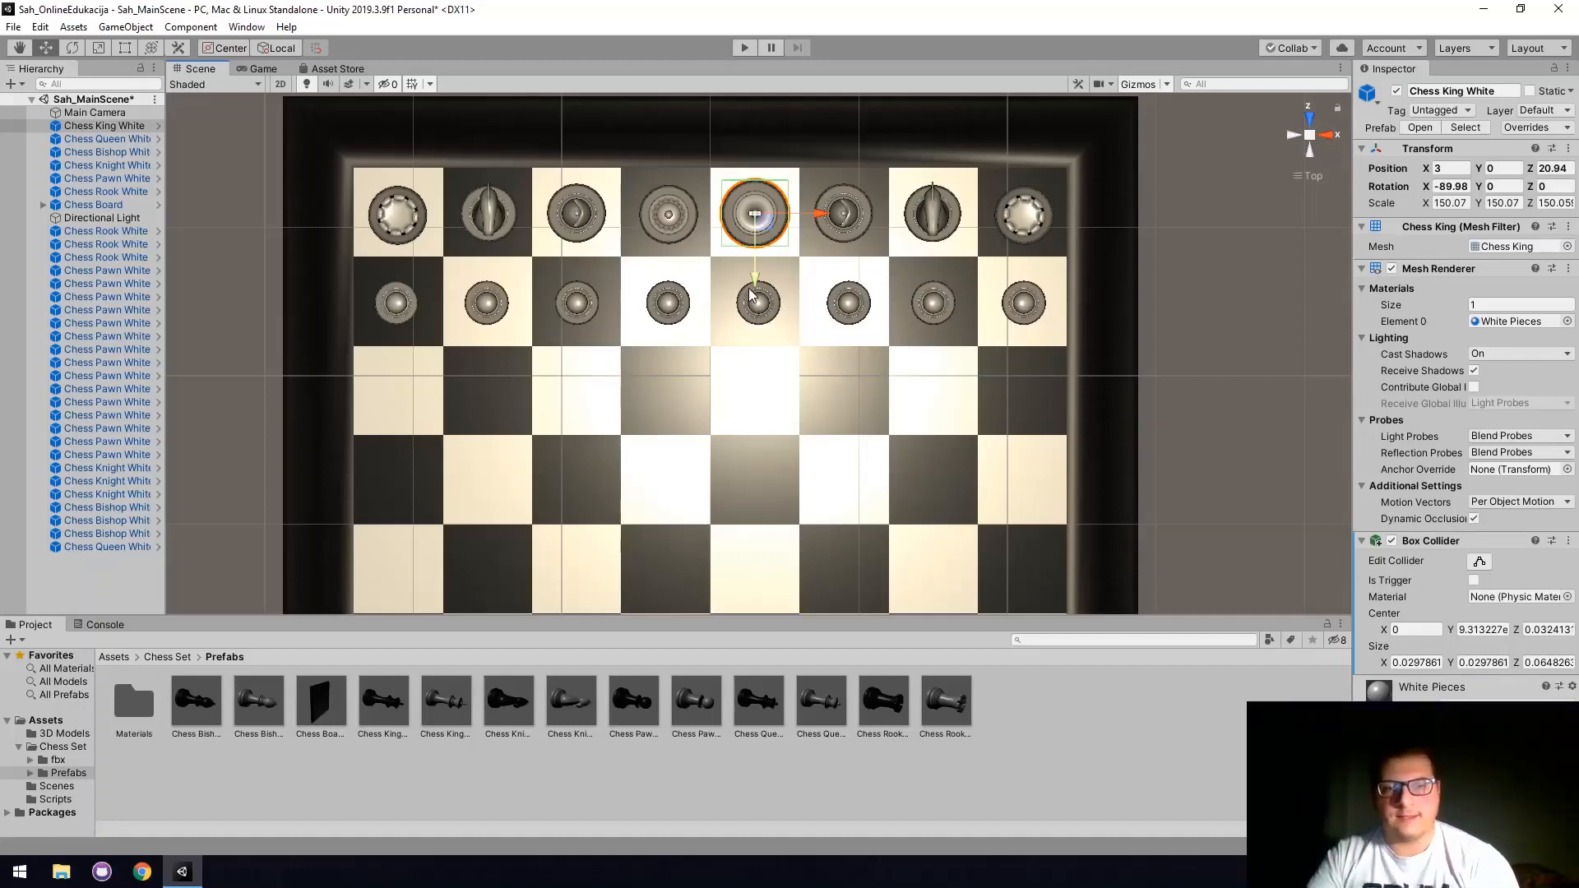
left_click_drag(750, 293, 751, 516)
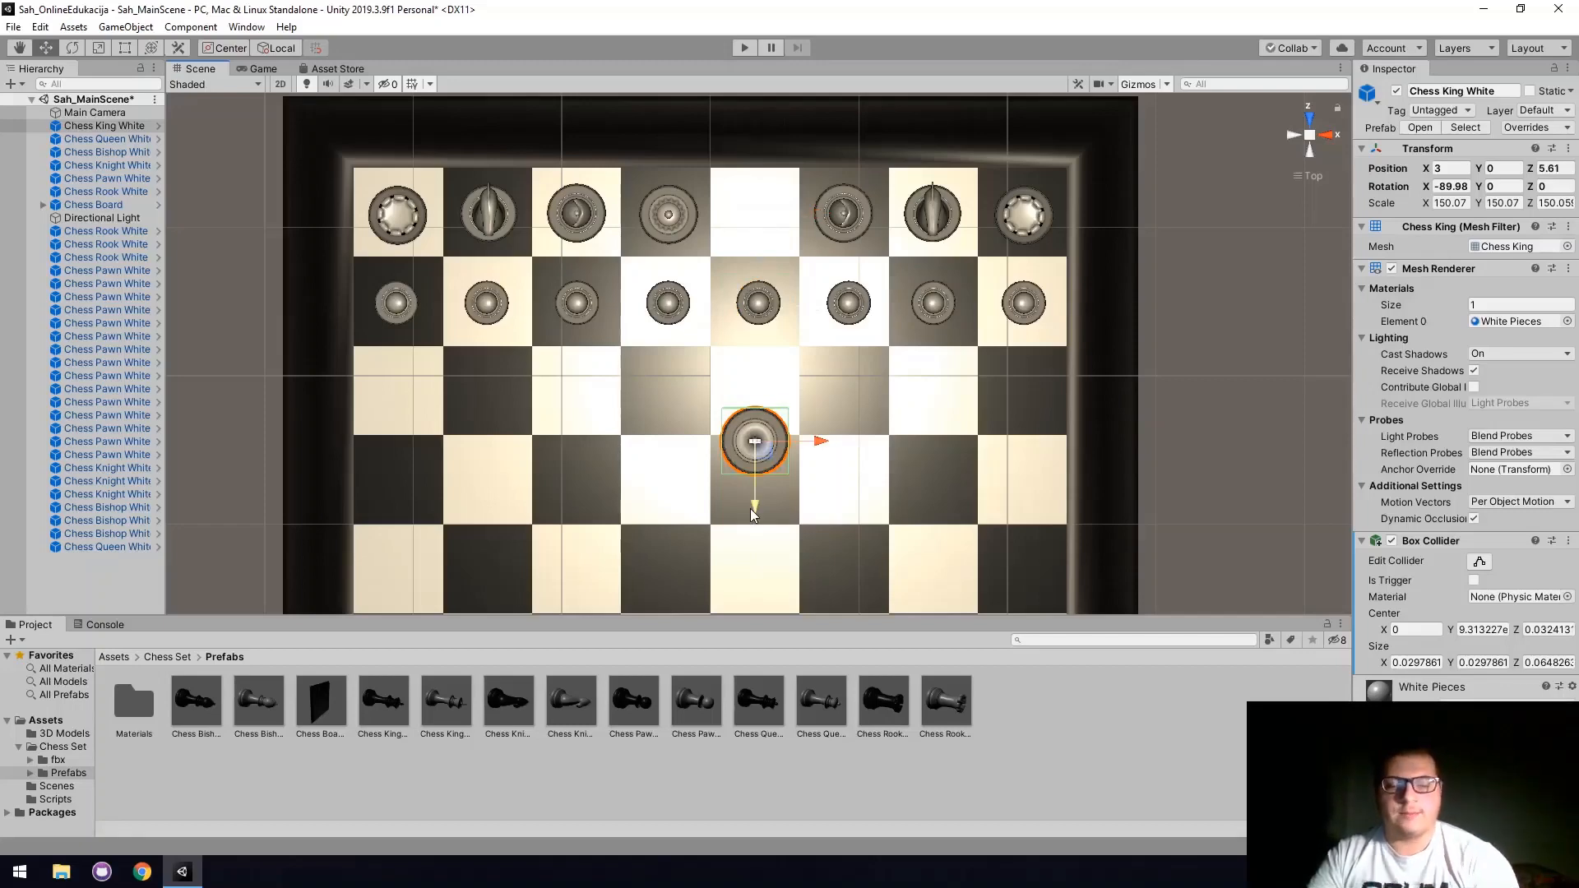
key("ctrl+z")
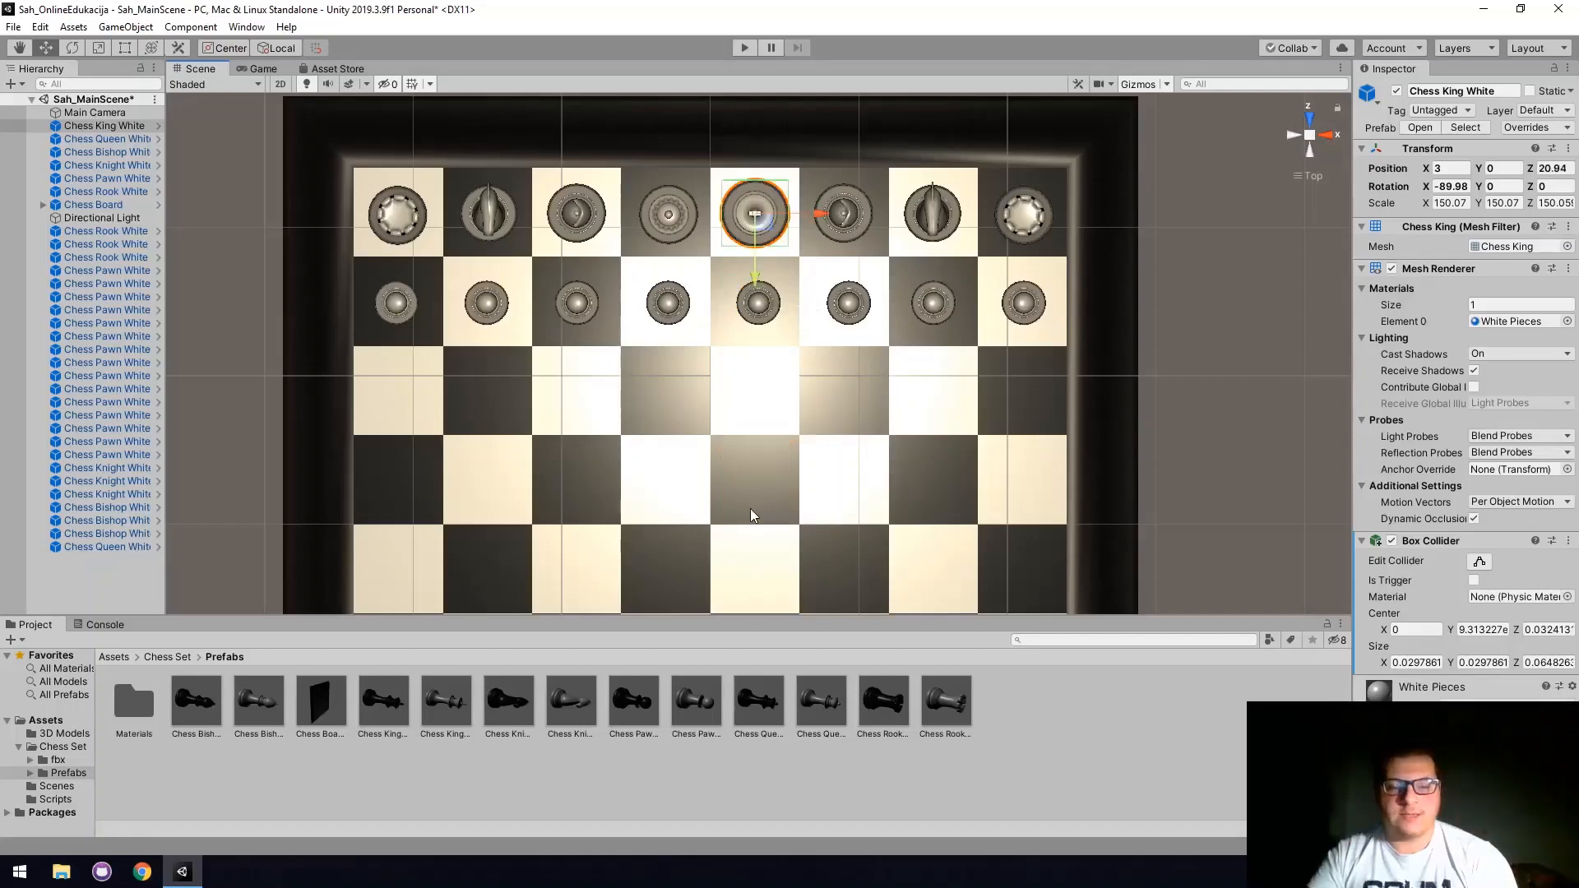
Duplicate the king and move the copy to the free square in the opposite back row, at about Z -21.05.
key("ctrl+d")
left_click_drag(755, 284, 755, 547)
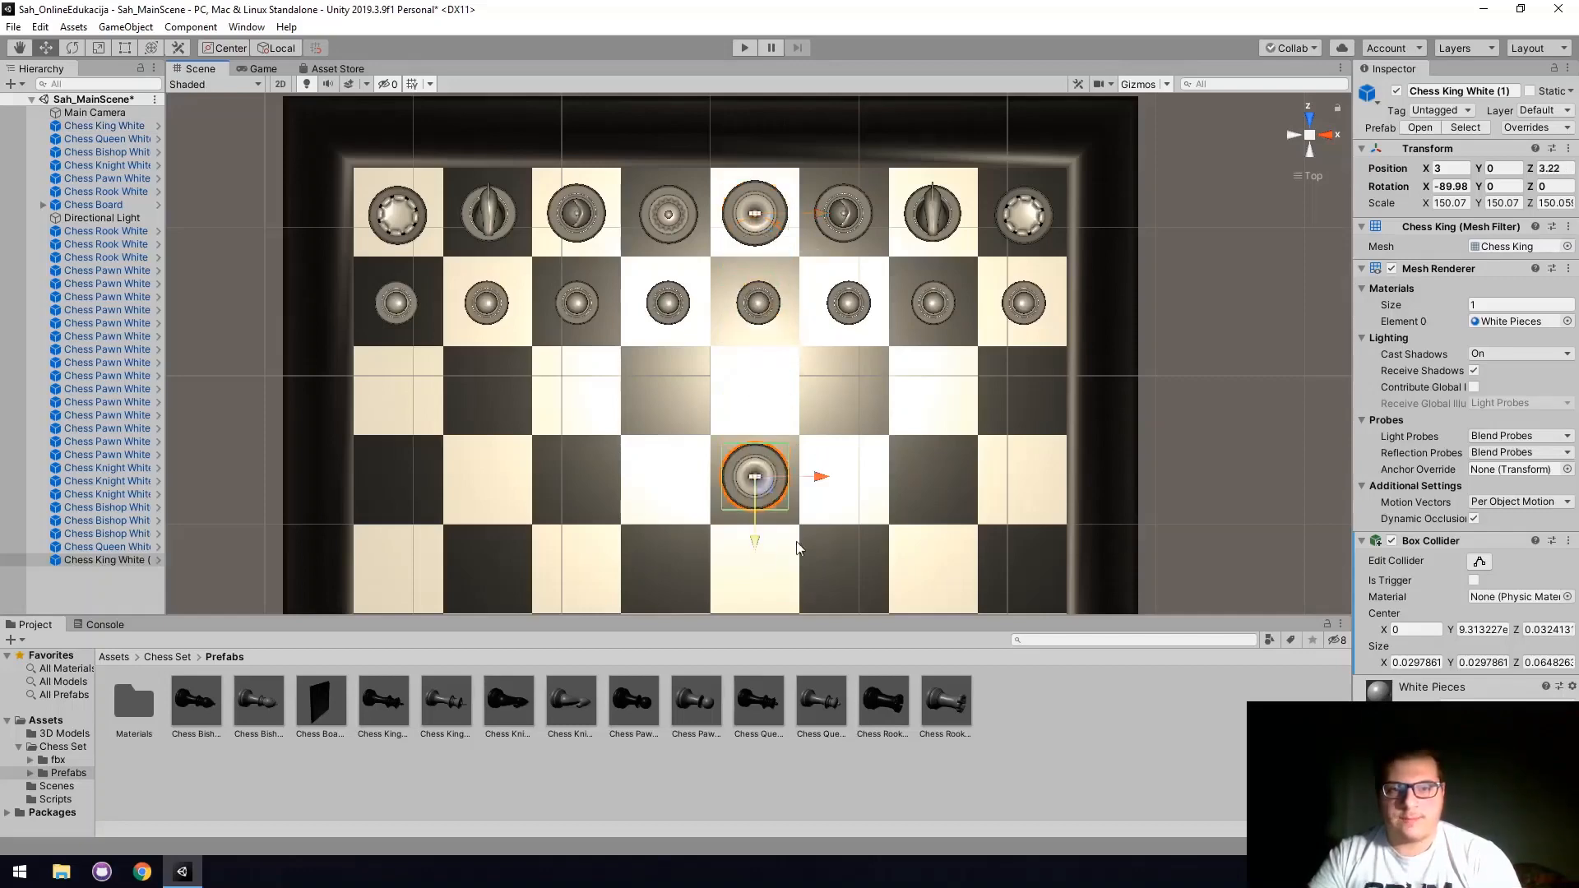
middle_click_drag(954, 569, 972, 383)
left_click_drag(777, 356, 778, 537)
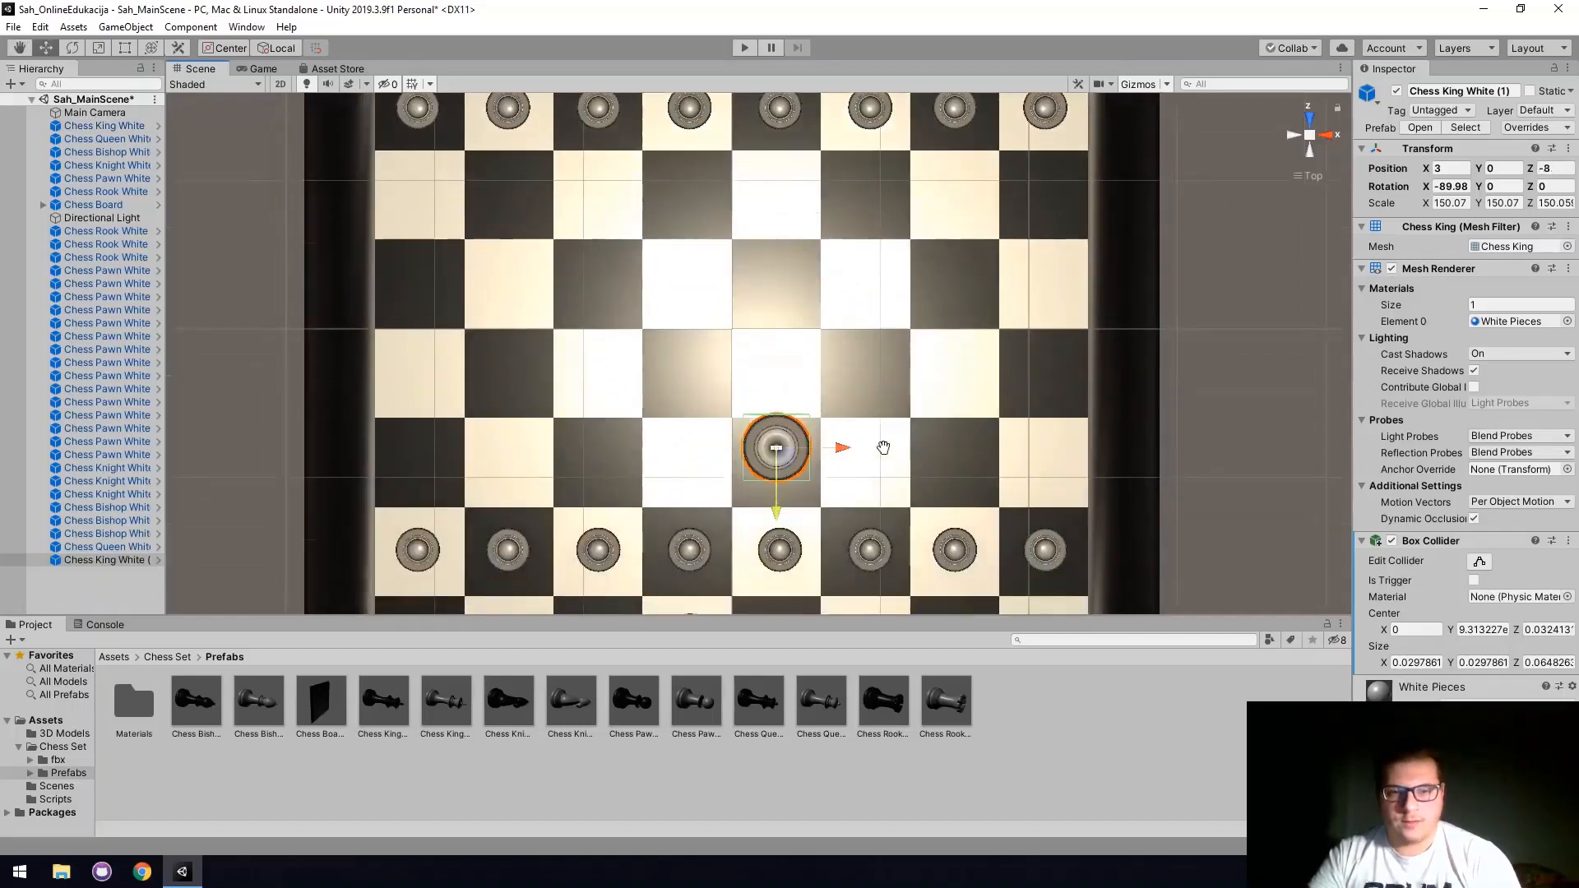
middle_click_drag(814, 535, 828, 275)
left_click_drag(788, 276, 802, 467)
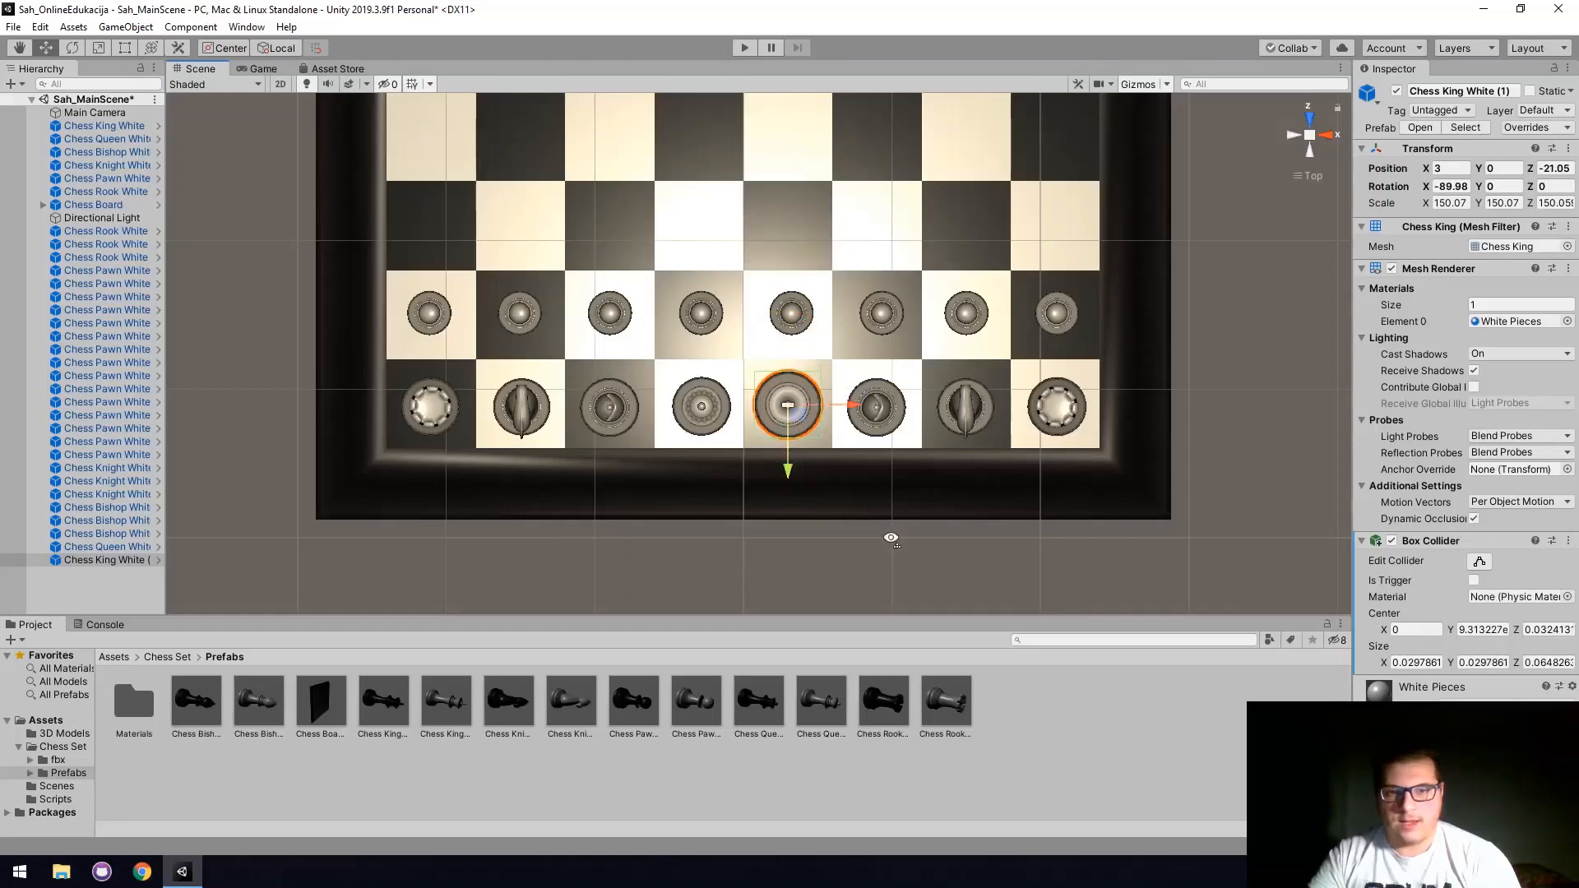
Check the fully set up board in the Game view and open the project's root Assets folder.
right_click_drag(891, 535, 891, 440)
left_click(258, 70)
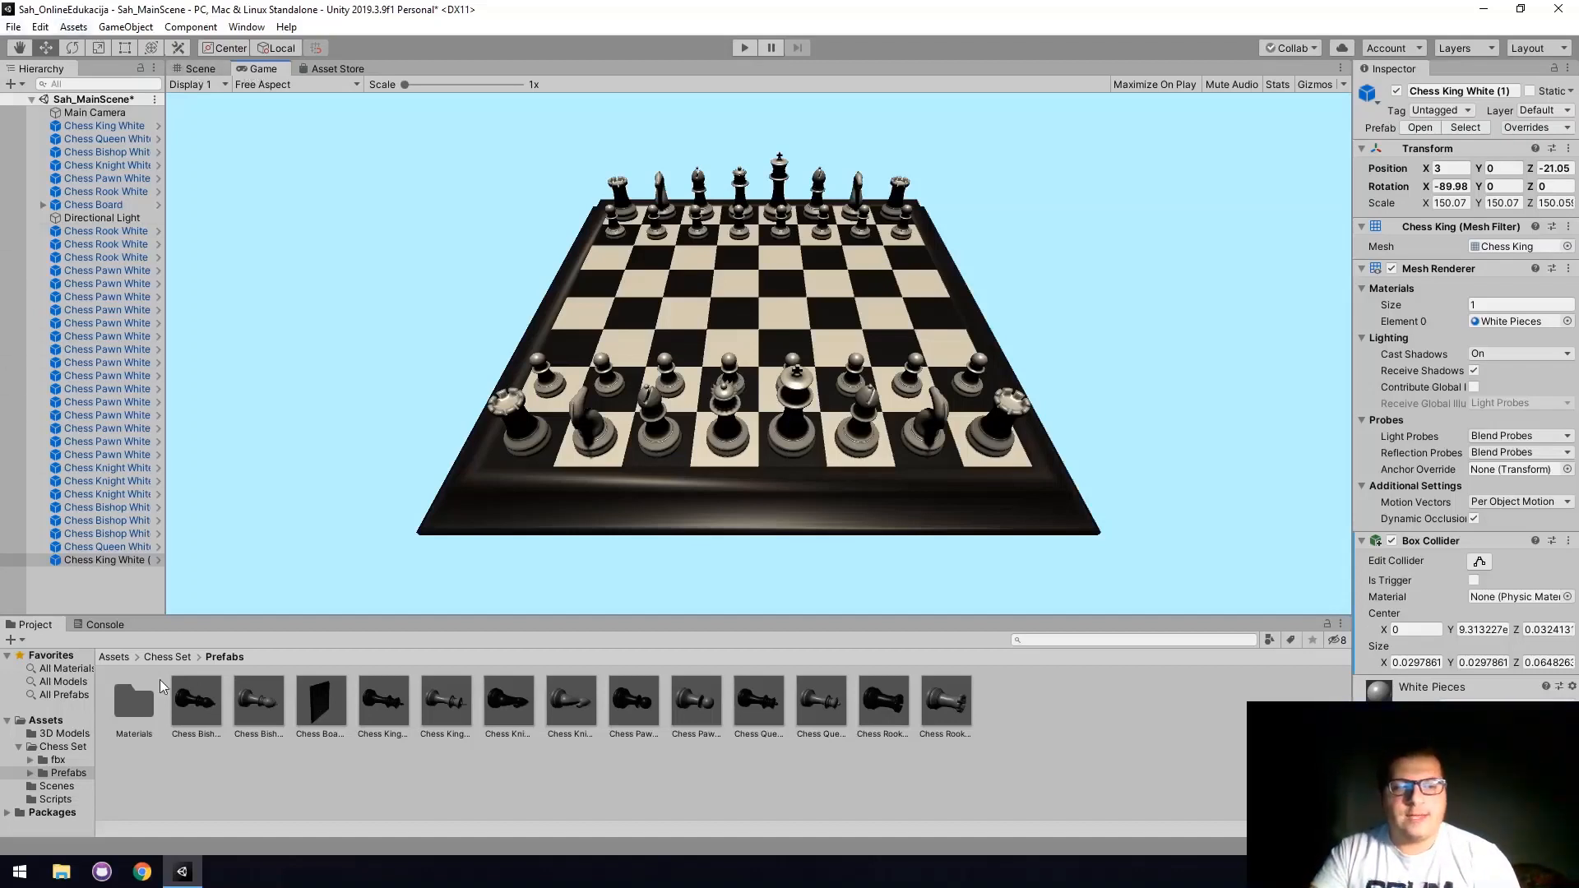
left_click(112, 657)
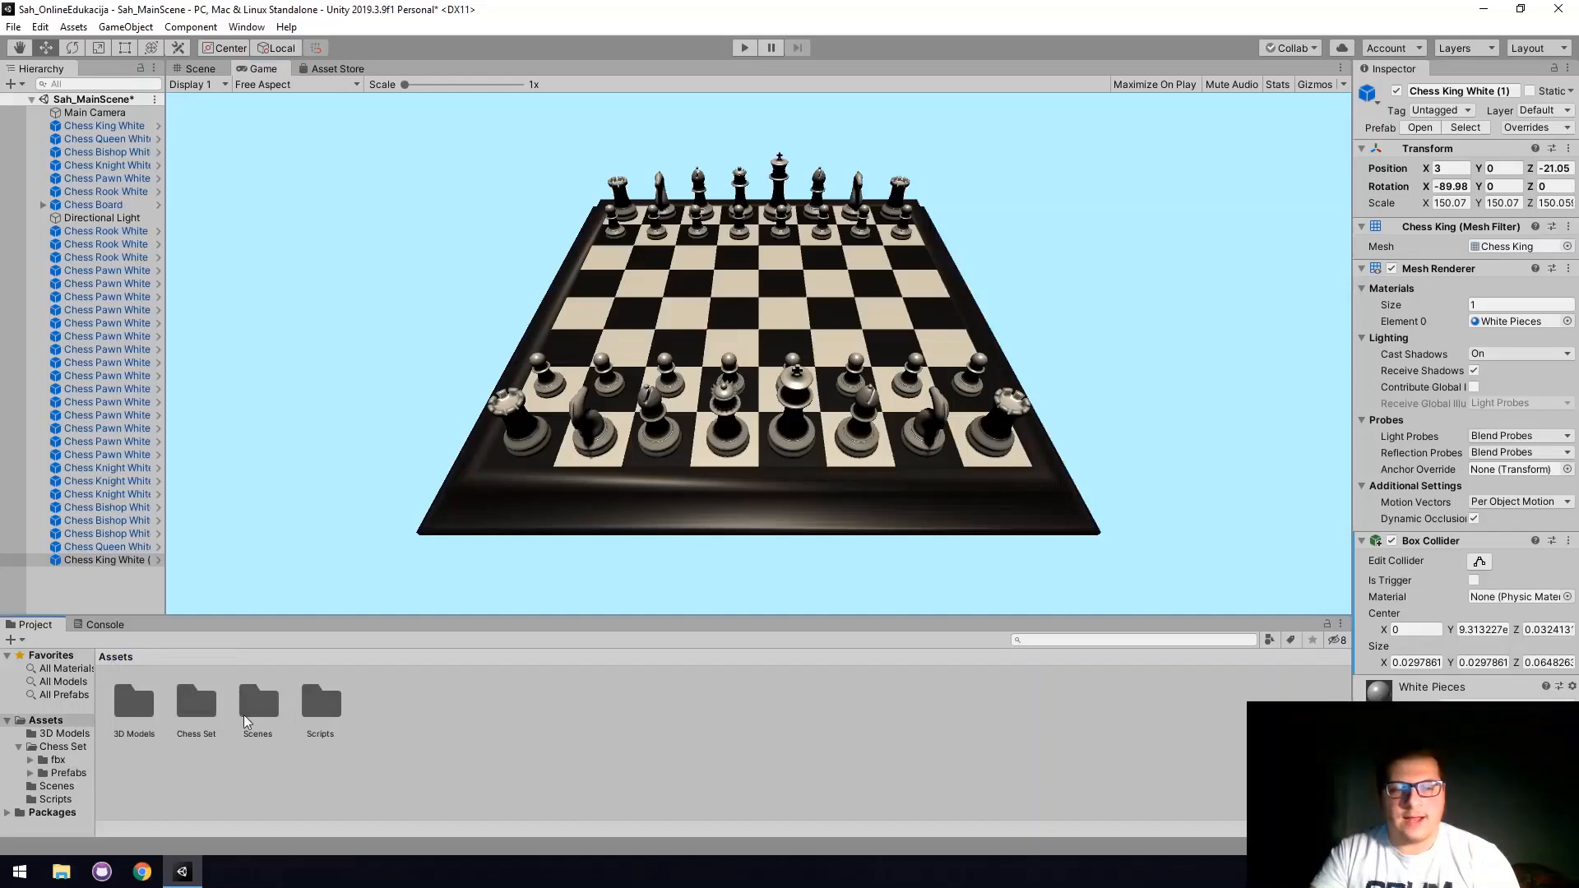
left_click(51, 724)
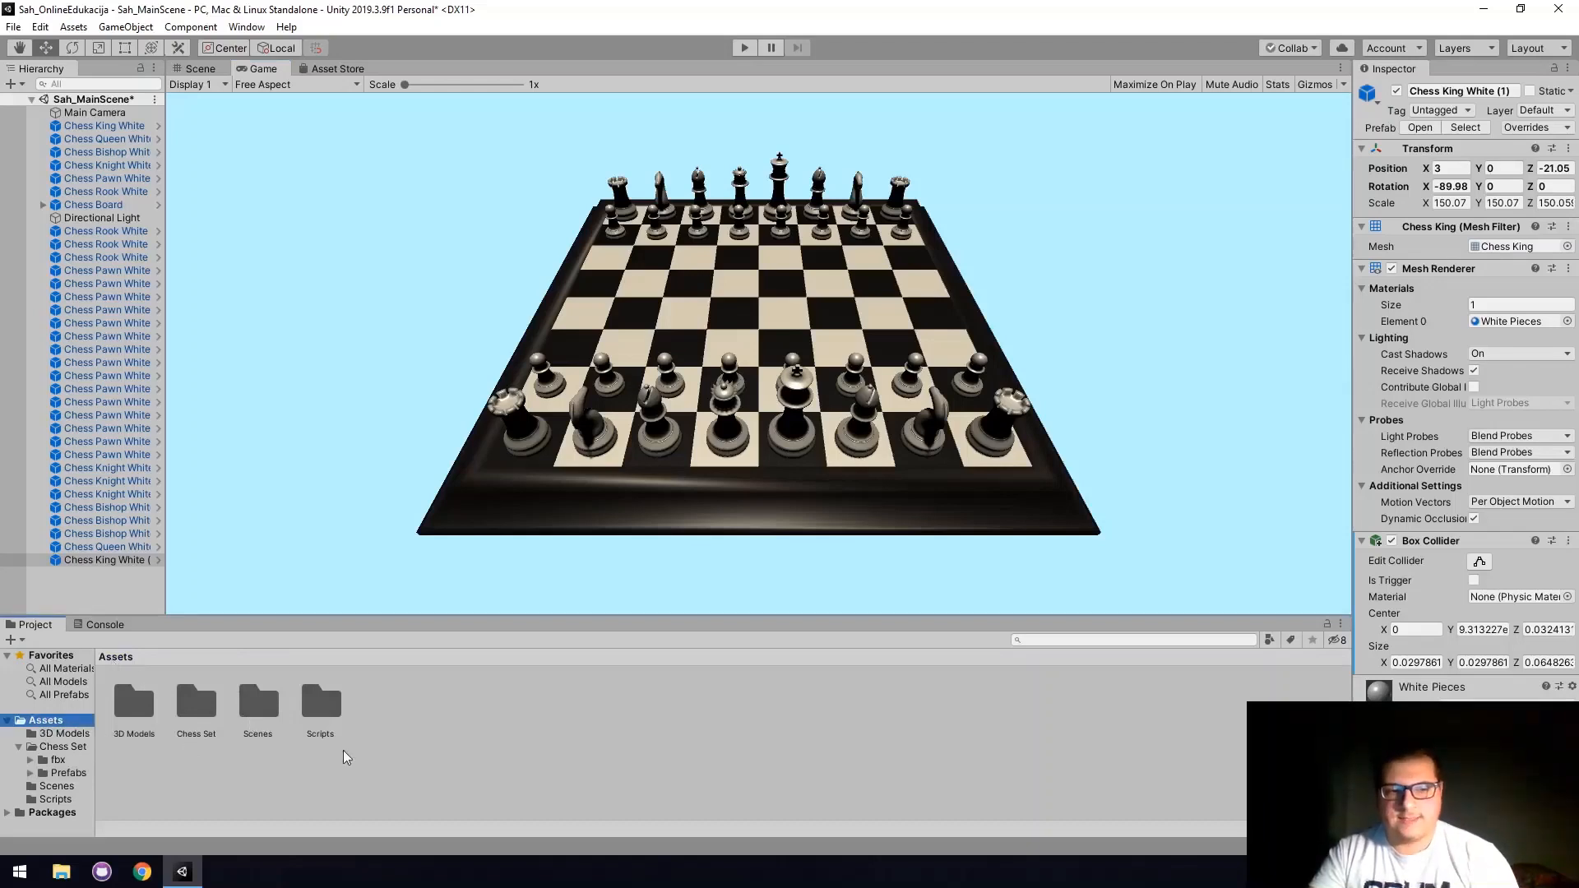
Create a folder named Materials in the root Assets folder and open it.
right_click(435, 715)
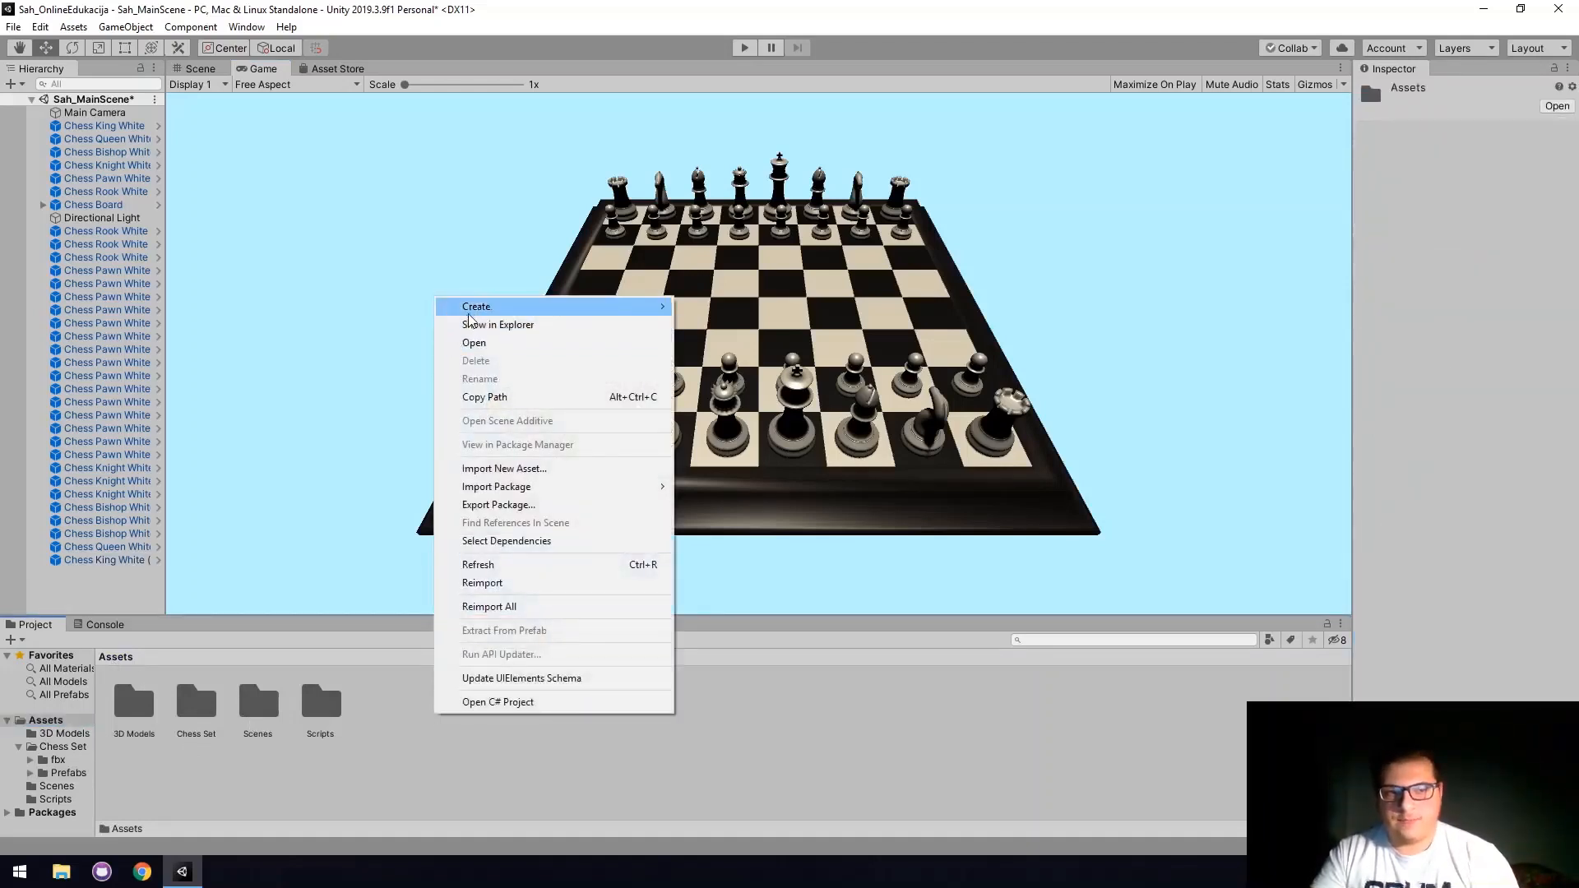
mouse_move(473, 316)
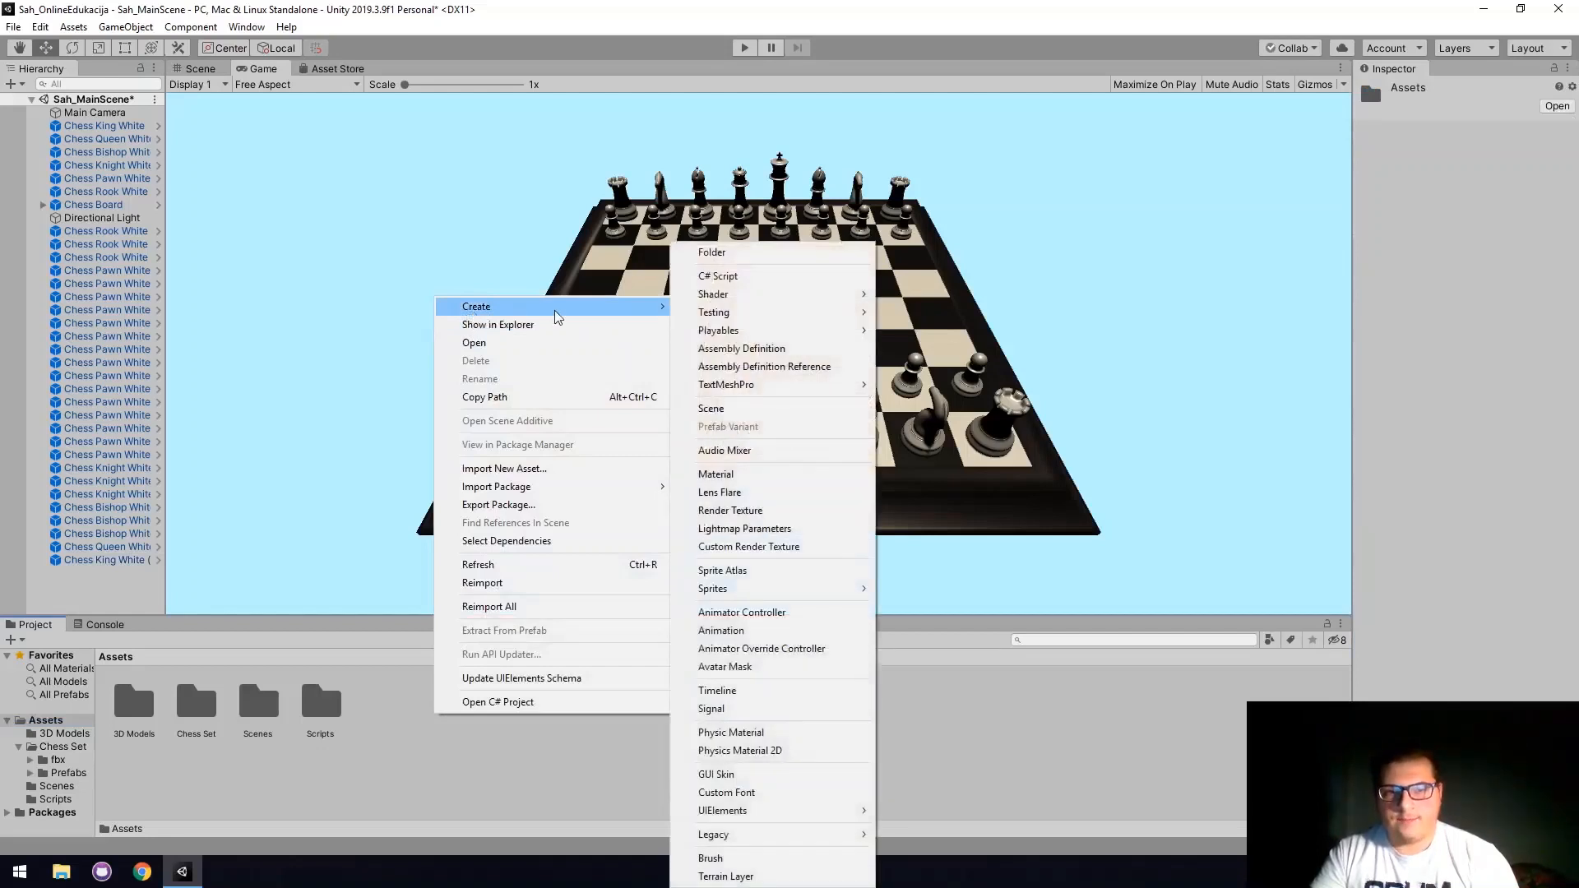
left_click(709, 255)
type("Material")
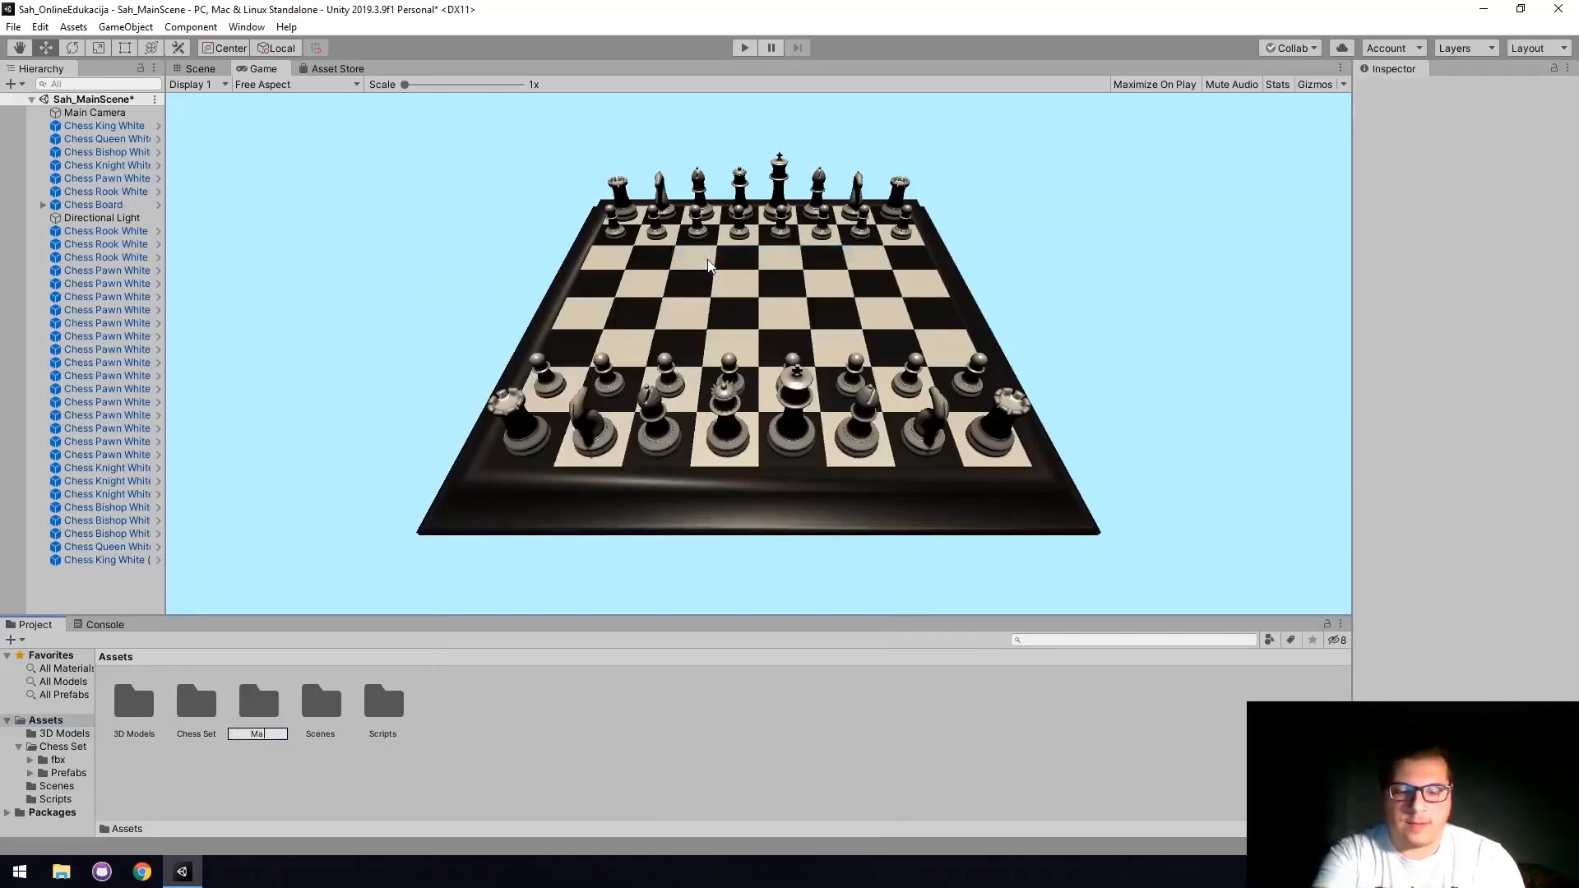
type("ls")
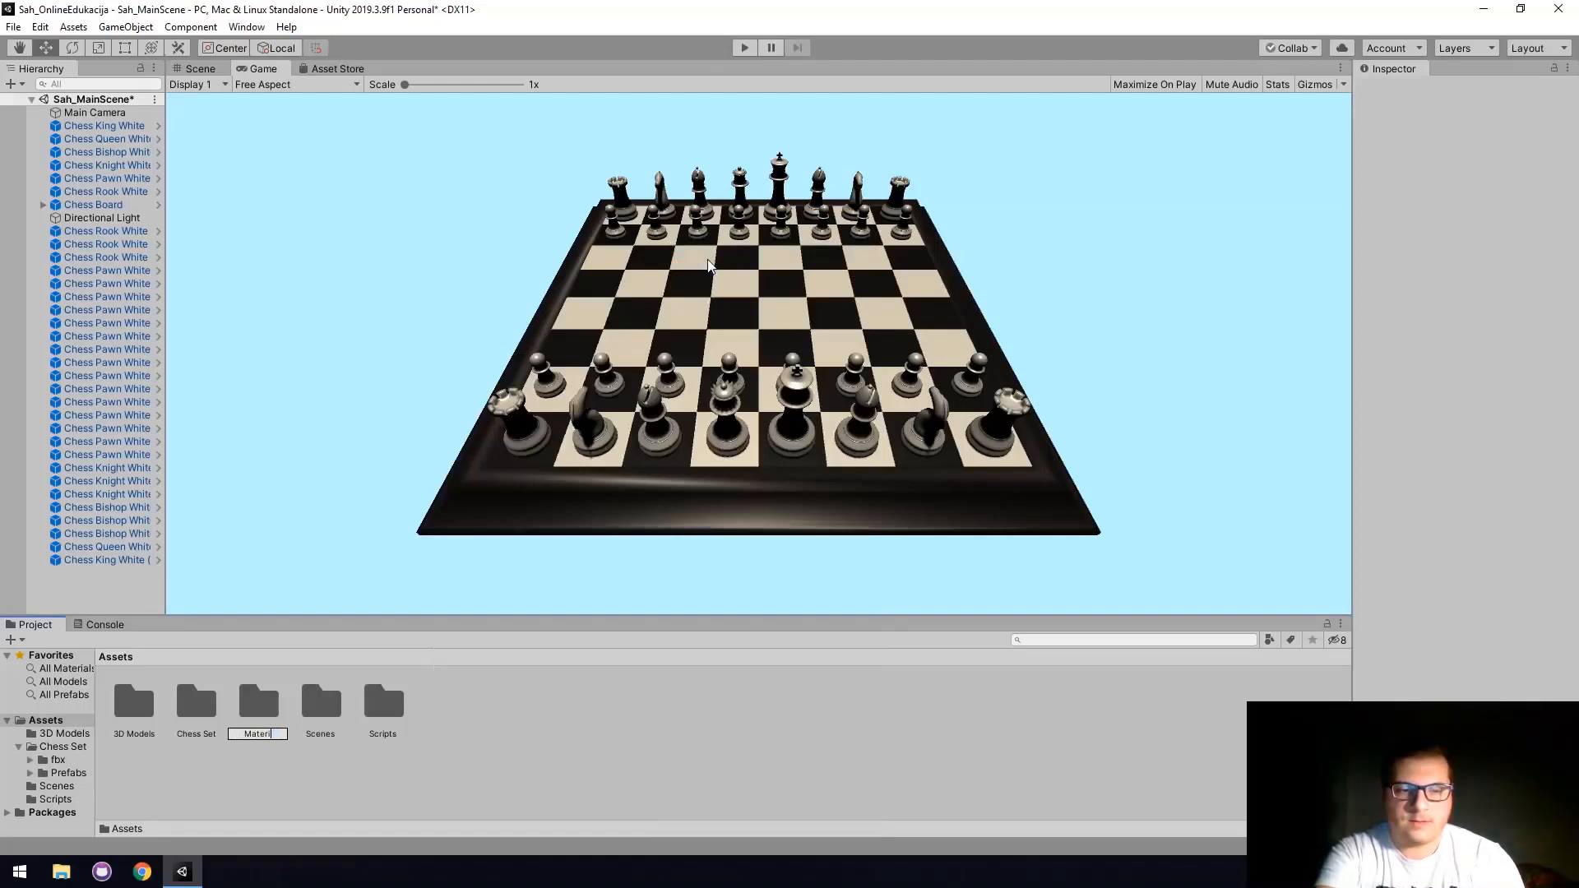
key("Return")
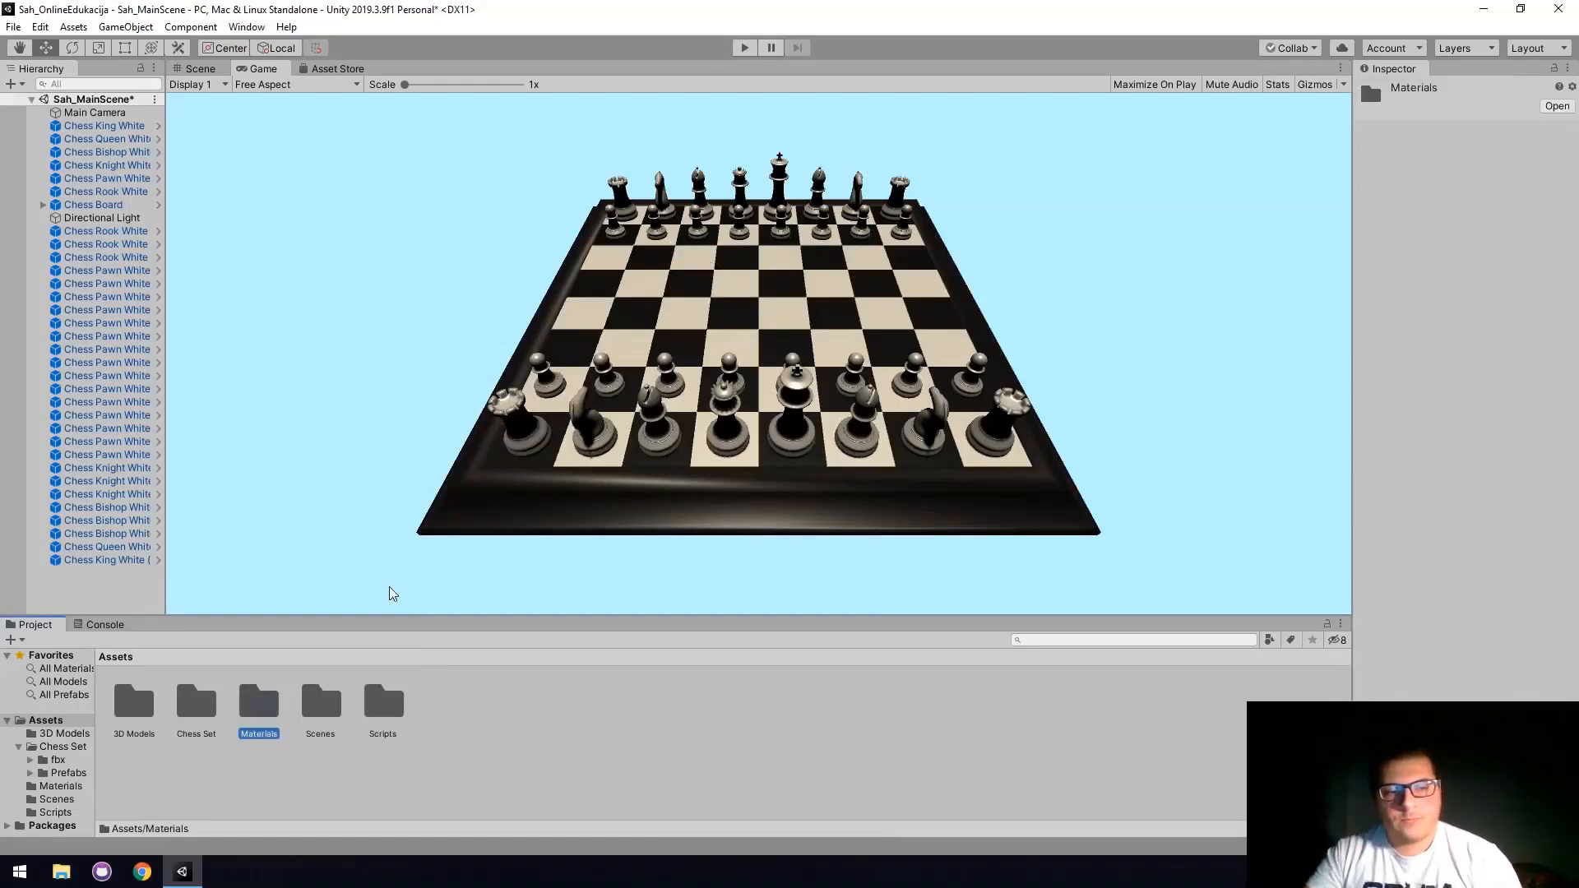
double_click(258, 714)
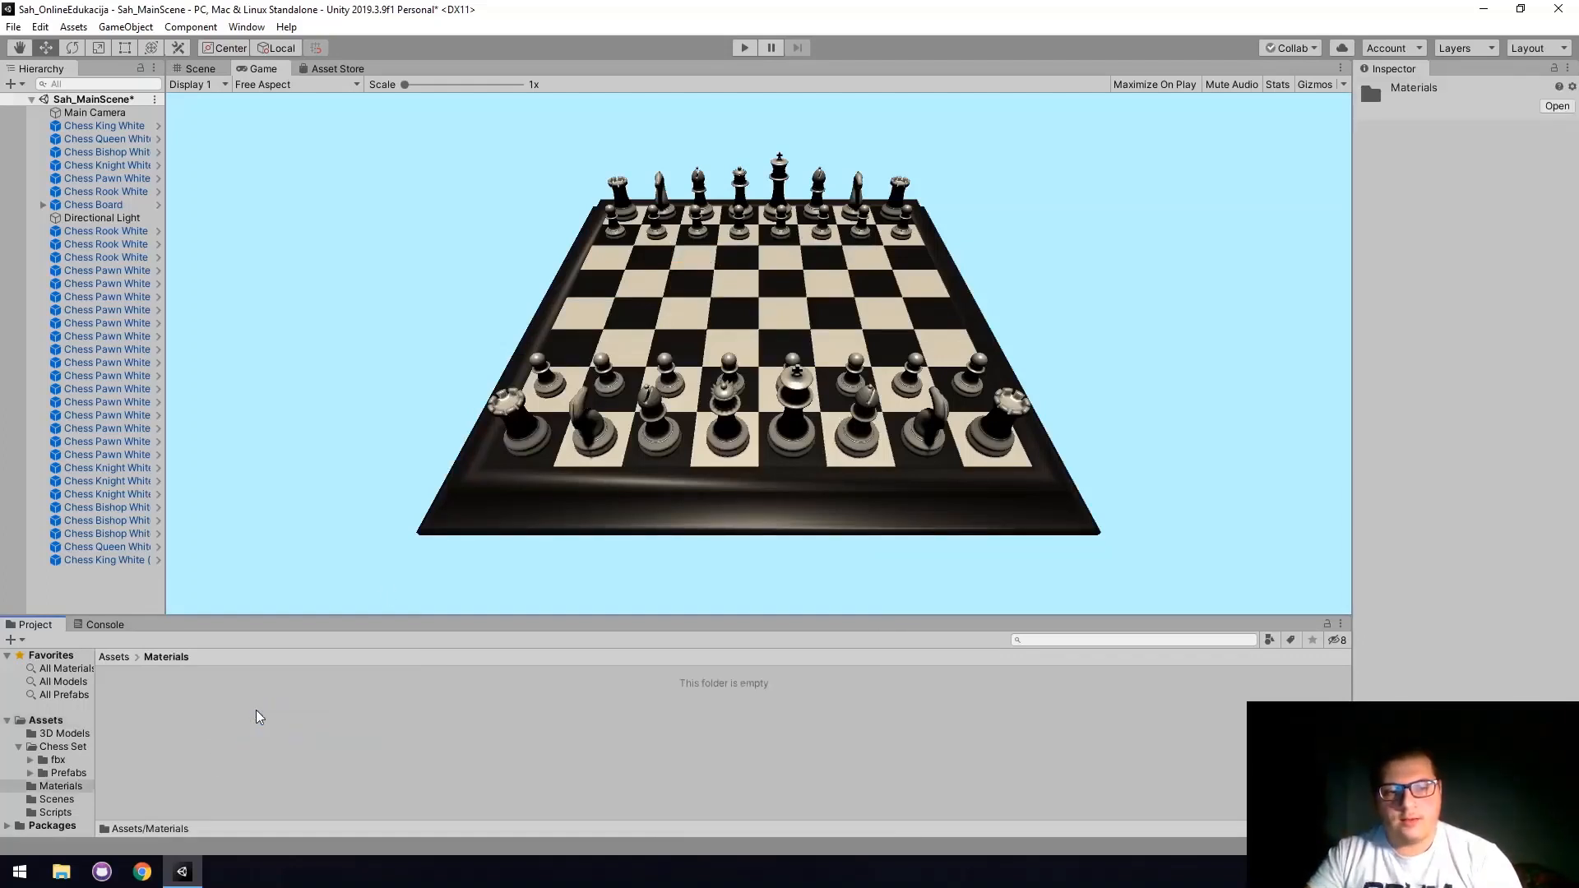
Create a new material named Black inside the Materials folder.
right_click(220, 737)
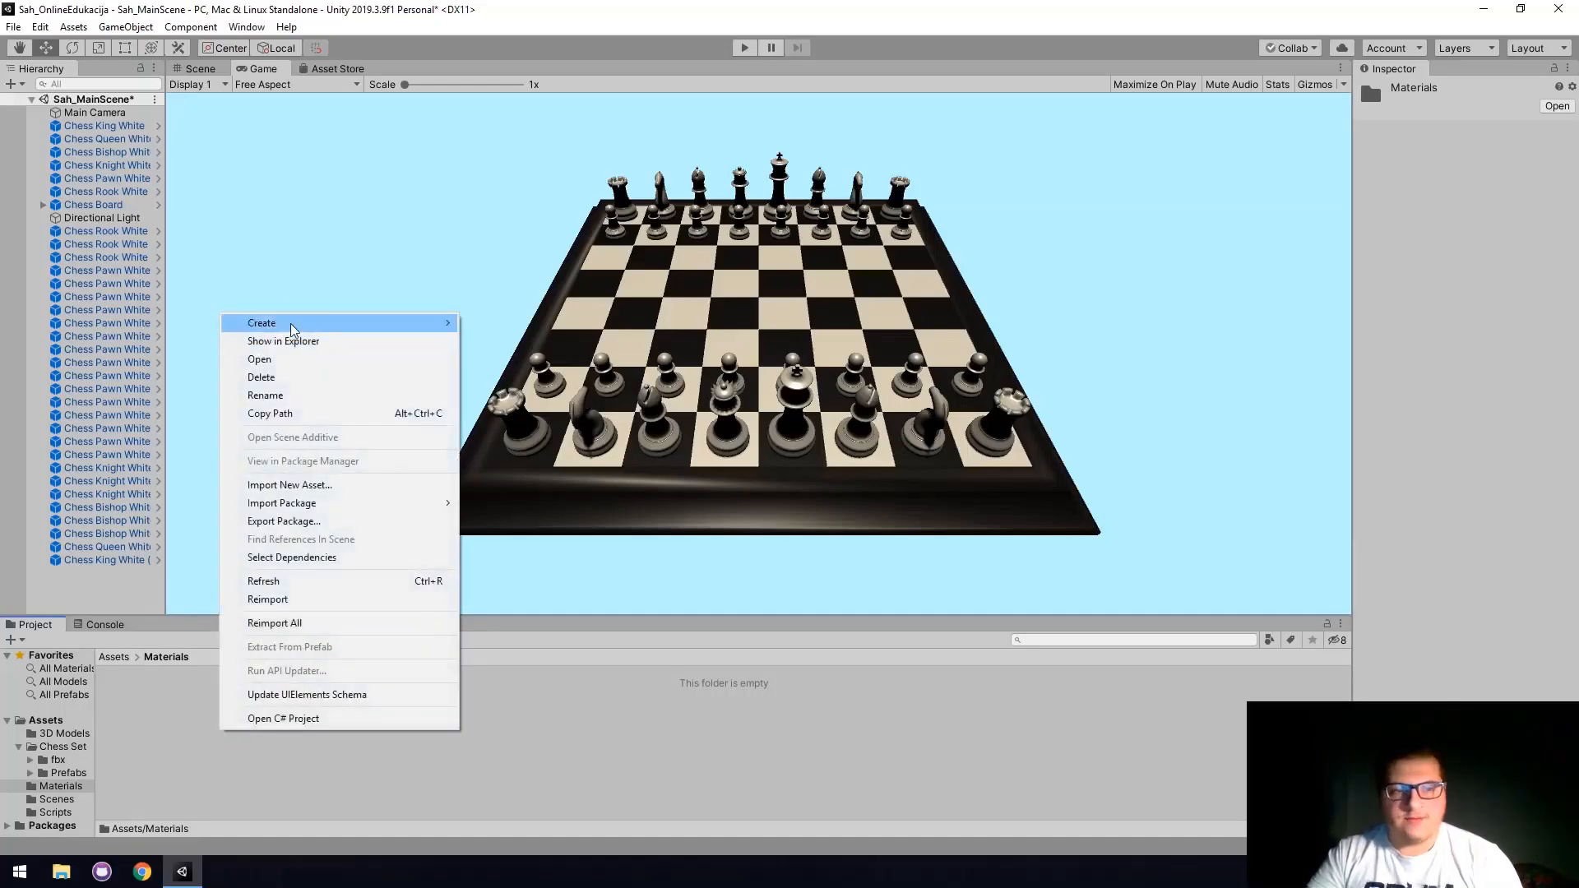
mouse_move(426, 324)
left_click(506, 475)
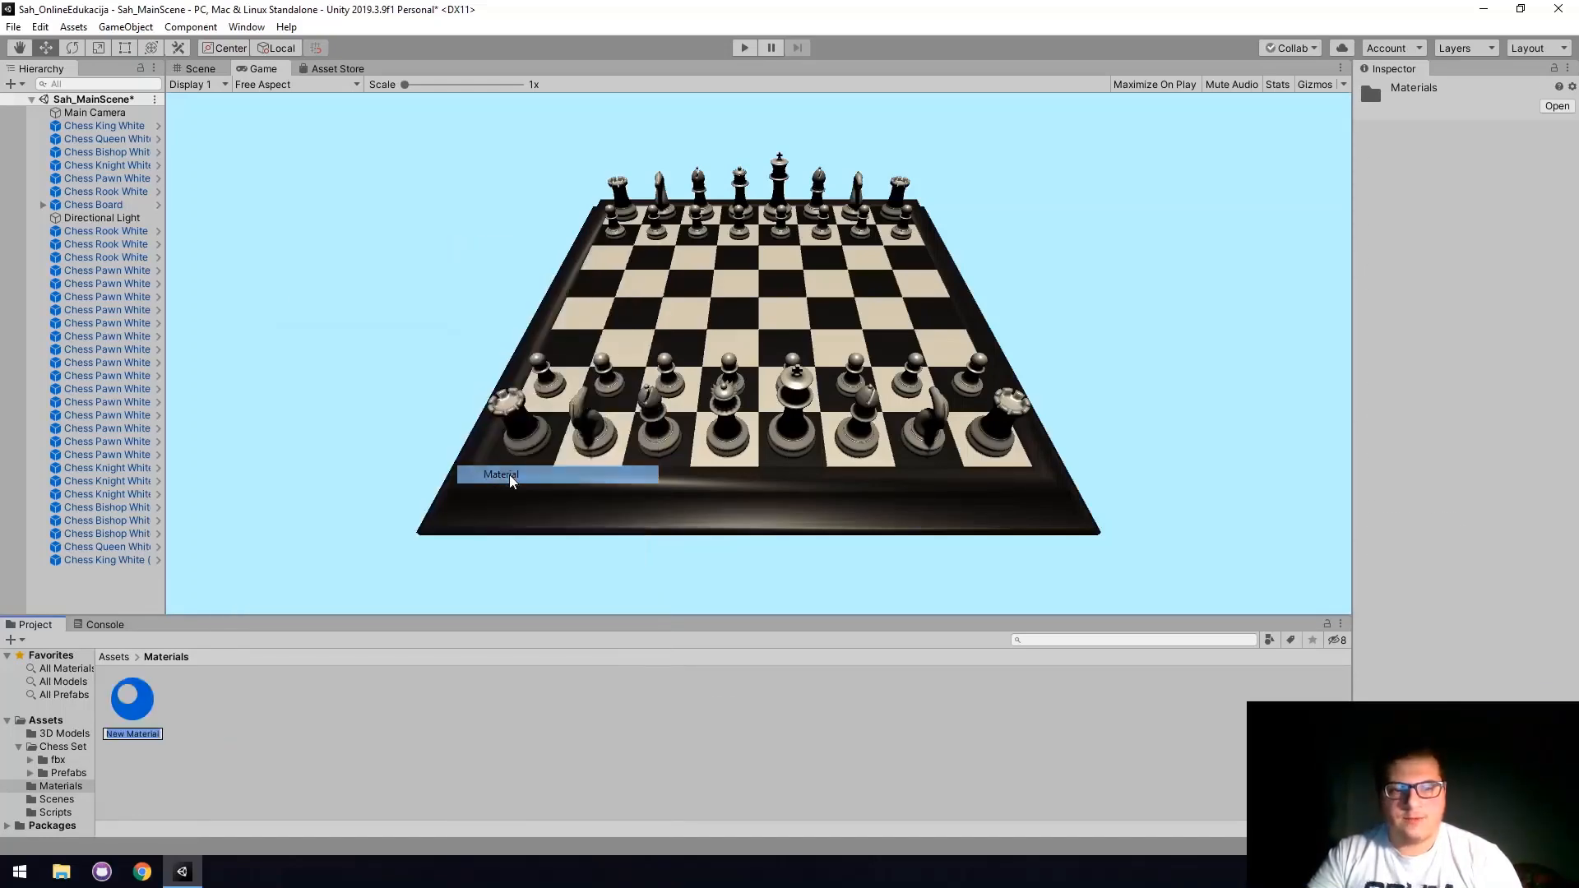
type("Black")
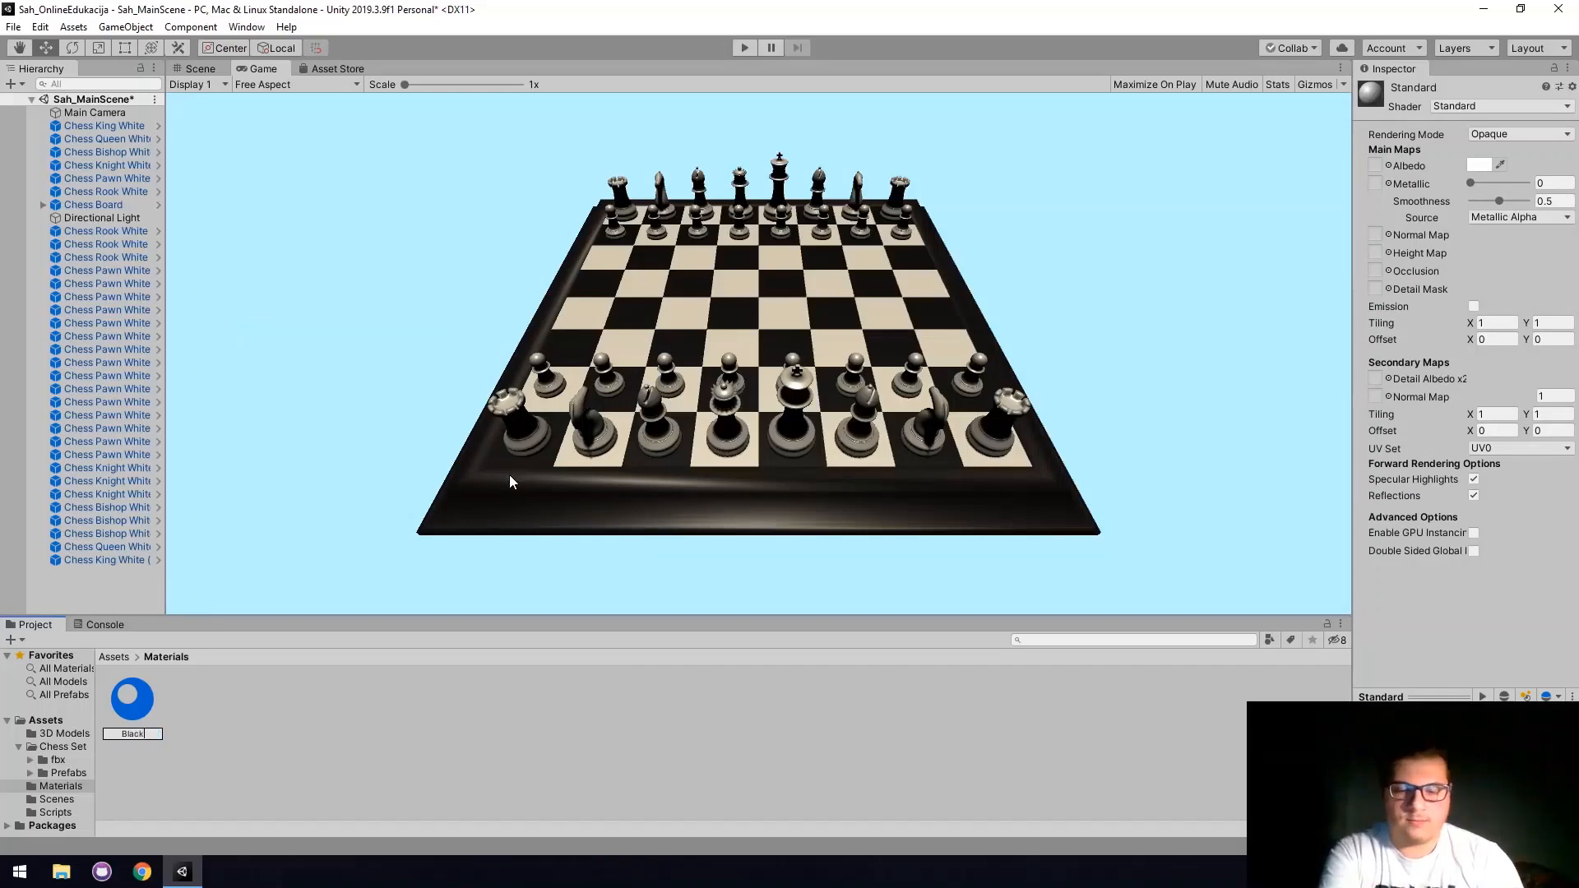
key("Return")
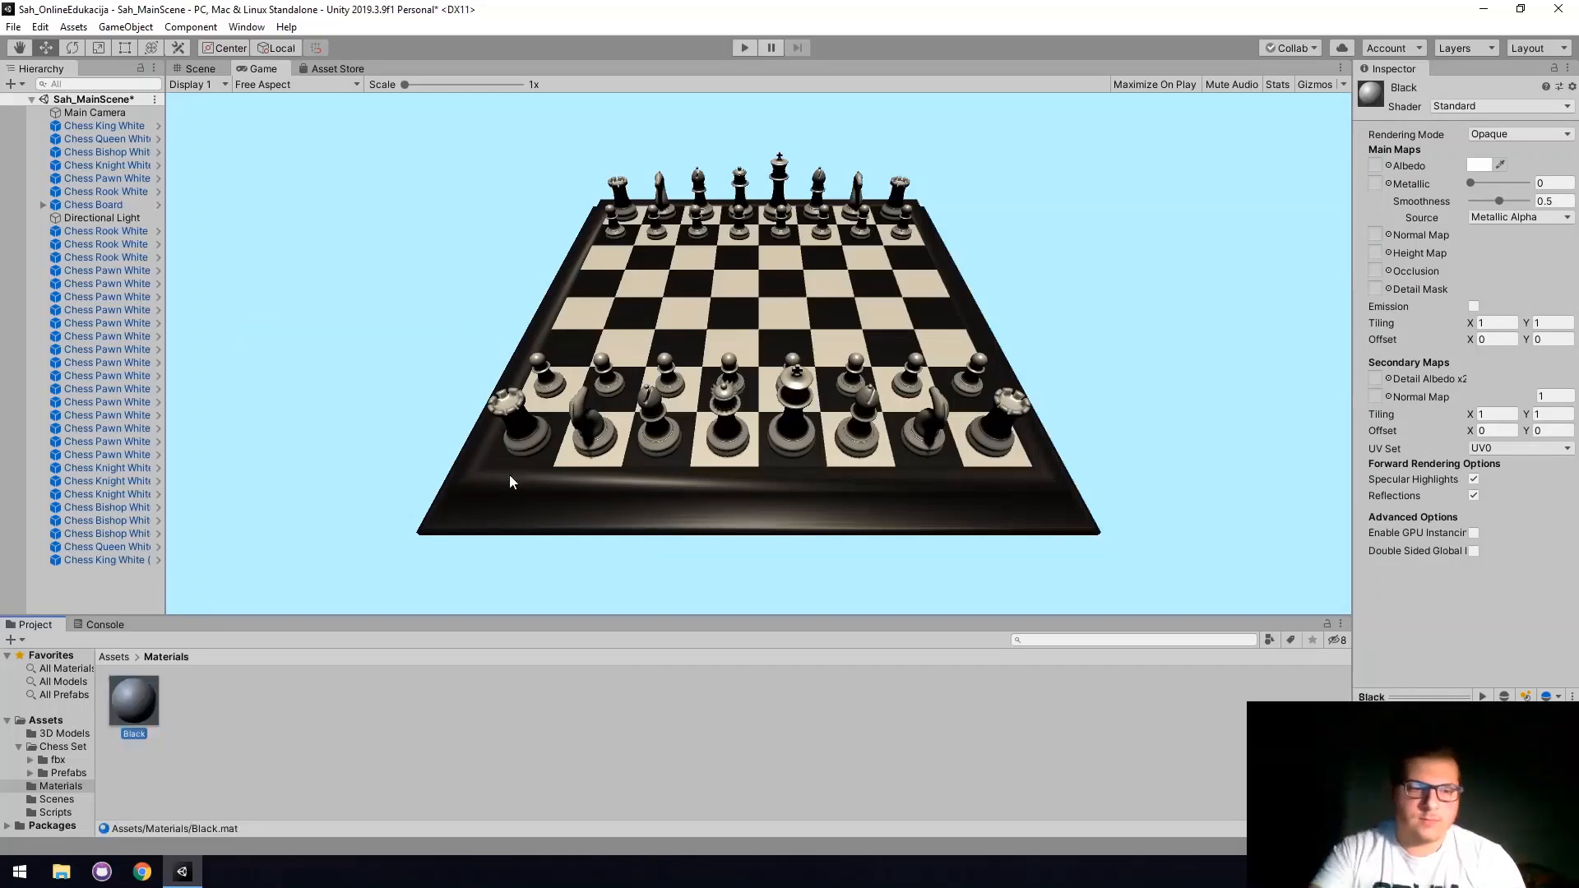
Rename the Black material as Crni.
right_click(364, 729)
mouse_move(456, 328)
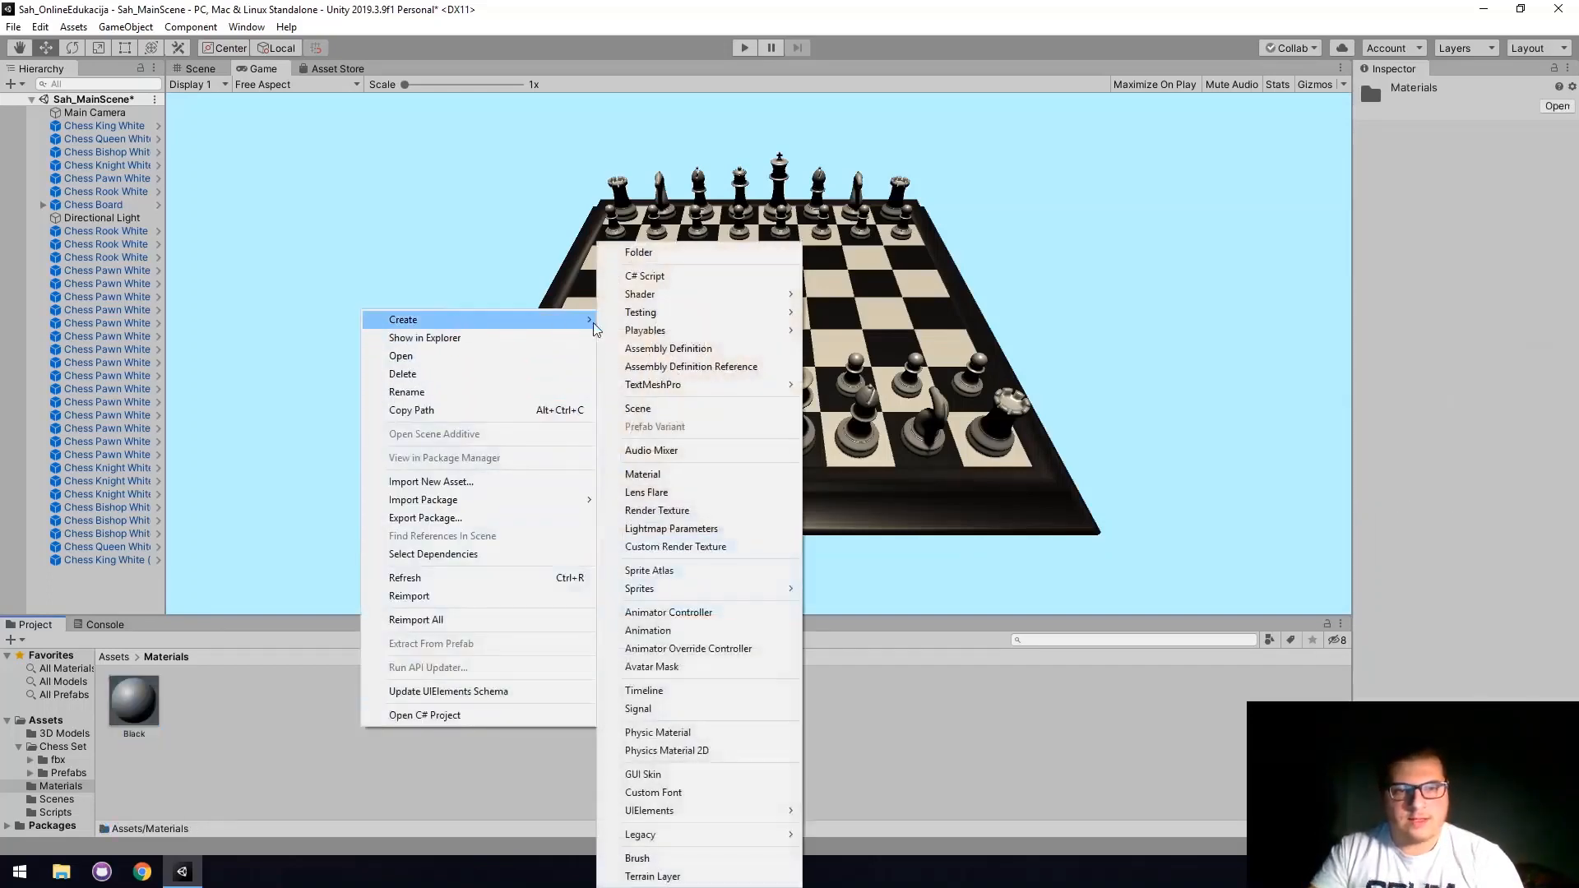
left_click(183, 689)
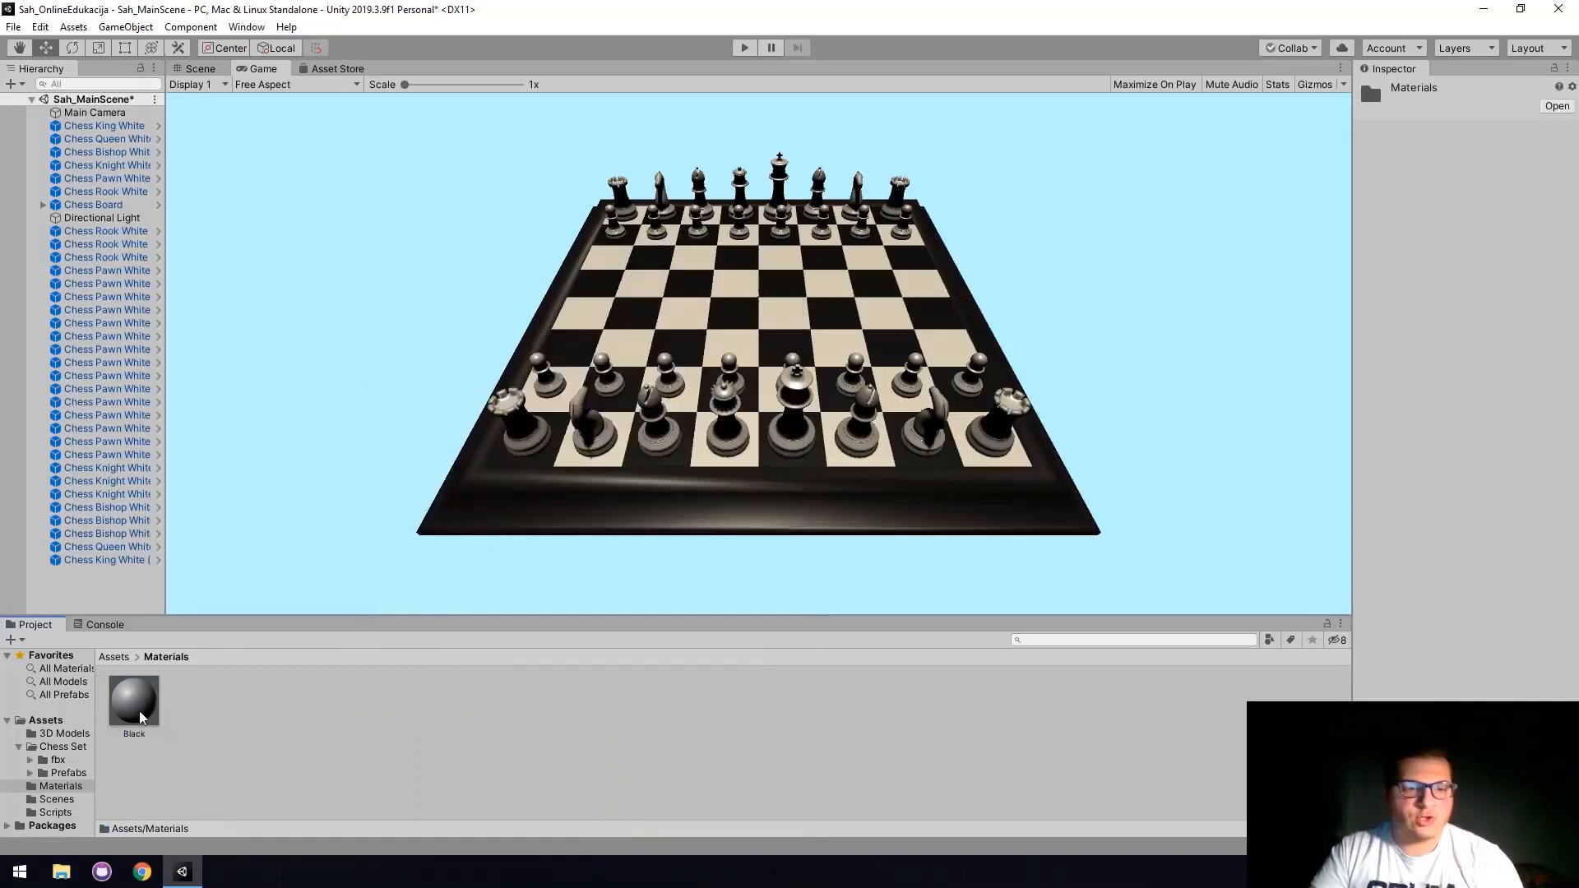
left_click(141, 713)
left_click(136, 735)
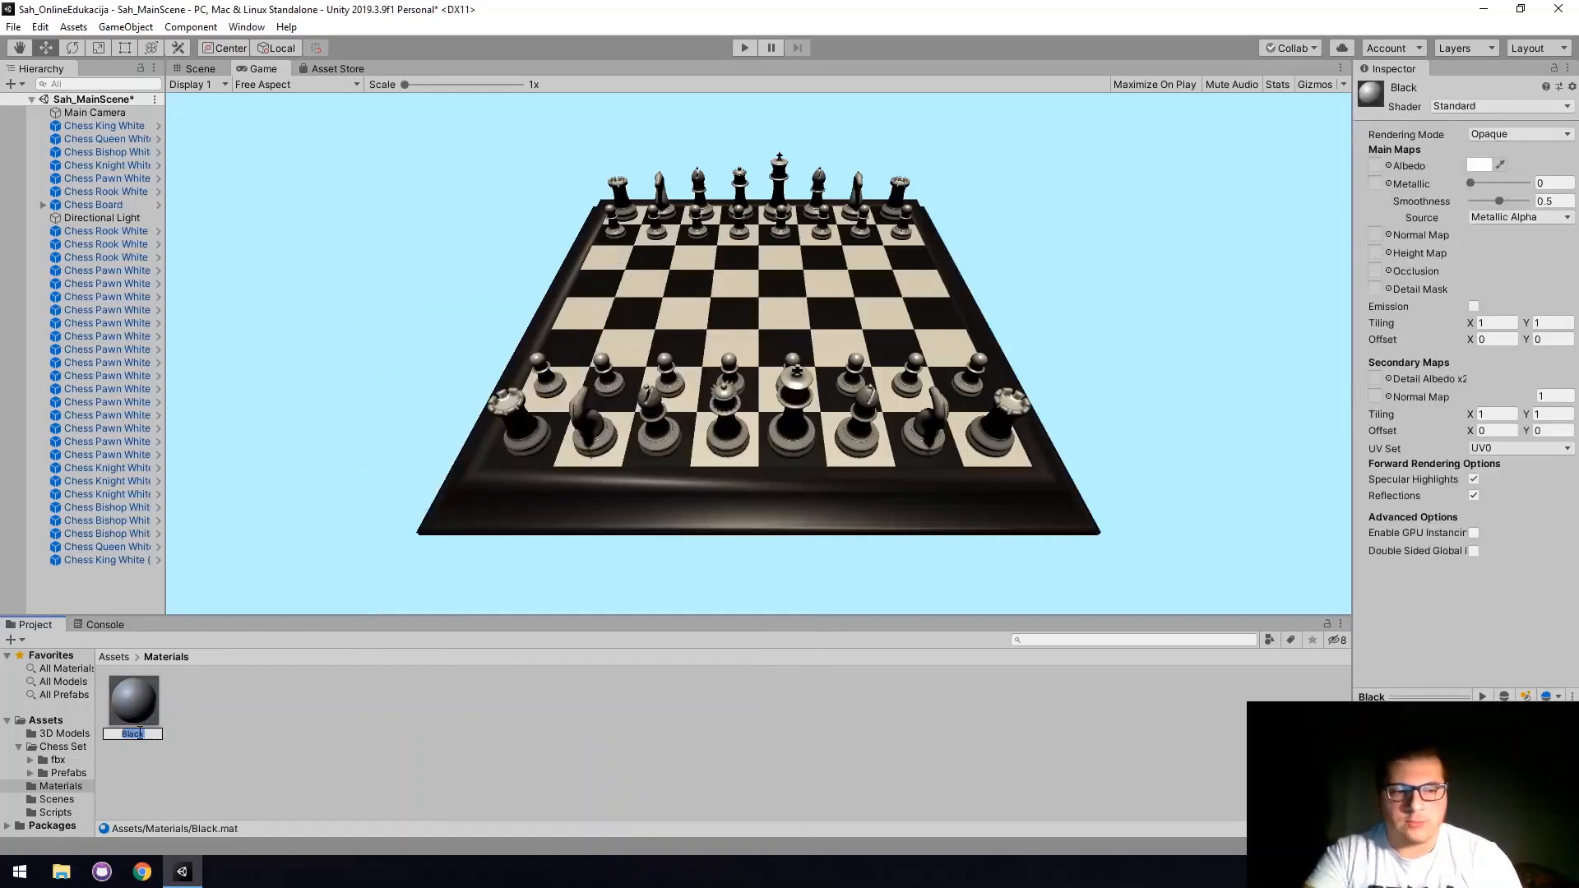
type("Crni")
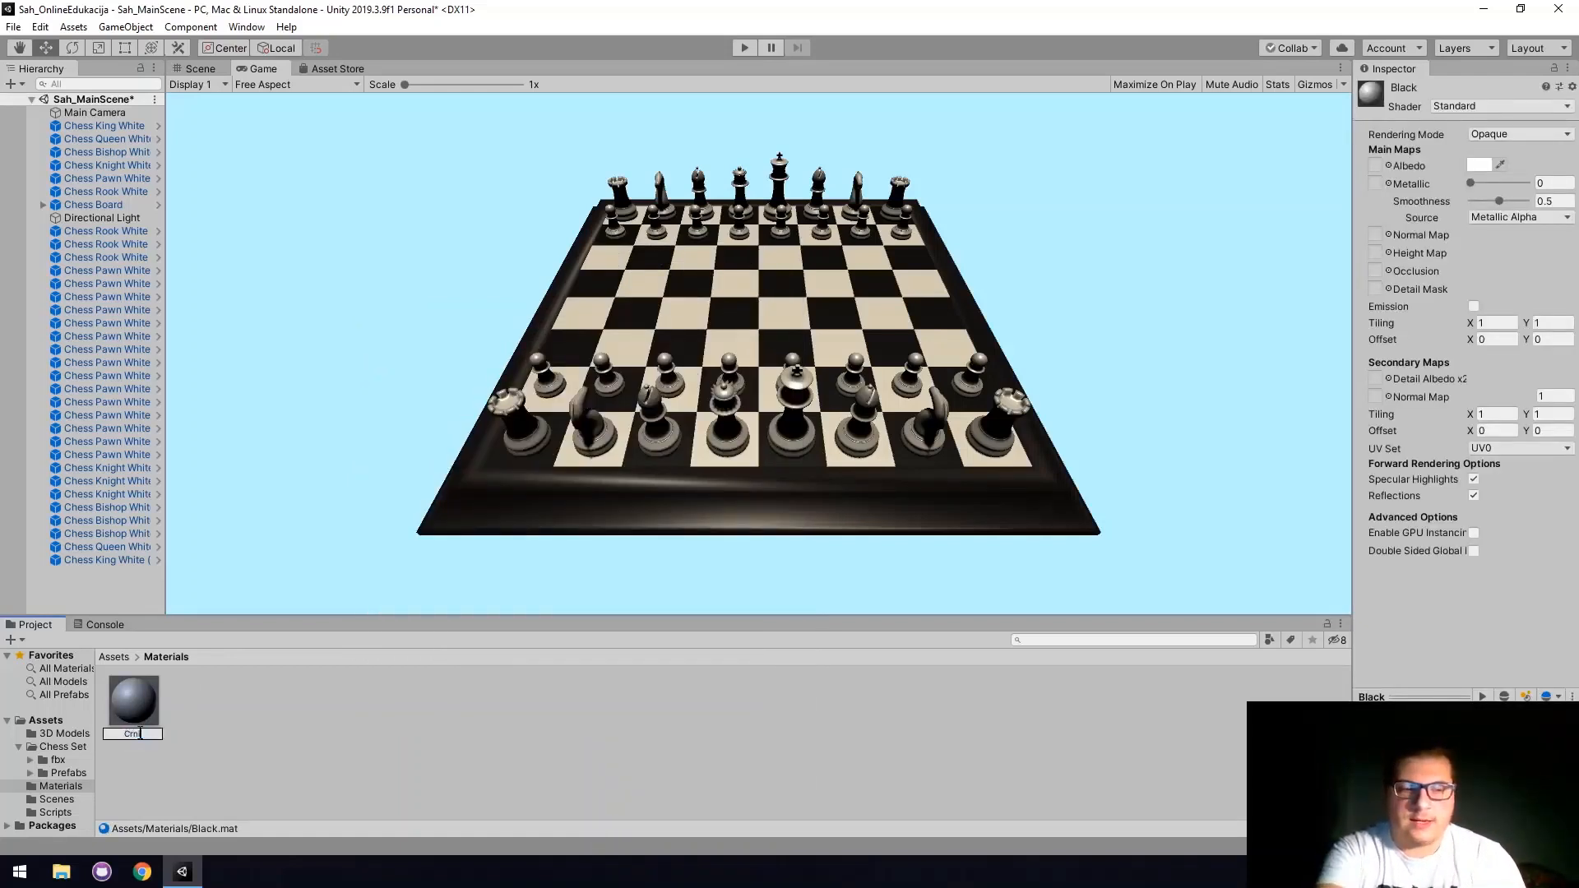
key("Return")
Create a second material named Bijeli in the Materials folder.
right_click(265, 750)
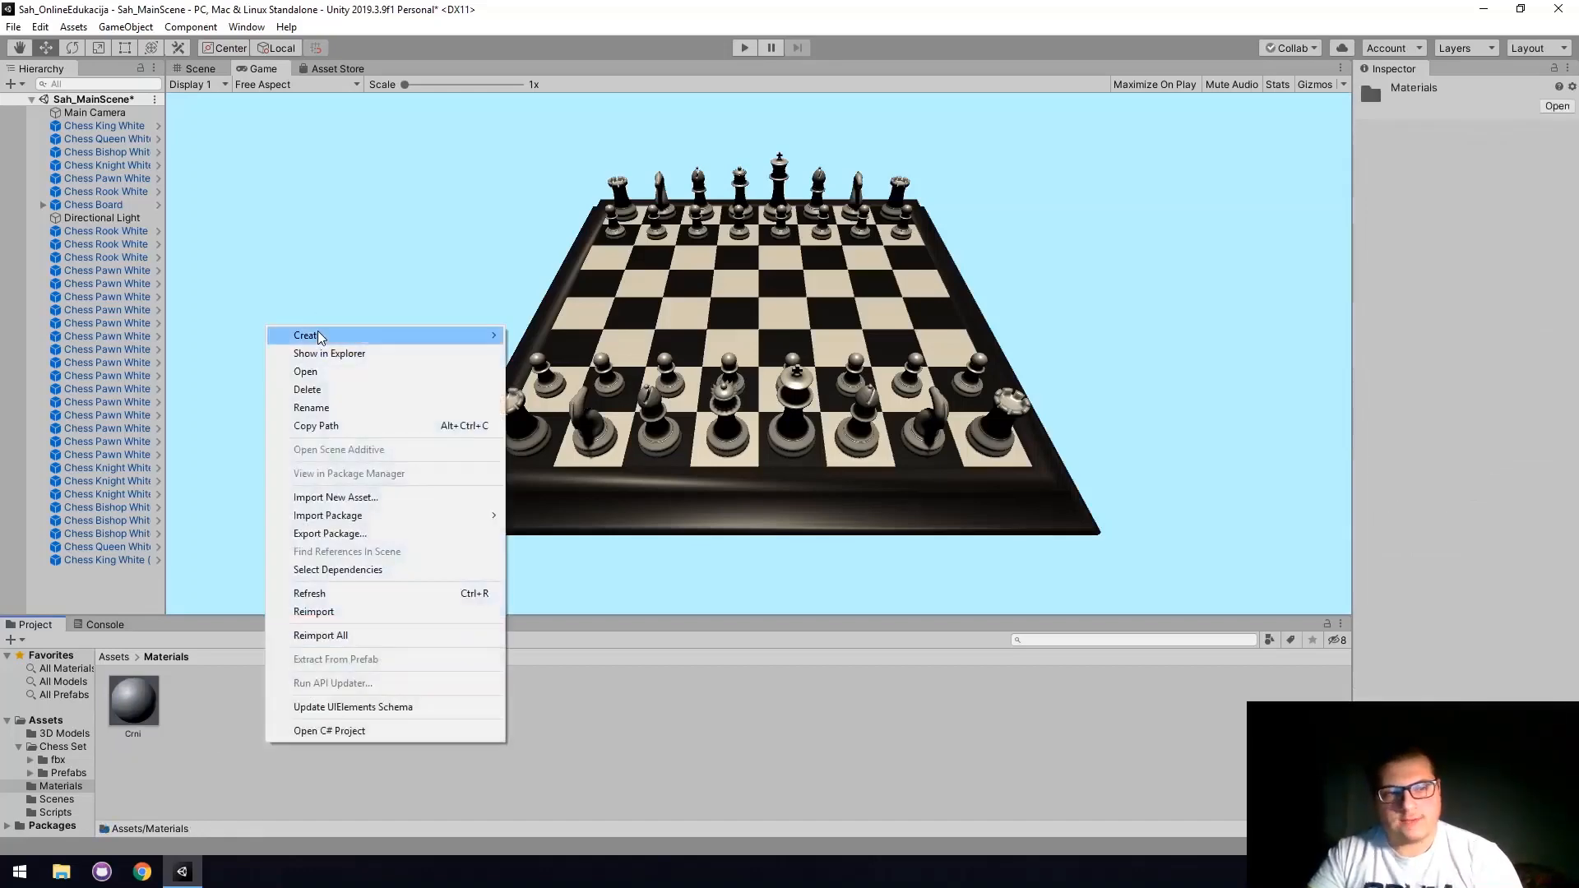
mouse_move(319, 336)
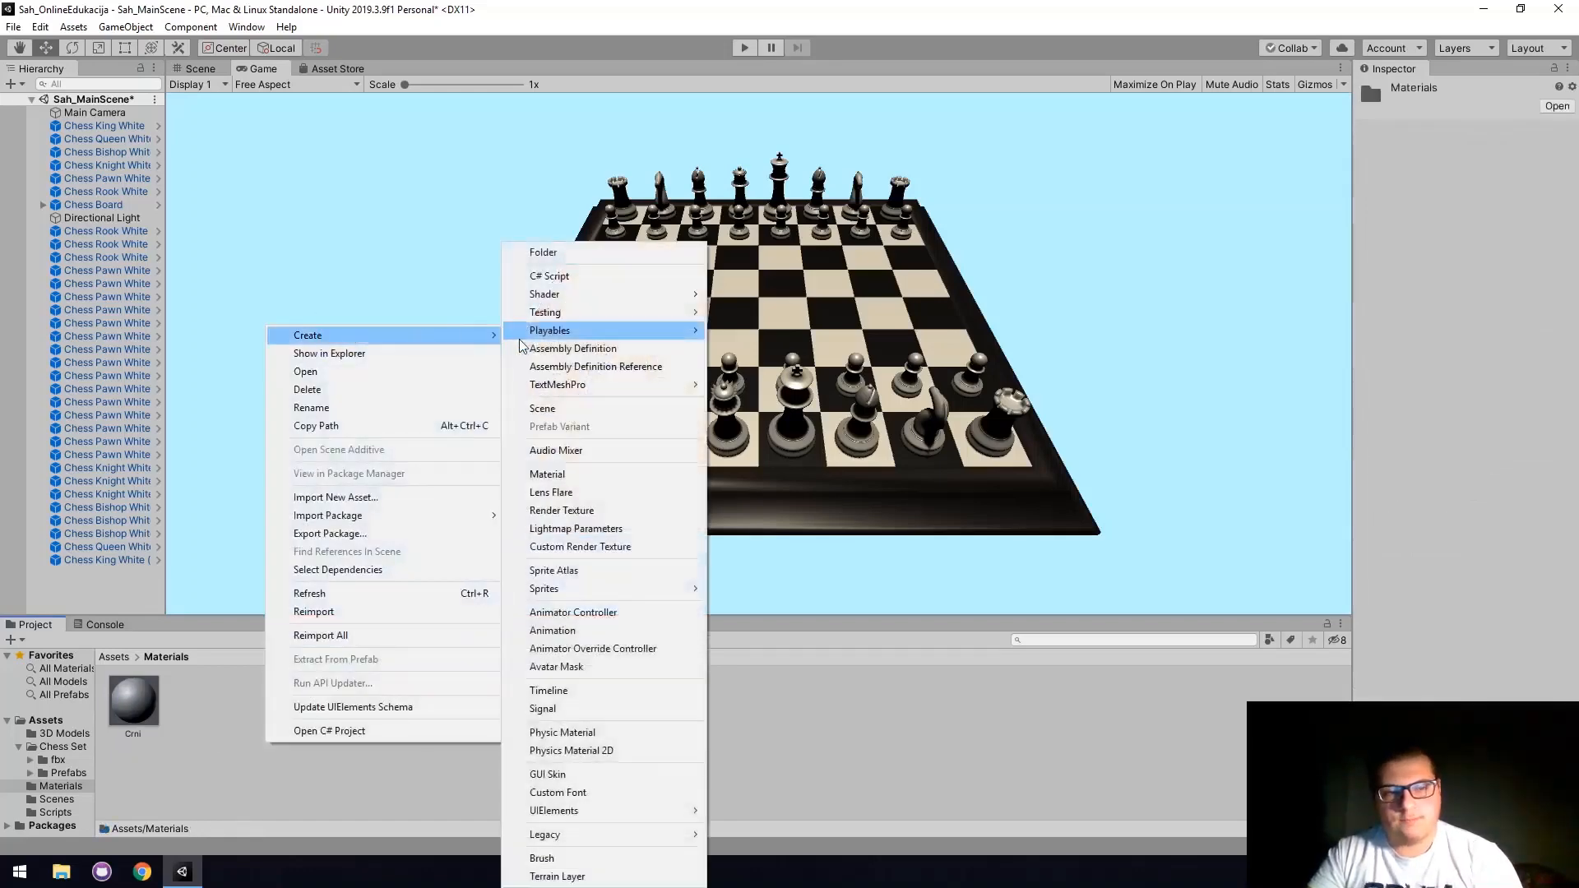
left_click(585, 481)
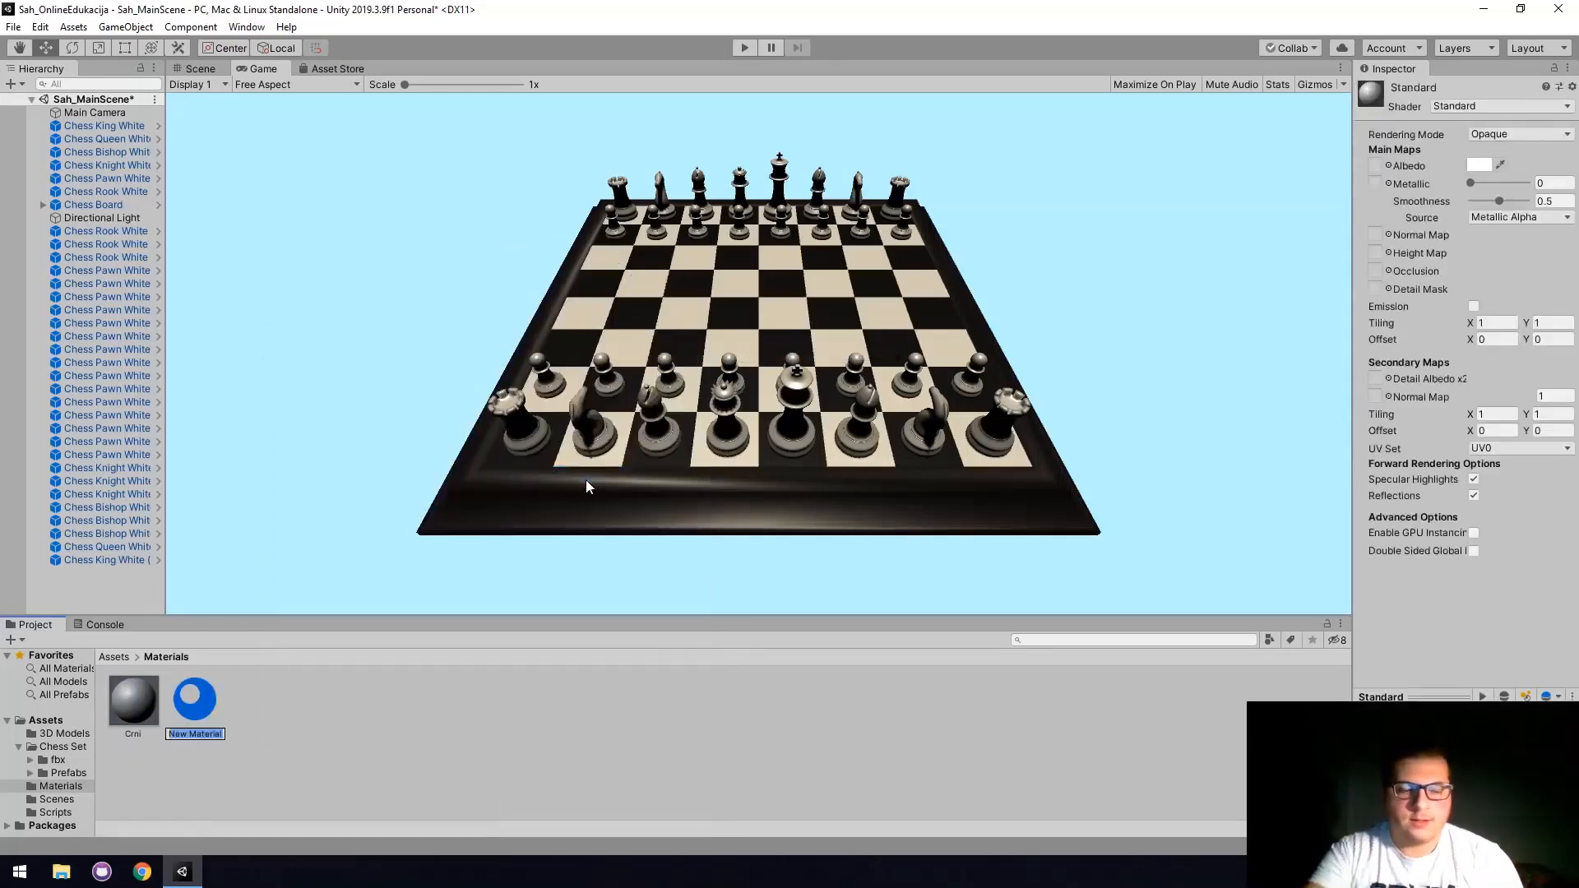
type("Bijeli")
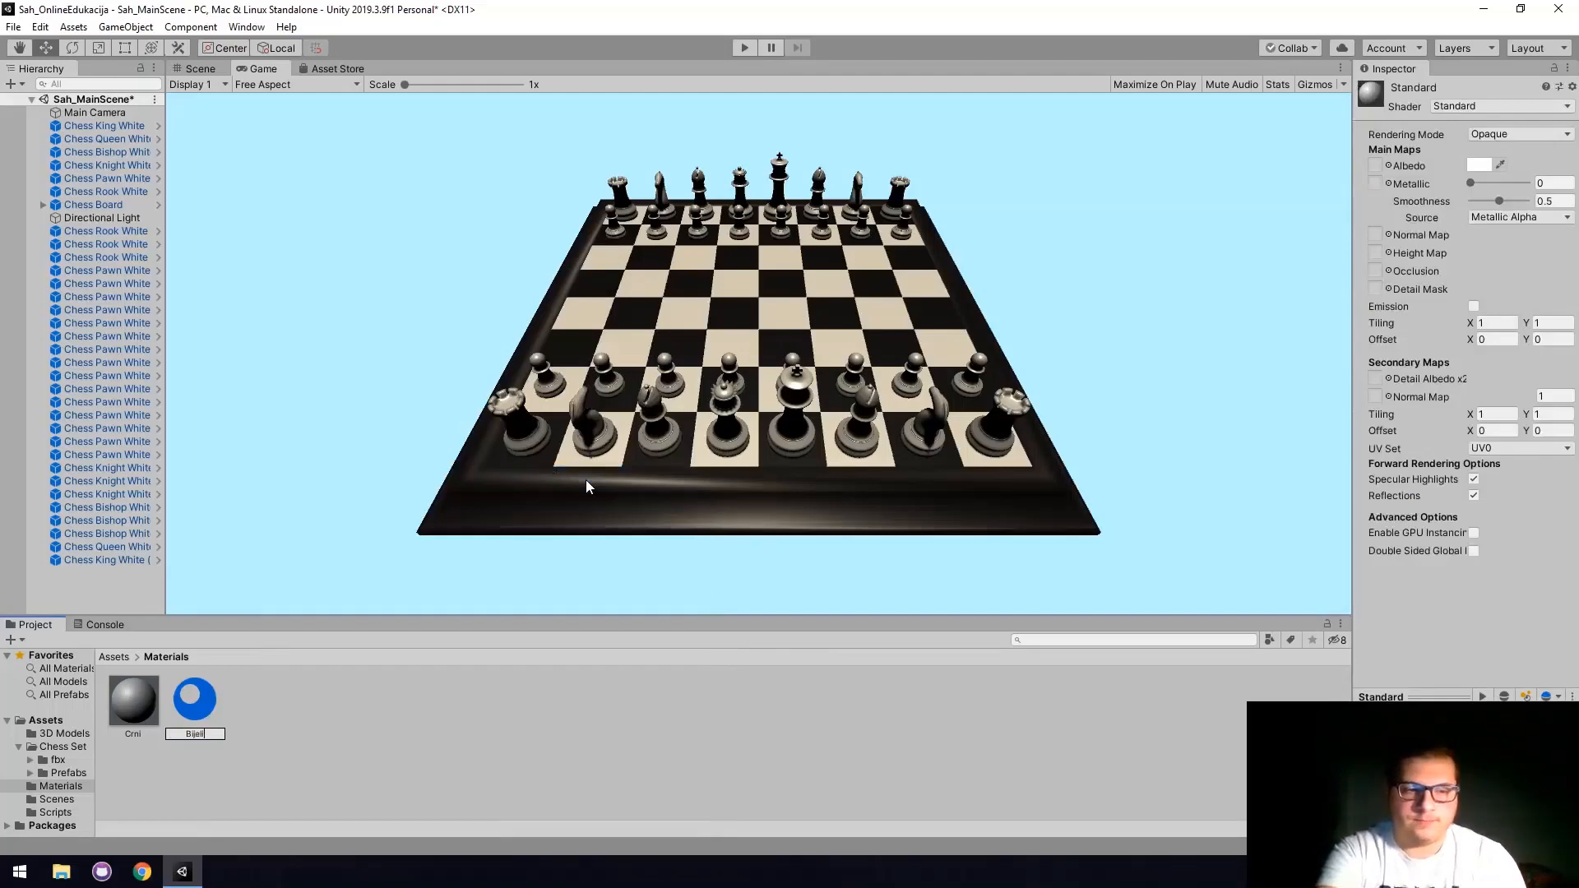
key("Return")
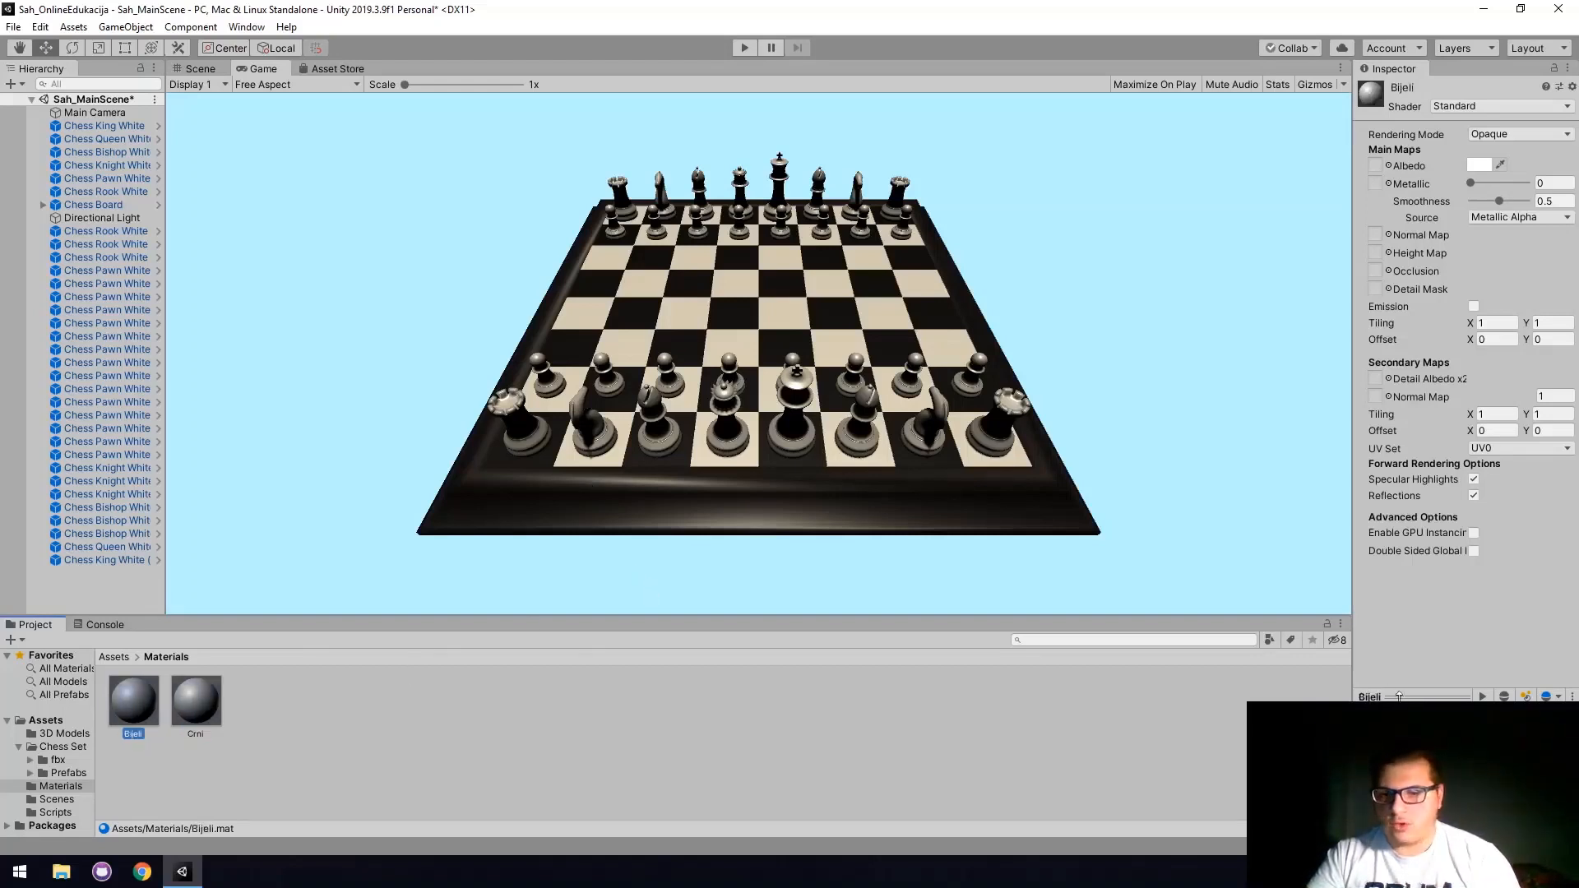
Enlarge the Bijeli material's preview, widen the Inspector beside the Game view, and rotate the preview sphere.
left_click_drag(1398, 696, 1390, 292)
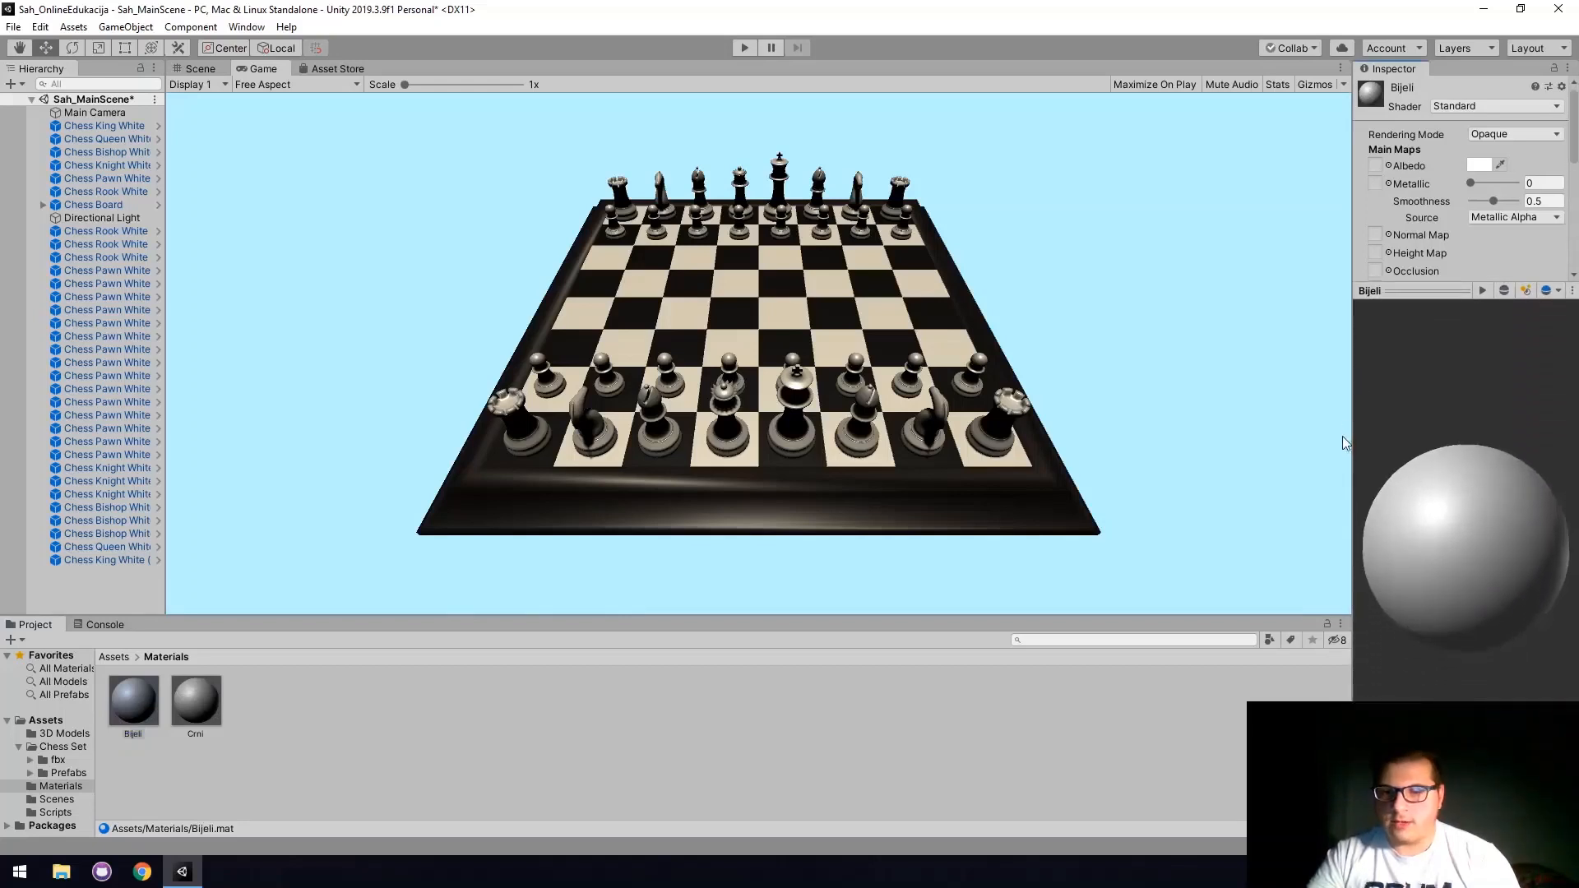
left_click_drag(1353, 441, 1029, 445)
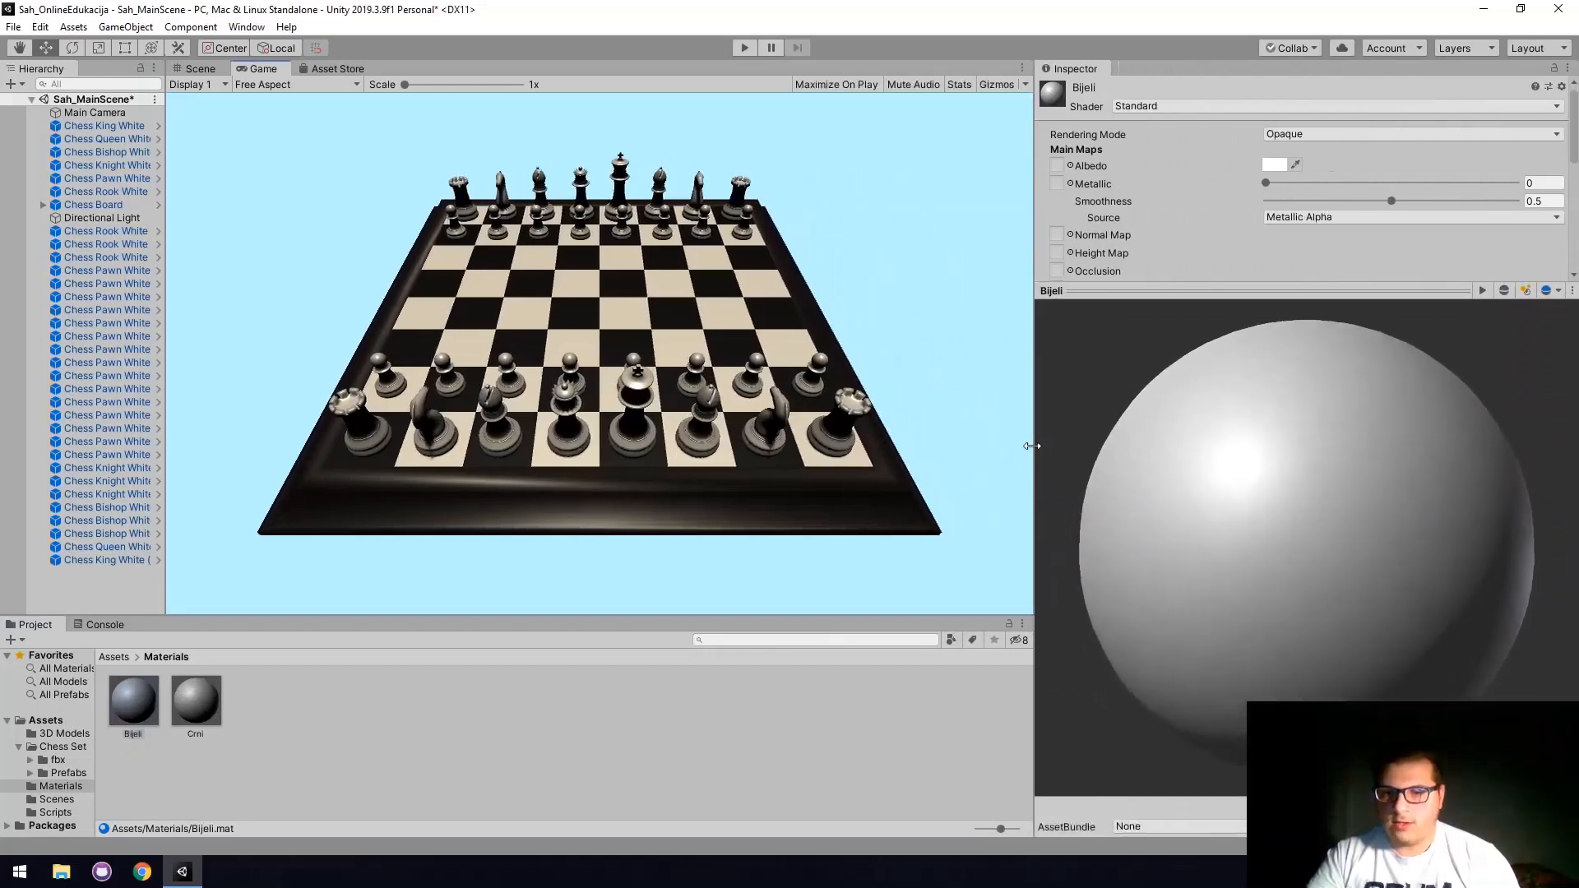
left_click_drag(1448, 503, 1147, 391)
mouse_move(1271, 468)
left_mouse_down()
mouse_move(1160, 469)
mouse_move(1152, 391)
mouse_move(1431, 381)
mouse_move(113, 504)
mouse_move(1489, 526)
mouse_move(1528, 627)
mouse_move(1269, 497)
mouse_move(1105, 494)
mouse_move(1347, 482)
left_mouse_up()
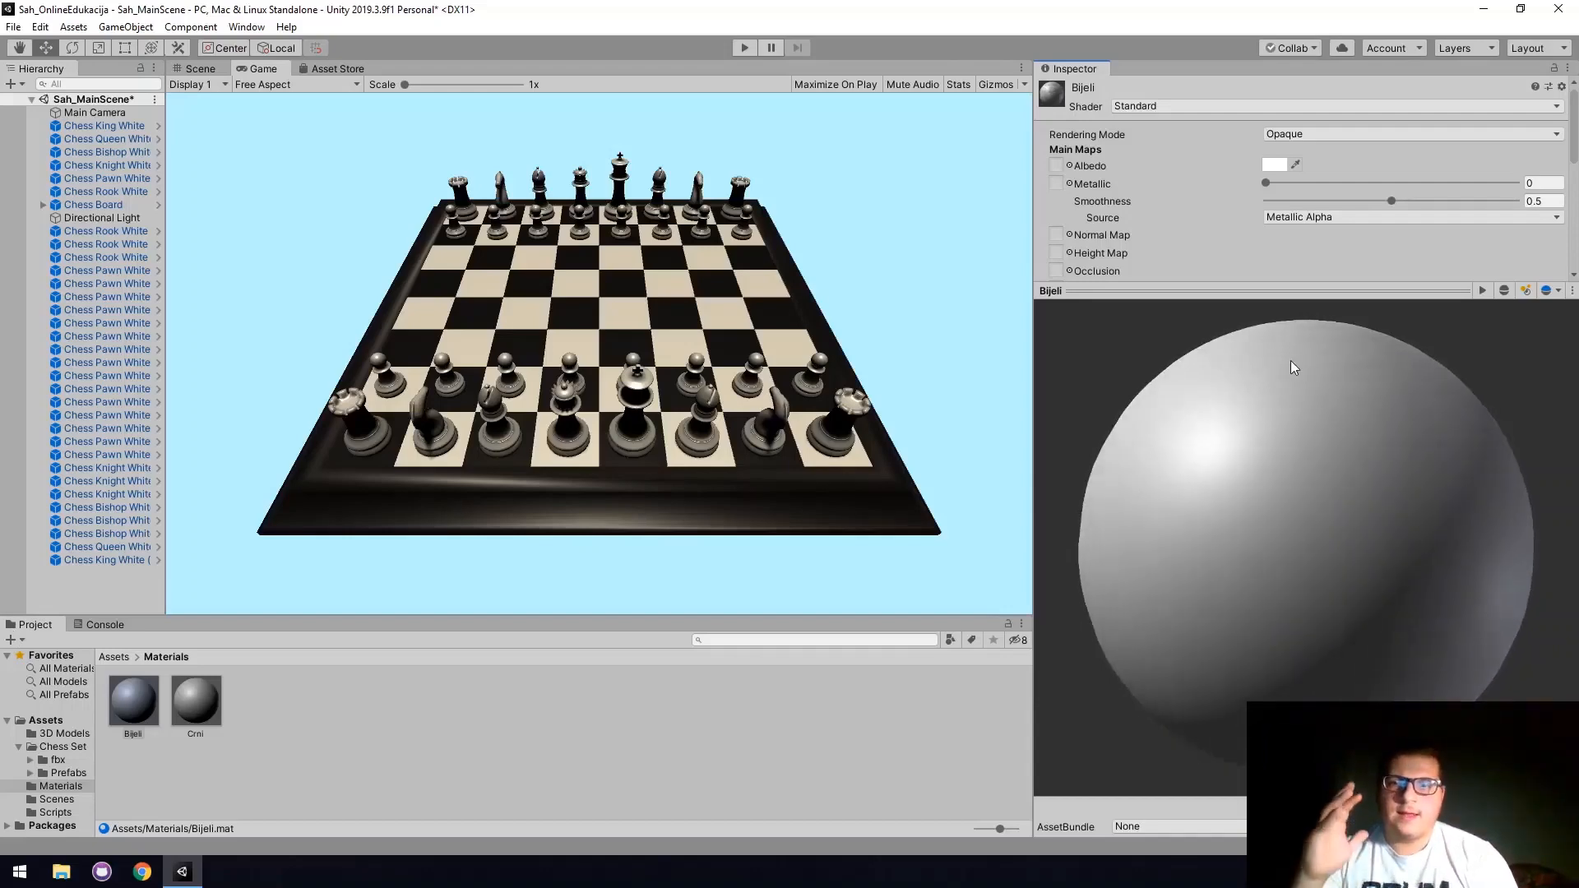
Check the Bijeli material's albedo colour values and look through its remaining shader settings.
left_click(1278, 164)
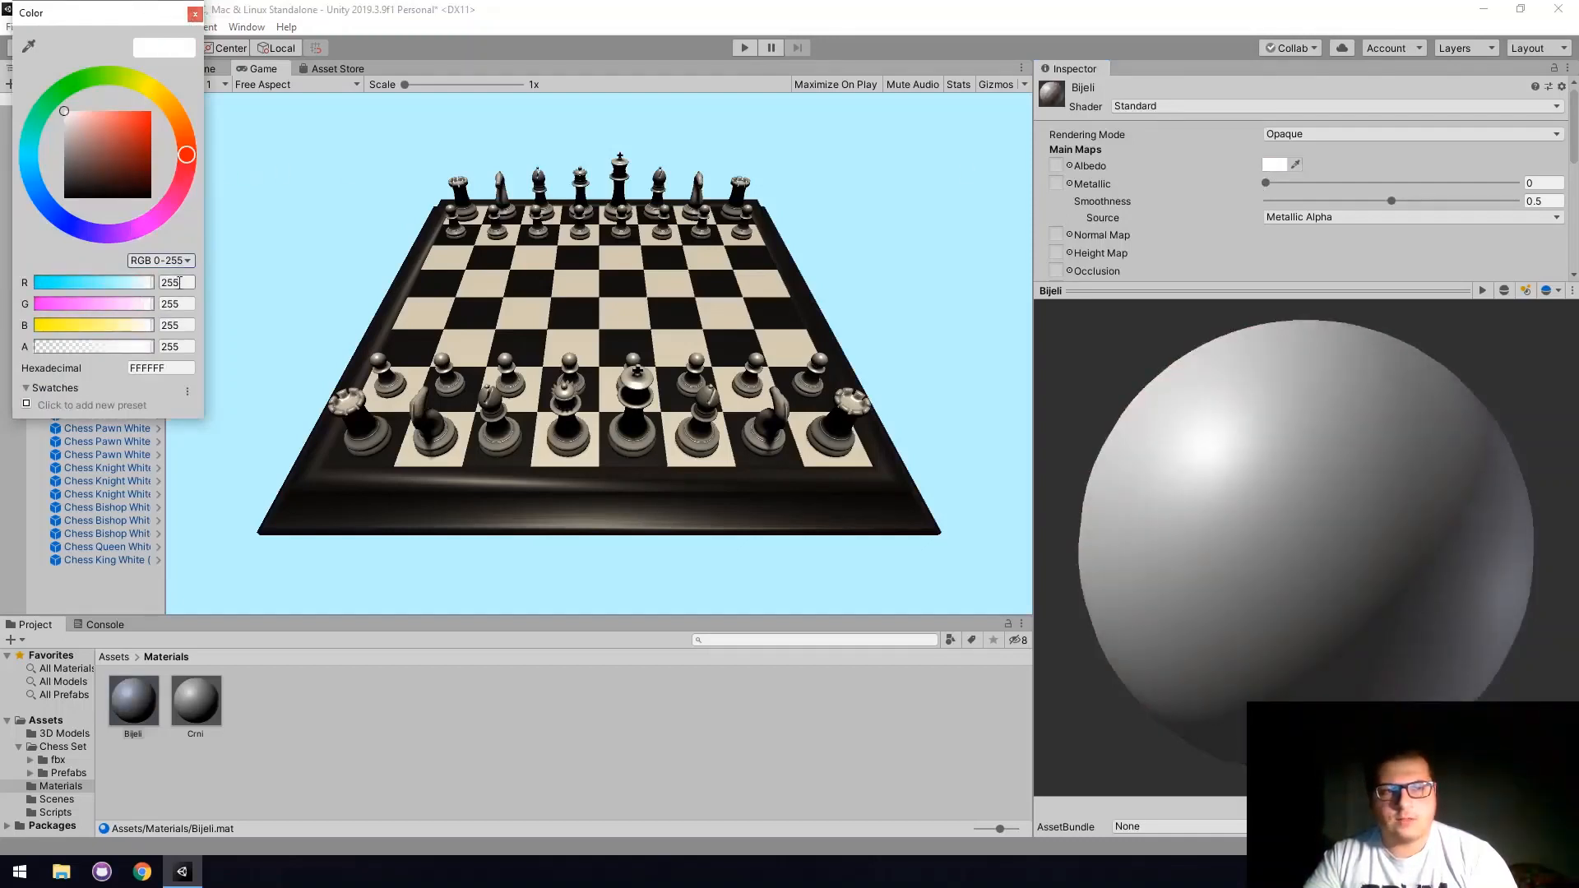
left_click(194, 17)
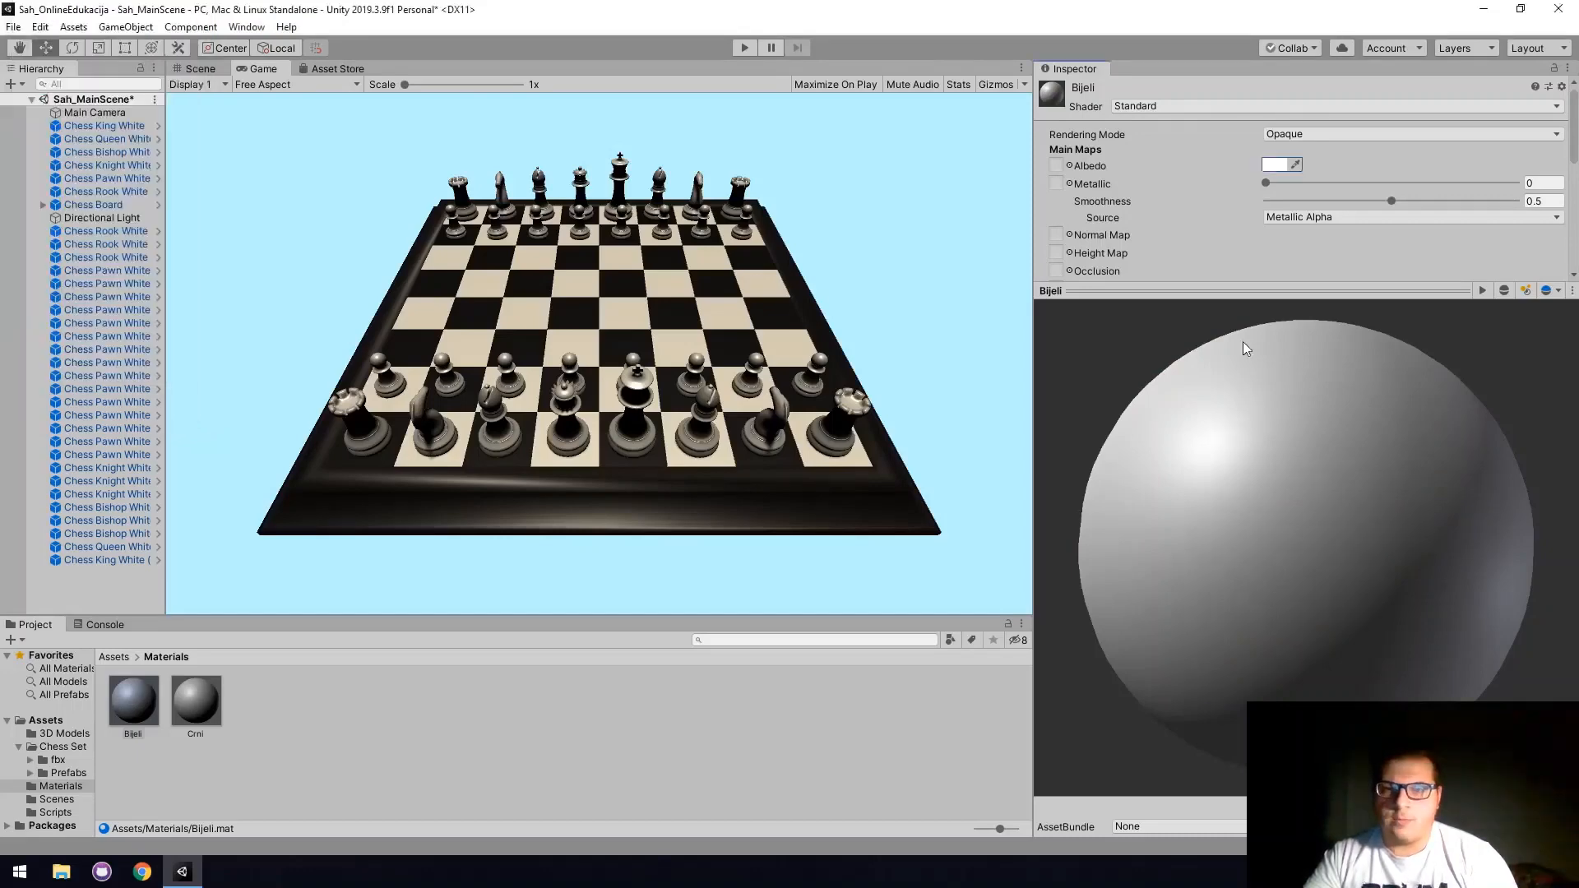
scroll(1288, 189, "down", 5)
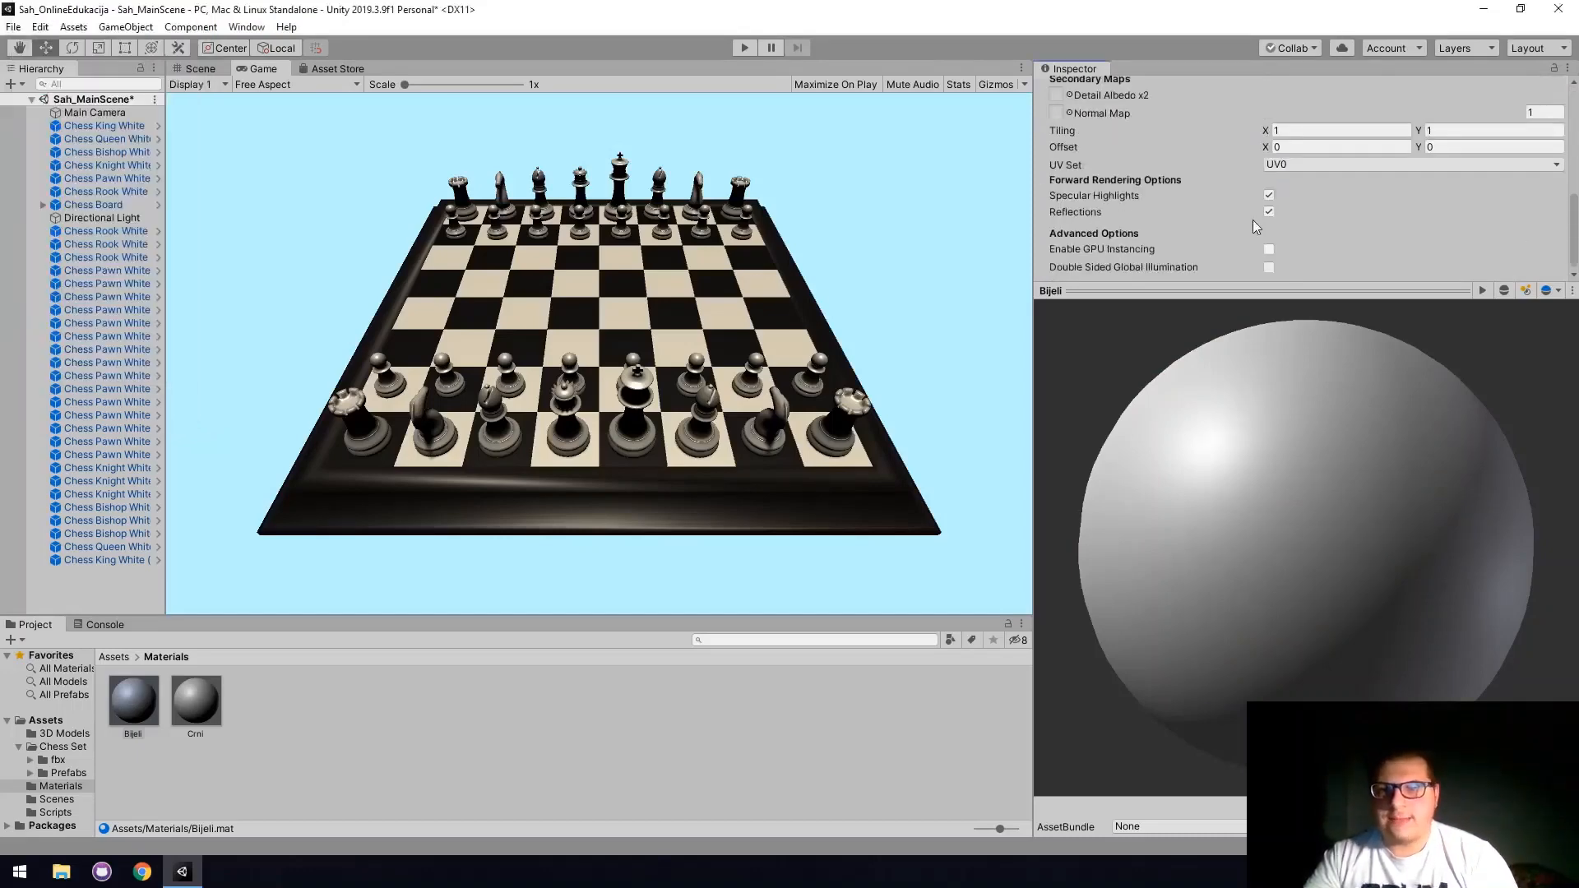
scroll(1250, 218, "up", 5)
Set the Bijeli material's Metallic value to 0.5.
left_click_drag(1264, 184, 1397, 175)
left_click(1551, 185)
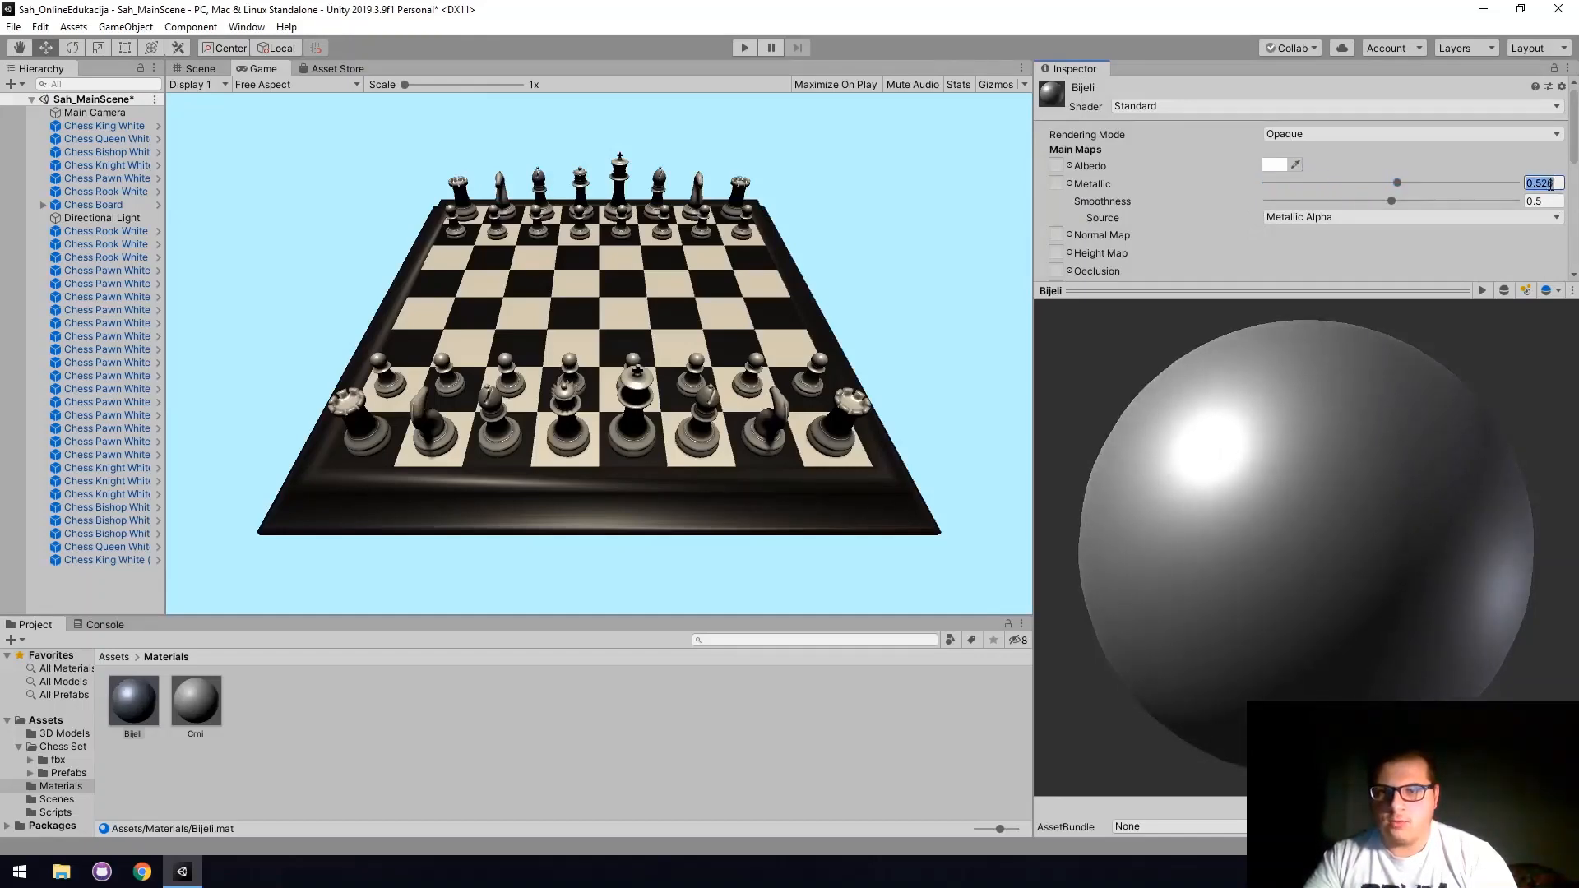
type("0.5")
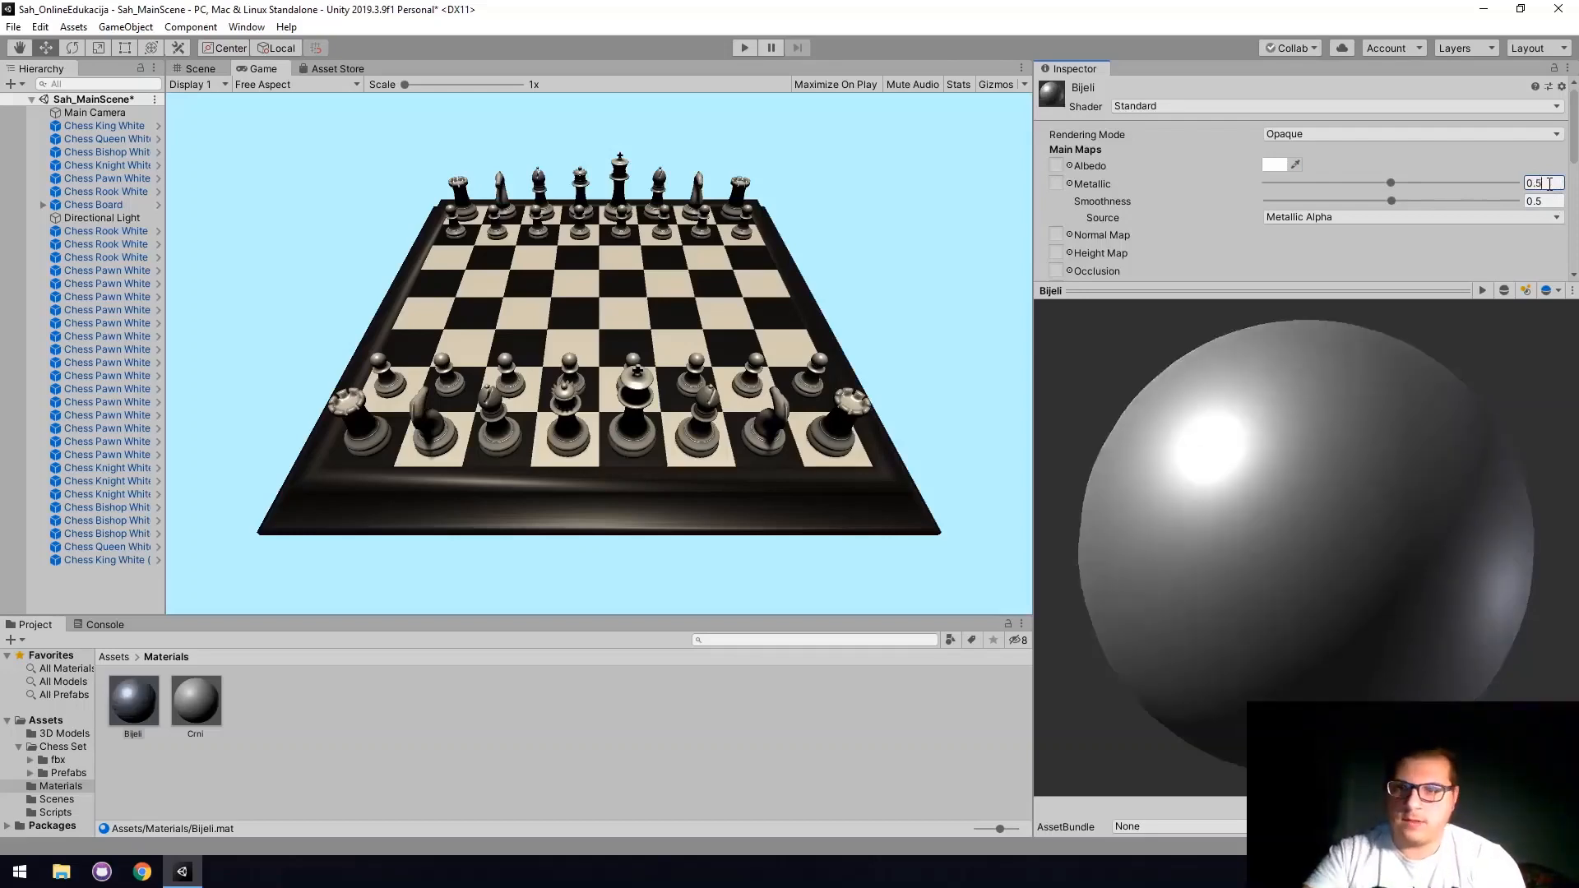
key("BackSpace")
key("BackSpace")
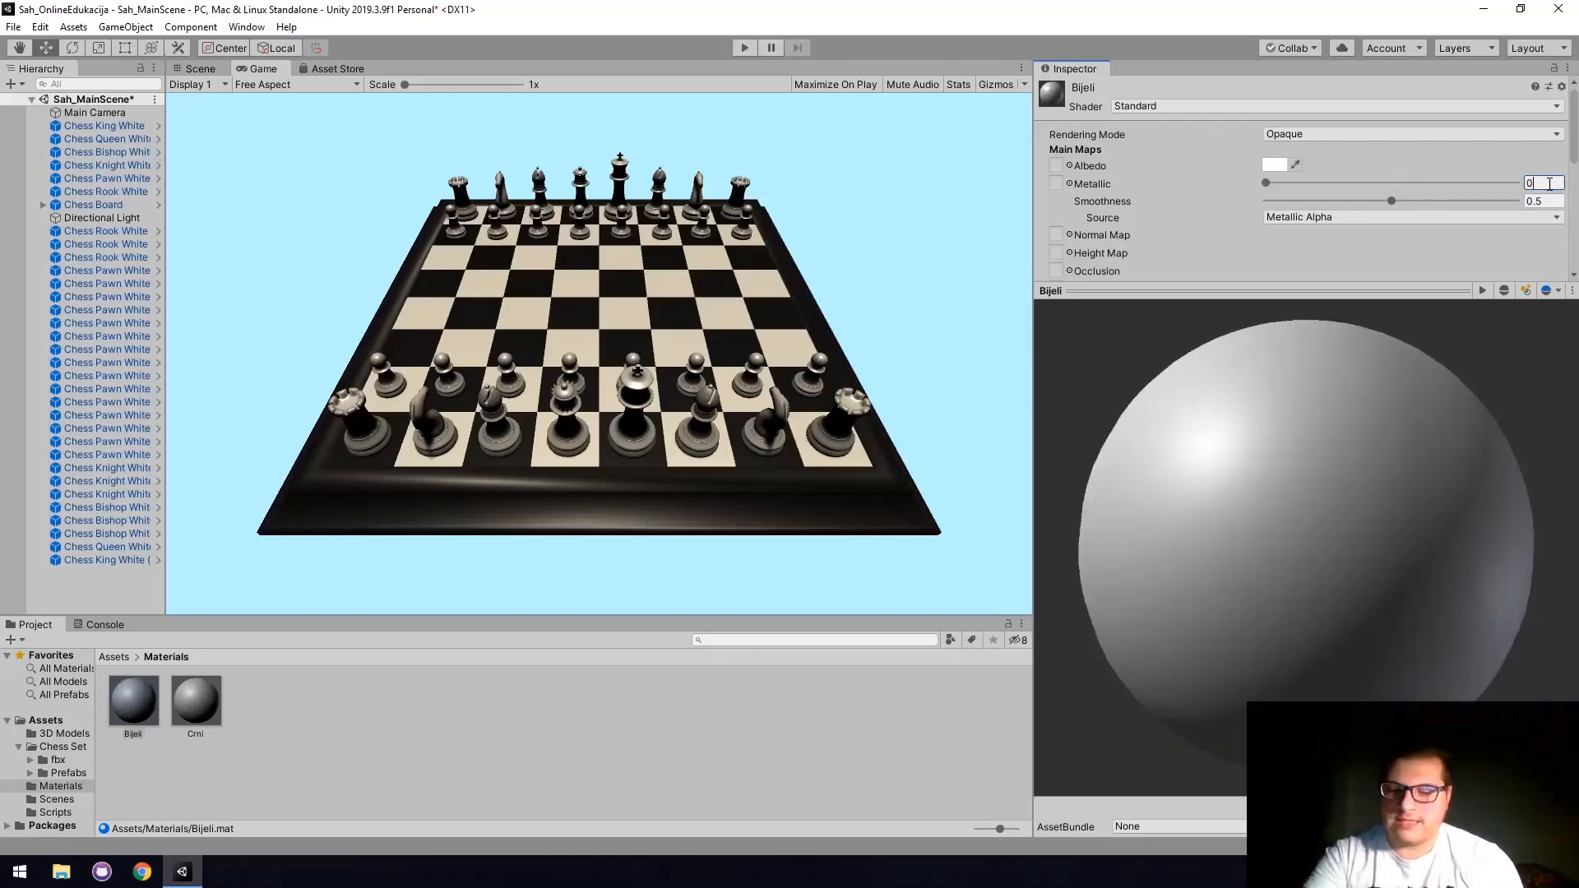
type(",5")
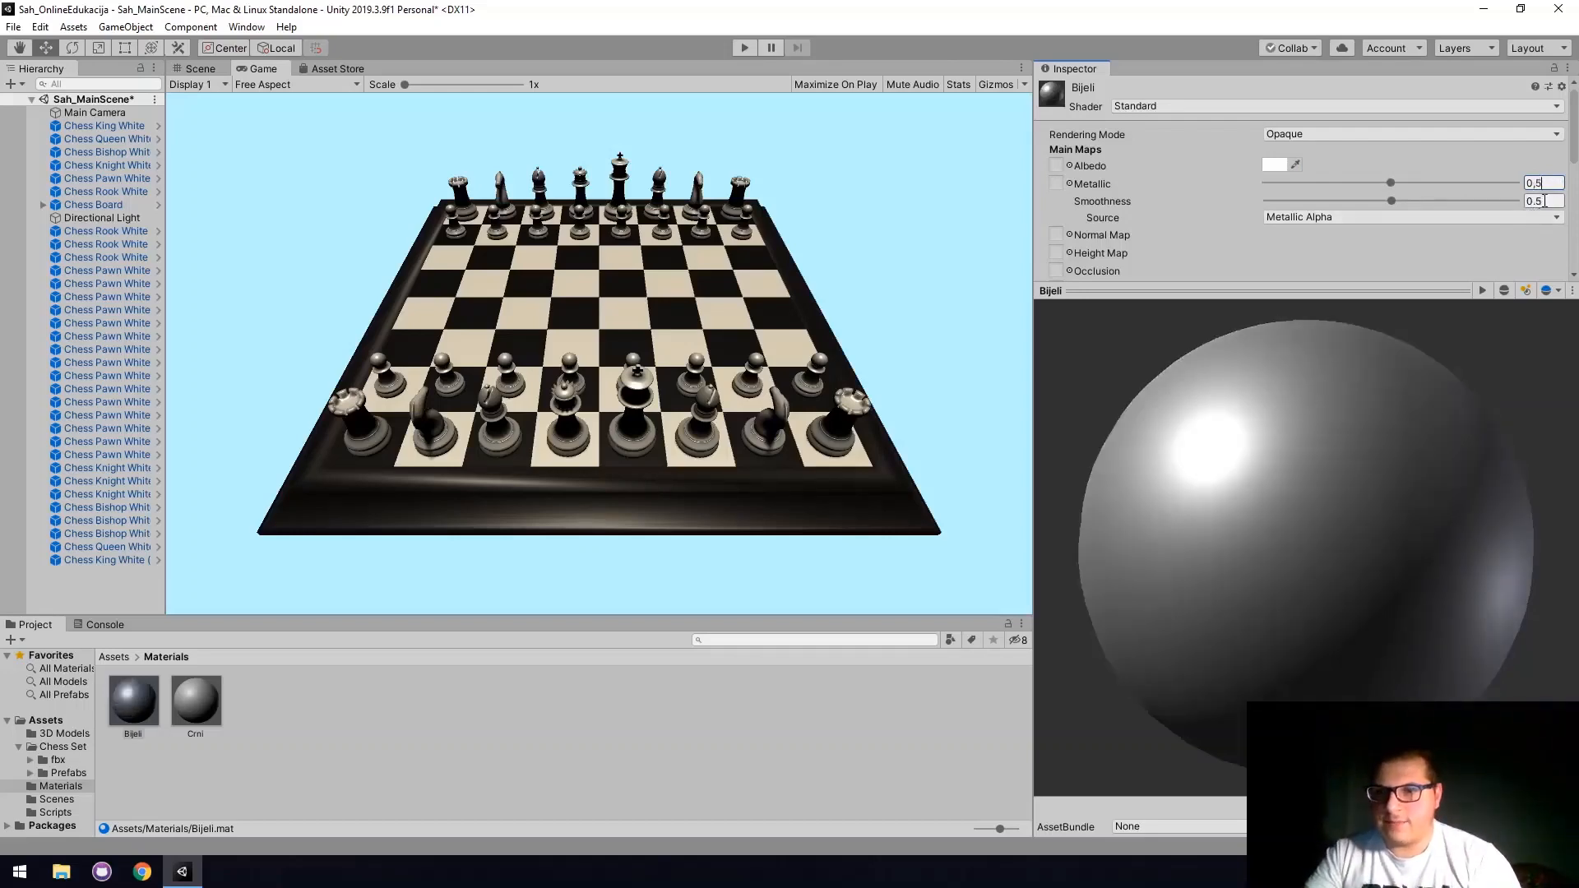
left_click(1545, 200)
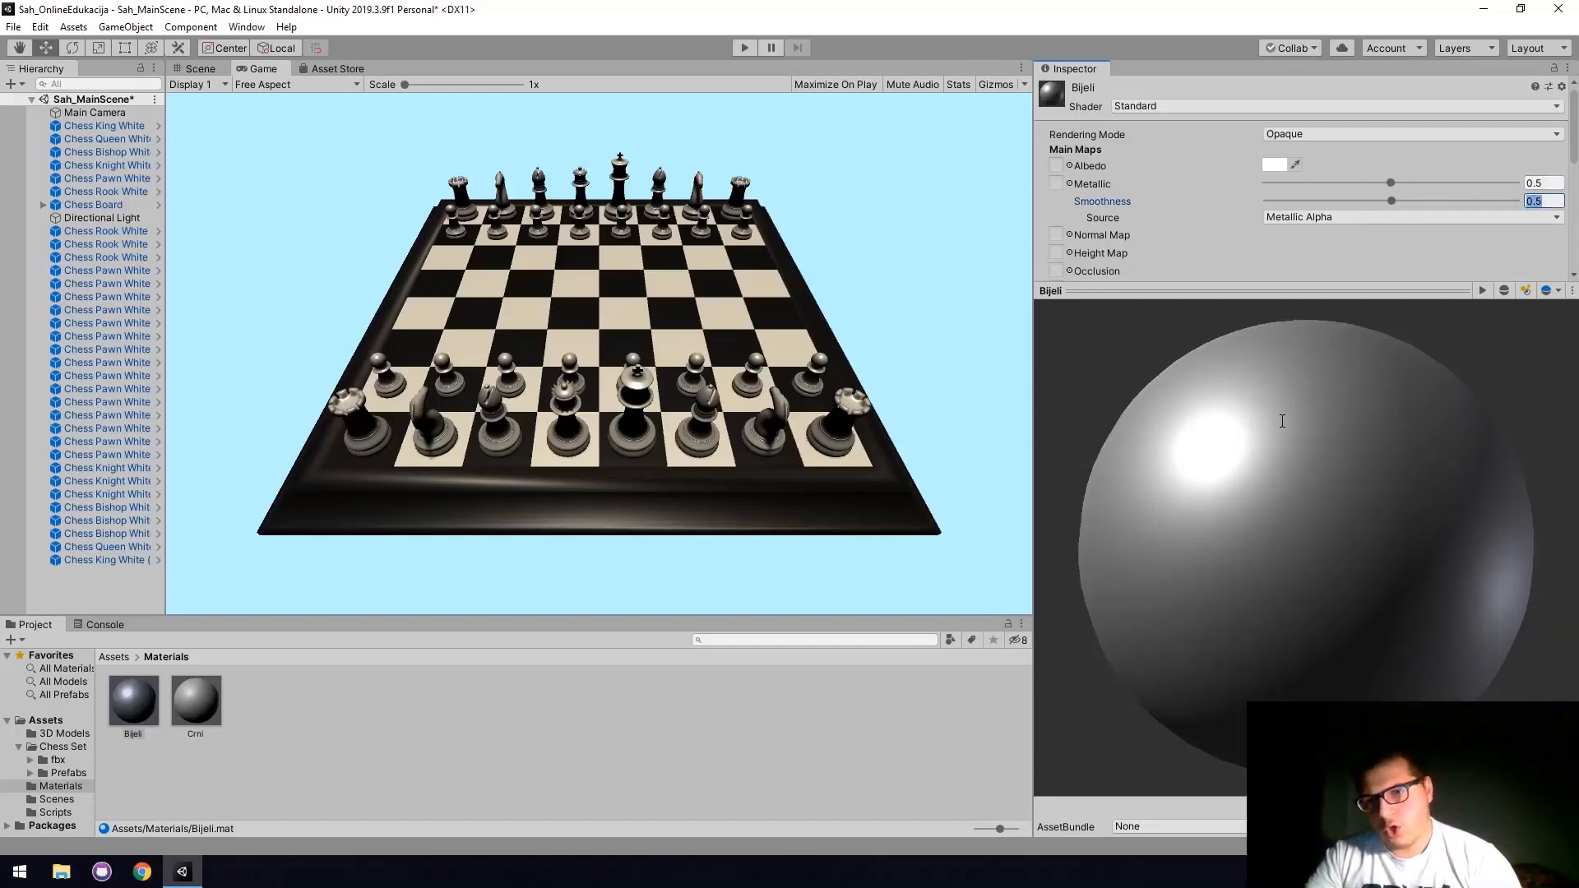
scroll(1217, 255, "down", 5)
scroll(1212, 230, "up", 5)
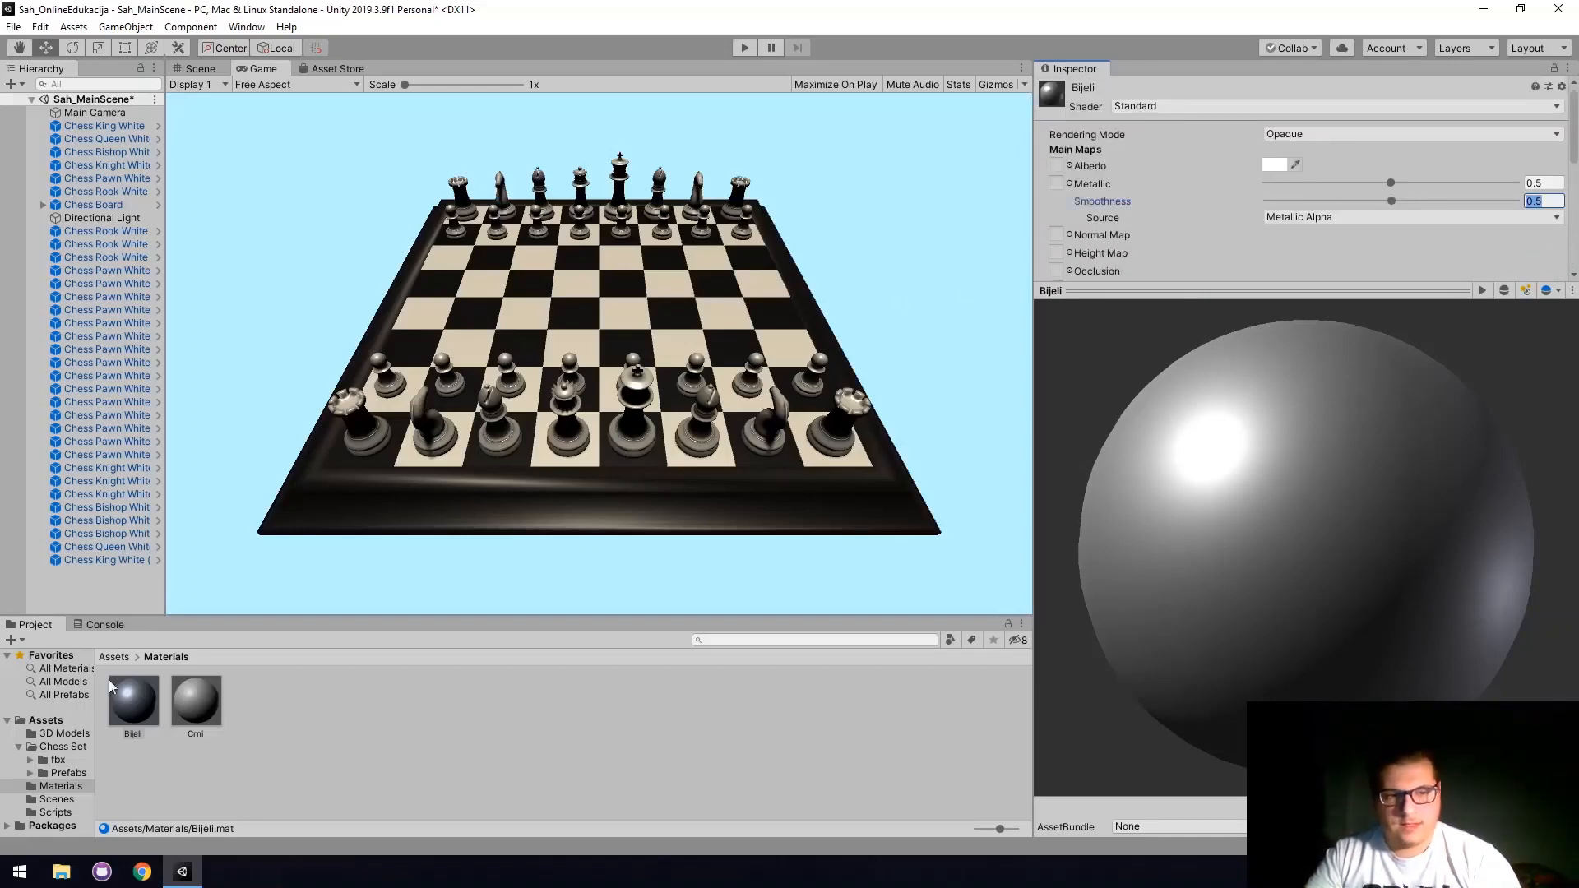
Set the Crni material's albedo colour to black (000000) and its Metallic value to 0.5.
left_click(197, 708)
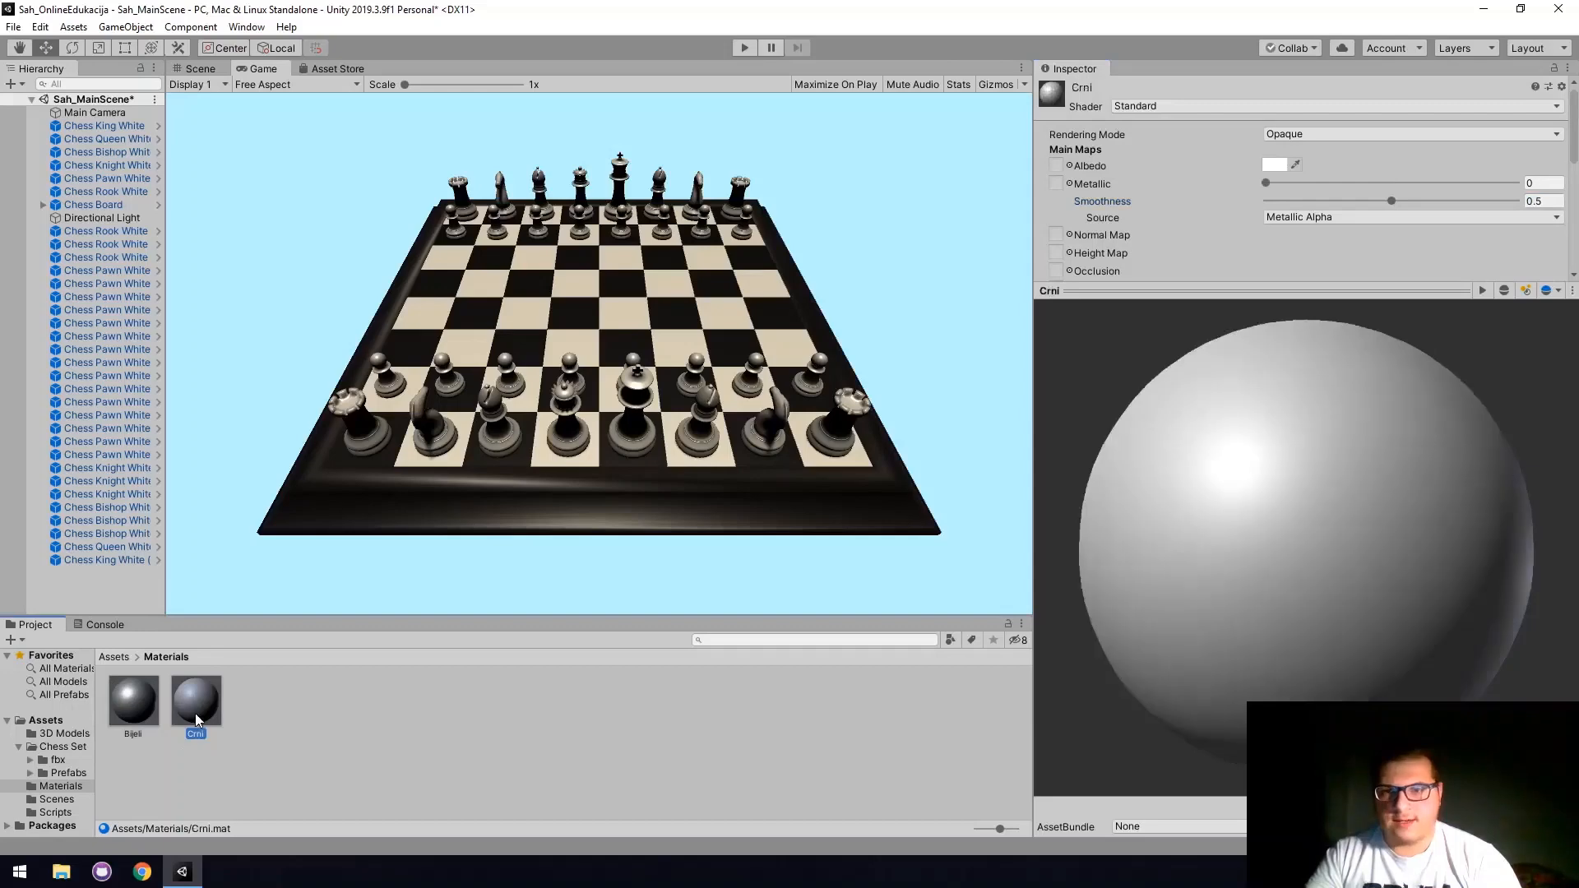
left_click(1272, 166)
left_click(69, 153)
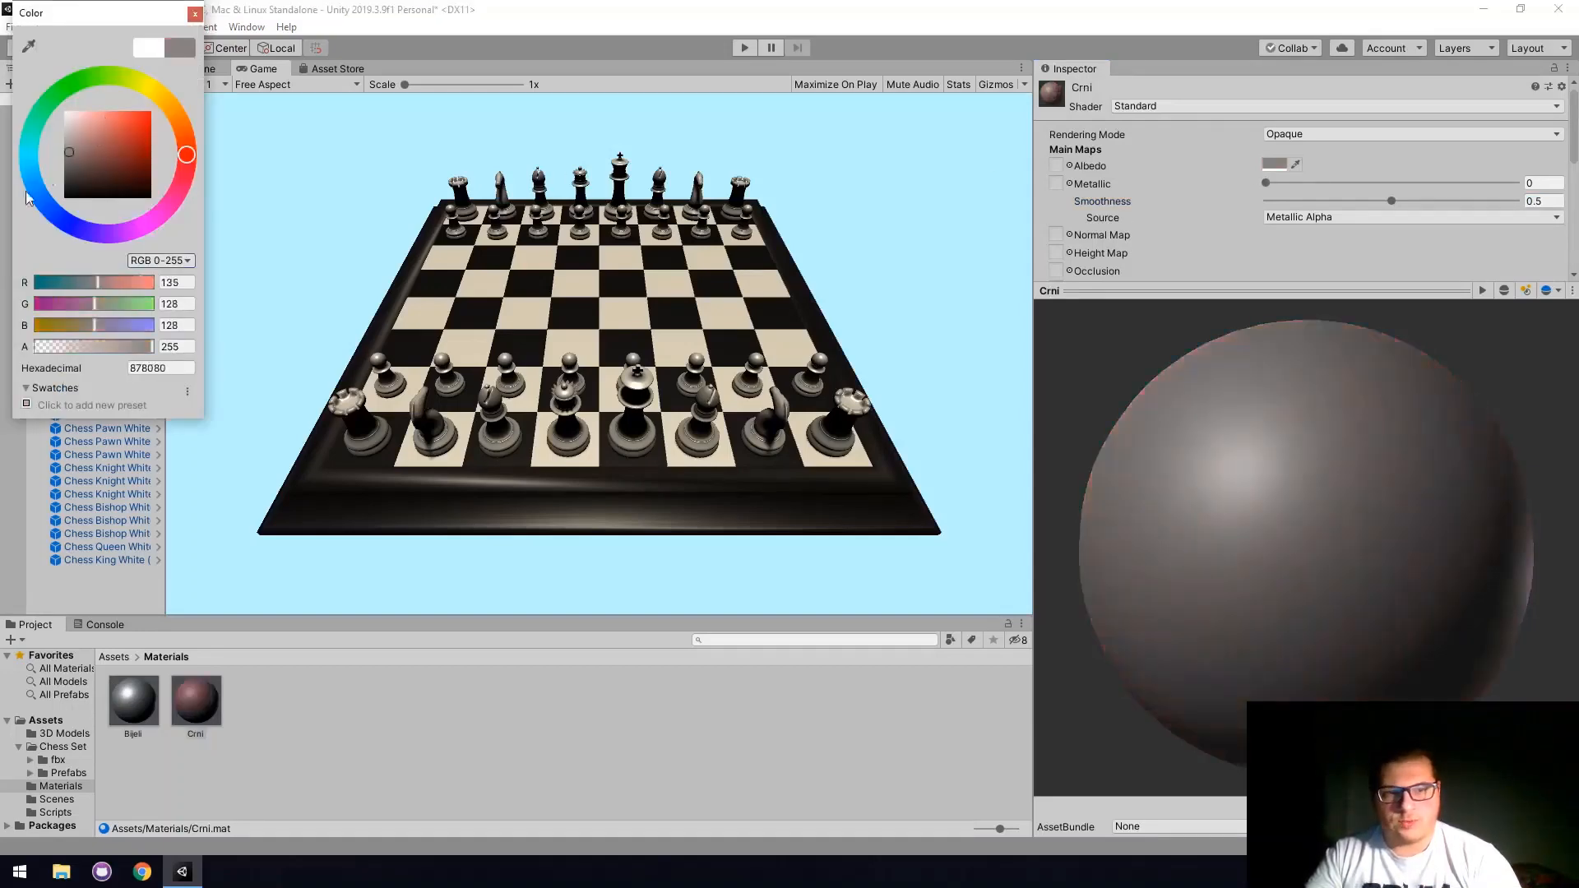
left_click_drag(27, 191, 2, 308)
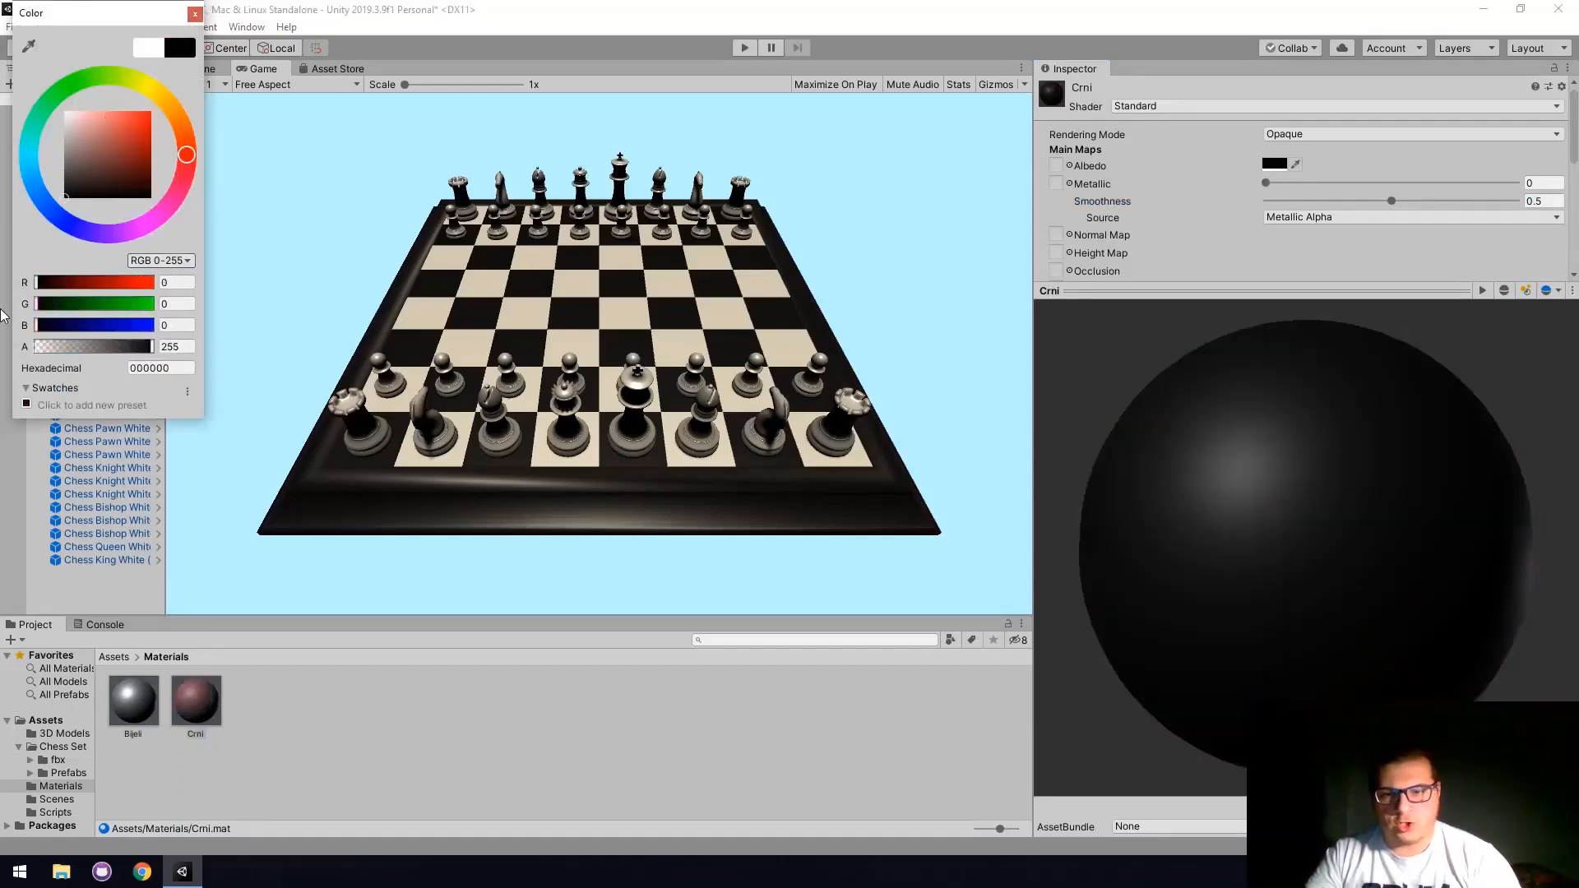
left_click(195, 14)
left_click_drag(1266, 183, 1391, 185)
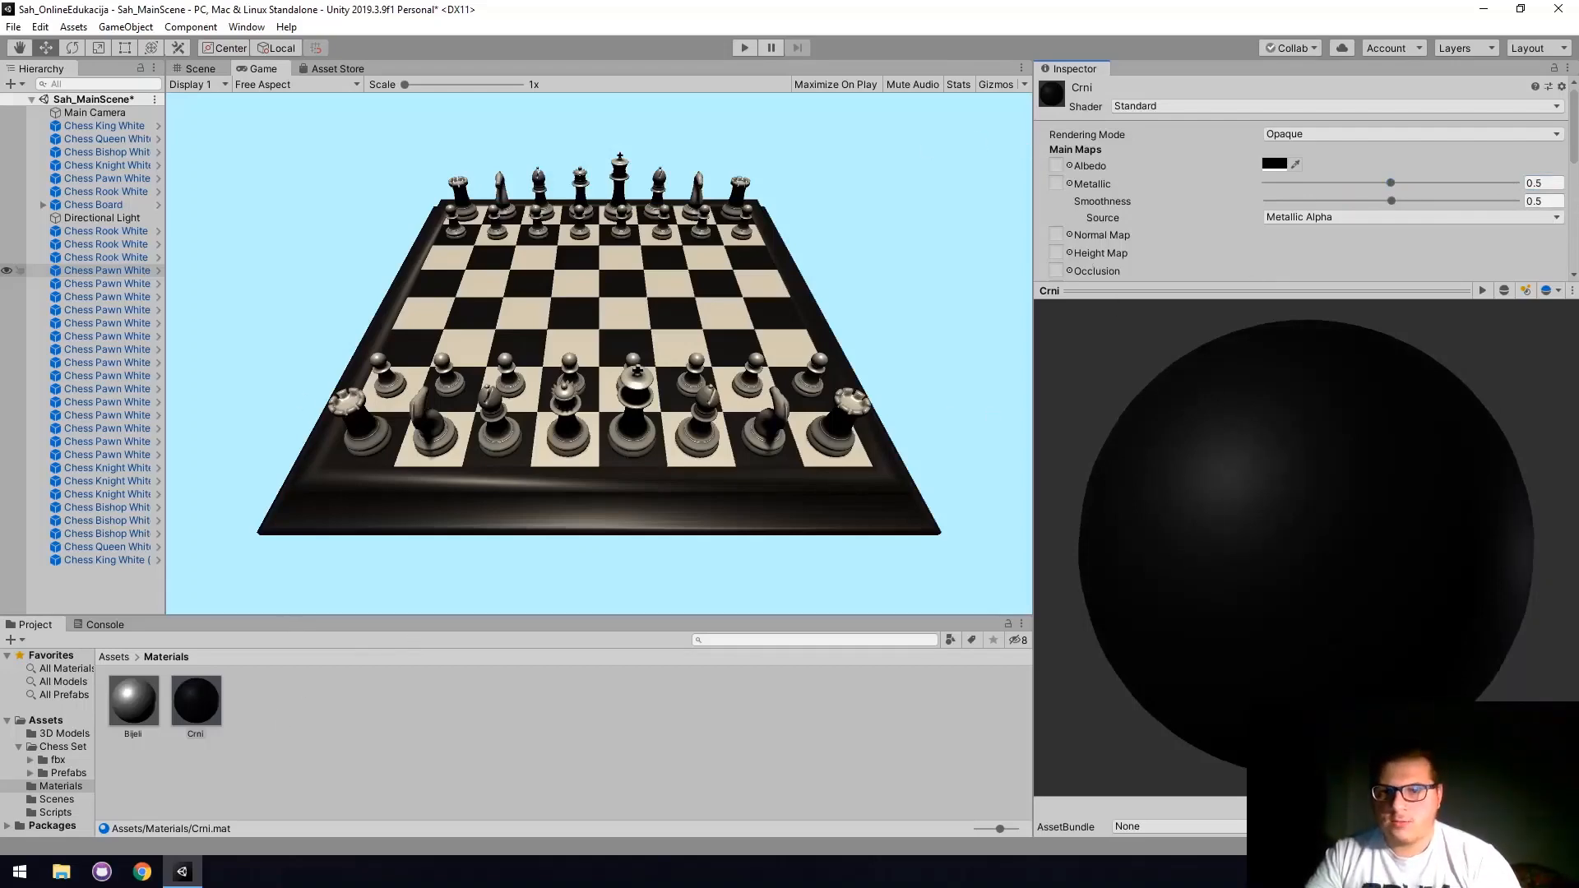
Shrink the Crni material's preview and narrow the Inspector to give the Scene and Game views more room.
left_click_drag(1156, 291, 1139, 623)
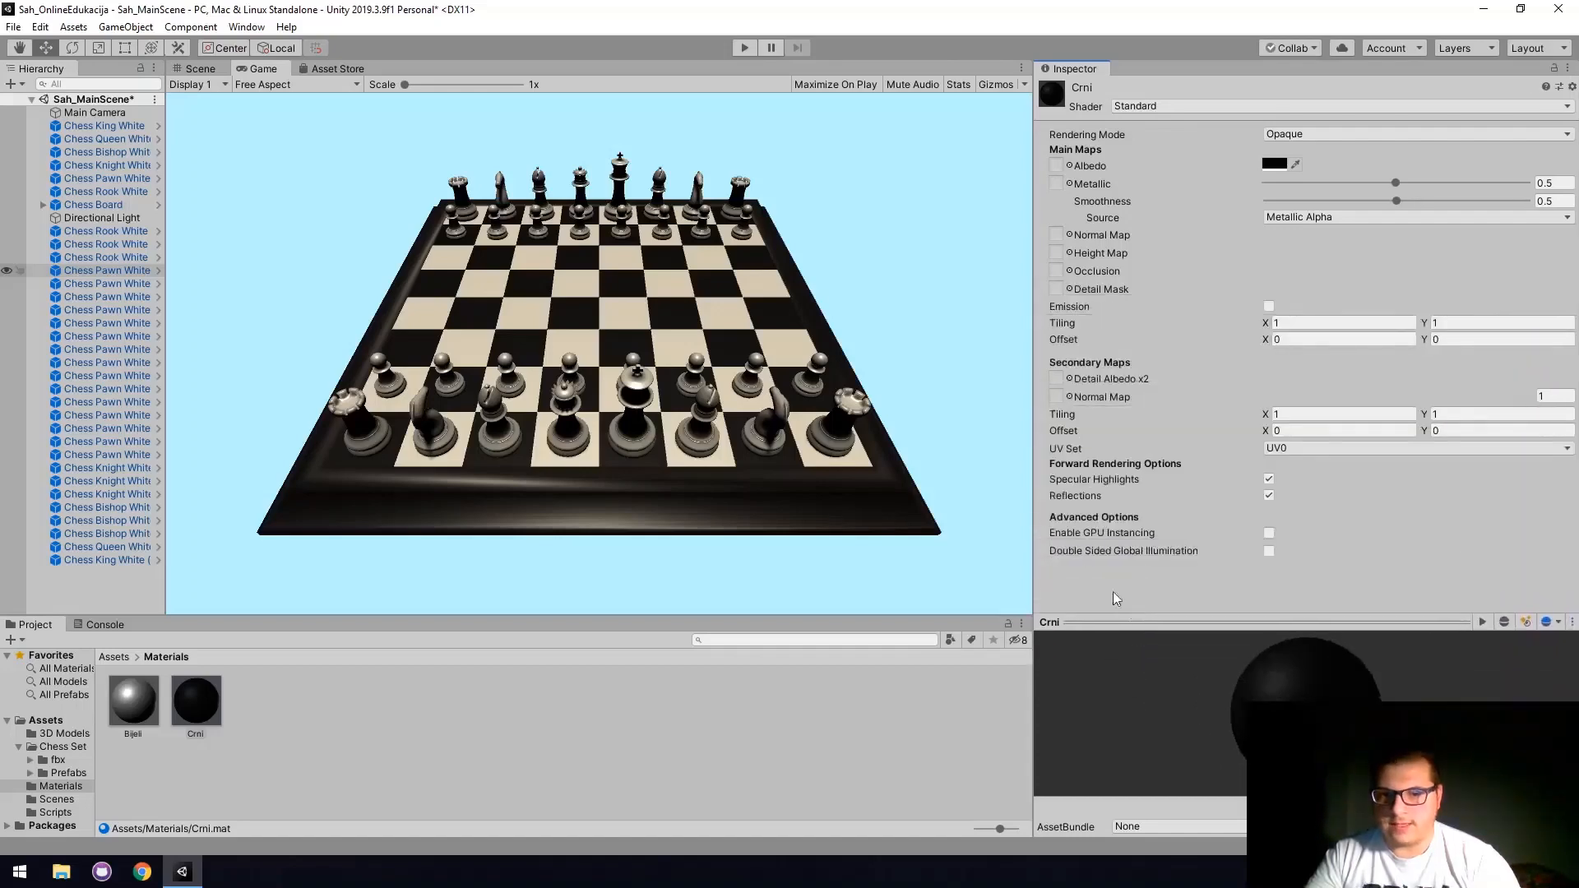
left_click_drag(1034, 525, 1353, 535)
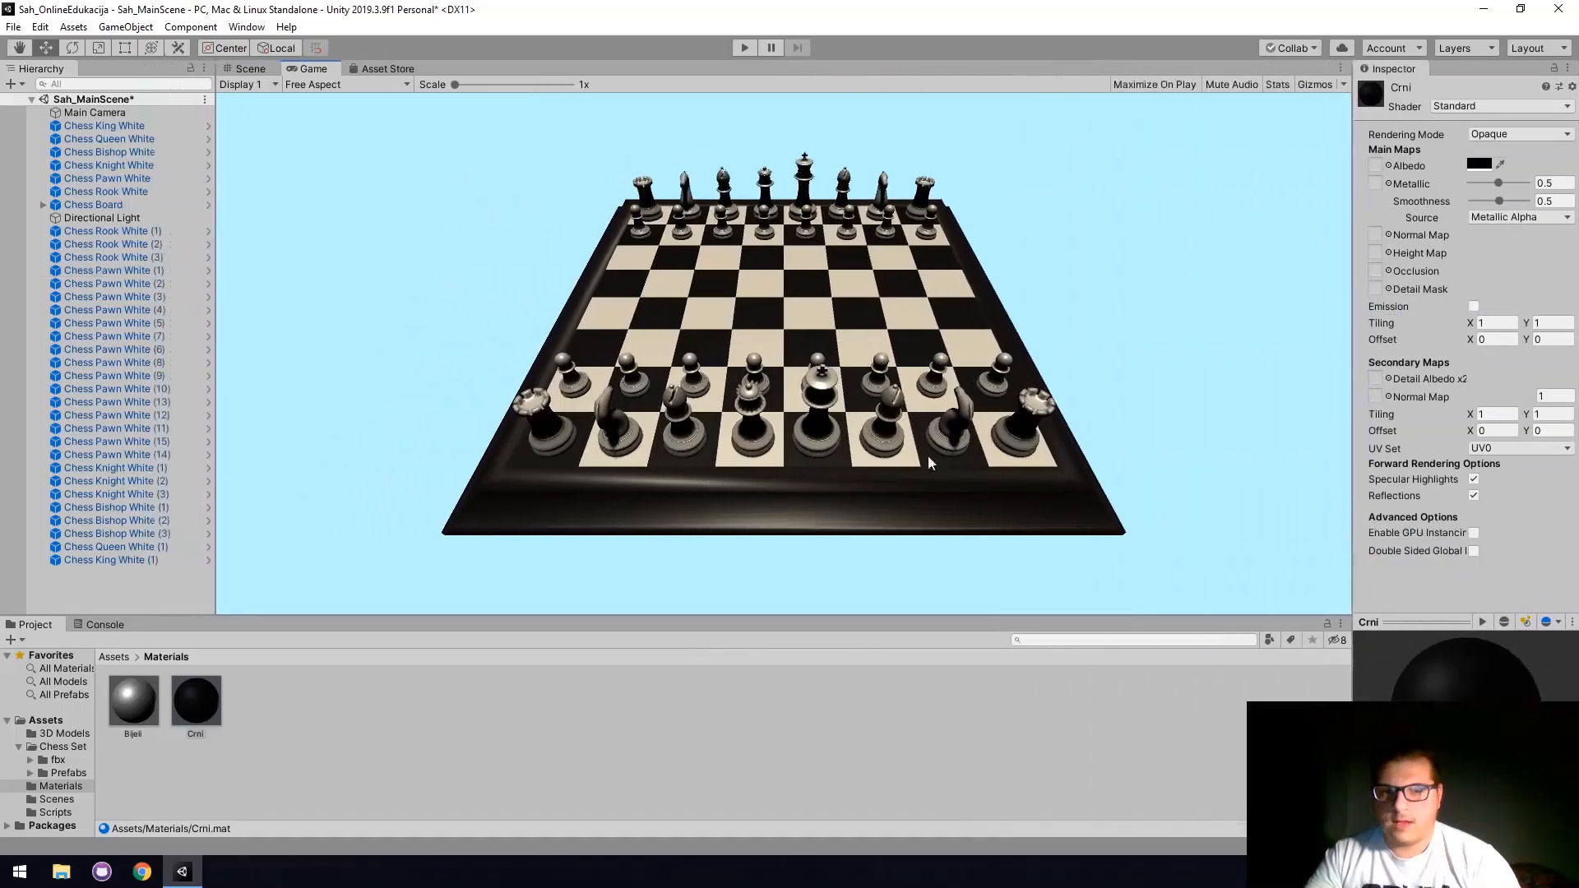
left_click(255, 70)
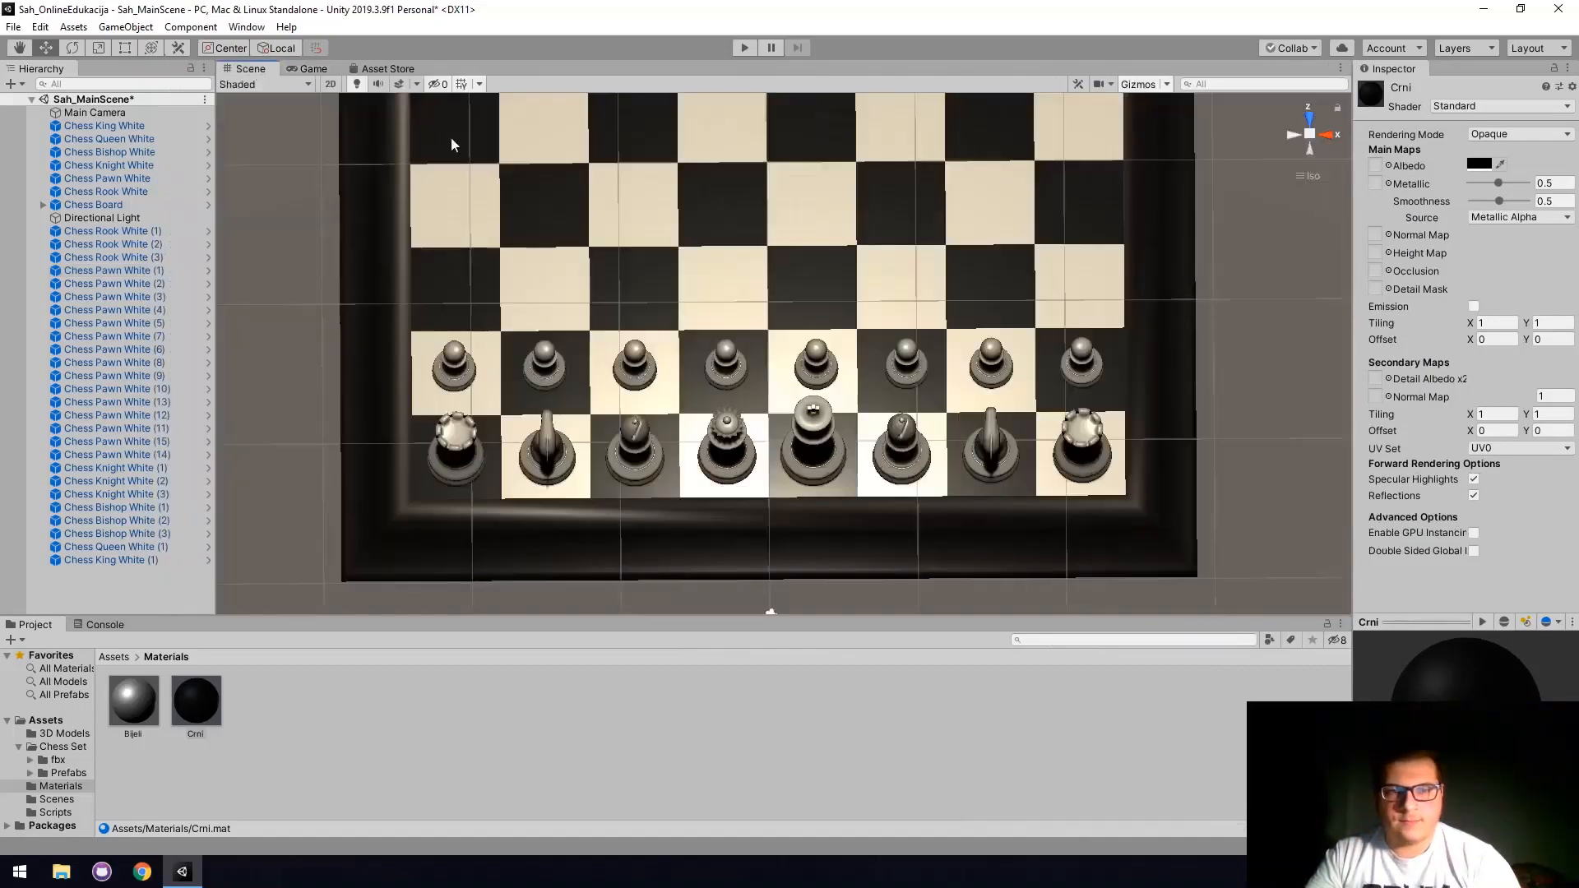
left_click(313, 69)
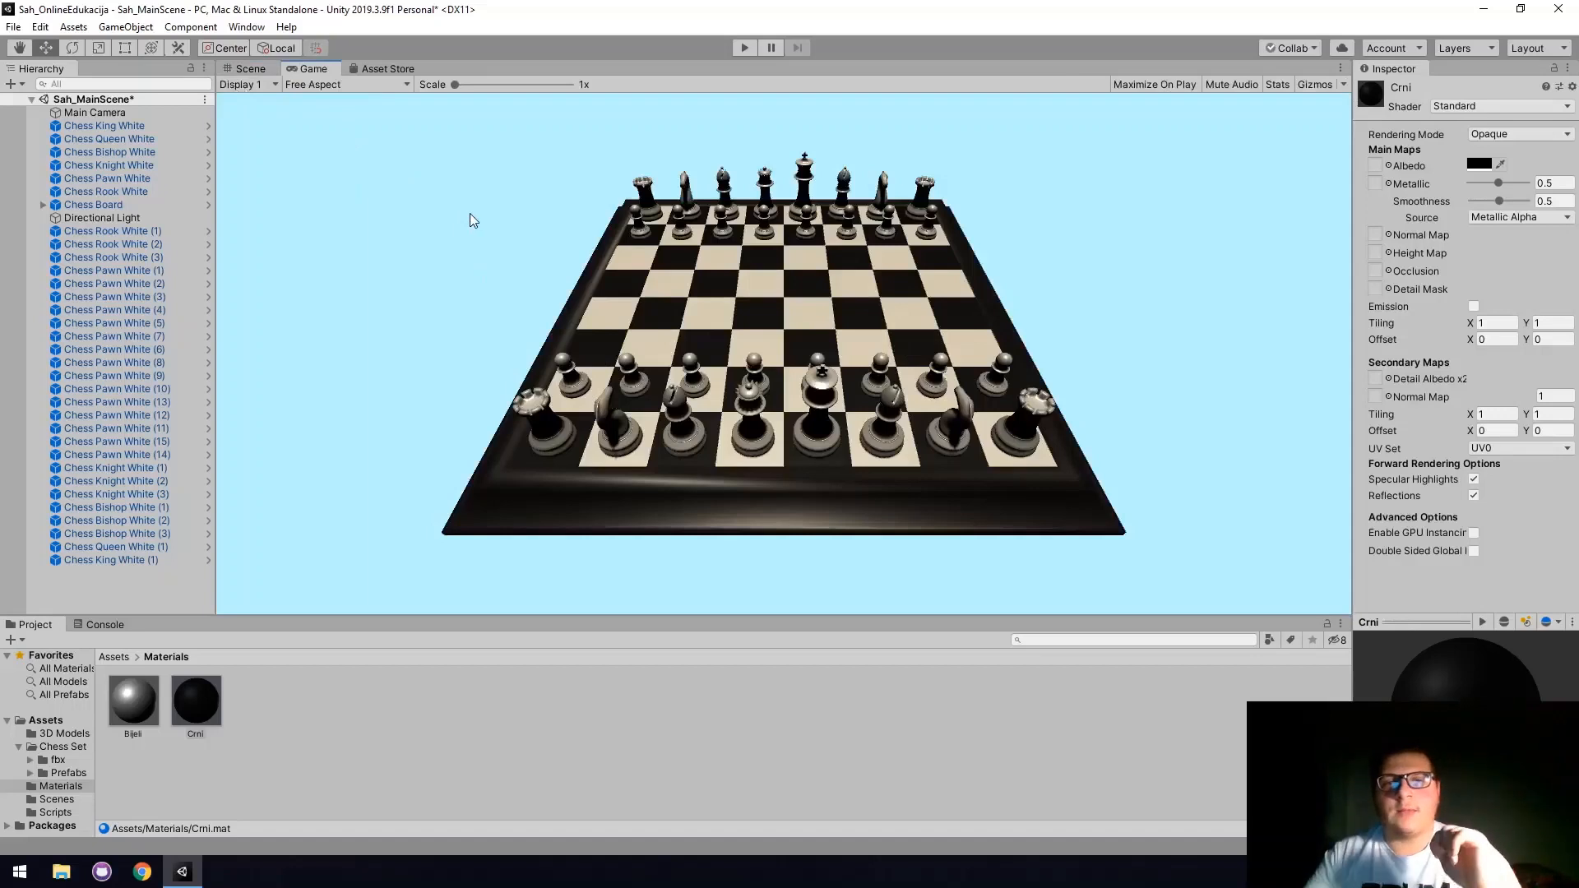
Start Play mode and assign the Bijeli material to all the pieces on the near side of the board.
left_click(745, 50)
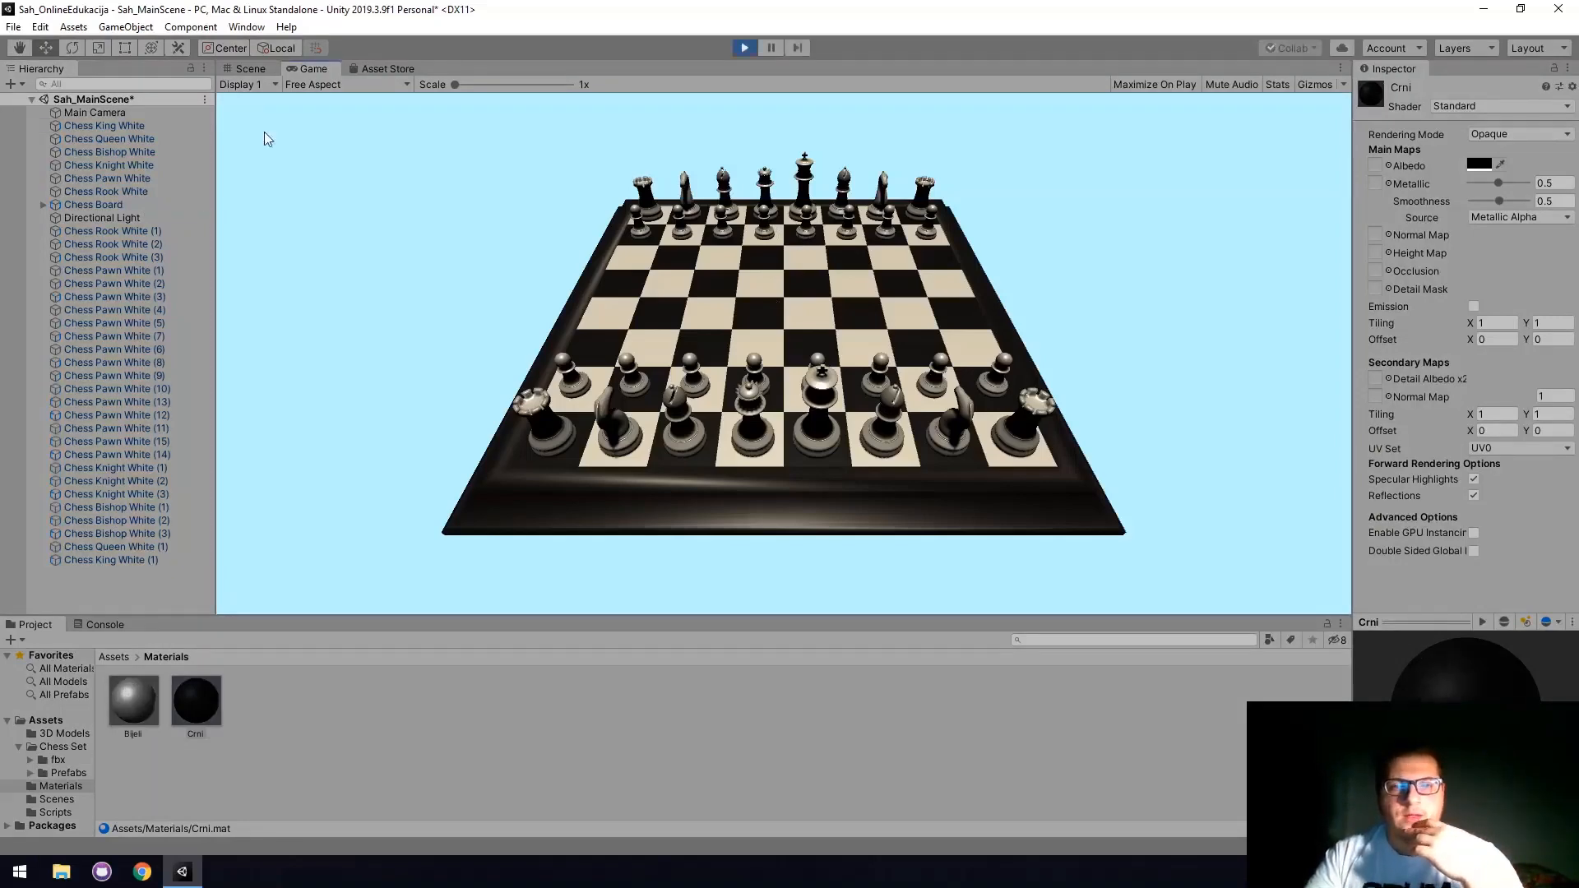
left_click(241, 69)
left_click_drag(380, 285, 1151, 549)
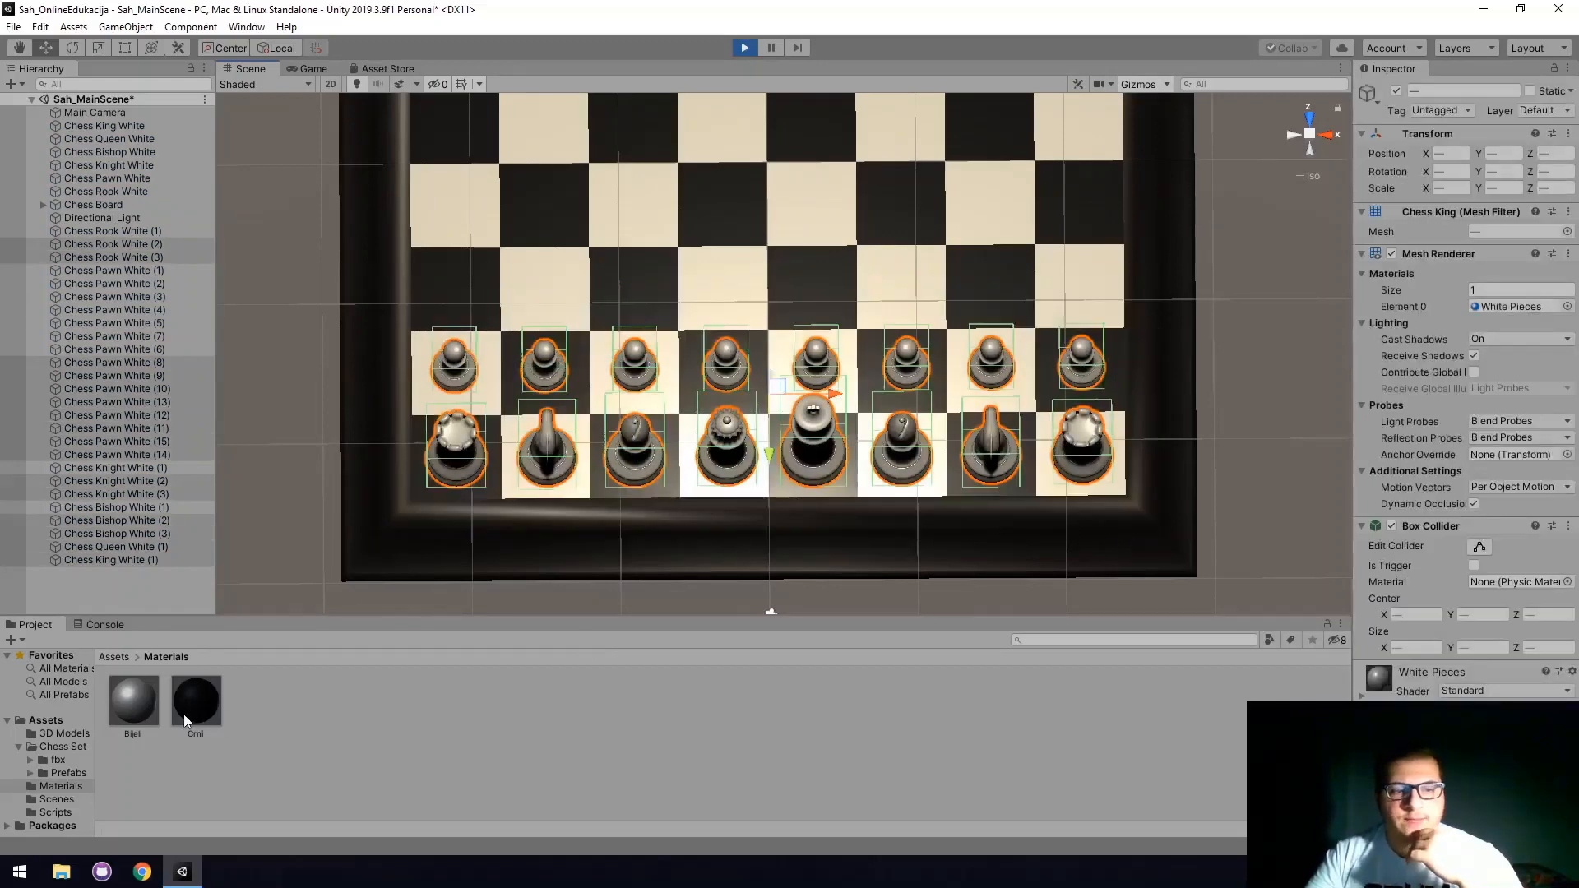
left_click_drag(129, 697, 1515, 307)
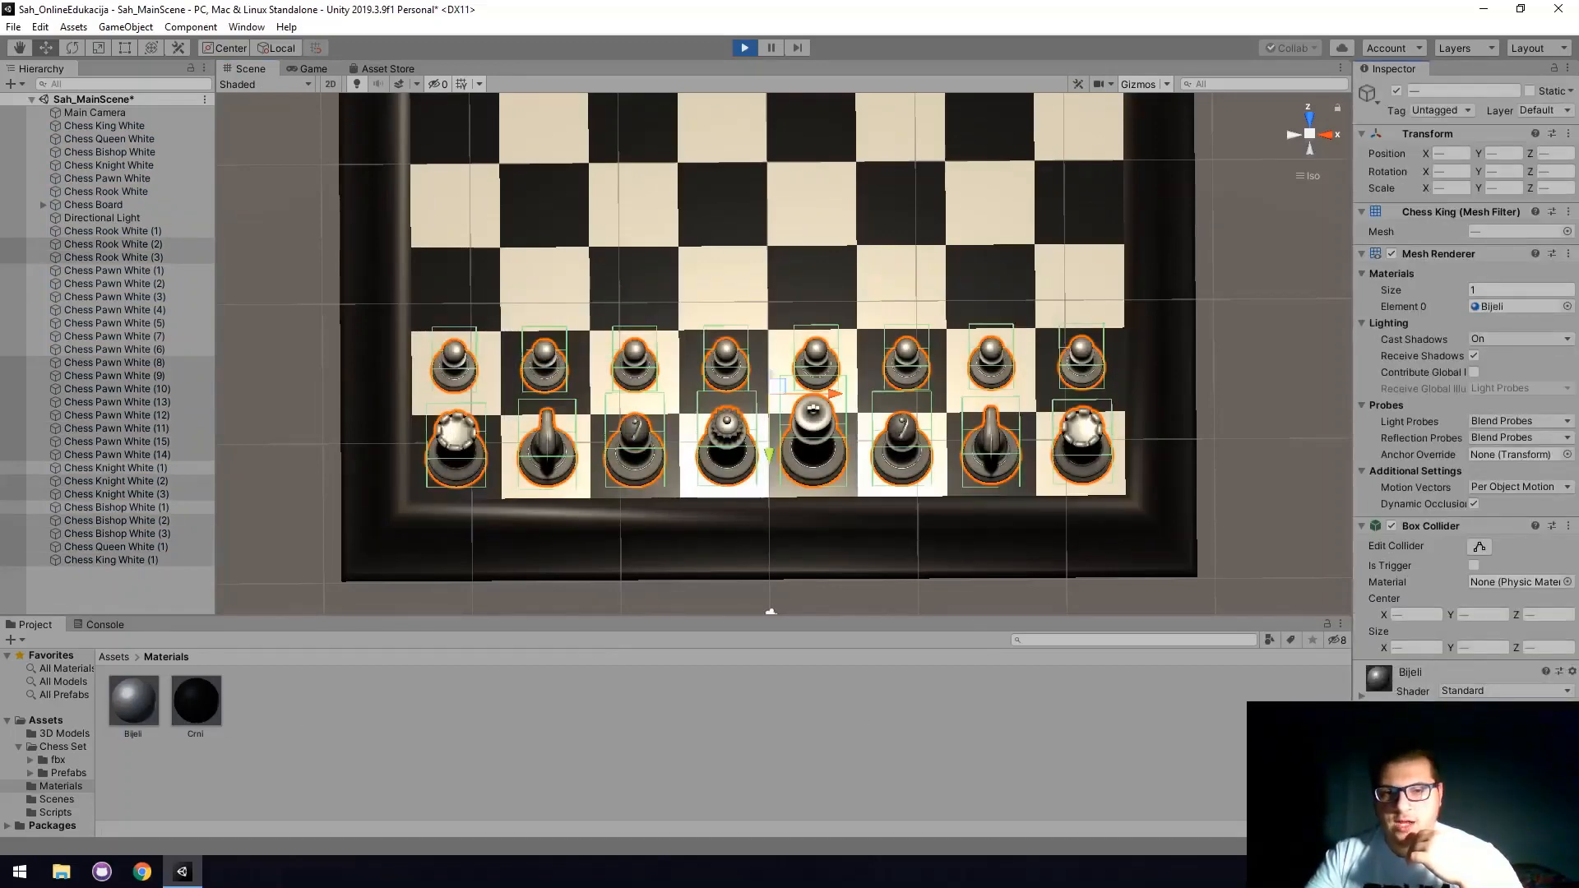
Assign the Crni material to the far-side pieces, leaving the Directional Light out of the selection, and stop Play mode.
middle_click_drag(782, 204, 831, 557)
left_click_drag(422, 180, 1299, 481)
left_click_drag(195, 700, 262, 386)
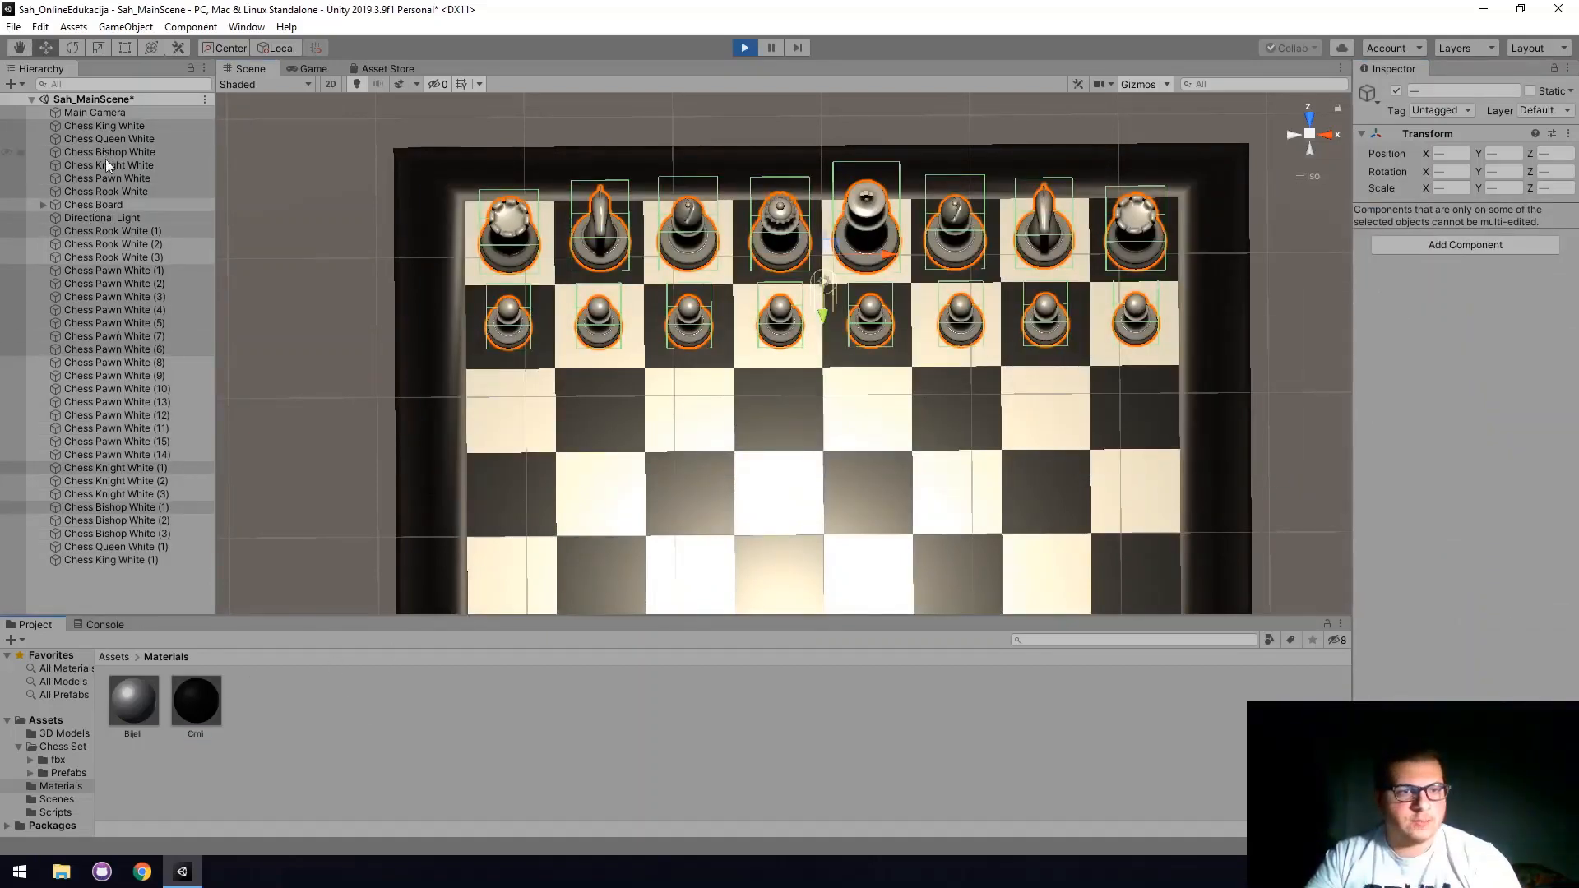
left_click(109, 218, "ctrl")
left_click_drag(197, 703, 1515, 306)
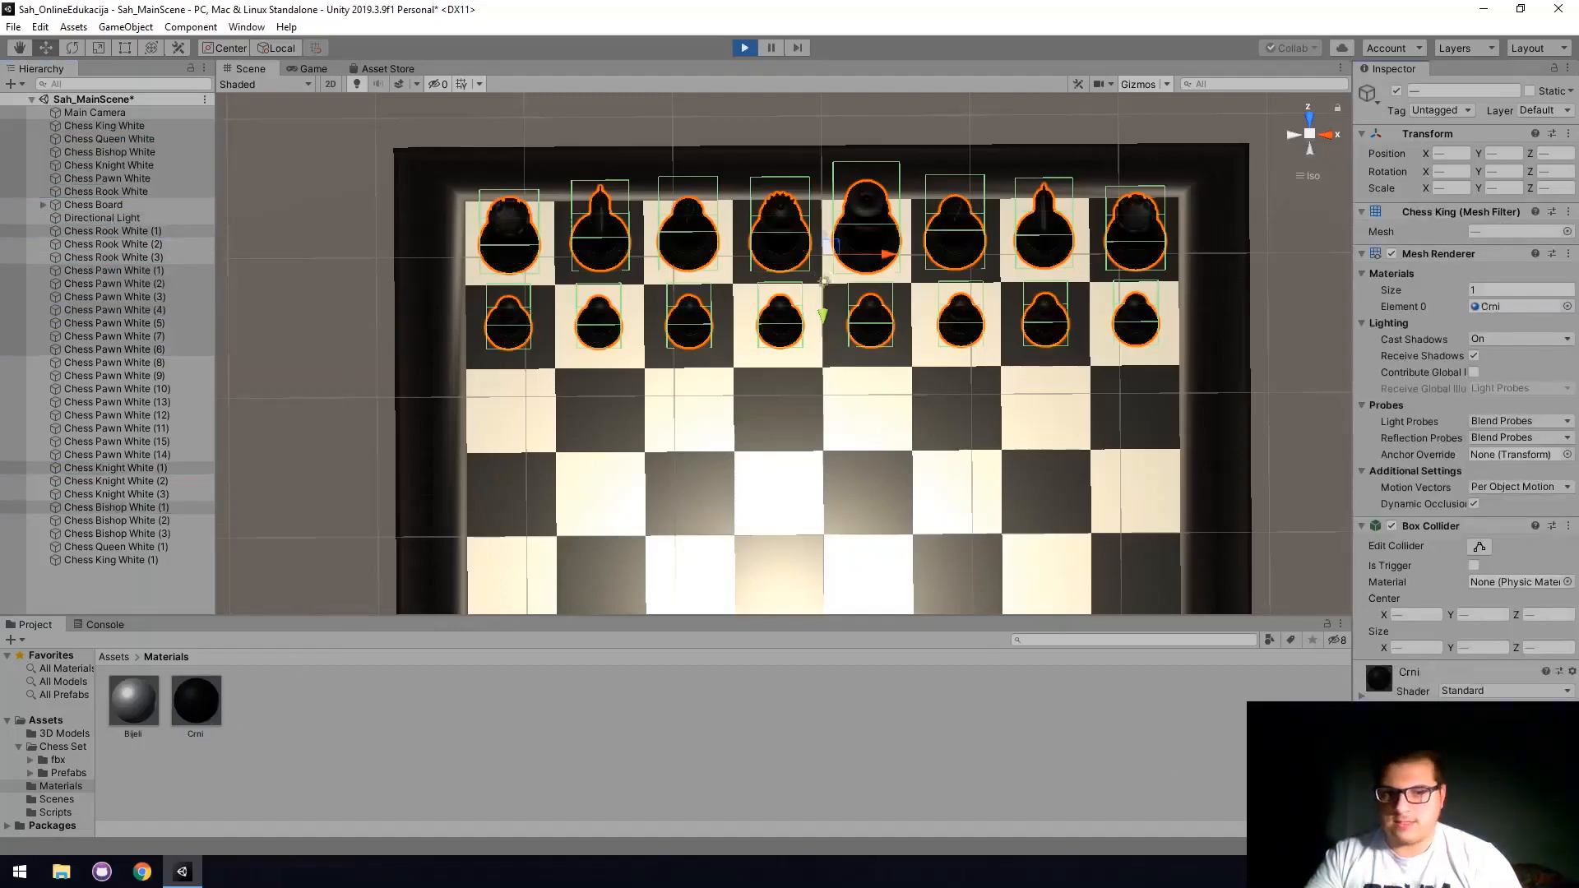
right_click_drag(1101, 499, 1069, 383)
middle_click_drag(1098, 355, 1123, 269)
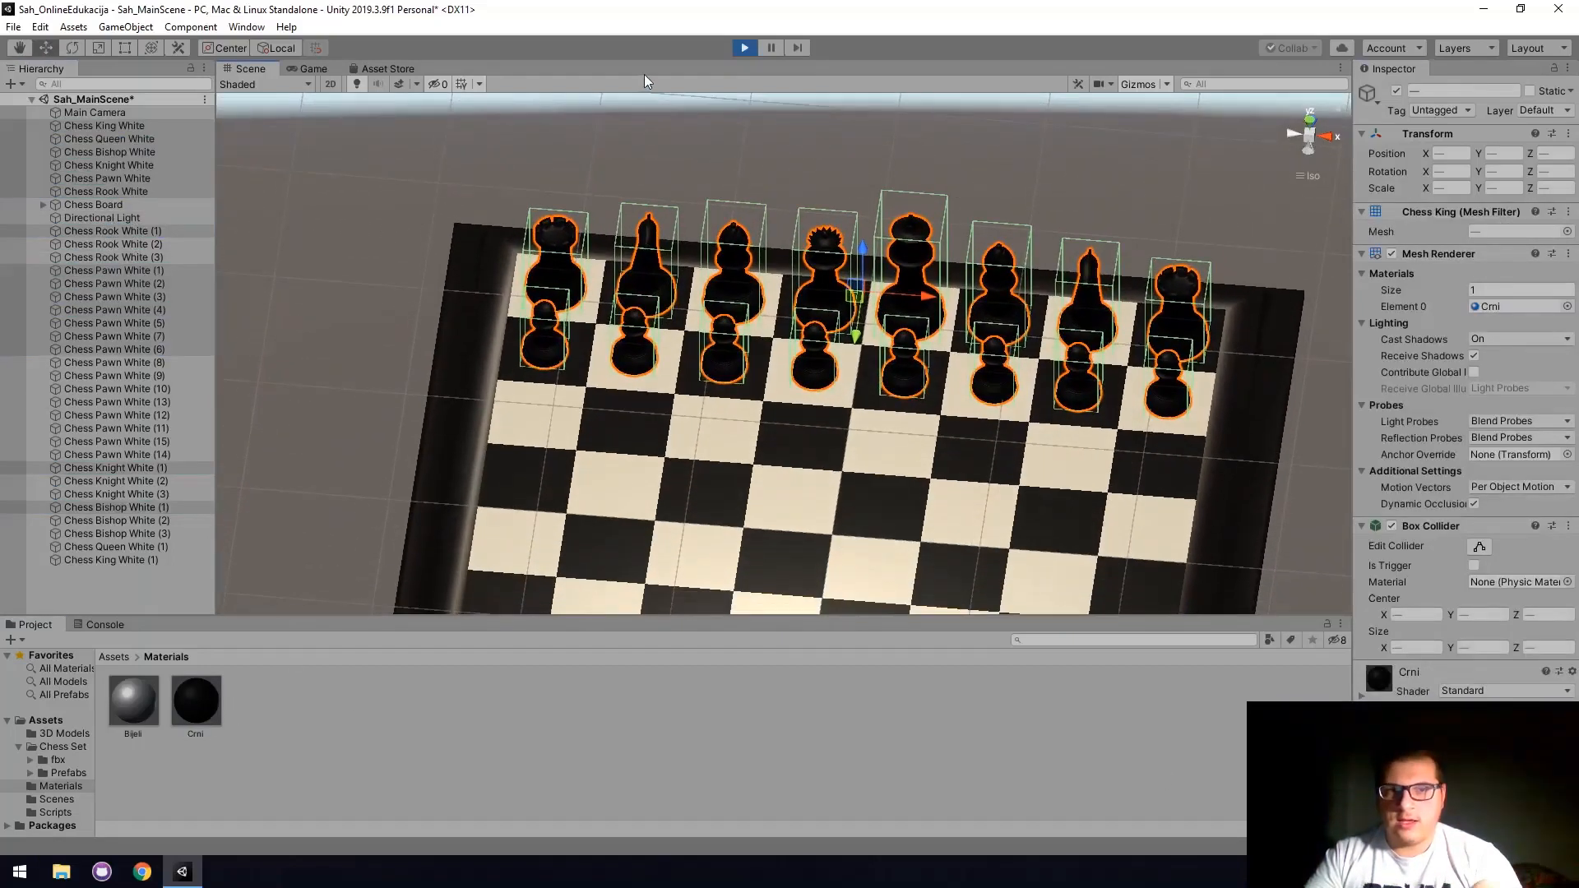
left_click(738, 46)
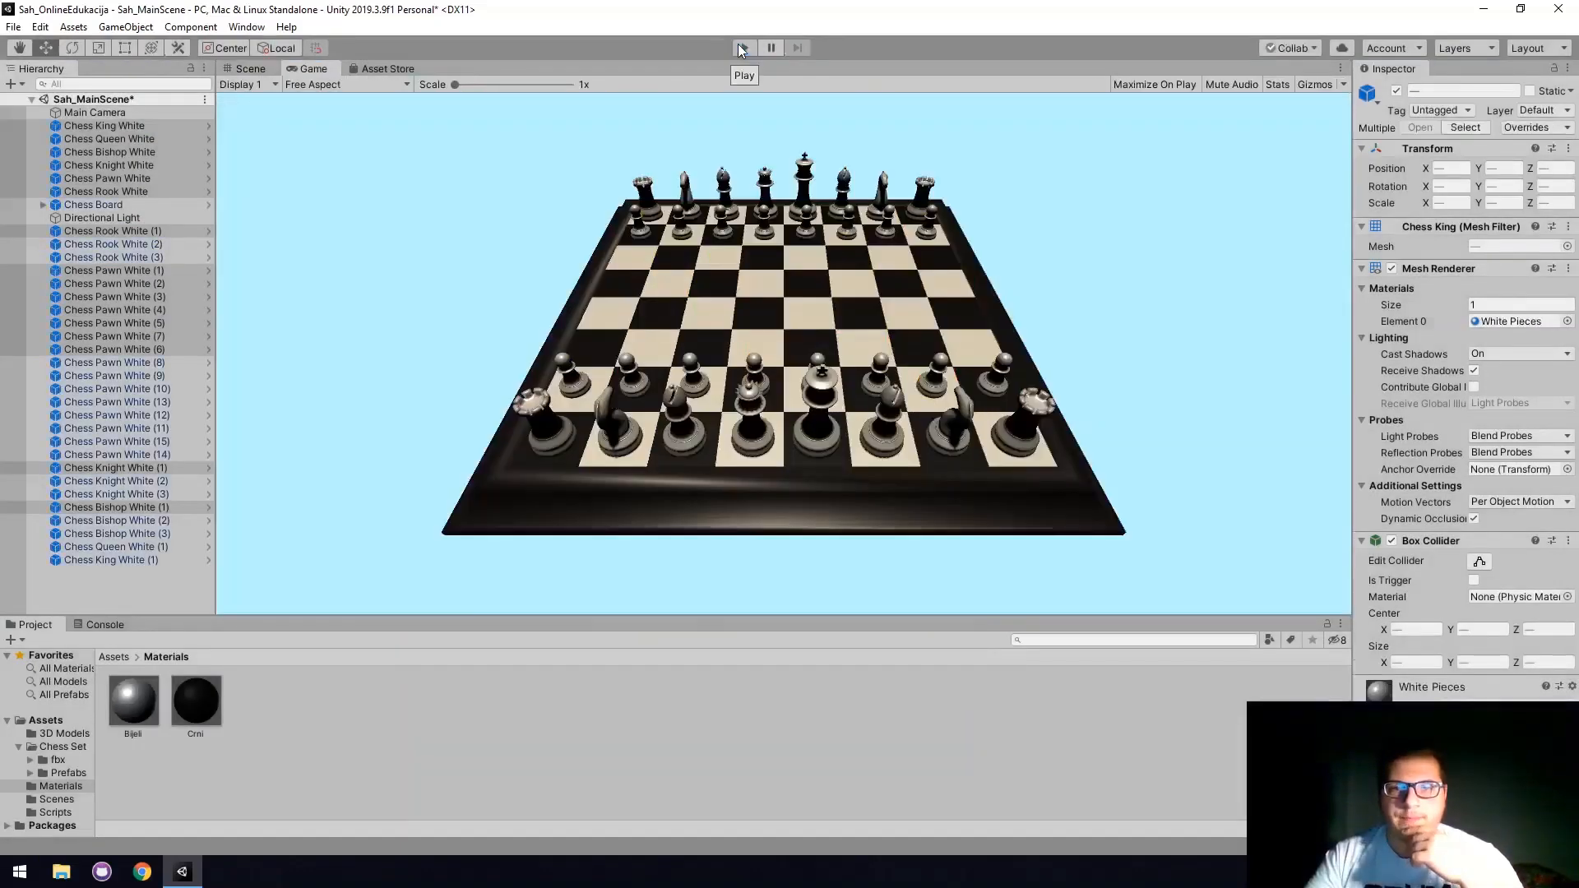
Inspect the far-side pieces in the Scene view, and run and stop Play mode to compare the editor's appearance.
left_click(246, 70)
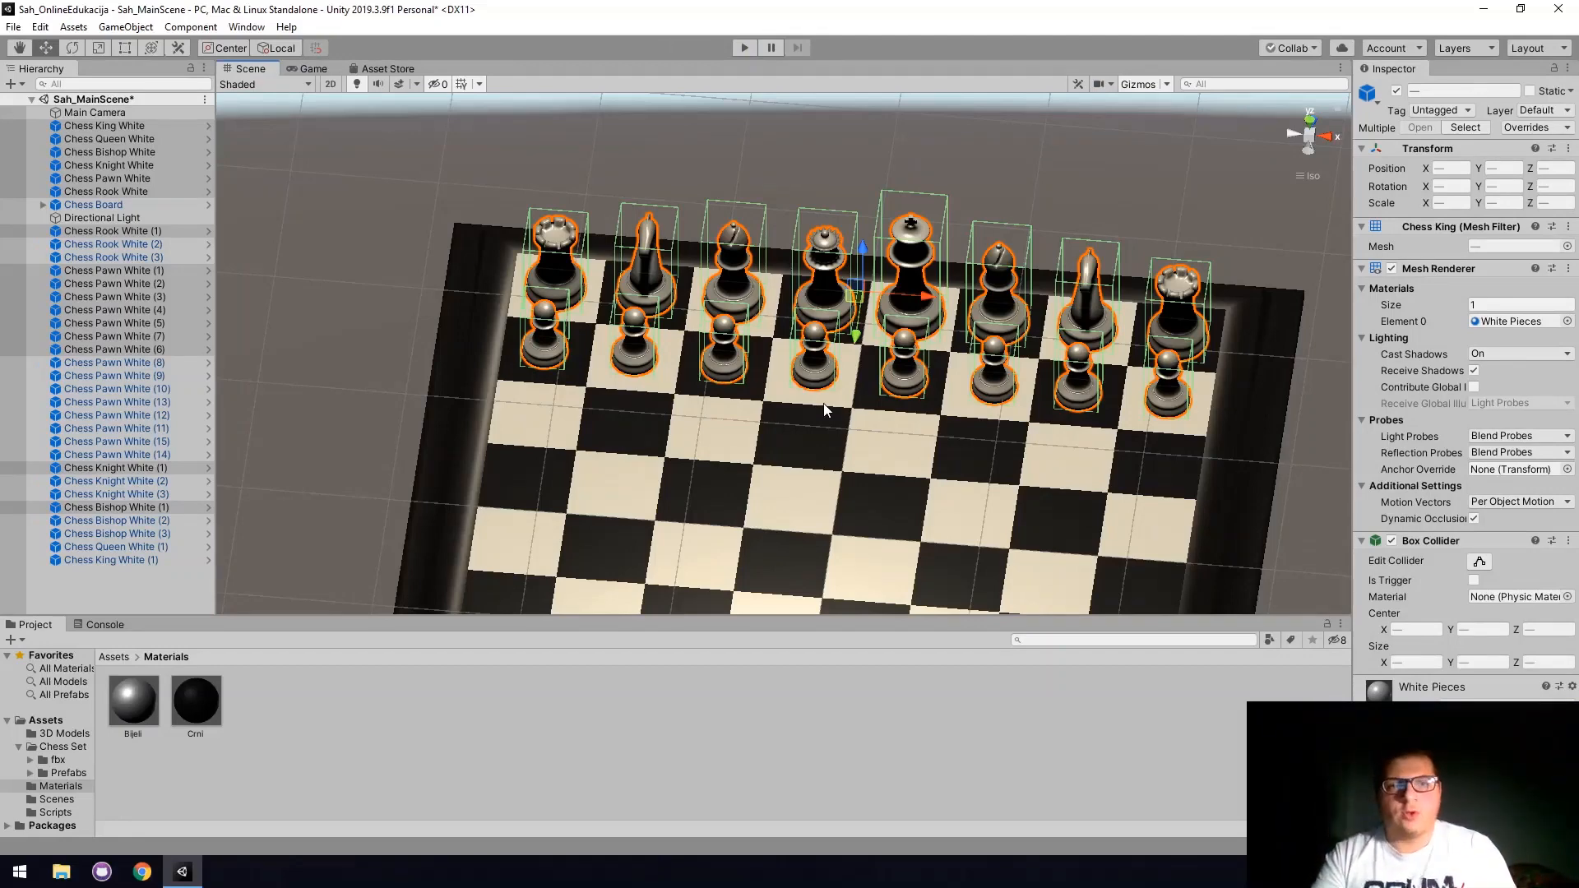
left_click(744, 48)
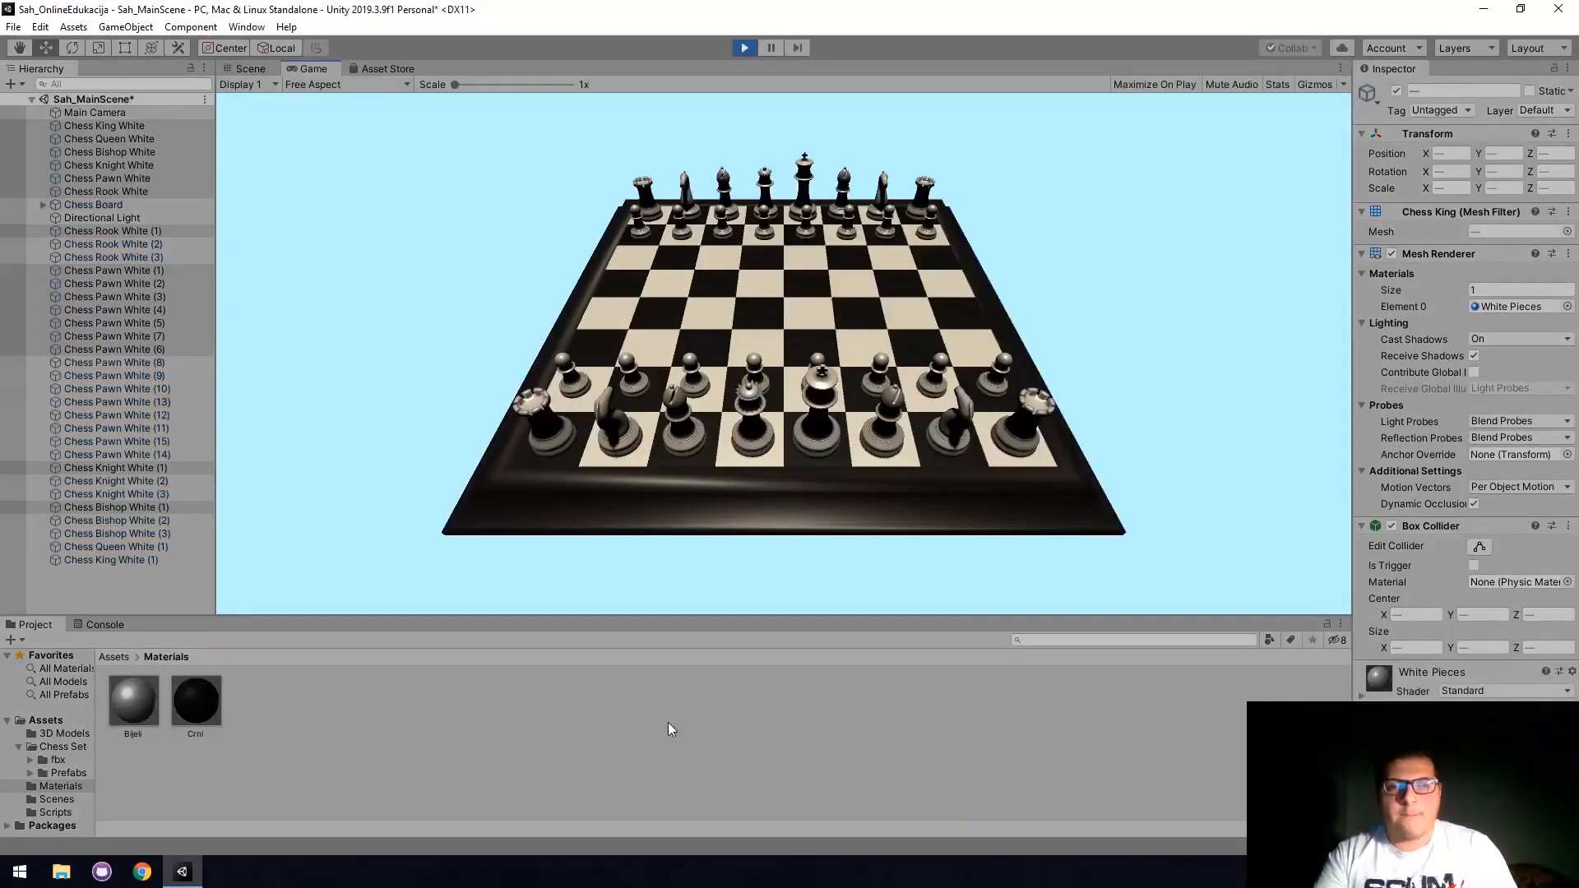
left_click(737, 52)
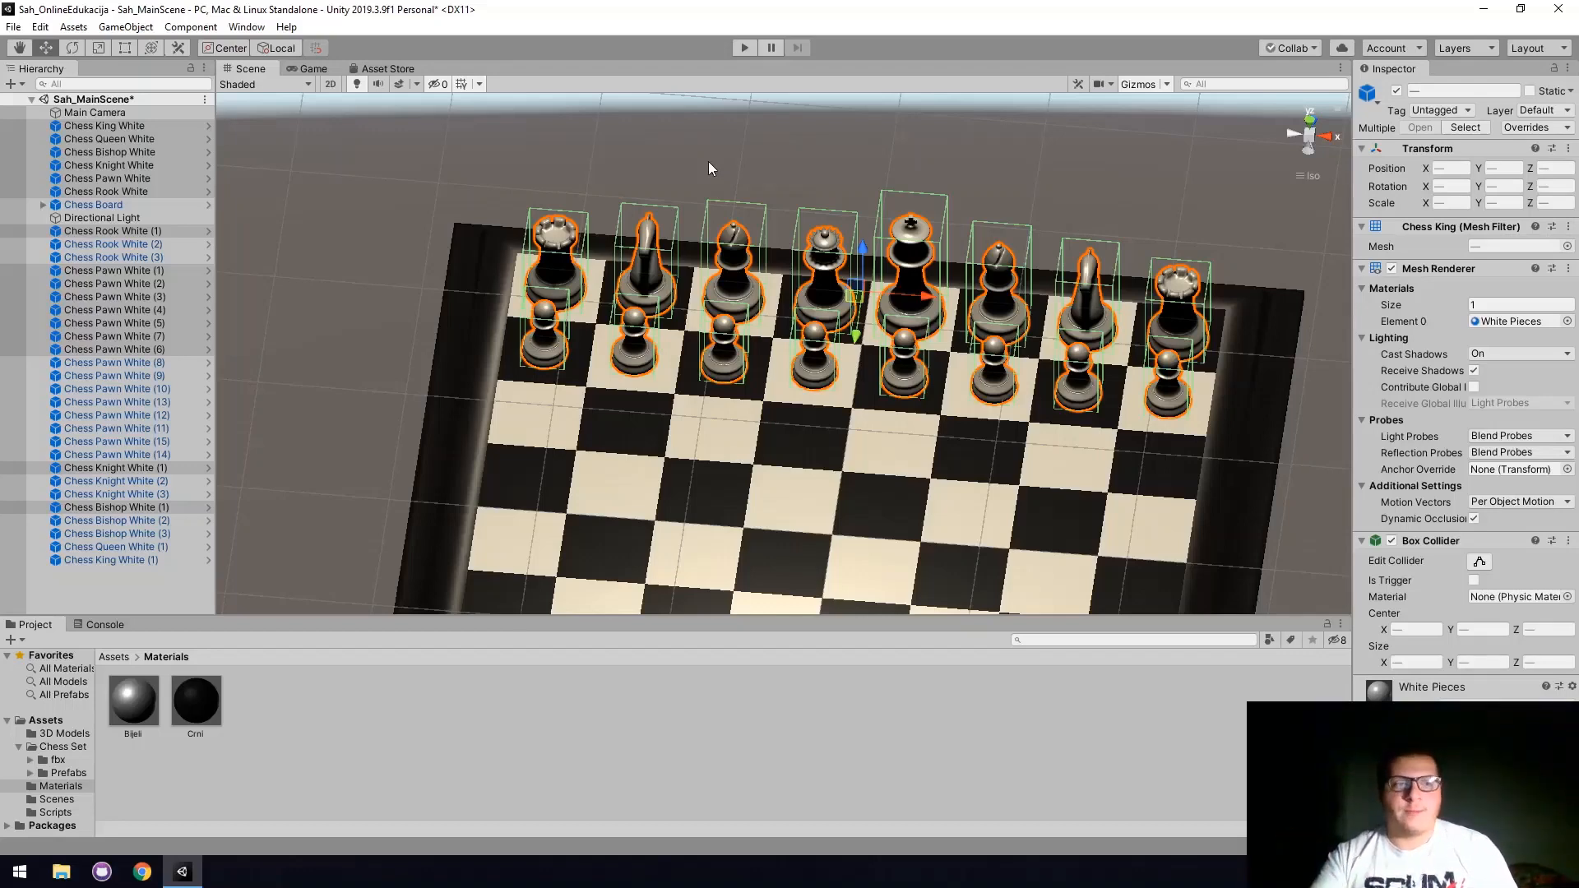
Set the Playmode tint to red (FF0000) in the Colors preferences.
left_click(41, 27)
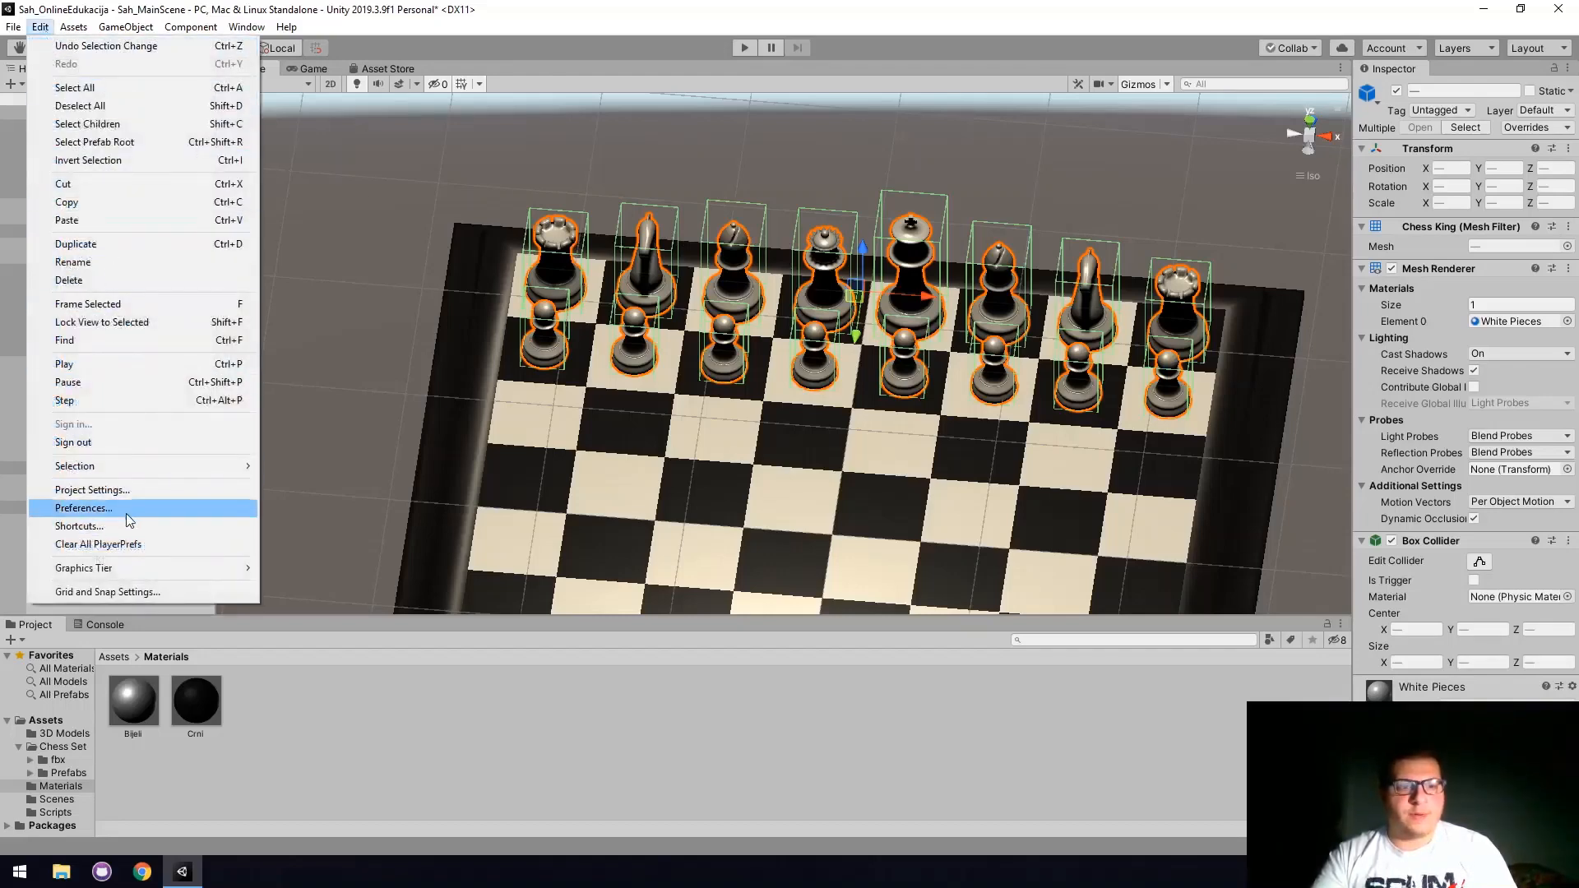
left_click(126, 511)
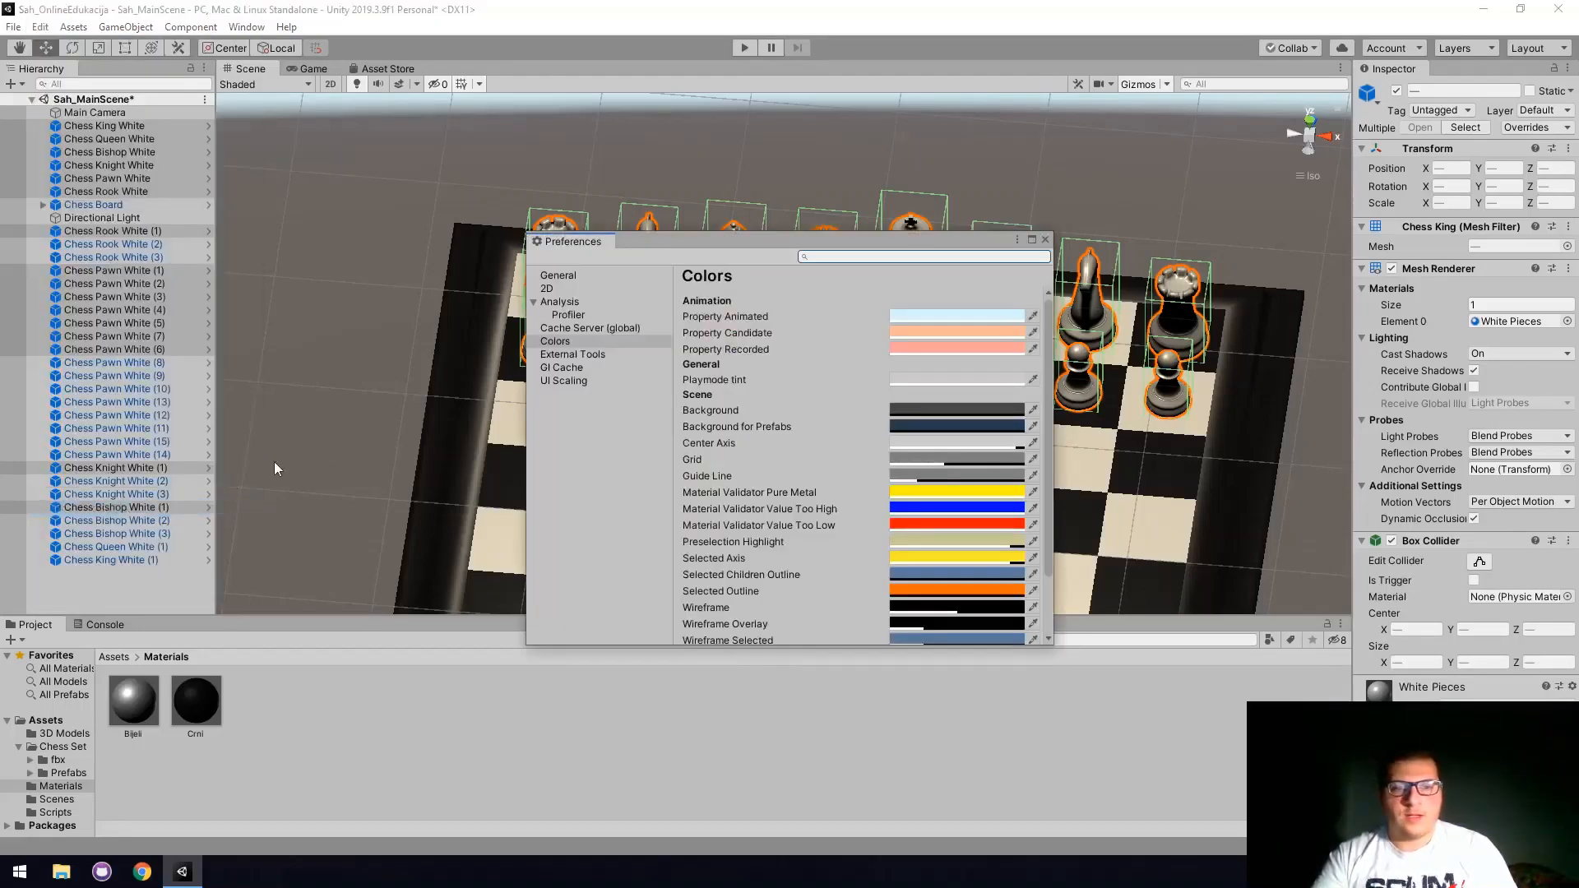
left_click(546, 340)
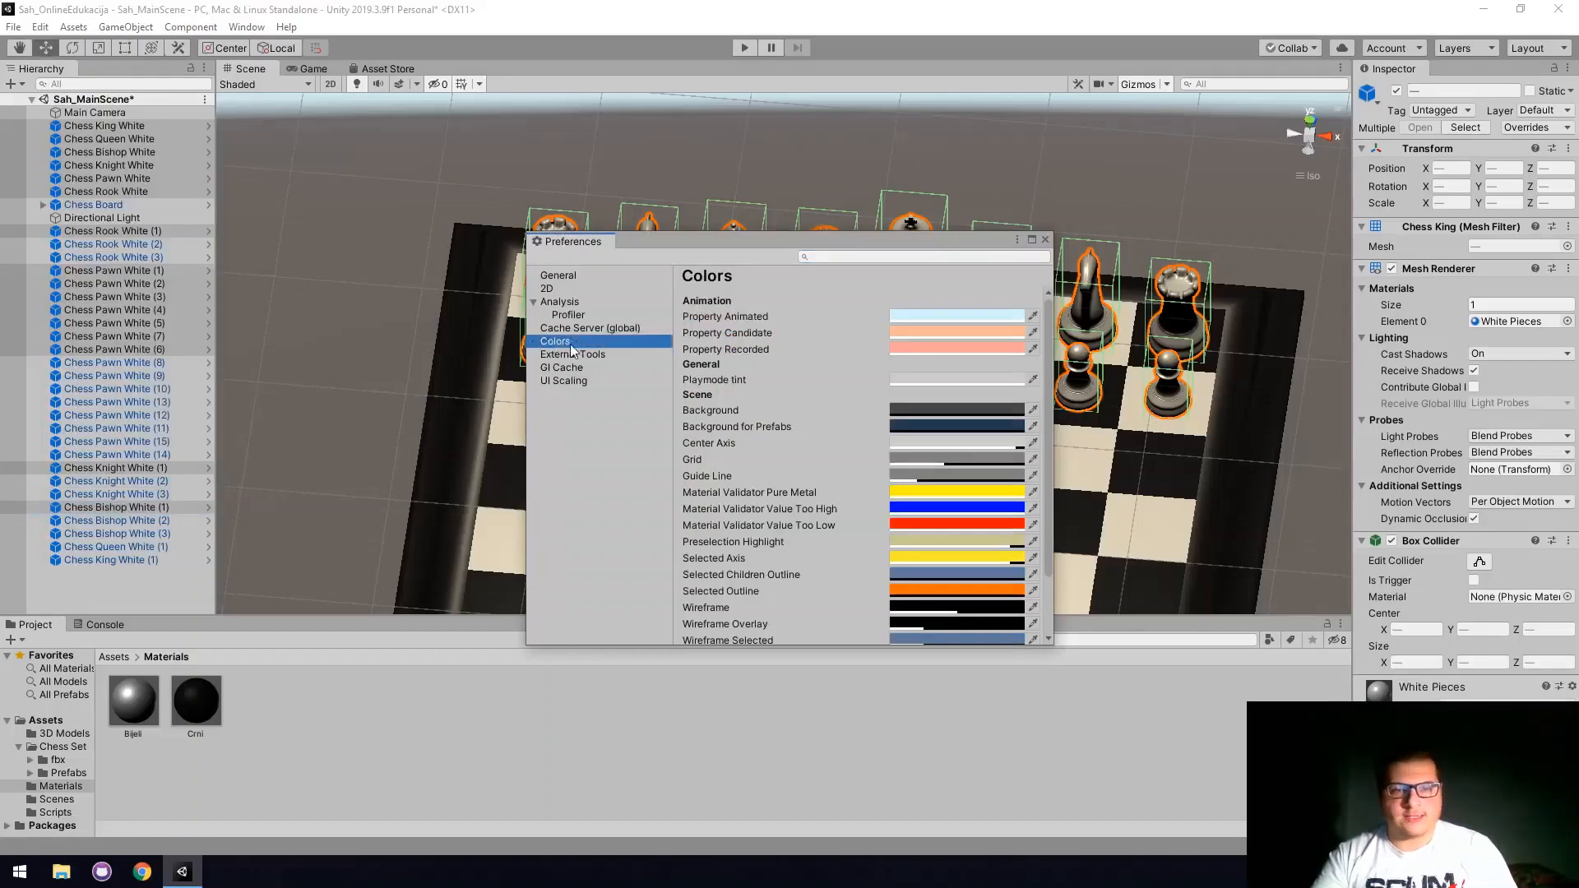
scroll(837, 397, "down", 5)
scroll(838, 396, "up", 5)
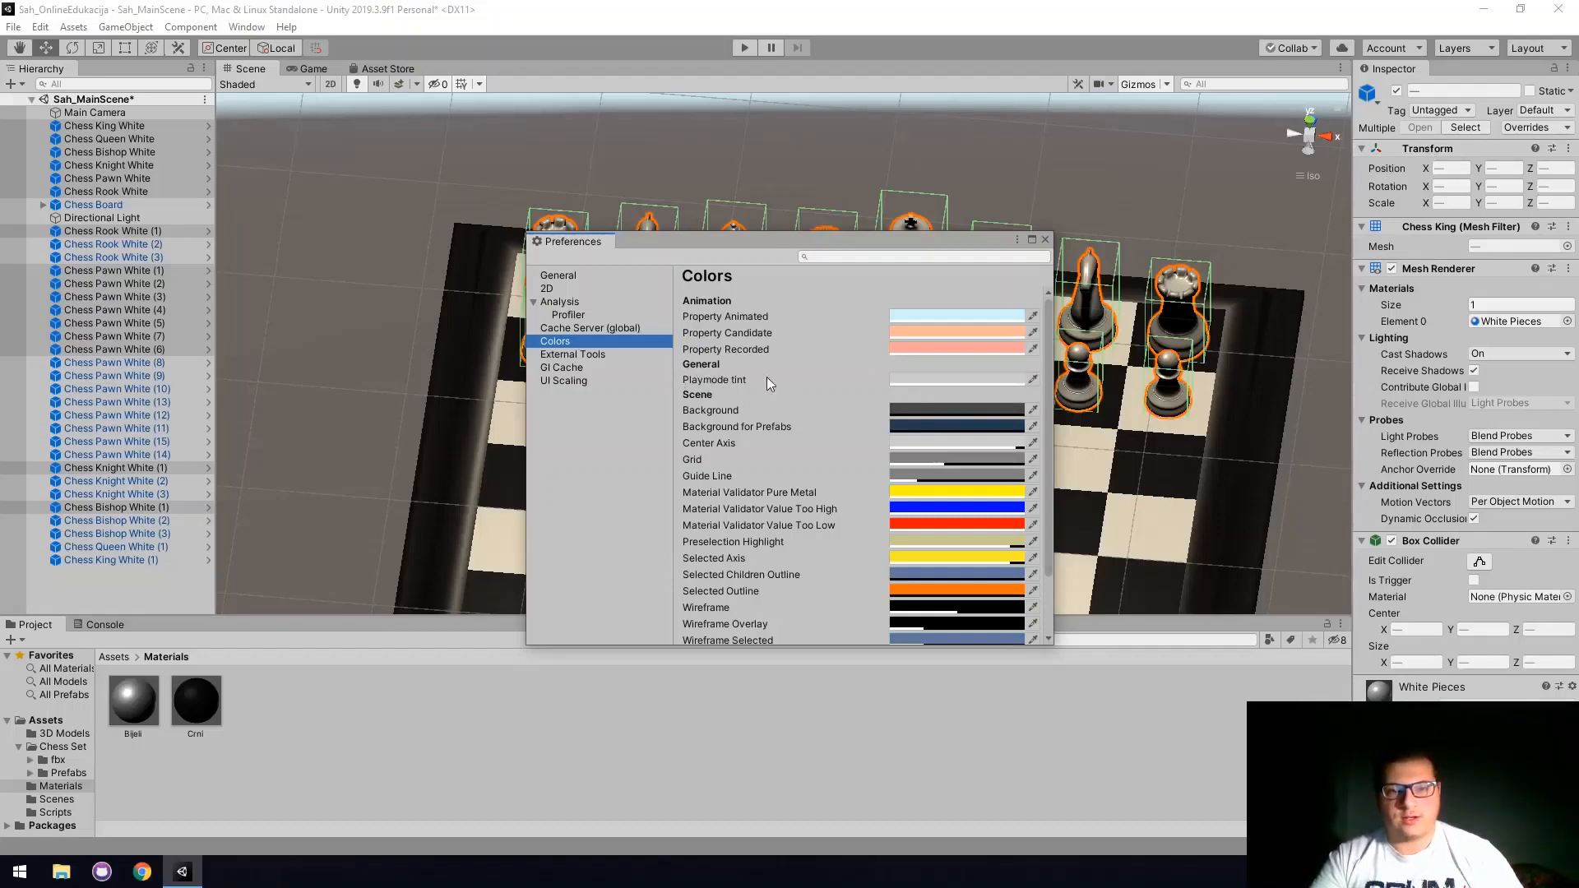
left_click(962, 380)
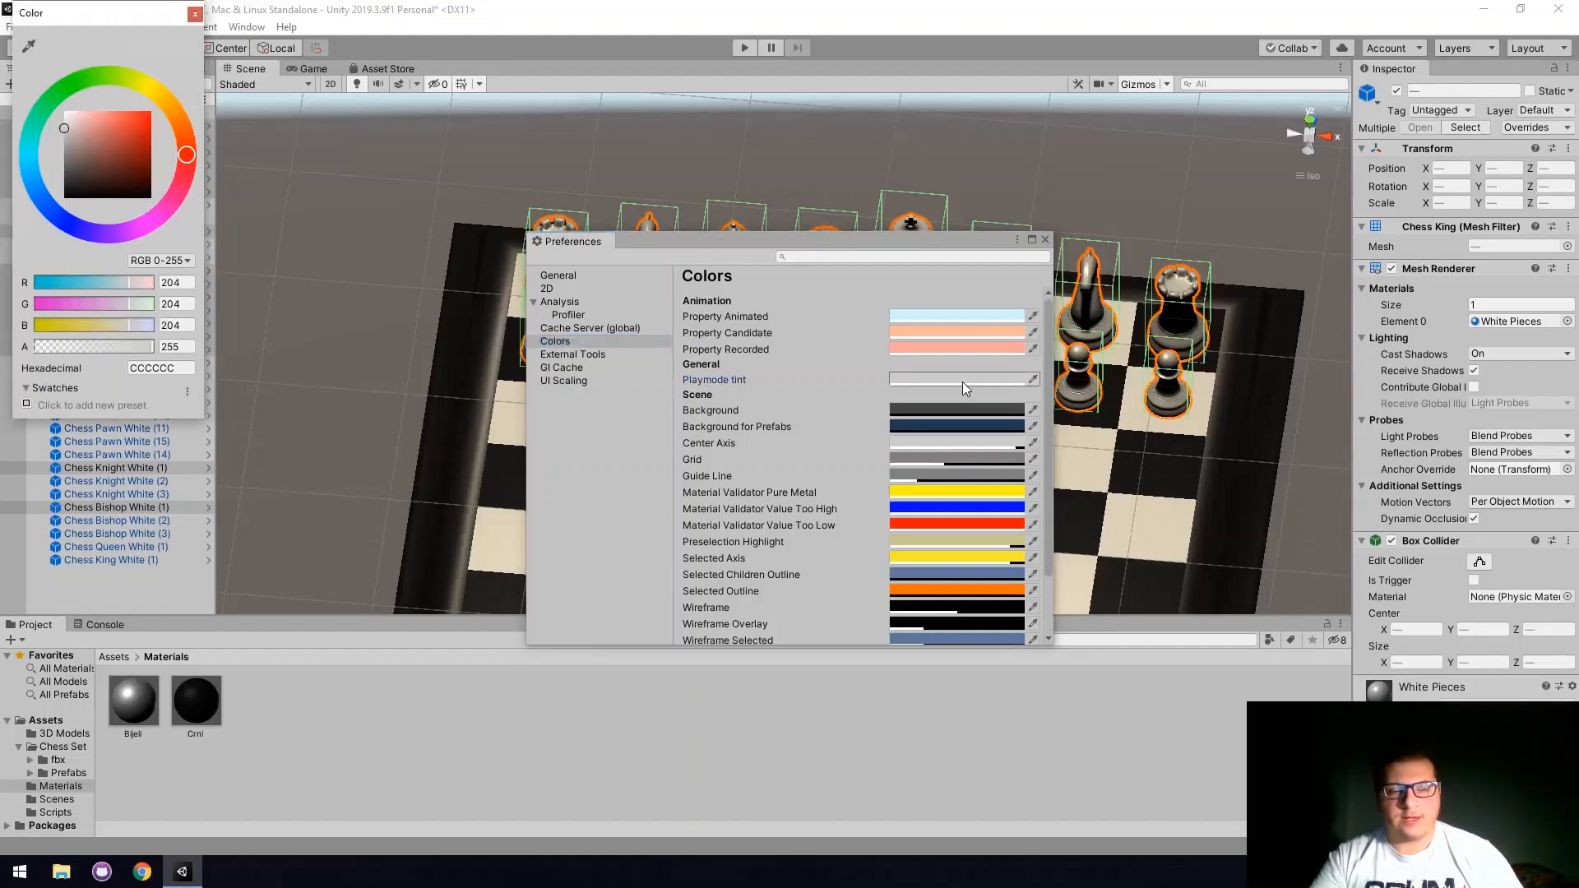
left_click_drag(121, 155, 161, 102)
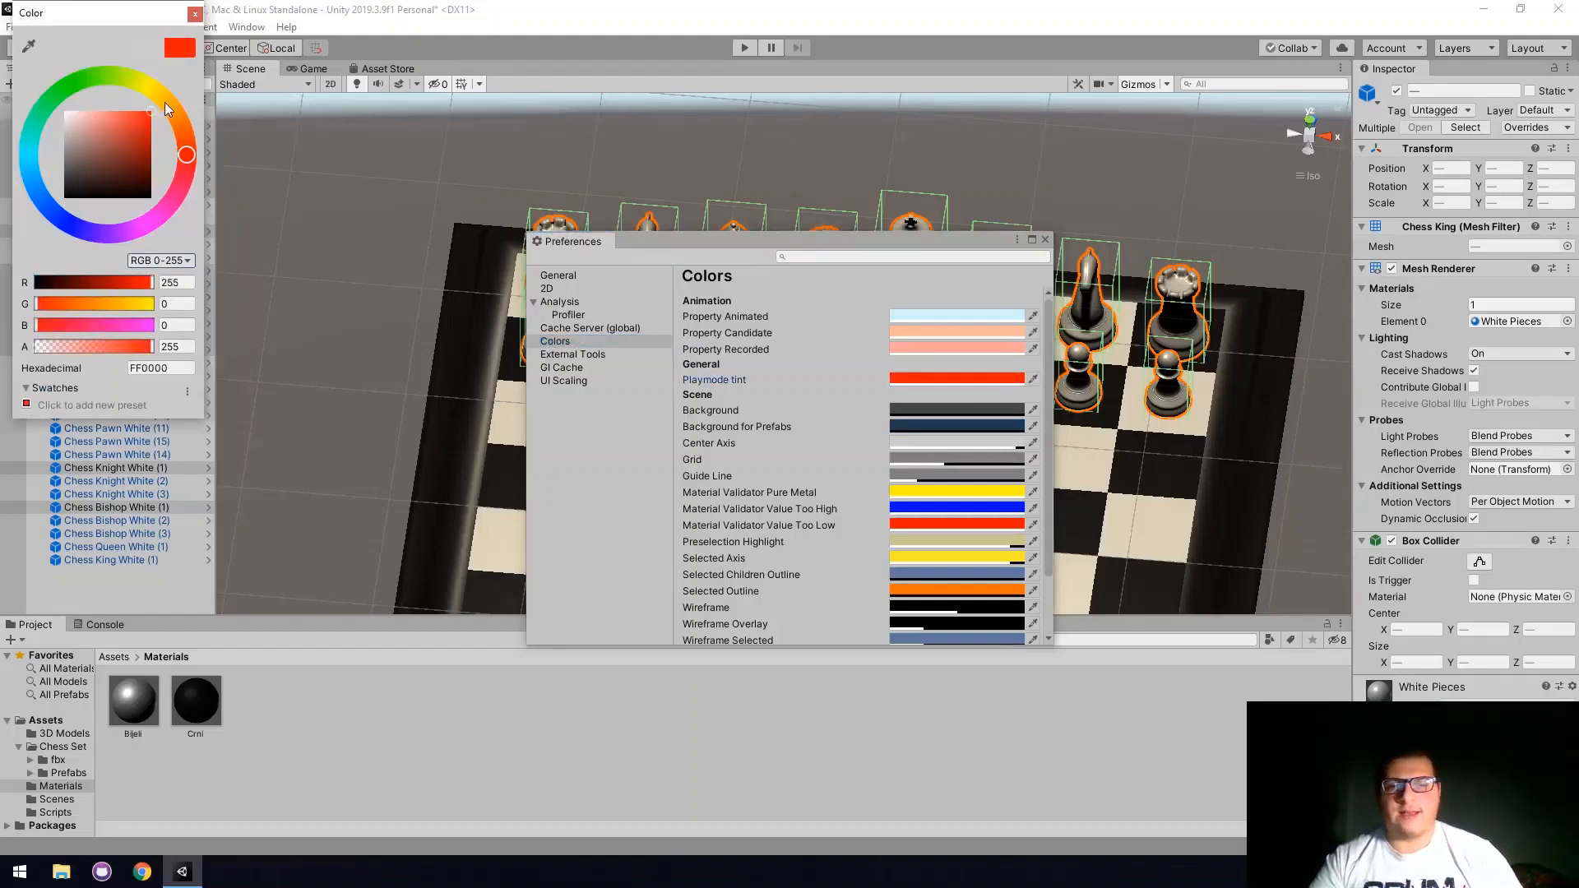
left_click(195, 14)
Look through the remaining colour preferences, close them, and run Play mode briefly to check the tint.
scroll(781, 514, "down", 2)
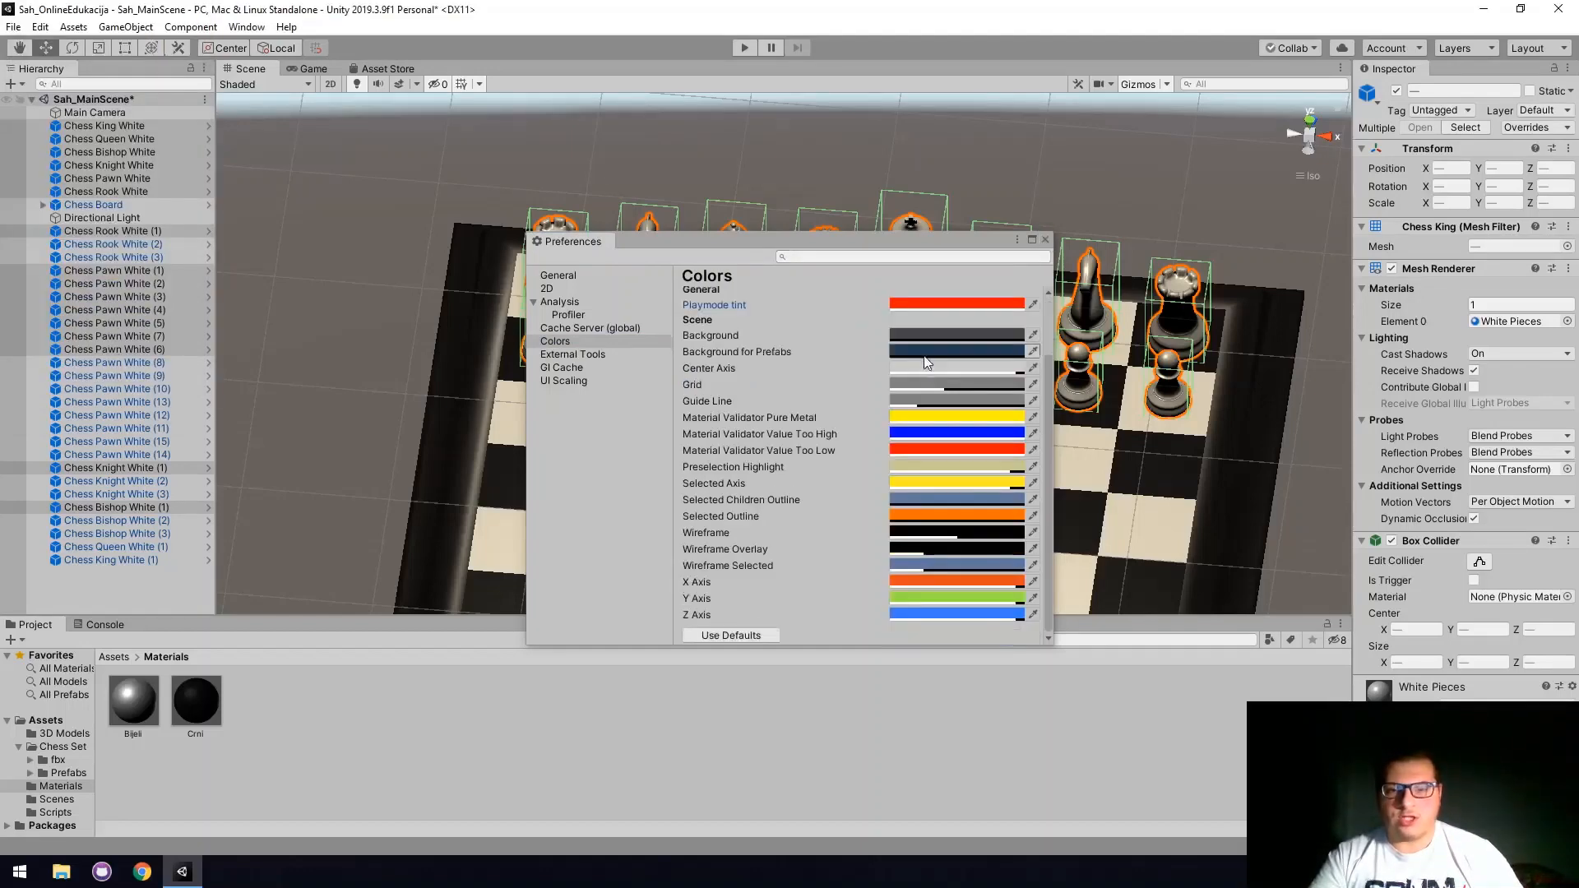
scroll(781, 514, "up", 2)
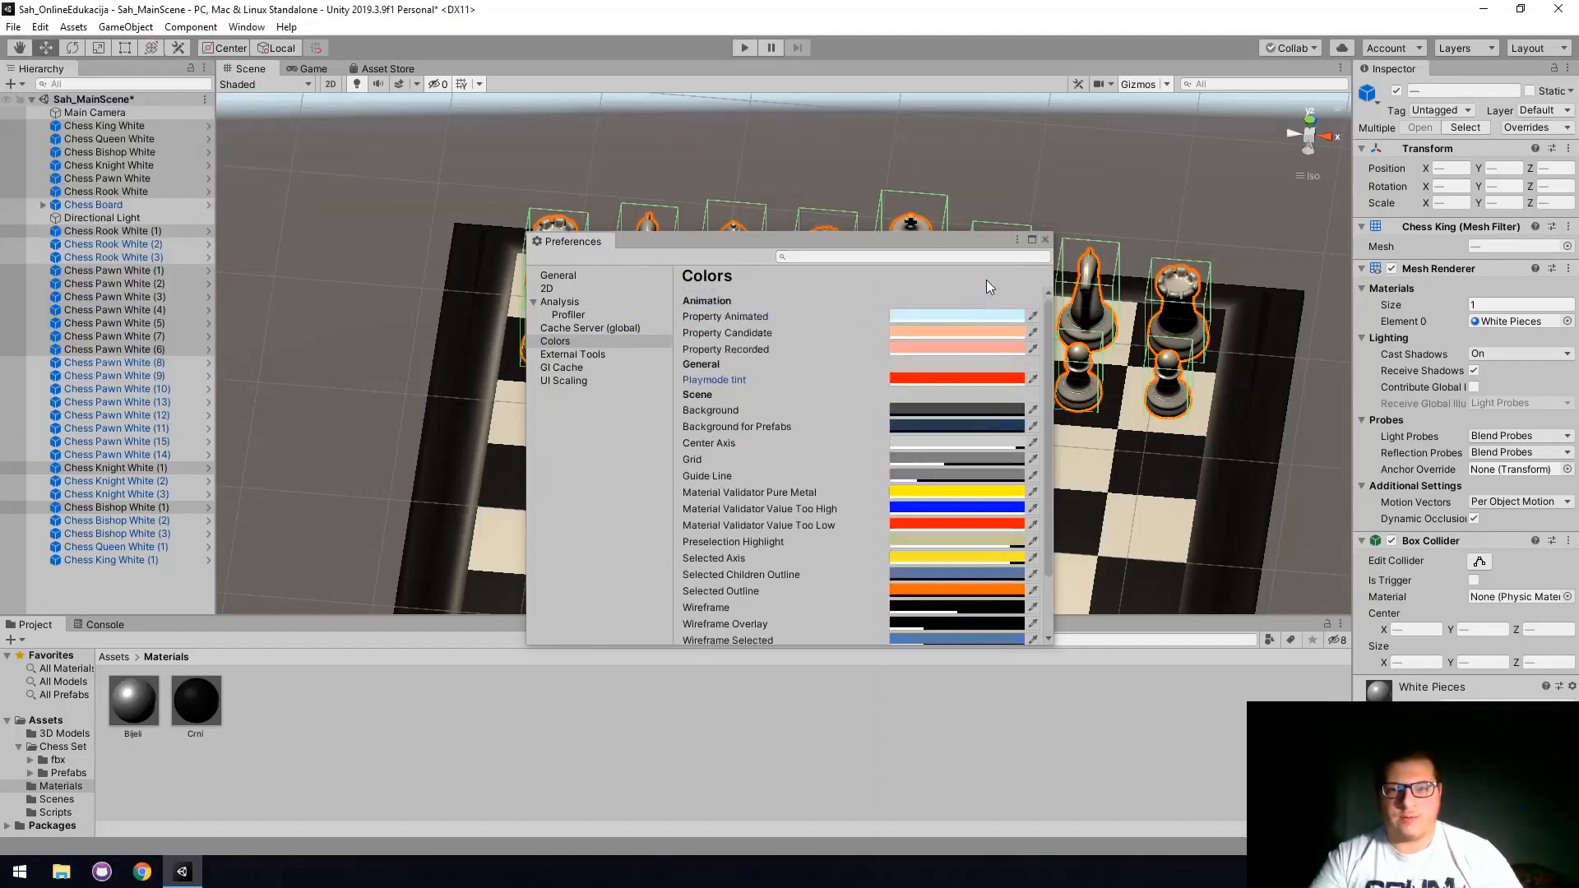
left_click(1044, 240)
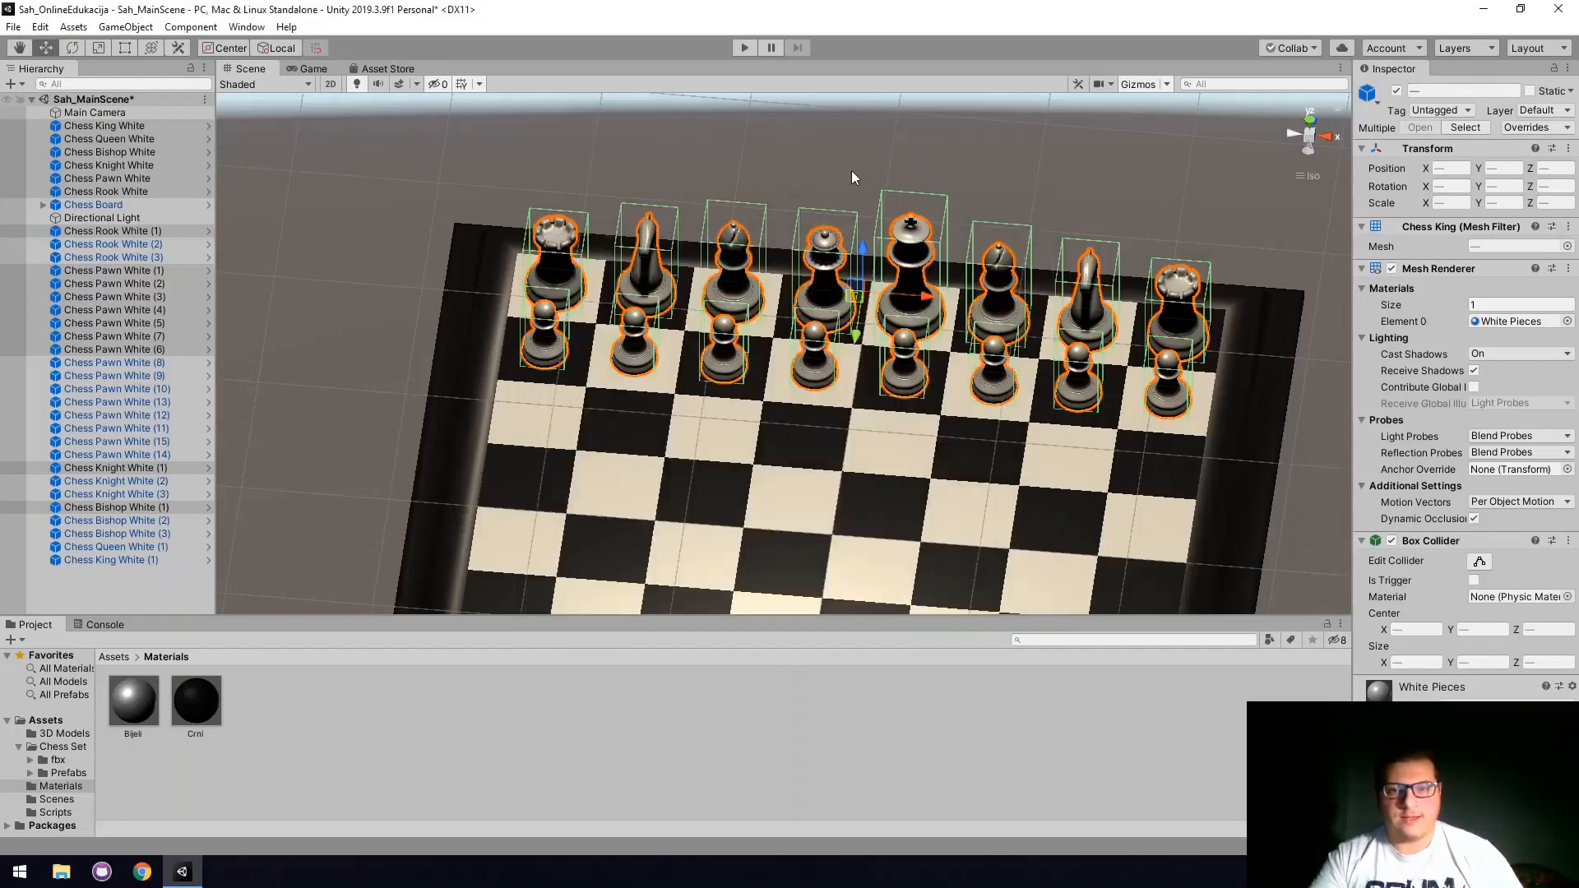
left_click(746, 48)
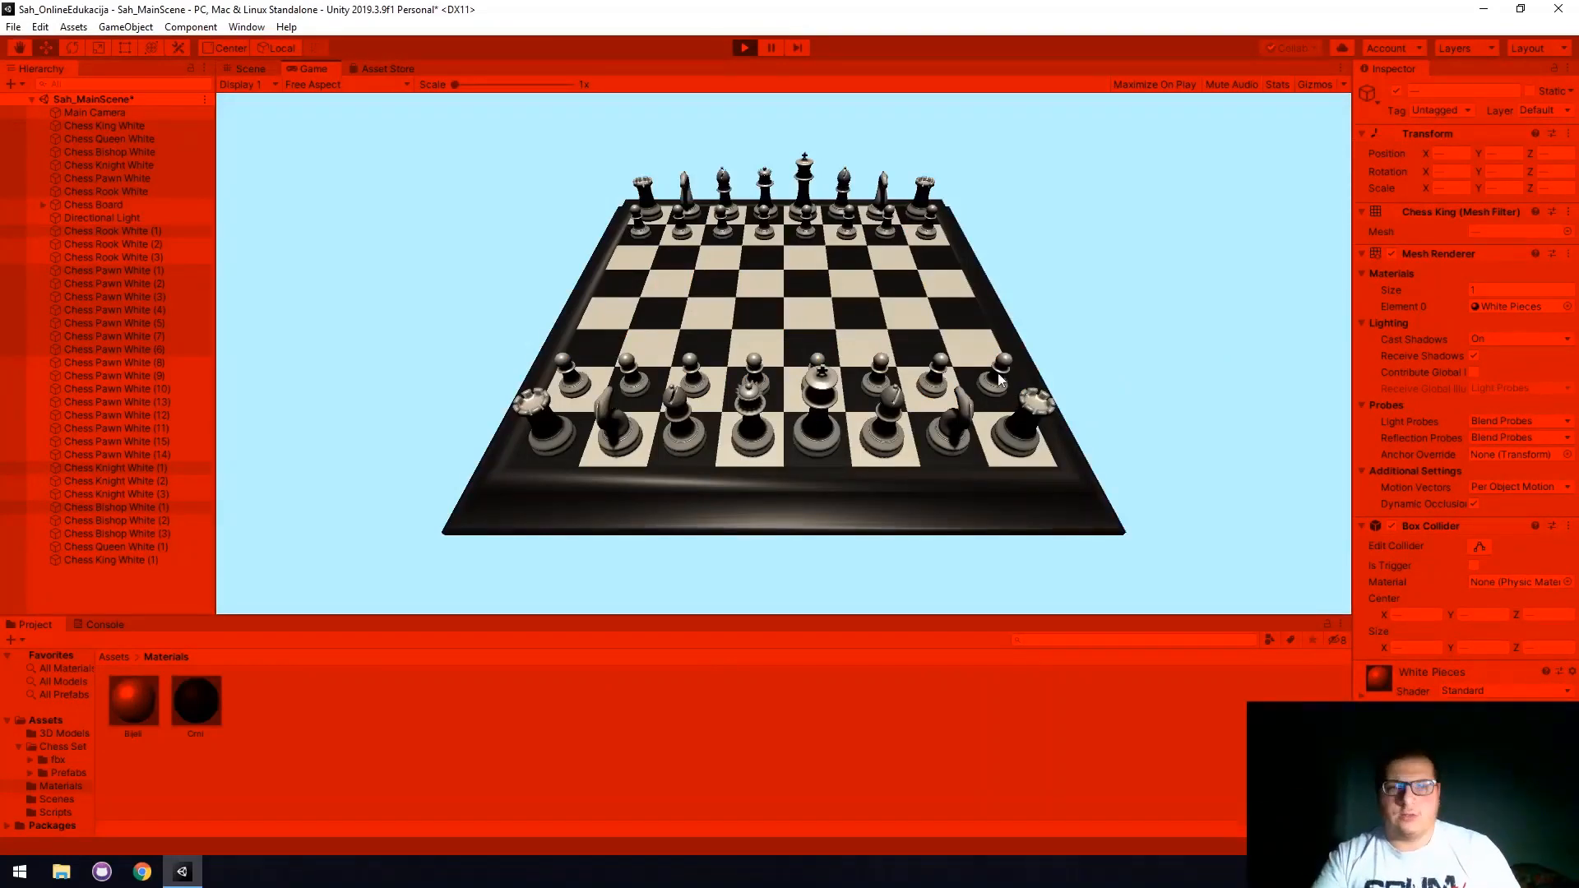
left_click(744, 48)
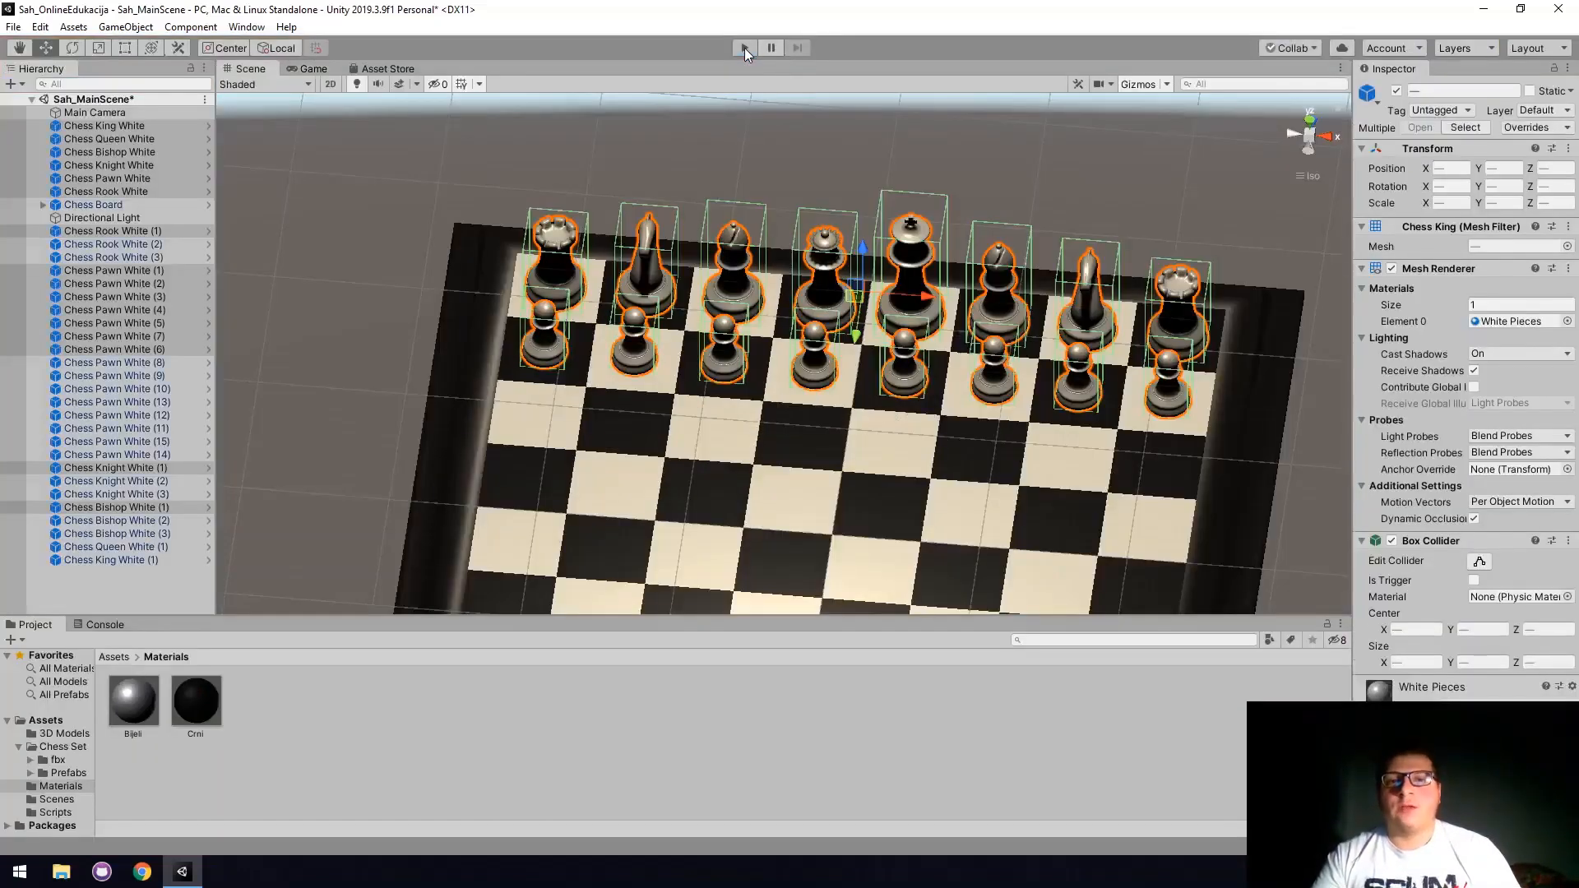
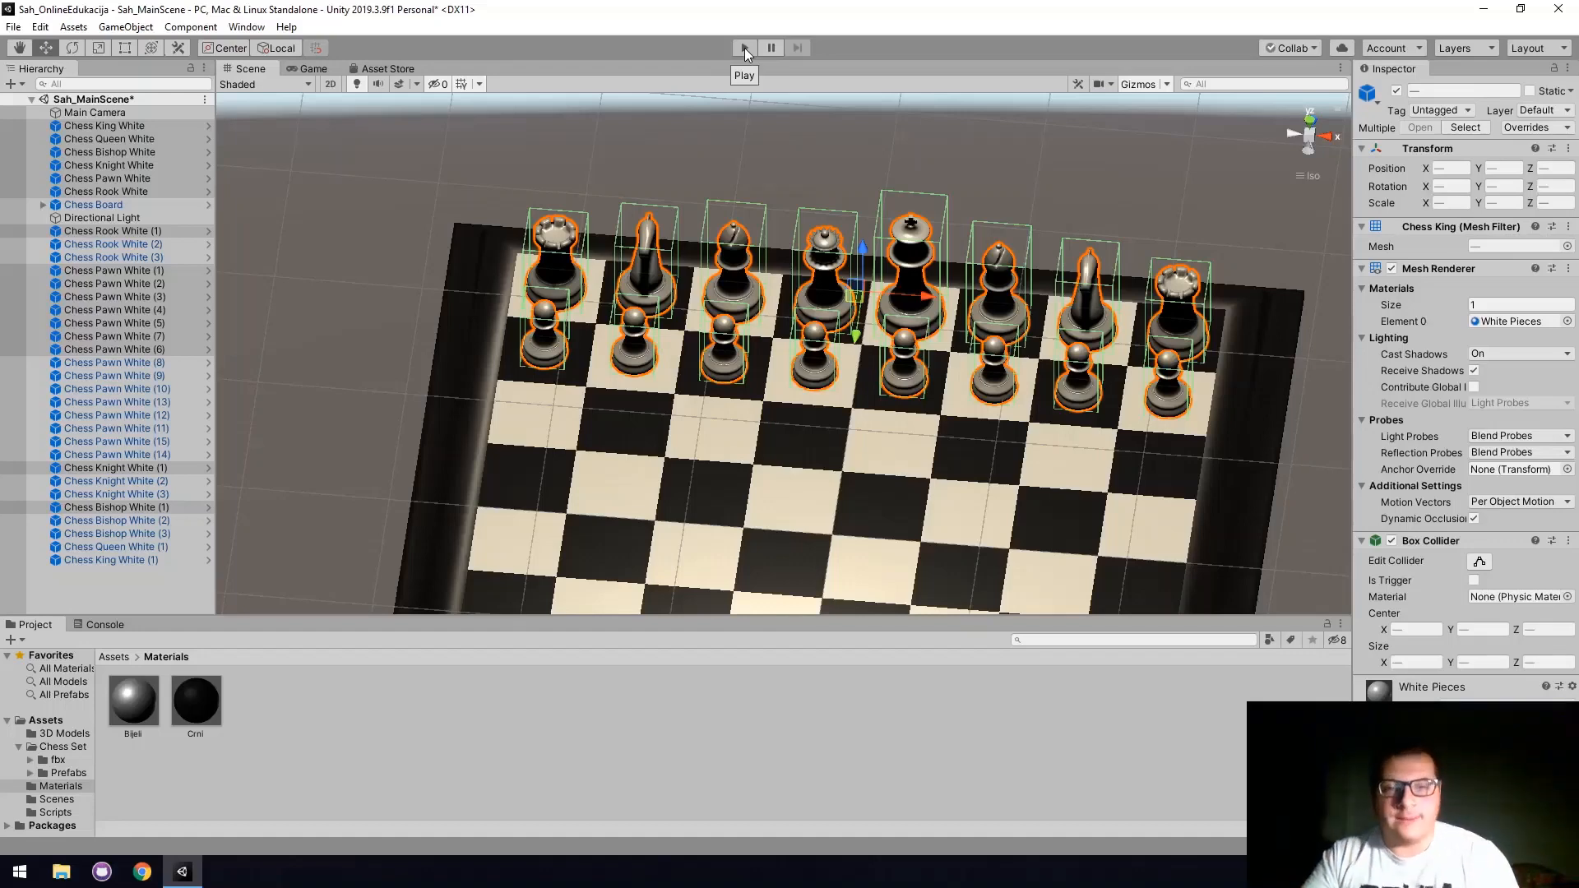
Assign the Bijeli material to all the near-side pieces in edit mode, leaving the Main Camera out of the selection.
left_click(458, 216)
right_click_drag(593, 315, 776, 355)
left_click_drag(449, 396, 1070, 559)
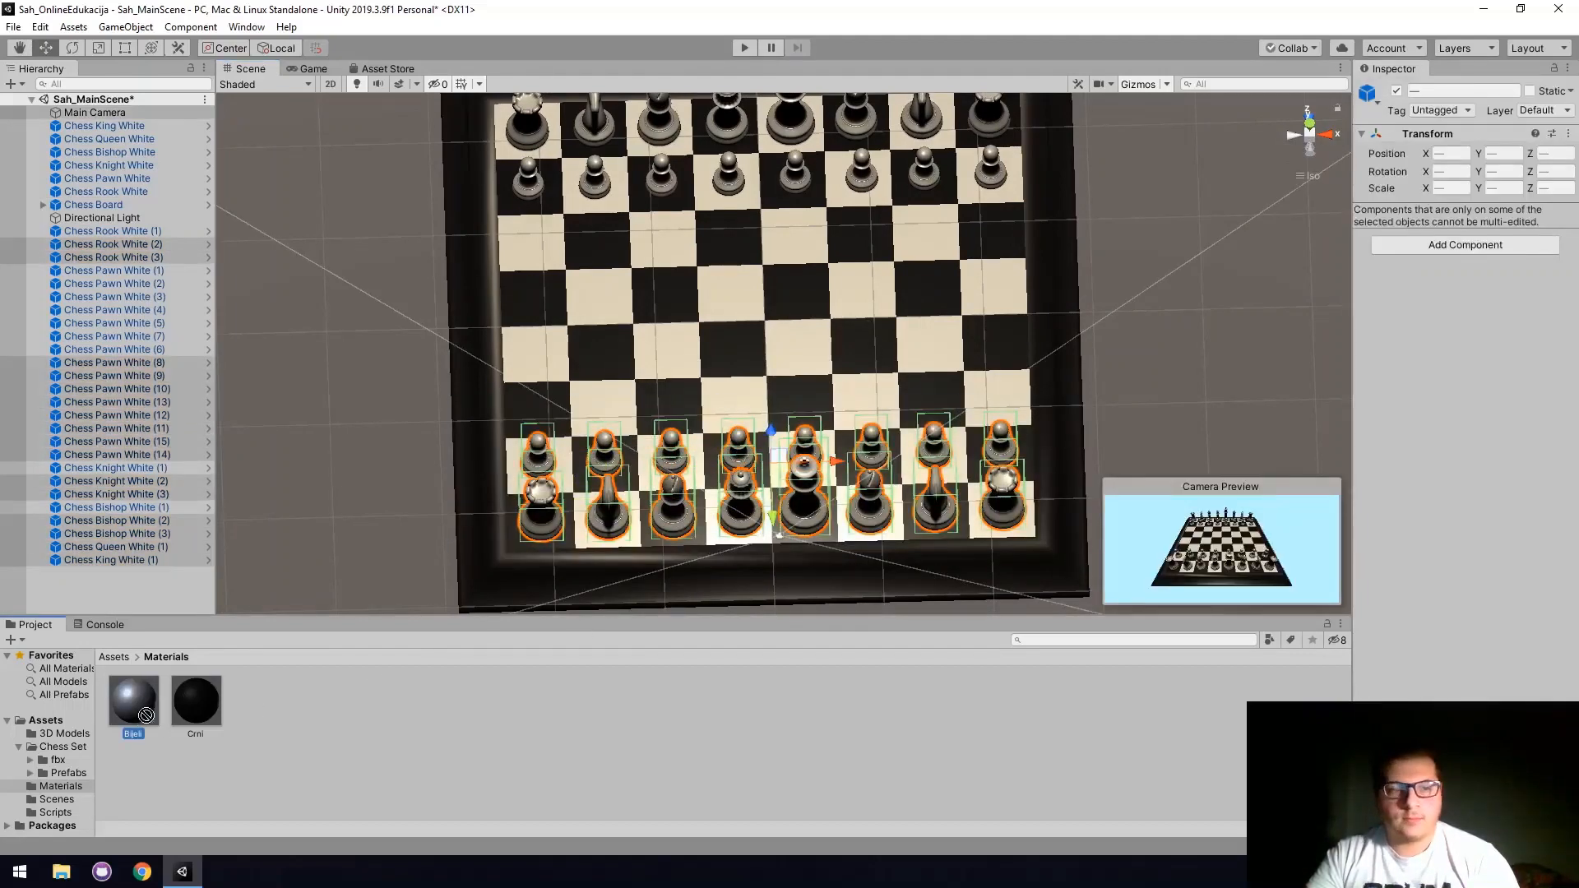
scroll(730, 550, "up", 5)
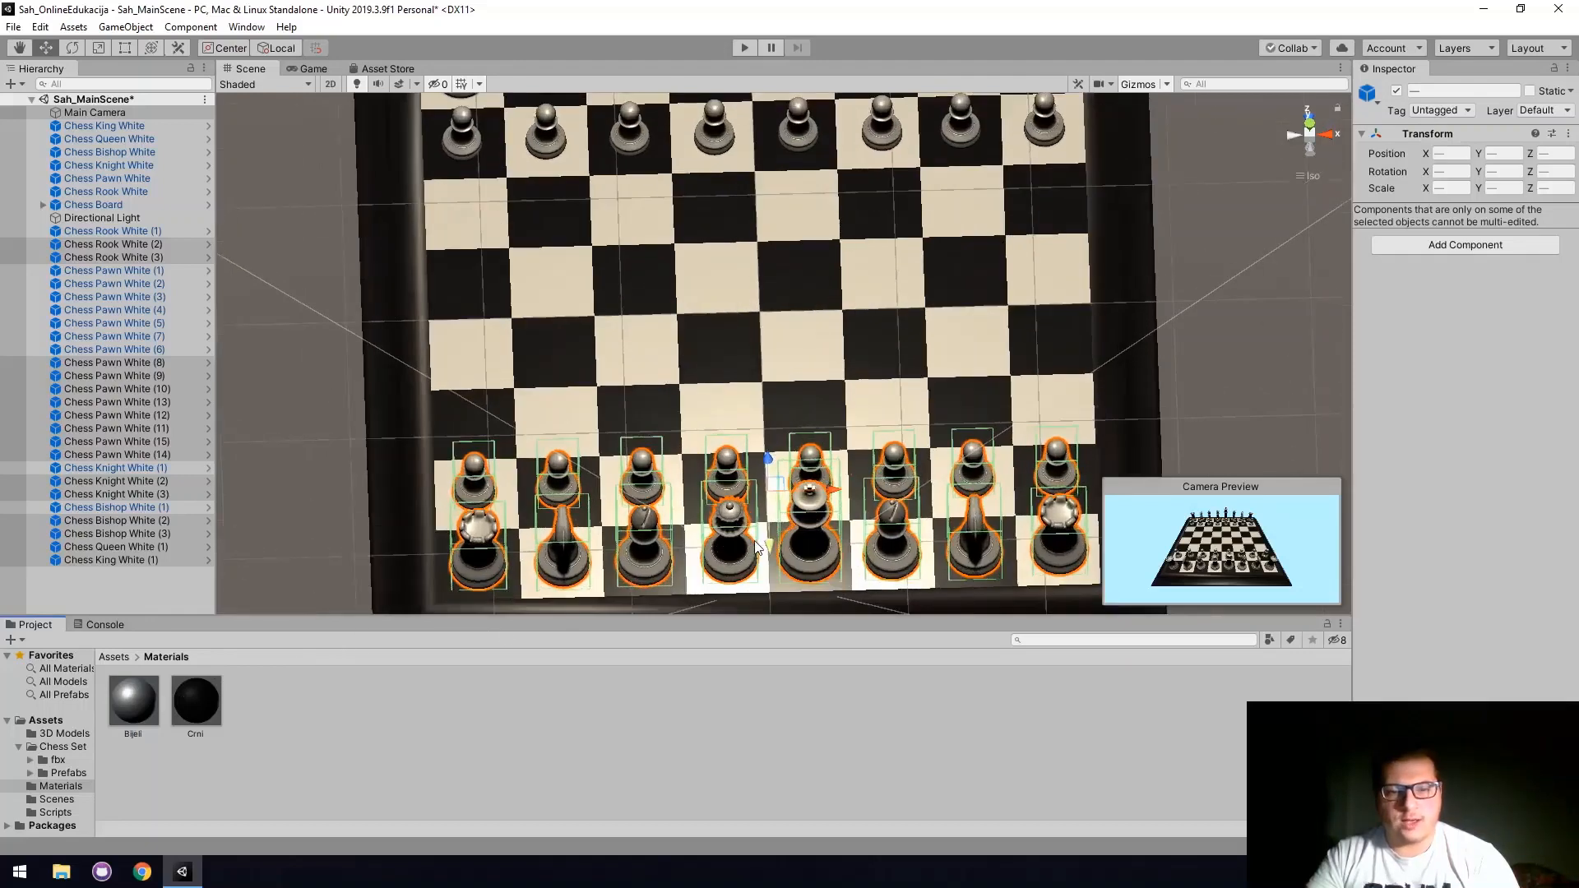
scroll(752, 543, "down", 4)
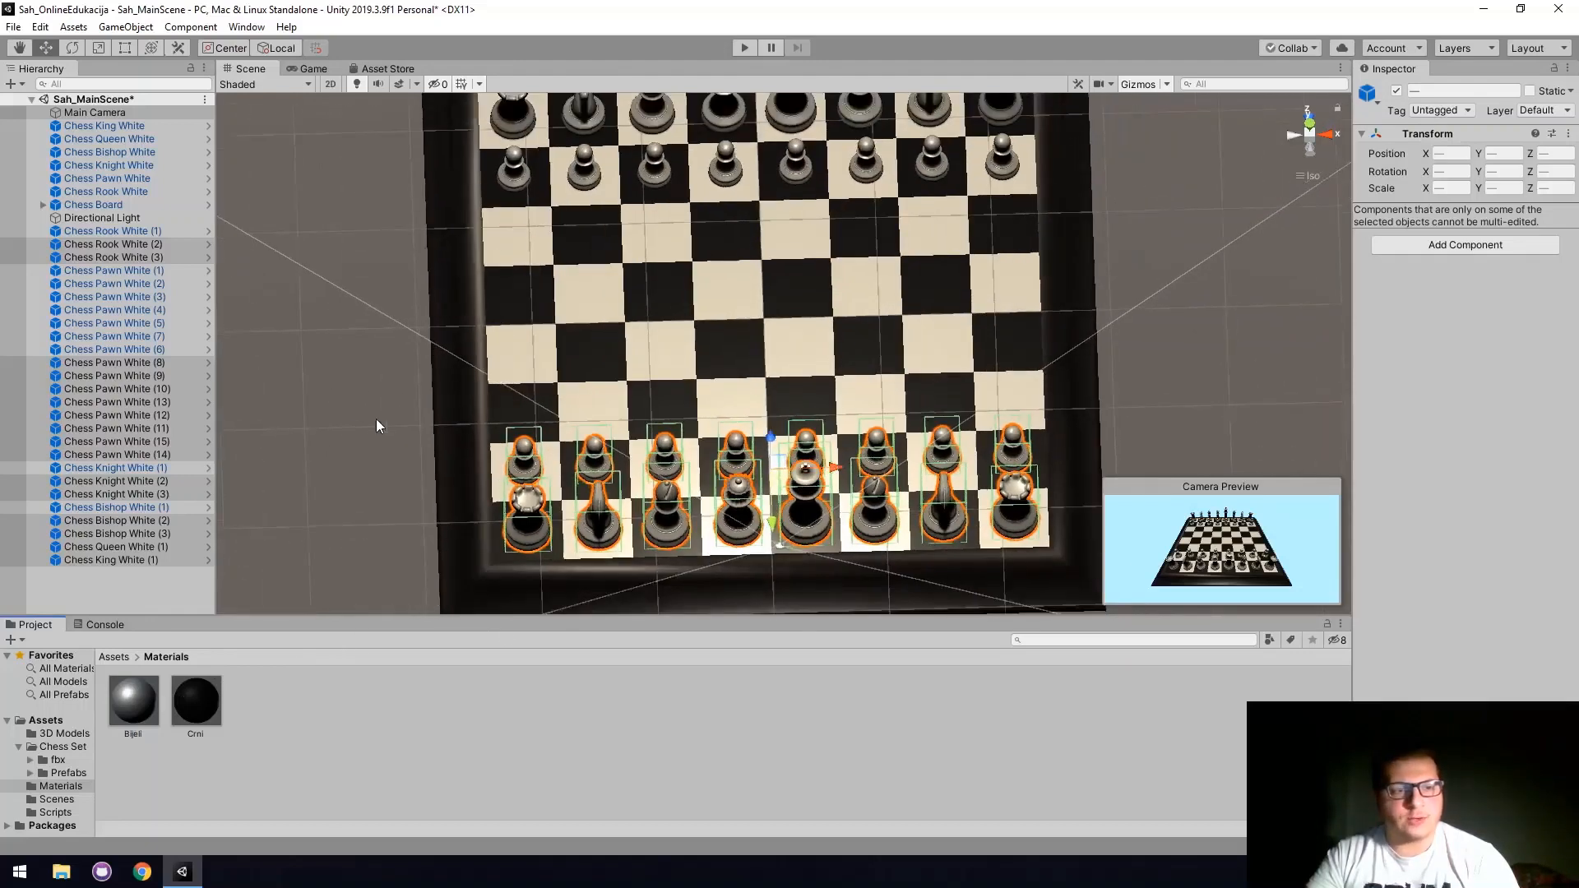
left_click(114, 111, "ctrl")
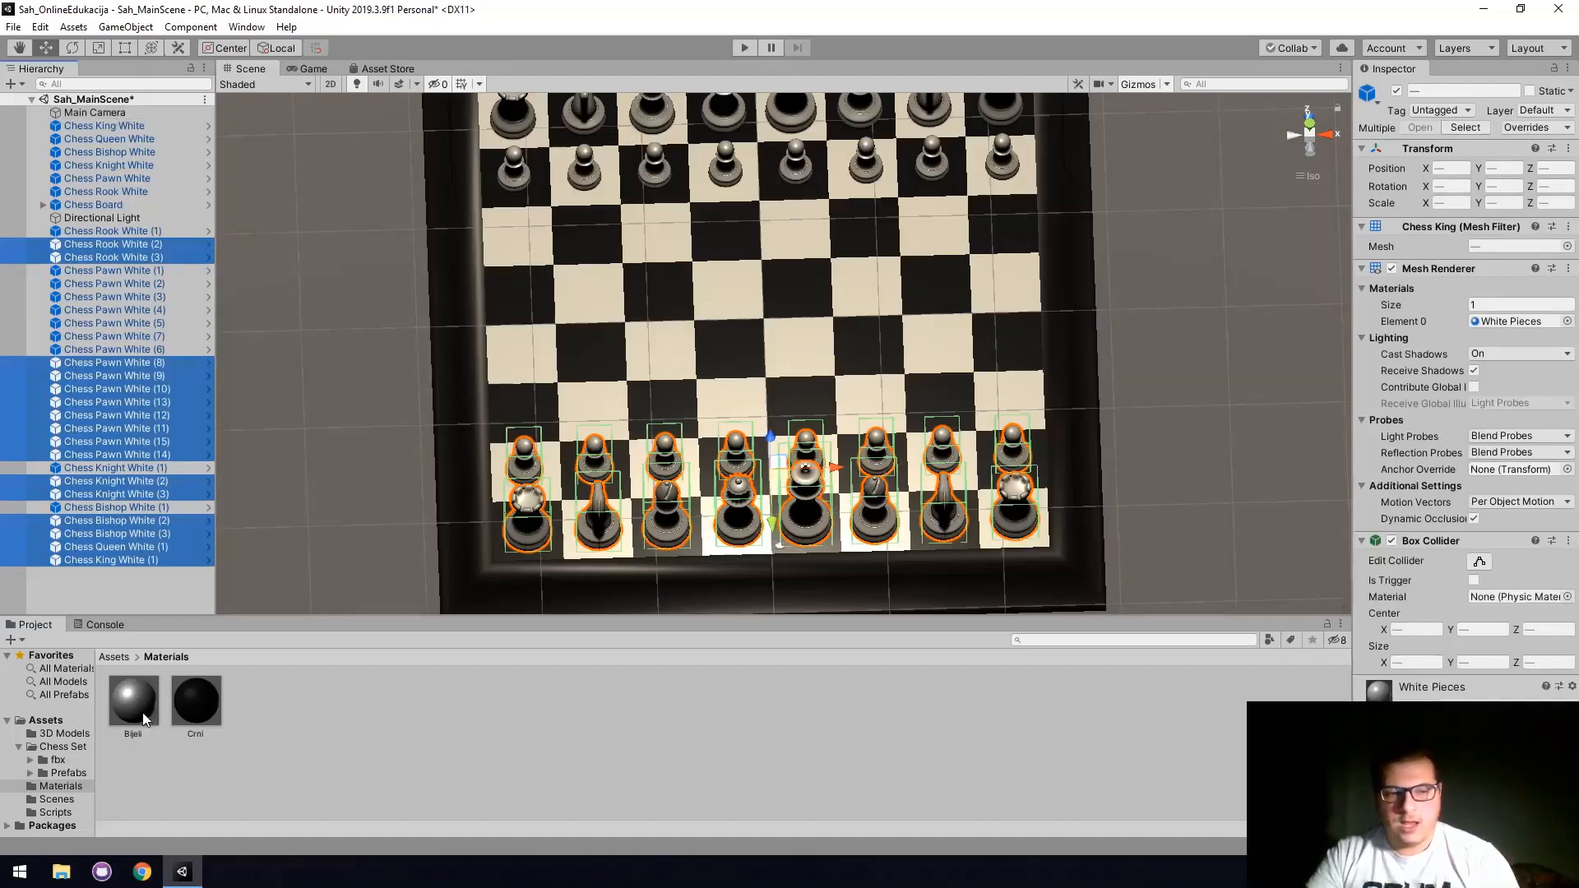
left_click_drag(142, 714, 1401, 740)
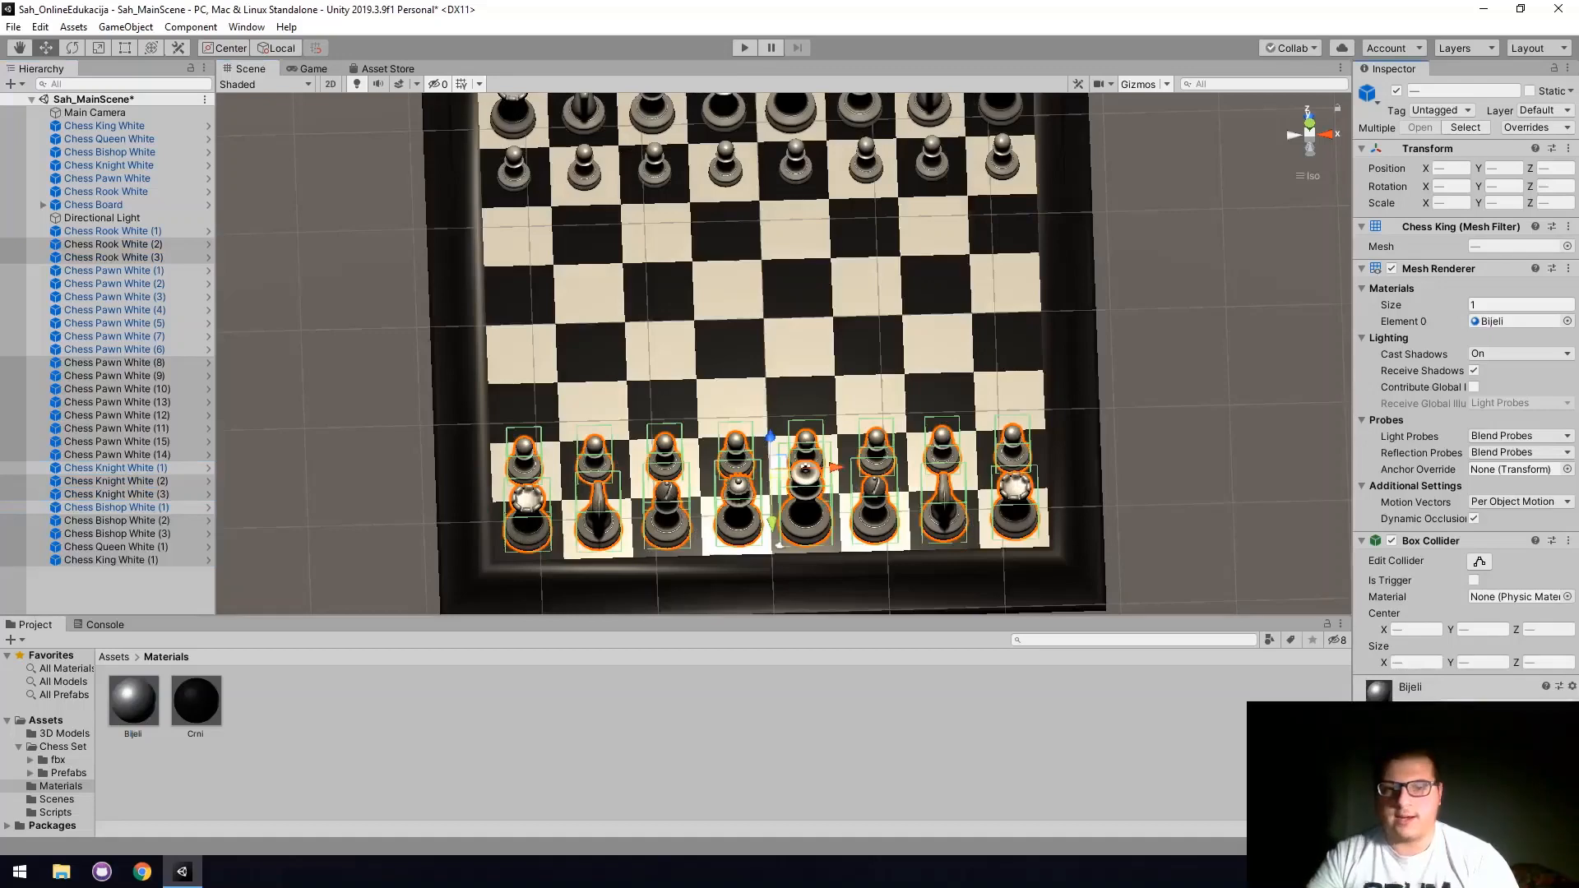
Select all the far-side pieces and assign the Crni material to them.
middle_click_drag(1069, 522, 1047, 690)
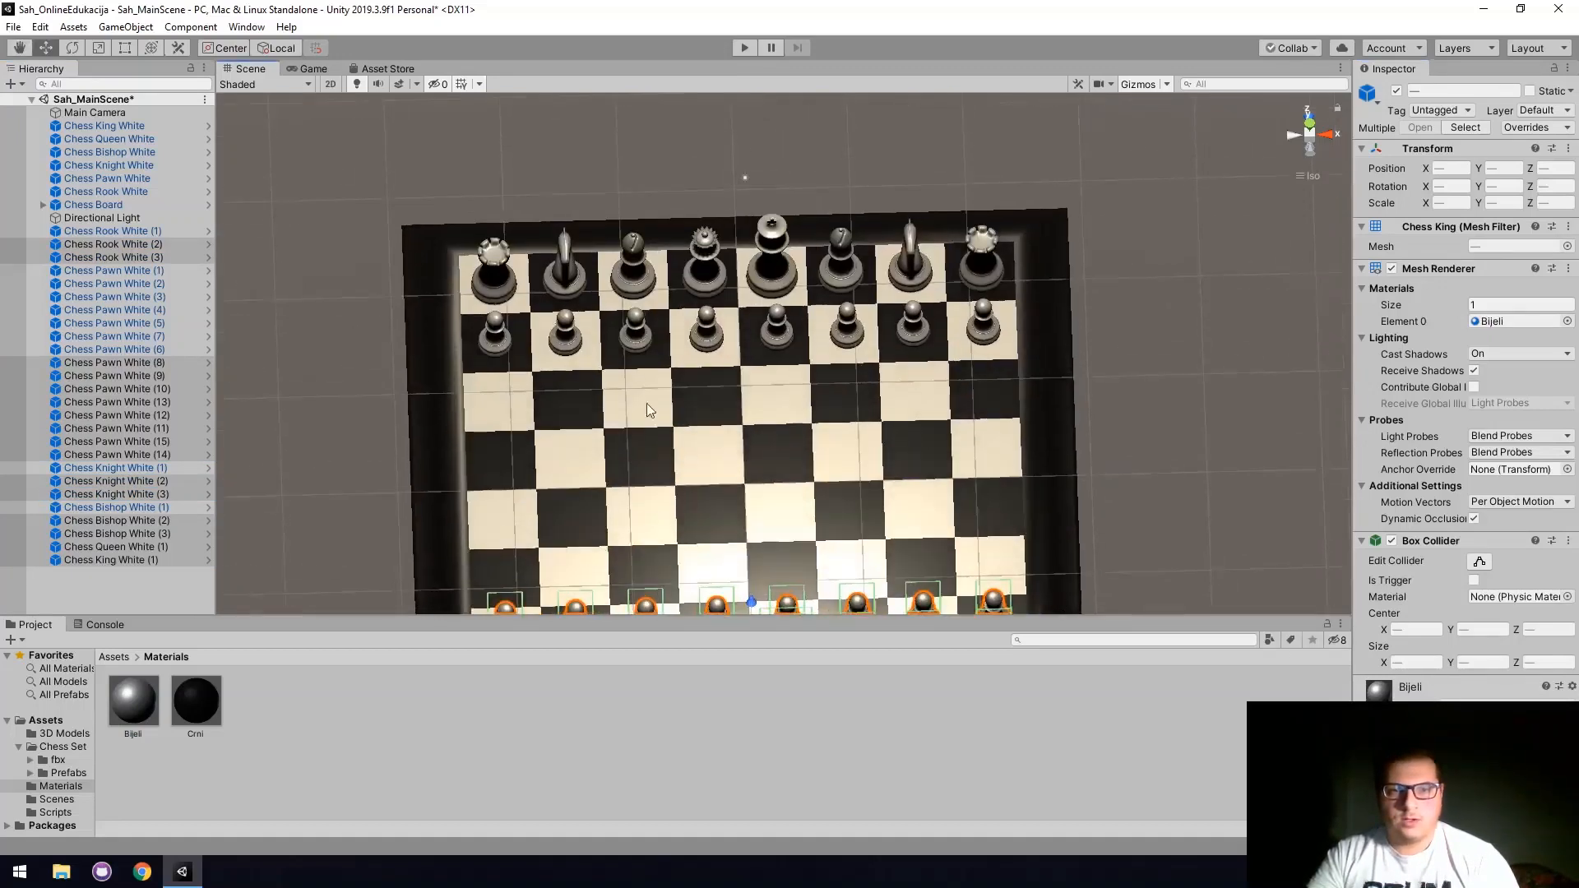
left_click_drag(348, 243, 358, 201)
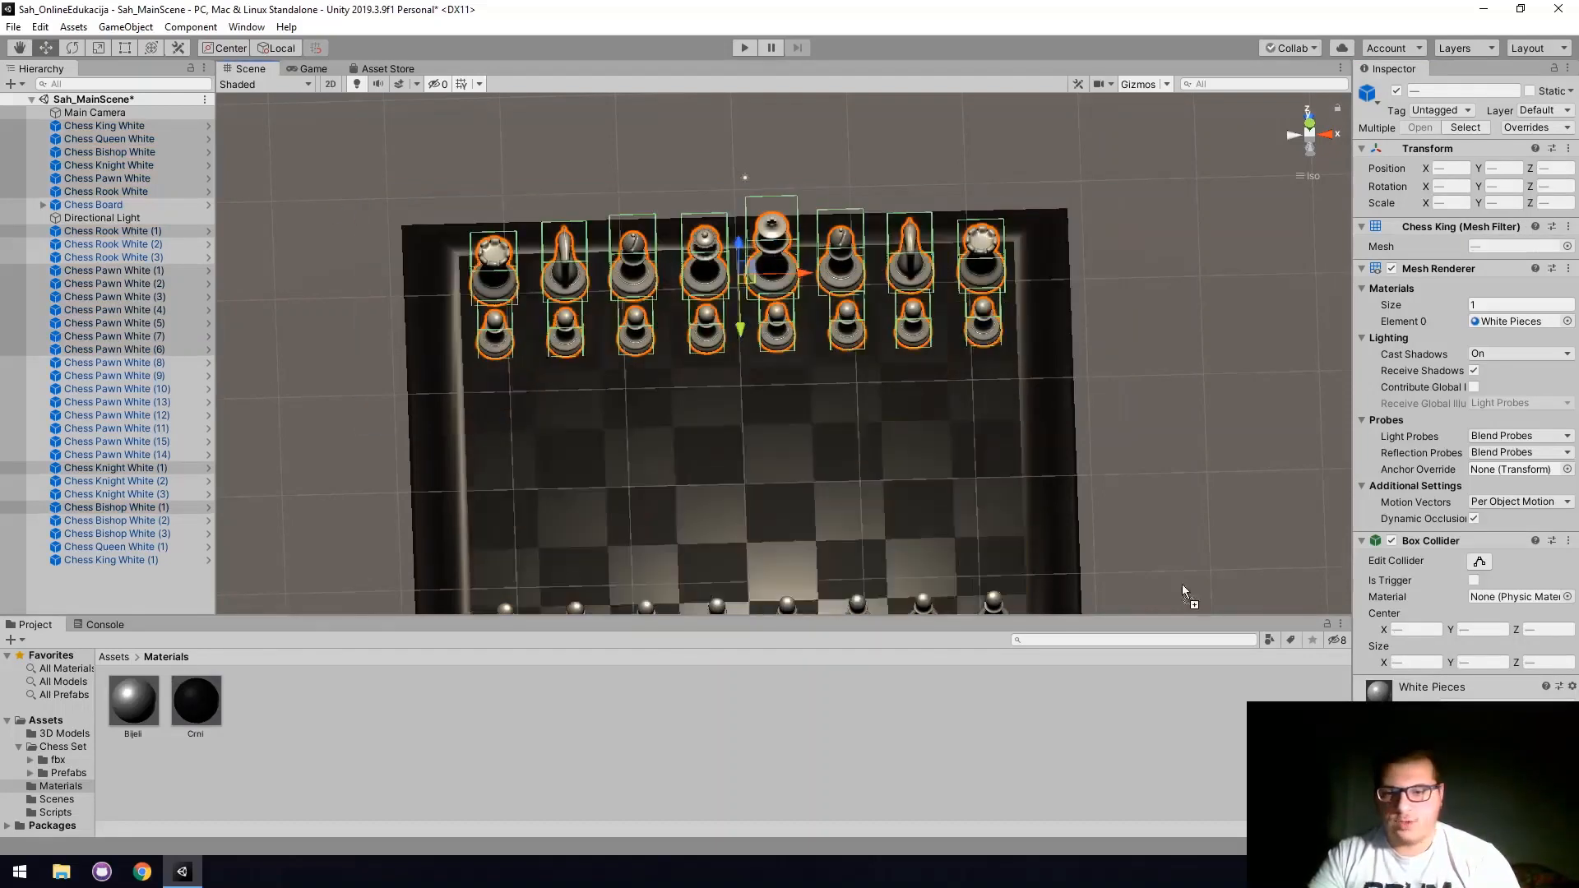
left_click_drag(196, 700, 1515, 321)
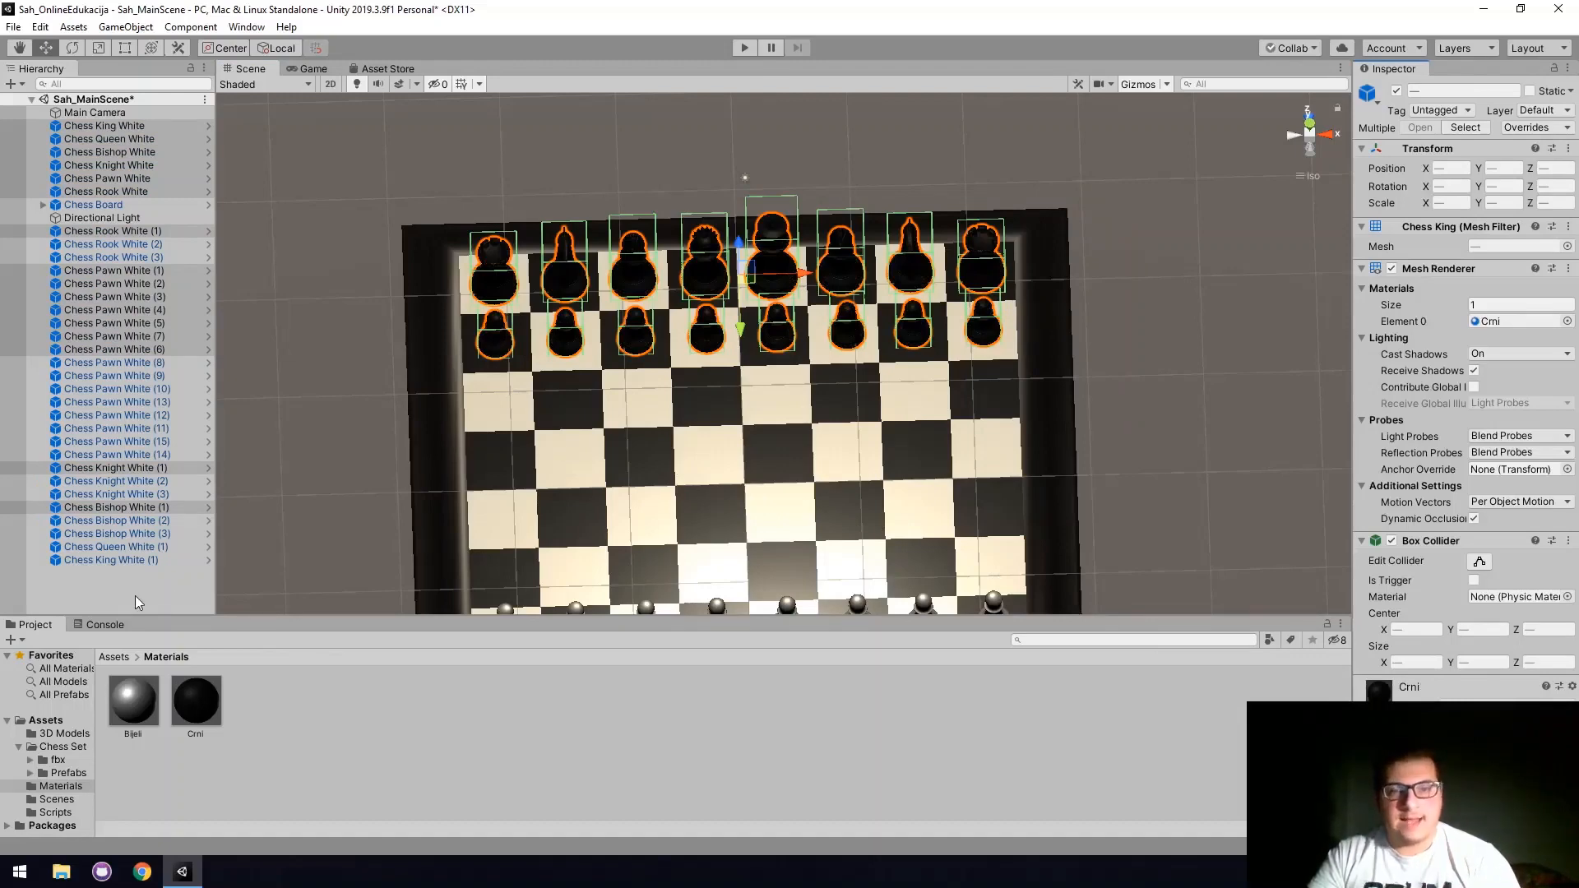
Clear the selection and create an empty game object at the root of the scene.
left_click(92, 580)
right_click(167, 275)
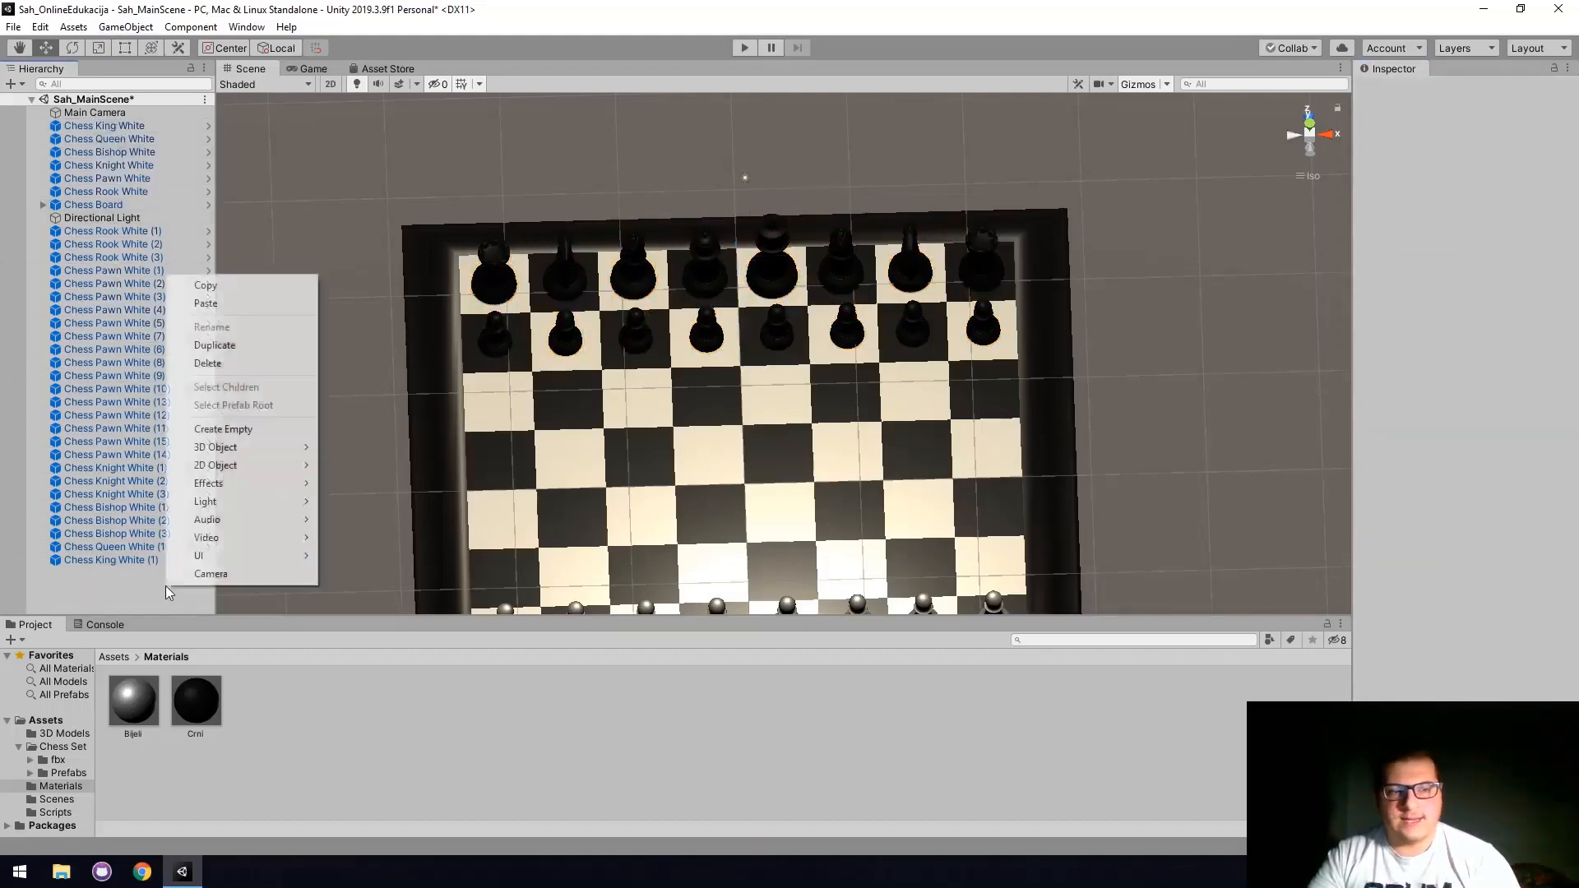
left_click(80, 596)
right_click(81, 595)
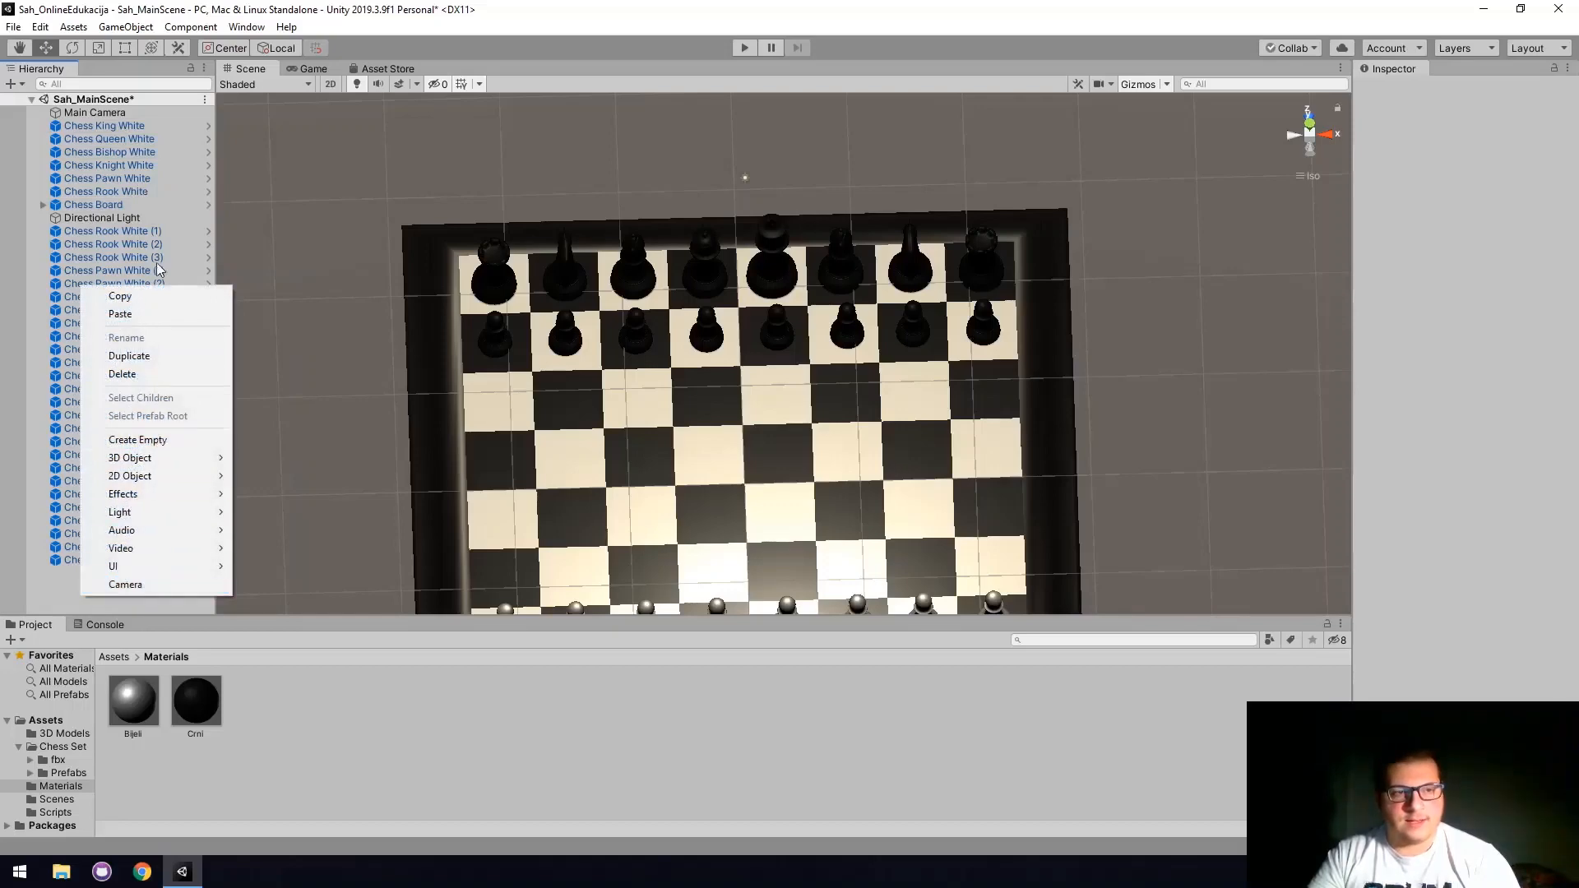
left_click(146, 31)
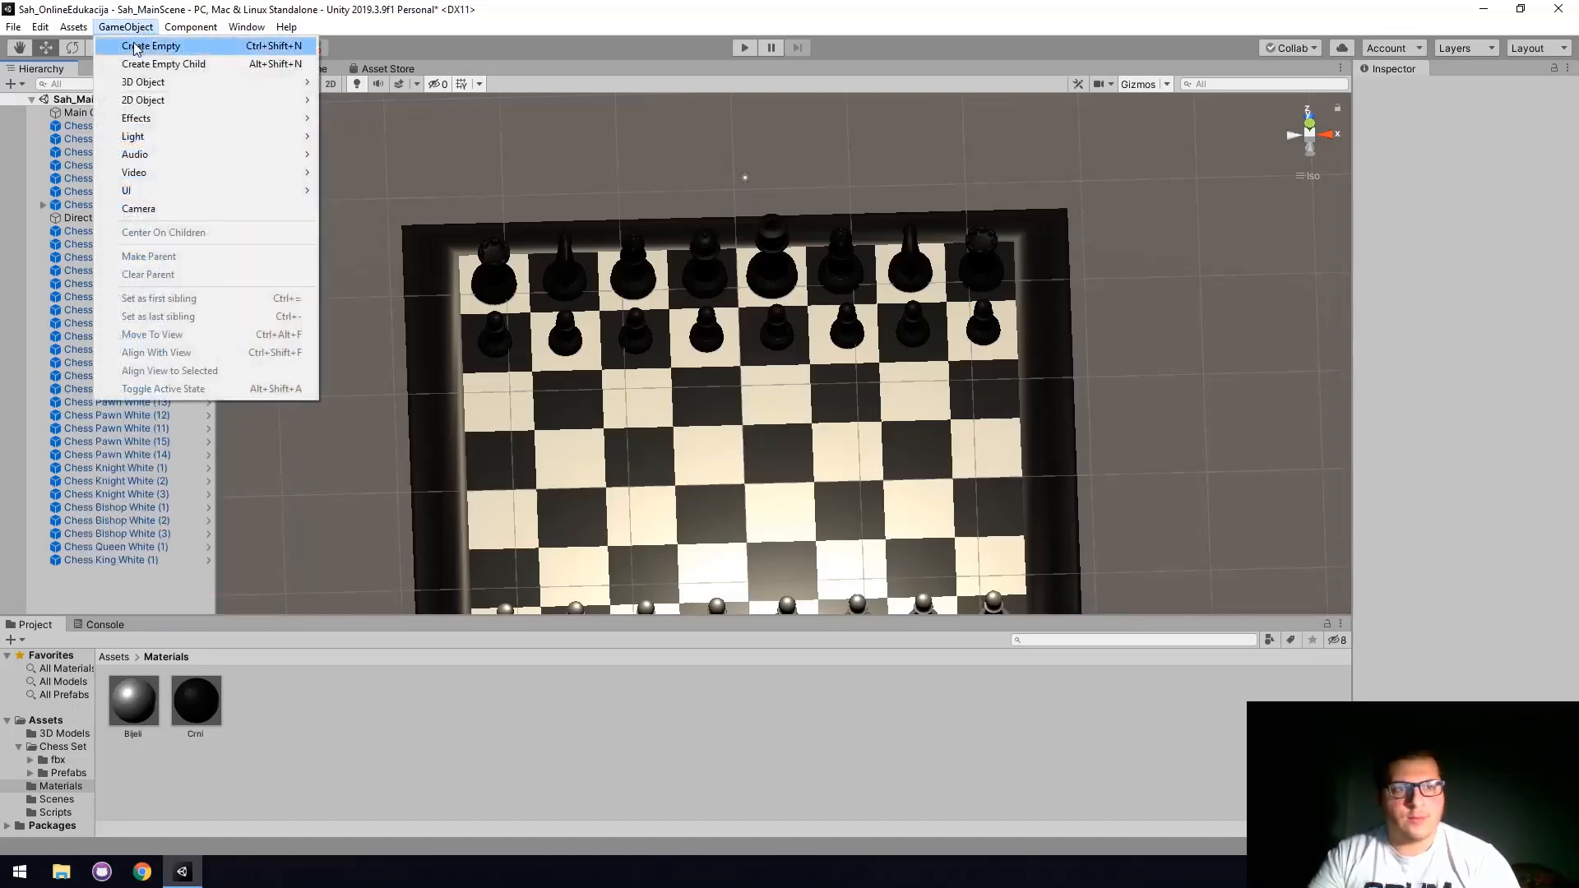
left_click(391, 5)
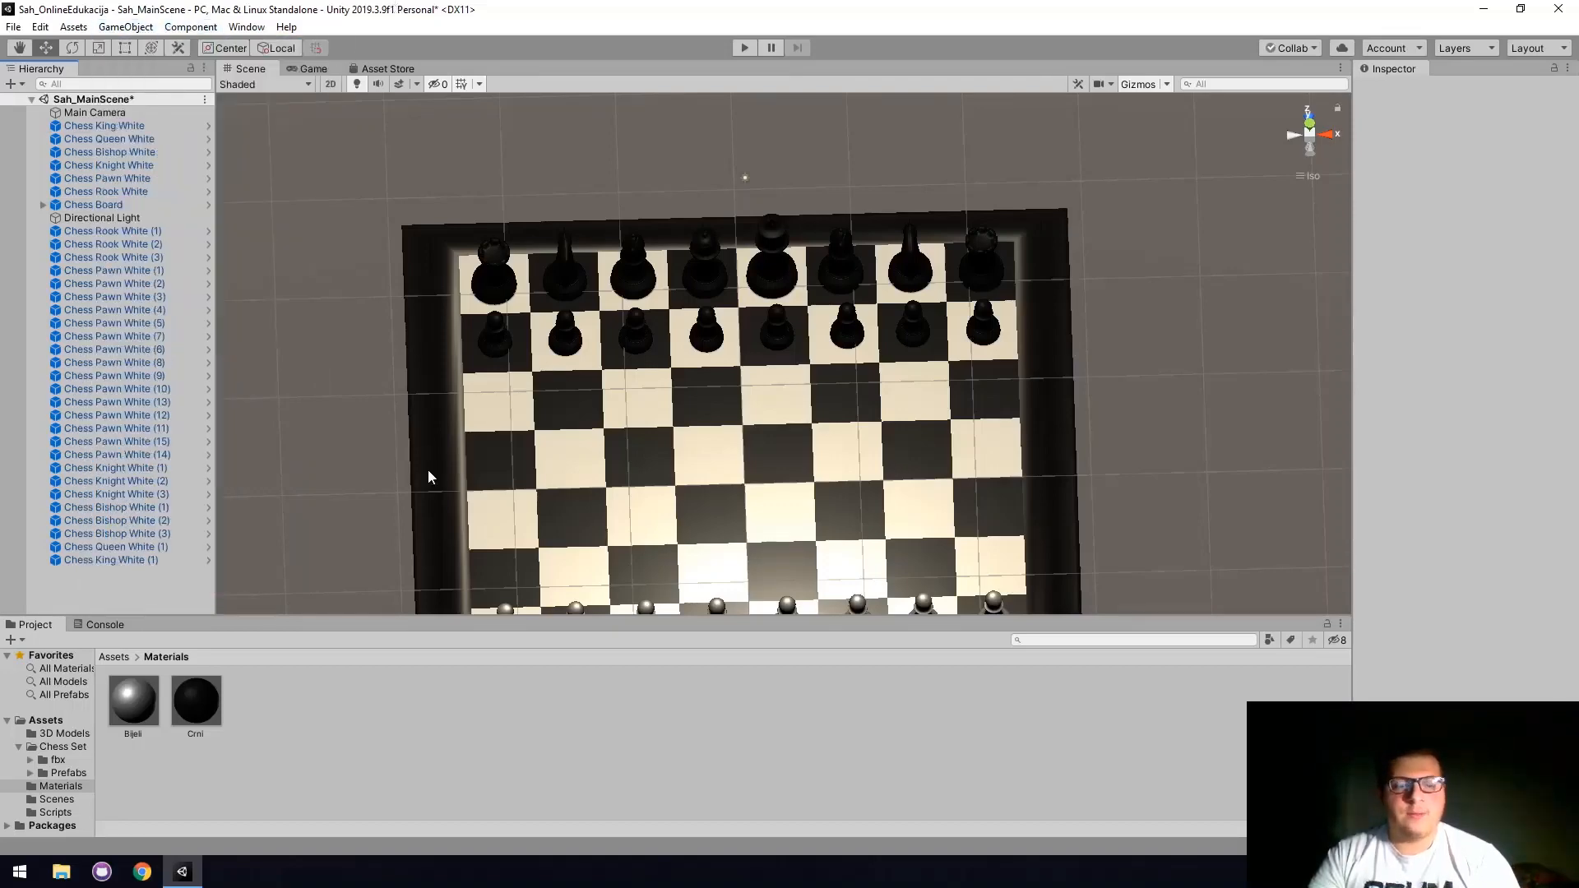
key("ctrl+shift+n")
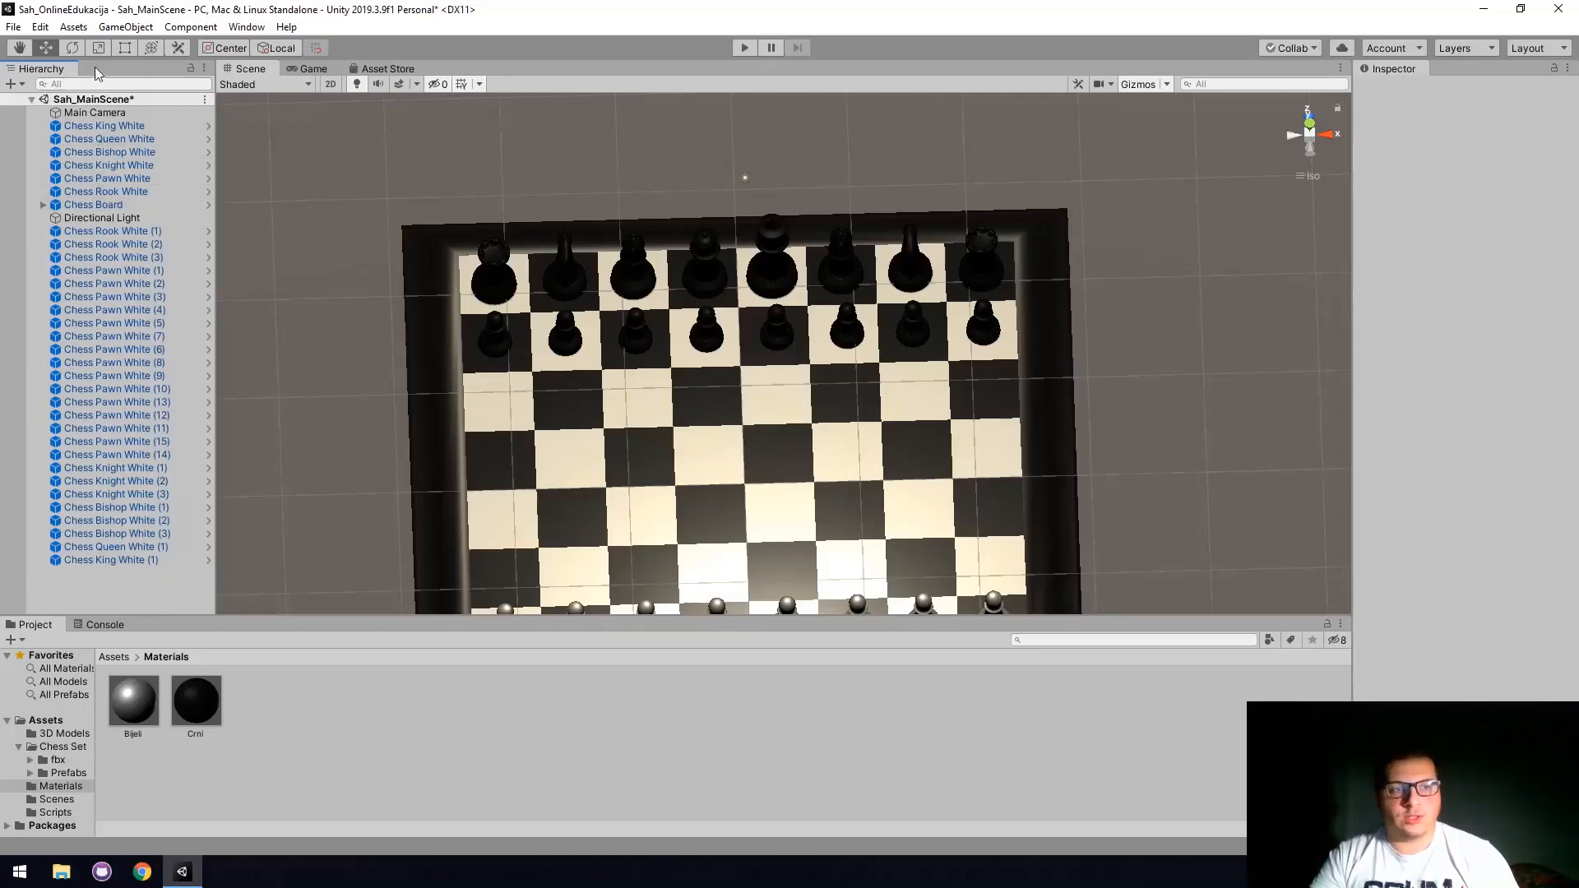
left_click(125, 27)
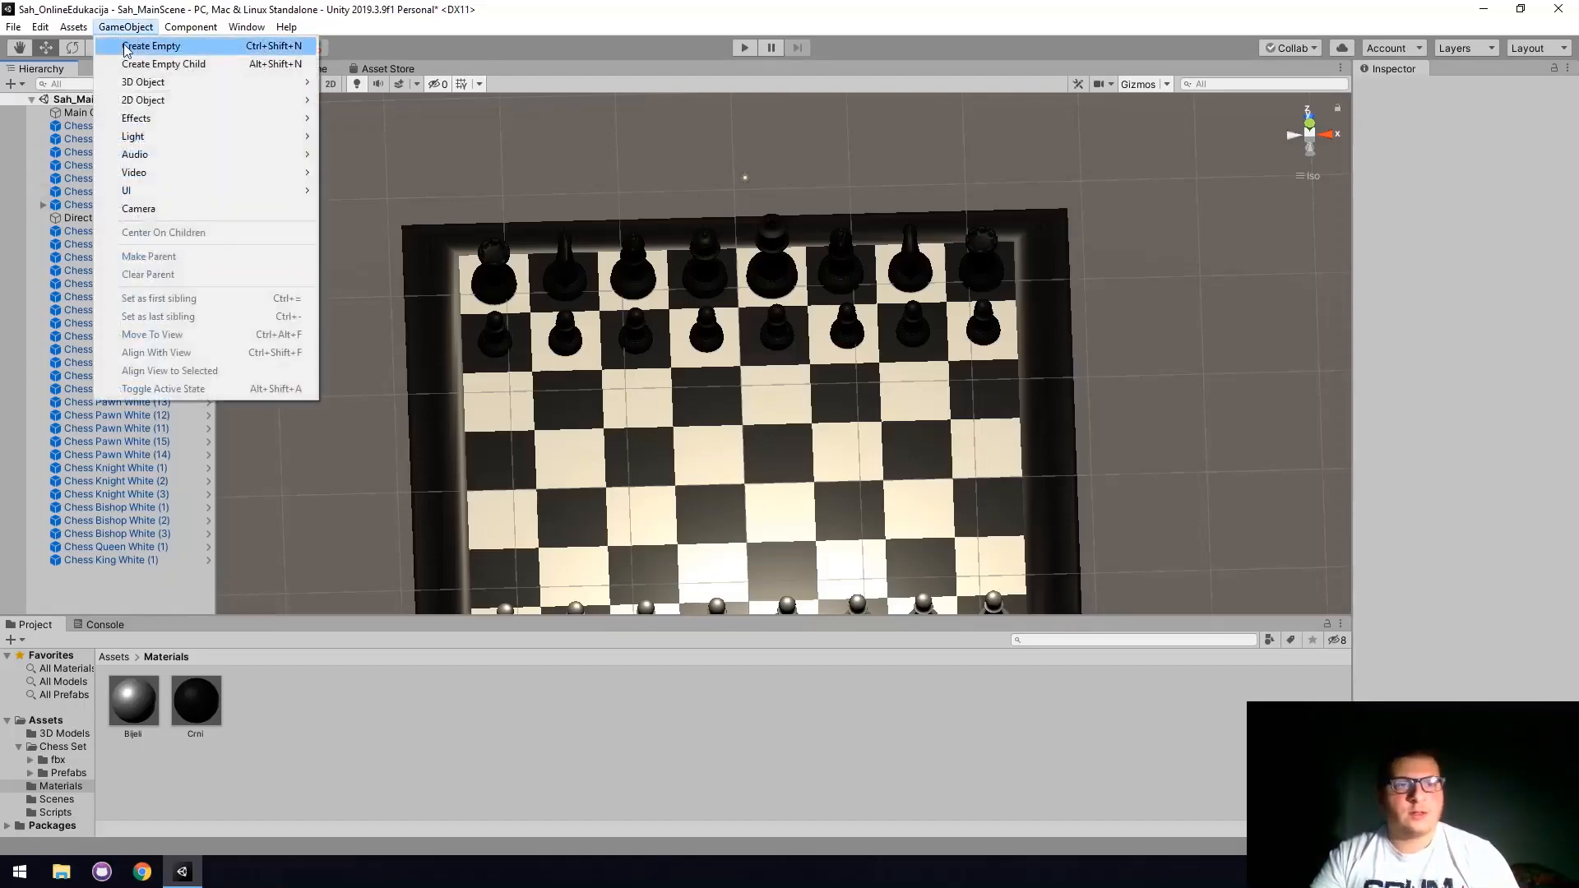
left_click(127, 47)
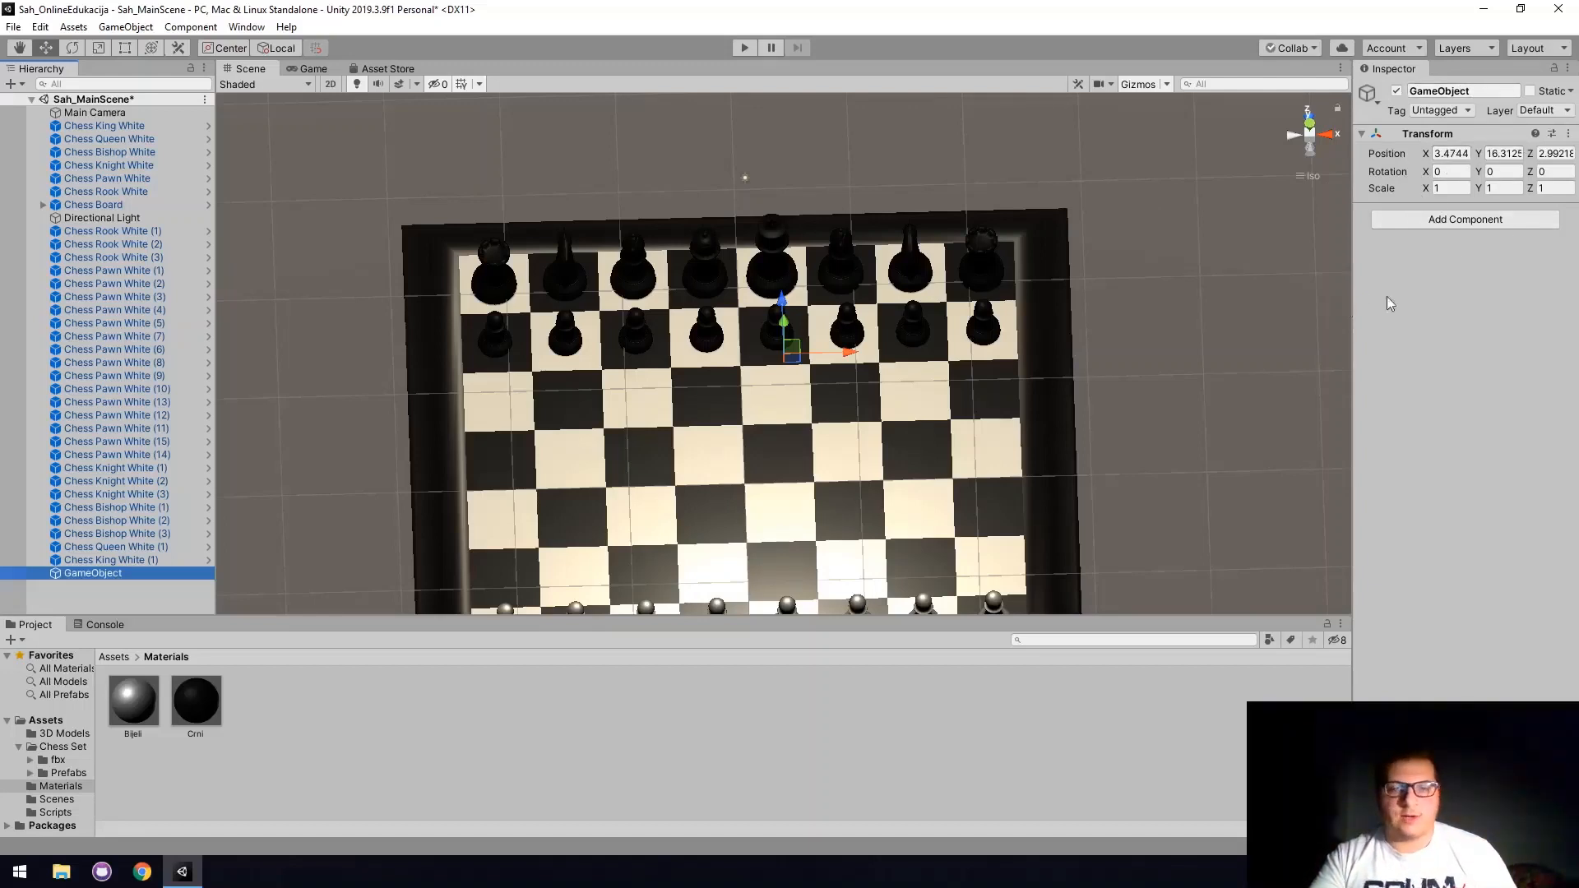
Set the empty object's position to 0, 0, 0 and move it along Z to about 17.97, among the black pieces.
left_click(1462, 154)
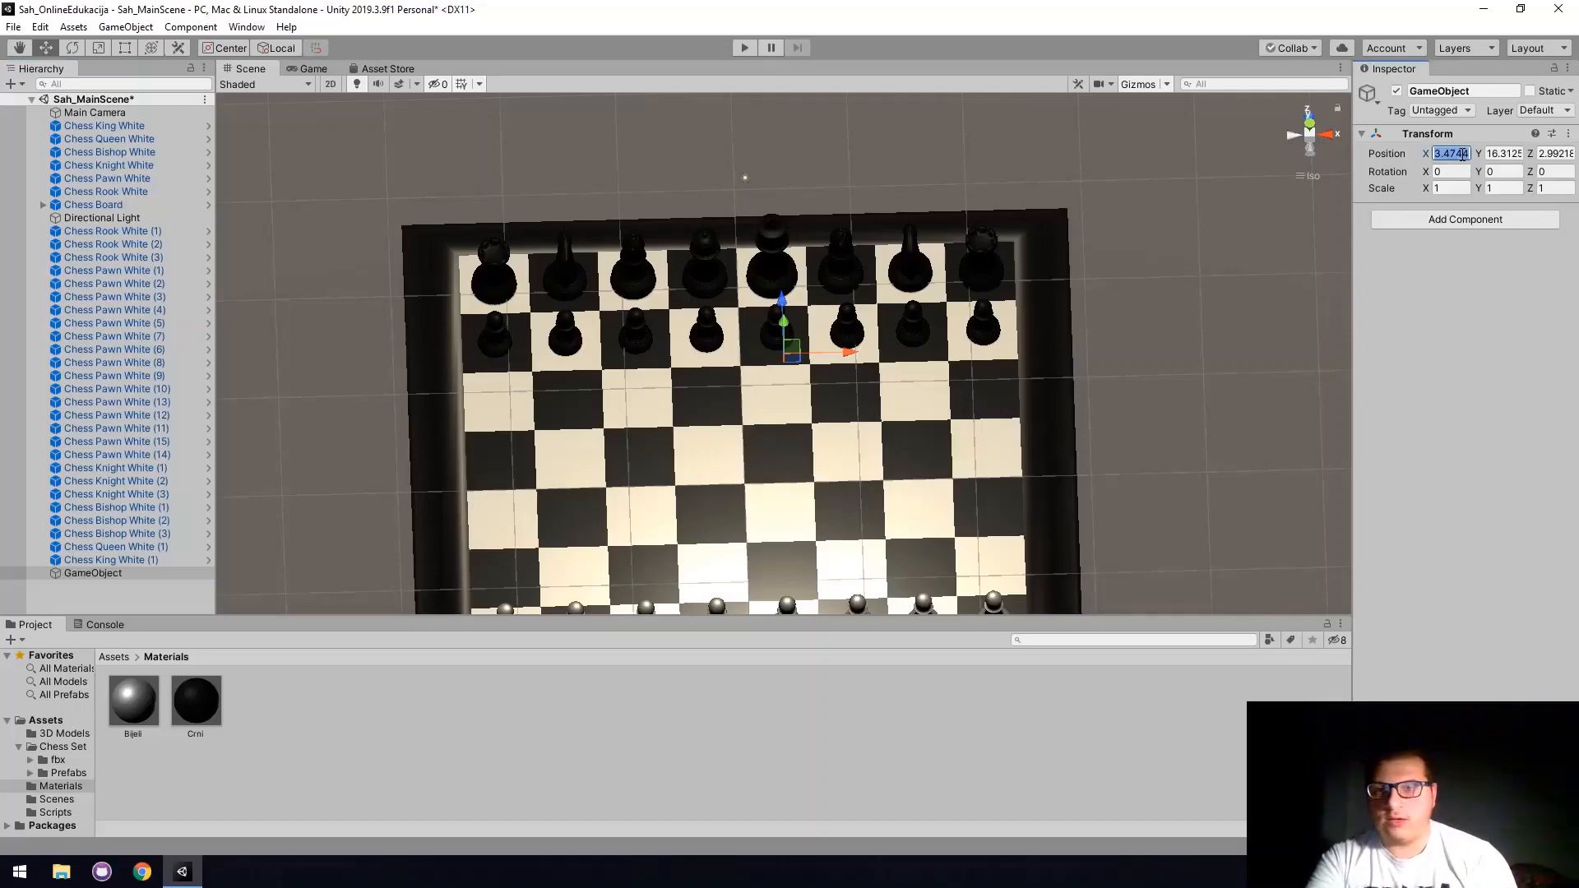
type("0")
key("Tab")
type("0")
key("Tab")
type("0")
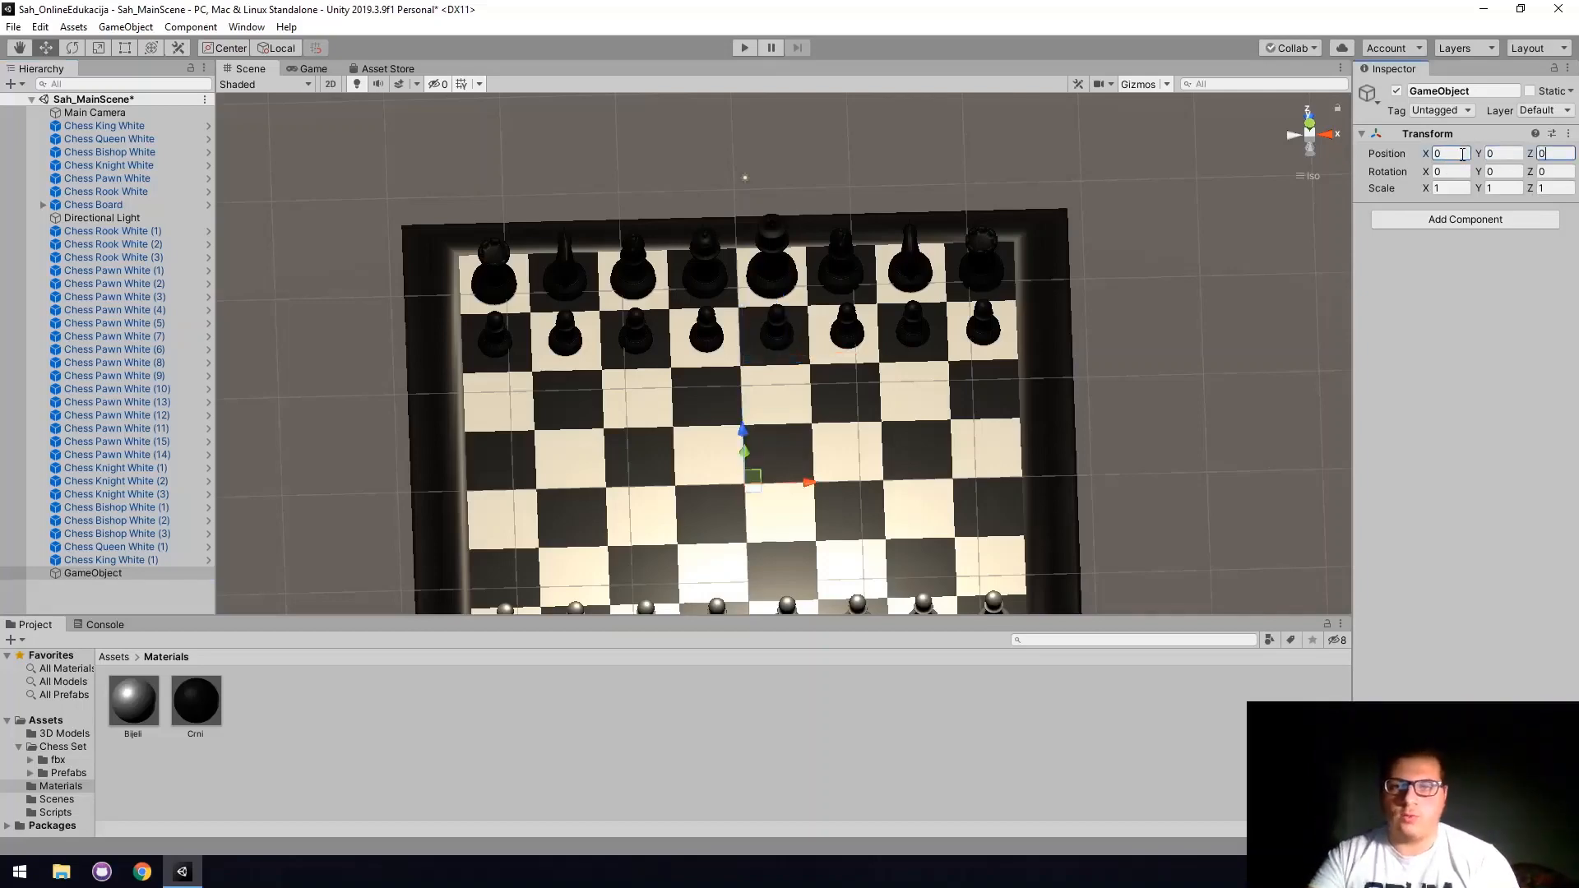
left_click(1309, 123)
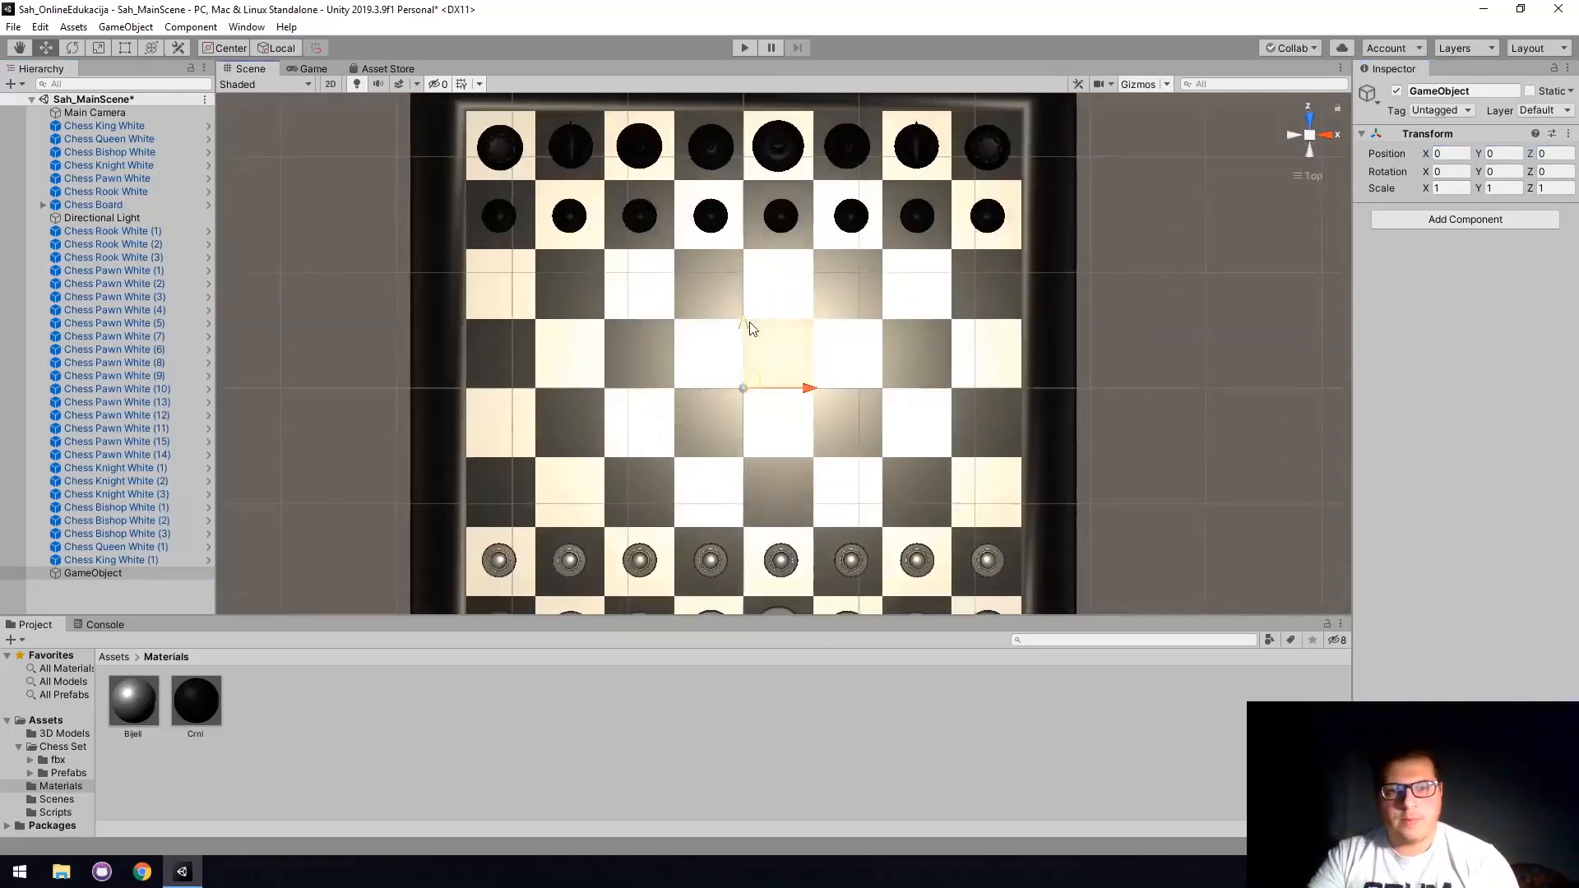
left_click_drag(750, 328, 721, 121)
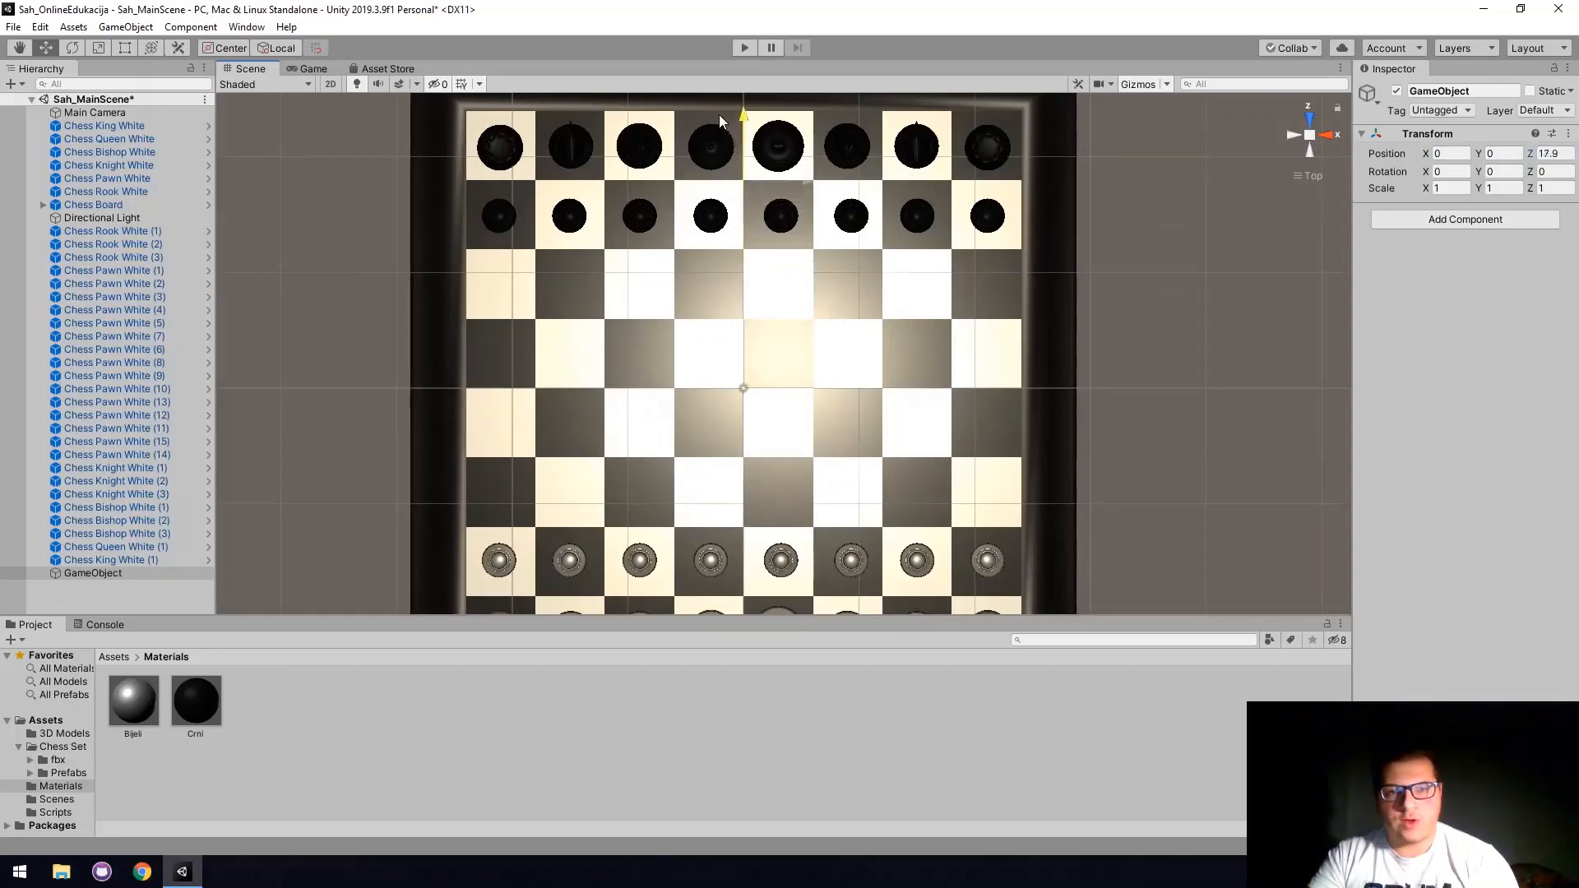
Rename the empty game object as CrneFigurice.
left_click(136, 573)
left_click(1462, 91)
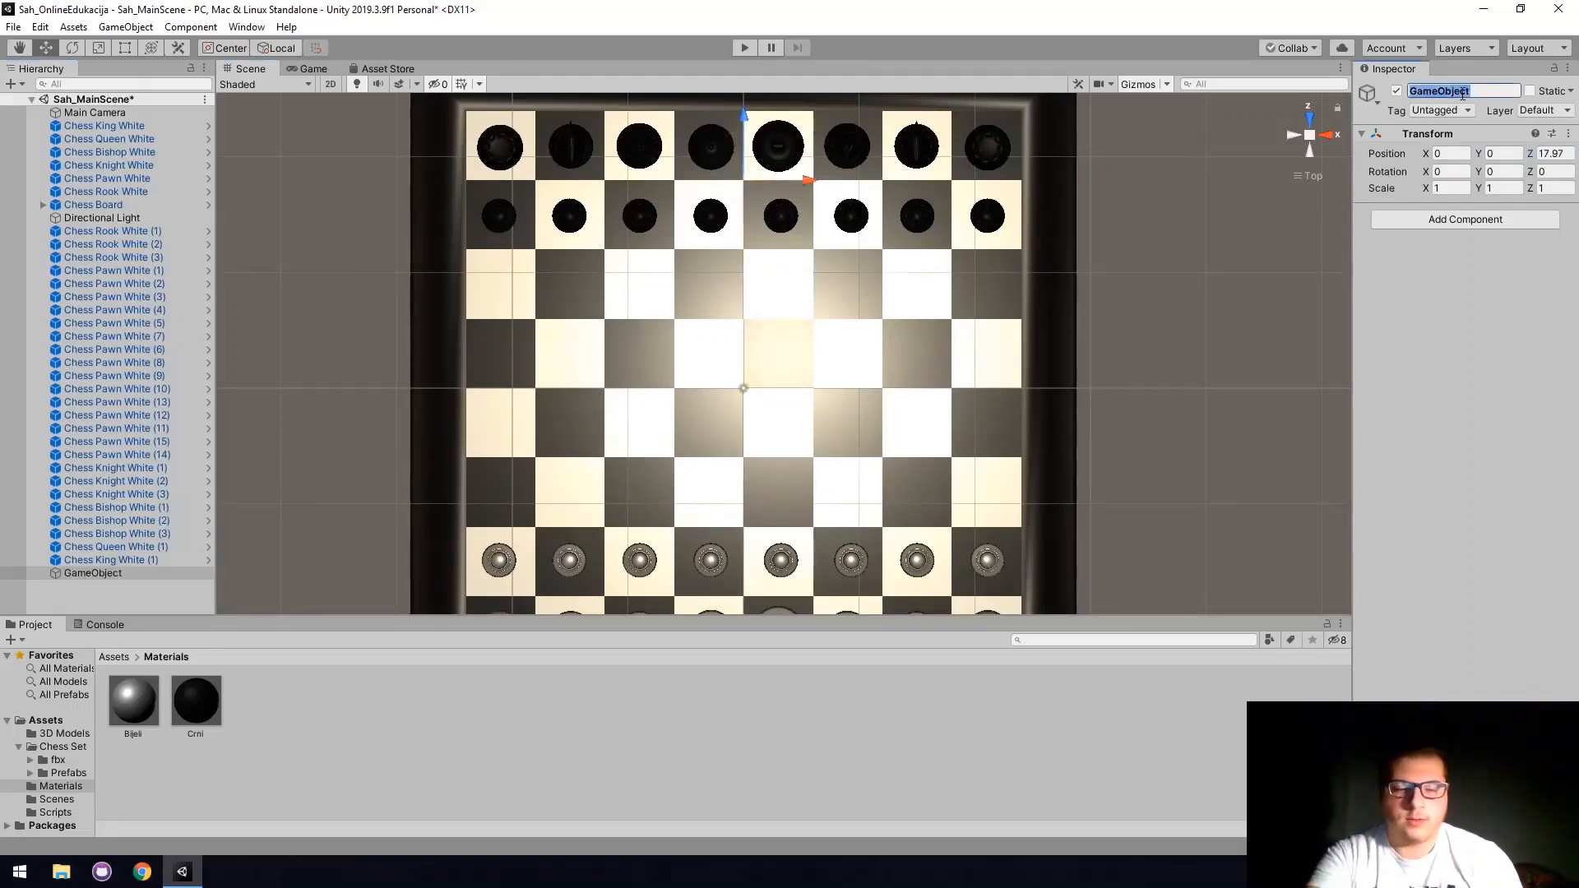
type("Crne")
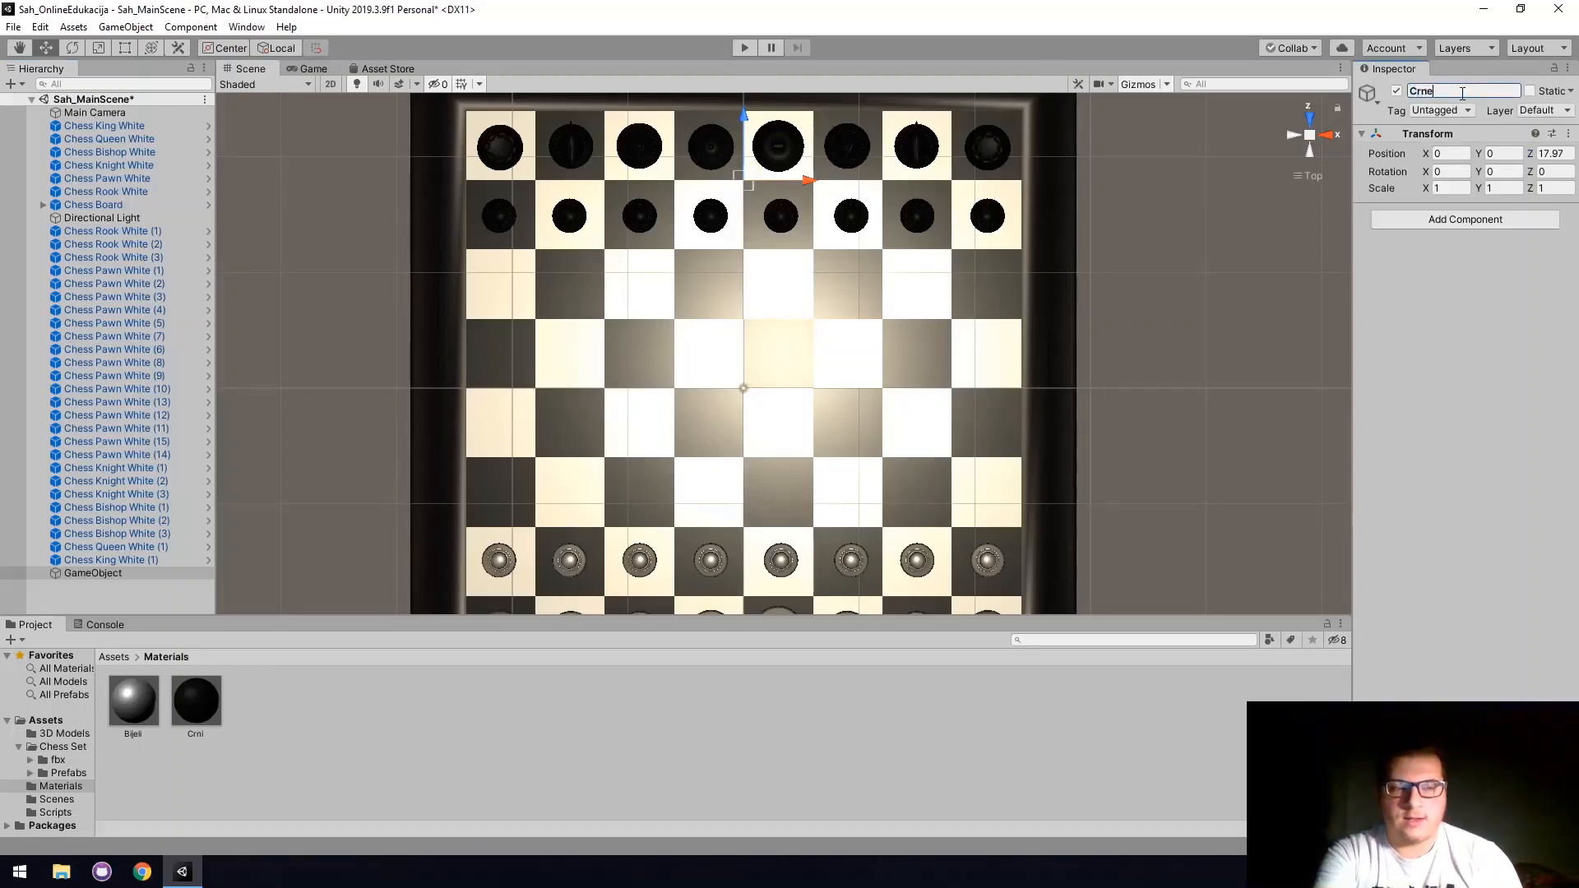
type("Fi")
key("BackSpace")
key("BackSpace")
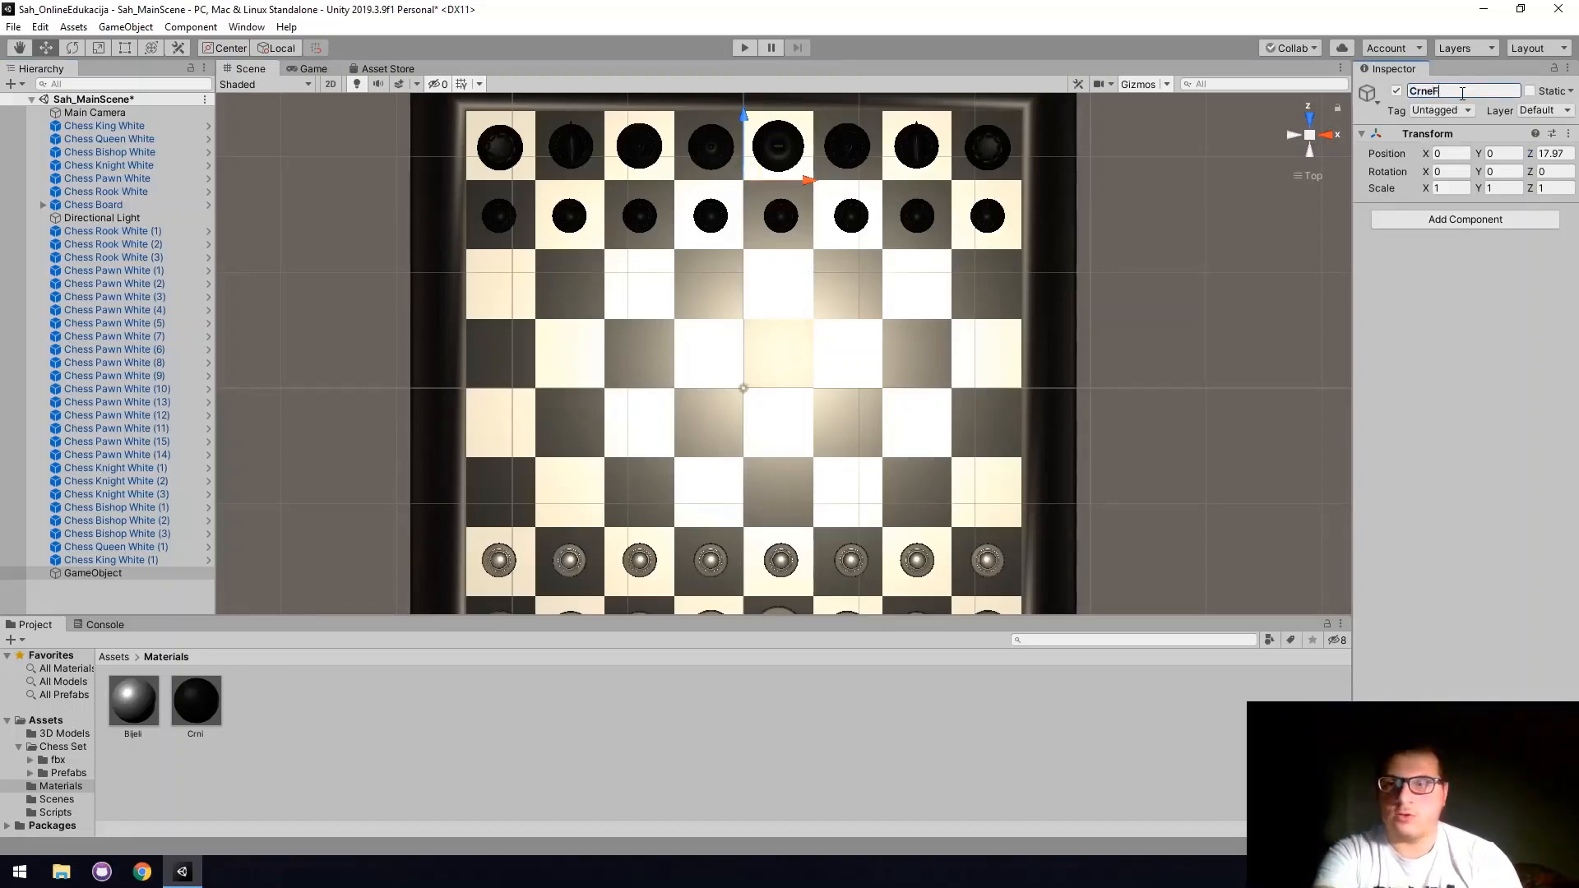
type("FIgurice")
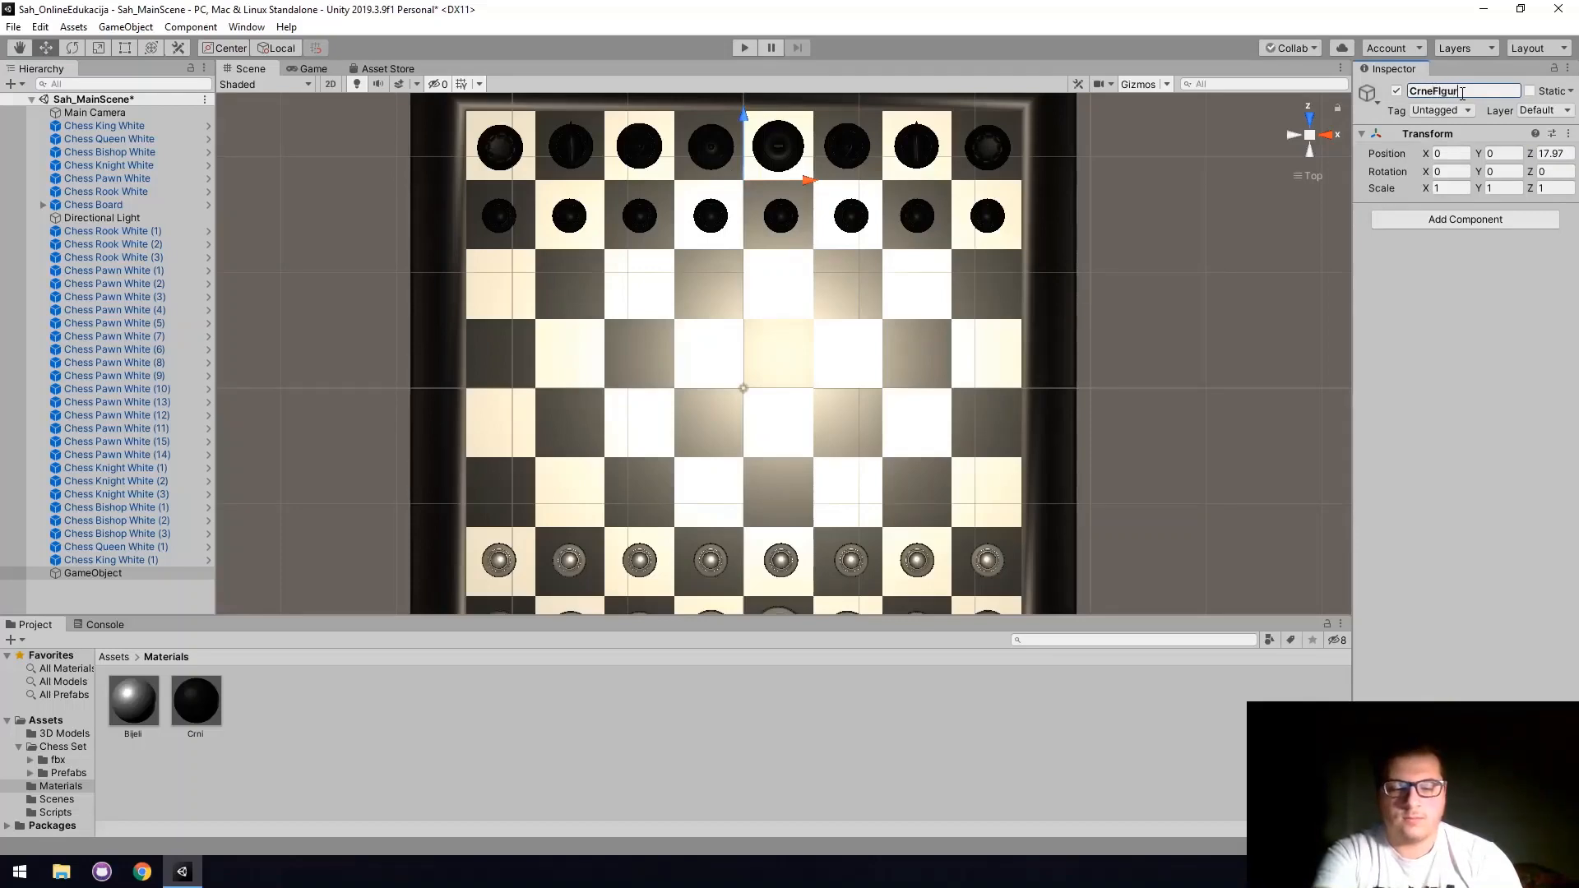
key("Return")
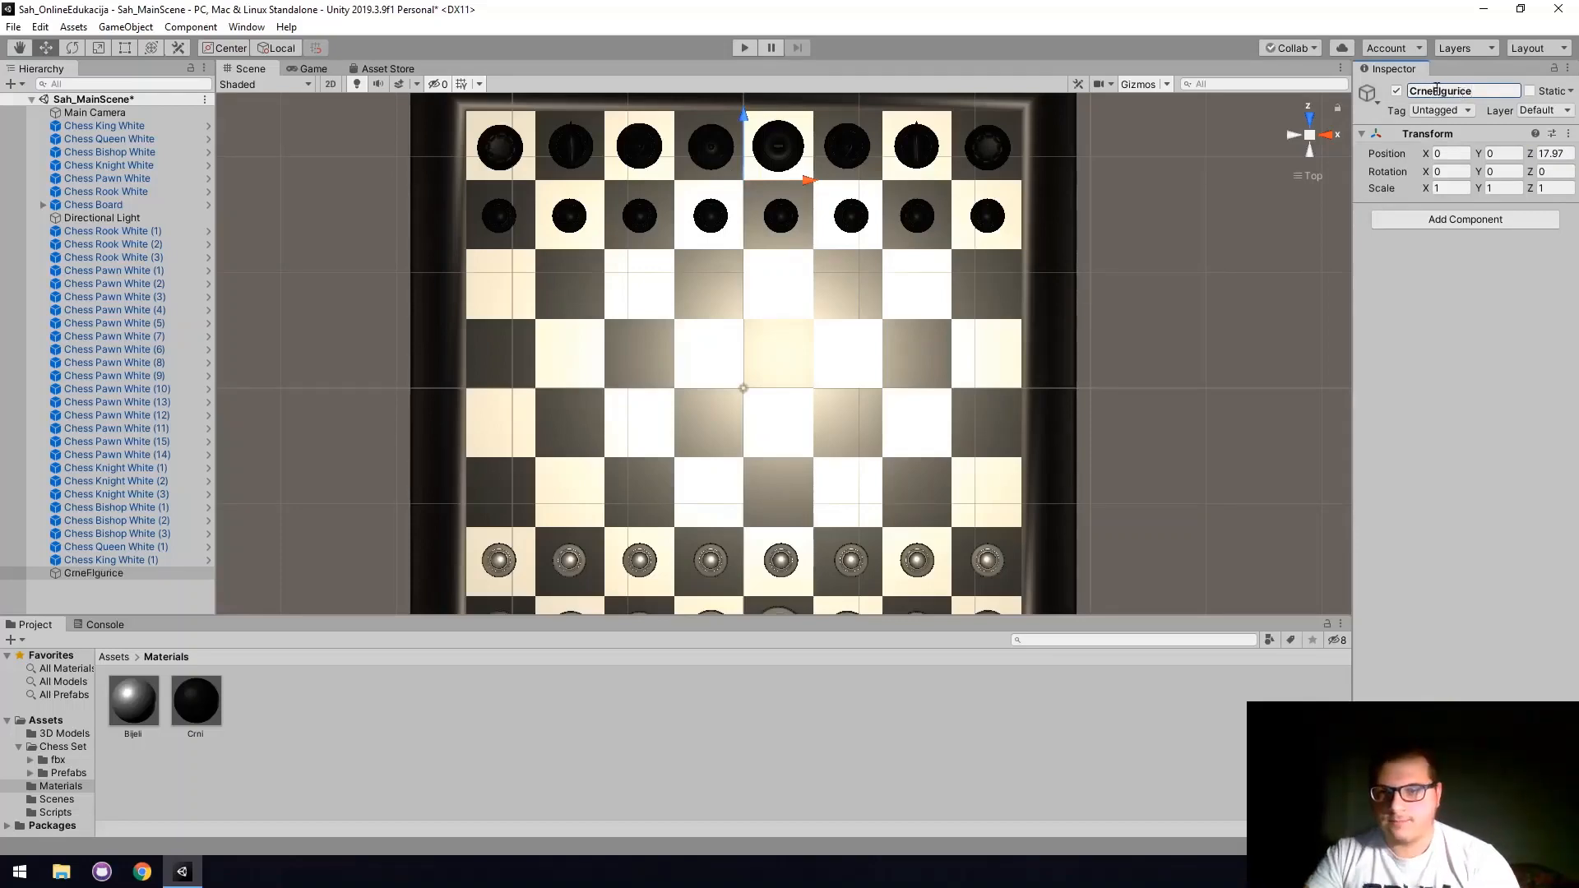
left_click(1437, 91)
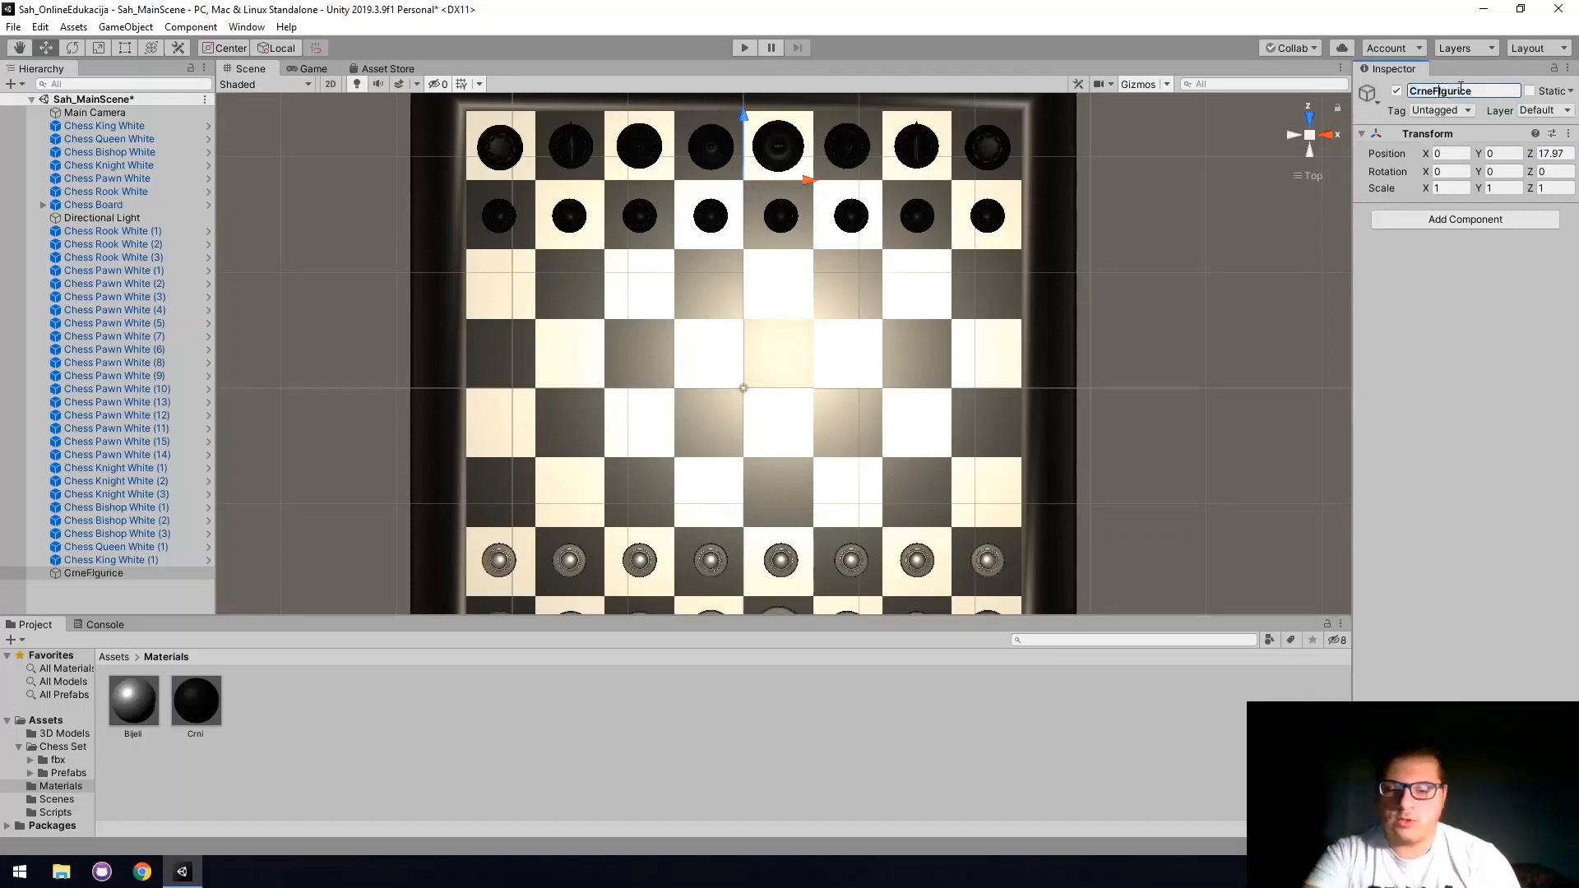
key("BackSpace")
key("Delete")
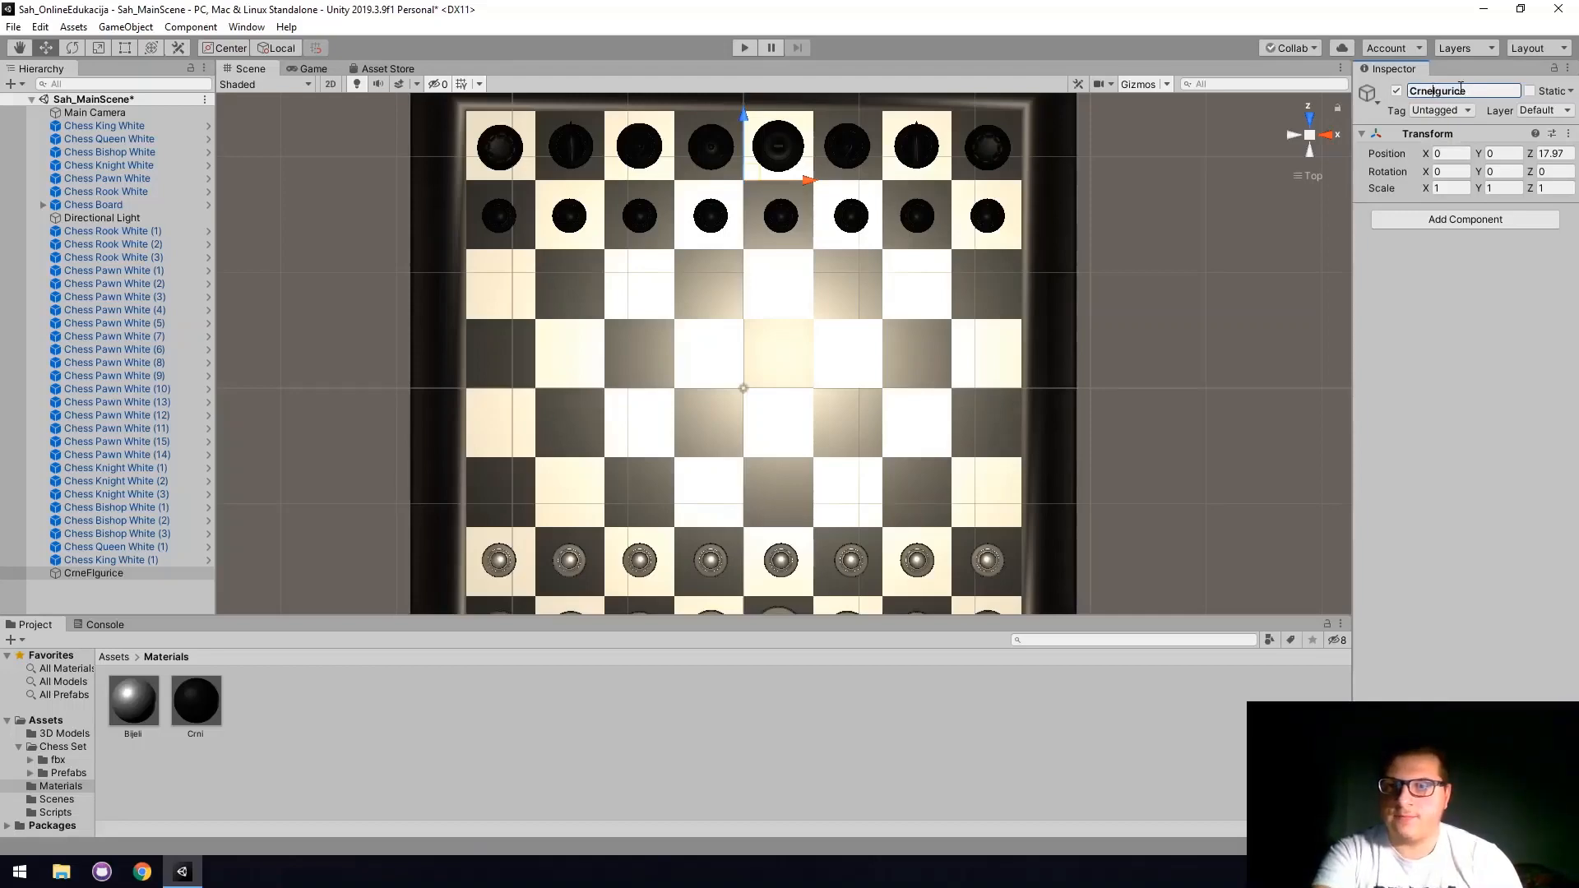
type("Fi")
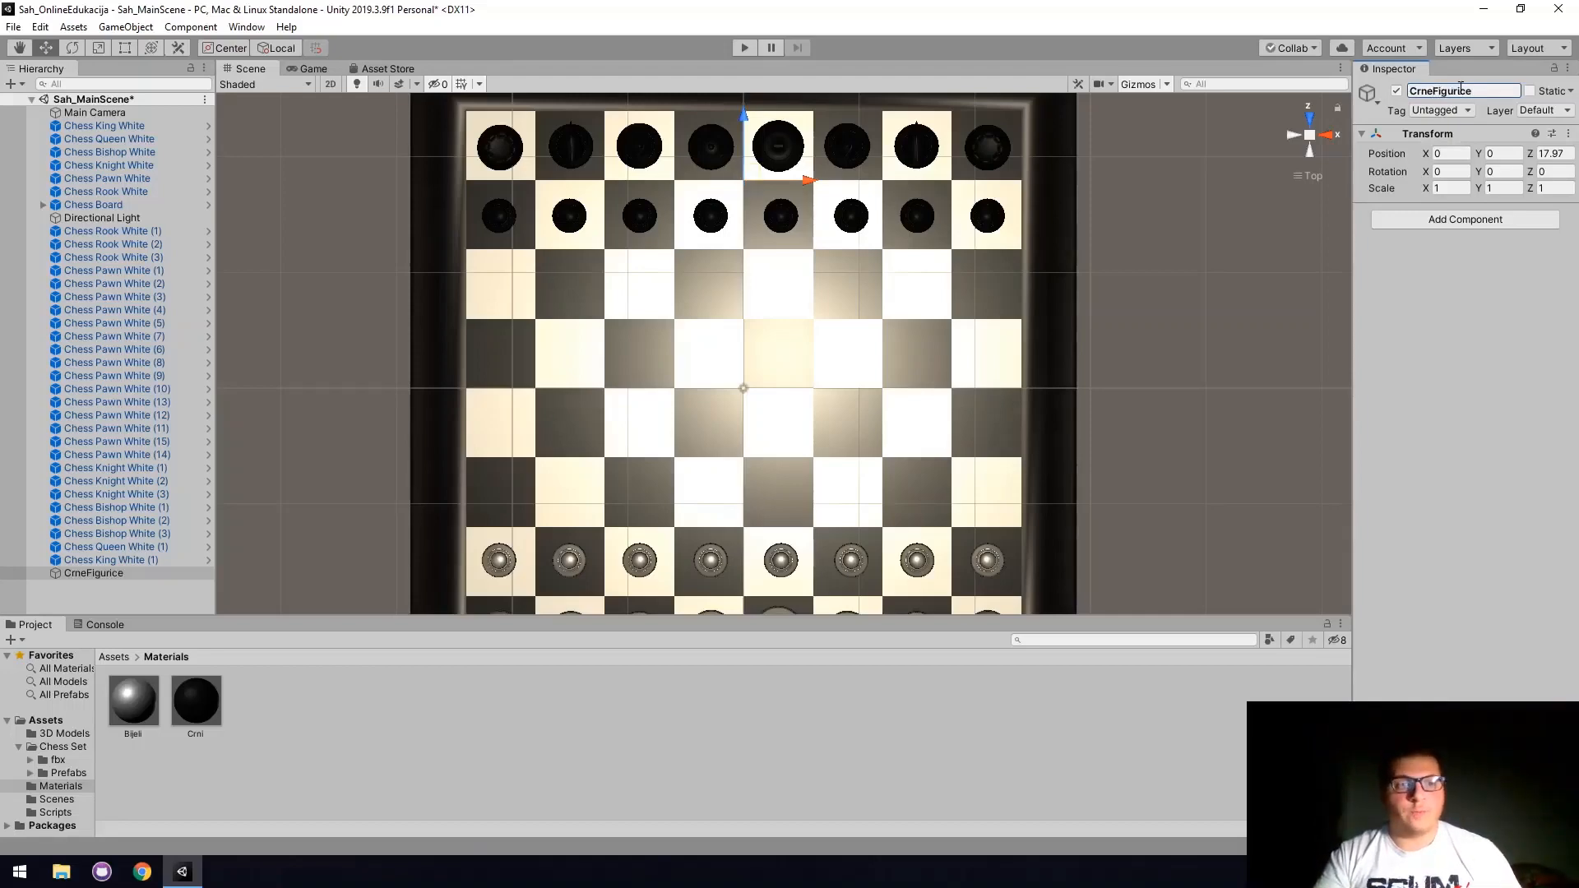
Select all the far-side black pieces in the scene and make them children of CrneFigurice.
left_click(136, 584)
left_click(136, 575)
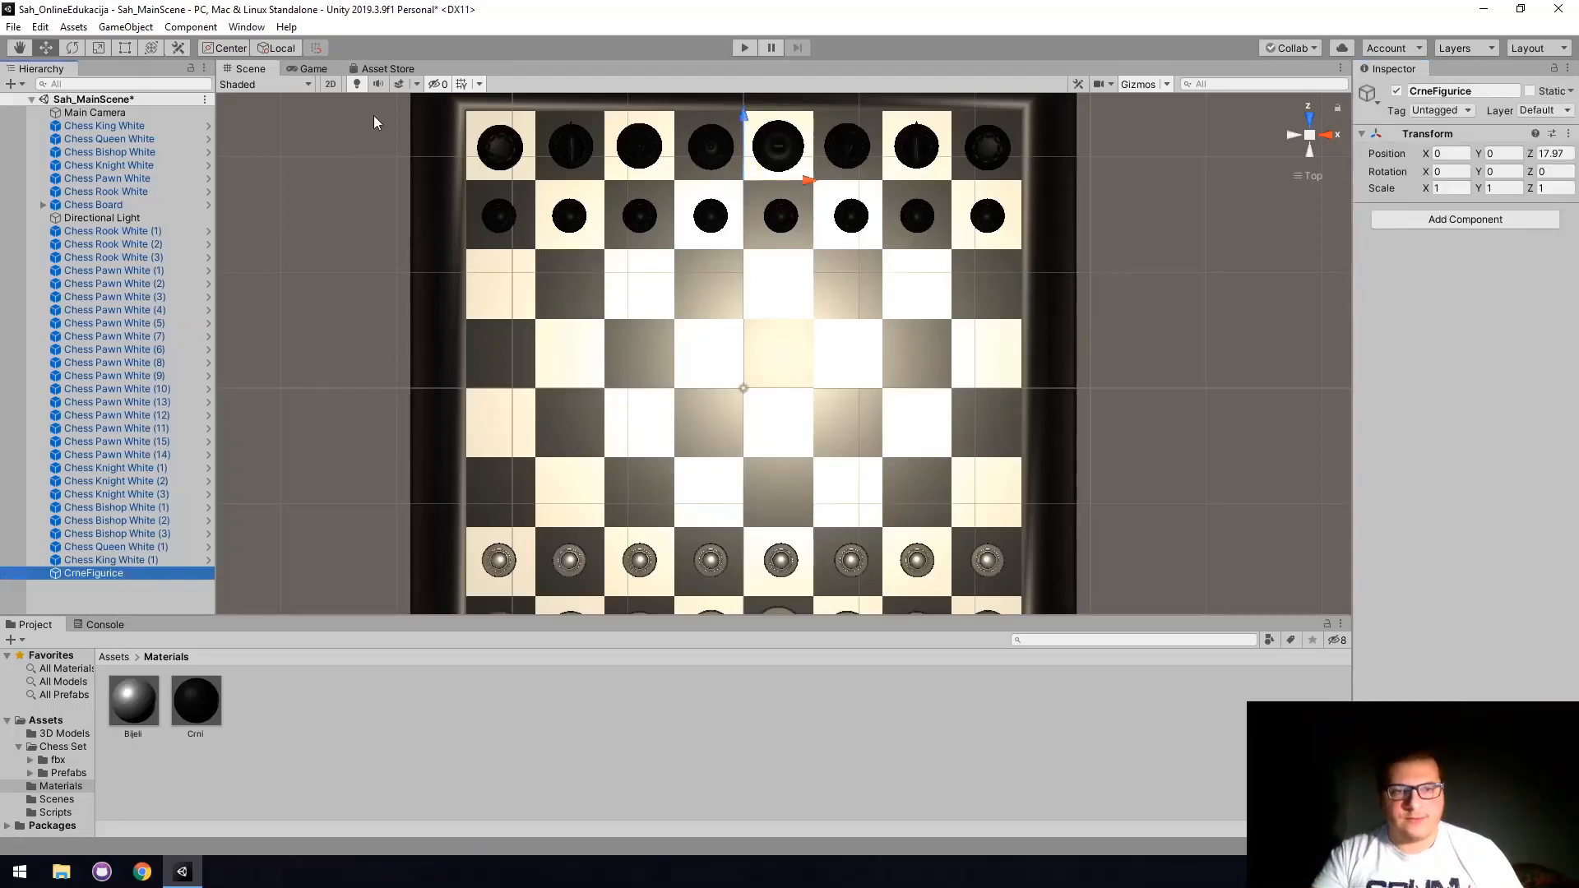
left_click_drag(374, 115, 1035, 285)
left_click_drag(1073, 283, 1072, 283)
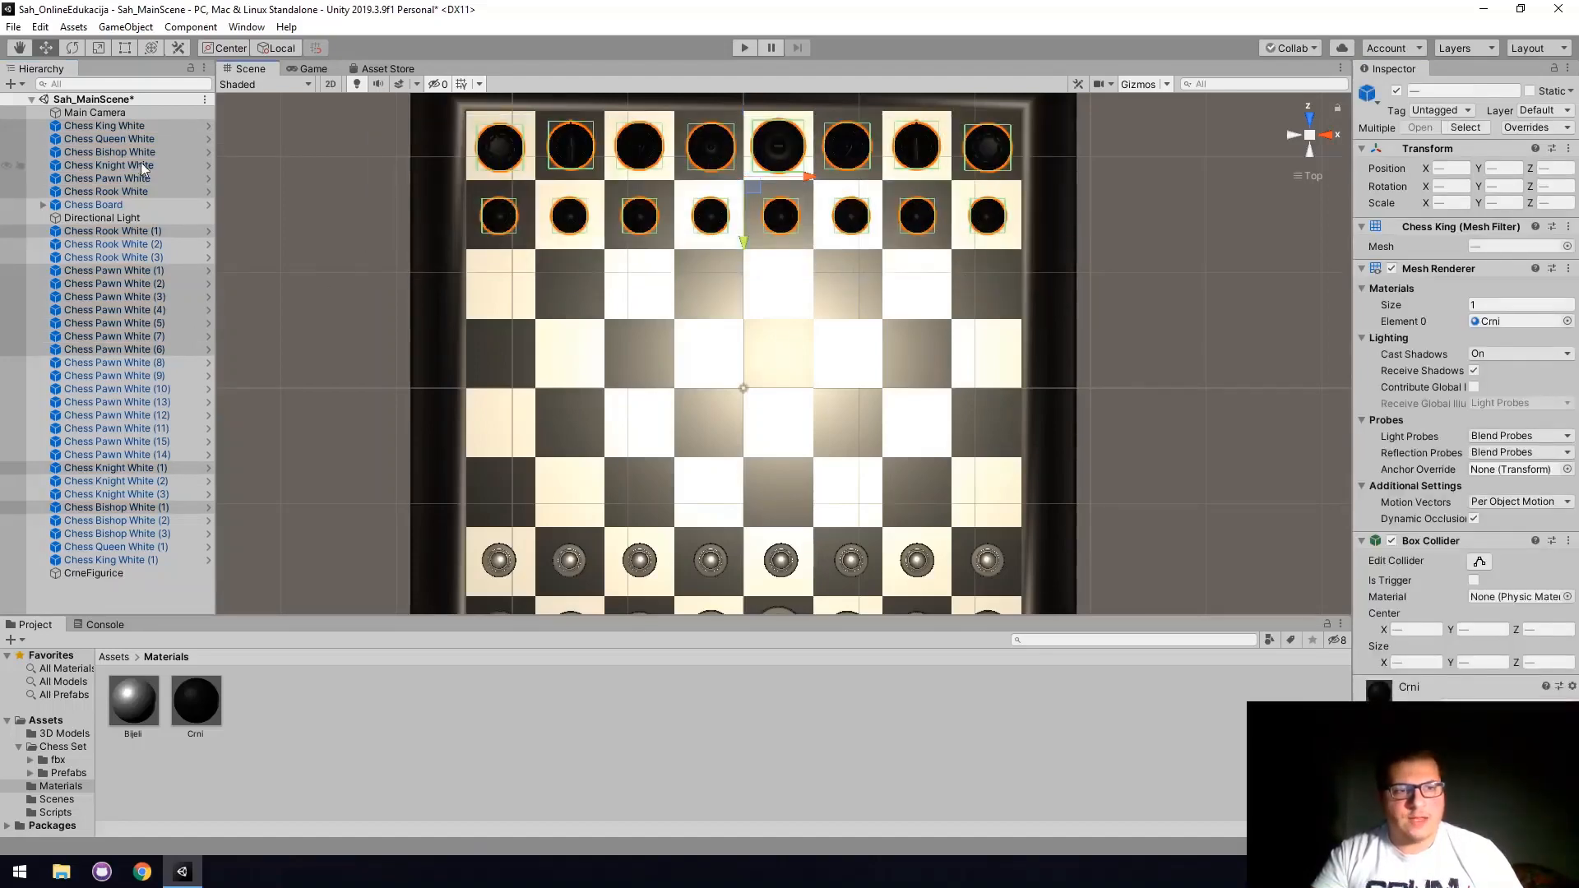
left_click_drag(99, 155, 86, 580)
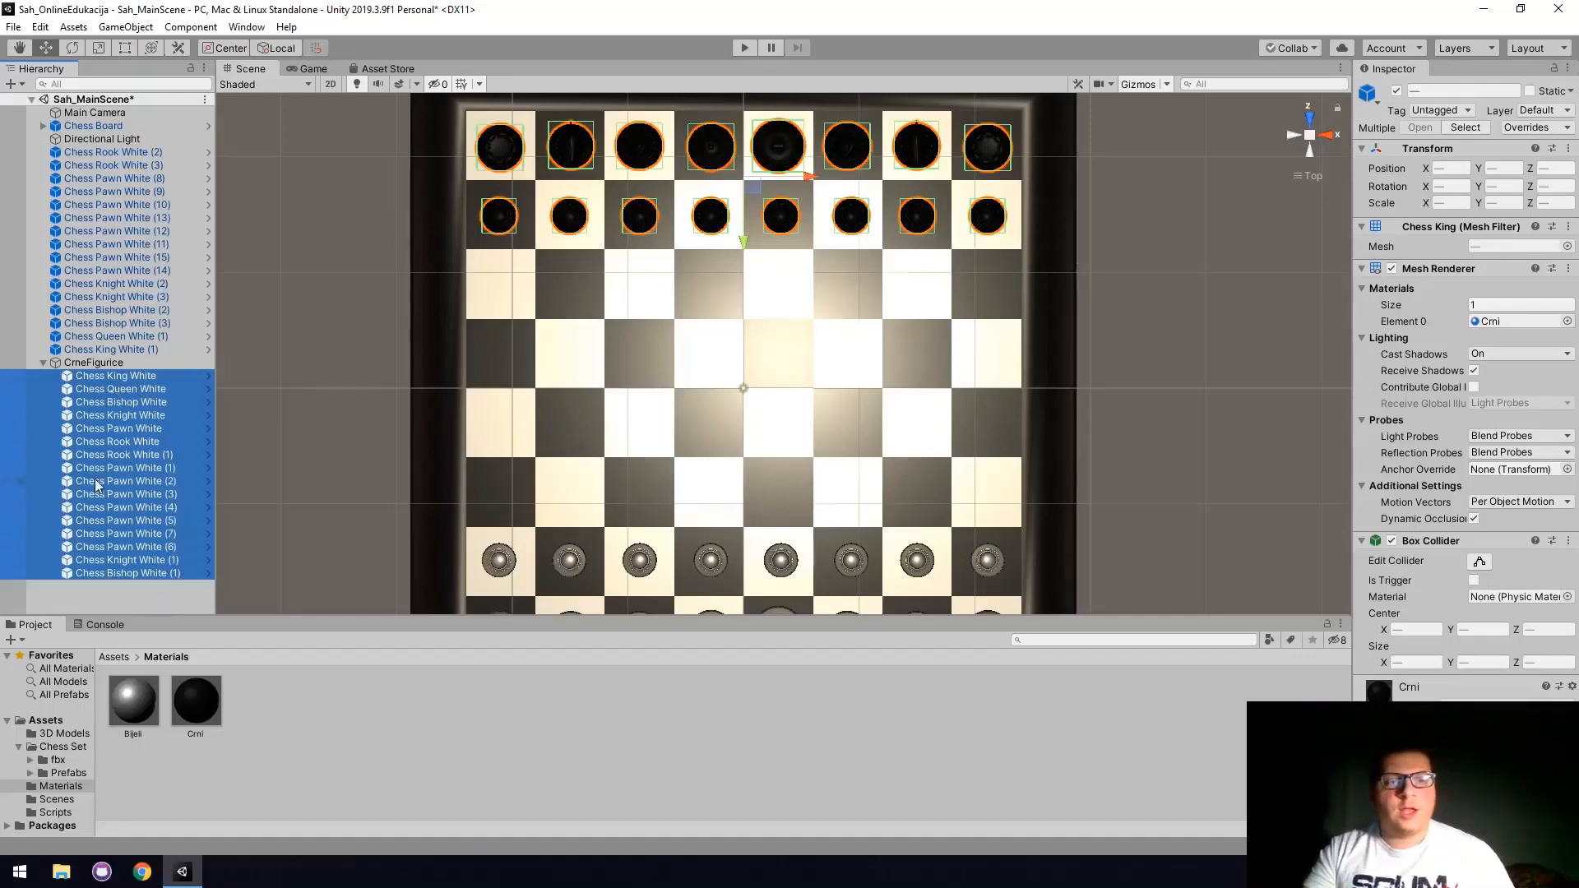
Compare the Transform of the CrneFigurice parent with that of its Chess Queen White child.
left_click(105, 363)
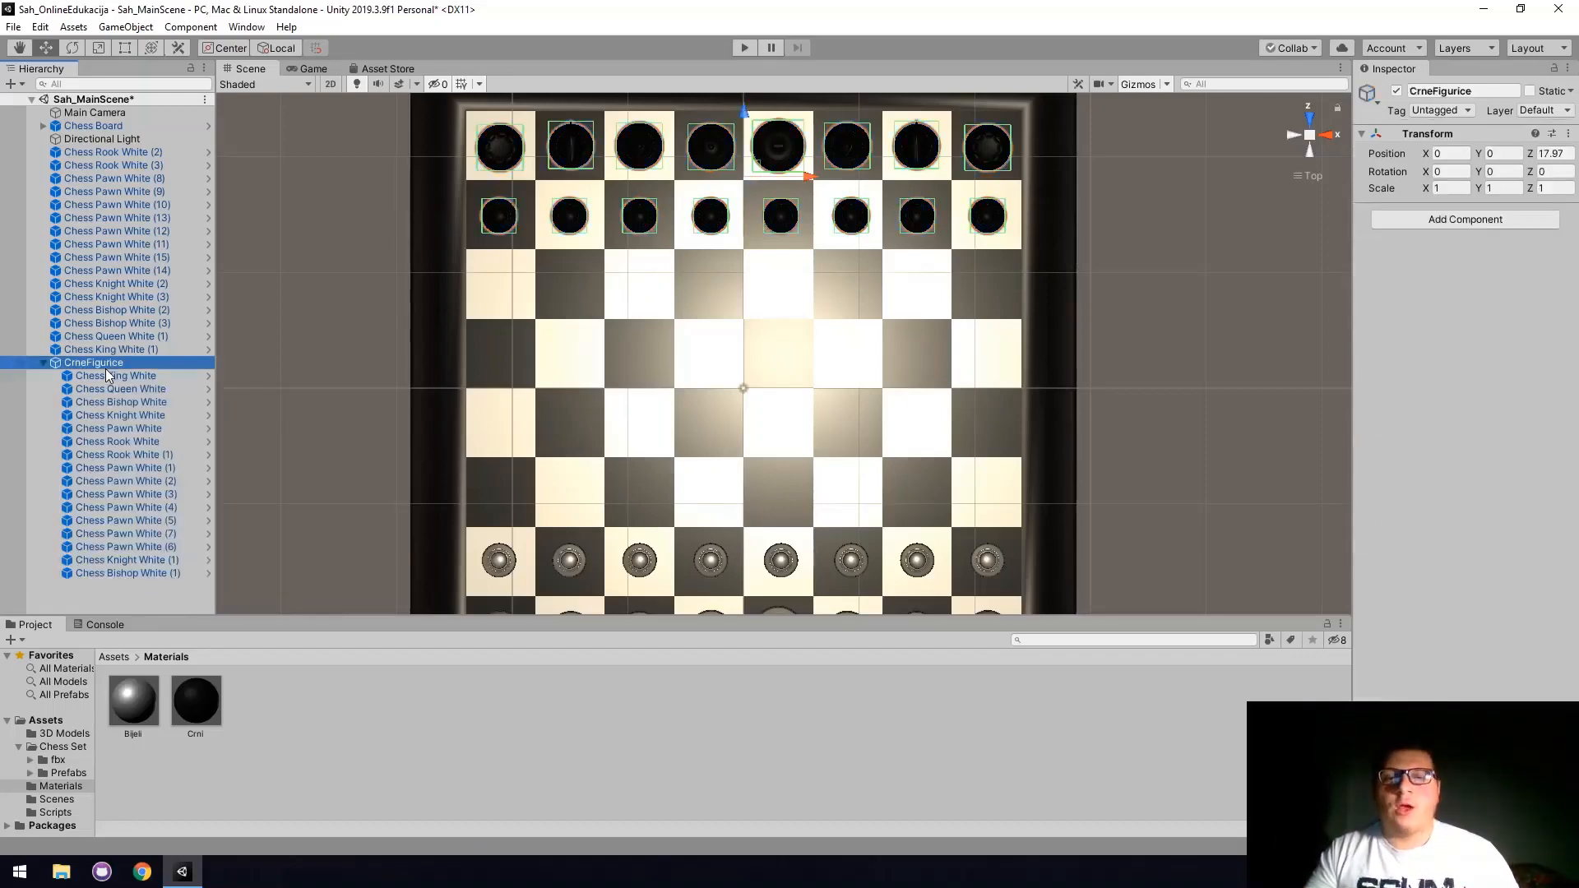
left_click(119, 389)
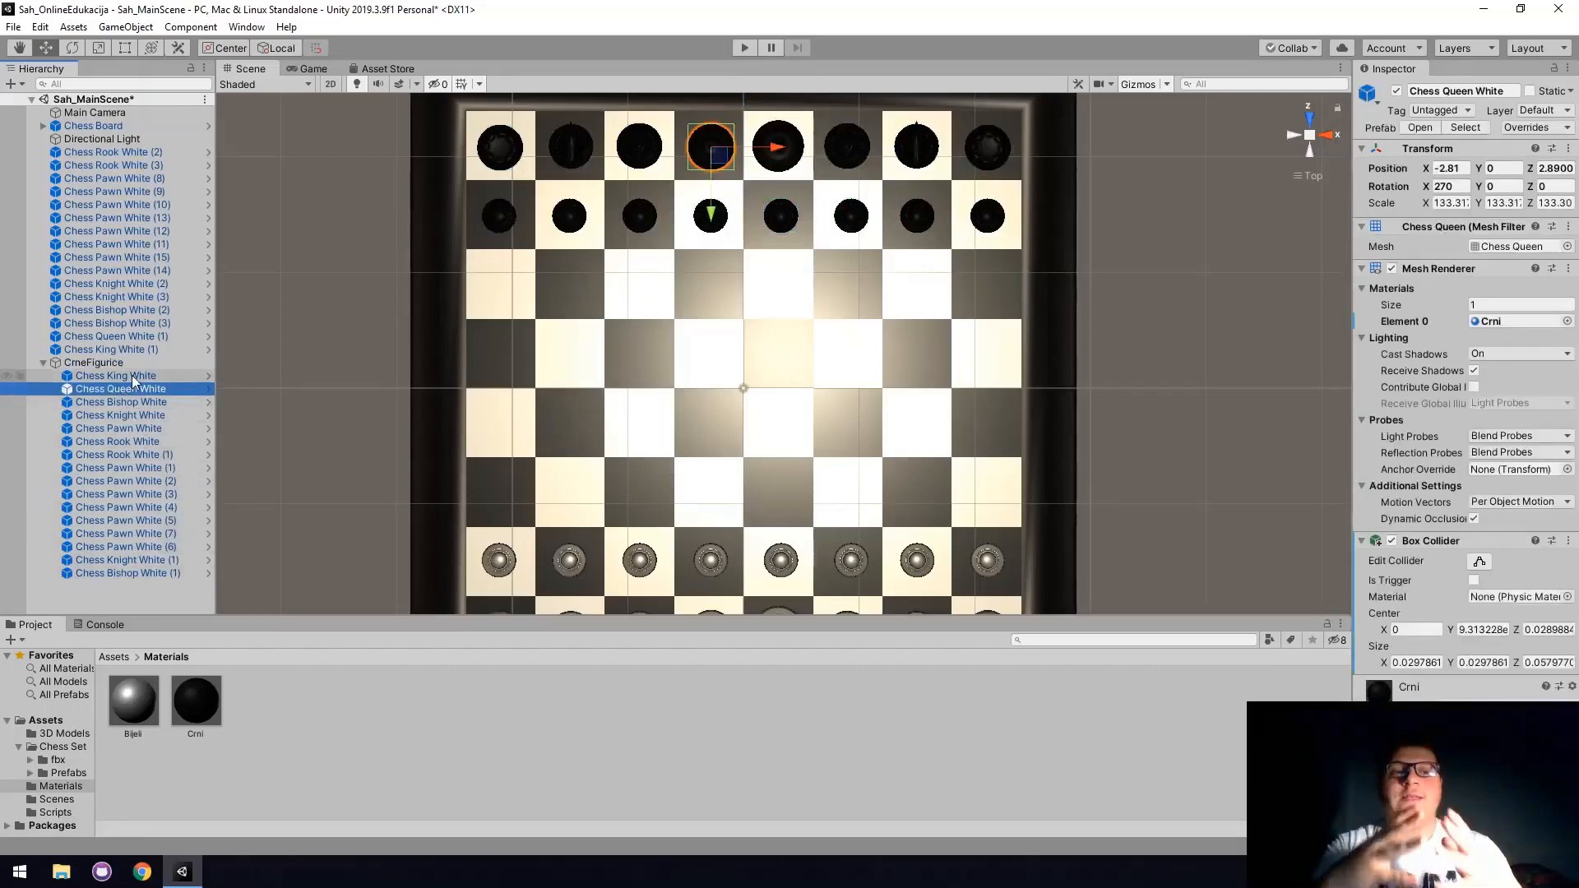
left_click(137, 364)
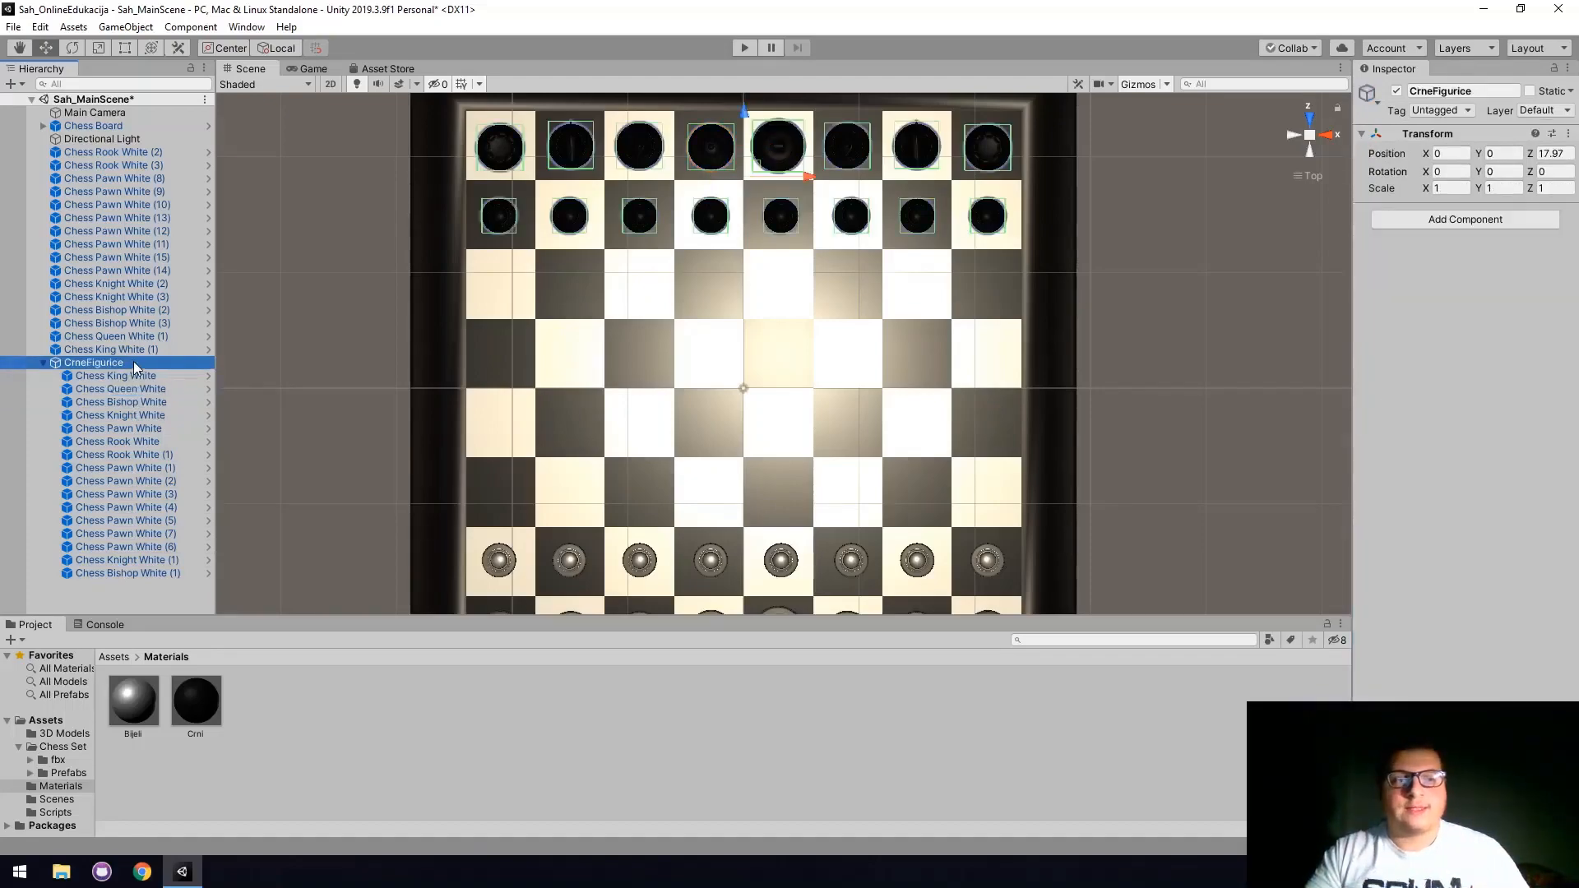
Try raising the CrneFigurice group to about Y 1.33 as one unit, and undo the move.
left_click_drag(413, 390, 816, 206, "alt")
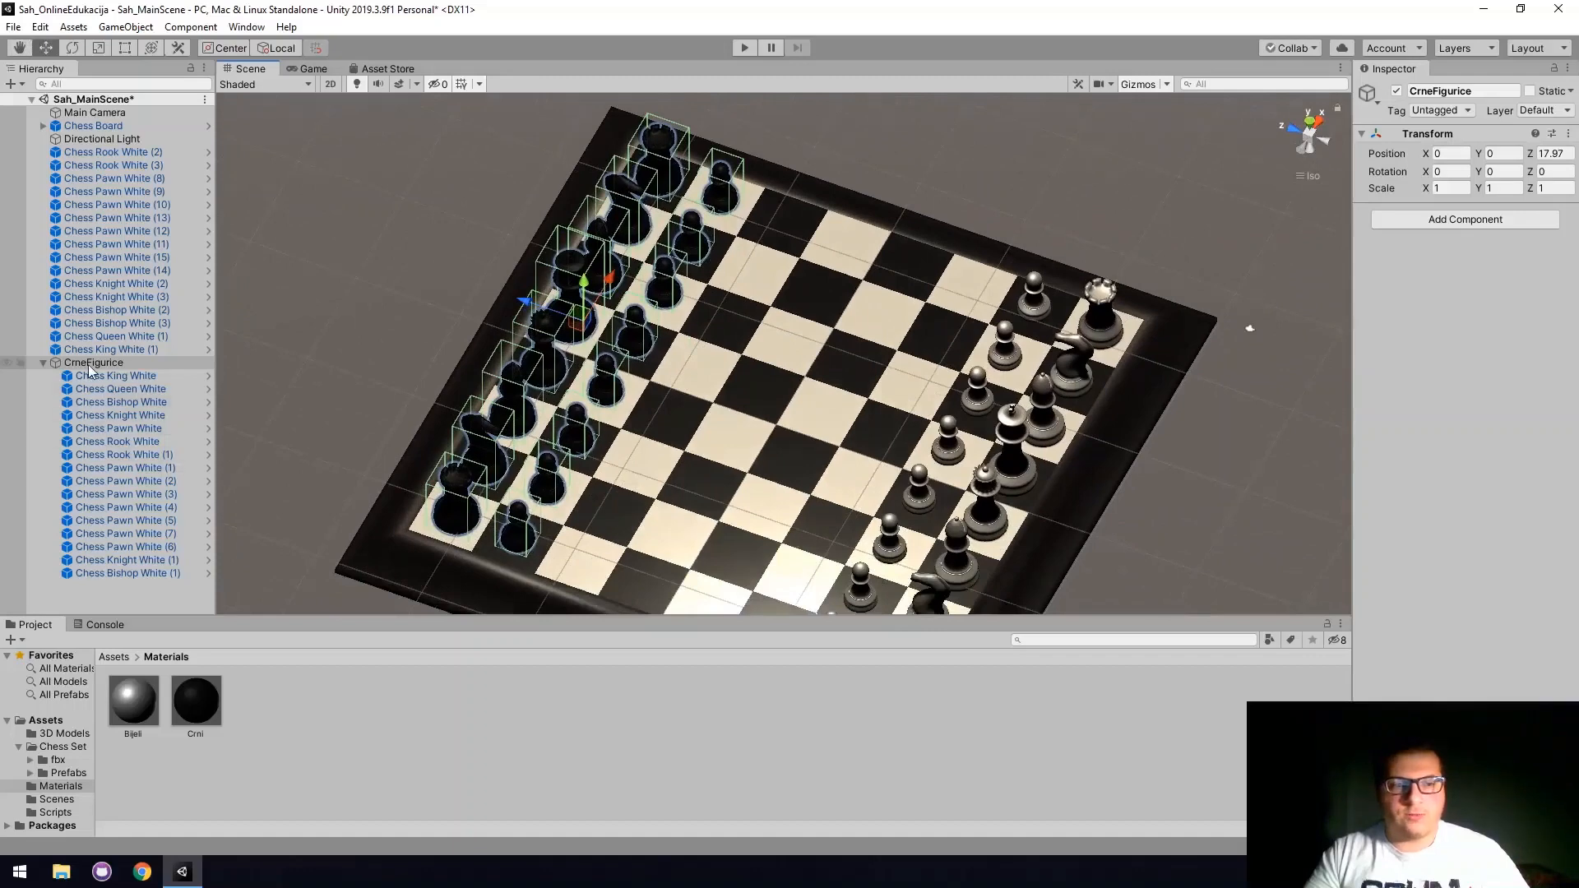
left_click(160, 362)
left_click_drag(586, 284, 416, 270)
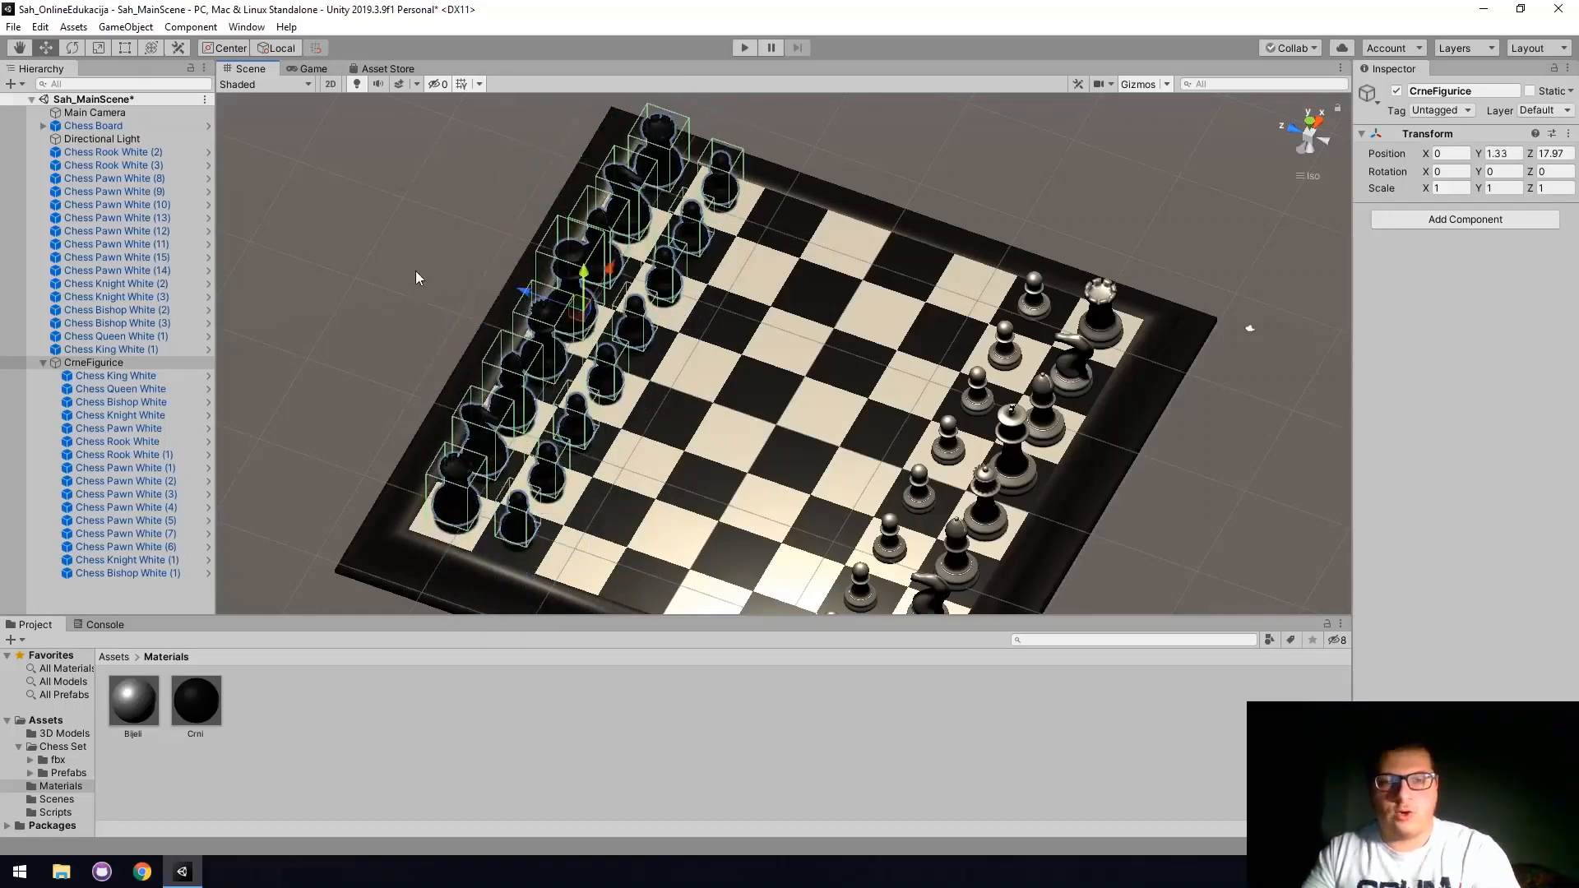
key("ctrl+z")
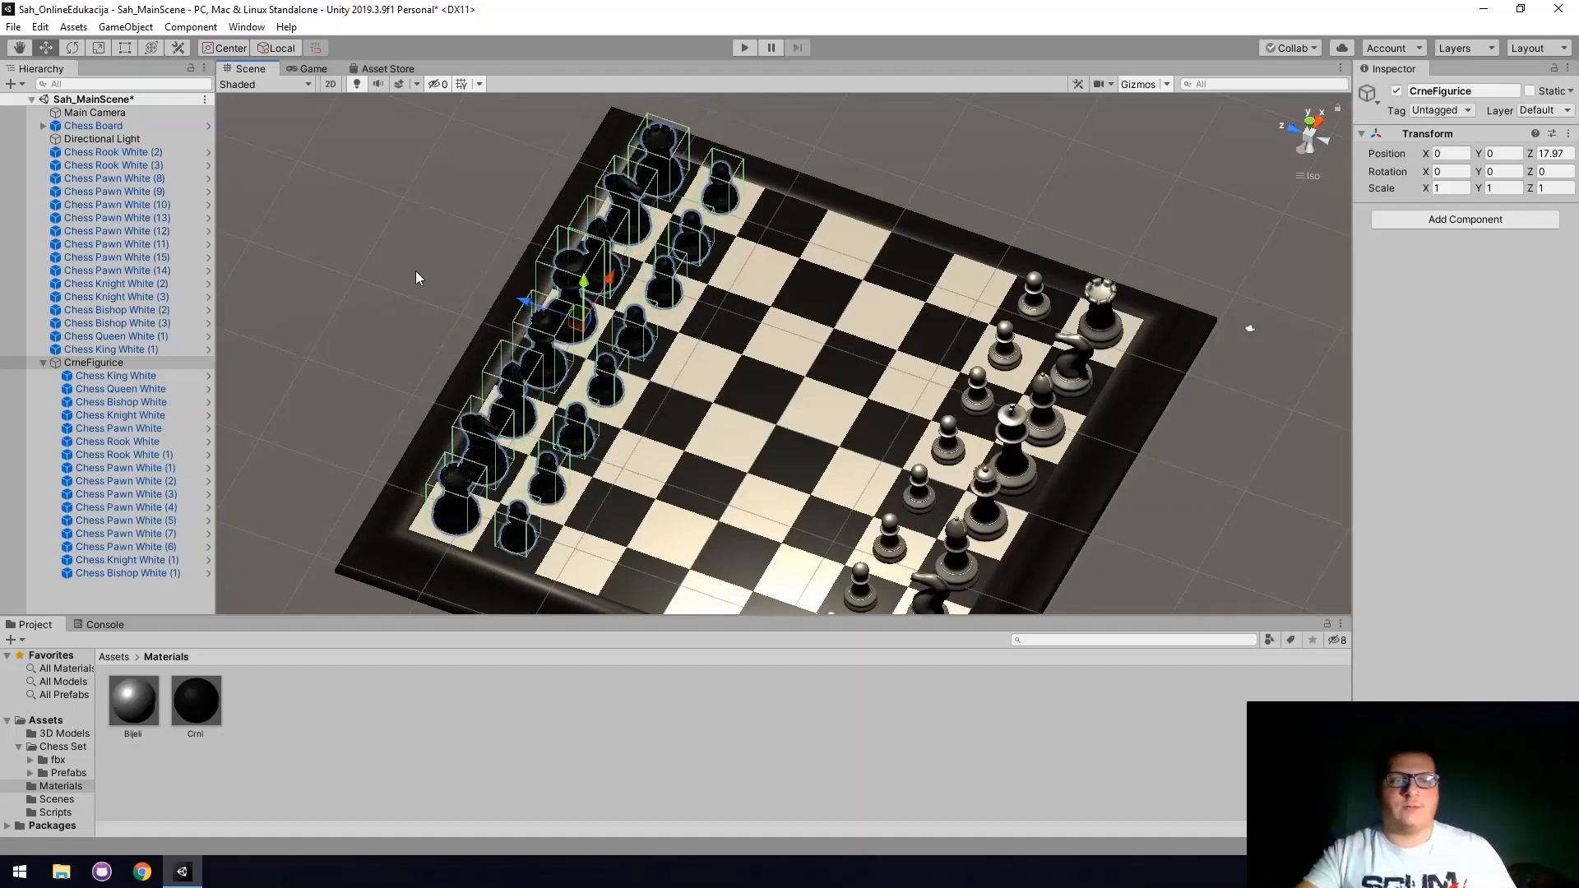
Collapse the CrneFigurice group in the Hierarchy.
right_click_drag(631, 406, 380, 471)
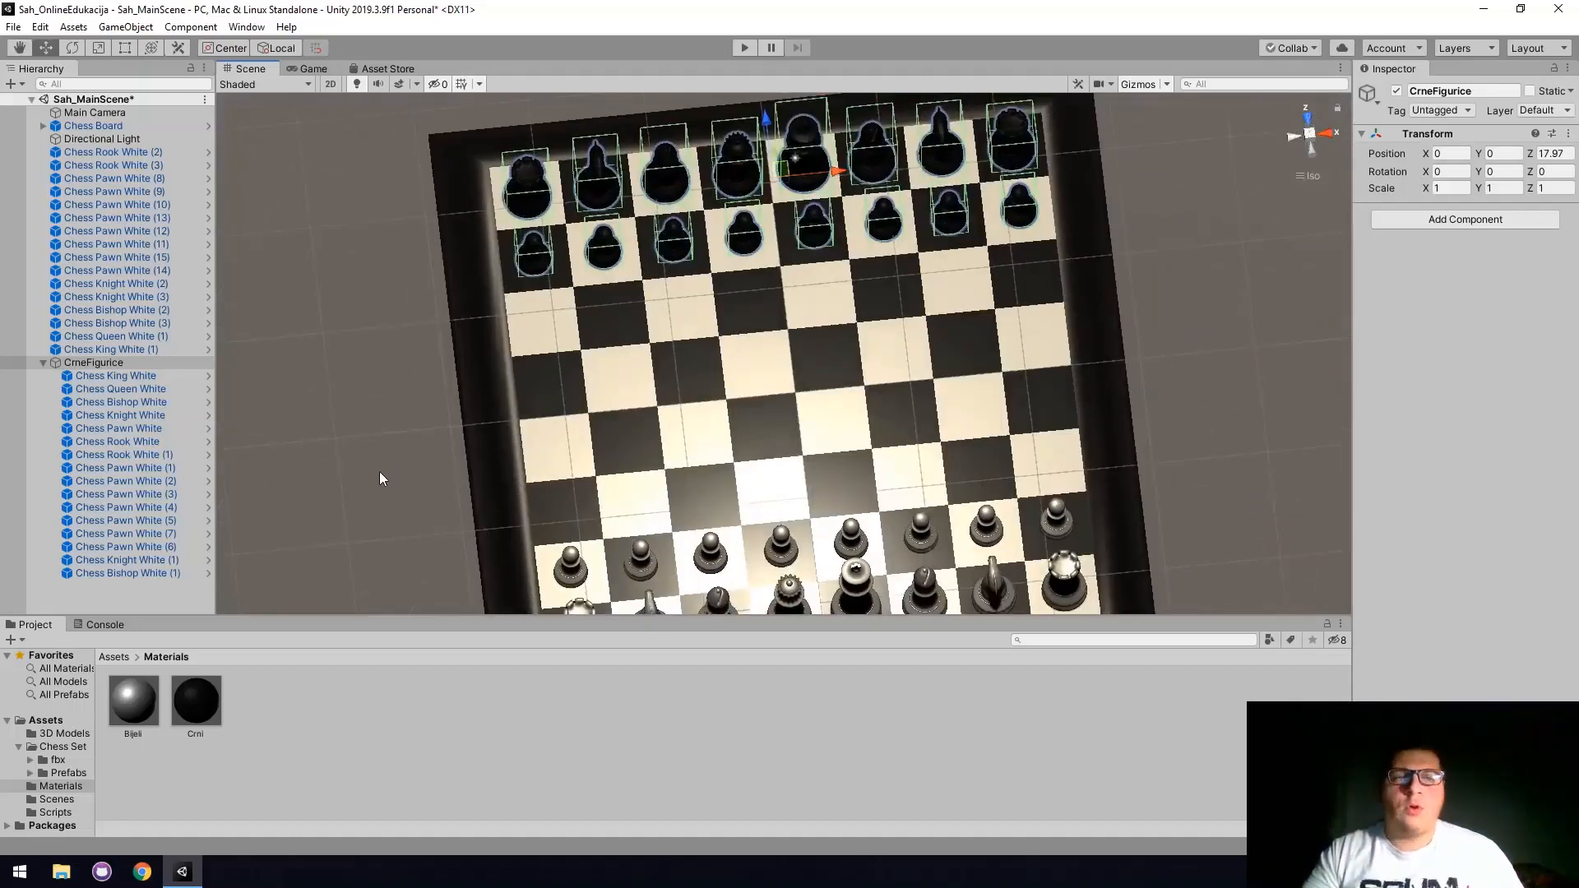
left_click(40, 364)
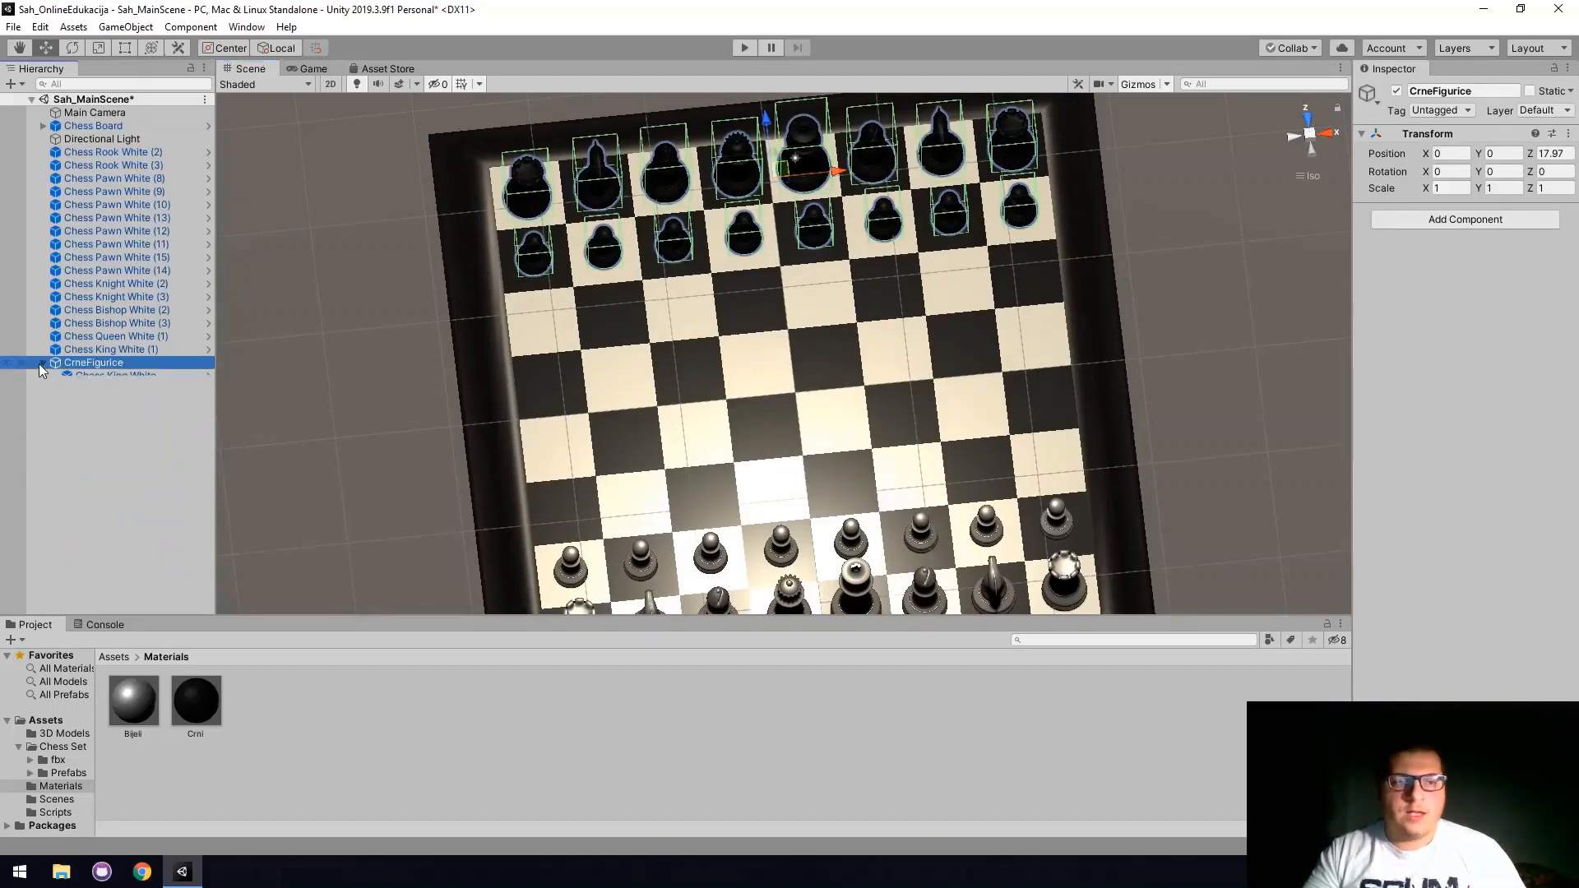
left_click(41, 363)
left_click(41, 362)
Create a second empty object at the scene's root and name it BijeleFigurice.
left_click(92, 411)
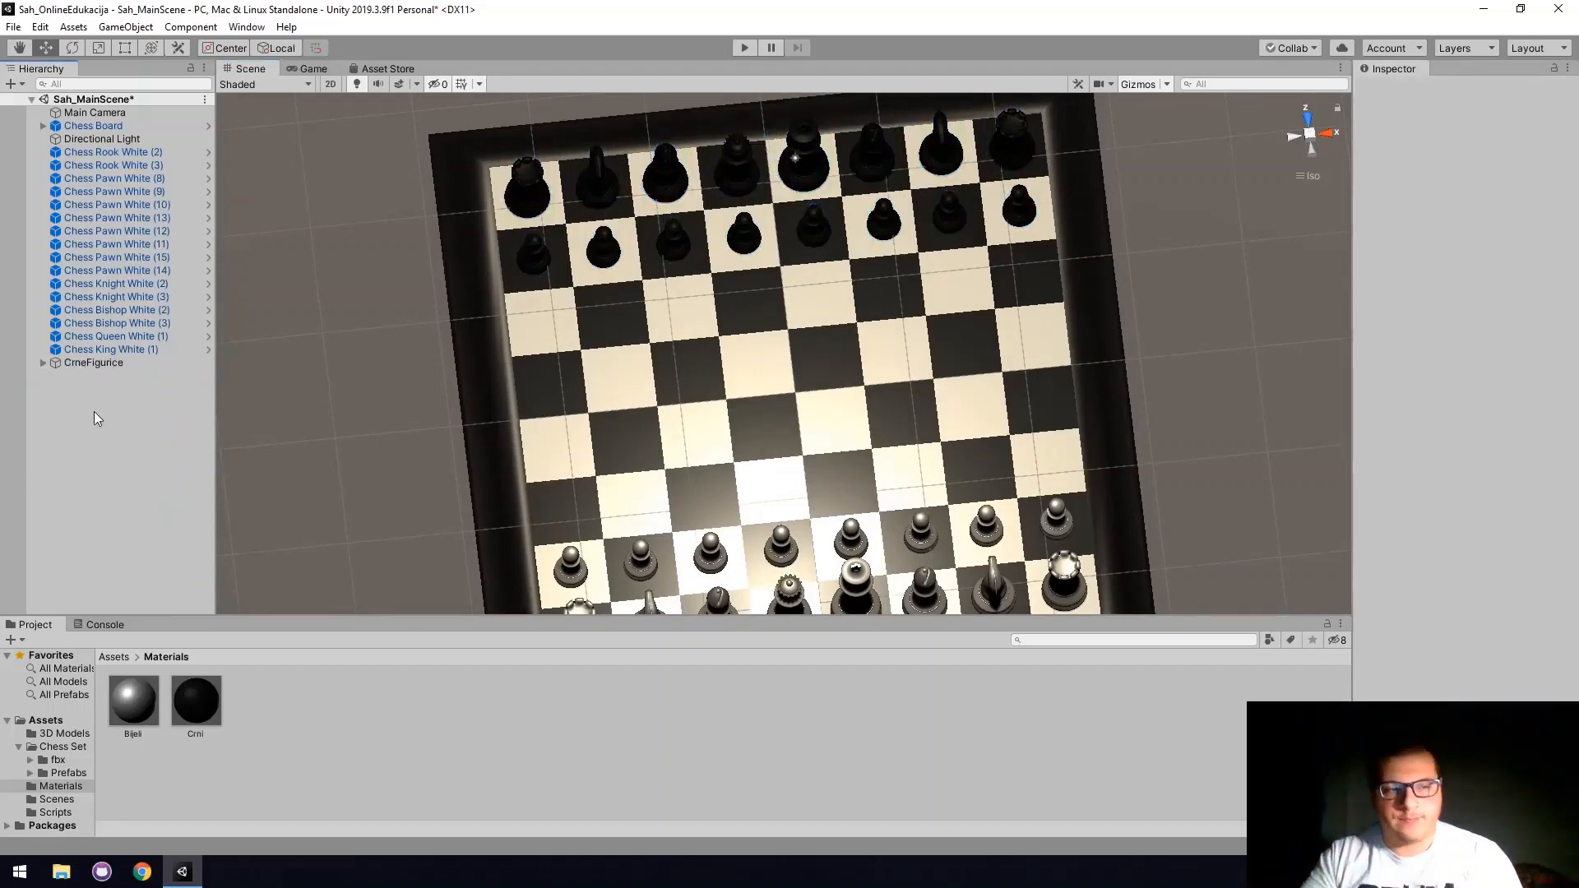
right_click(94, 411)
left_click(161, 566)
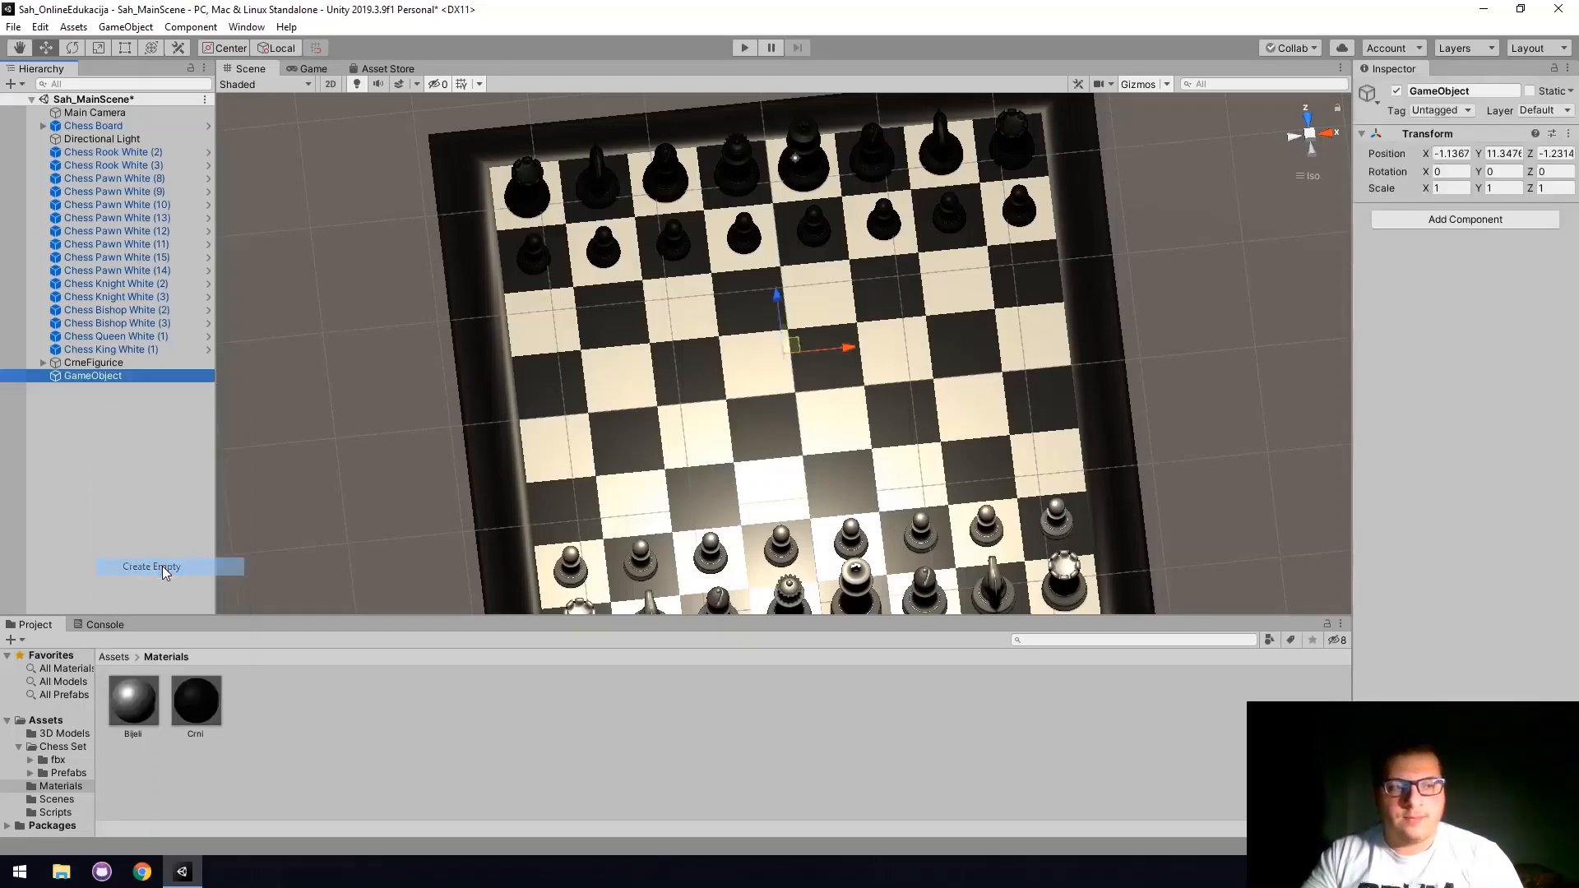
left_click(1478, 91)
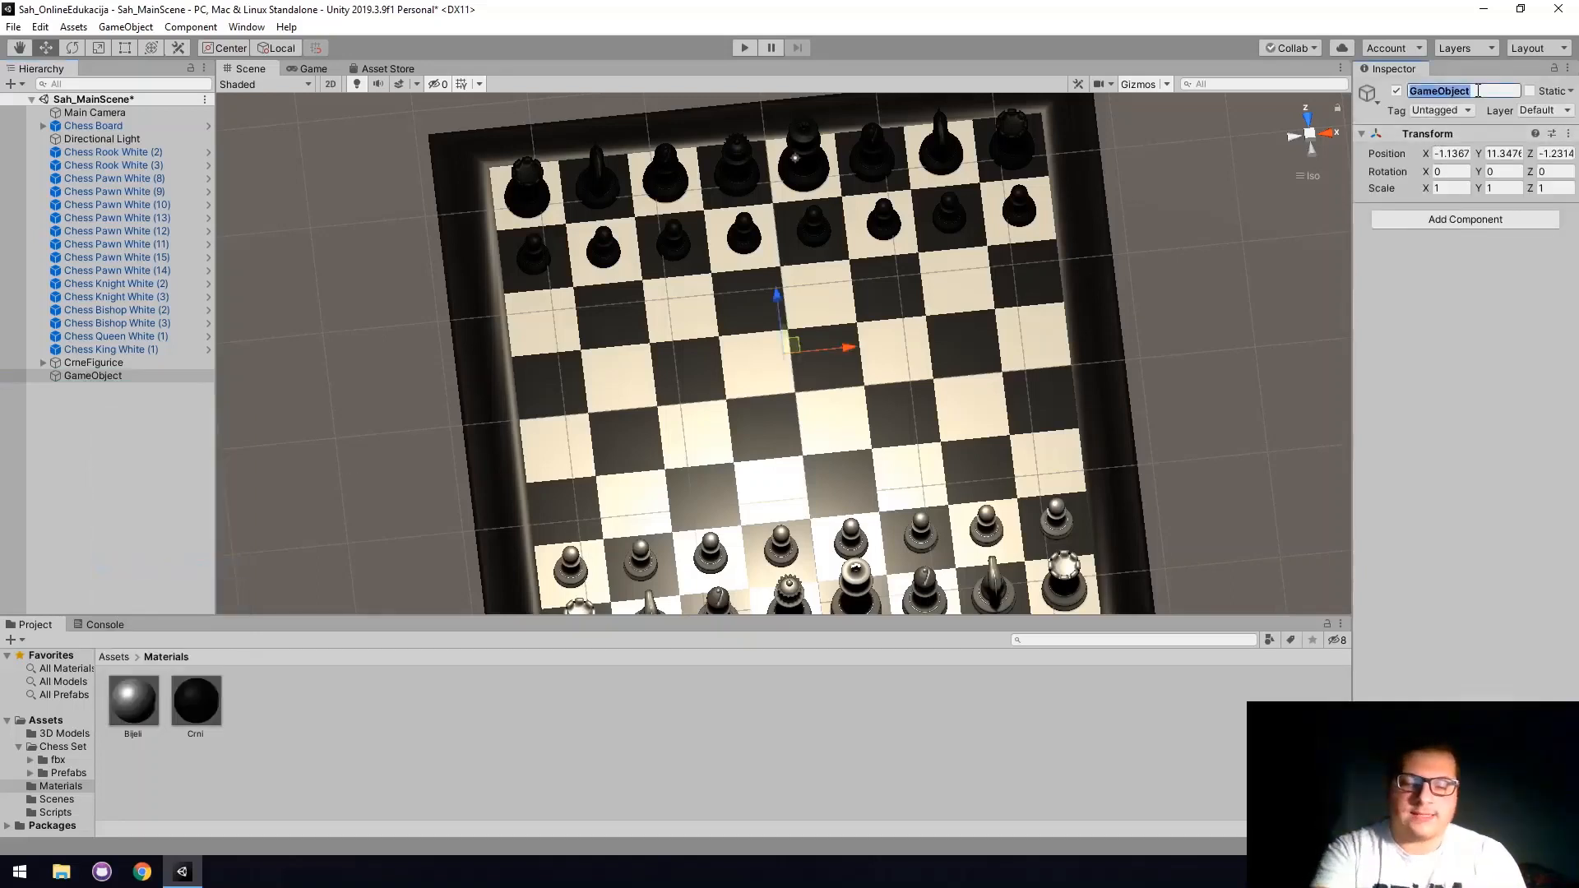
type("Wh")
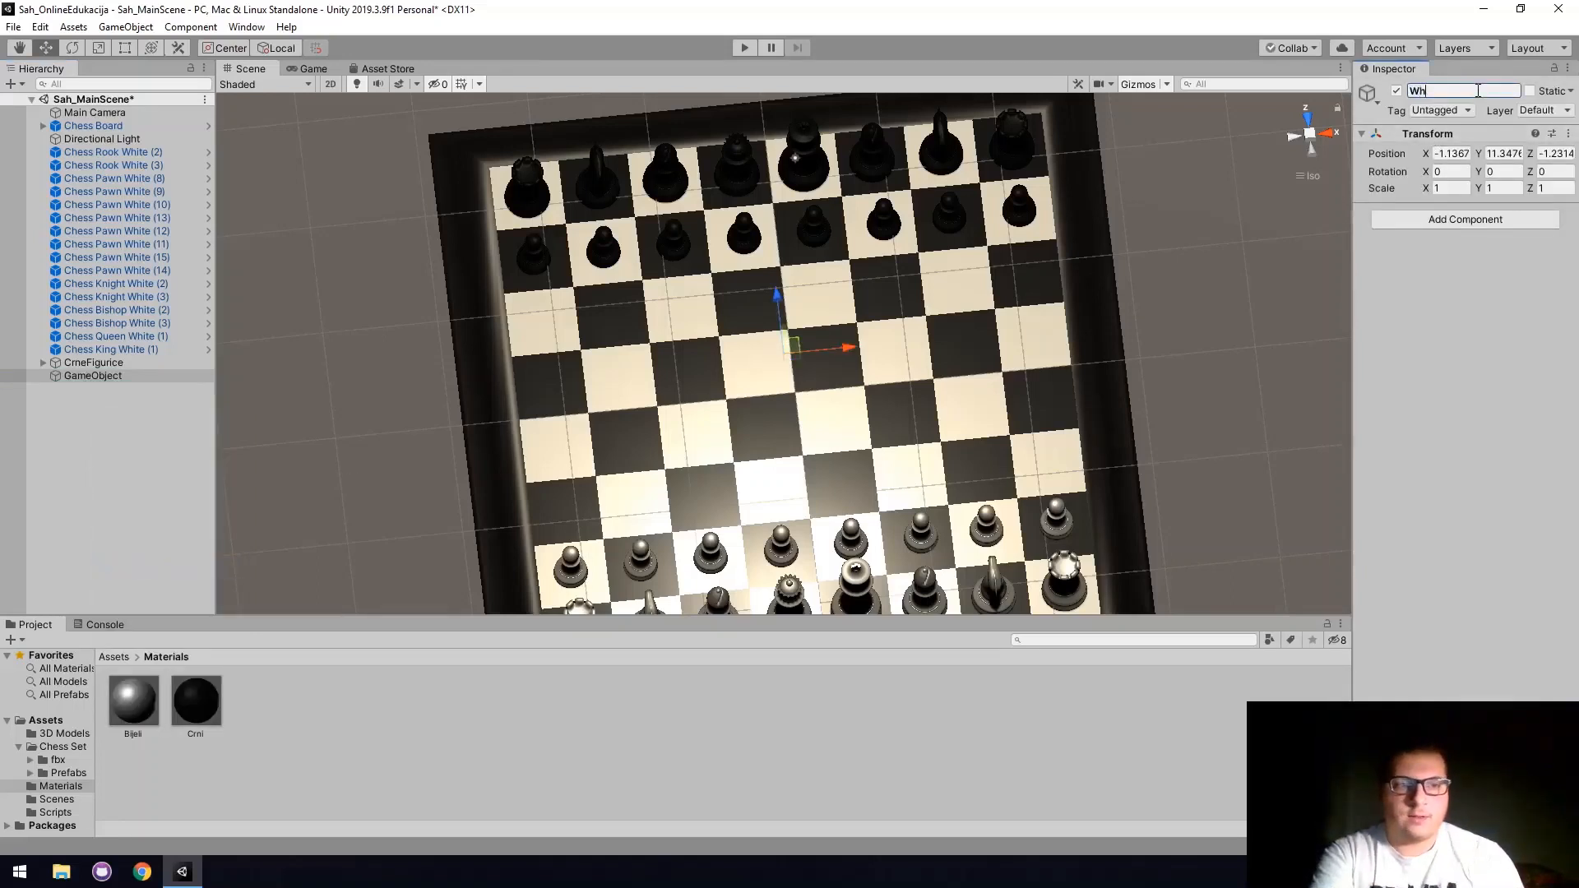
key("BackSpace")
key("BackSpace")
type("Bije")
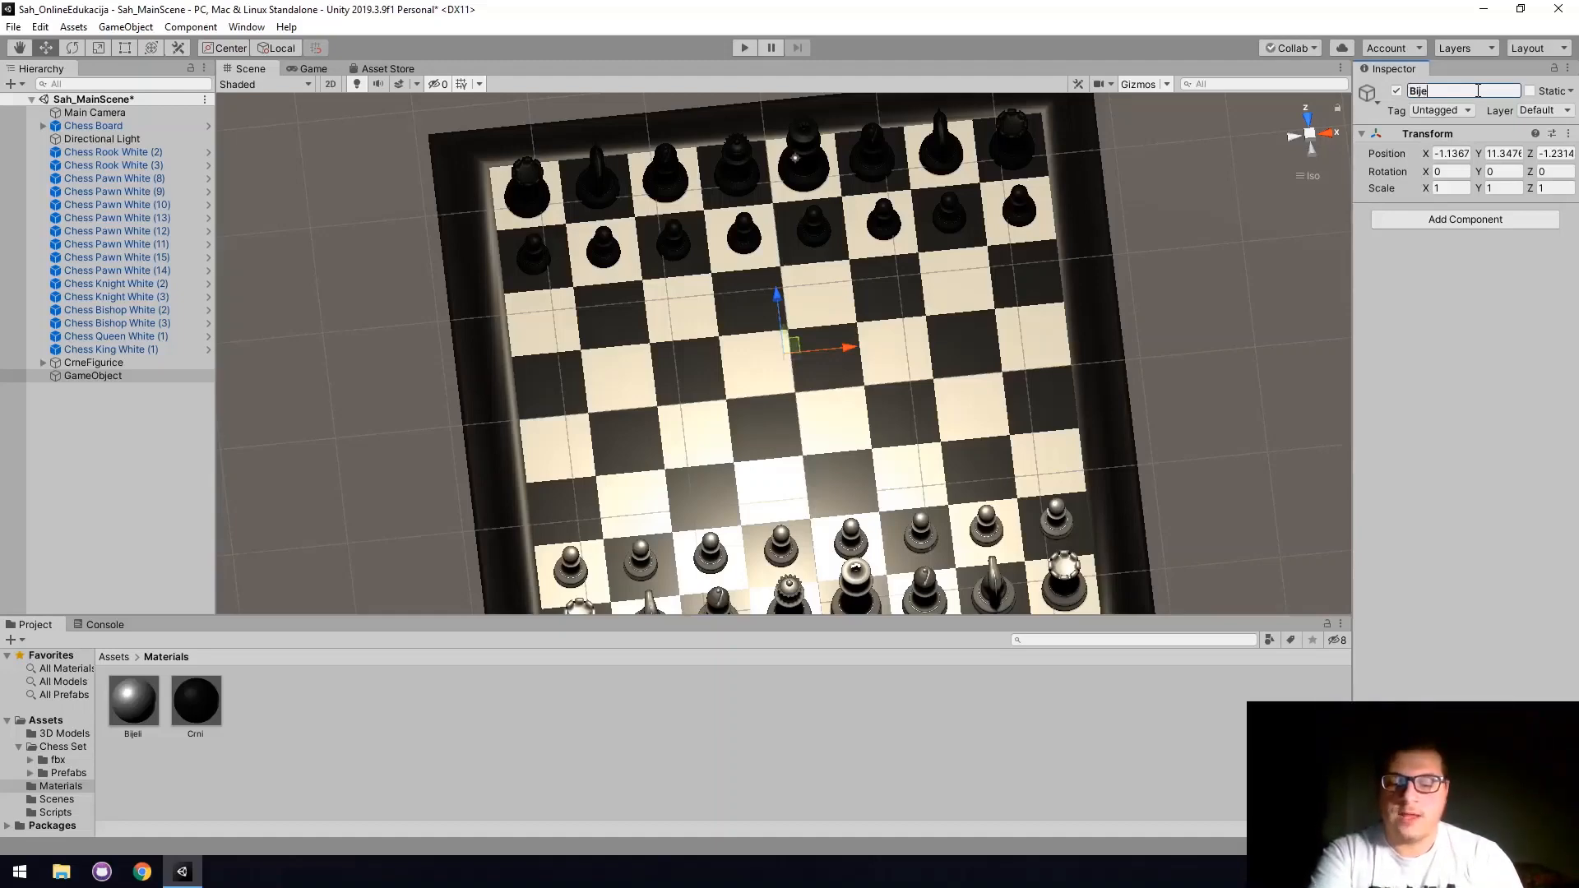
type("leFigurice")
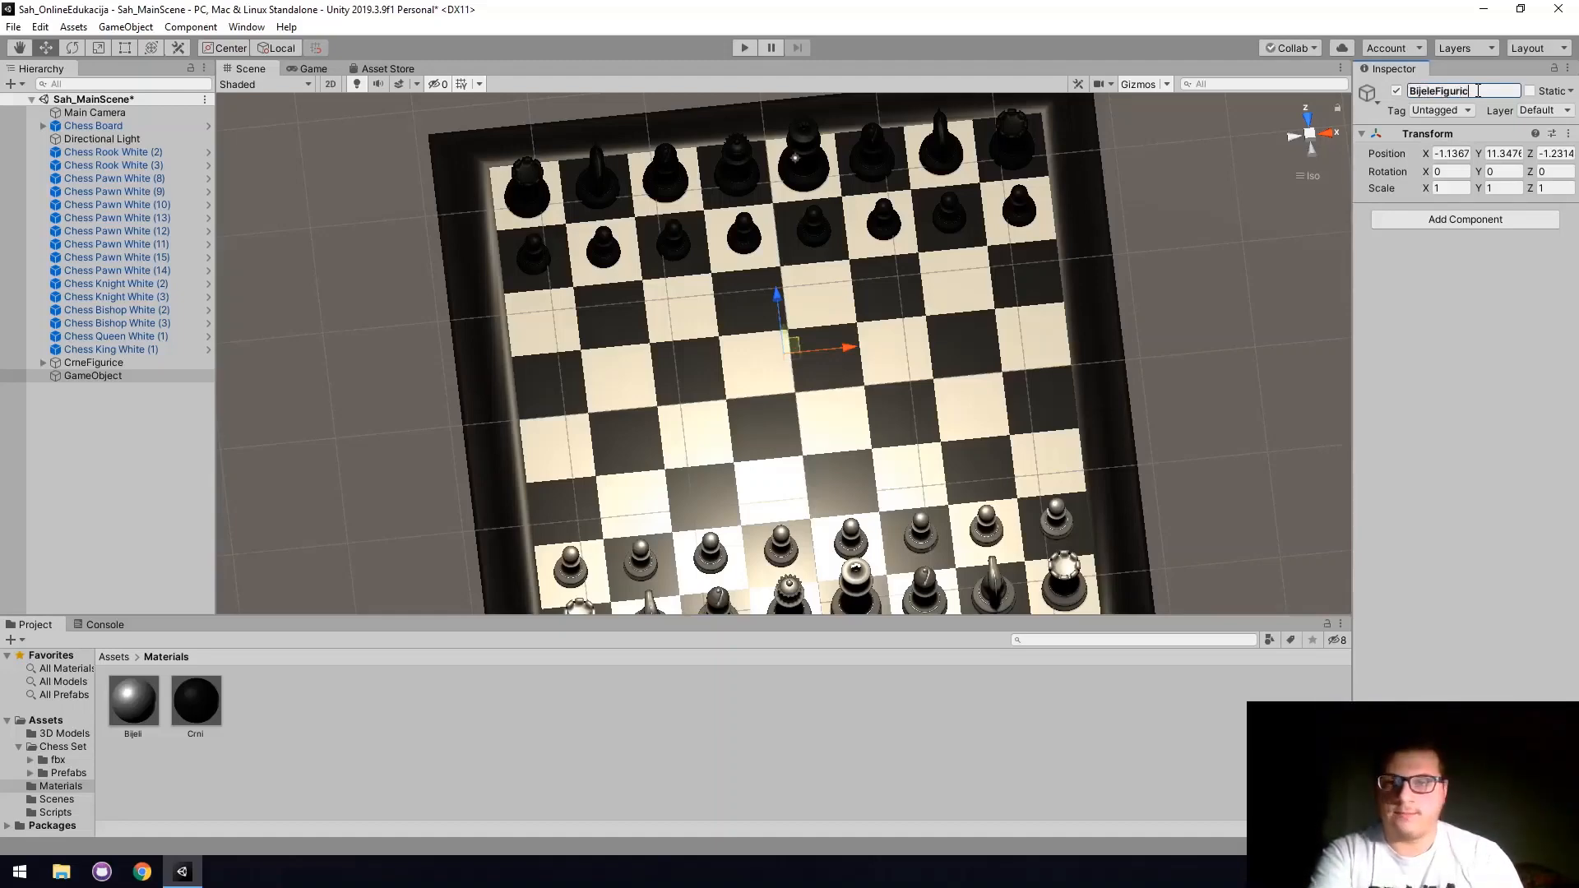
key("Return")
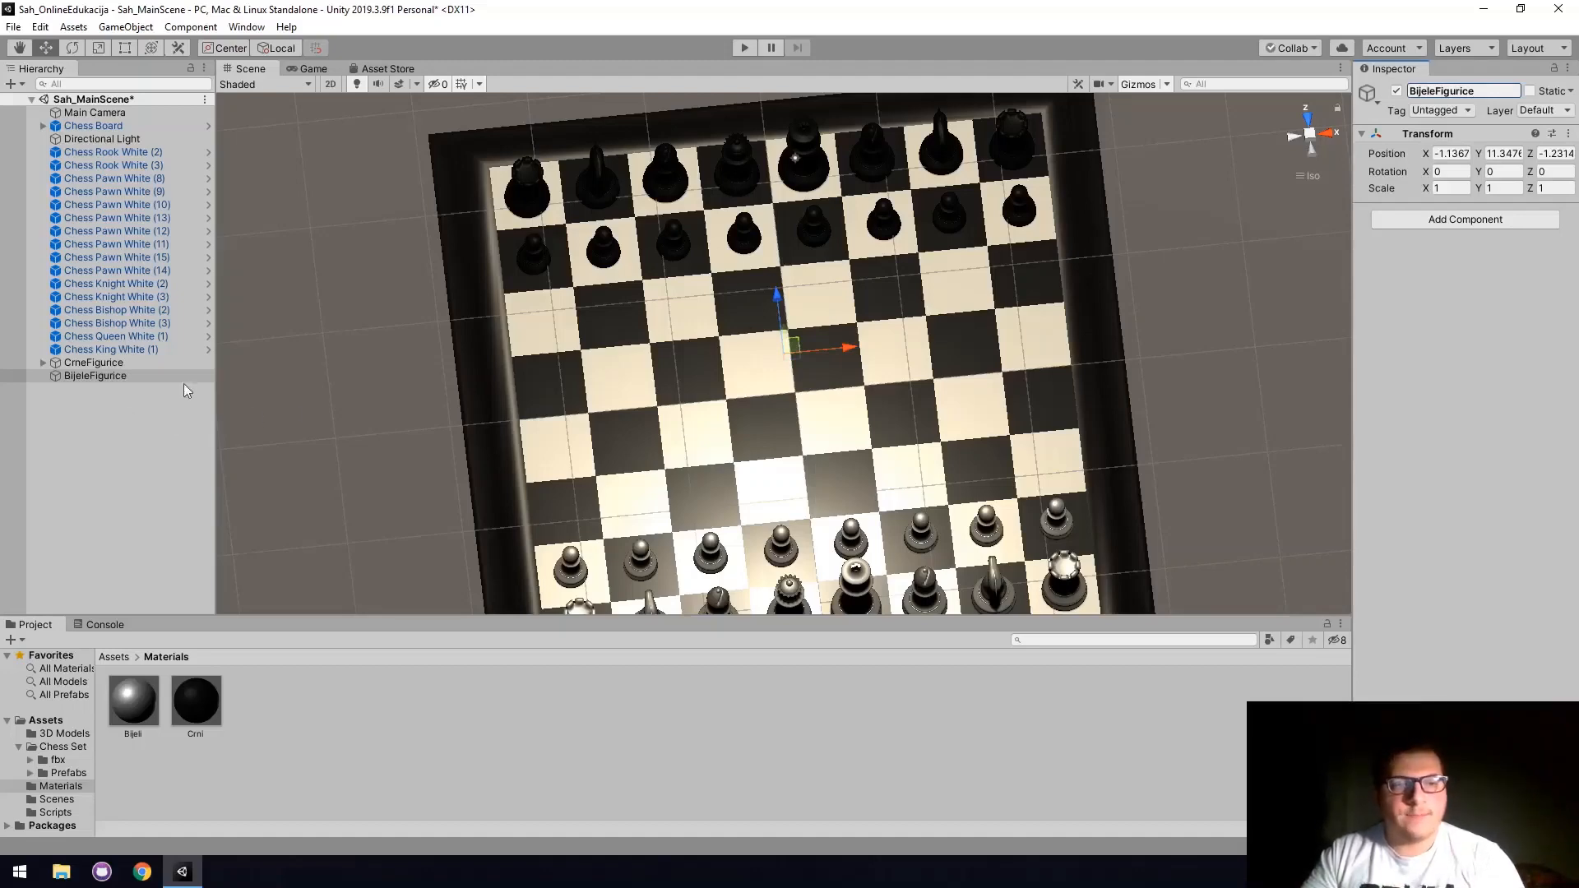
Select all the near-side white pieces in the scene, make them children of BijeleFigurice, and collapse the group.
scroll(832, 437, "down", 4)
middle_click_drag(901, 461, 853, 413)
left_click_drag(496, 437, 1084, 555)
left_click_drag(425, 417, 1055, 558)
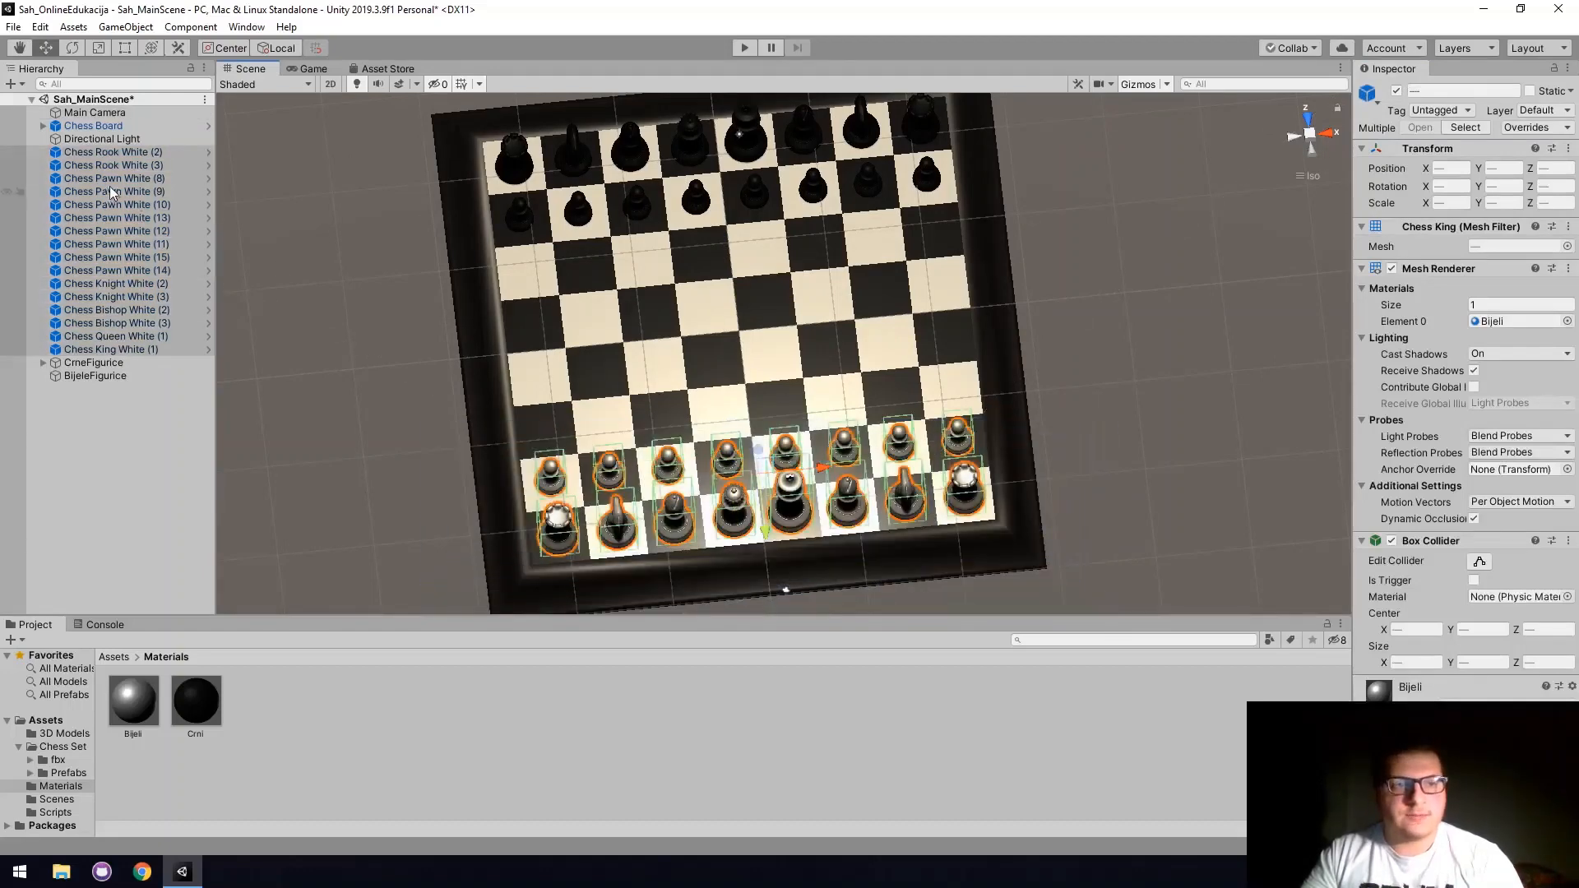
left_click_drag(113, 192, 101, 377)
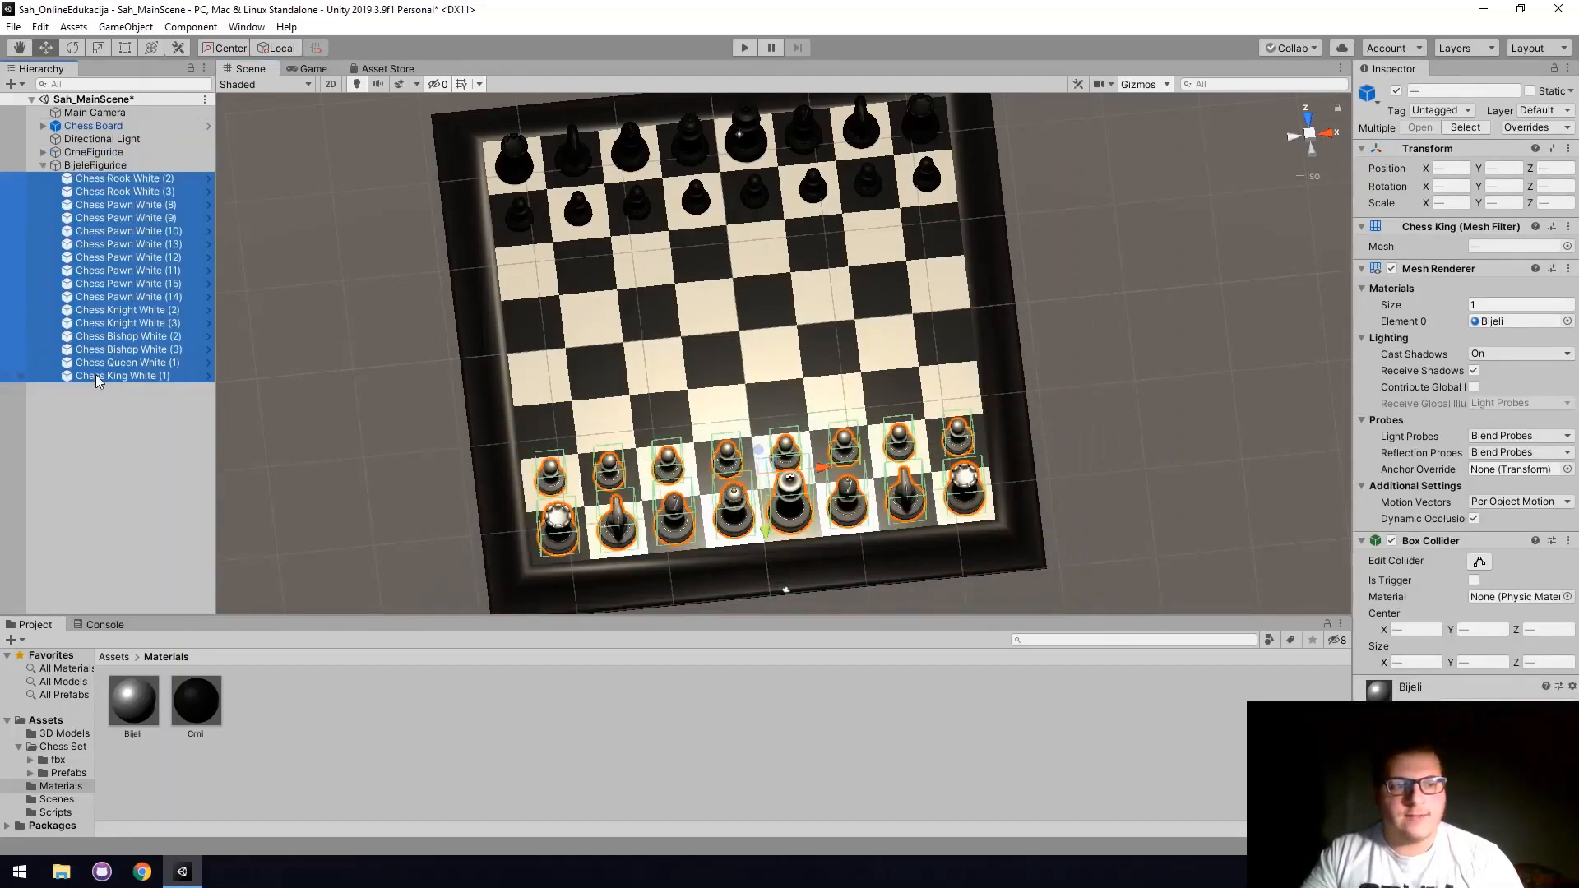
left_click(43, 165)
left_click(110, 253)
left_click_drag(462, 514, 294, 372, "alt")
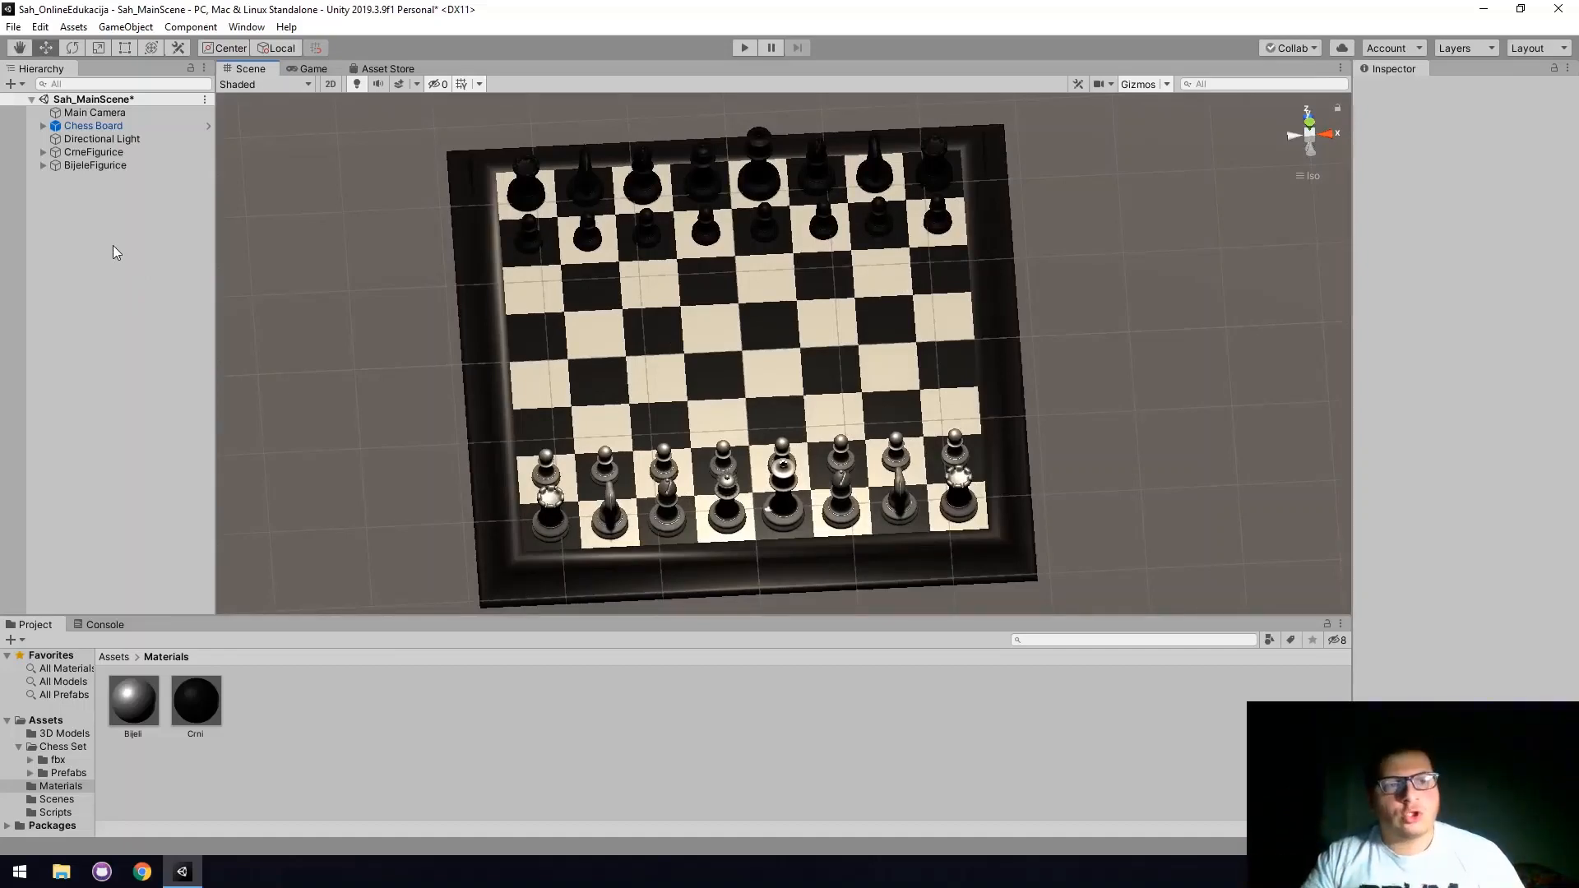
Place Directional Light above Chess Board in the Hierarchy and rotate it to about X 155.4, Y -154, Z -130.4.
left_click_drag(92, 144, 101, 128)
double_click(100, 127)
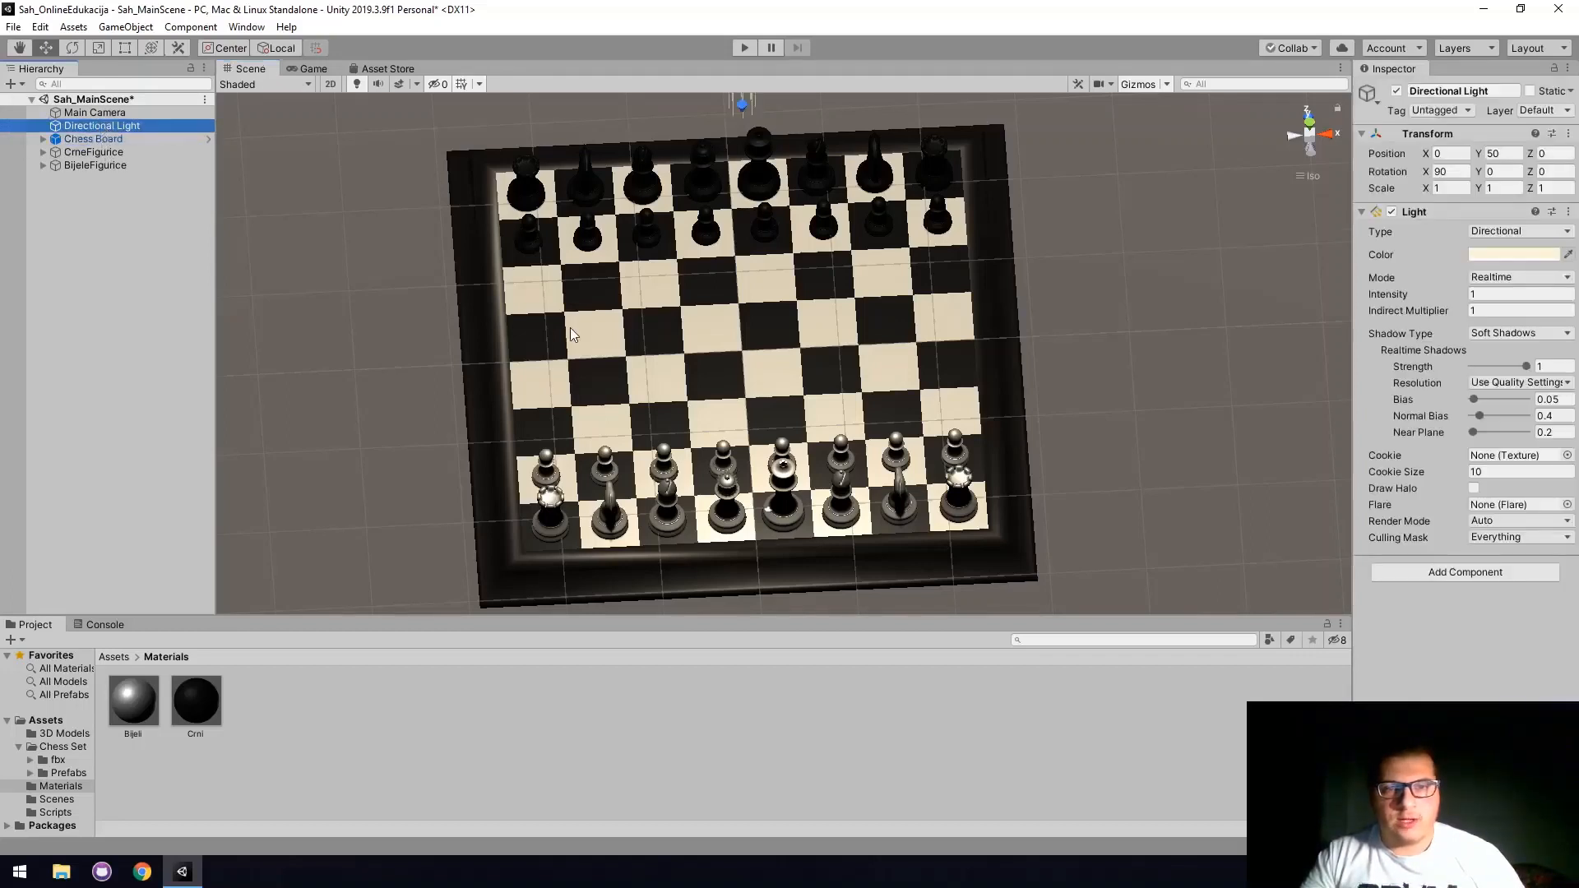
left_click(72, 48)
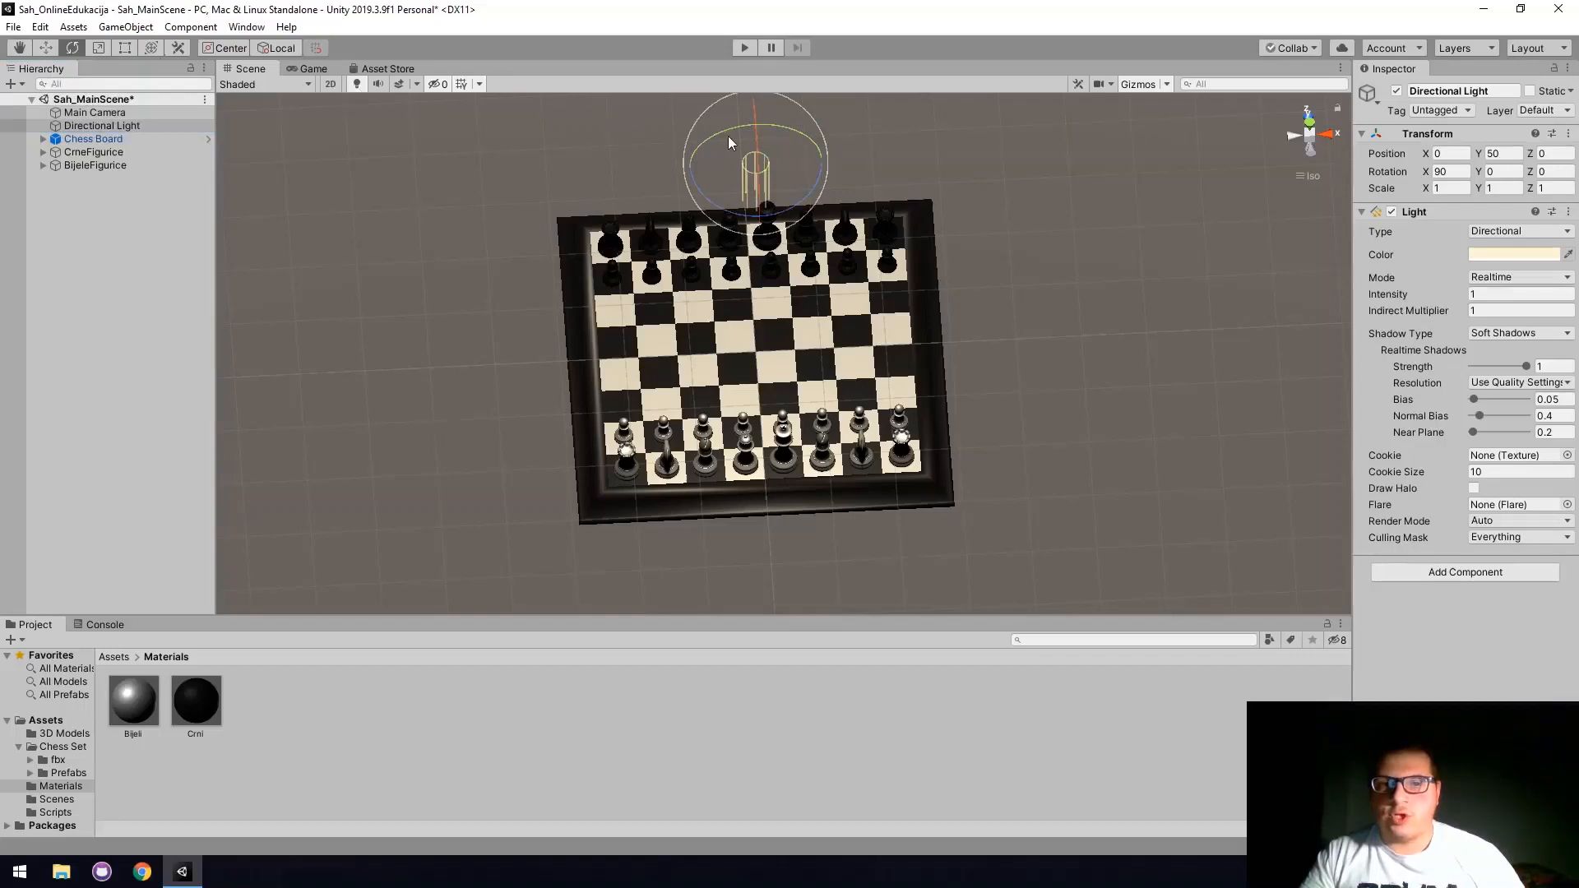
left_click_drag(728, 135, 632, 134)
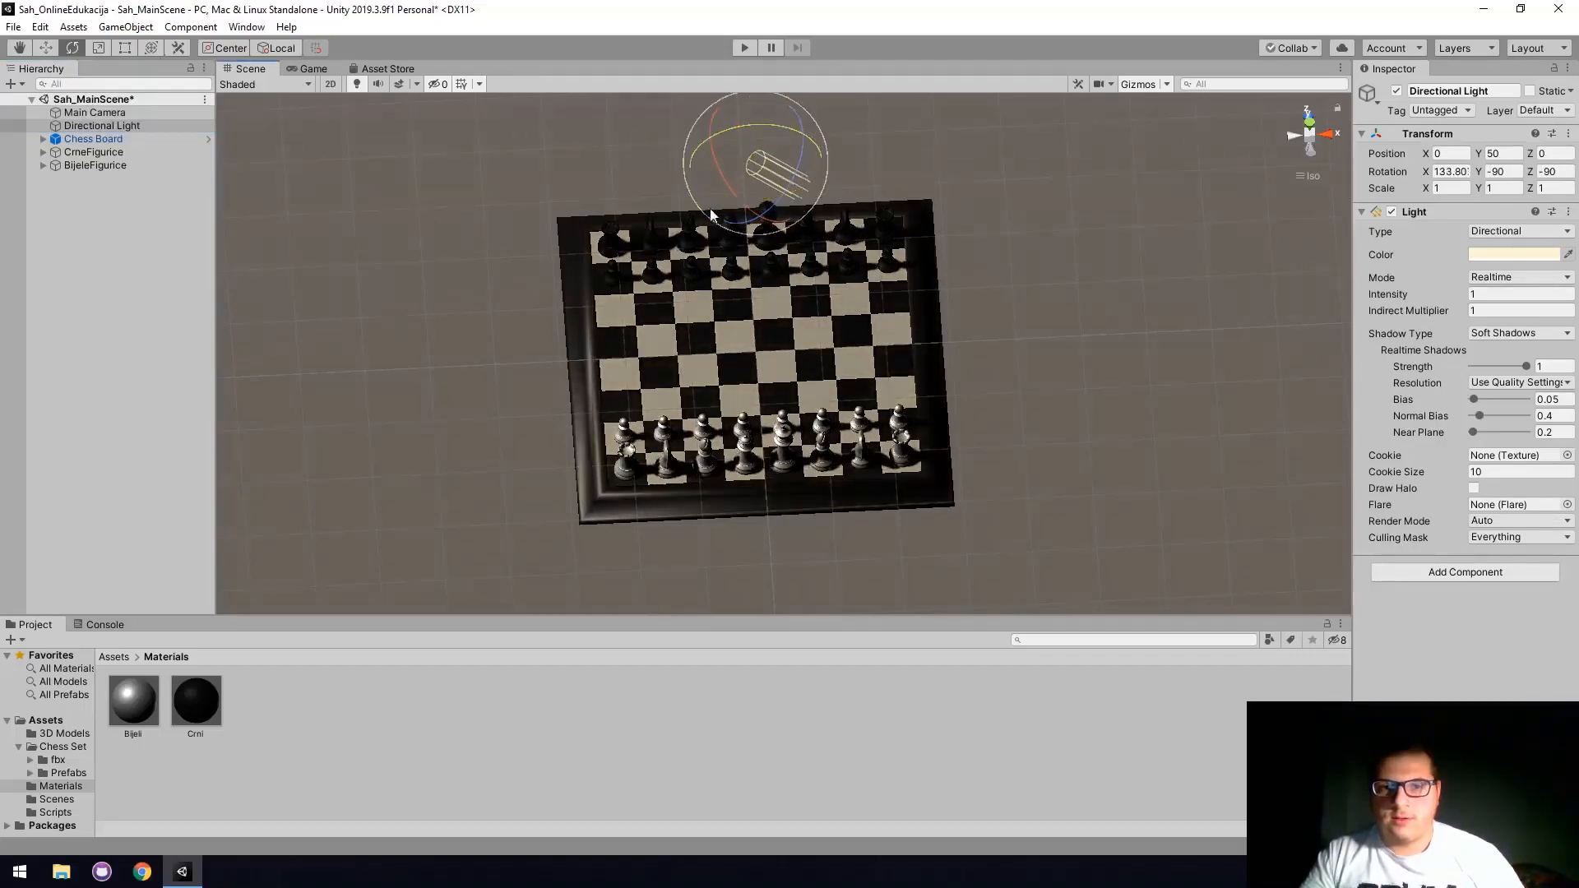
scroll(758, 388, "up", 5)
left_click(314, 70)
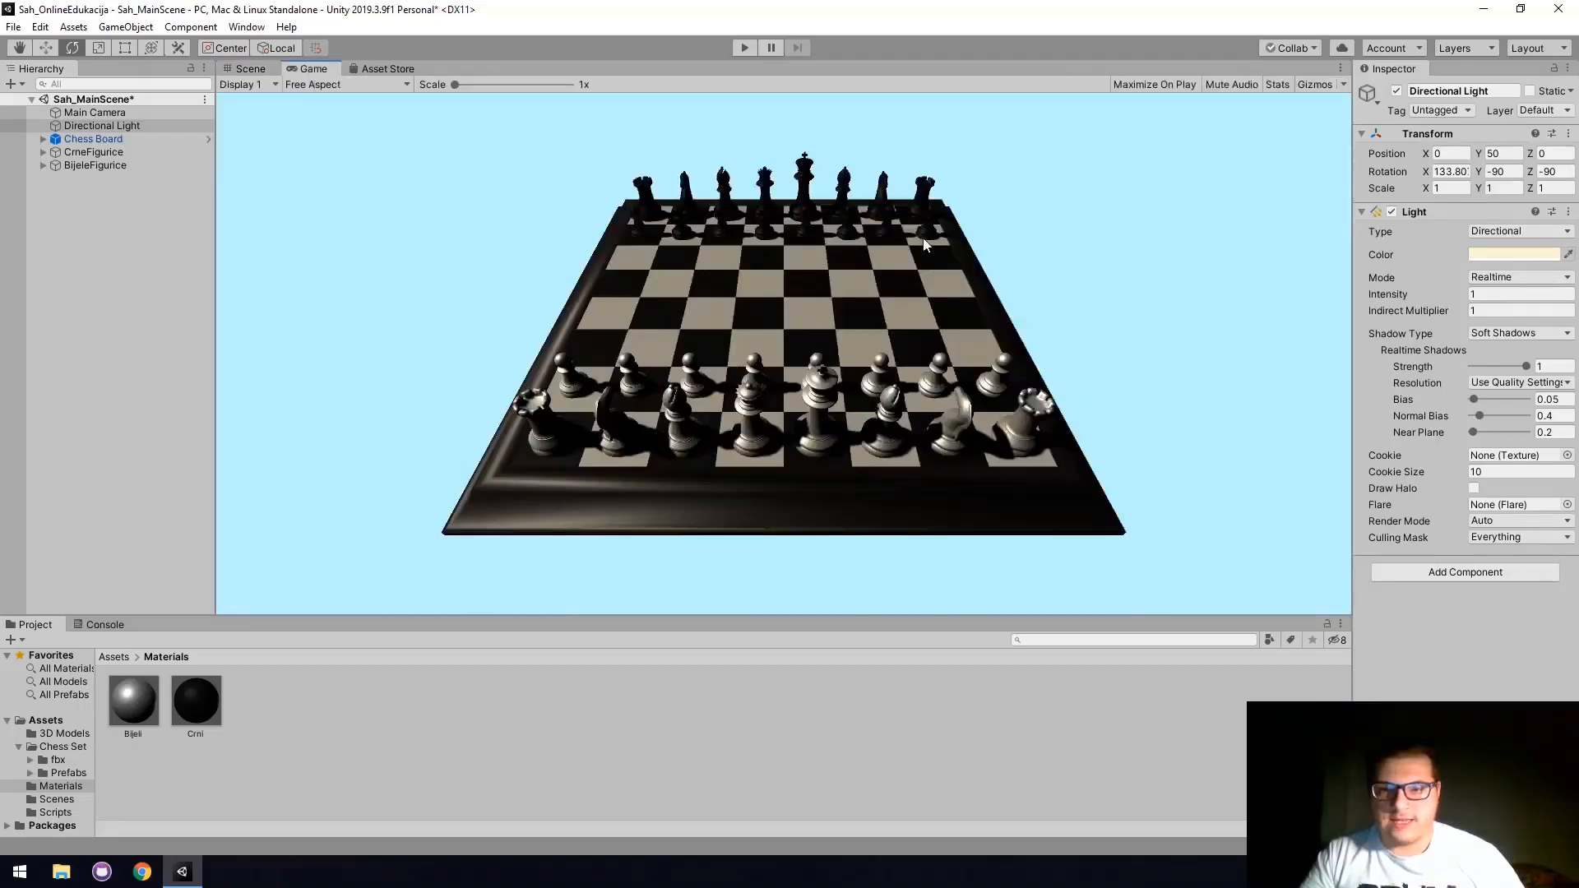
left_click(235, 70)
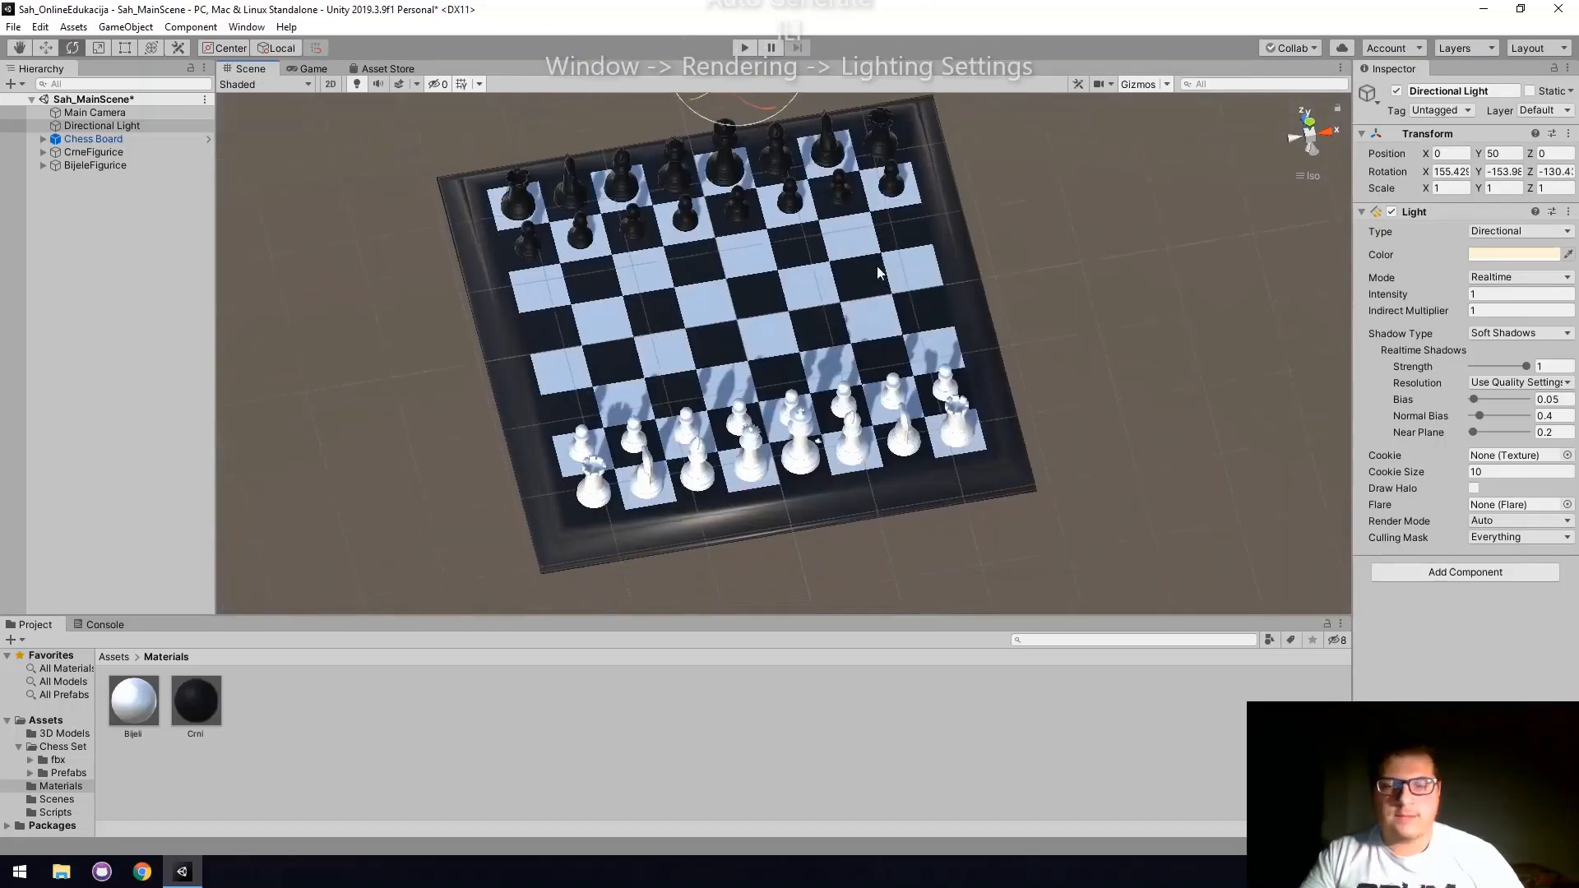
Generate the scene's lighting from the Lighting settings with Auto Generate off, and check the result in the Game view.
scroll(876, 265, "up", 2)
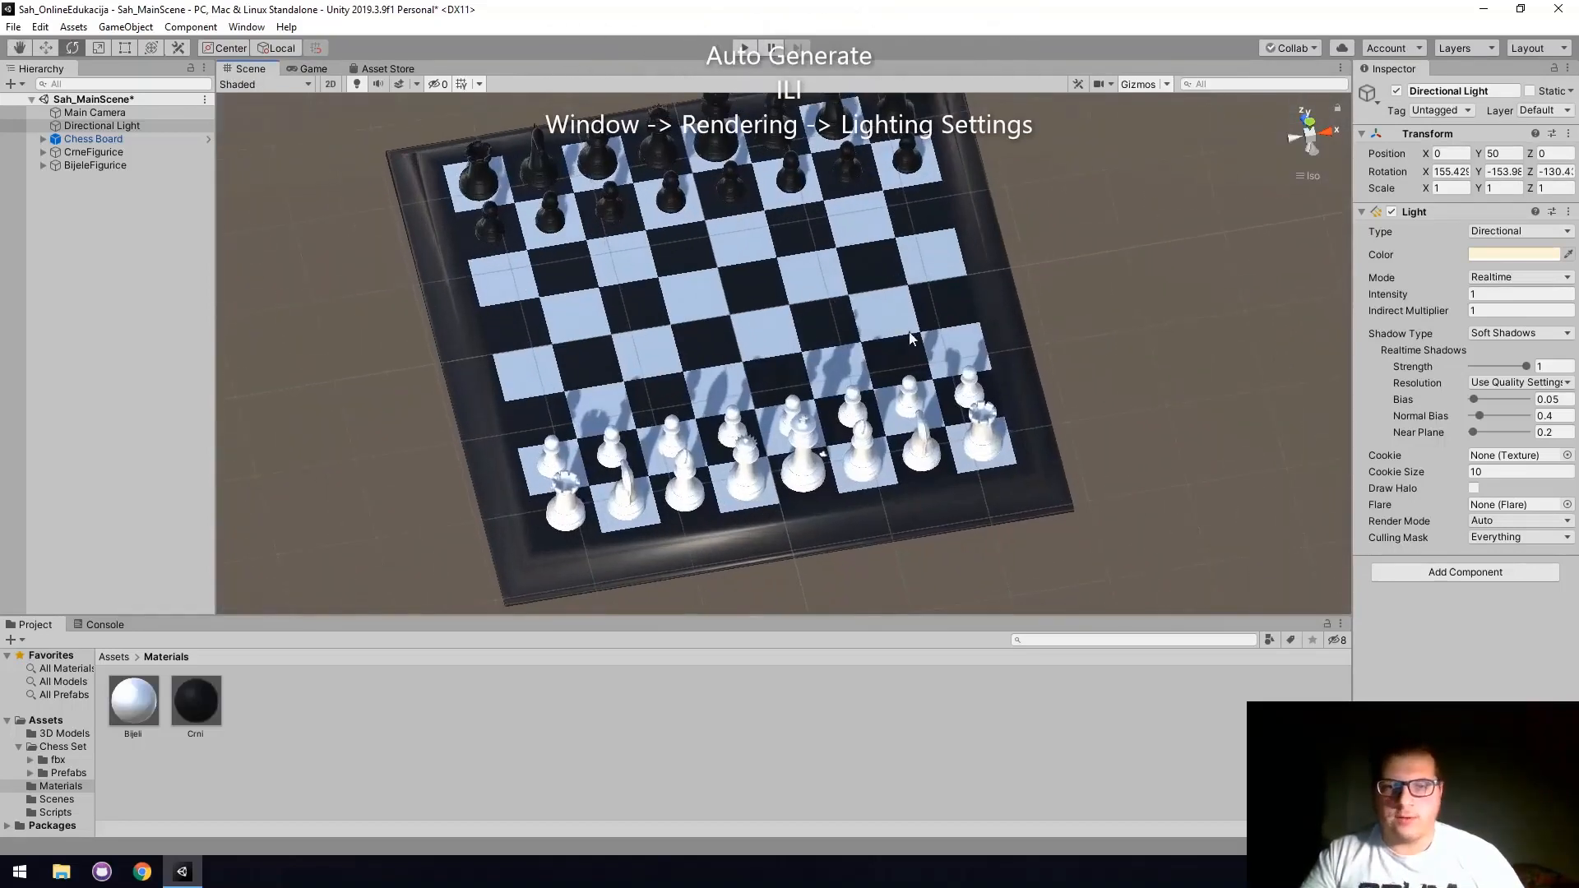
right_click_drag(909, 333, 909, 325)
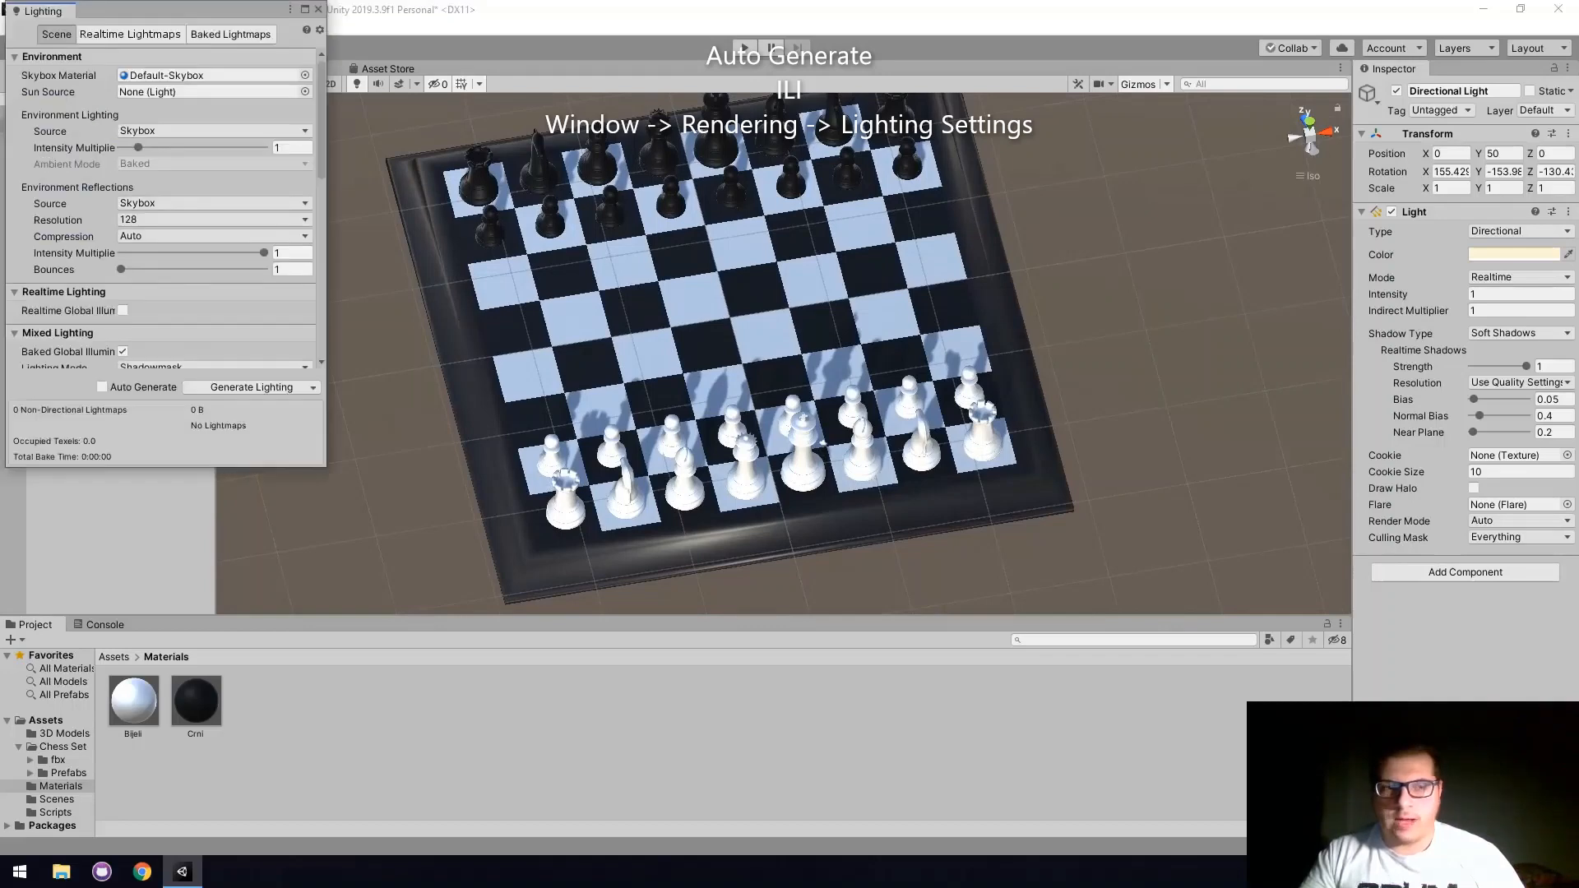
left_click(165, 387)
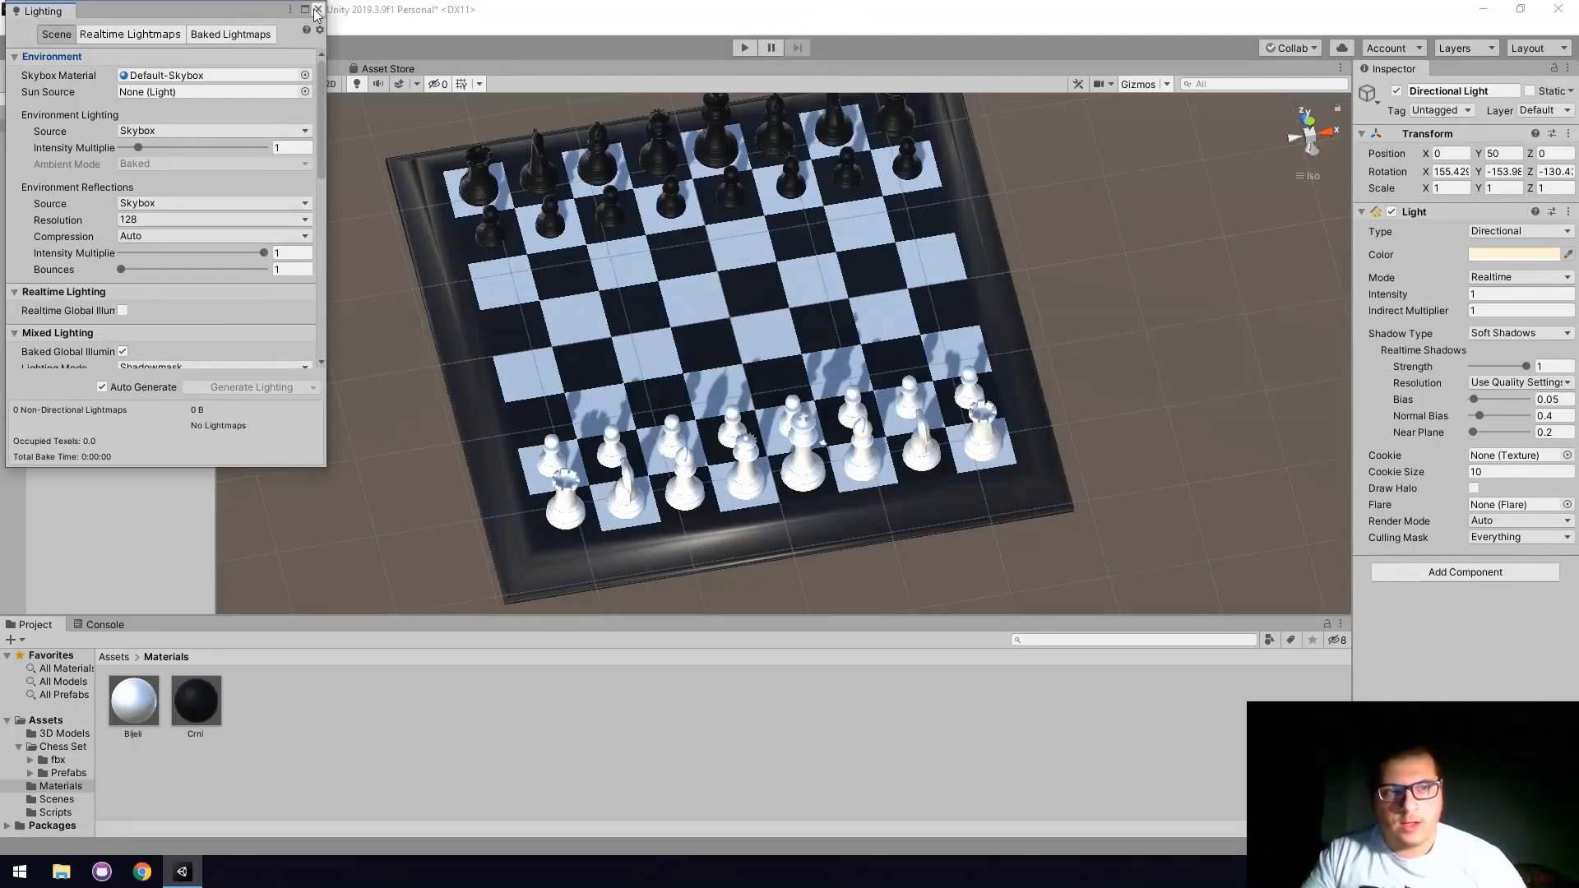
left_click(141, 389)
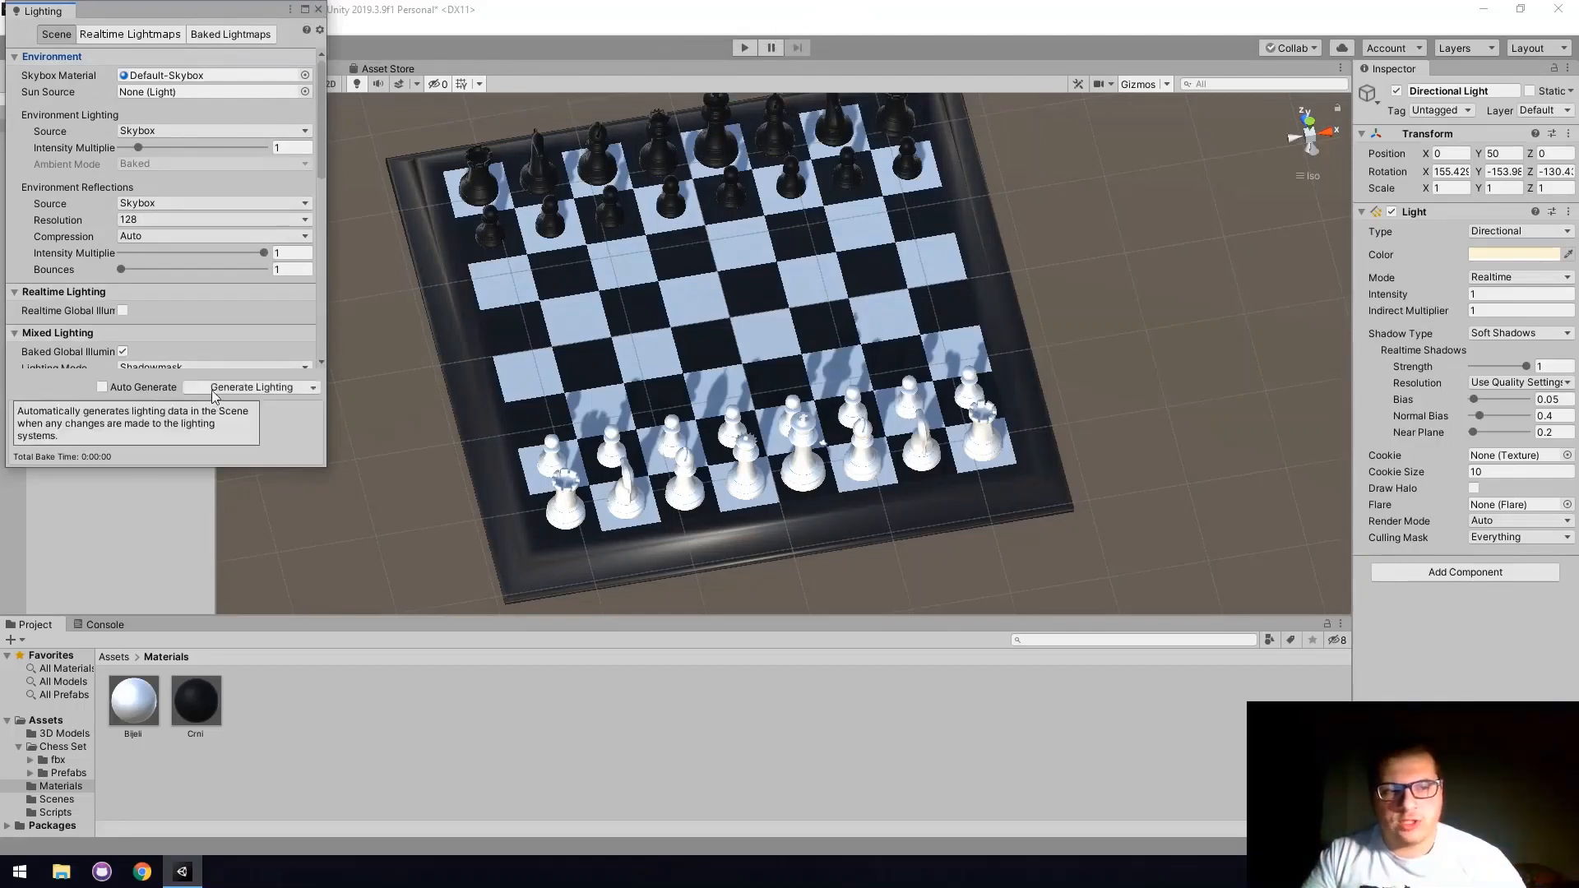
left_click(213, 393)
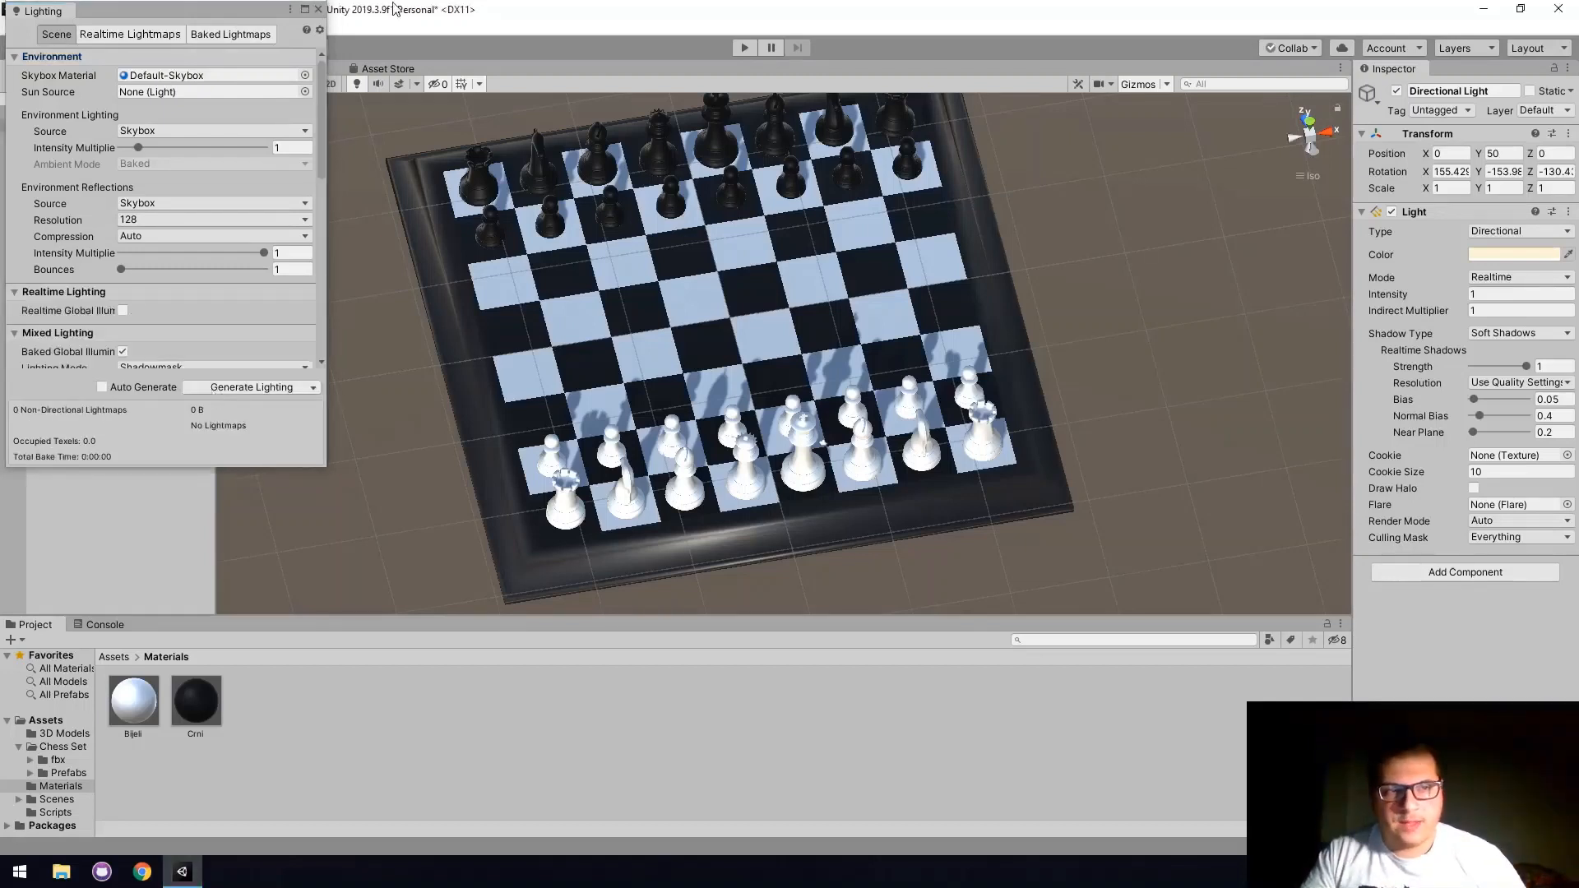
left_click(318, 9)
right_click_drag(764, 417, 679, 303)
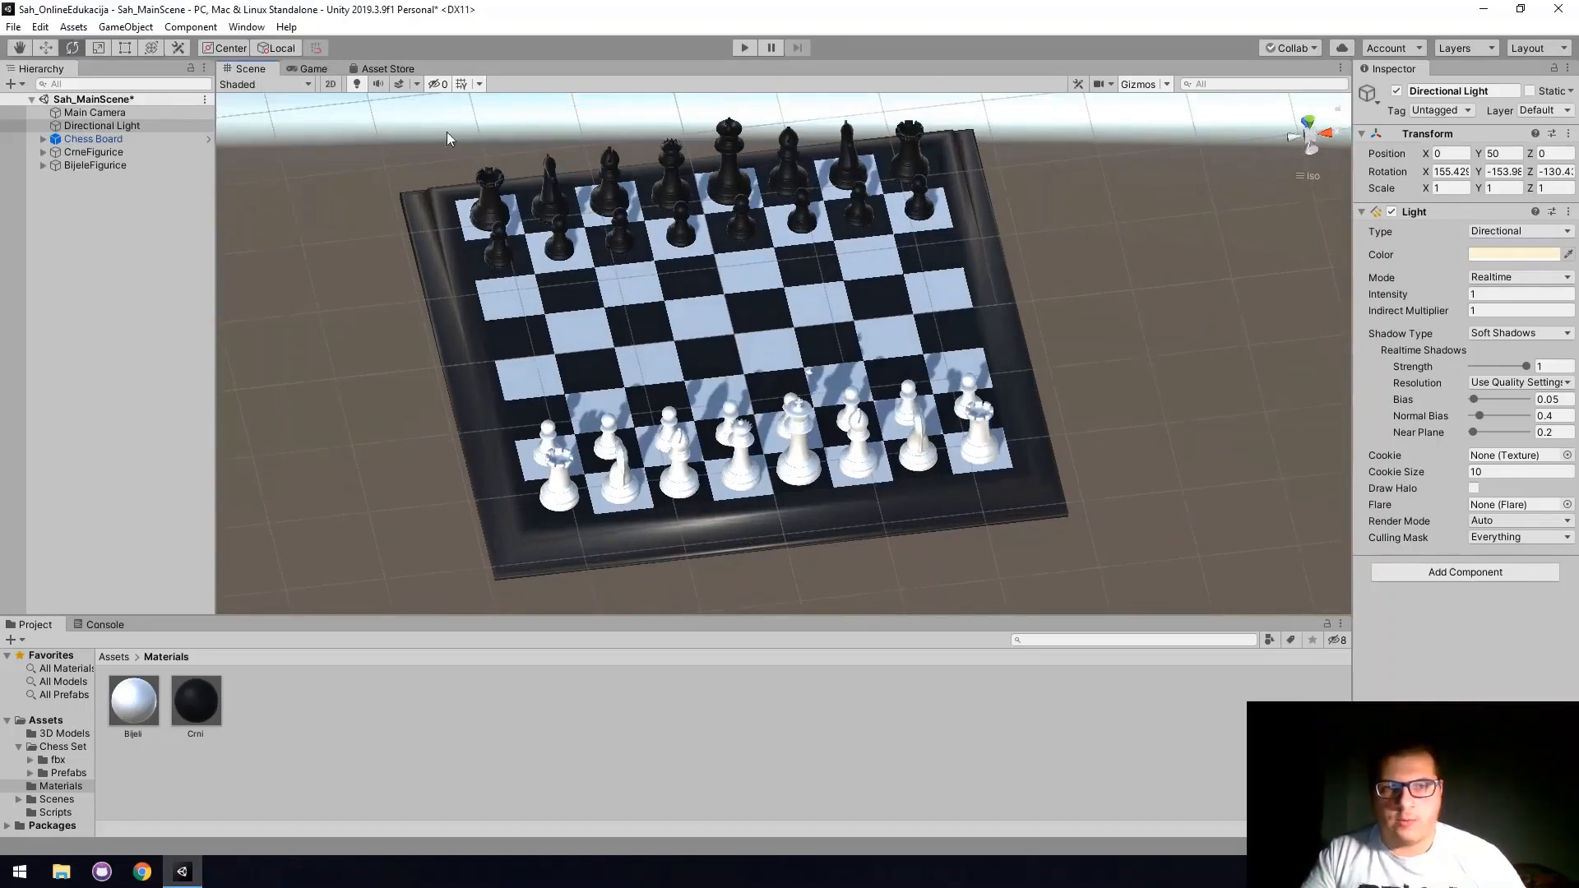
left_click(309, 69)
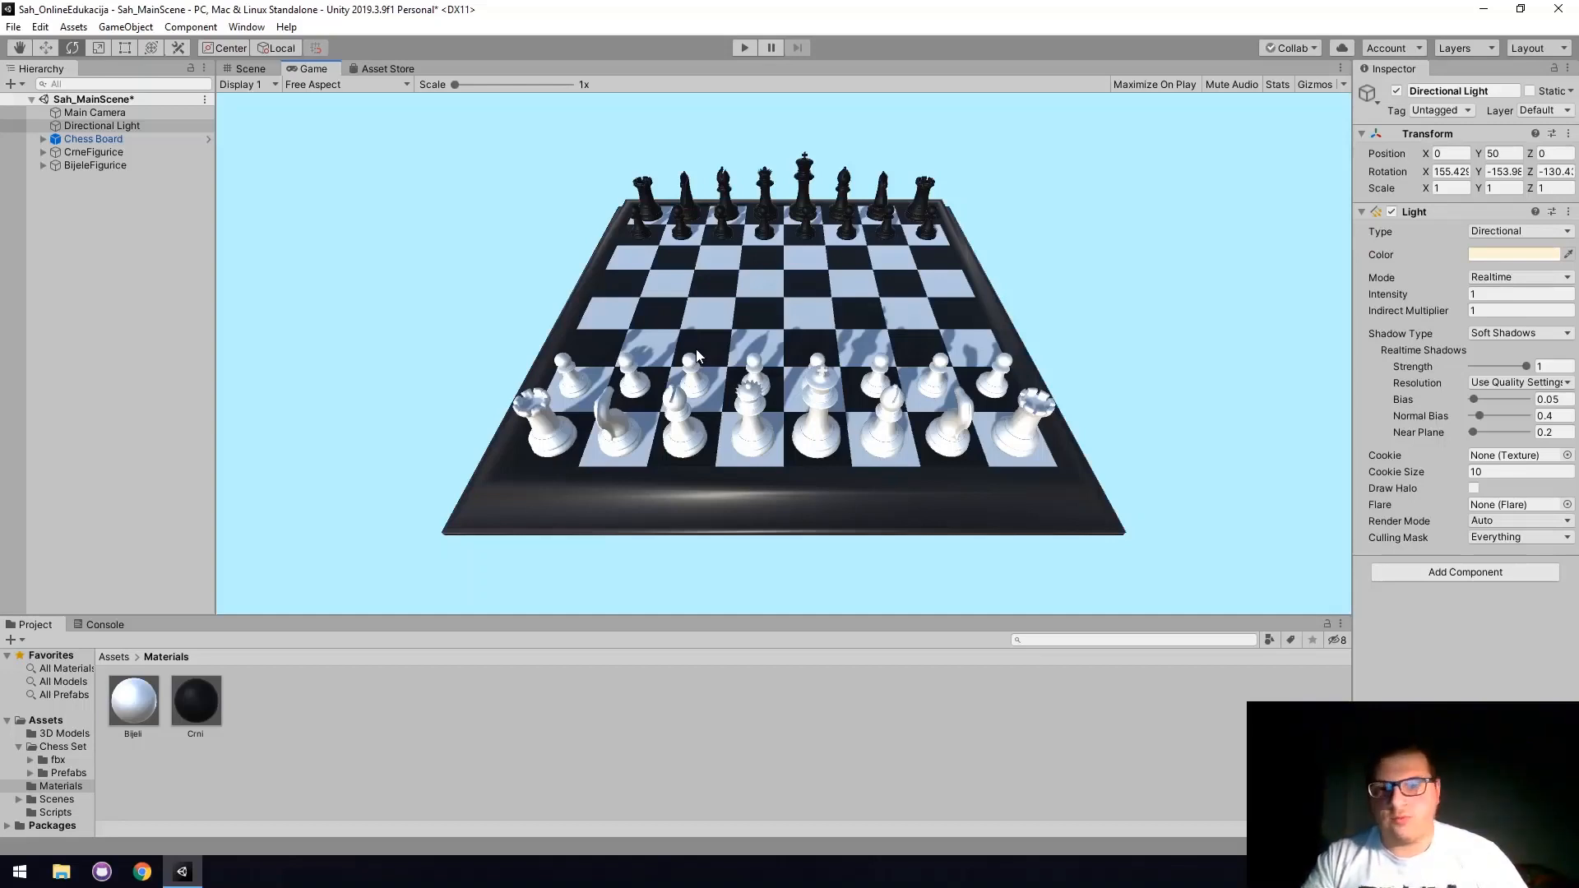
left_click(245, 67)
Rename the Chess Board object as Ploča.
left_click(90, 139)
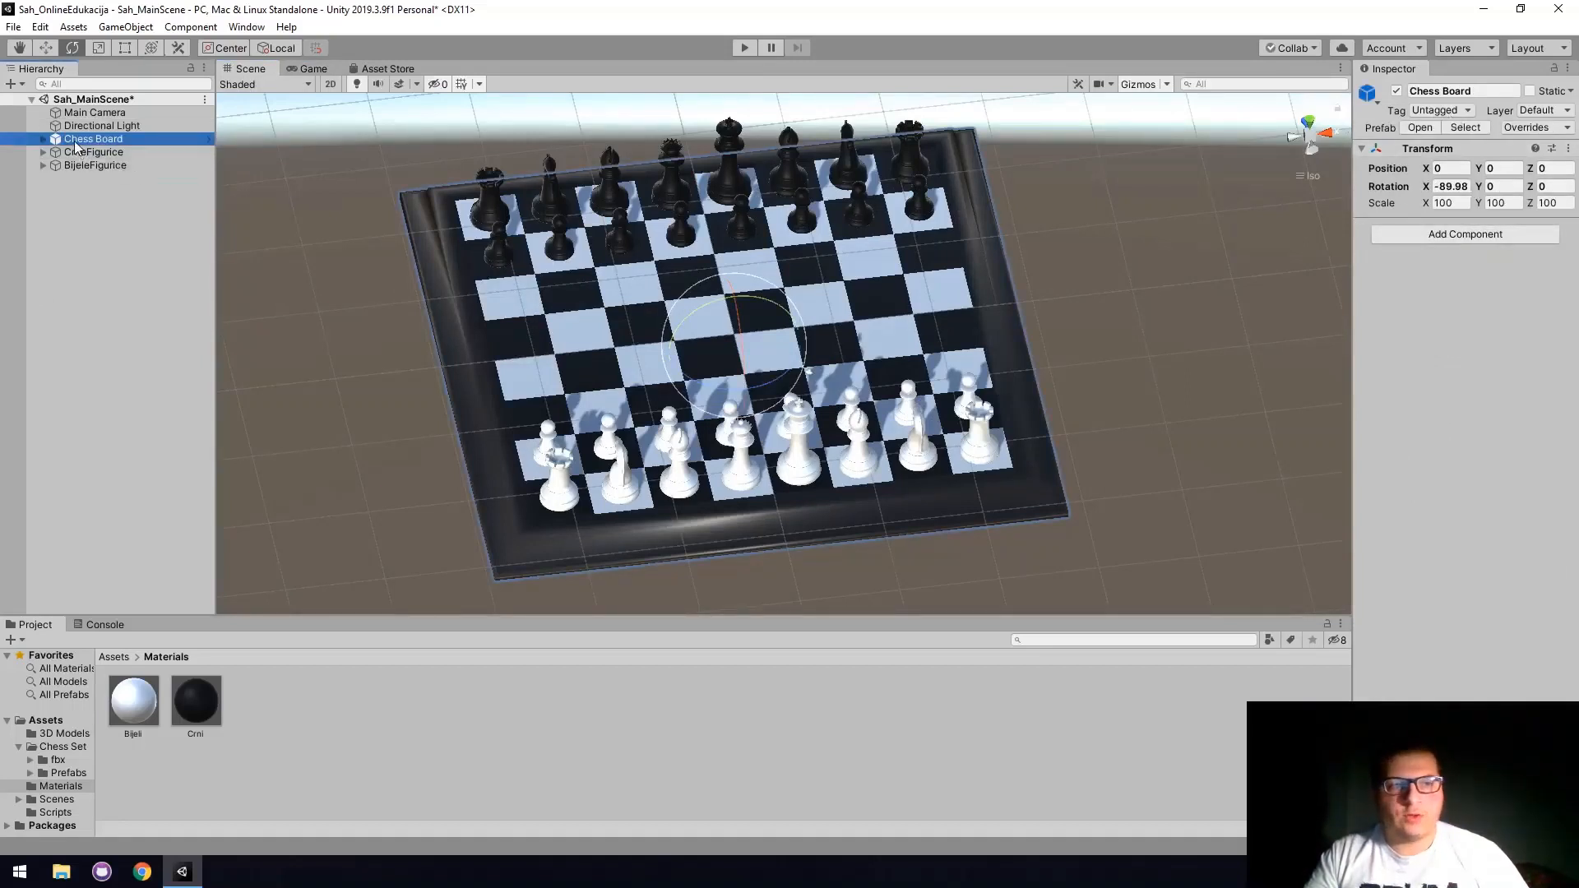
left_click(1453, 92)
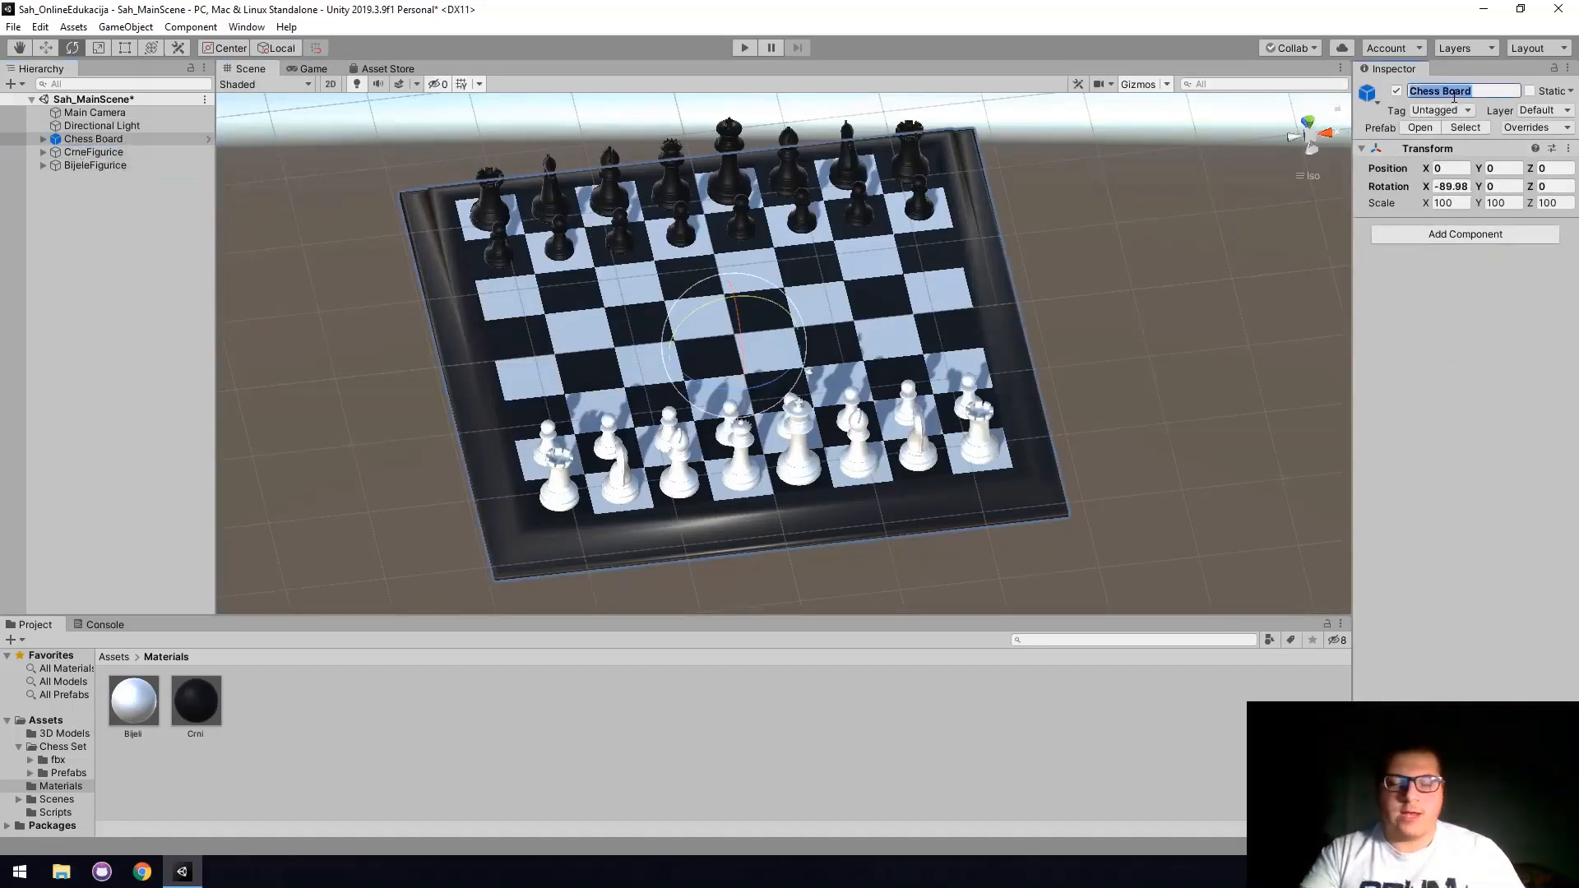
type("Plo")
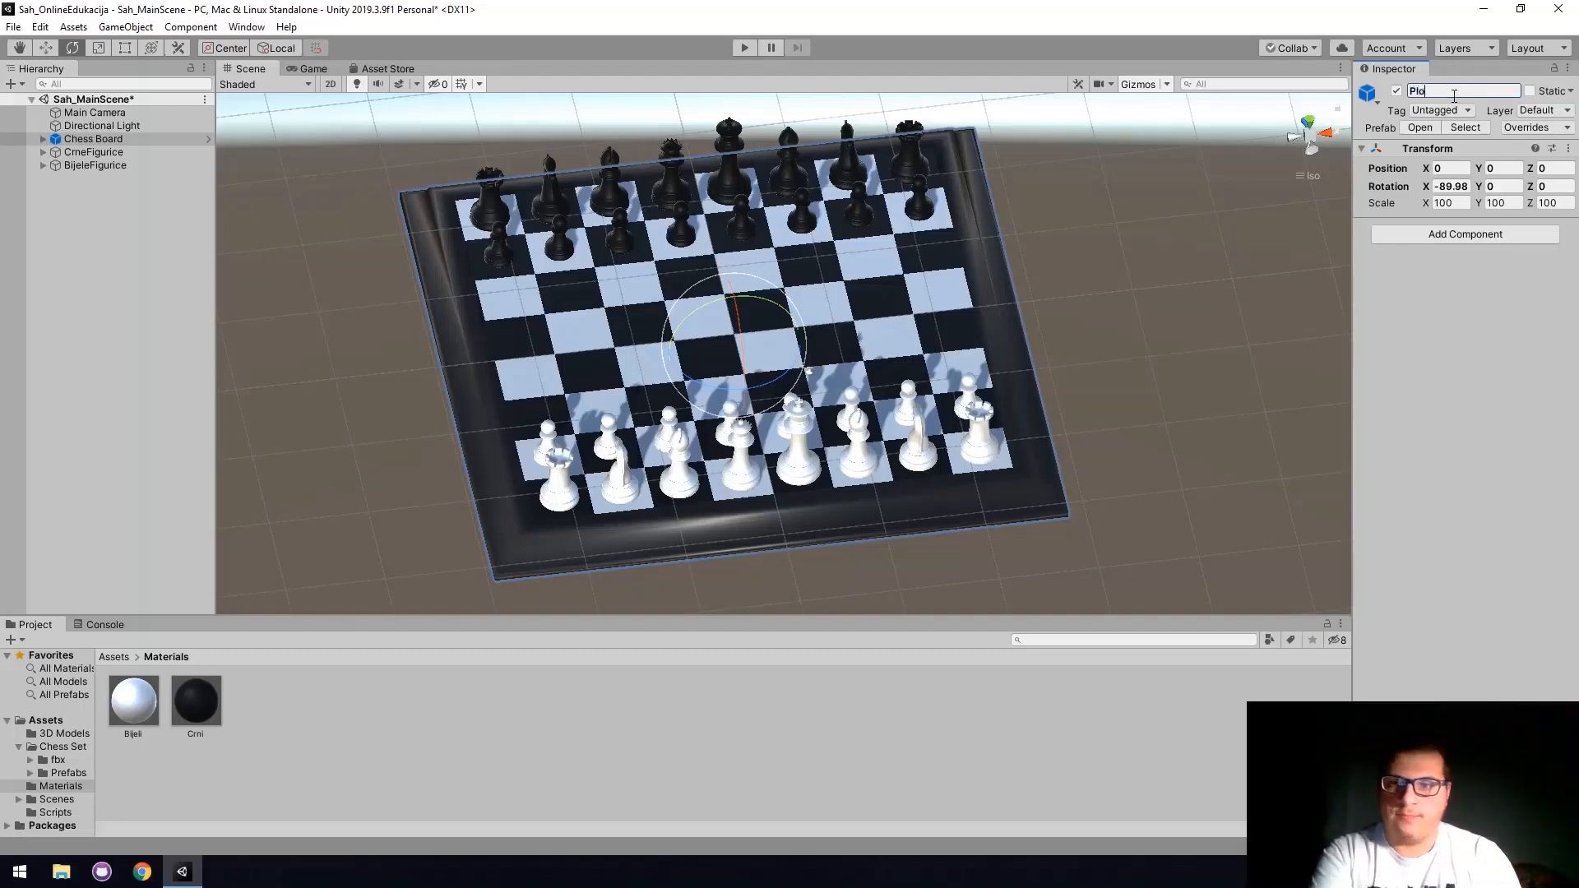
type("ča")
key("Return")
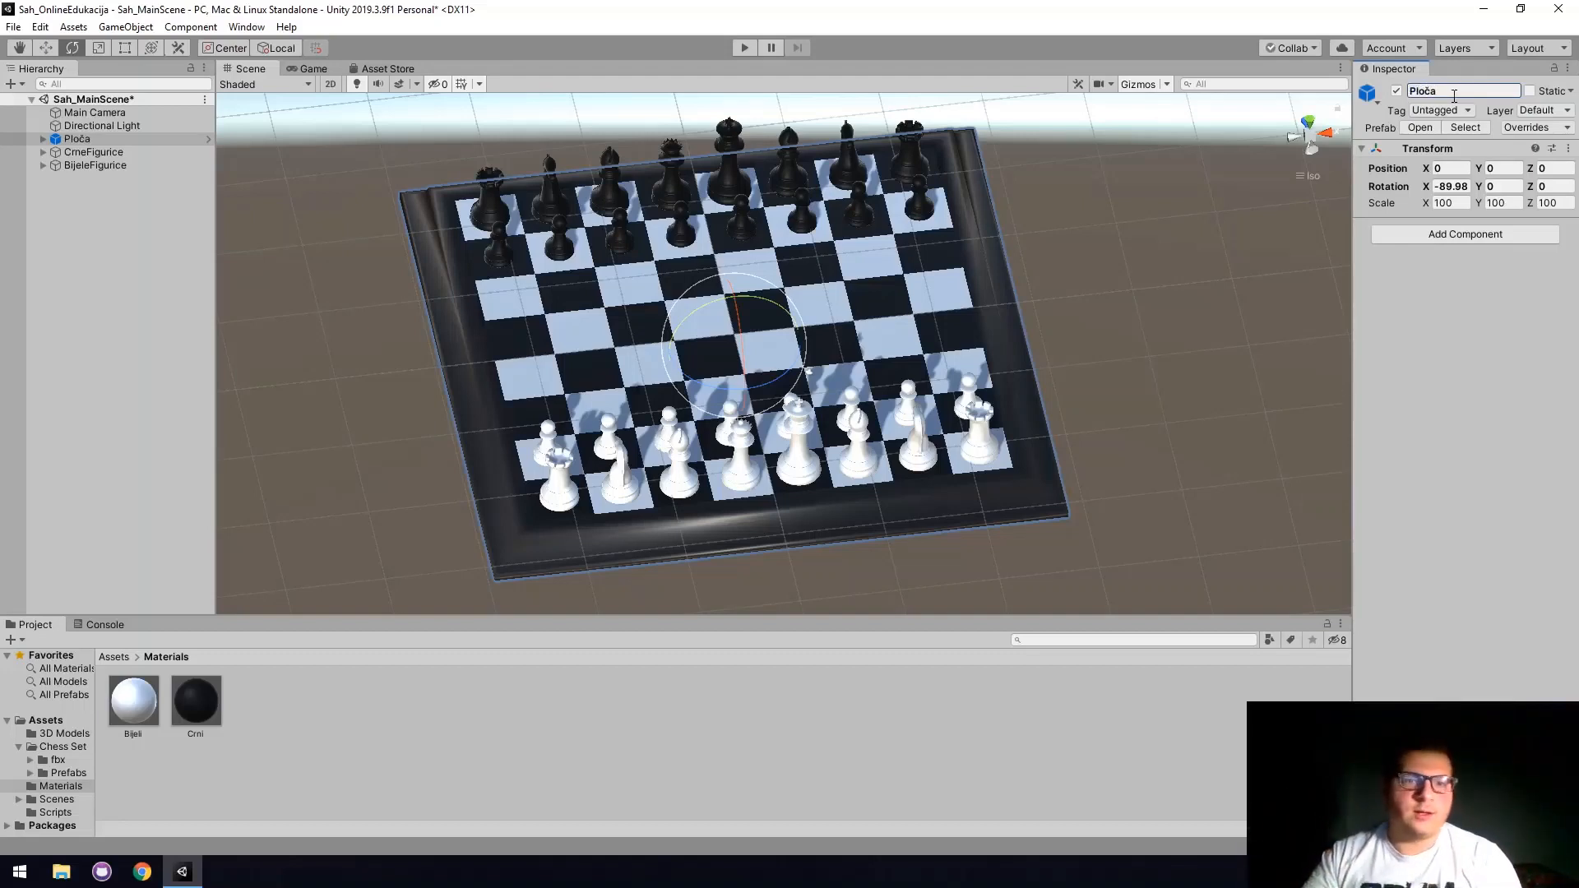
left_click(92, 140)
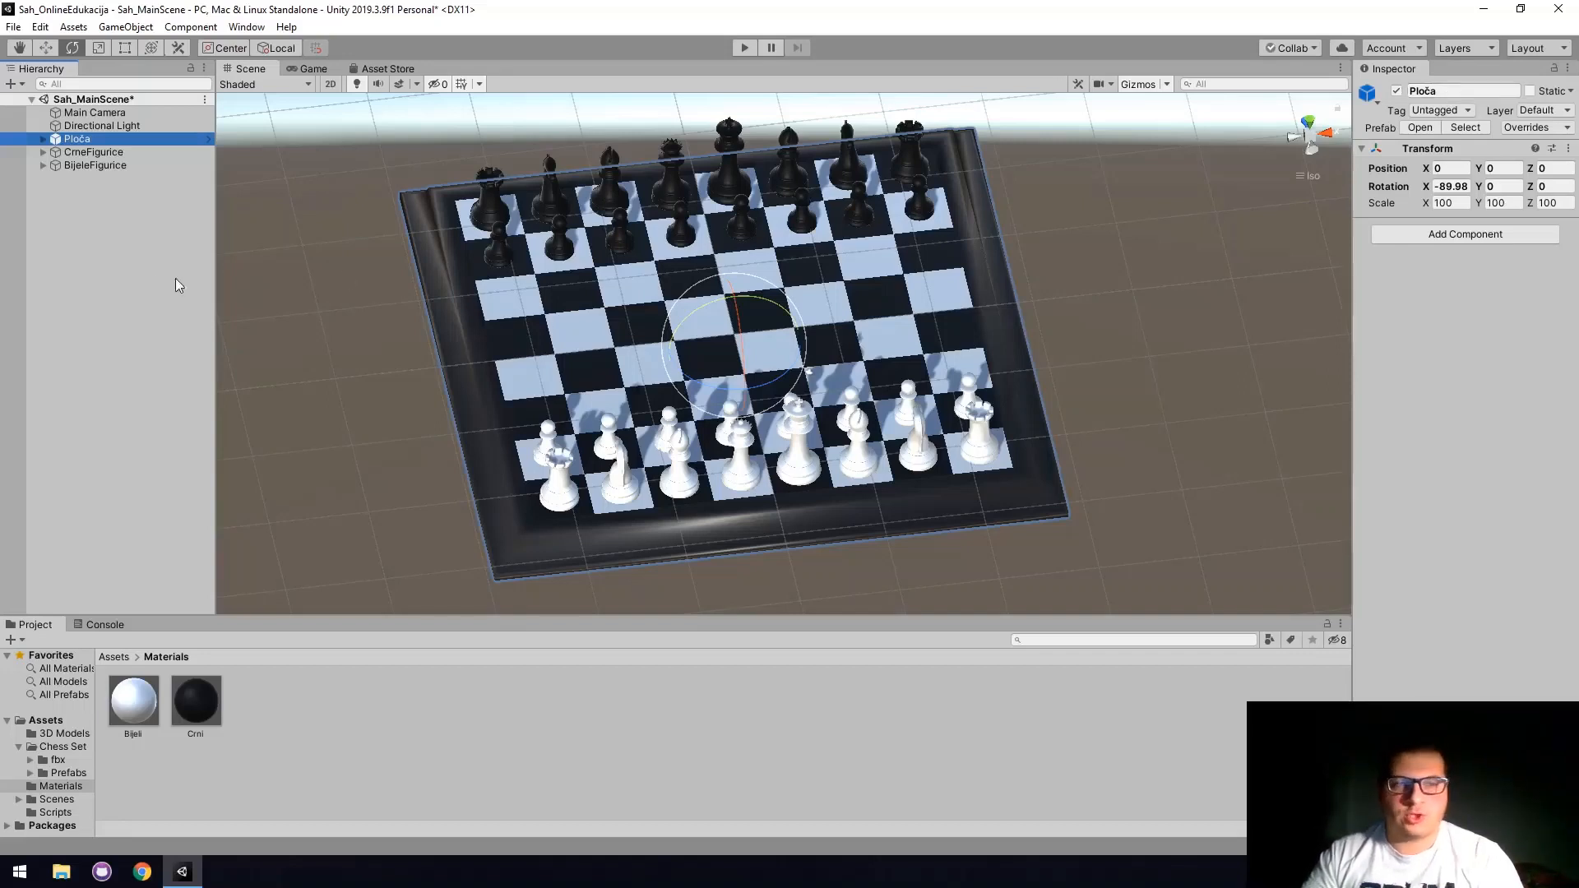
left_click(153, 278)
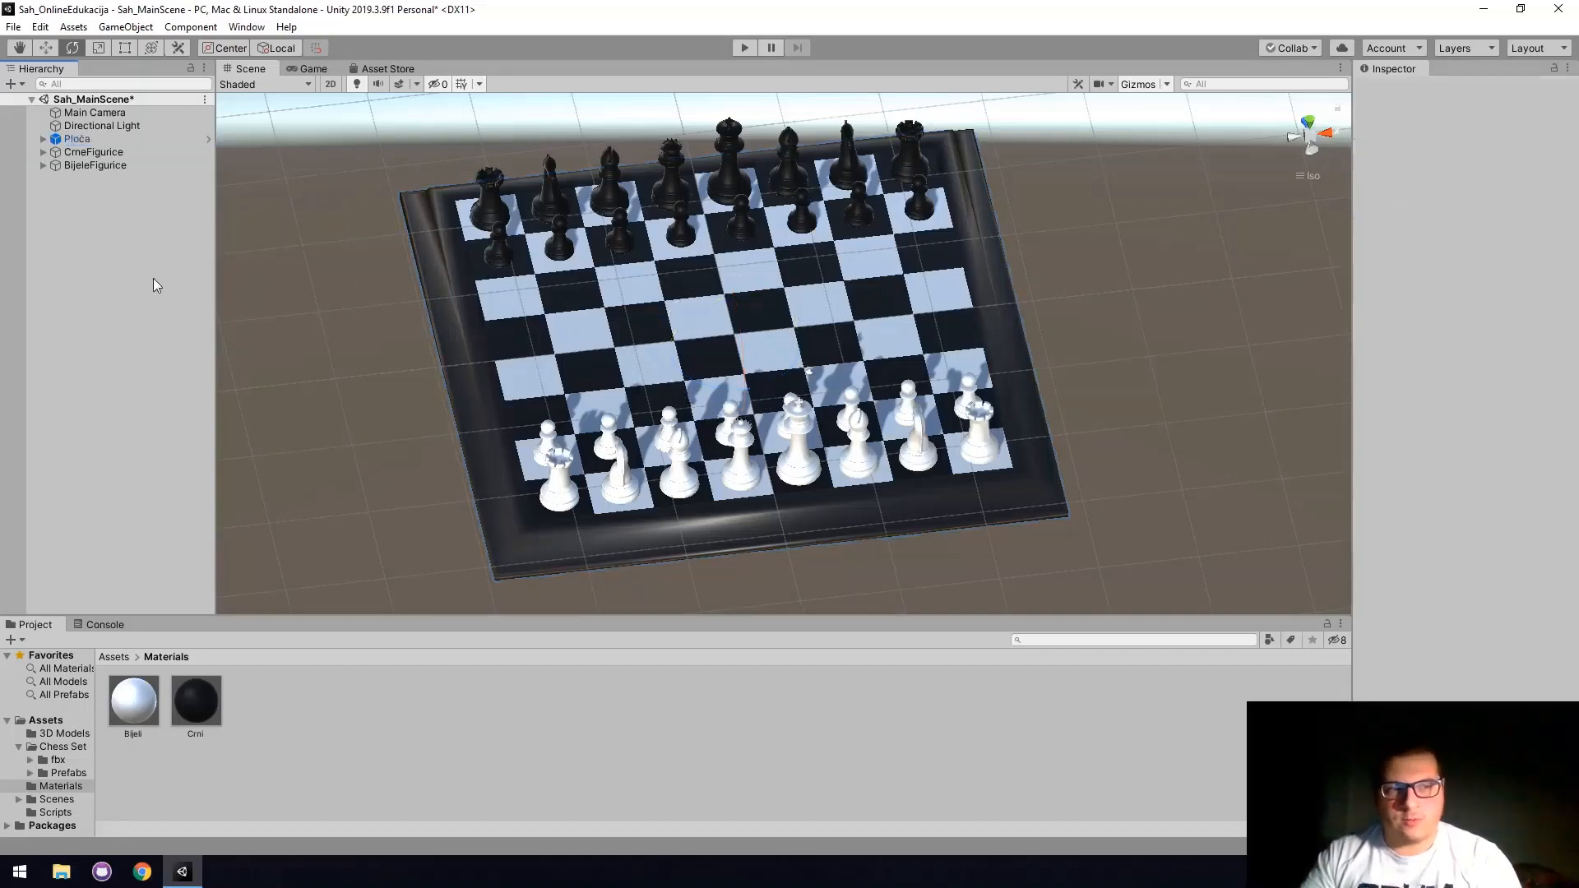
Make CrneFigurice and BijeleFigurice children of Ploča and collapse the Ploča group.
left_click(106, 148)
left_click(100, 167)
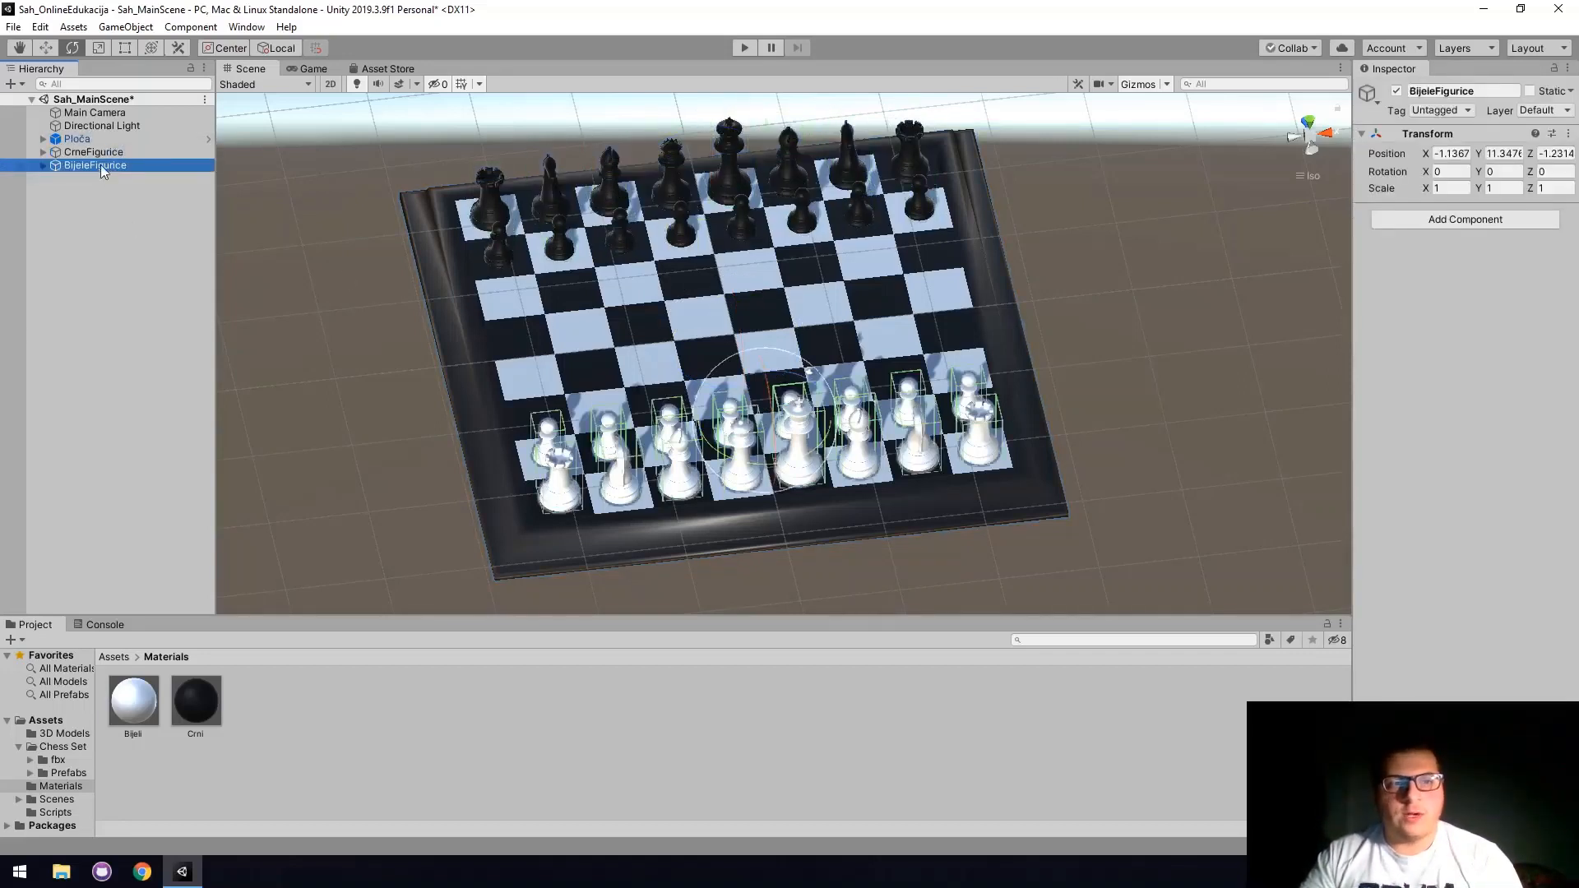
left_click(111, 141)
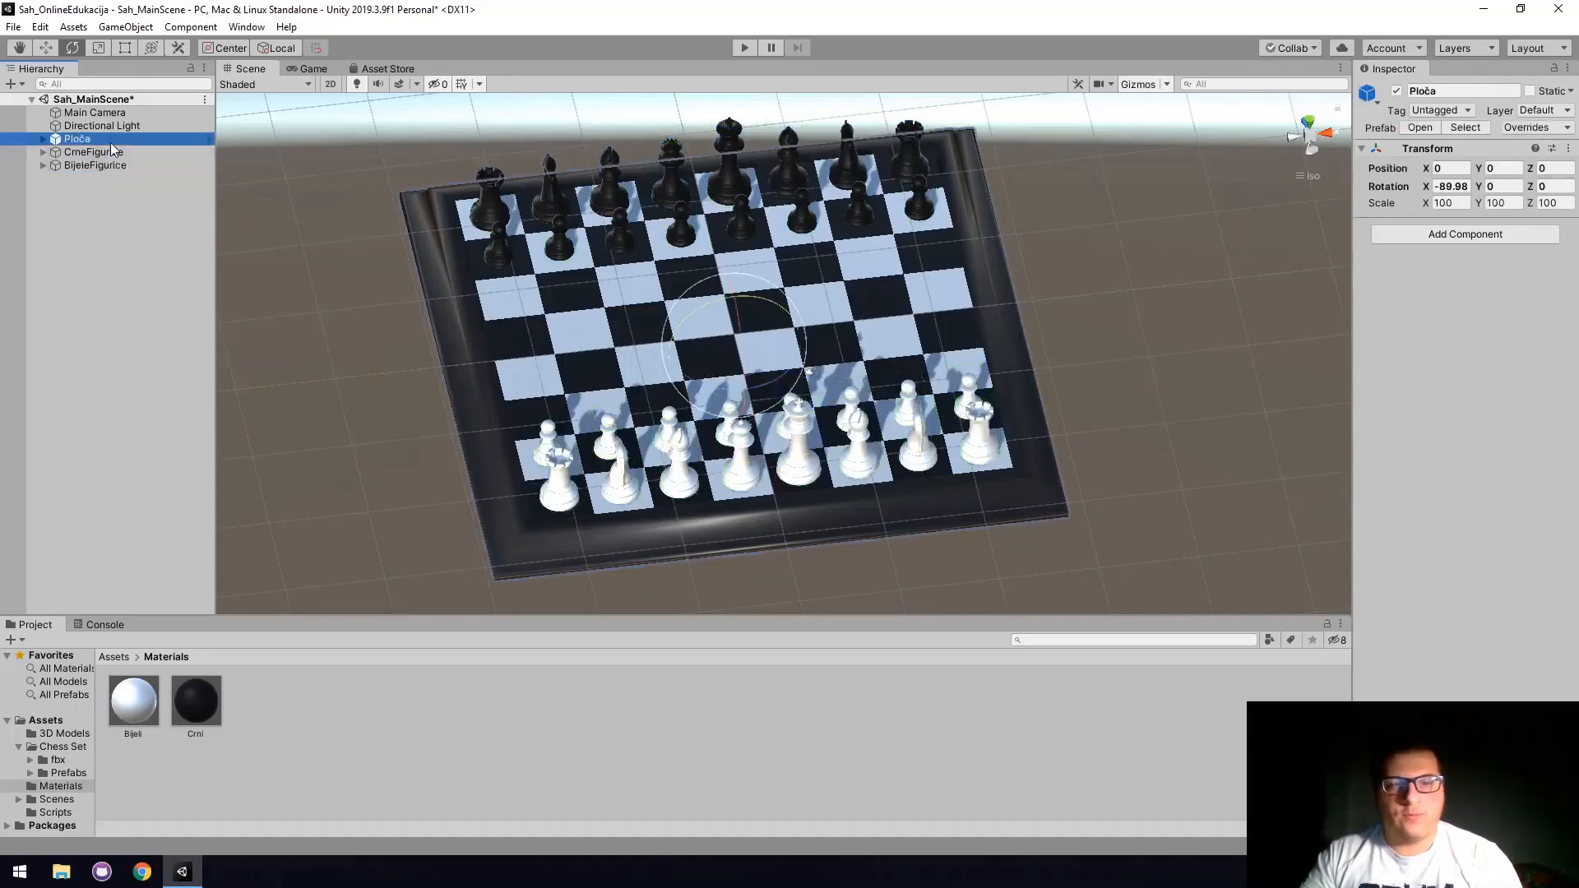
left_click(108, 153)
left_click(107, 162, "ctrl")
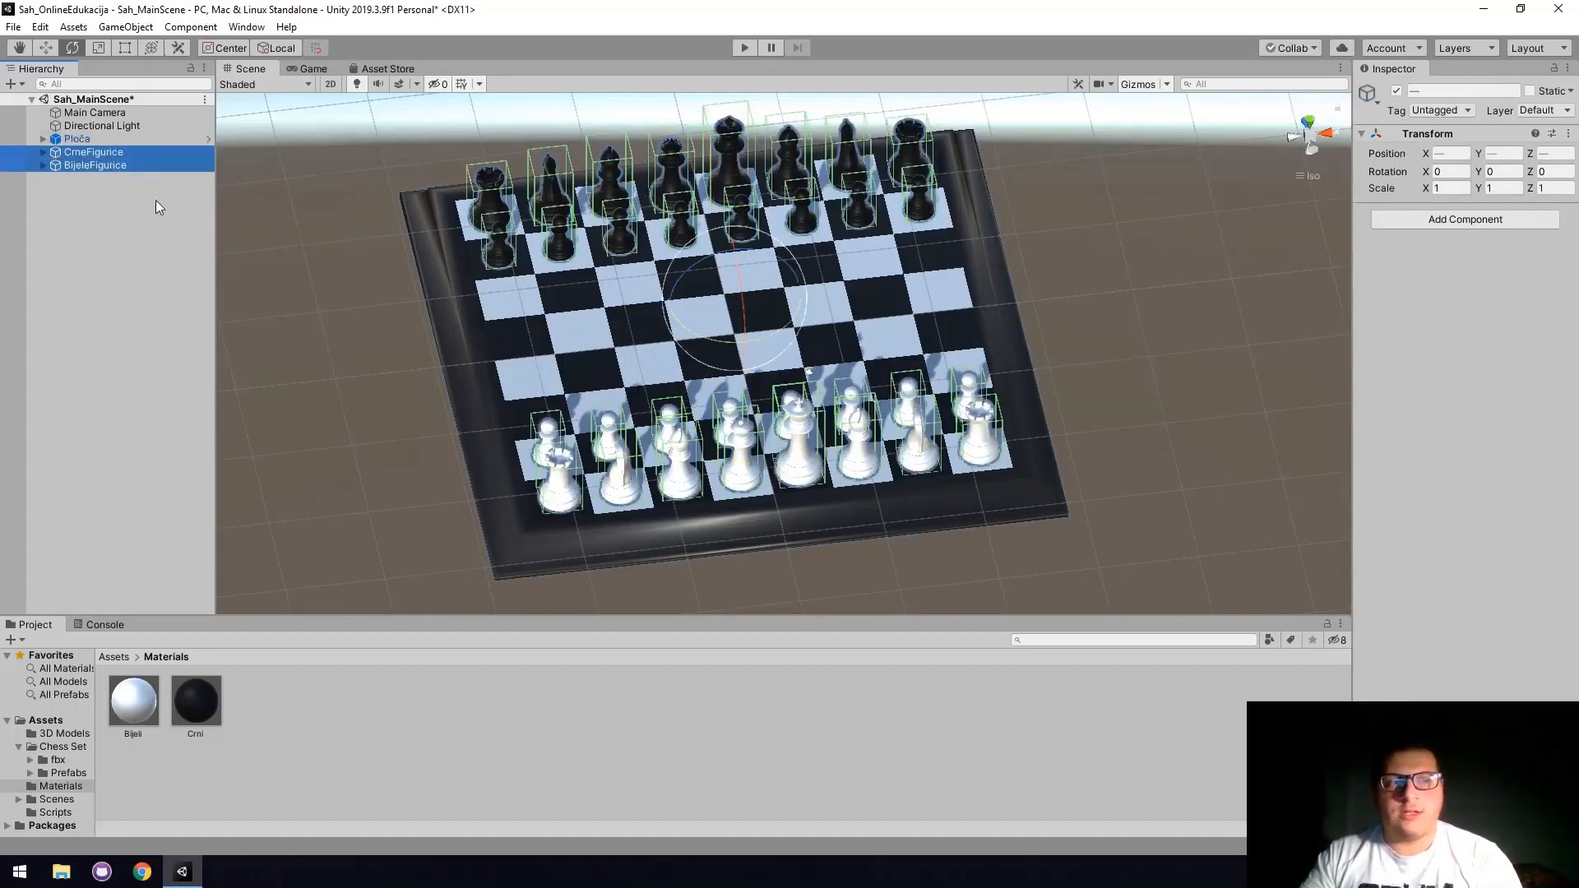
left_click_drag(123, 155, 100, 140)
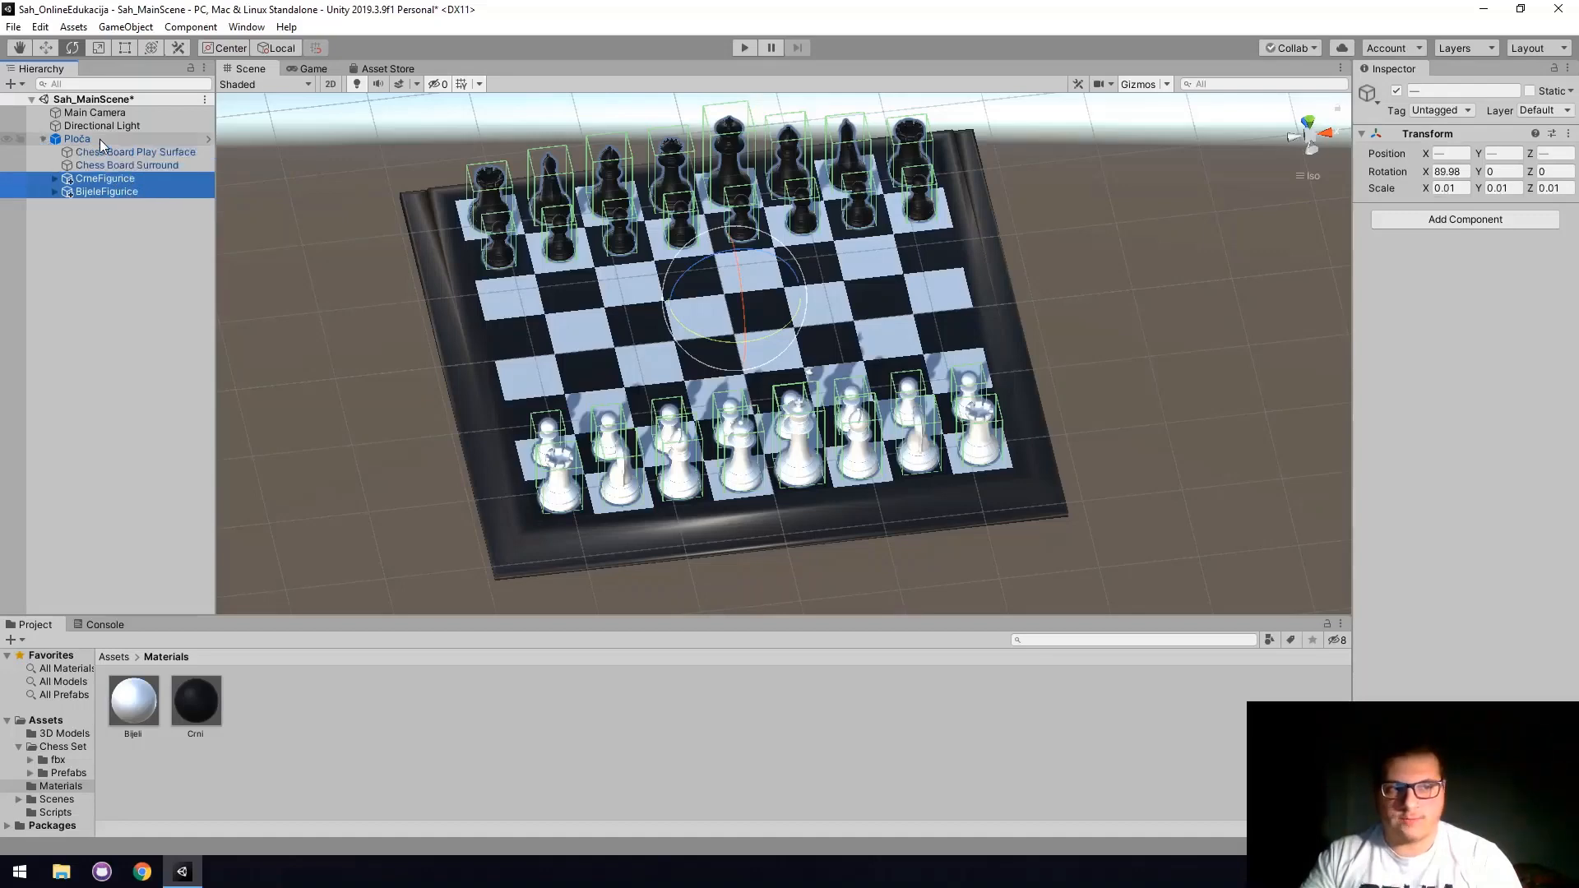
left_click(100, 139)
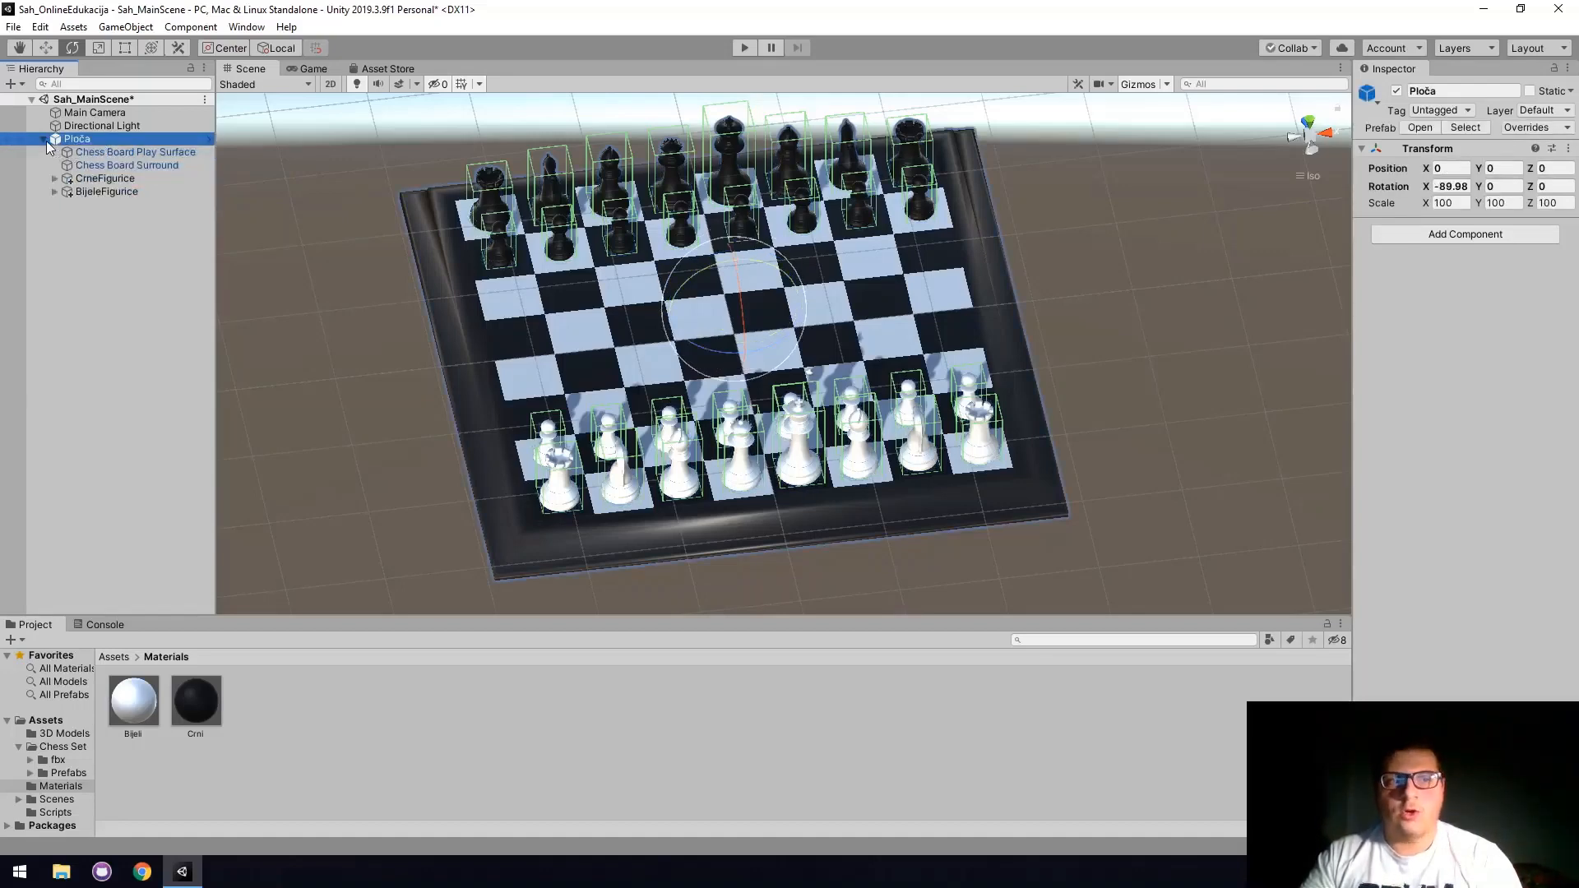
left_click(46, 140)
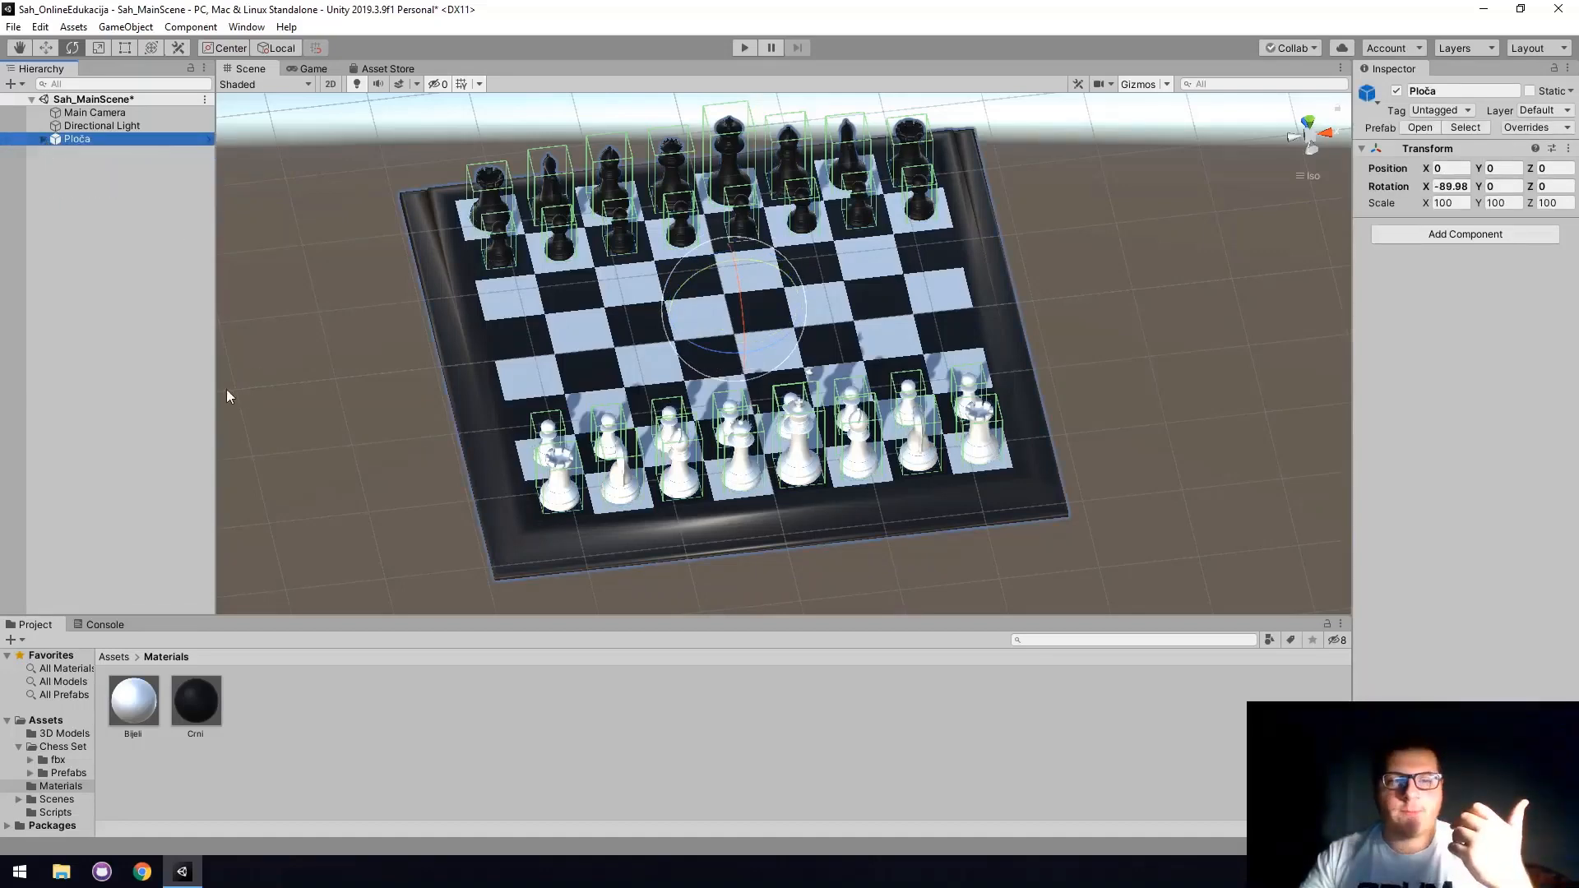
Start a new scene.
left_click(148, 358)
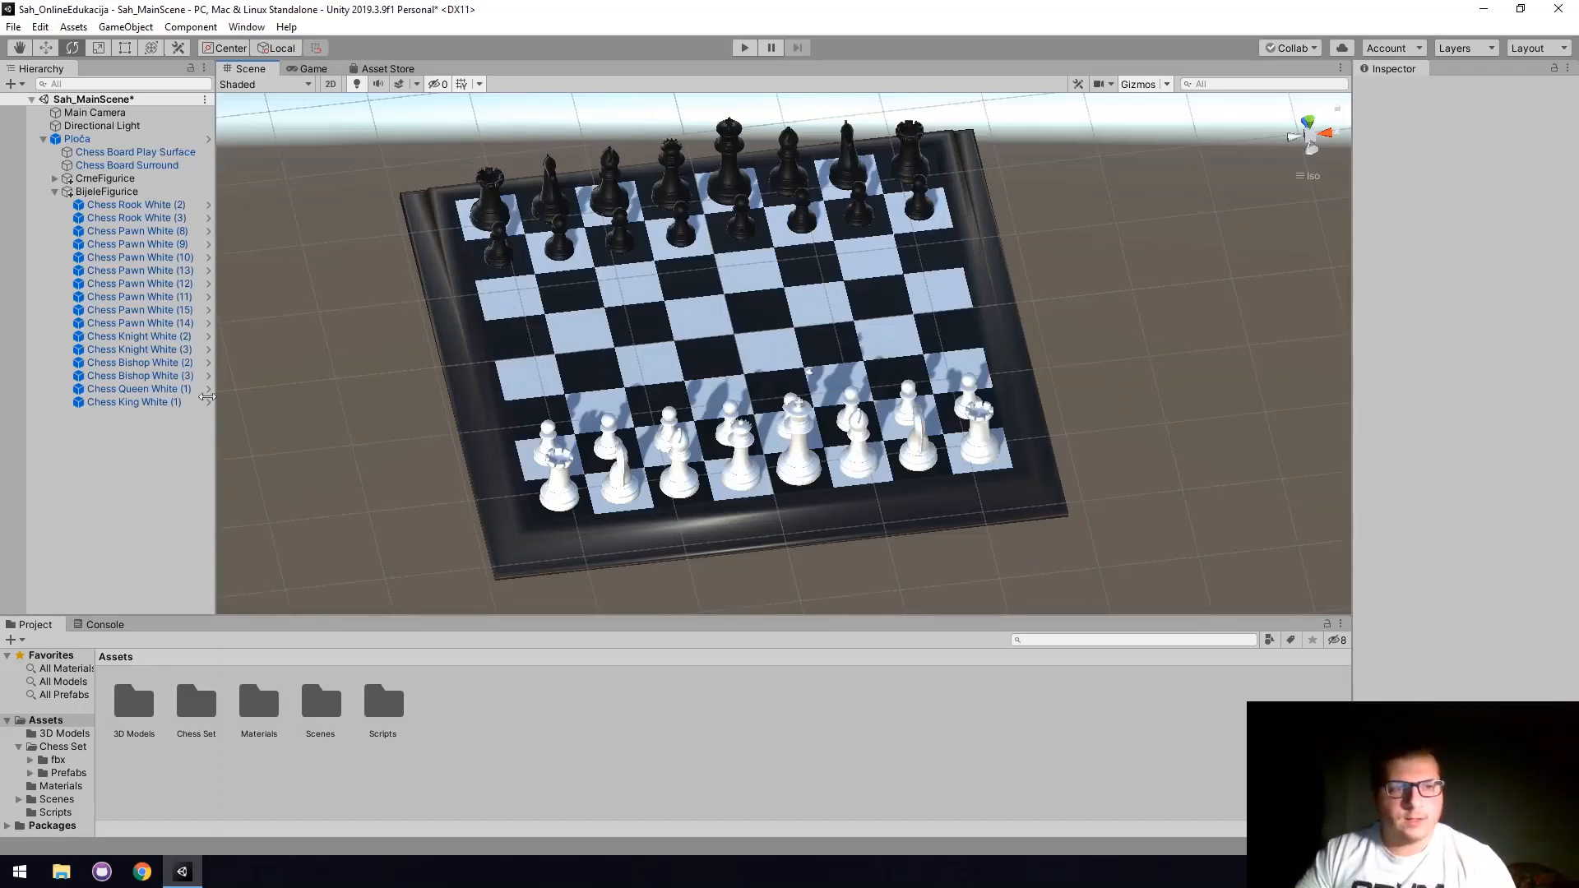
left_click(13, 27)
left_click(37, 45)
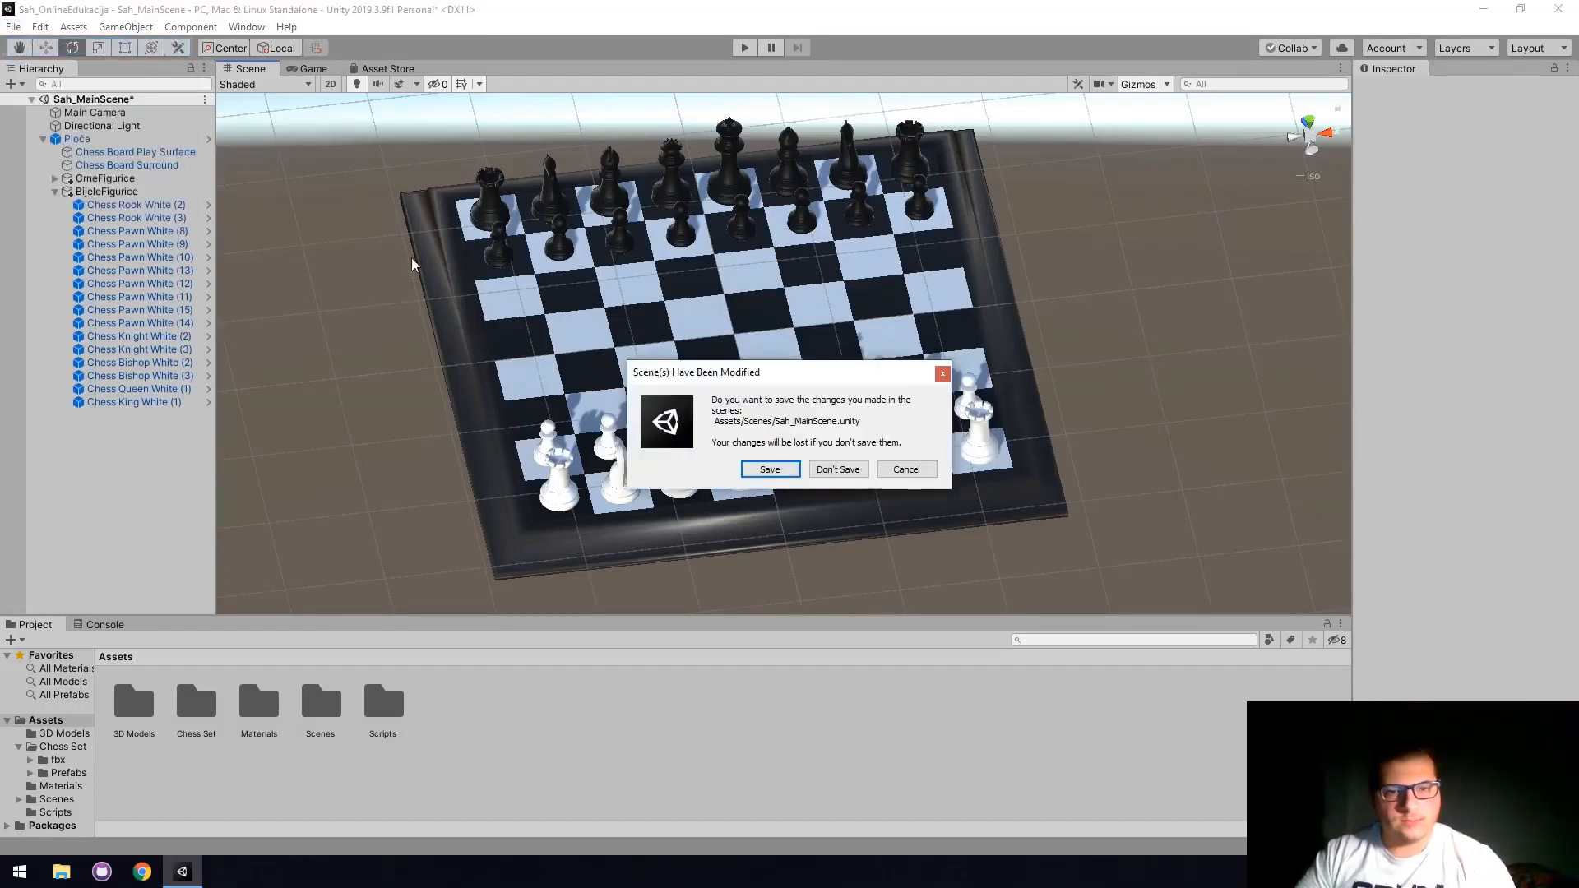
Save the changes to Sah_MainScene and add a UI Button to the new empty scene.
left_click(770, 470)
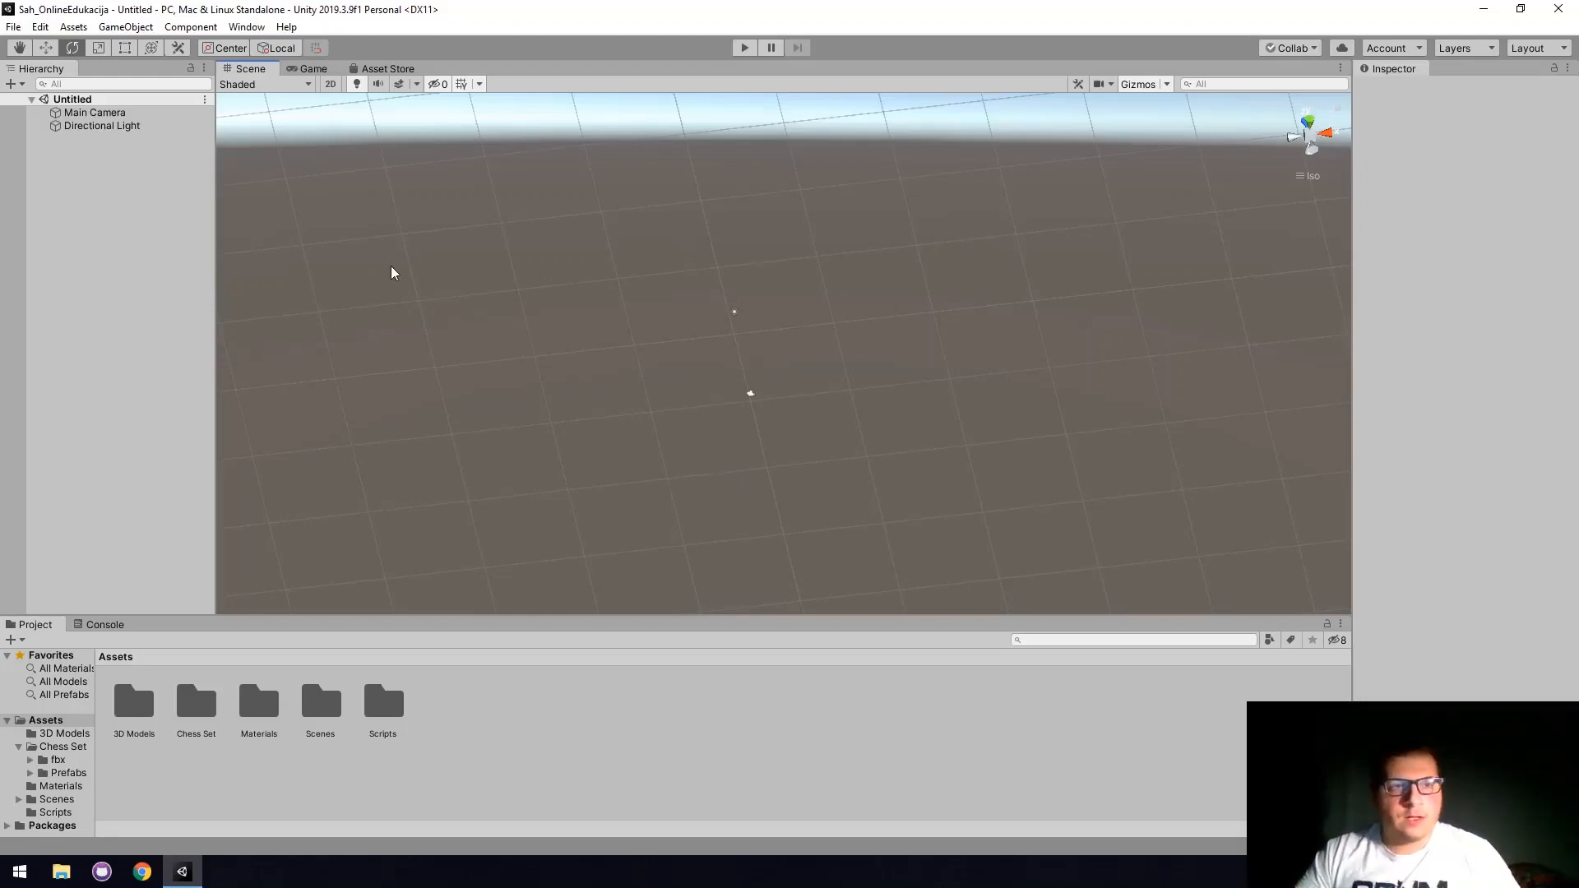
left_click(112, 29)
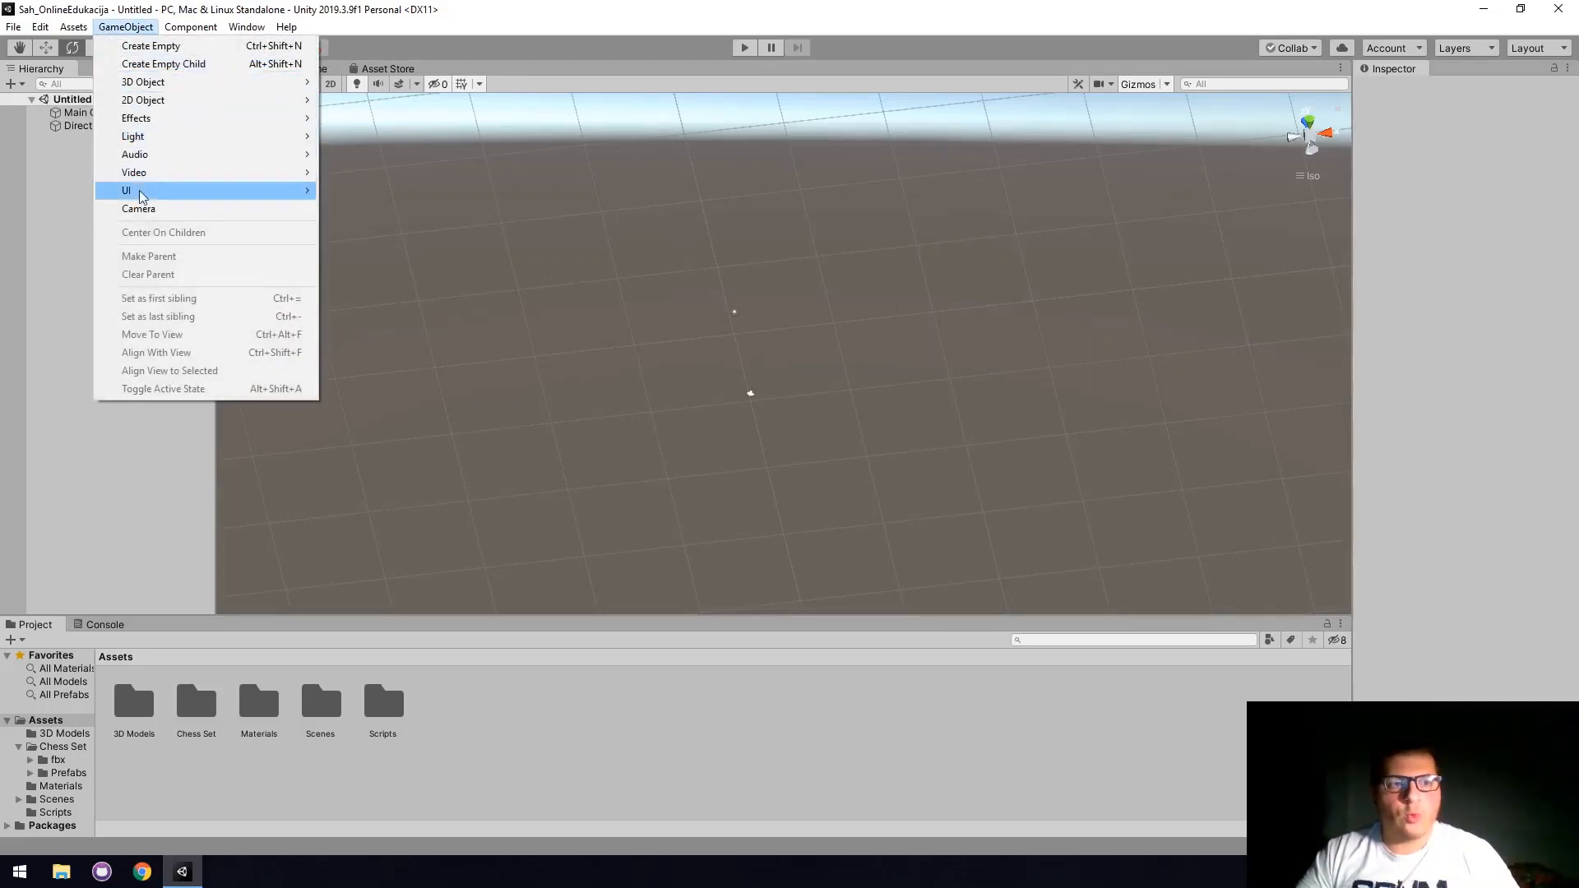
mouse_move(140, 190)
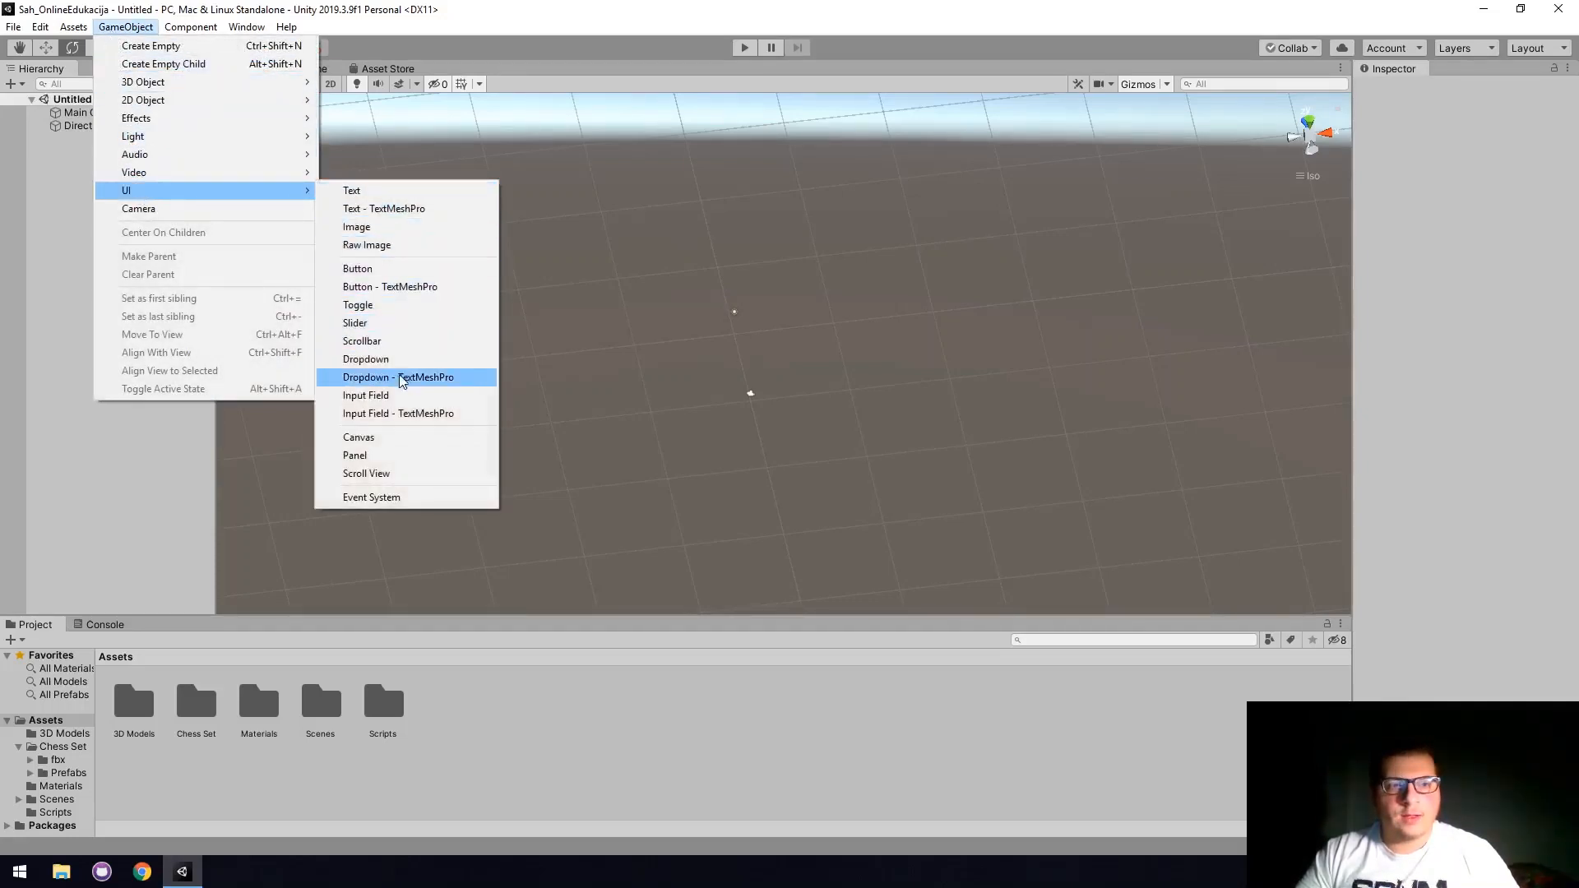
left_click(384, 275)
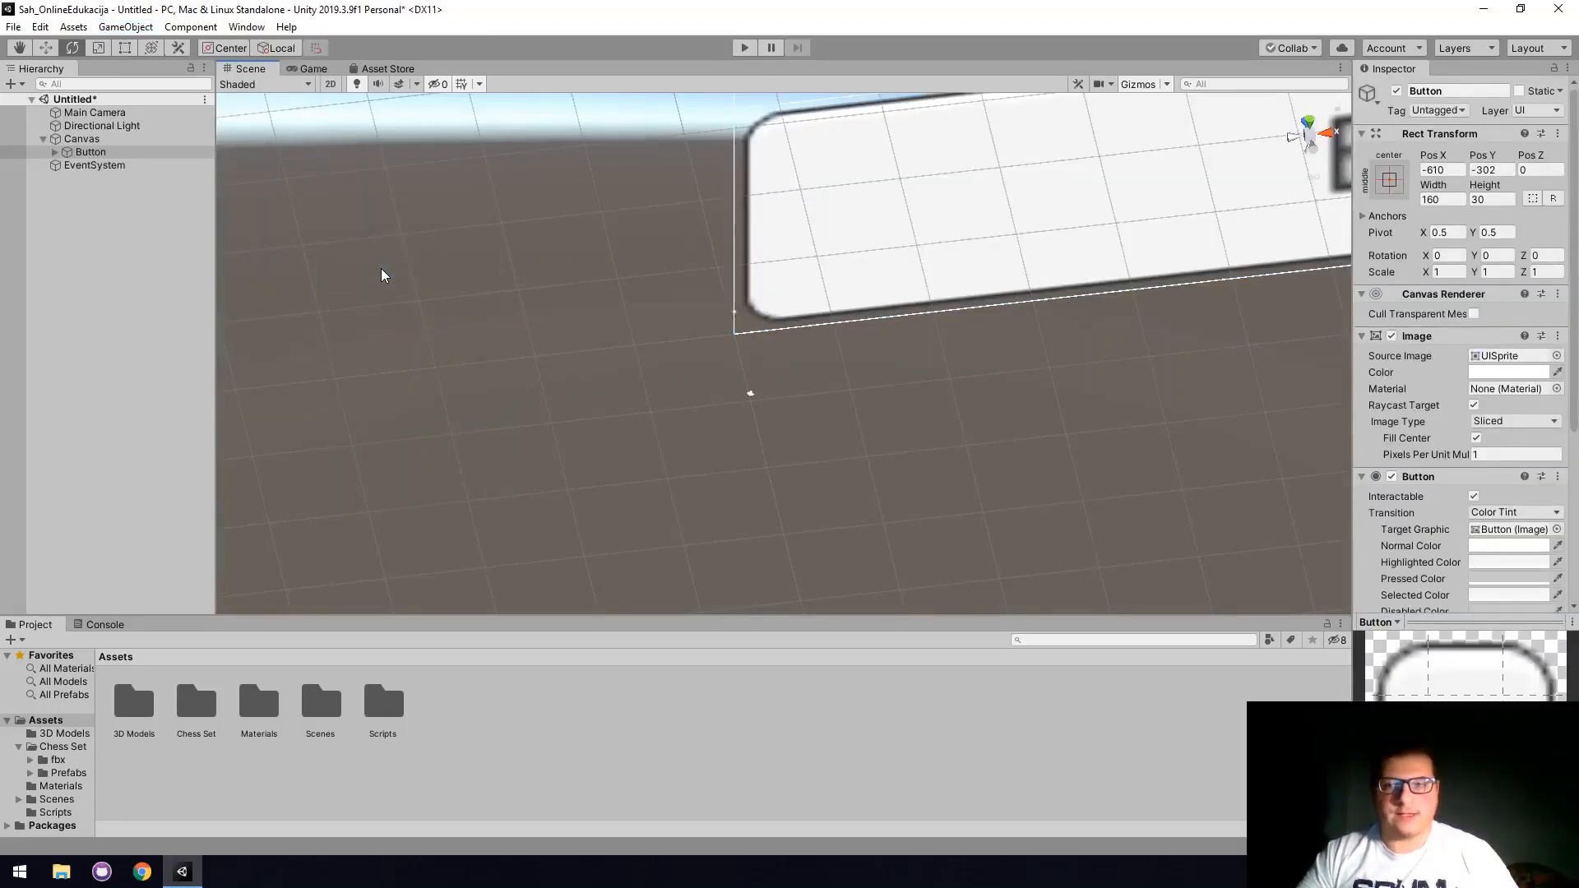
Switch the Scene view to 2D and frame the whole canvas with its button.
left_click(1301, 149)
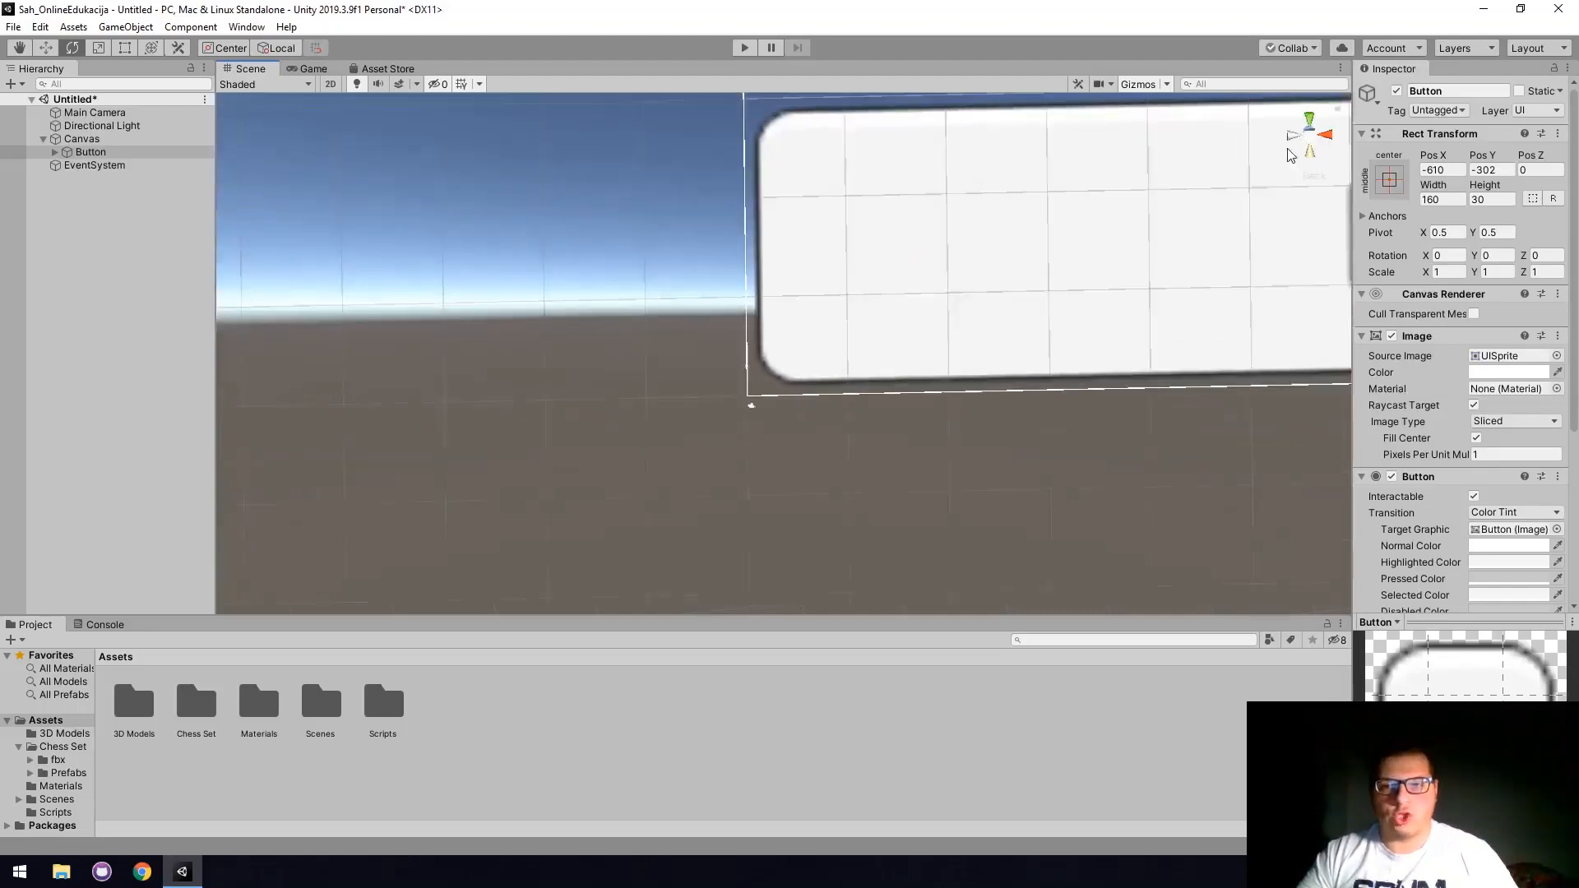
left_click(331, 83)
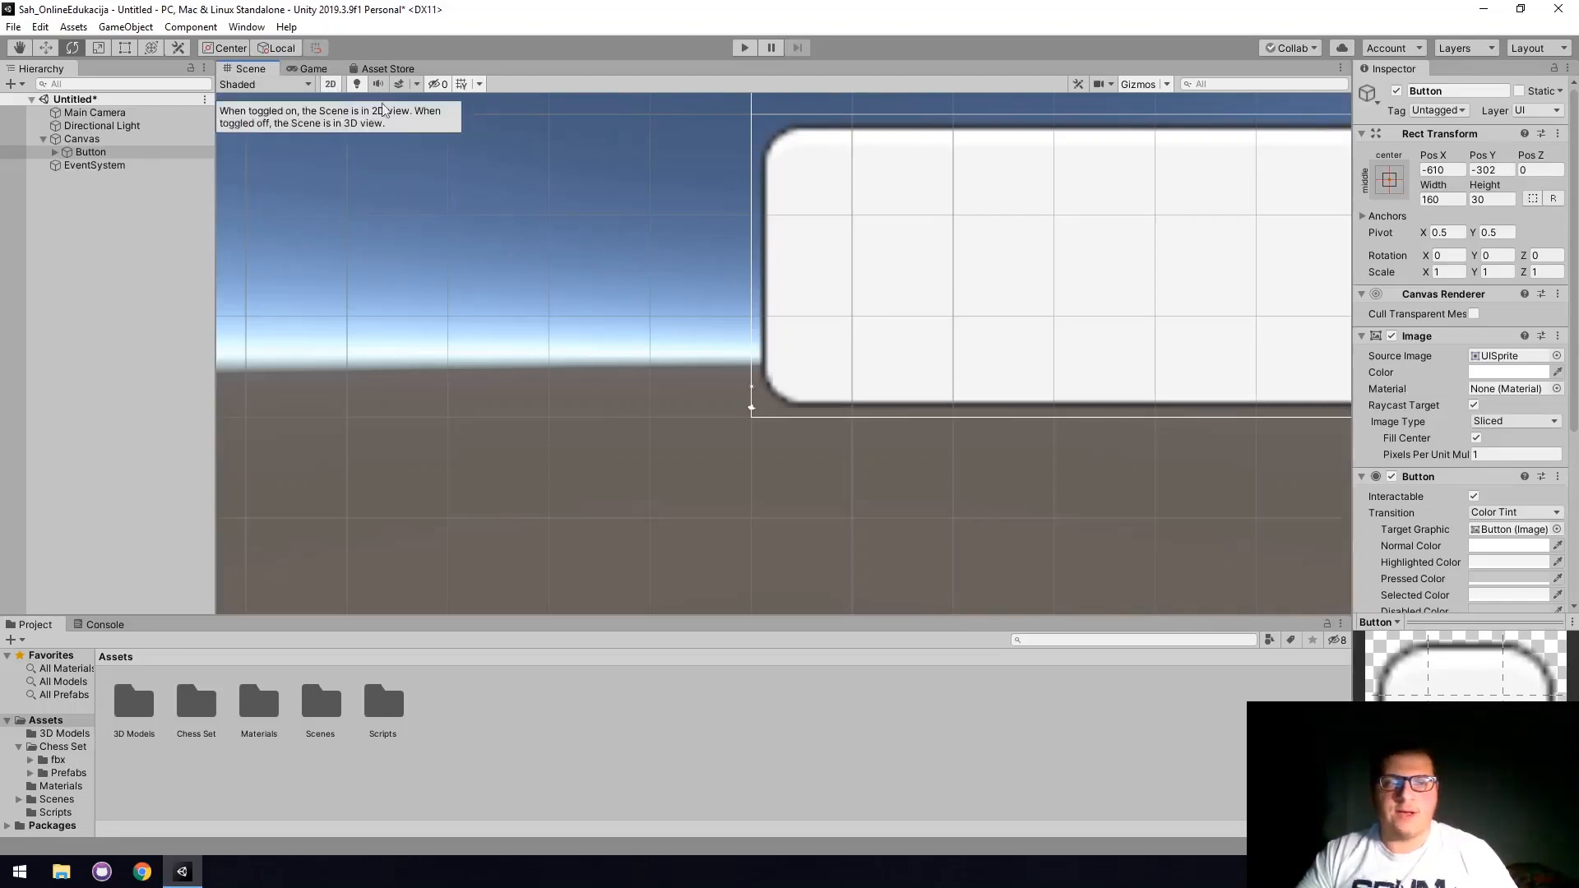
scroll(729, 285, "down", 2)
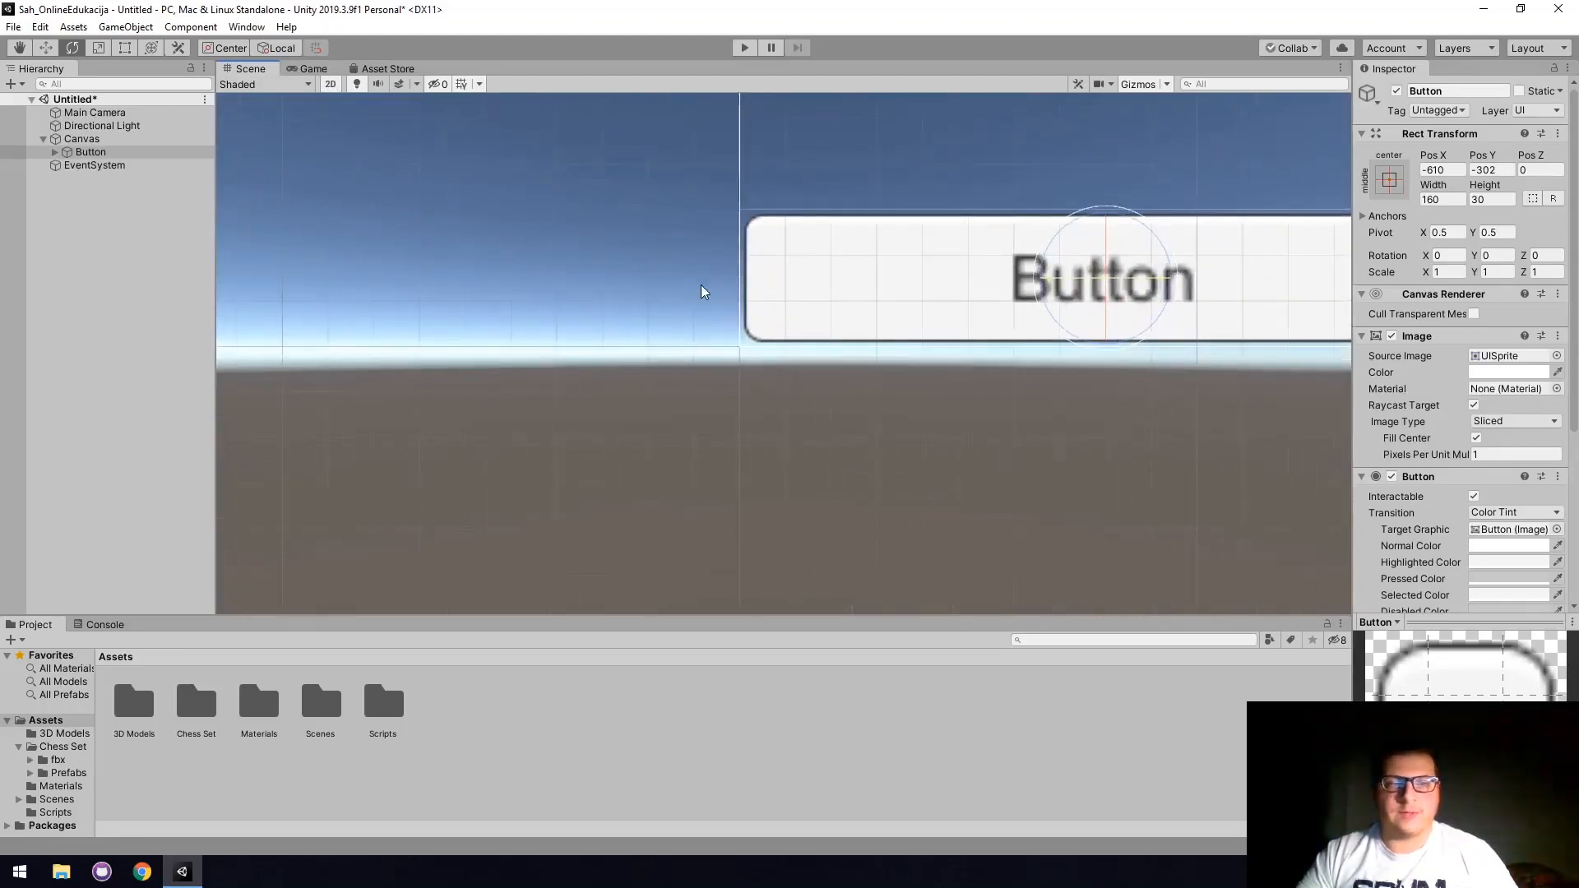
scroll(701, 284, "down", 2)
middle_click_drag(1052, 191, 675, 398)
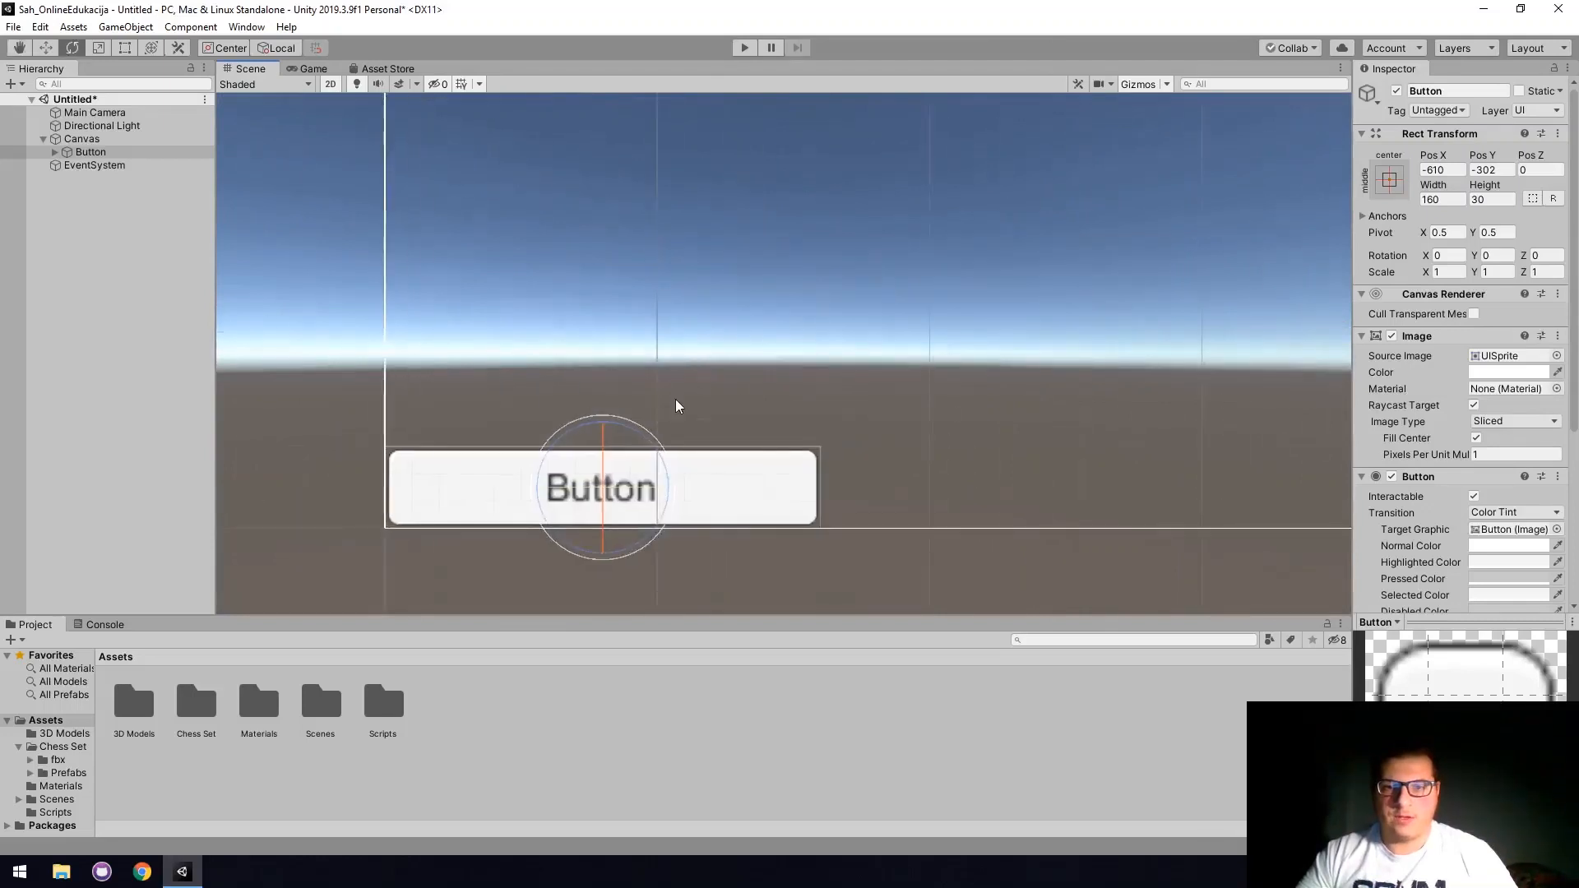
scroll(670, 407, "down", 4)
scroll(678, 403, "down", 5)
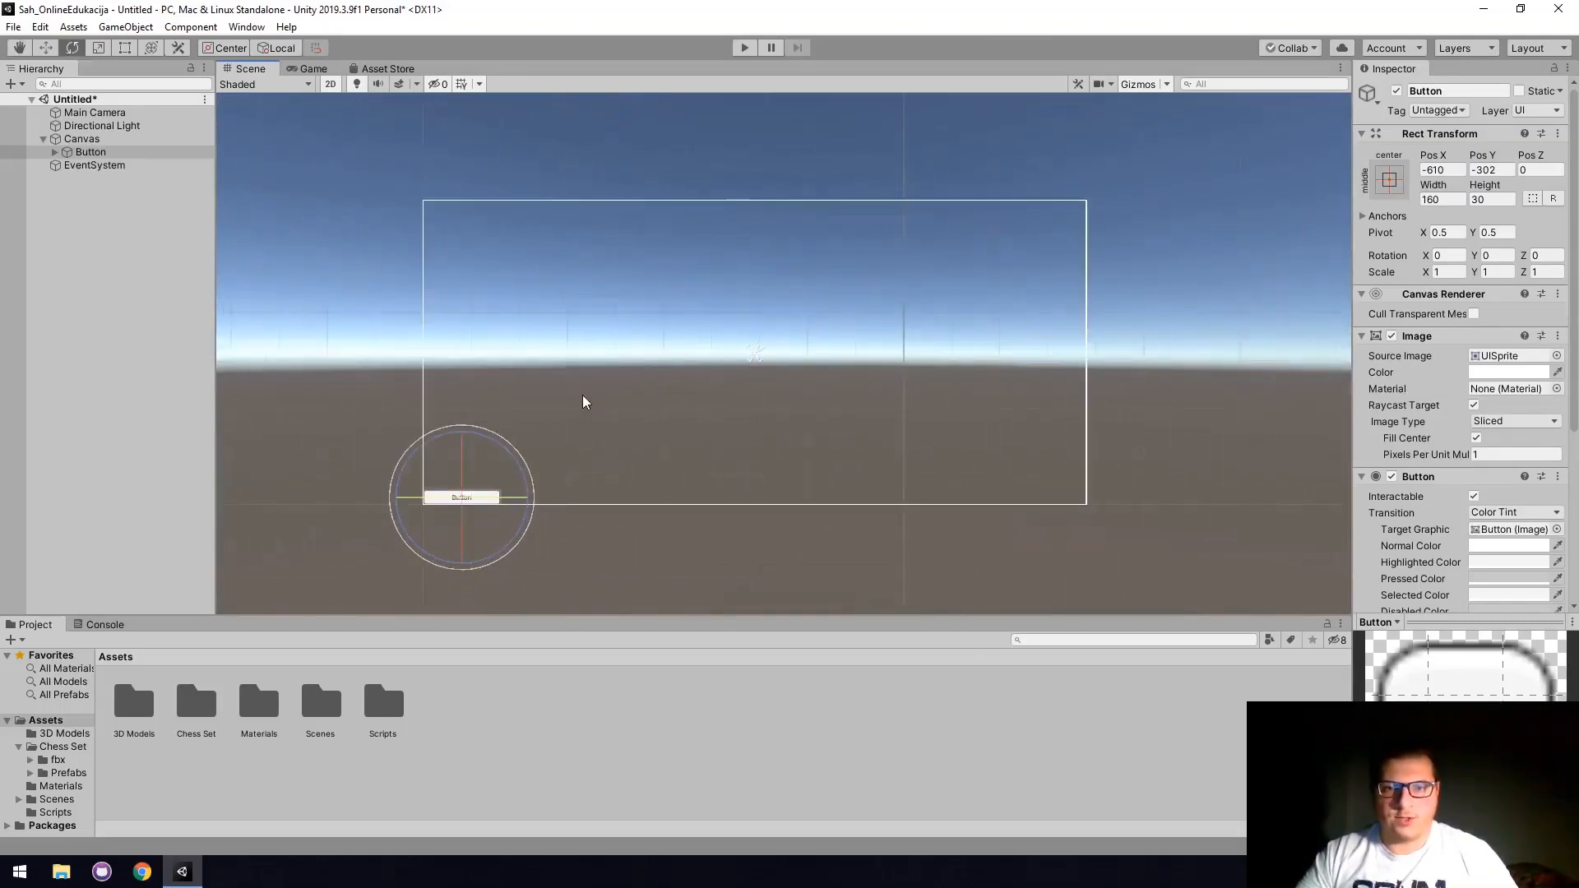
Examine the Canvas and EventSystem components and check how the button looks in the Game view.
left_click(81, 138)
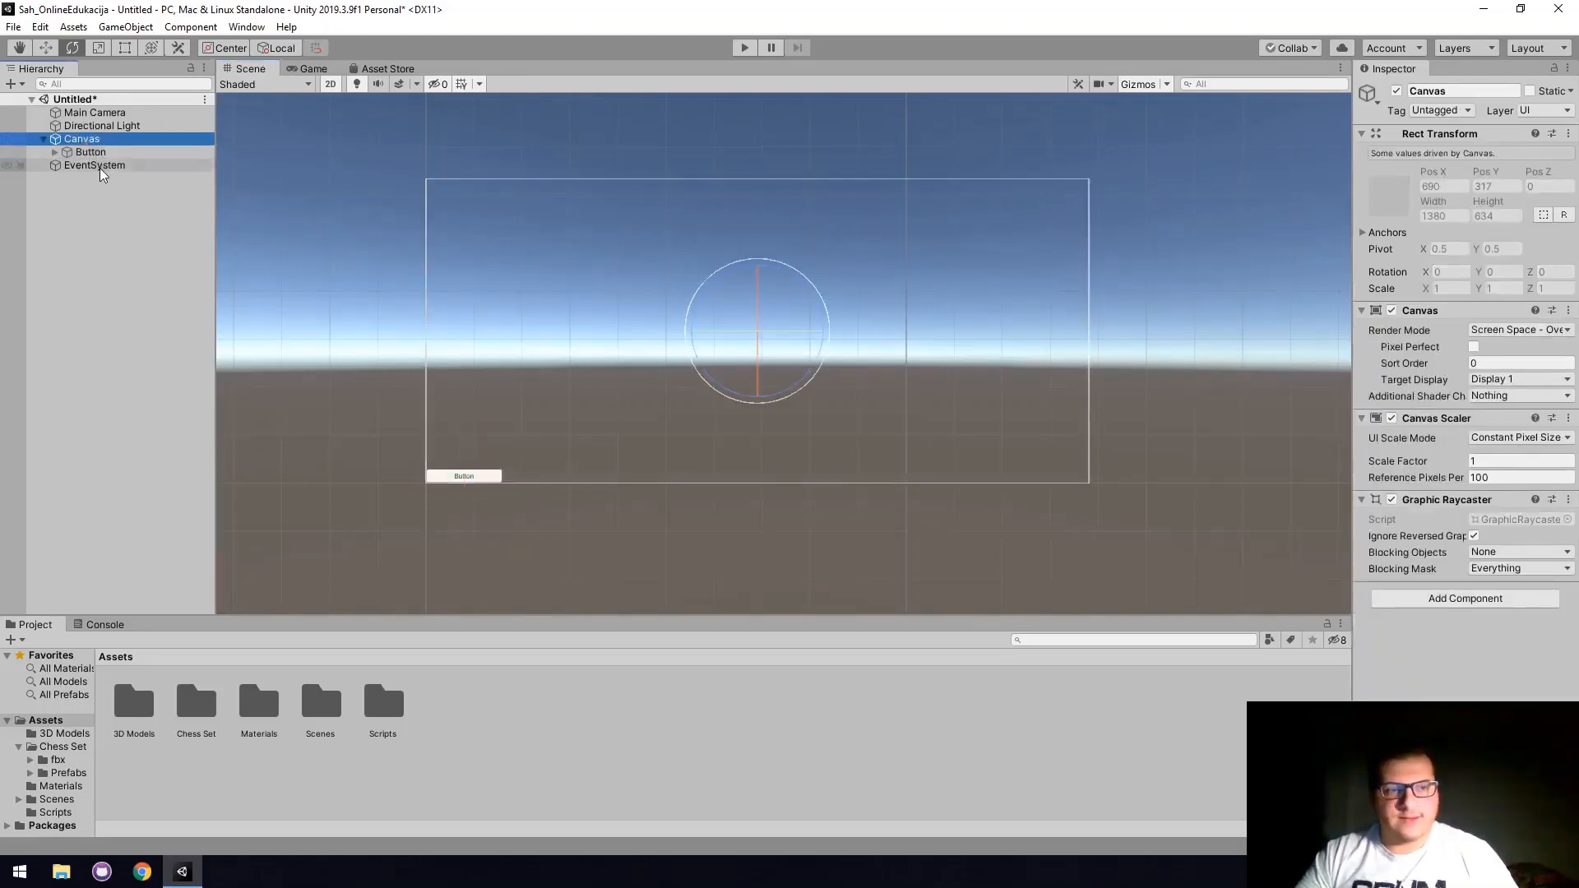
left_click(101, 167)
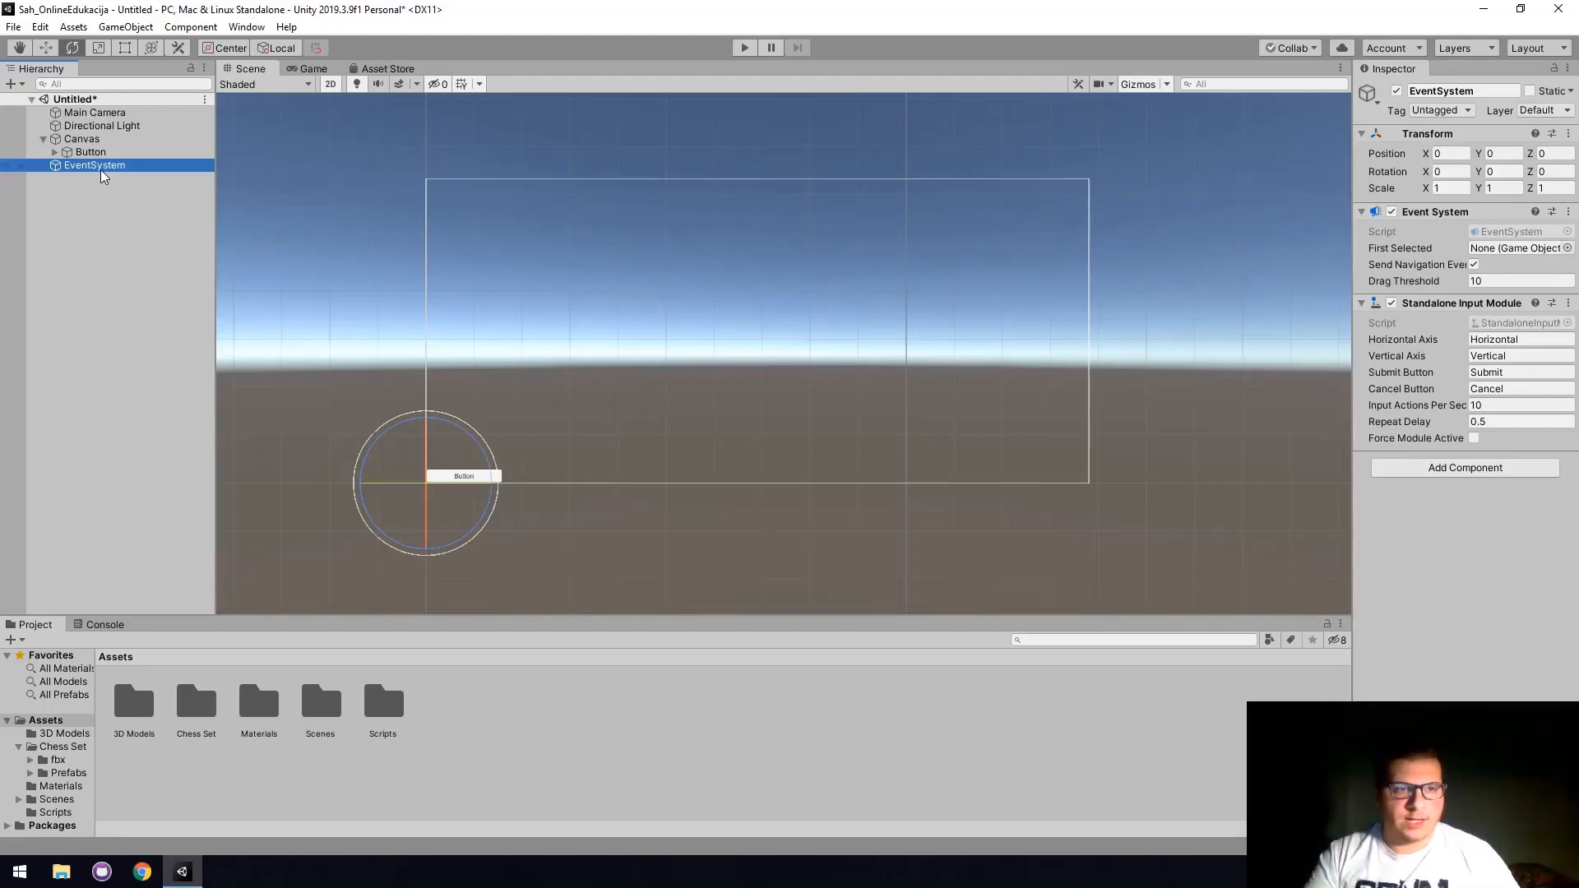
left_click(98, 141)
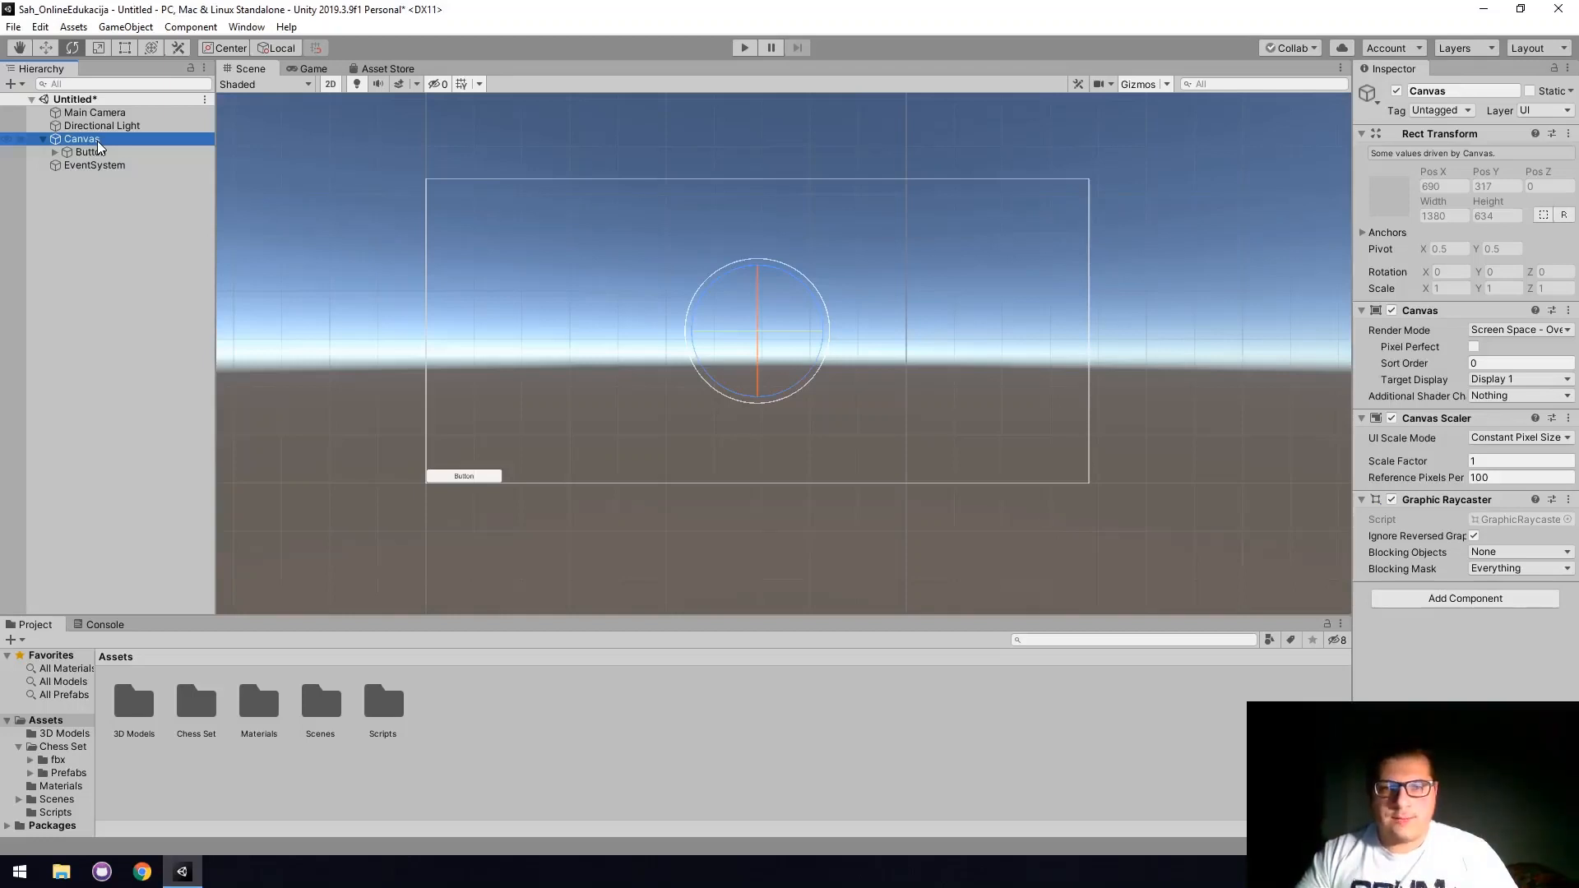
left_click(299, 73)
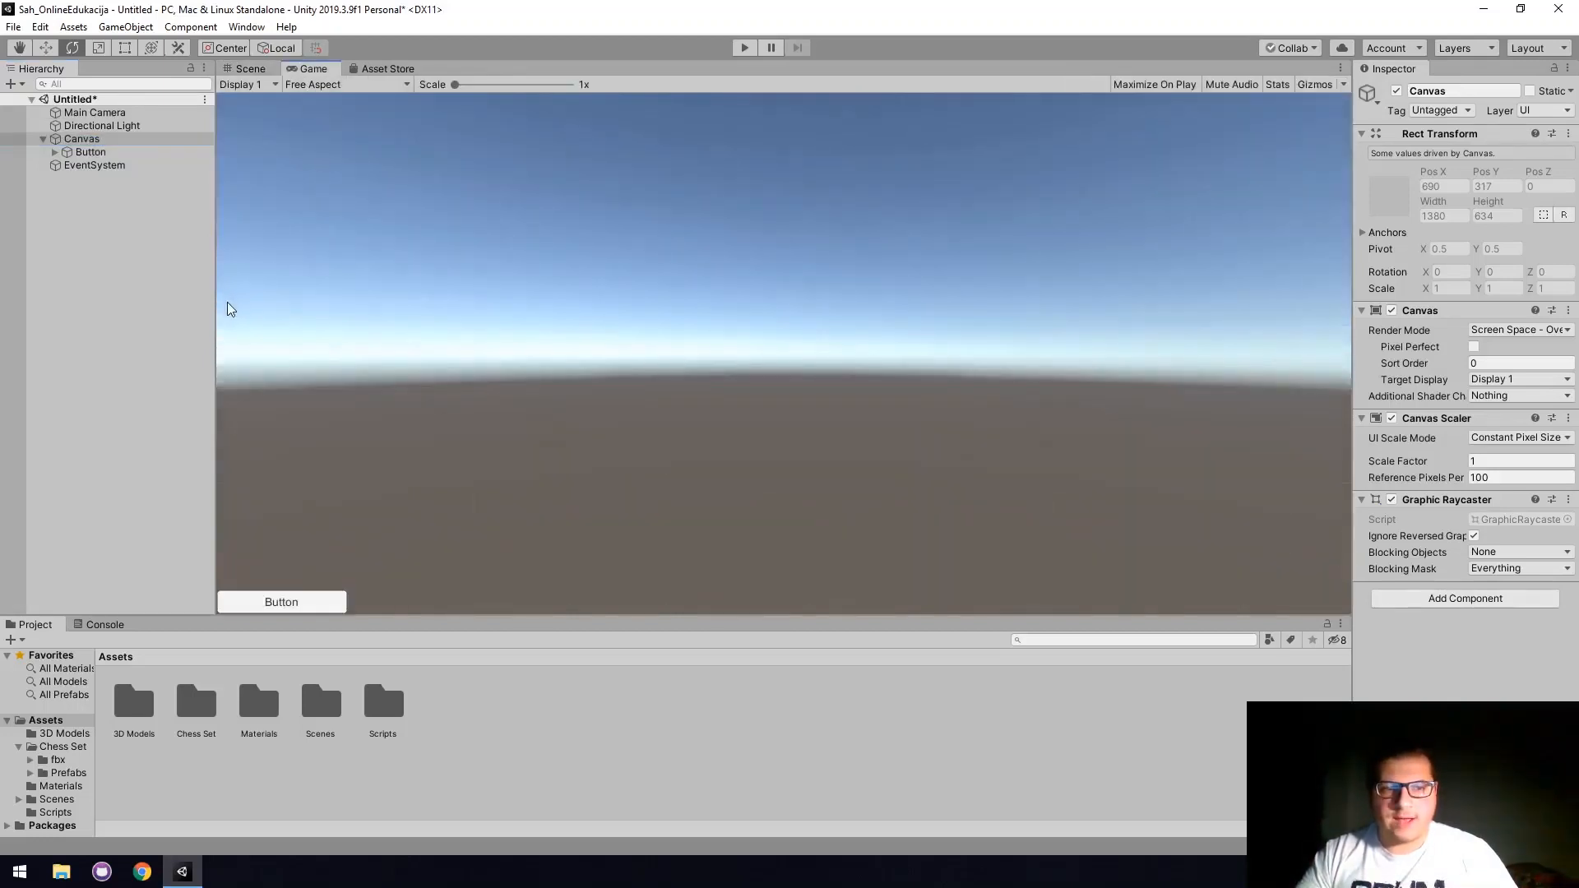
mouse_move(217, 302)
left_mouse_down()
mouse_move(405, 289)
mouse_move(233, 282)
mouse_move(486, 276)
mouse_move(184, 287)
mouse_move(486, 296)
mouse_move(142, 320)
mouse_move(161, 297)
mouse_move(214, 294)
left_mouse_up()
left_click(242, 71)
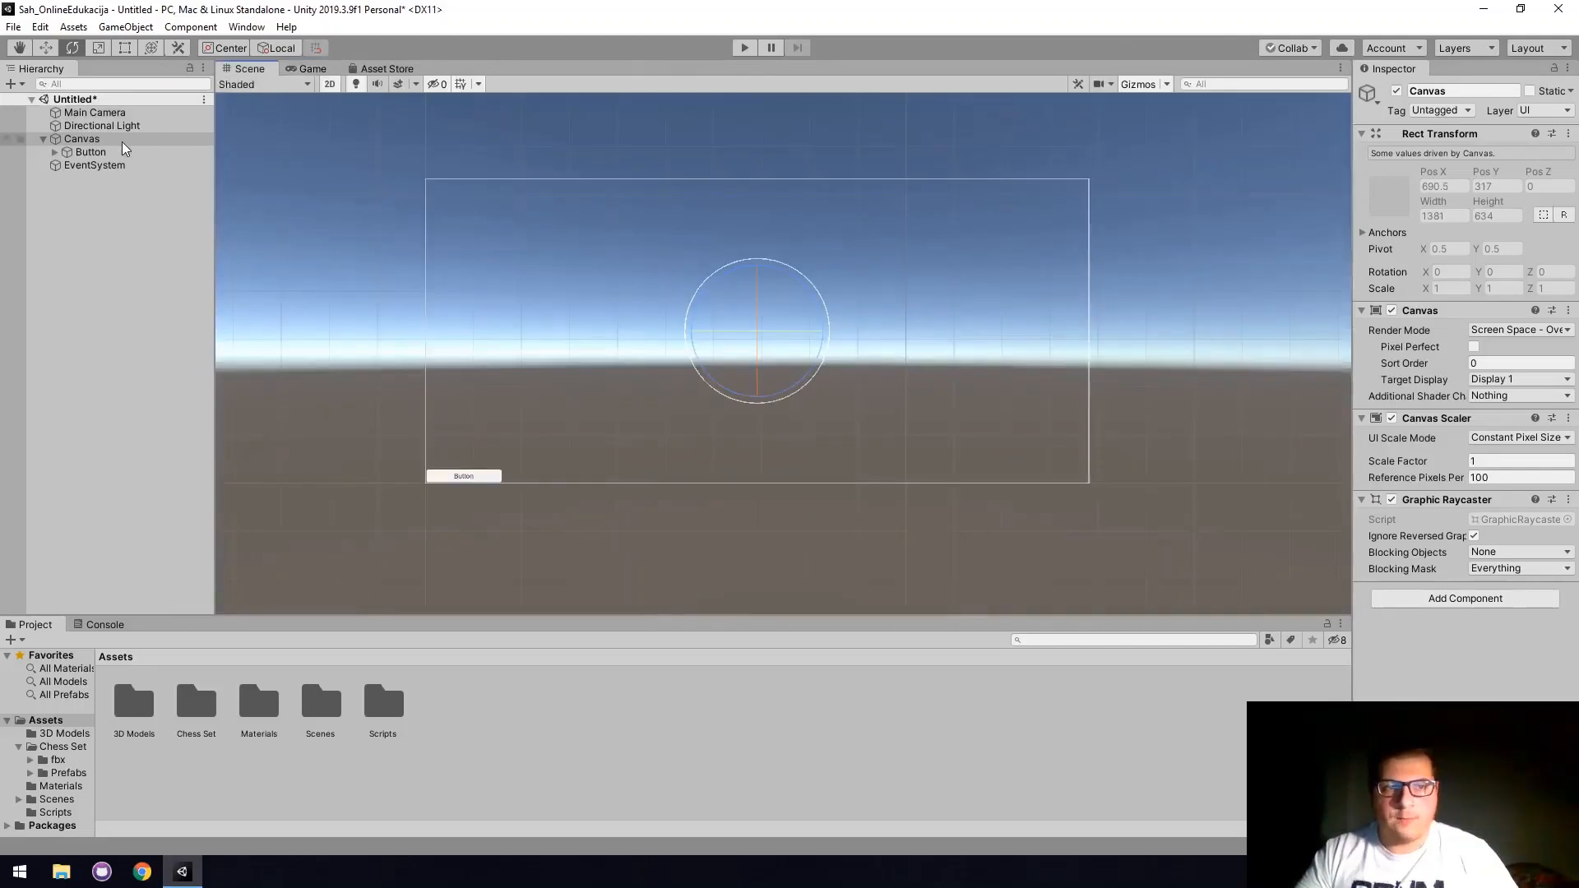
Set the Canvas Scaler's UI Scale Mode to Scale With Screen Size and widen the Inspector to show the full option.
left_click(118, 143)
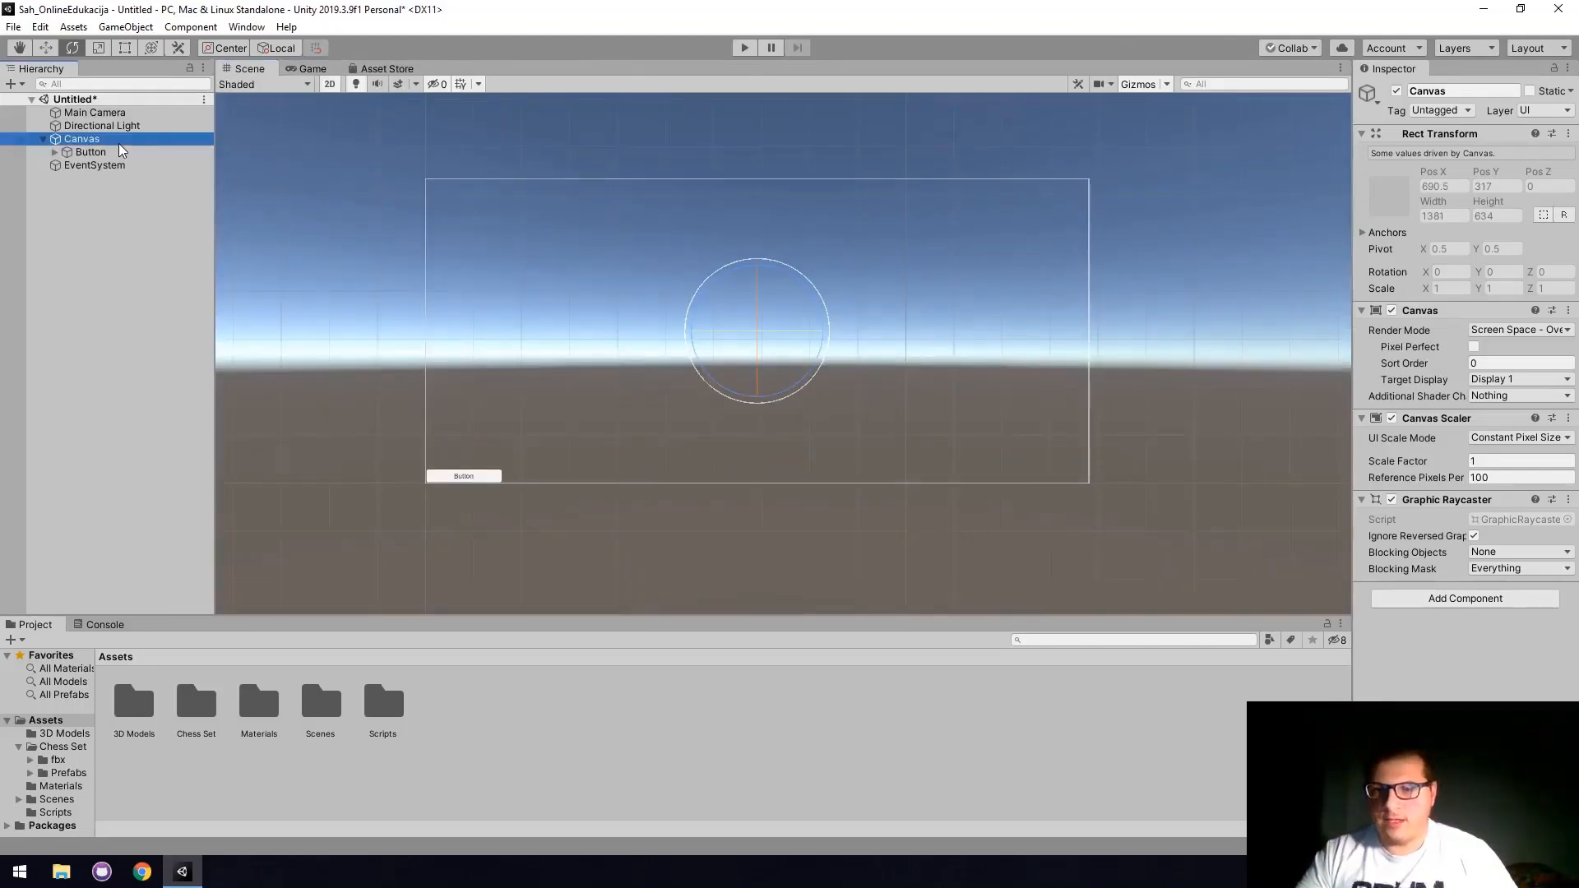
left_click(1483, 442)
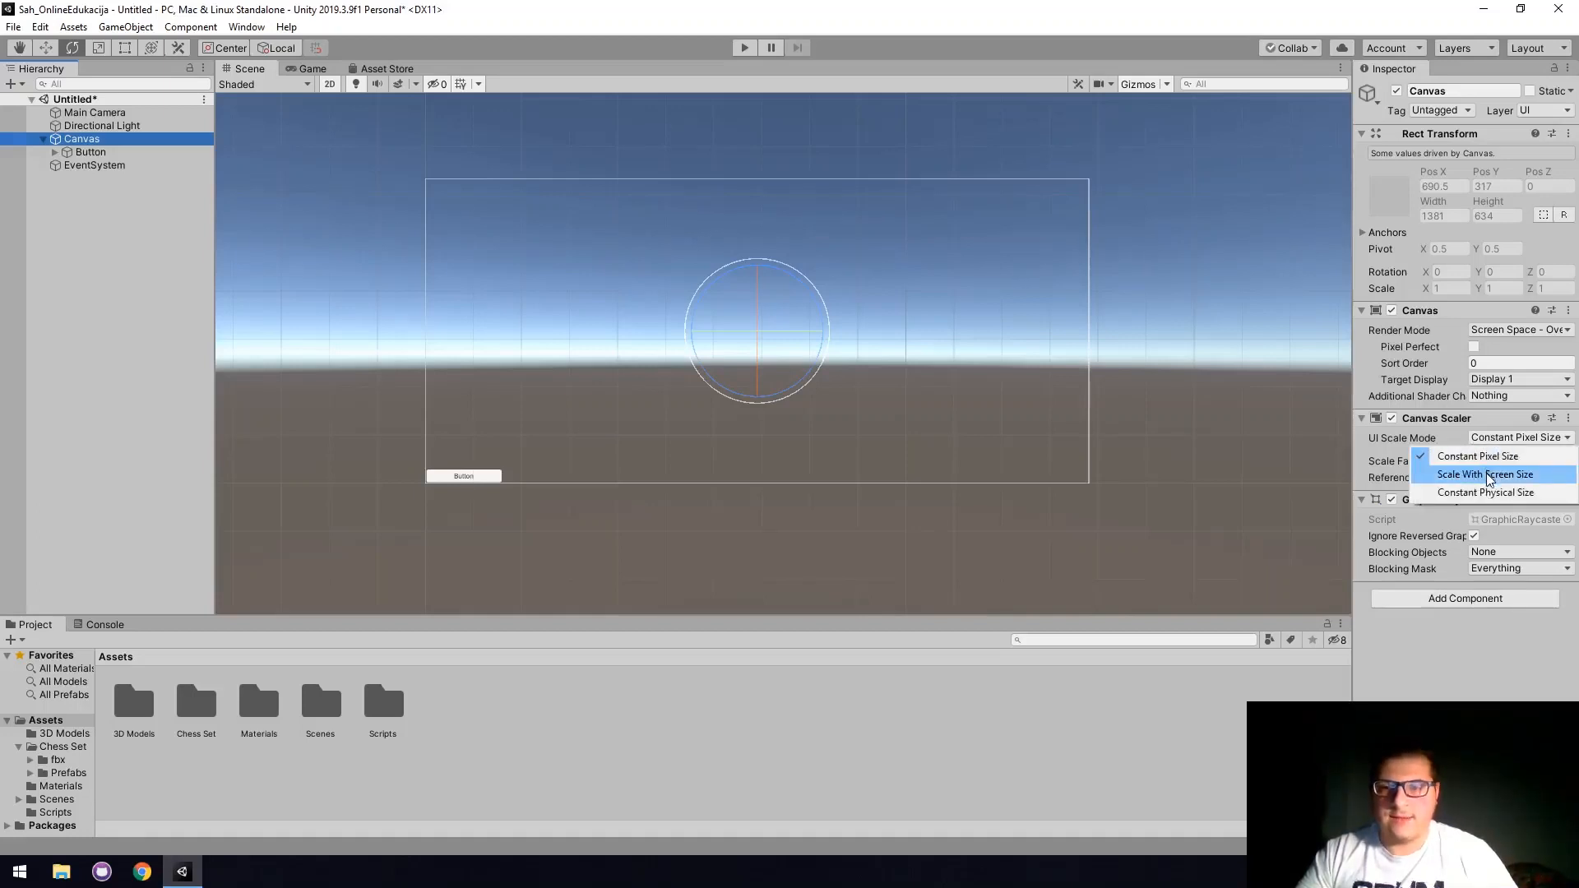
left_click(1484, 475)
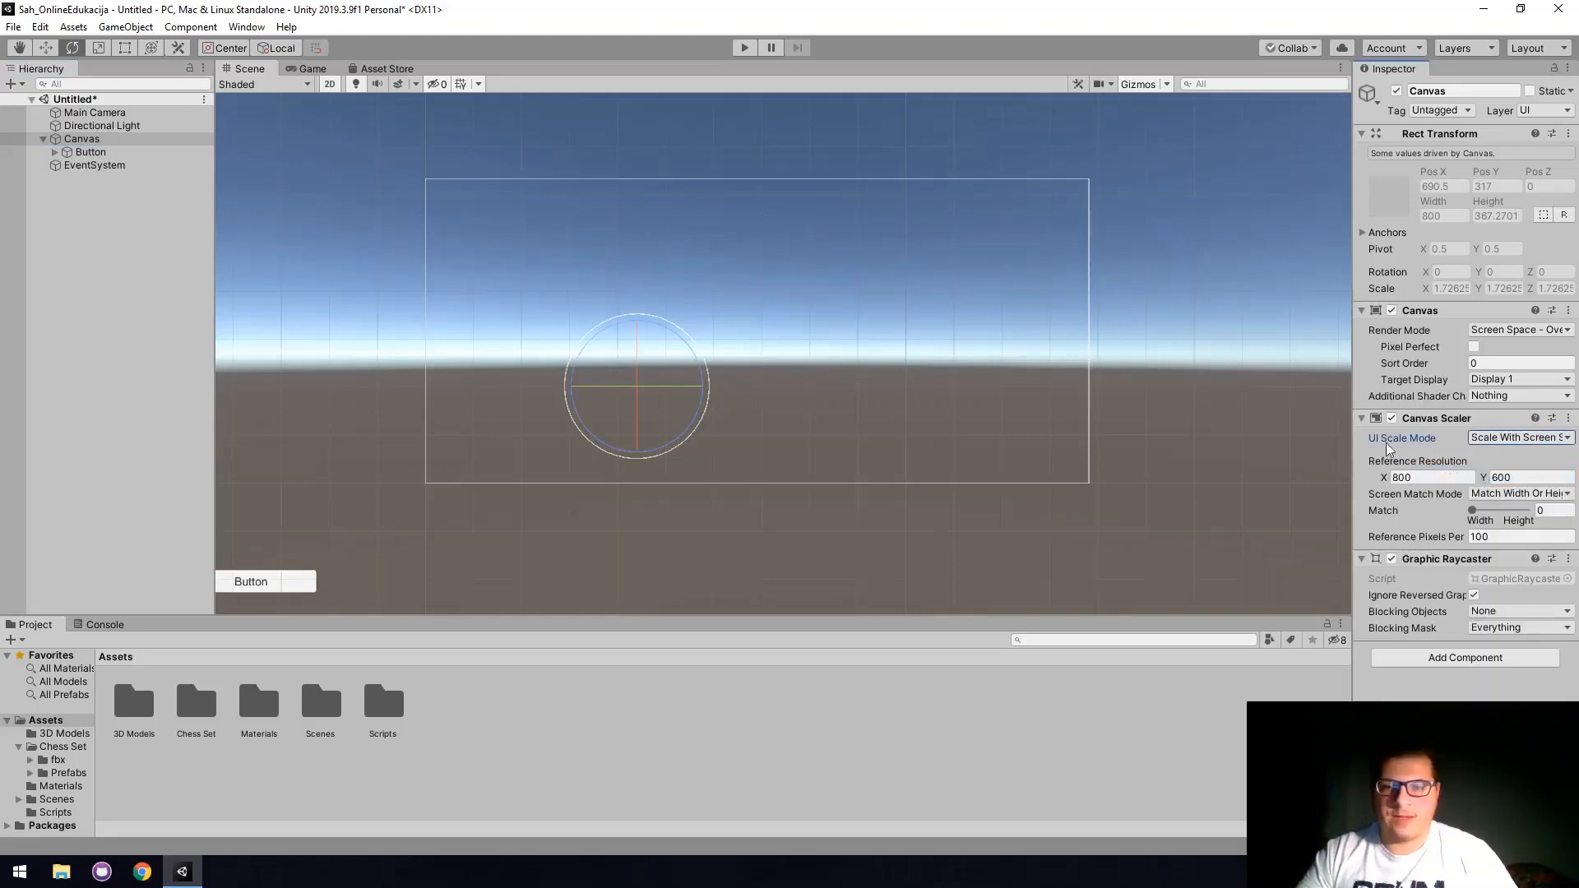
mouse_move(1353, 444)
left_mouse_down()
mouse_move(1295, 444)
mouse_move(1322, 444)
left_mouse_up()
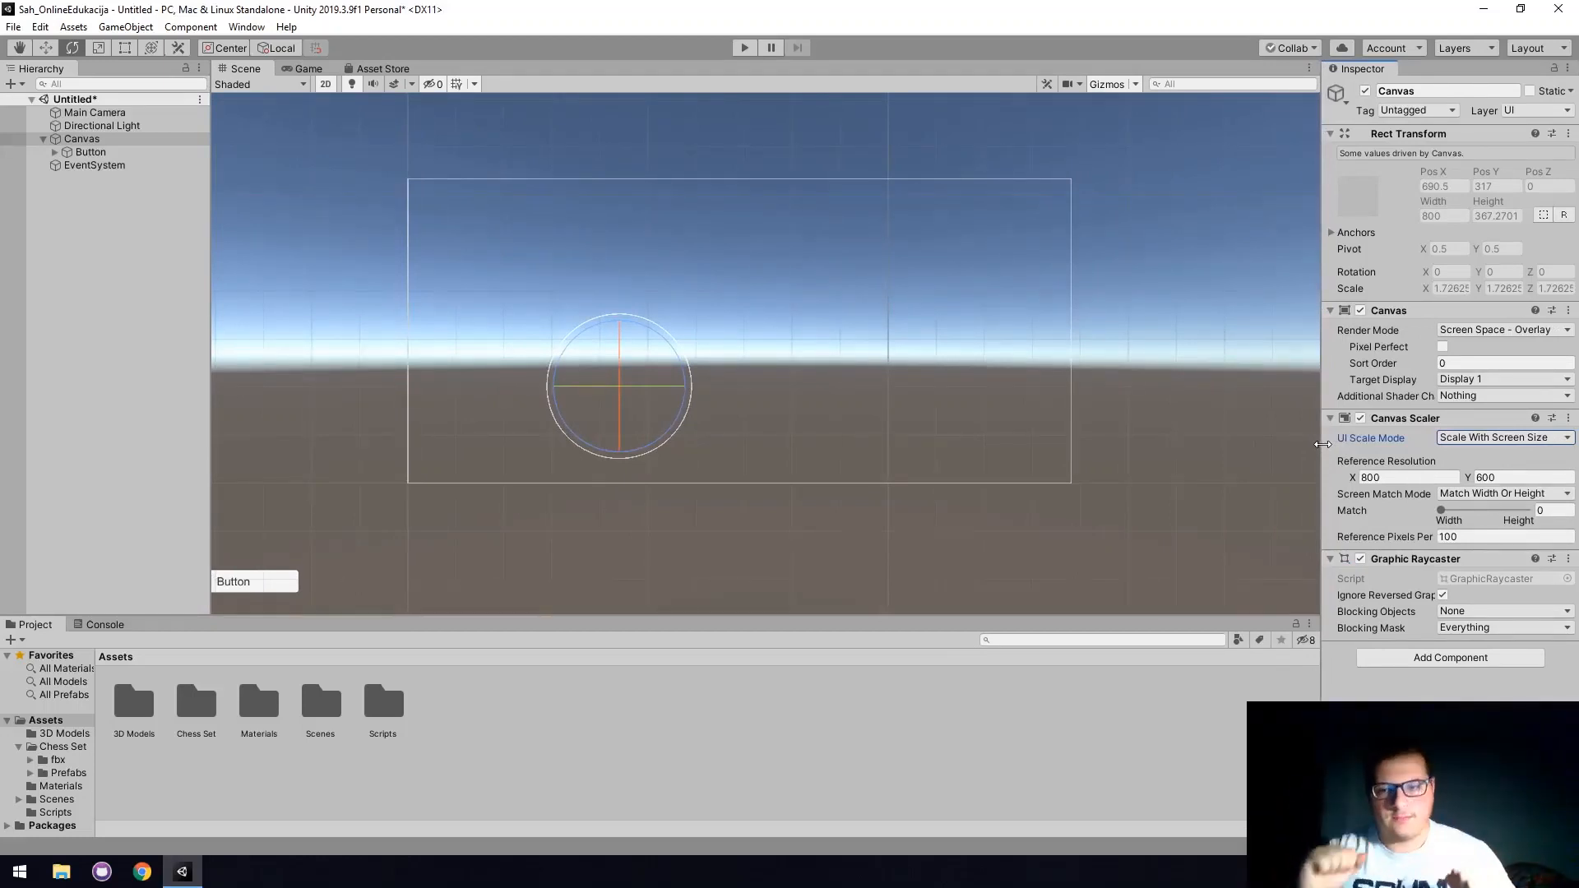
Set the Canvas Scaler's Reference Resolution to X 1920 and Y 1080.
left_click(1417, 478)
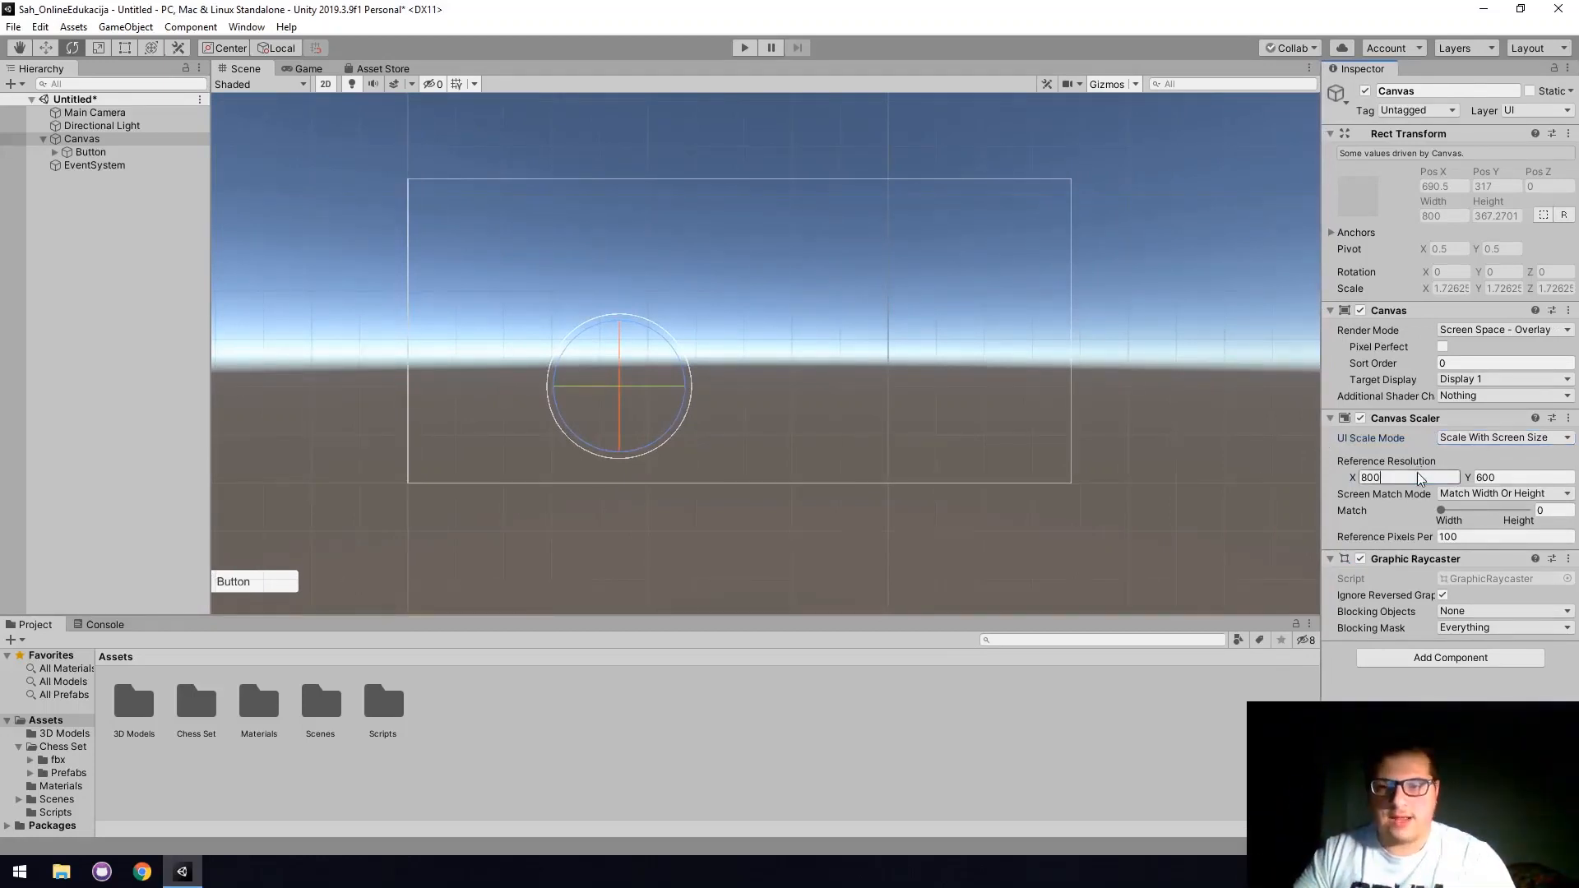
double_click(1418, 476)
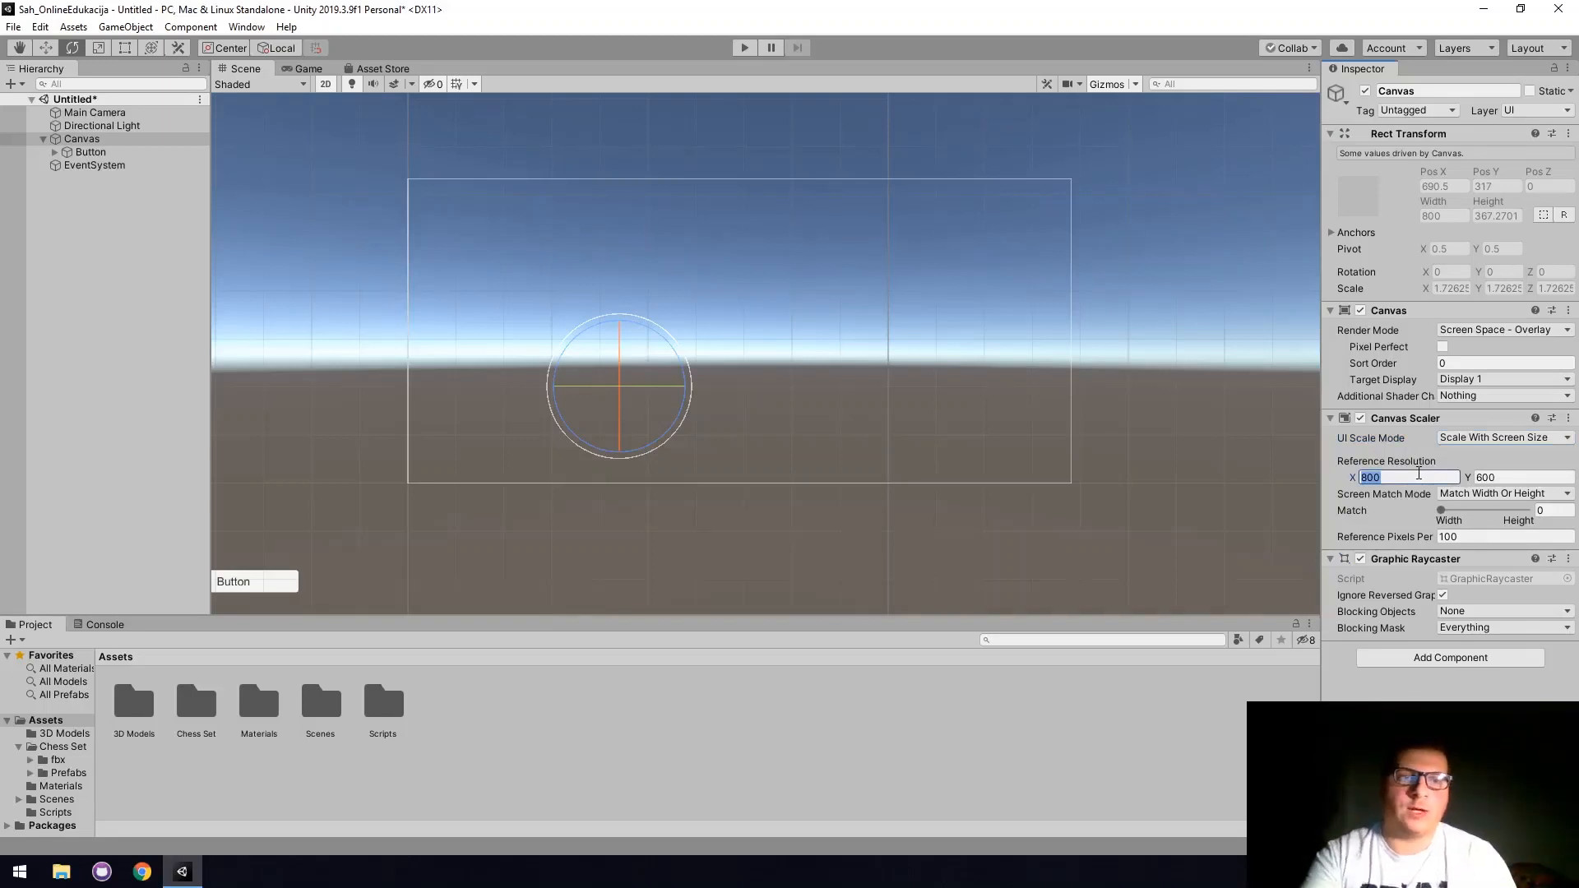
type("1920")
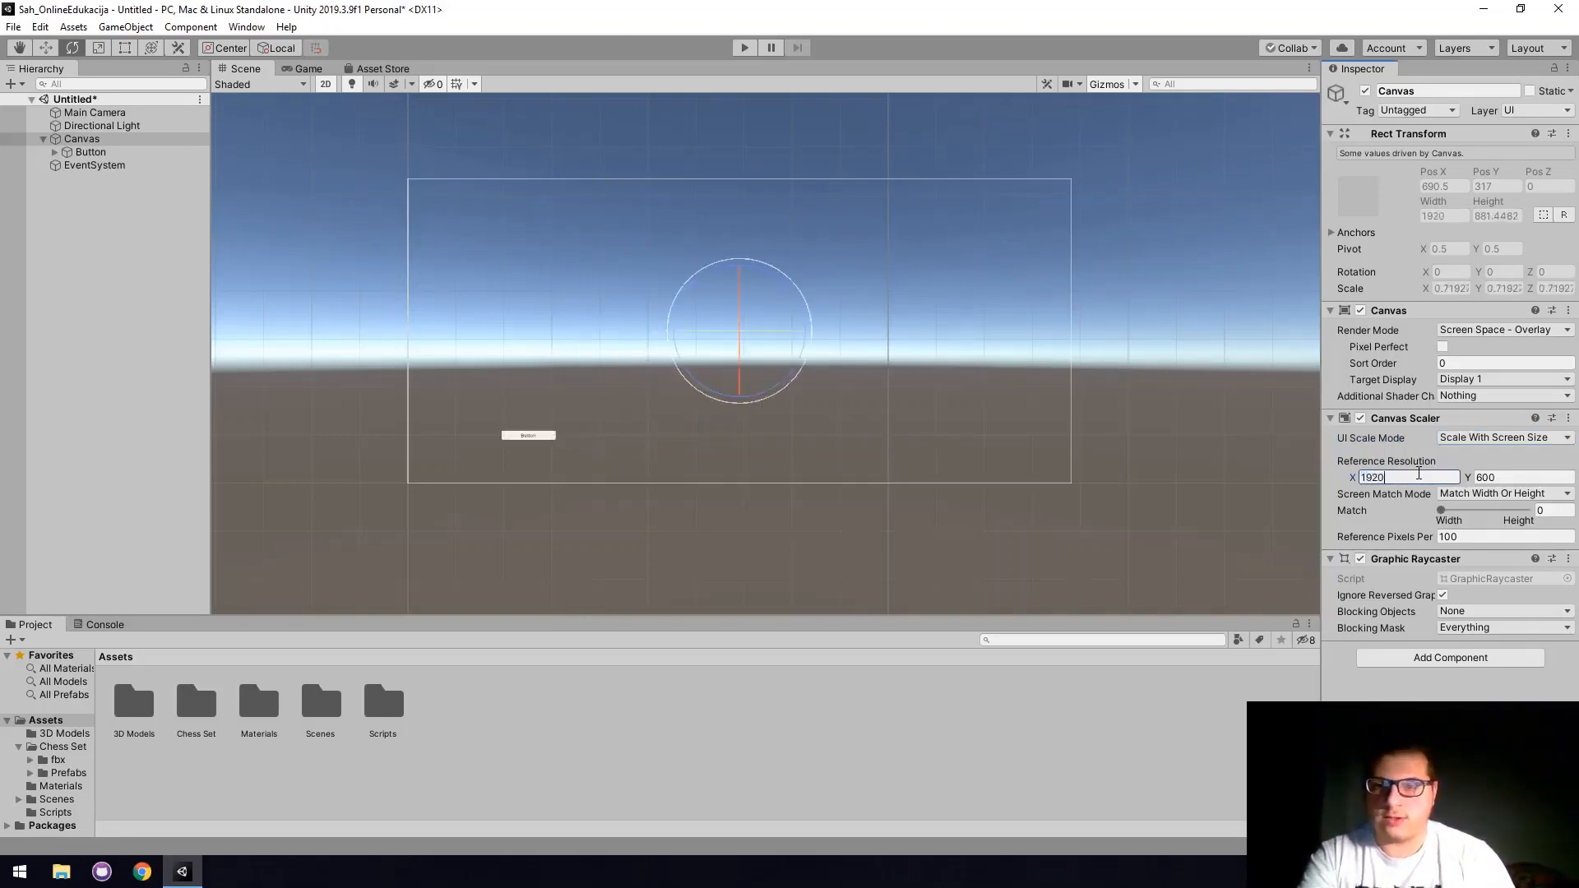
key("Tab")
type("1")
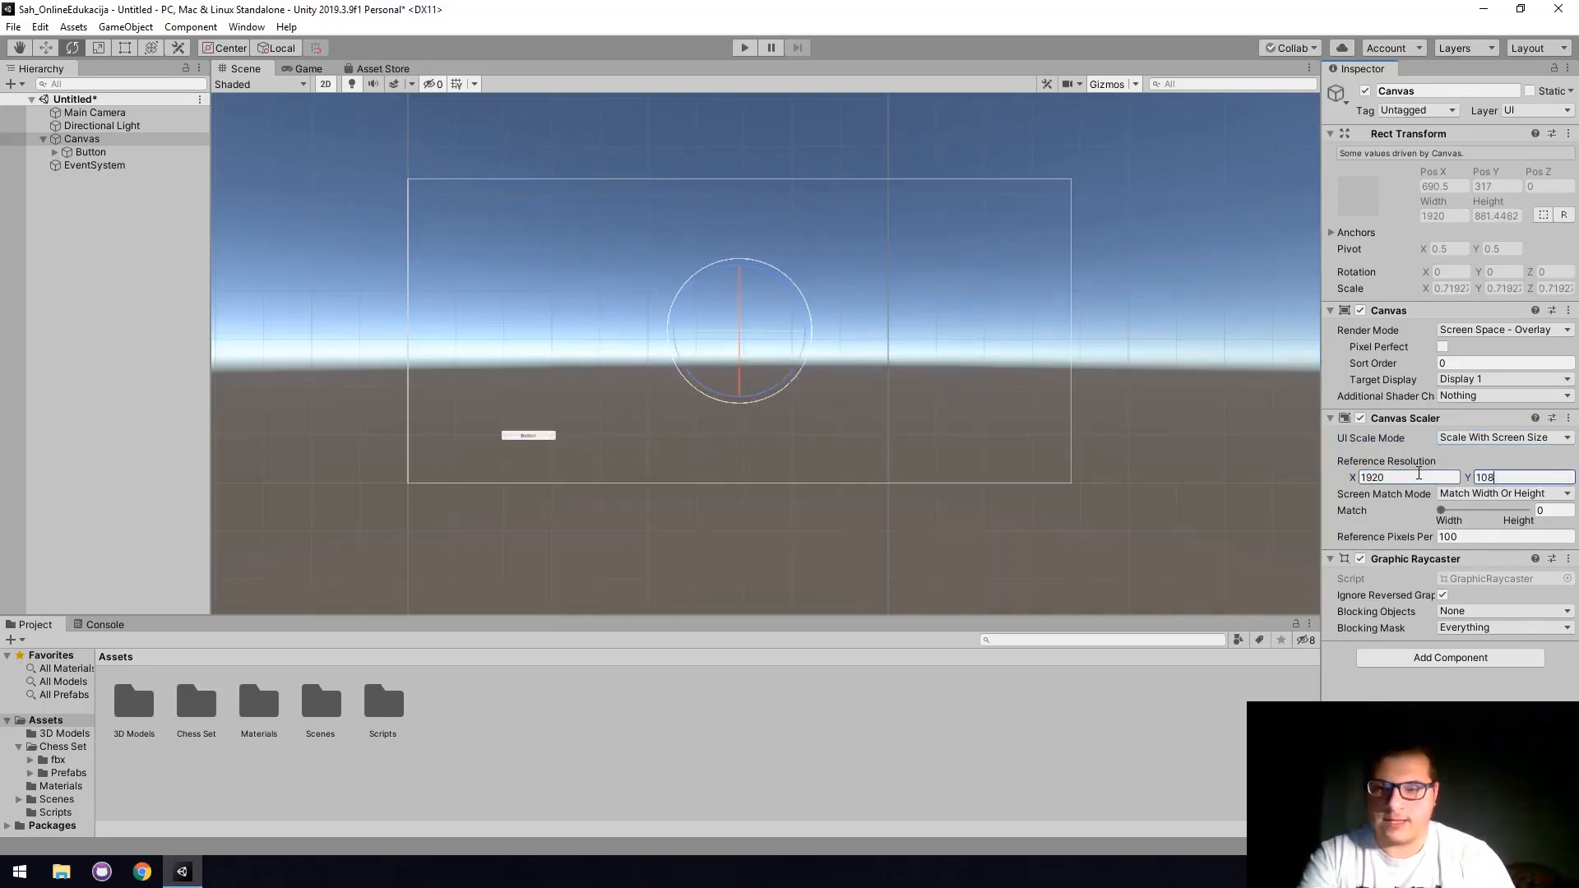
left_click(1421, 474)
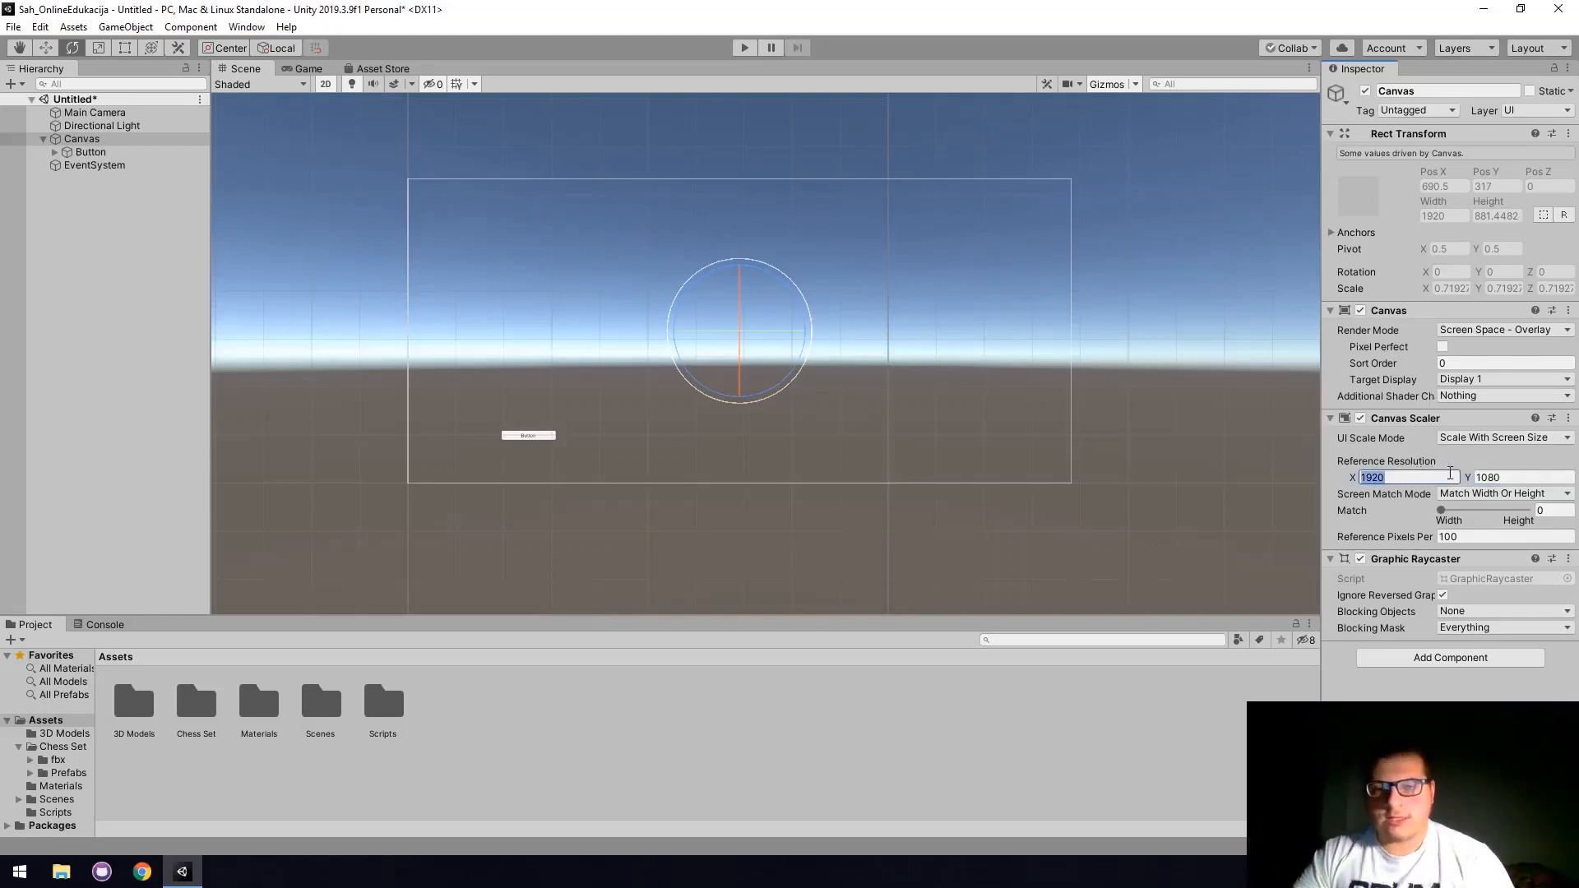
left_click(1486, 476)
left_click(1441, 476)
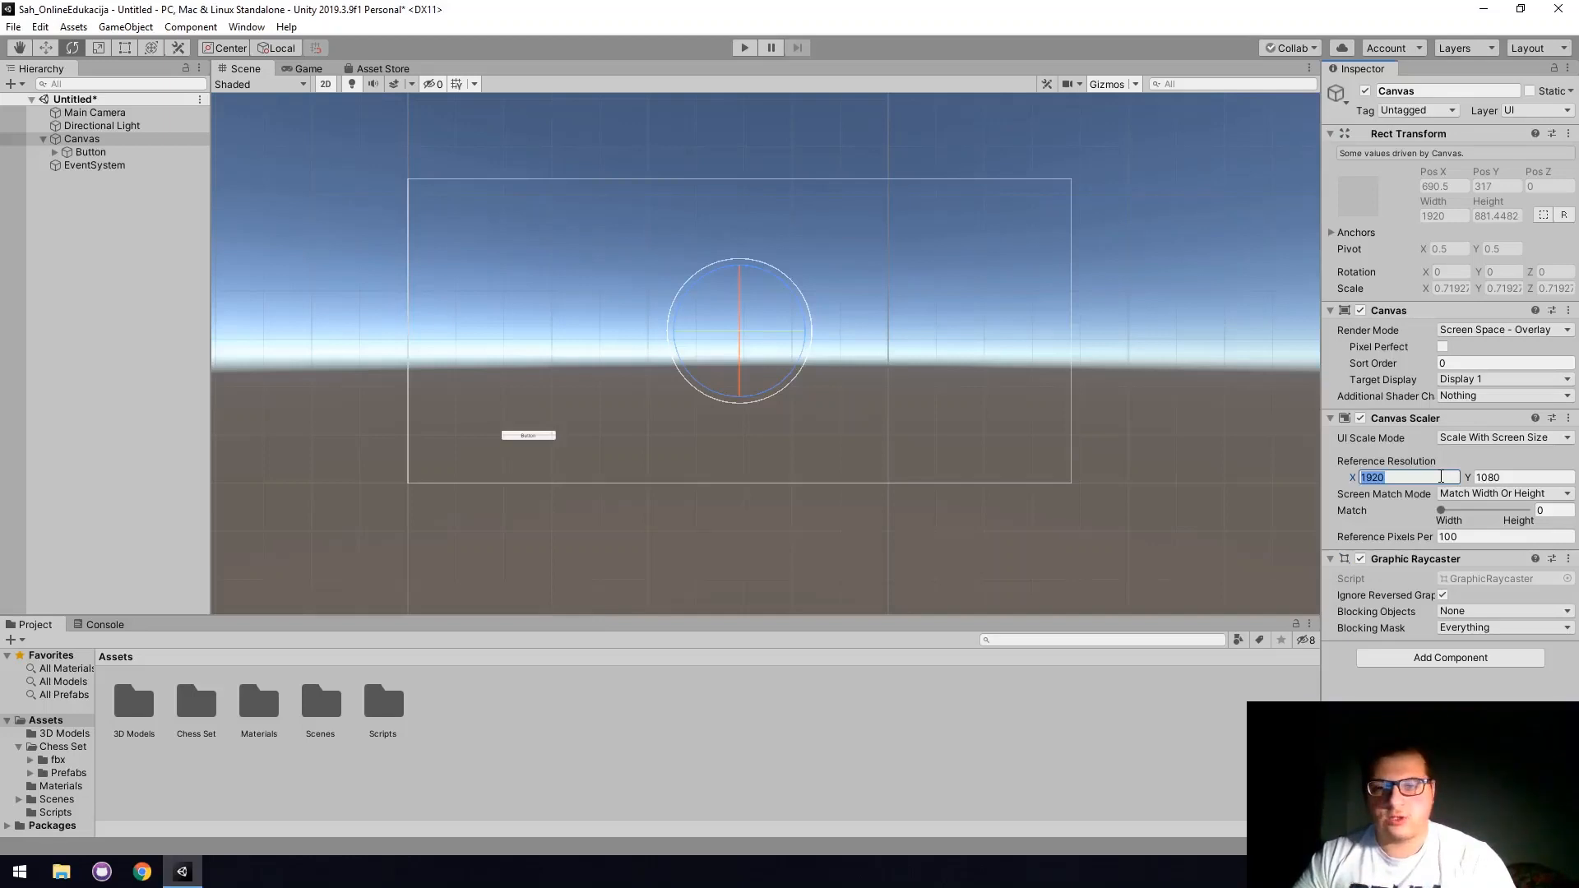
key("Tab")
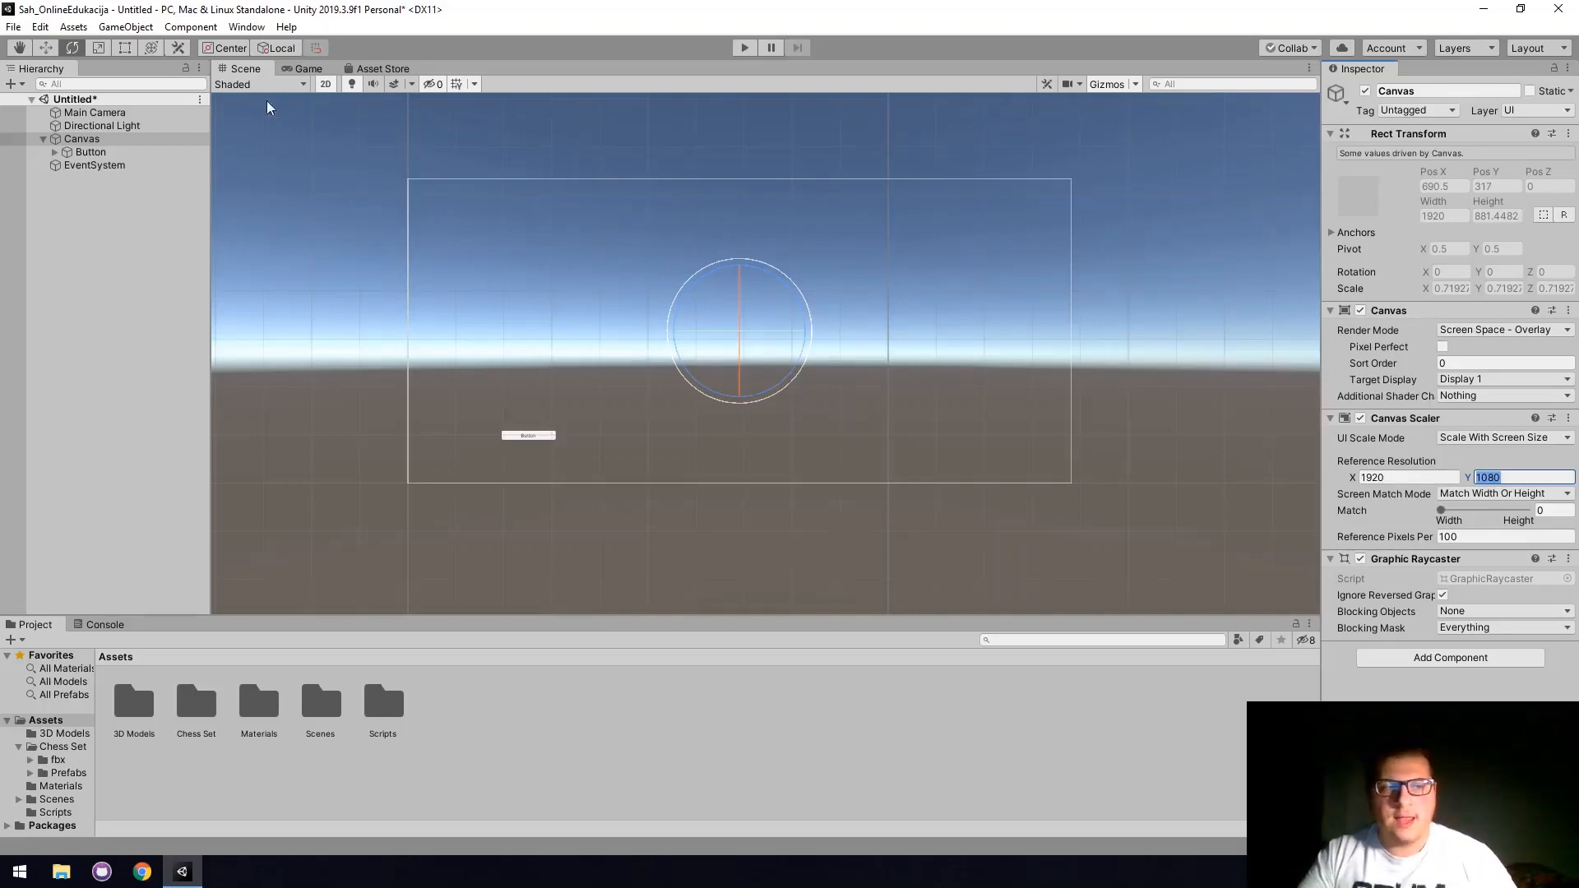
left_click(200, 138)
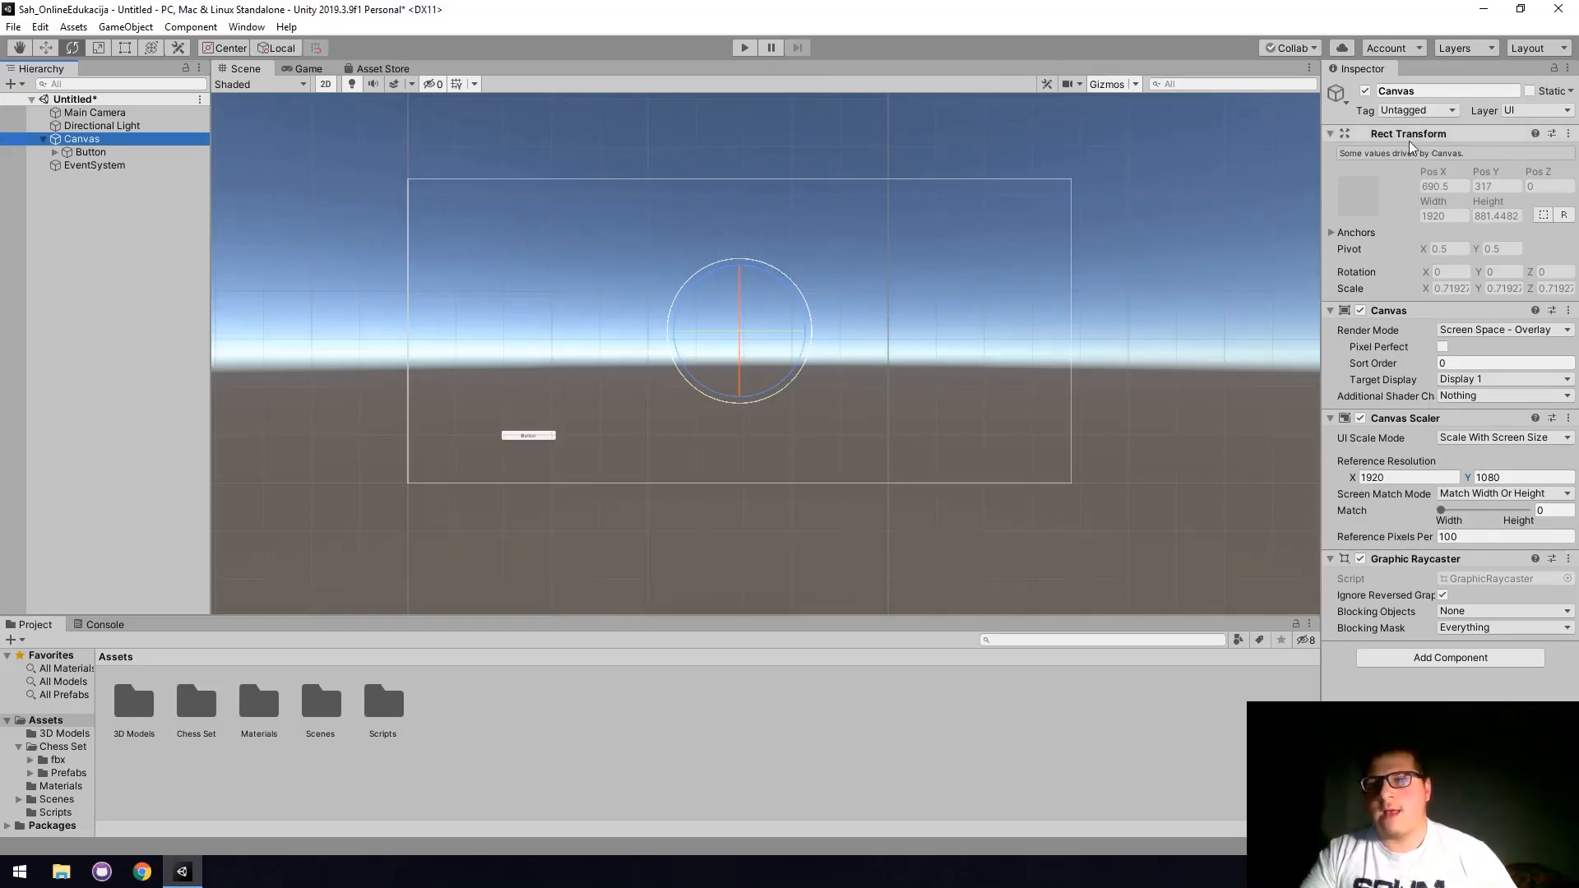
Check in the Game view how the button scales when the view is resized.
left_click(92, 153)
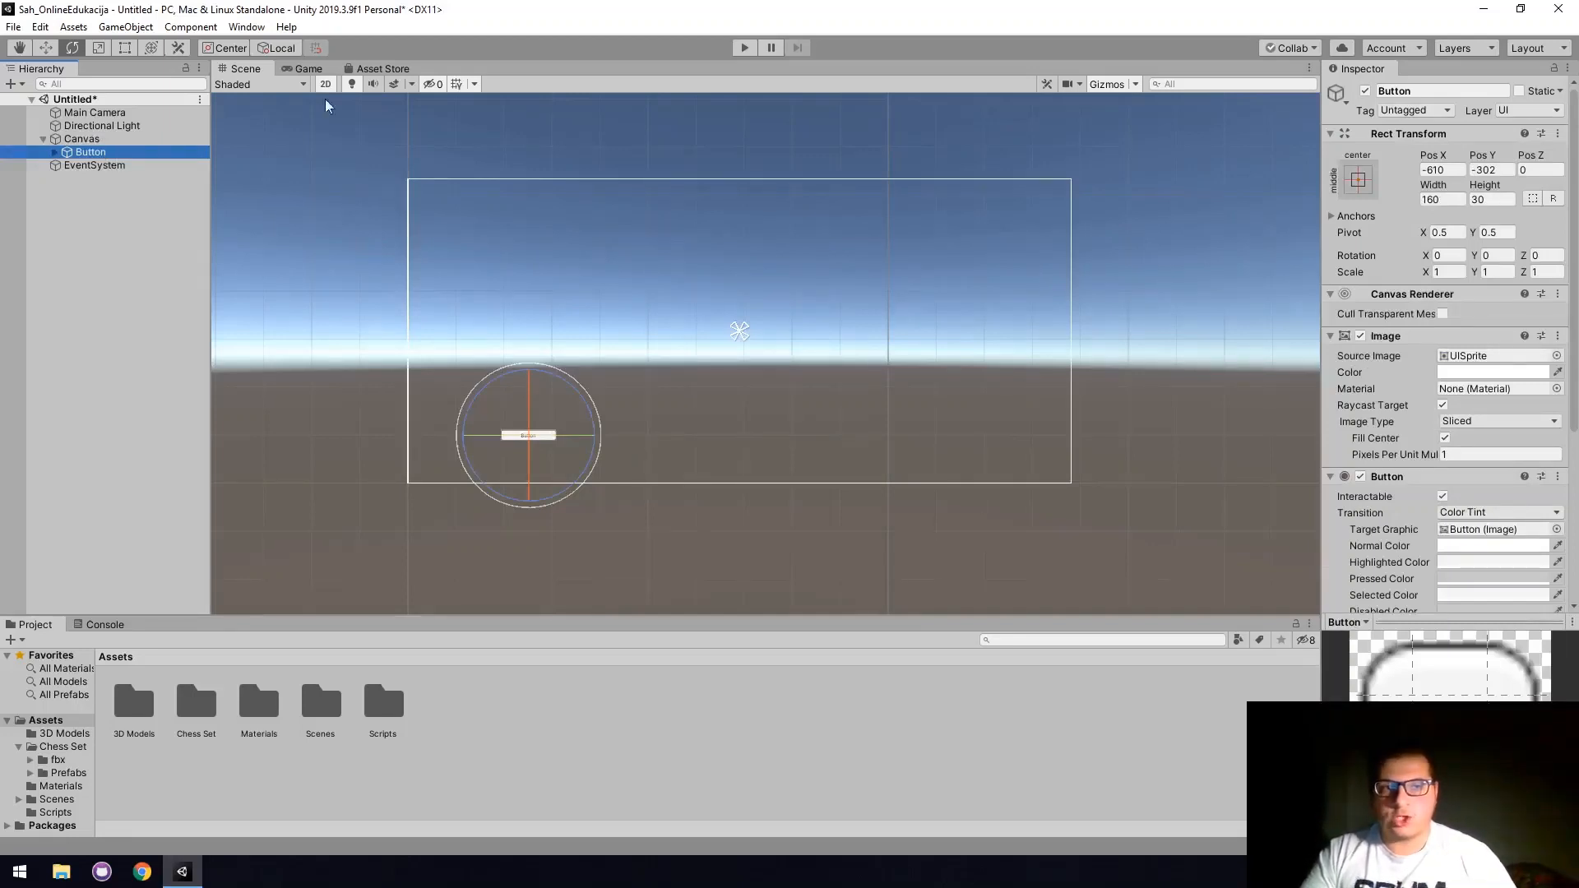
left_click(296, 68)
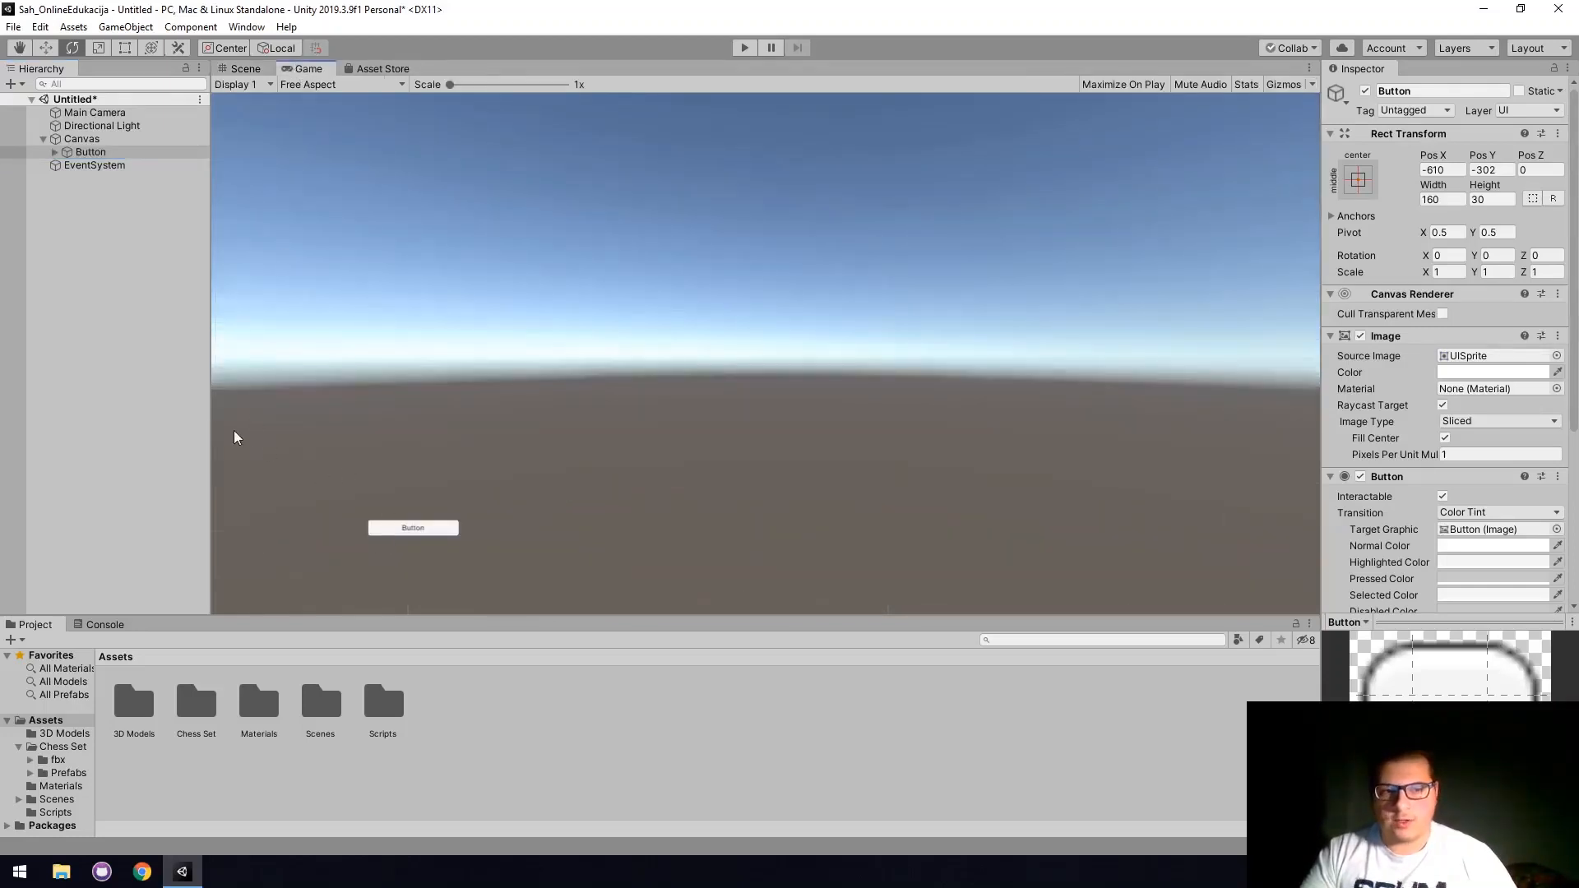
mouse_move(207, 409)
left_mouse_down()
mouse_move(945, 418)
mouse_move(211, 425)
left_mouse_up()
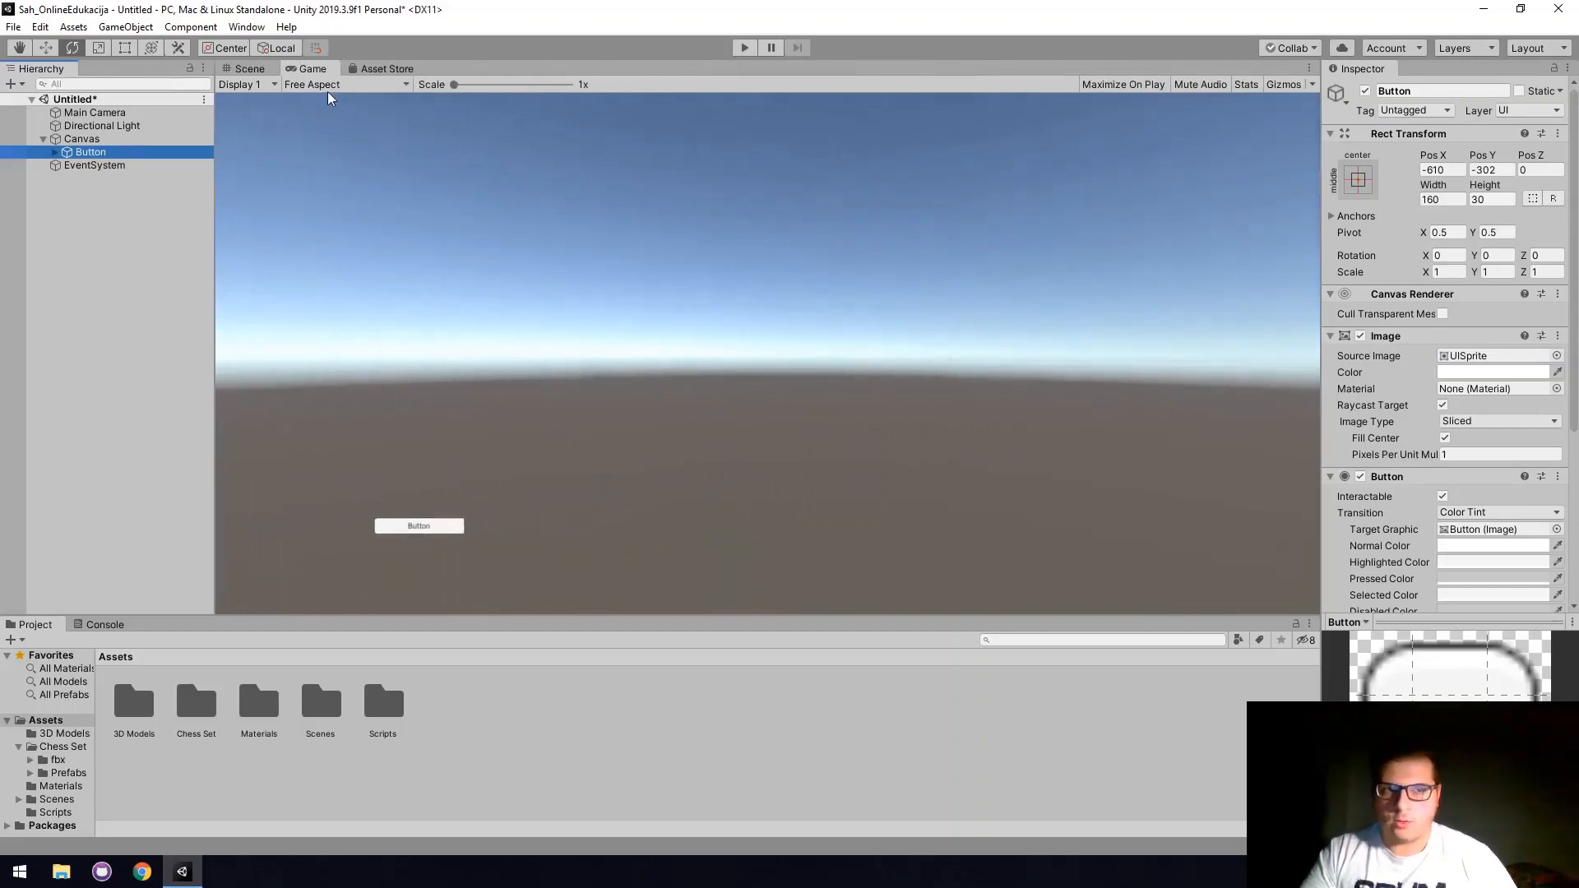
left_click(251, 70)
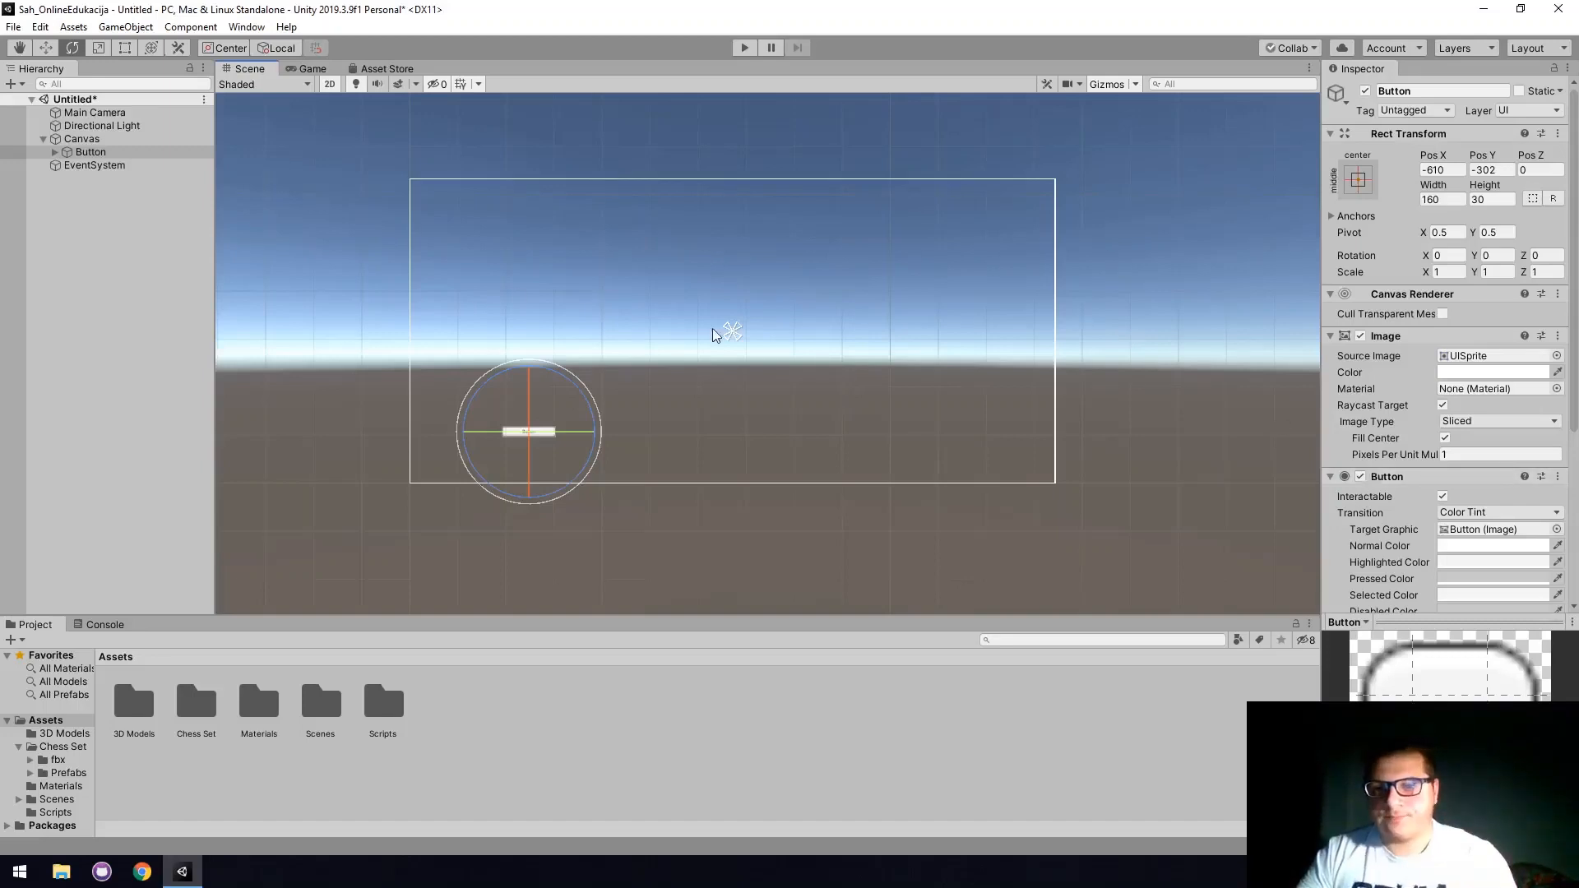
Move the button near the centre of the canvas, to about Pos X 32 and Pos Y -91.
left_click(87, 154)
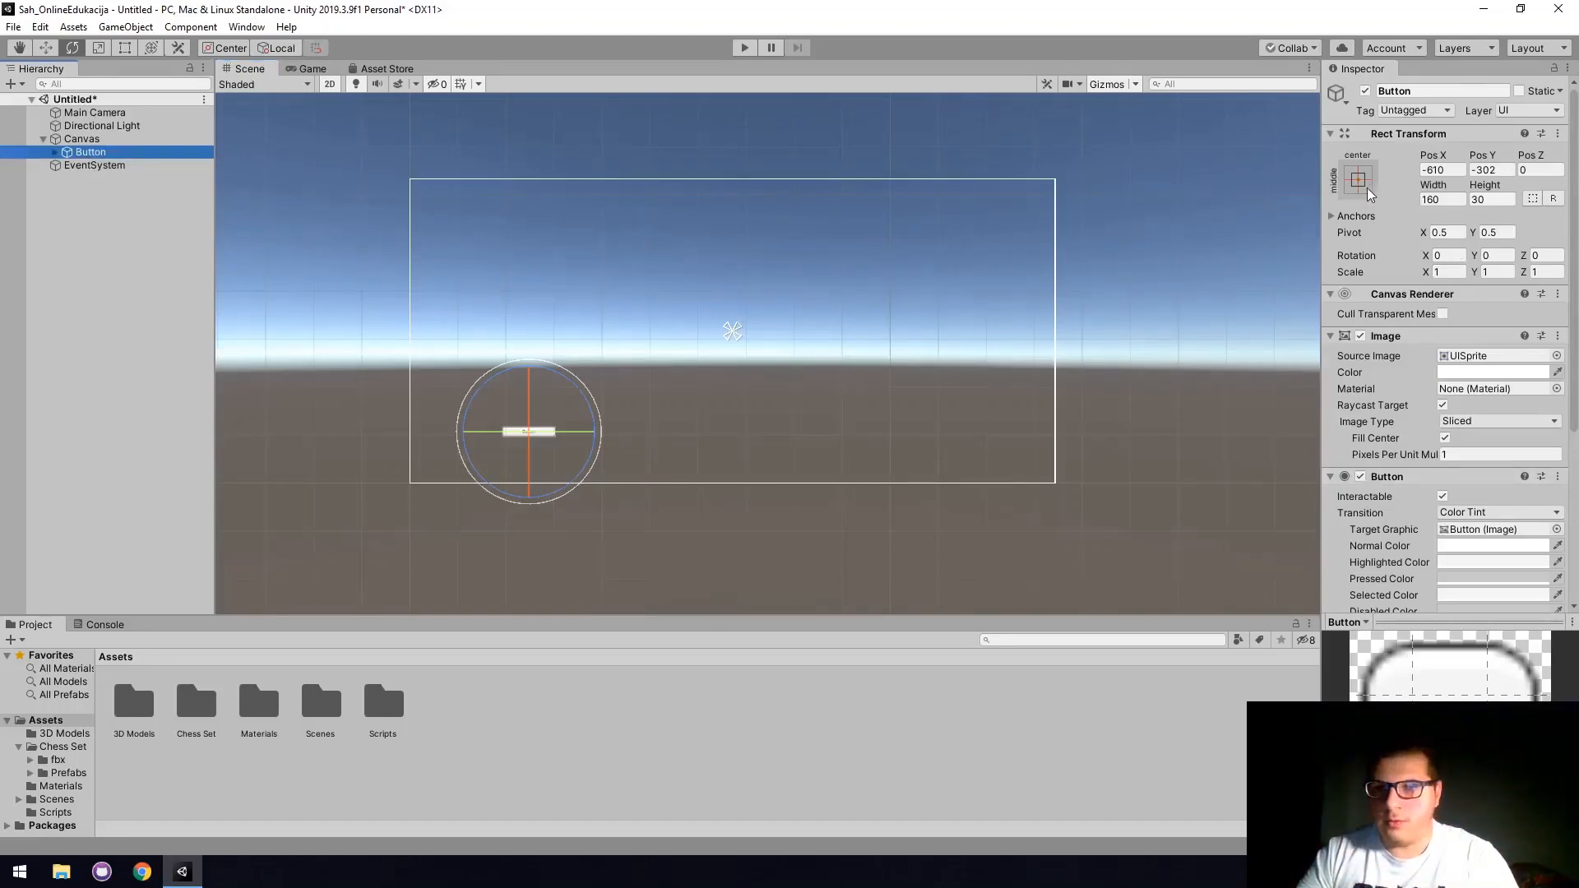
scroll(723, 343, "up", 2)
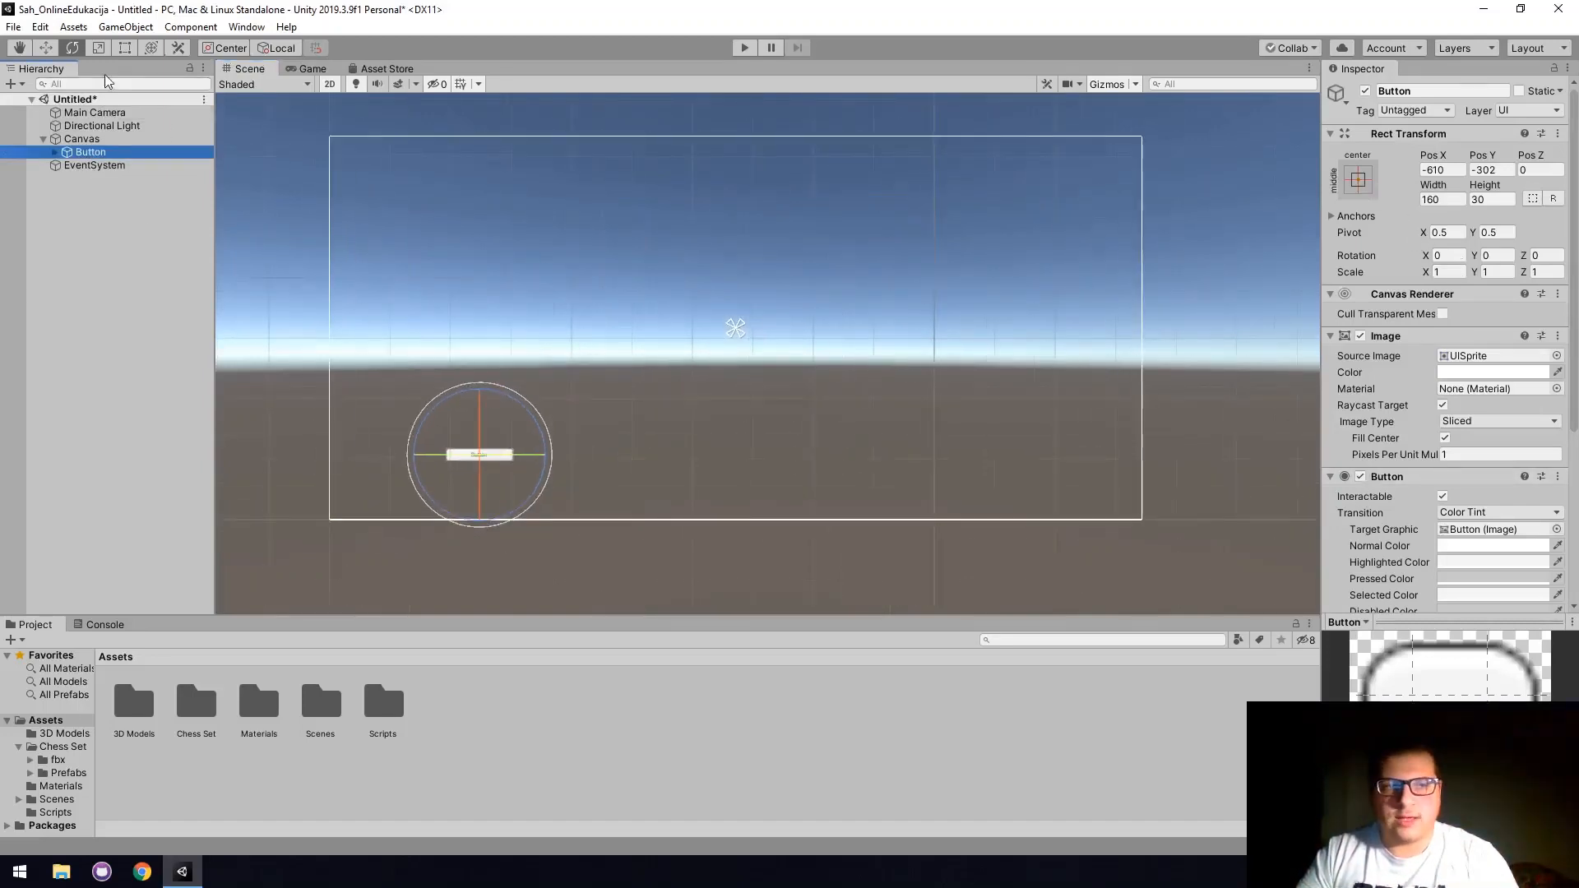
left_click(46, 47)
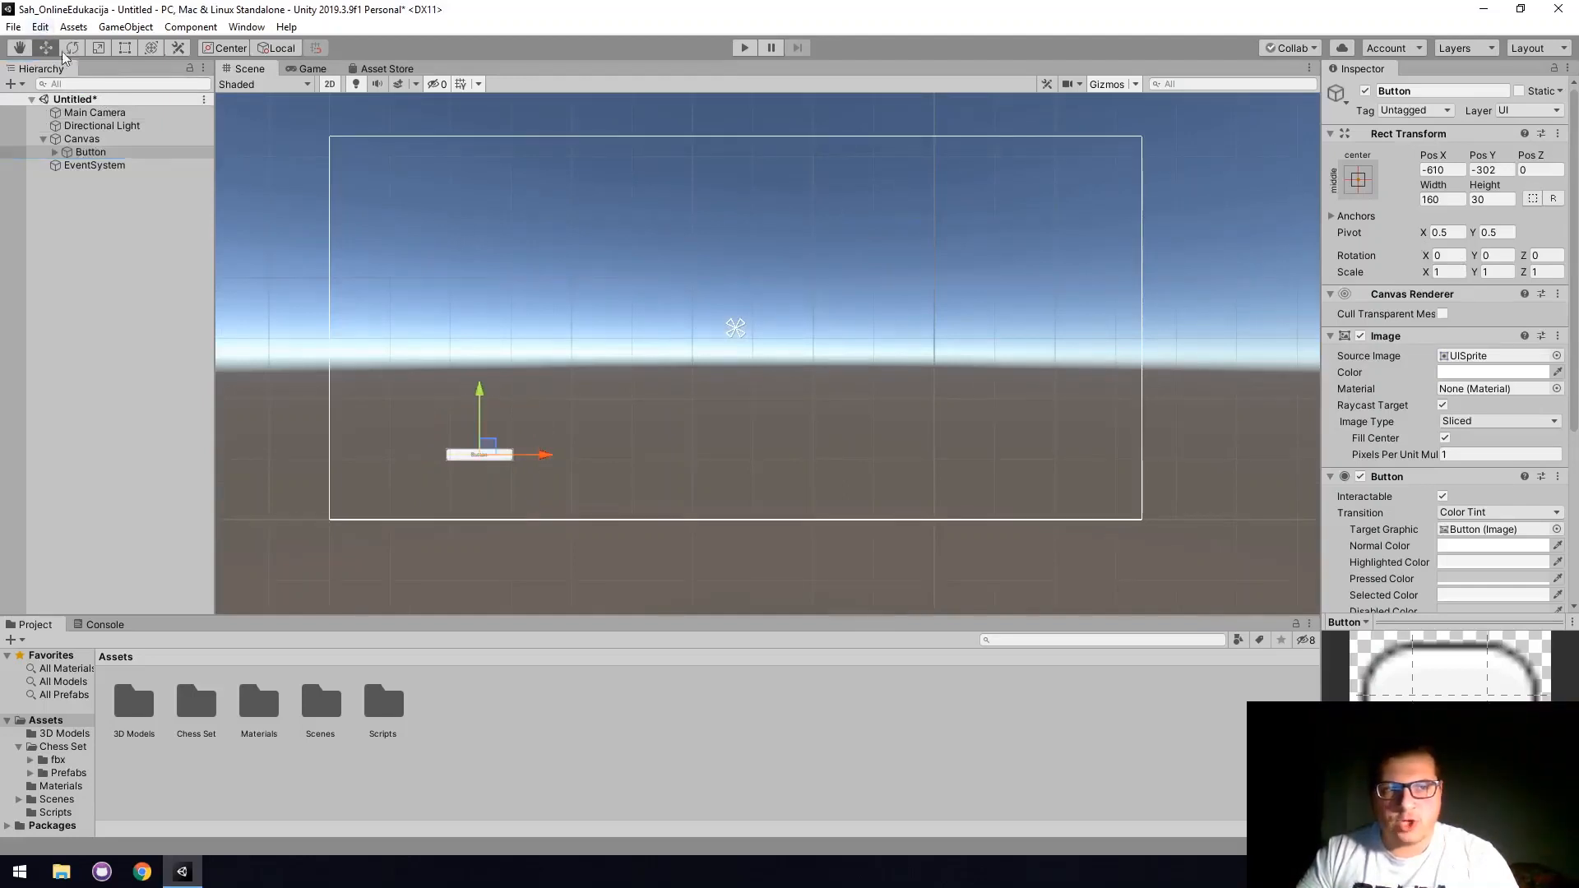
left_click_drag(525, 457, 832, 461)
left_click_drag(744, 392, 765, 302)
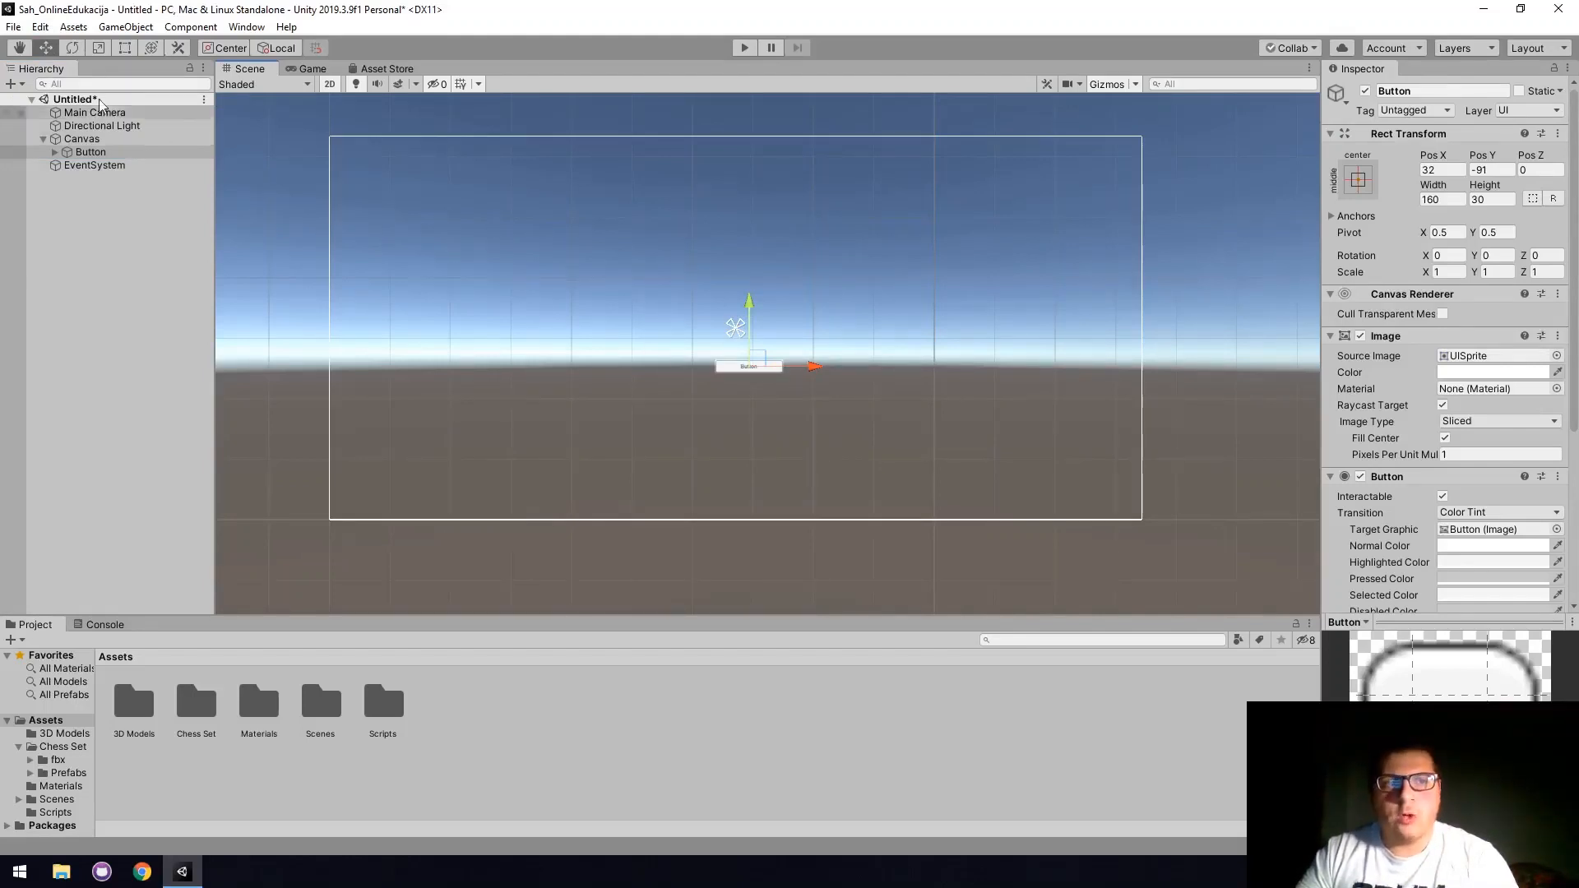
Enlarge the button to about 348.5 by 86.9 with the Rect Tool and centre it on the canvas at about 0, 0.
left_click(116, 51)
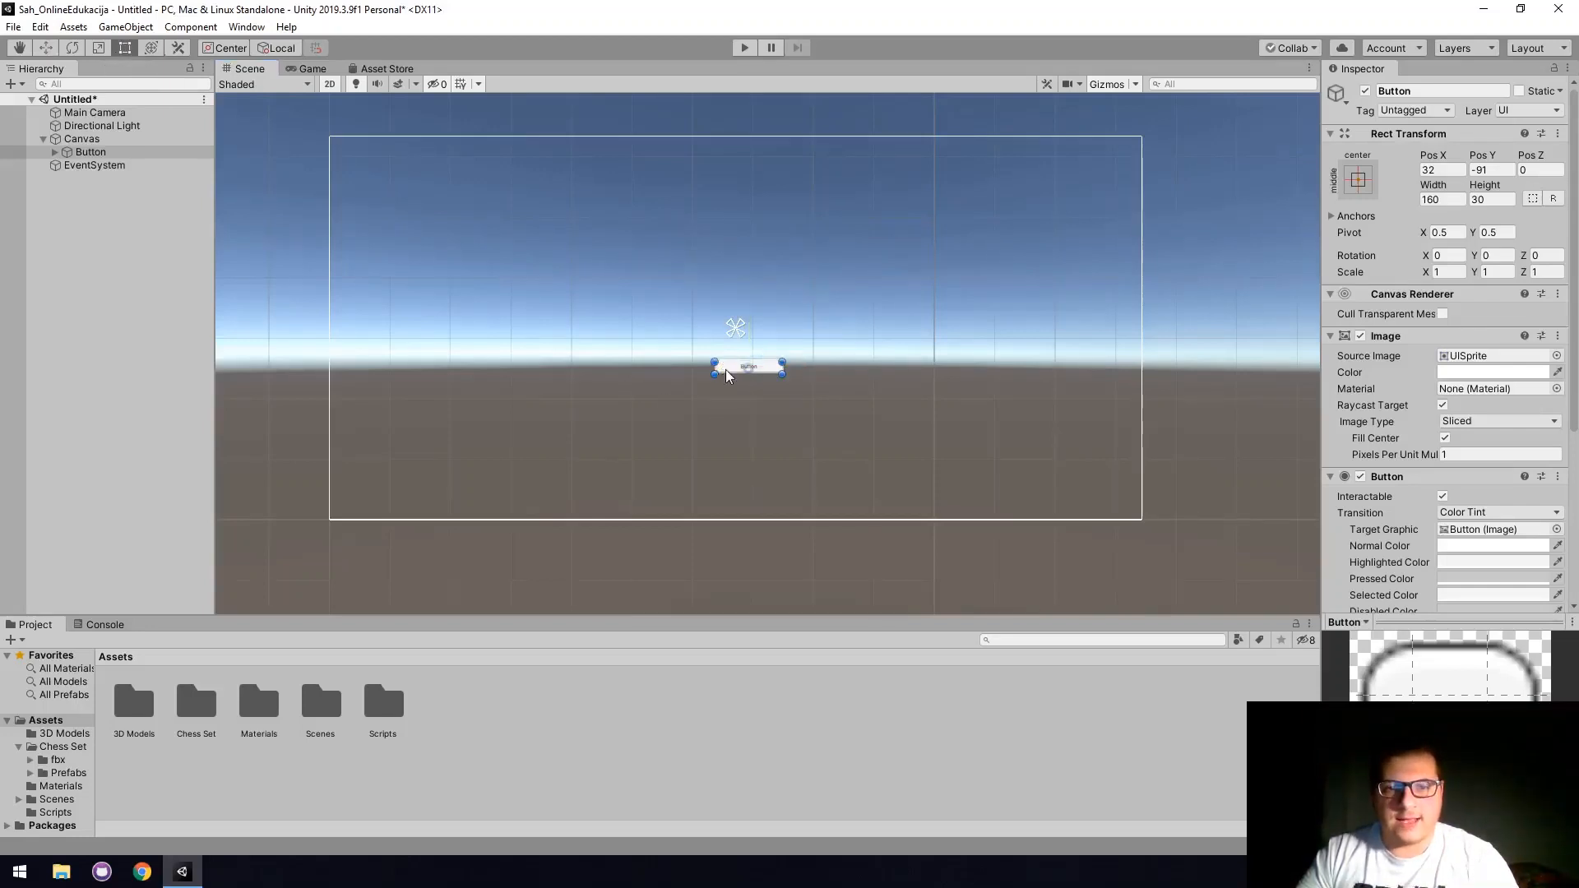
left_click_drag(726, 369, 804, 345)
scroll(718, 364, "up", 2)
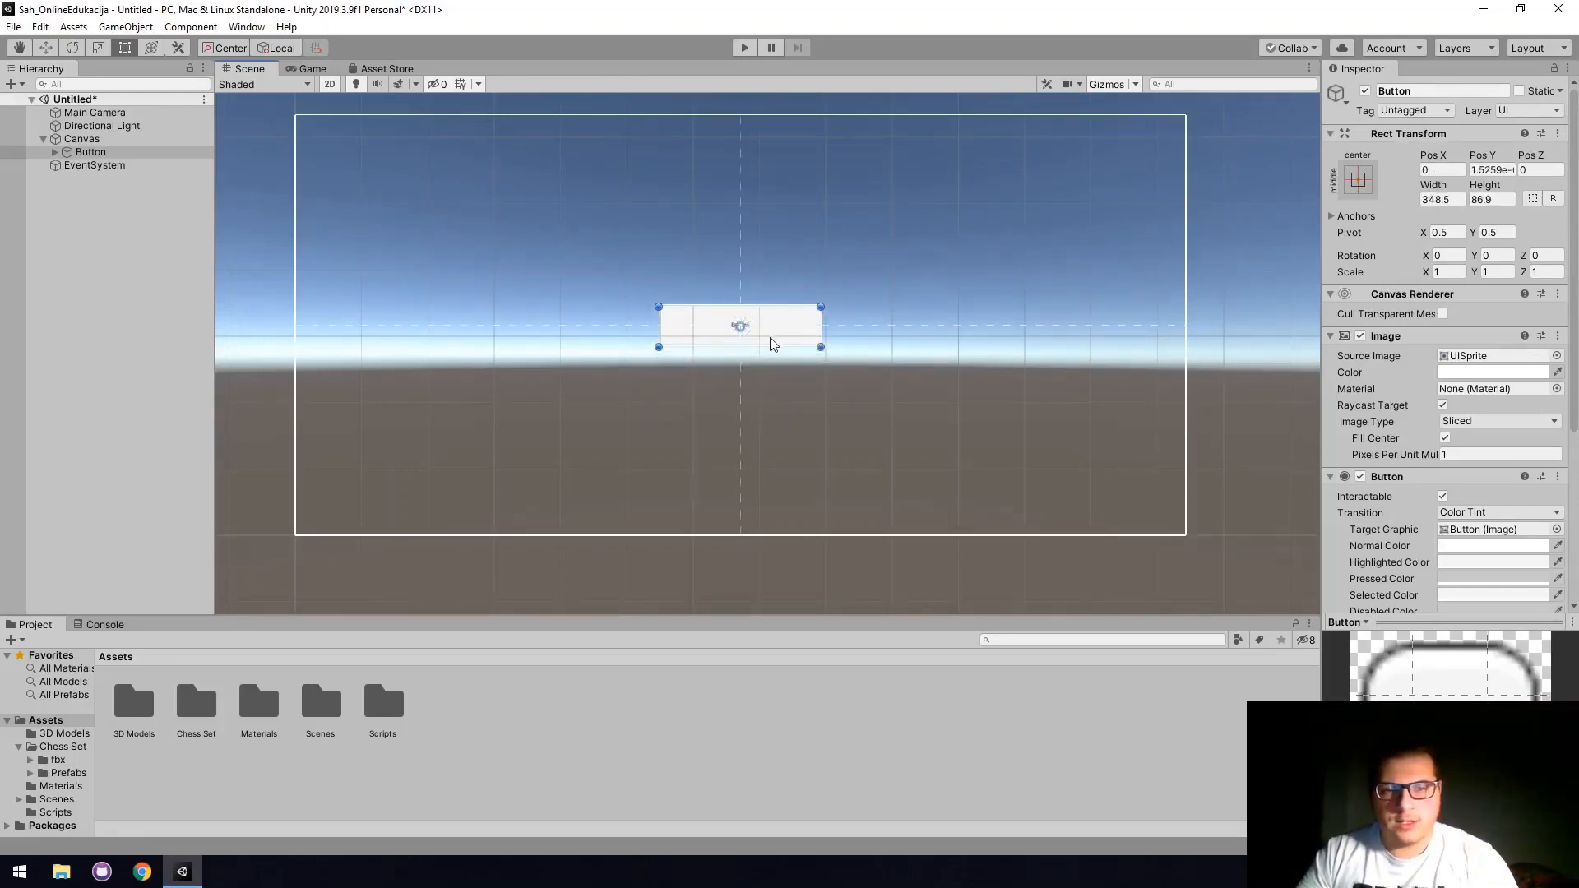
left_click(772, 338)
Change the button's label text to "IGRAJ ŠAH SA PRIJATELJEM" and preview it in the Game view.
left_click(88, 153)
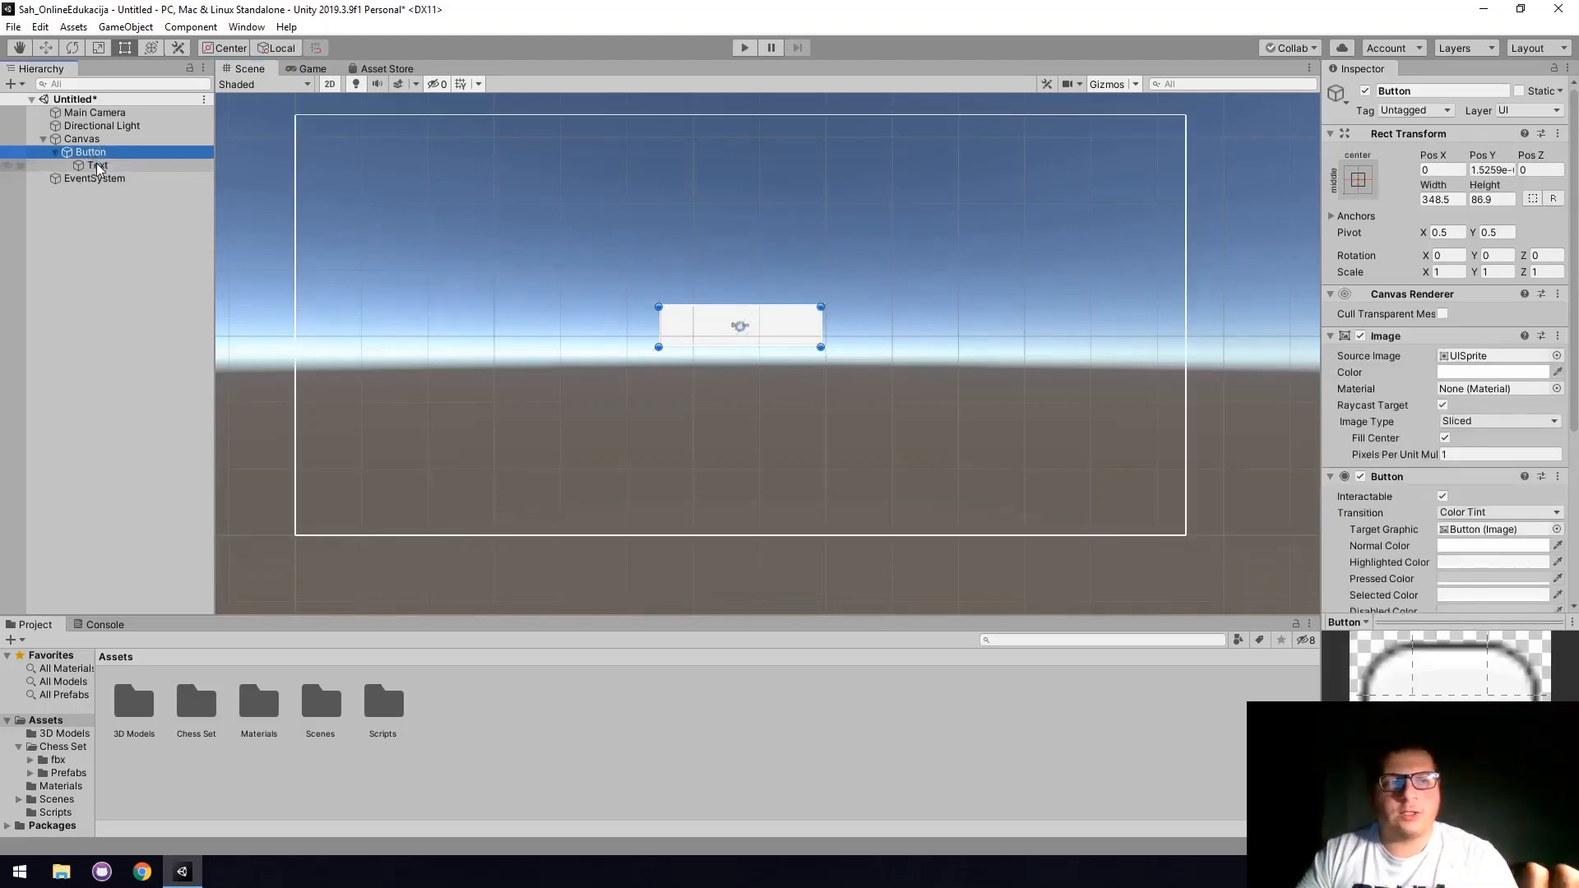
left_click(96, 164)
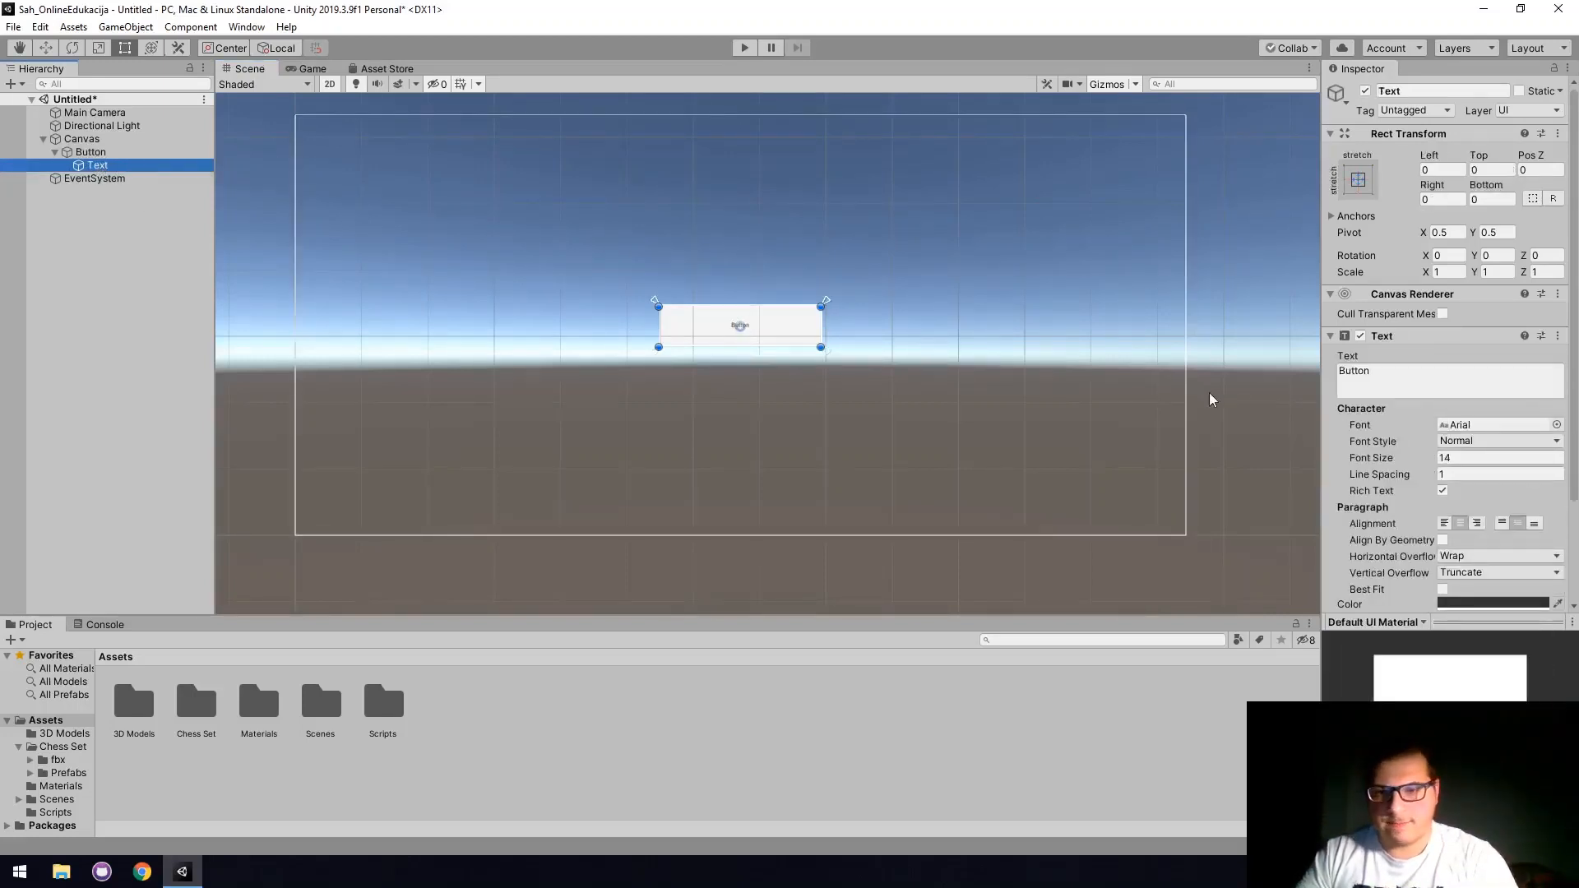
left_click(1398, 385)
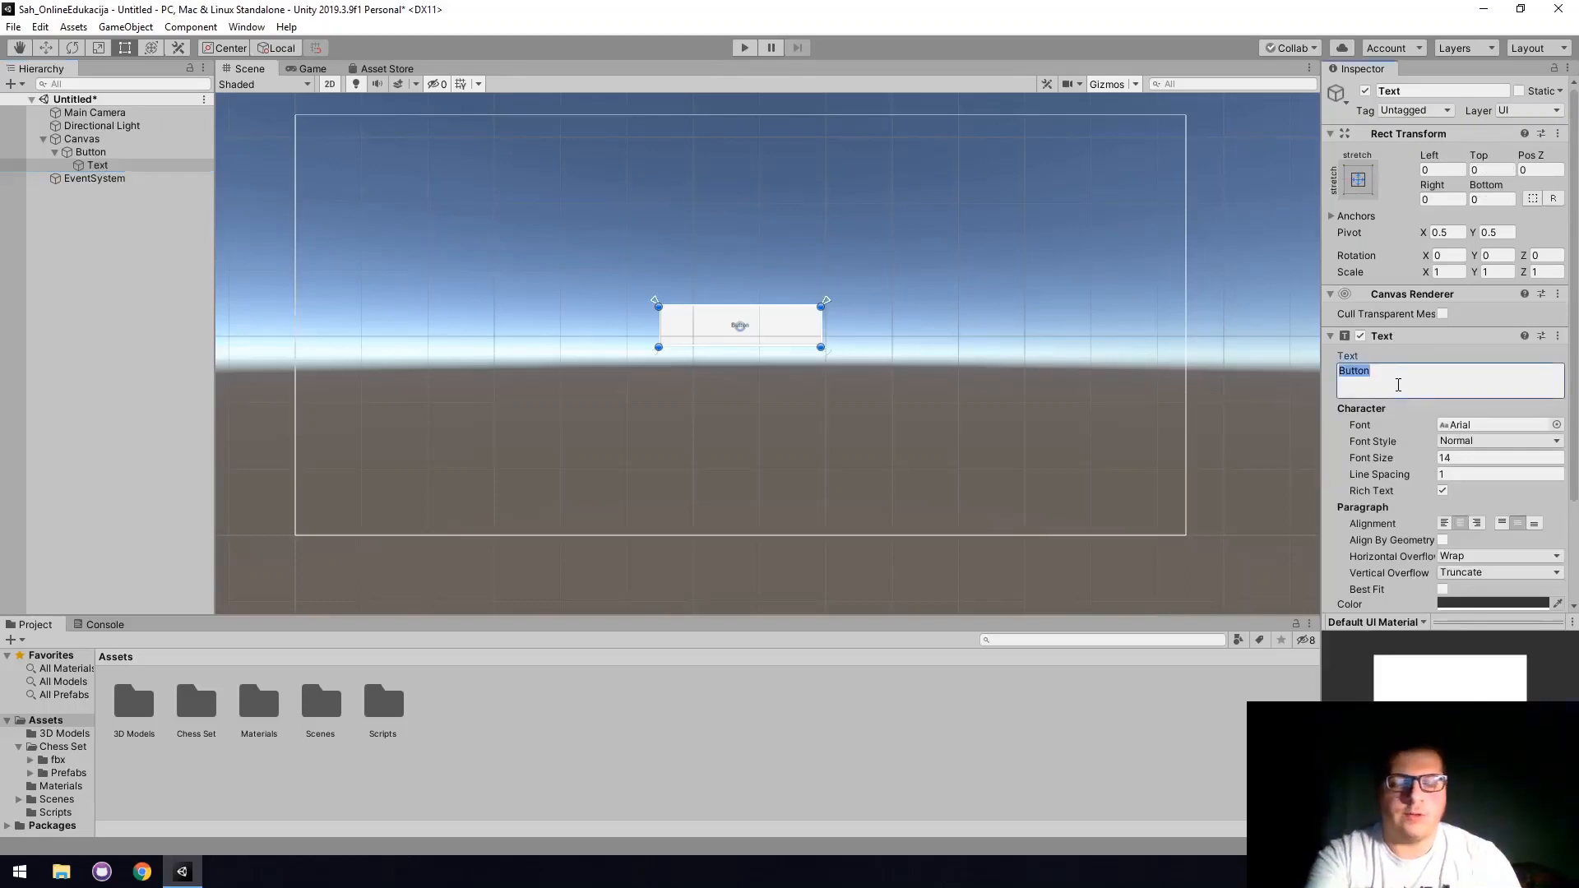
type("IGRAJ ")
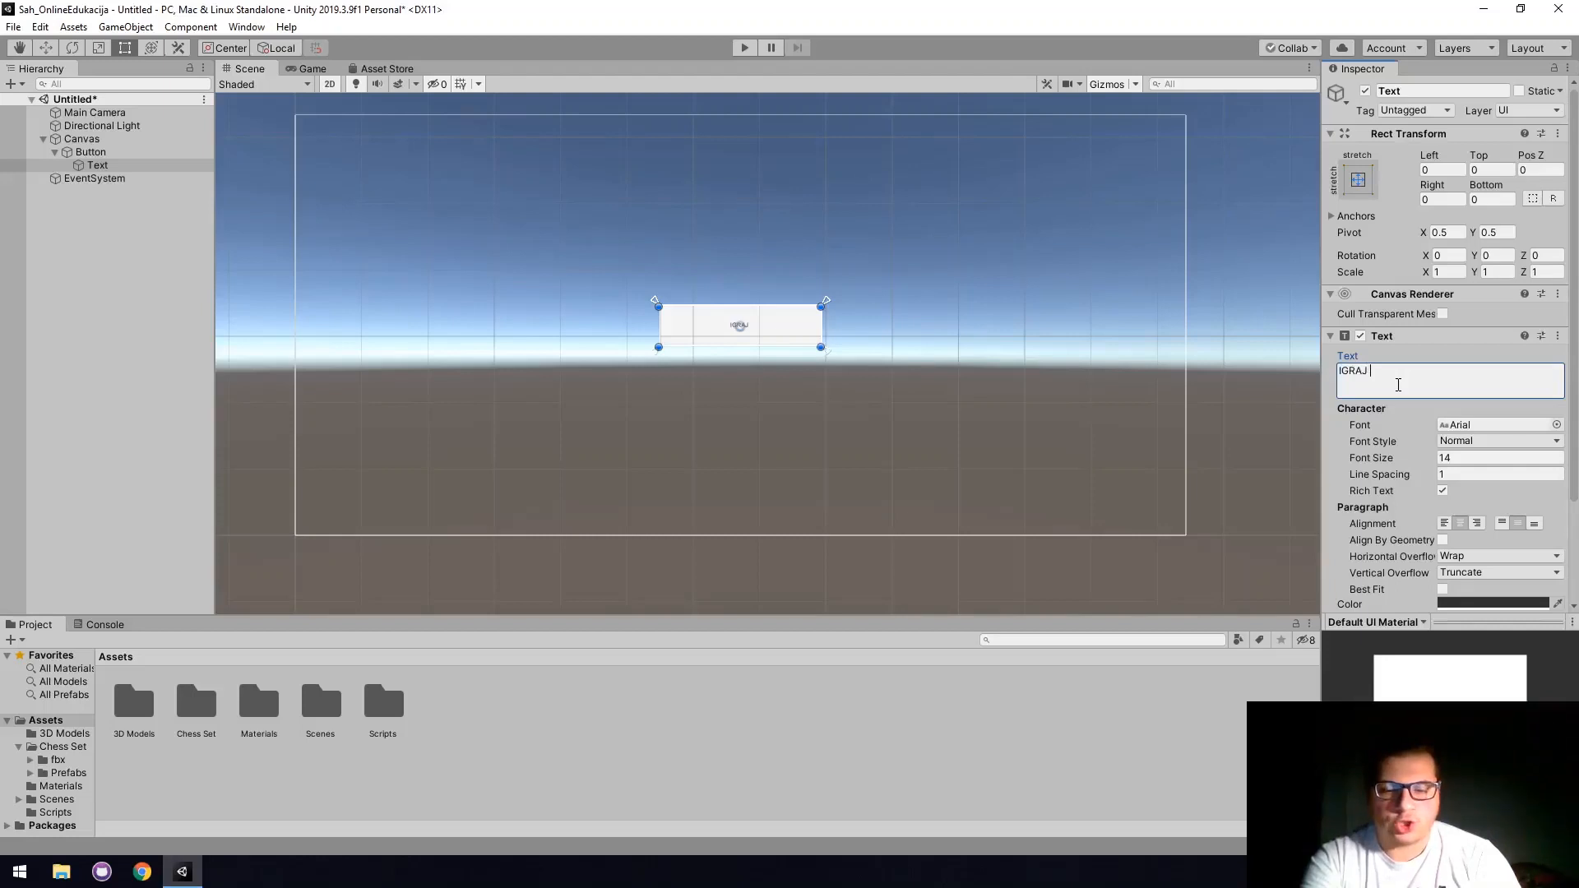
type("ŠAH SA PRI")
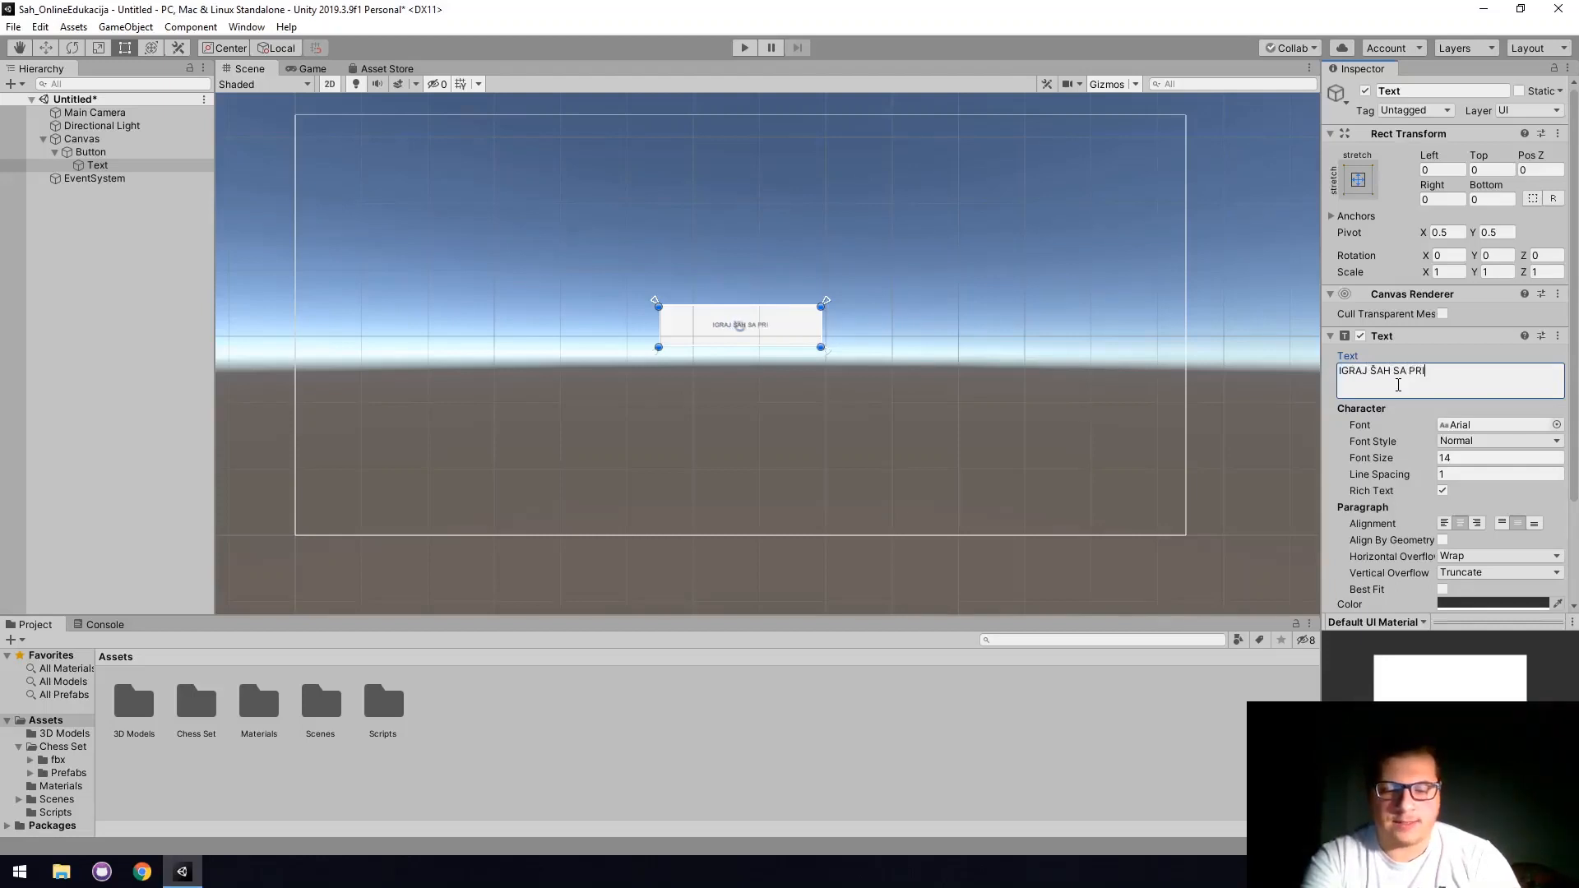
type("JATELJEM")
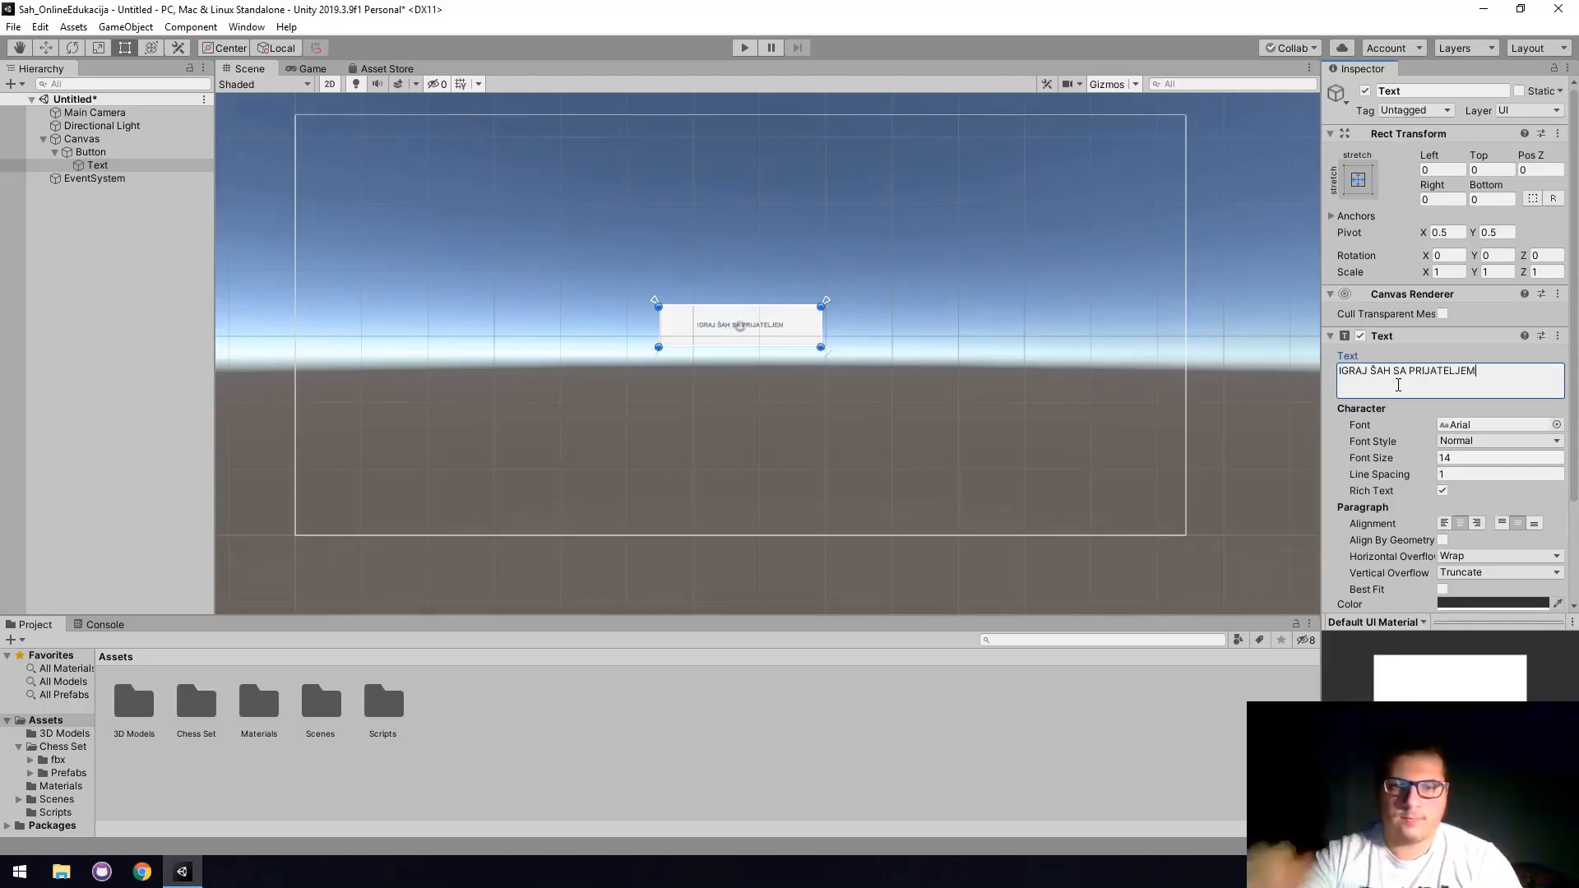
scroll(946, 432, "up", 3)
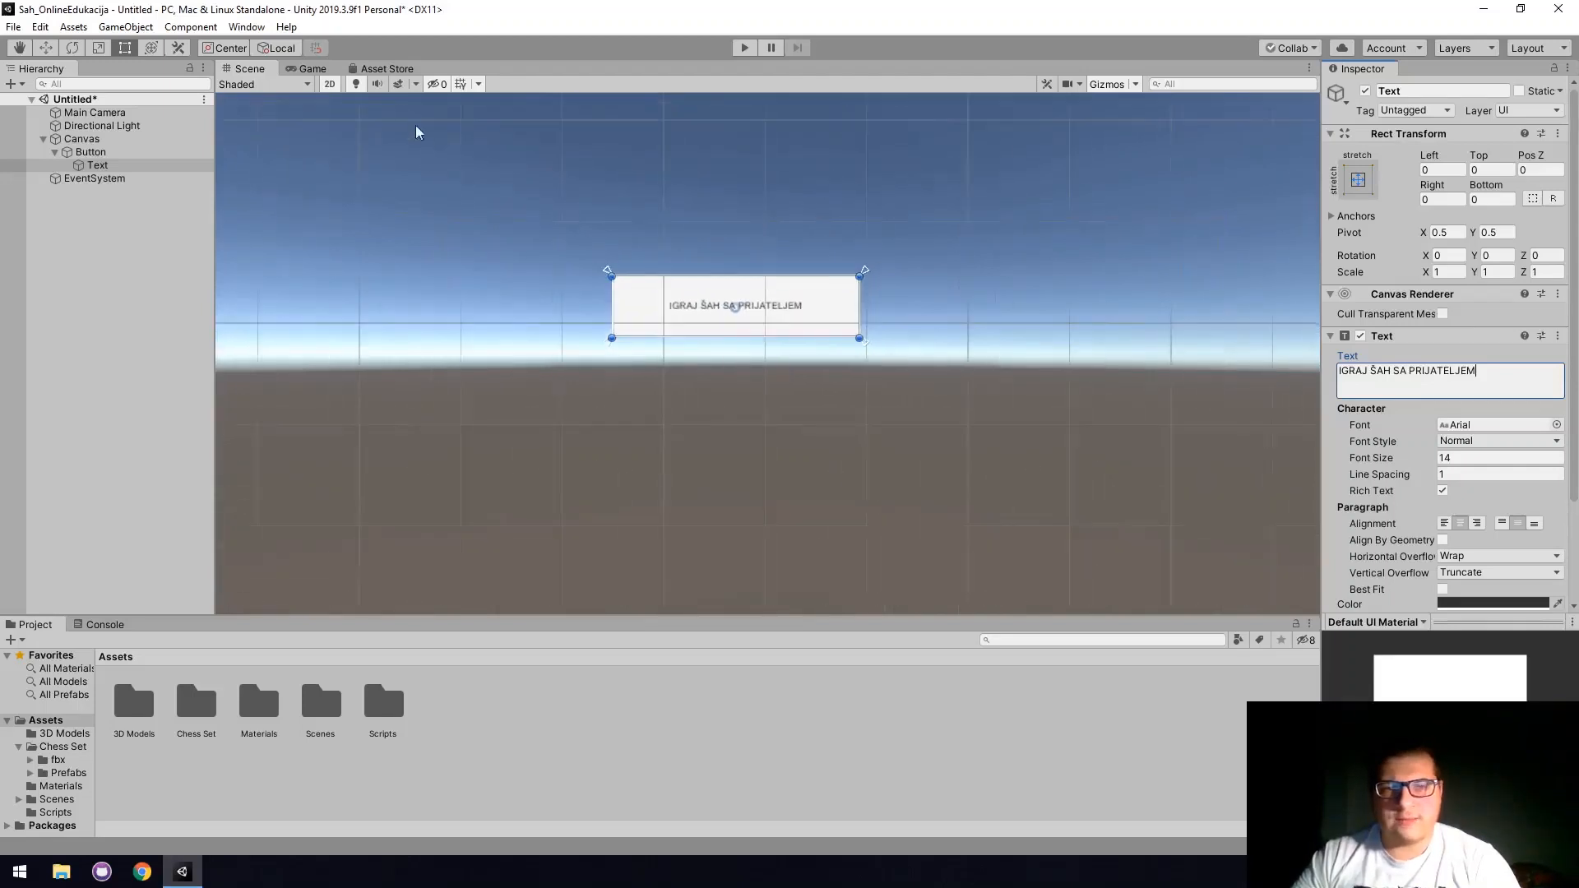
left_click(315, 69)
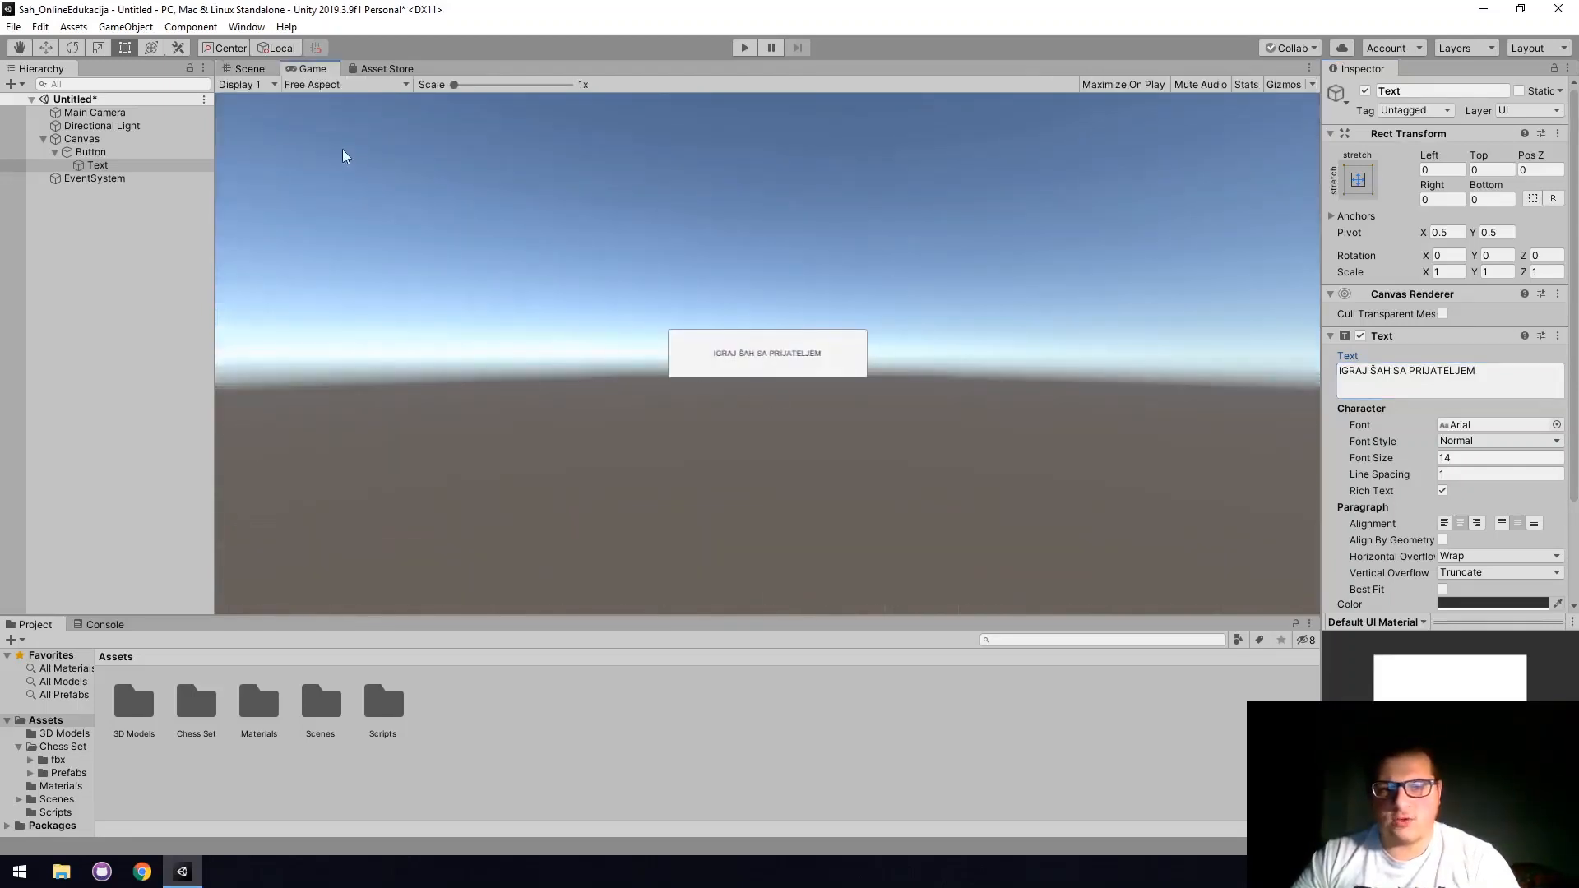
left_click(249, 69)
scroll(1028, 396, "down", 3)
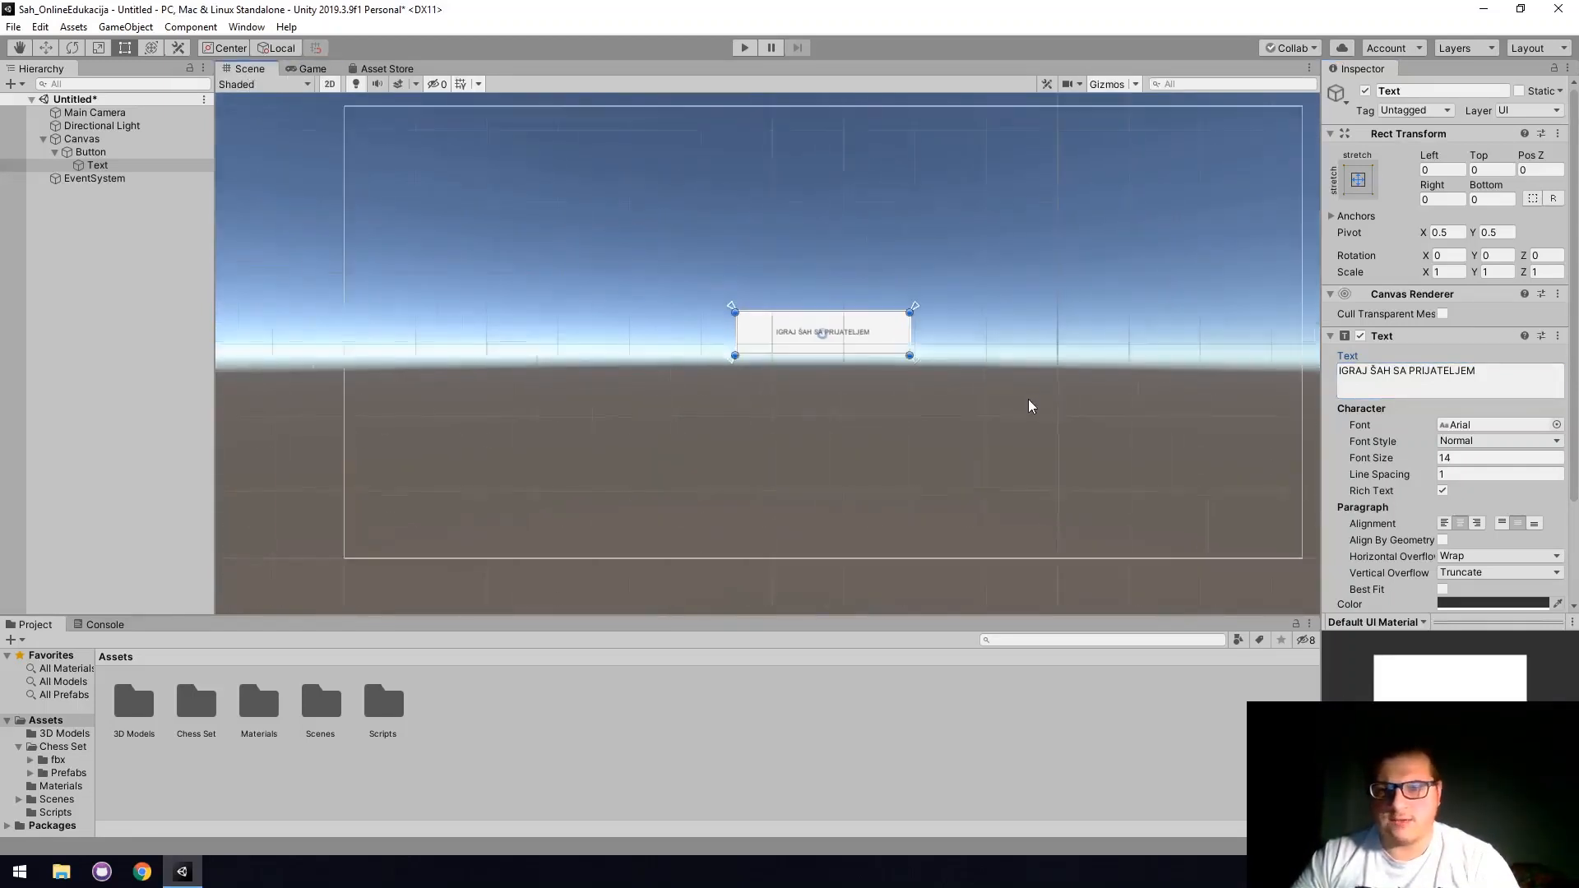
Set the label's font size to 28 and enable Best Fit with a Max Size of 72.
scroll(1399, 381, "down", 3)
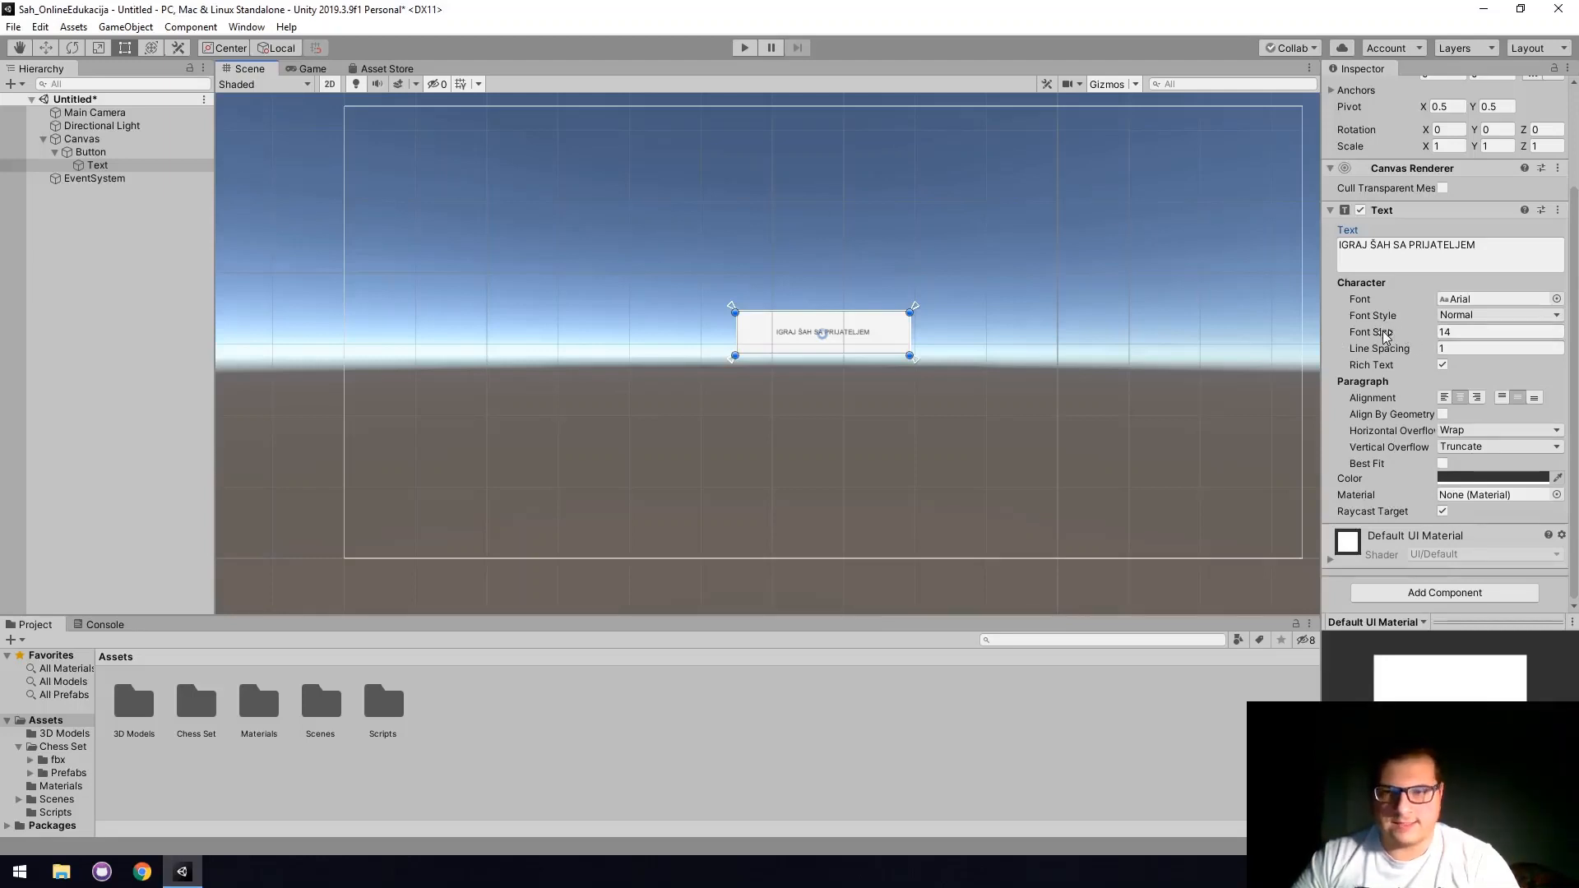
left_click_drag(1387, 333, 1399, 333)
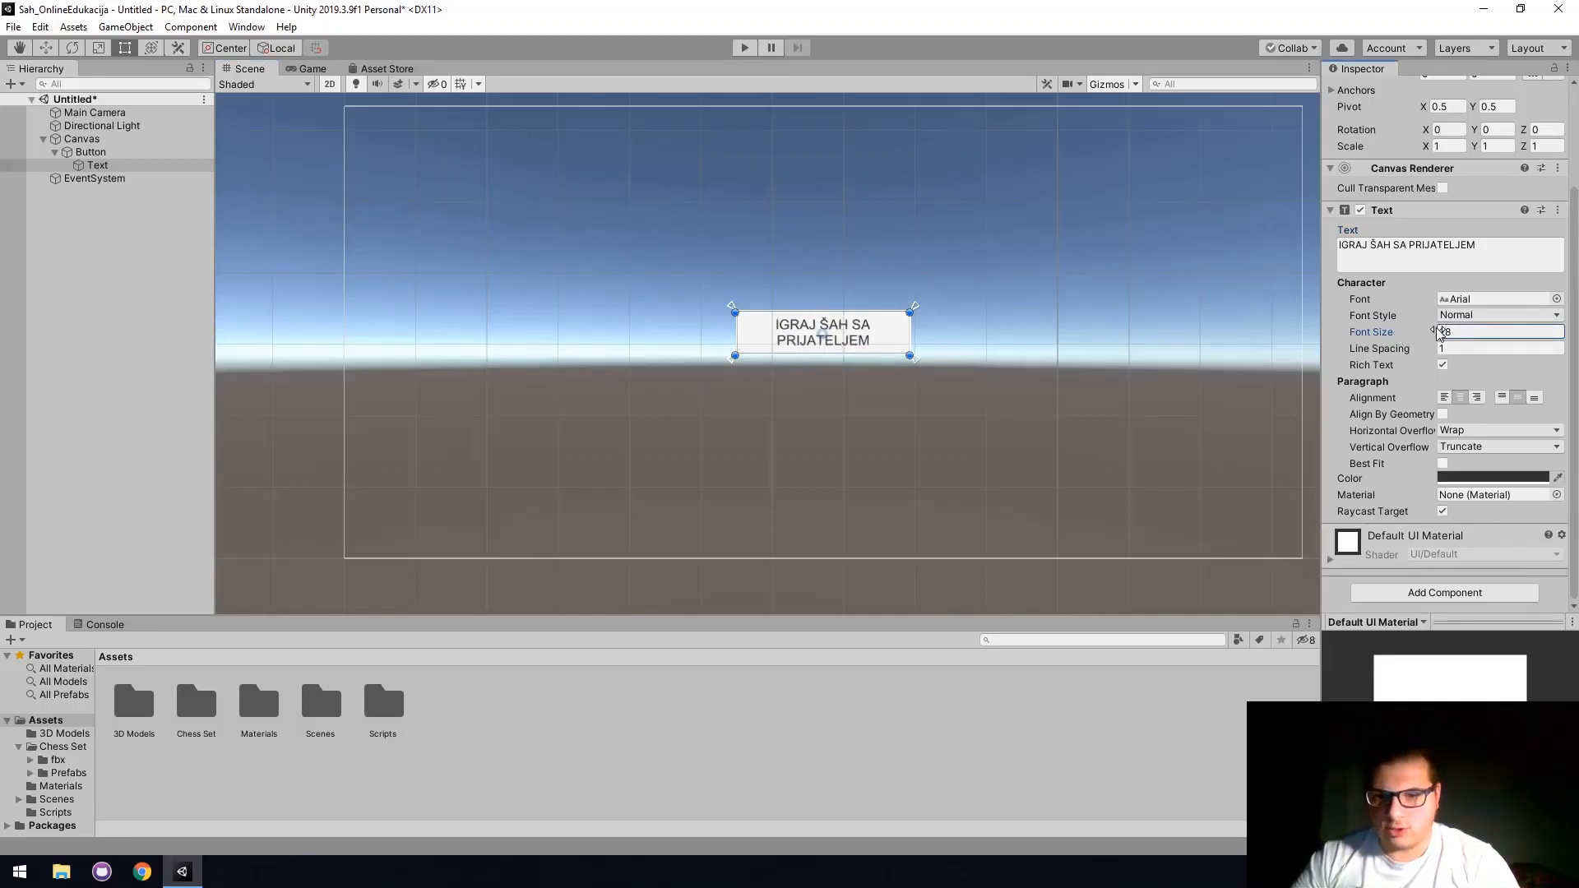
left_click(1443, 464)
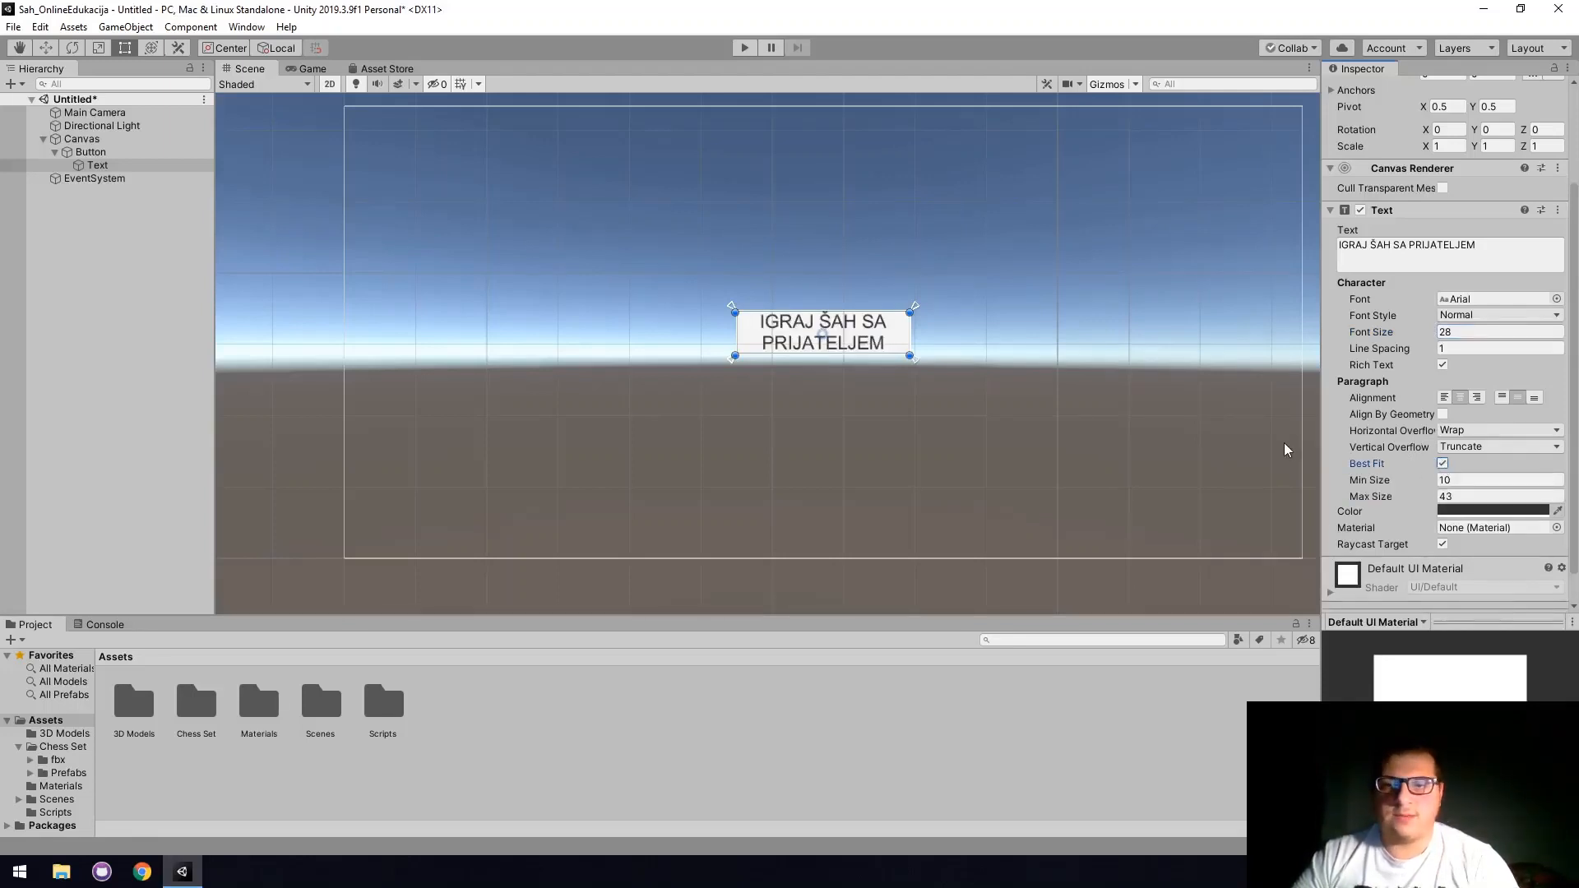
left_click_drag(1380, 496, 1406, 496)
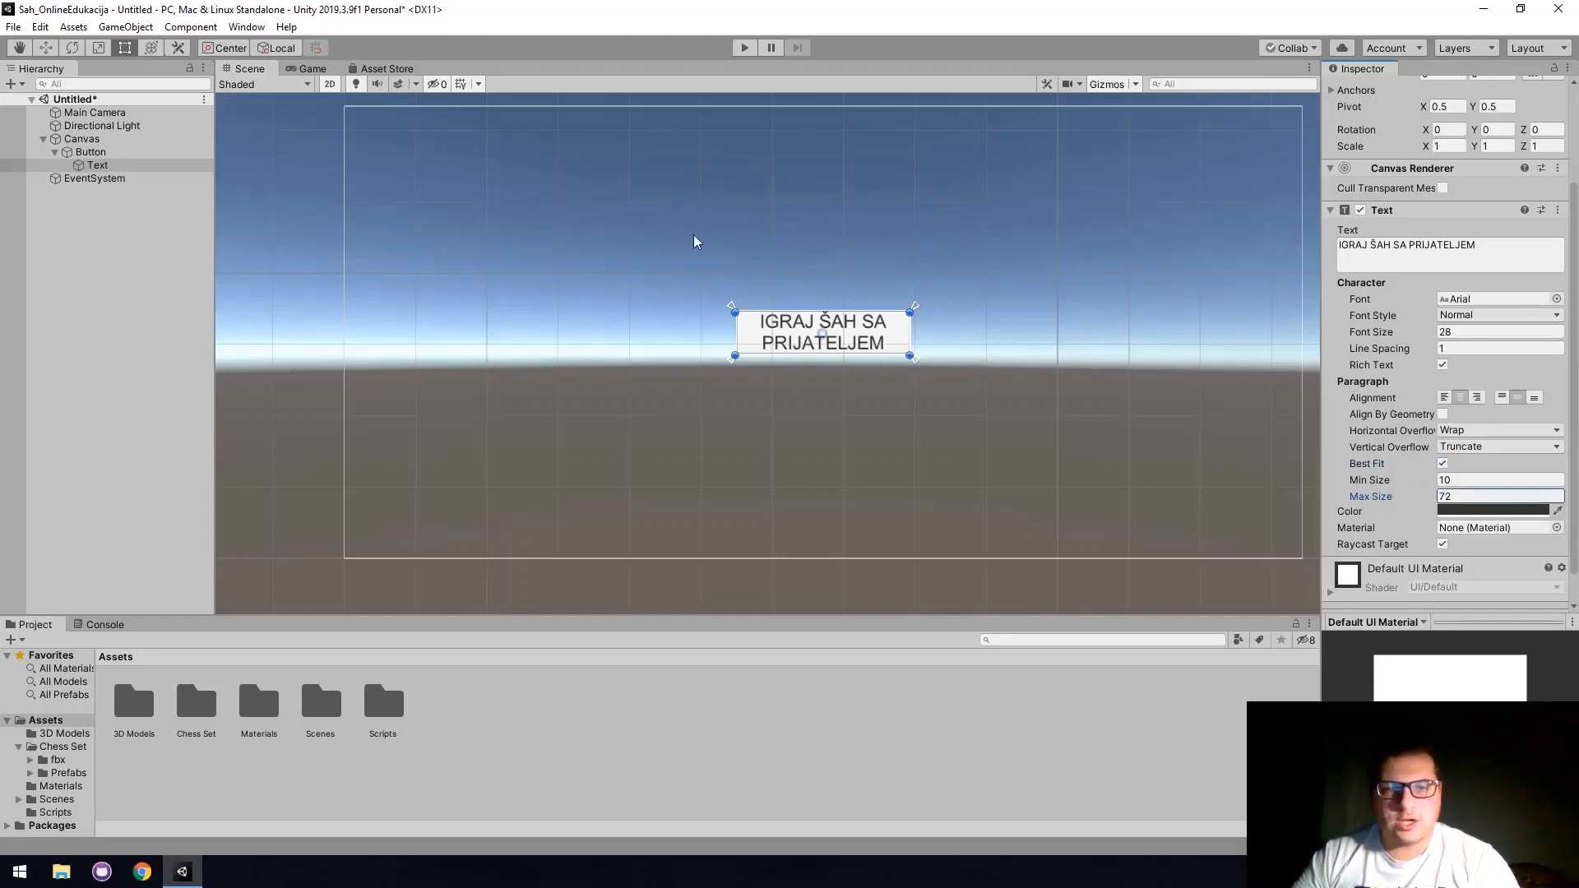
Check in the Game view how the label fits the button when the view is widened, and return to the Scene view.
left_click(312, 71)
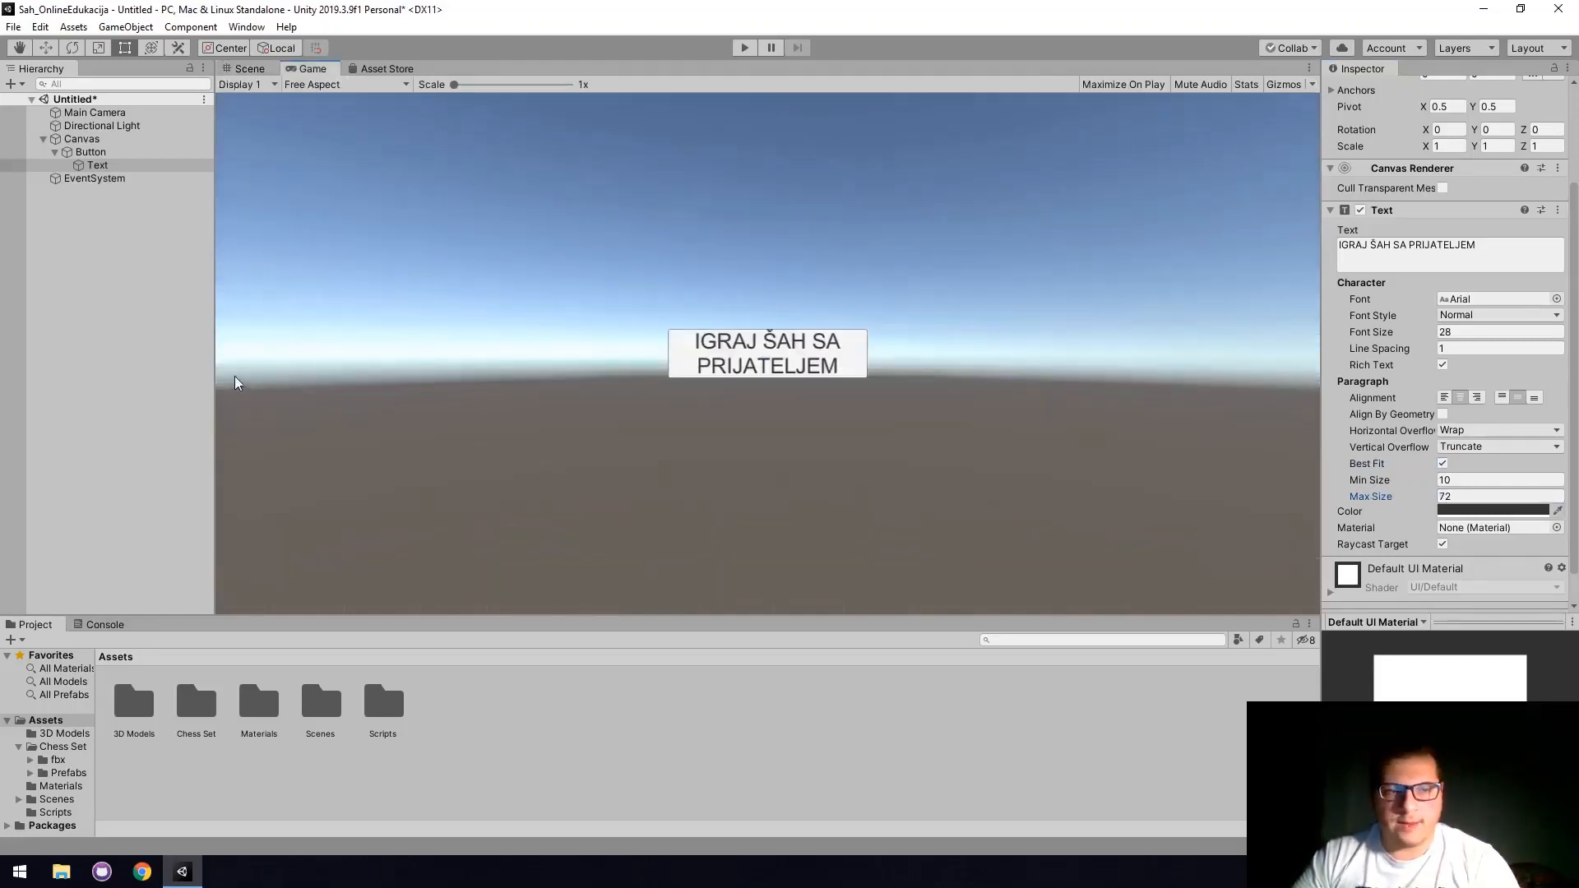
left_click_drag(215, 367, 196, 318)
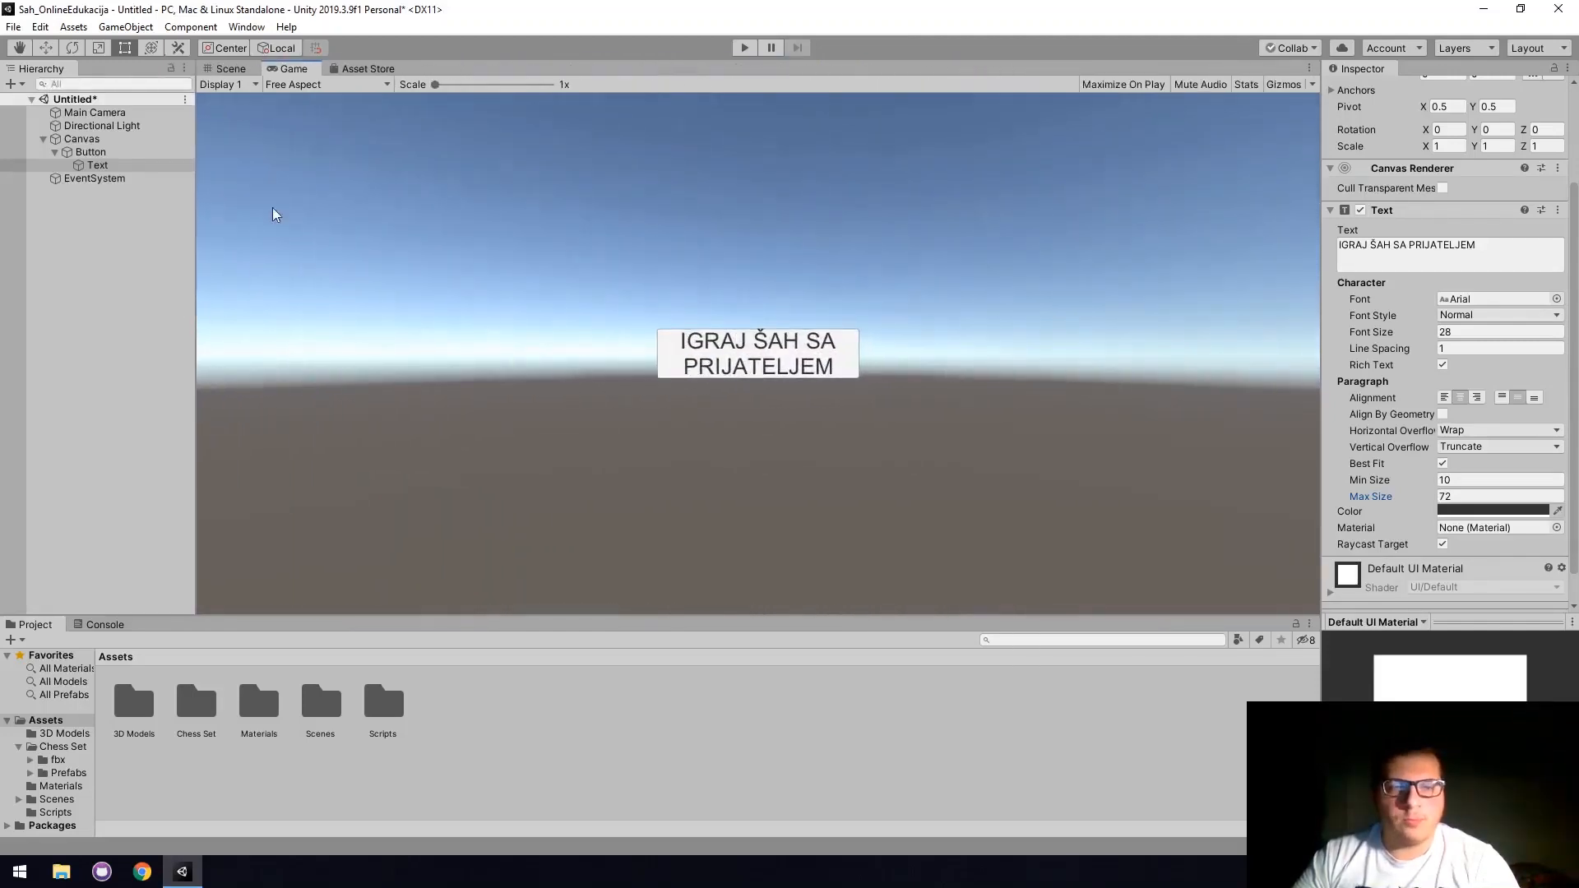
left_click(227, 73)
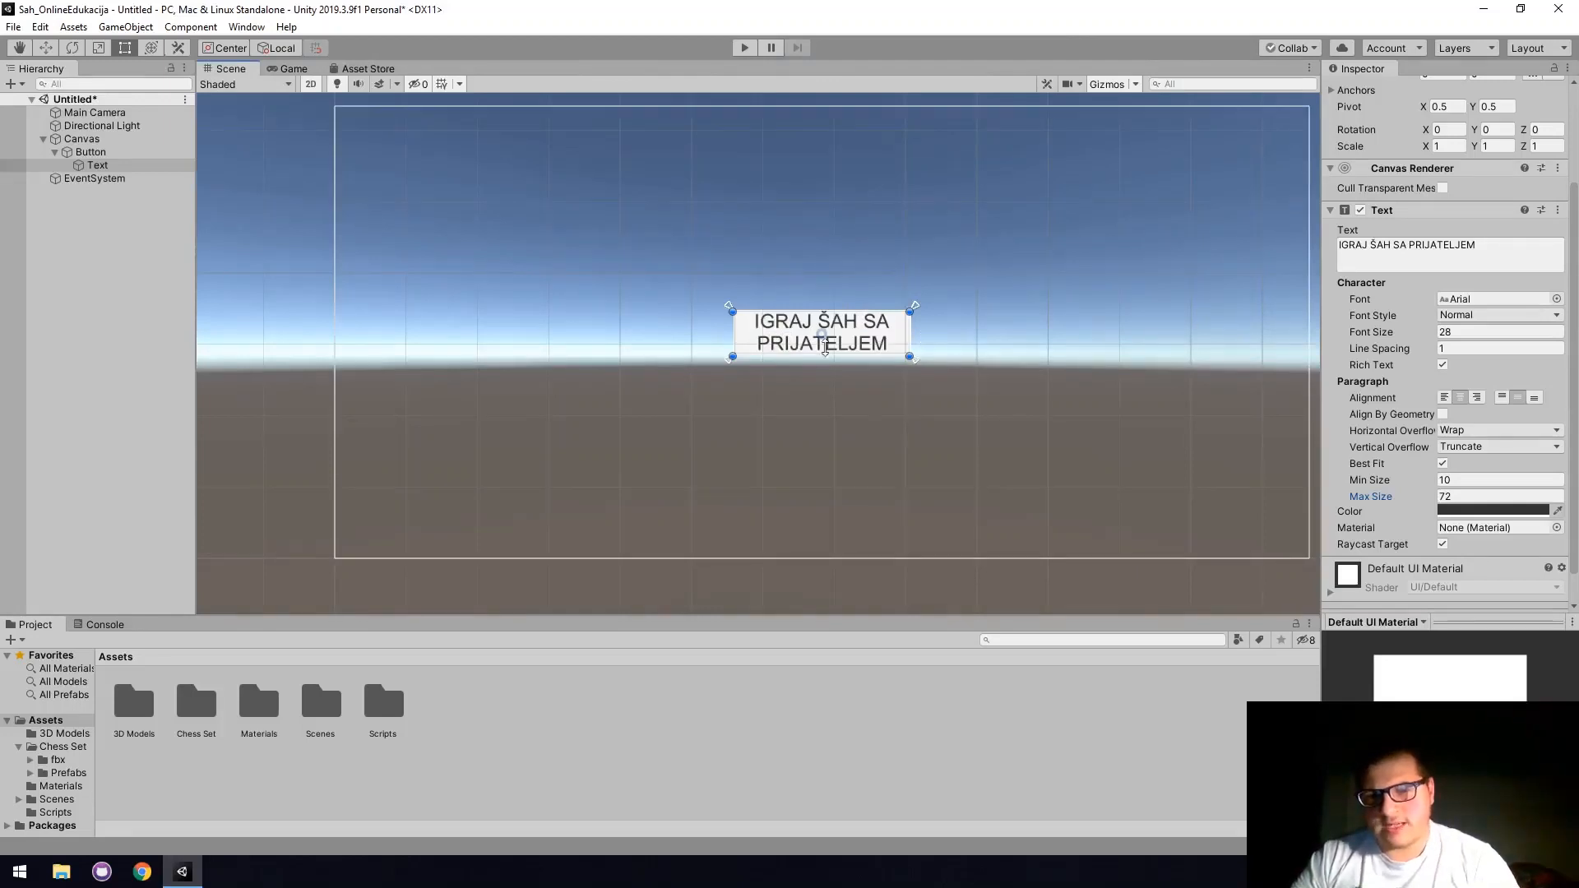
Replace the button's label text with "PvP".
left_click(1490, 246)
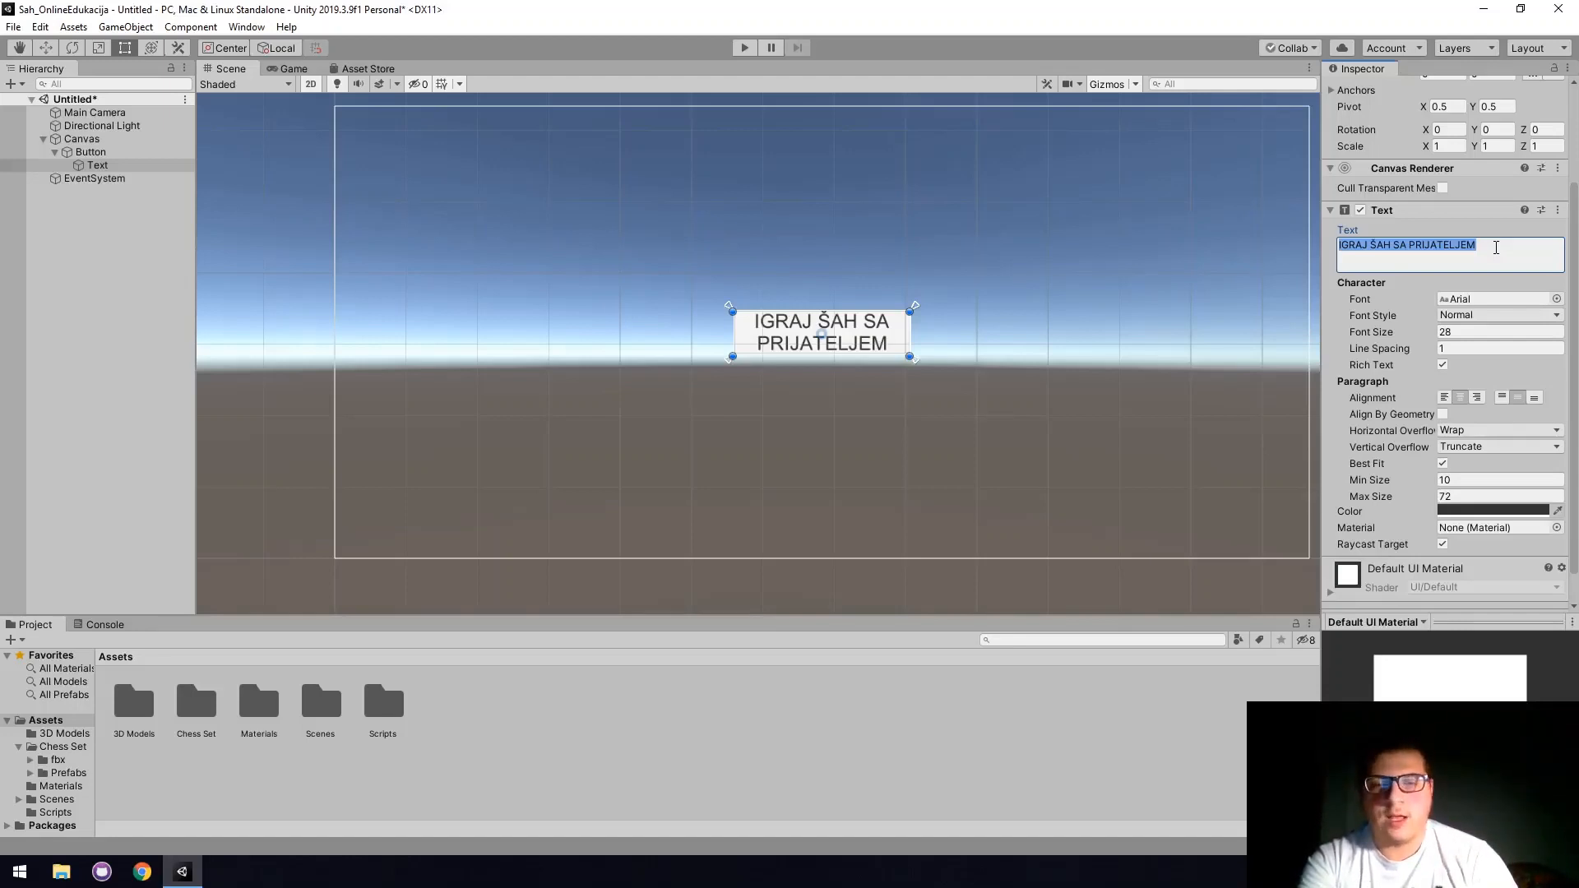
type("PvP")
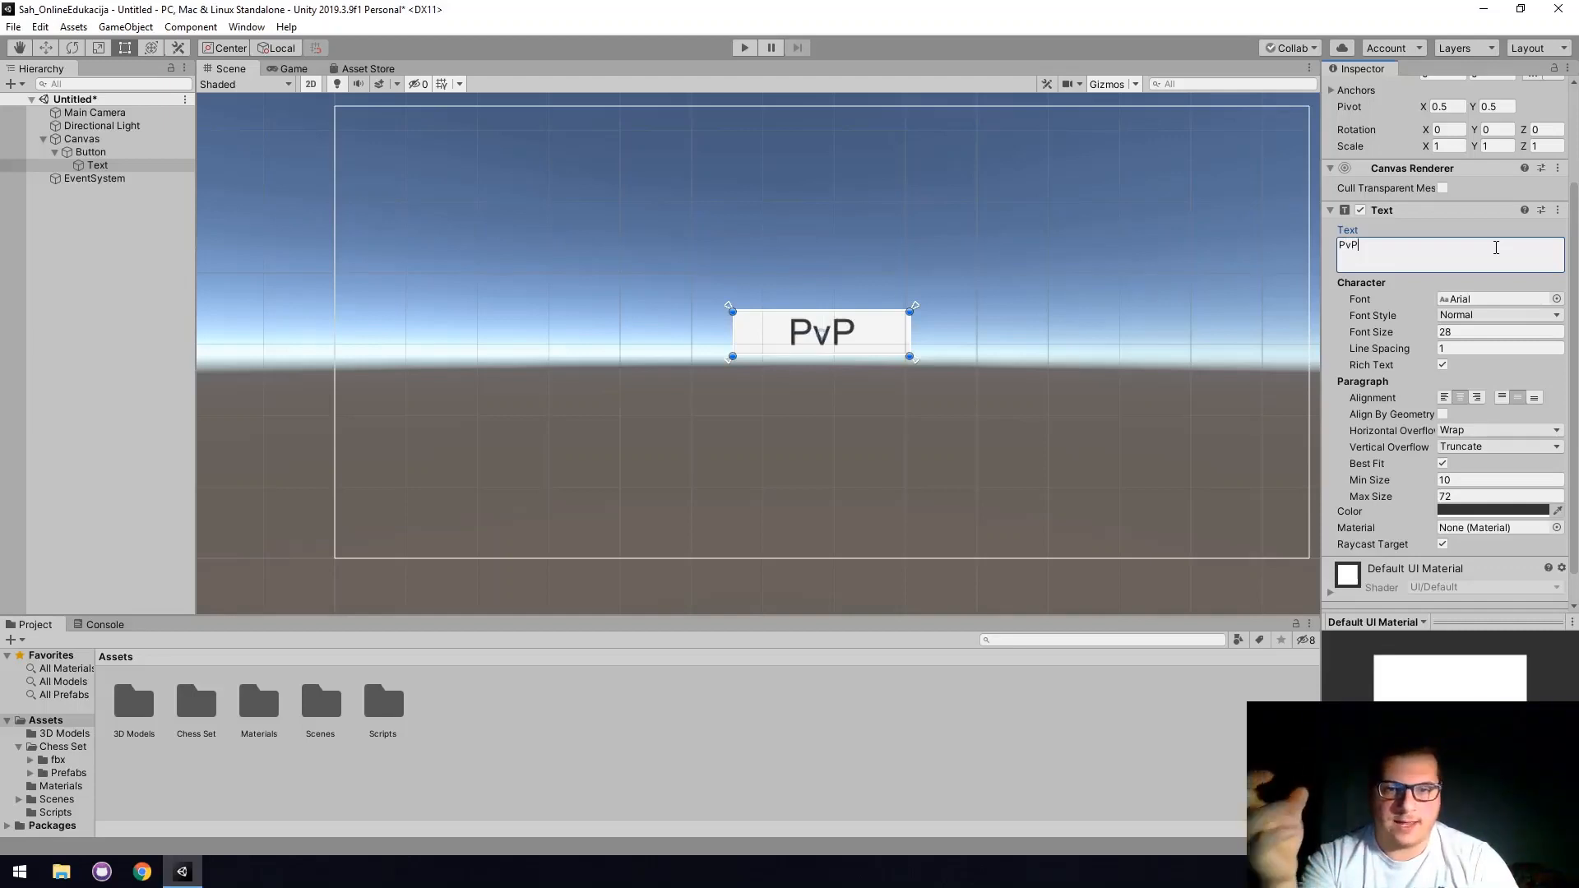
Duplicate the PvP button and place the copy directly below it, at about Pos Y -148.
left_click(155, 156)
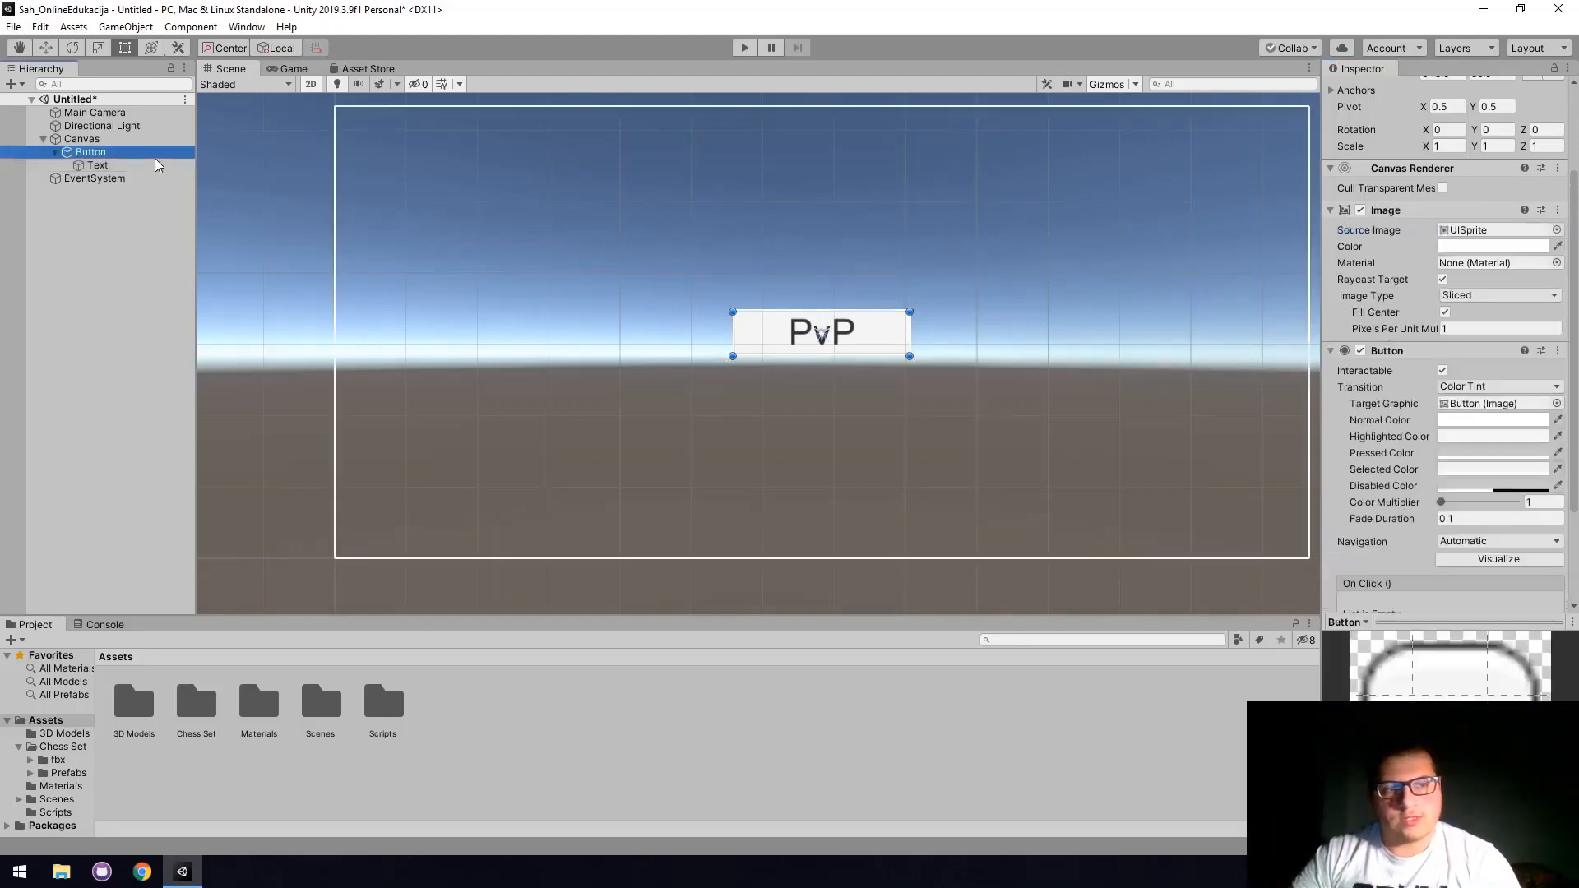
left_click(55, 153)
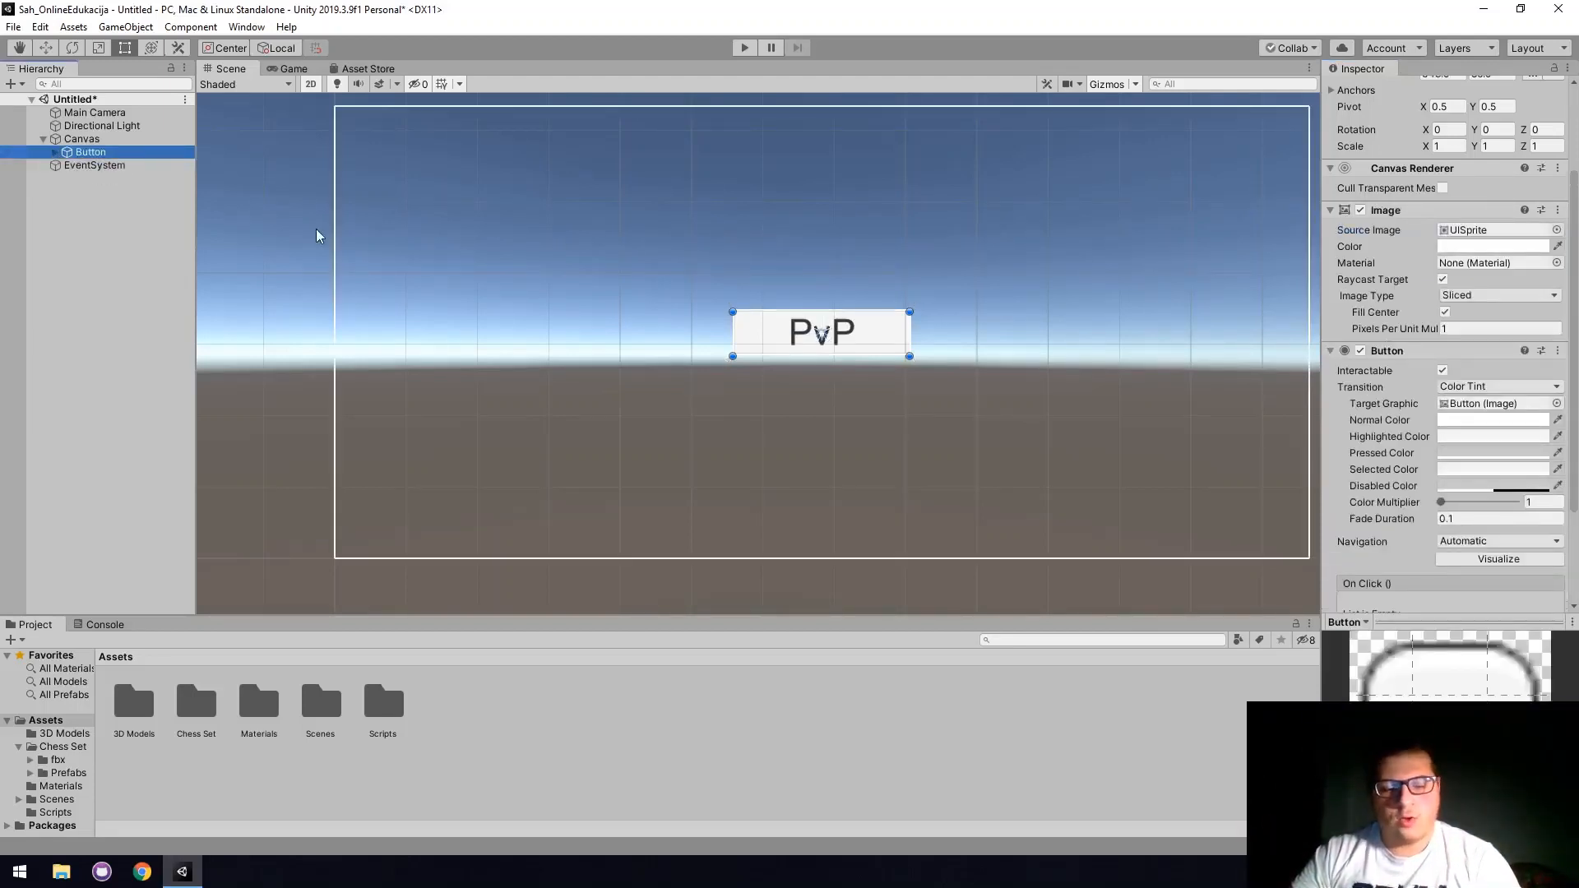
key("ctrl+d")
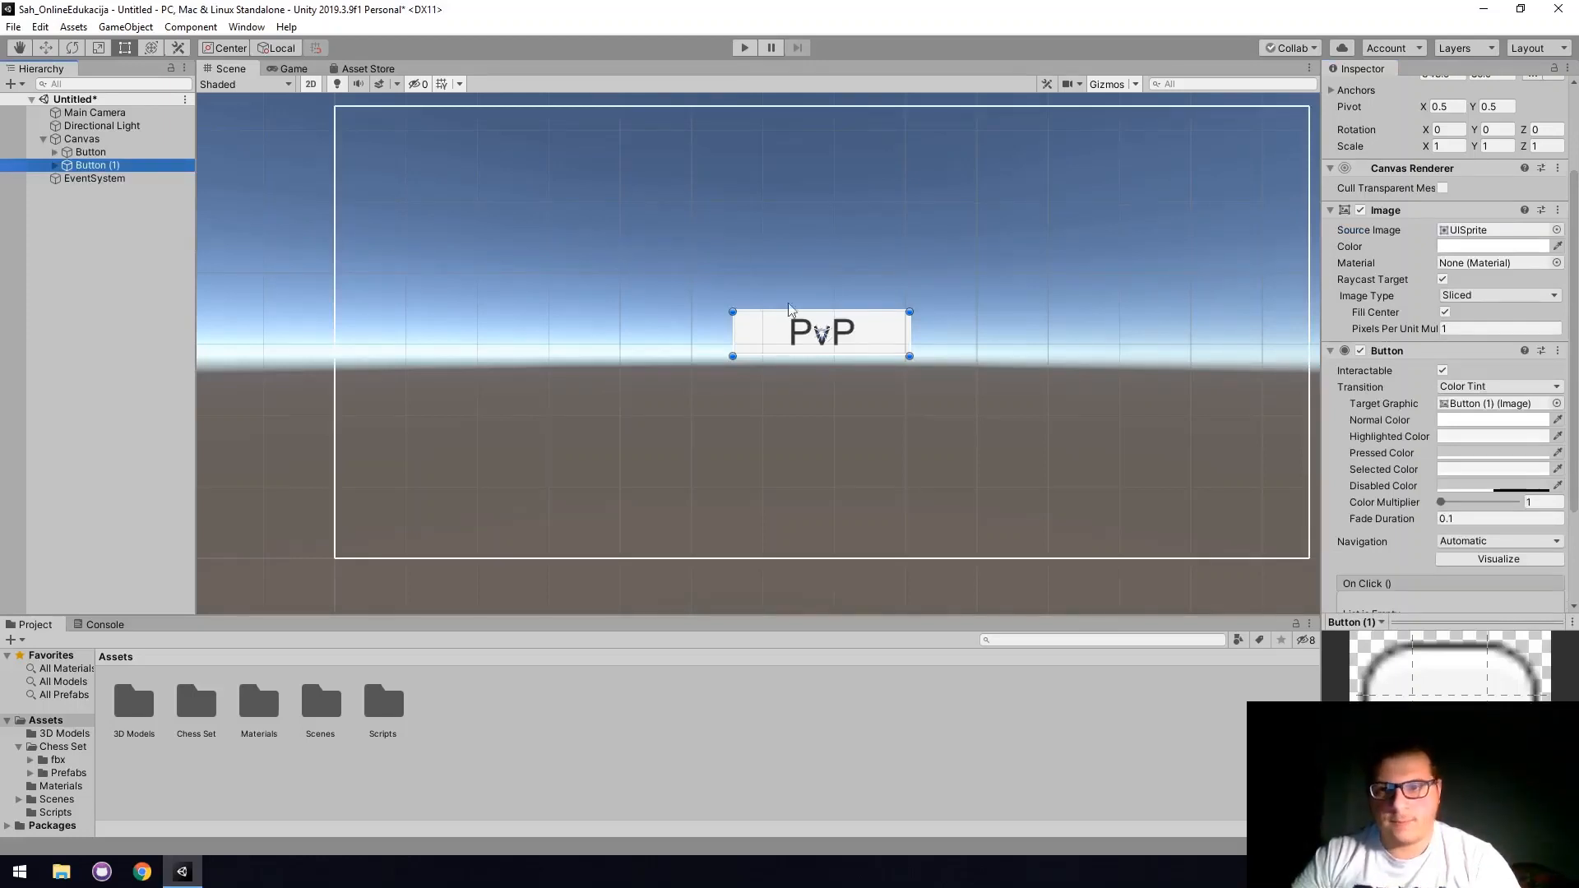
left_click_drag(864, 346, 861, 418)
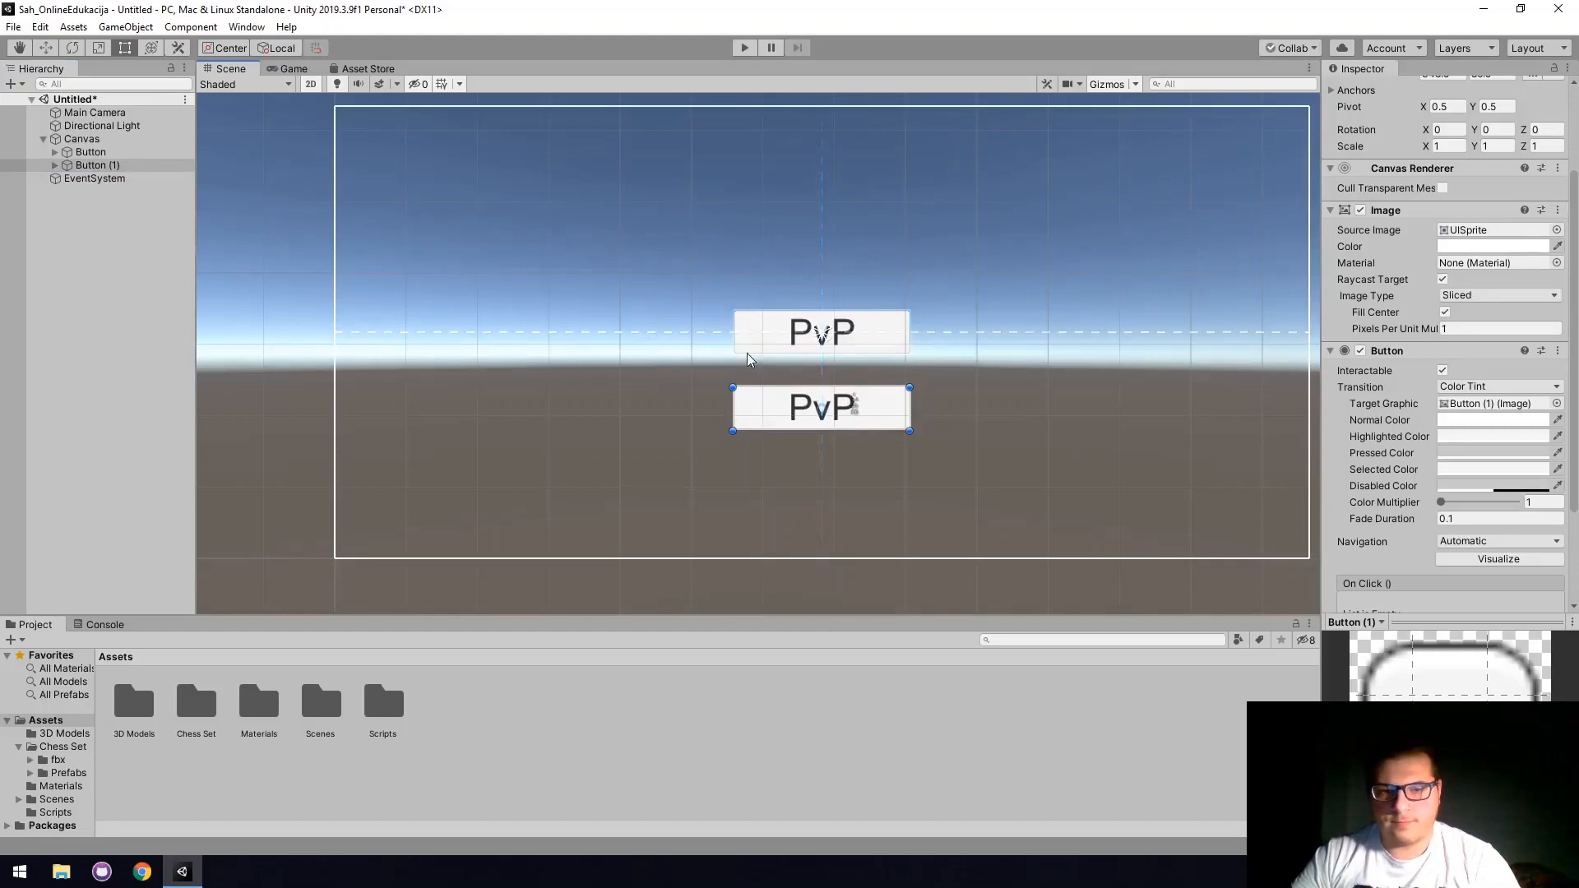
Set the label text of the duplicated lower button to "Player VS AI".
left_click(54, 165)
left_click(85, 179)
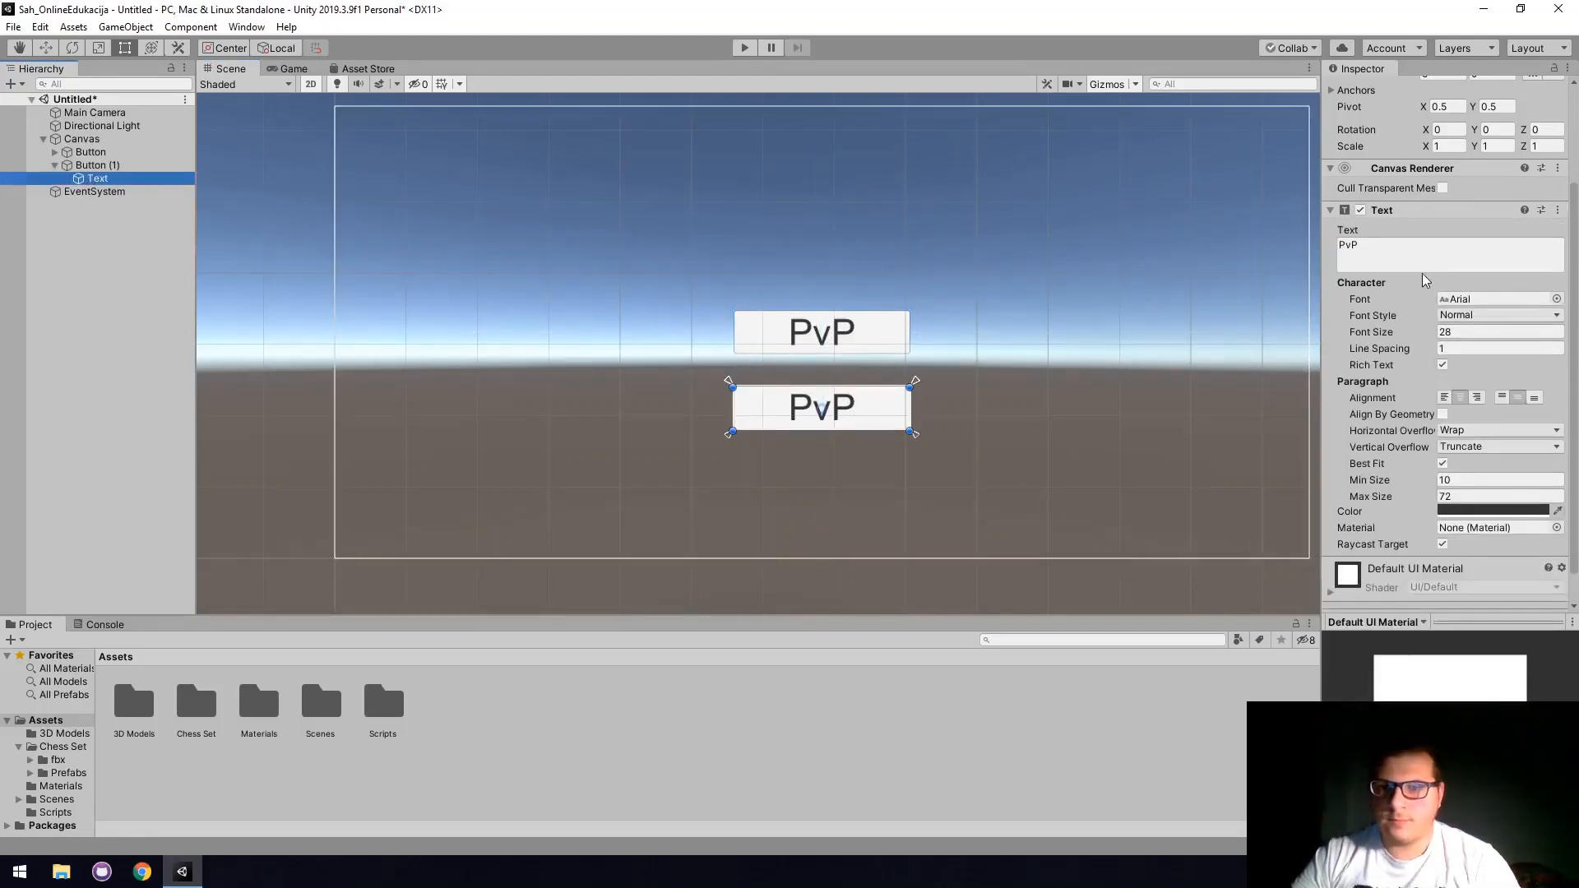
left_click(1421, 264)
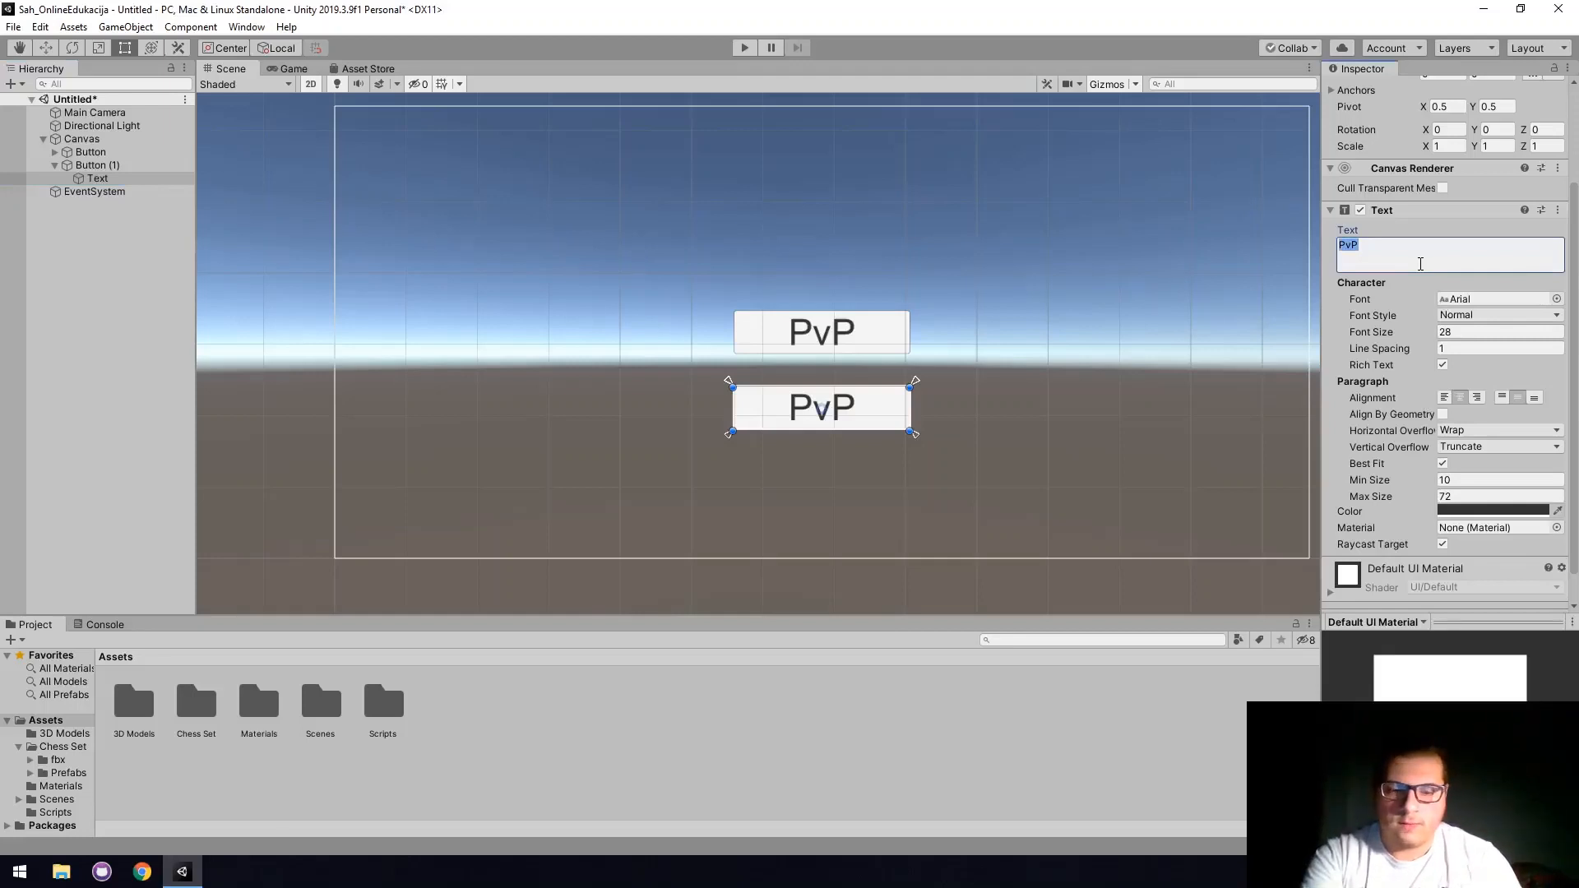
type("Player")
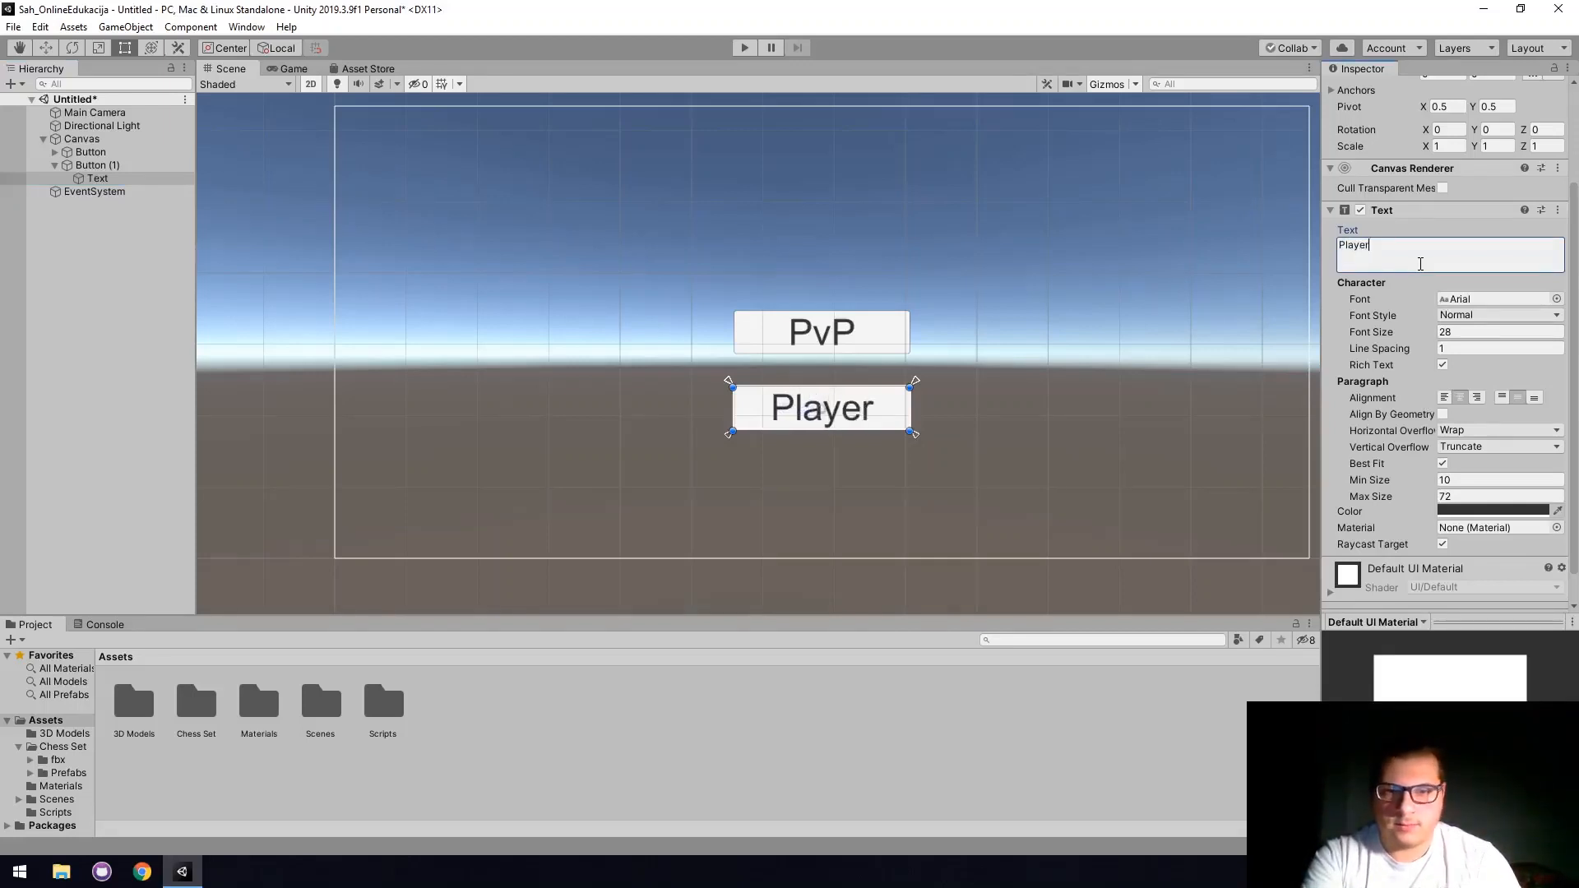
type(" VS ")
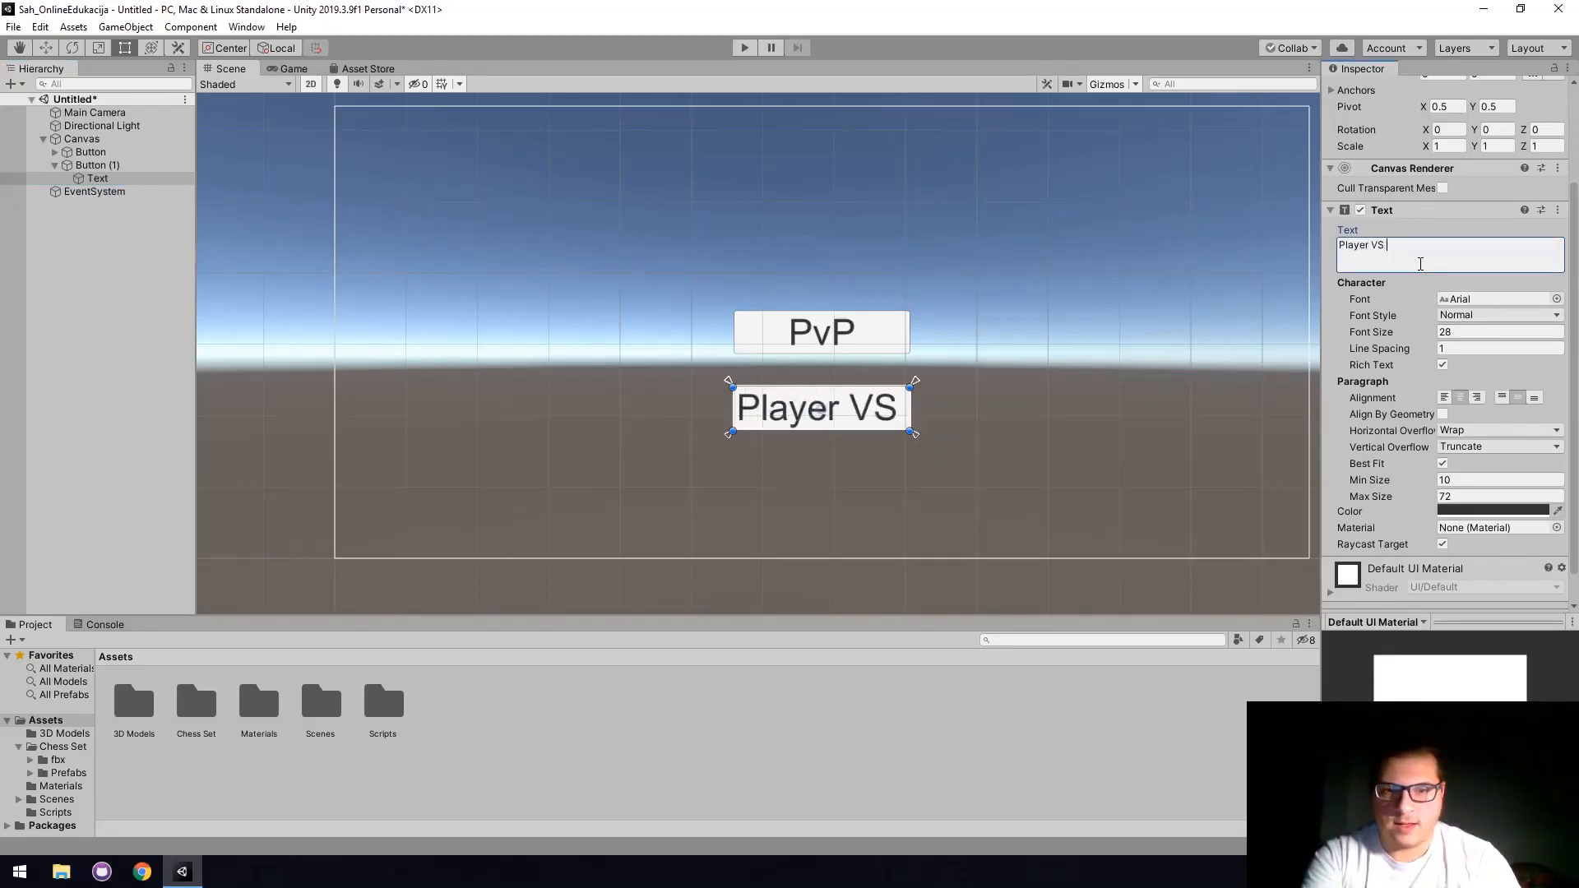
type("AI")
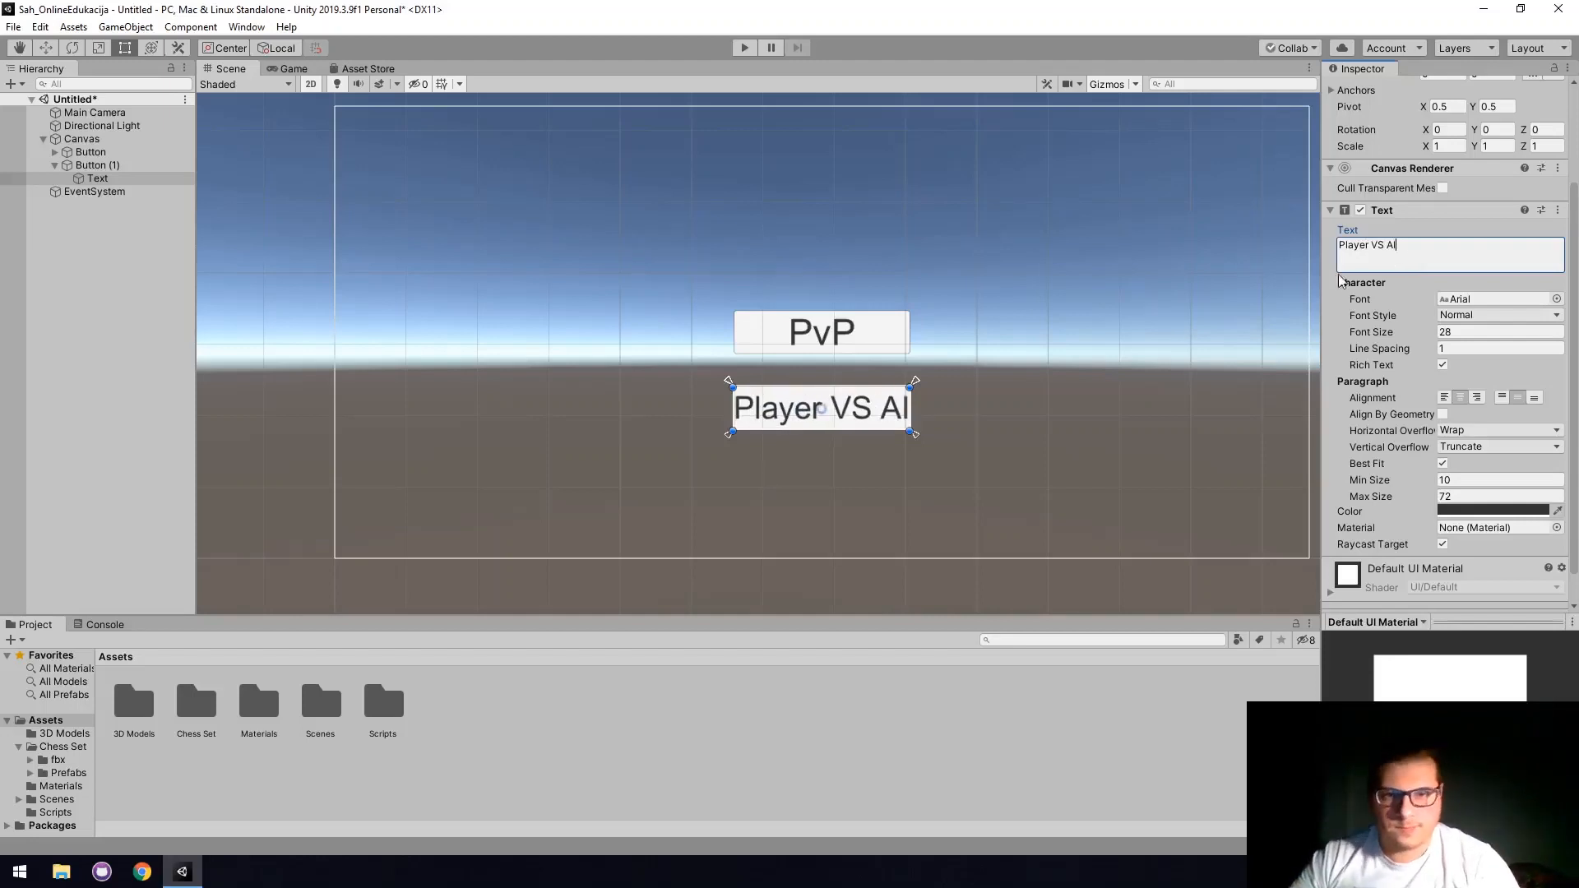
Check both menu buttons in the Game view, then return to the Scene view and clear the selection.
left_click(553, 478)
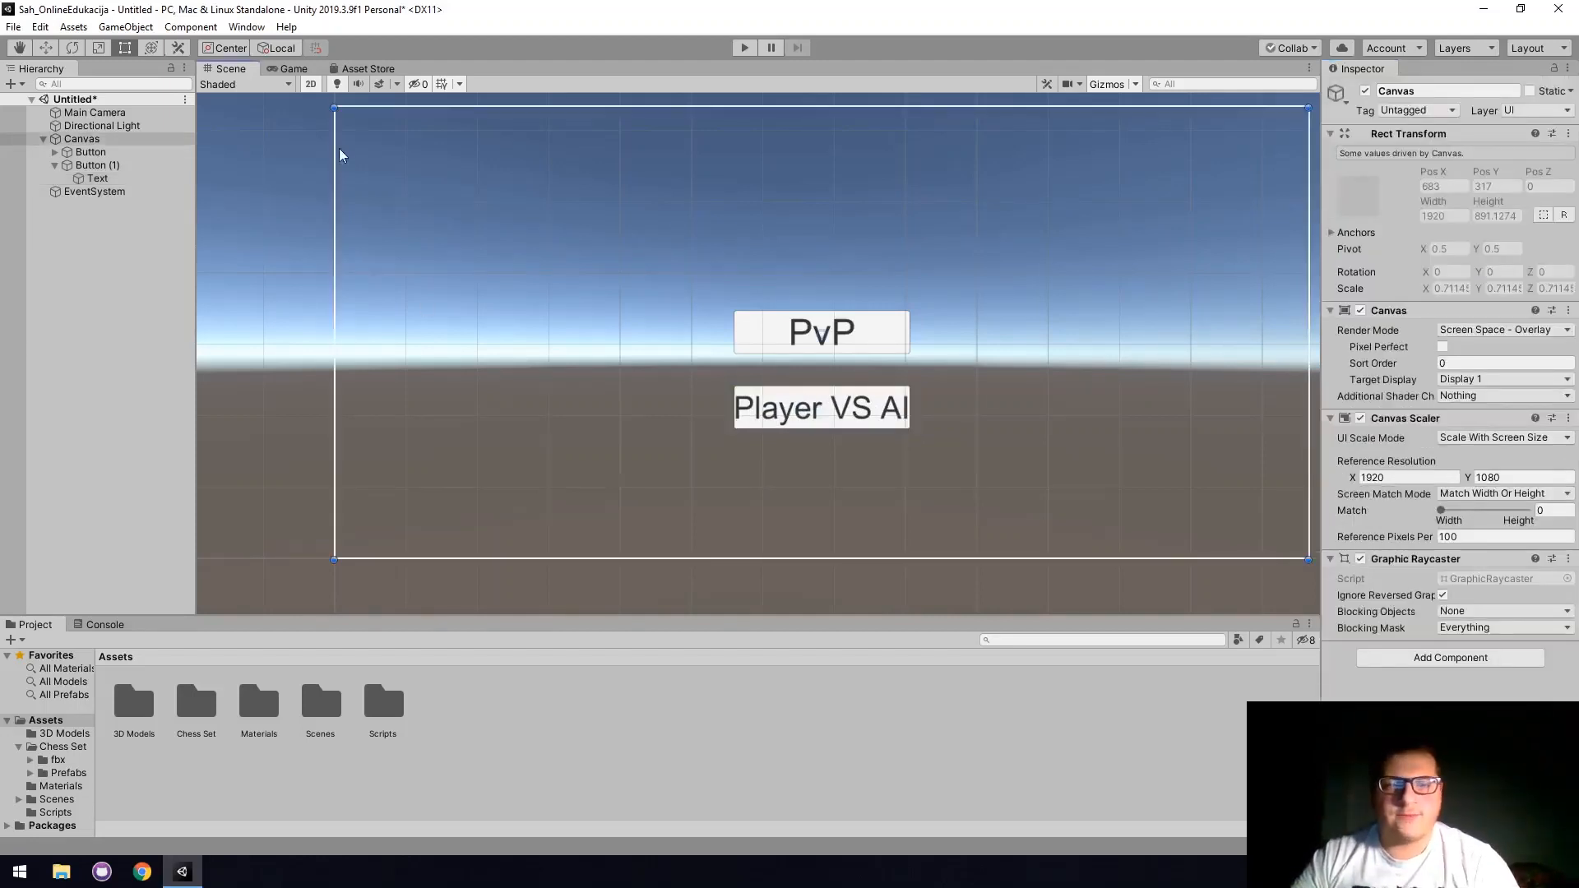
left_click(288, 69)
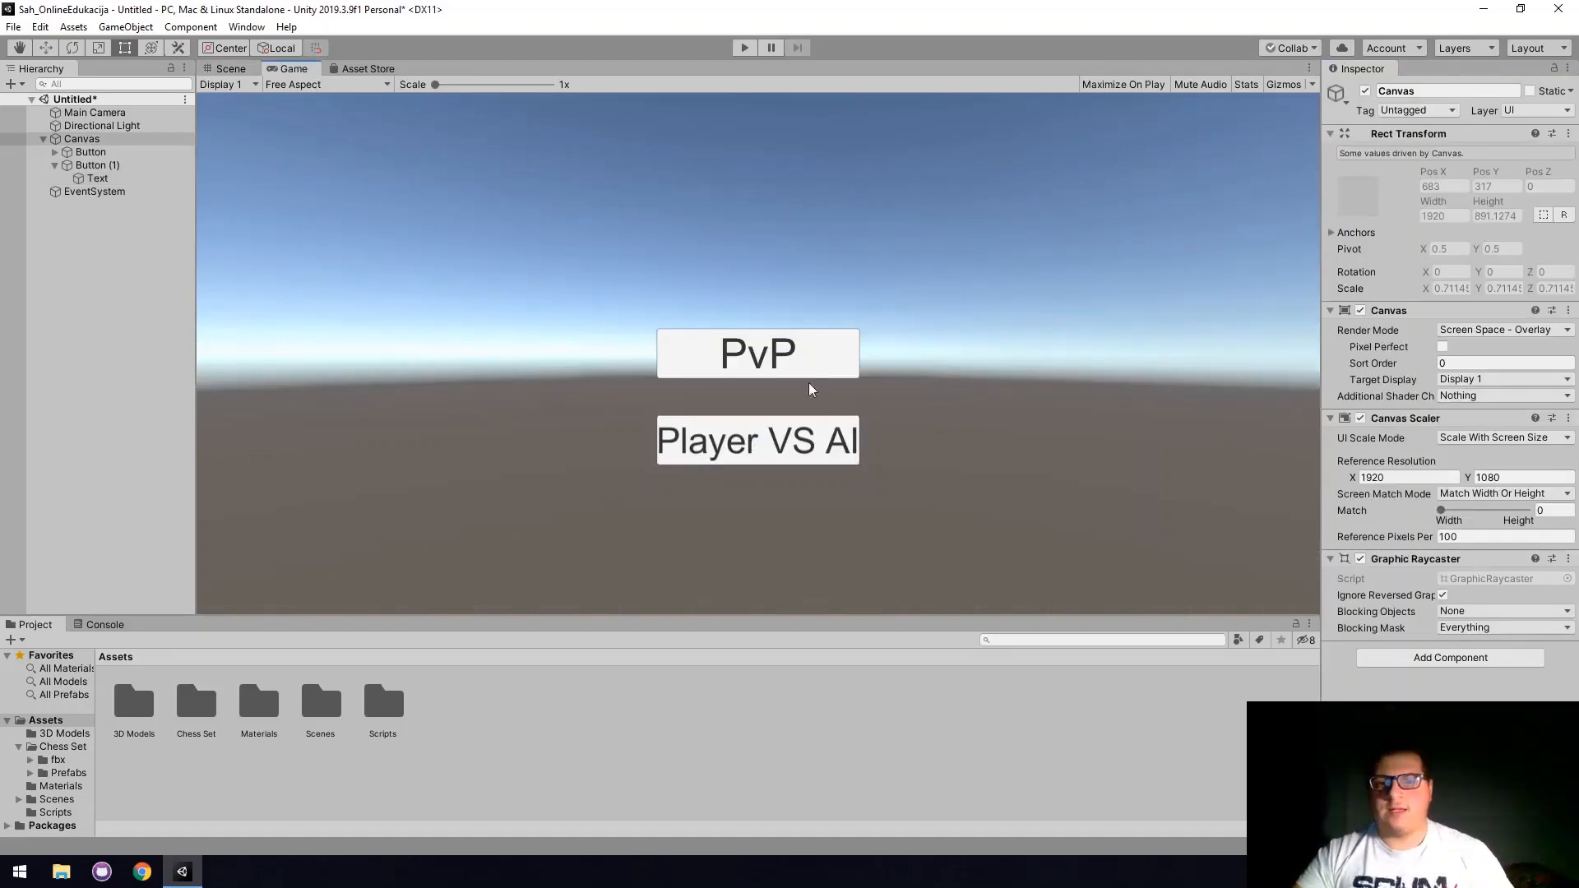
left_click(235, 70)
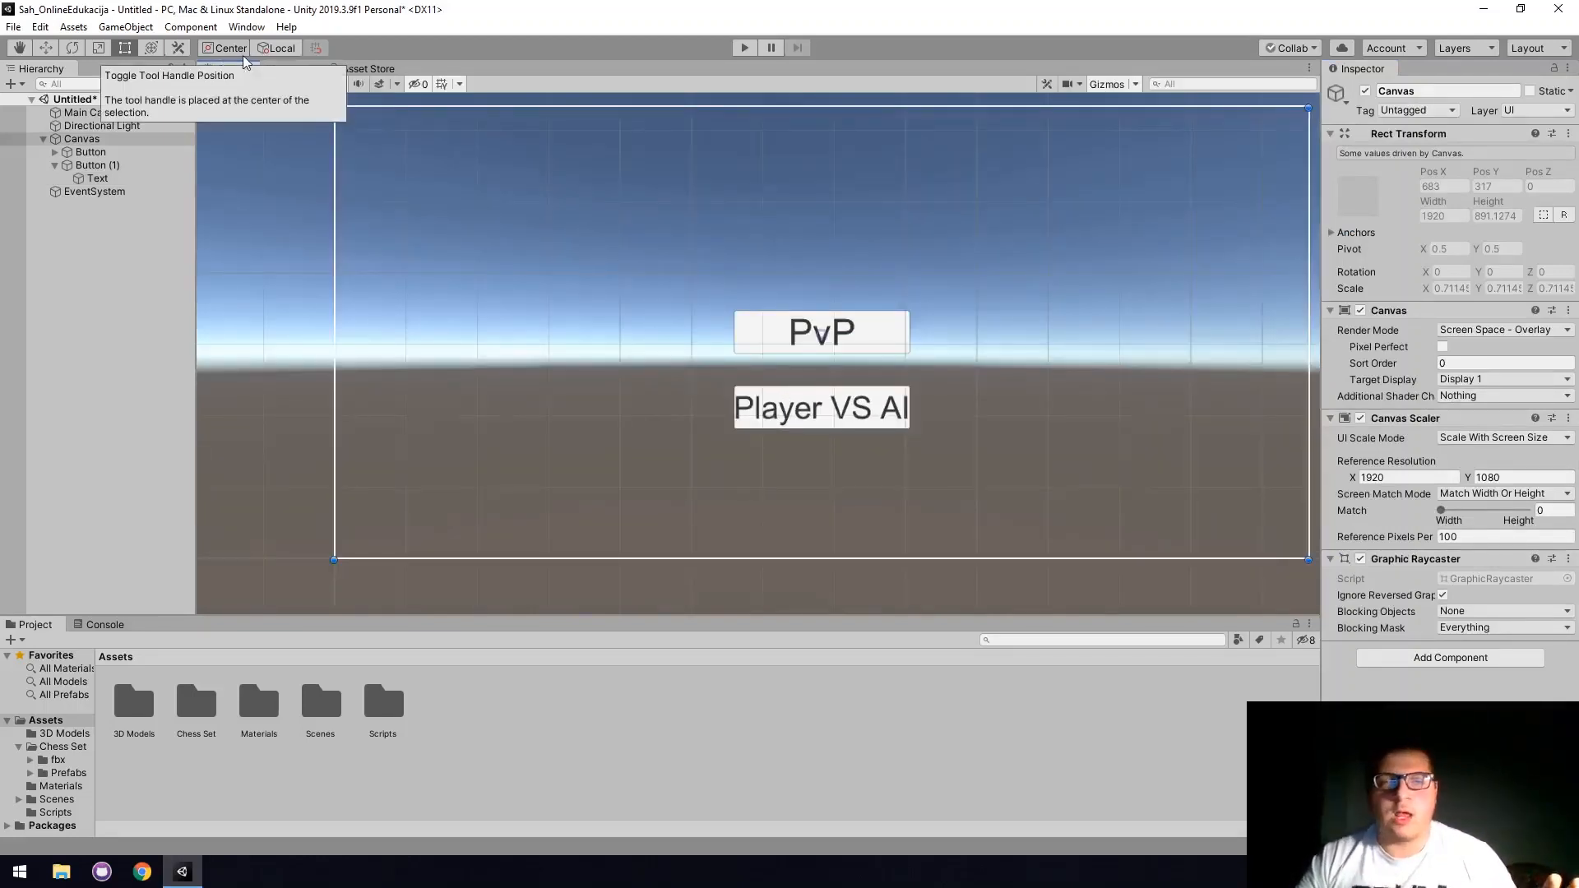
left_click(589, 545)
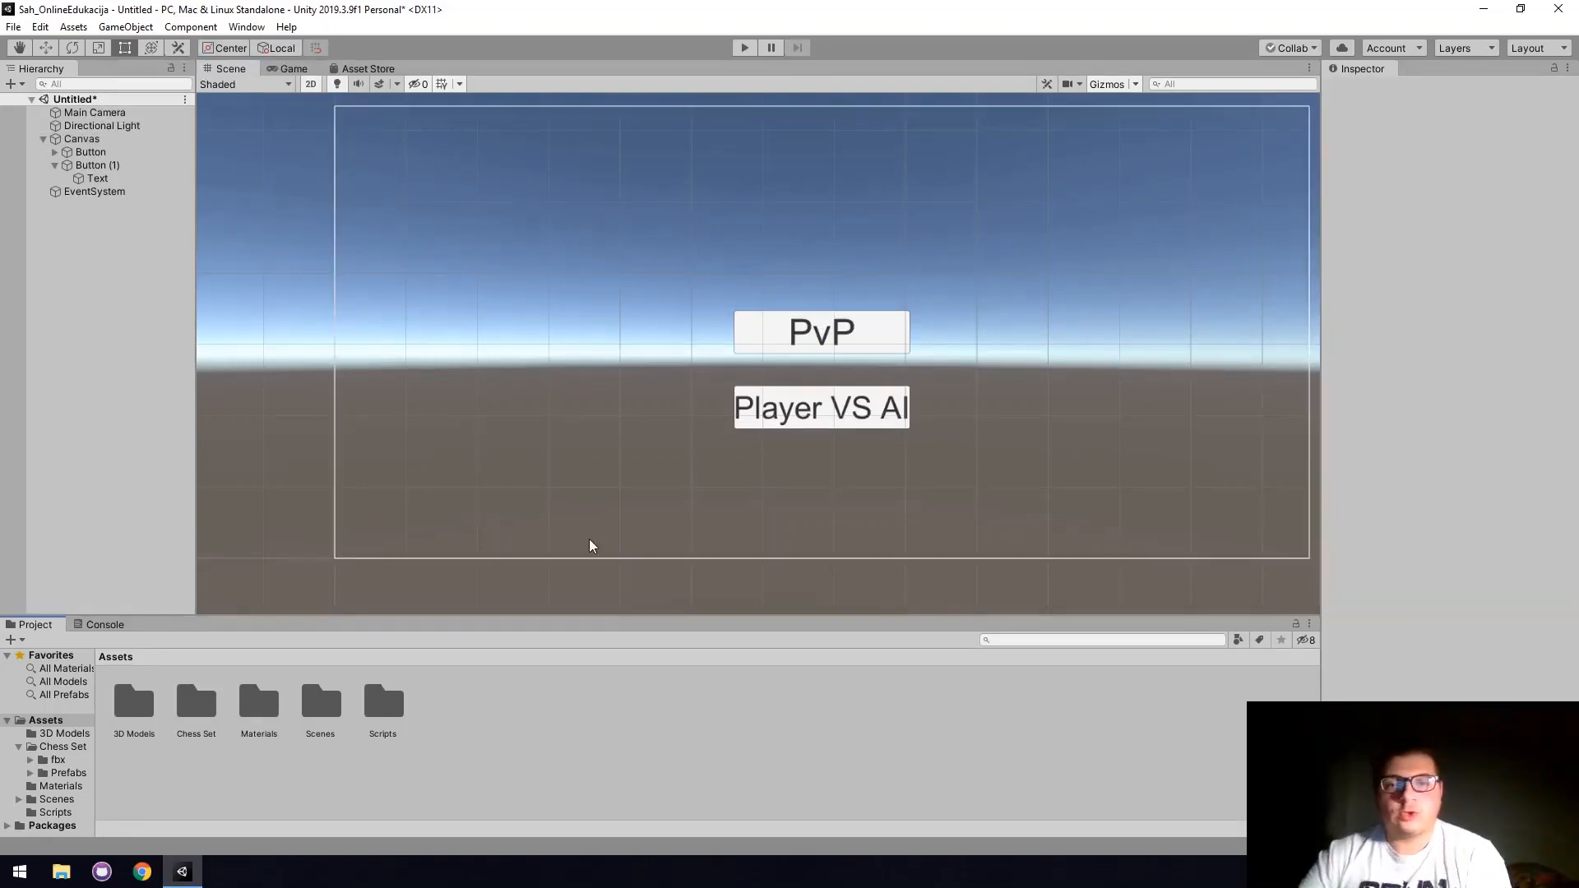
Duplicate the Player VS AI button and place the copy directly below it, at about Pos Y -286.
left_click(82, 165)
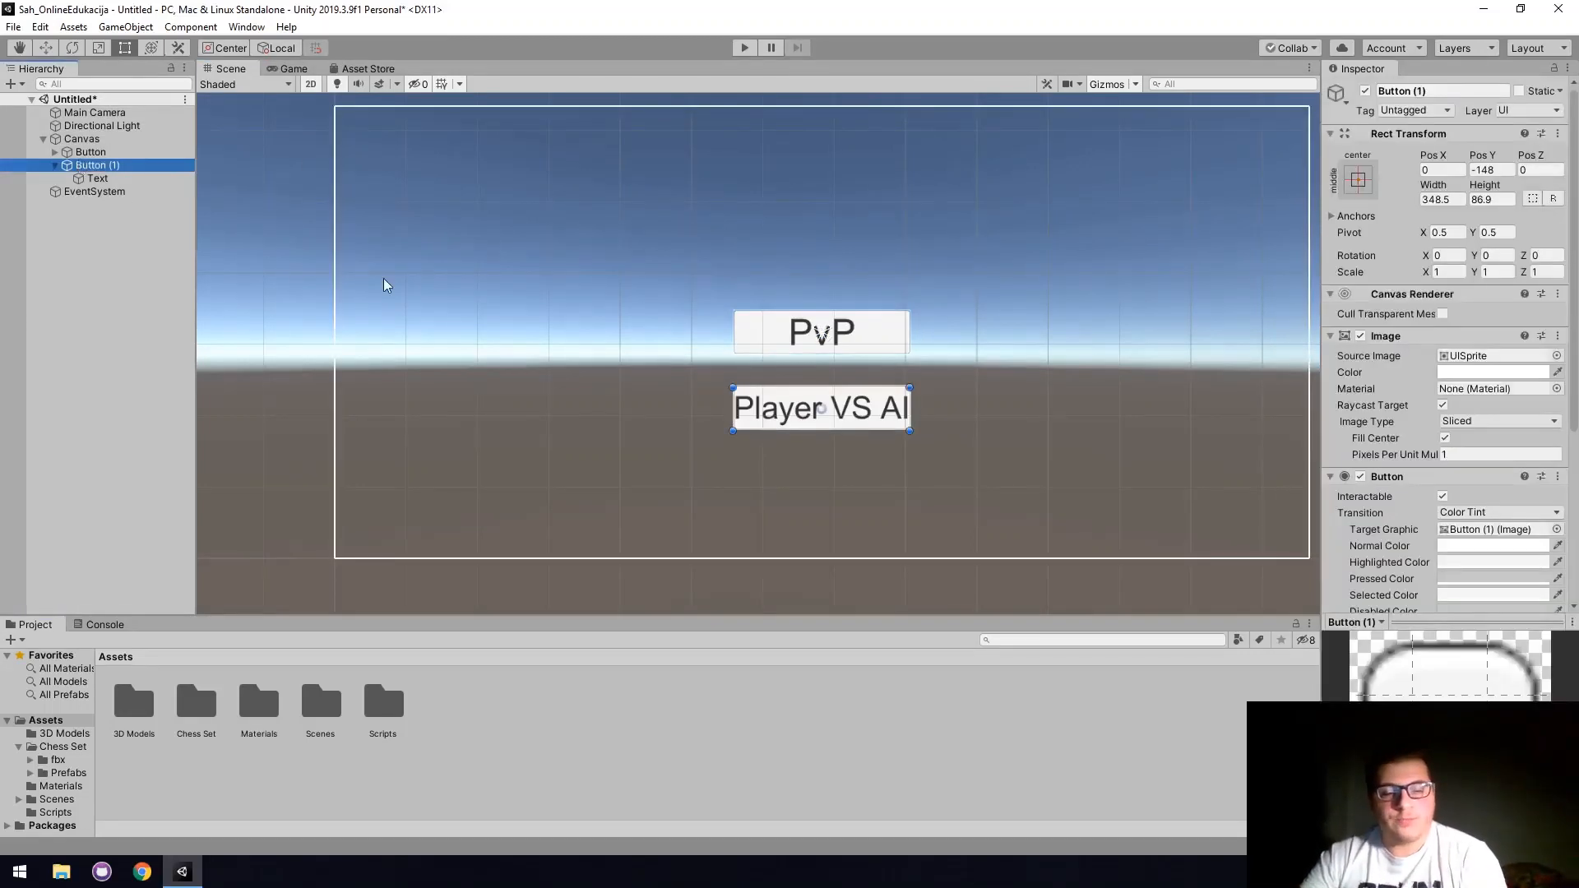
key("ctrl+d")
left_click_drag(773, 423, 773, 495)
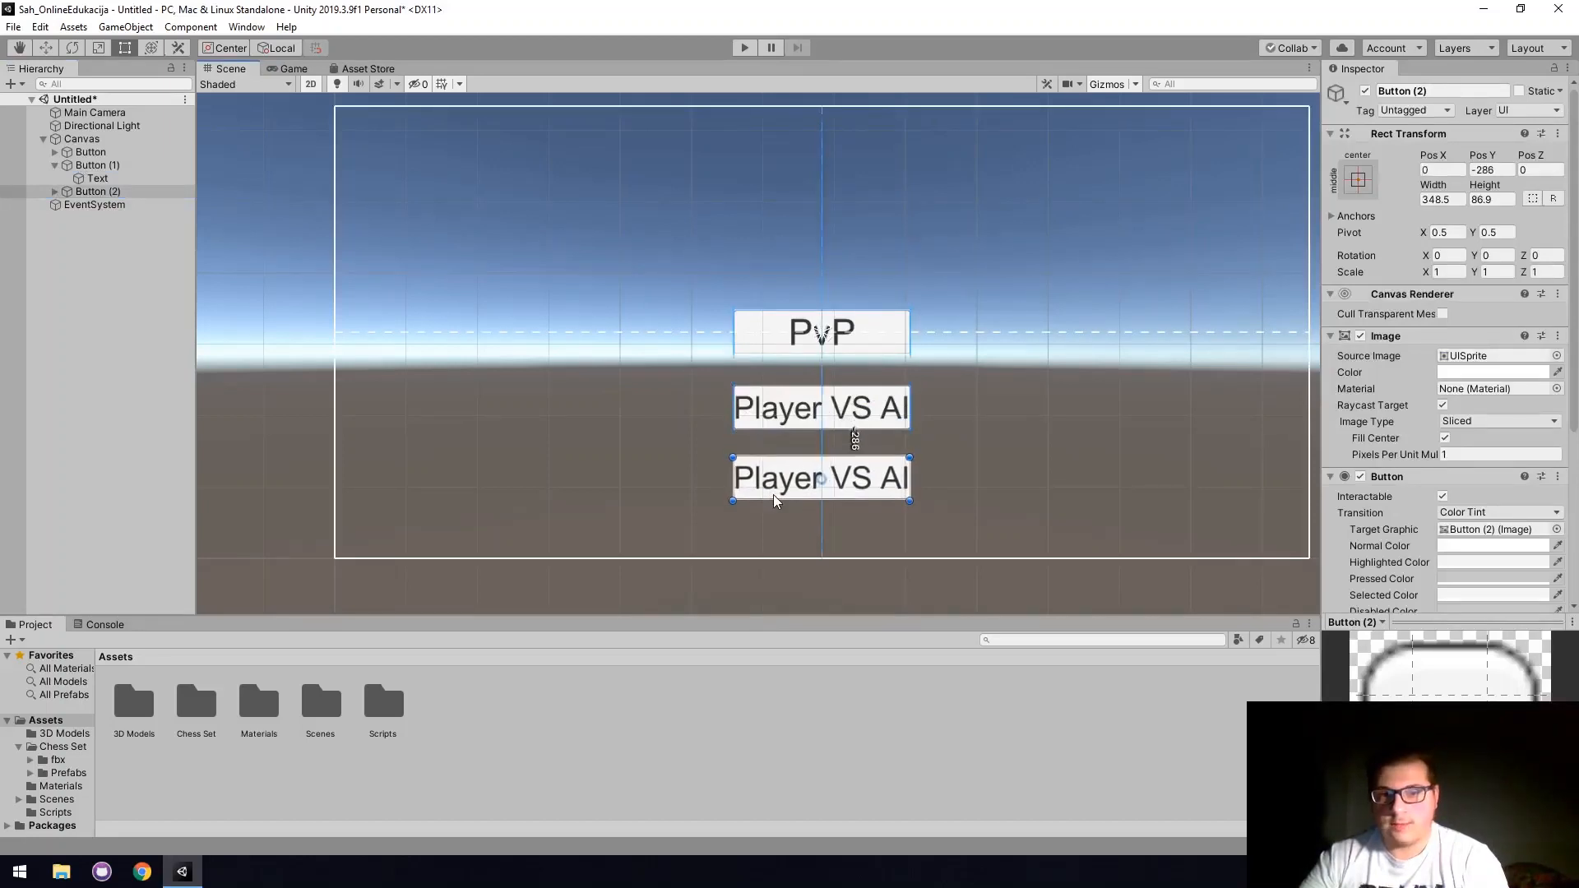
Set the label text of the lowest menu button to "Exit".
left_click(60, 193)
left_click(56, 192)
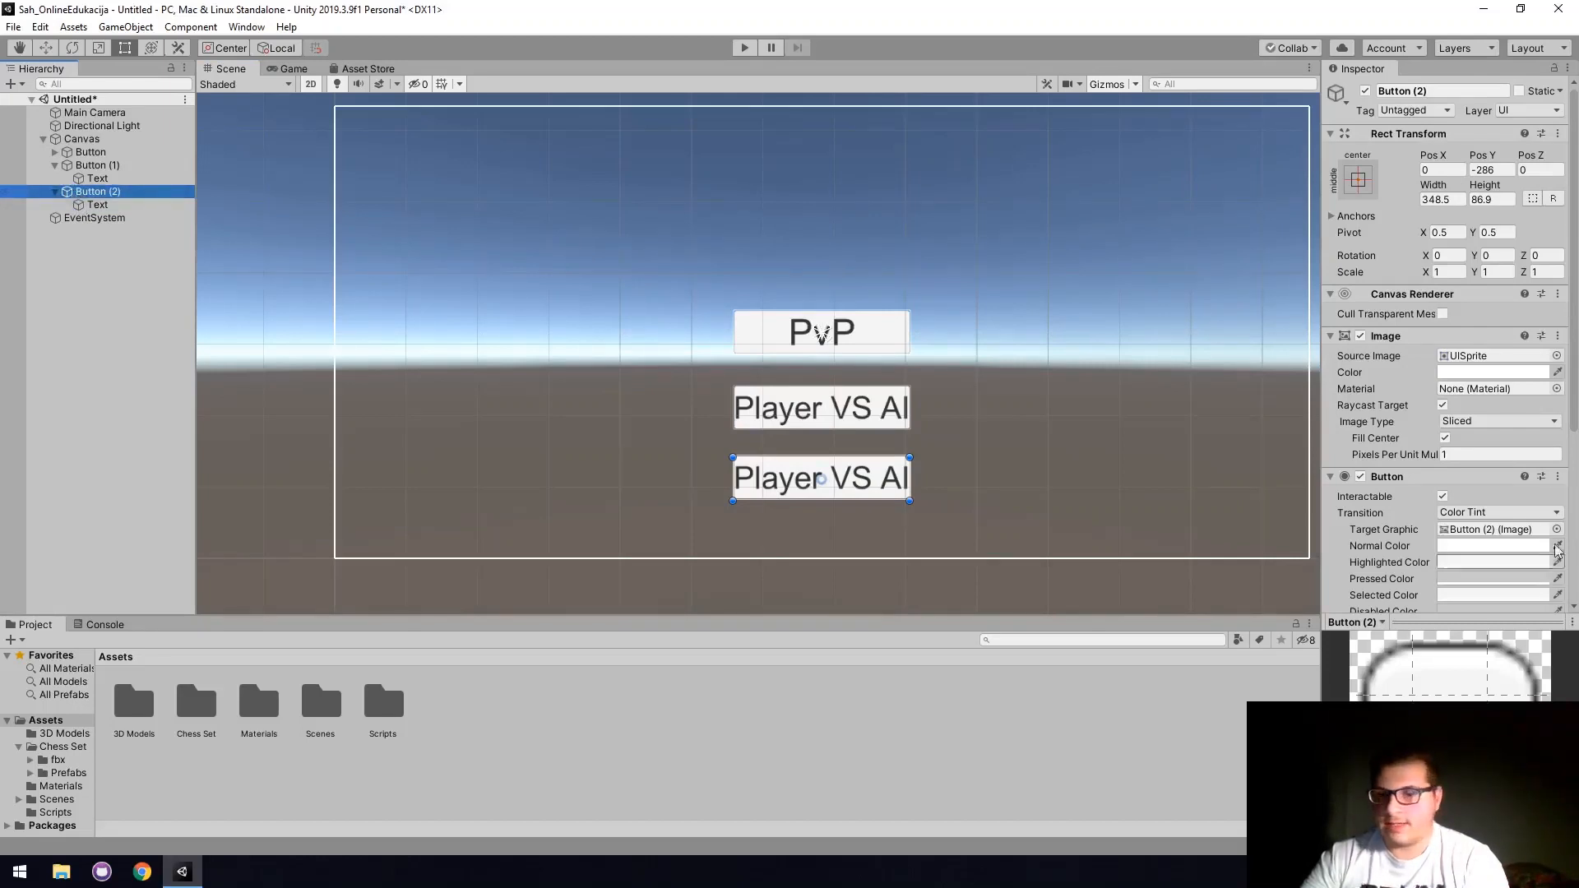
left_click(113, 207)
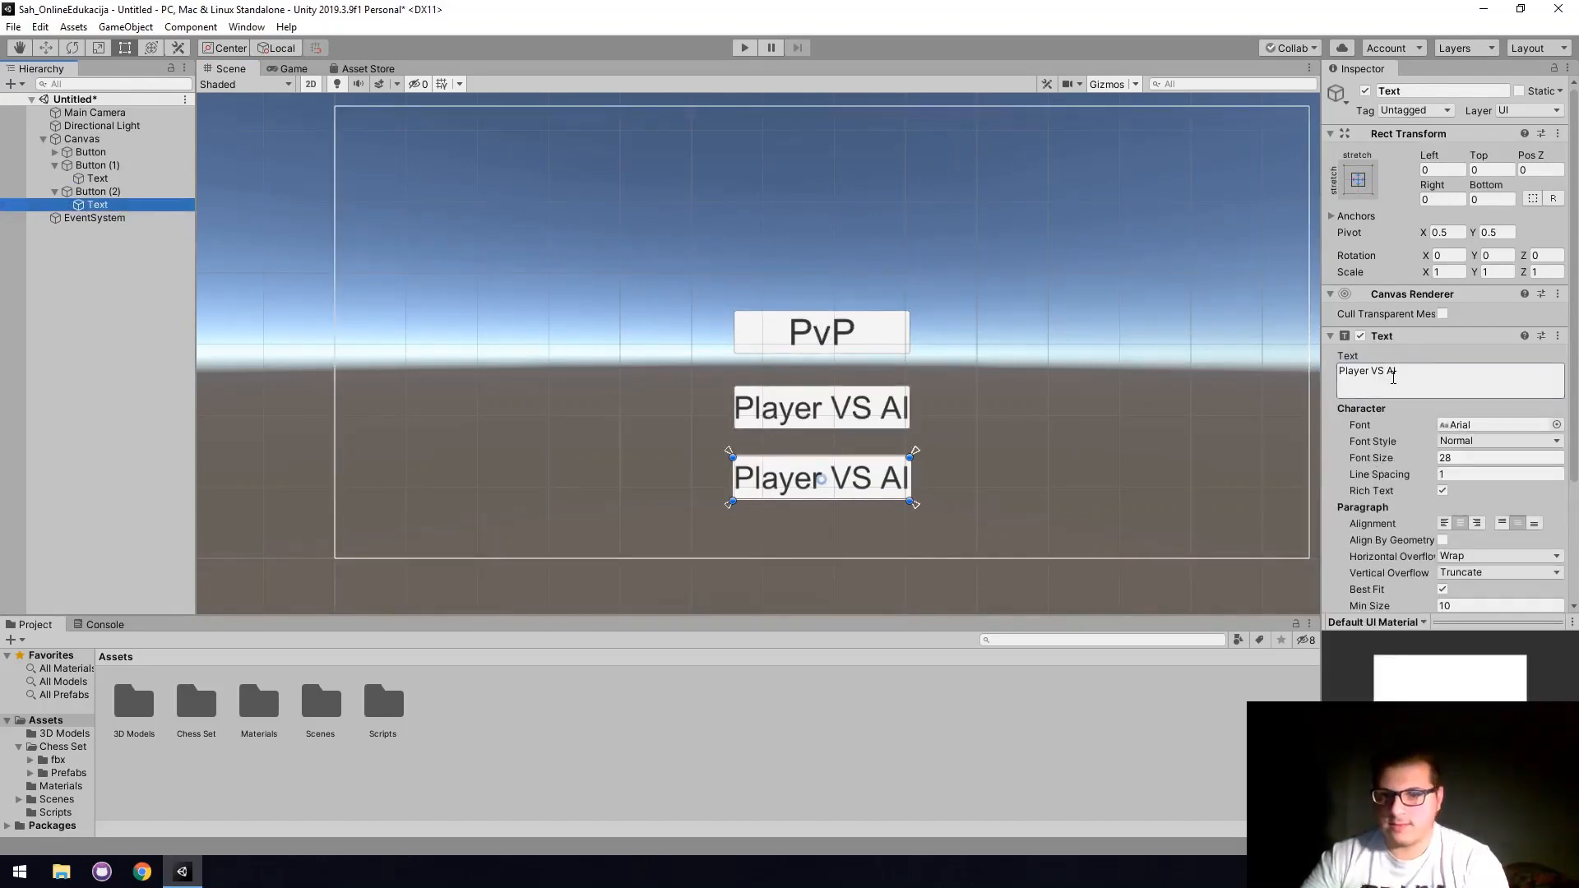
left_click(1392, 378)
type("Quit")
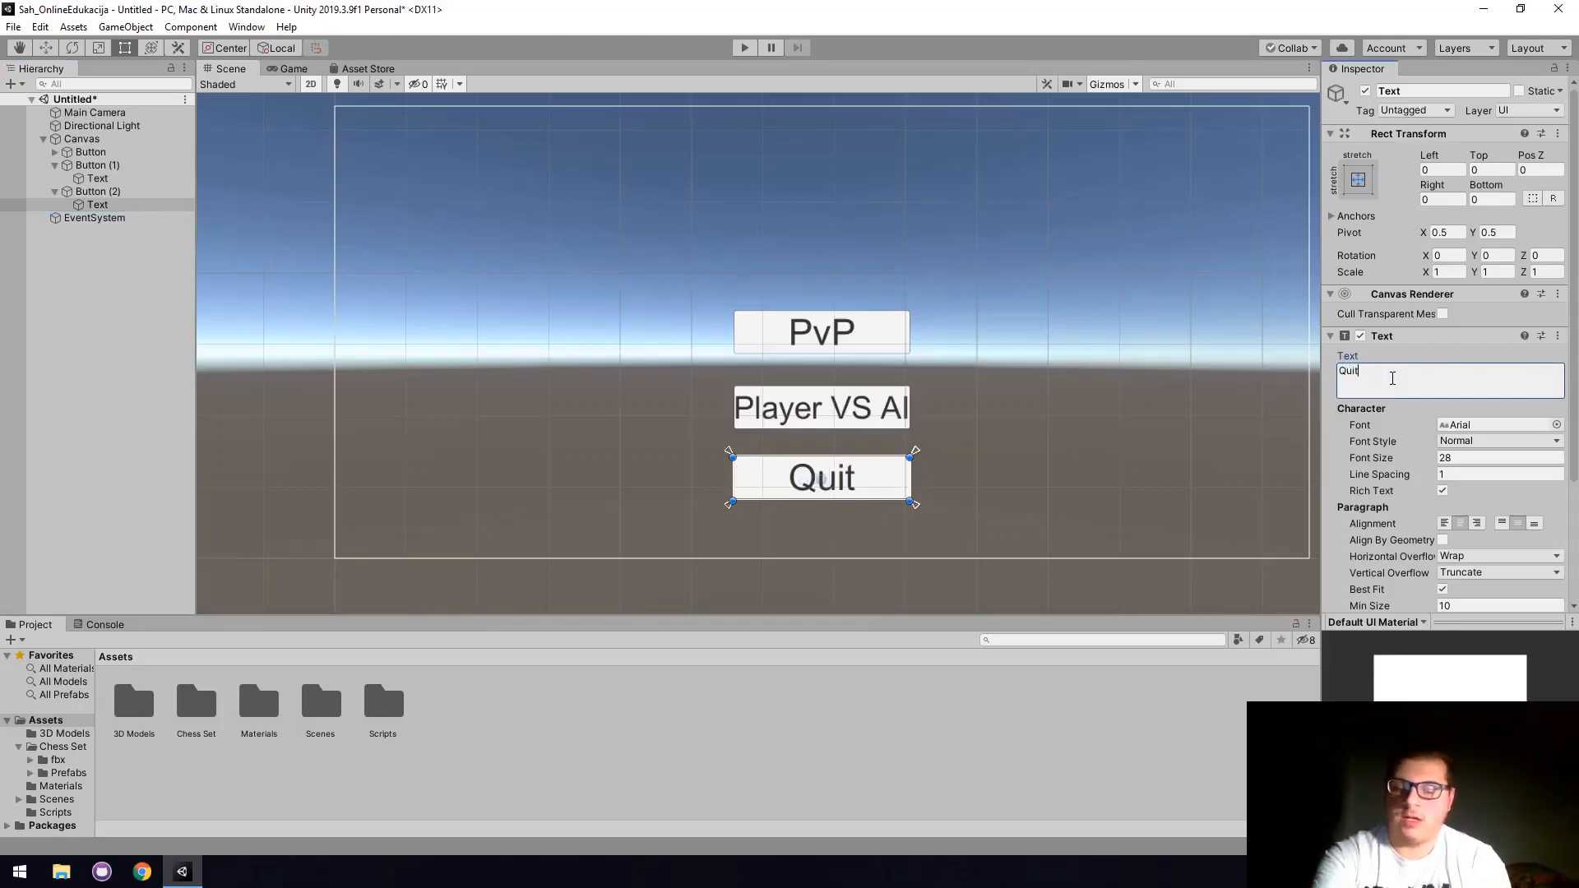
key("BackSpace")
key("BackSpace")
key("BackSpace")
type("Izla")
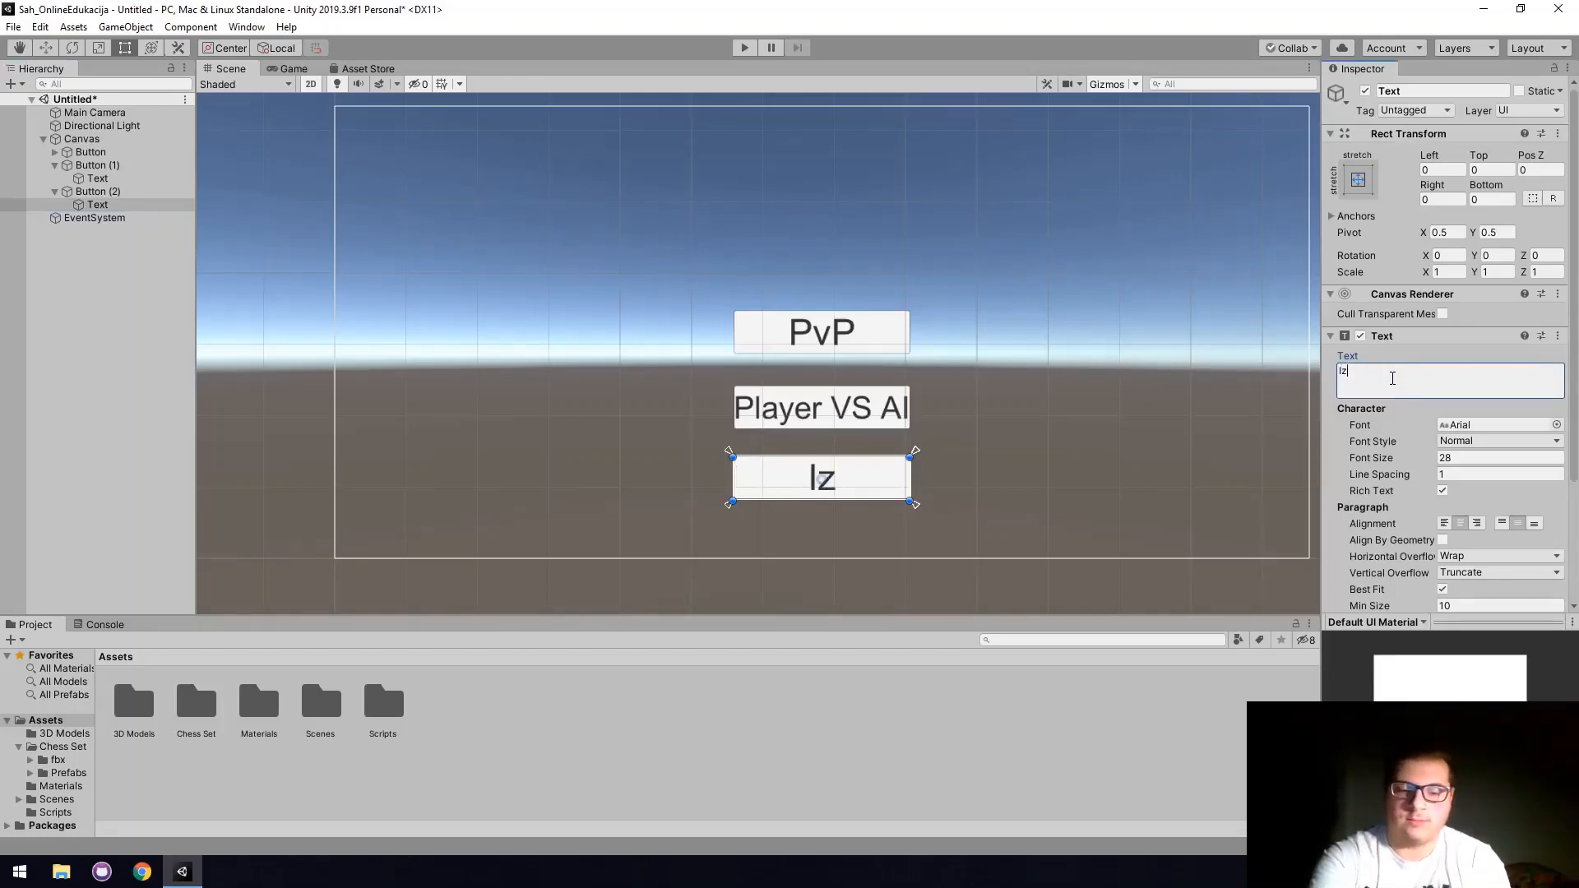
key("BackSpace")
key("BackSpace")
key("BackSpace")
key("BackSpace")
type("QUit")
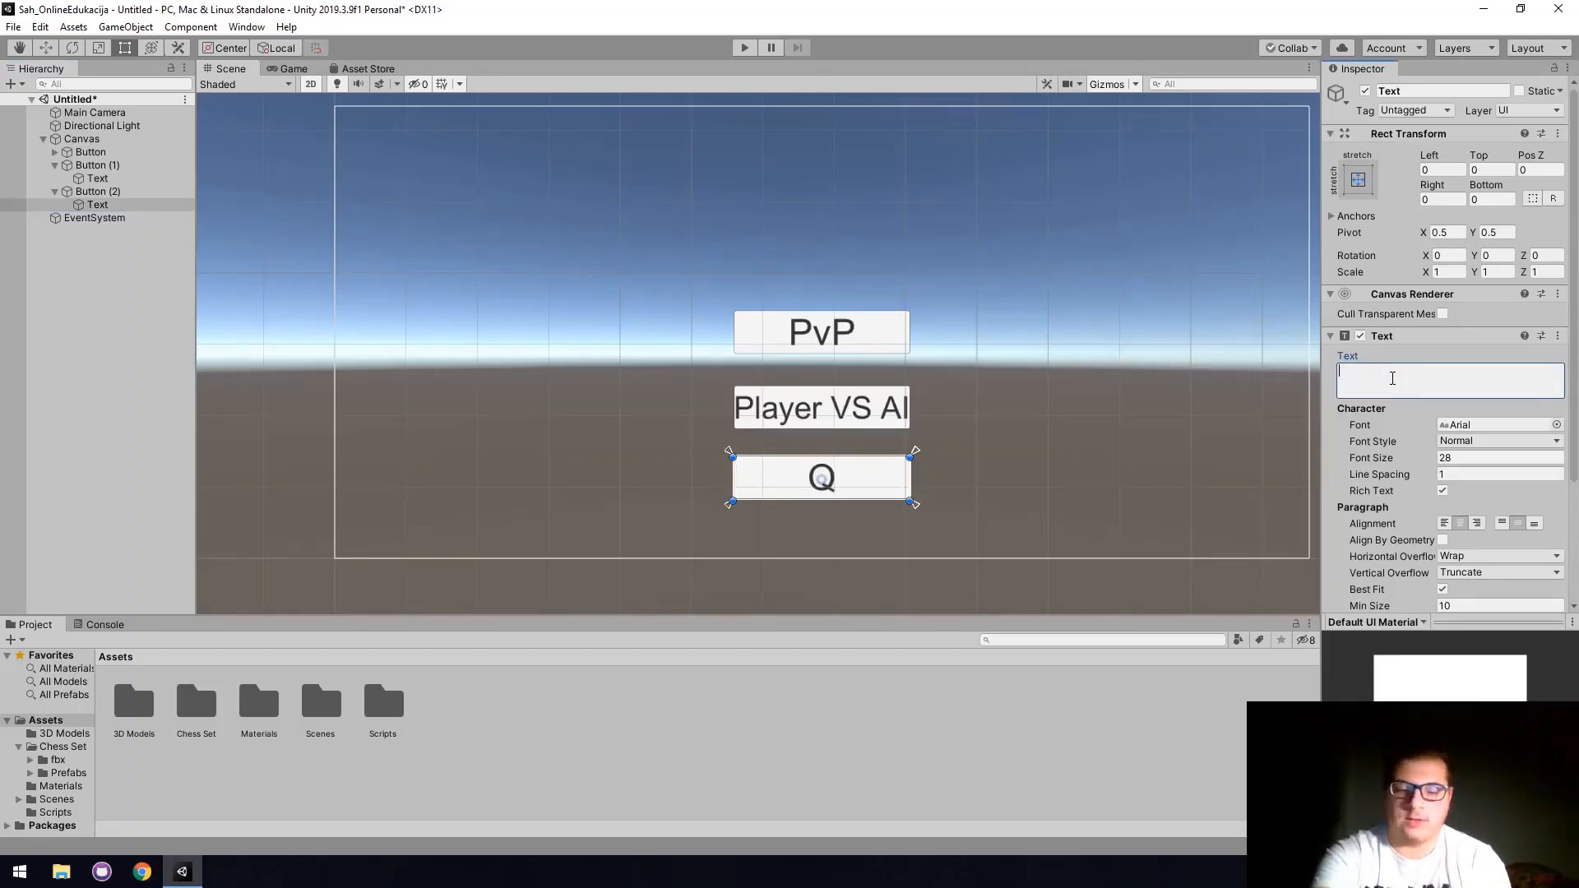
key("BackSpace")
key("BackSpace")
key("BackSpace")
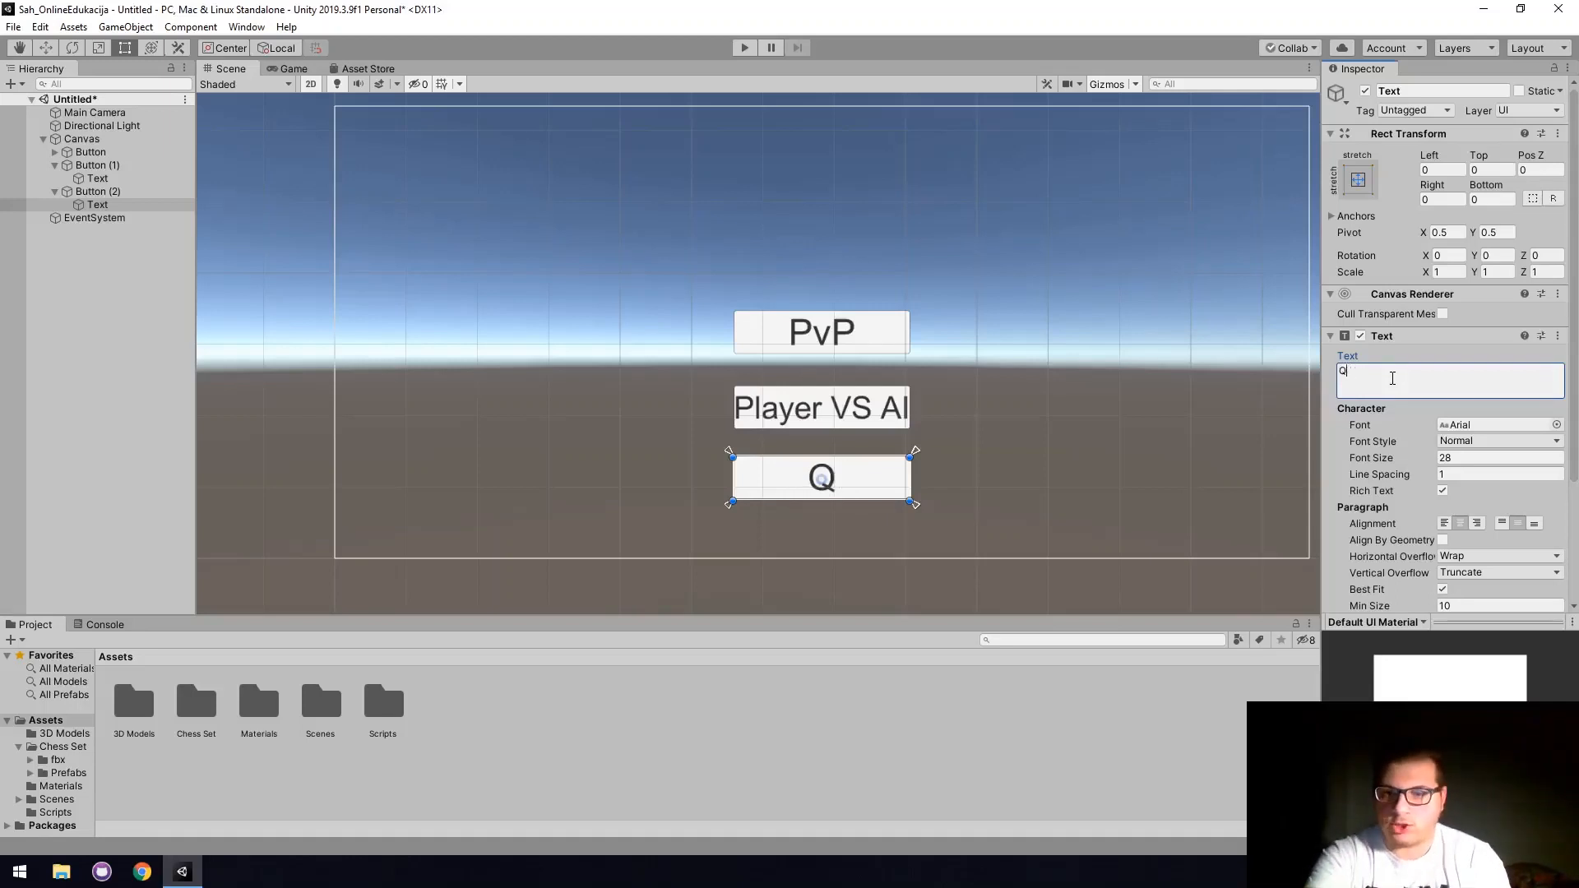
type("uit")
key("Return")
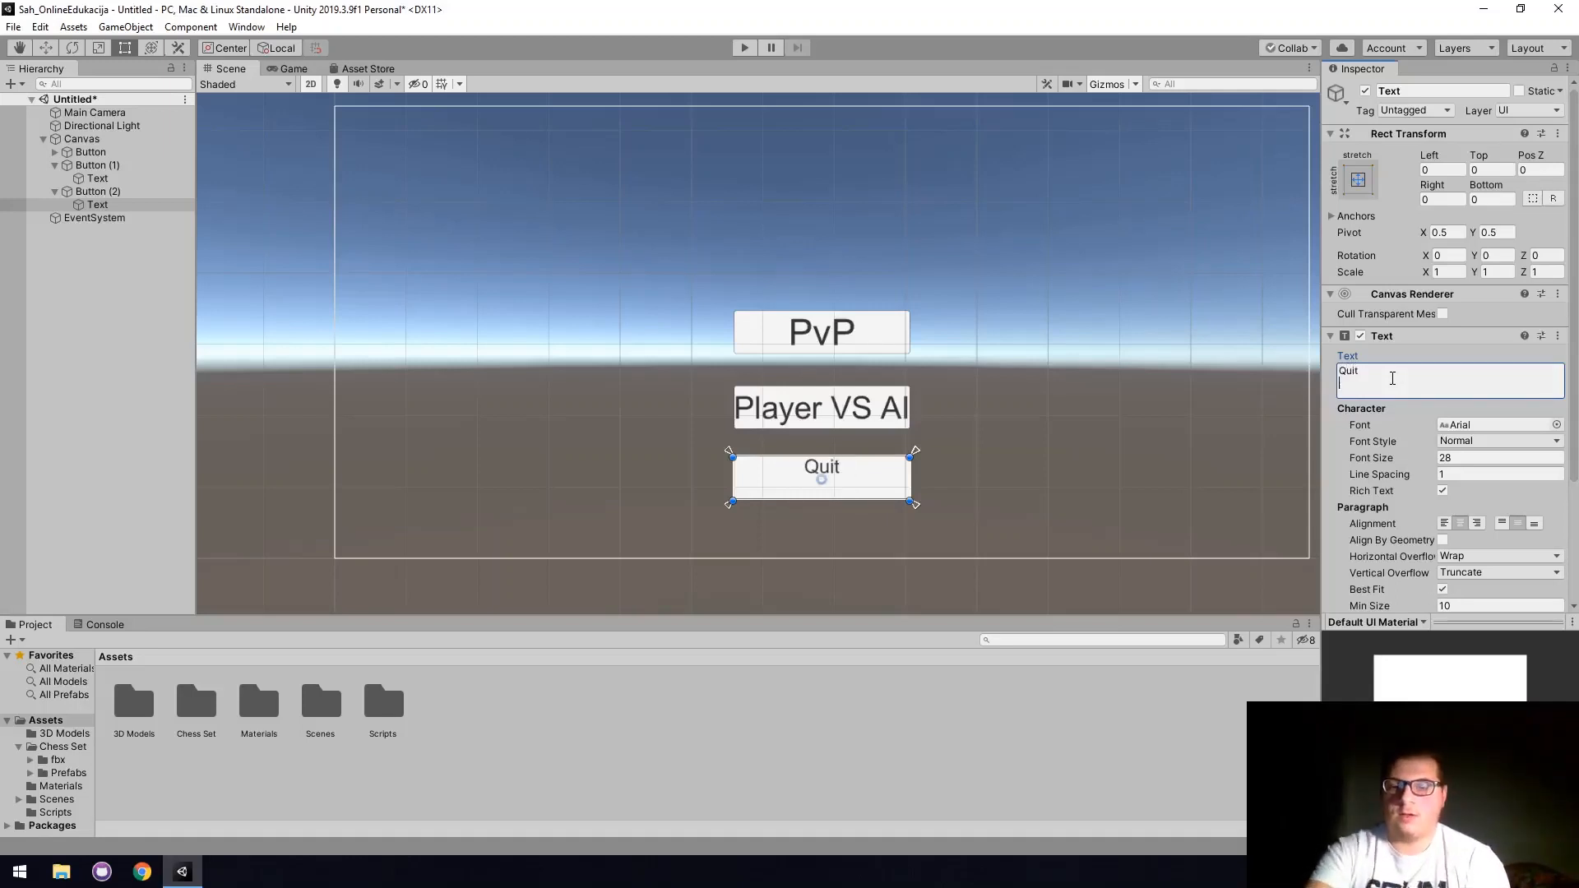
key("BackSpace")
key("BackSpace")
key("BackSpace")
key("BackSpace")
key("BackSpace")
type("Exit")
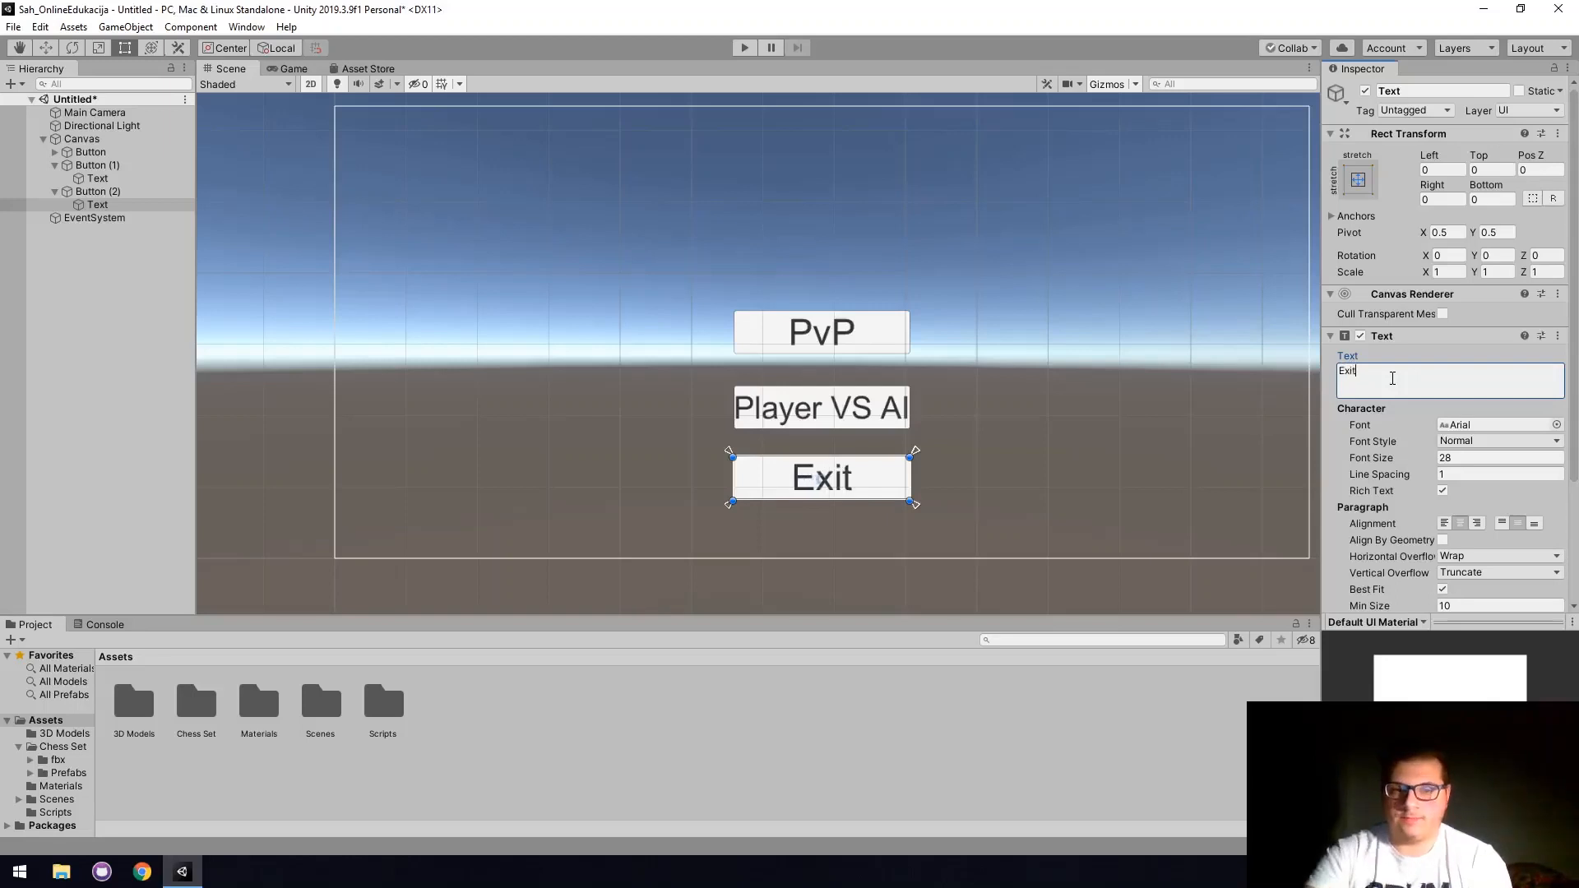
Clear the selection and test-run the menu in Play mode, then stop it.
left_click(817, 370)
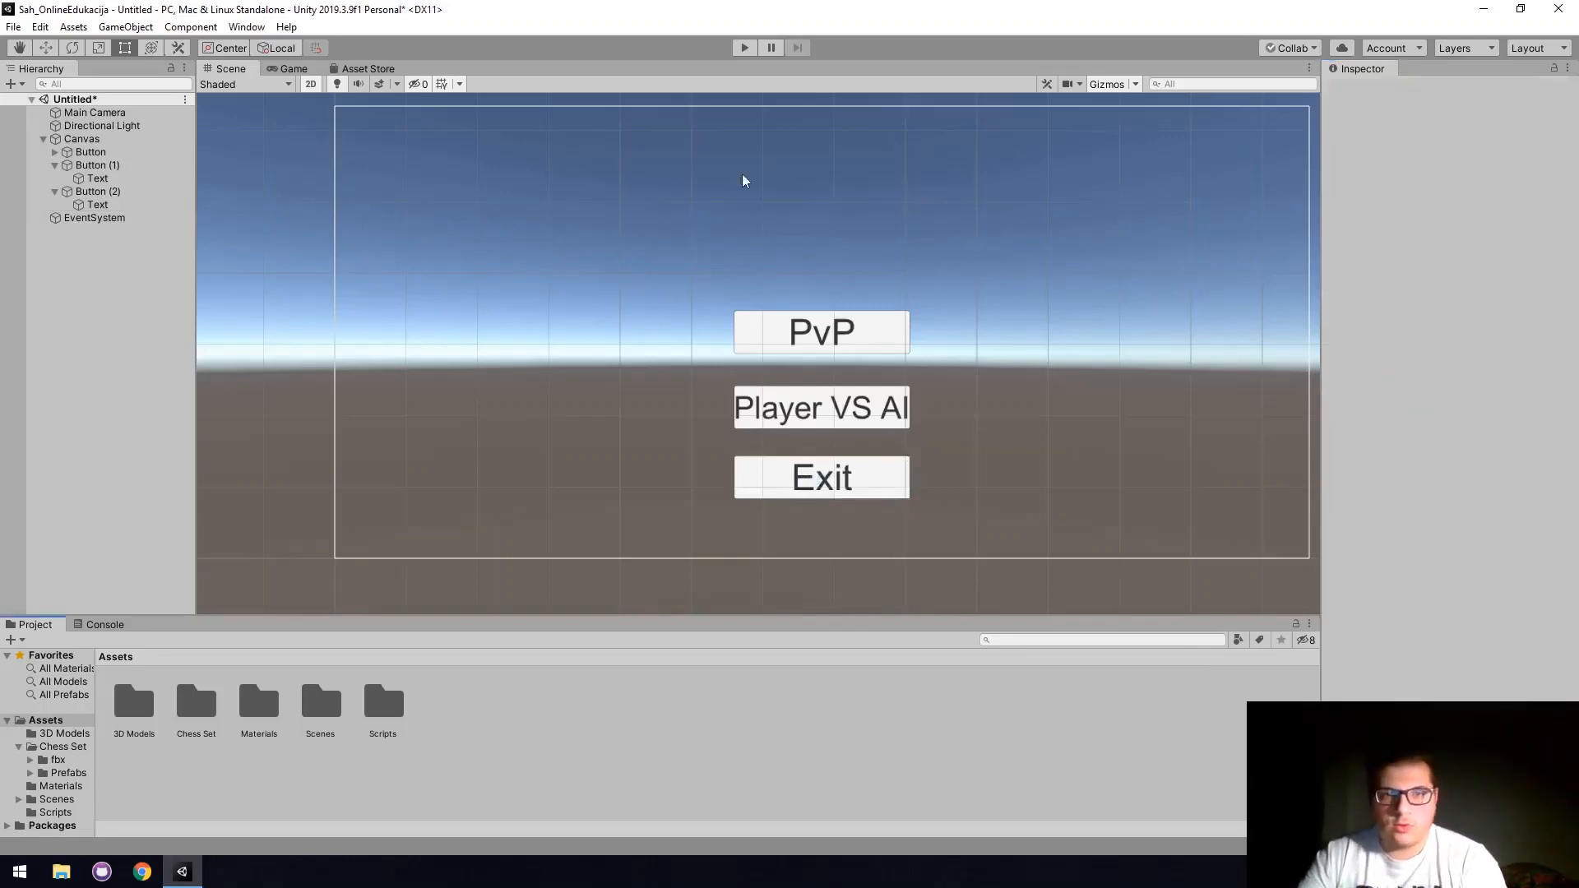
left_click(743, 48)
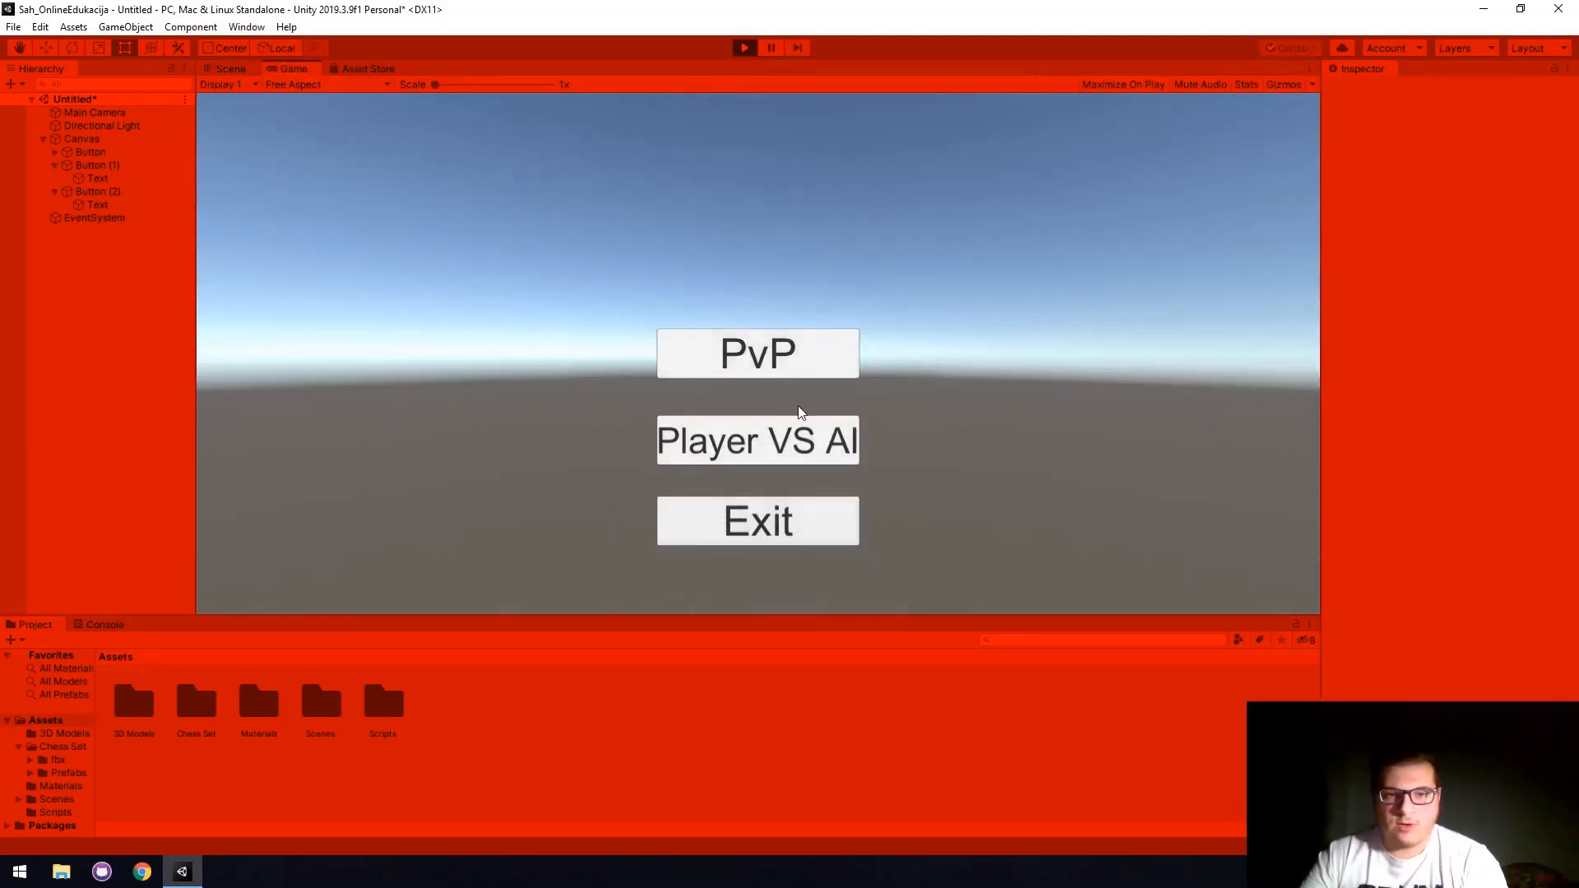
left_click(737, 48)
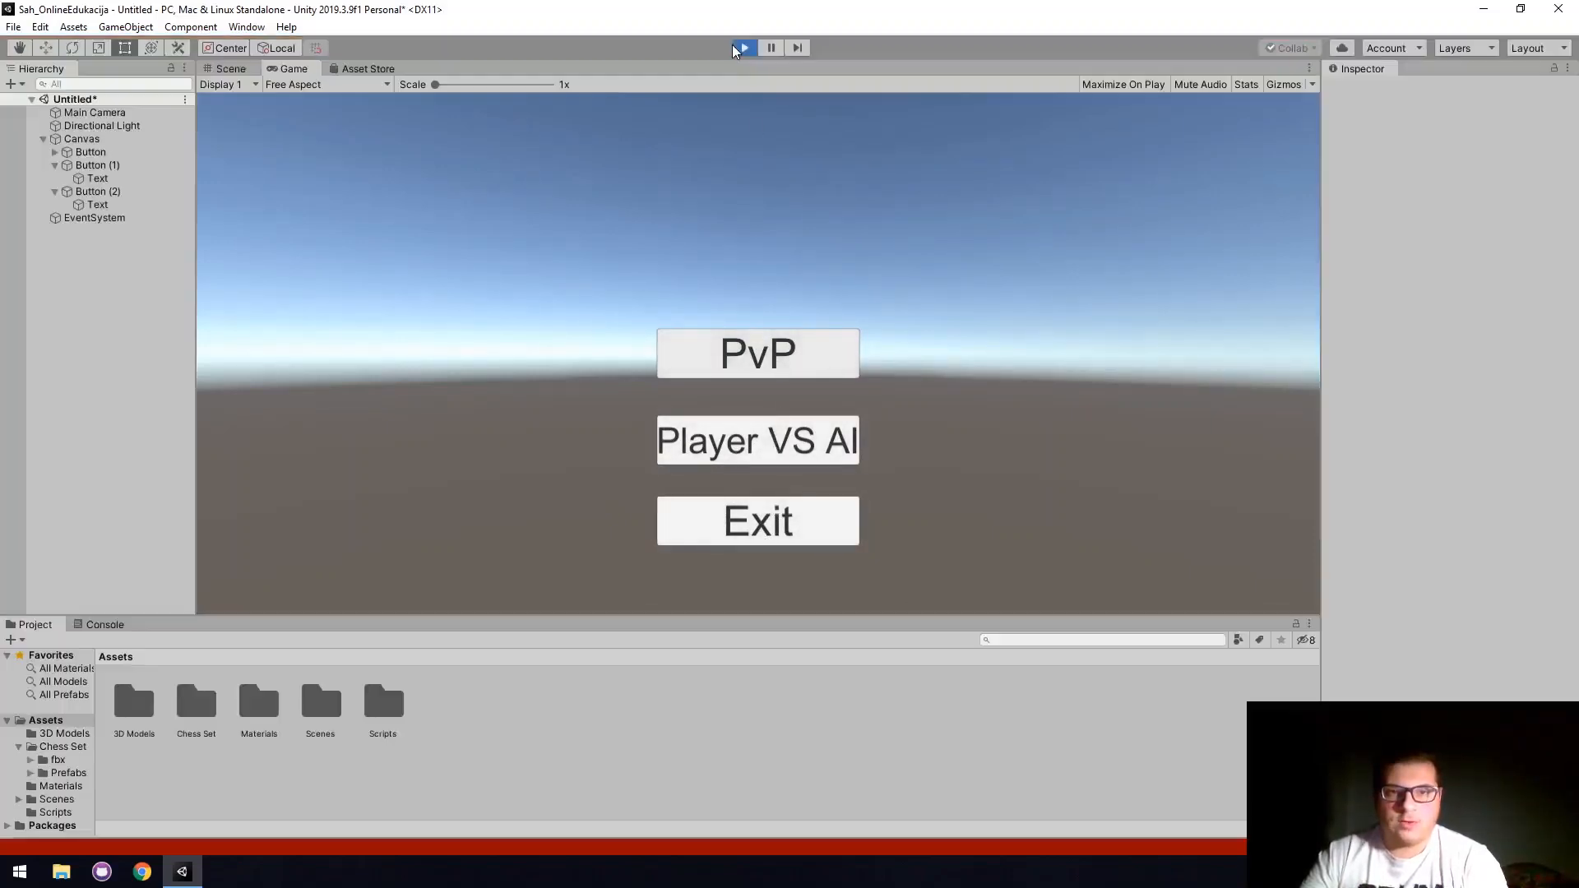
Reset the editor's color preferences, including the Playmode tint, to their defaults.
left_click(43, 28)
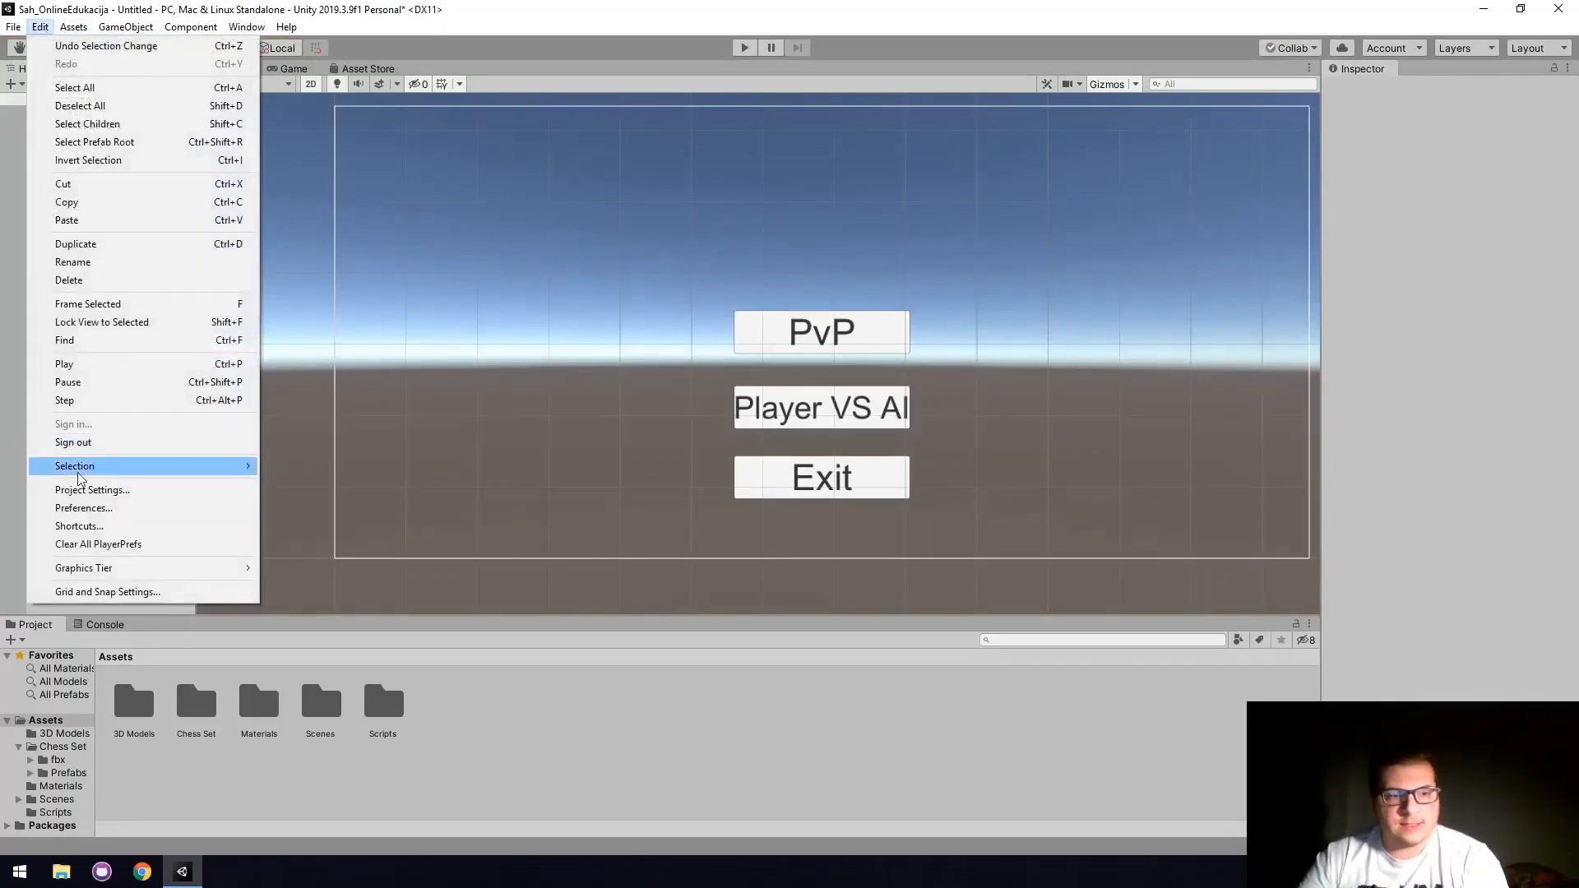
left_click(84, 508)
scroll(852, 437, "down", 3)
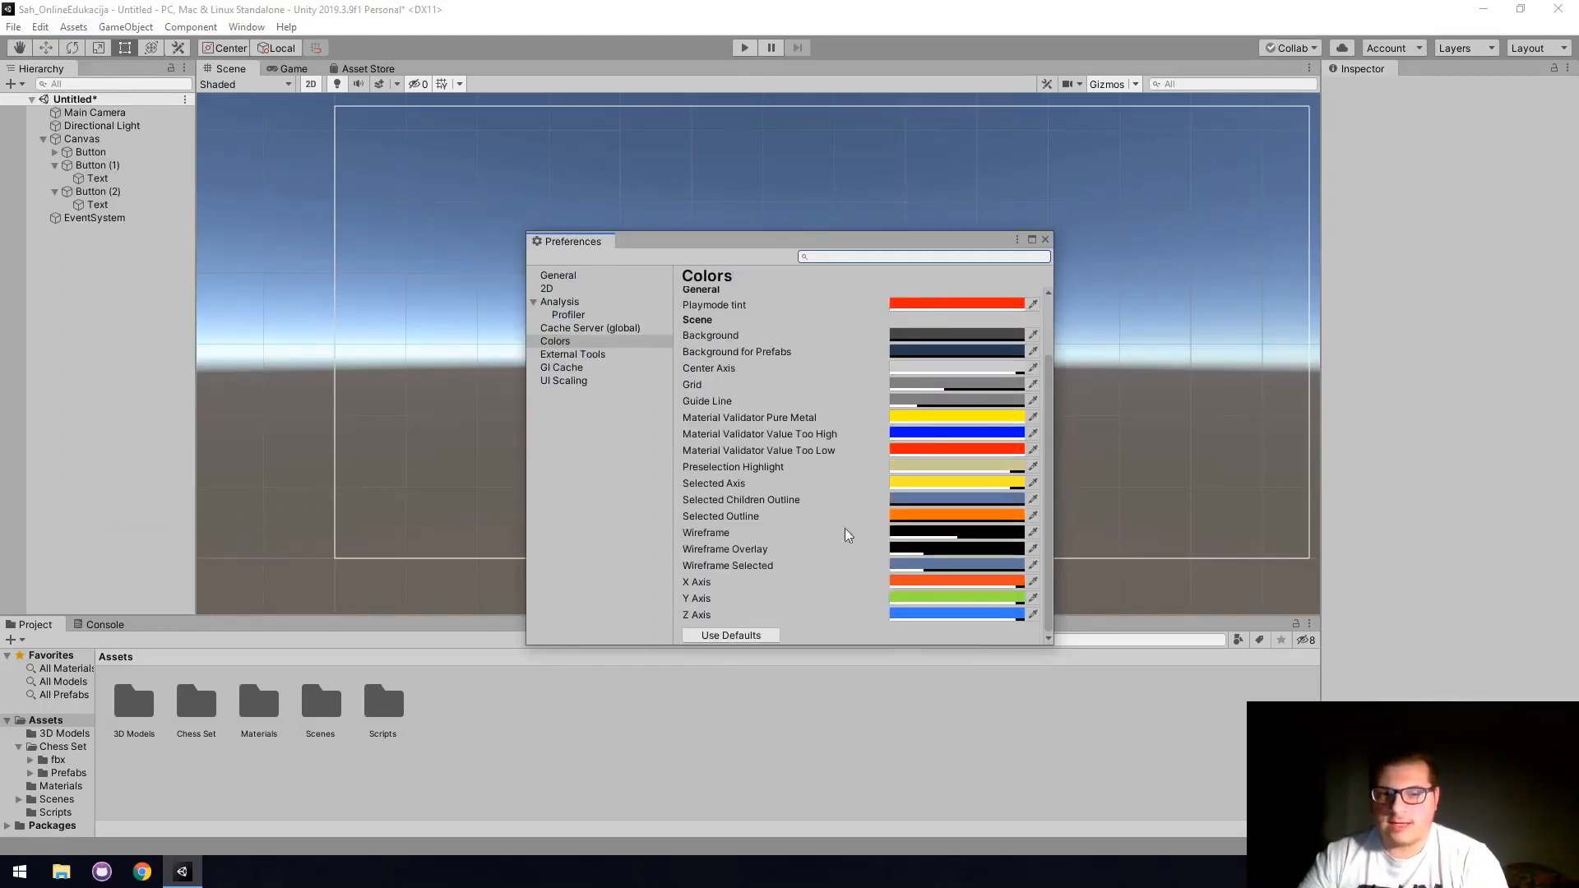
left_click(731, 636)
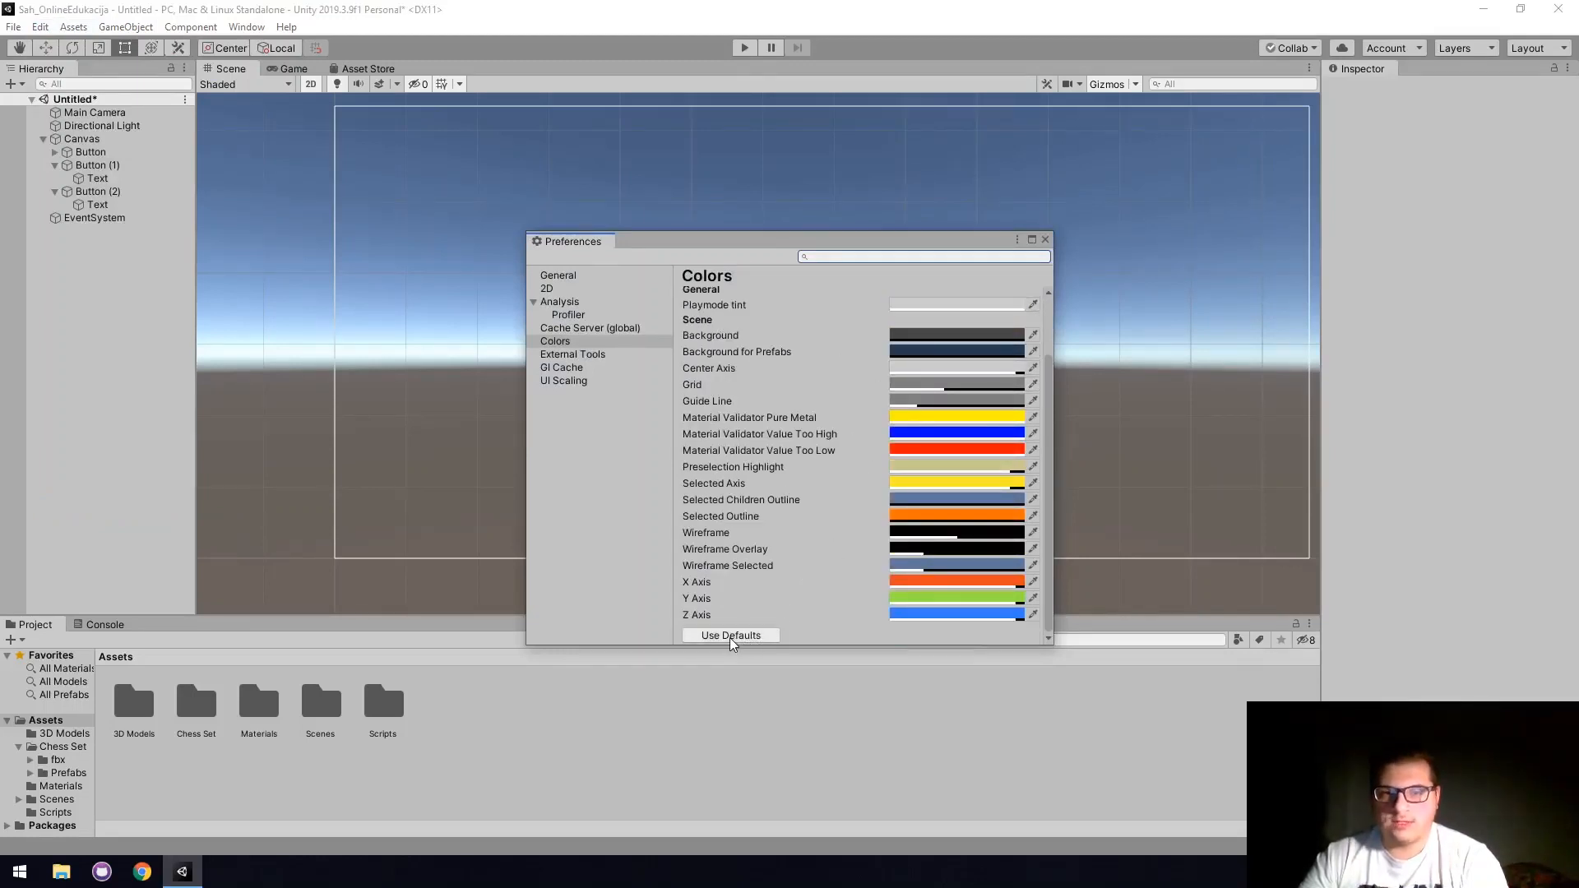
left_click(1045, 240)
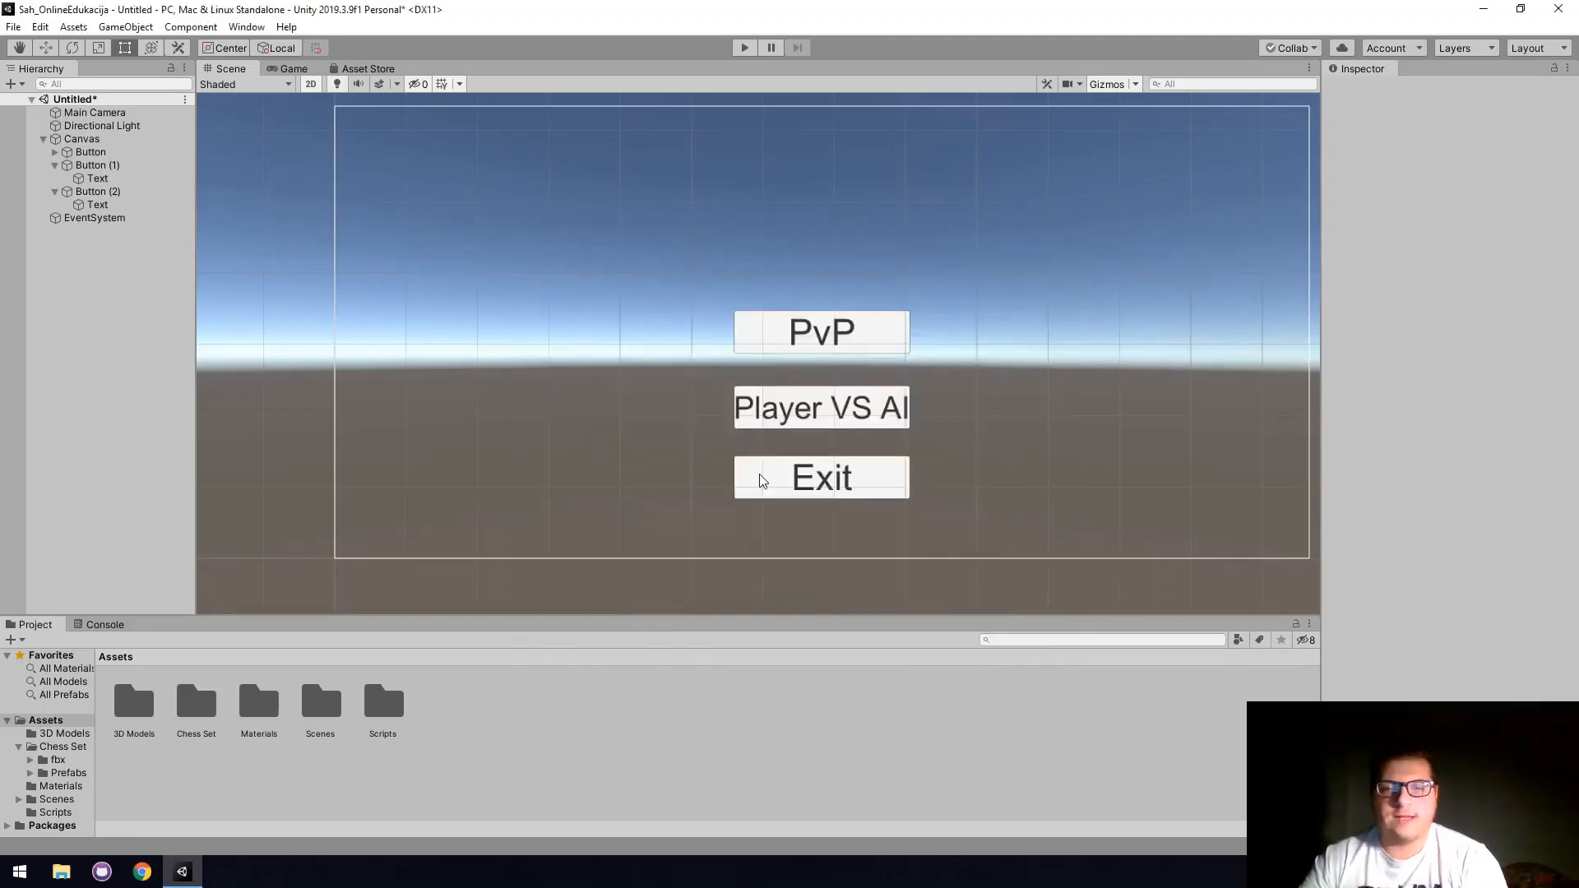
Move the three menu buttons up with even spacing, placing PvP at about Pos Y 43 and Exit at about Pos Y -260.
left_click(91, 153)
left_click_drag(772, 337, 775, 311)
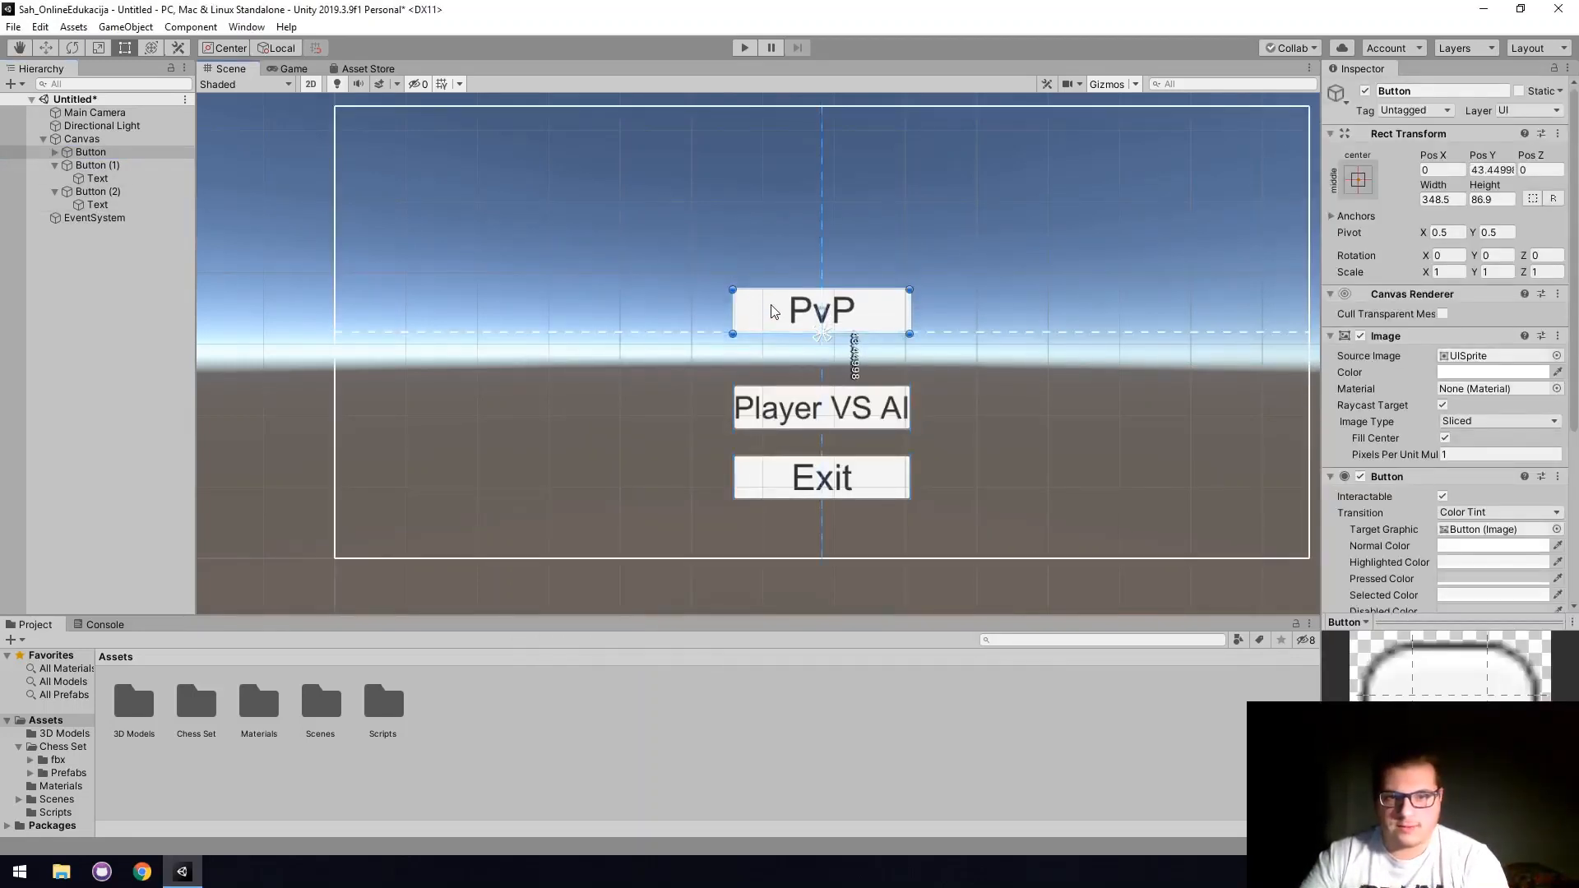
left_click(786, 423)
left_click(785, 423)
left_click_drag(791, 423, 789, 394)
left_click(787, 493)
left_click_drag(787, 493, 783, 472)
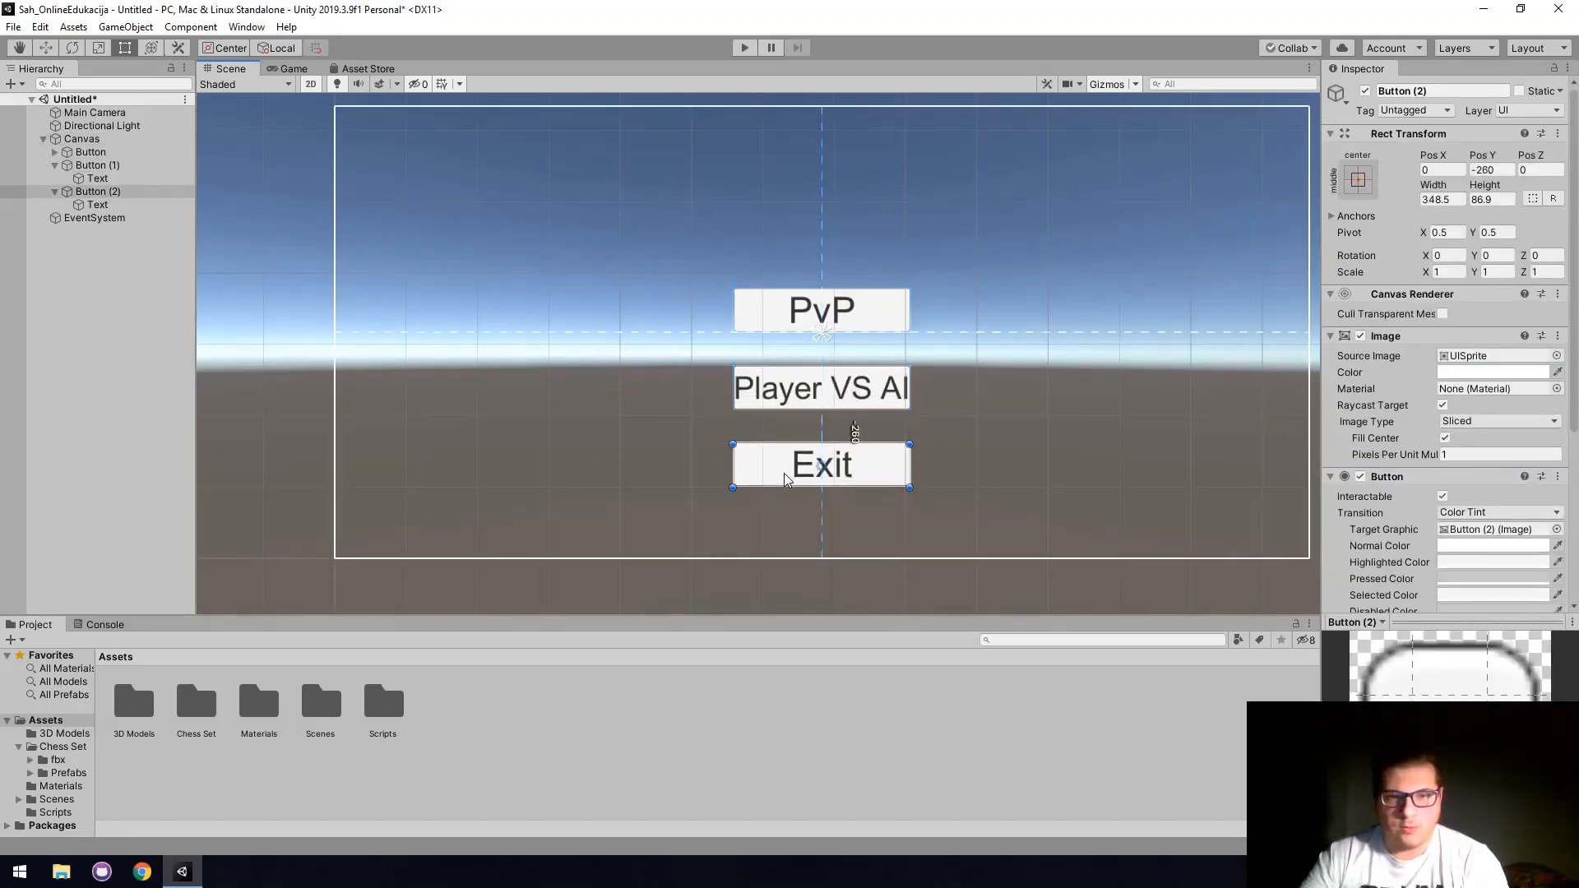
Add a UI Text object to the Canvas above the PvP button, sized about 1498 by 170 at about Pos Y 200.
left_click(505, 285)
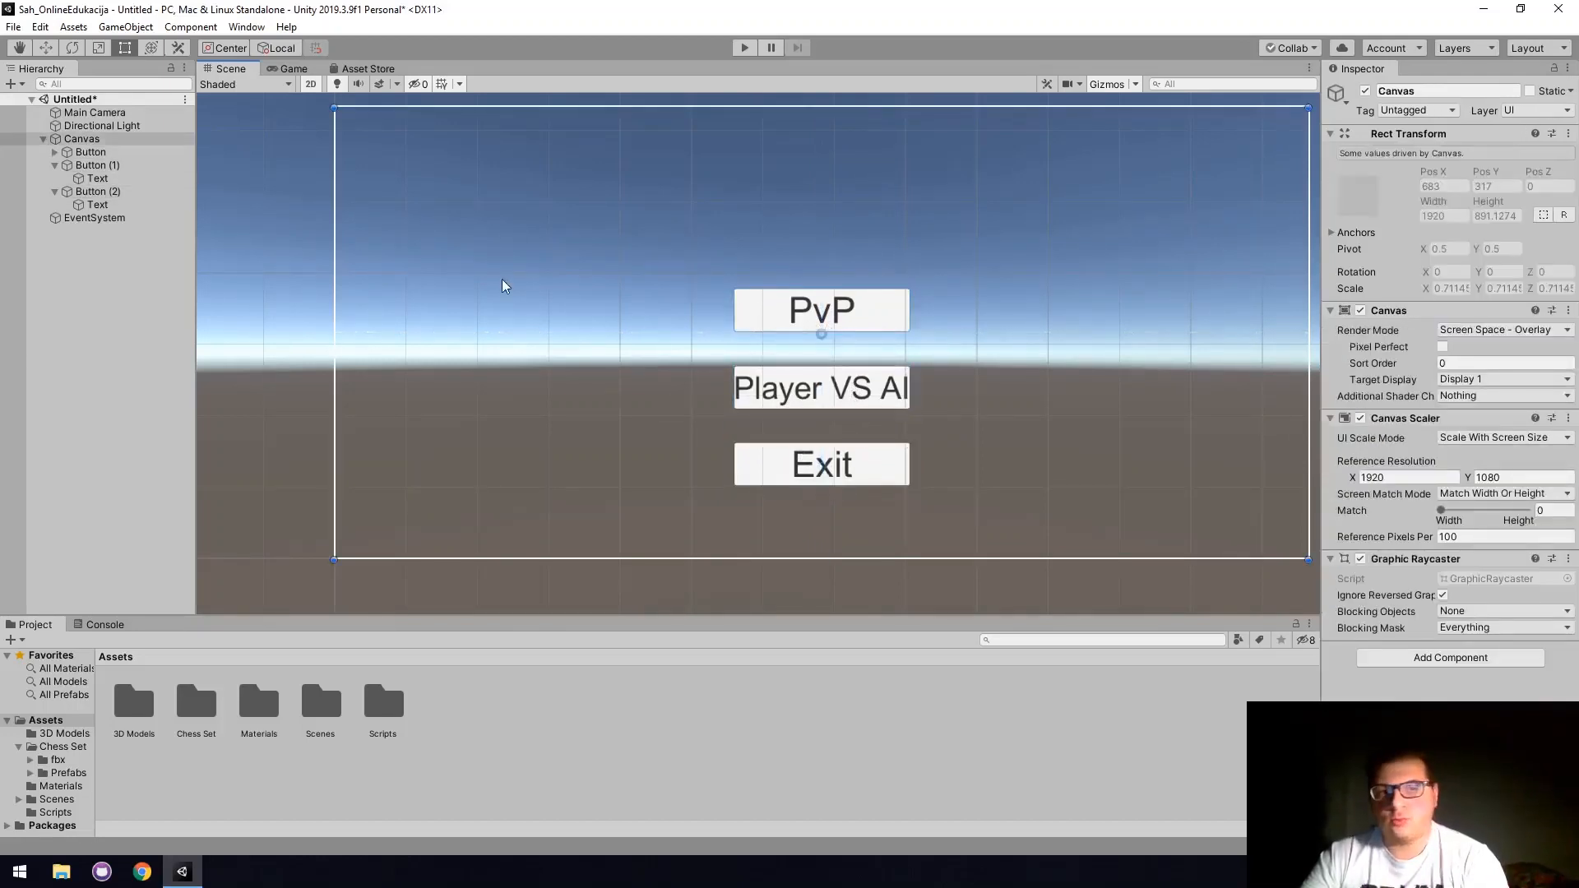
left_click(124, 27)
mouse_move(287, 190)
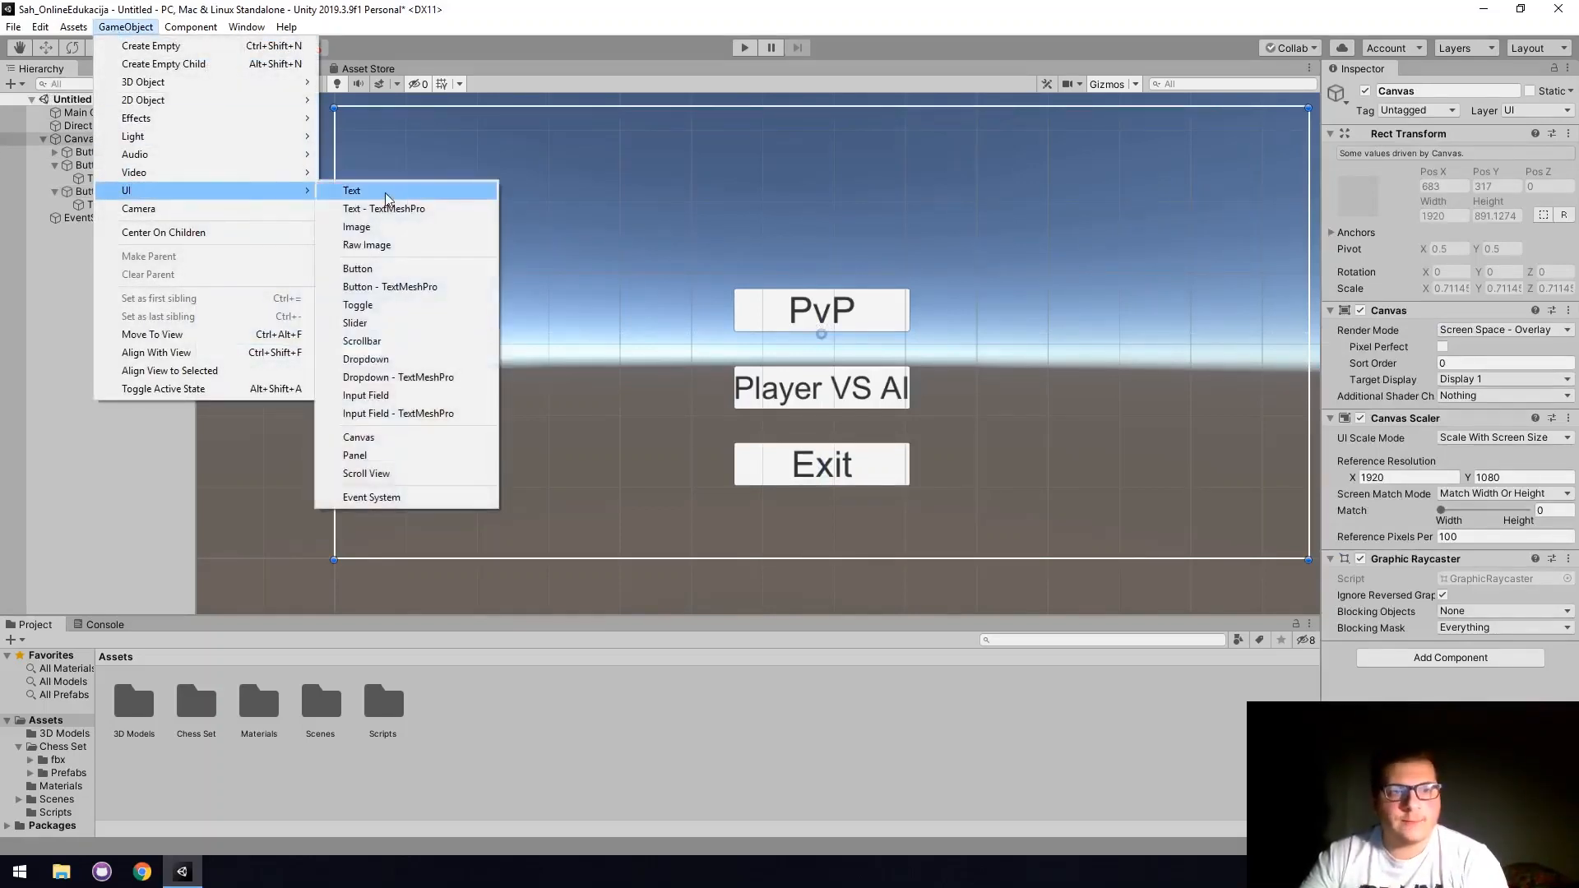
left_click(388, 192)
left_click_drag(794, 333, 446, 276)
left_click_drag(864, 234, 1205, 243)
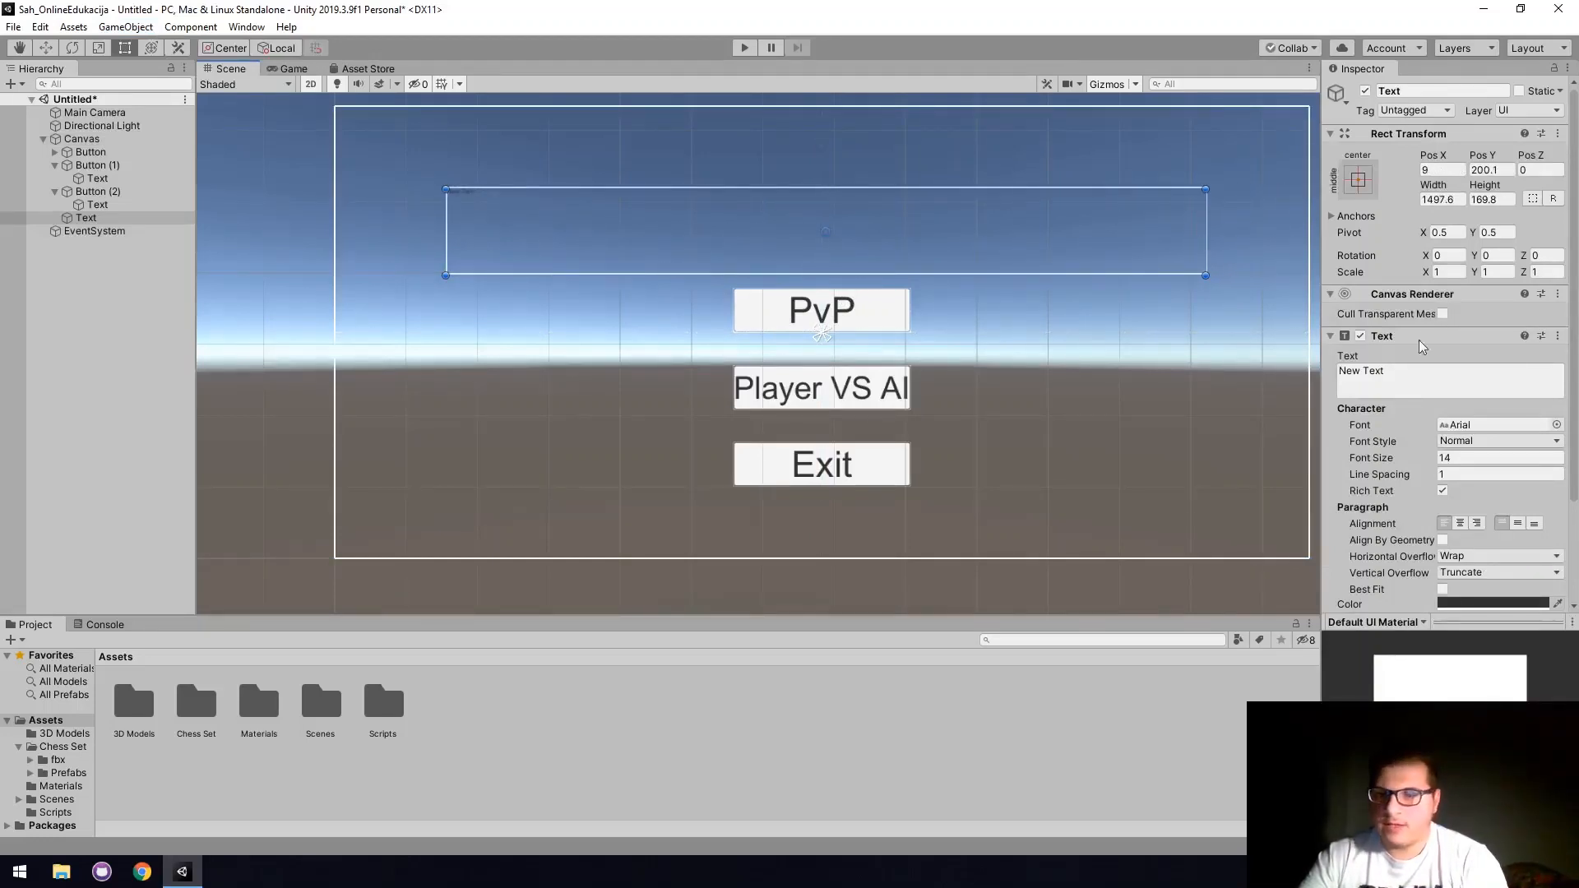
Set the new text object's content to "ŠAH ONLINE EDUKACIJA UNITY i BLENDER".
left_click(1394, 390)
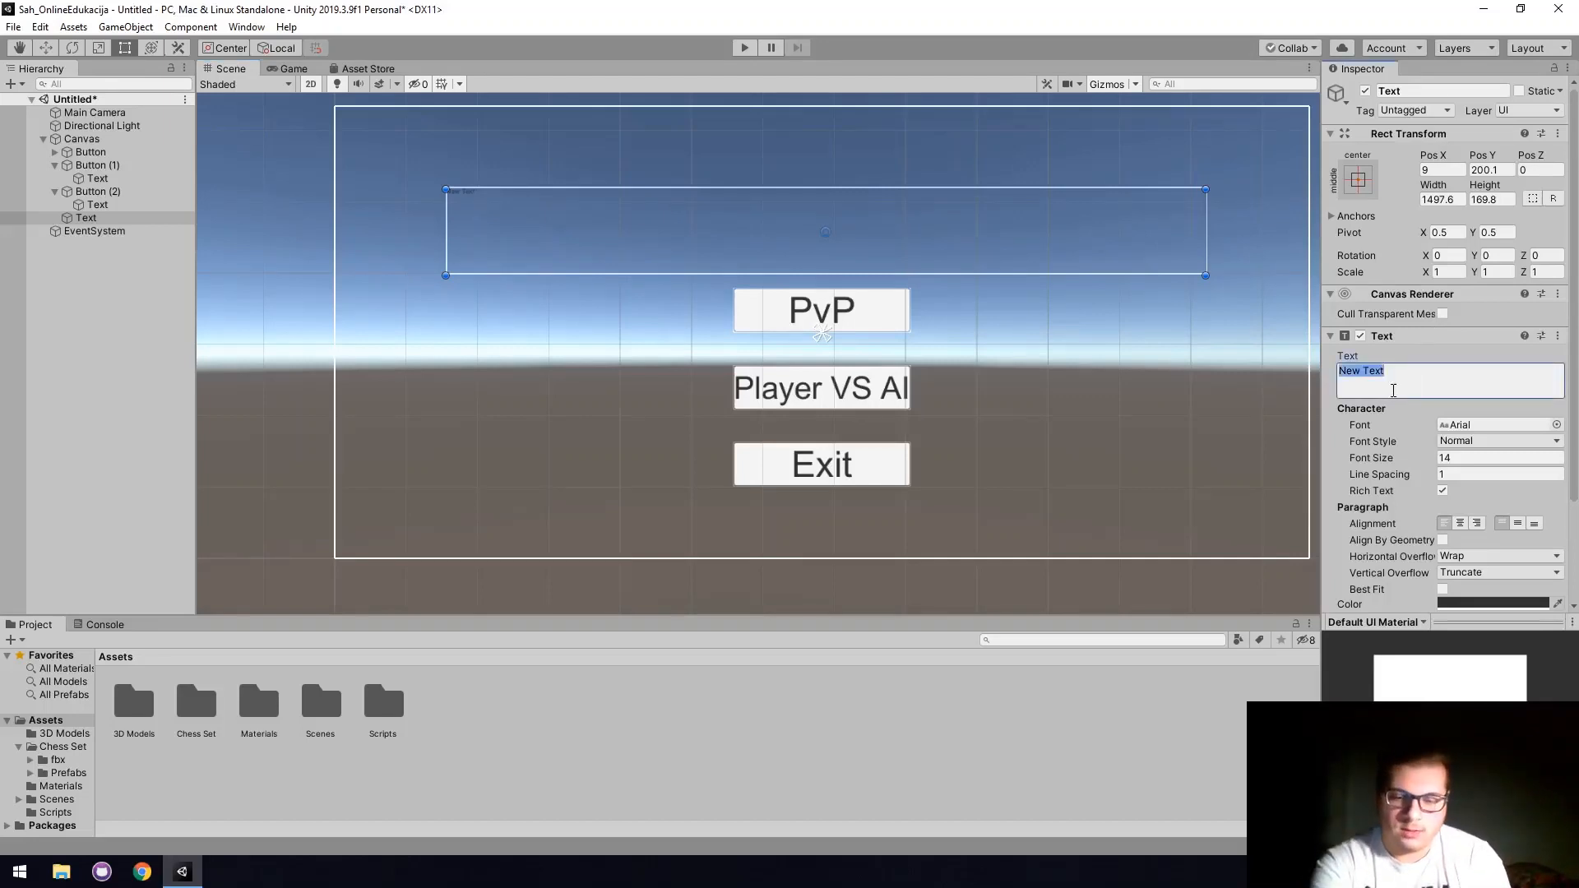
type("ŠAH ONLINE EDUKACIJA UNITY i")
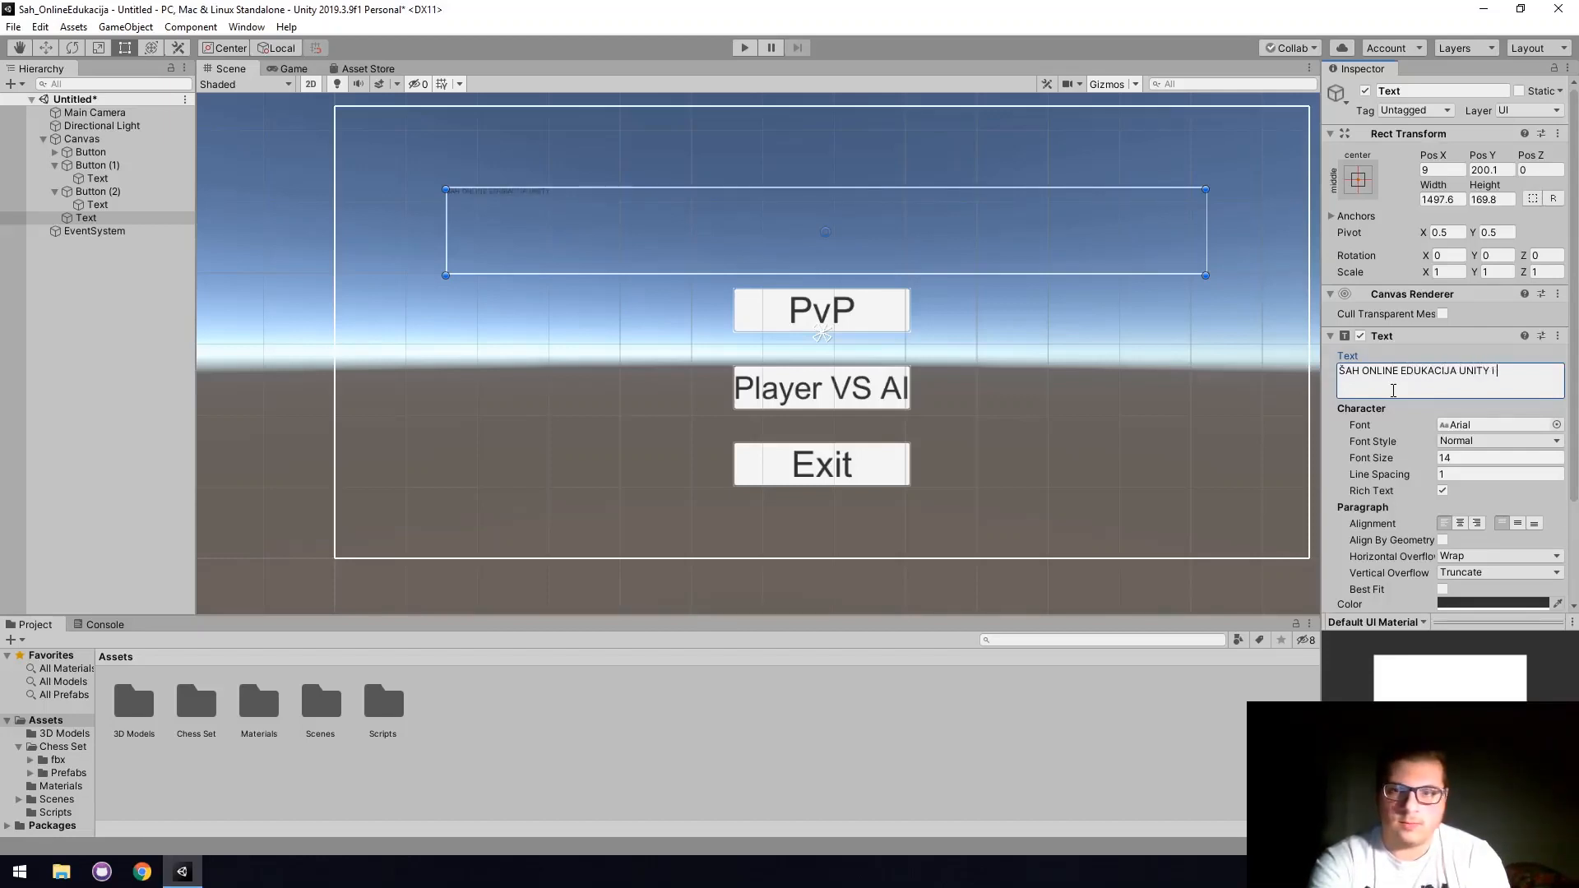
type("BLENDER")
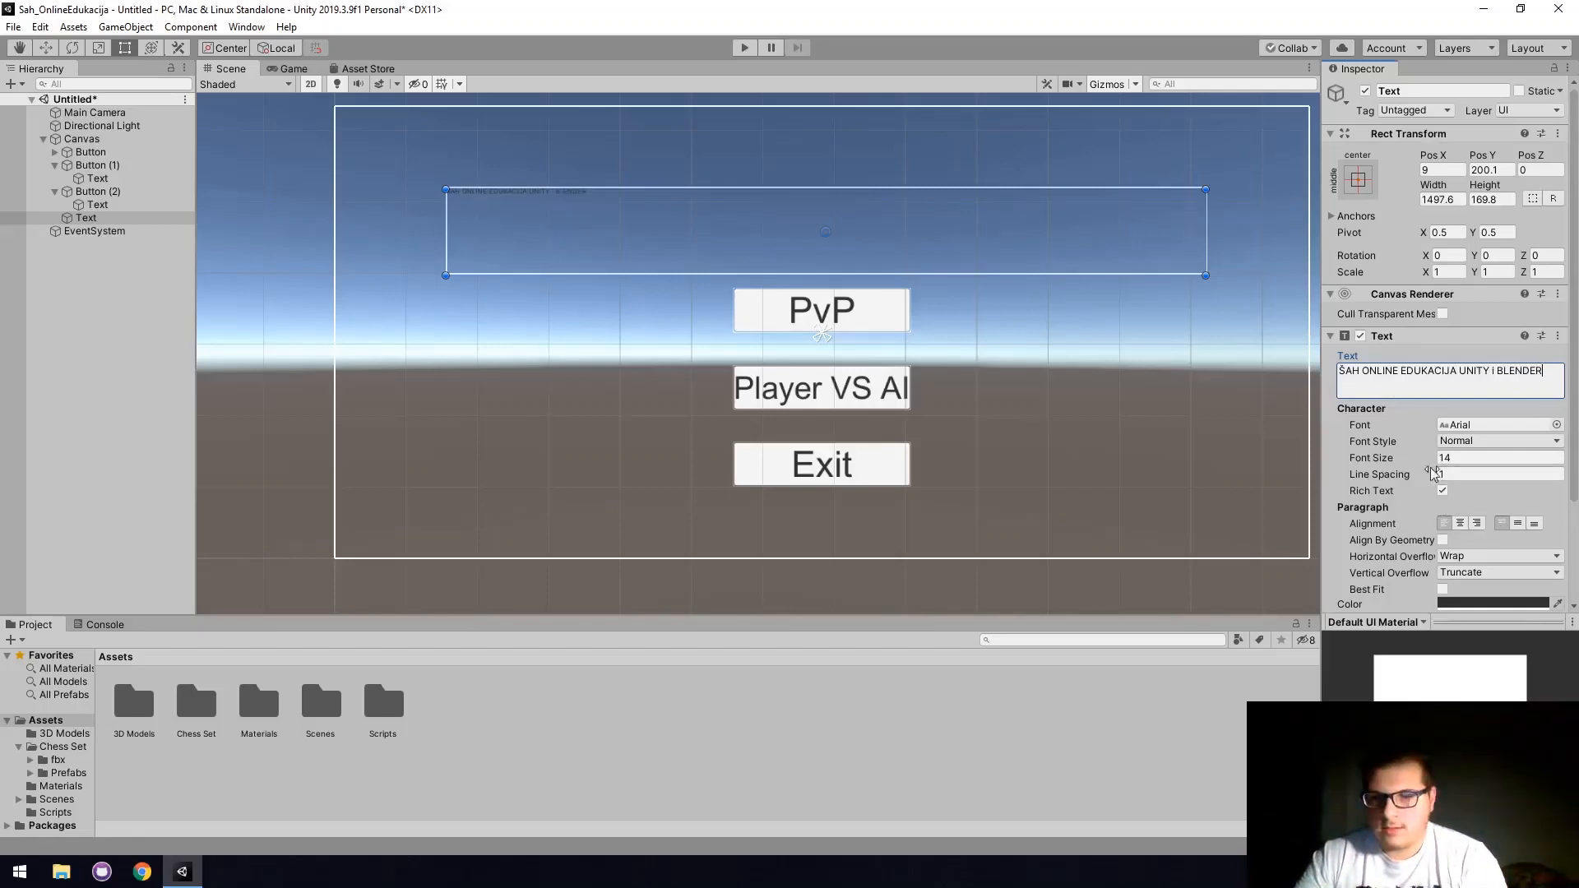
Set the title's font size to 69, enable Best Fit, and center its alignment horizontally and vertically.
left_click_drag(1398, 466, 1437, 473)
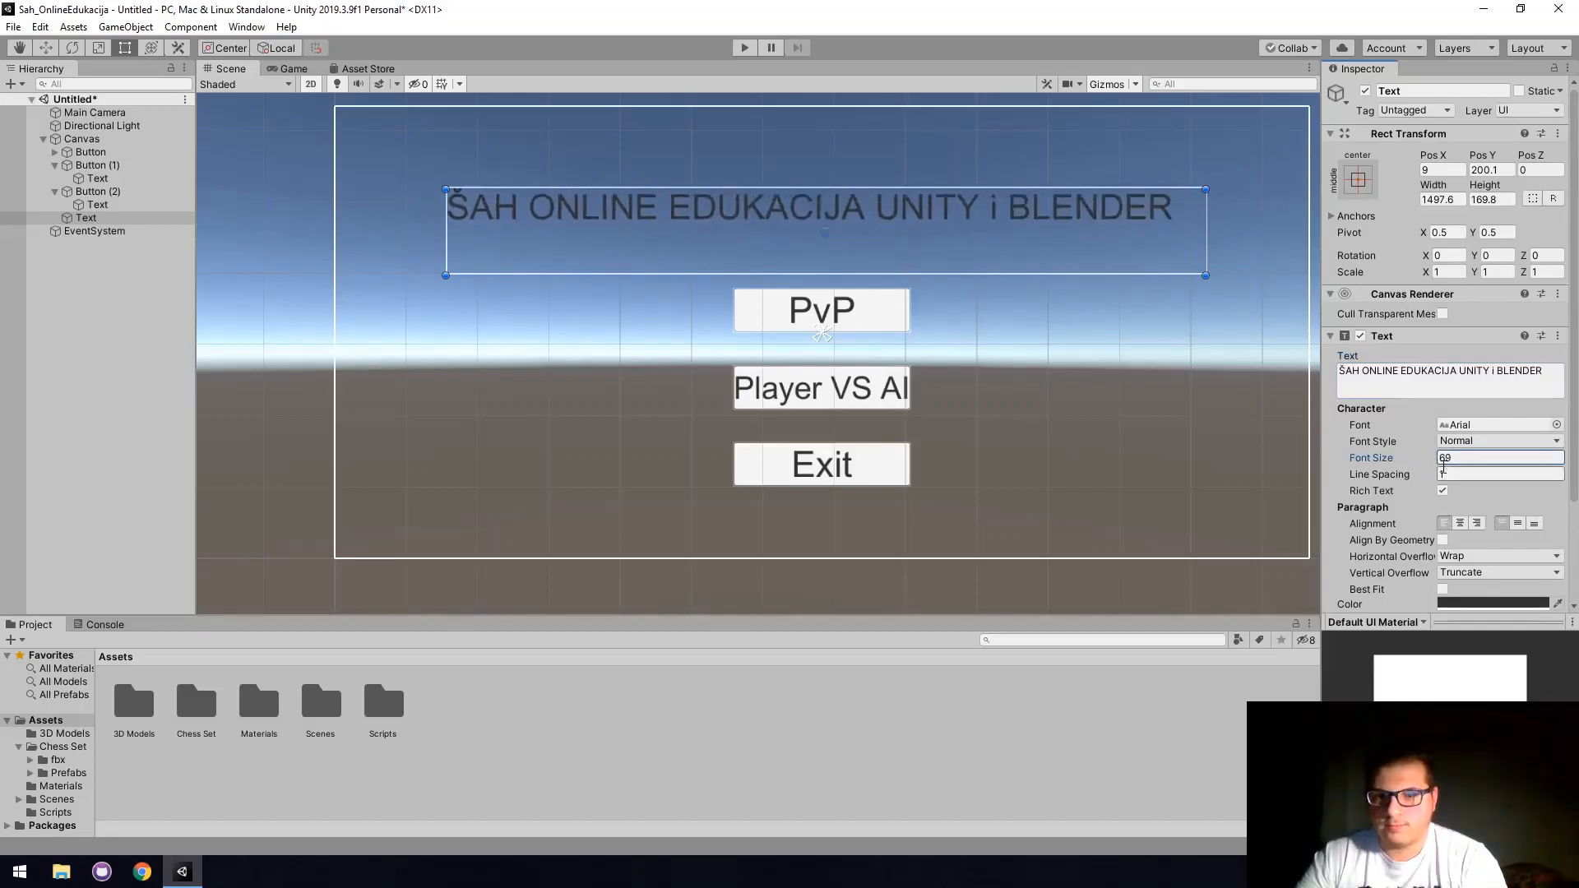
scroll(1447, 490, "down", 3)
left_click(1443, 463)
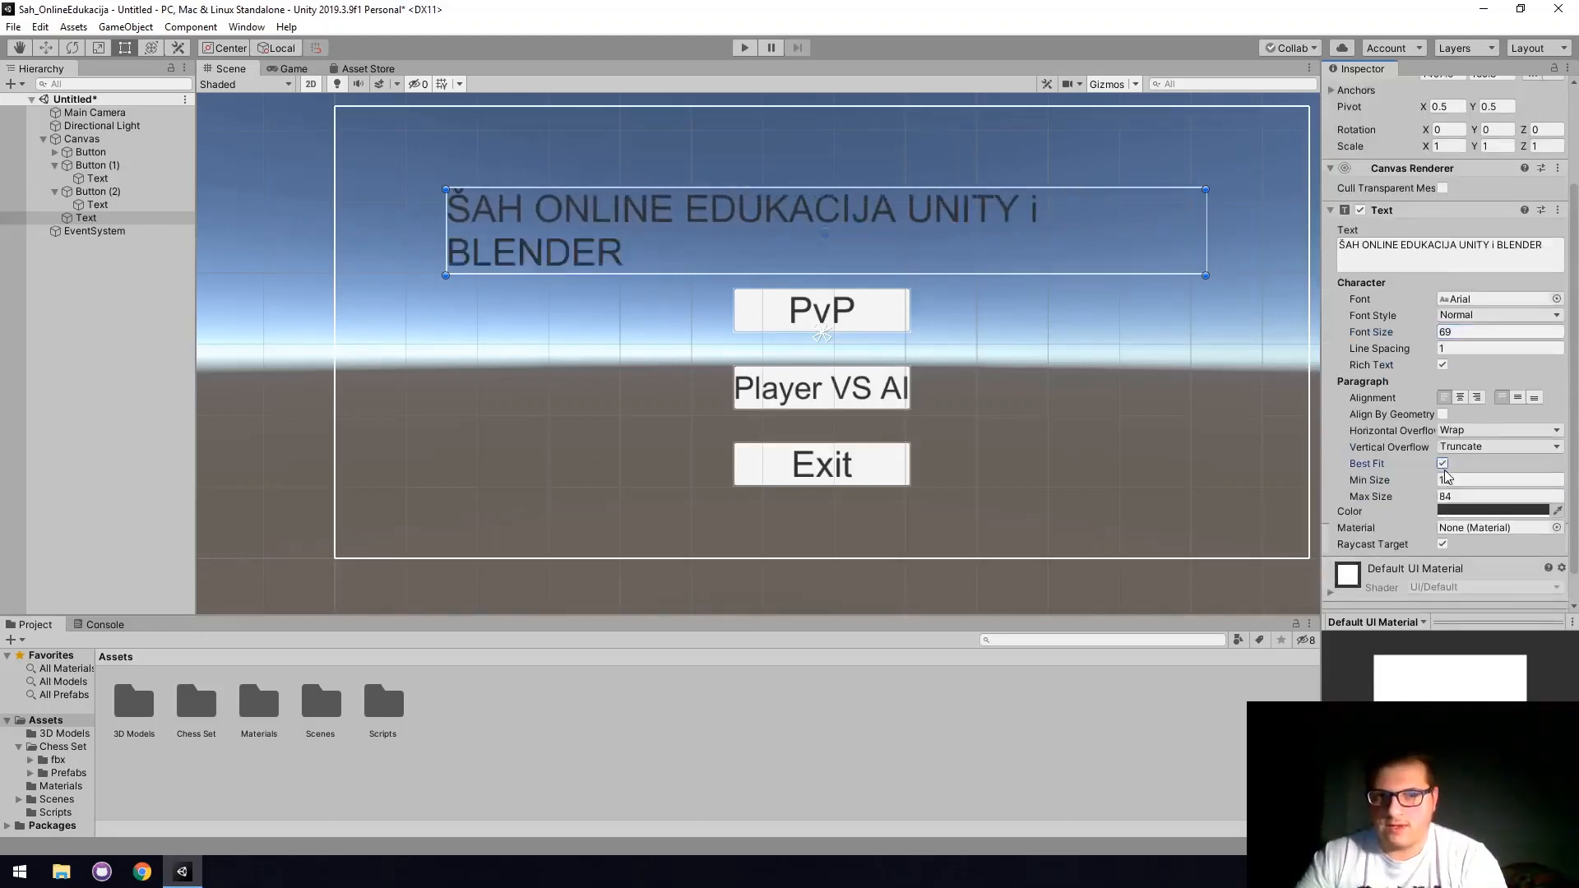
scroll(1431, 462, "up", 3)
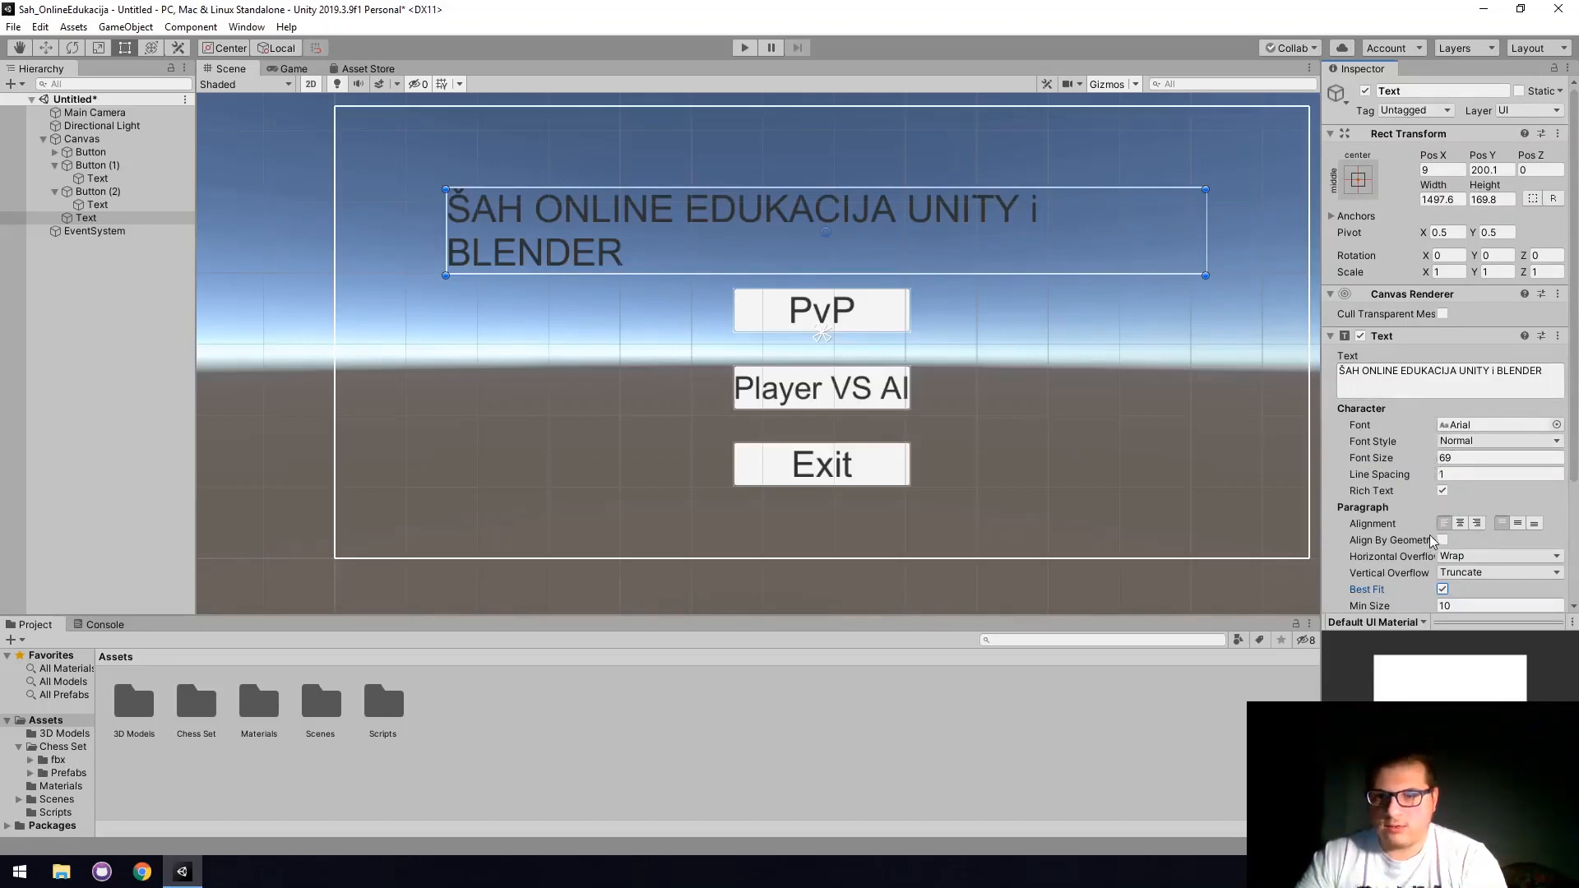
left_click(1459, 523)
left_click(1517, 523)
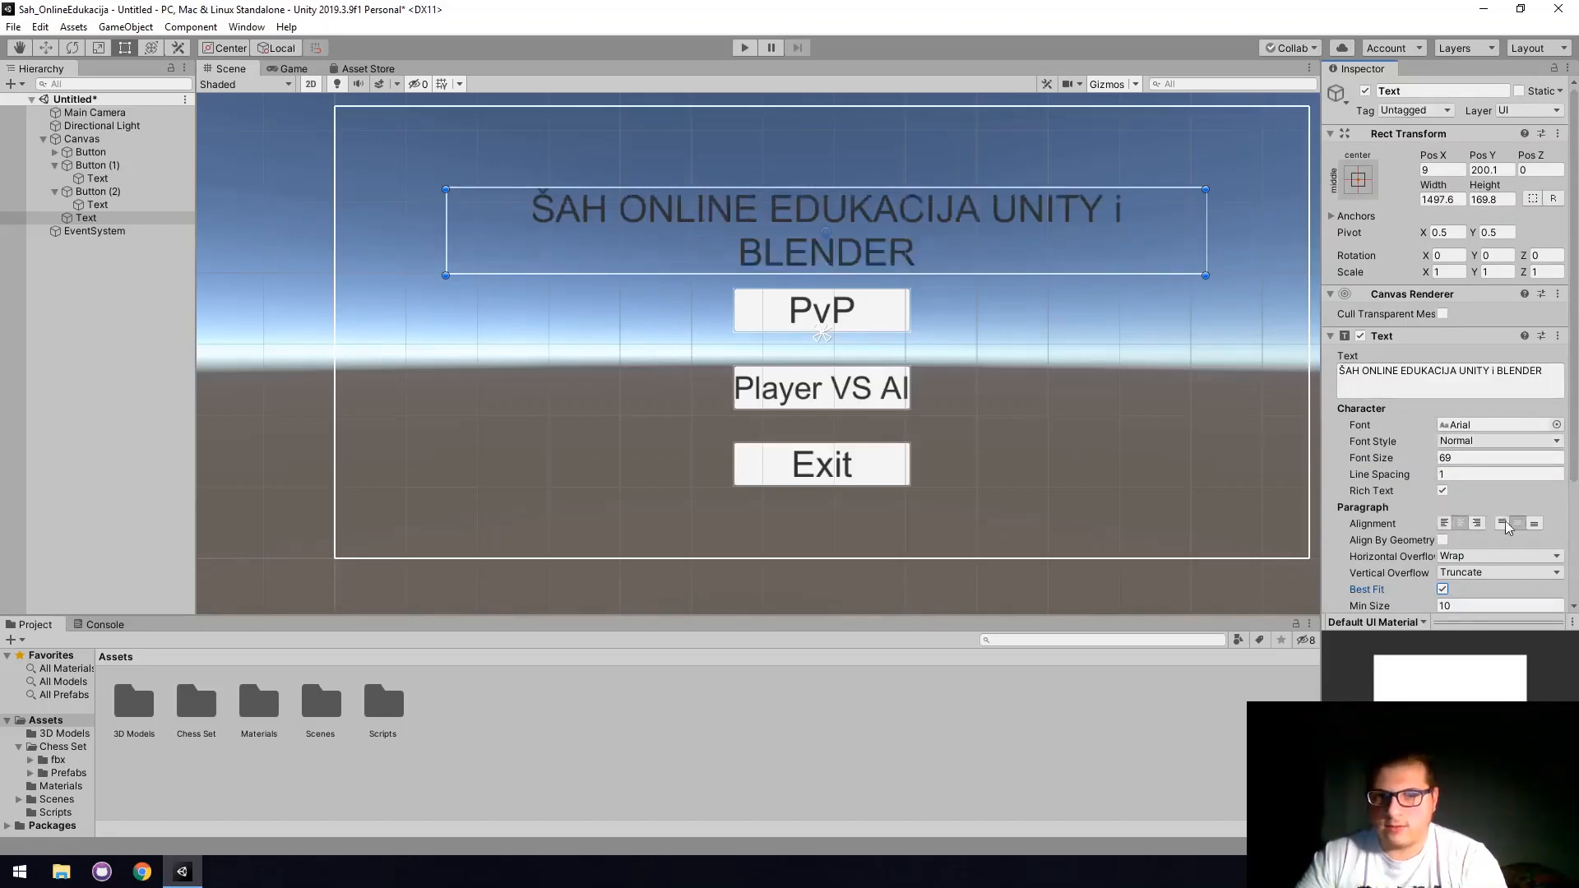
Widen the title's text box to about 1645 and center it over the buttons at about Pos Y 246.
left_click_drag(455, 236, 416, 237)
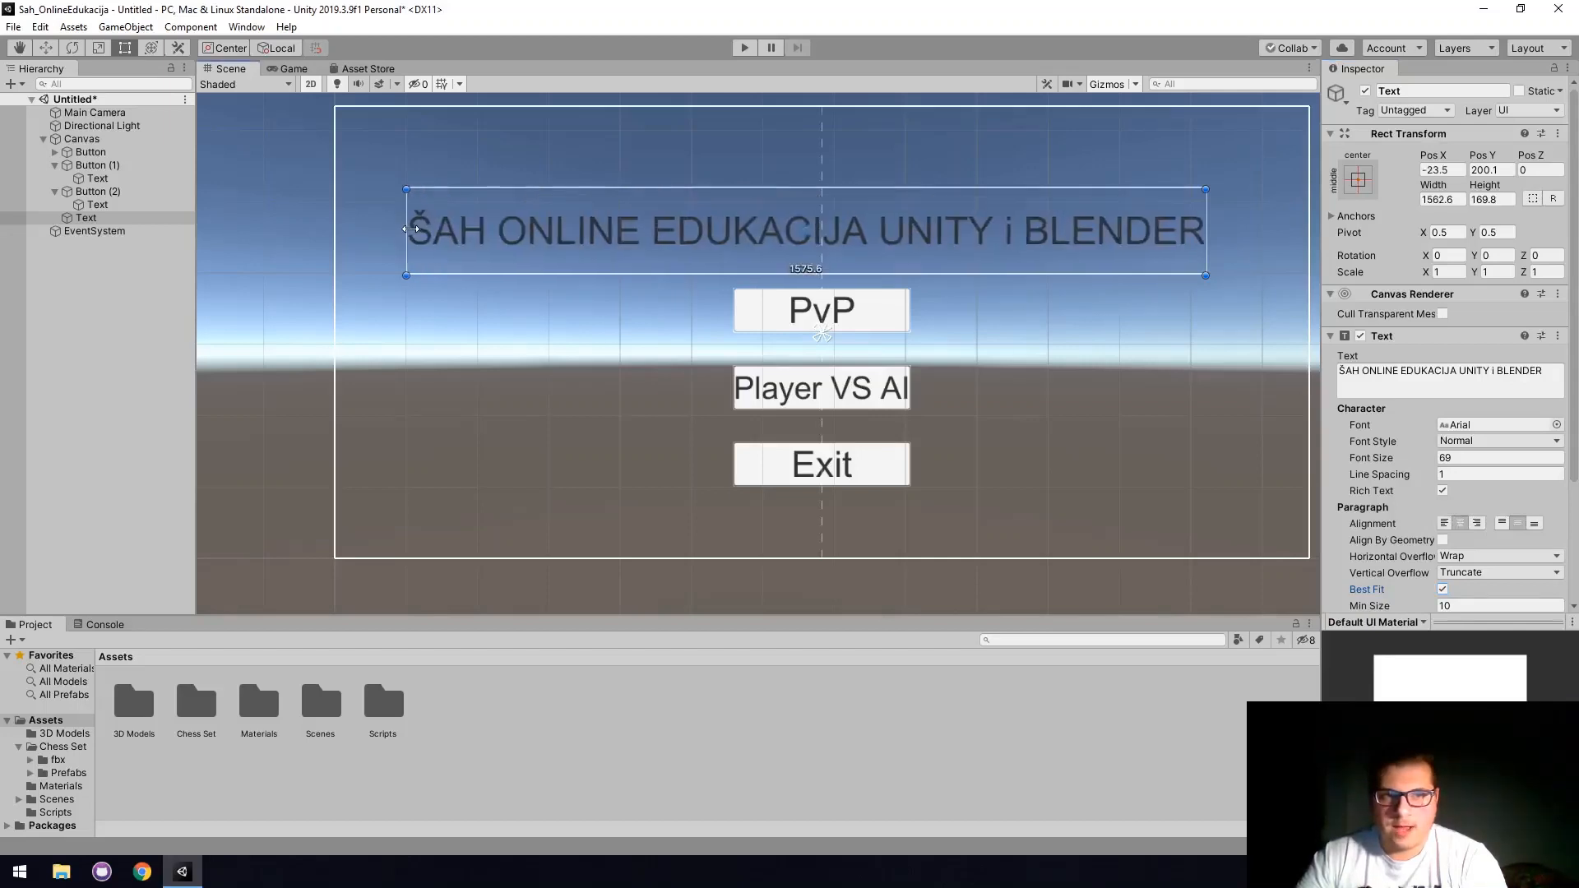
left_click_drag(1197, 234, 1232, 234)
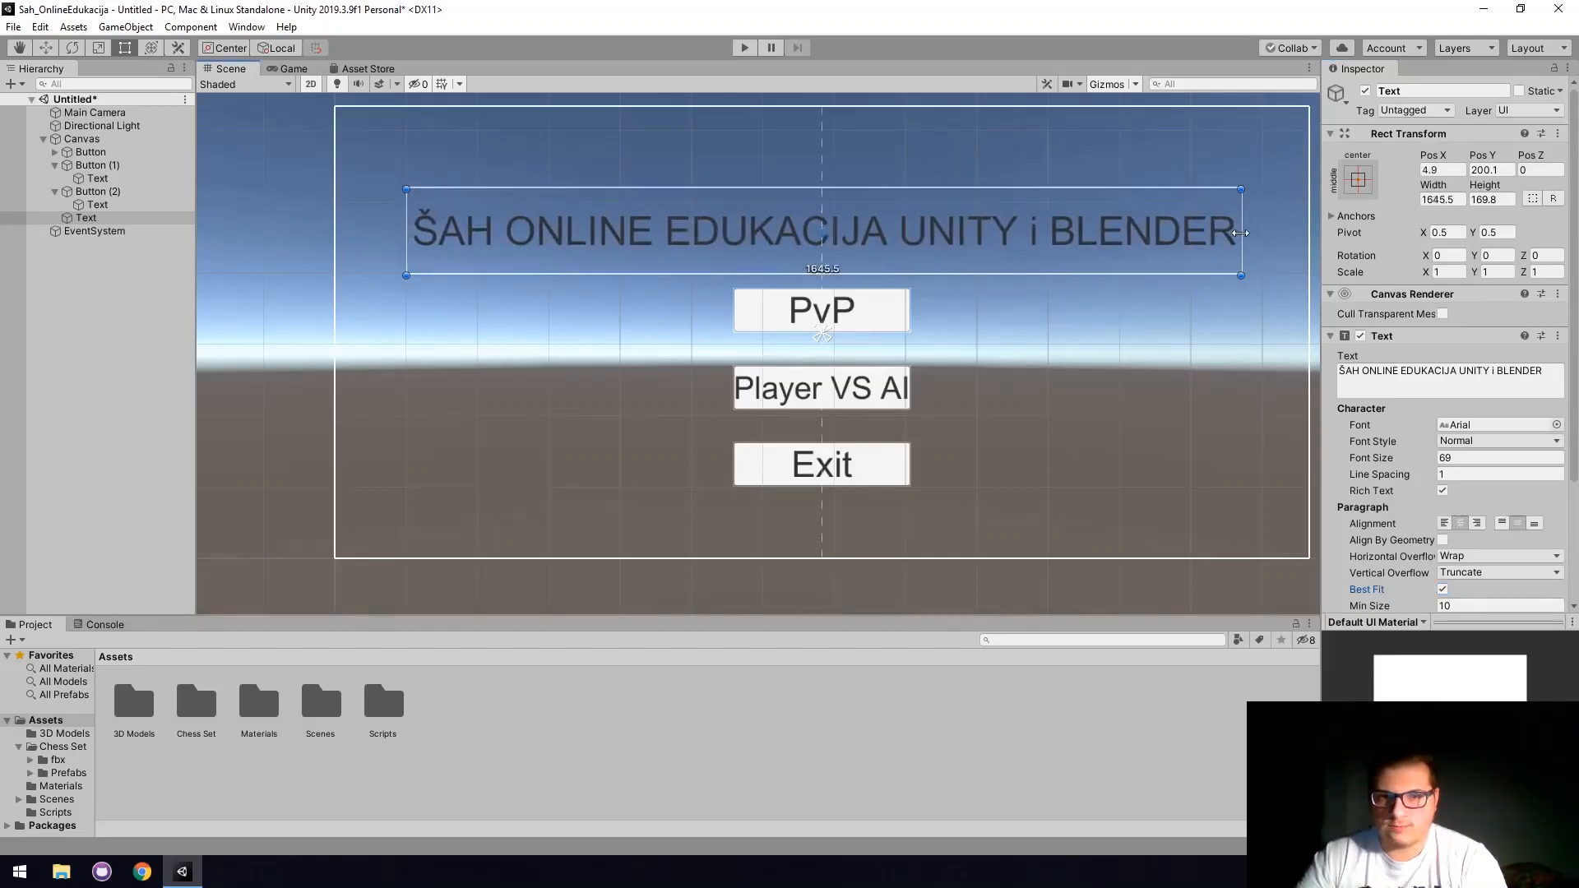
left_click_drag(1033, 237, 1033, 214)
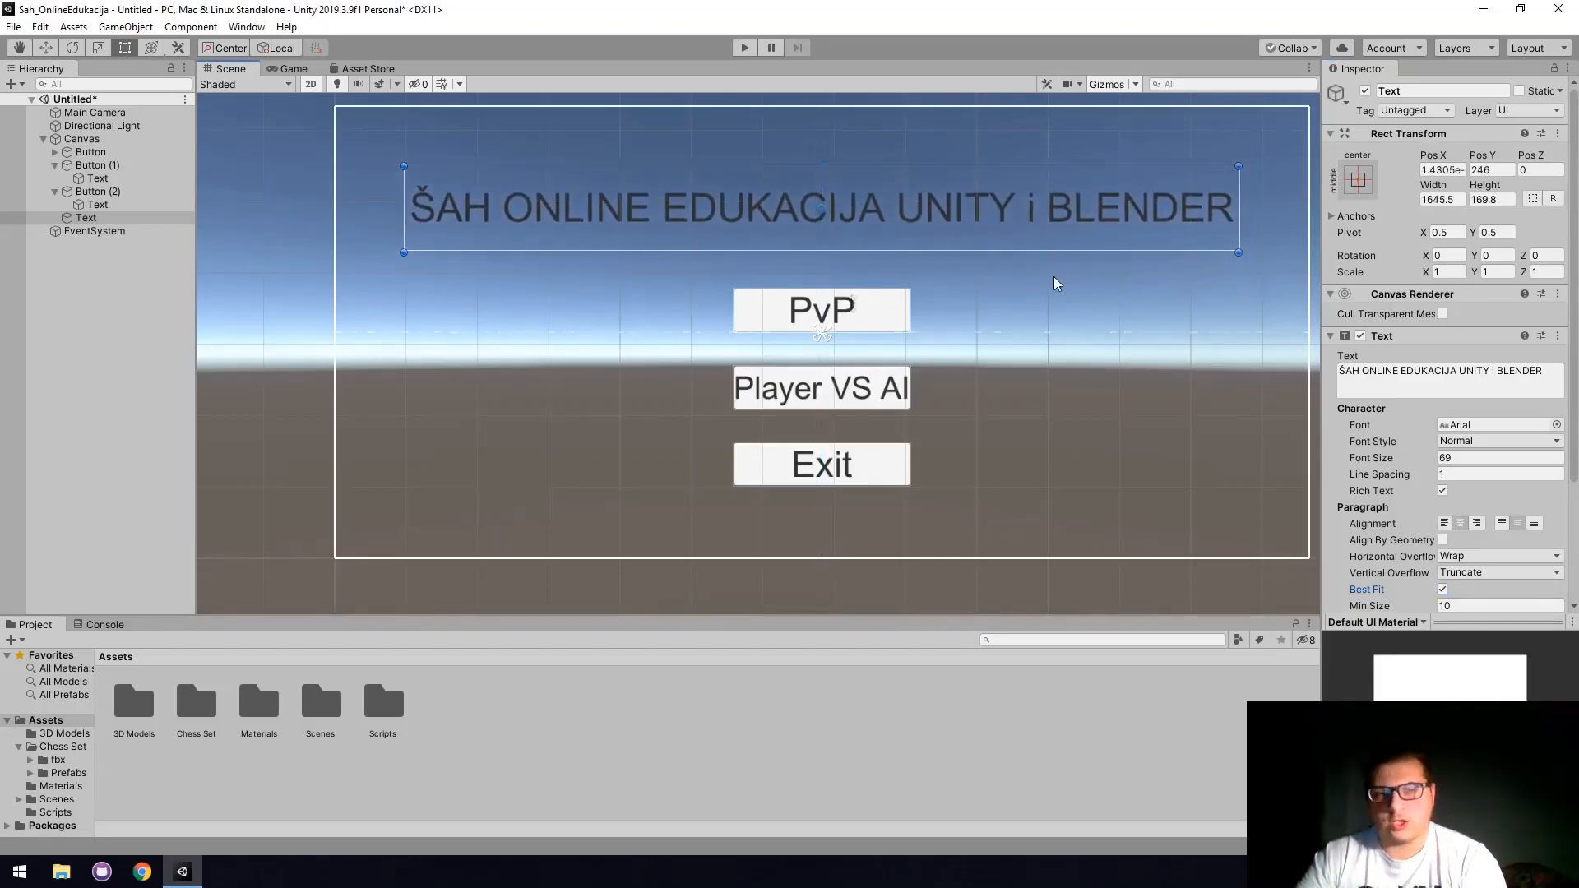
Show the Game view and set the Main Camera's Clear Flags to Solid Color.
left_click(290, 69)
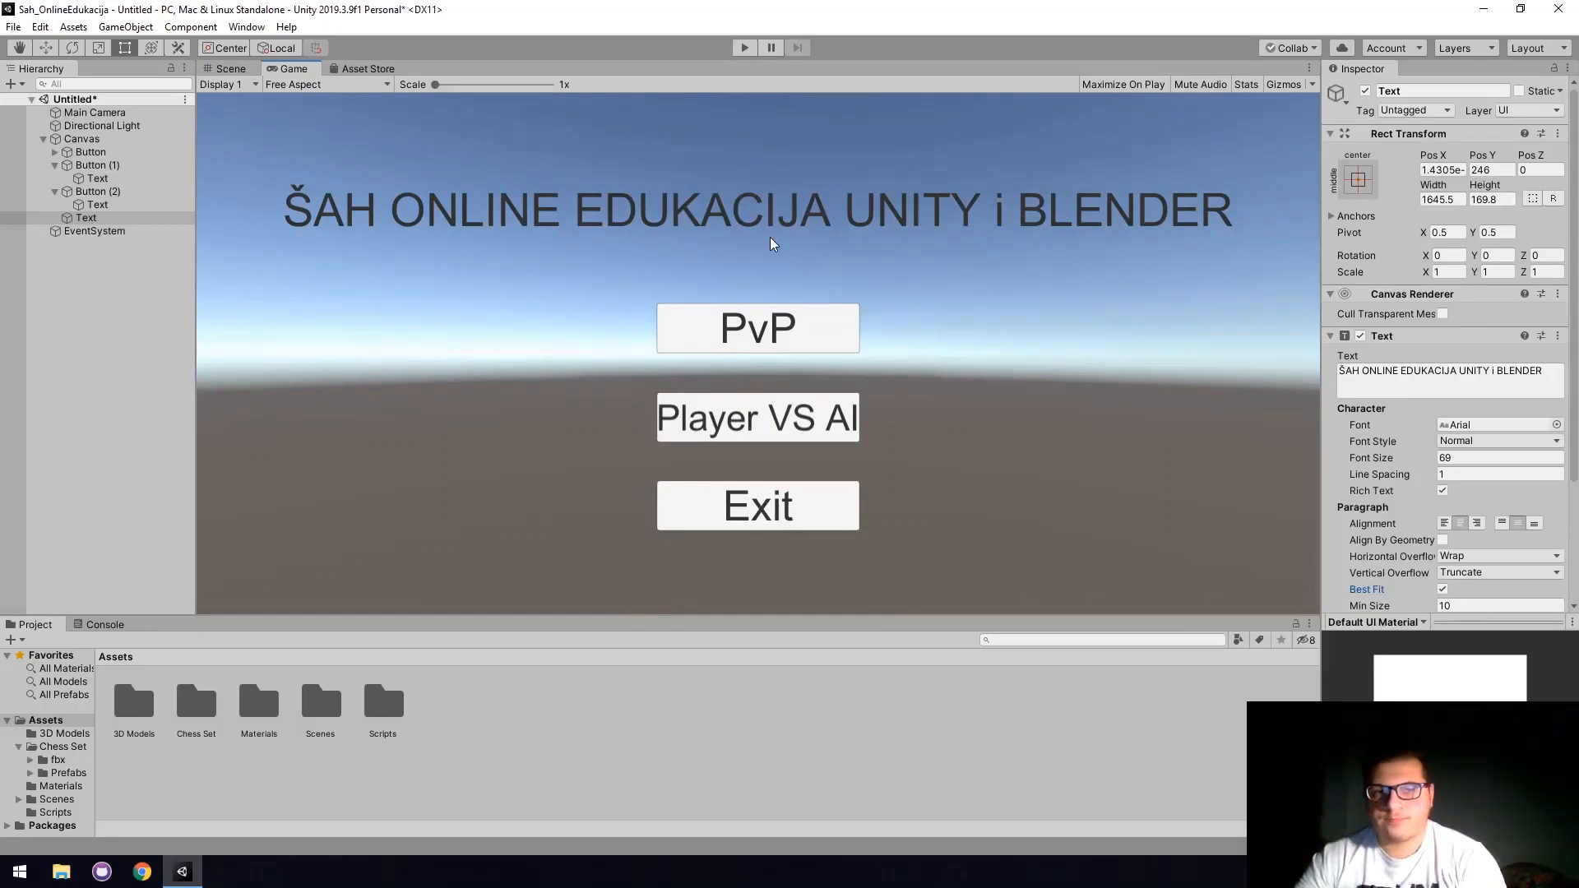
left_click(122, 115)
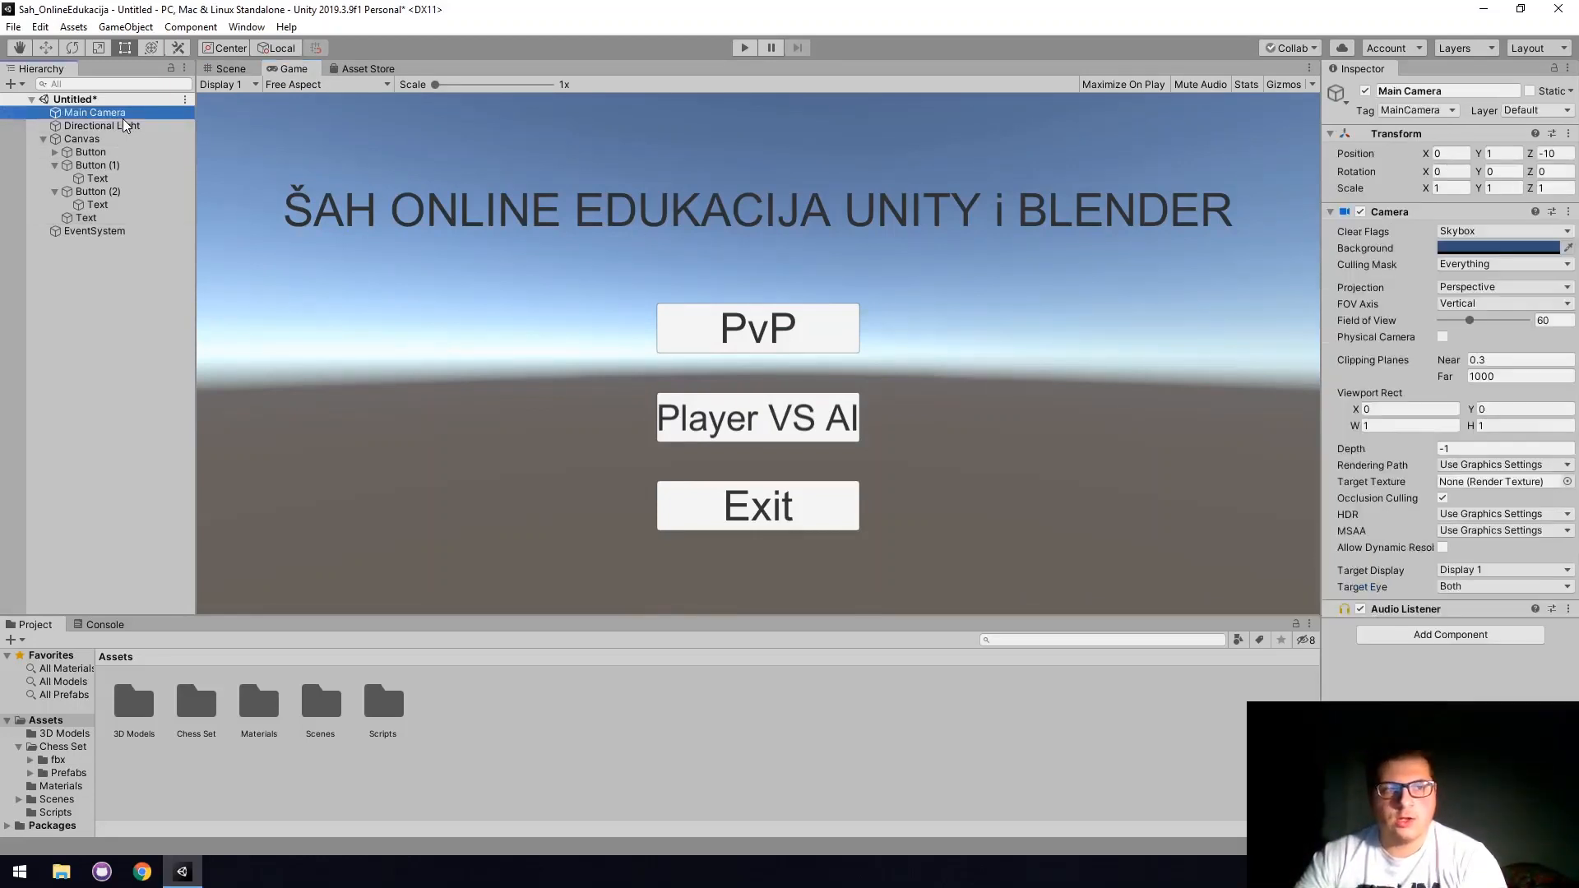
left_click(1546, 232)
left_click(1490, 269)
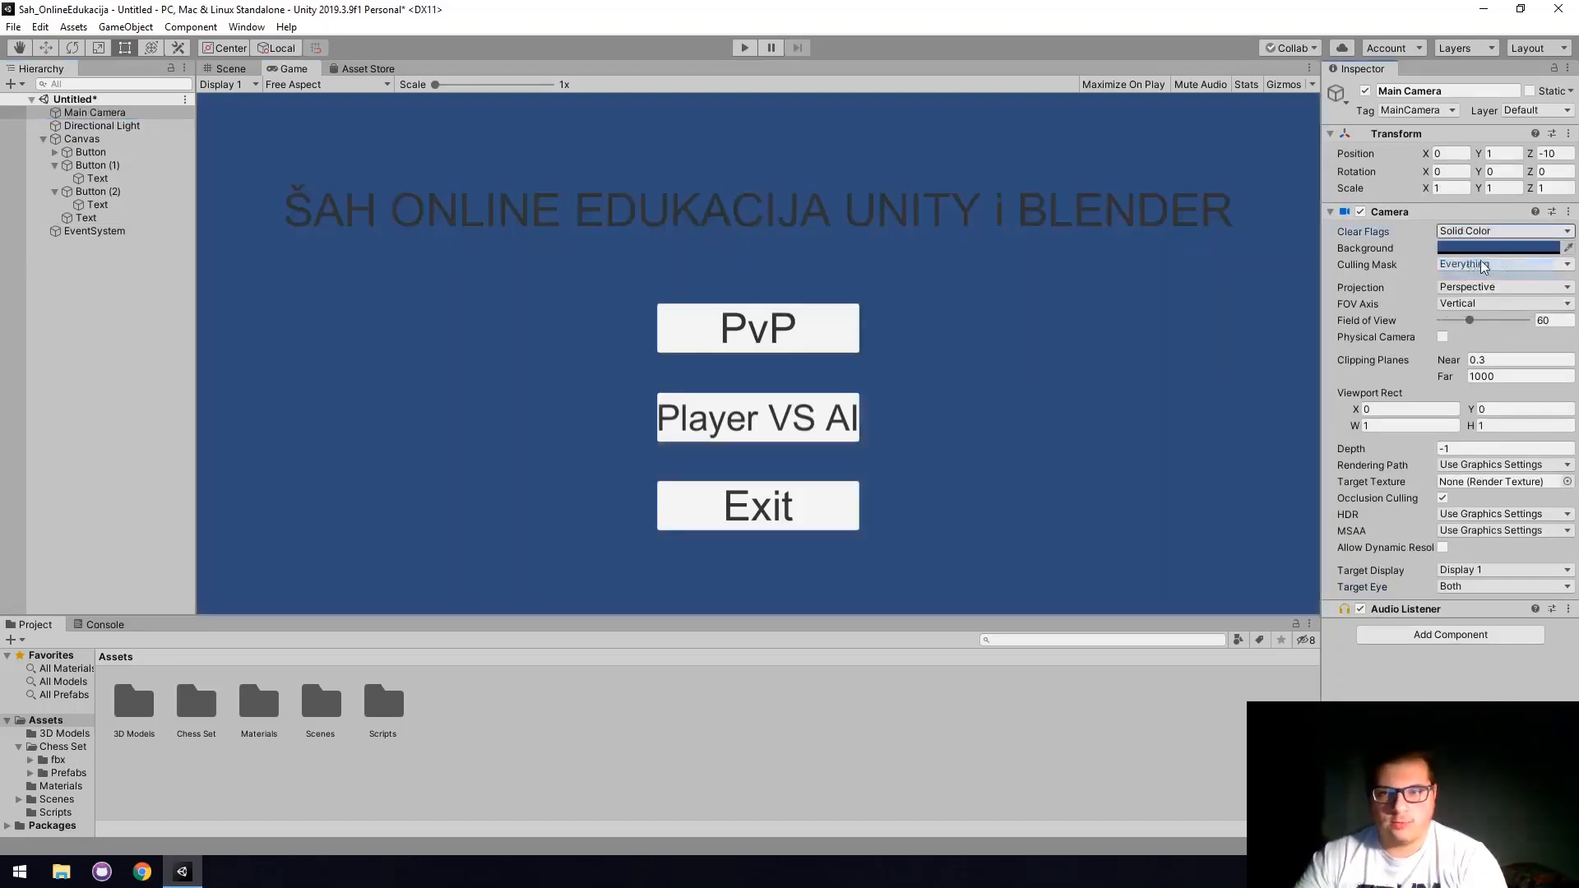
Set the Main Camera's background color to white (FFFFFF).
left_click(1499, 248)
left_click(97, 131)
left_click_drag(96, 130, 23, 109)
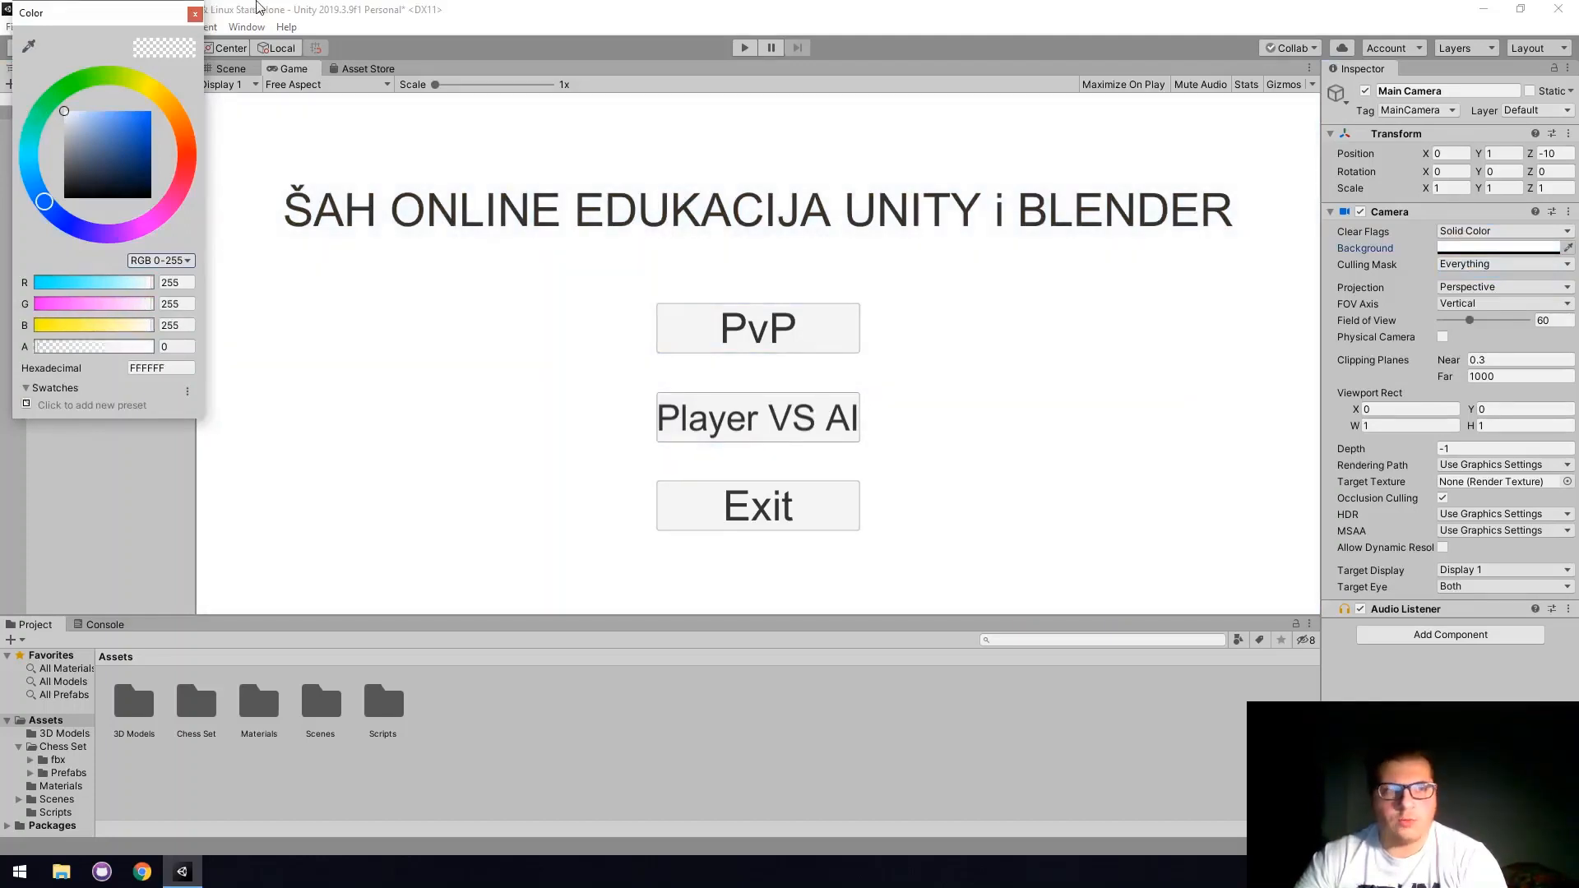
left_click(195, 14)
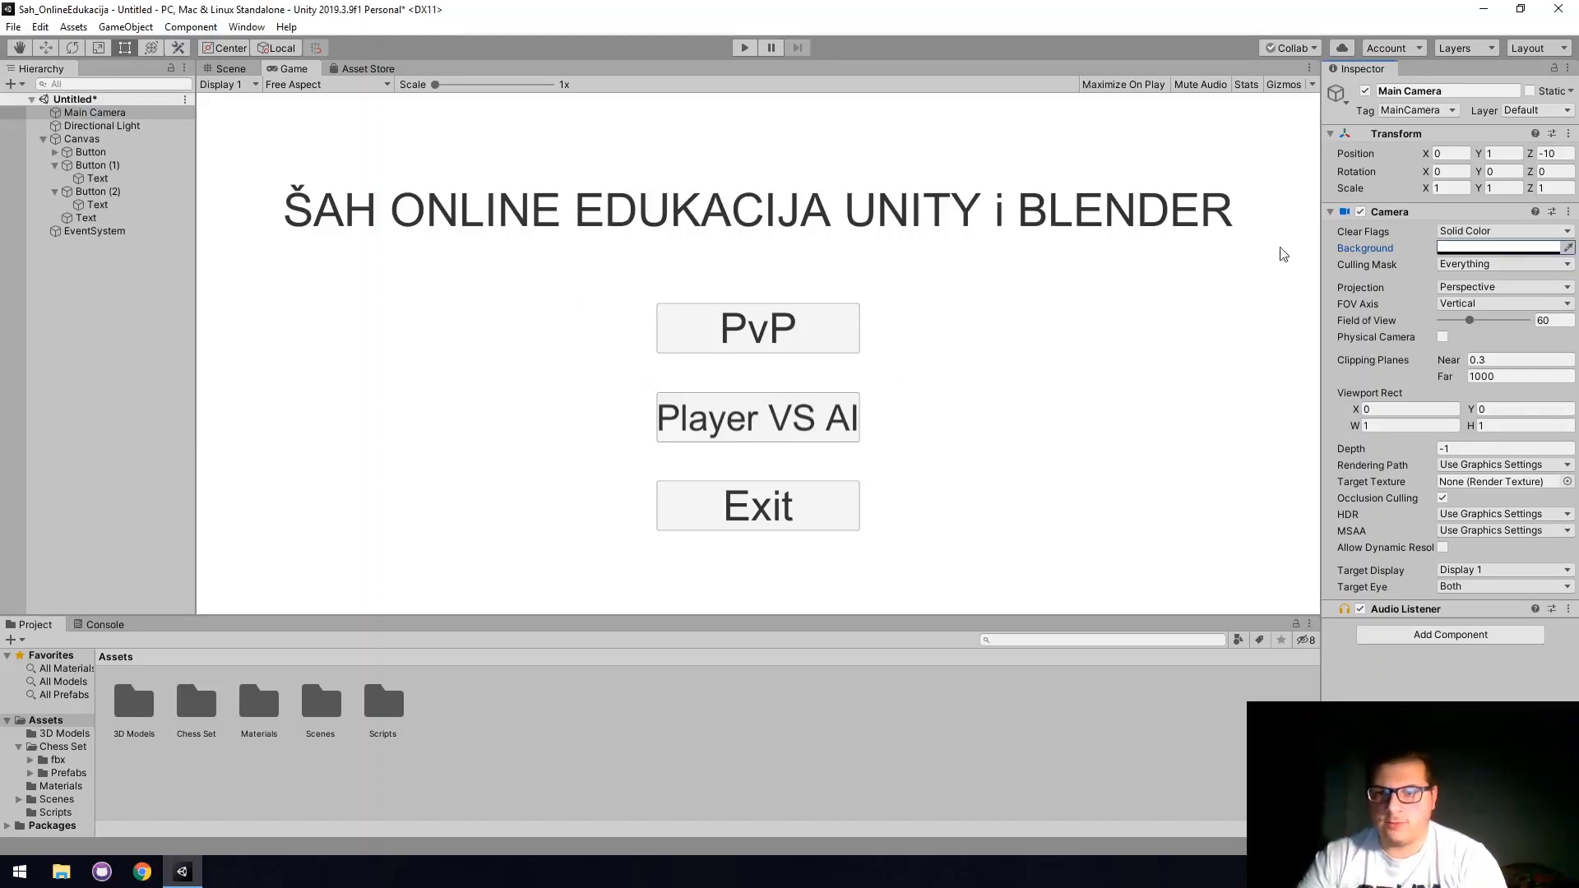
left_click(106, 204)
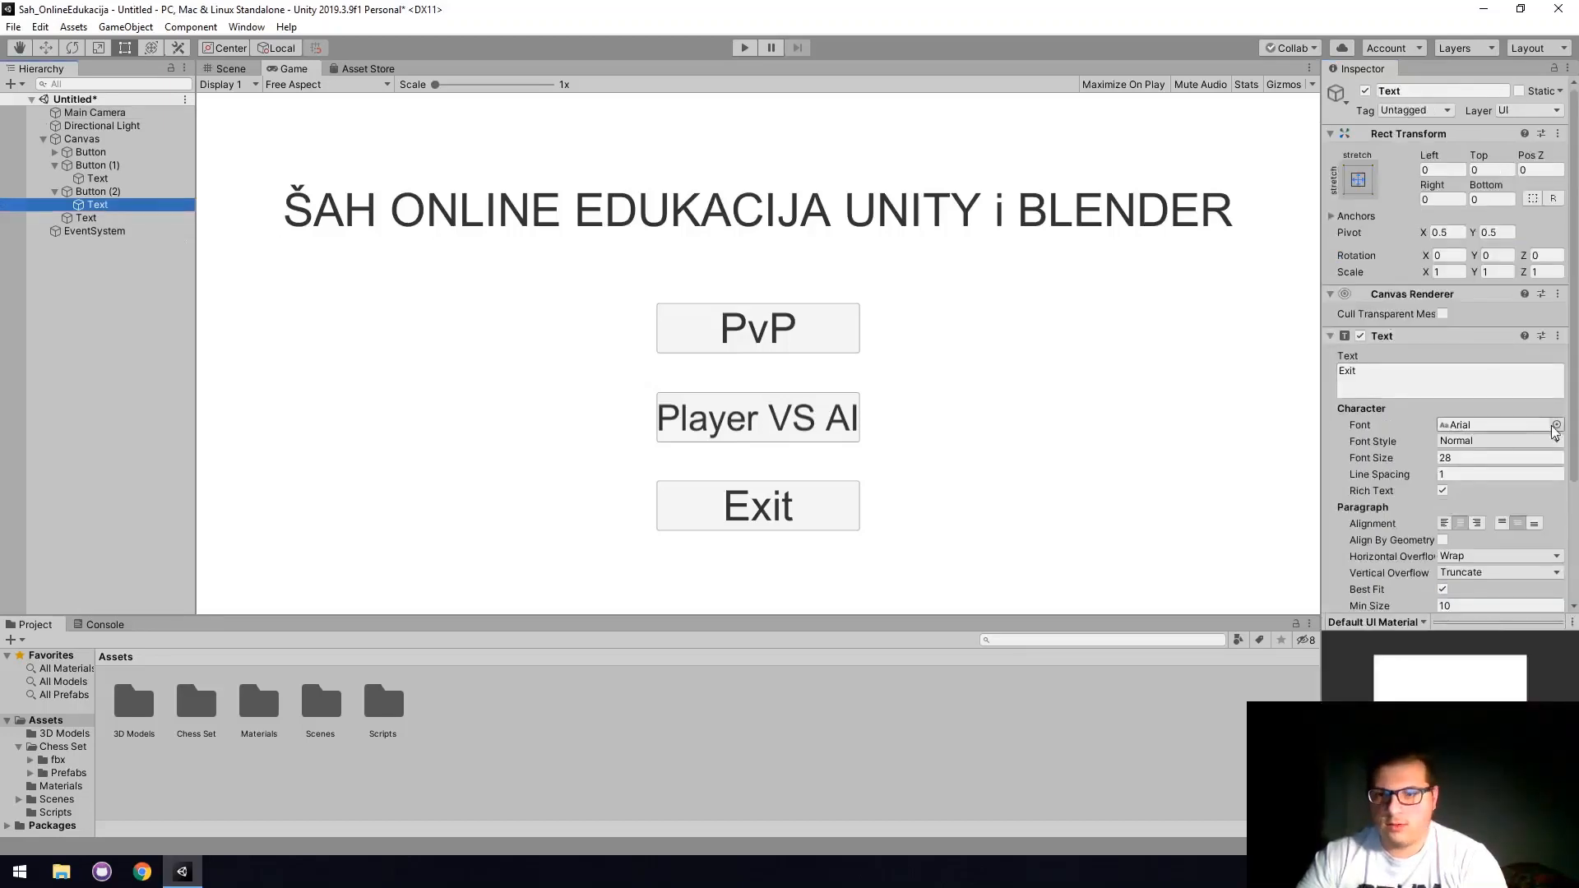
left_click(1557, 425)
left_click(513, 266)
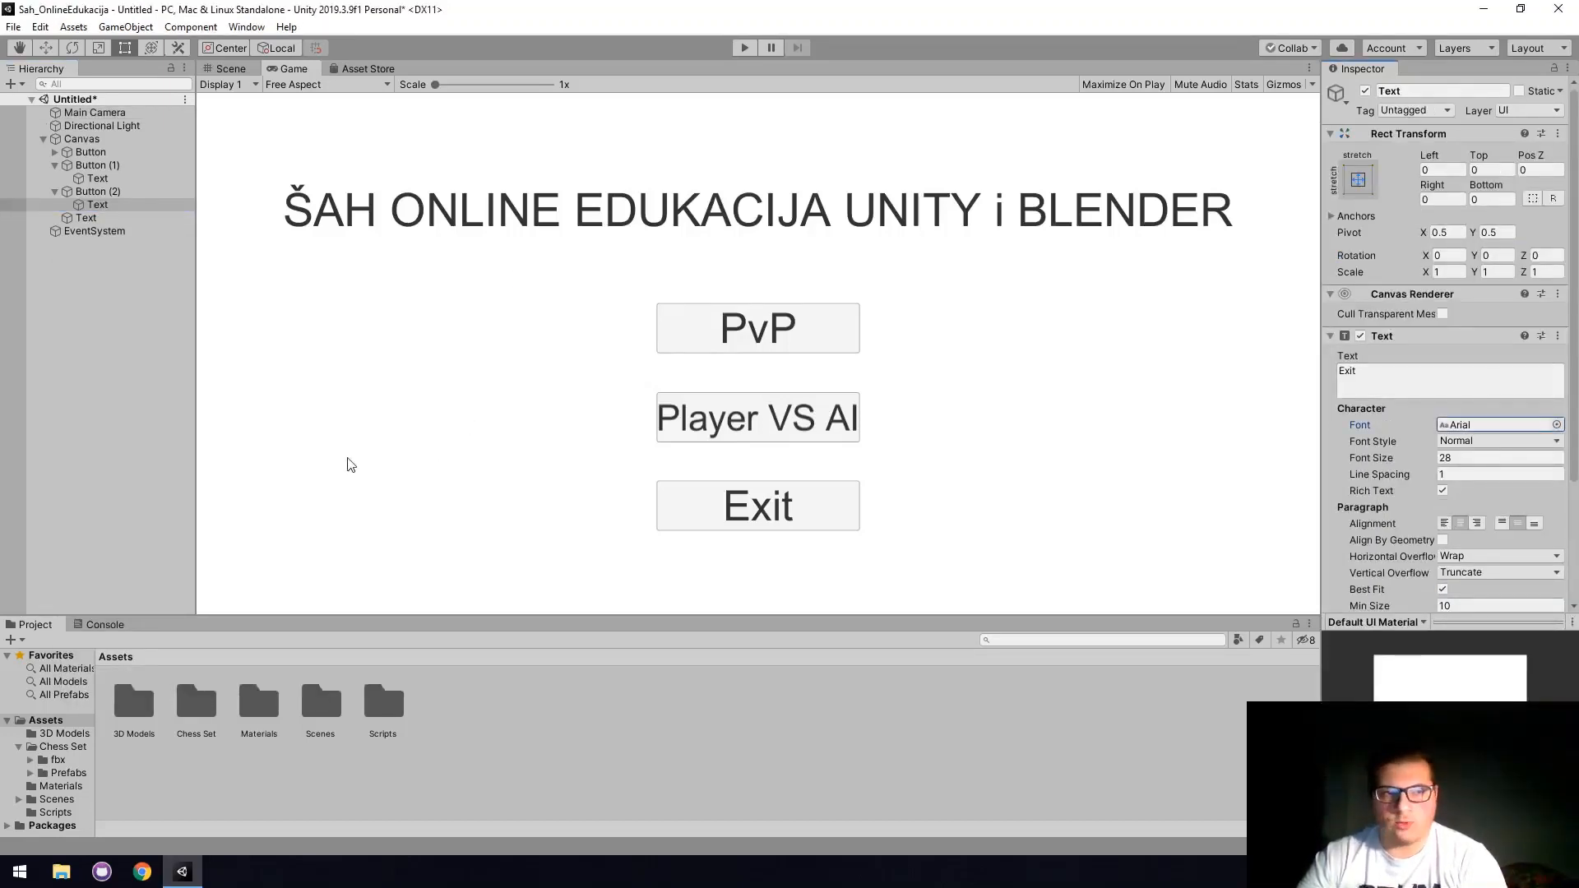
Return to the Scene view and rename the PvP button object as PlayeVSPlayer.
left_click(79, 153)
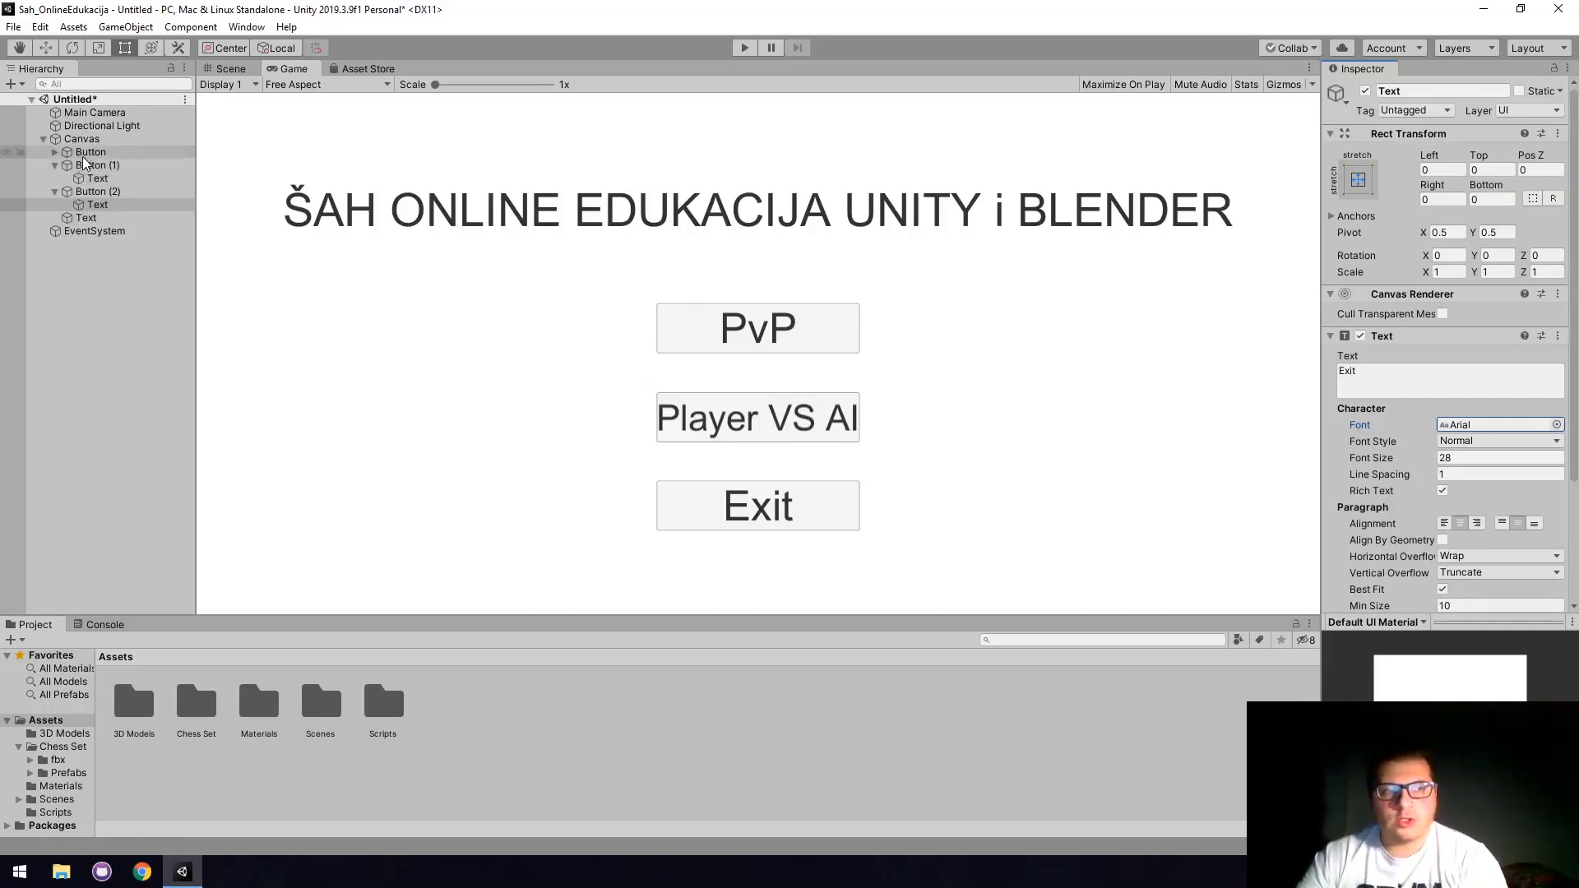
left_click(56, 153)
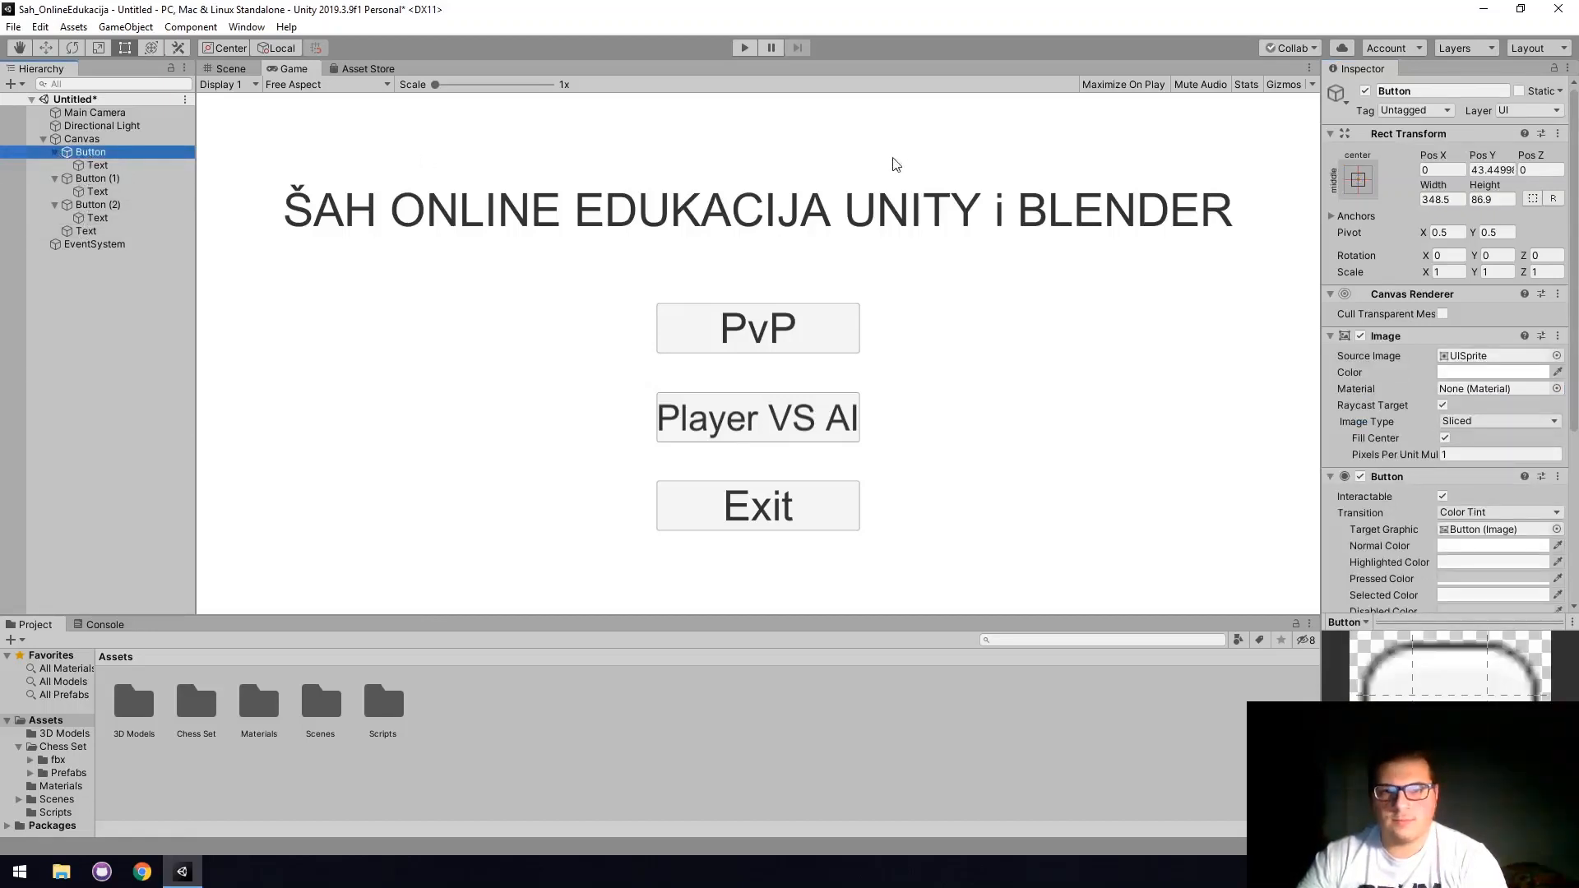
left_click(223, 69)
left_click(1429, 94)
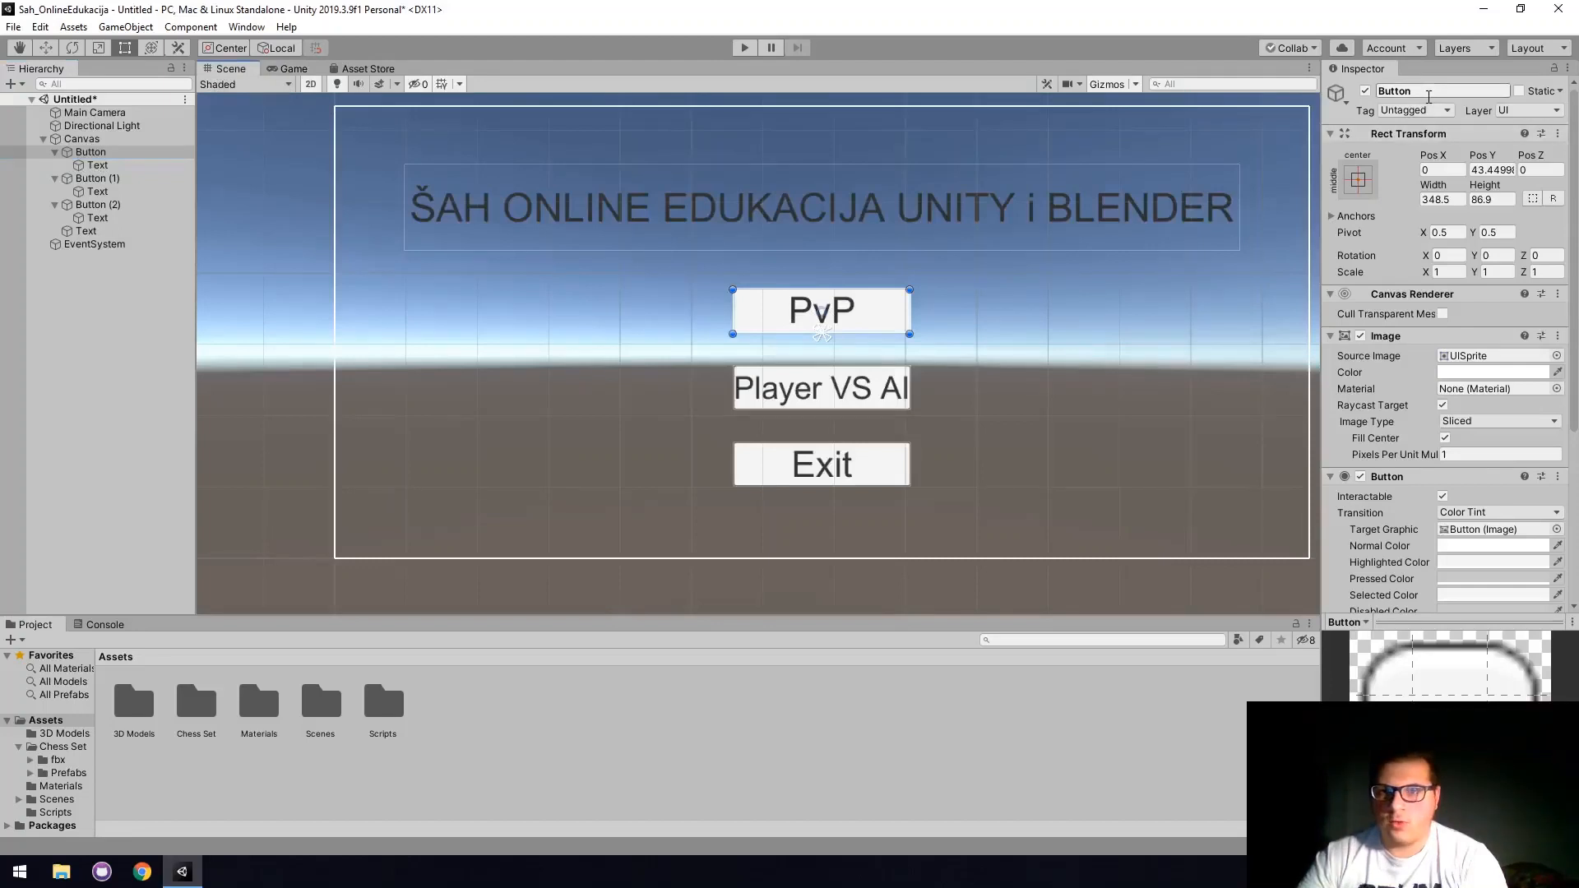
type("Playe")
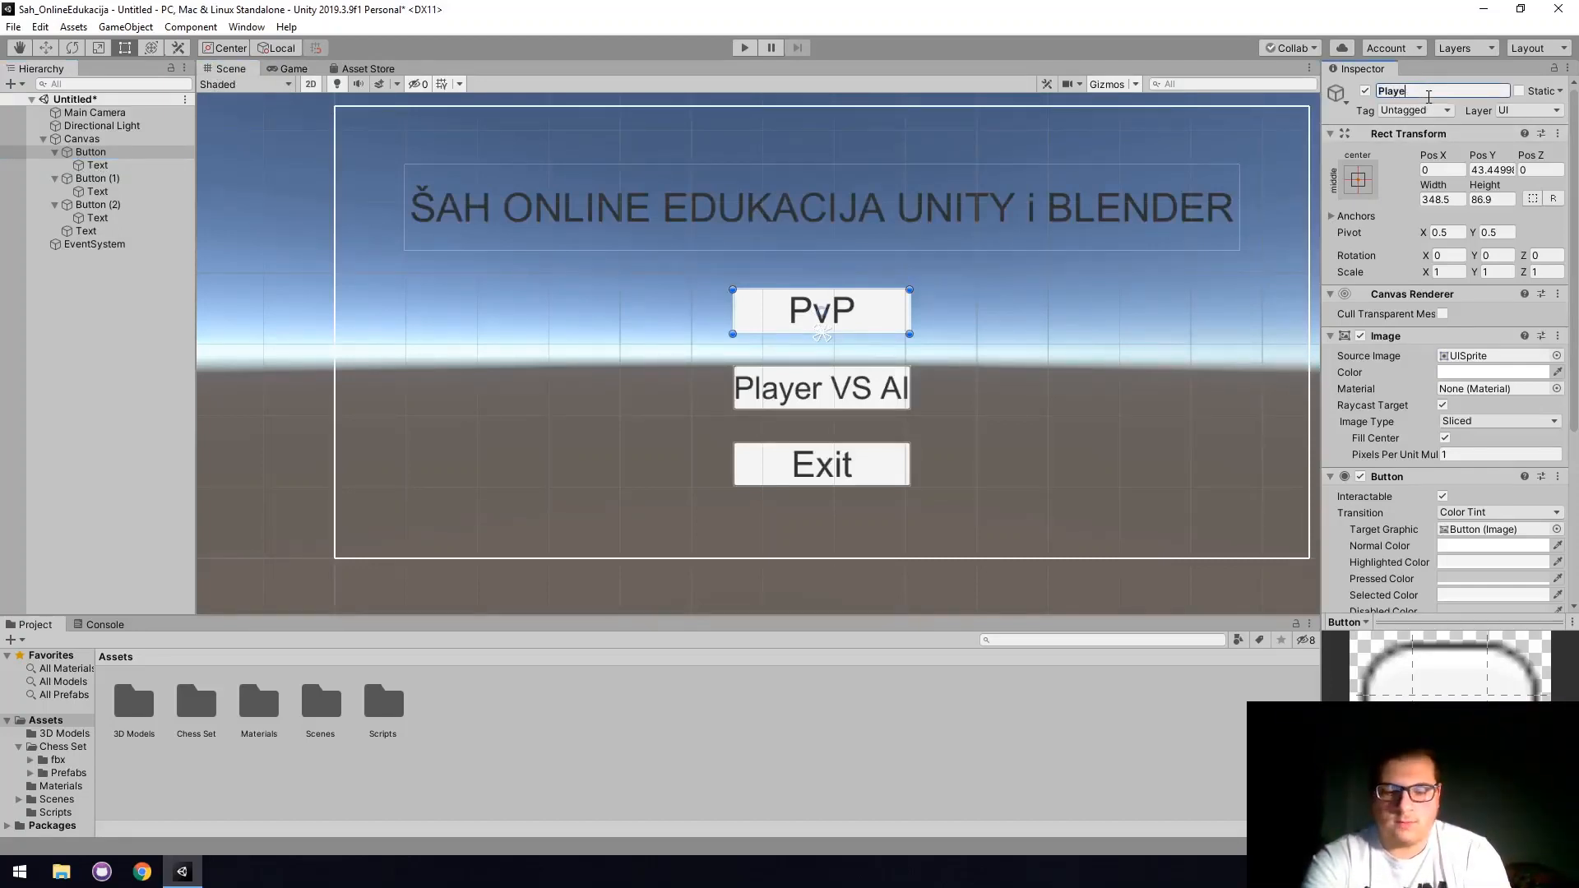
type("VSP")
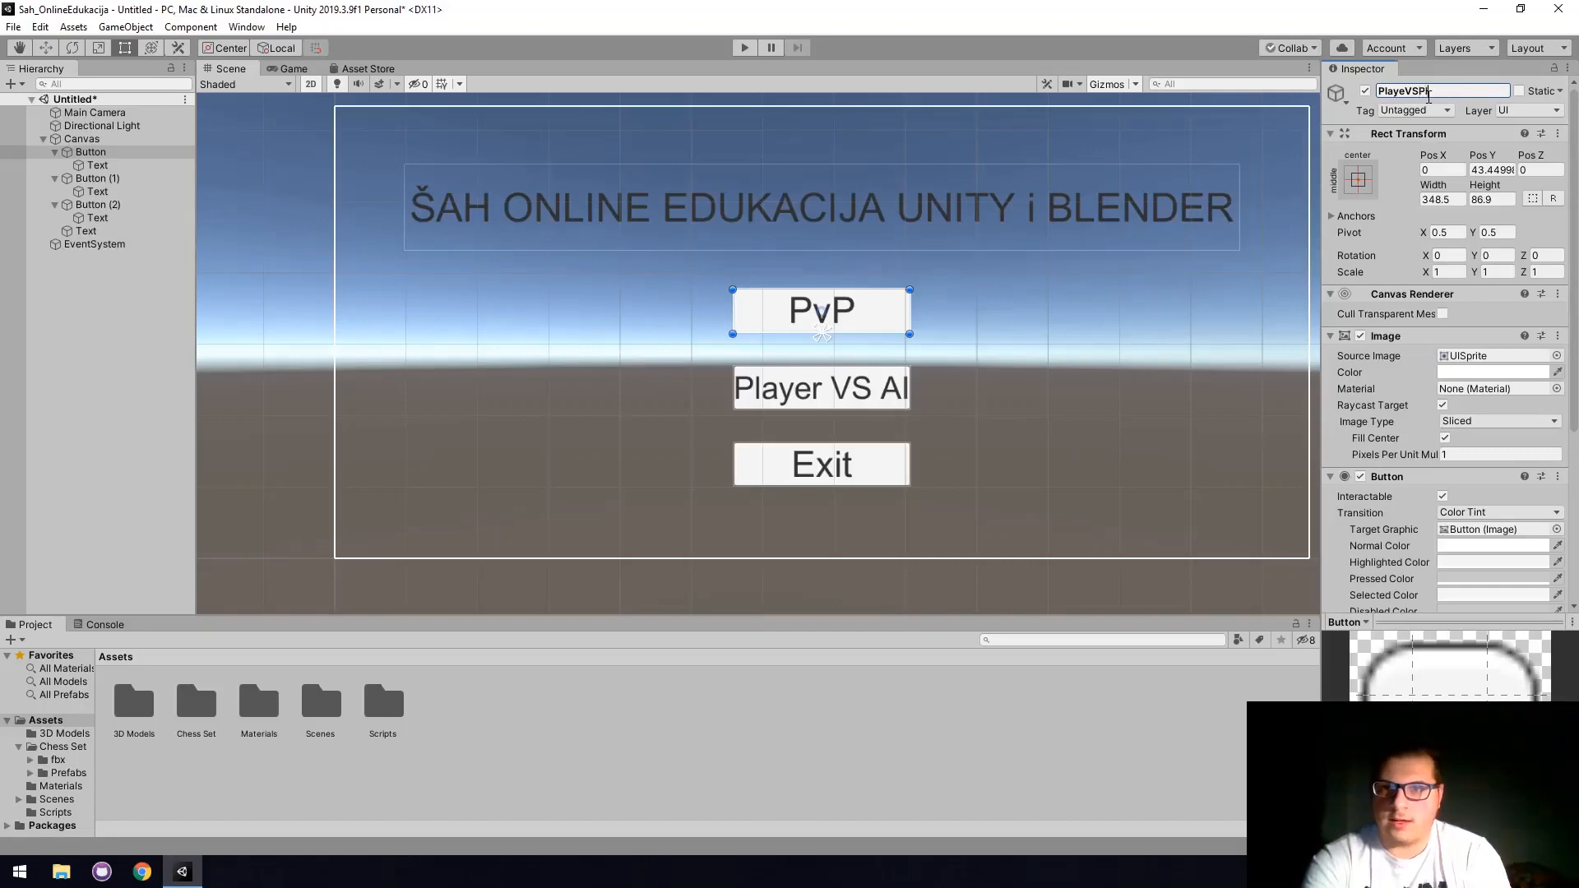
type("layer")
key("Return")
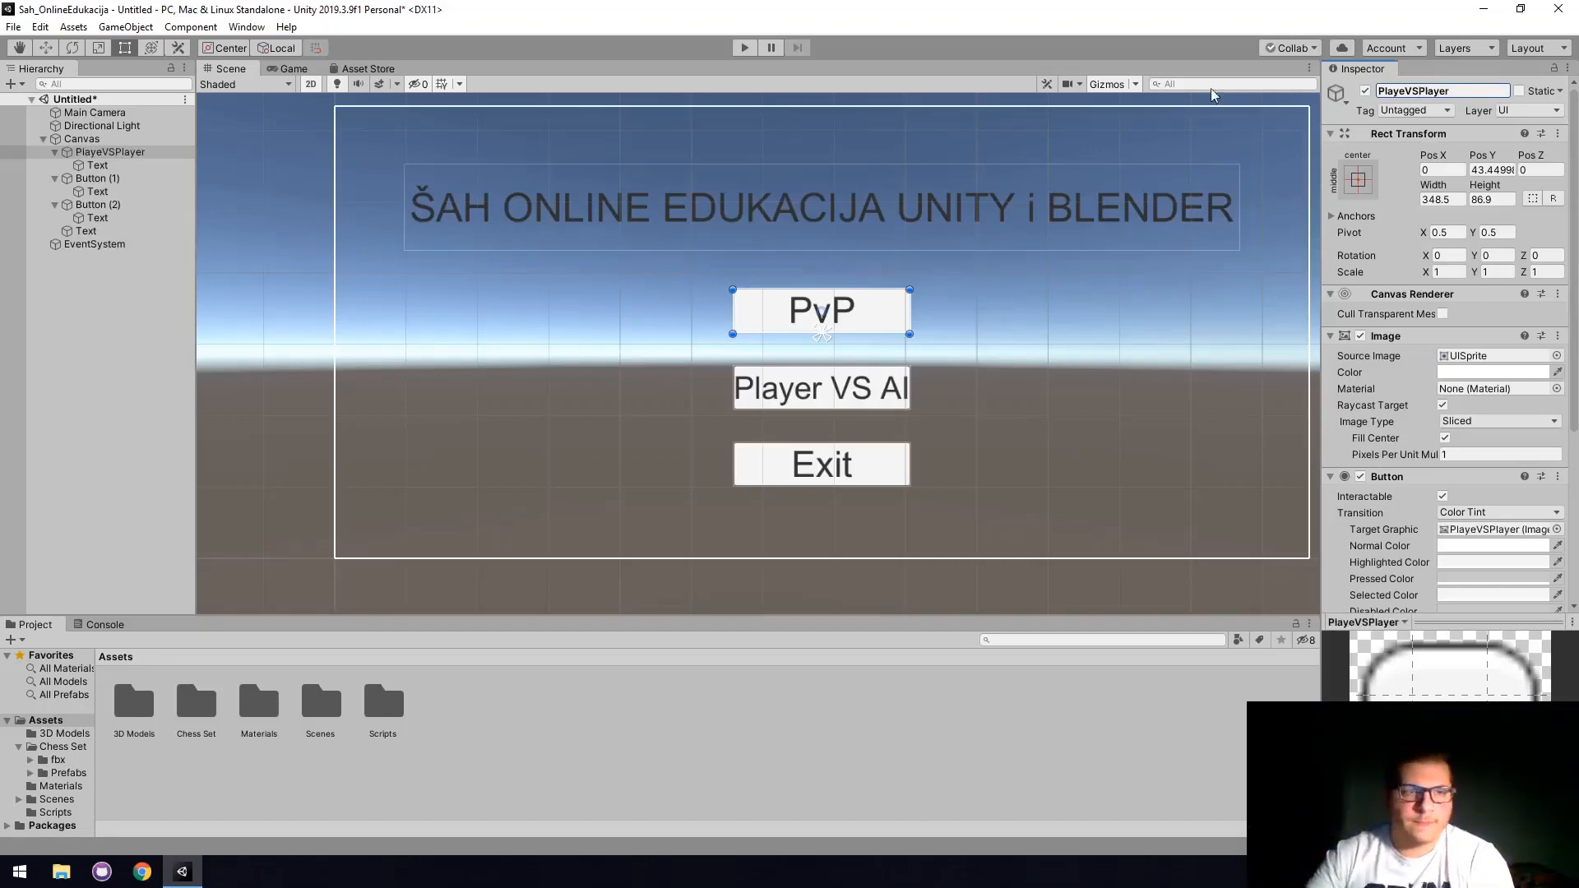
Rename the Player VS AI button object, Button (1), as PlayerVSAI.
left_click(97, 178)
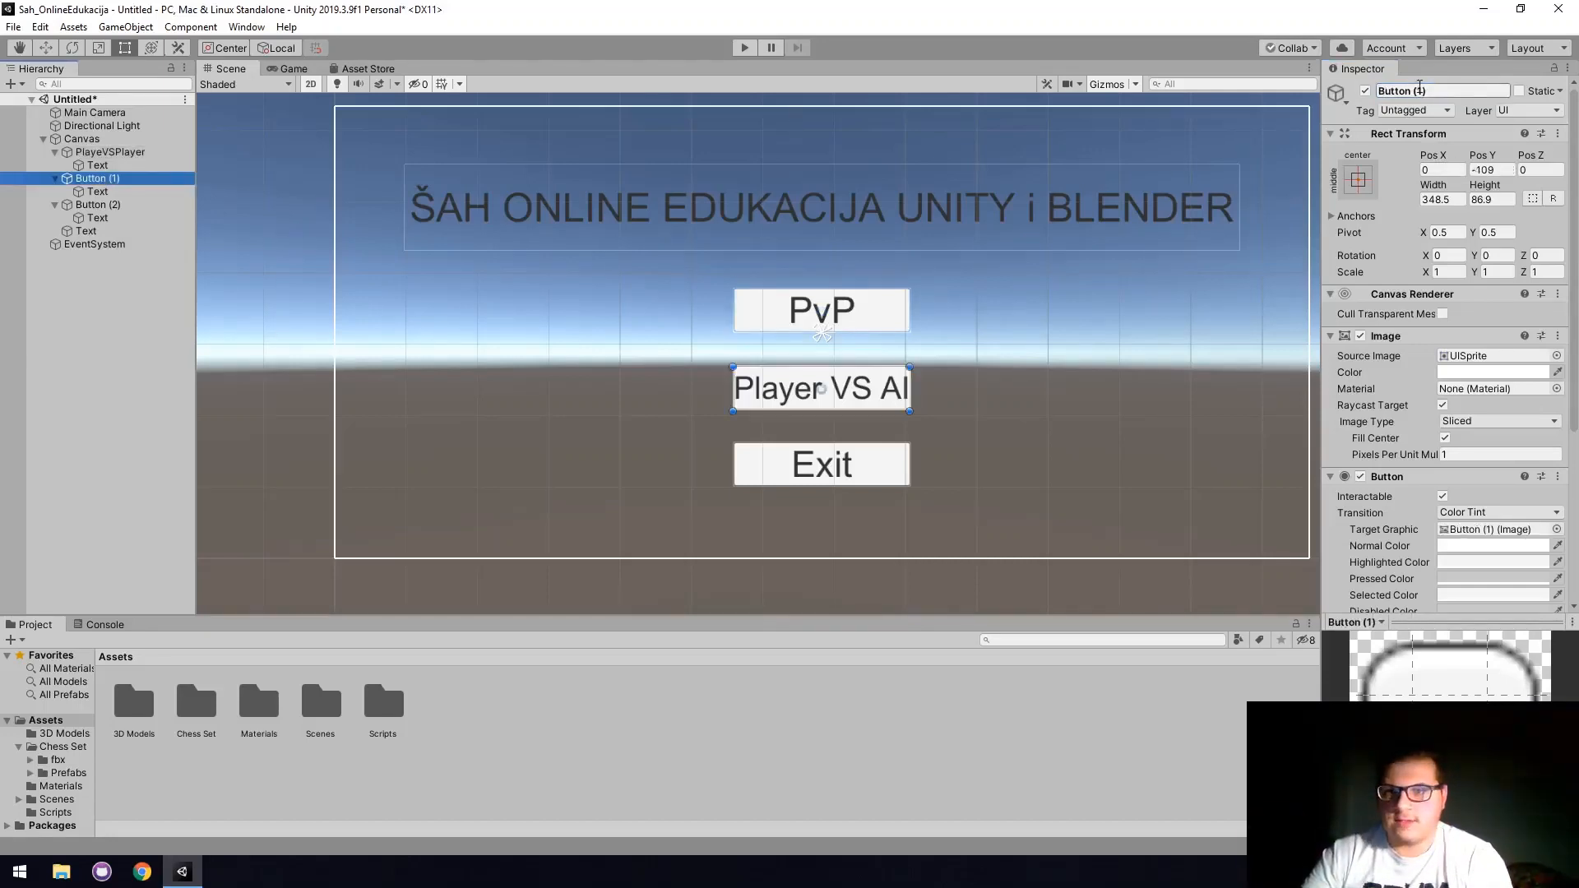
left_click(1420, 90)
type("Player")
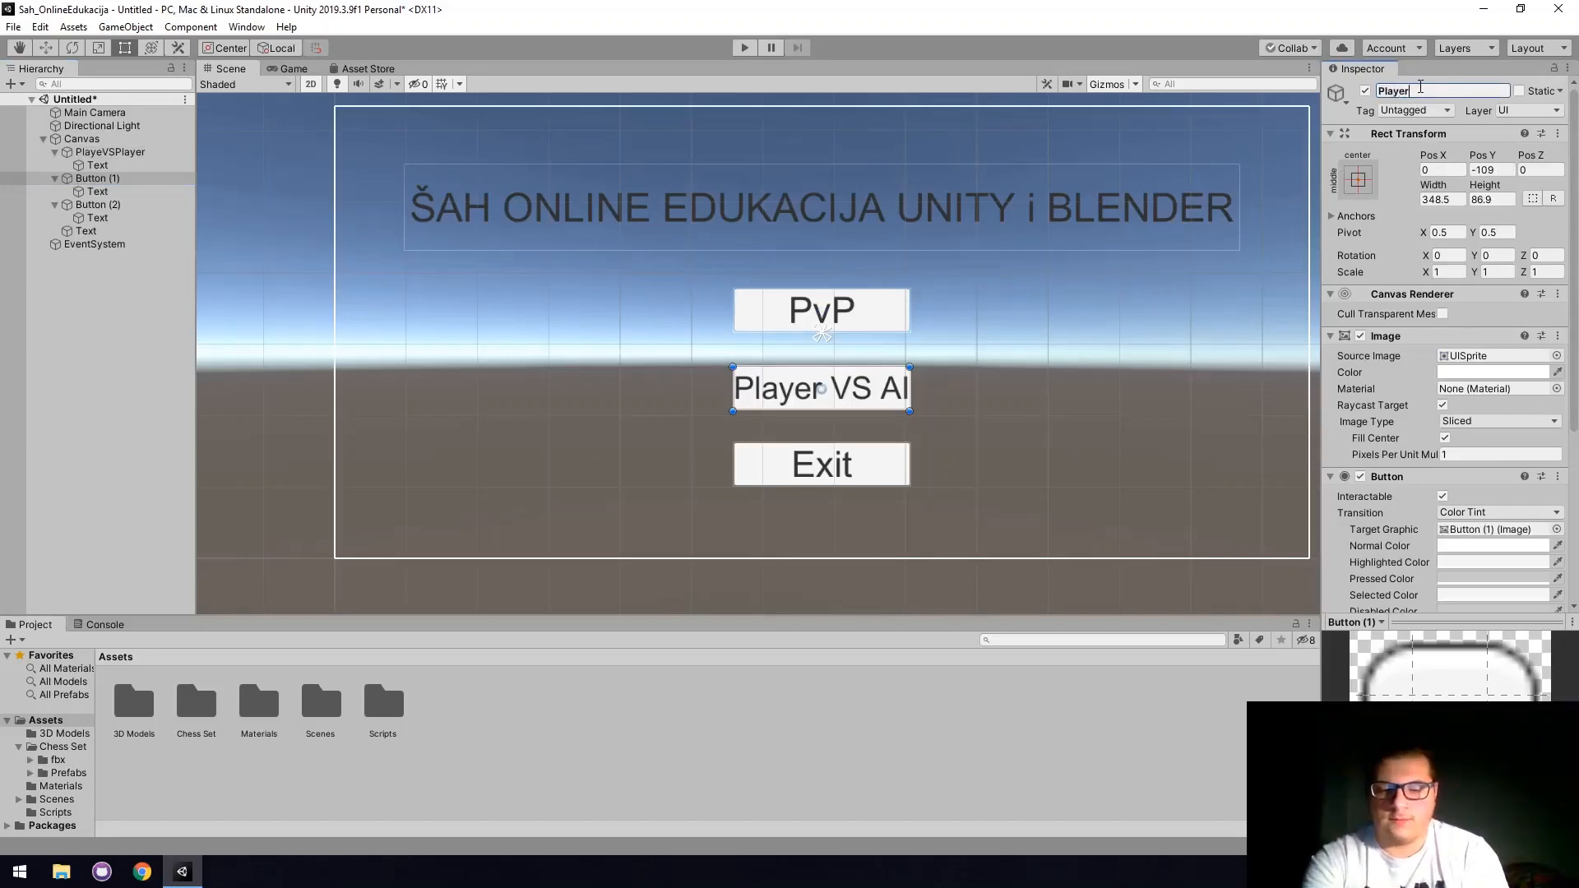
type("VSAI")
key("Return")
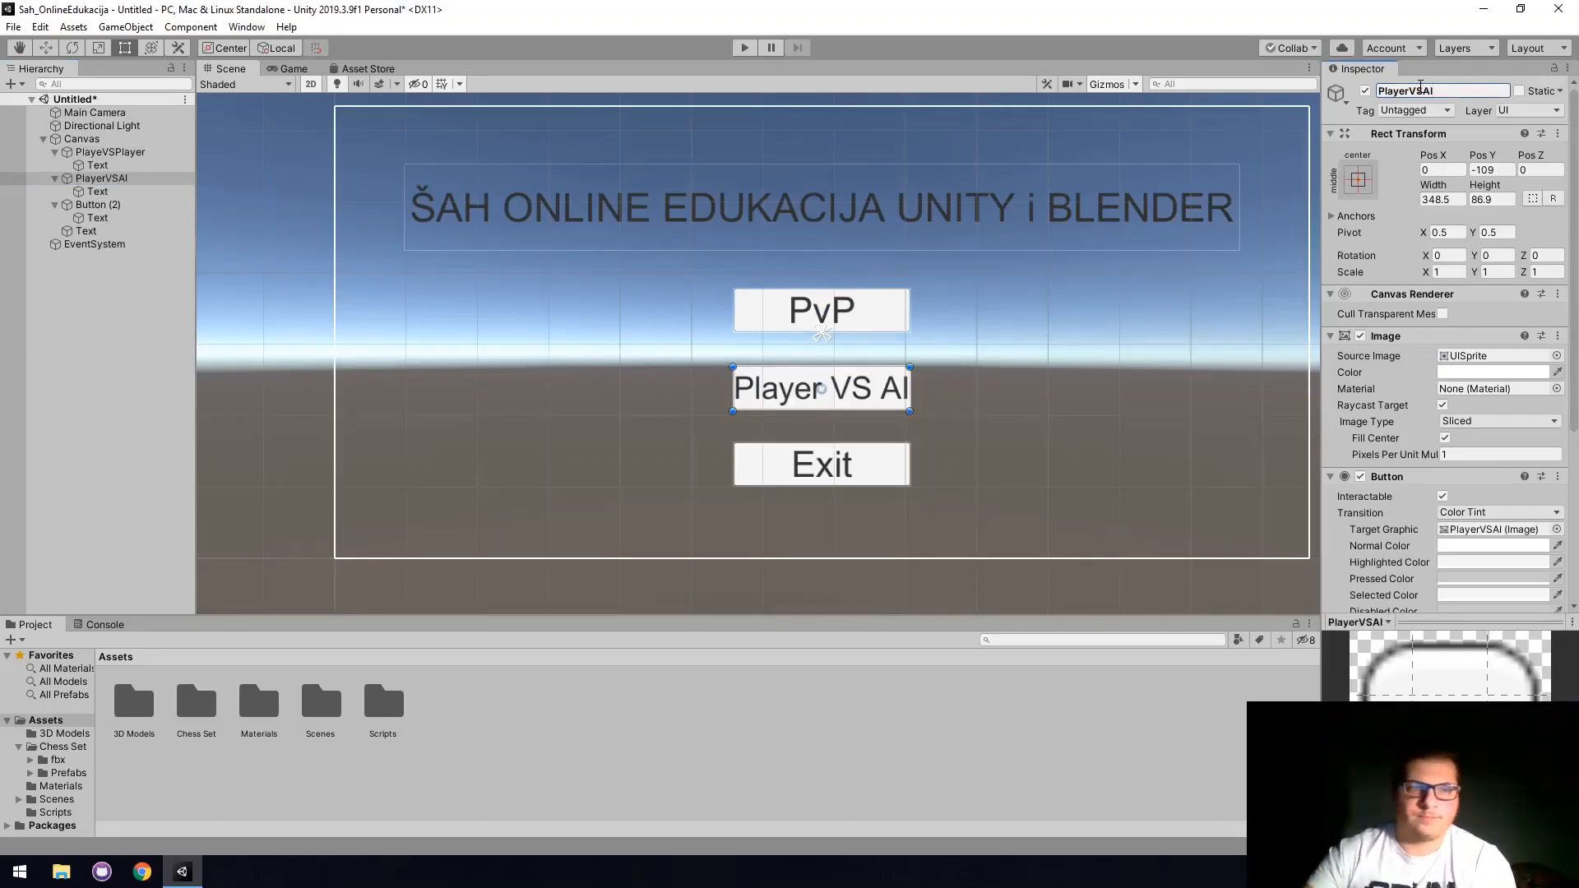
Rename the lowest button object, Button (2), as Exit.
left_click(97, 204)
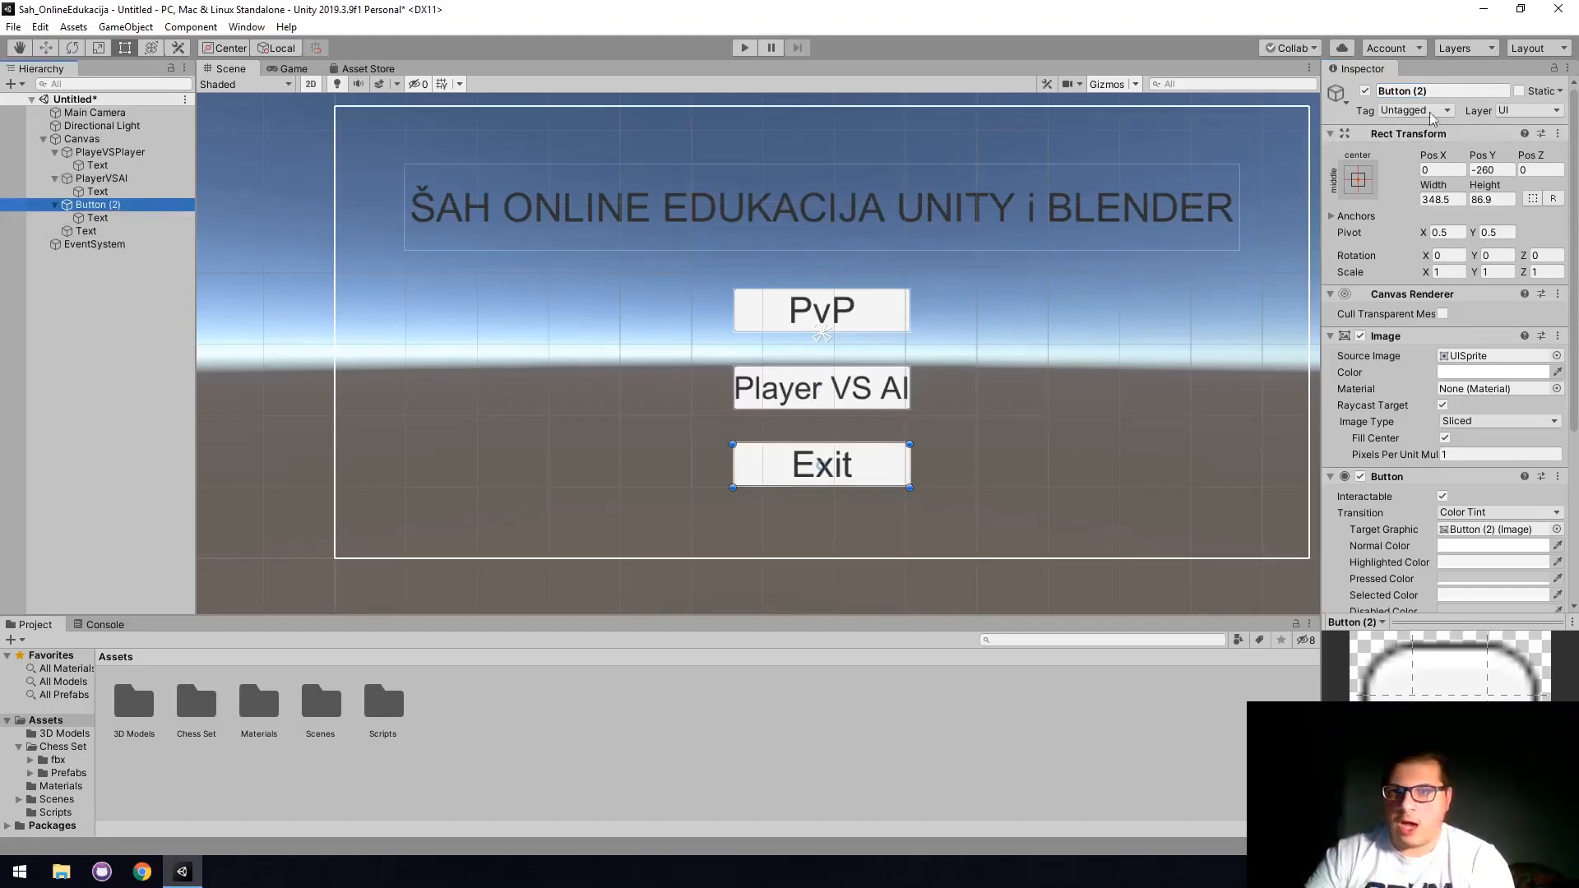
left_click(1445, 92)
type("Ex")
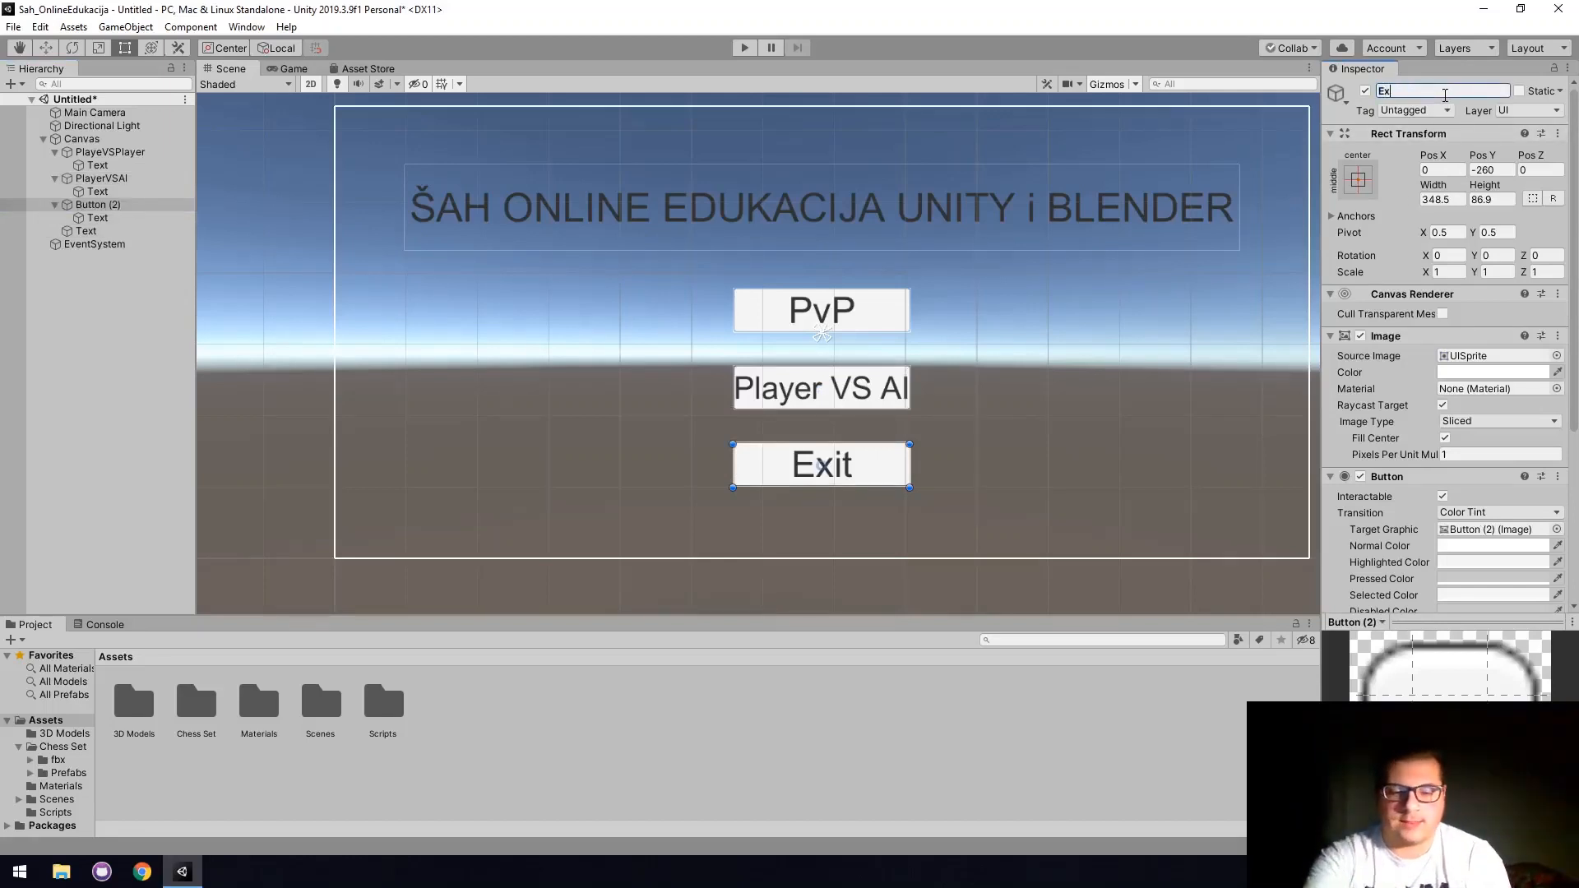
type("it")
key("Return")
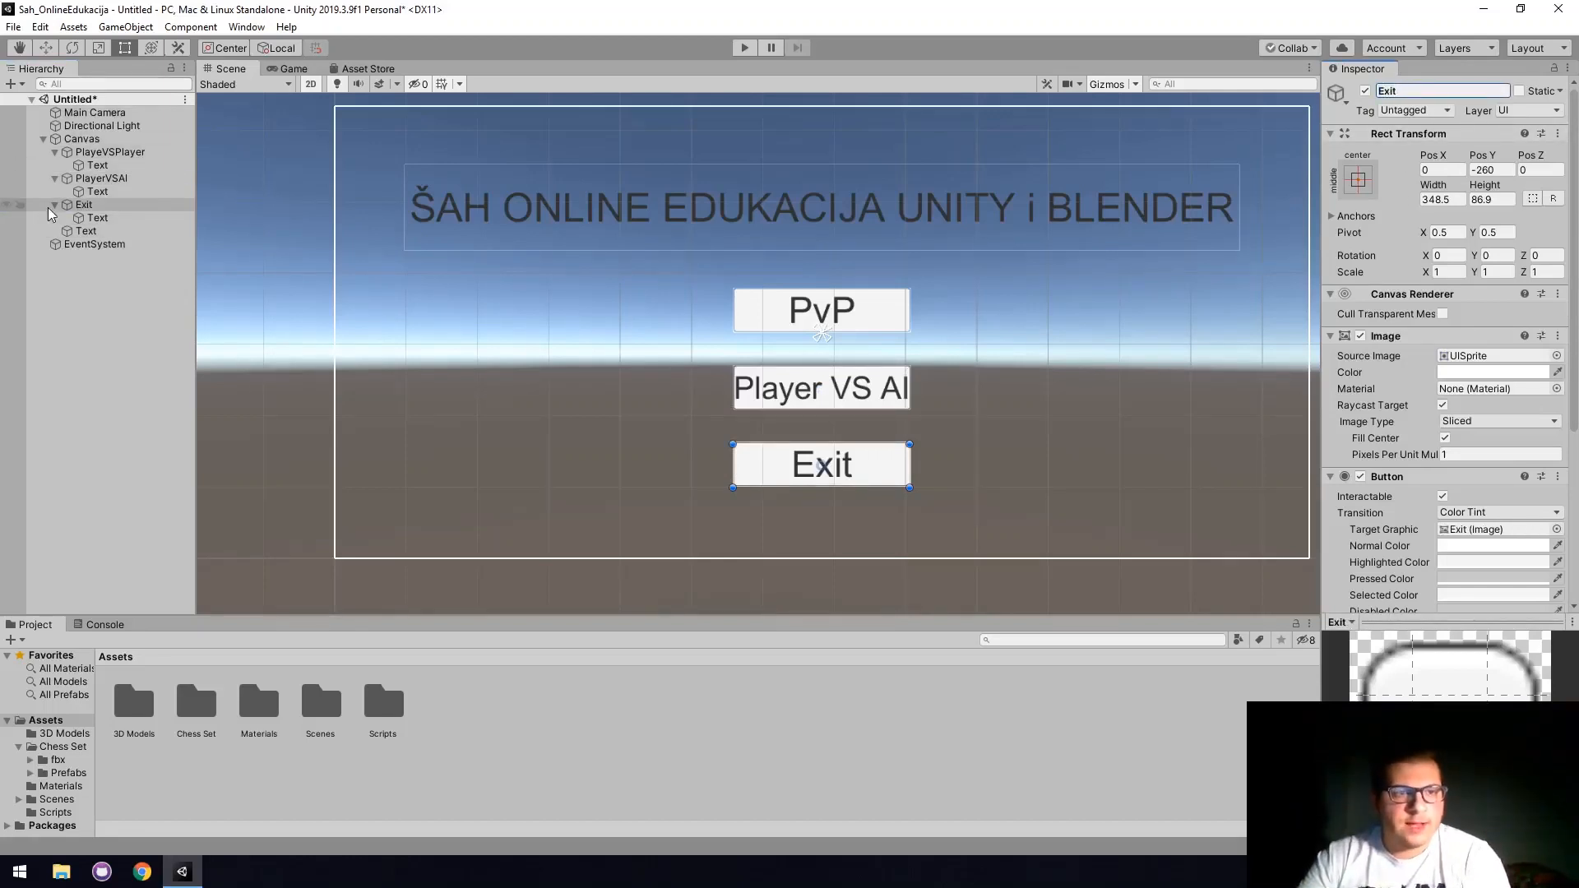
Collapse the three button objects and their parent Canvas in the scene hierarchy.
left_click(55, 179)
left_click(55, 152)
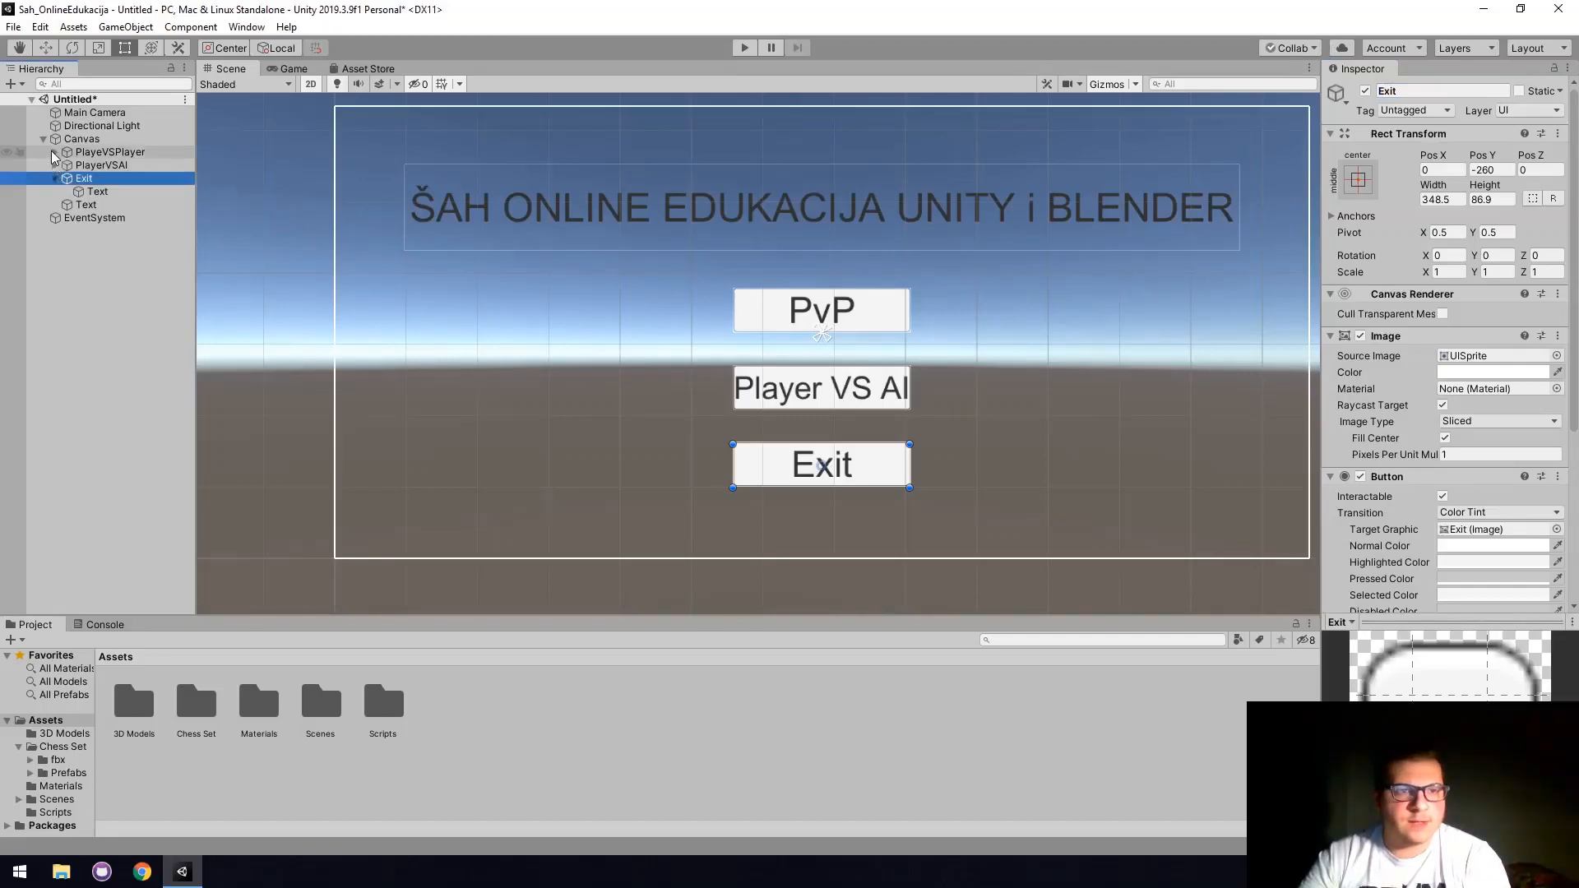
left_click(55, 178)
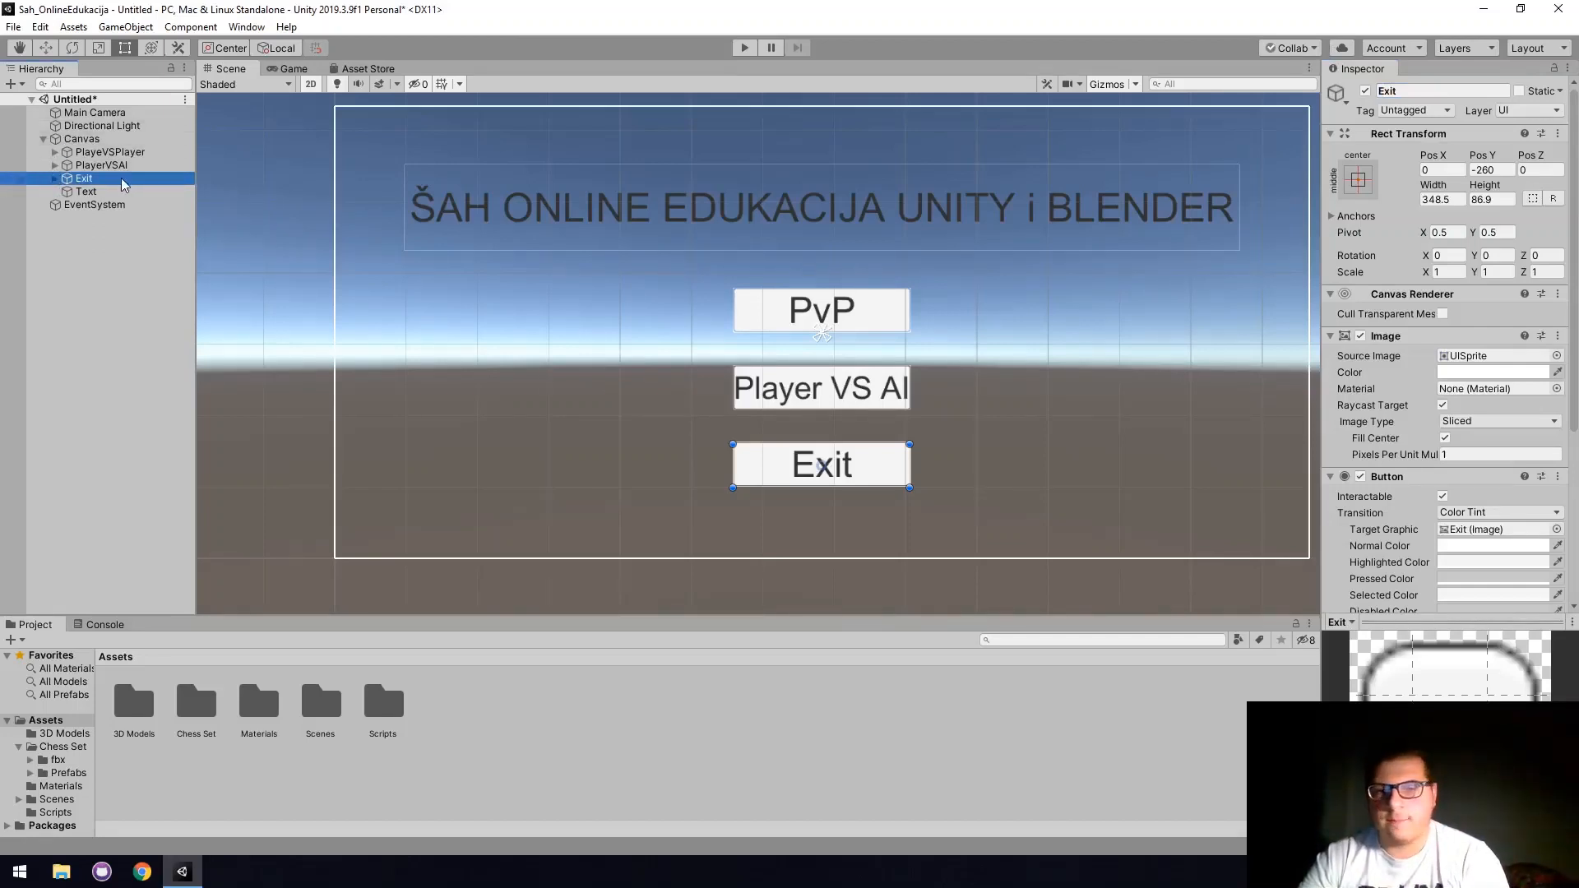
left_click(129, 387)
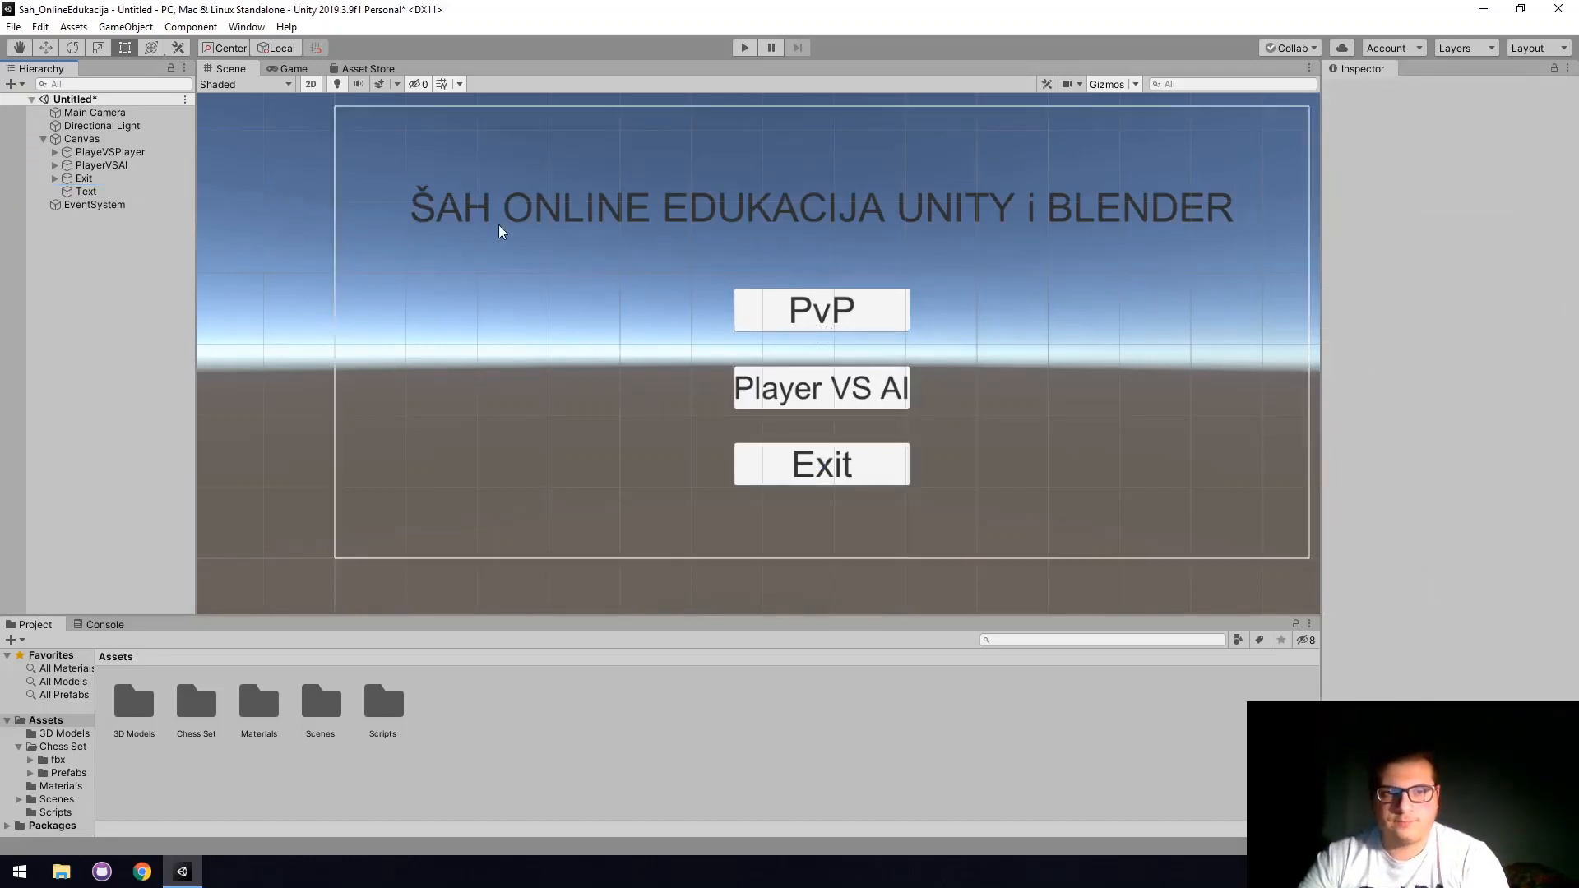
left_click(44, 139)
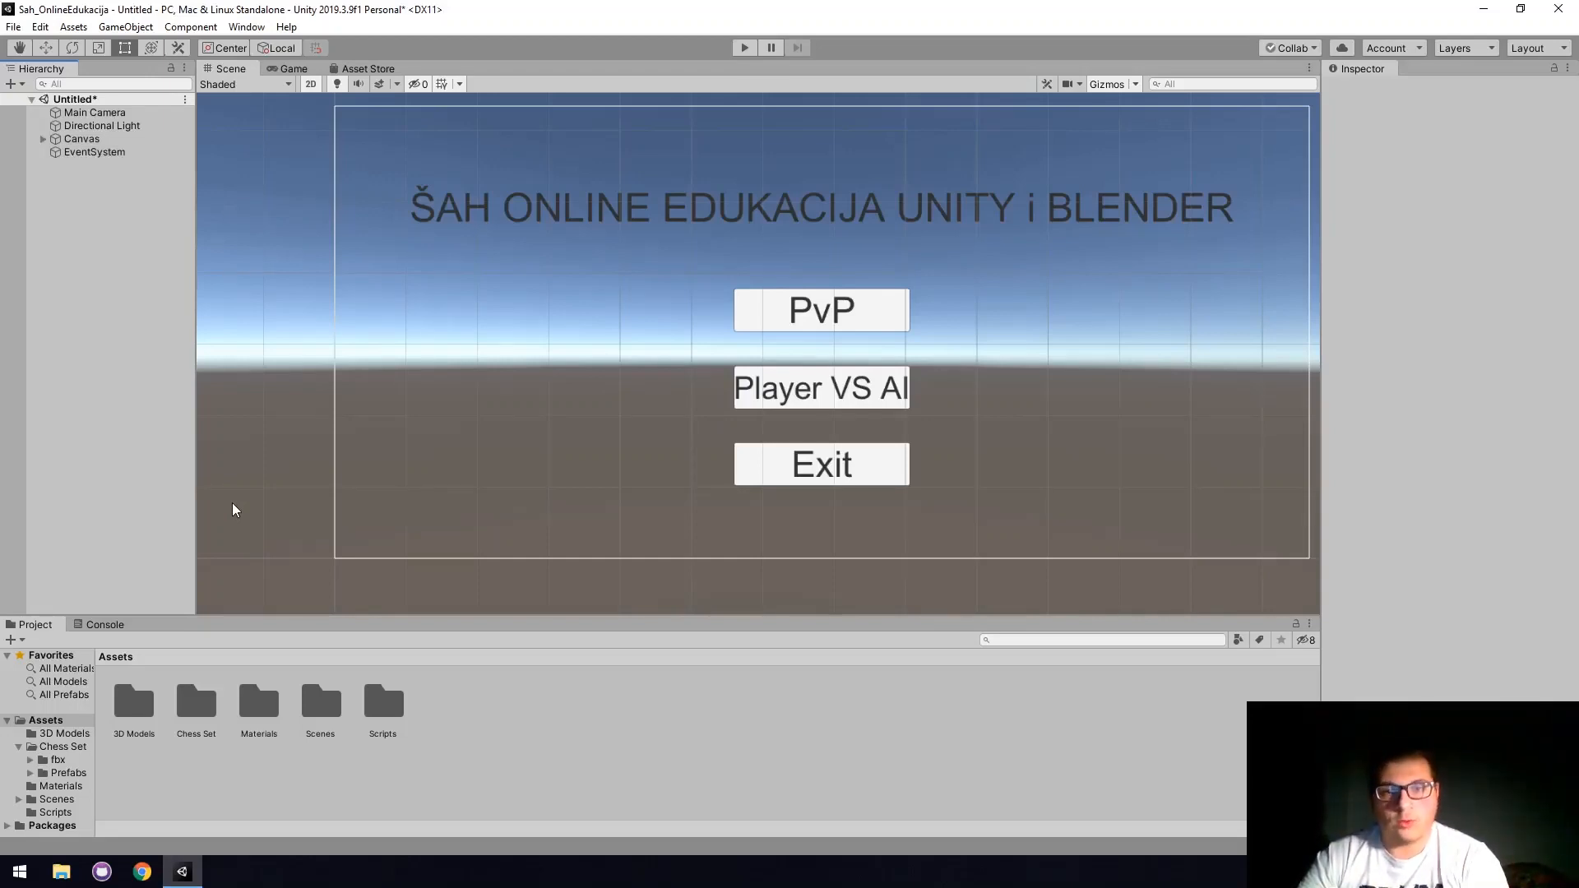
Create a C# script named MainMenu in the Scripts folder and open it in Visual Studio.
double_click(386, 718)
right_click(387, 718)
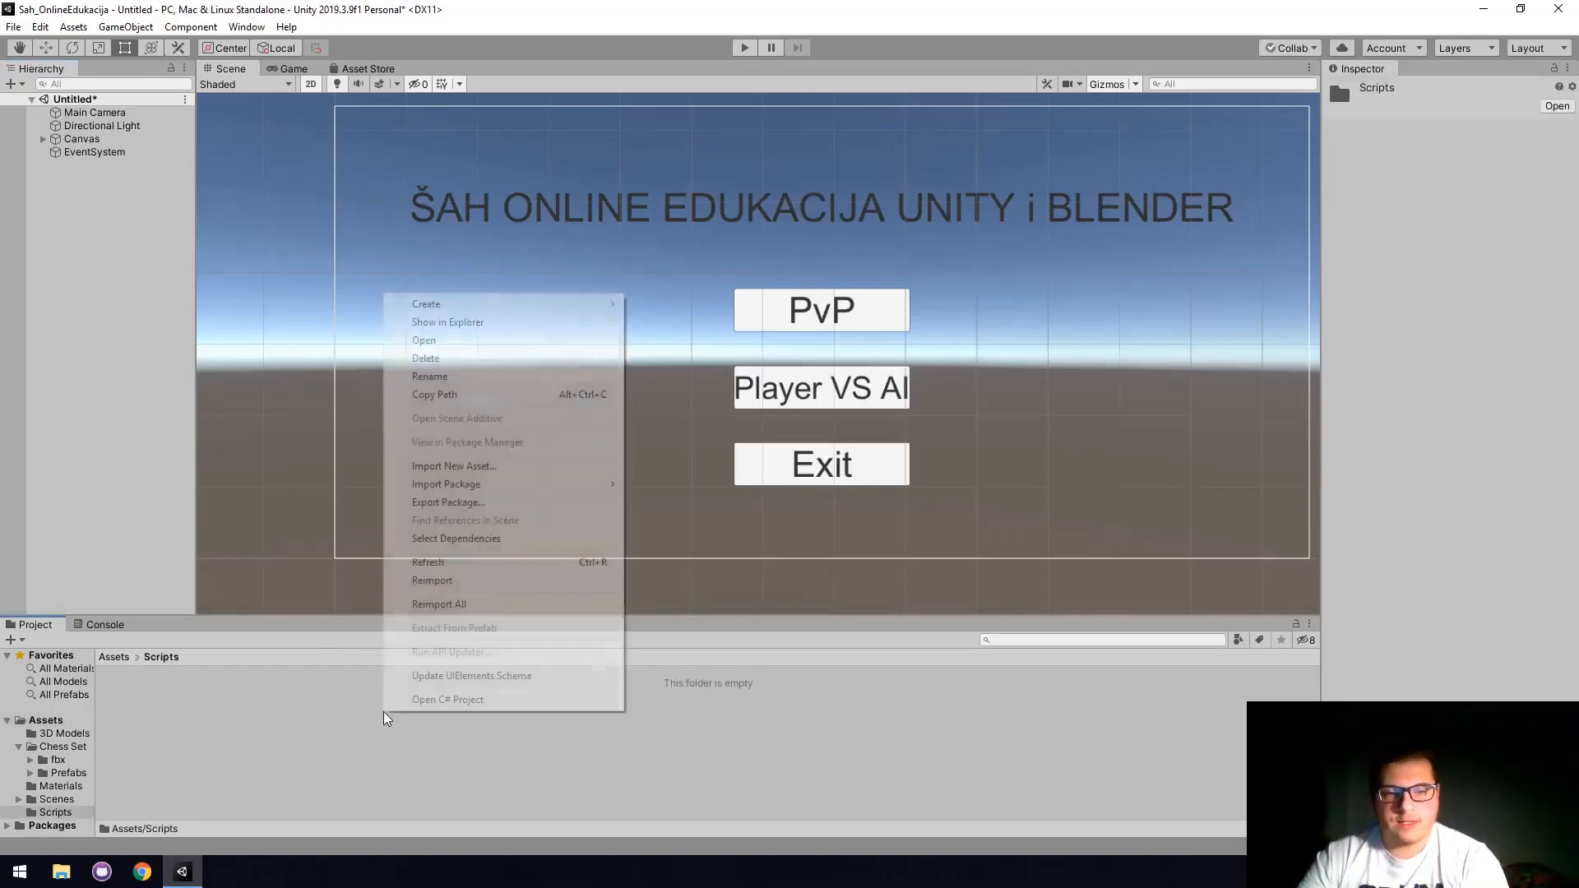
mouse_move(553, 311)
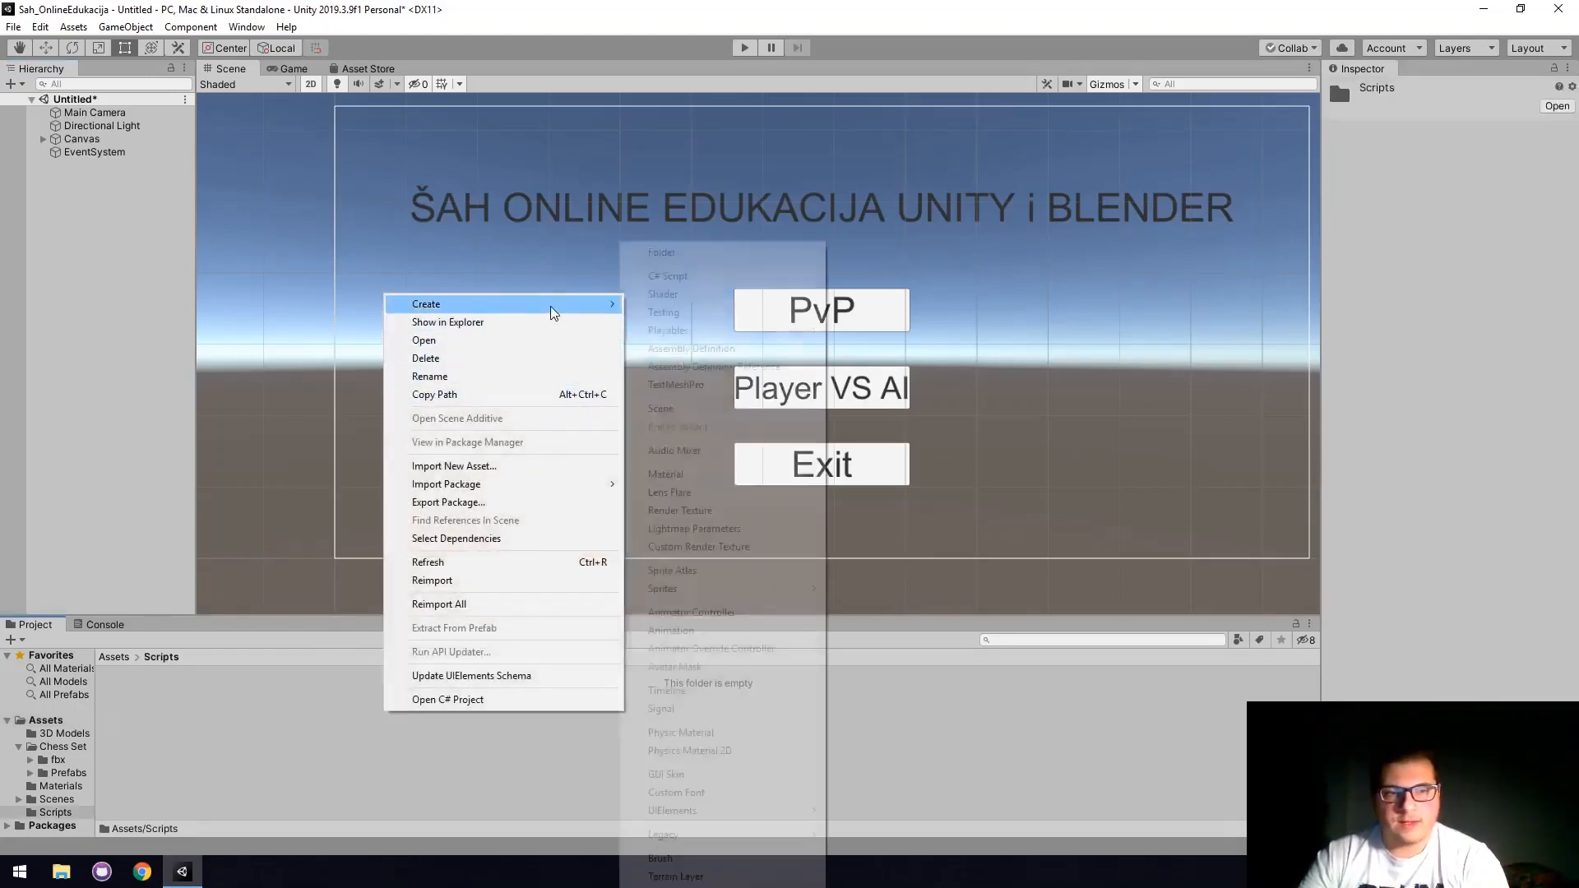
left_click(677, 277)
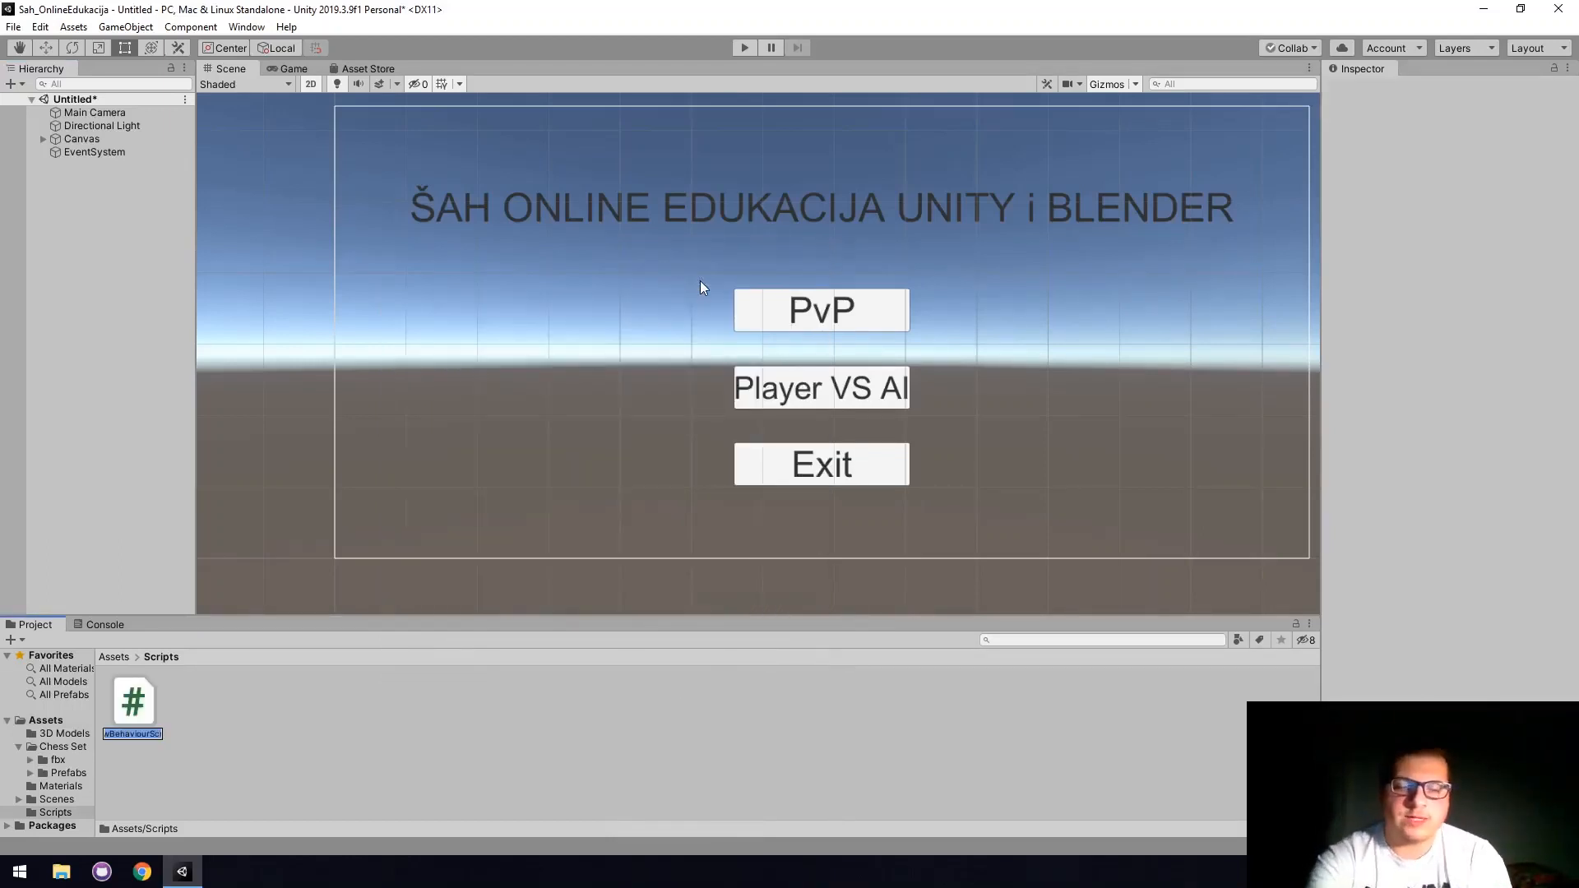
type("MainMenu")
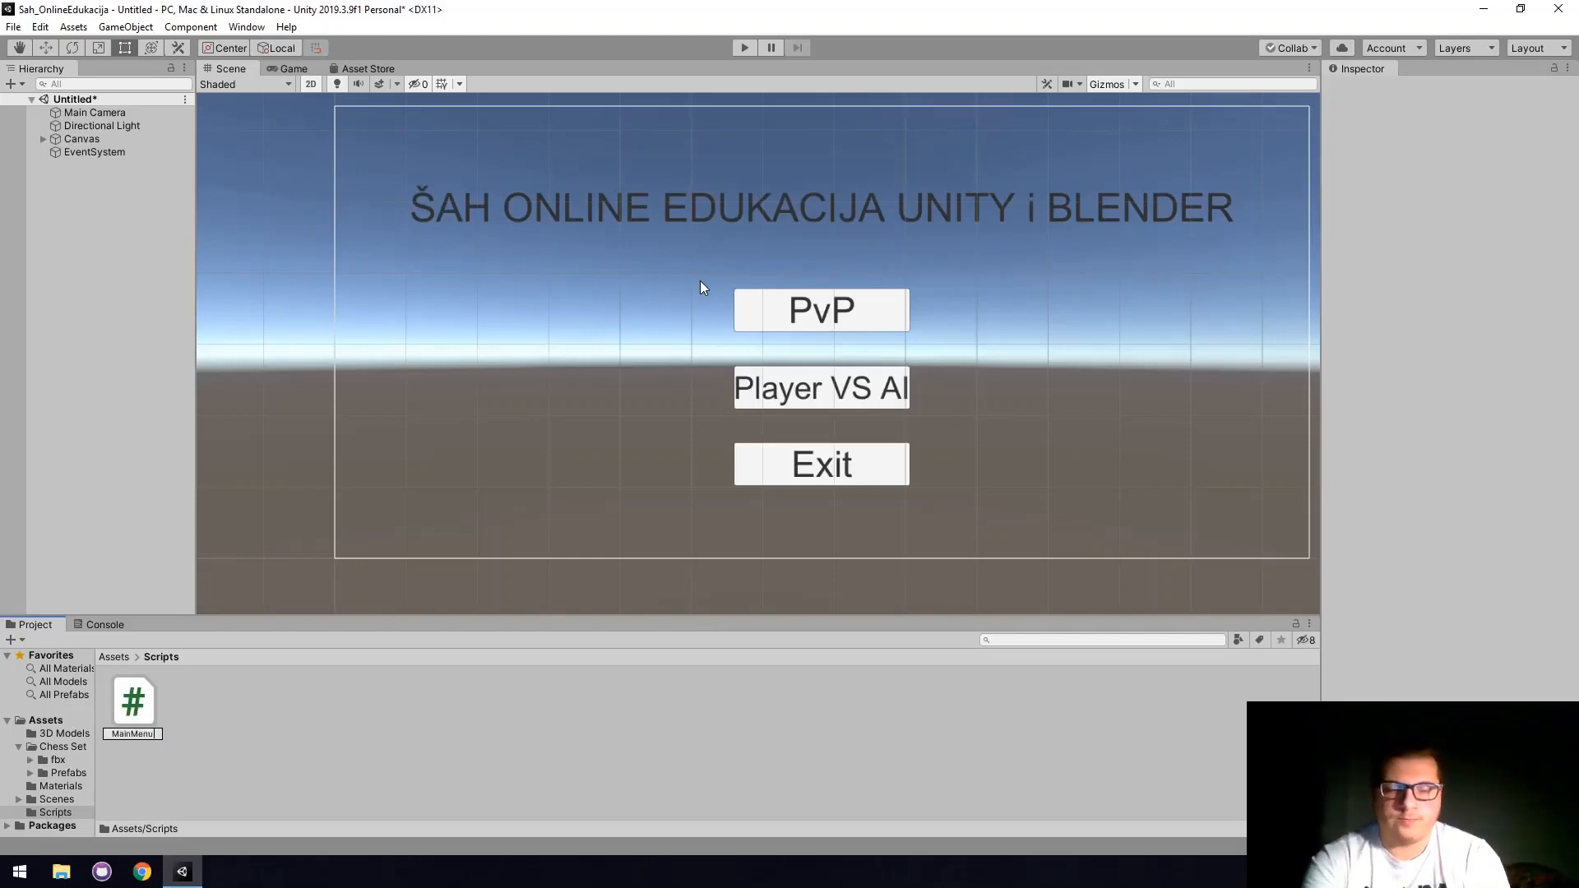
key("Return")
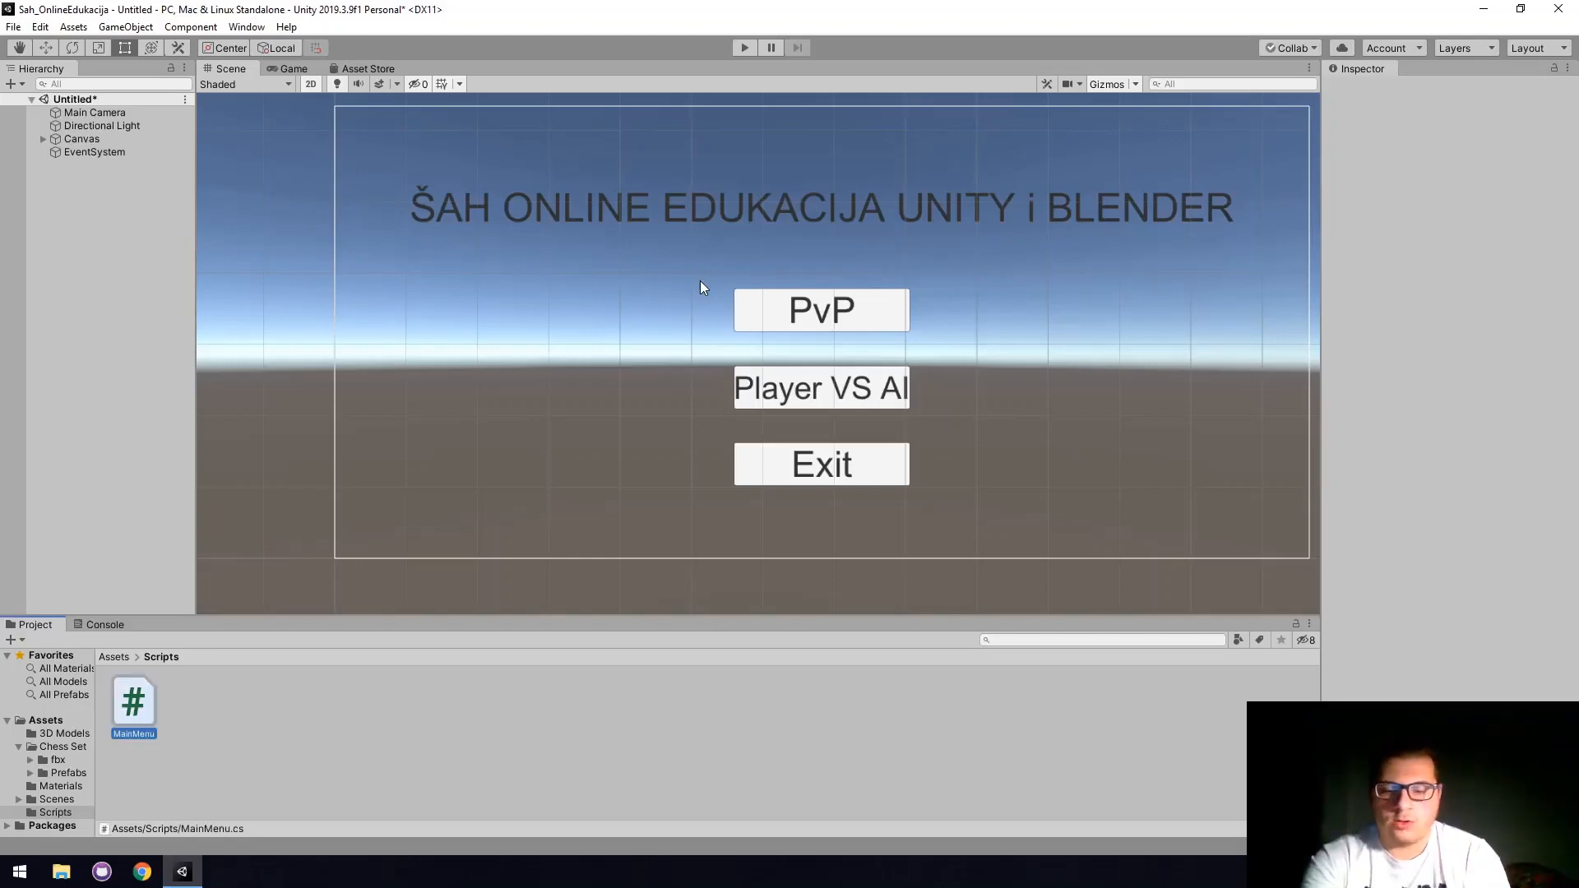
key("Return")
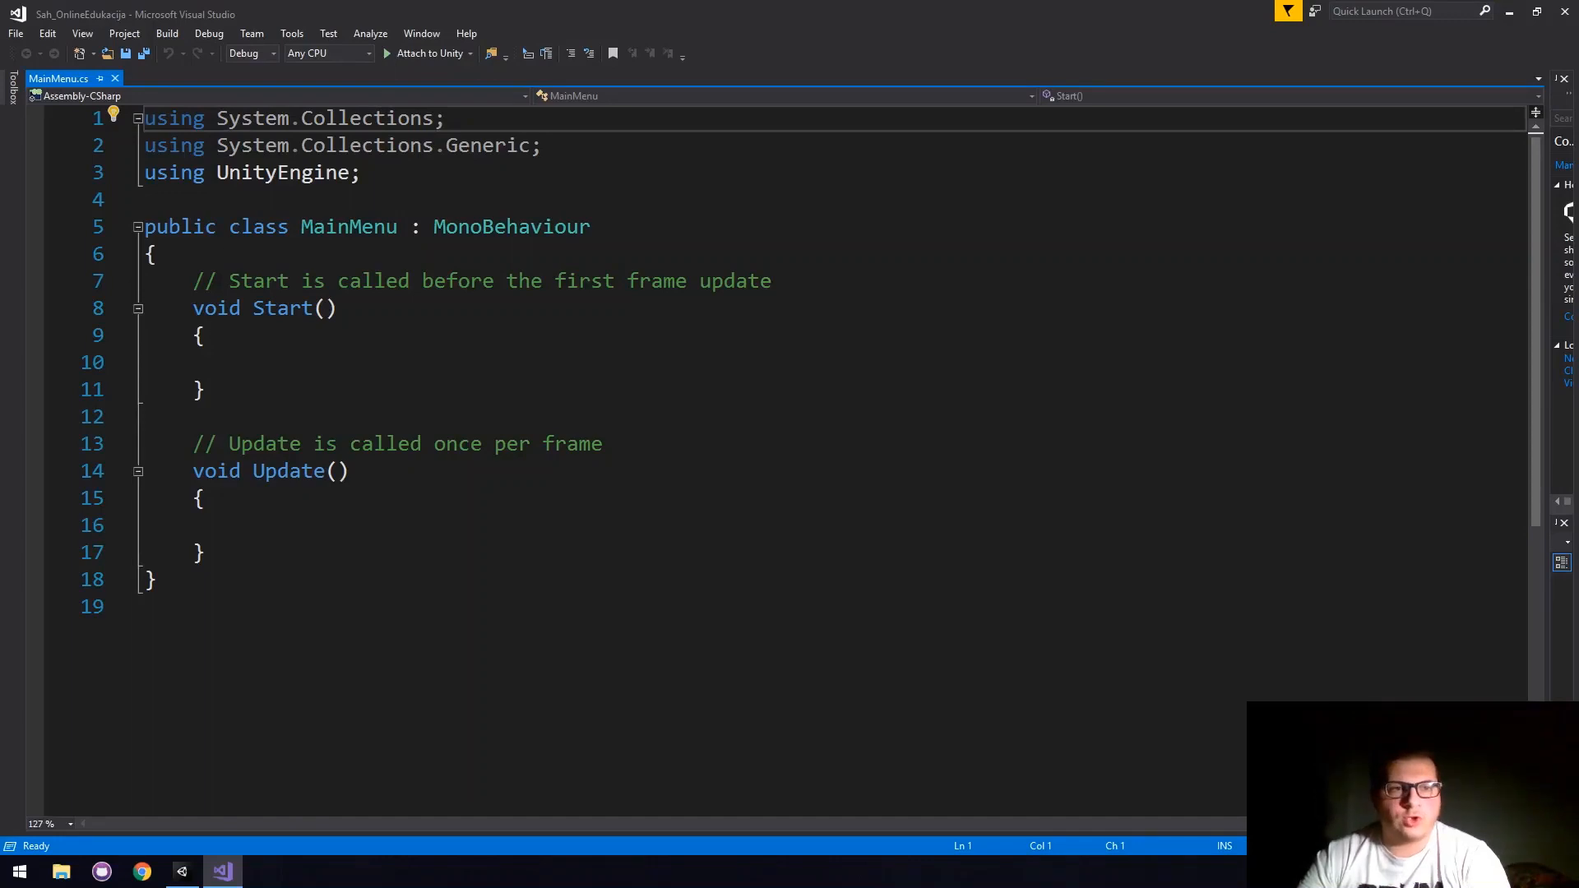
Change the code editor's color theme to Blue (Extra Contrast).
left_click(280, 35)
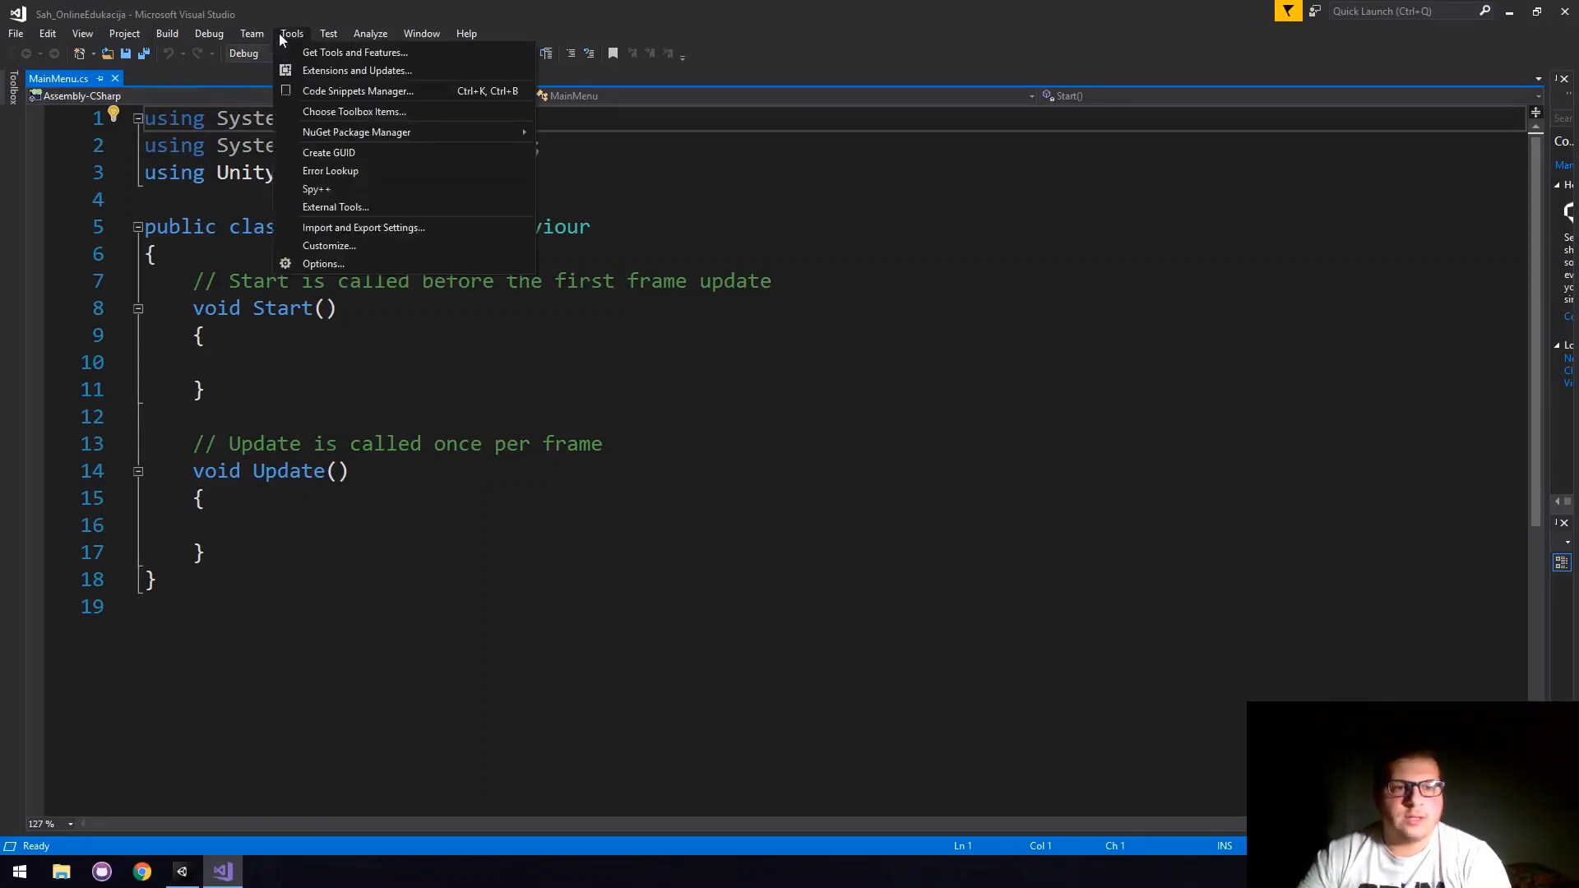
left_click(324, 262)
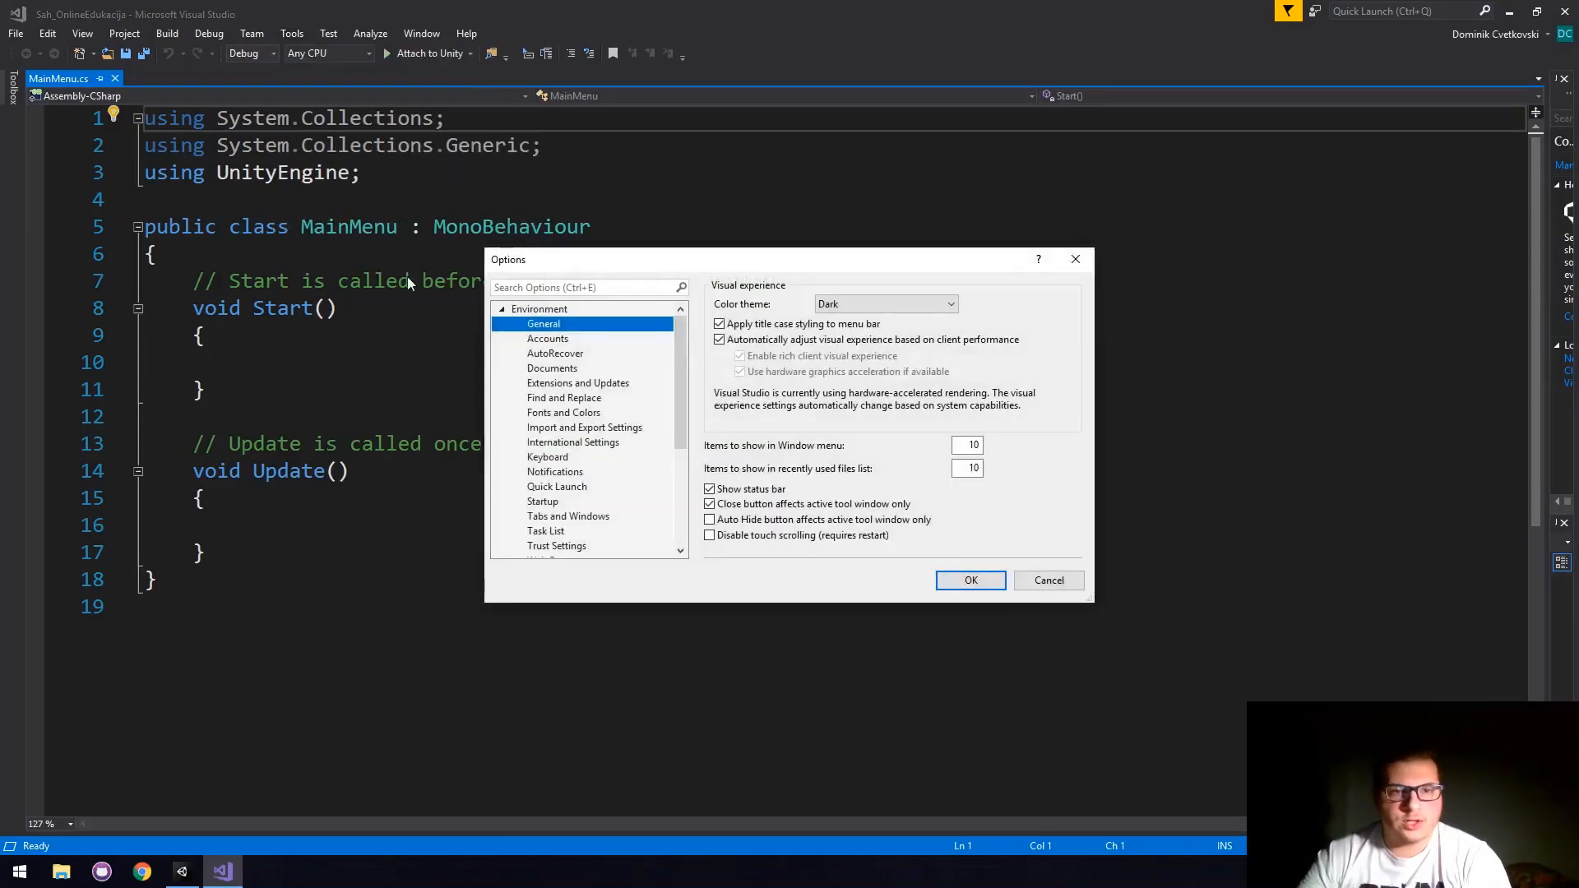
left_click(852, 305)
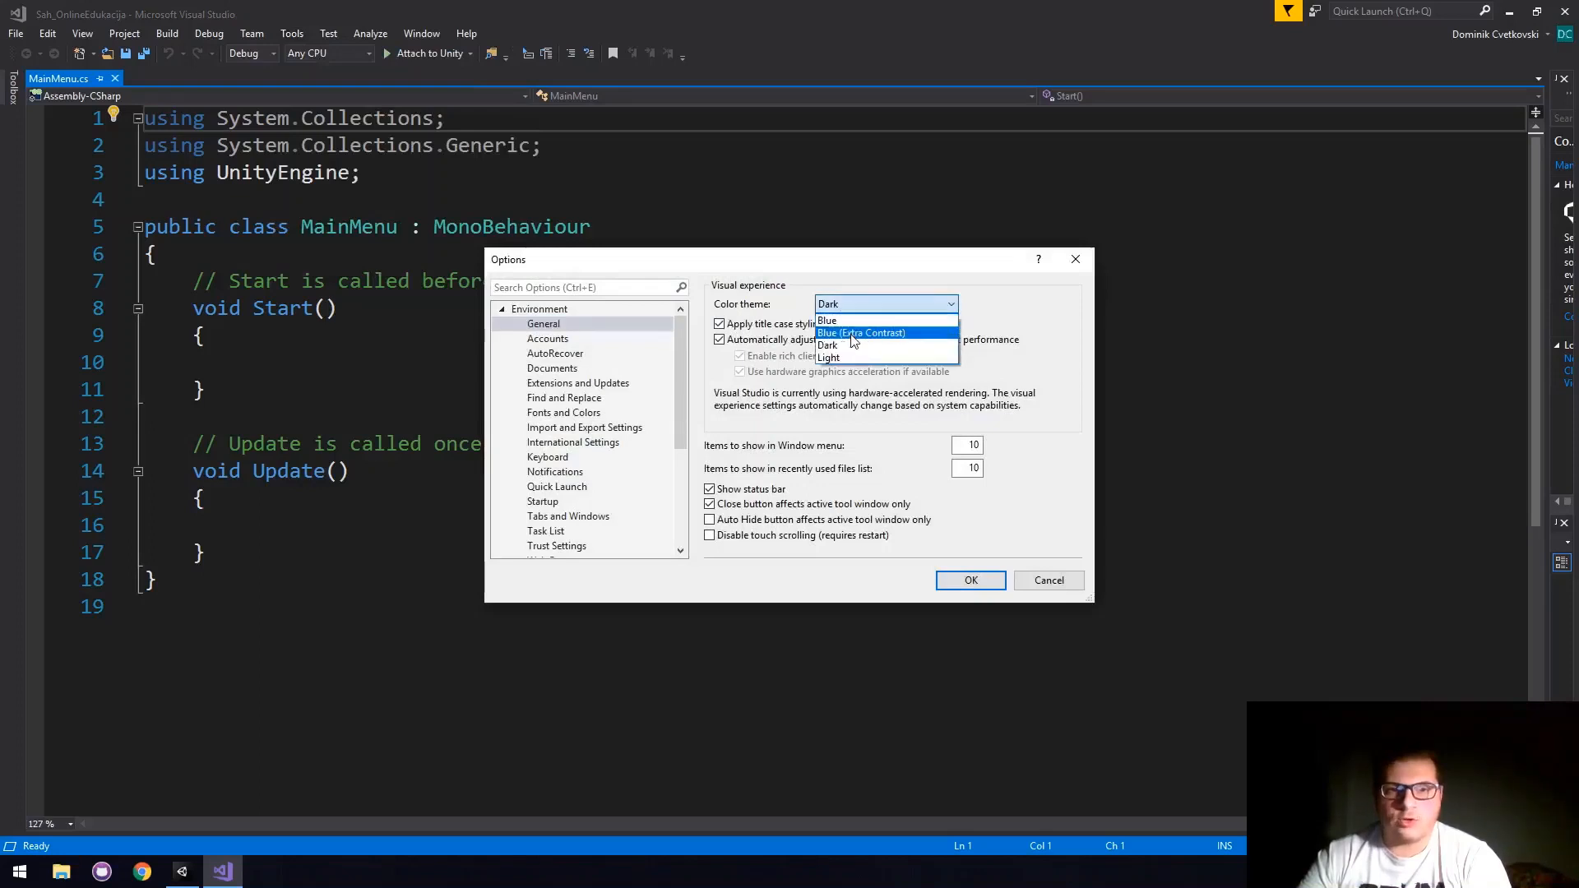
left_click(853, 333)
left_click(855, 304)
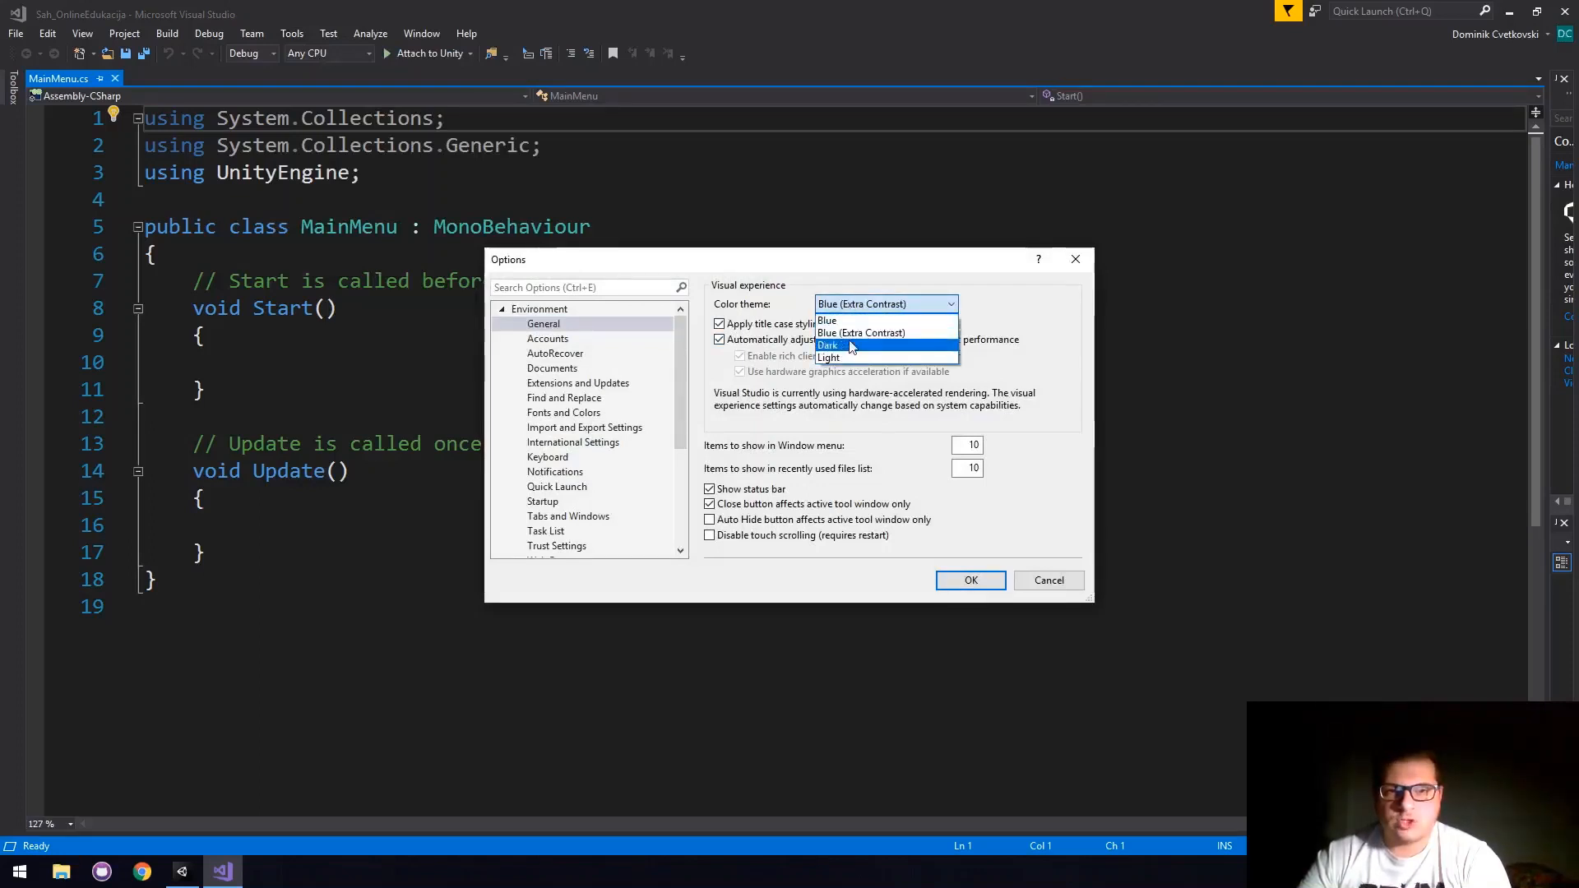
left_click(850, 334)
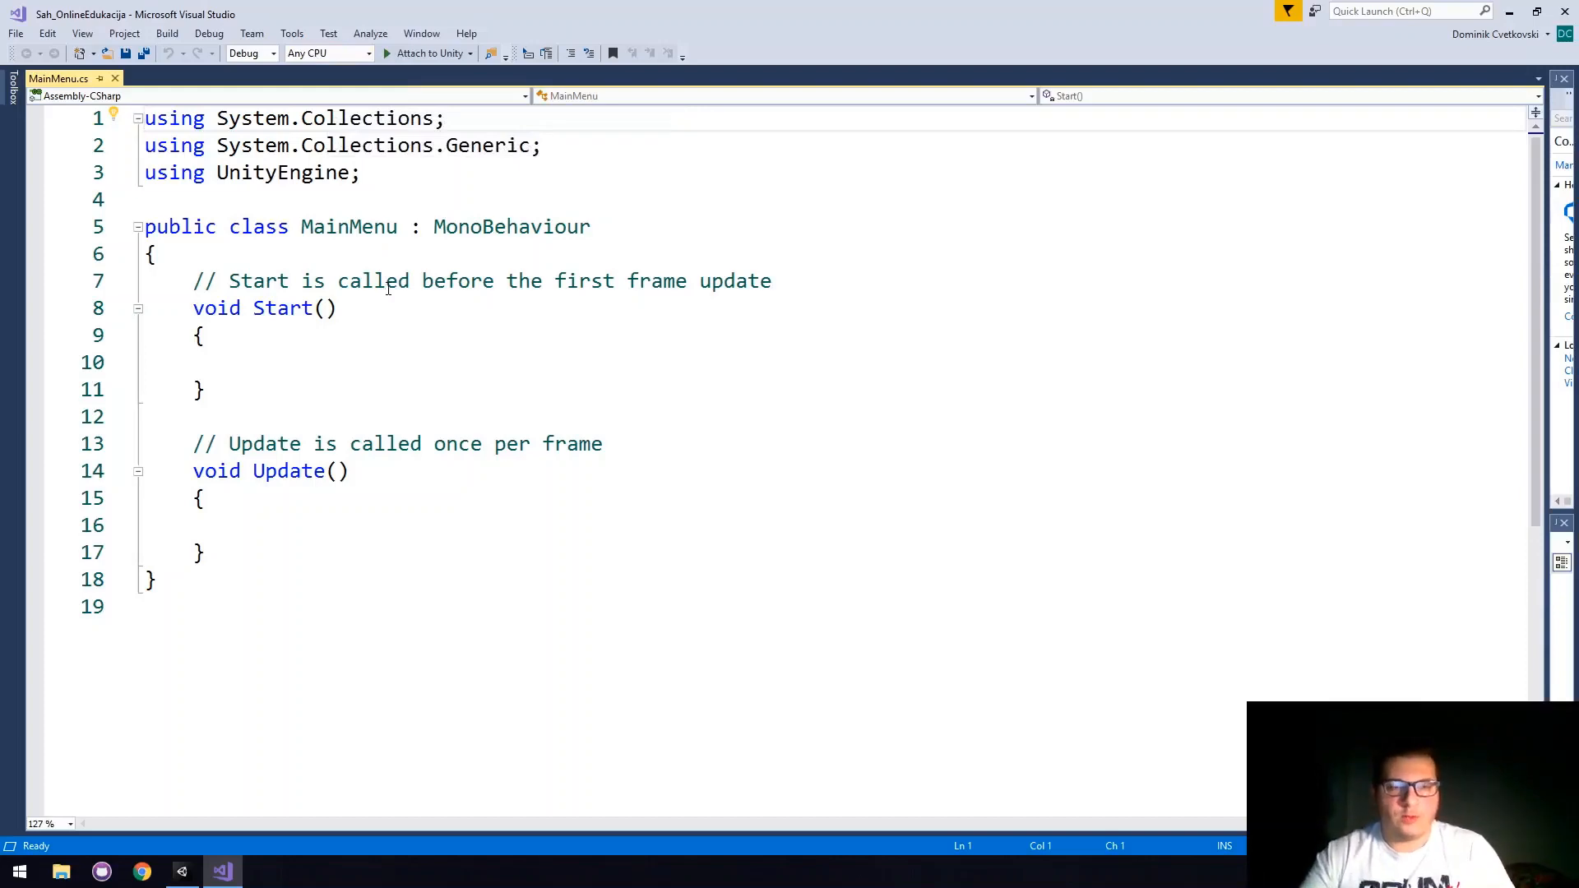
Set the code editor's color theme back to Dark in the environment options.
left_click(292, 34)
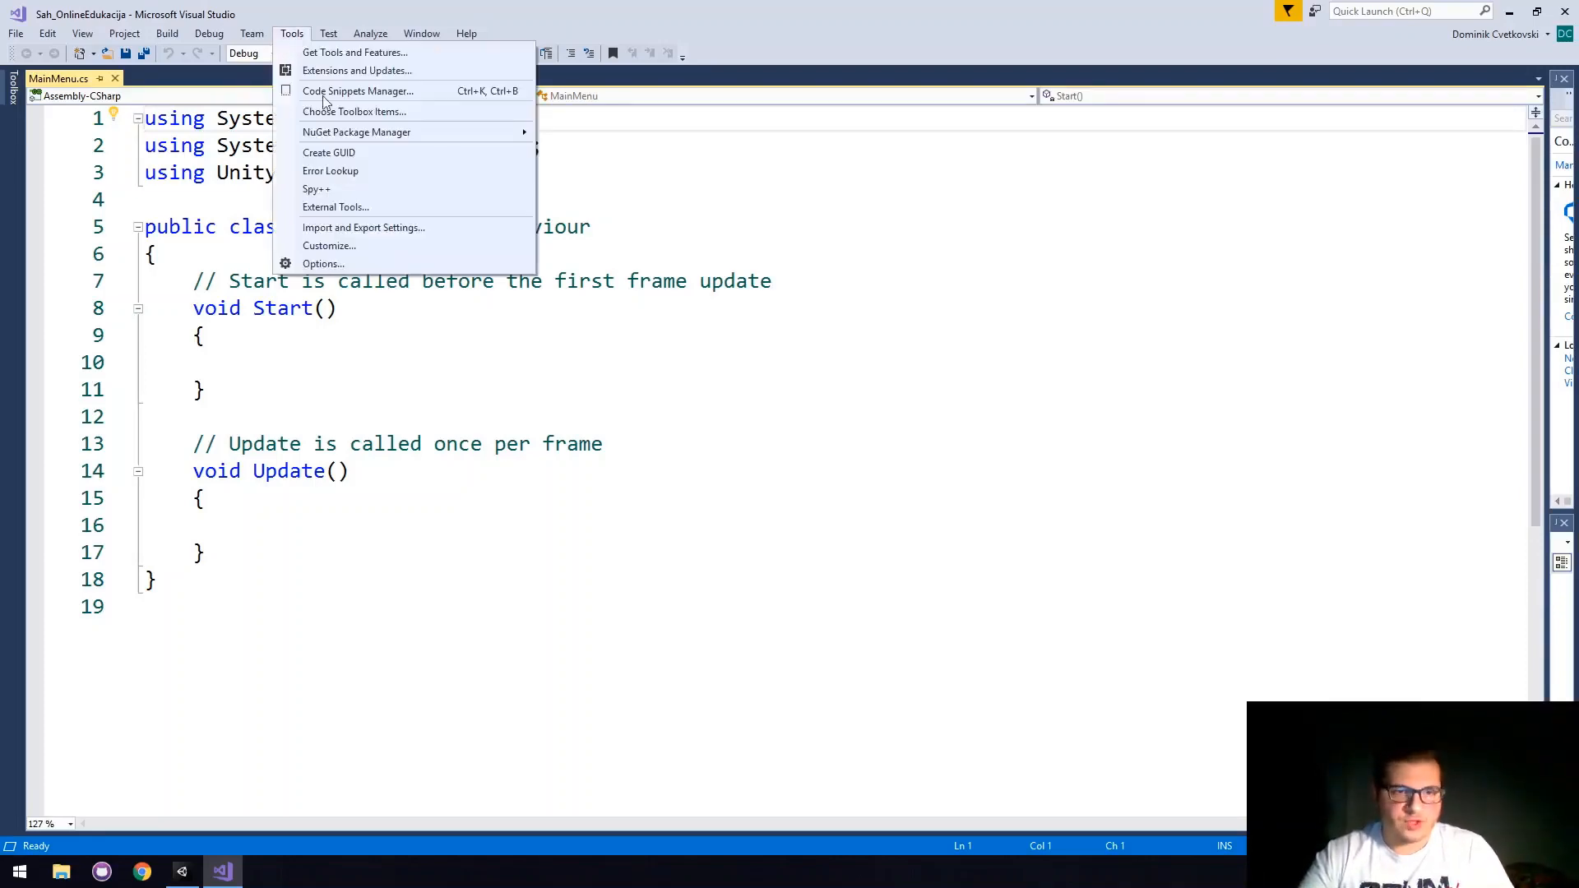
left_click(386, 264)
left_click(855, 304)
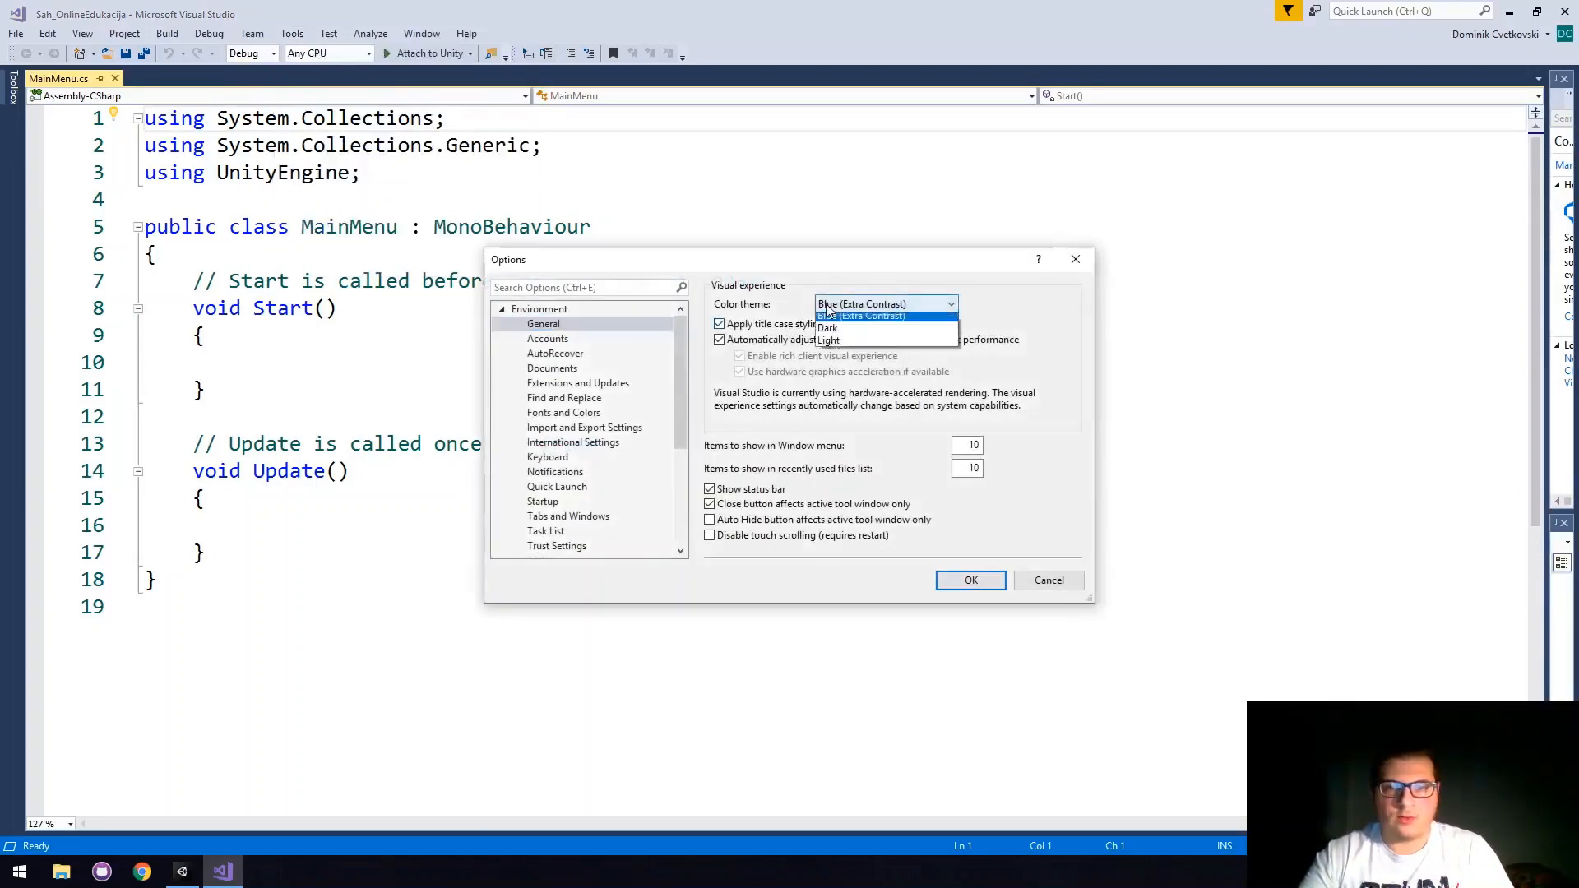
left_click(829, 346)
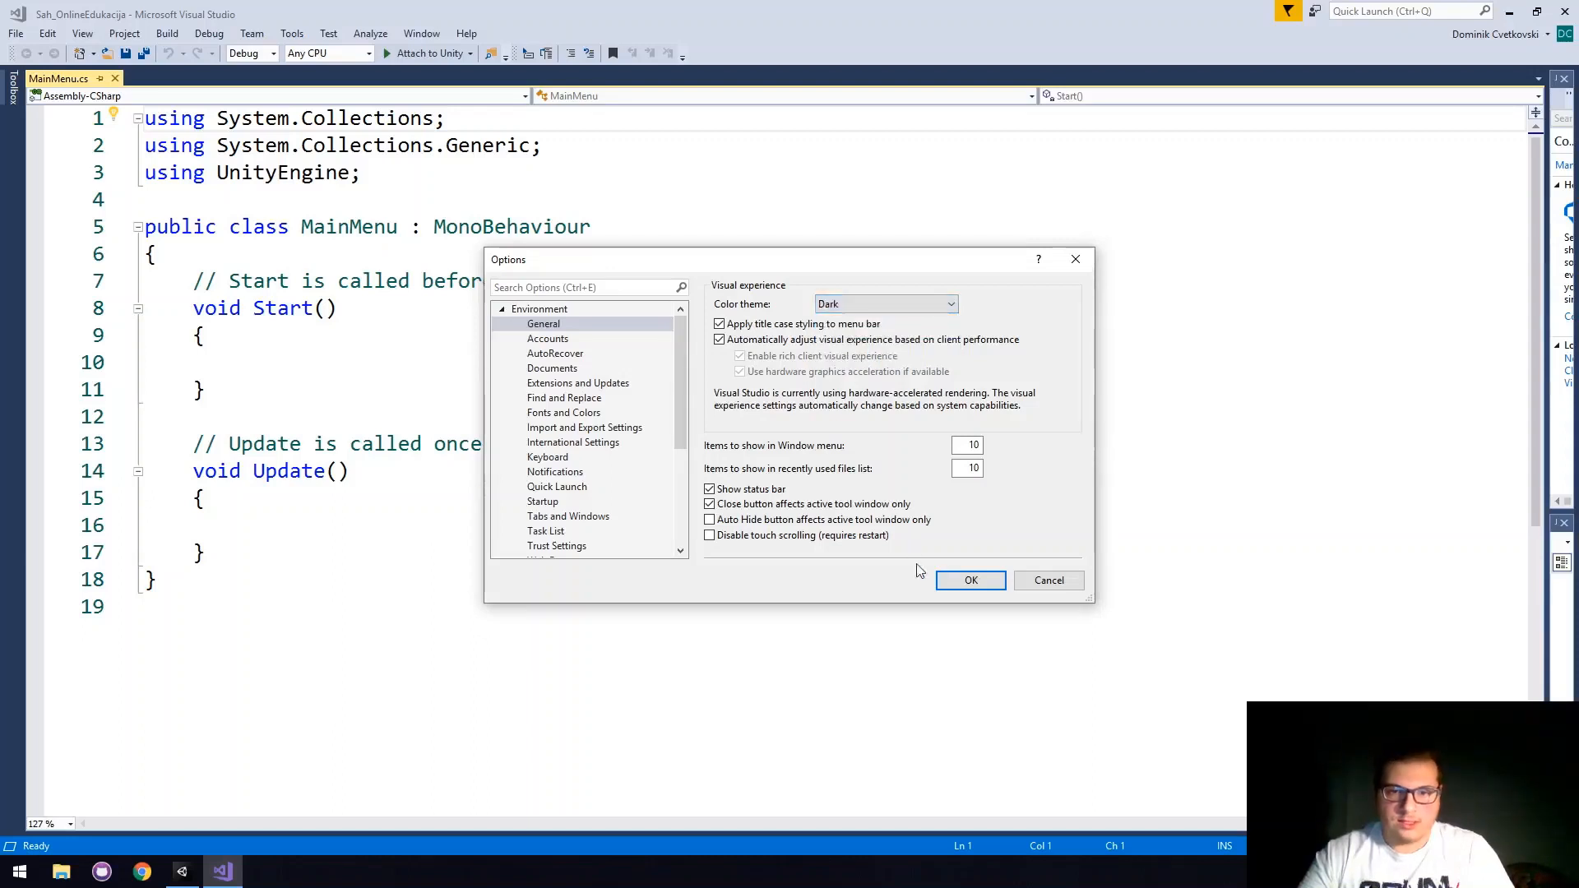
left_click(945, 580)
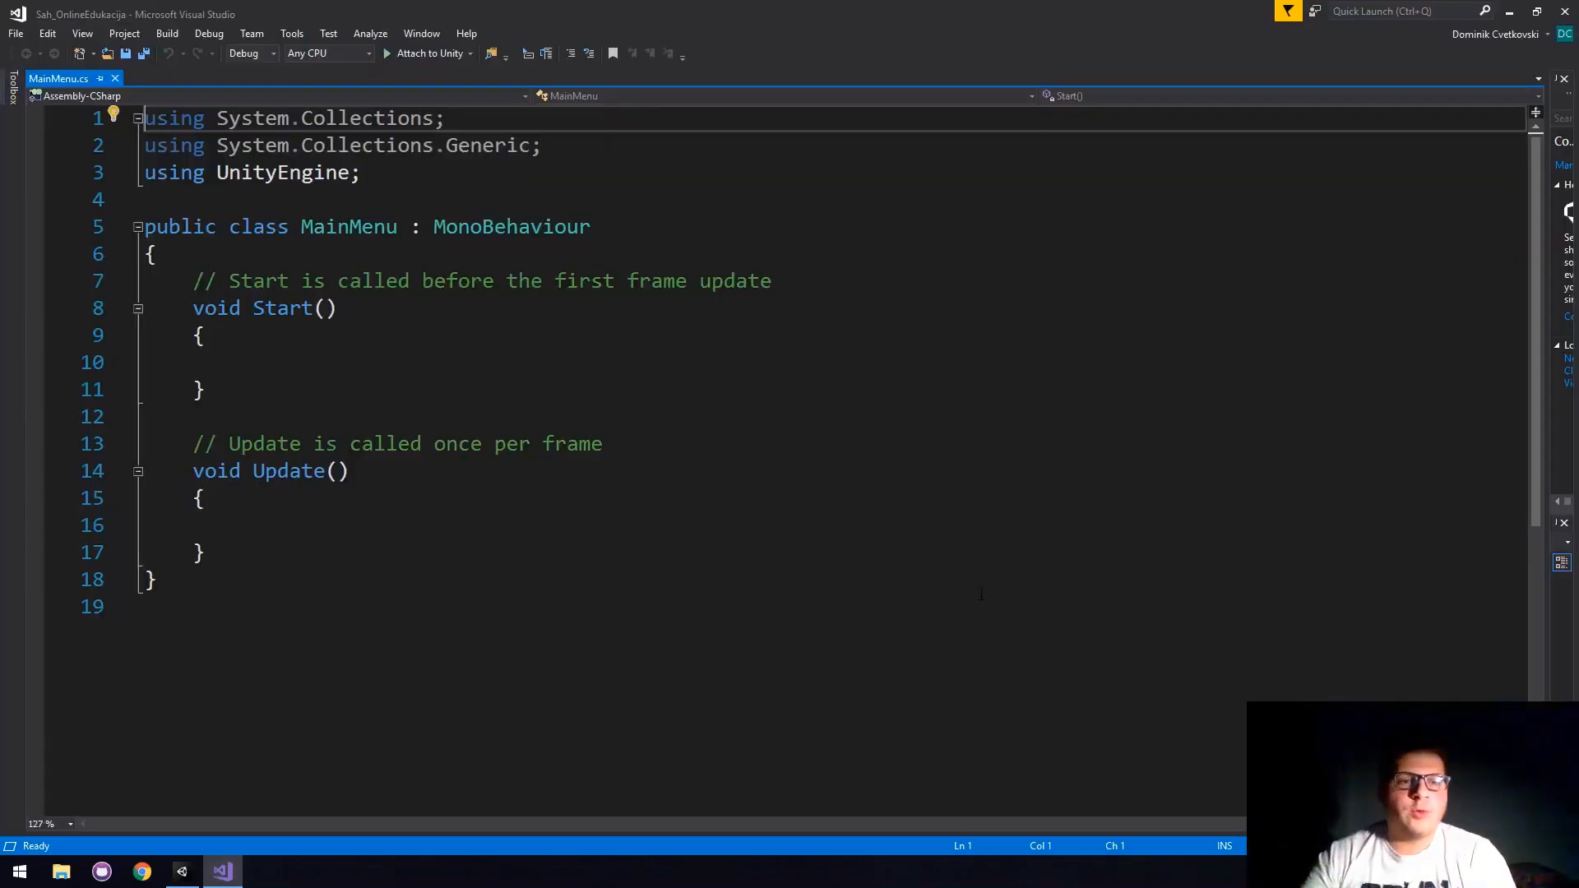
Delete the default Start and Update methods with their comments from the MainMenu class.
scroll(607, 520, "up", 2, "ctrl")
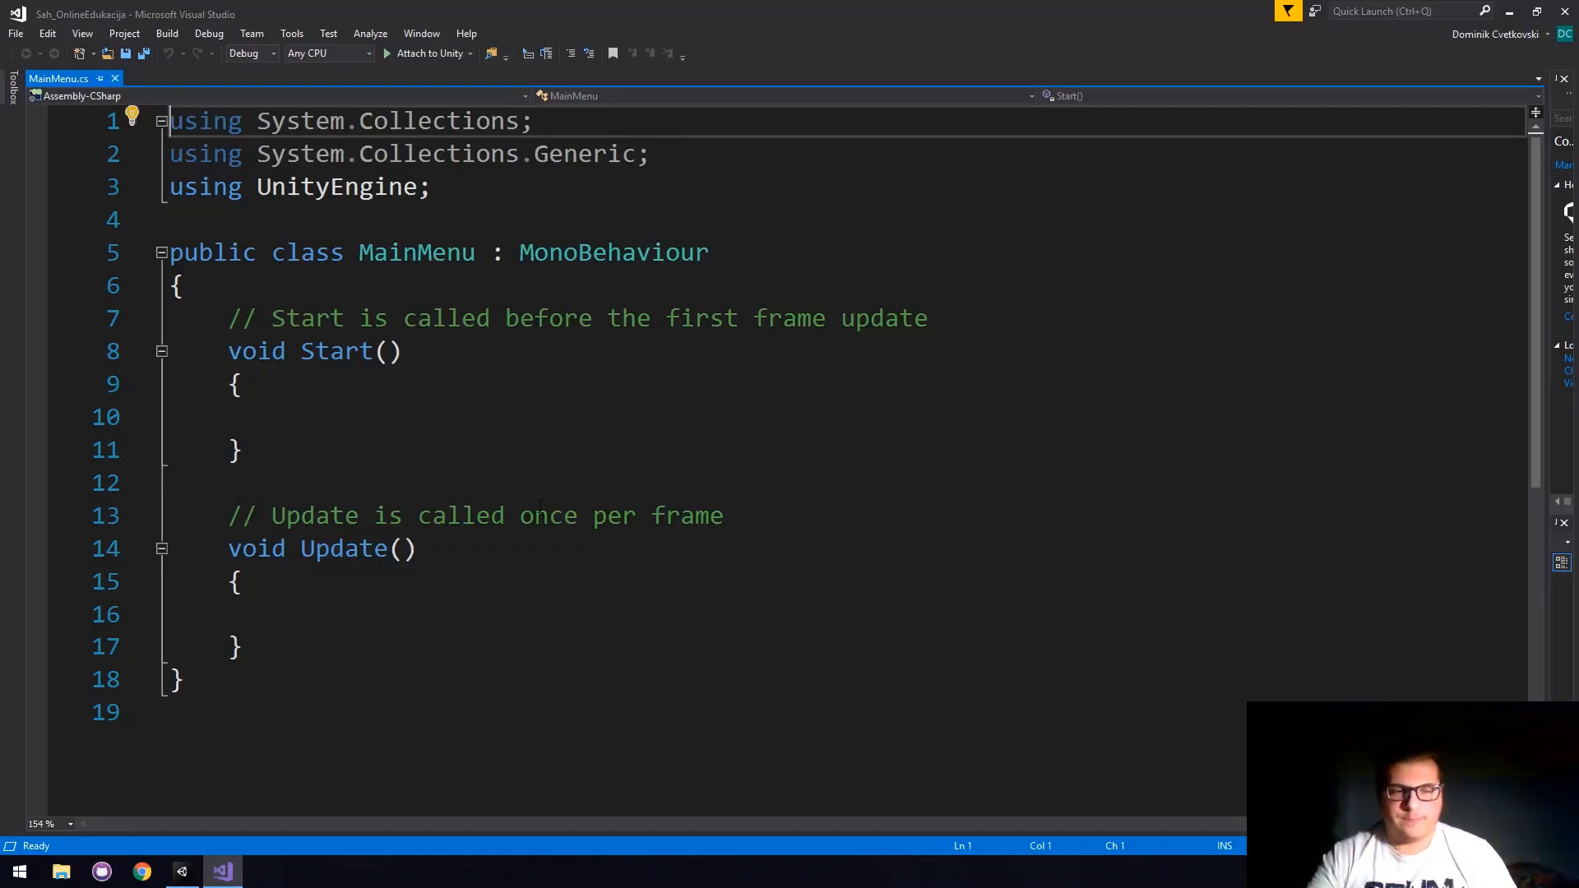
left_click_drag(243, 646, 232, 333)
key("Delete")
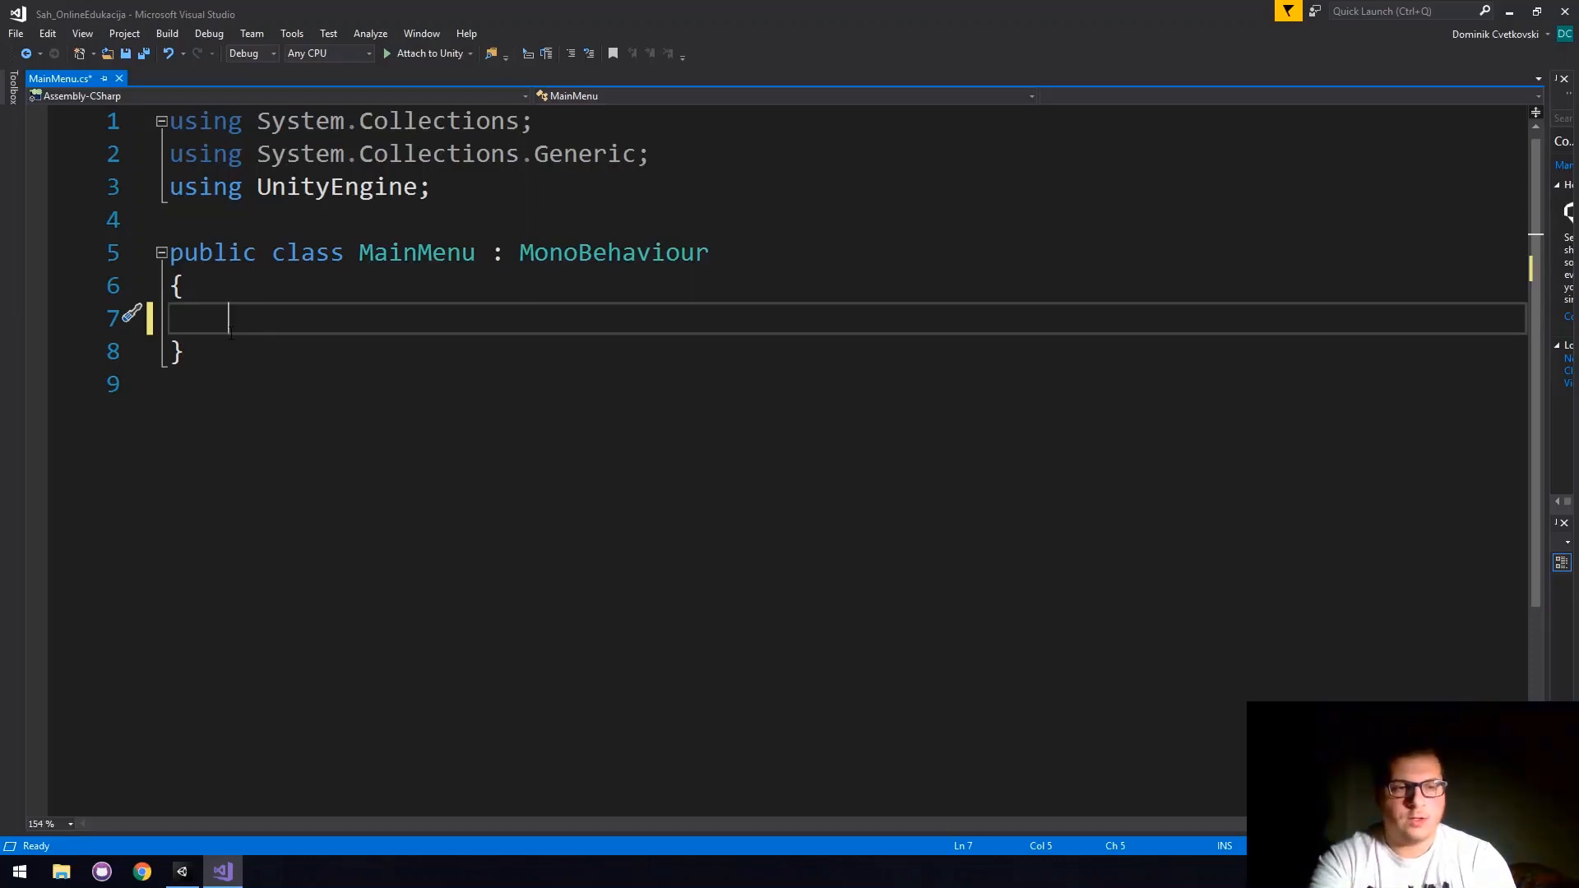
Add an empty void method named PlayVSPlayer, with no parameters, to the body of the MainMenu class.
type("void ")
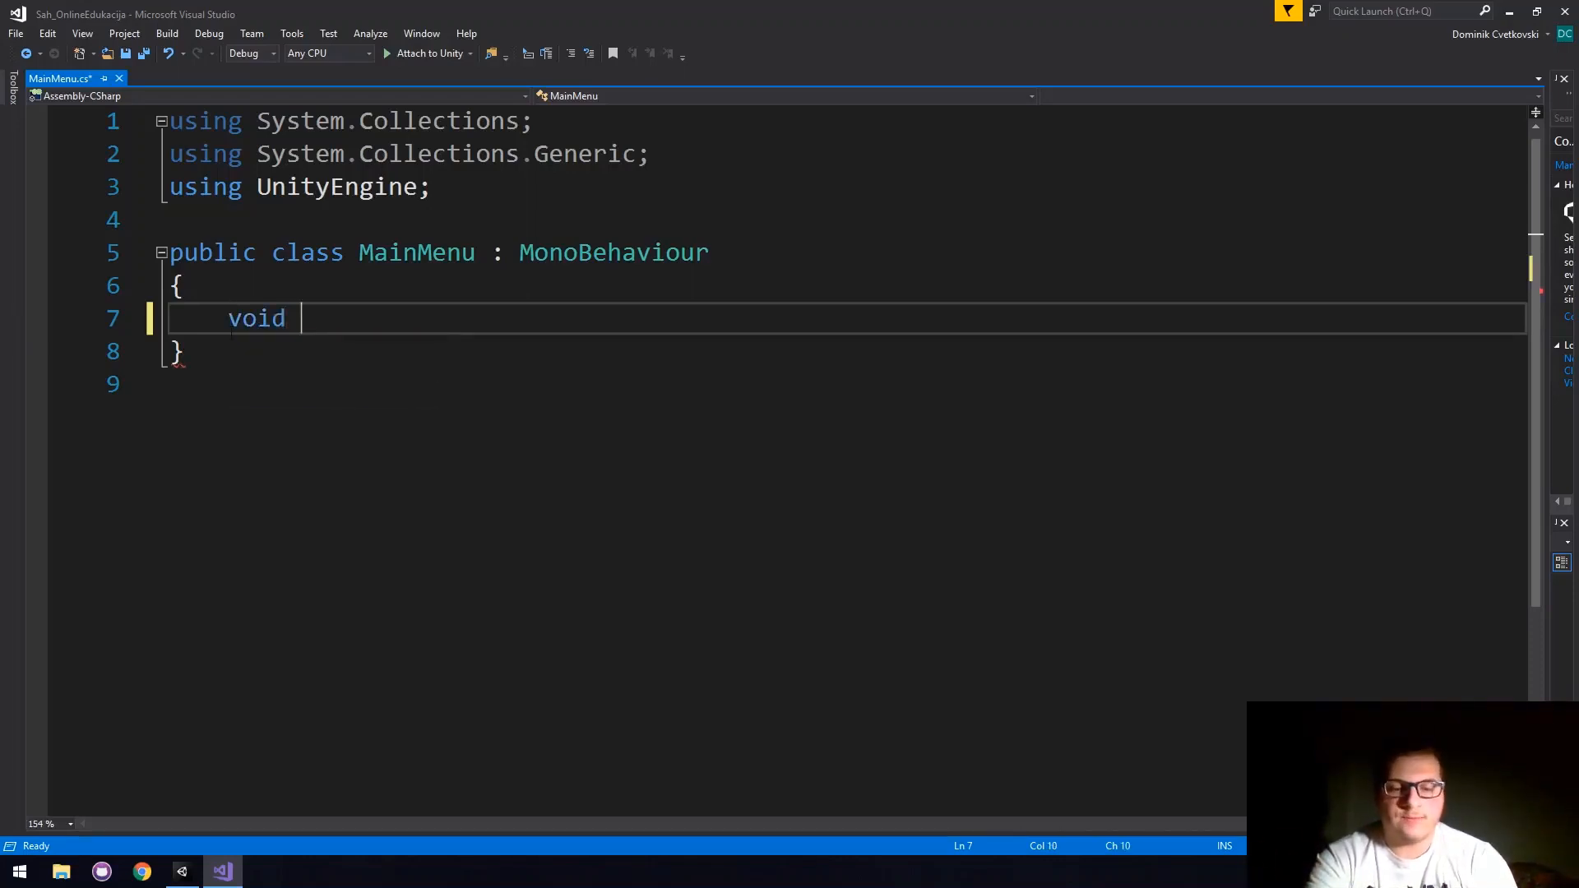
type("Play")
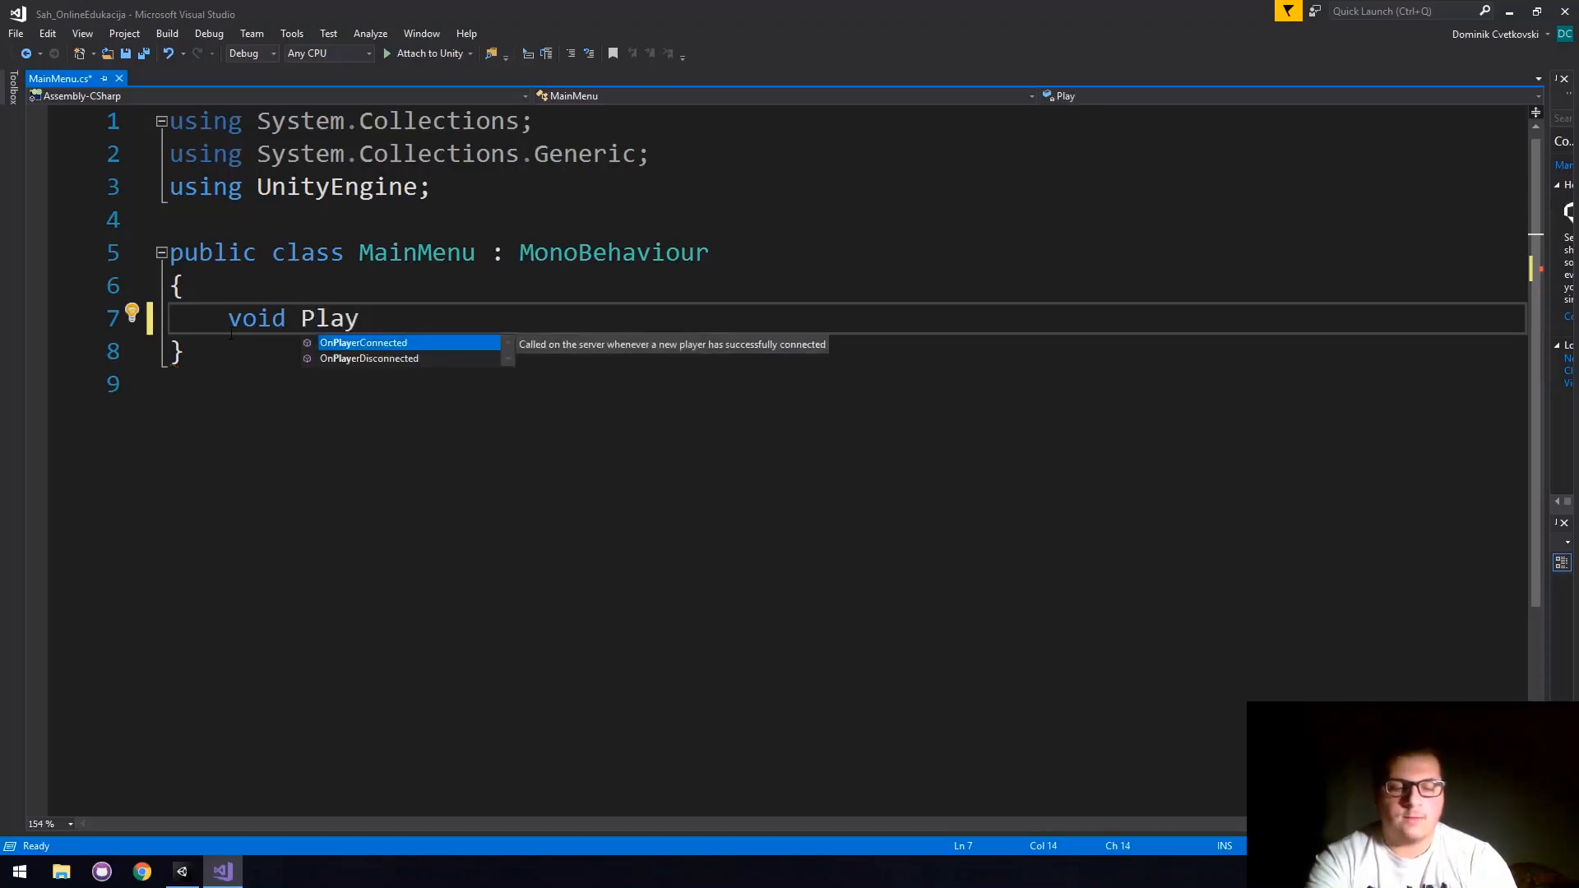
type("VSPlay")
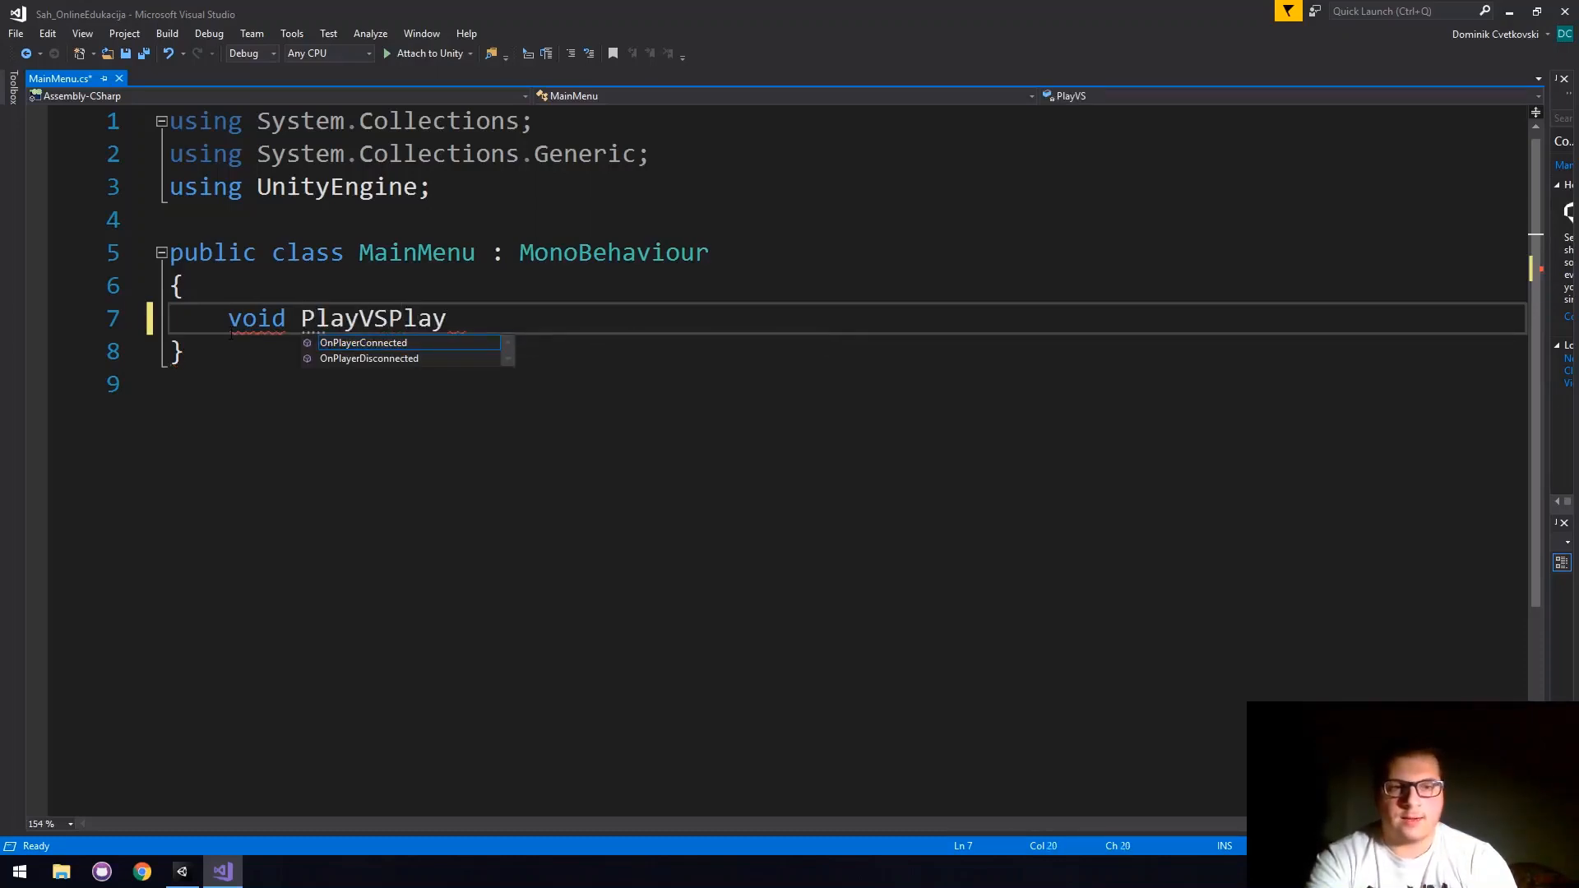
type("er(")
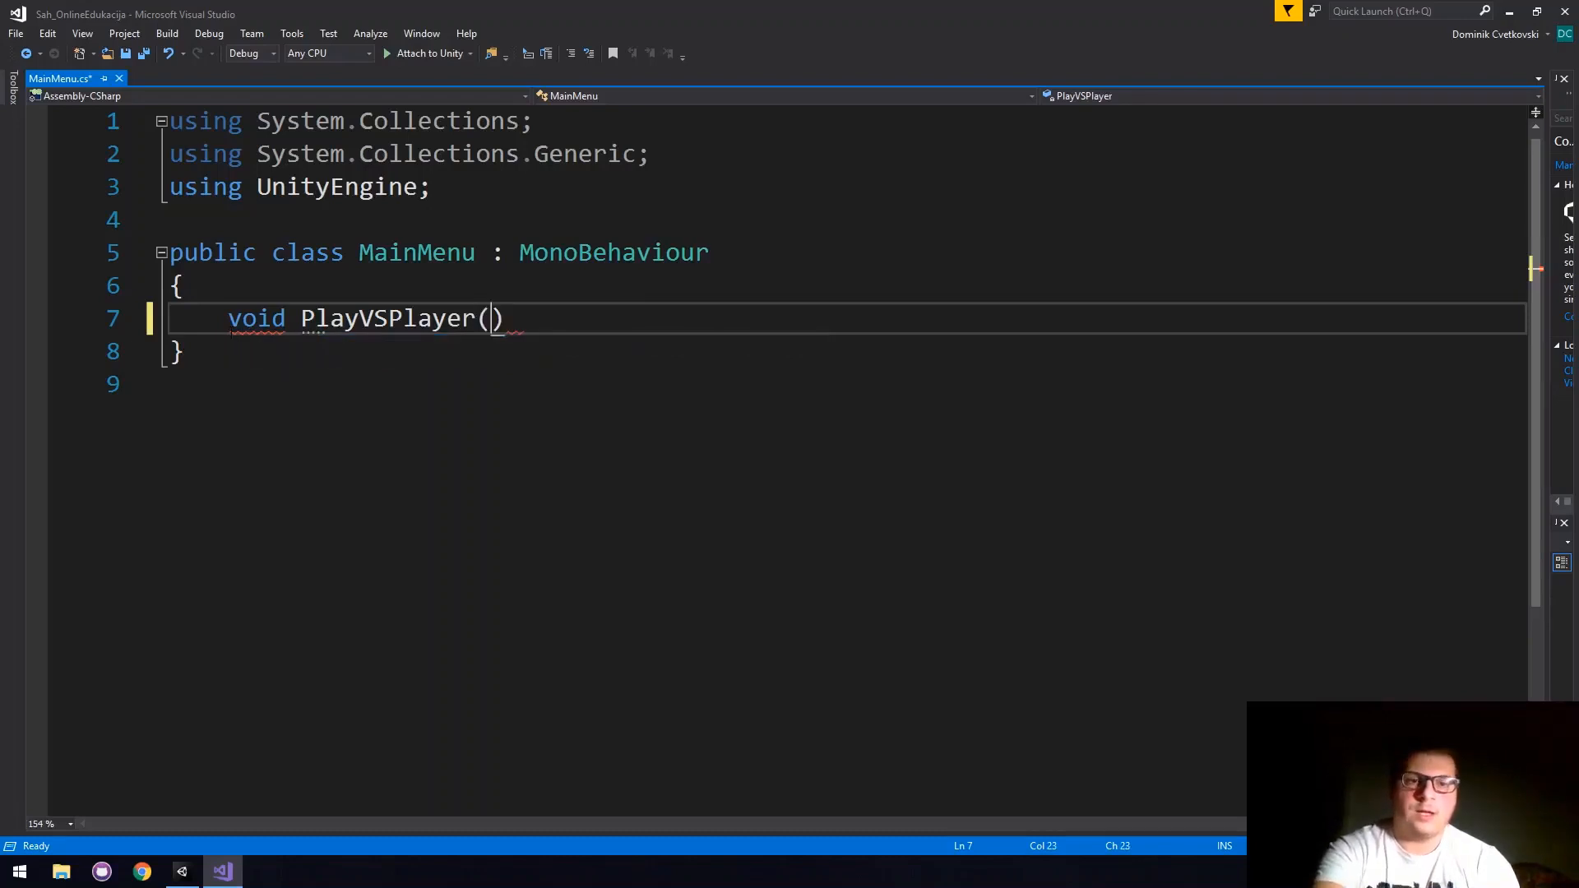
type(")")
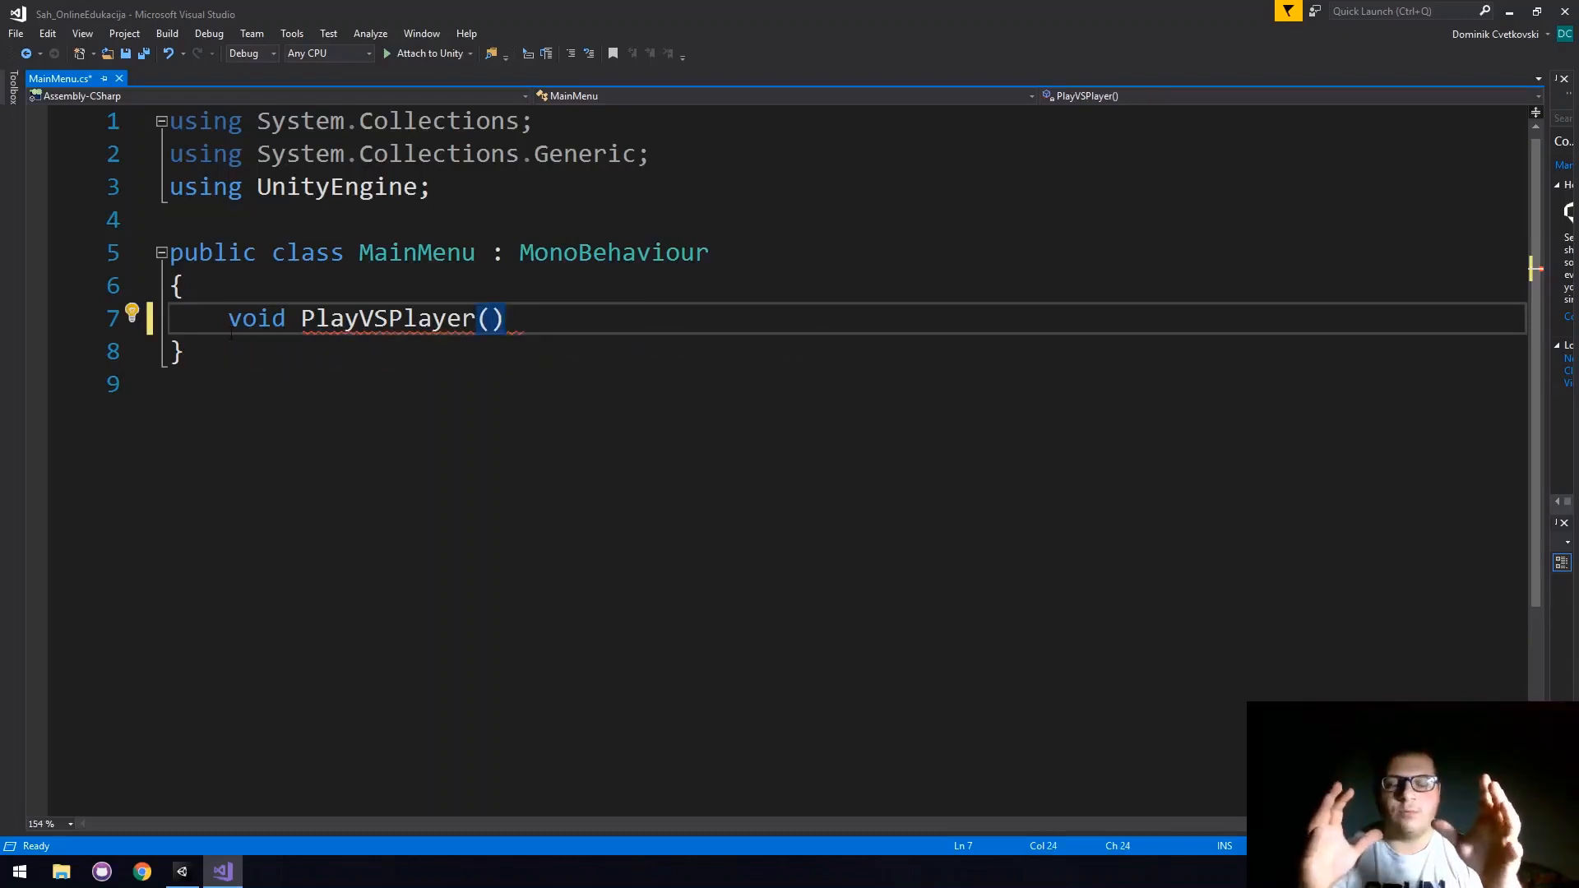
key("Return")
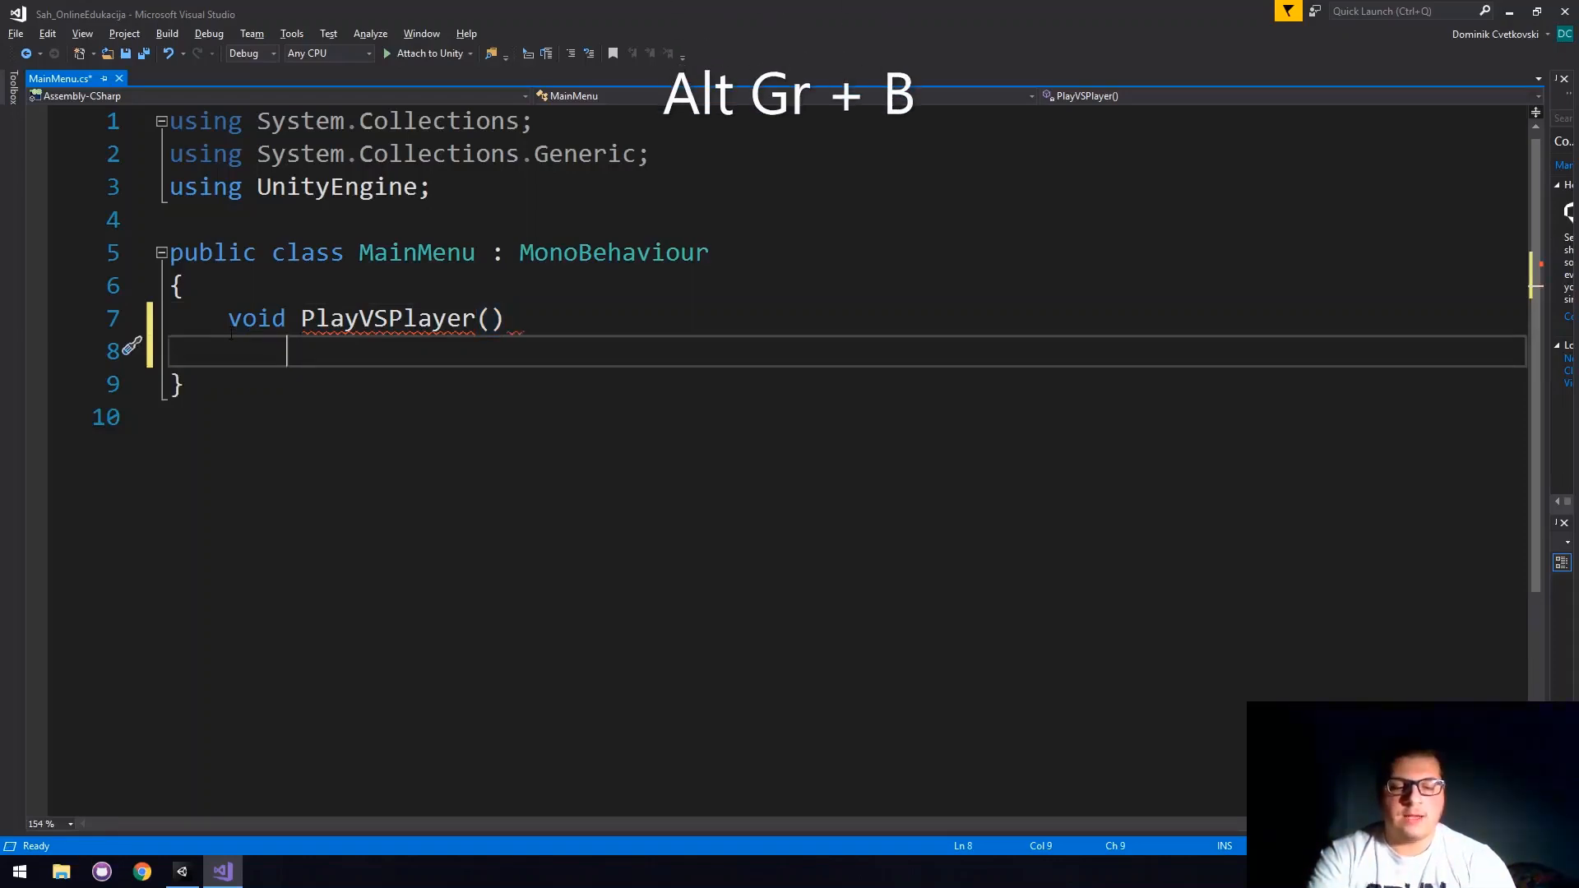
type("{")
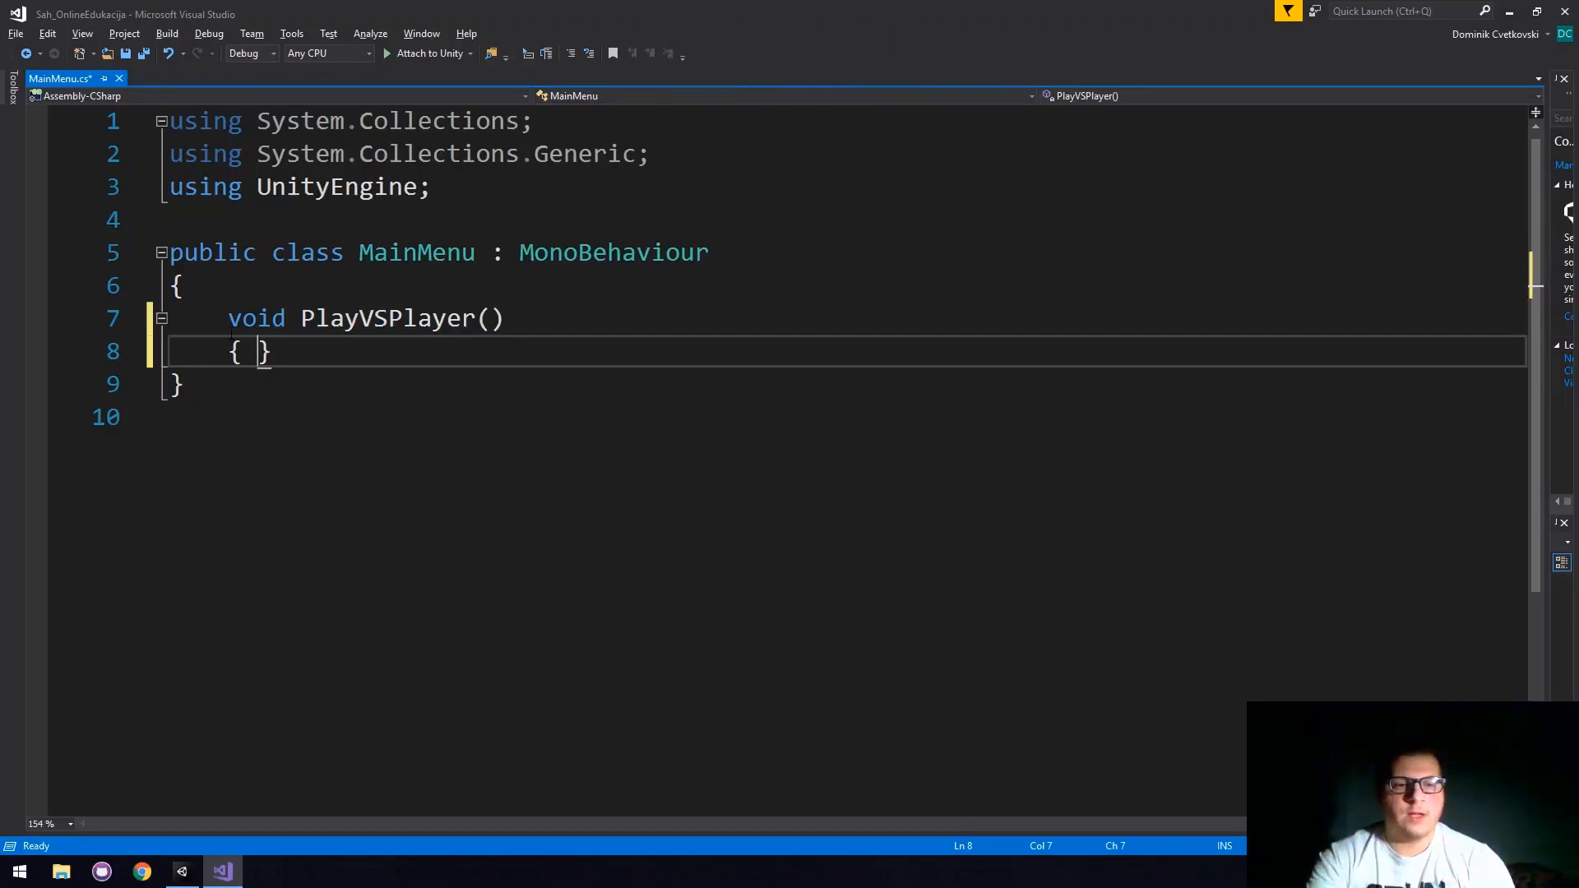
key("Return")
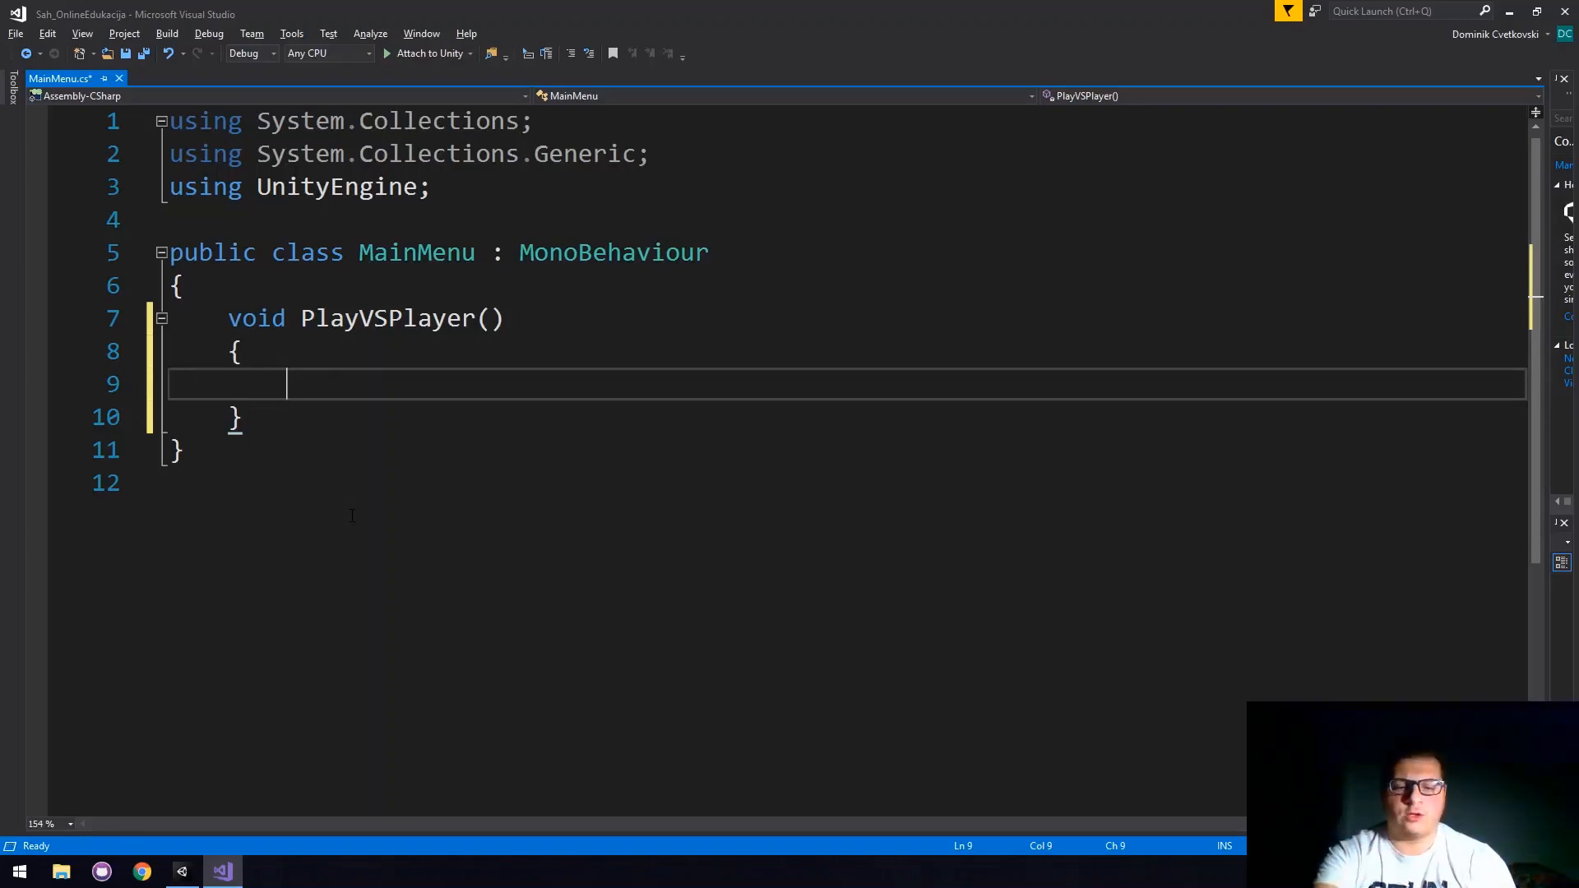
key("ctrl+z")
key("ctrl+z")
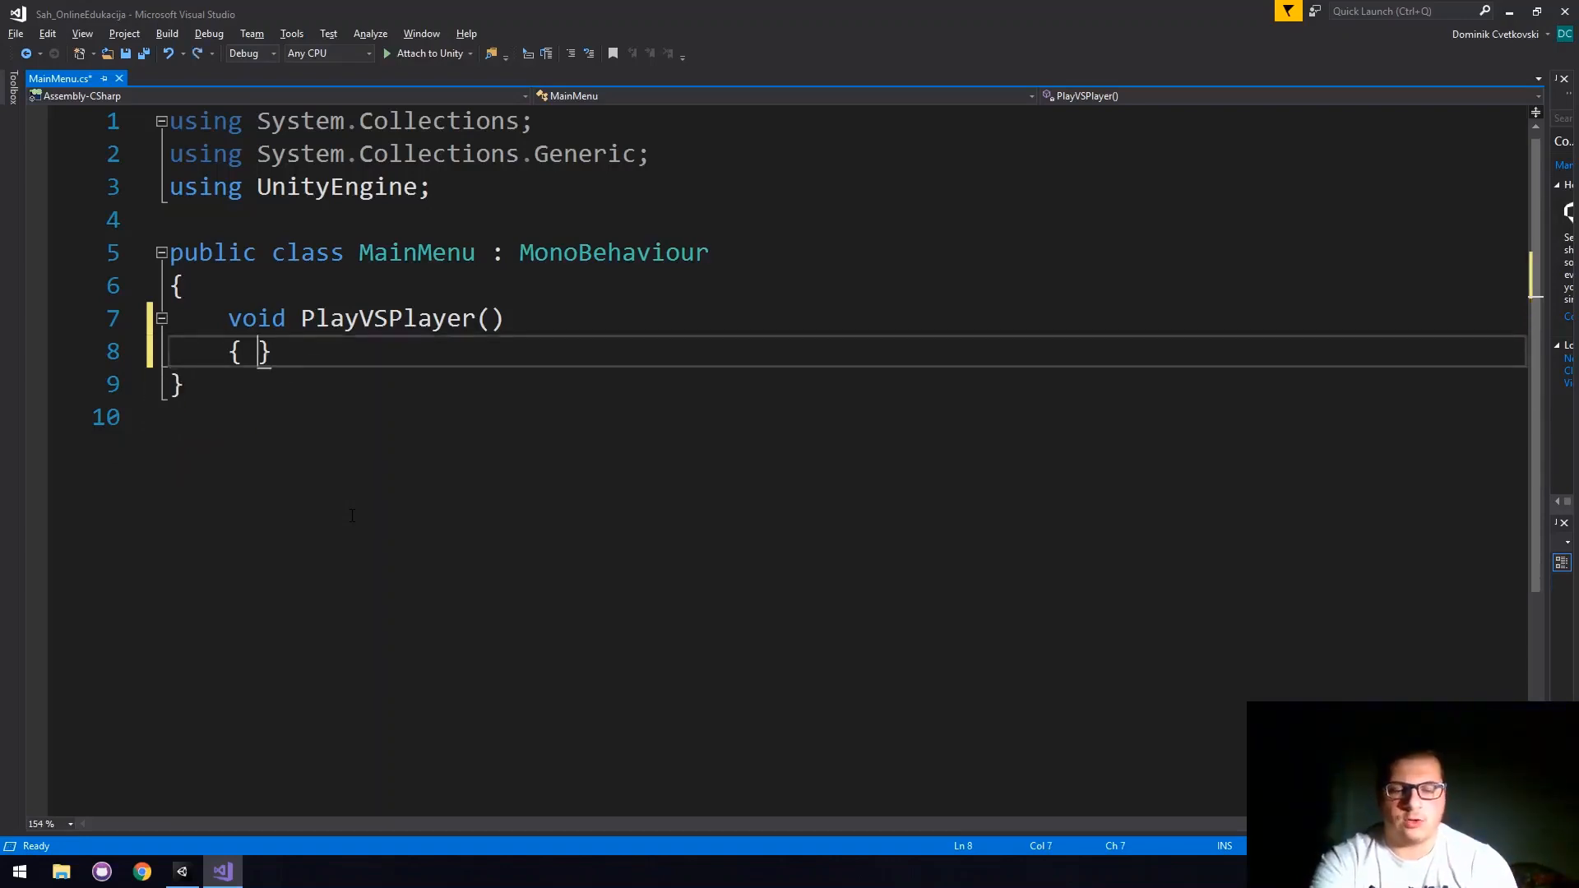
type("odsandnaodnao")
key("ctrl+BackSpace")
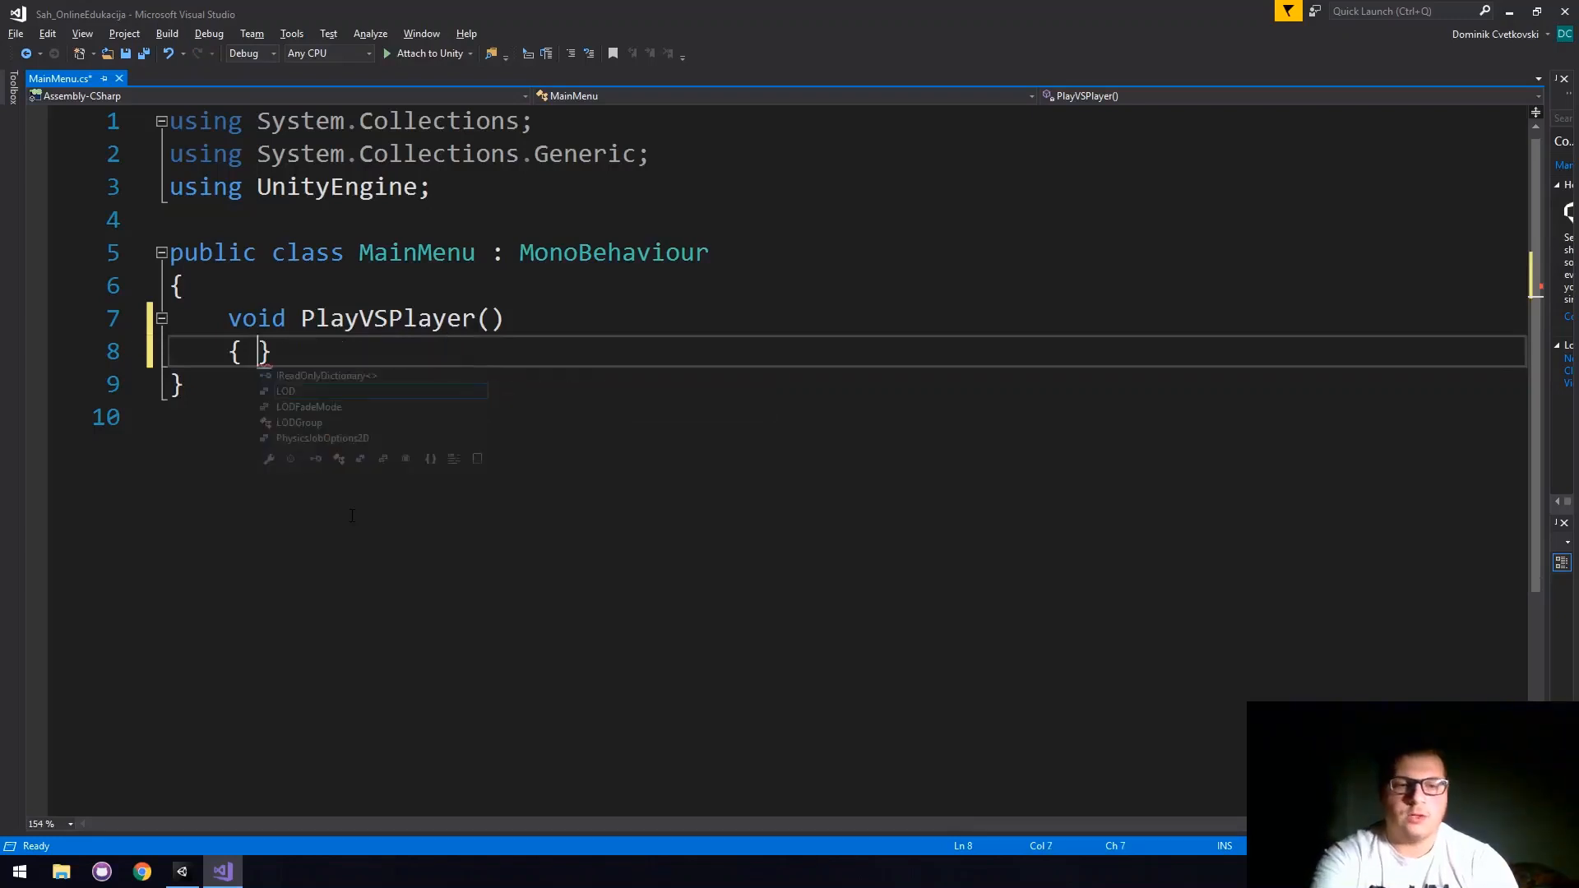
key("Return")
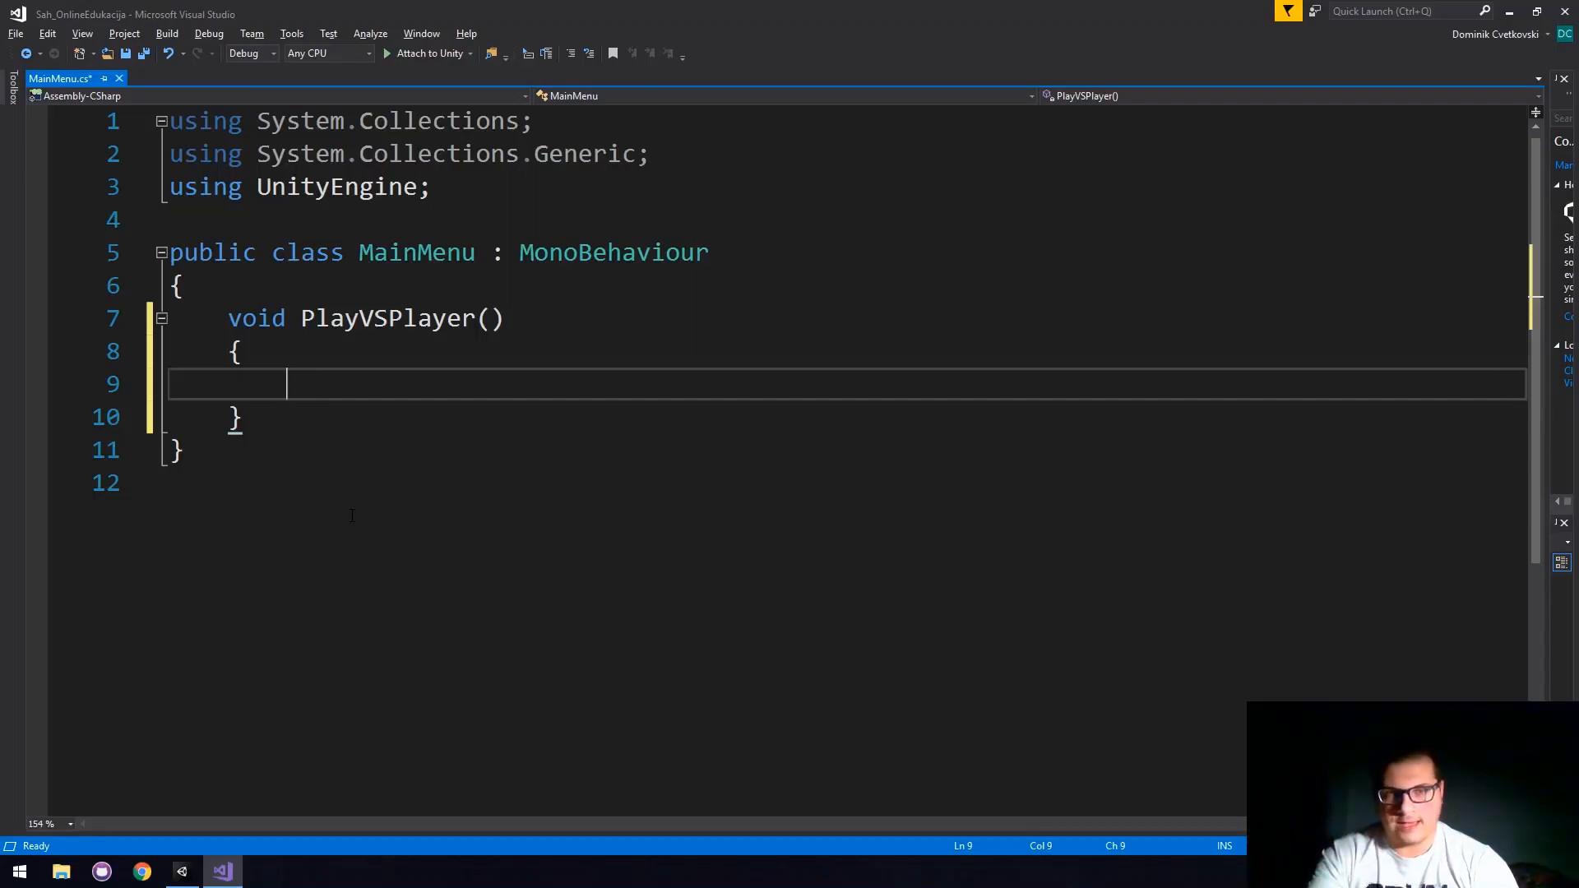
Add an empty void method named PlayVSAI below PlayVSPlayer, separated by a blank line.
left_click(293, 422)
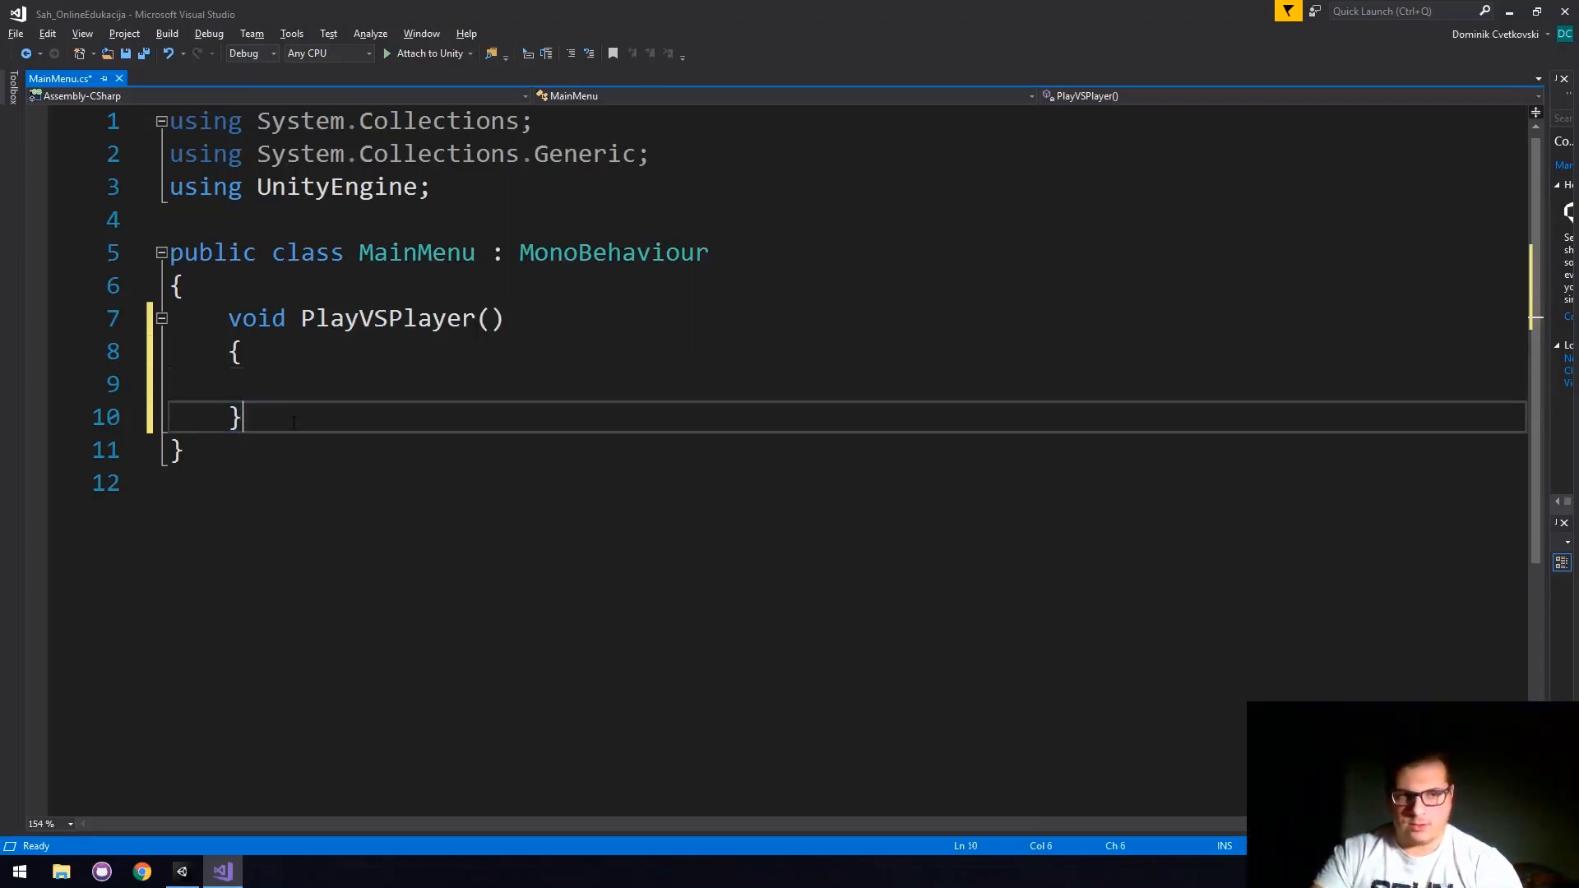
key("Return")
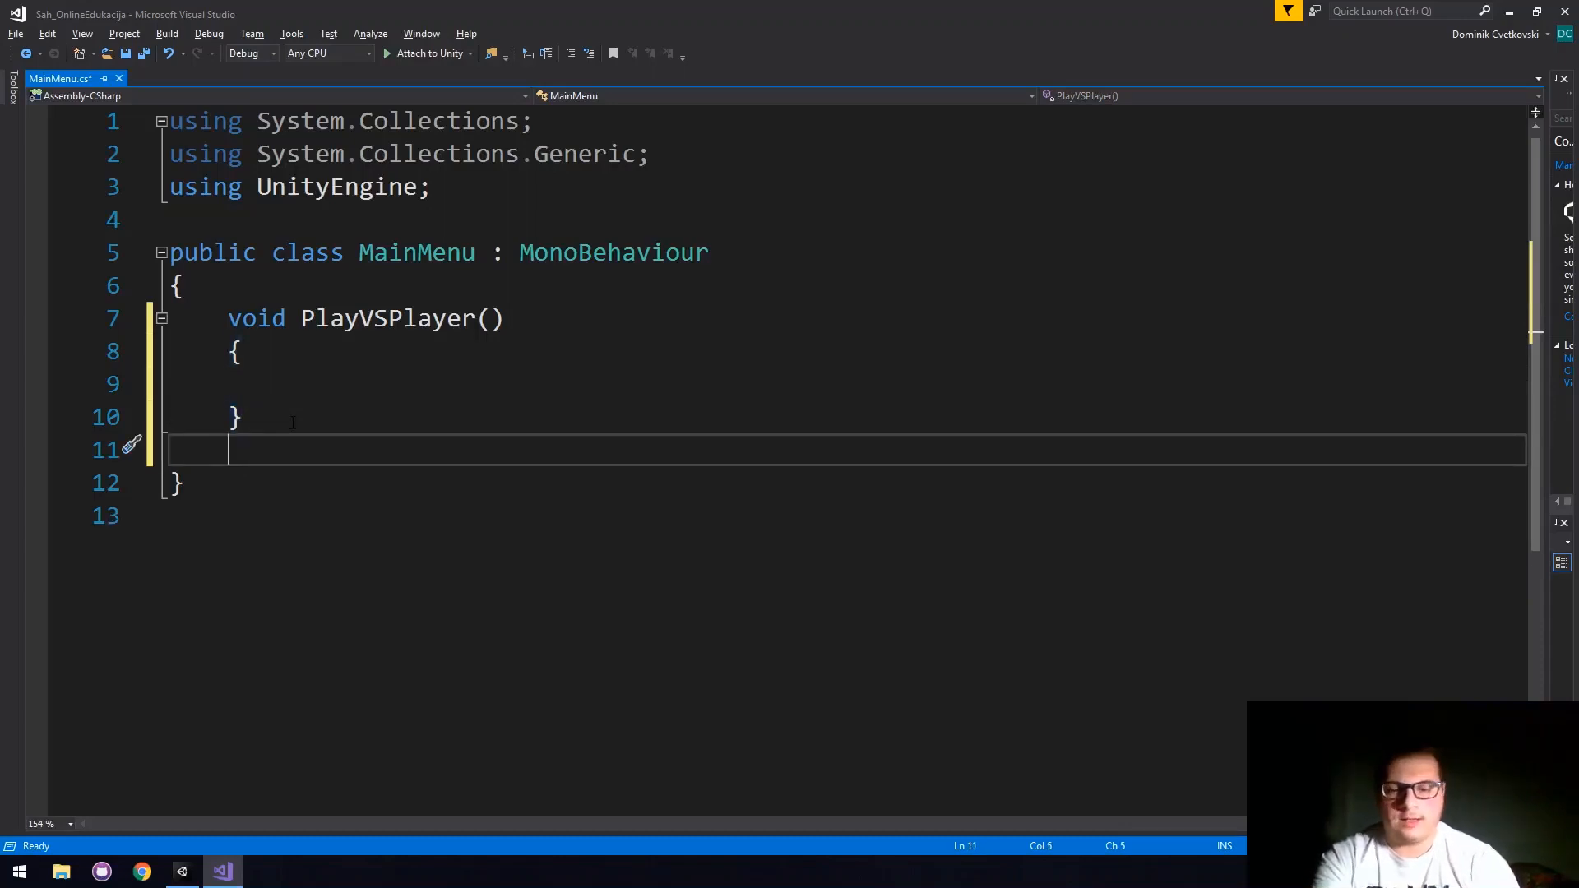
key("Return")
type("vo")
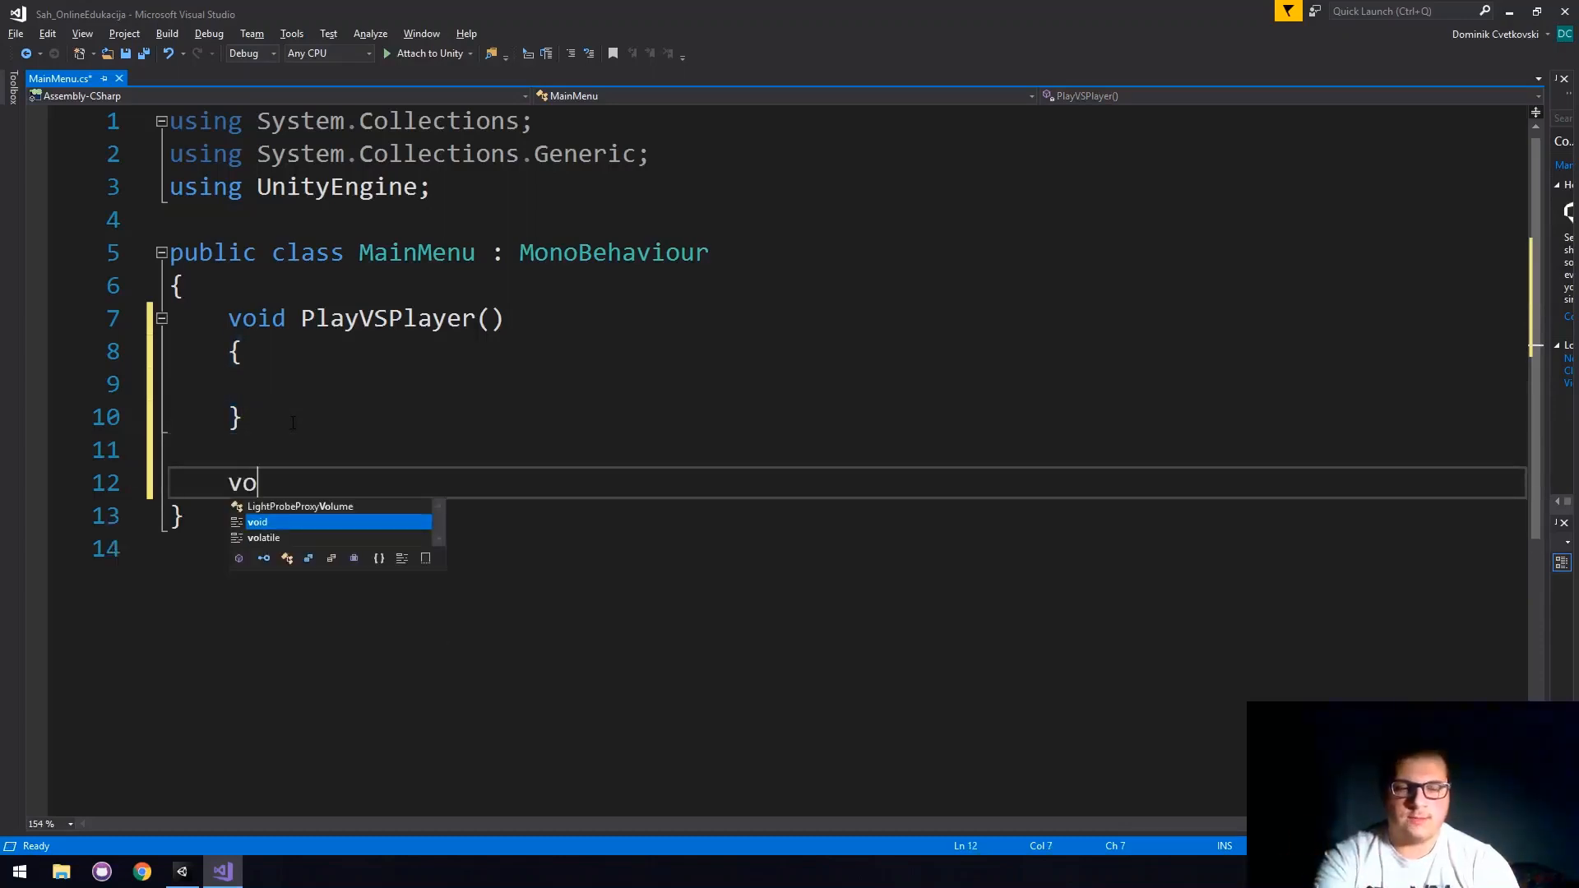
type("id P")
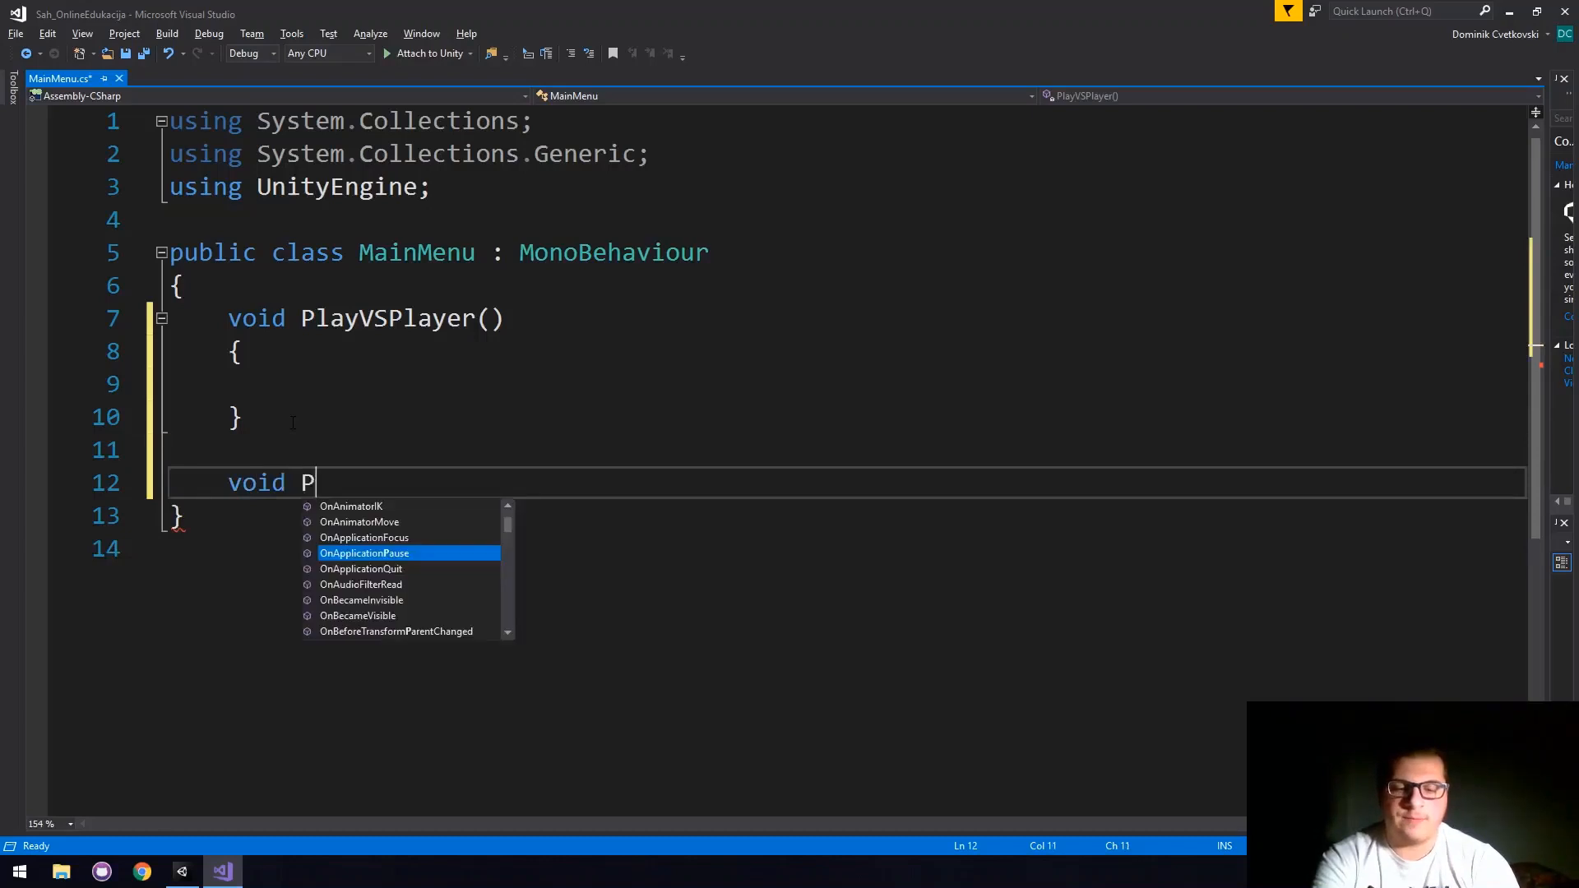
type("layVSAI()")
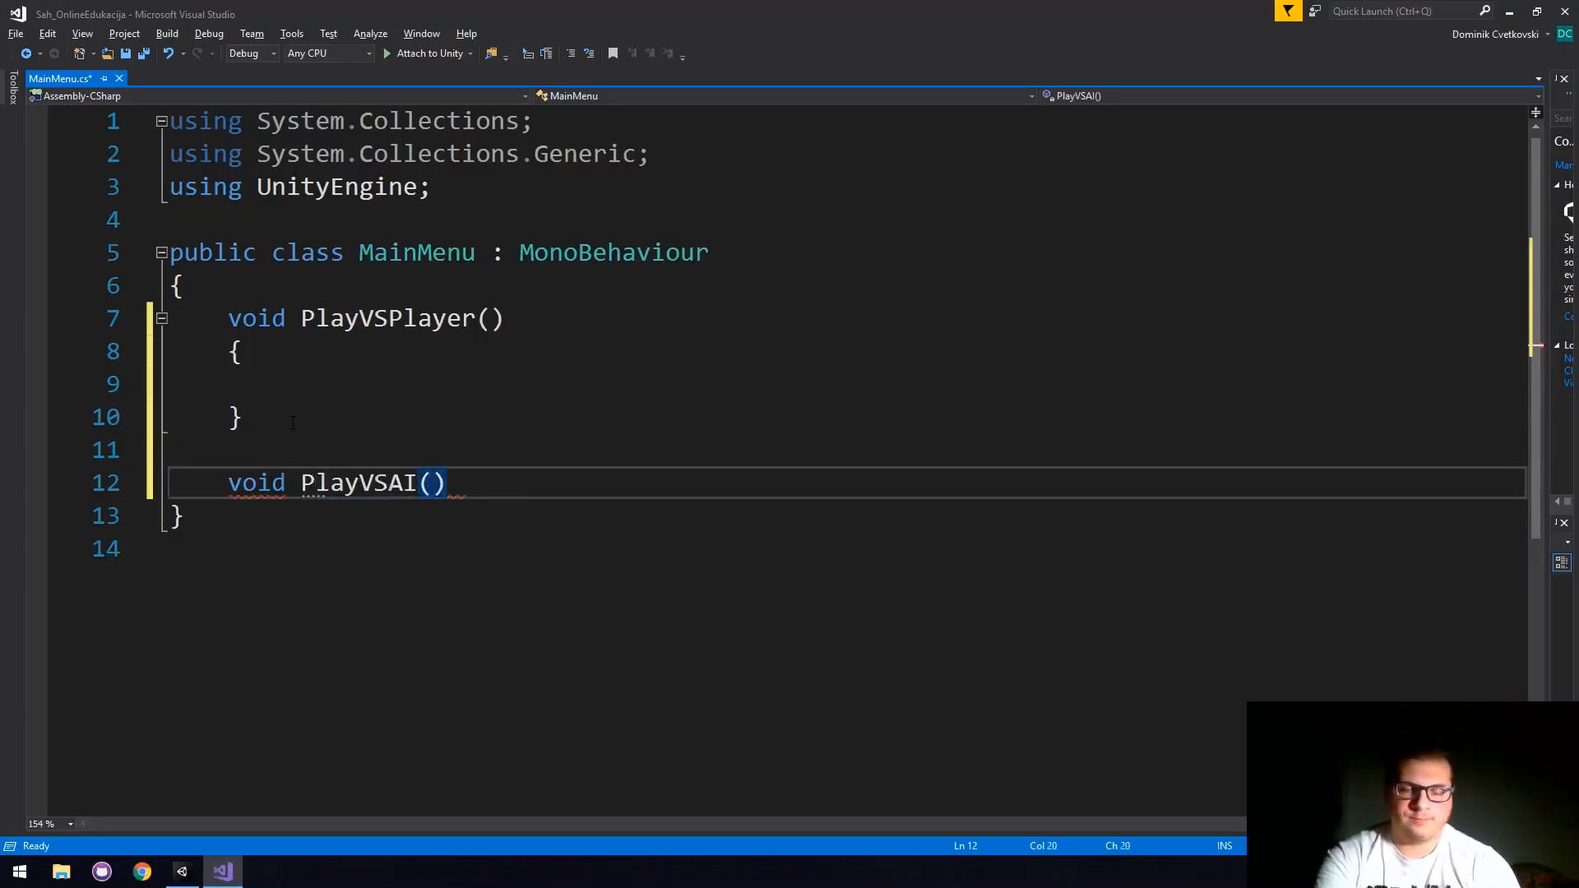
key("Return")
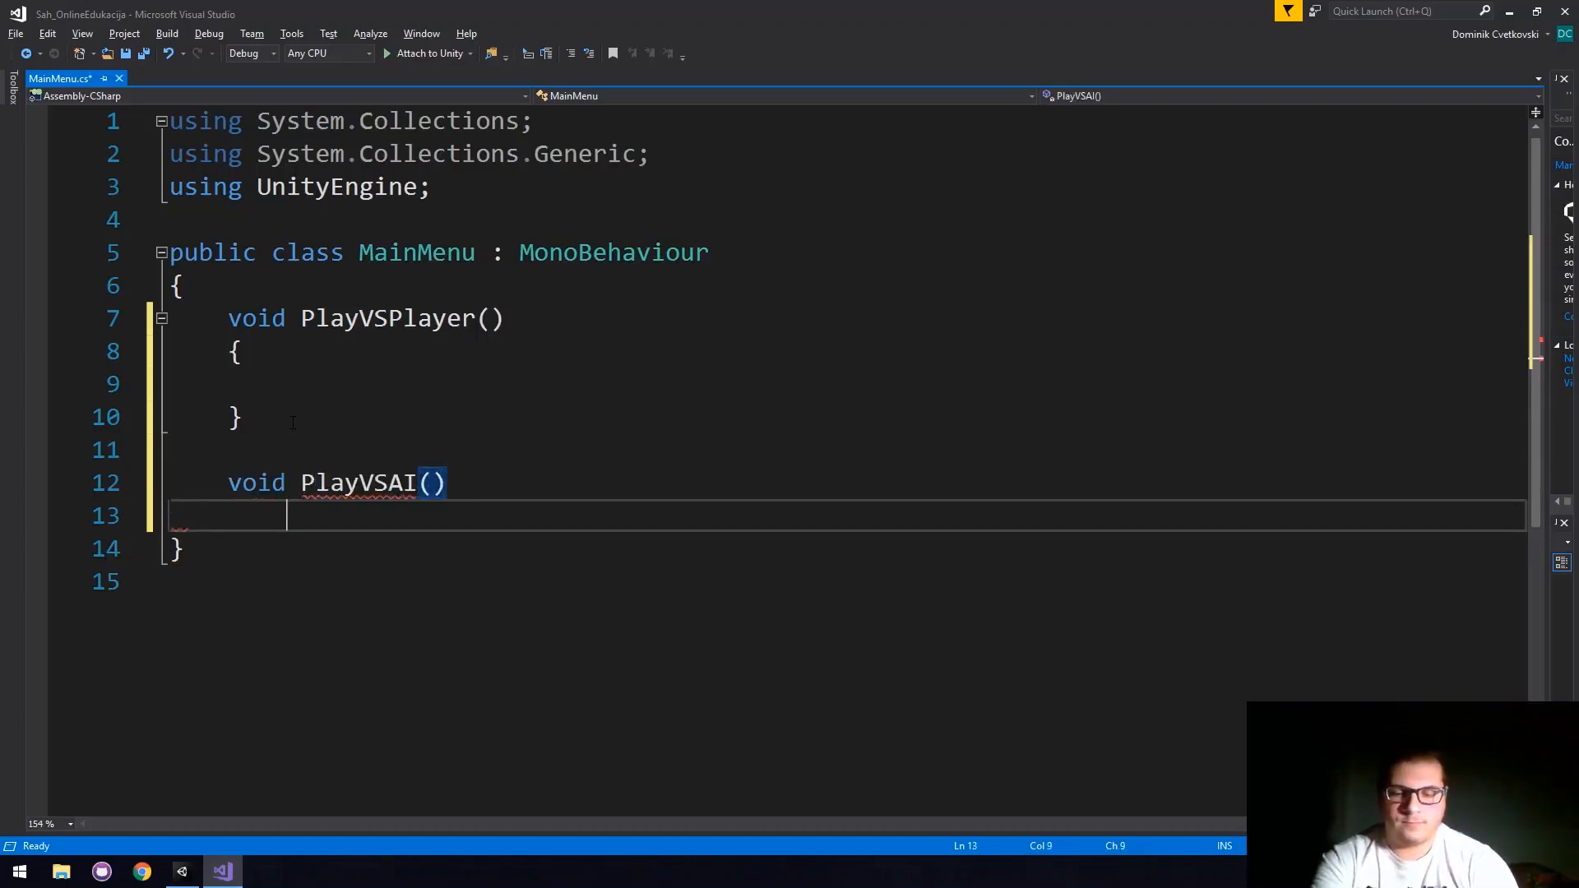
type("{")
key("Return")
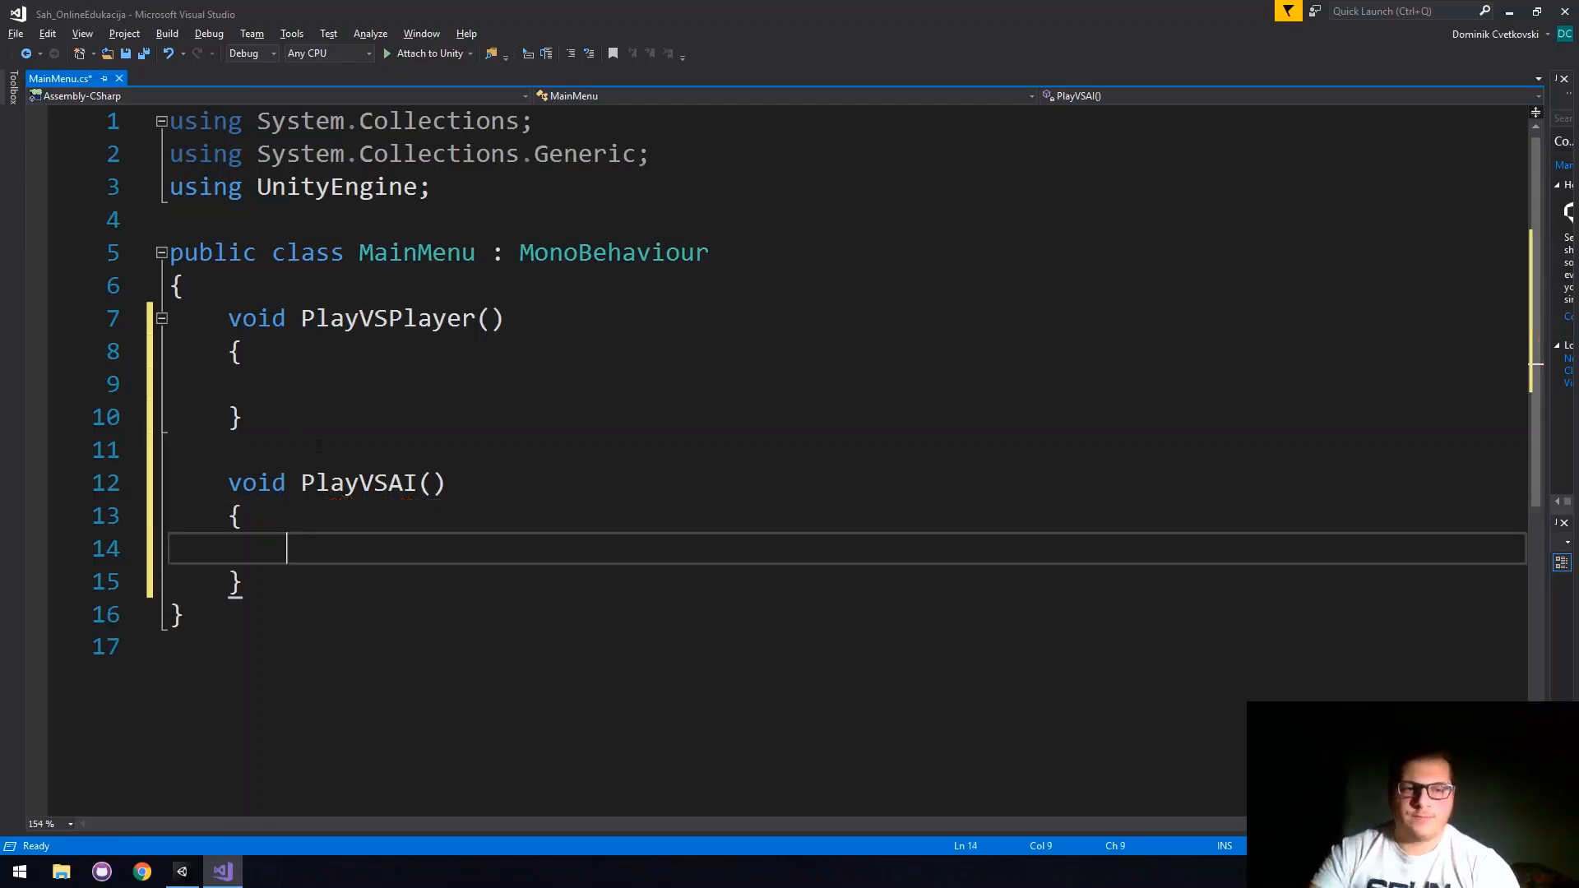
Add an empty void method named ExitGame below PlayVSAI, separated by a blank line, and save the script.
left_click(296, 592)
key("Return")
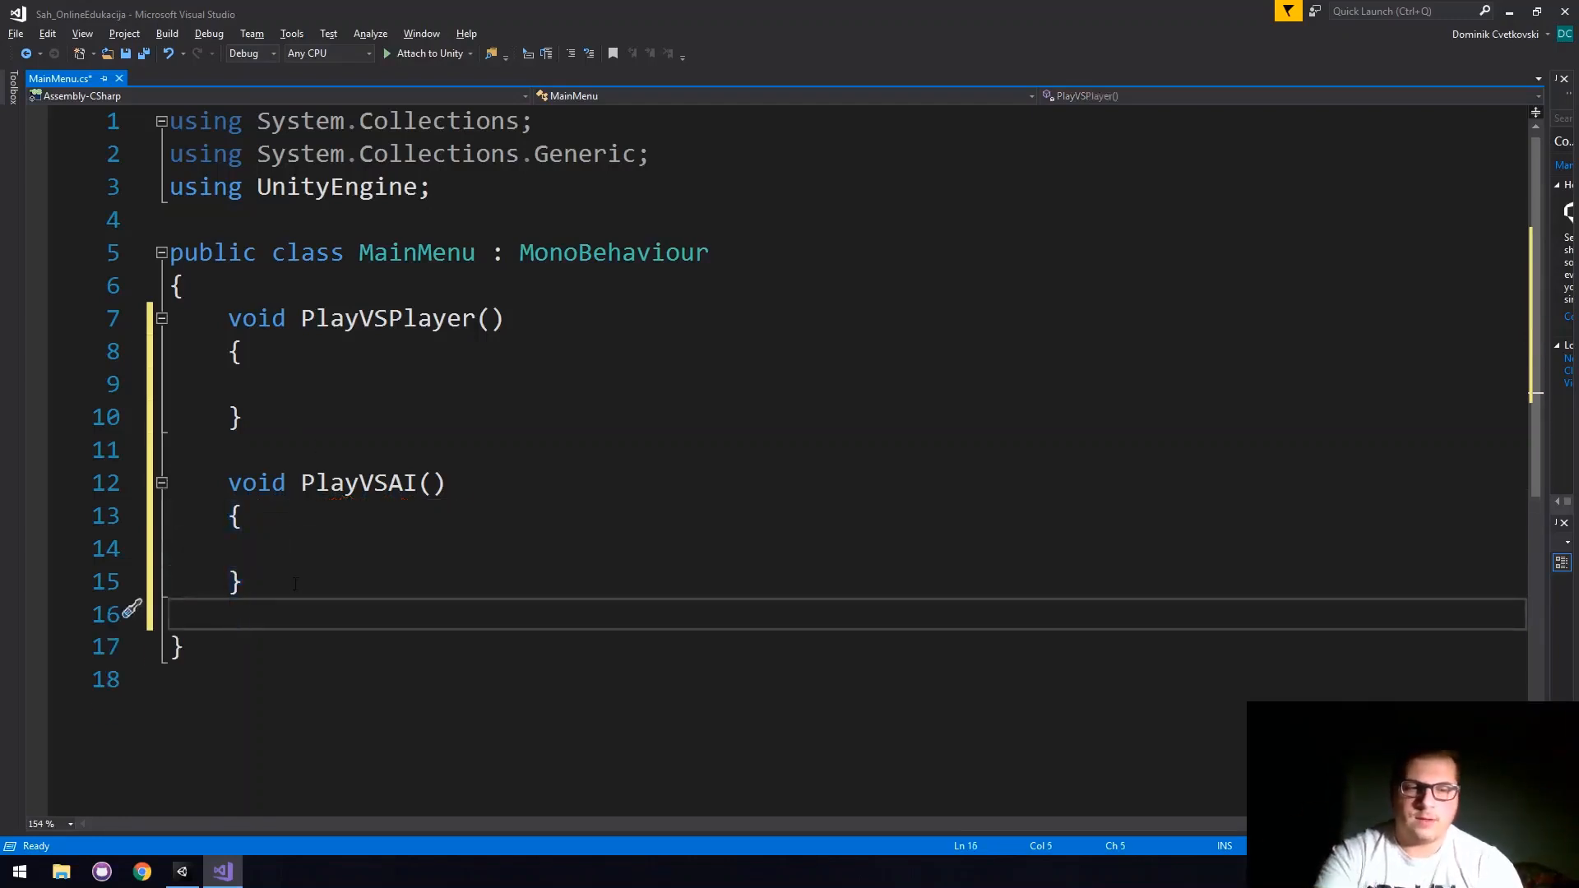
key("Return")
type("void ")
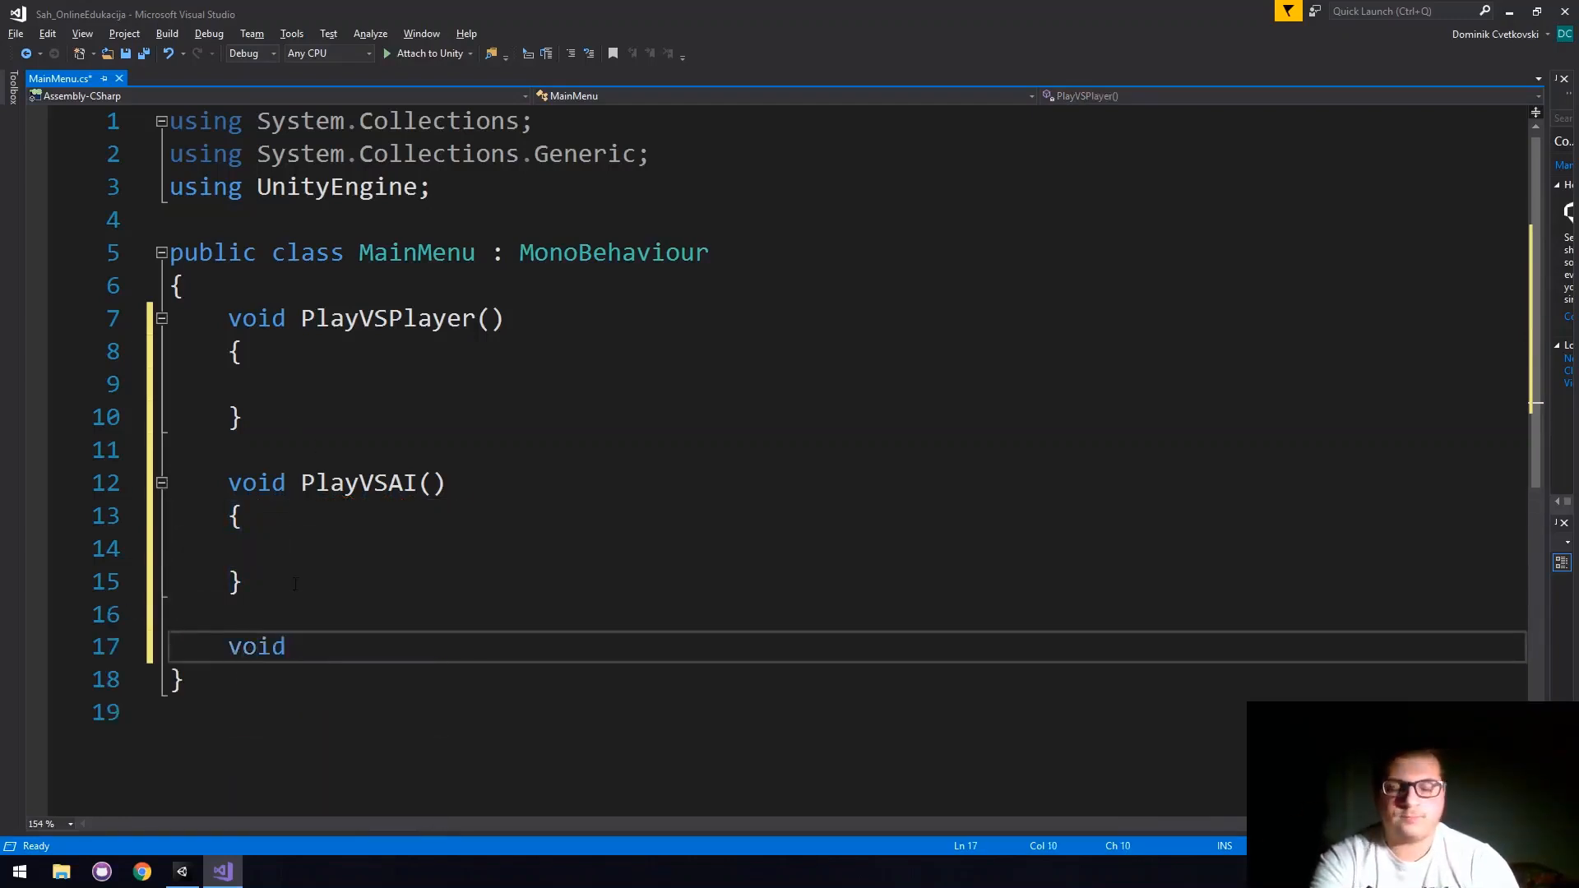
type("ExitGa")
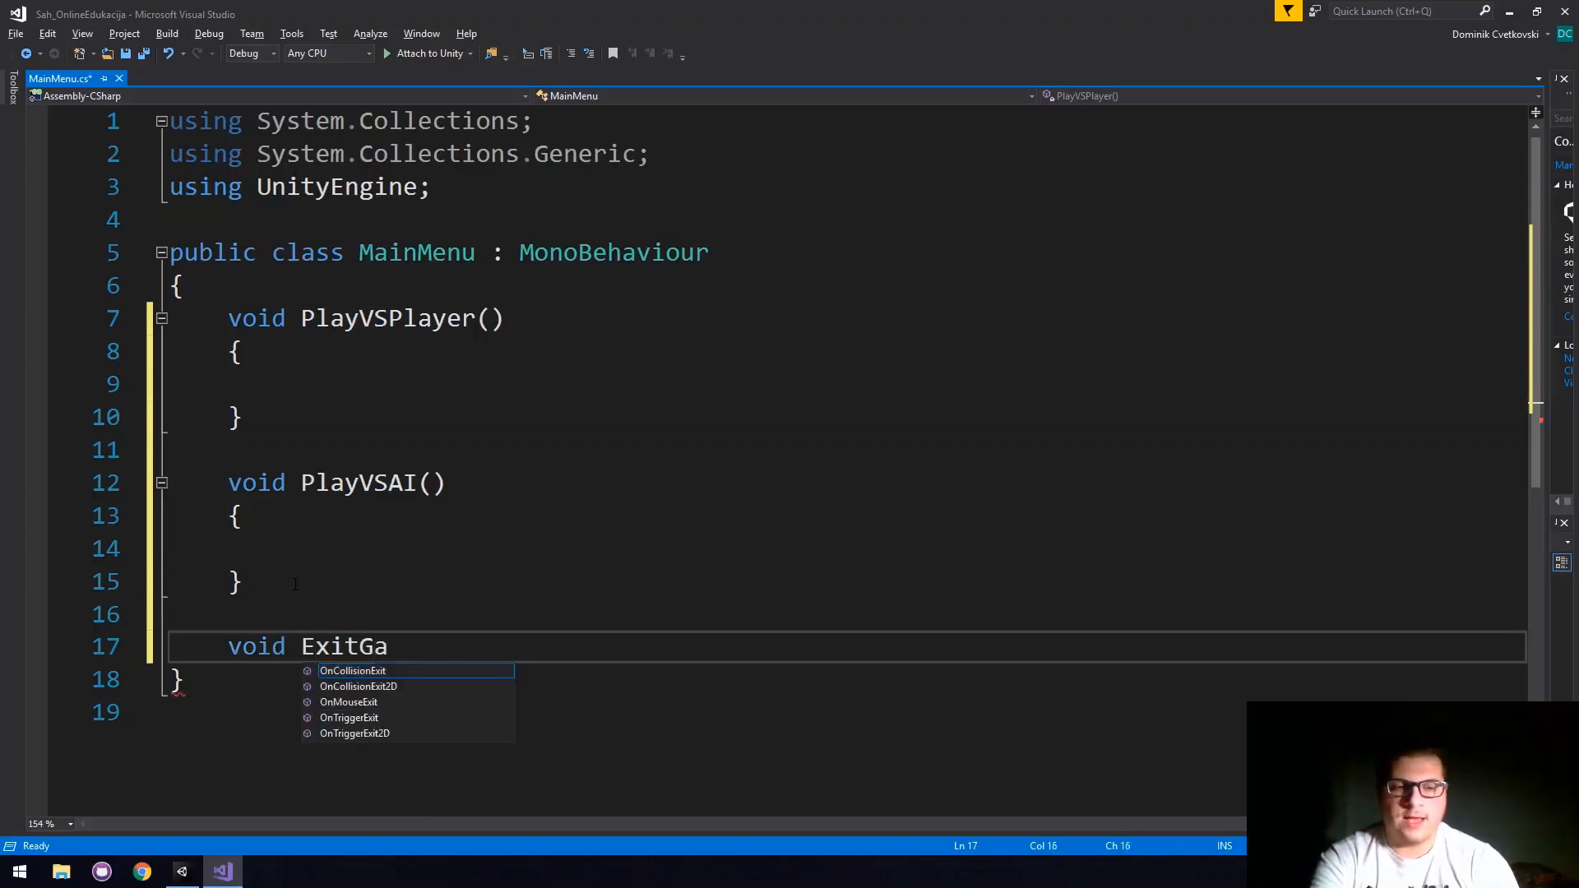
type("me()")
key("Return")
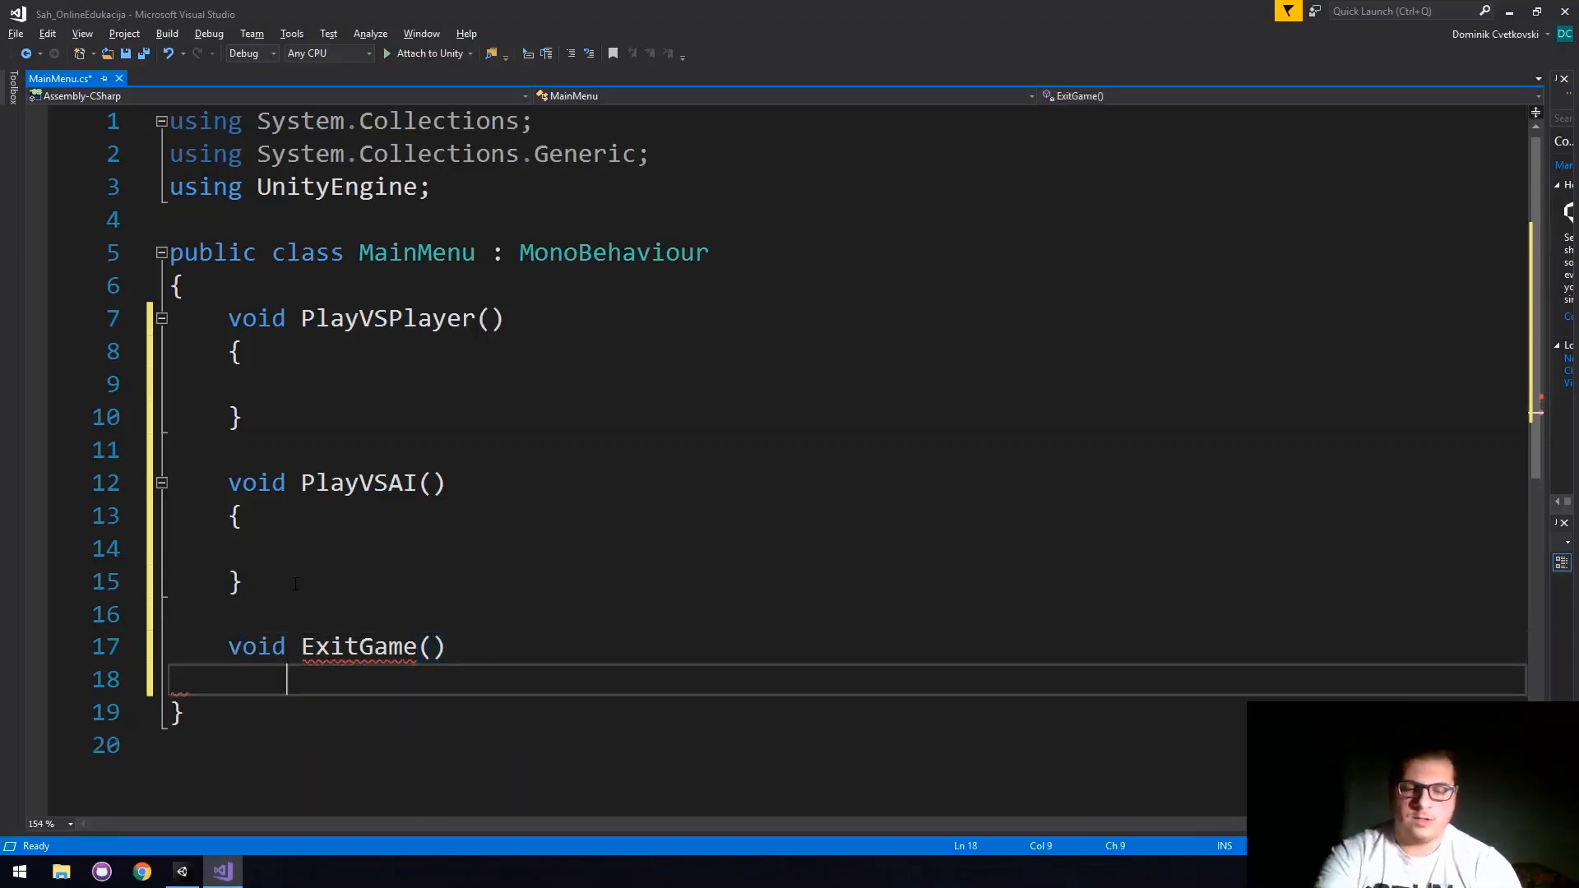
type("{")
key("Return")
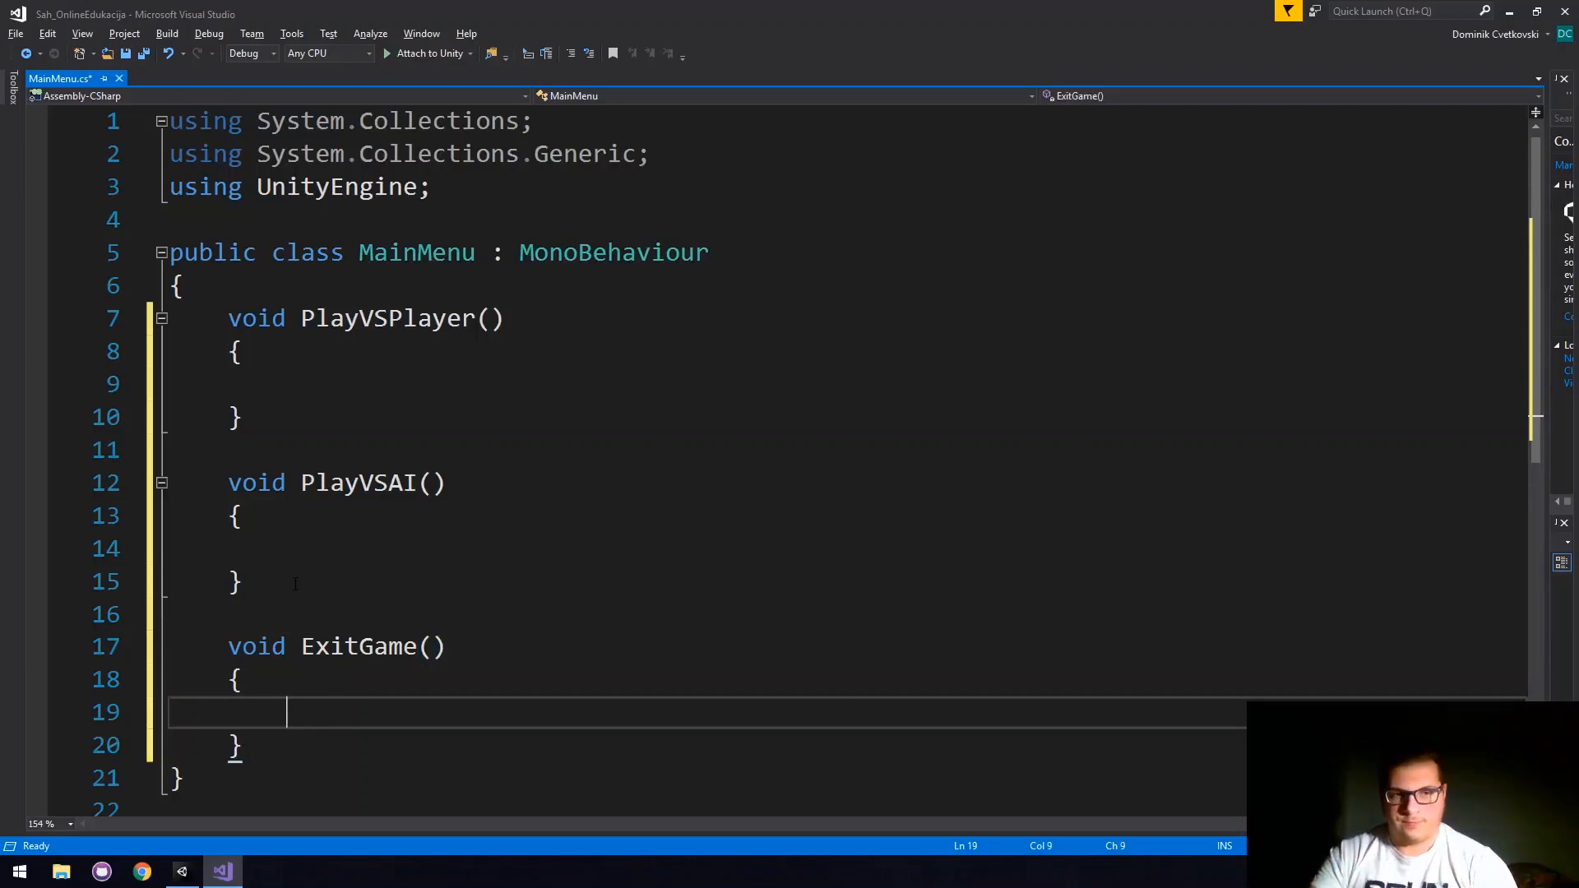
key("ctrl+s")
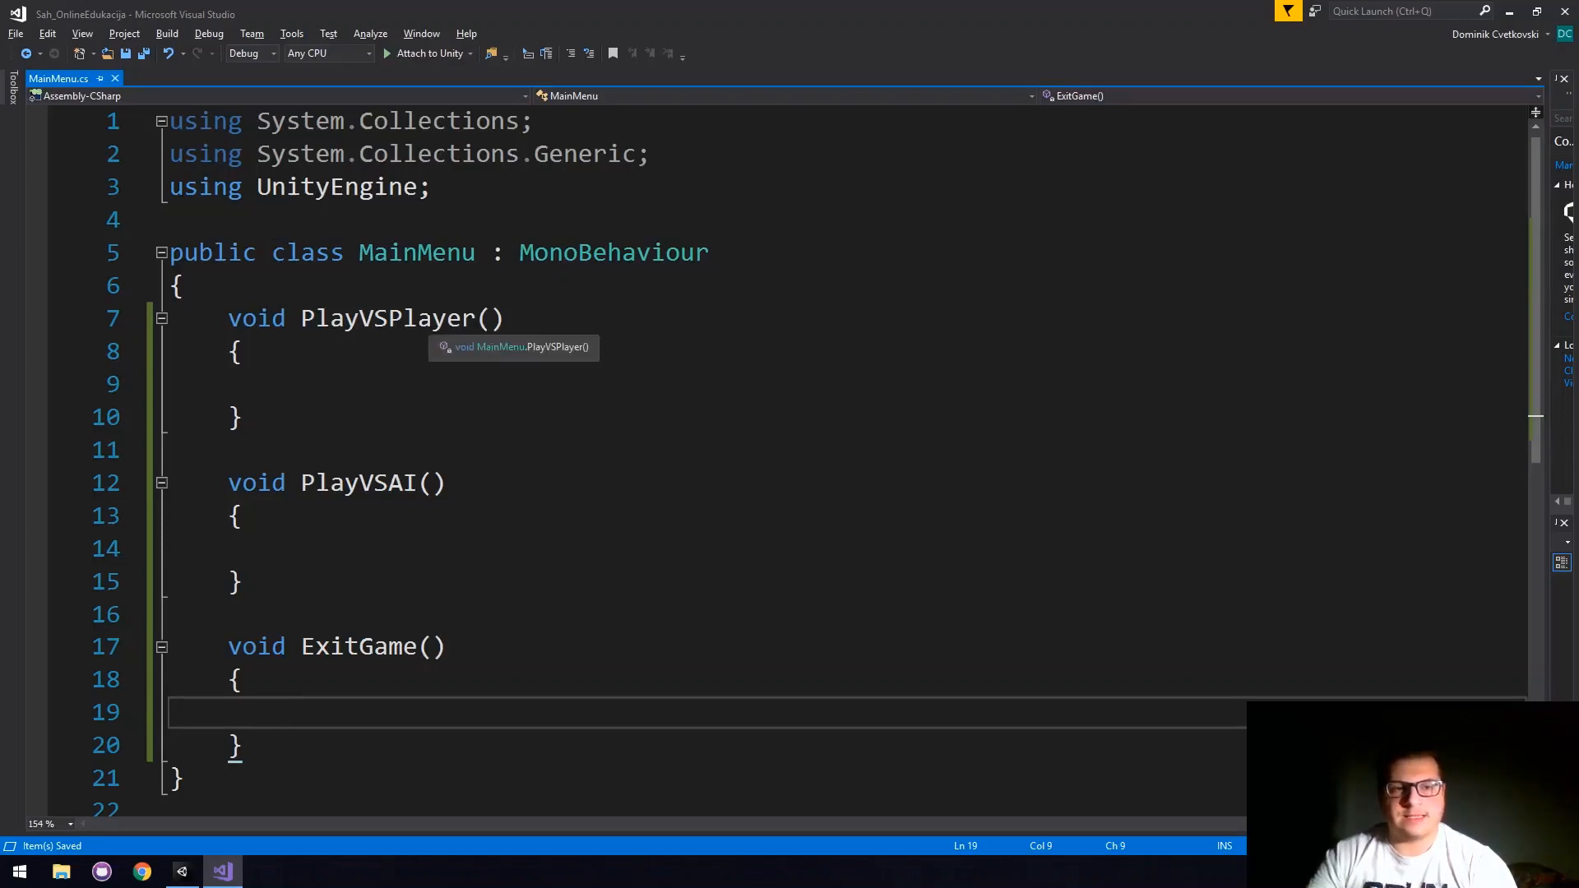
Add the comment "//Metoda koja ce biti na buttonu za pokretanje scene igrač protiv igrača" directly above the PlayVSPlayer method.
left_click(414, 288)
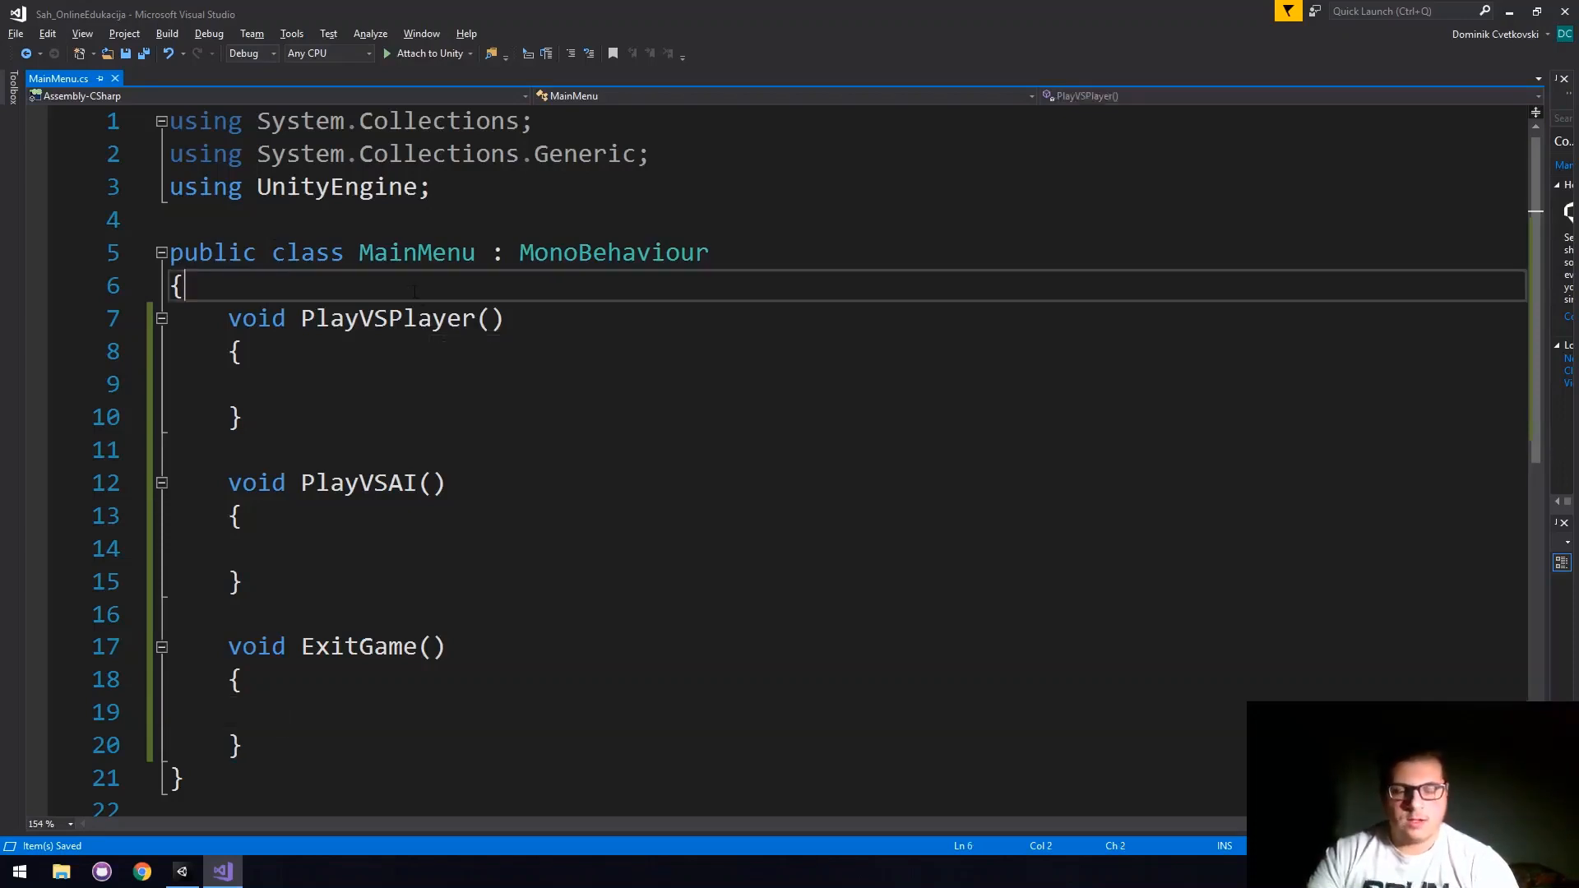
key("Return")
type("//")
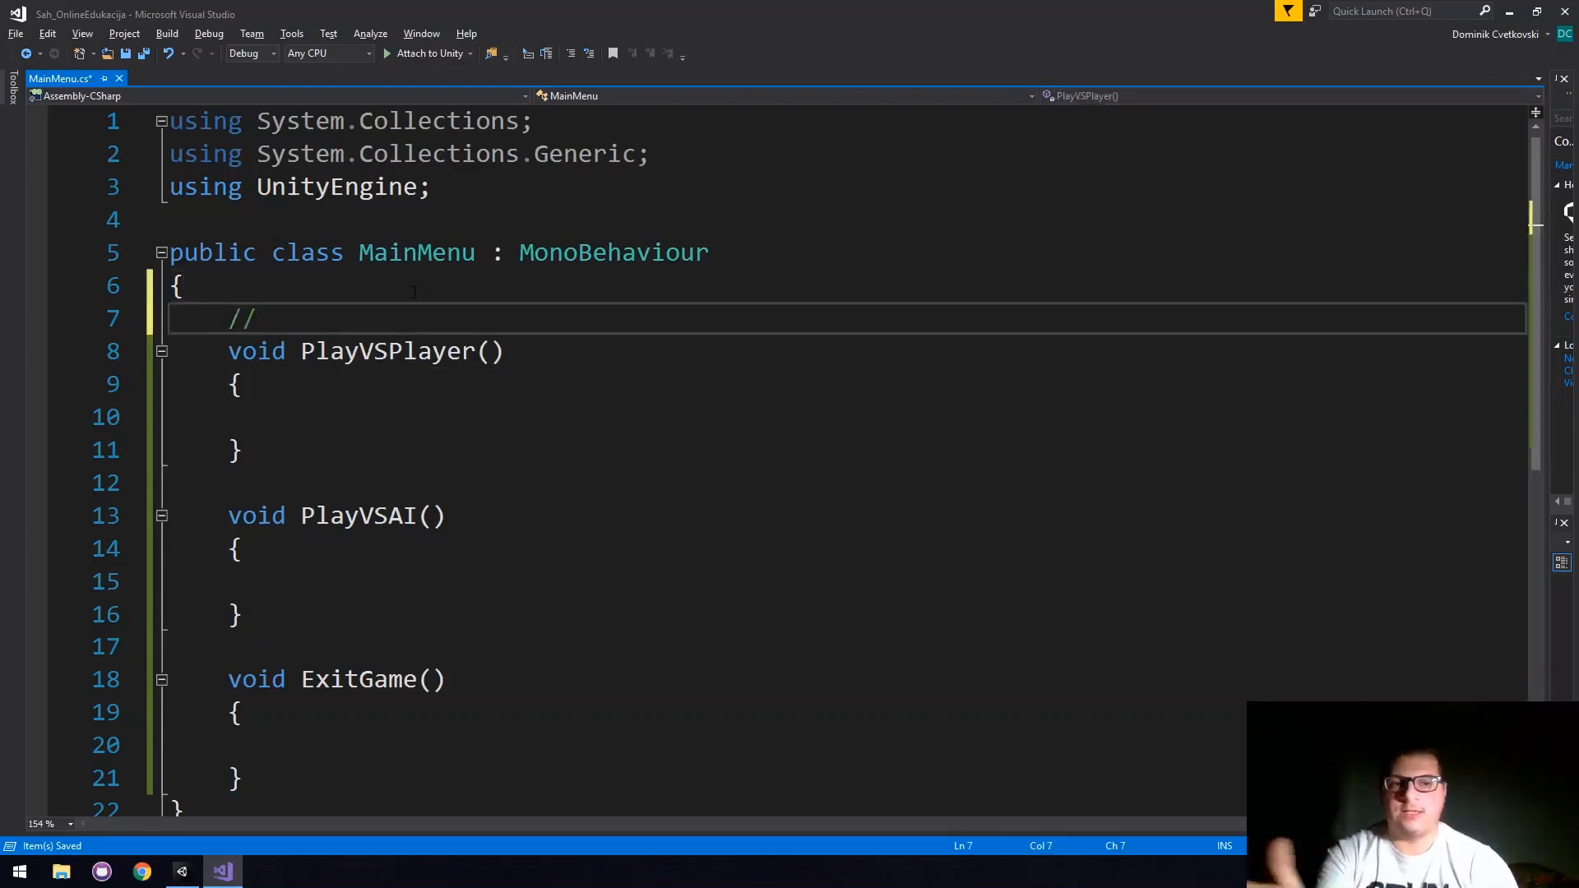
key("BackSpace")
key("BackSpace")
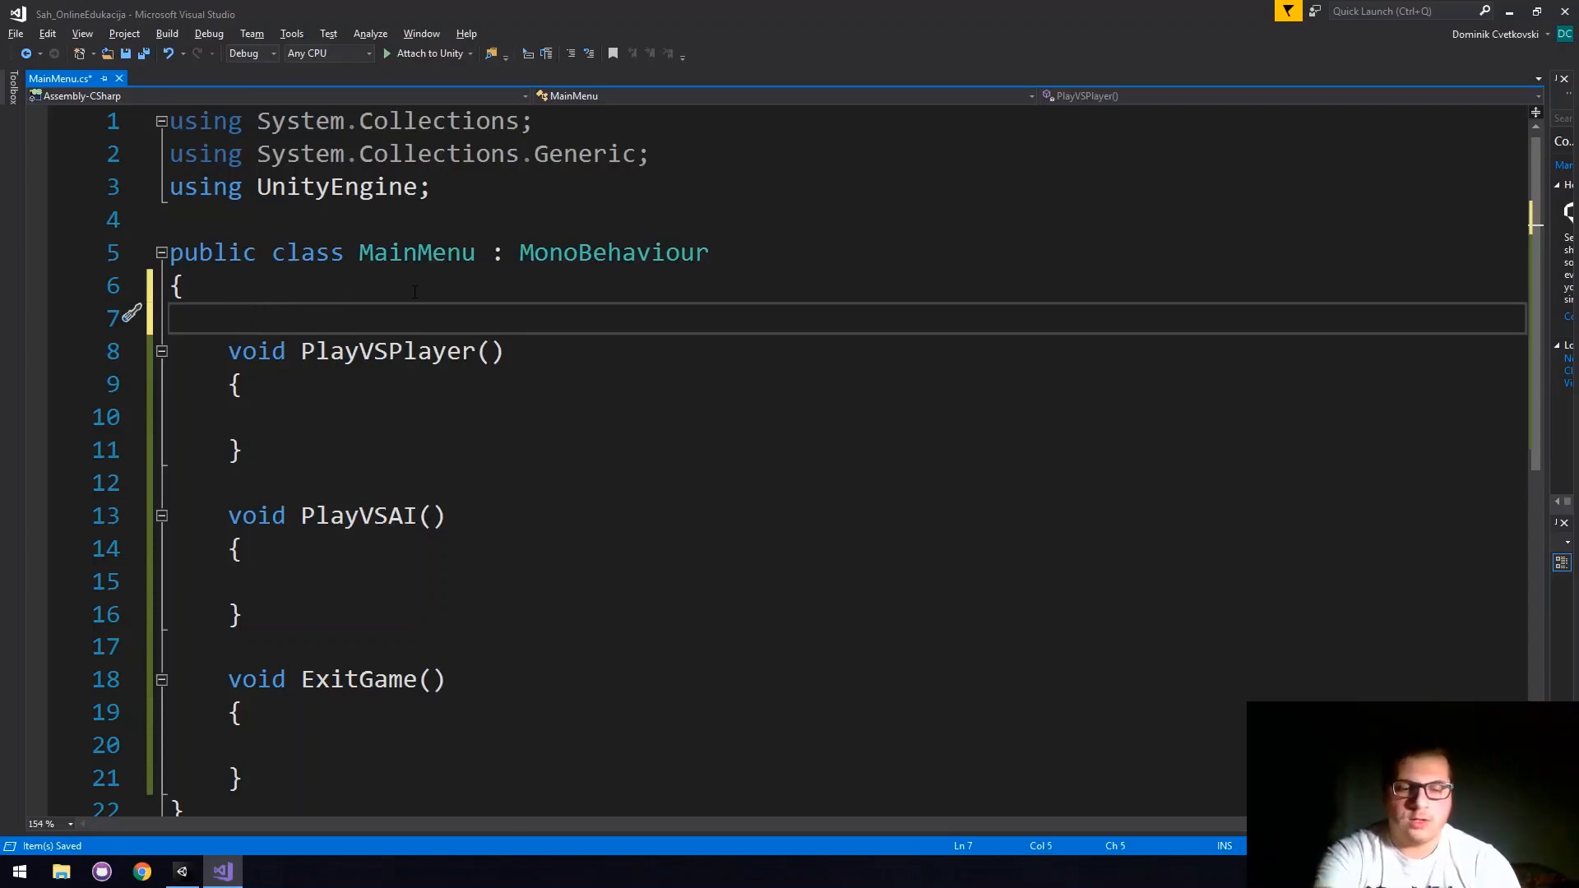
type("//")
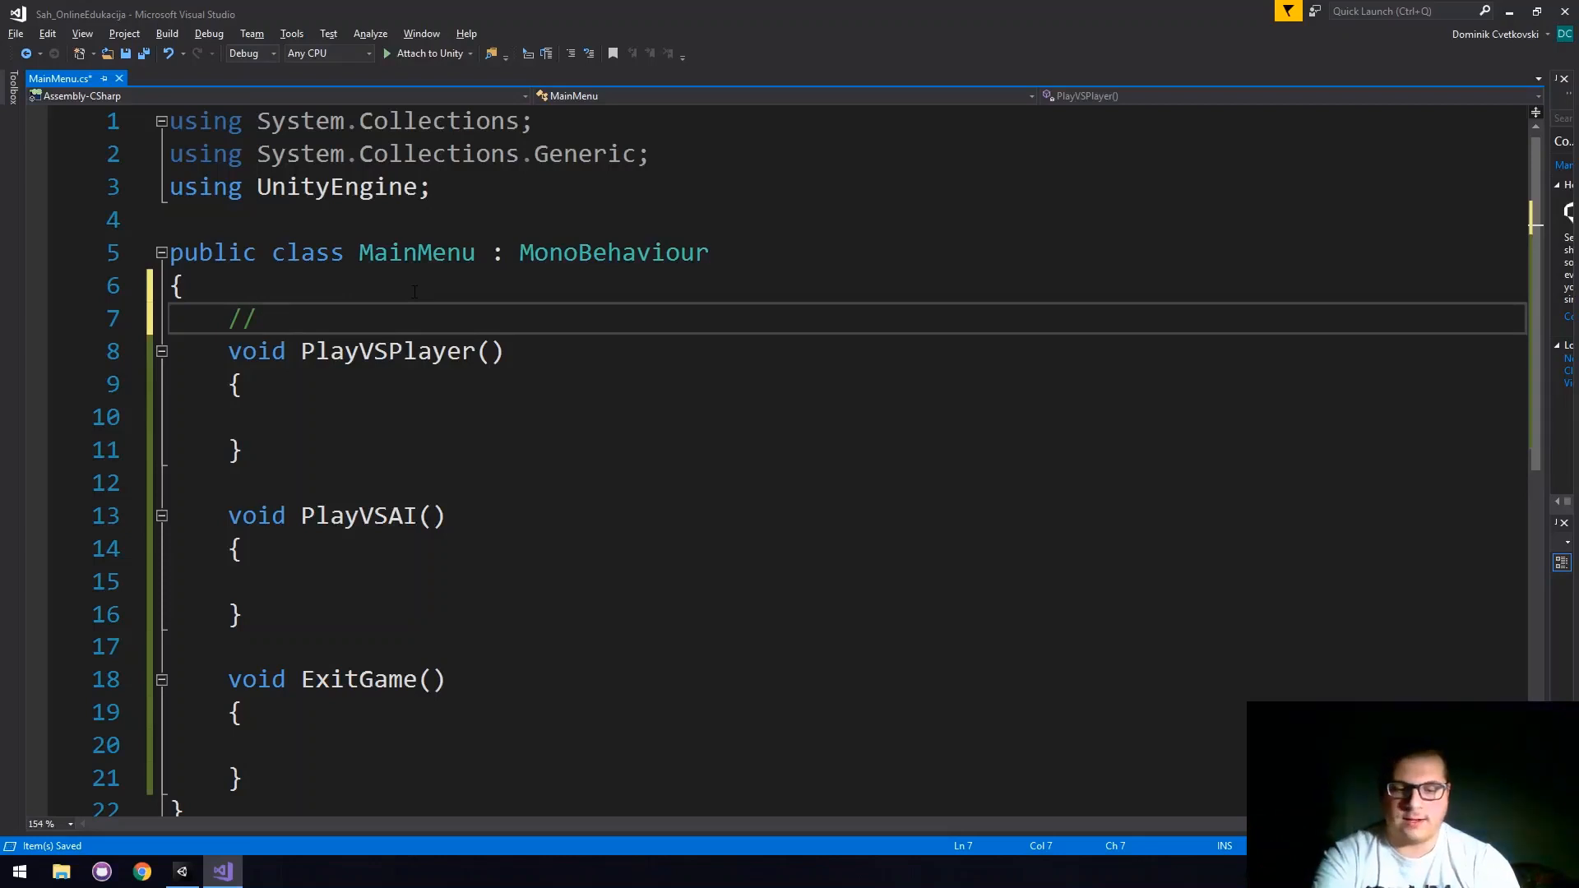
type("Metoda")
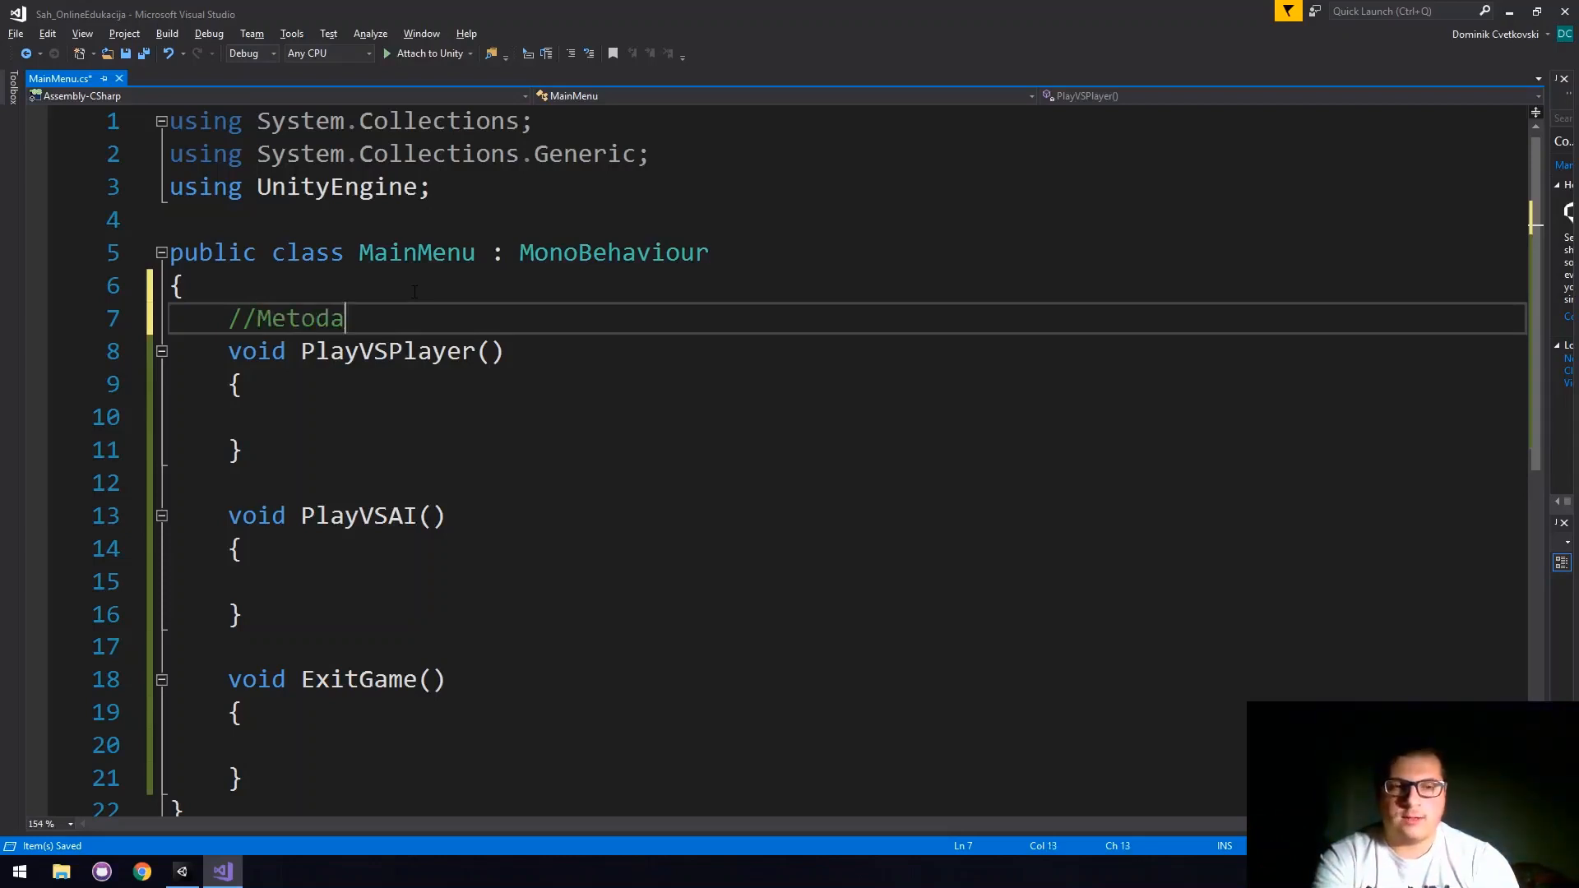
type(" koja ce ")
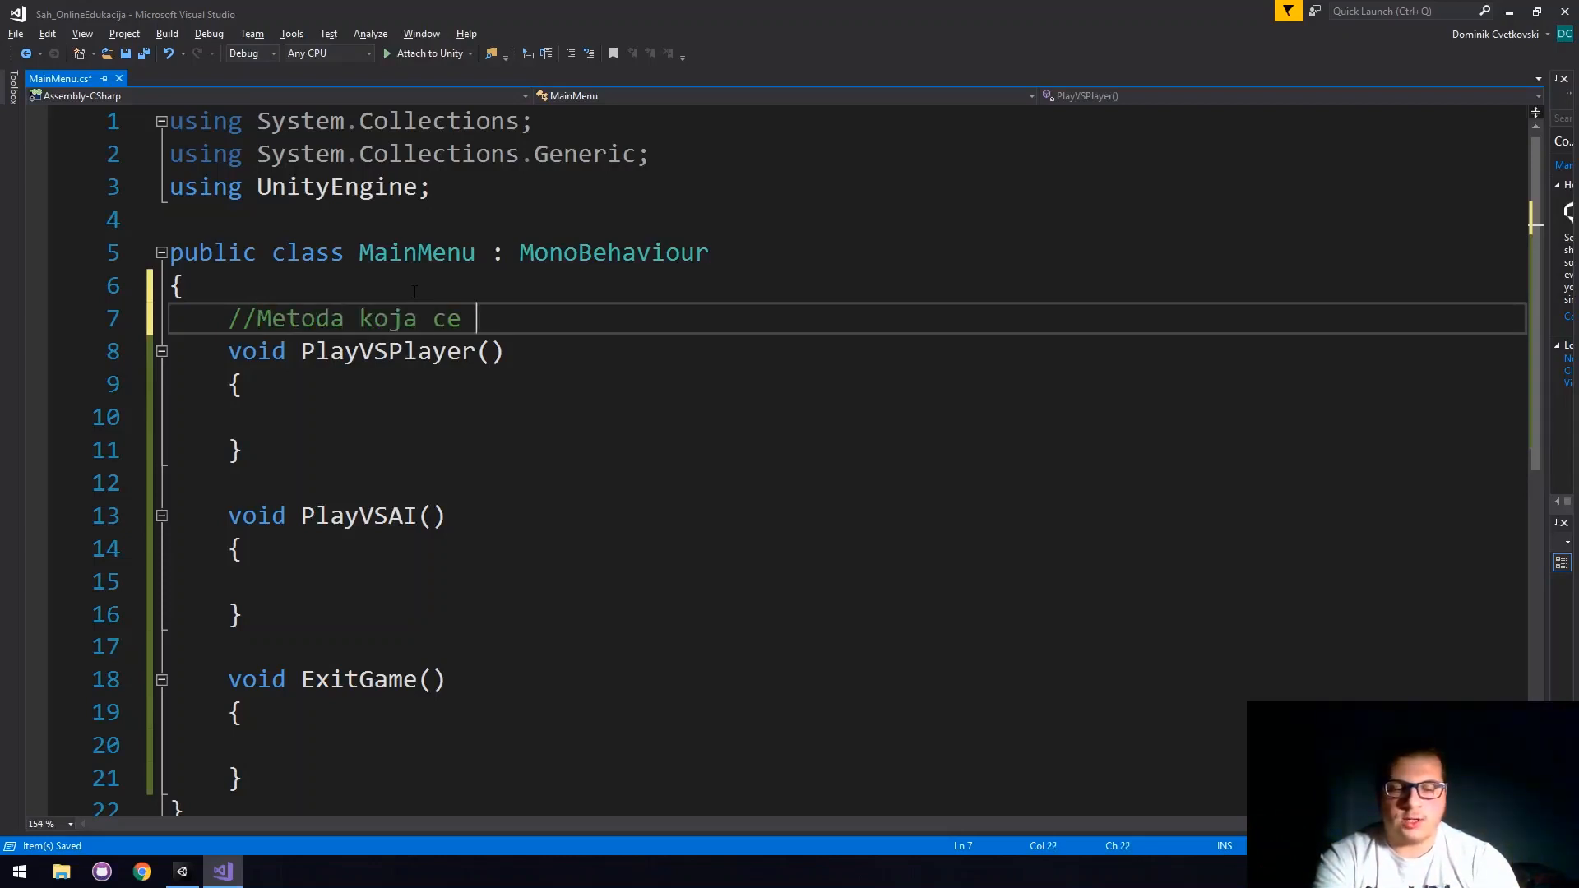
type("biti na")
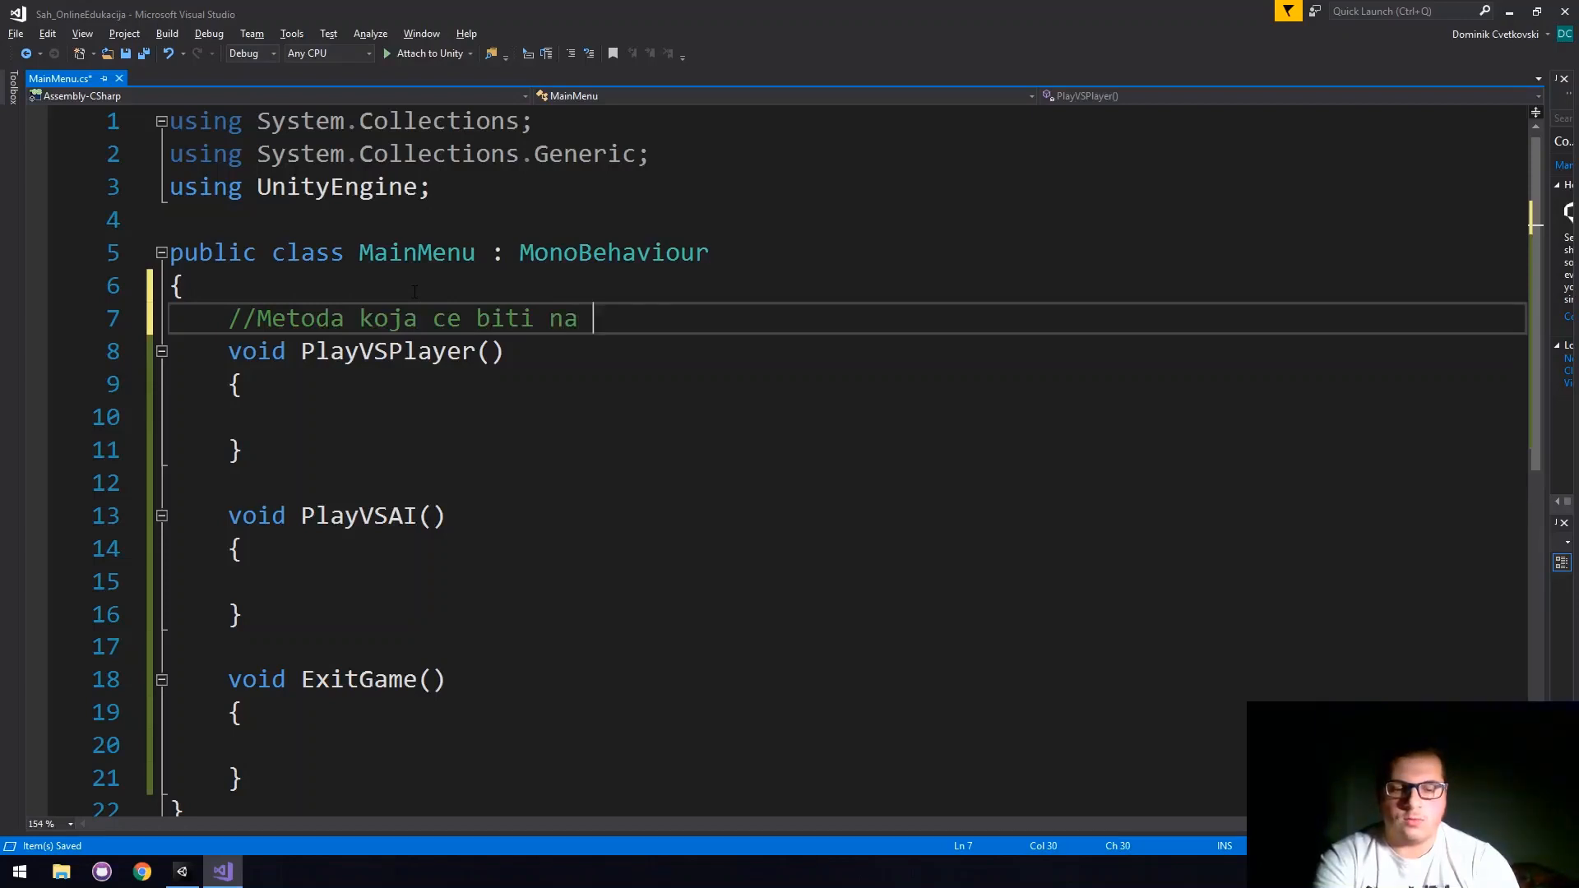
type(" buttonu")
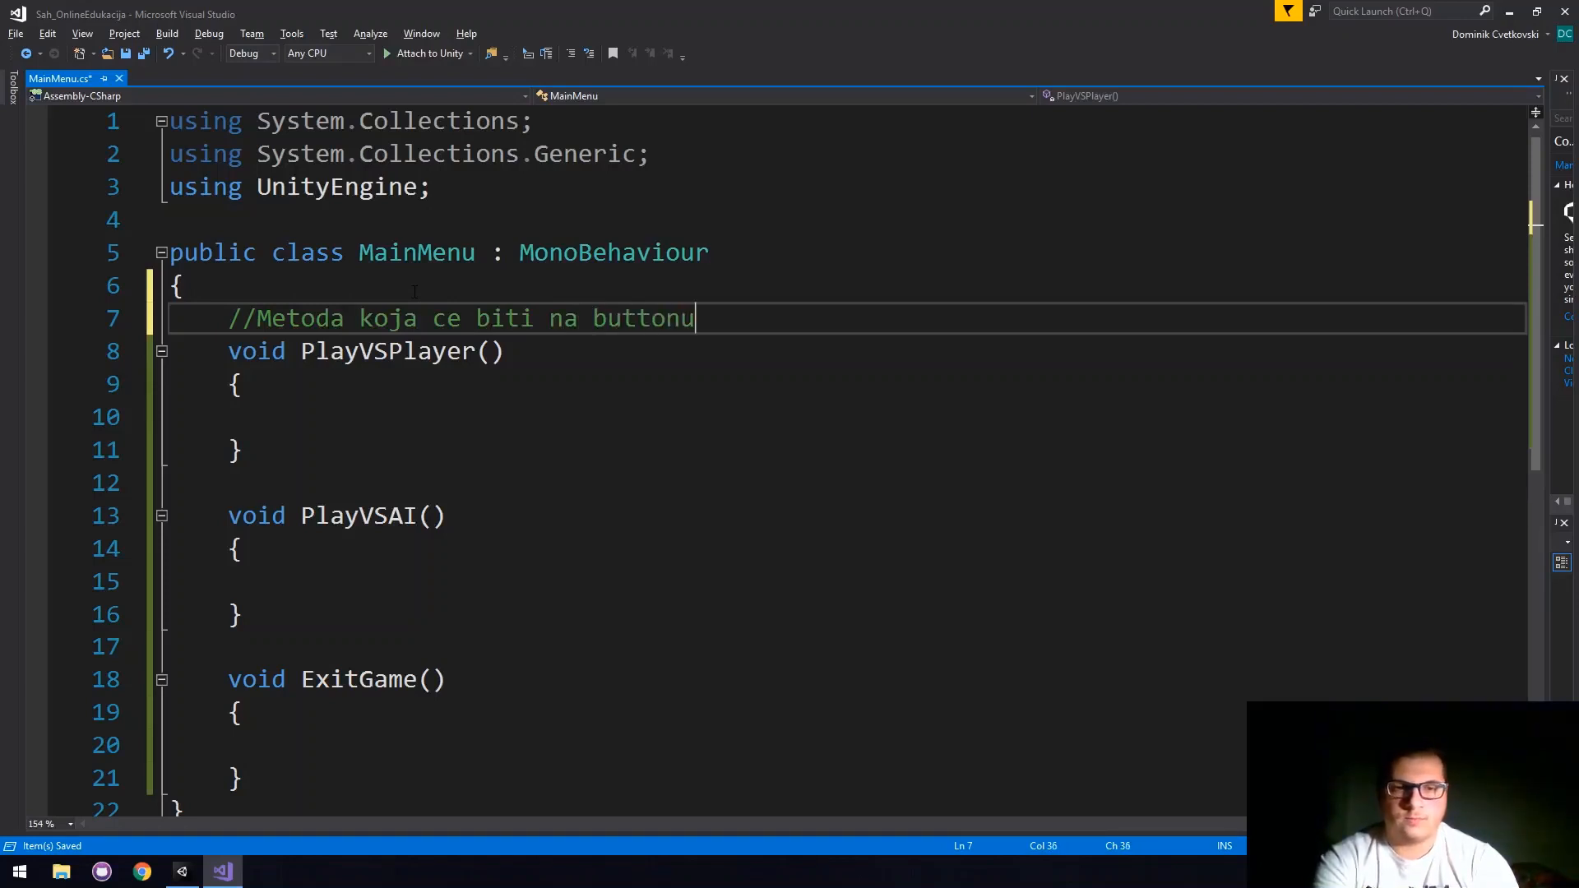
type(" za po")
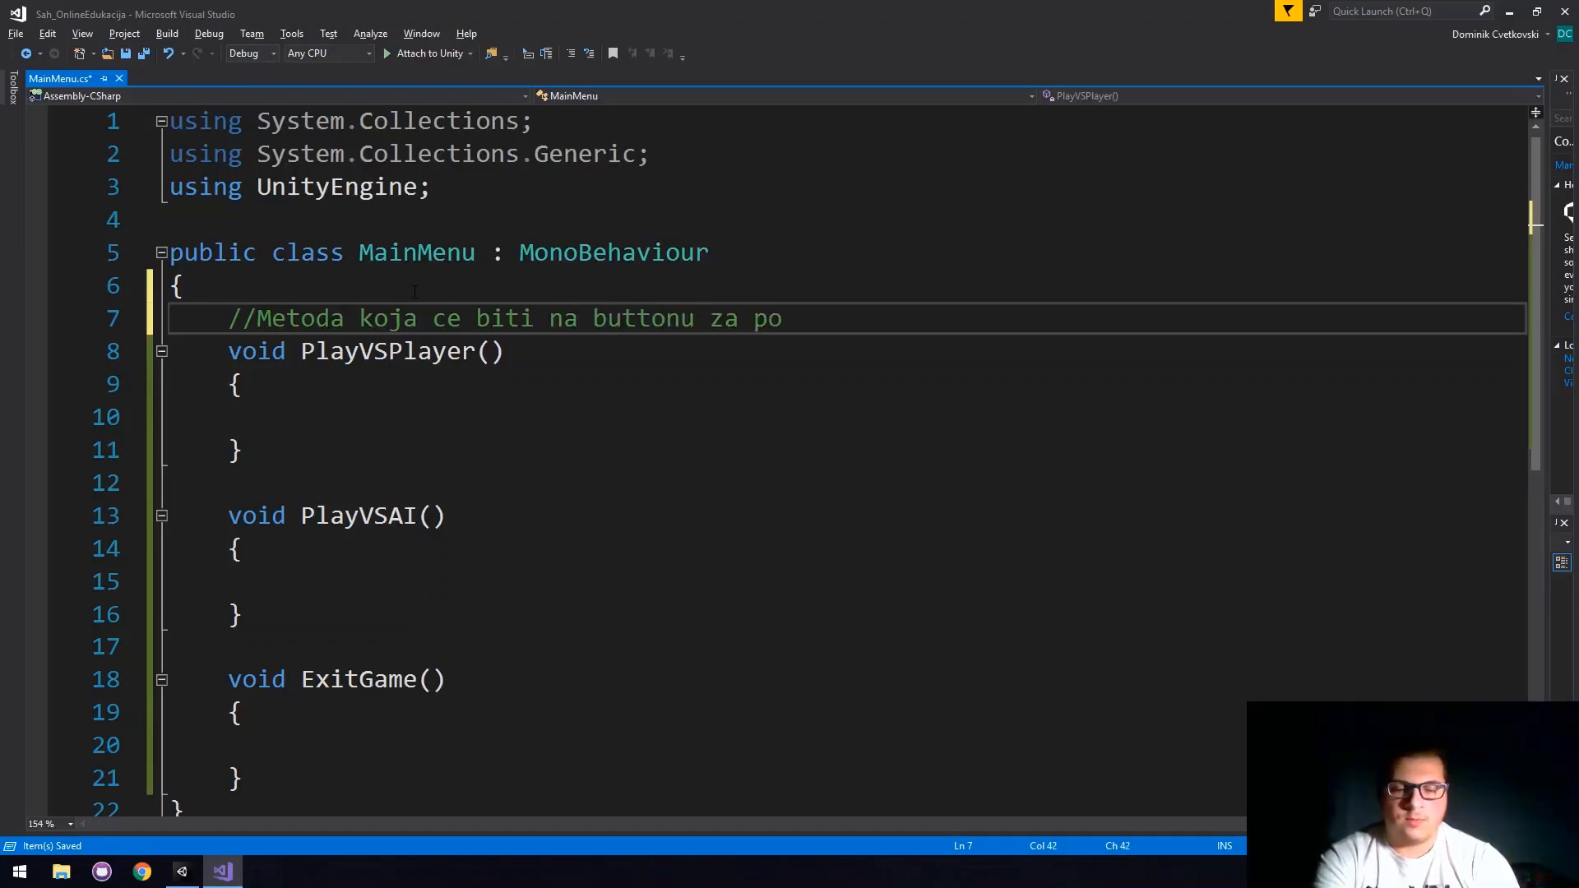
type("kretanje scene ")
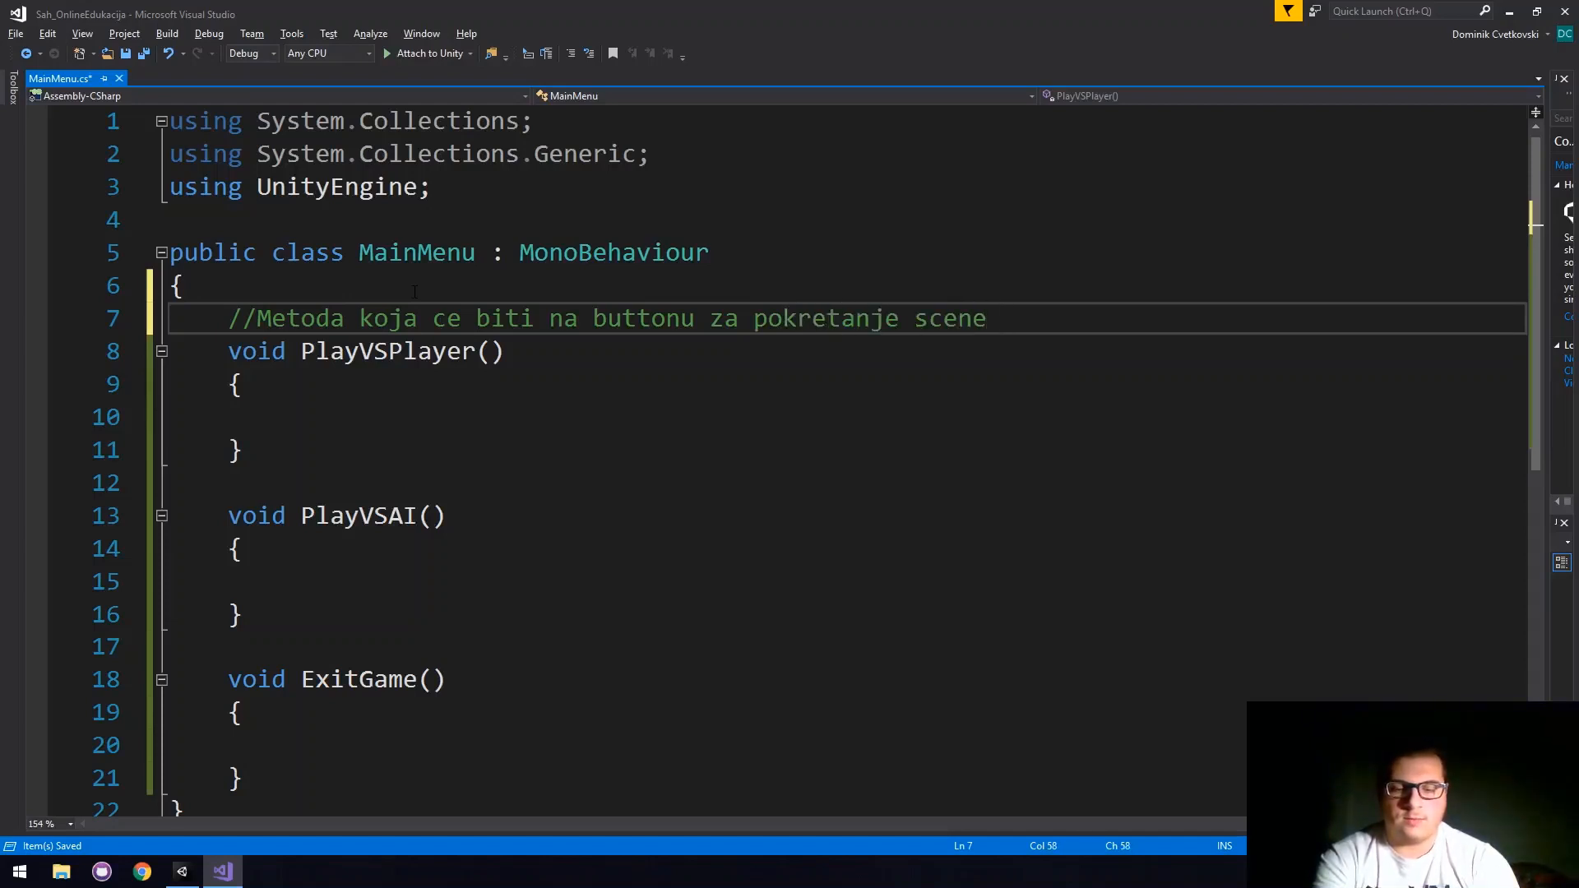
type("igrač p")
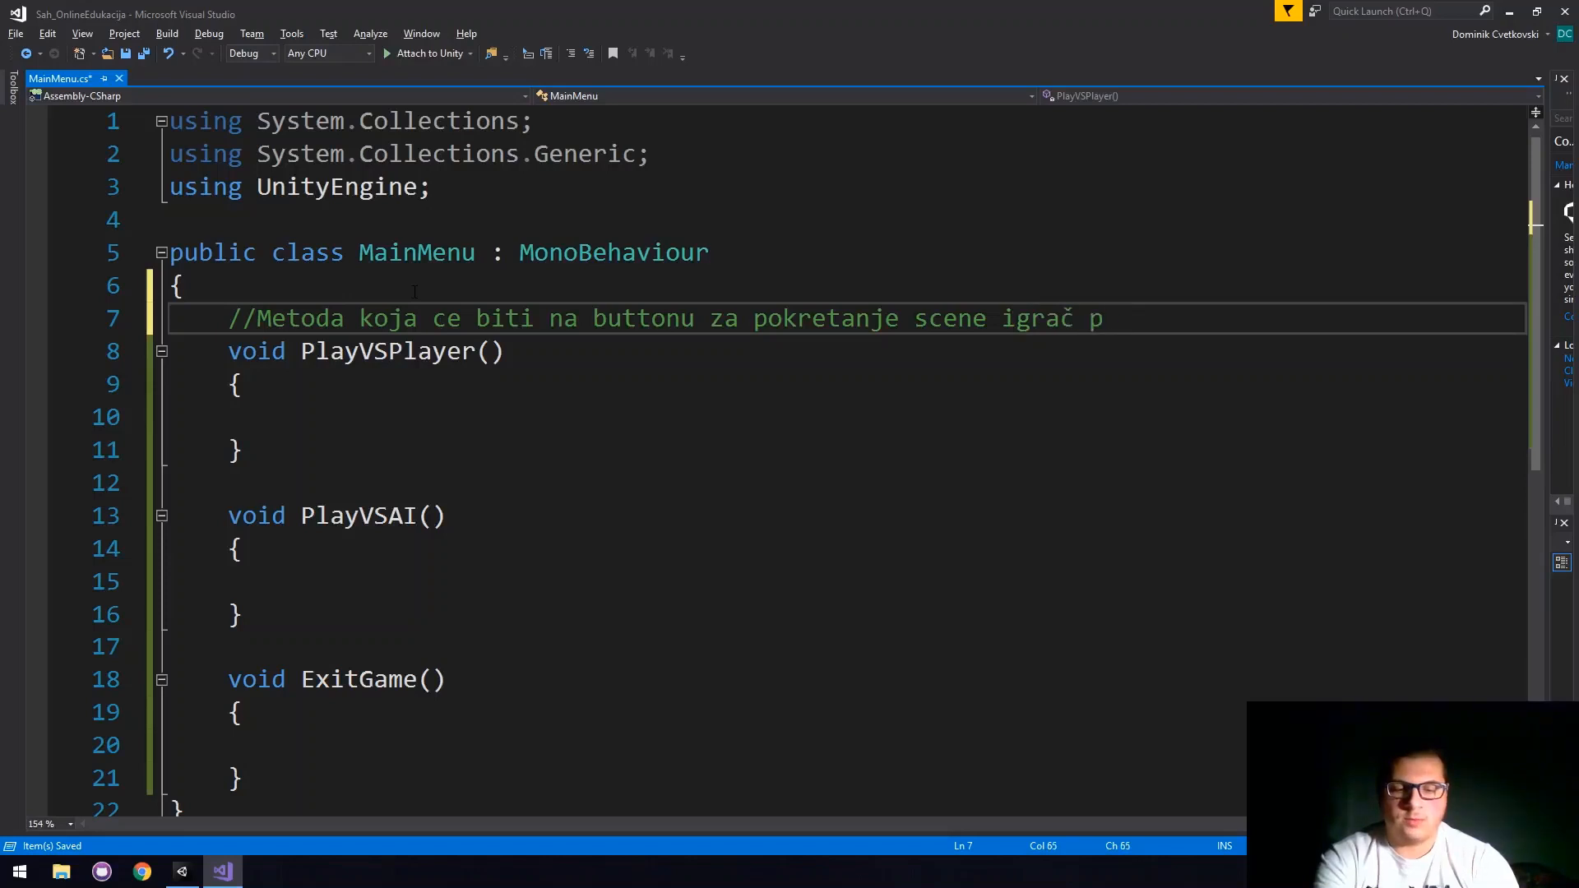
type("rotiv igra")
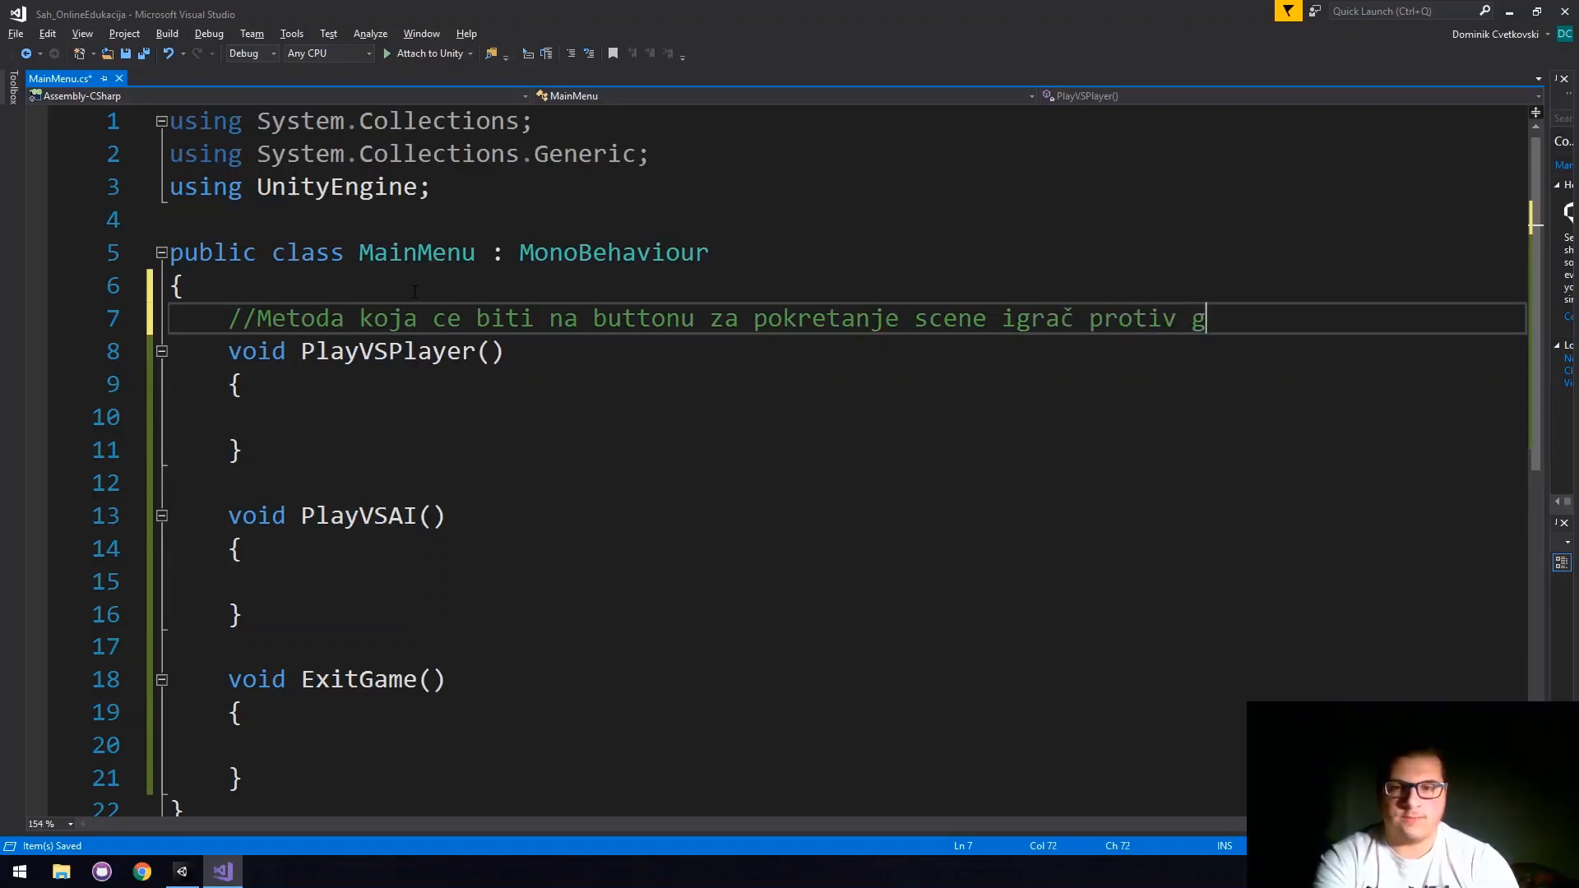
type("ča")
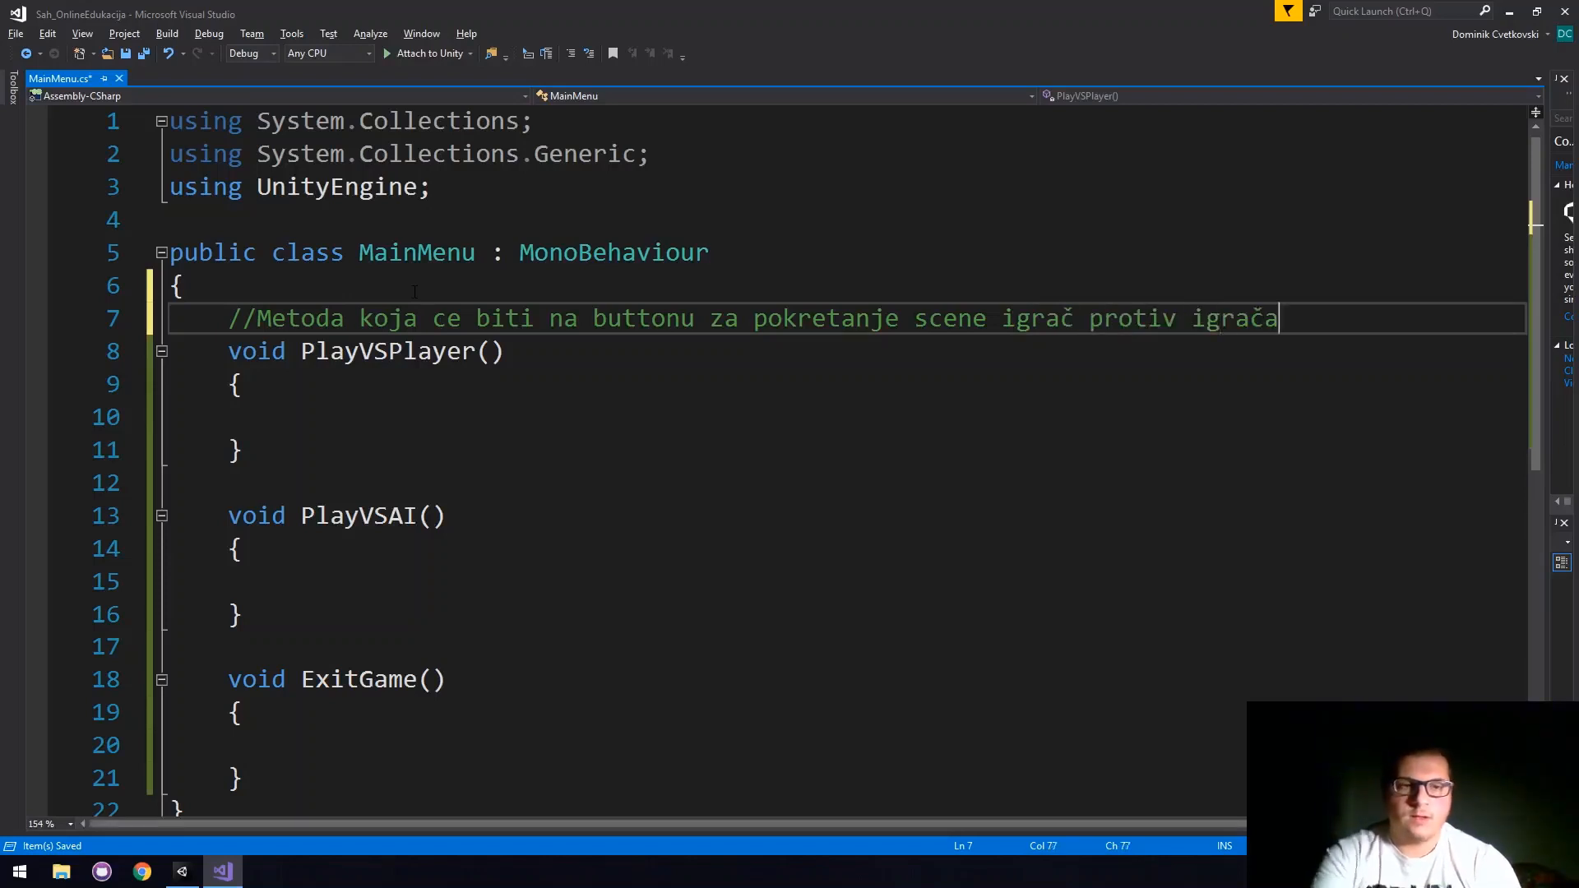
Add the comment "//Metoda koja ce biti na buttonu igrač protiv AI" directly above the PlayVSAI method.
left_click(451, 477)
key("Return")
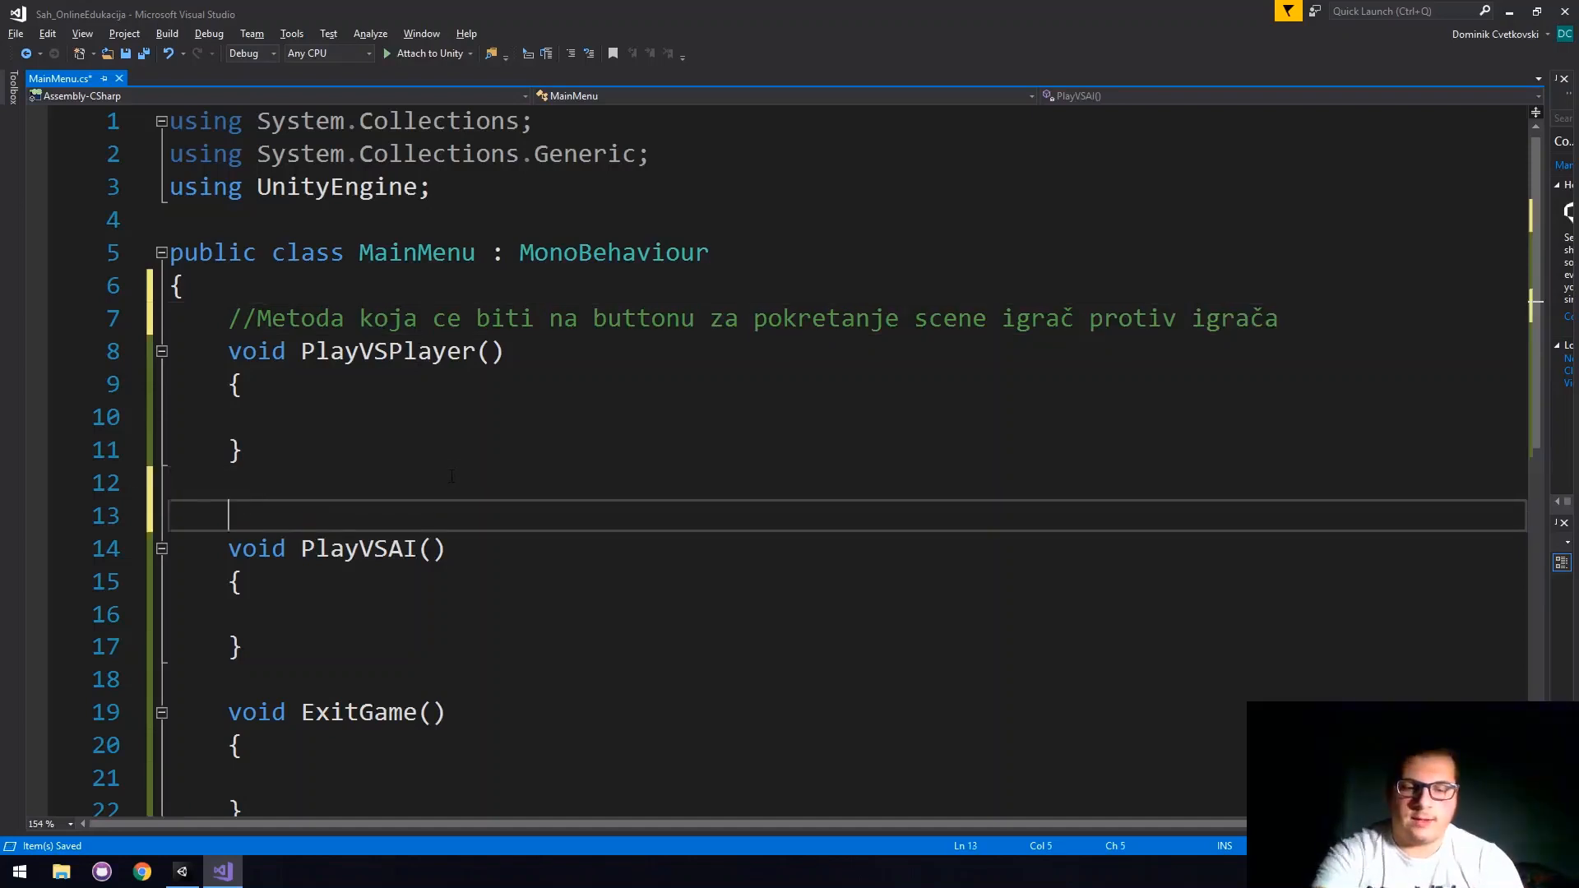
type("//Metoda ")
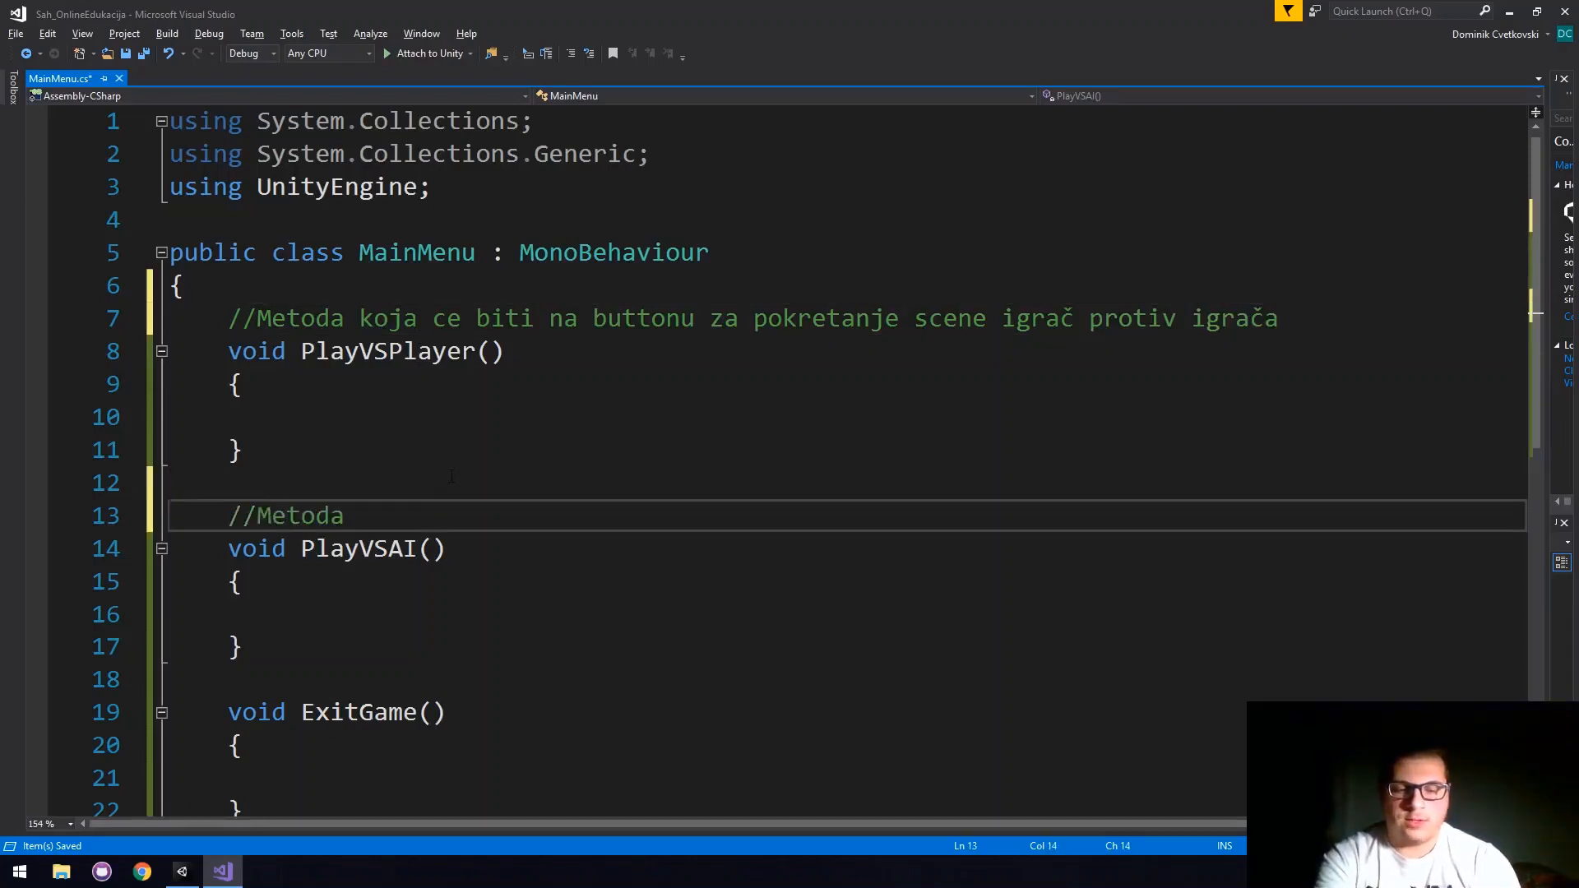
type("koja ce b")
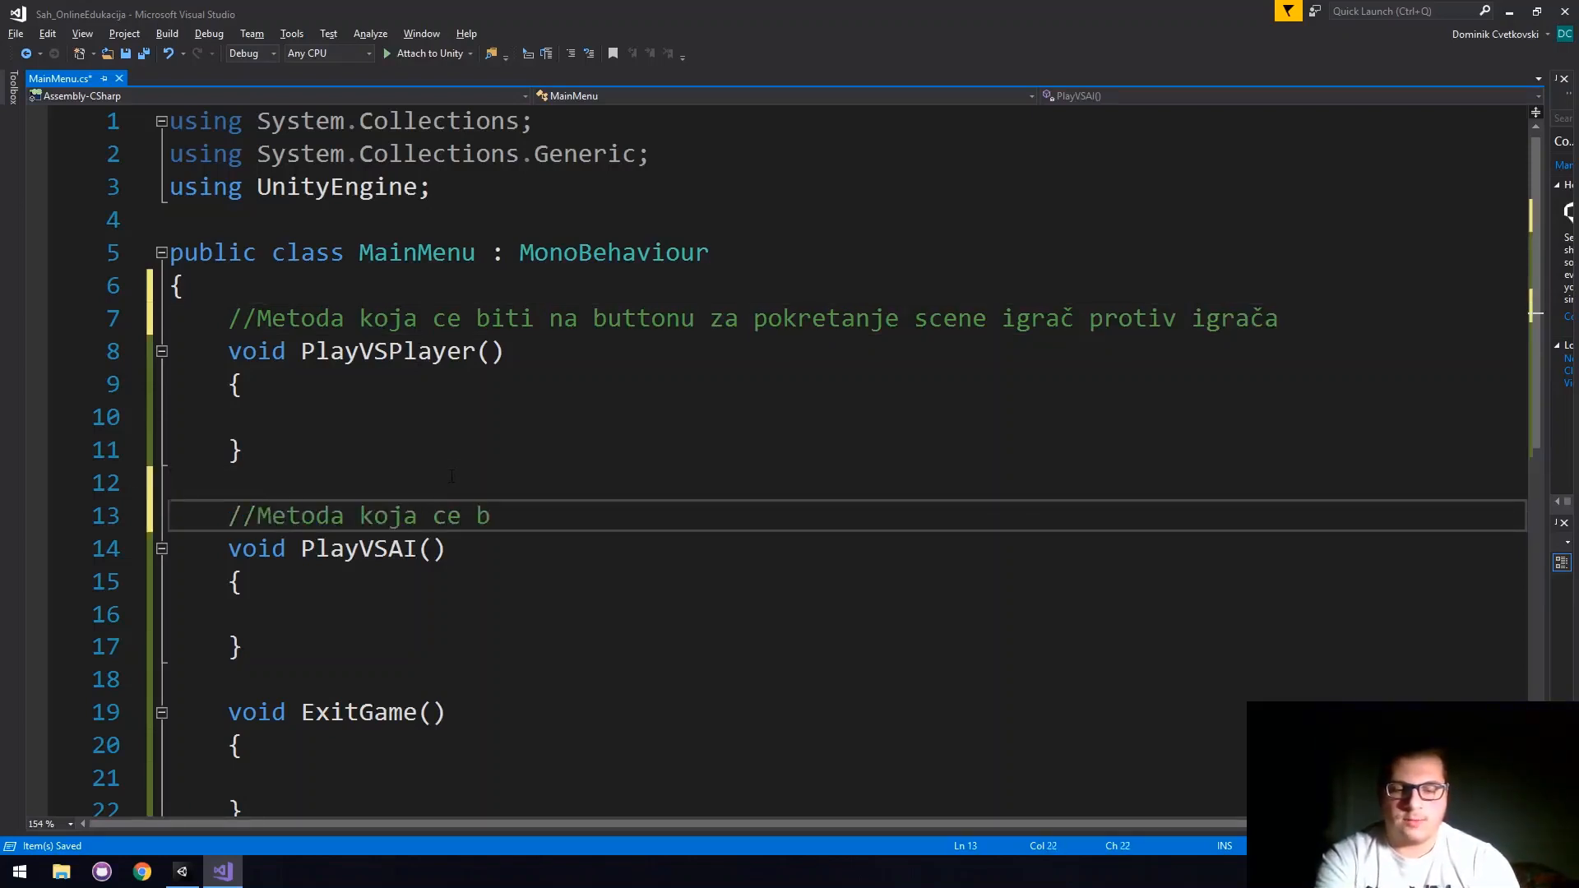
type("iti na buttonu ")
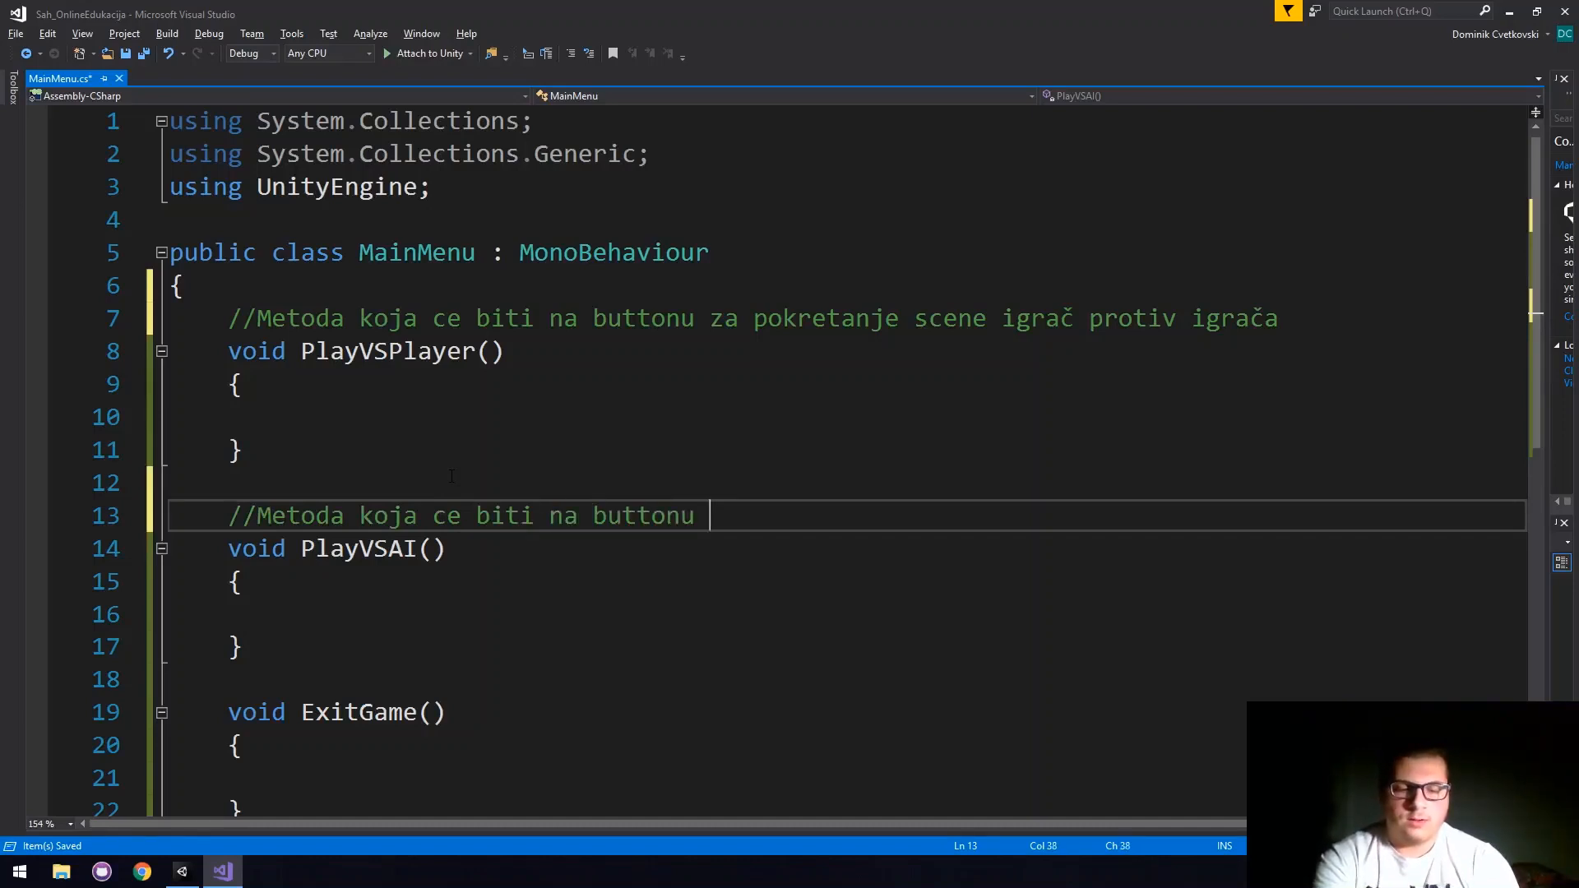
type("igrač ")
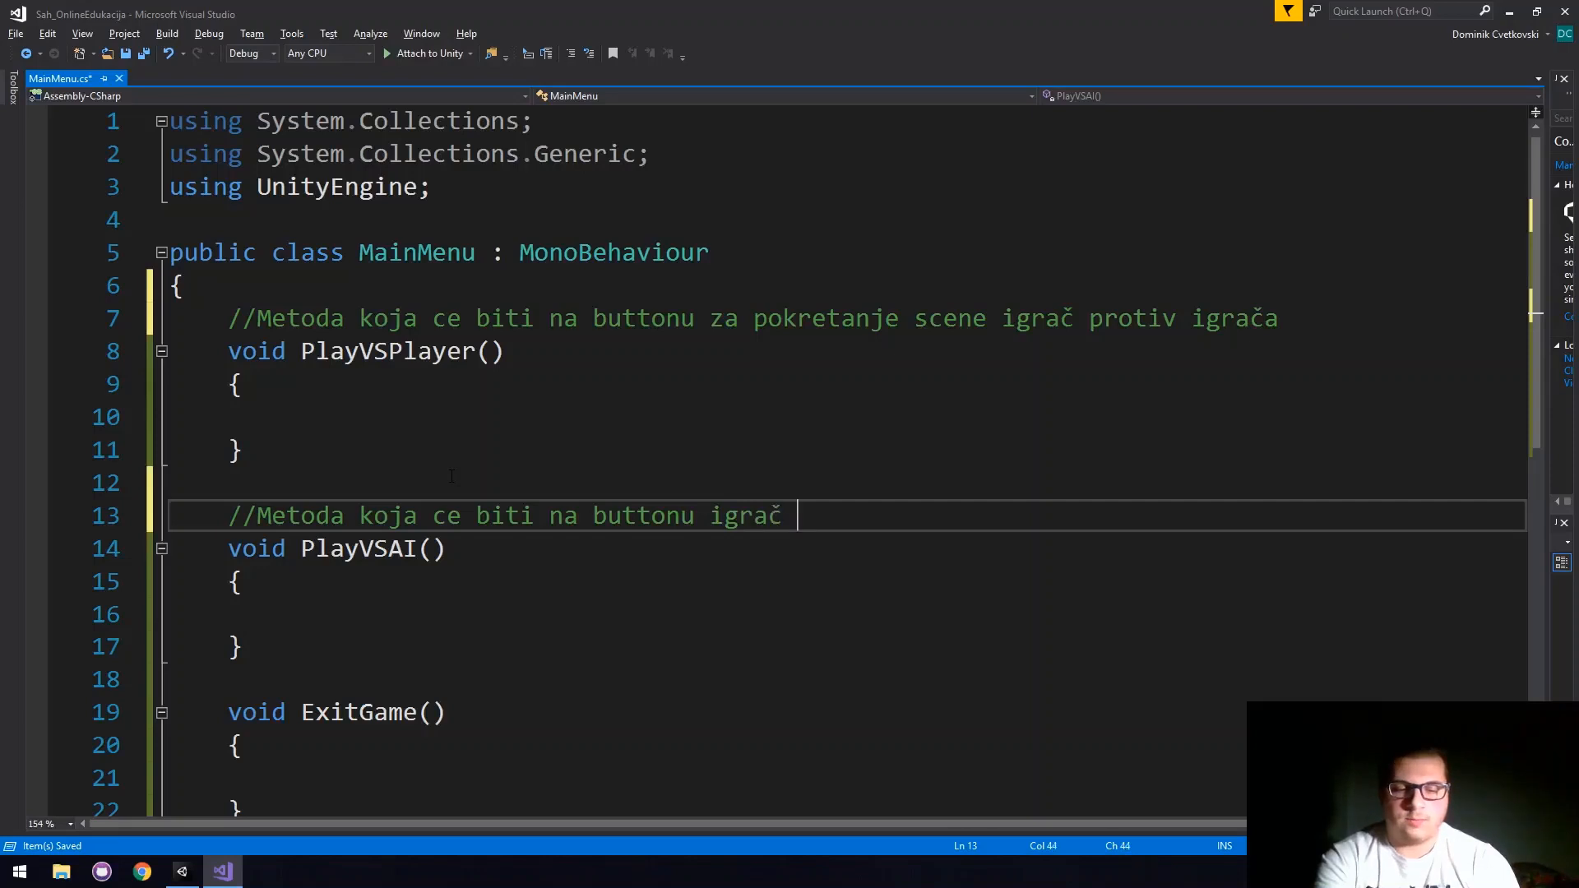
type("protiv AI")
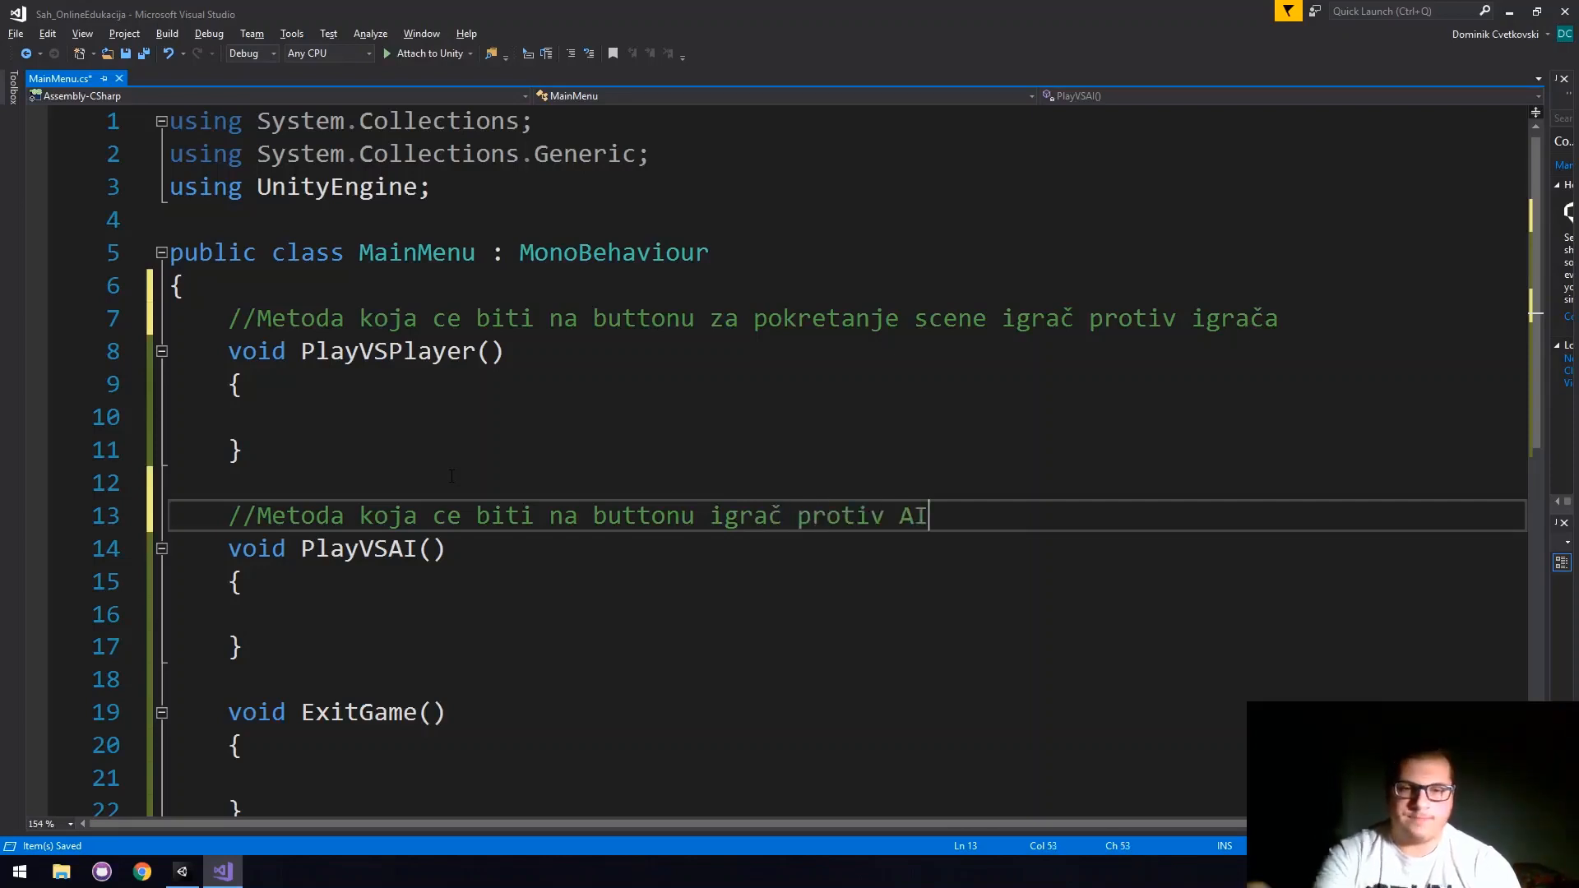
Add the comment "//Metoda koja ce omoguciti izlaz iz igre (ugasit ce exe naše igre)" directly above the ExitGame method and save the script.
left_click(389, 685)
key("Return")
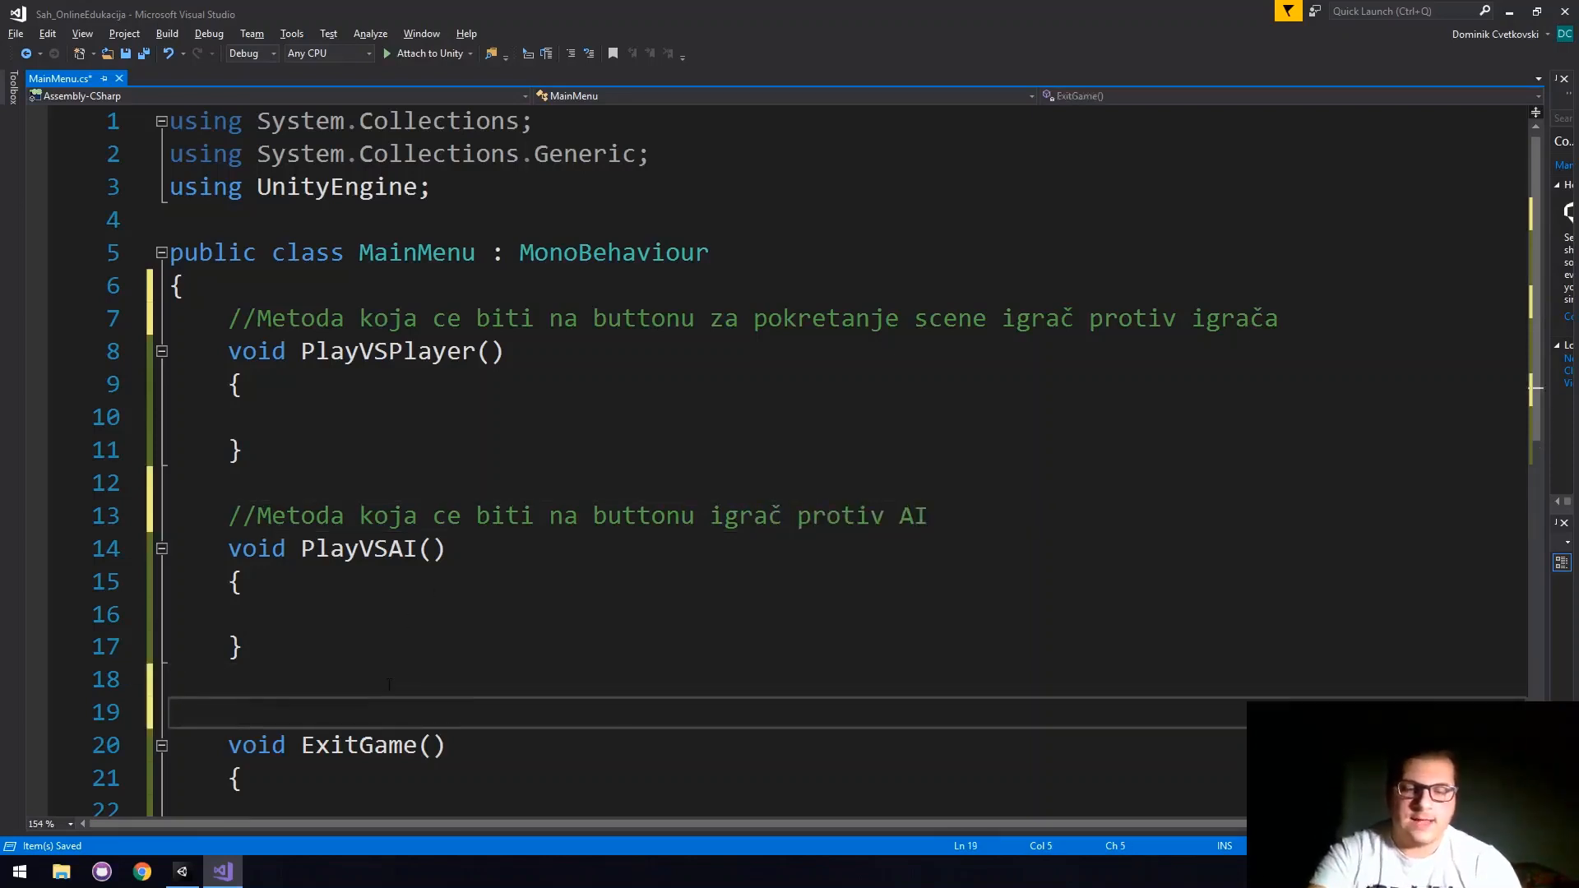
type("//")
scroll(435, 721, "down", 2)
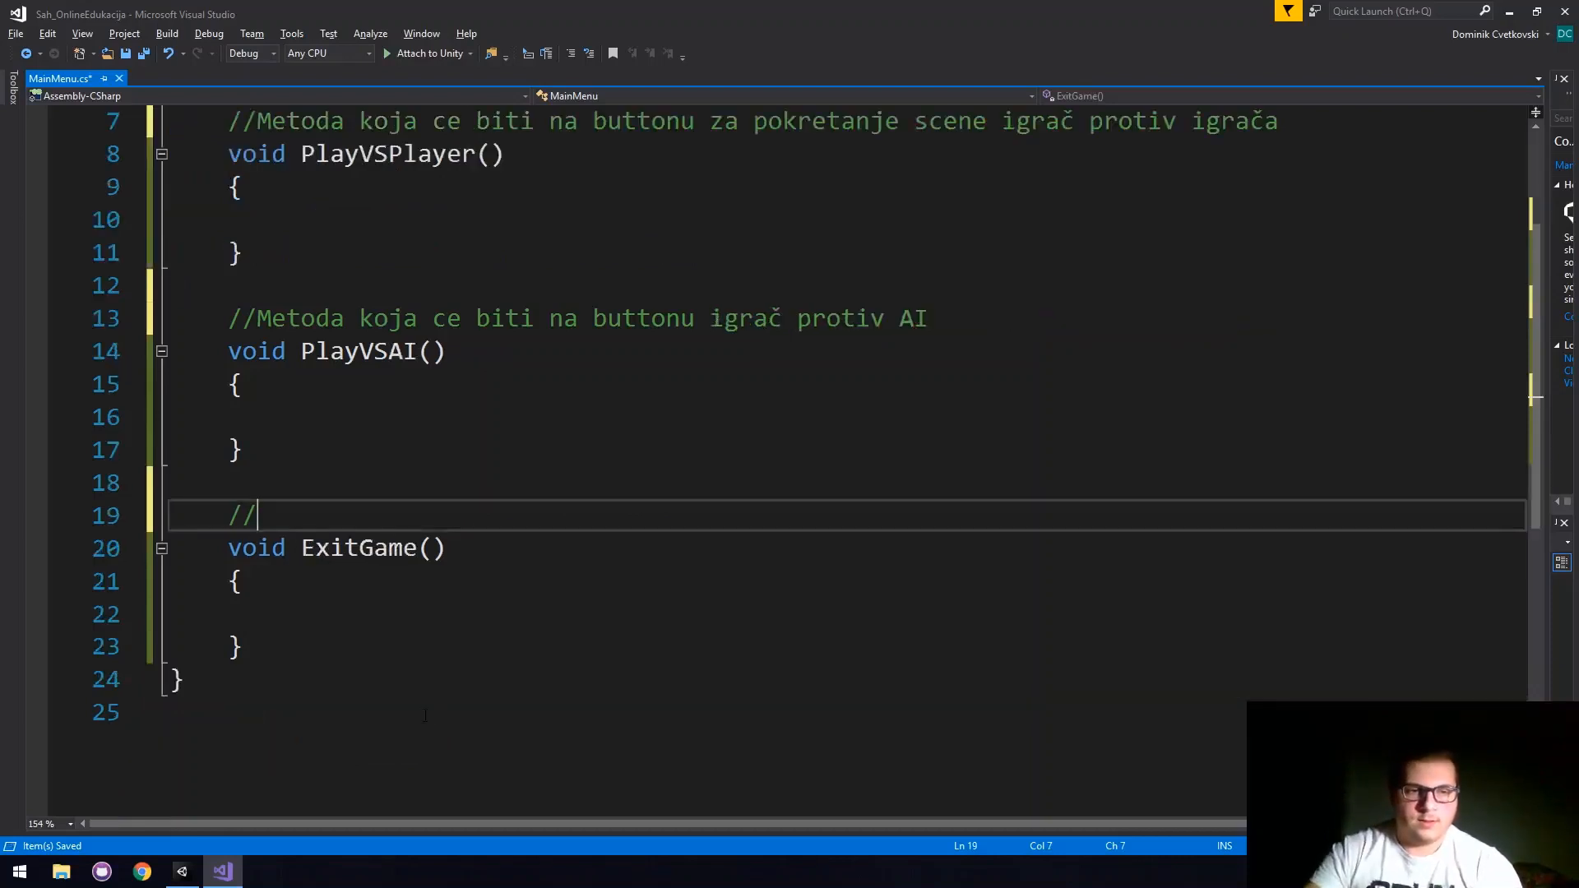
type("Metoda koja")
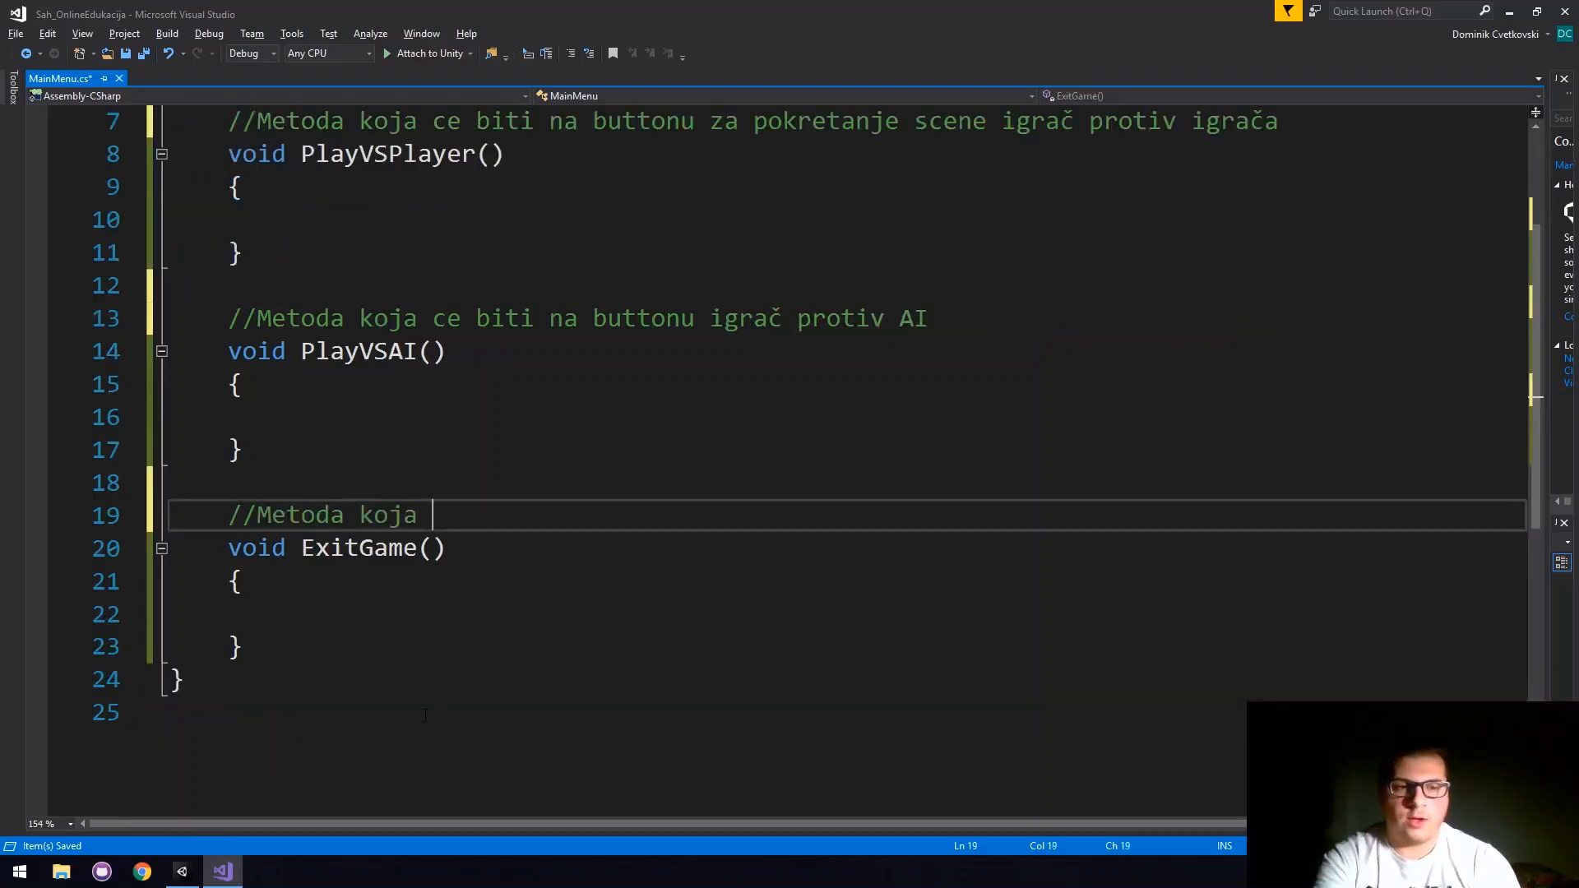
key("BackSpace")
key("BackSpace")
key("BackSpace")
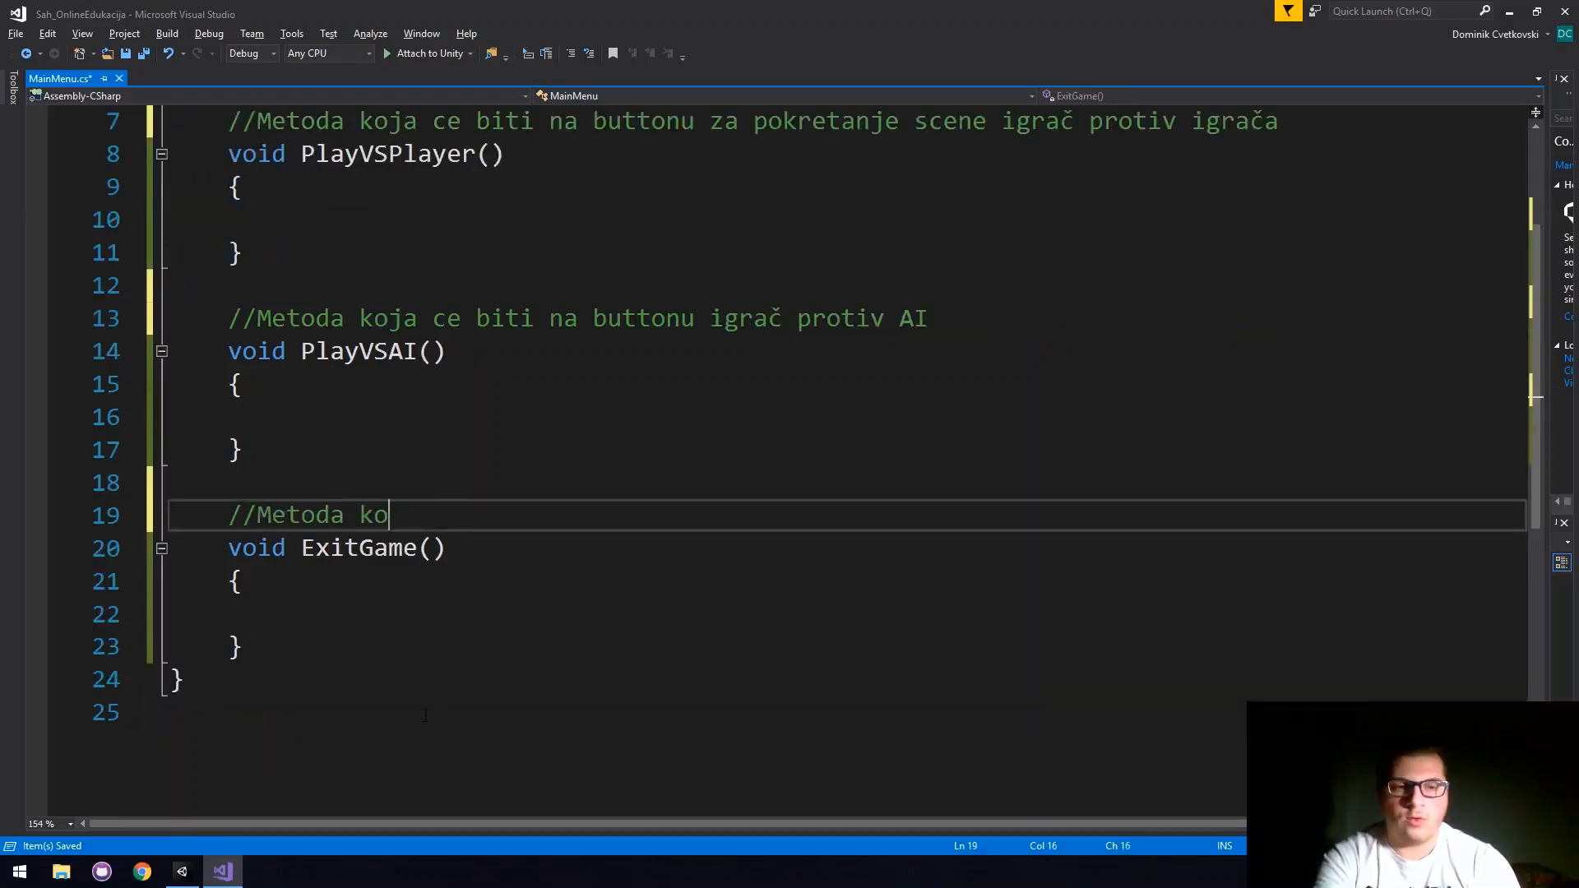
type("ja ce ")
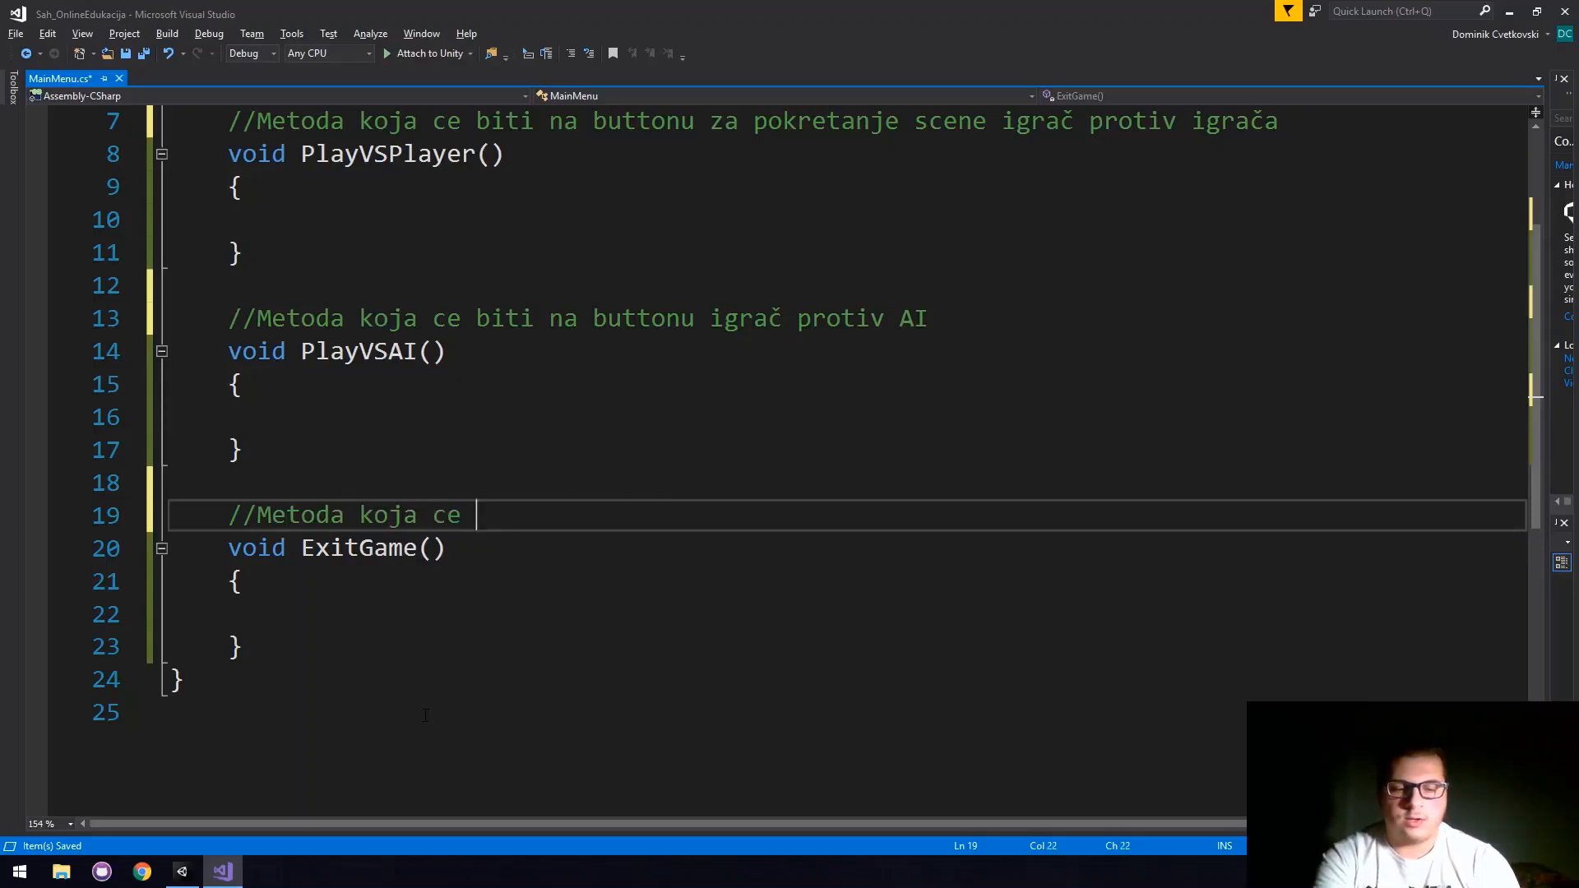
type("omoguciti ")
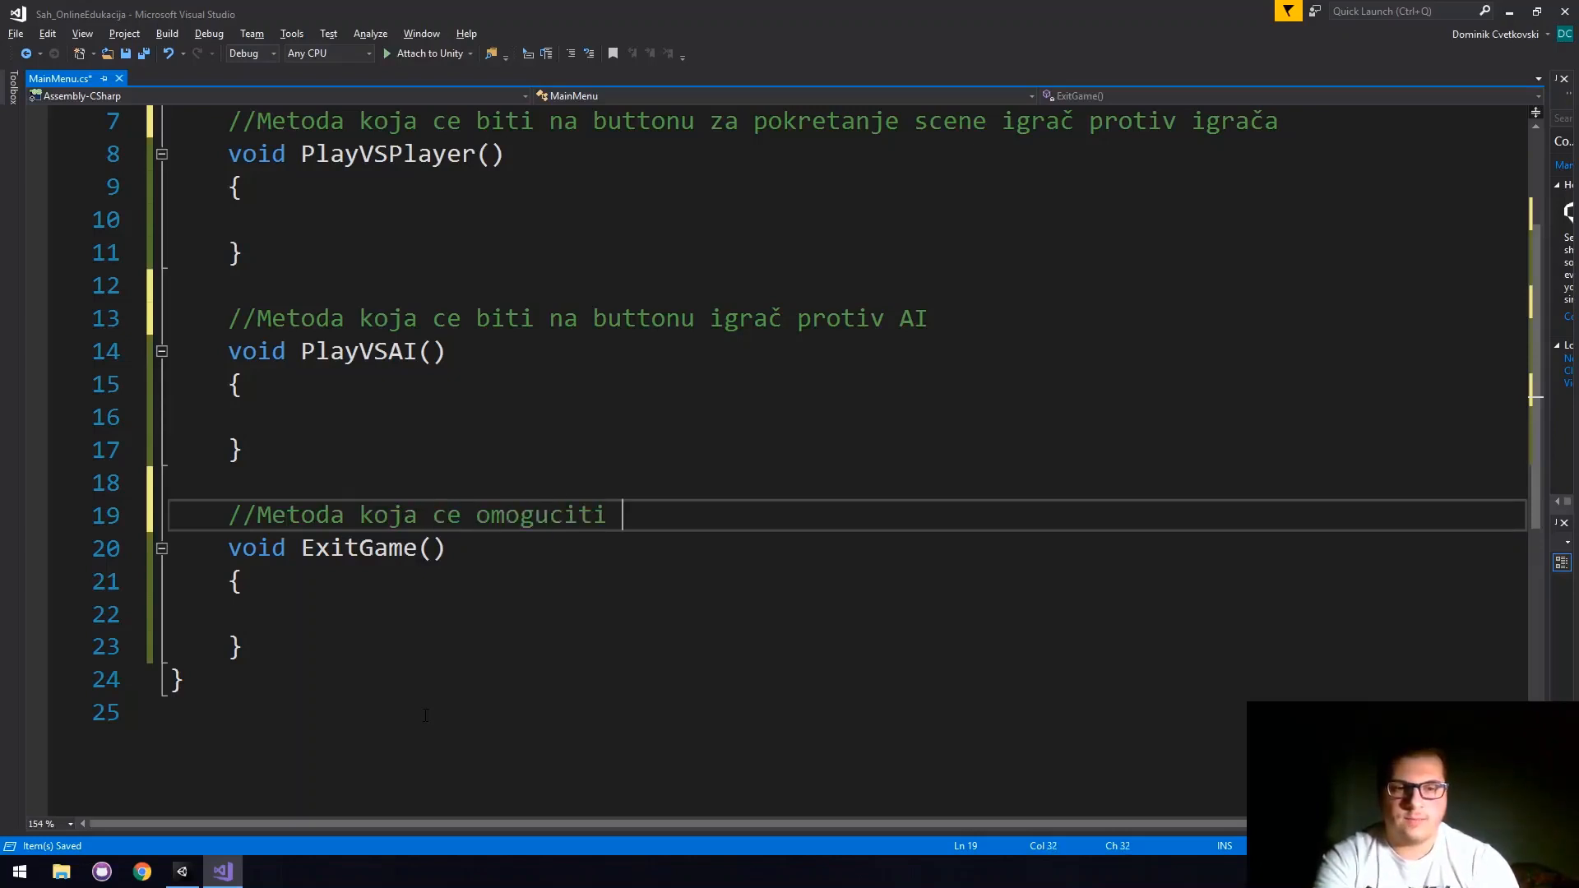
type("izlaz iz")
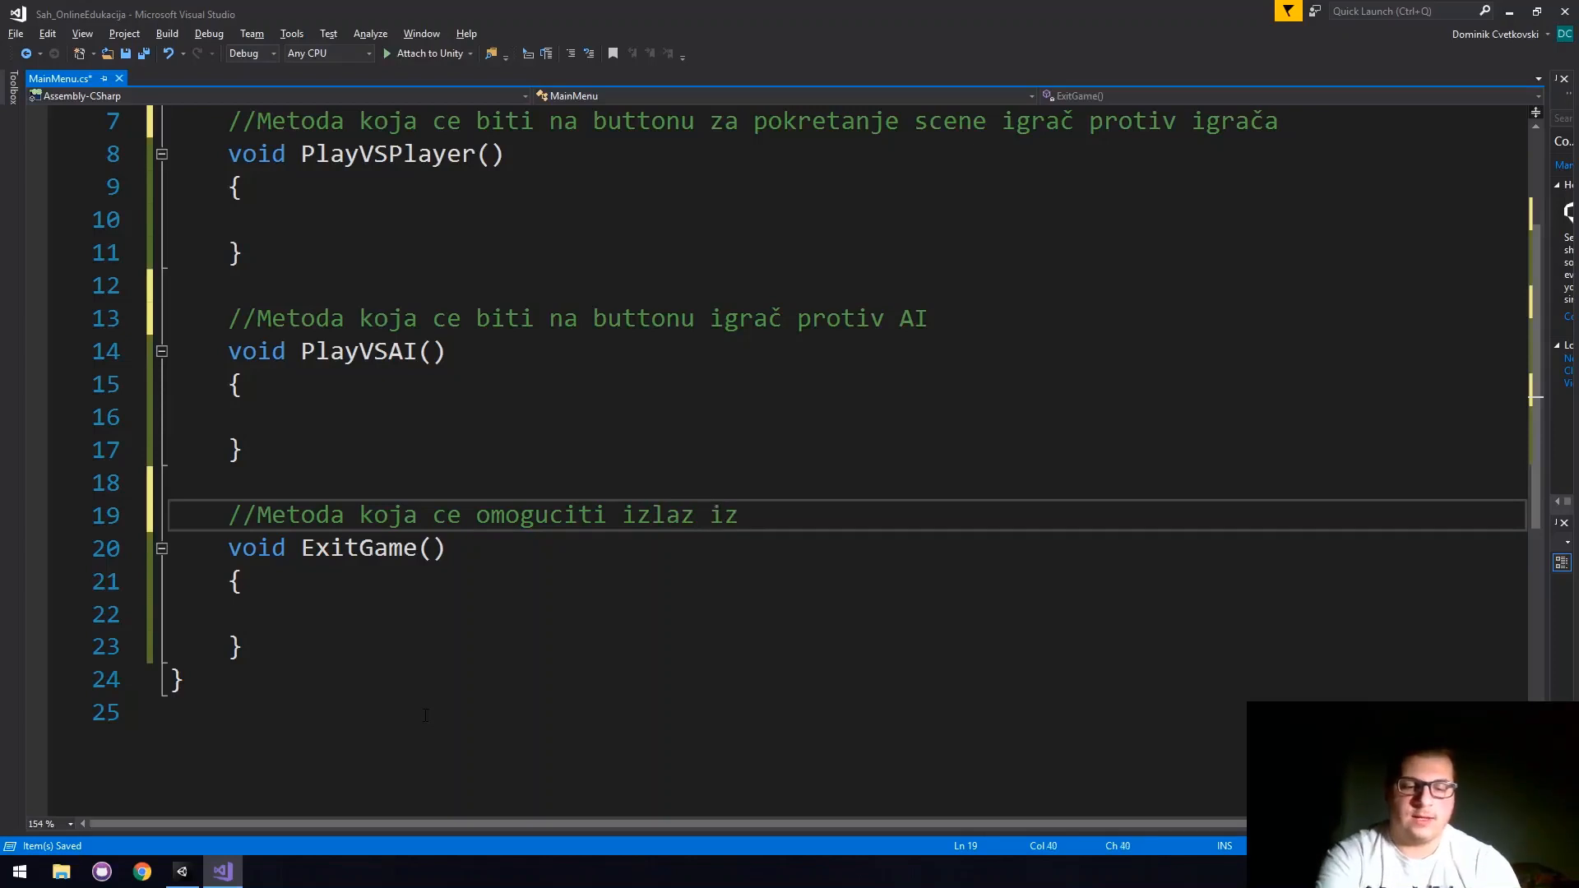
type(" igre ")
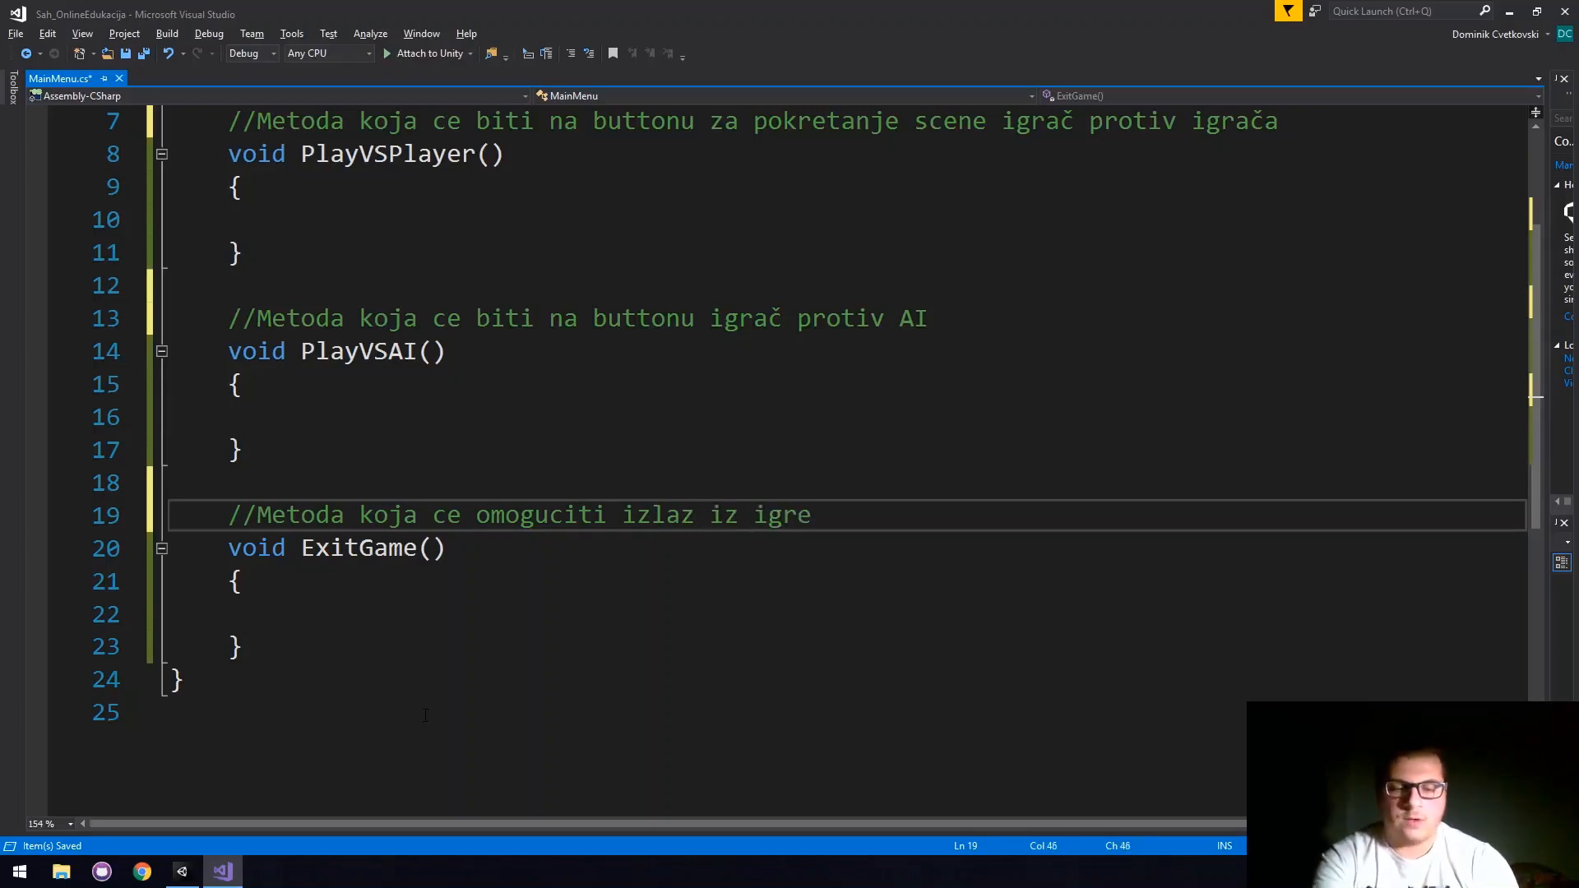
type("(ugasit")
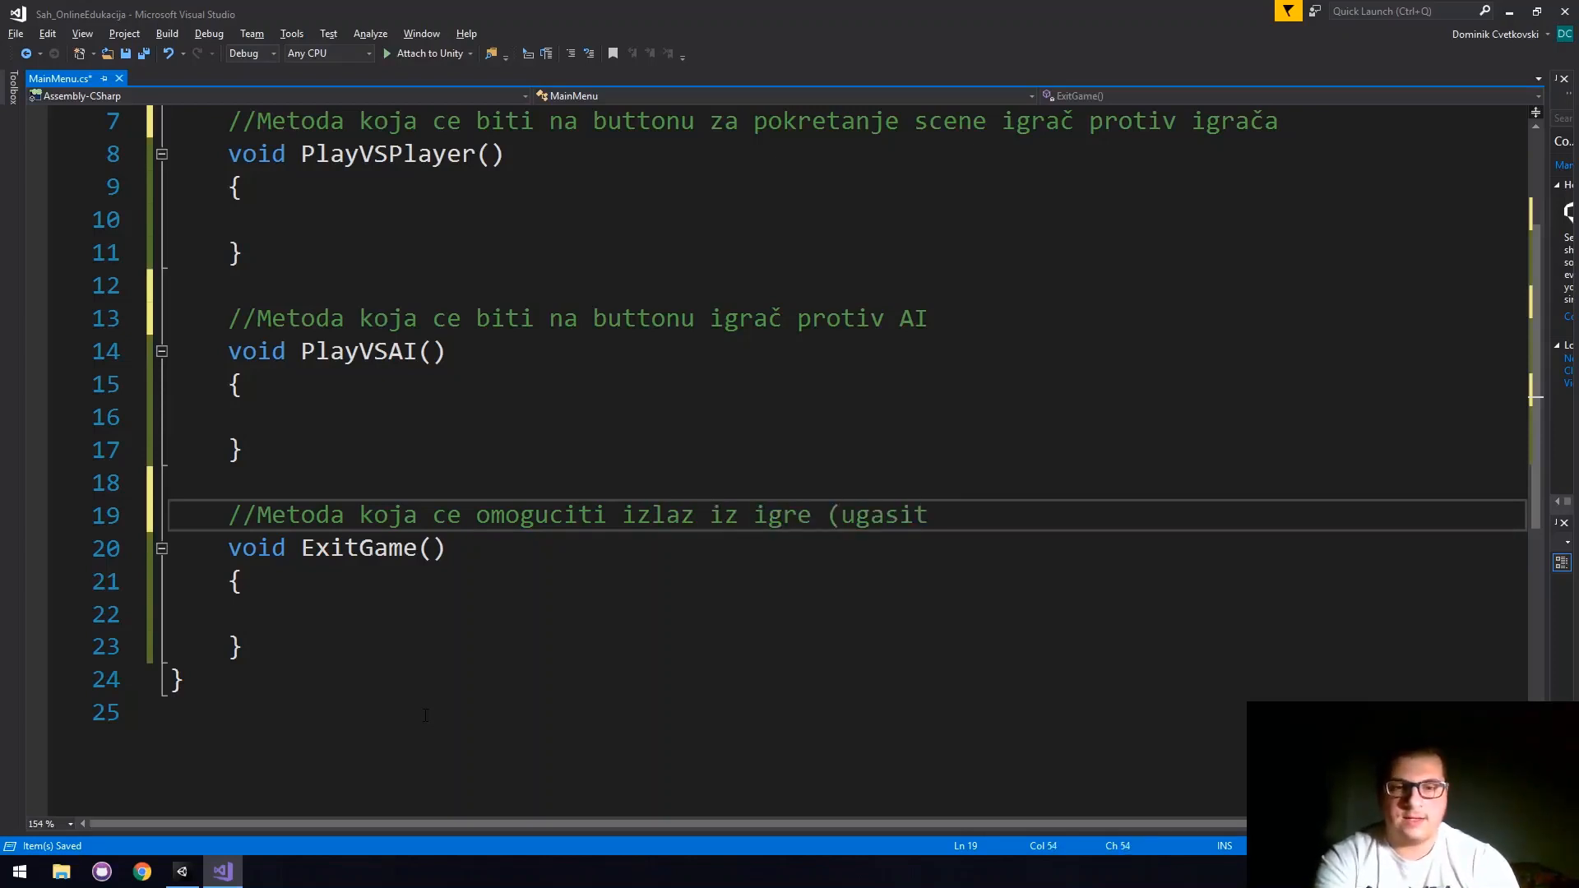
type(" ce exe")
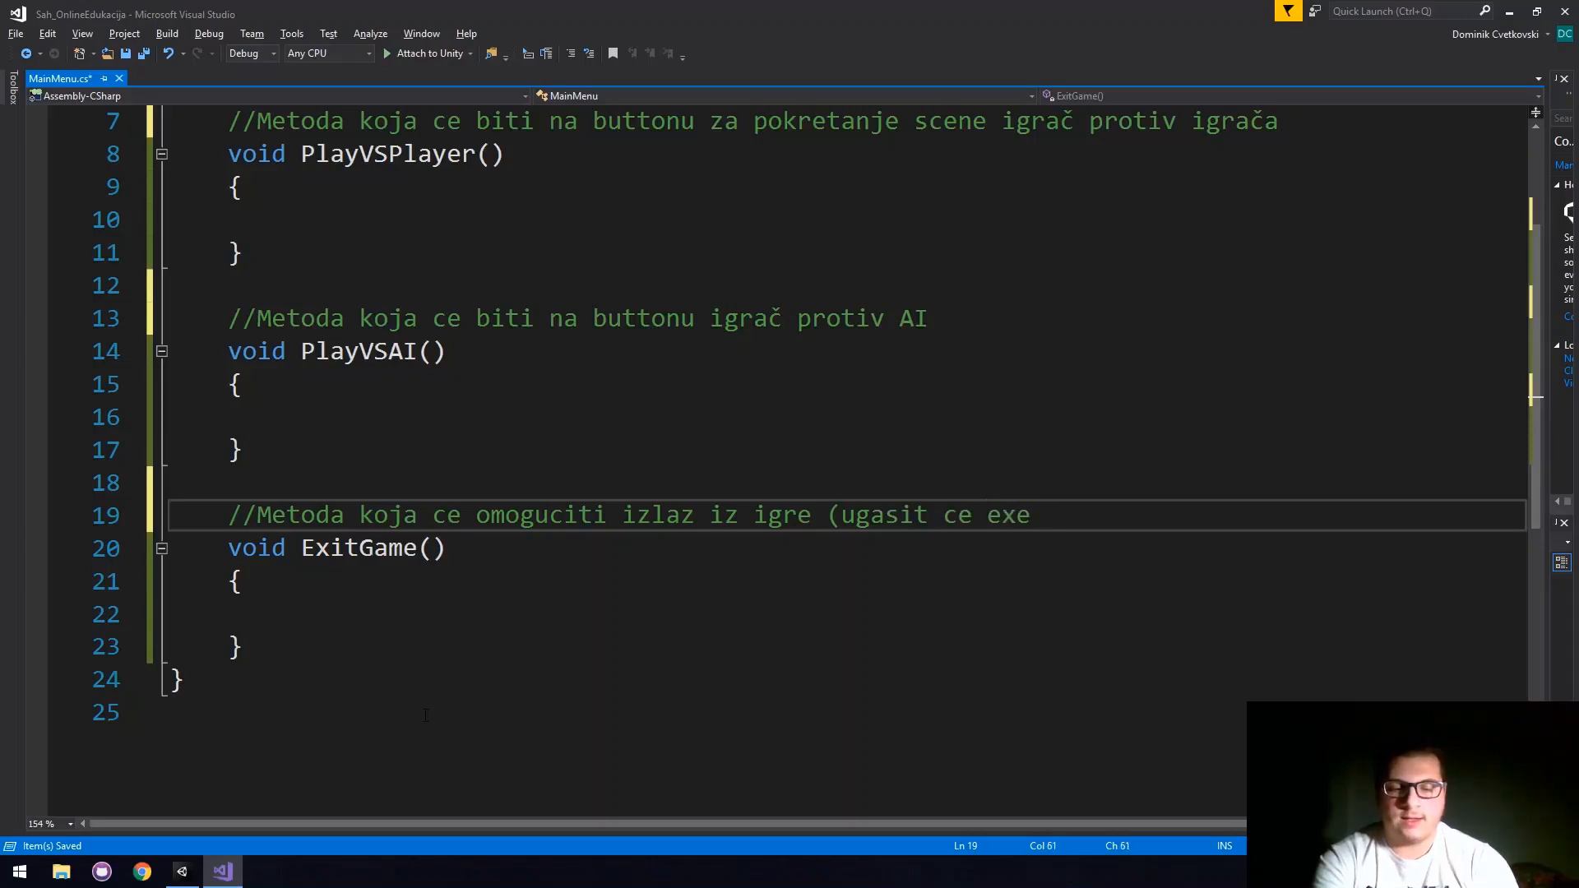
type(" naše igre)")
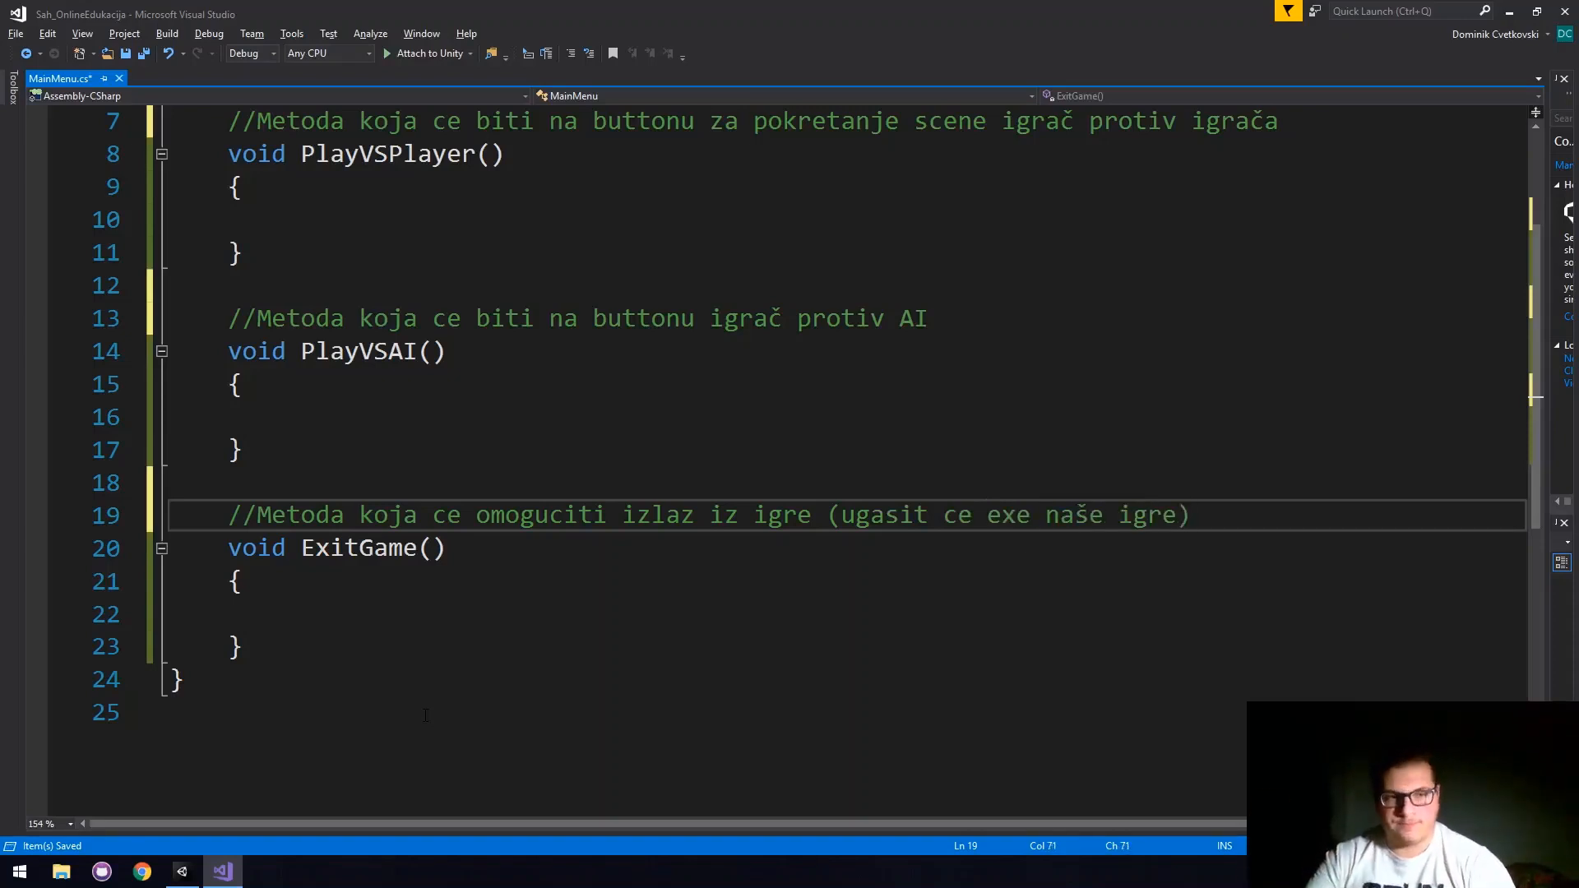
key("ctrl+s")
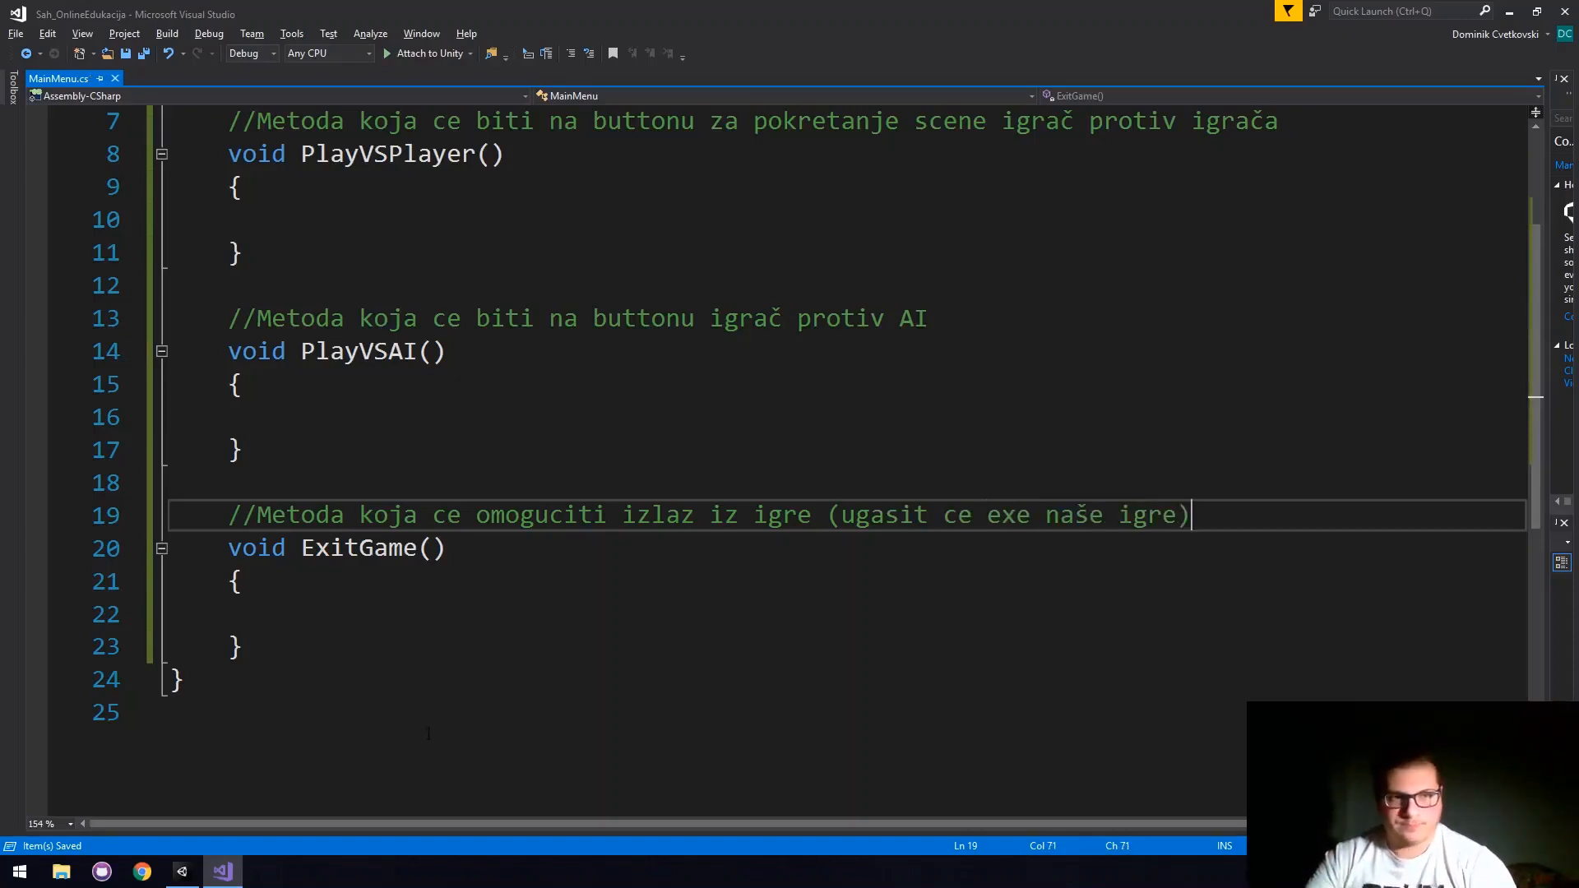
Add a using directive for UnityEngine.SceneManagement below the UnityEngine directive.
scroll(426, 715, "up", 2)
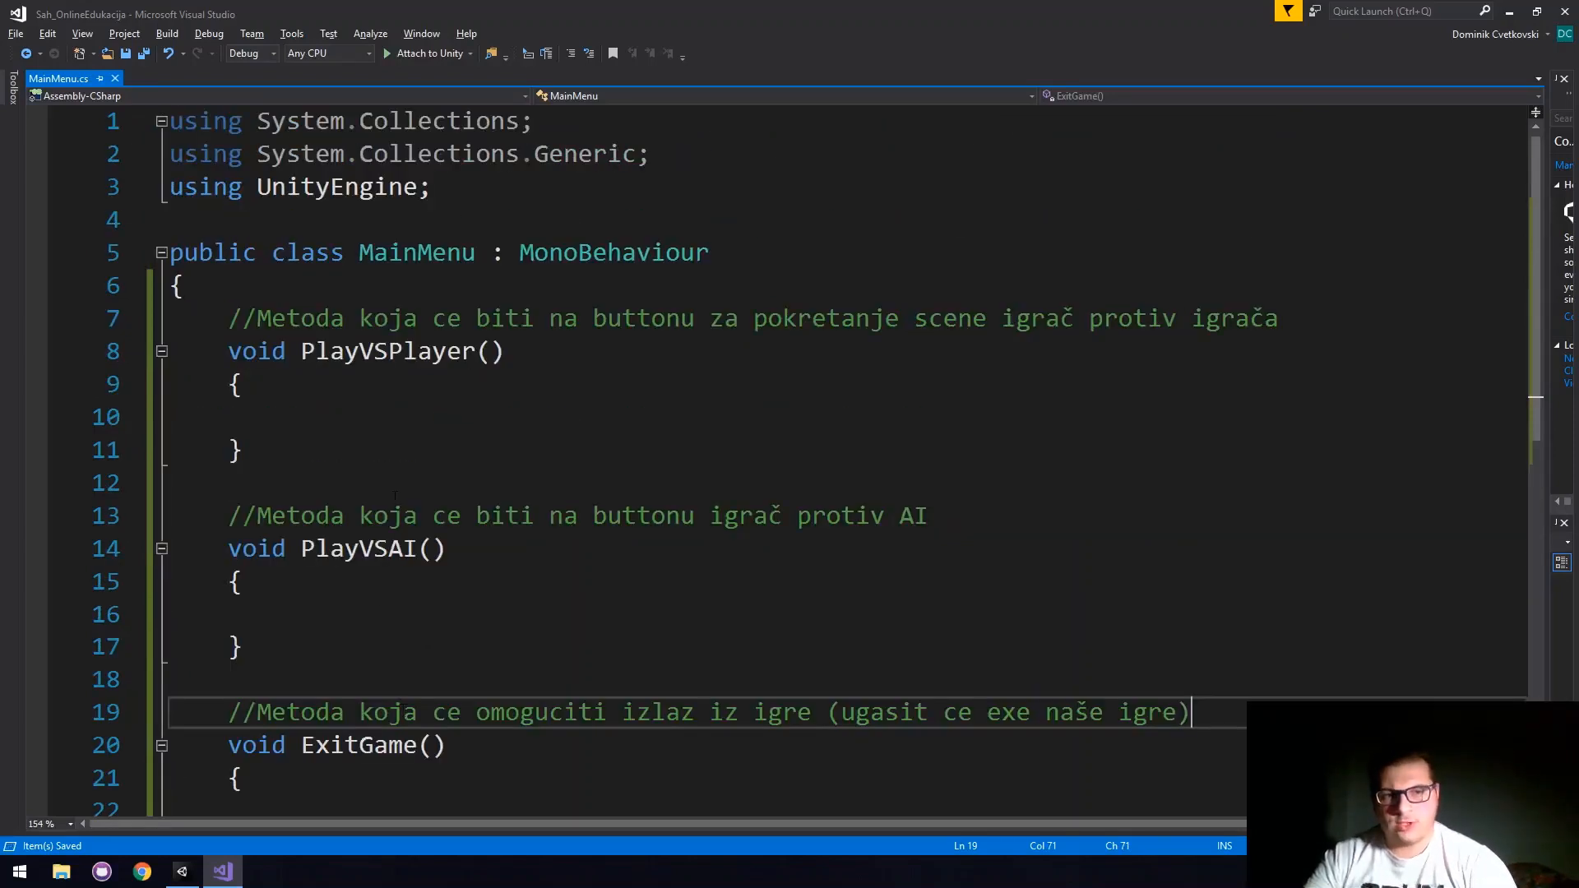
left_click(358, 420)
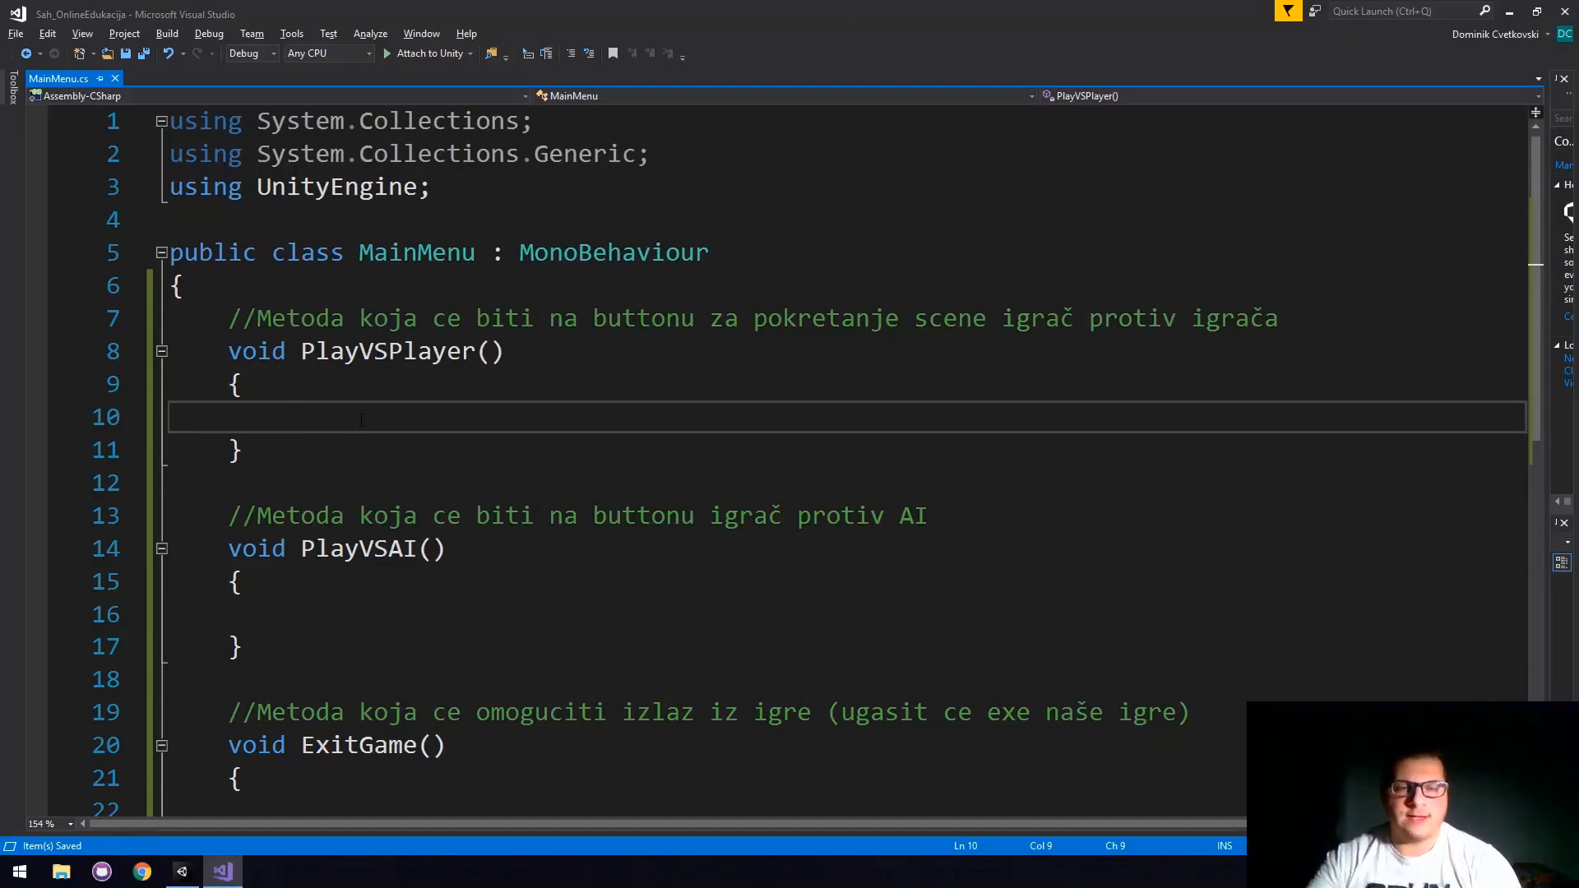
left_click(488, 194)
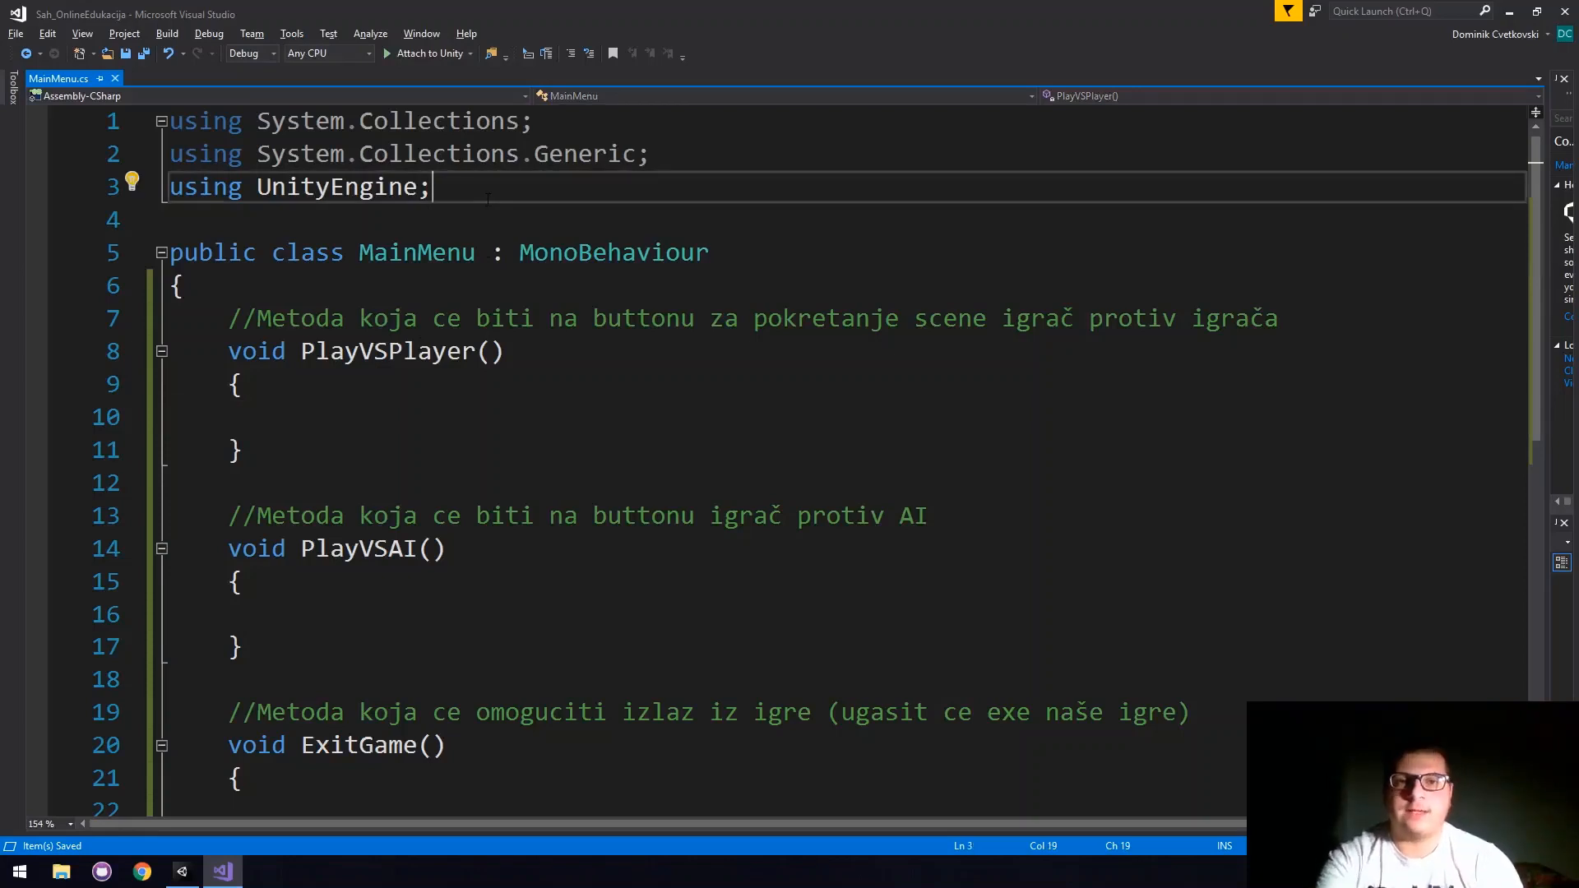
key("Return")
type("using ")
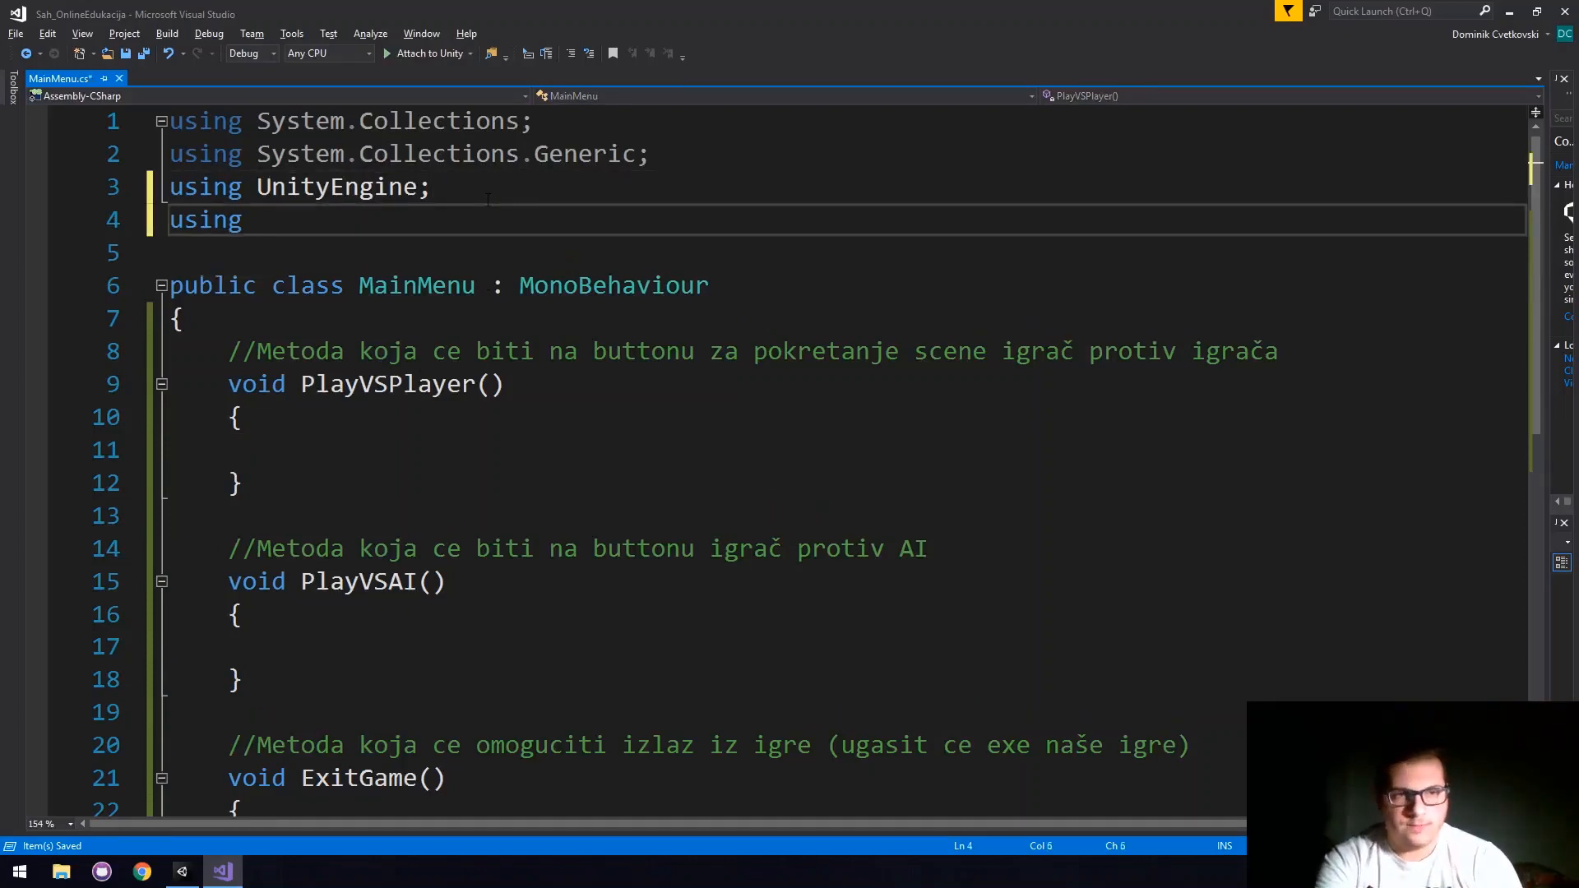
type("Unit")
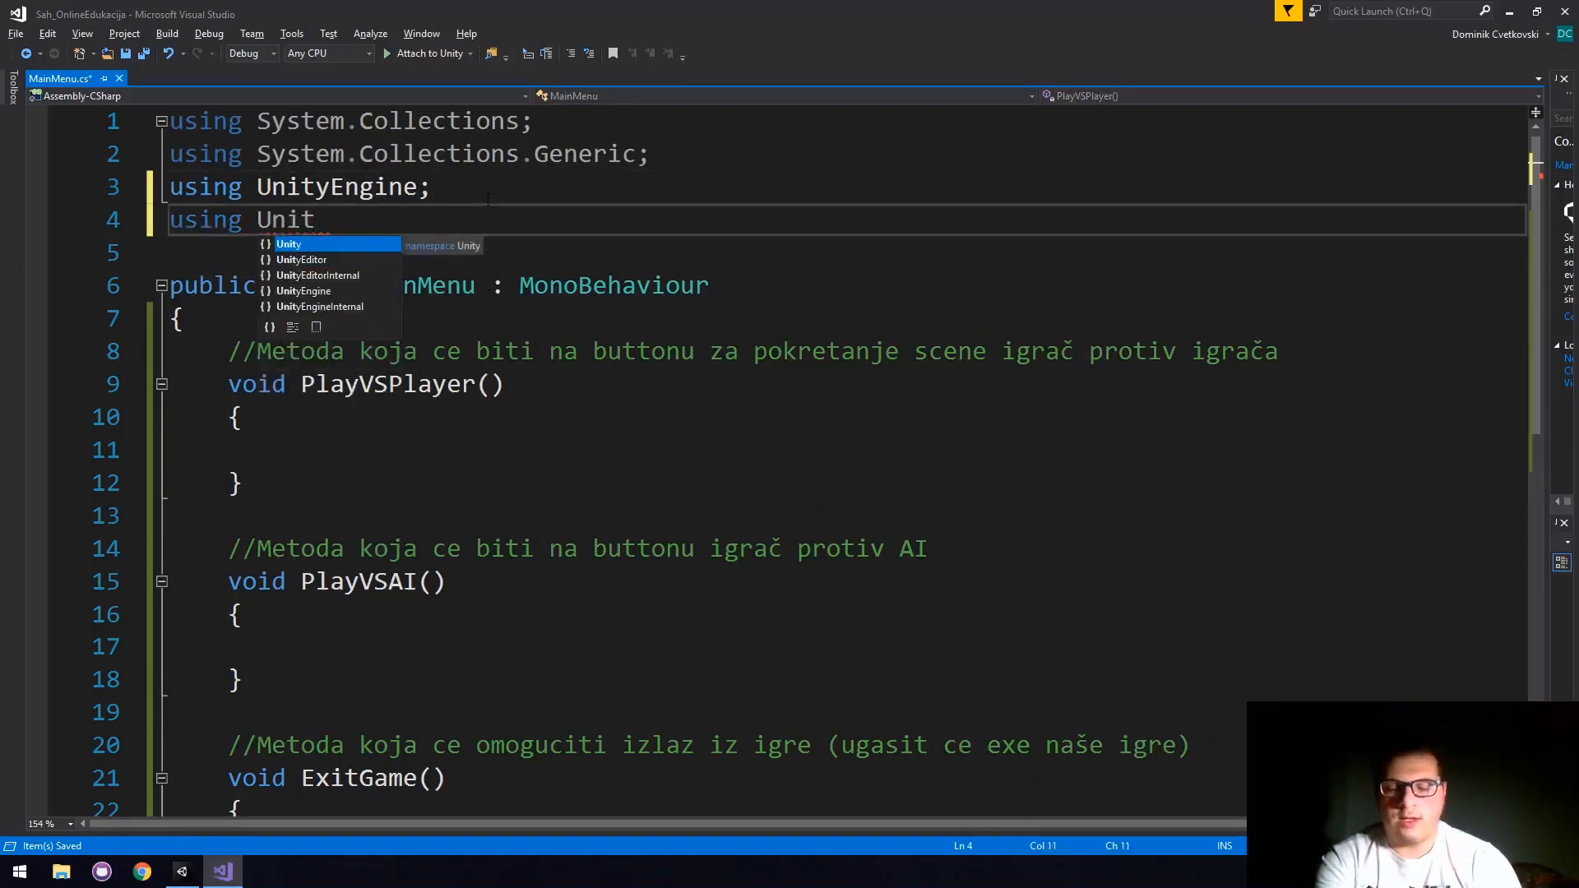
key("Down")
key("Down")
key("Down")
key("Tab")
type(".S")
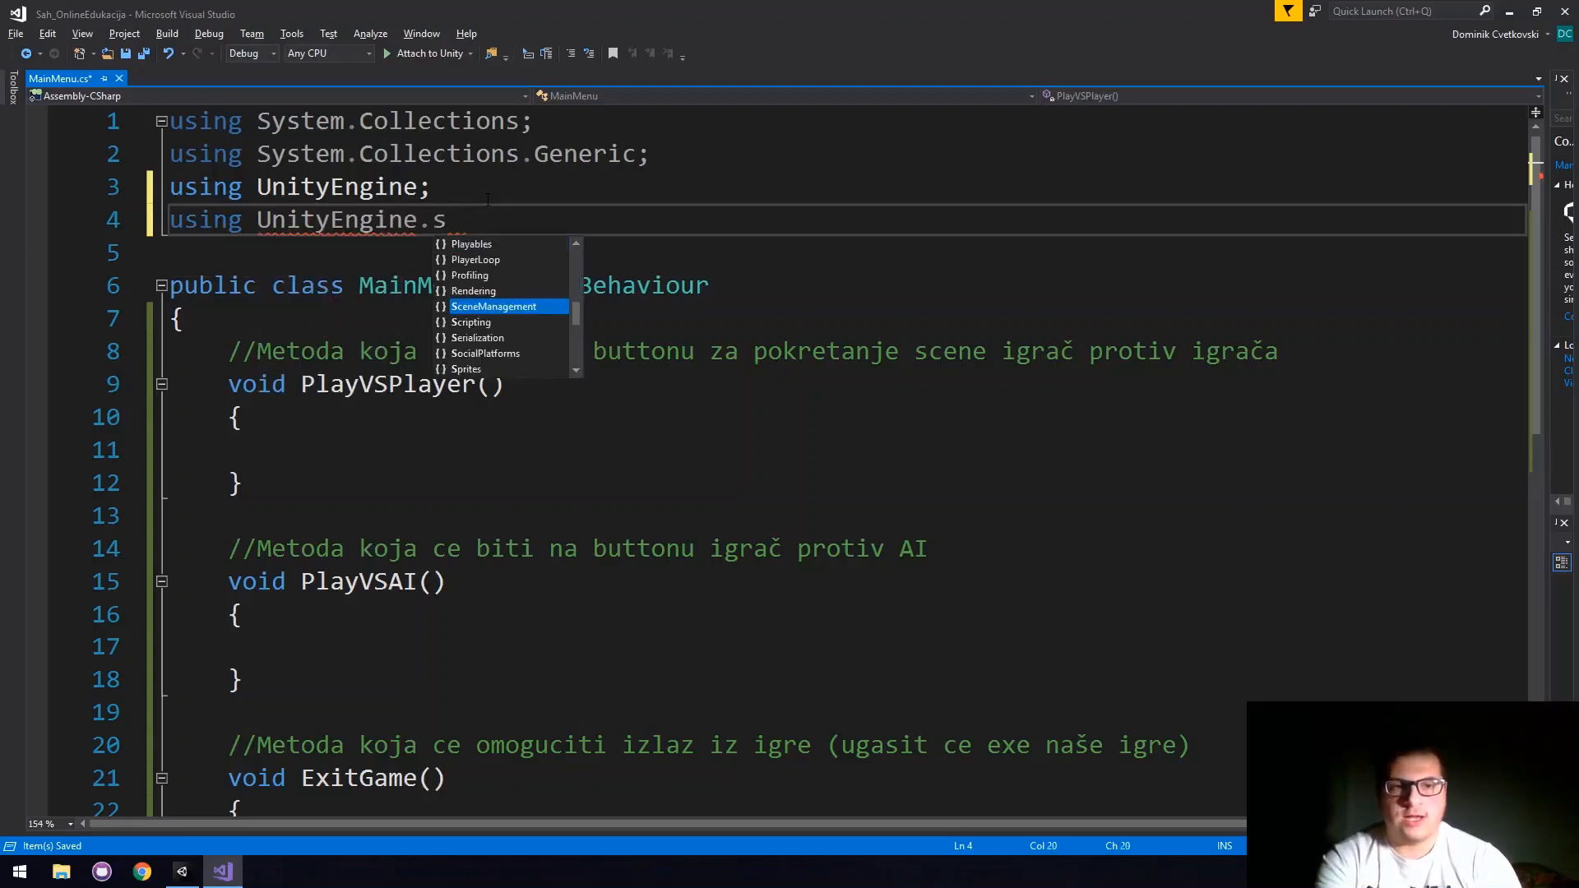
key("Tab")
End the SceneManagement directive with a semicolon and append the comment "//Služi nam za upravlje u unity scripti sa scenama".
type("; //")
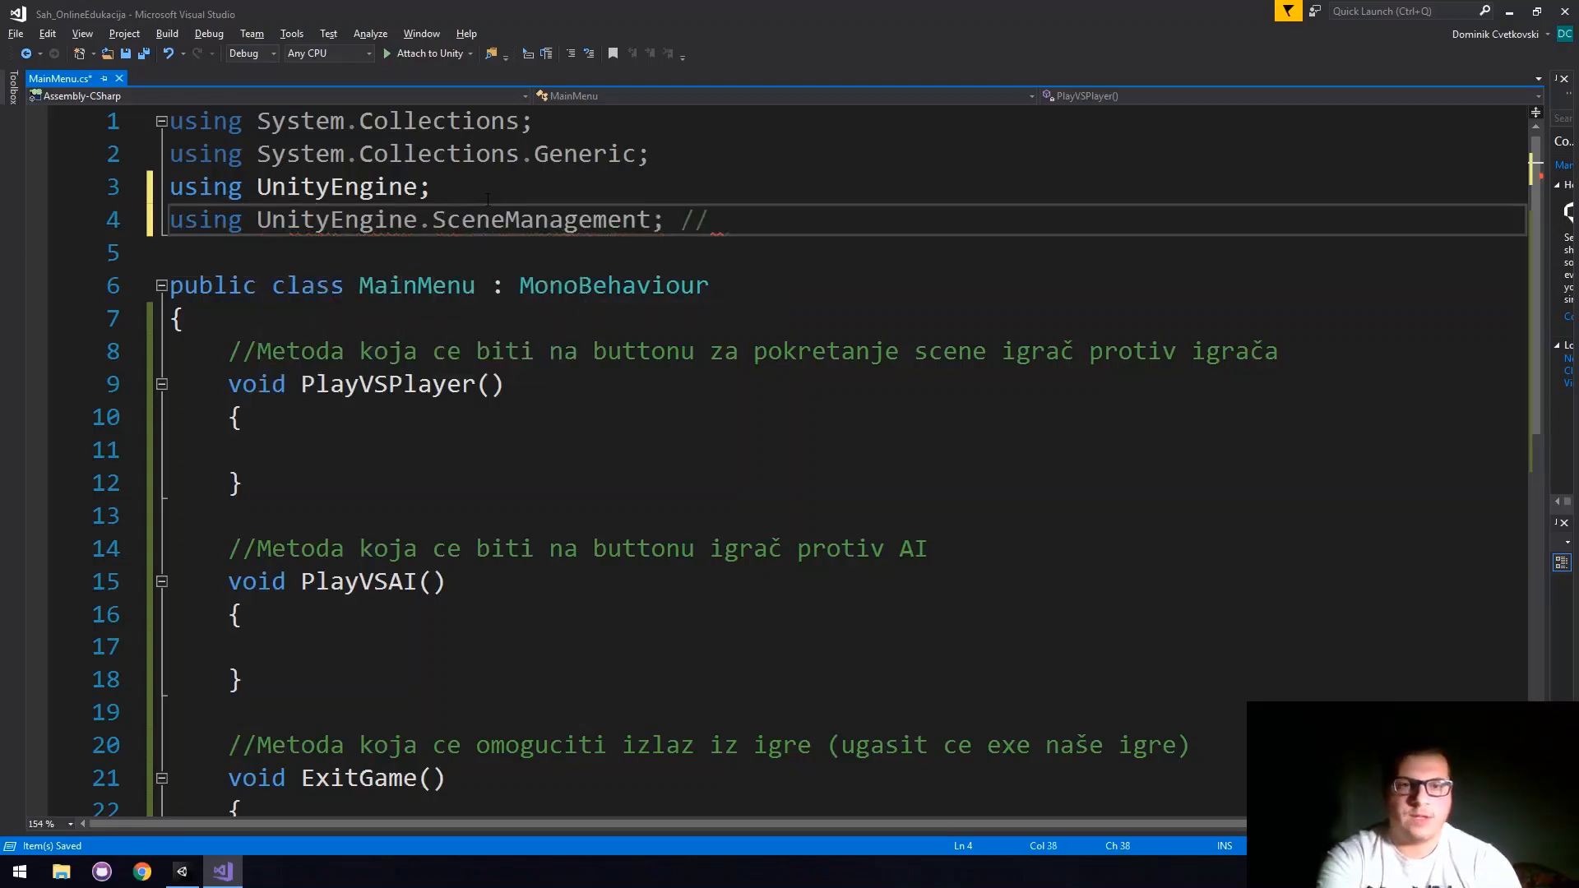
type("Sluc")
key("BackSpace")
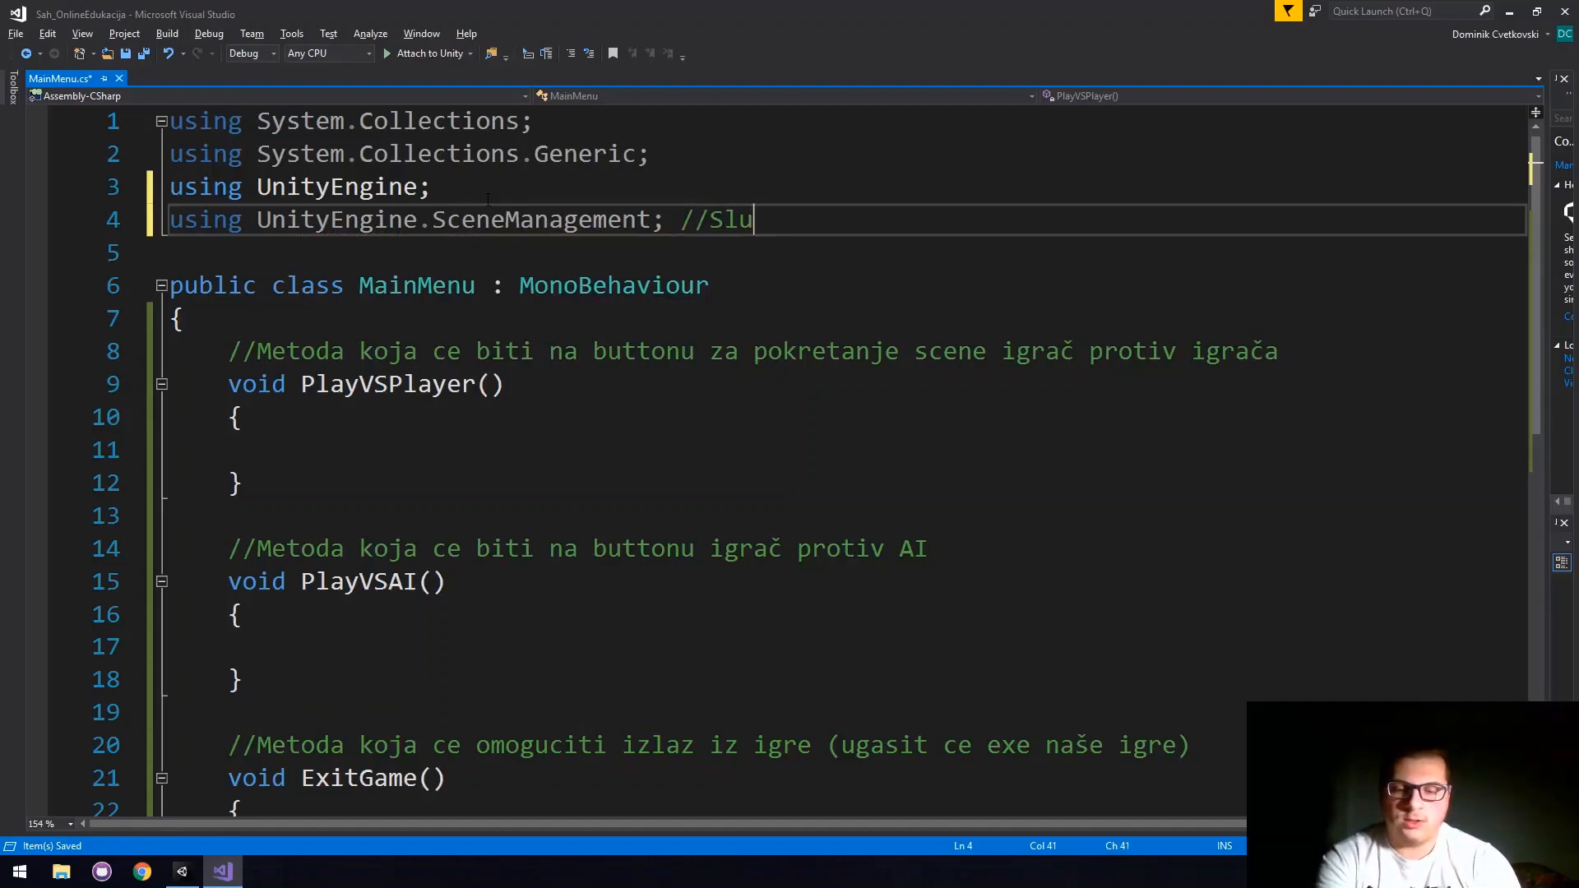
type("ži nam za upr")
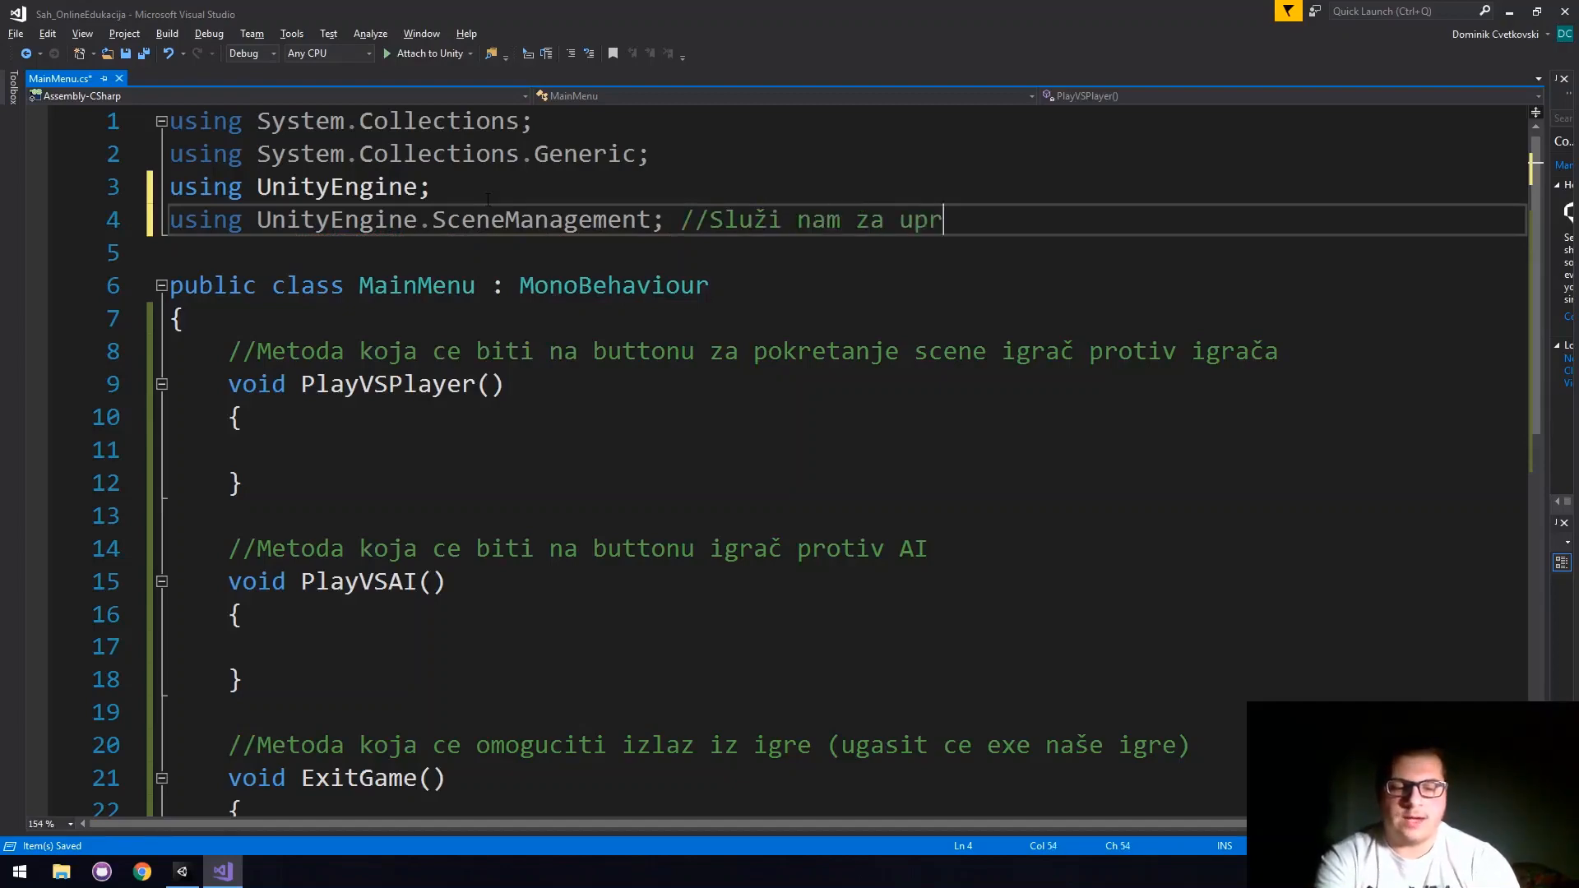
type("avlje u u")
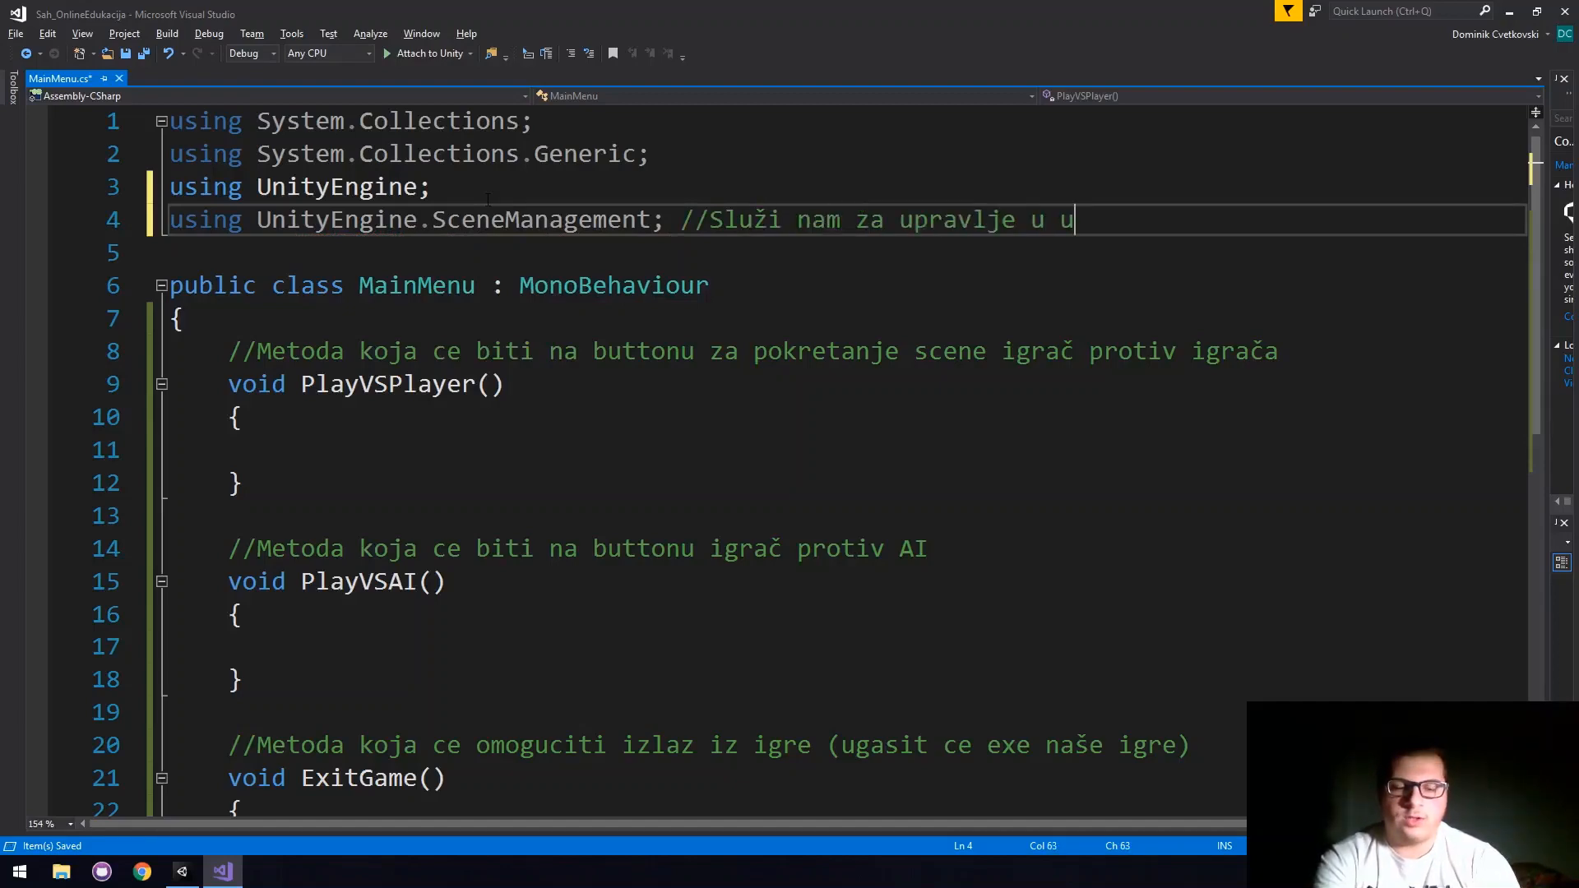
type("nity scr")
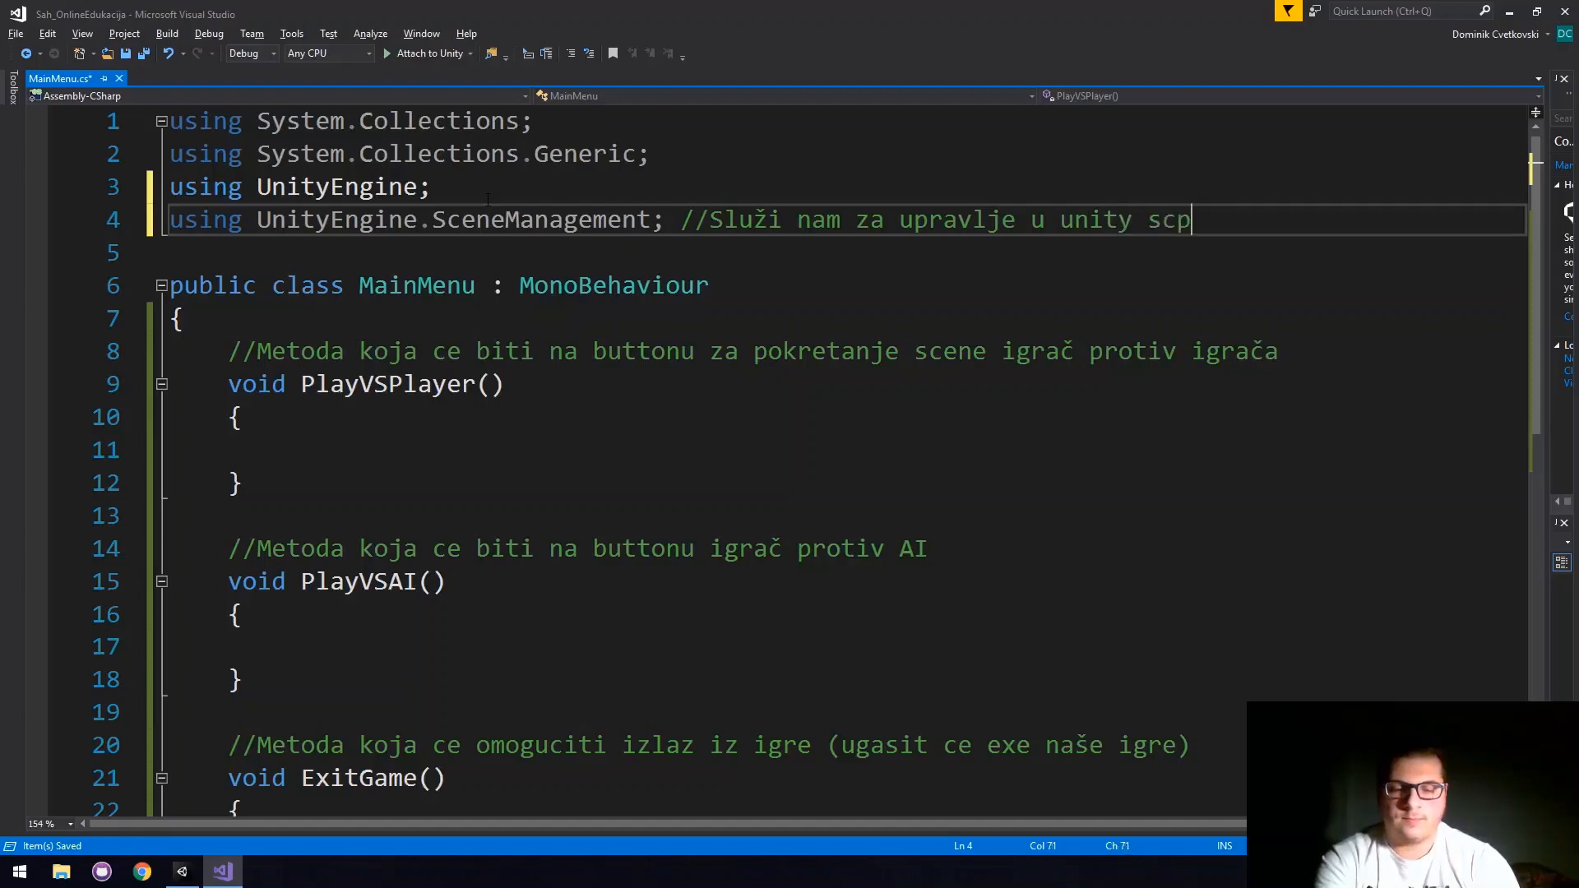
type("iptu")
key("BackSpace")
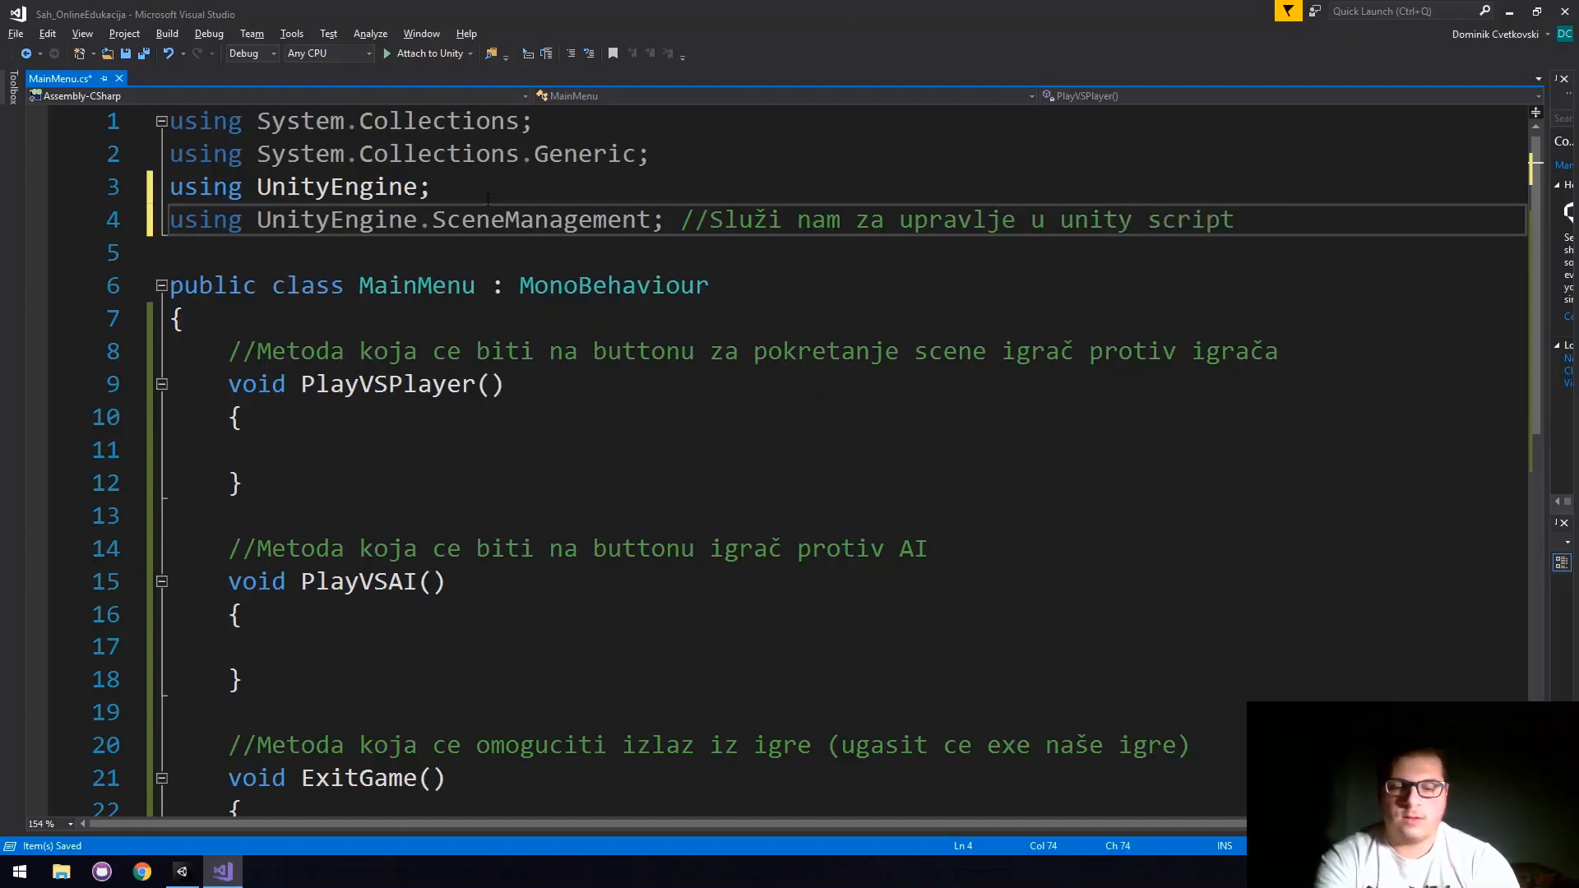
type("i sa scenama")
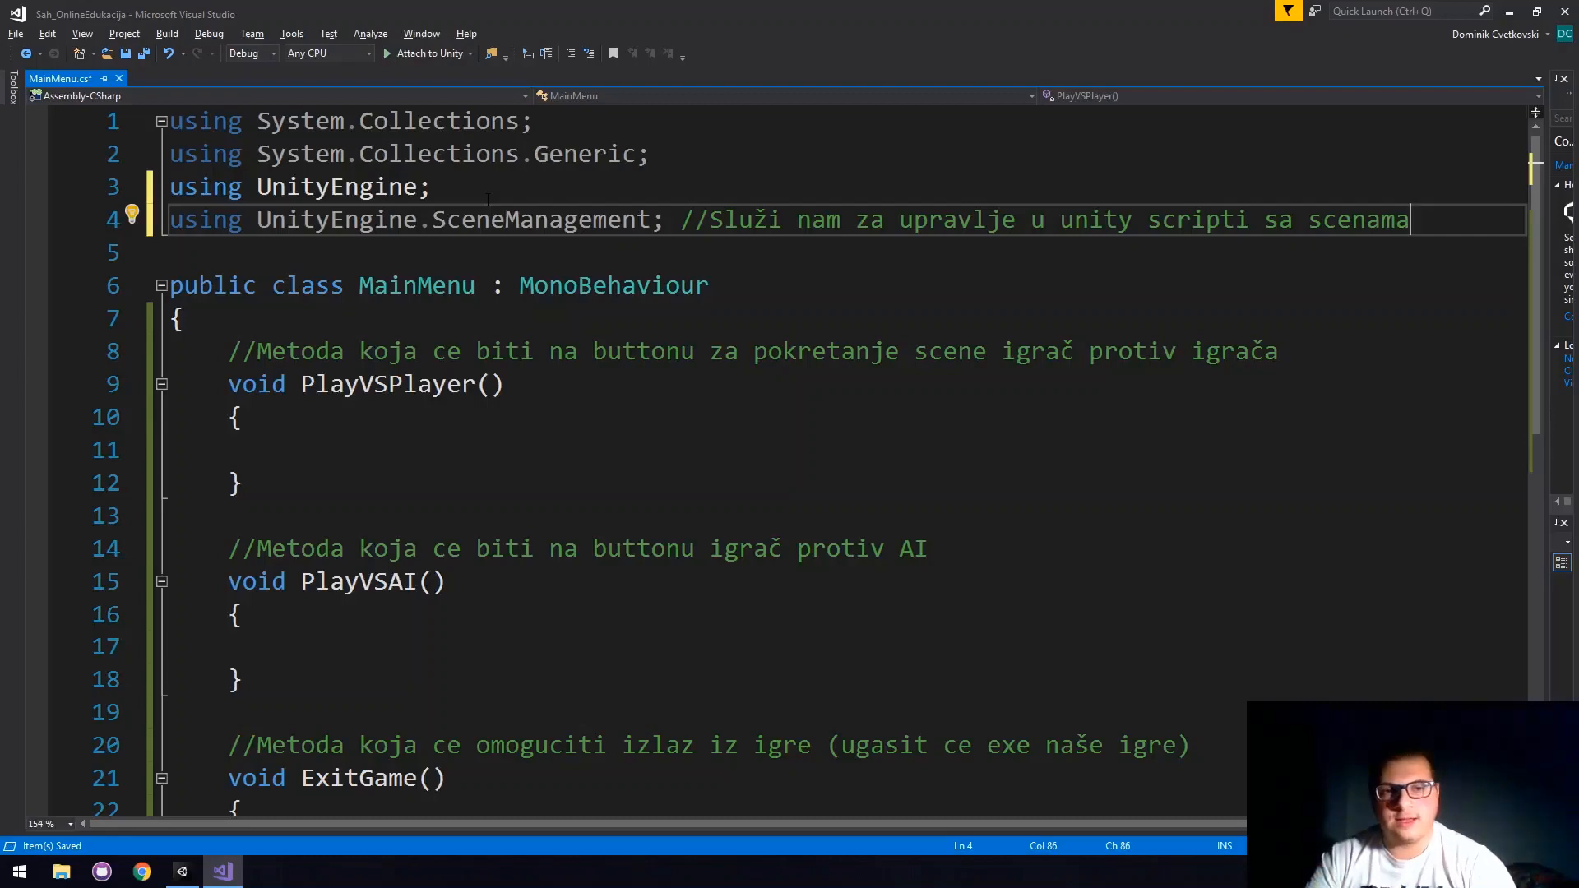
Write the statement SceneManager.LoadScene(1); inside the body of the PlayVSPlayer method.
left_click(417, 443)
key("ctrl+space")
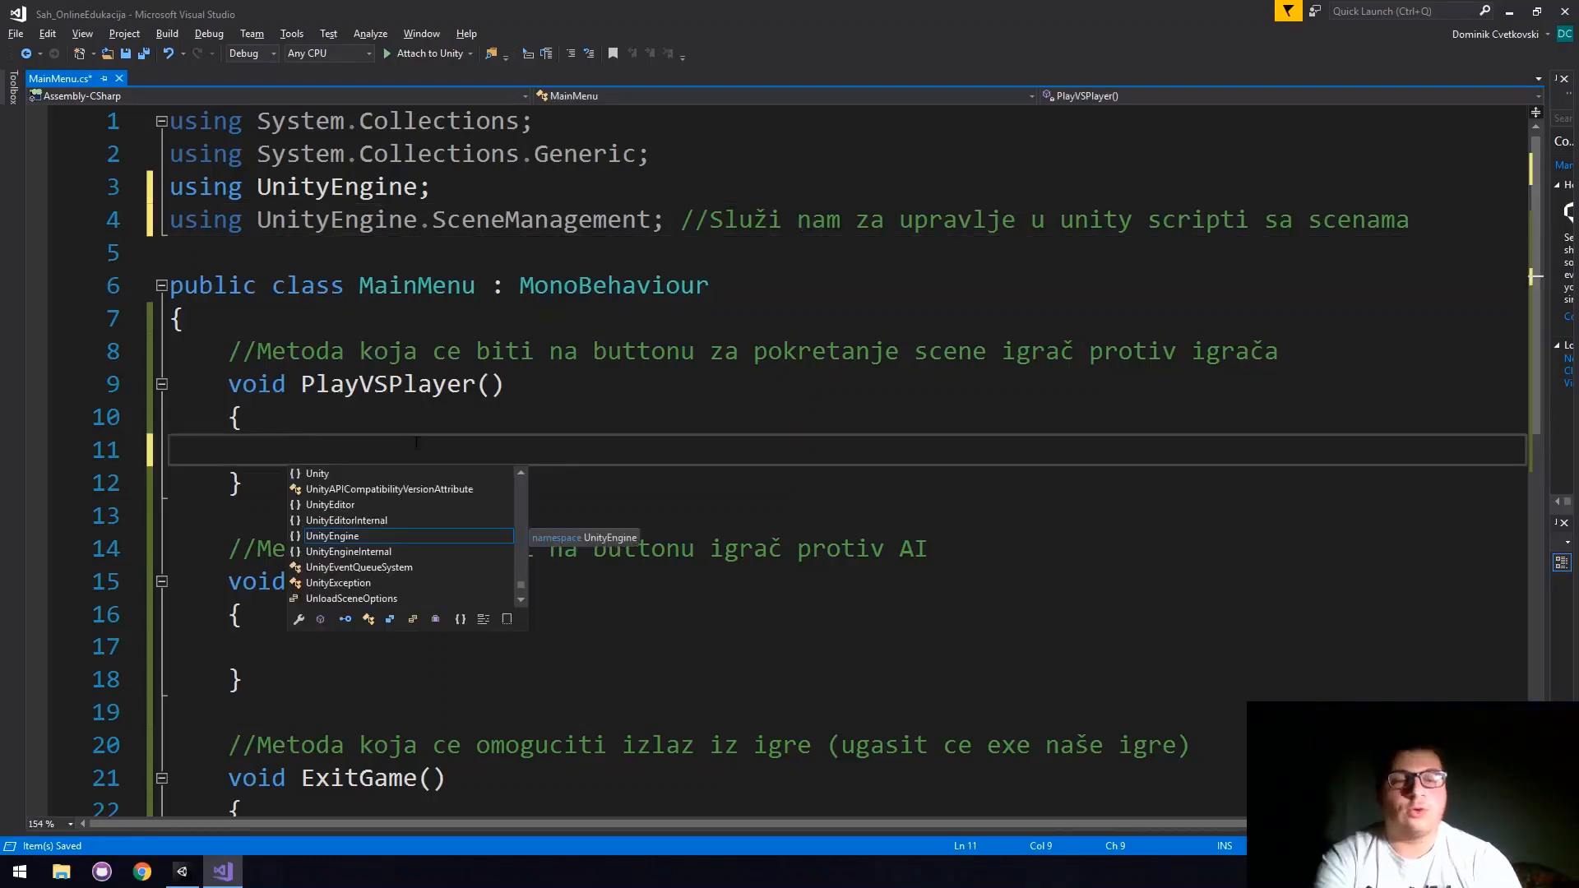
type("Sce")
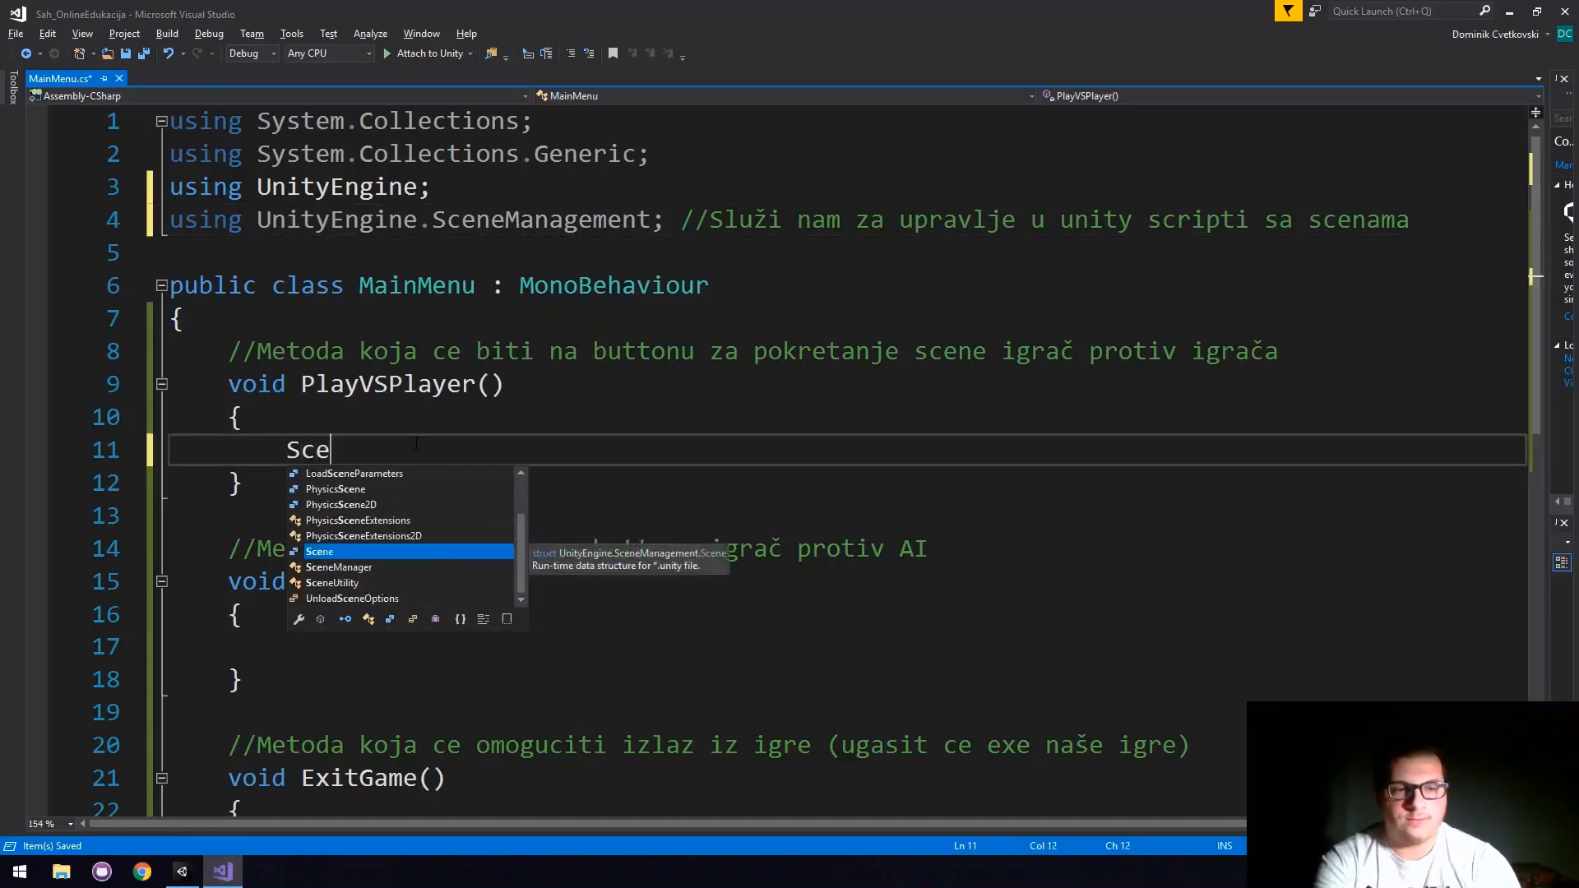
key("Down")
key("Tab")
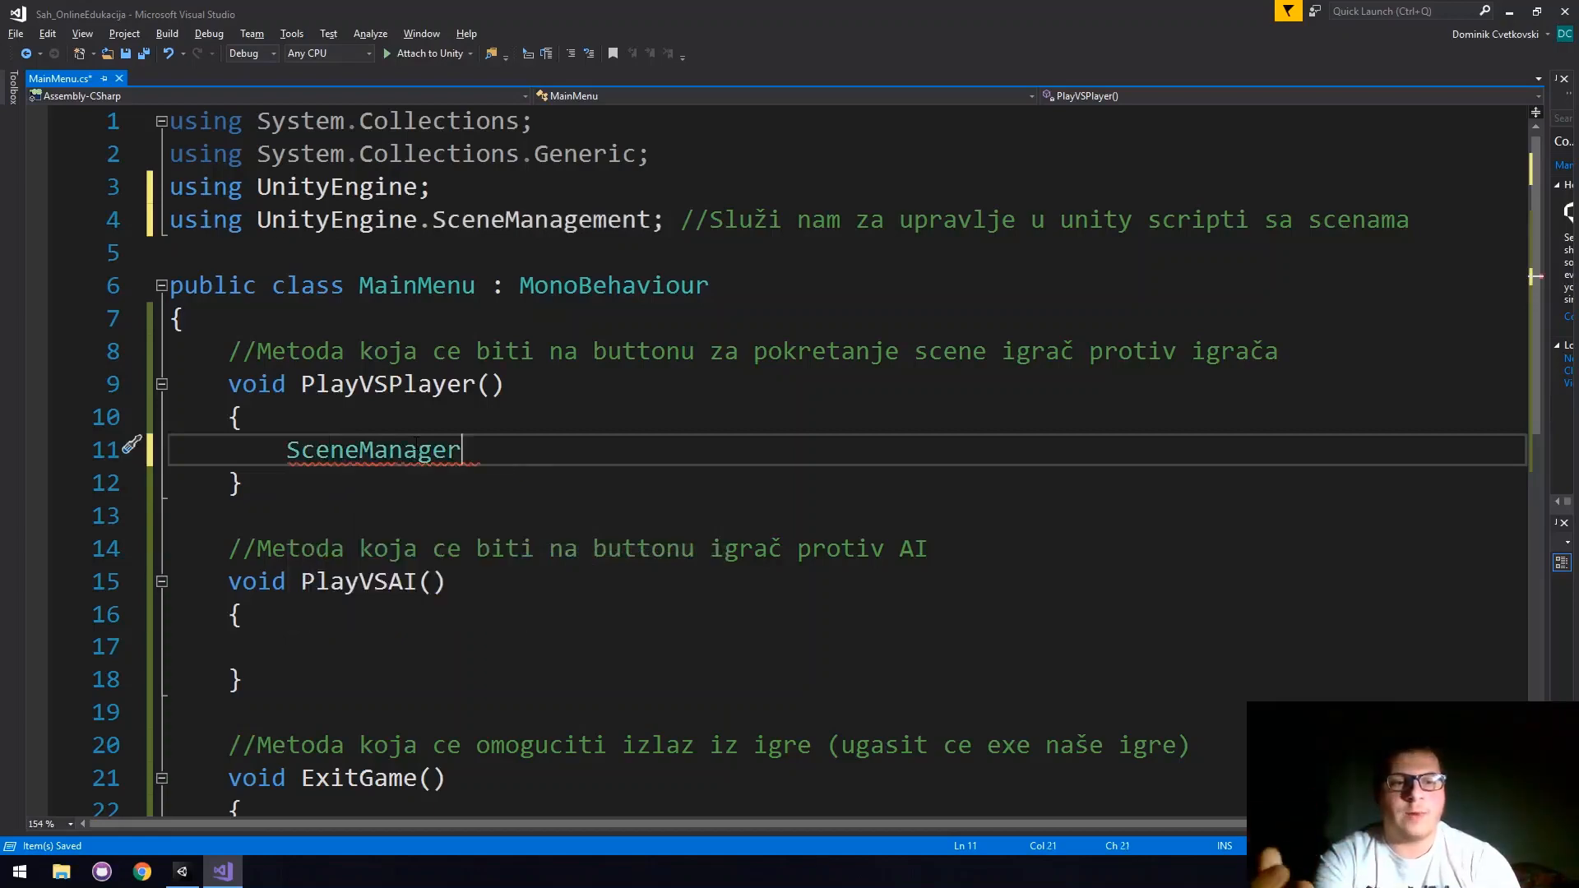
type(".lo")
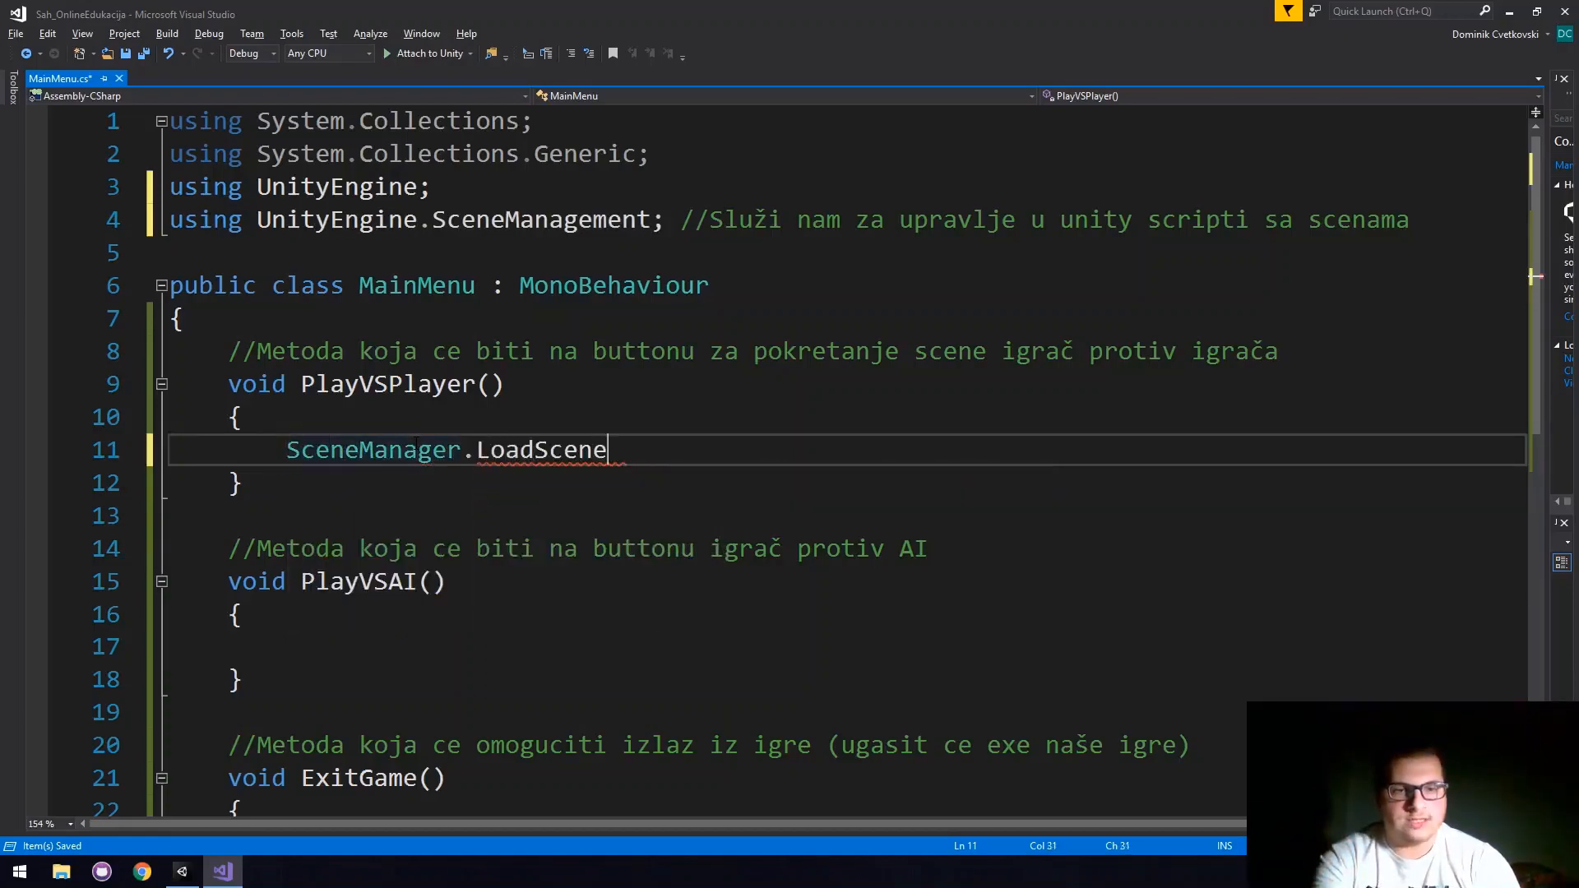
key("Tab")
type("(")
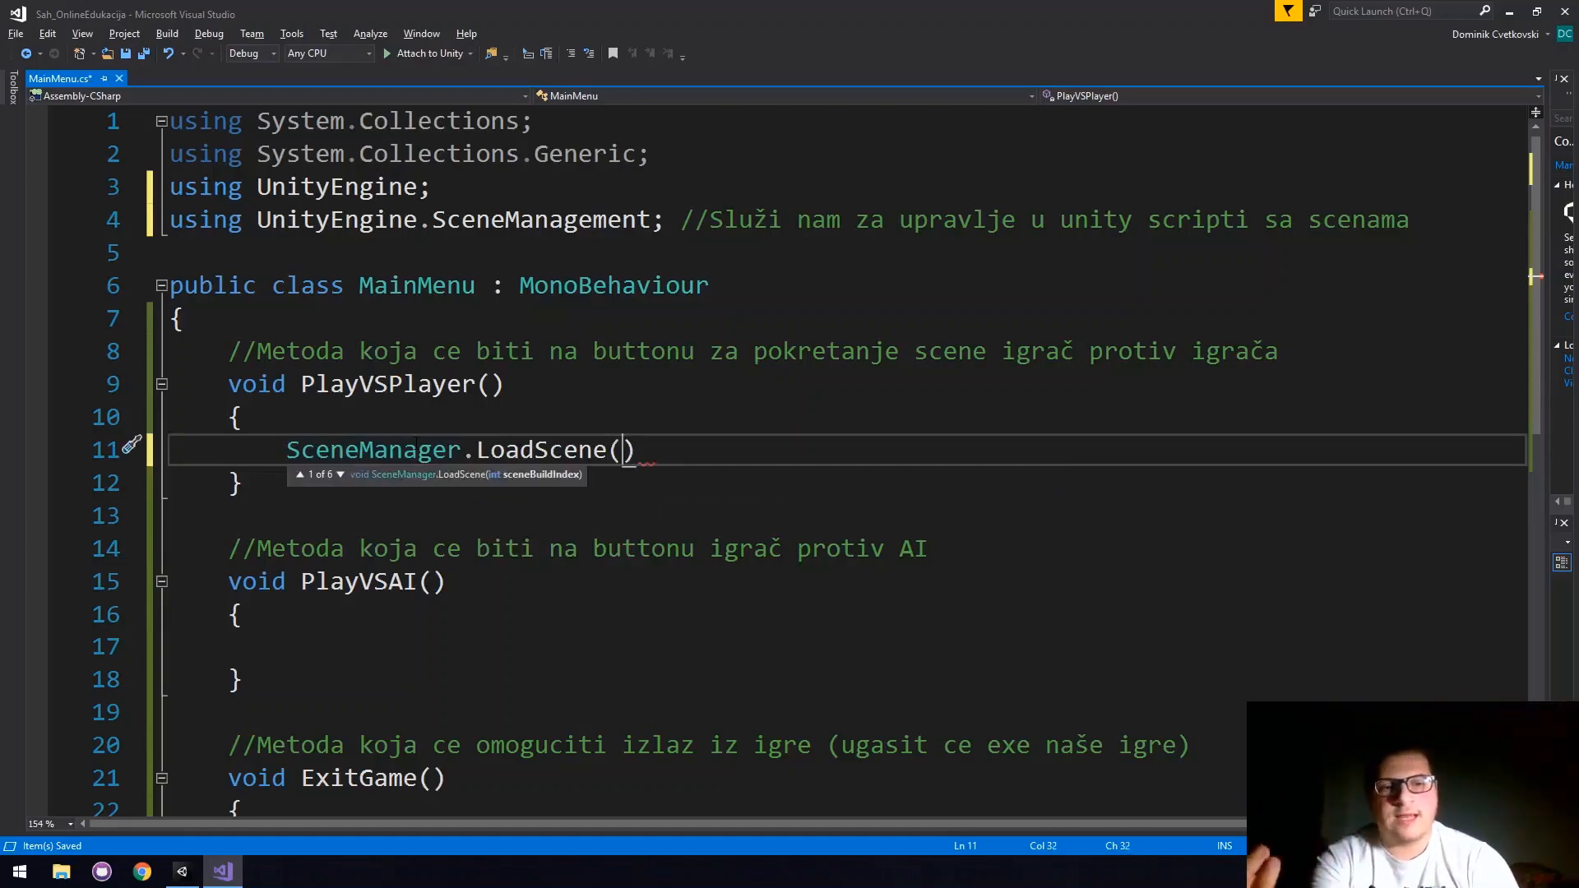
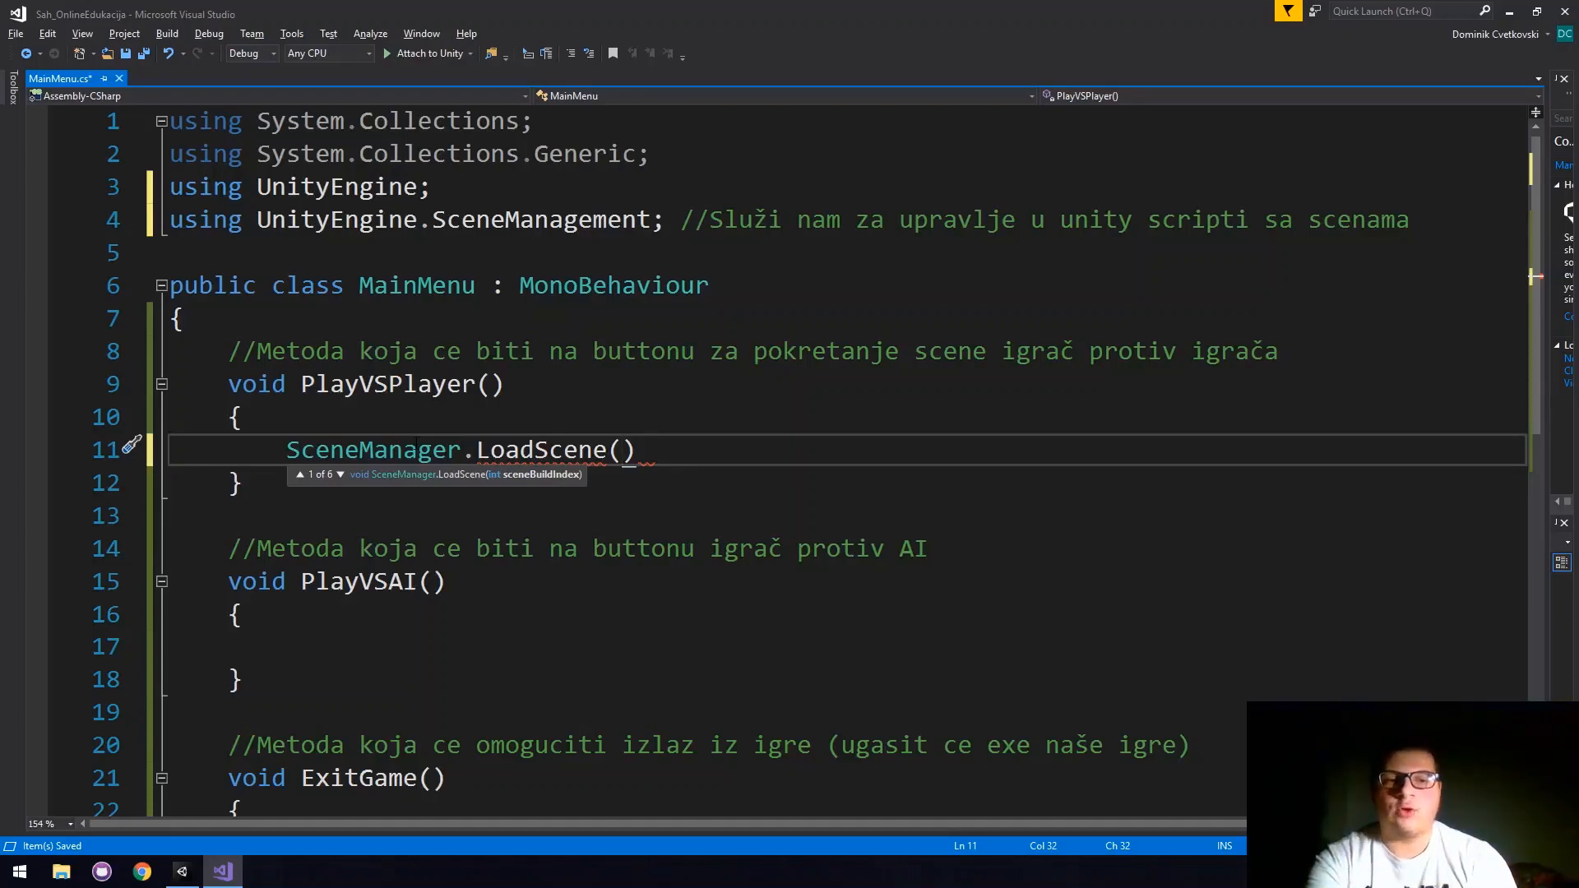
type("1")
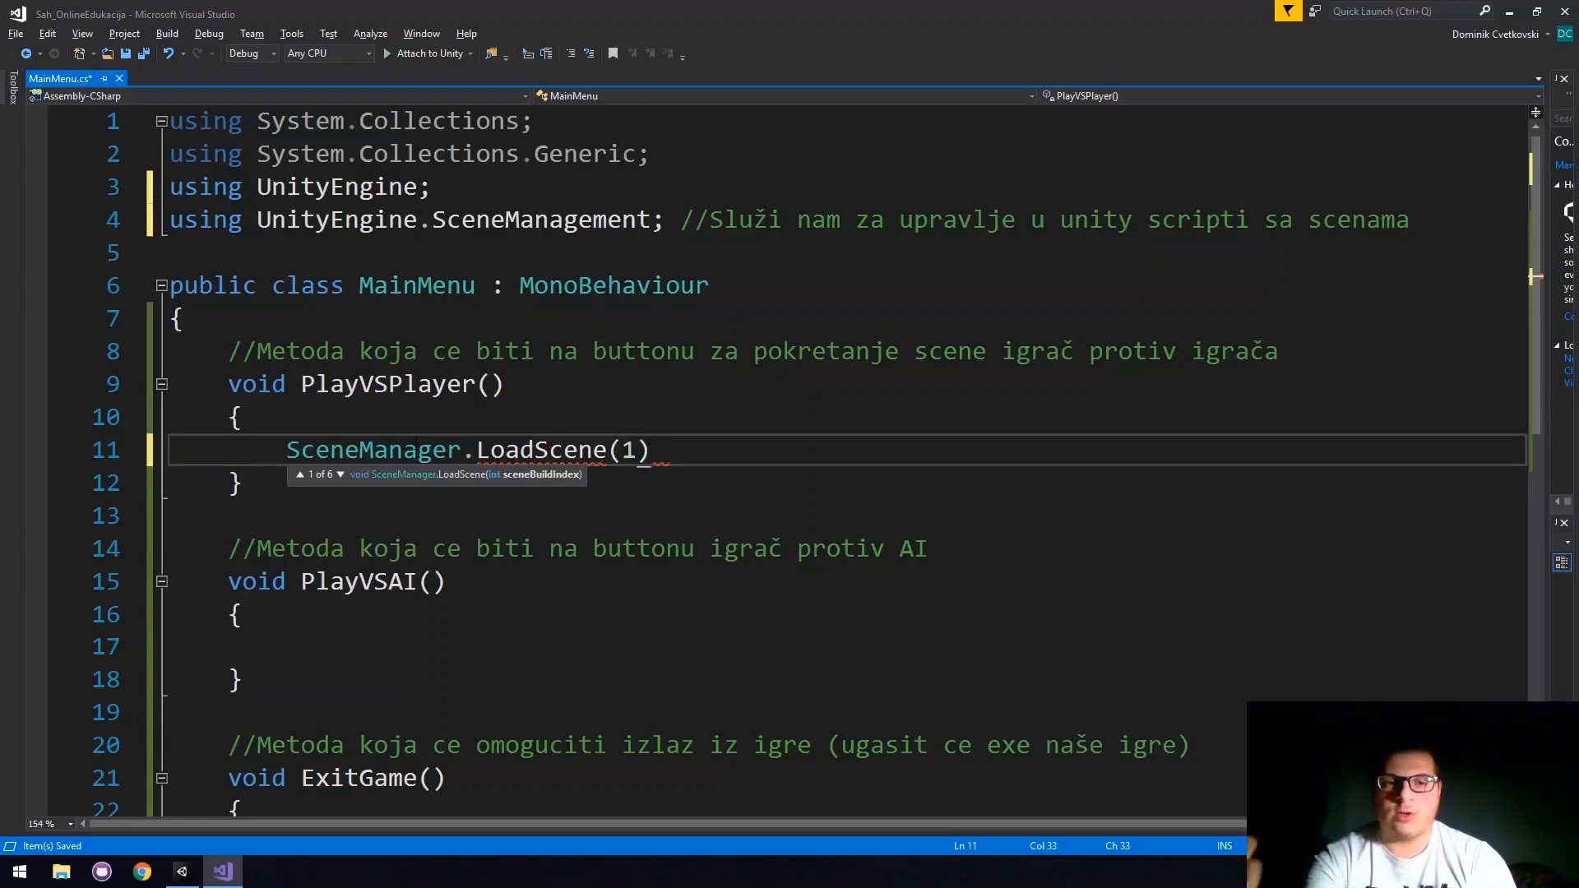
type(");")
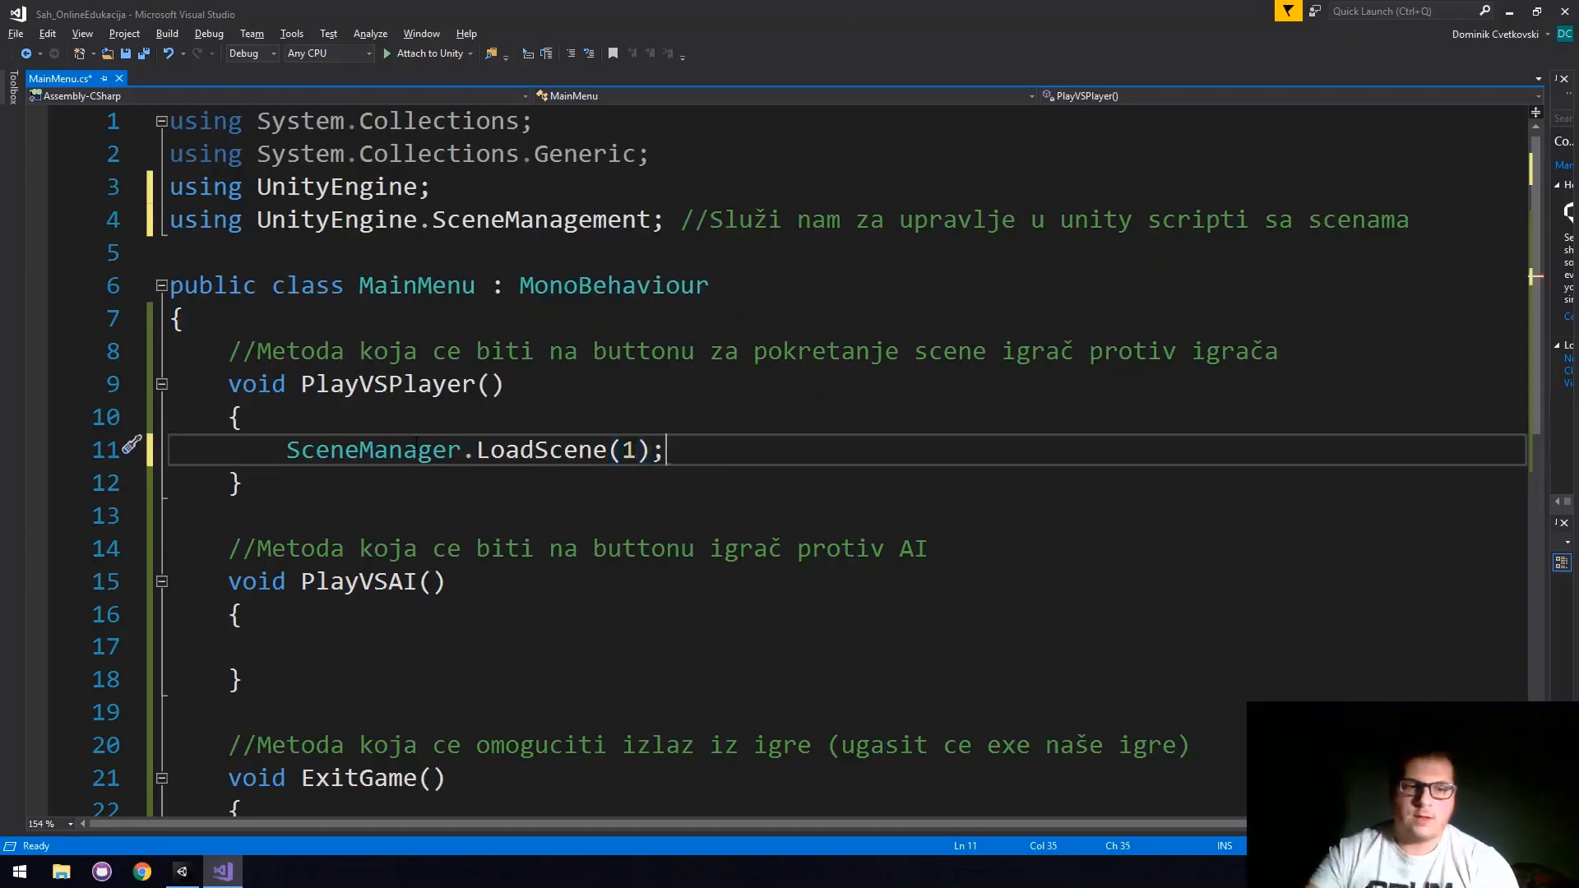
Remove the hard-coded scene index 1 from the LoadScene call in PlayVSPlayer.
left_click(366, 649)
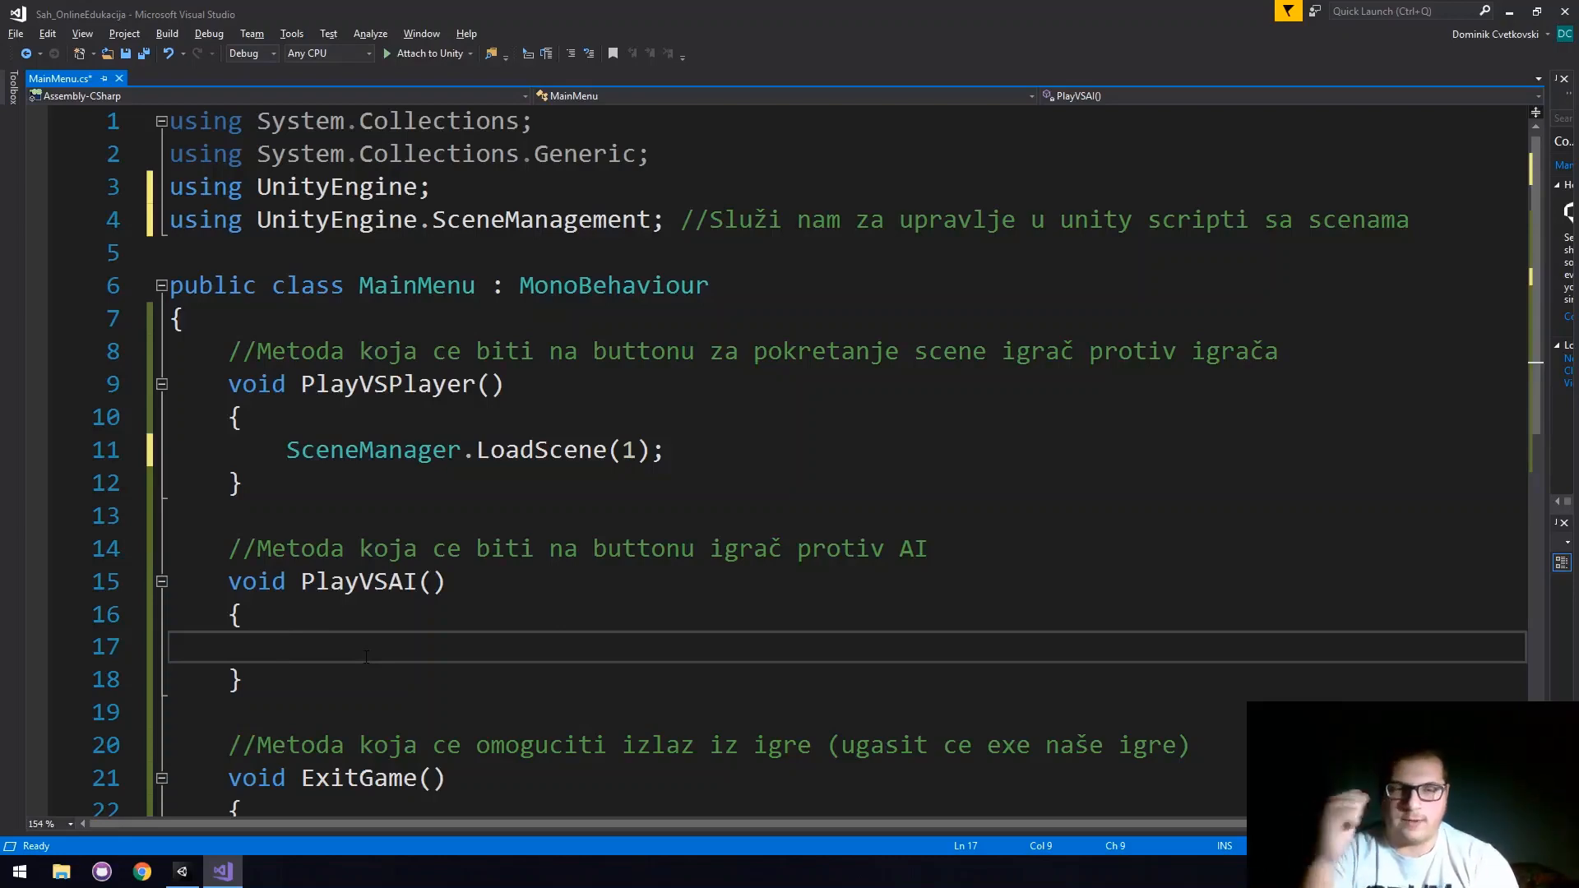
left_click(635, 449)
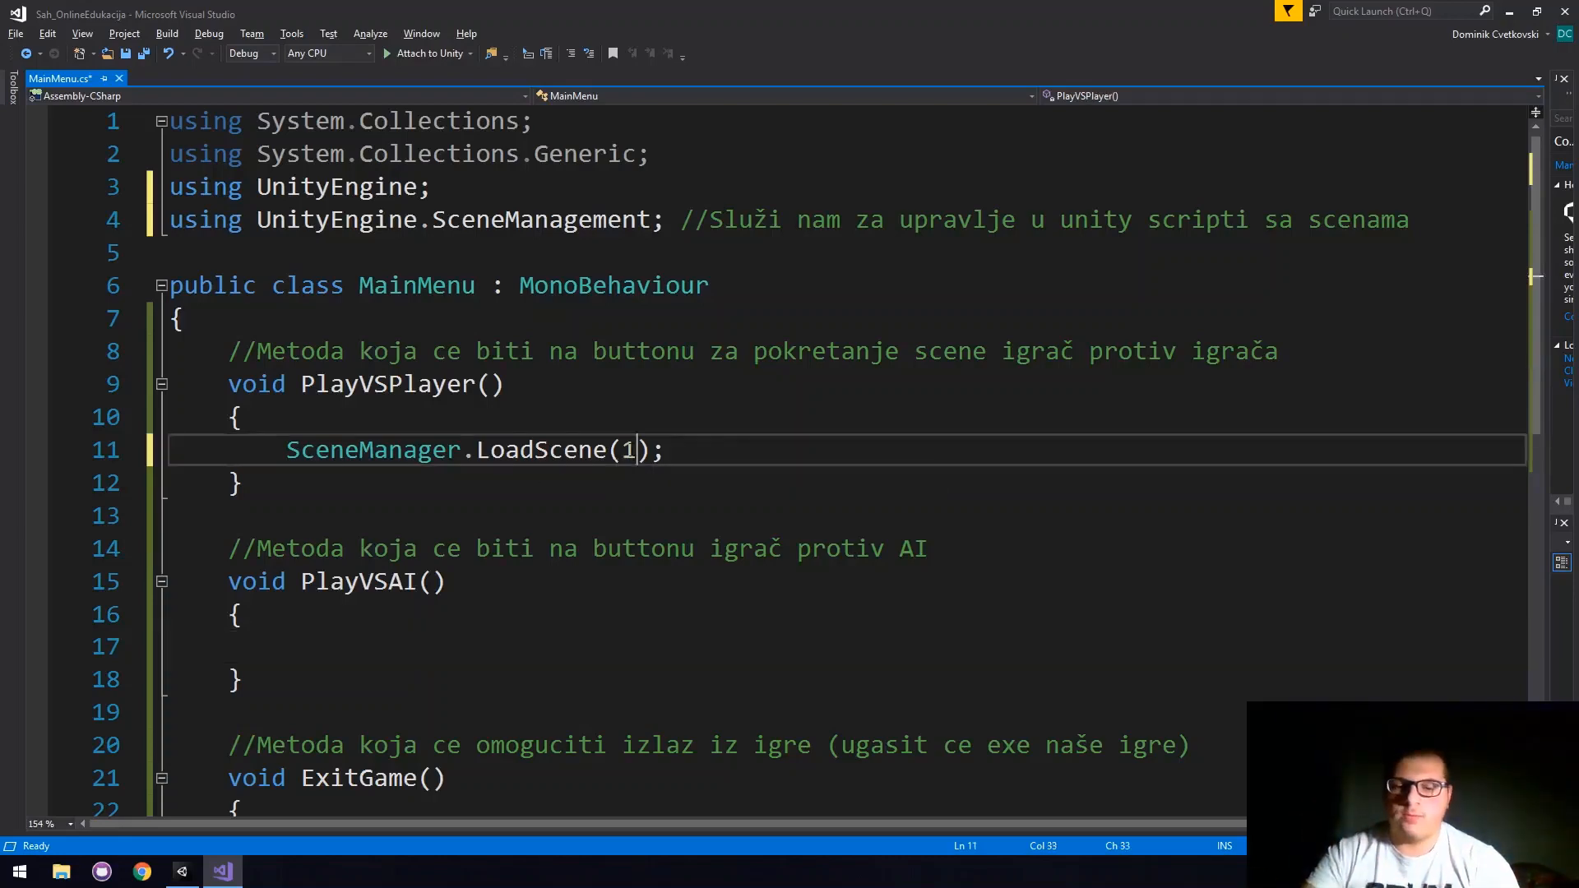
key("BackSpace")
Declare the field "public int ScenaPlayerVSPlayer;" at the start of the MainMenu class, with a blank line below it.
left_click(473, 318)
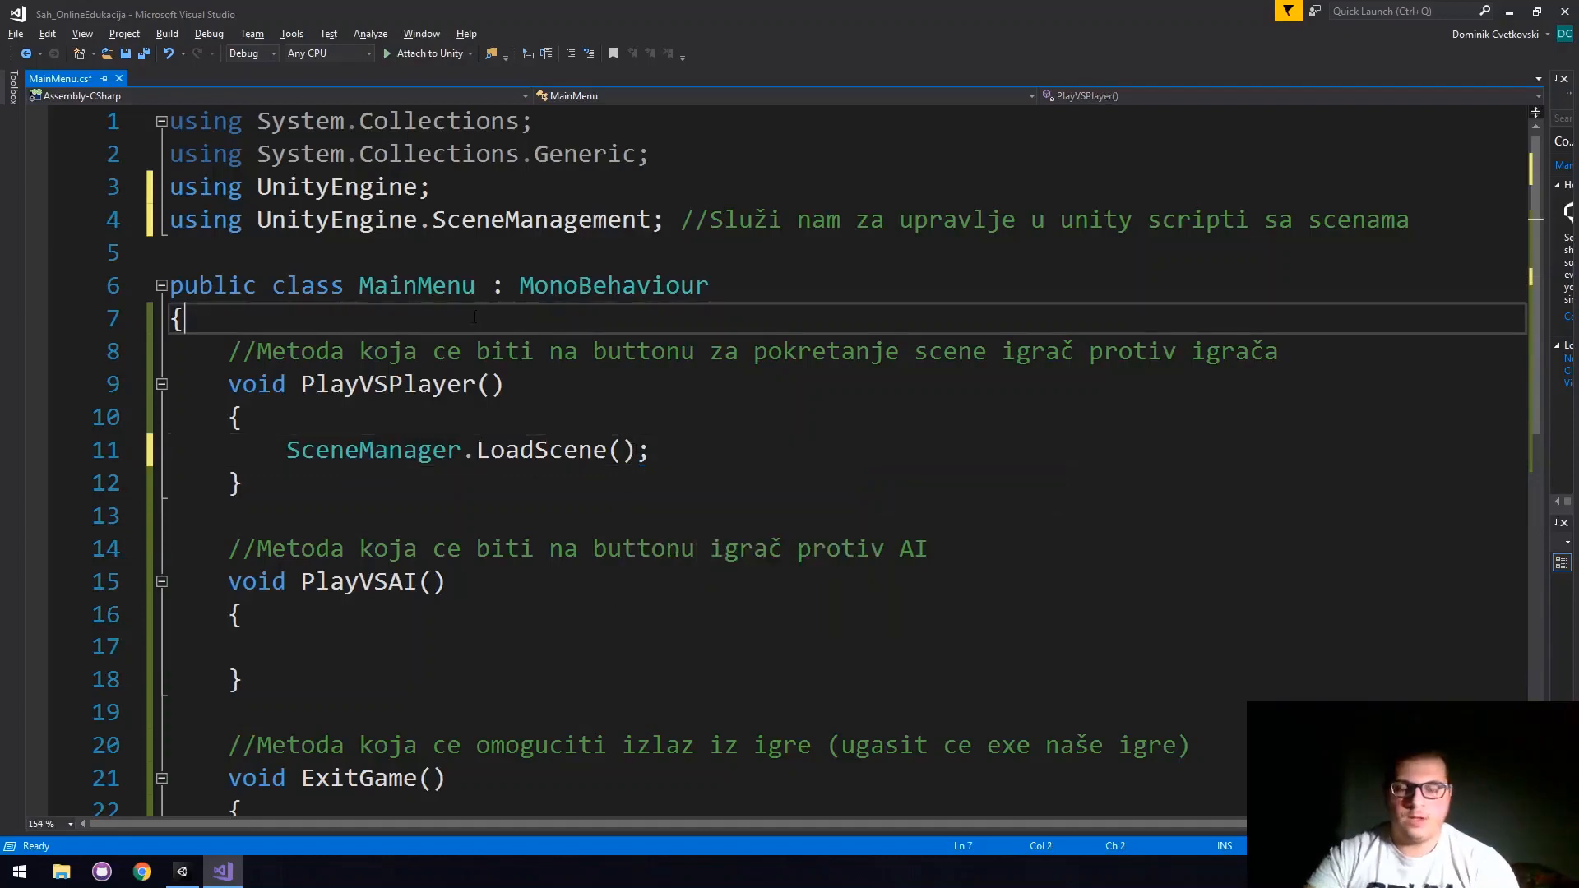
key("Return")
key("Return")
key("Up")
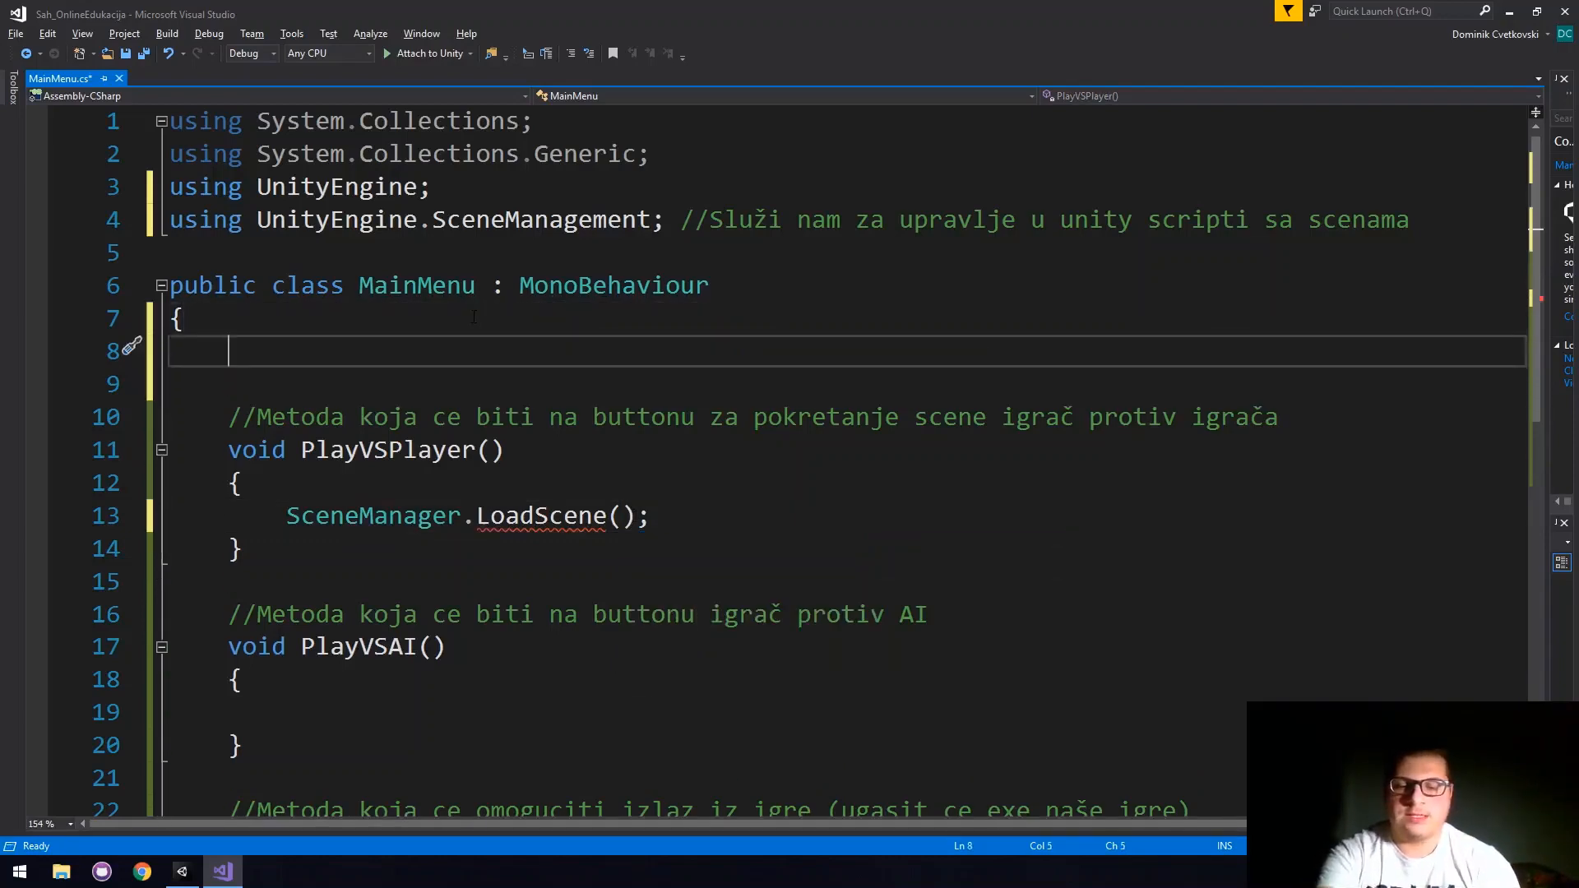
type("public")
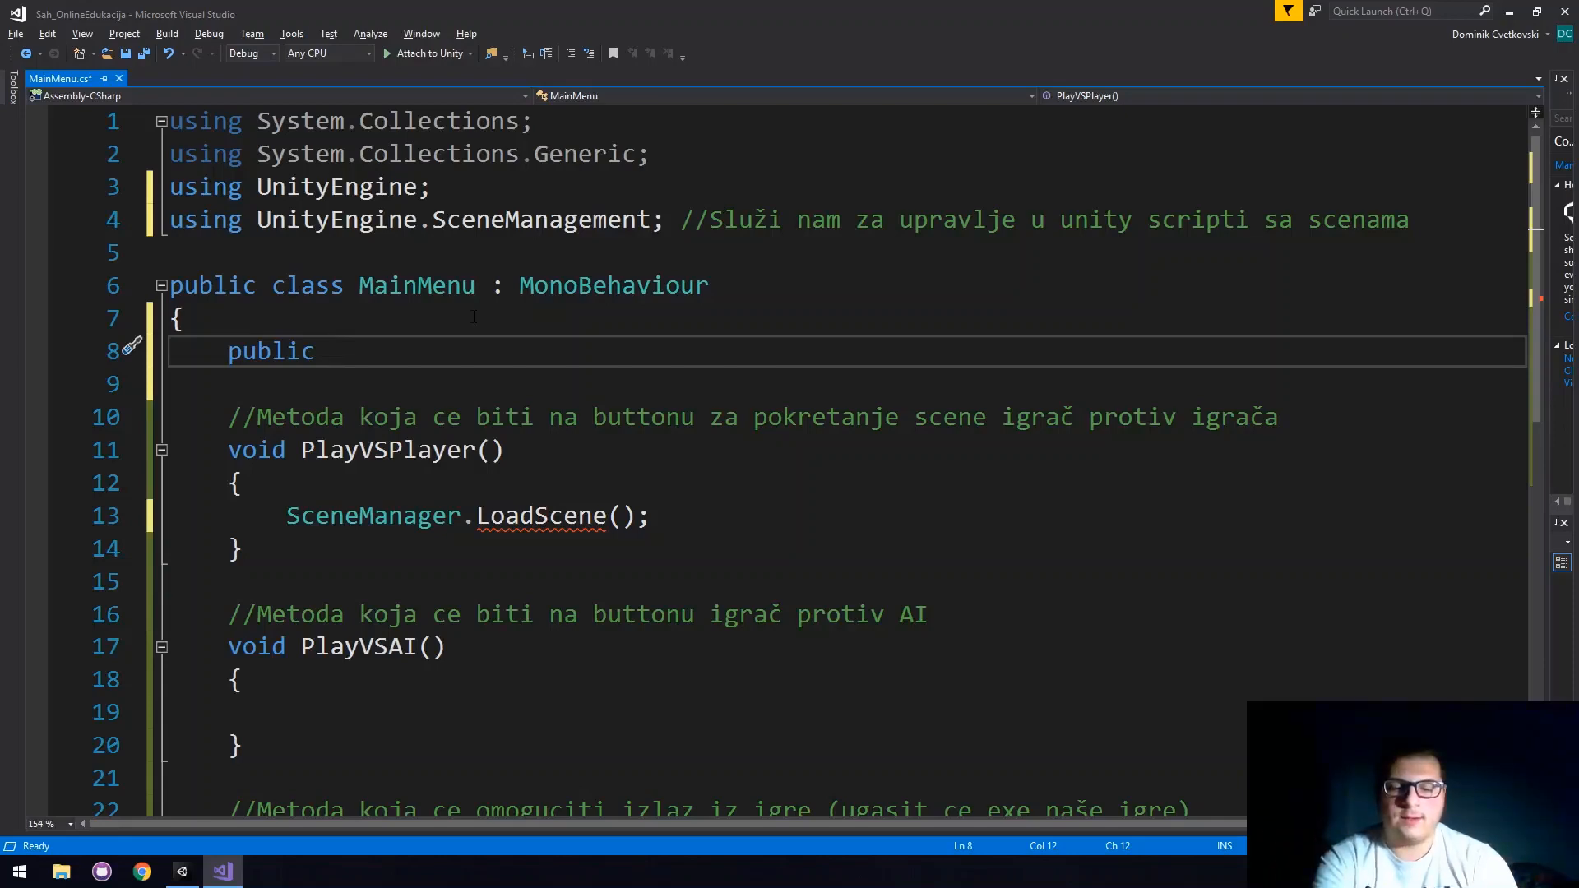
type("int")
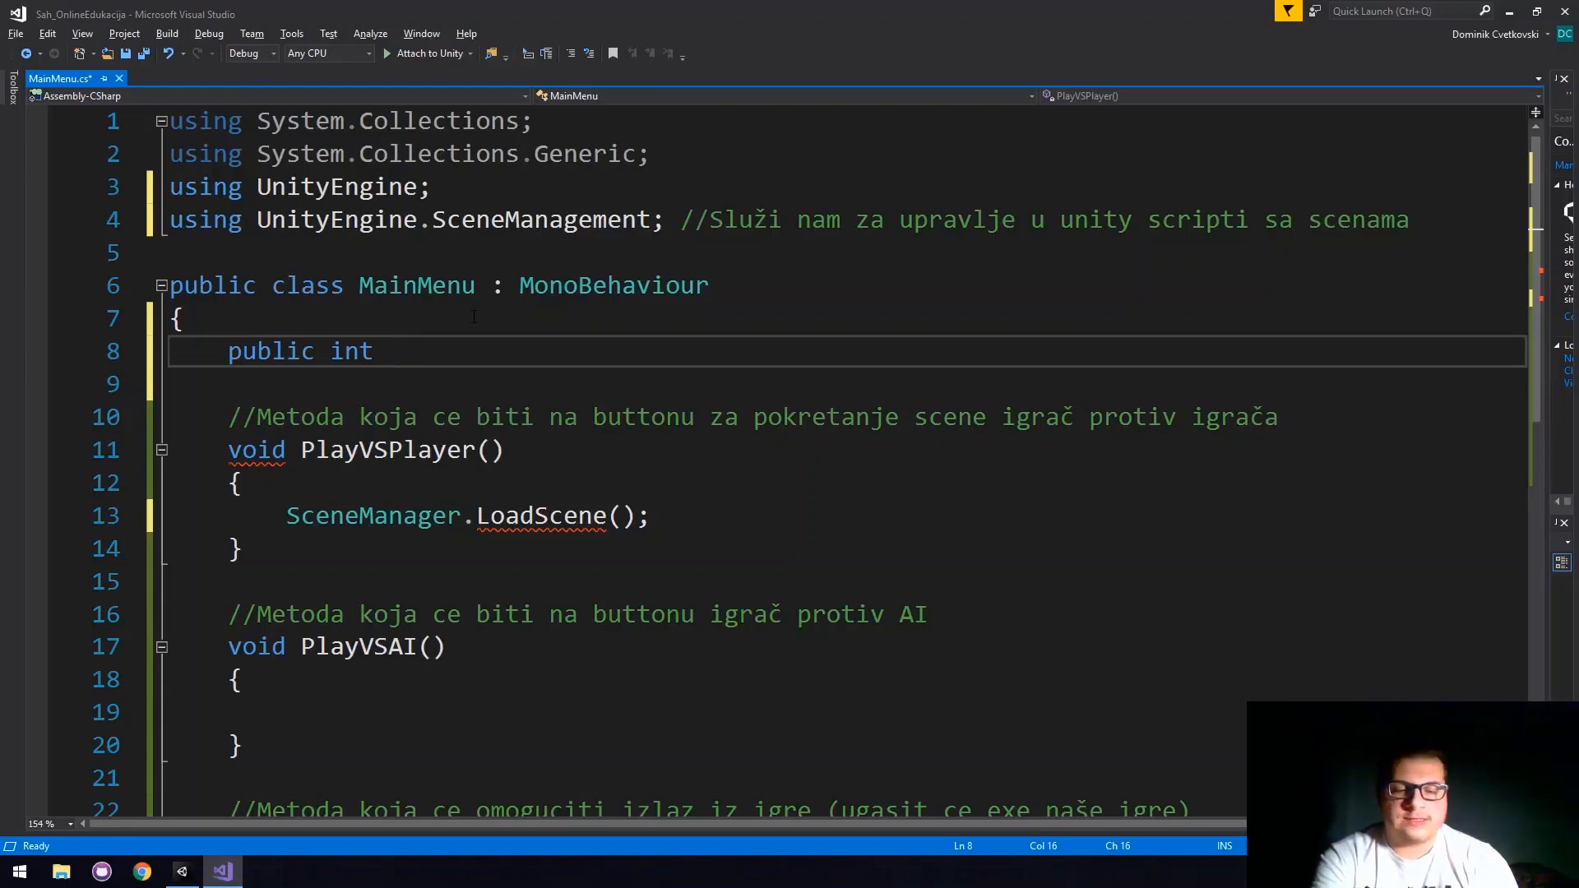
type("Scena")
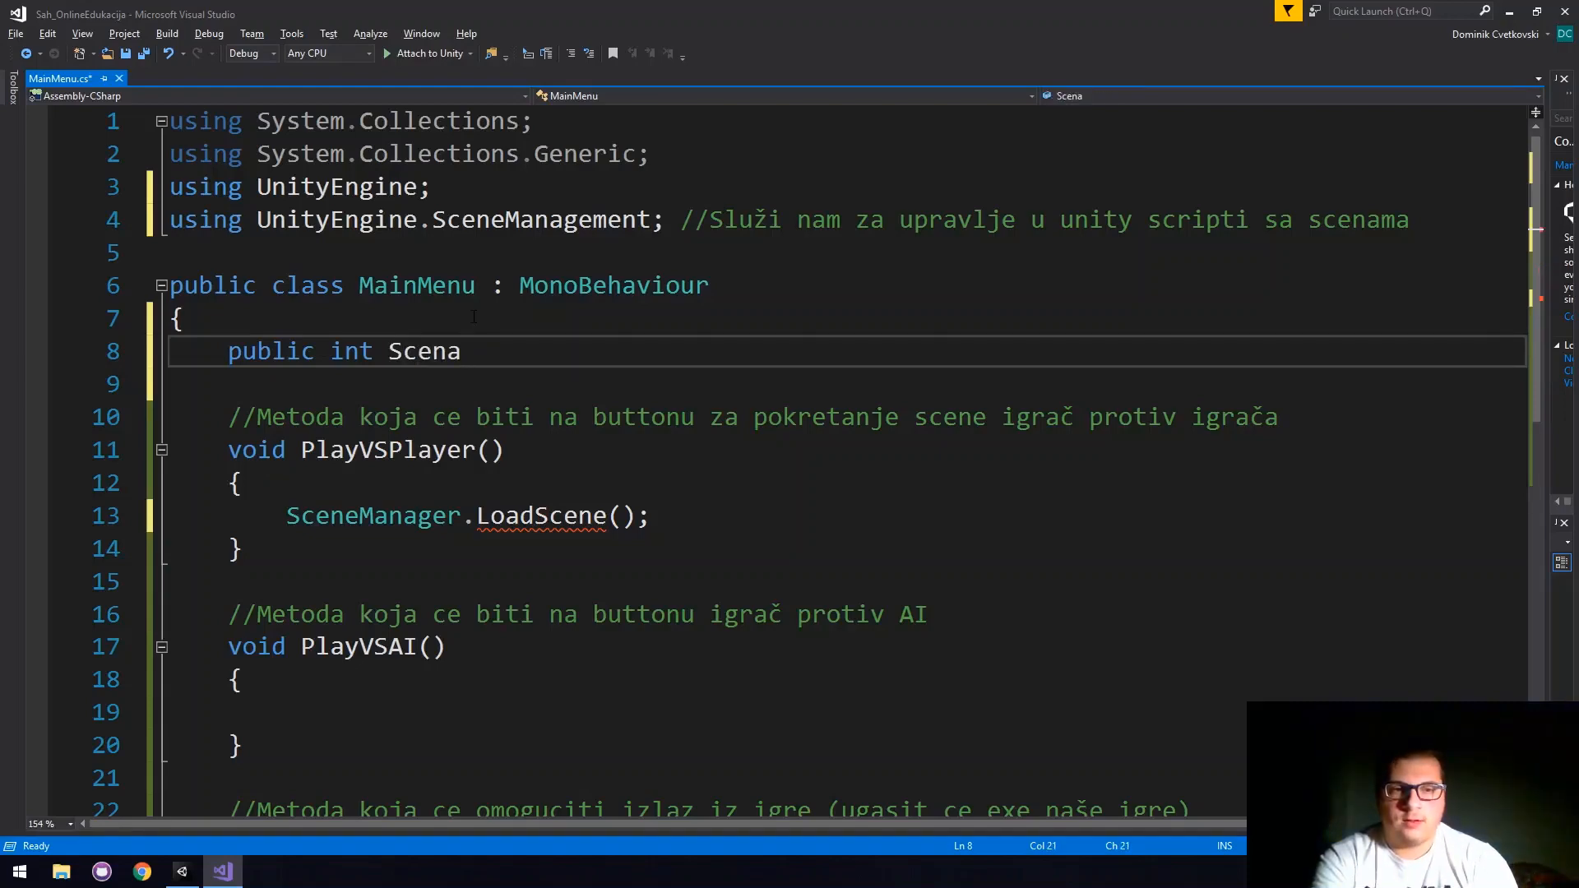
type("Player")
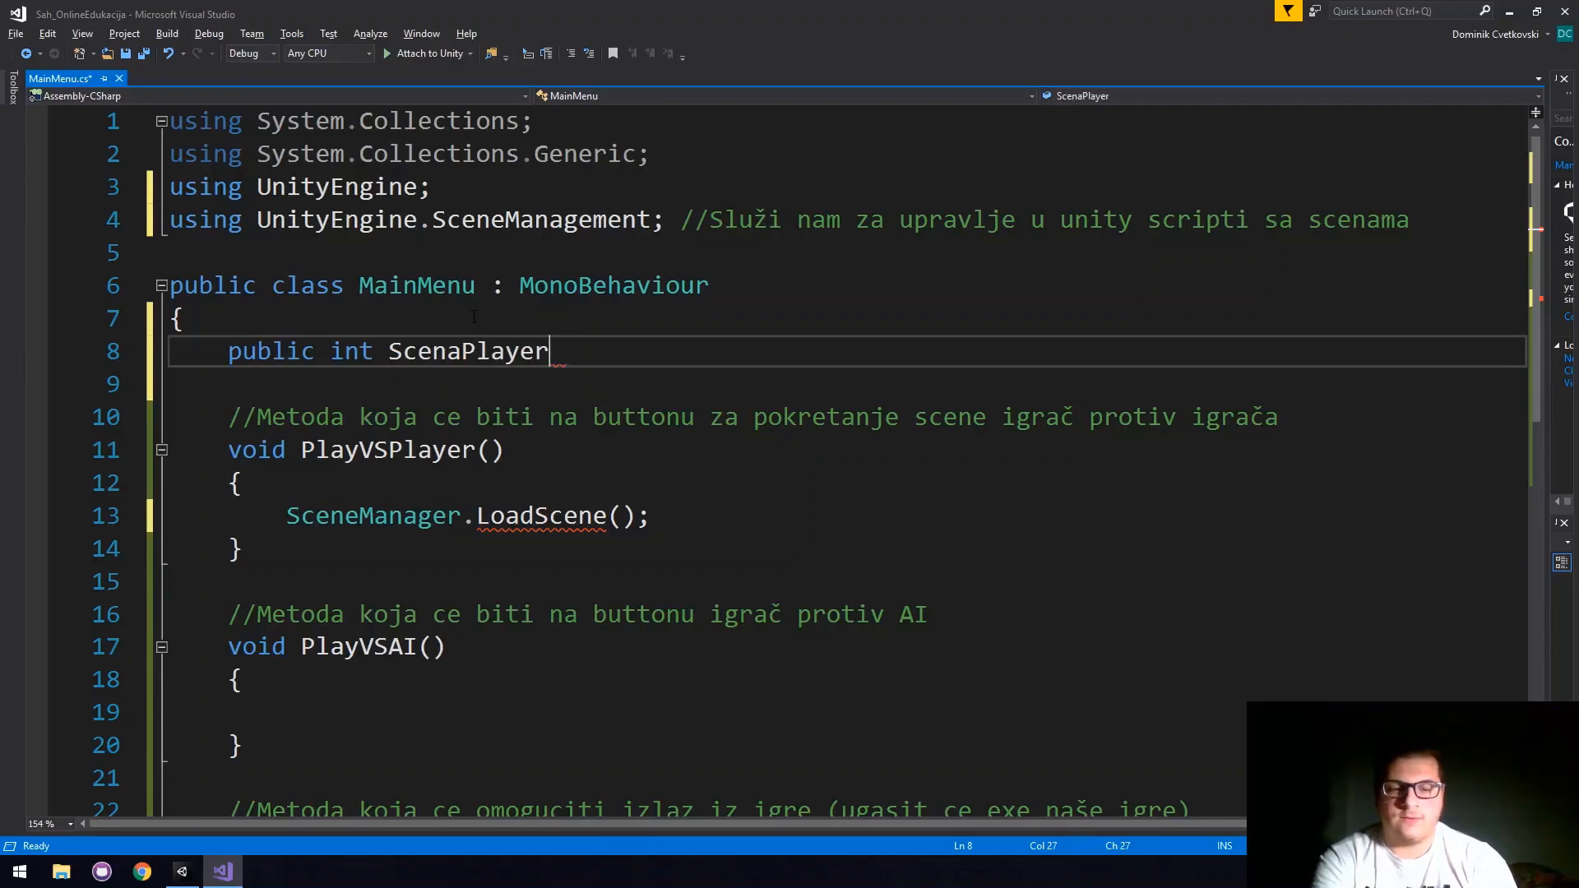
type("VSPlayer")
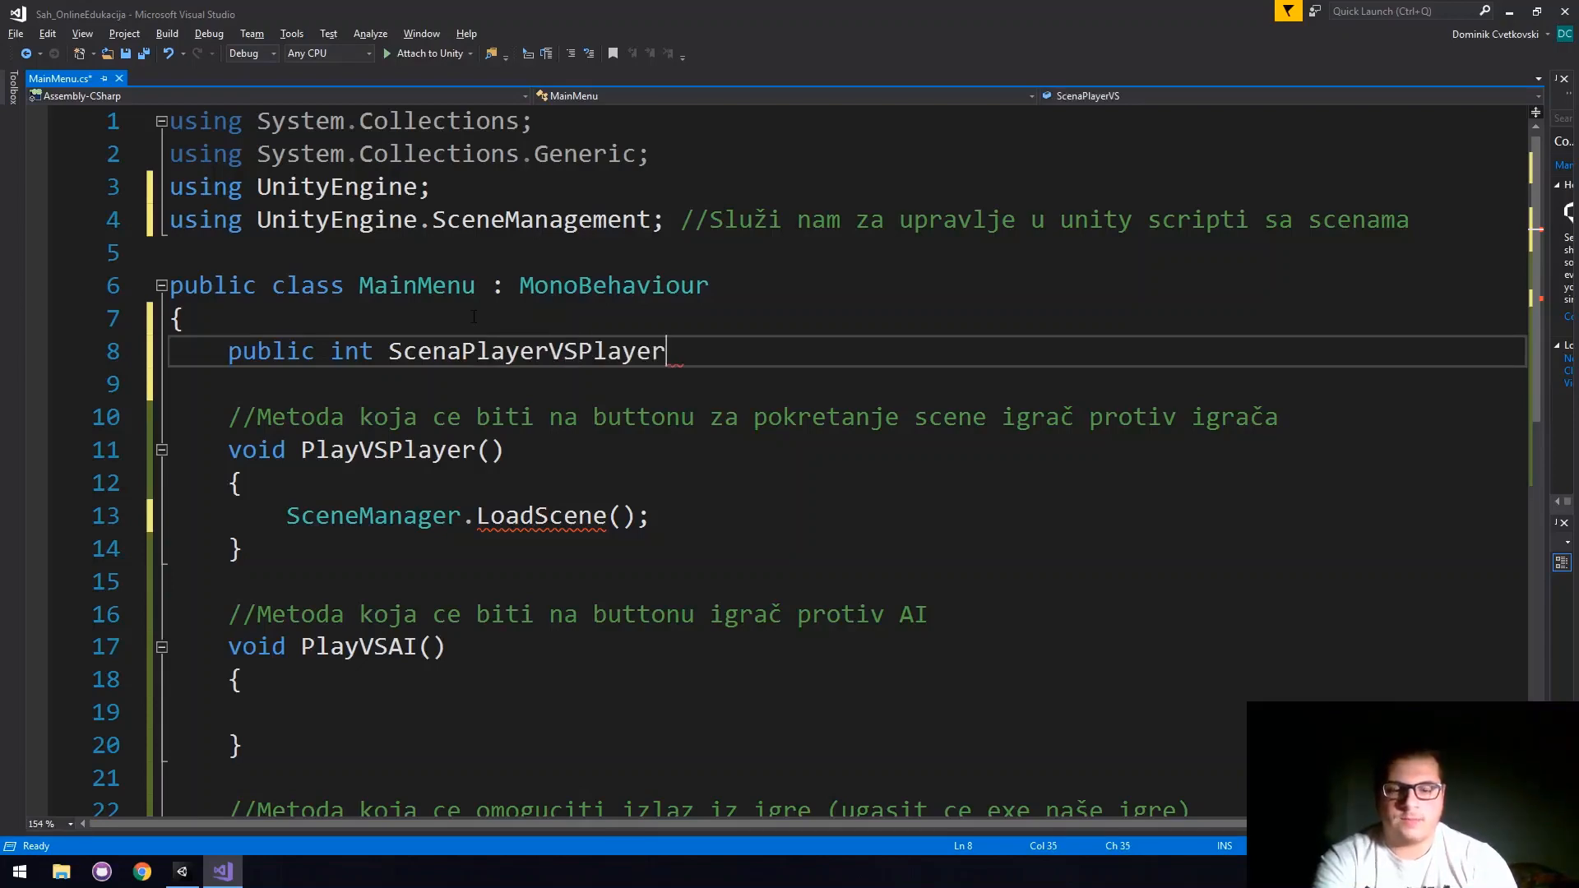
type(";")
Pass ScenaPlayerVSPlayer as the argument of the LoadScene call in PlayVSPlayer and save the script.
double_click(497, 354)
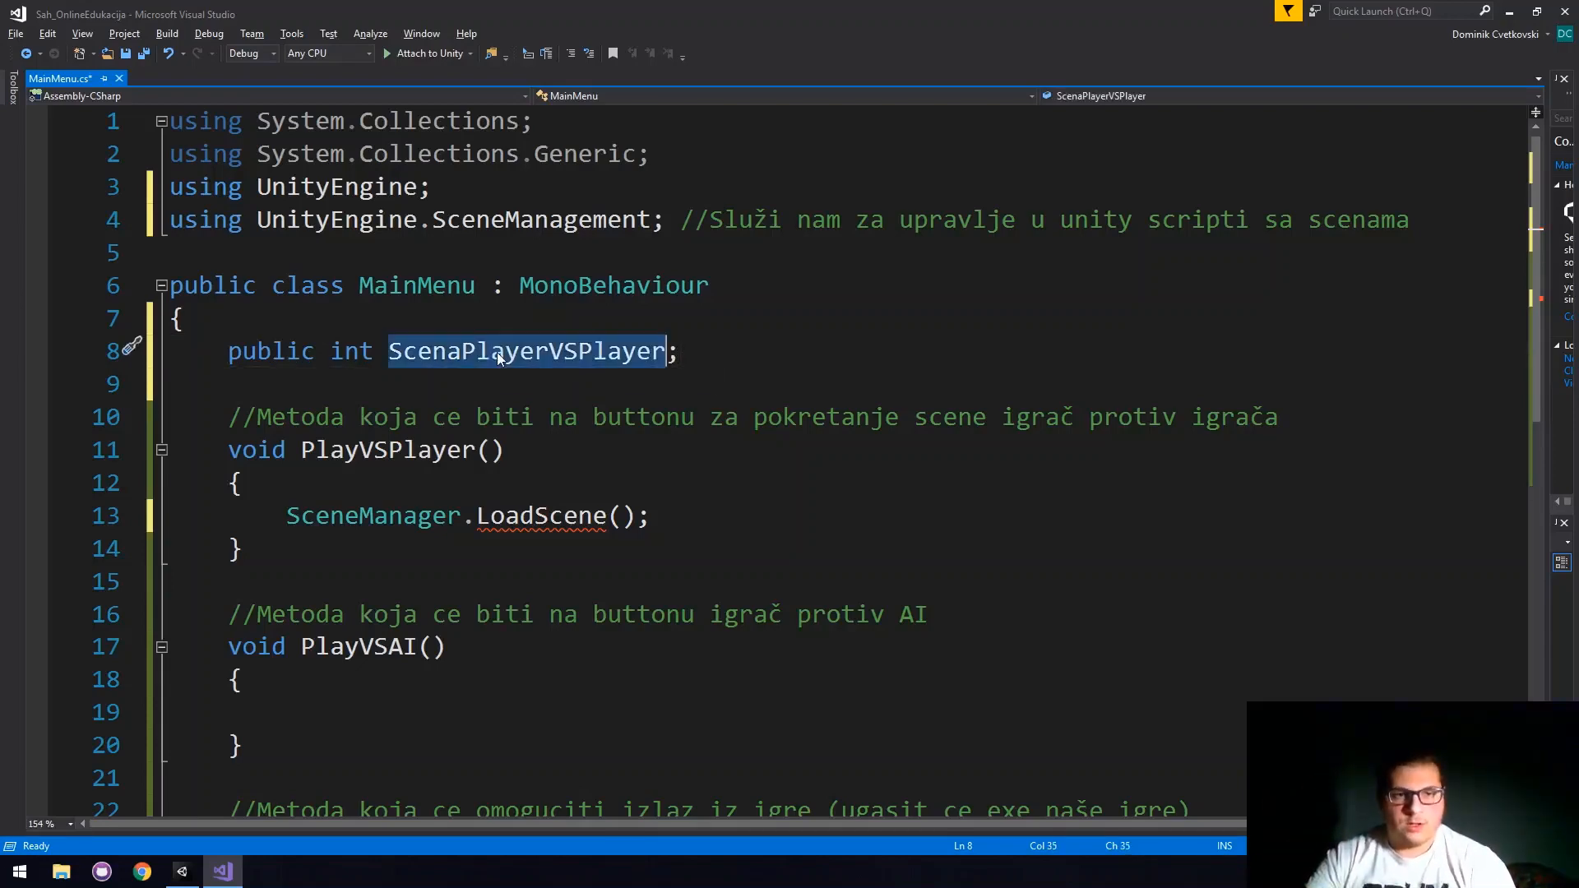
left_click(623, 515)
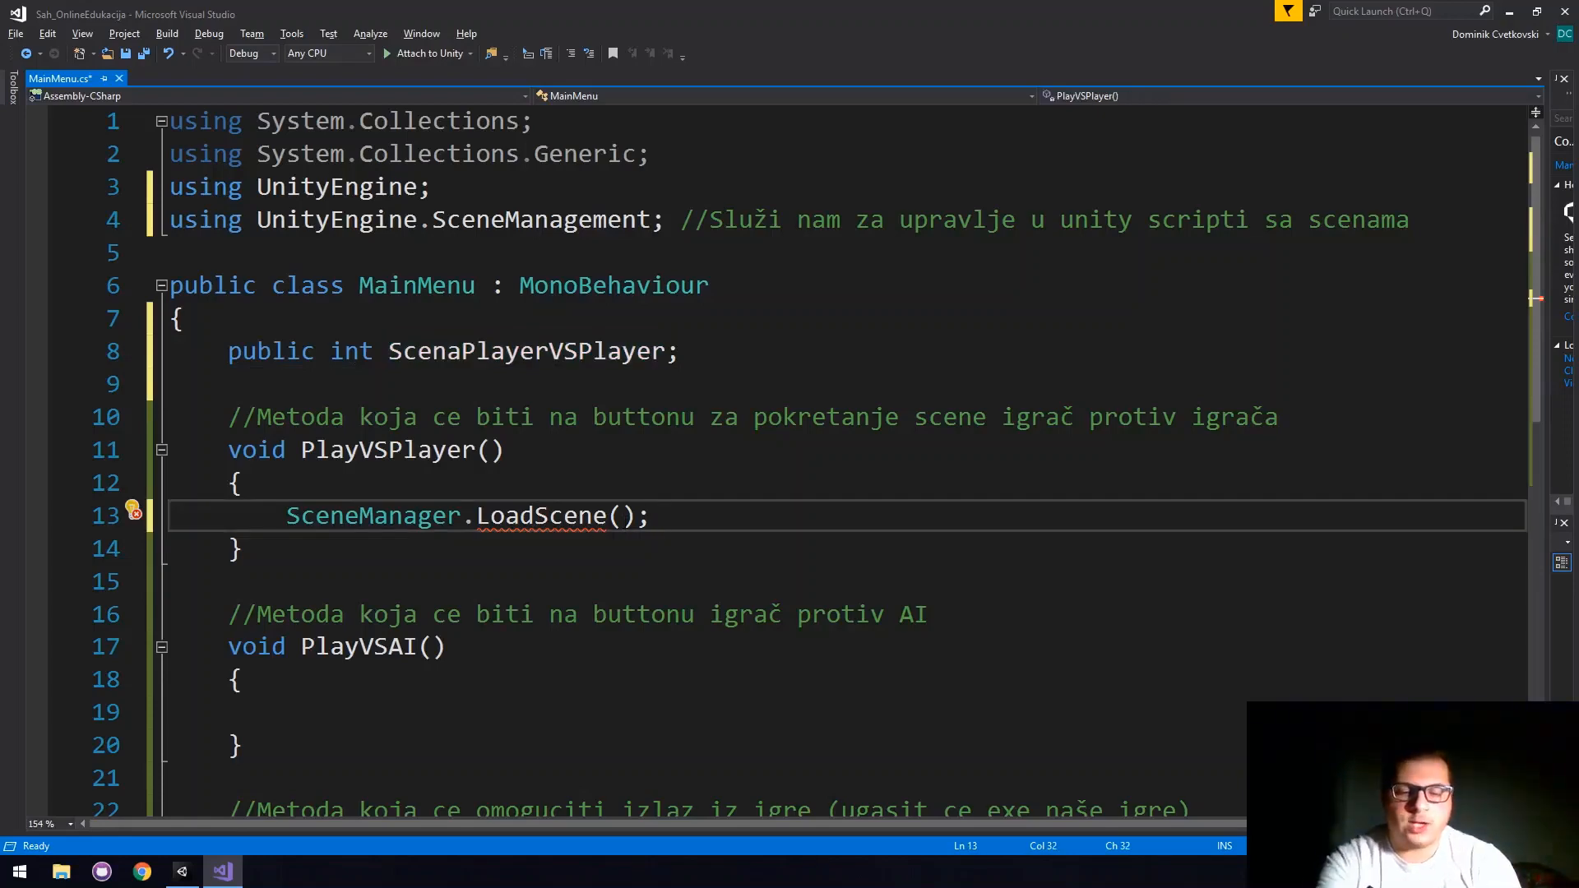
type("sce")
type("na")
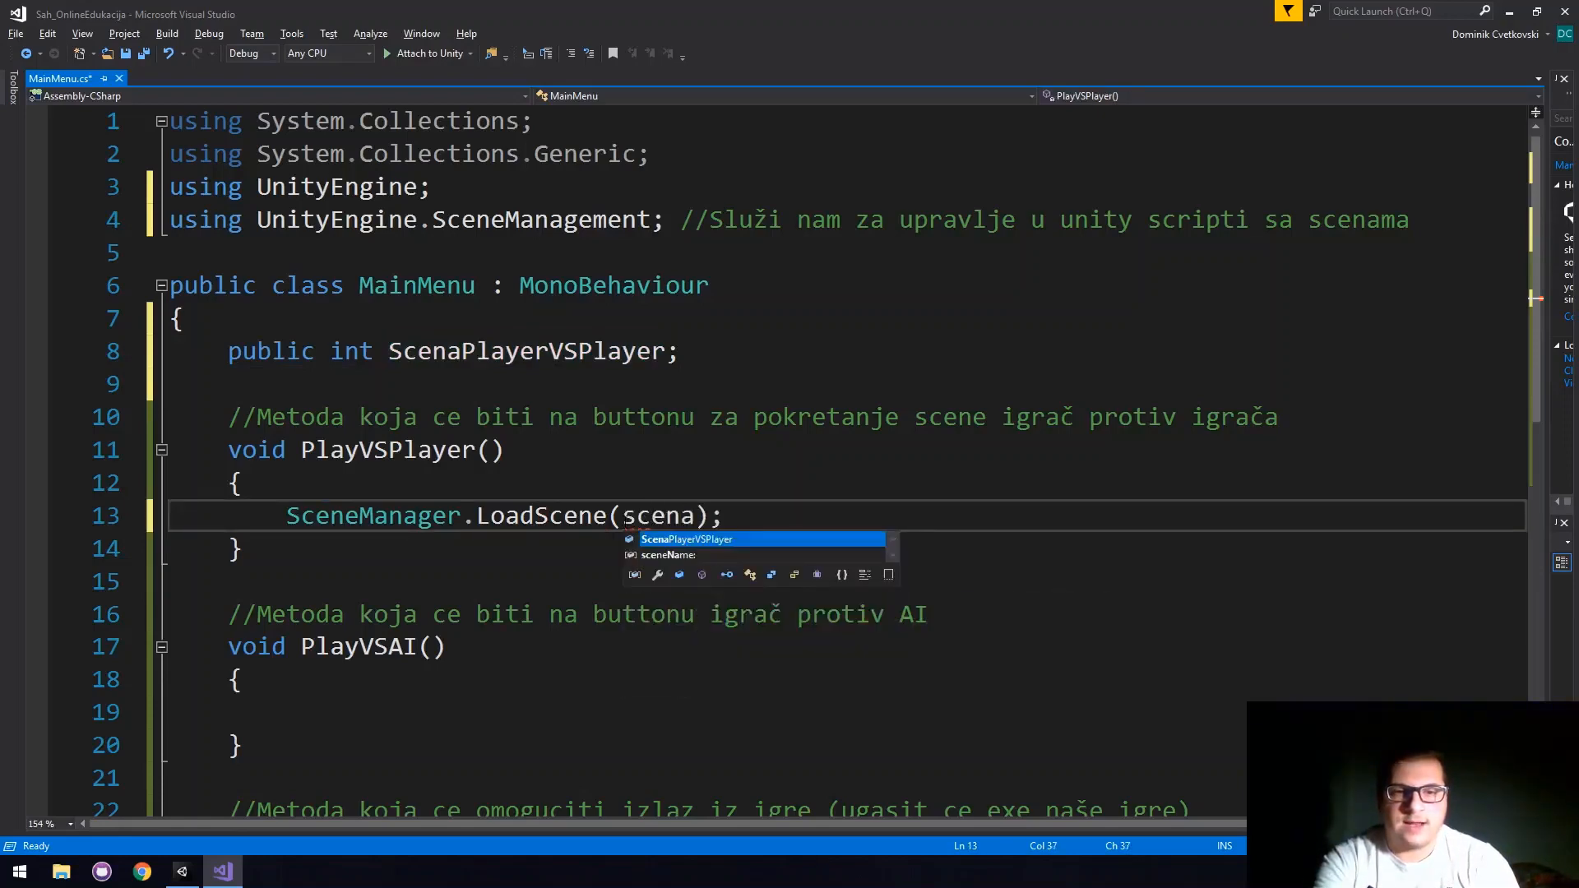
key("Tab")
double_click(699, 516)
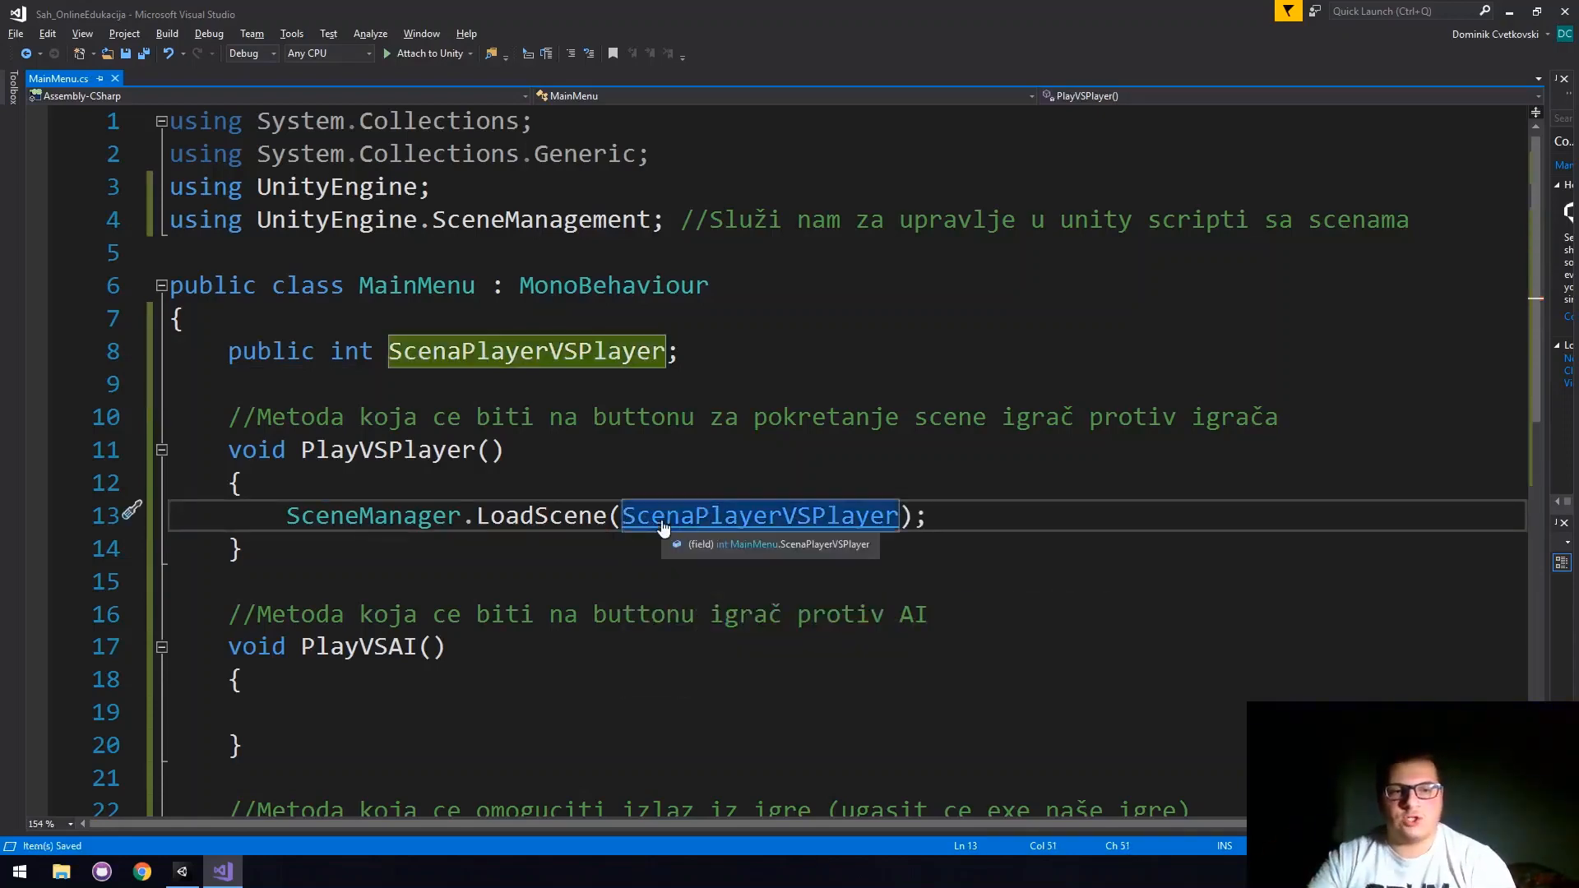
key("ctrl+s")
left_click(683, 355)
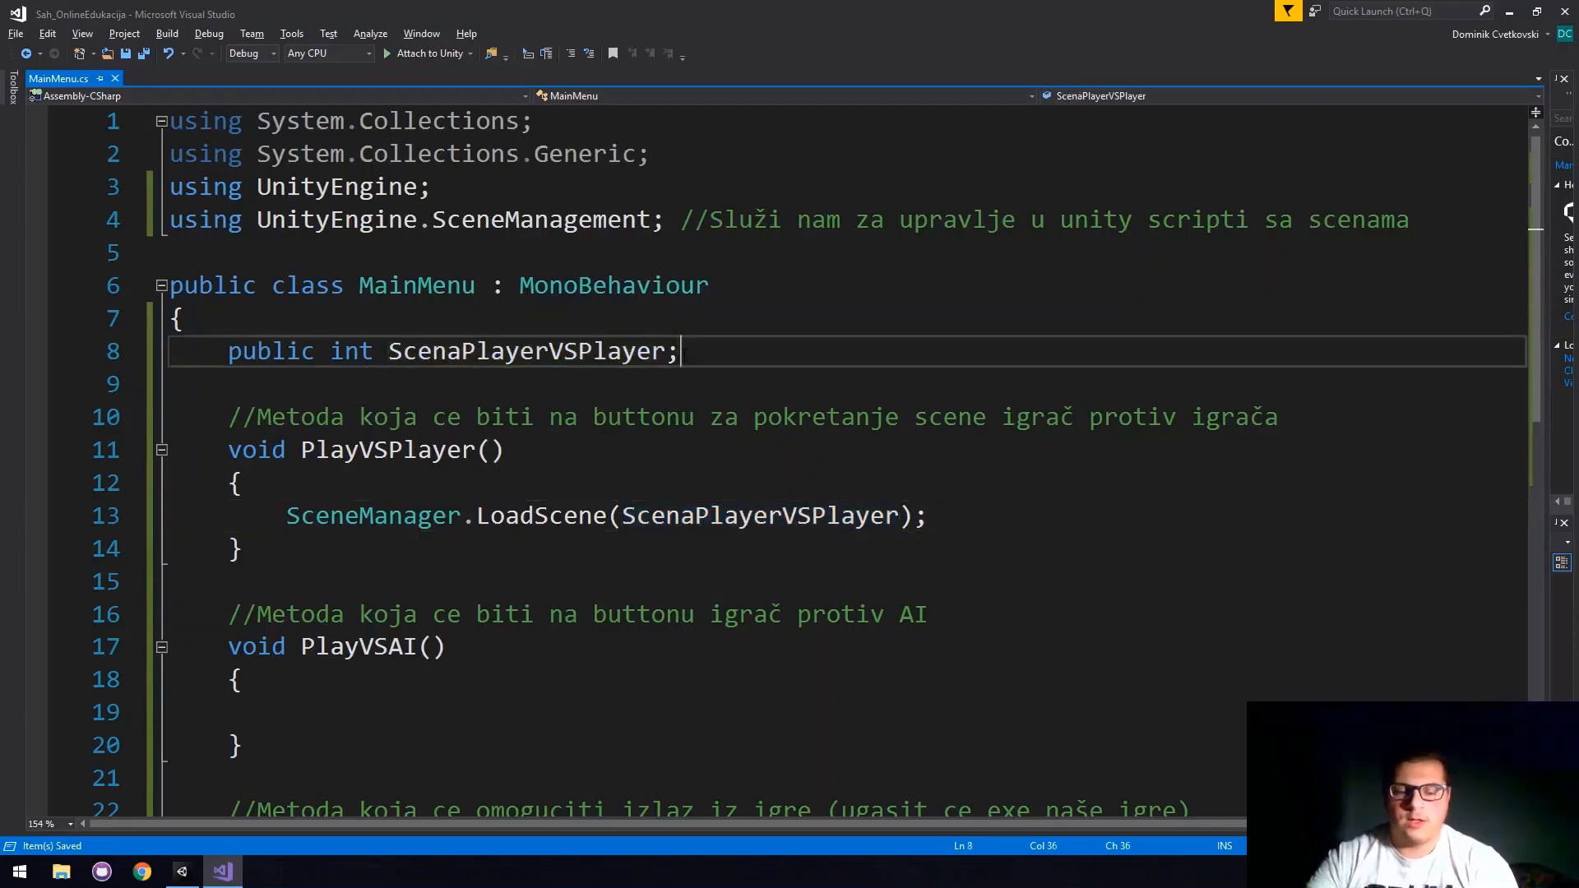
Begin an int field declaration on a new line directly below the ScenaPlayerVSPlayer field.
key("Return")
type("int")
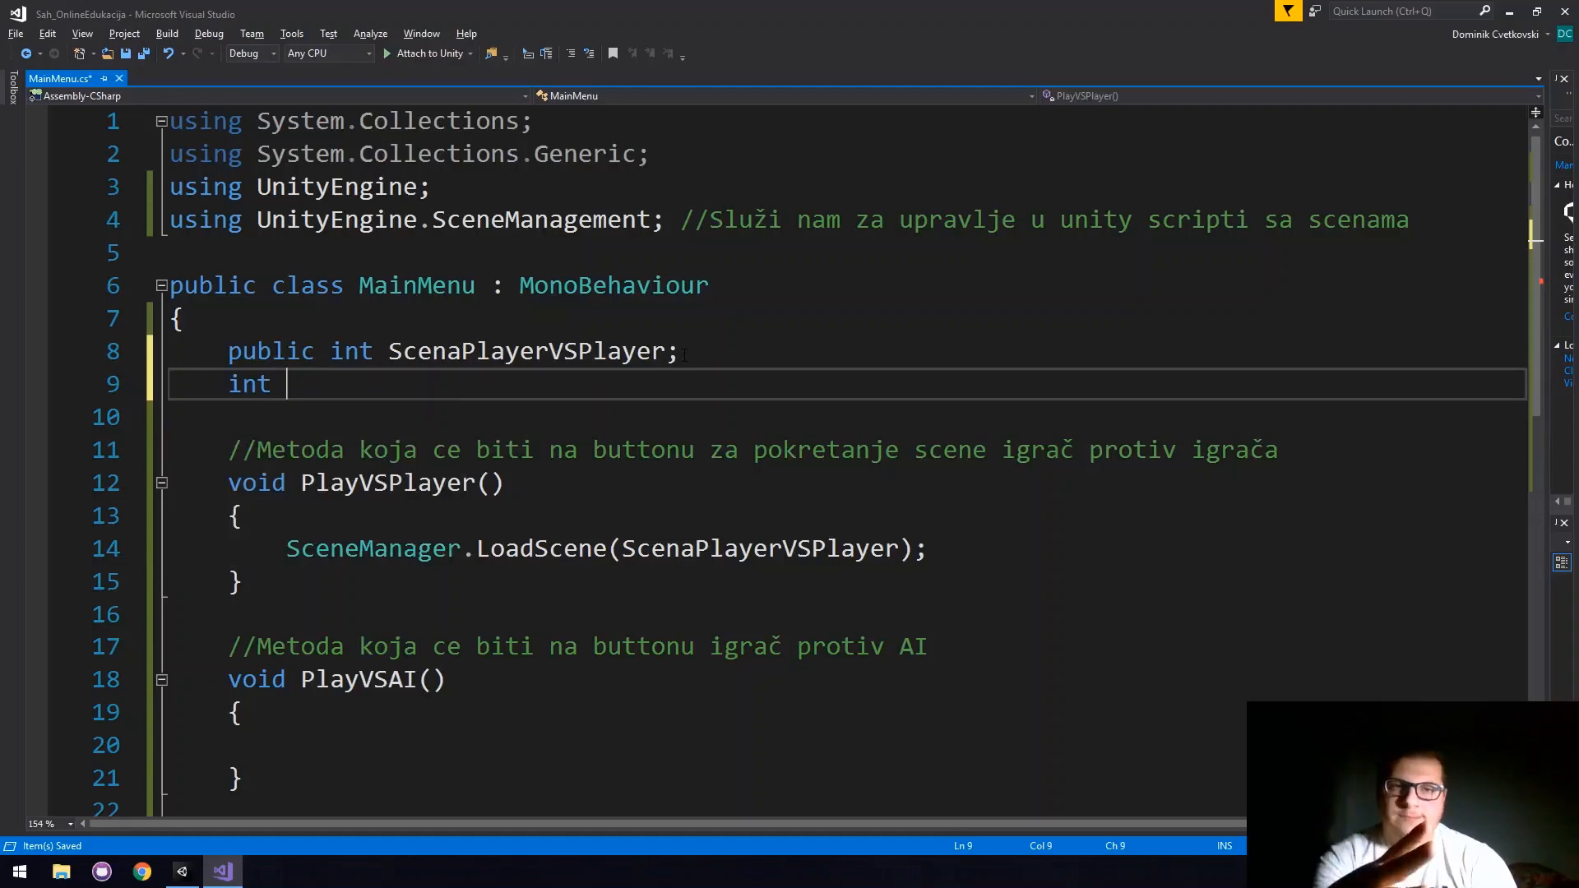
left_click(234, 387)
type("prive")
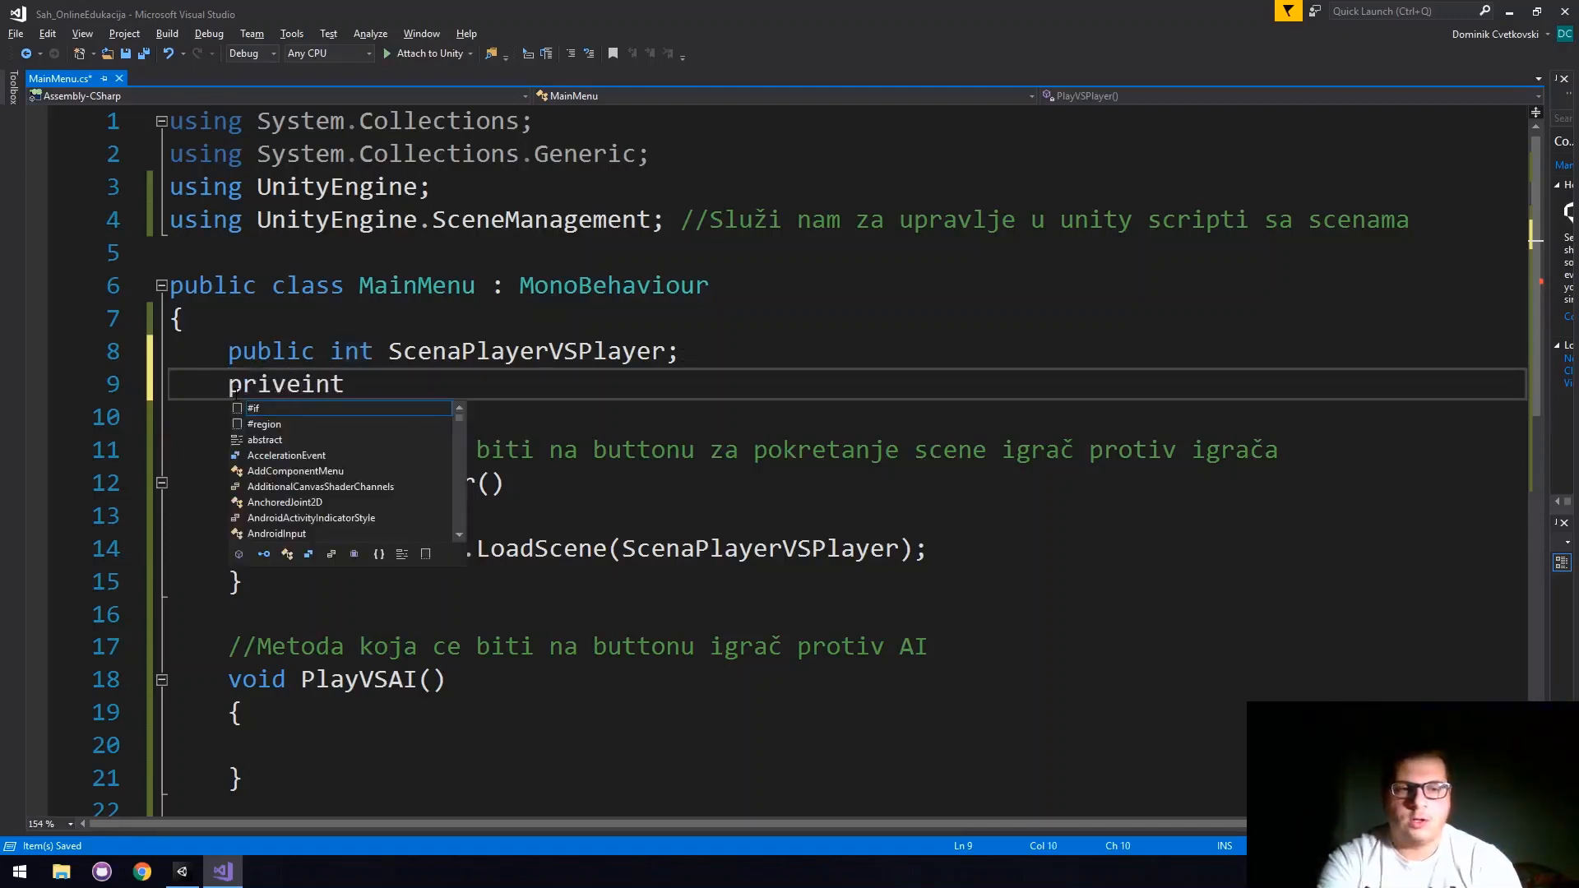
key("BackSpace")
type("ate")
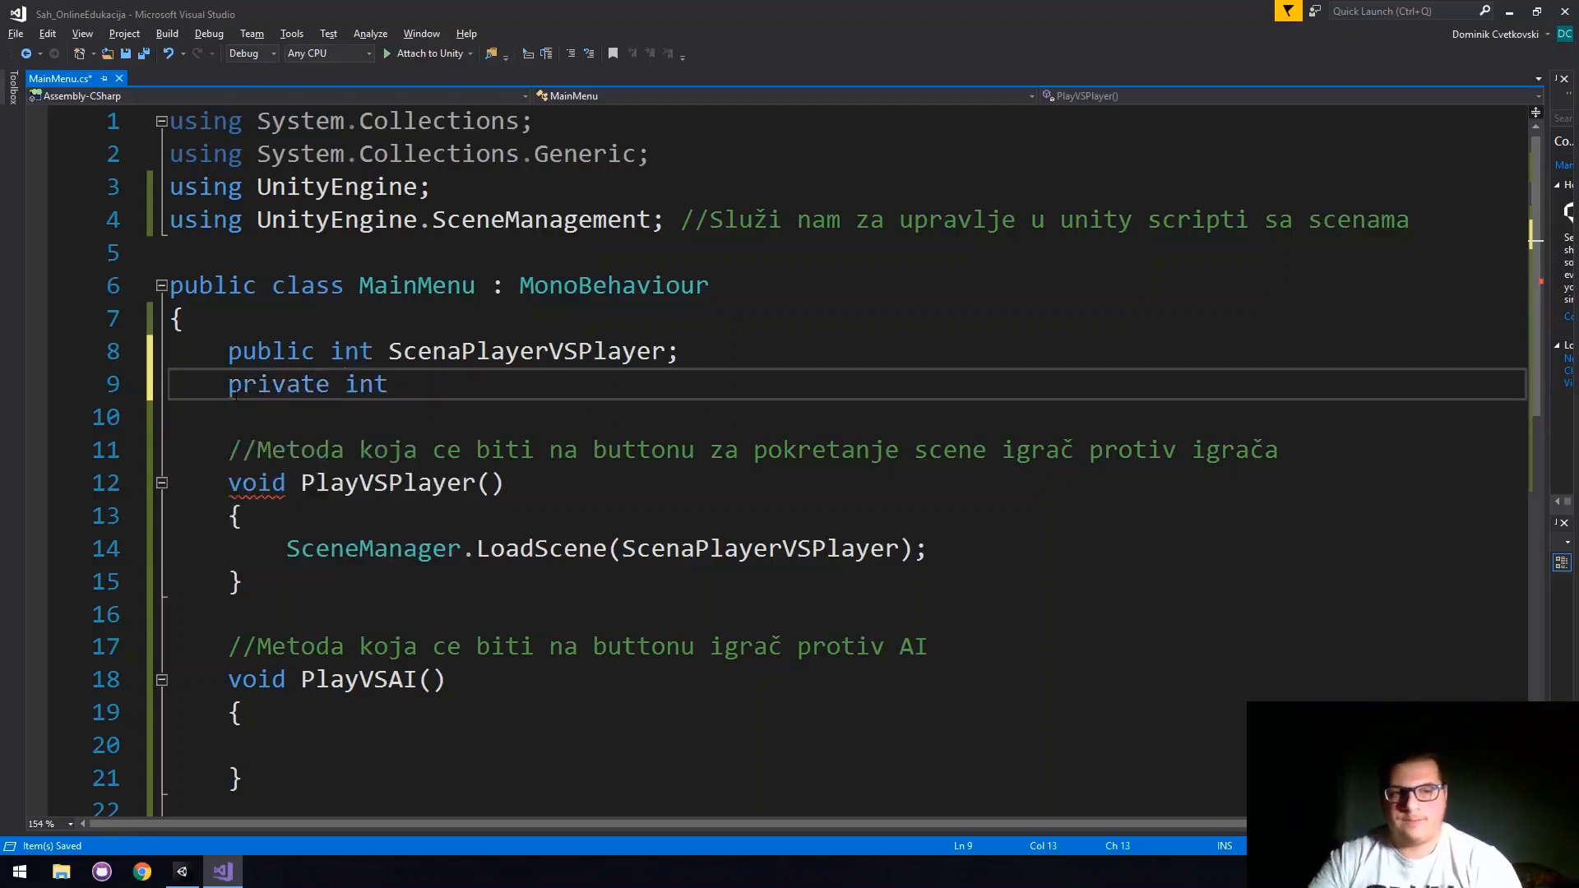
double_click(235, 386)
key("BackSpace")
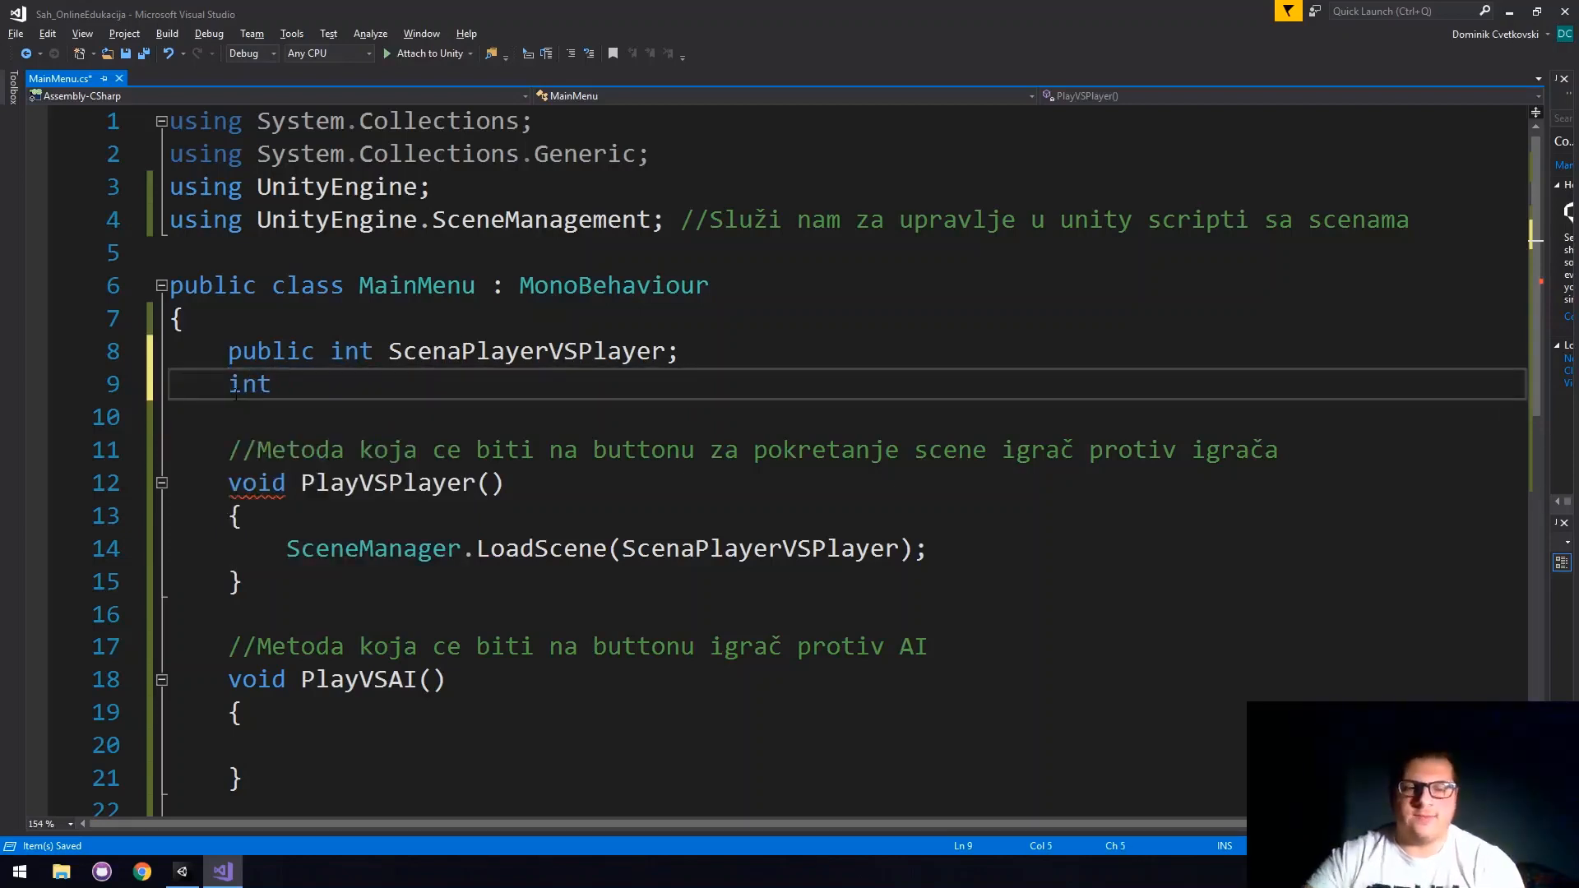
Complete the new int field declaration as "ScenaPlayerVSAI = 2;" and save the script.
type("S")
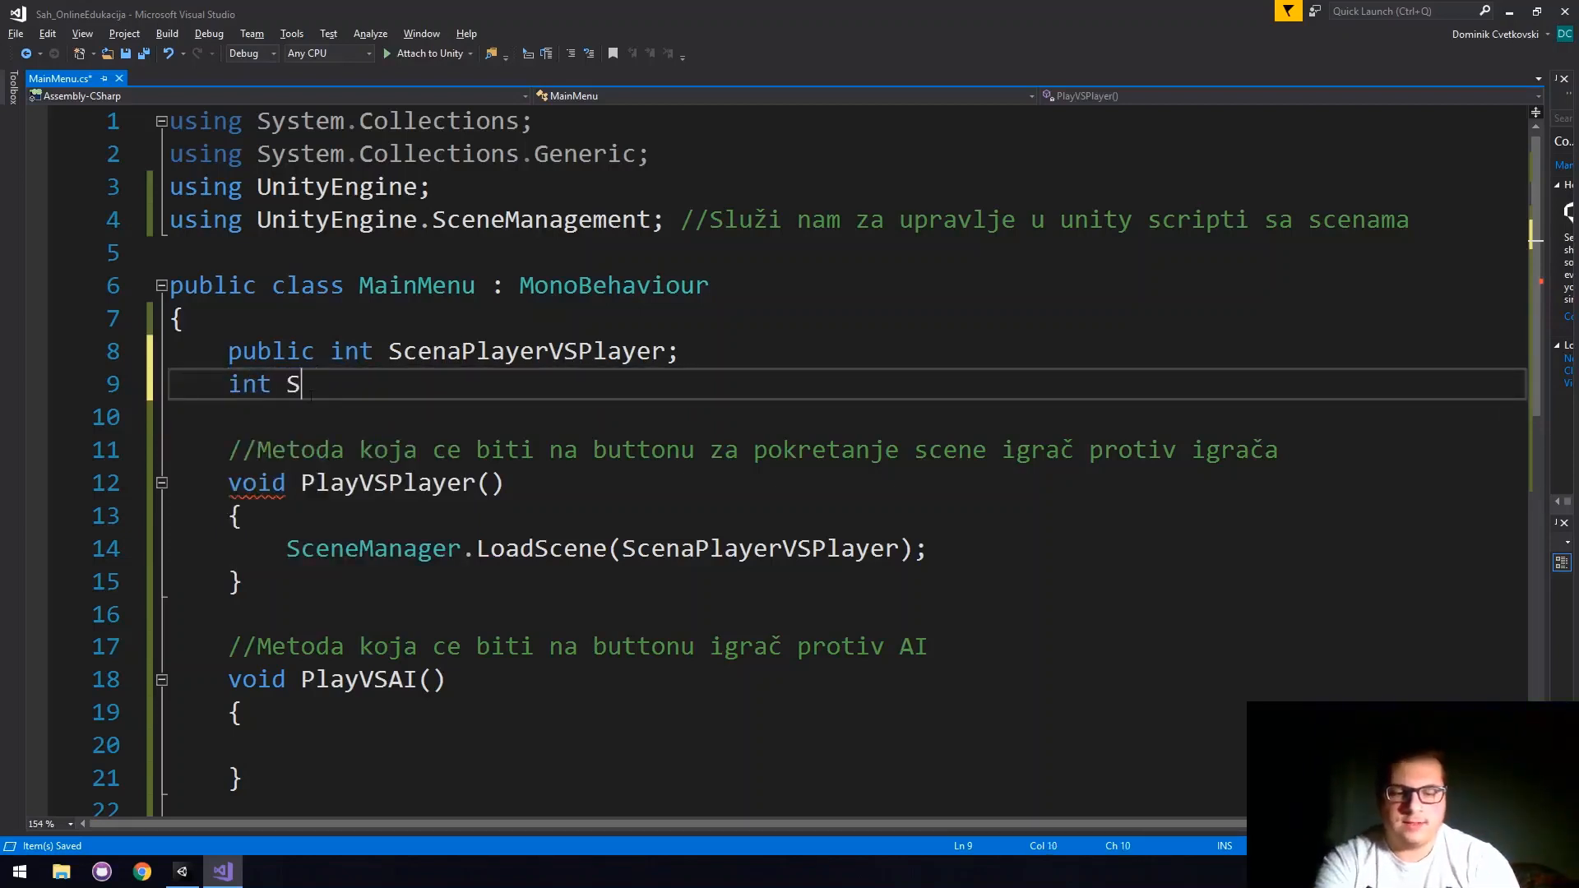
type("cenaPlayerVSAI;")
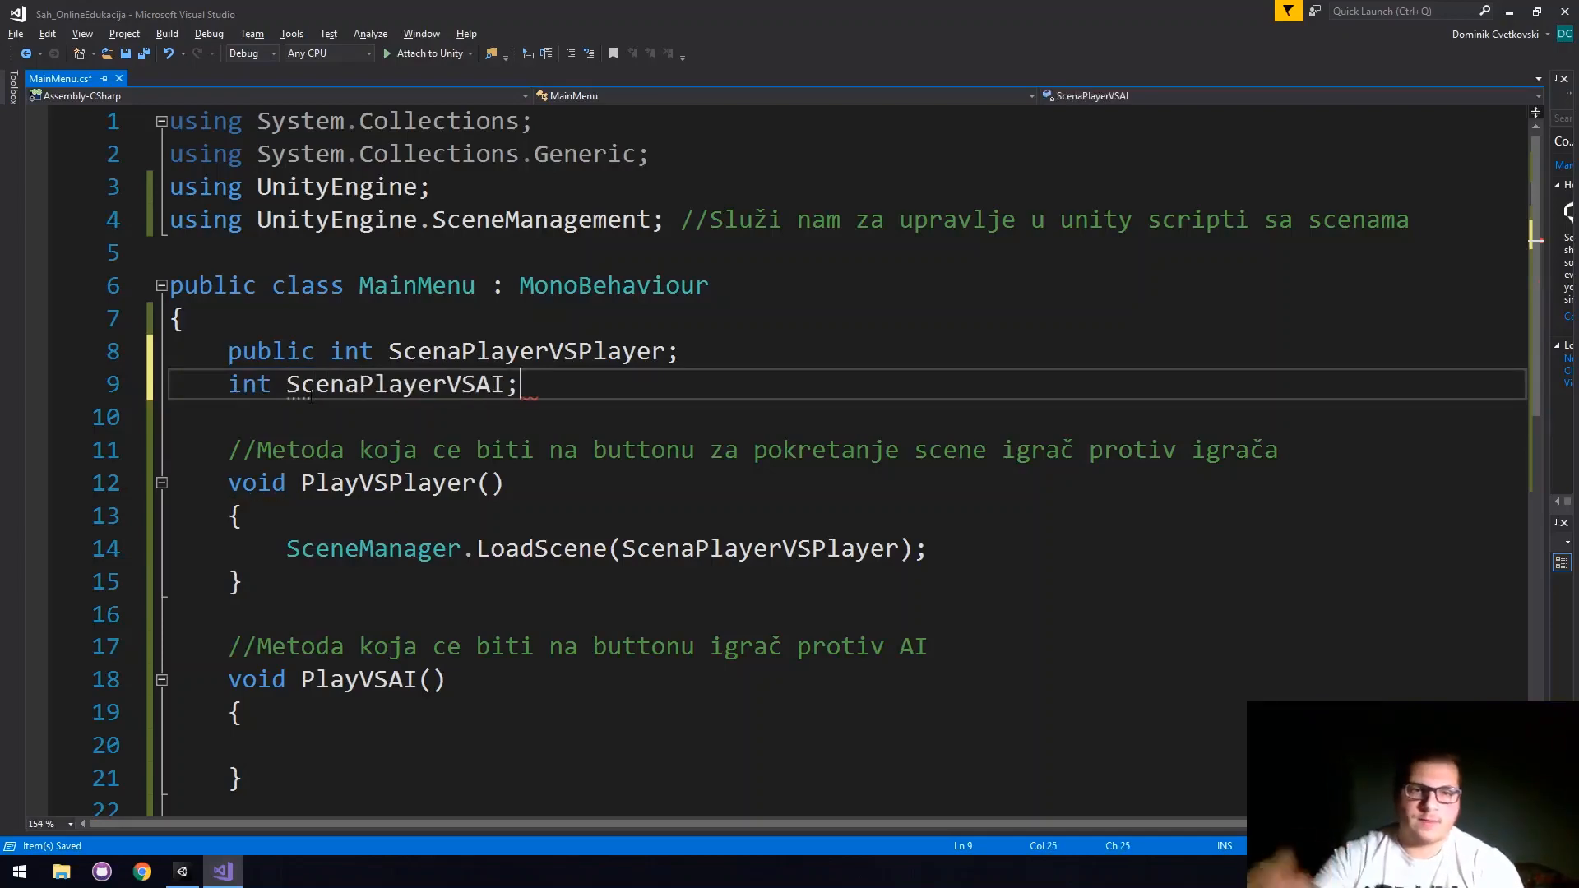
left_click(508, 387)
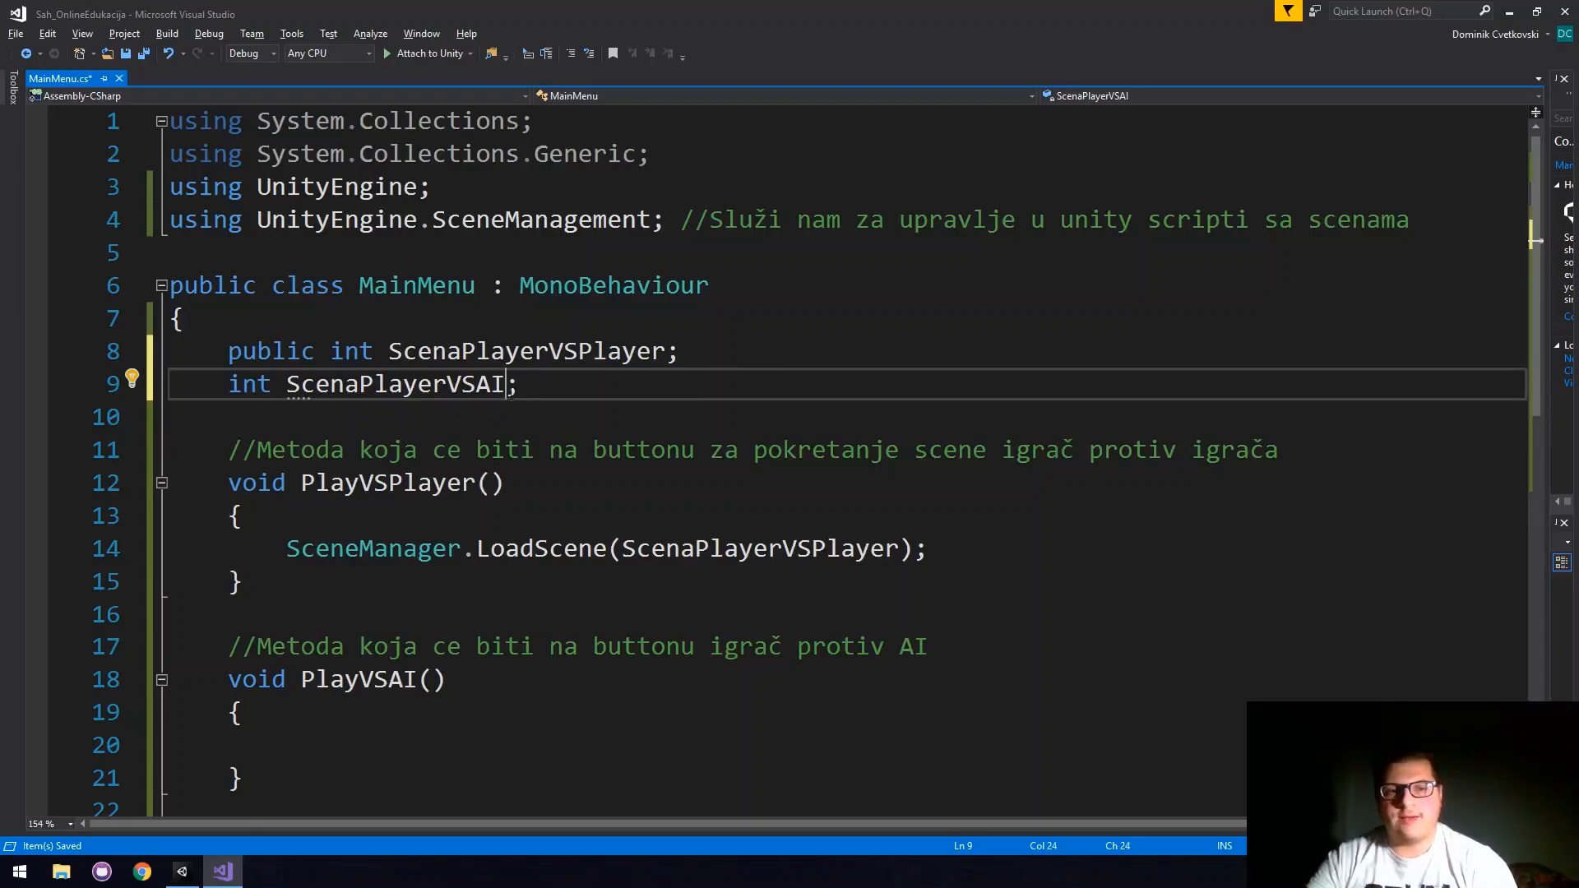
type("= 2")
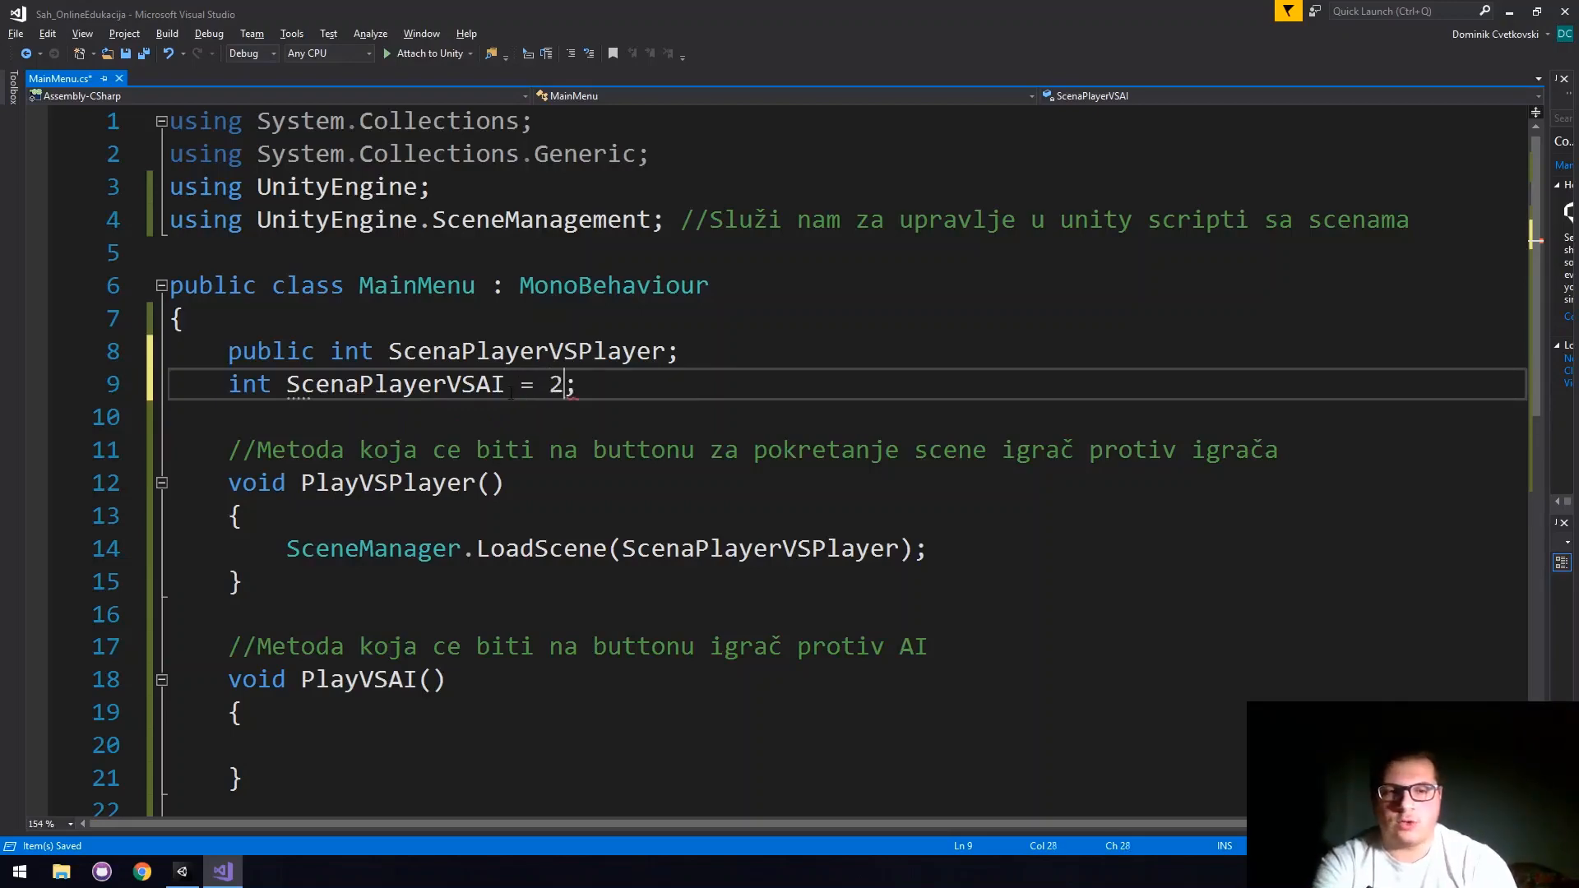
key("ctrl+s")
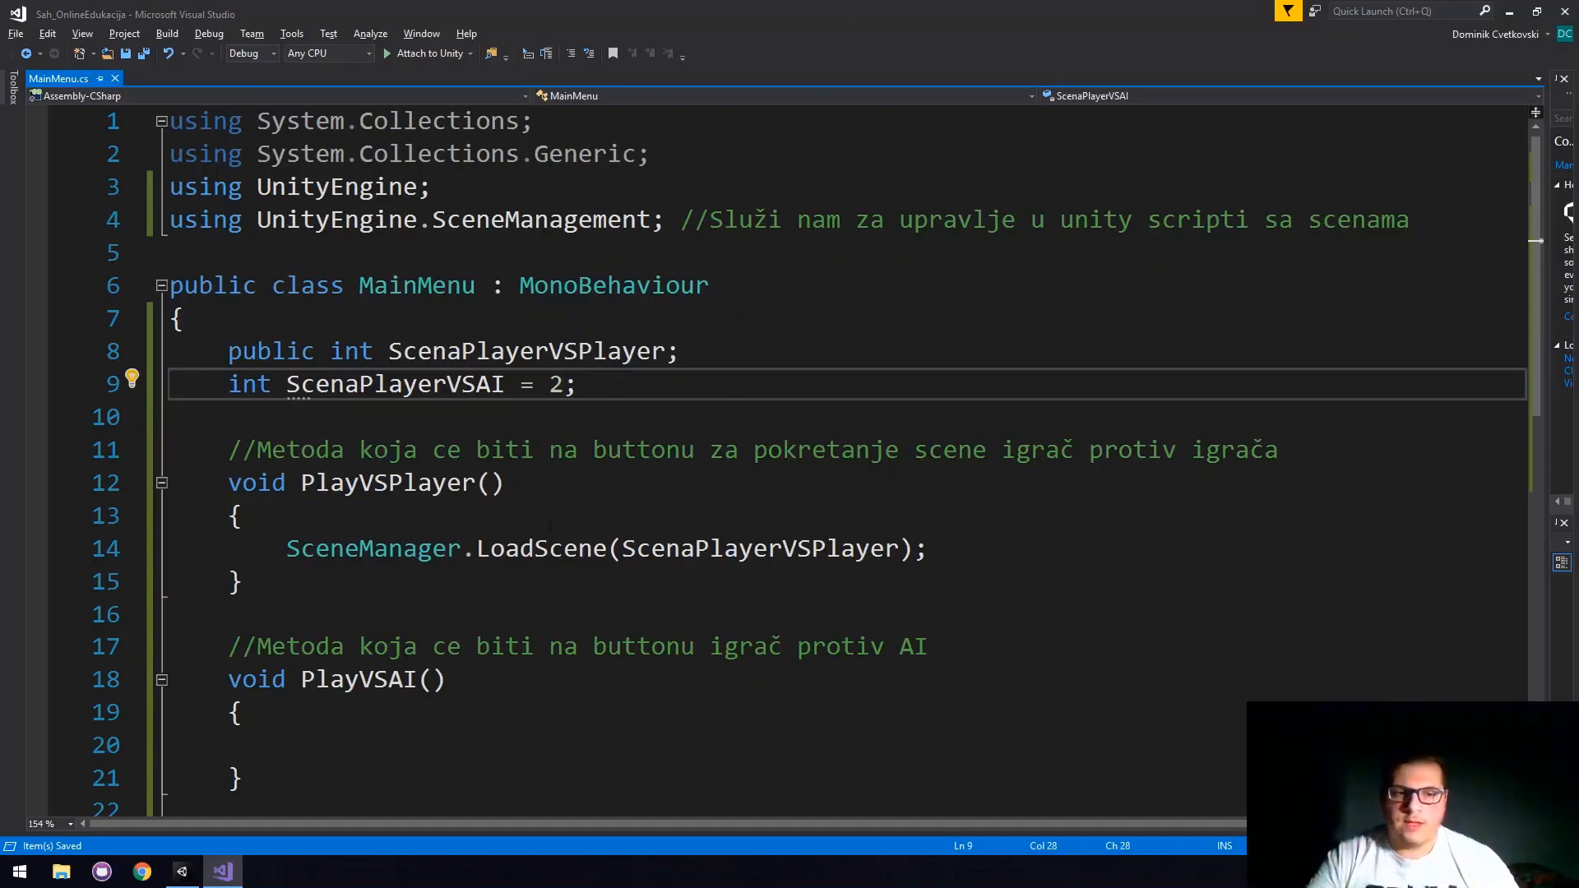
Switch to Unity, create an empty game object named MainMenuManager, and attach the MainMenu script to it.
left_click(182, 871)
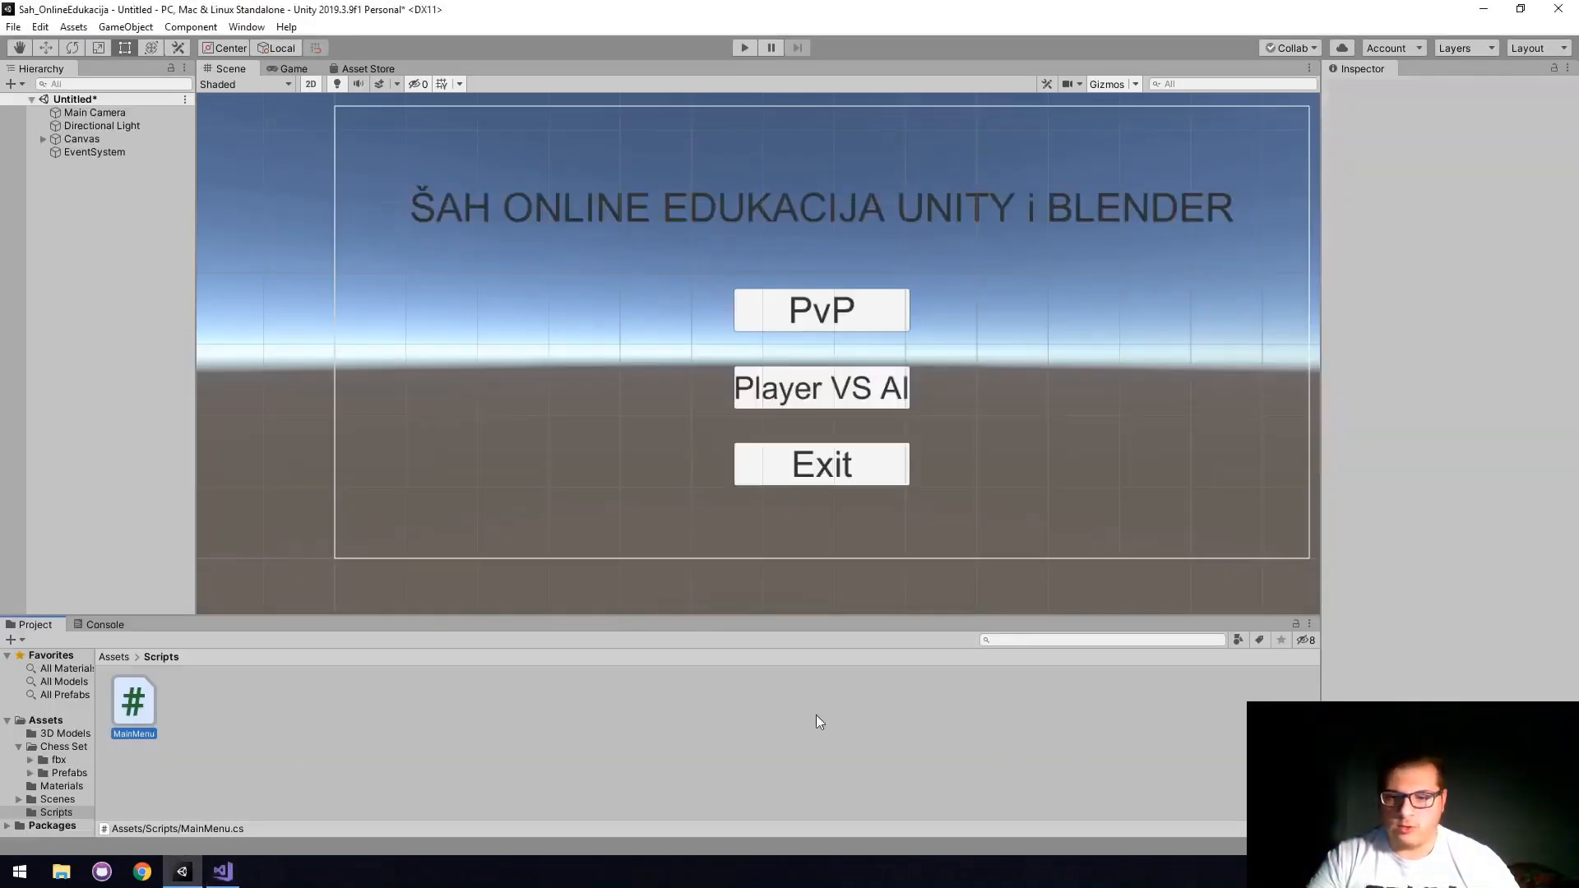
left_click(74, 313)
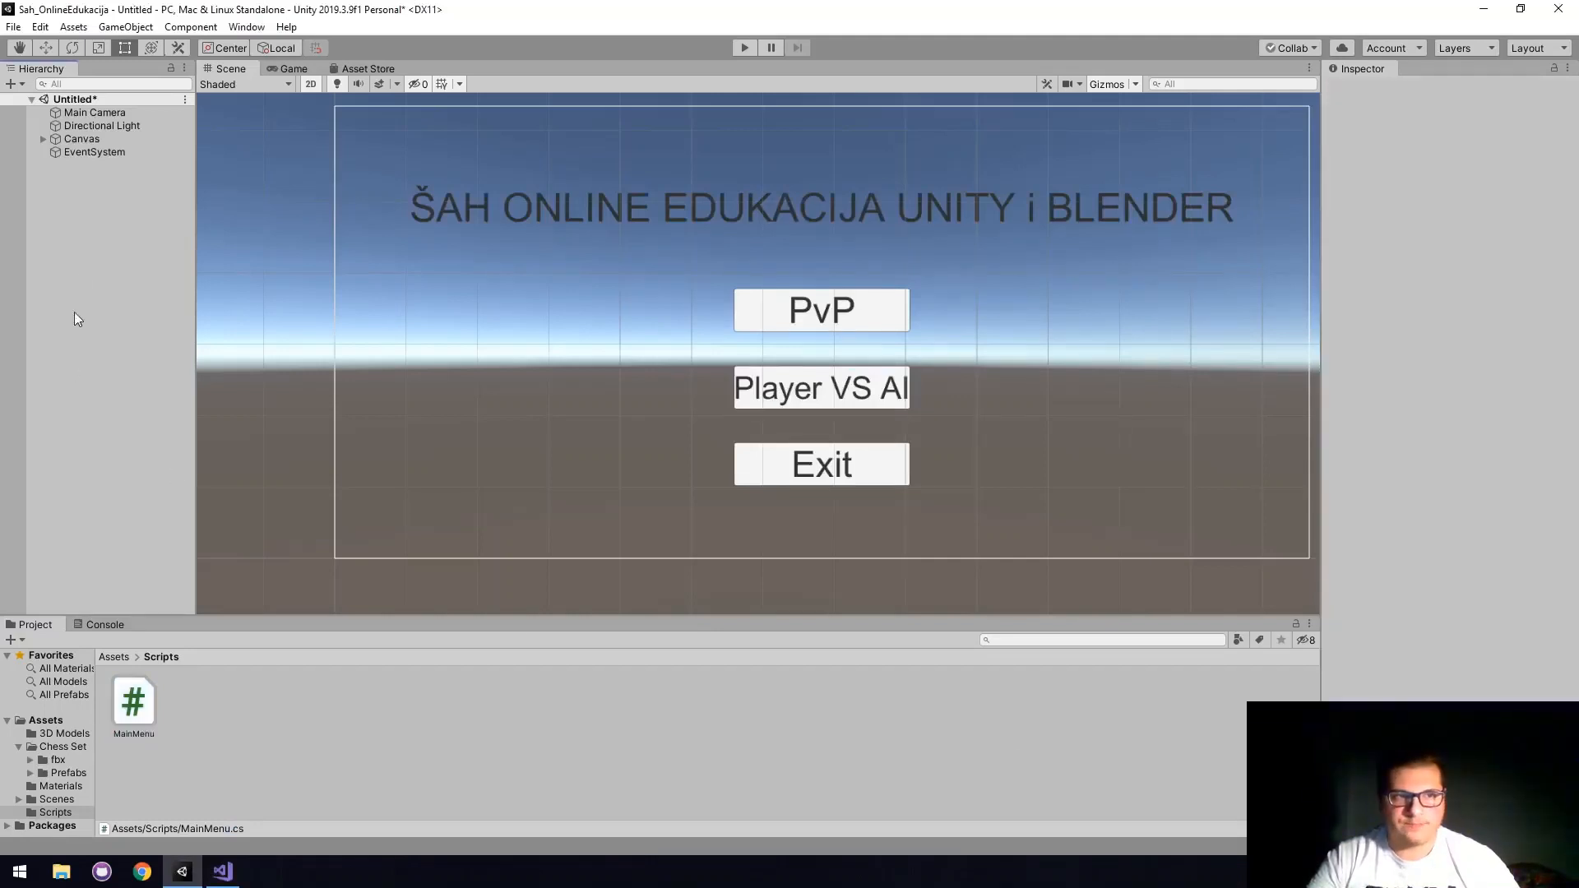
right_click(86, 253)
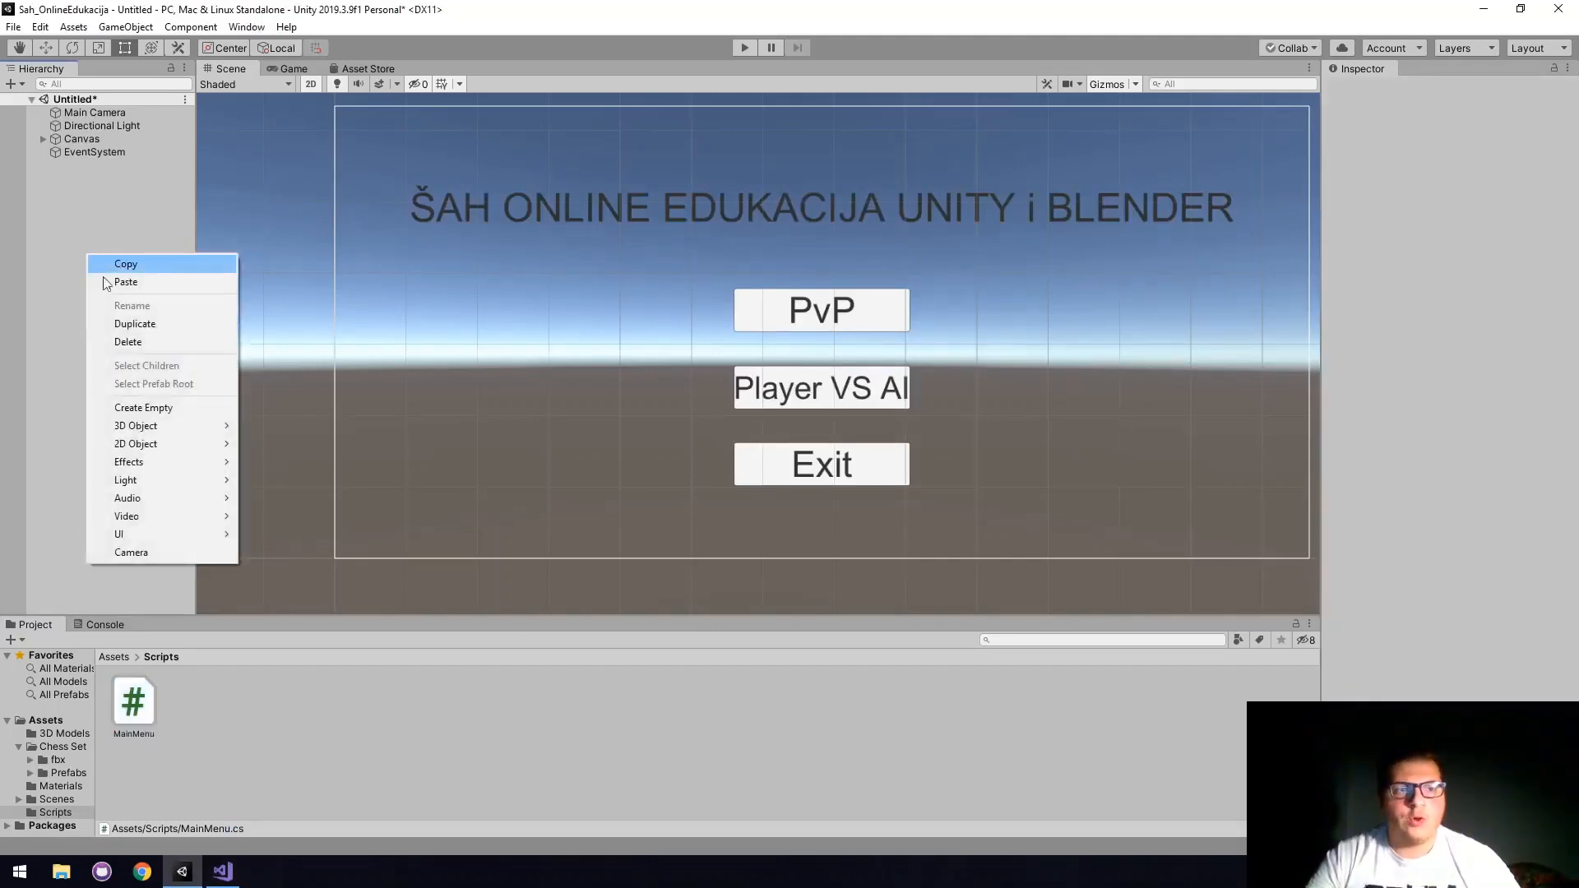
left_click(149, 407)
left_click(1439, 92)
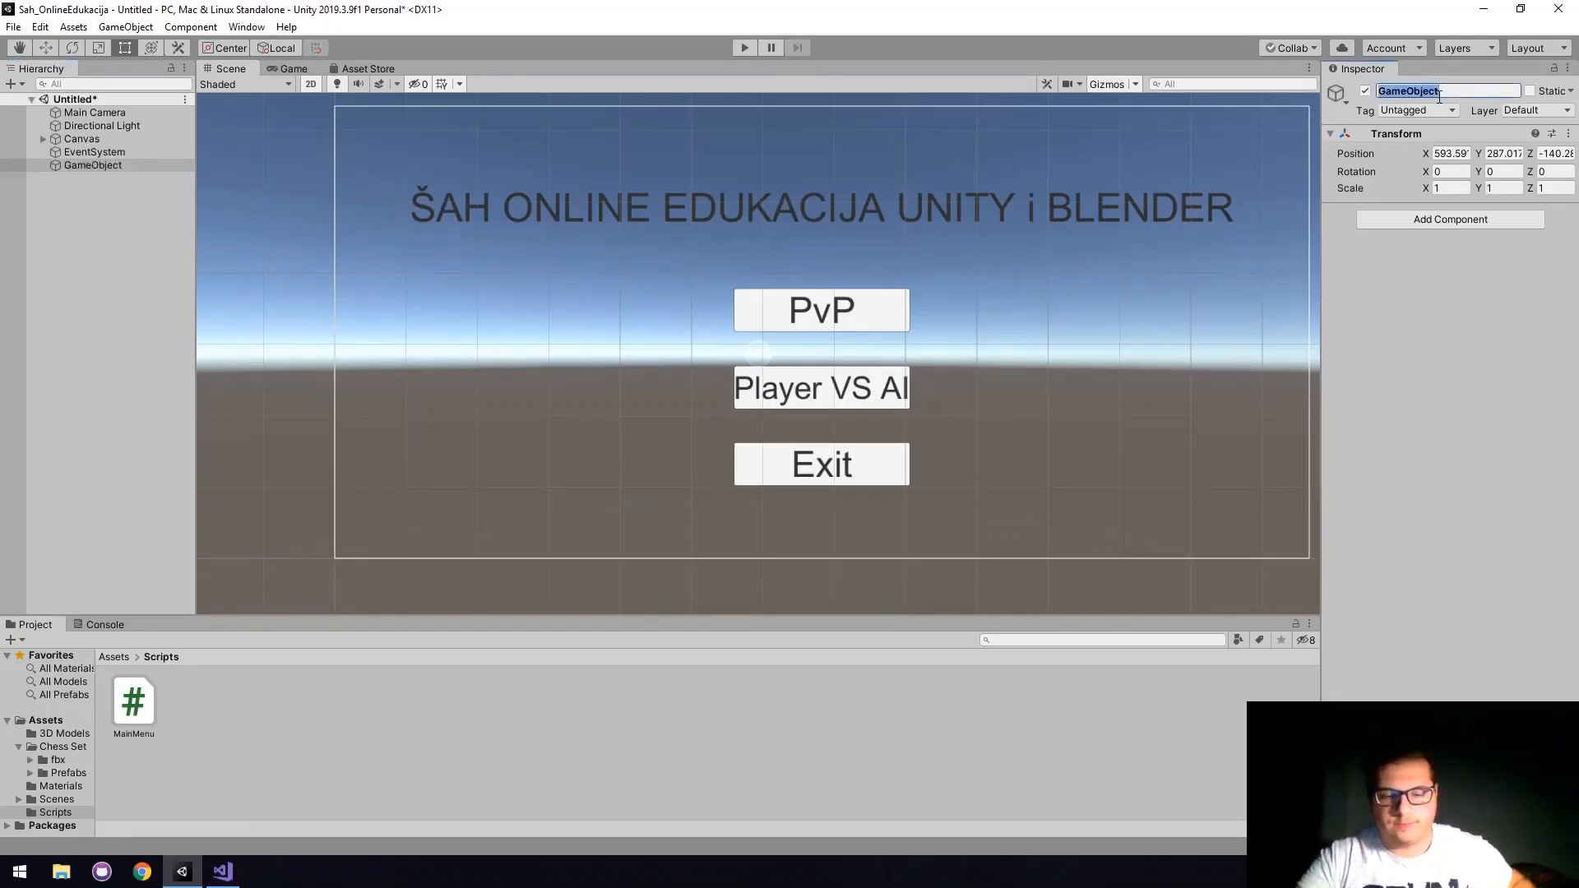
type("Main")
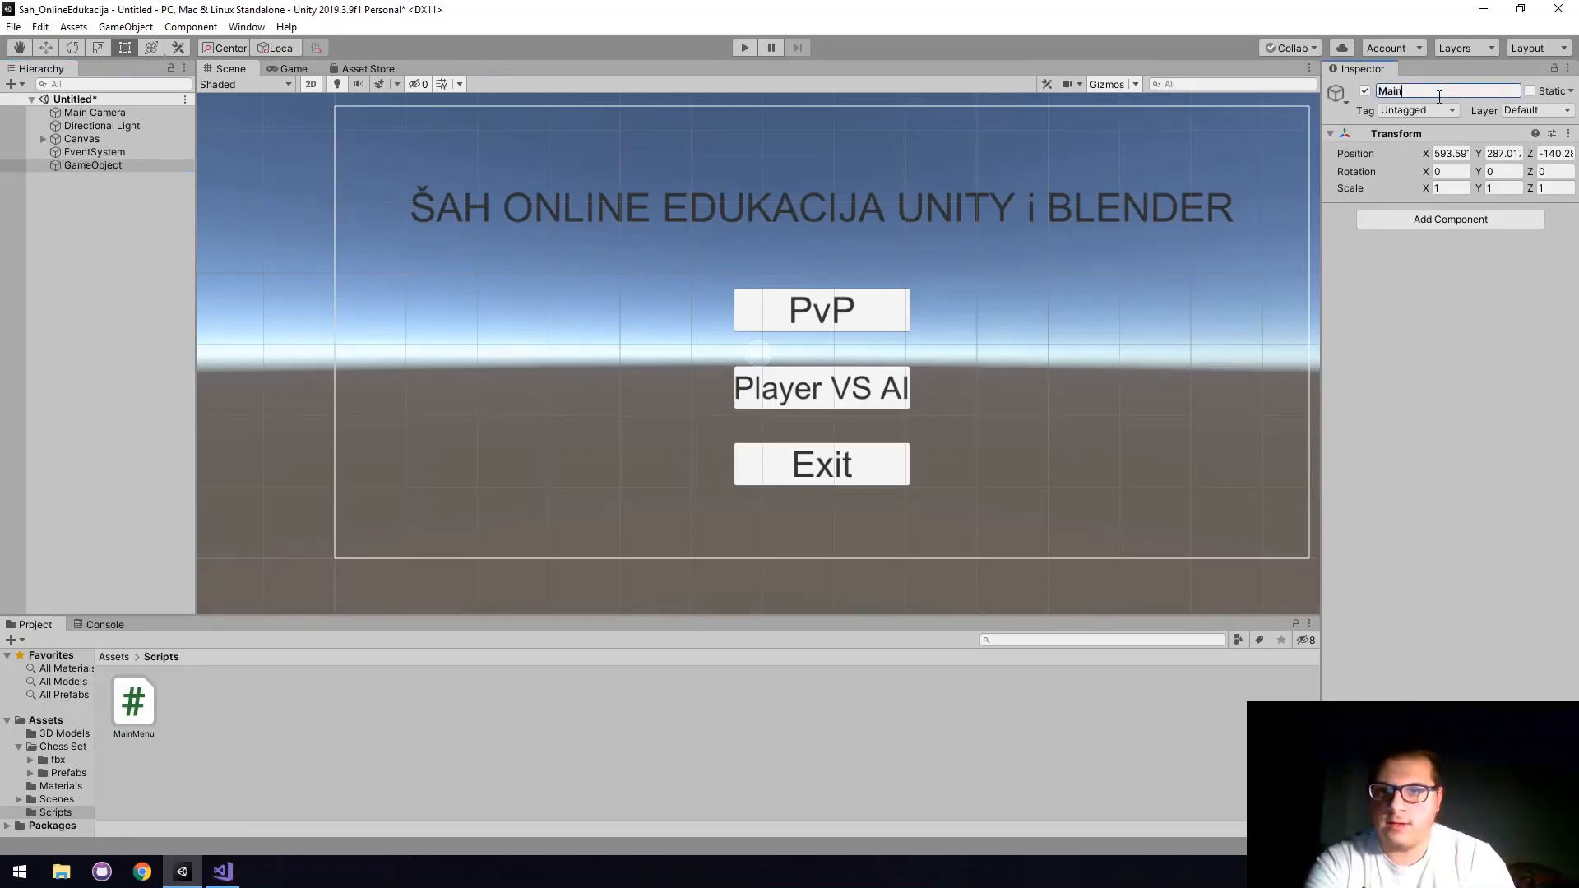
type("MenuManager")
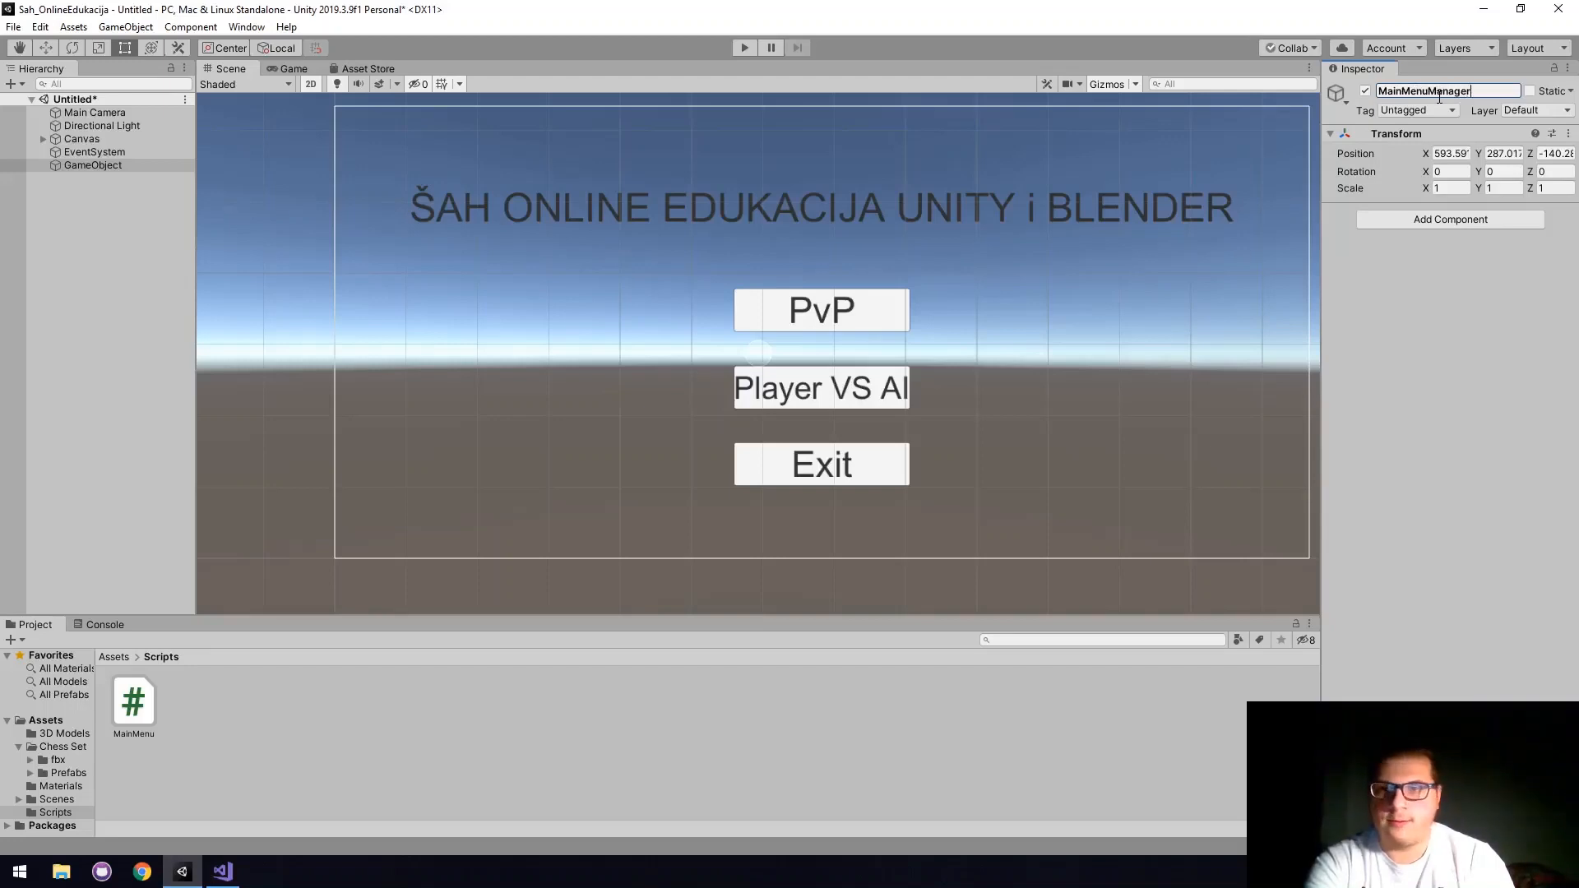
key("Return")
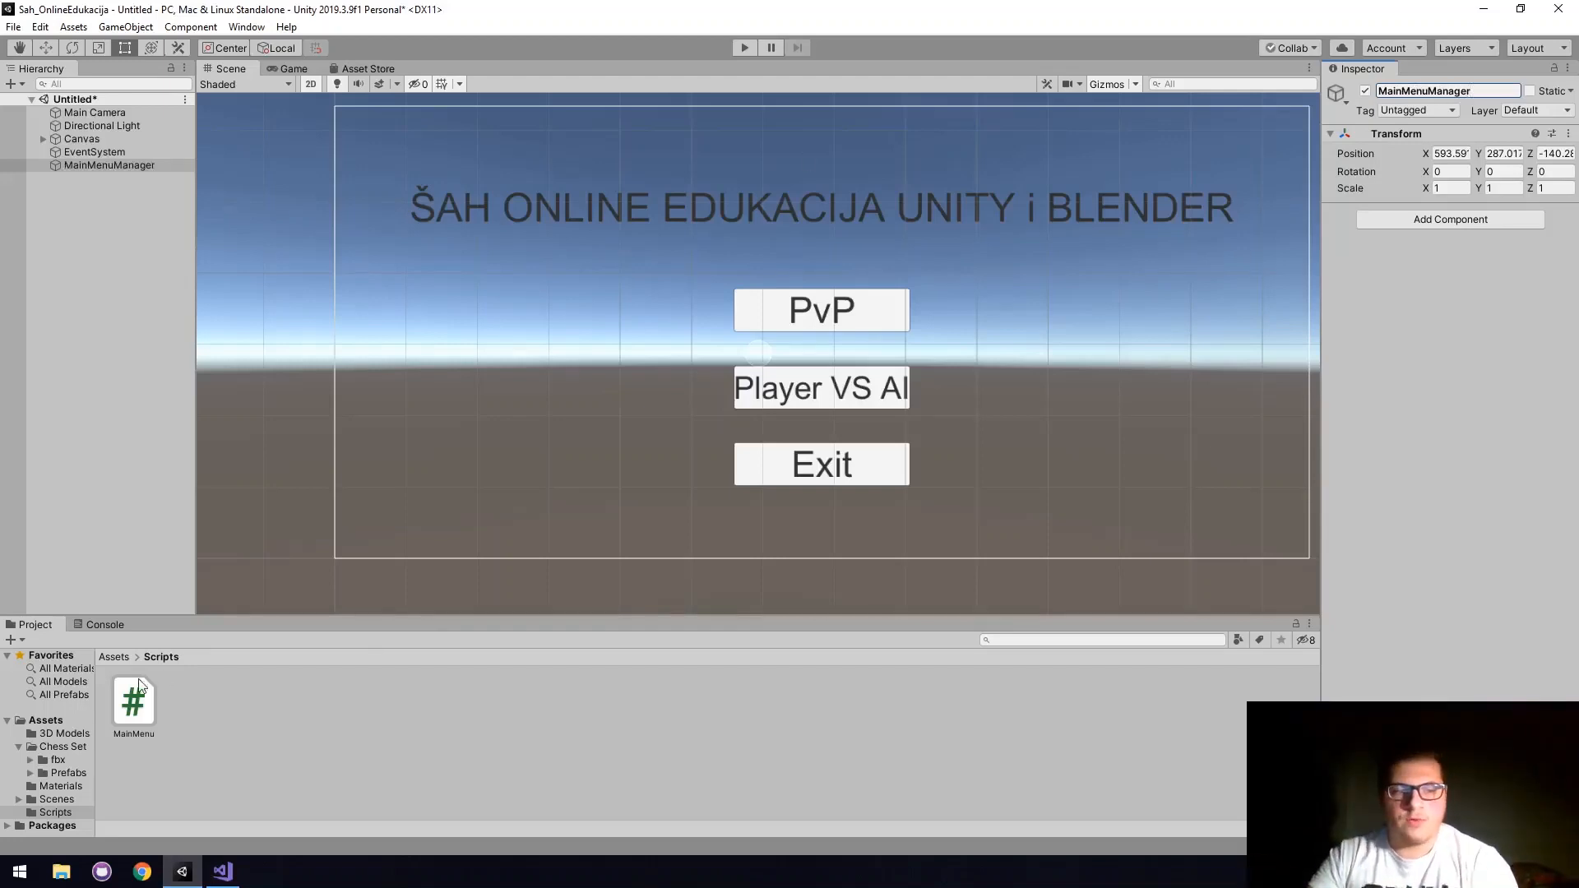
left_click_drag(137, 679, 1405, 390)
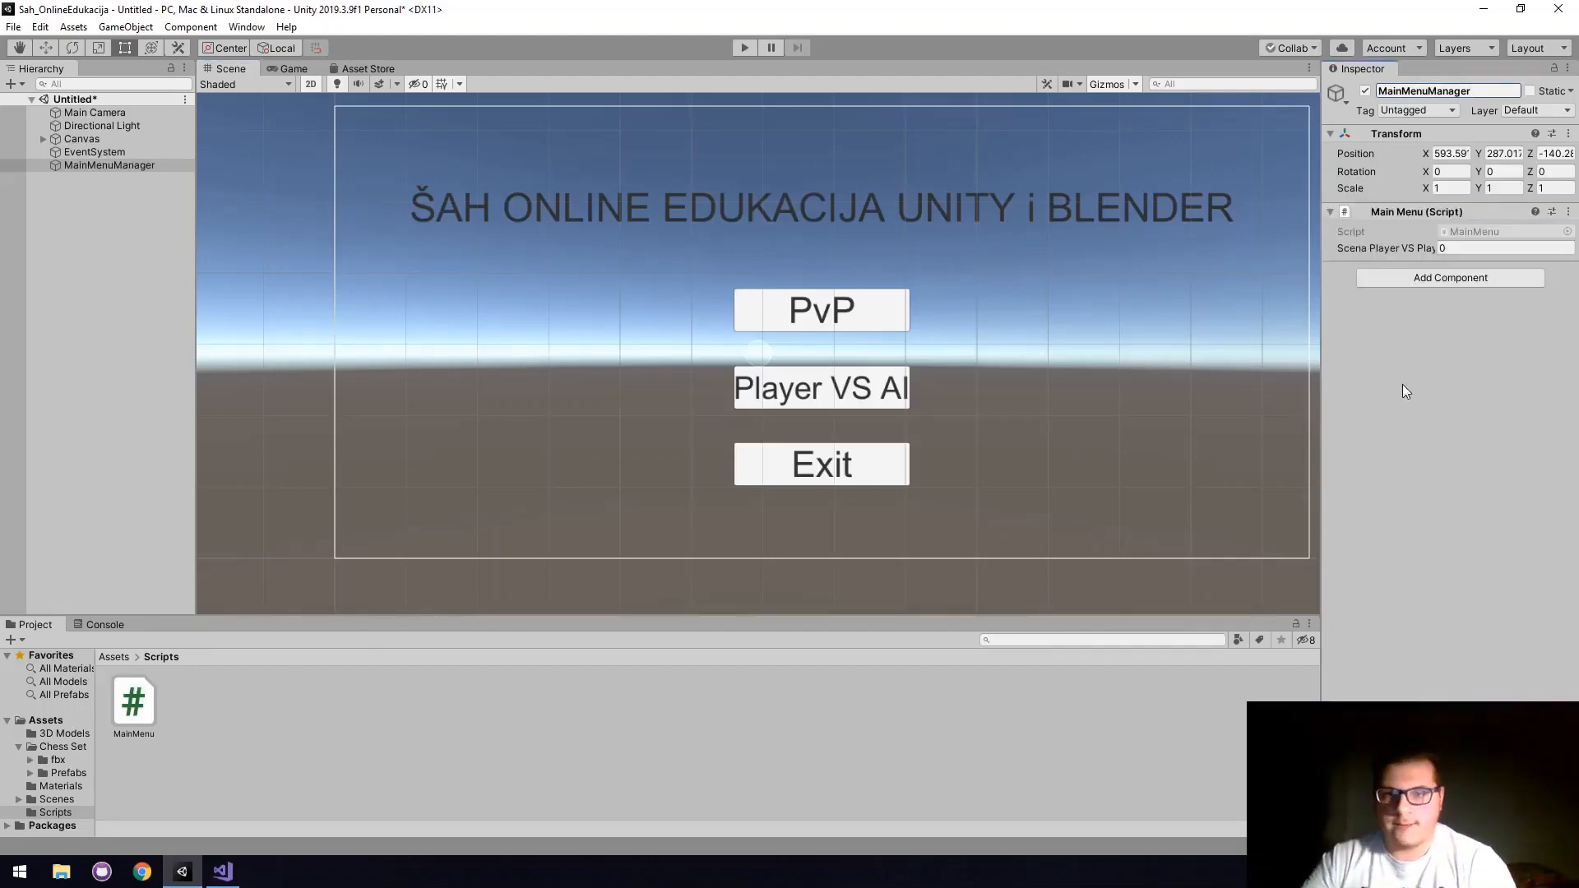
left_click_drag(1321, 260, 1251, 254)
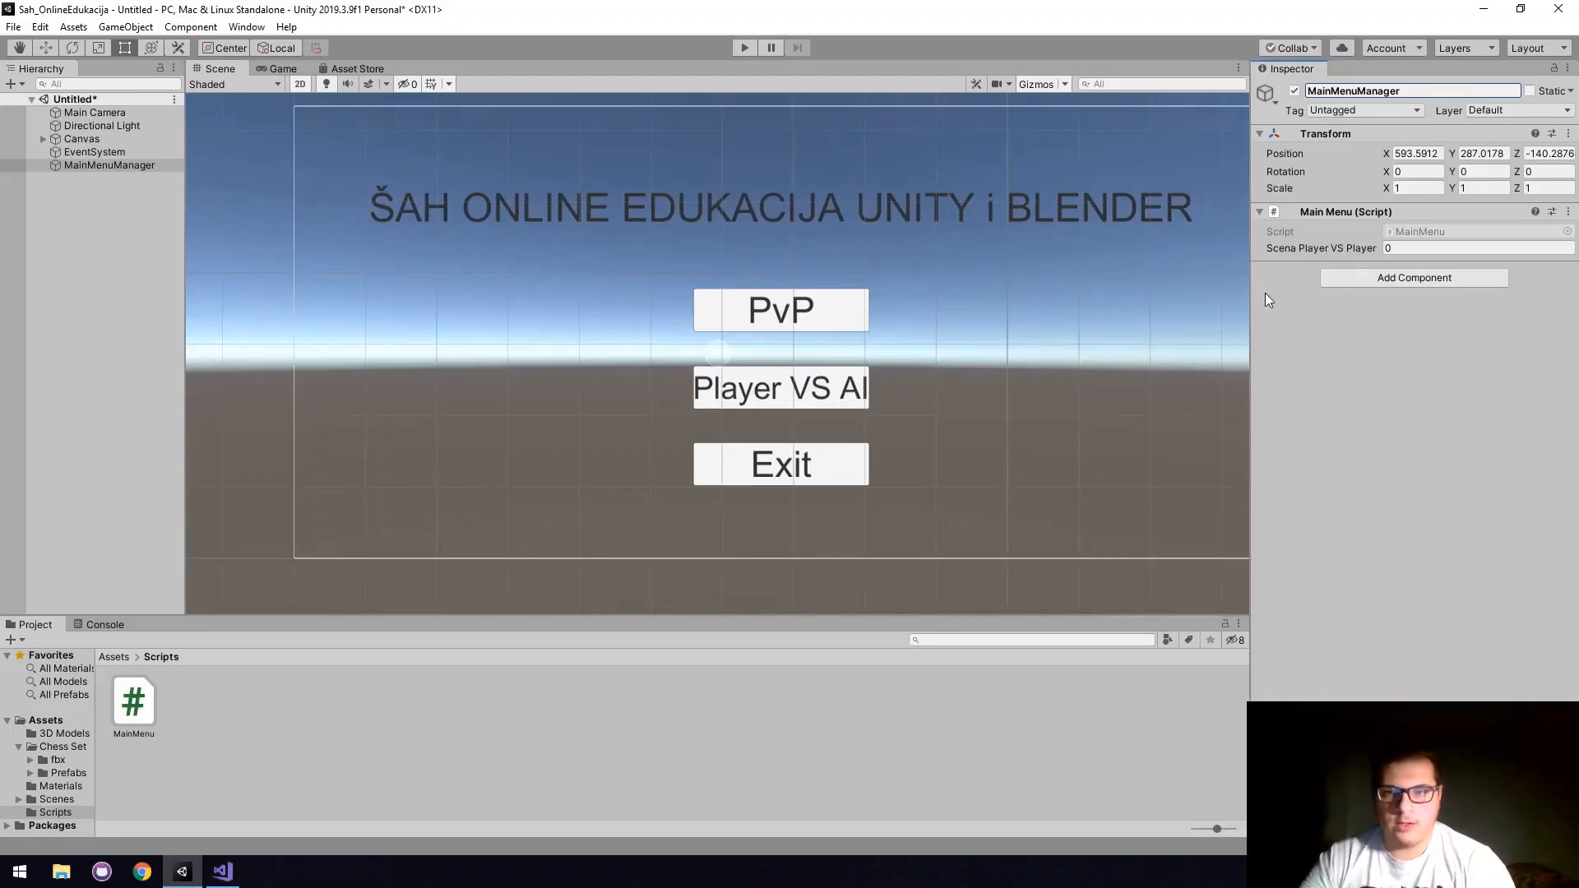
Make the ScenaPlayerVSAI field public in Visual Studio, save the script, and return to Unity.
left_click(222, 872)
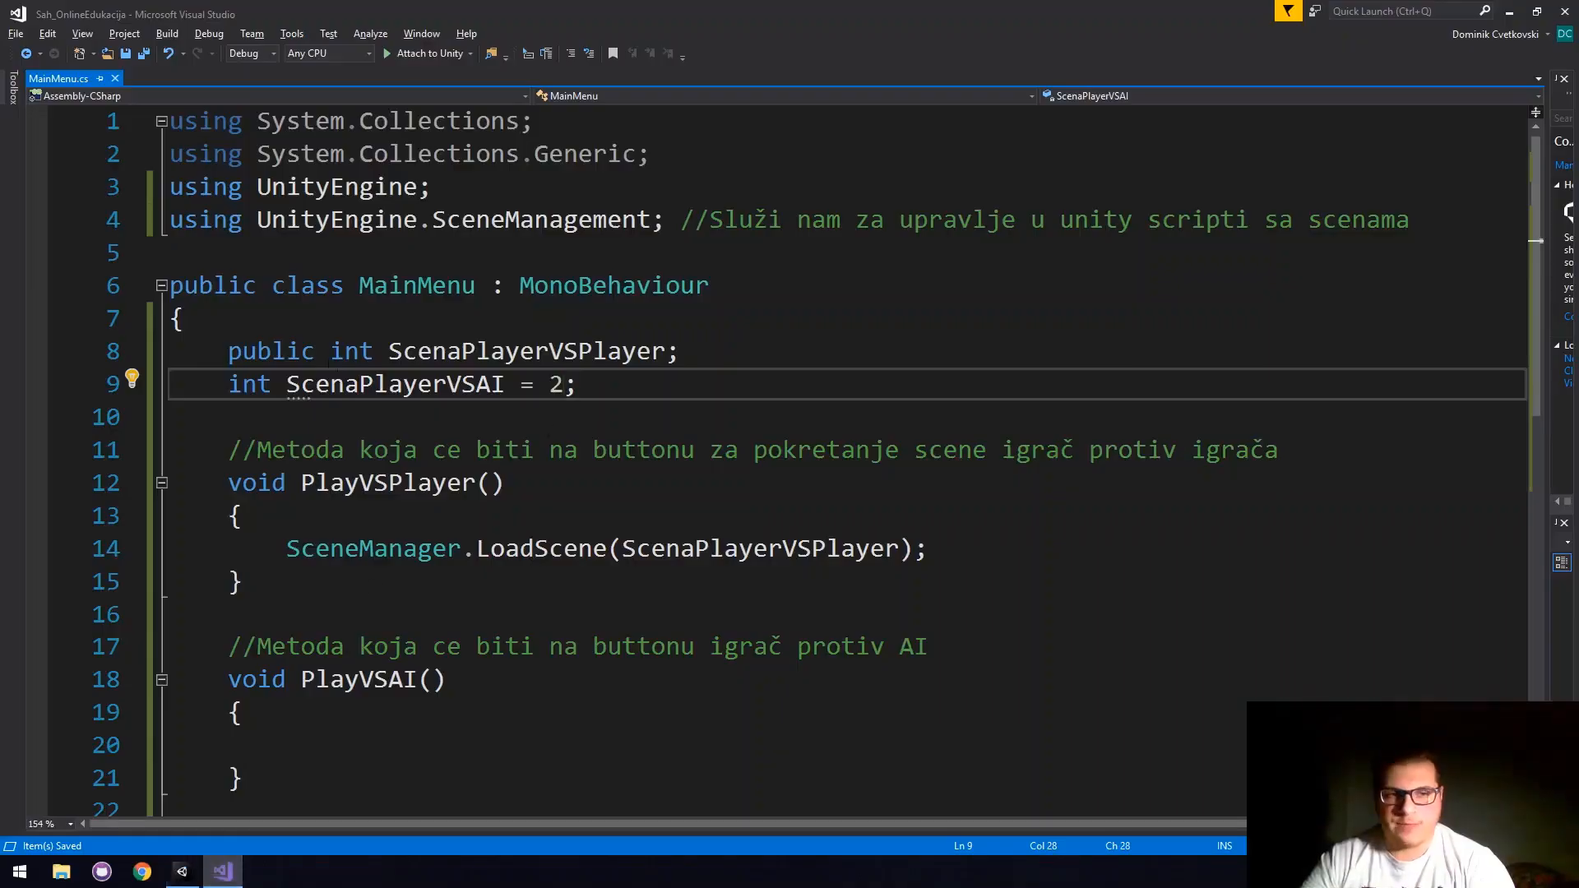
left_click(228, 384)
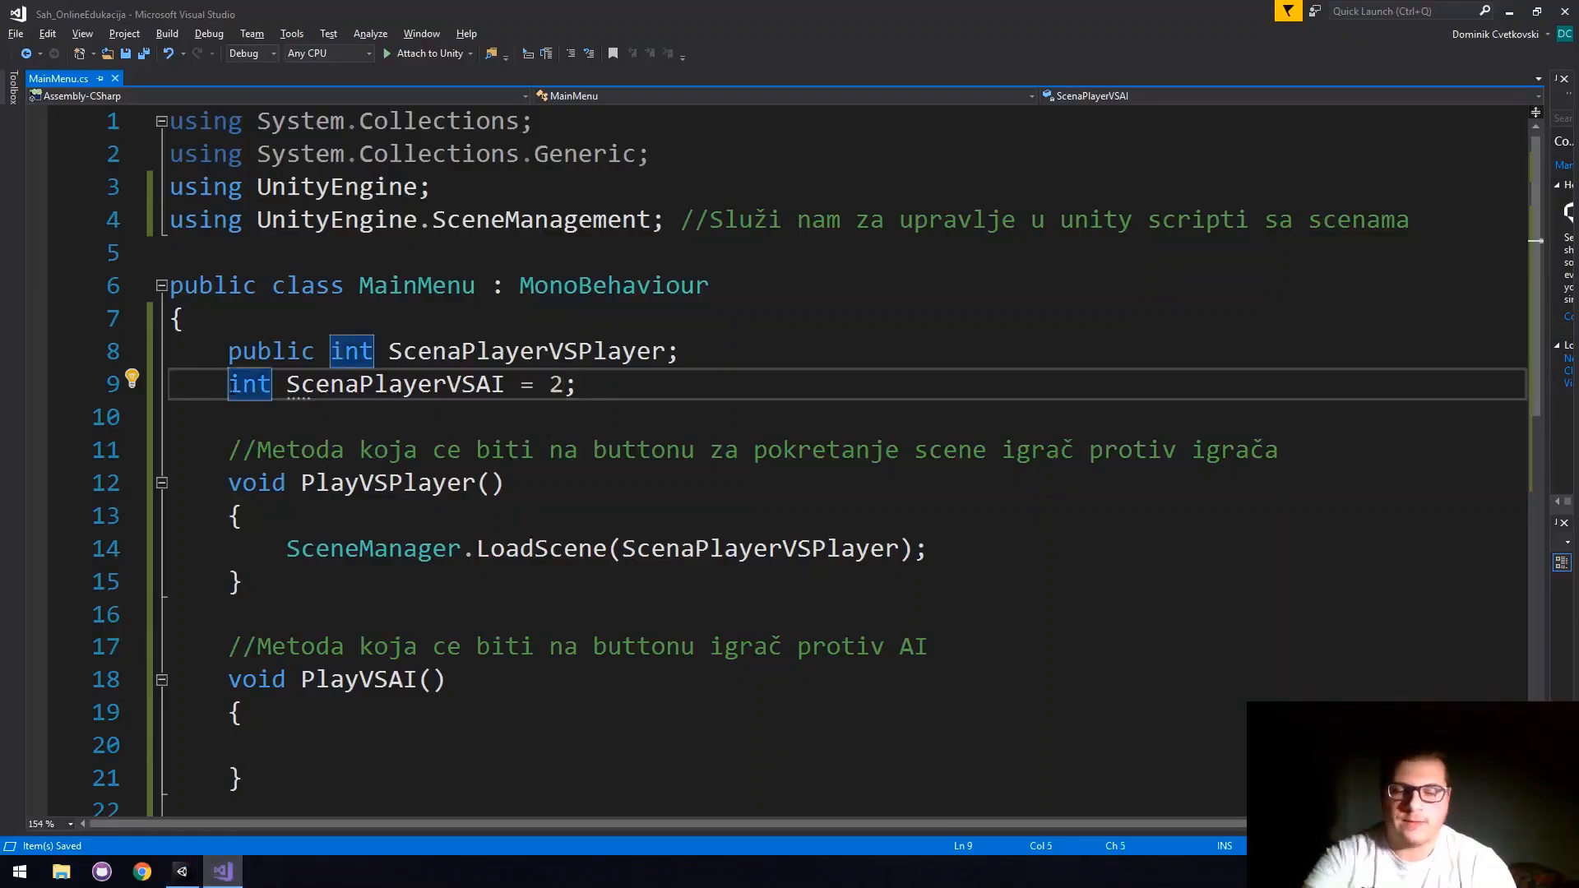
type("public")
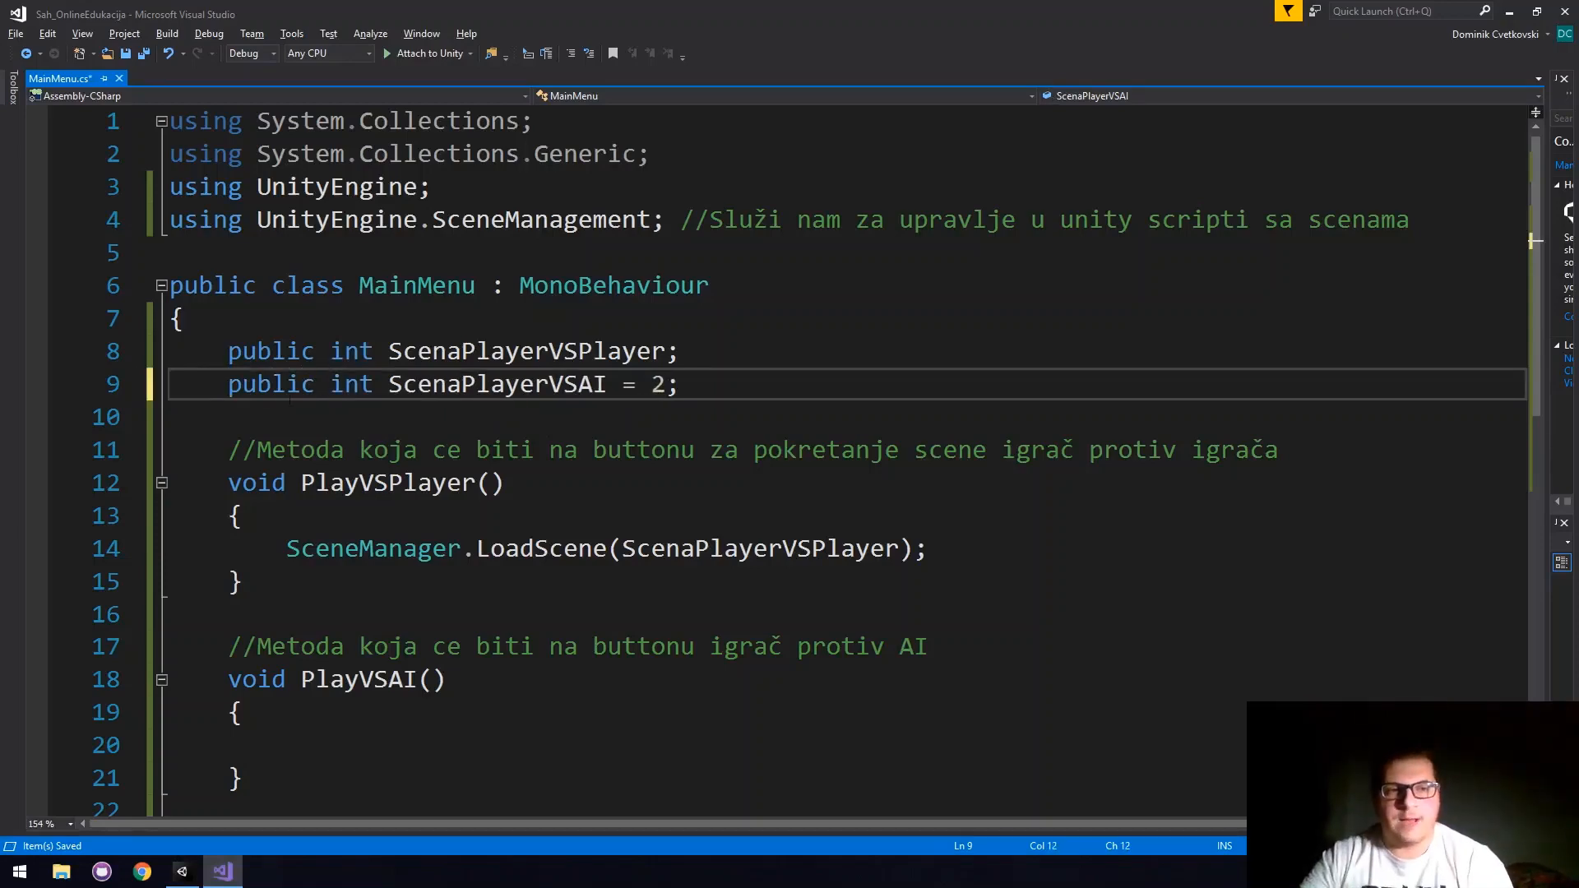
left_click(20, 35)
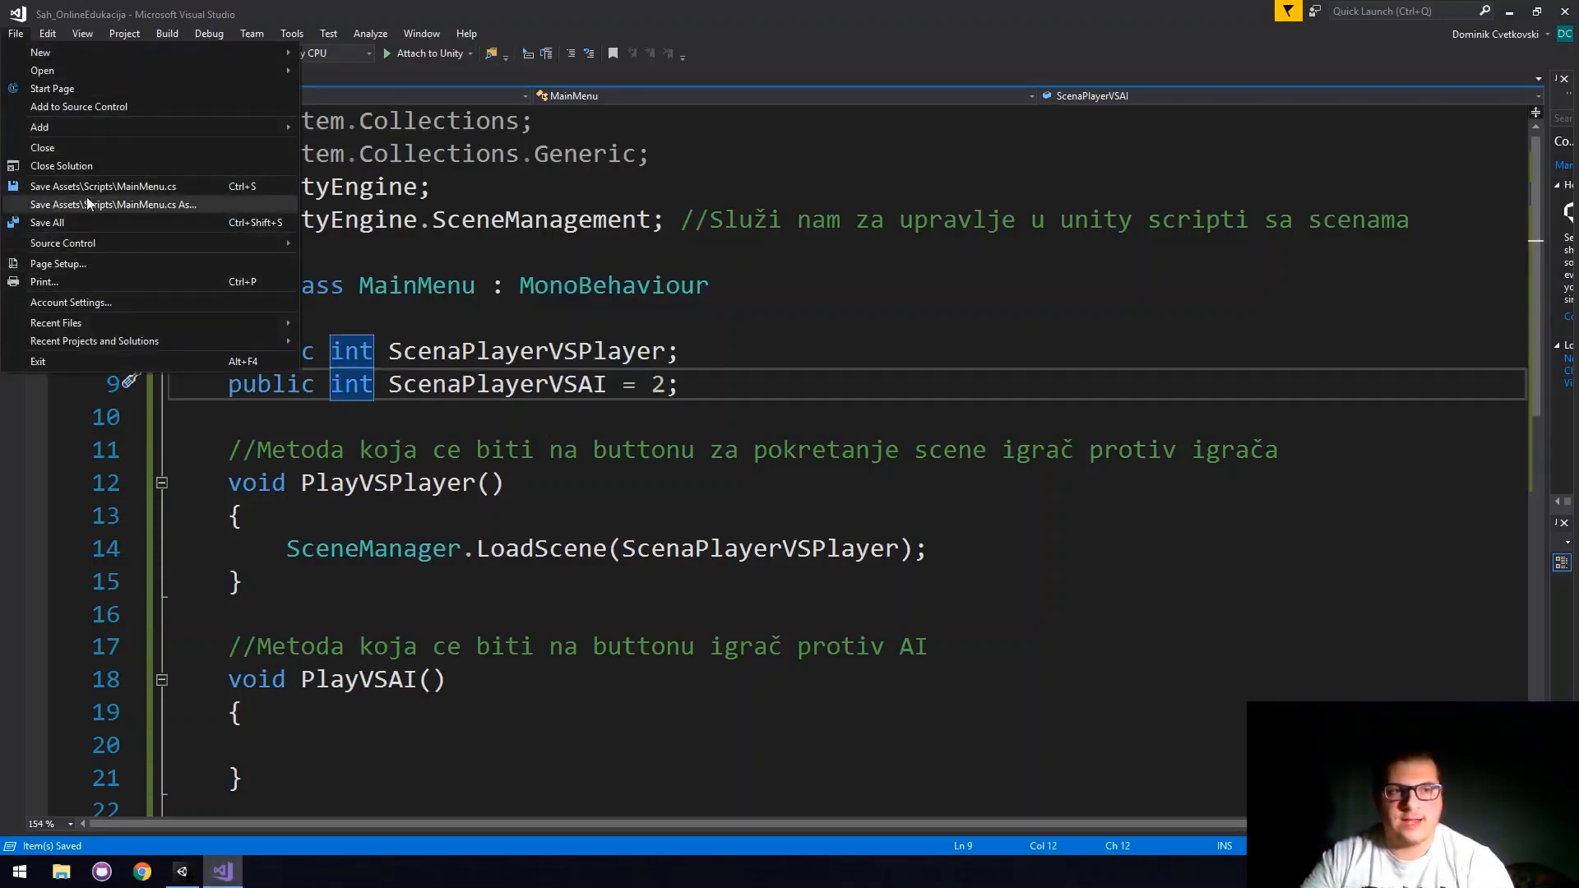
left_click(989, 297)
left_click(1509, 11)
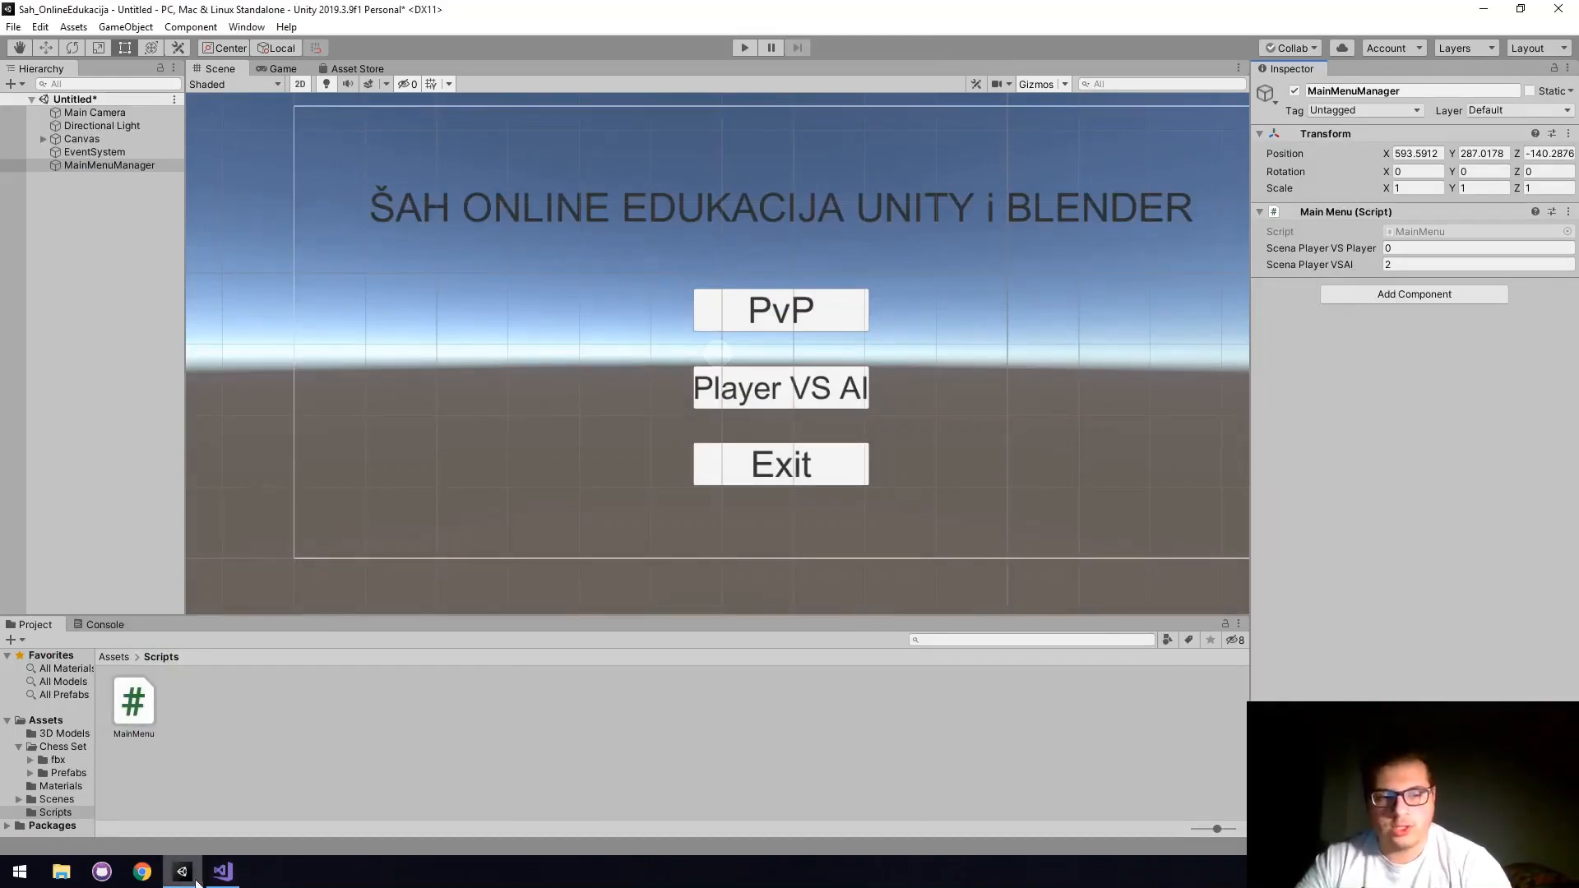
In Visual Studio, copy the LoadScene statement from PlayVSPlayer into the empty body of PlayVSAI.
left_click(223, 871)
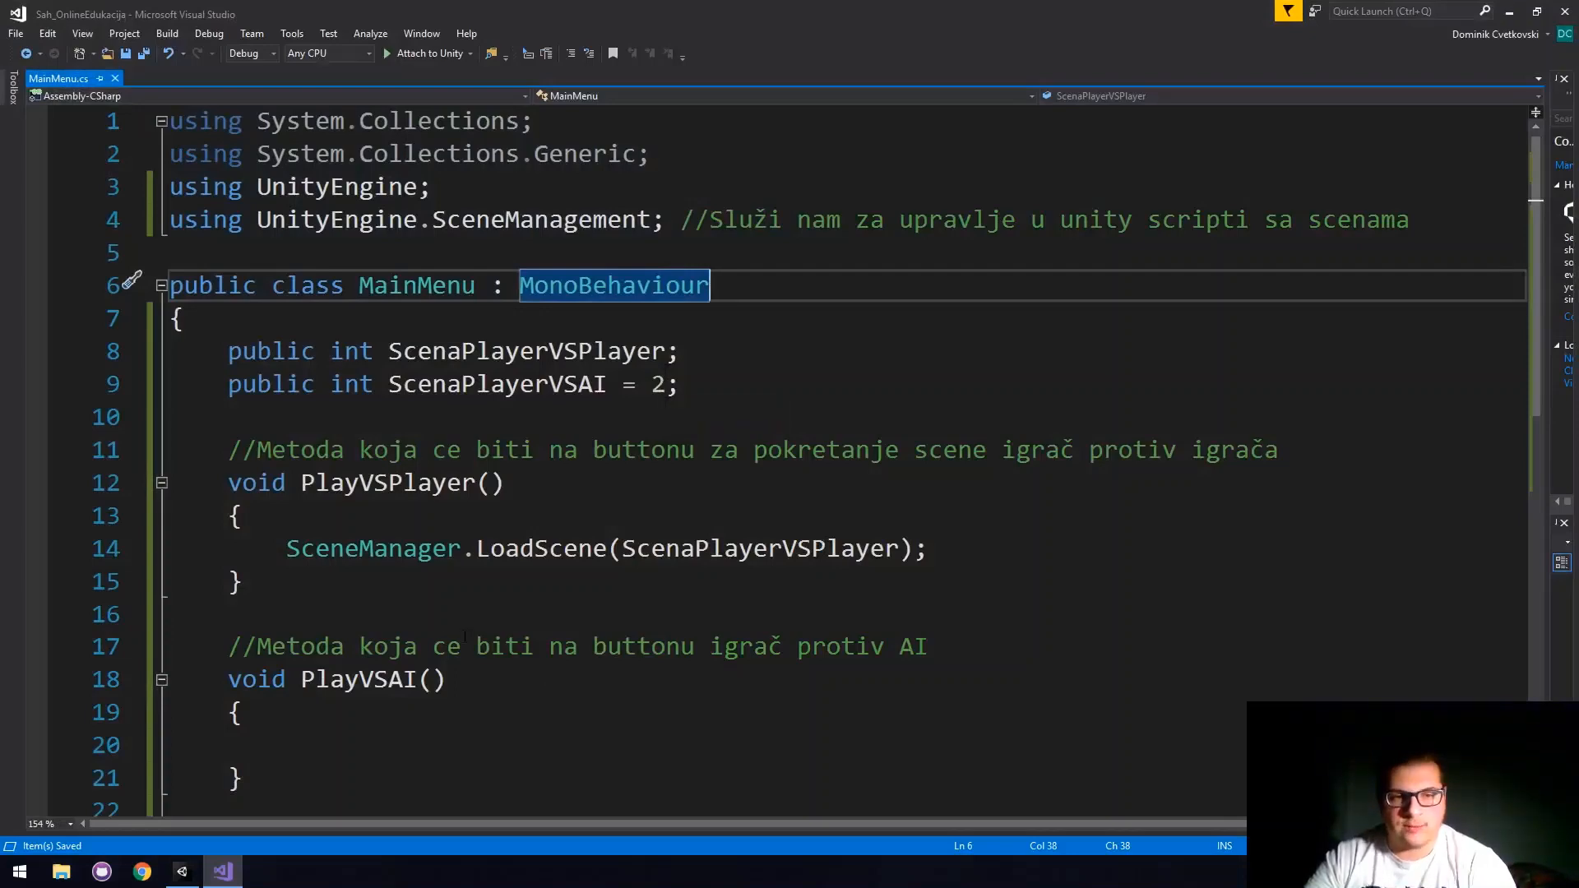
scroll(259, 546, "down", 1)
left_click_drag(286, 450, 937, 454)
key("ctrl+c")
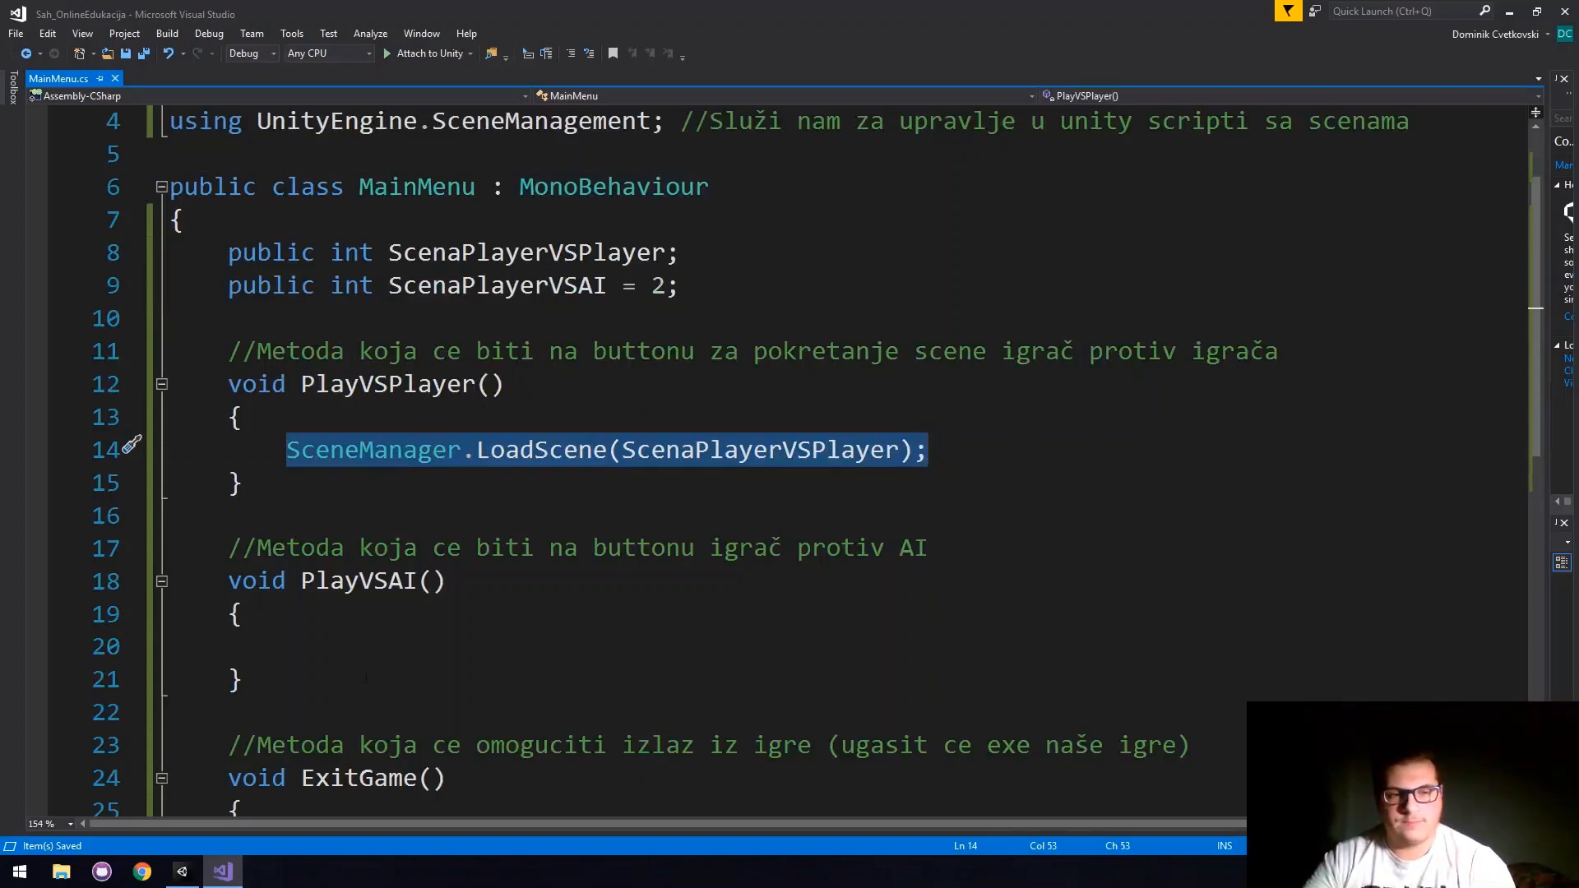
left_click(358, 650)
key("ctrl+v")
Replace the LoadScene argument in PlayVSAI with ScenaPlayerVSAI.
double_click(772, 645)
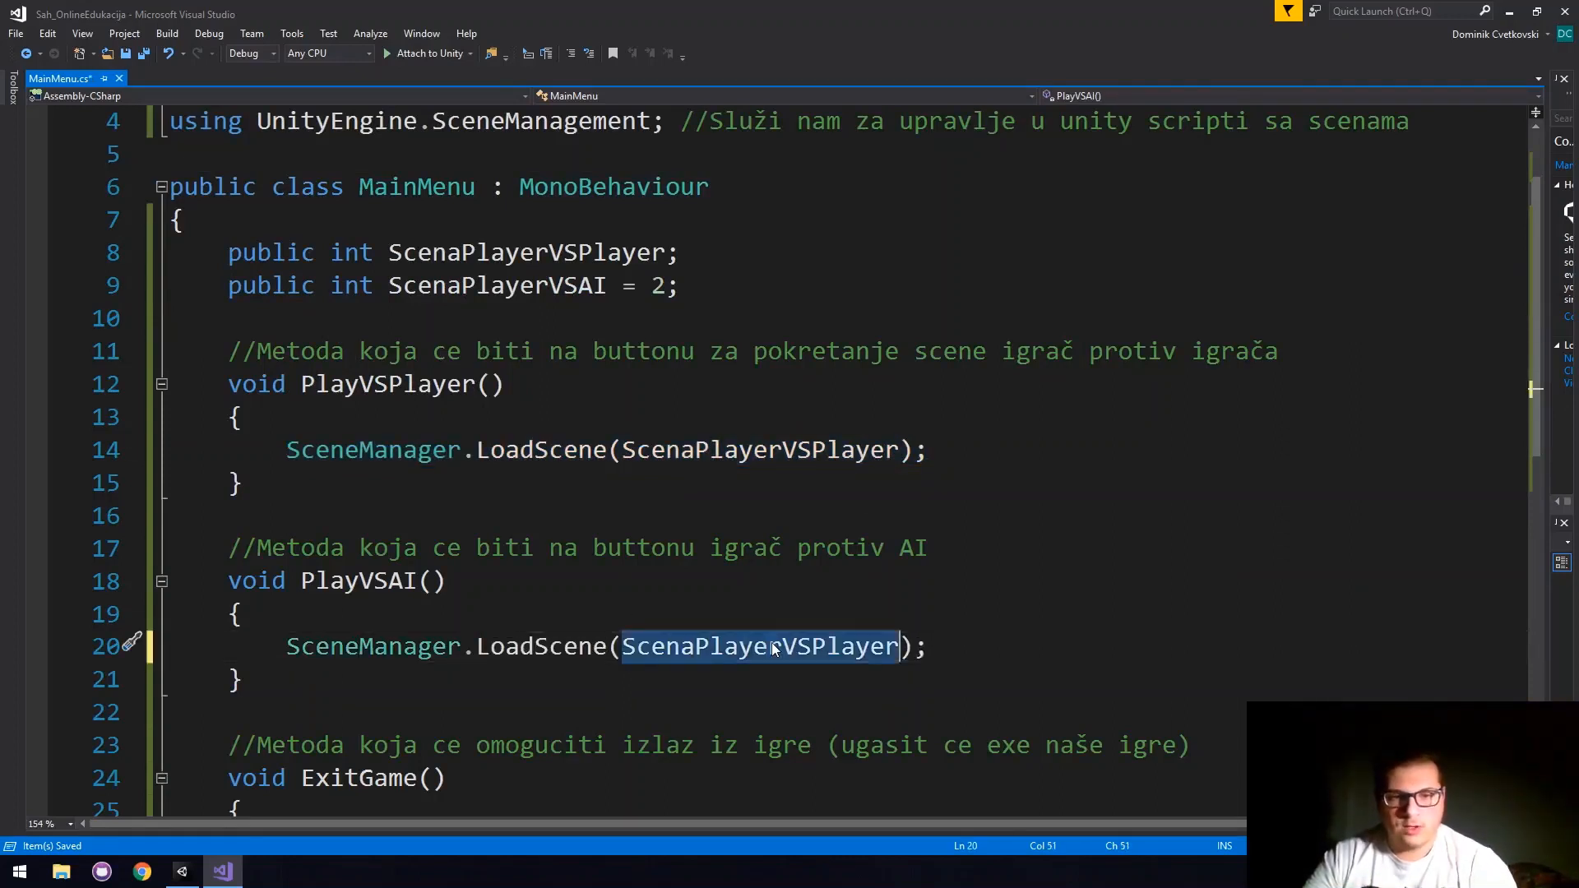
type("Sce")
key("Tab")
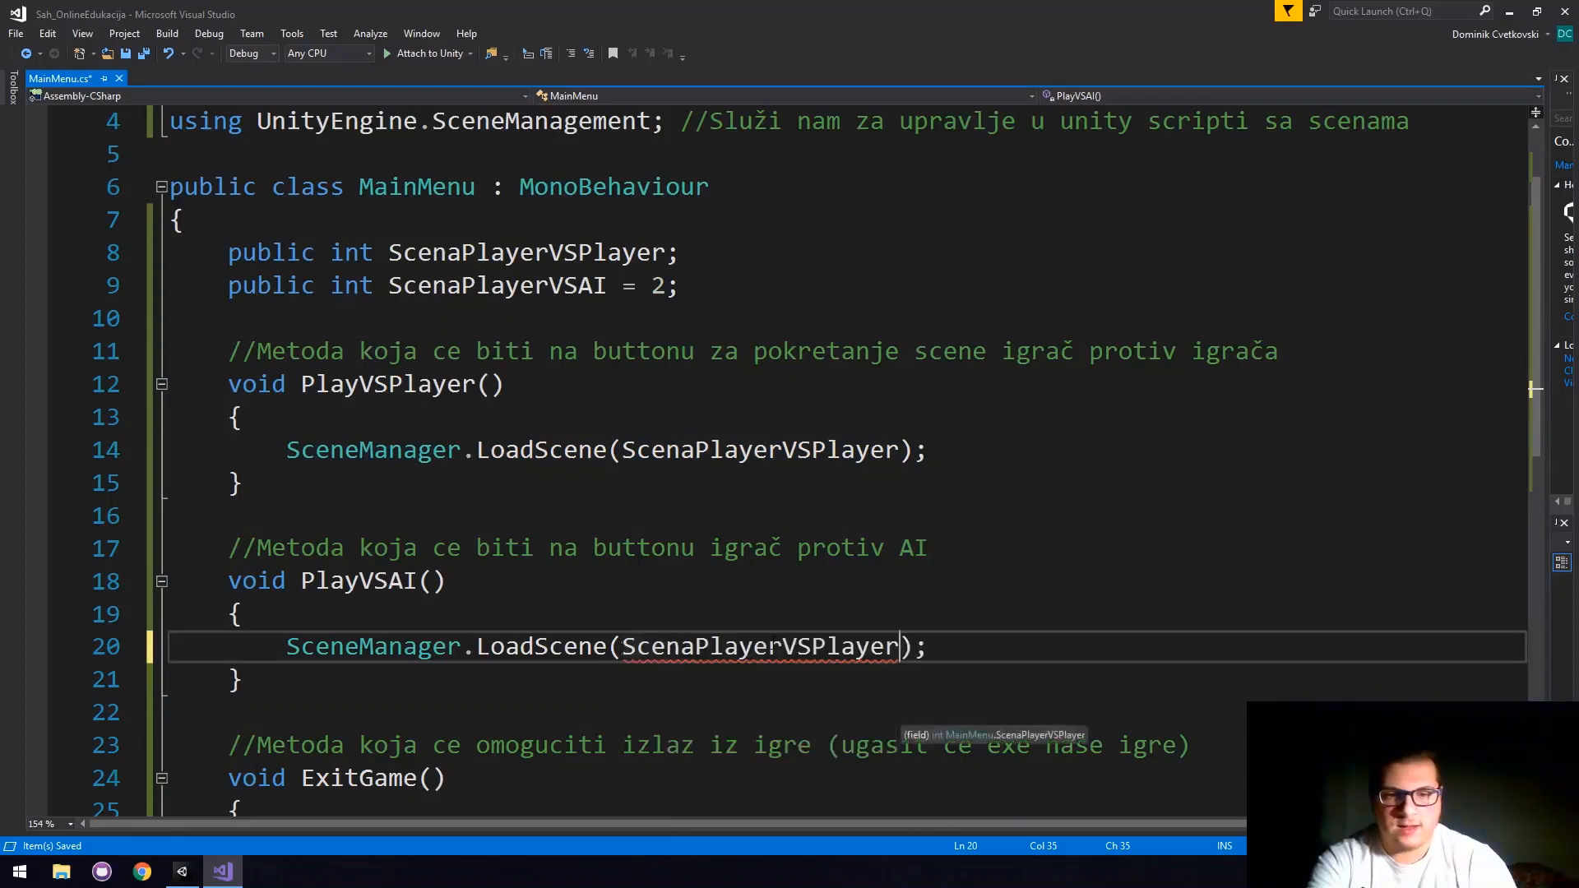
key("BackSpace")
key("BackSpace")
key("BackSpace")
key("BackSpace")
key("BackSpace")
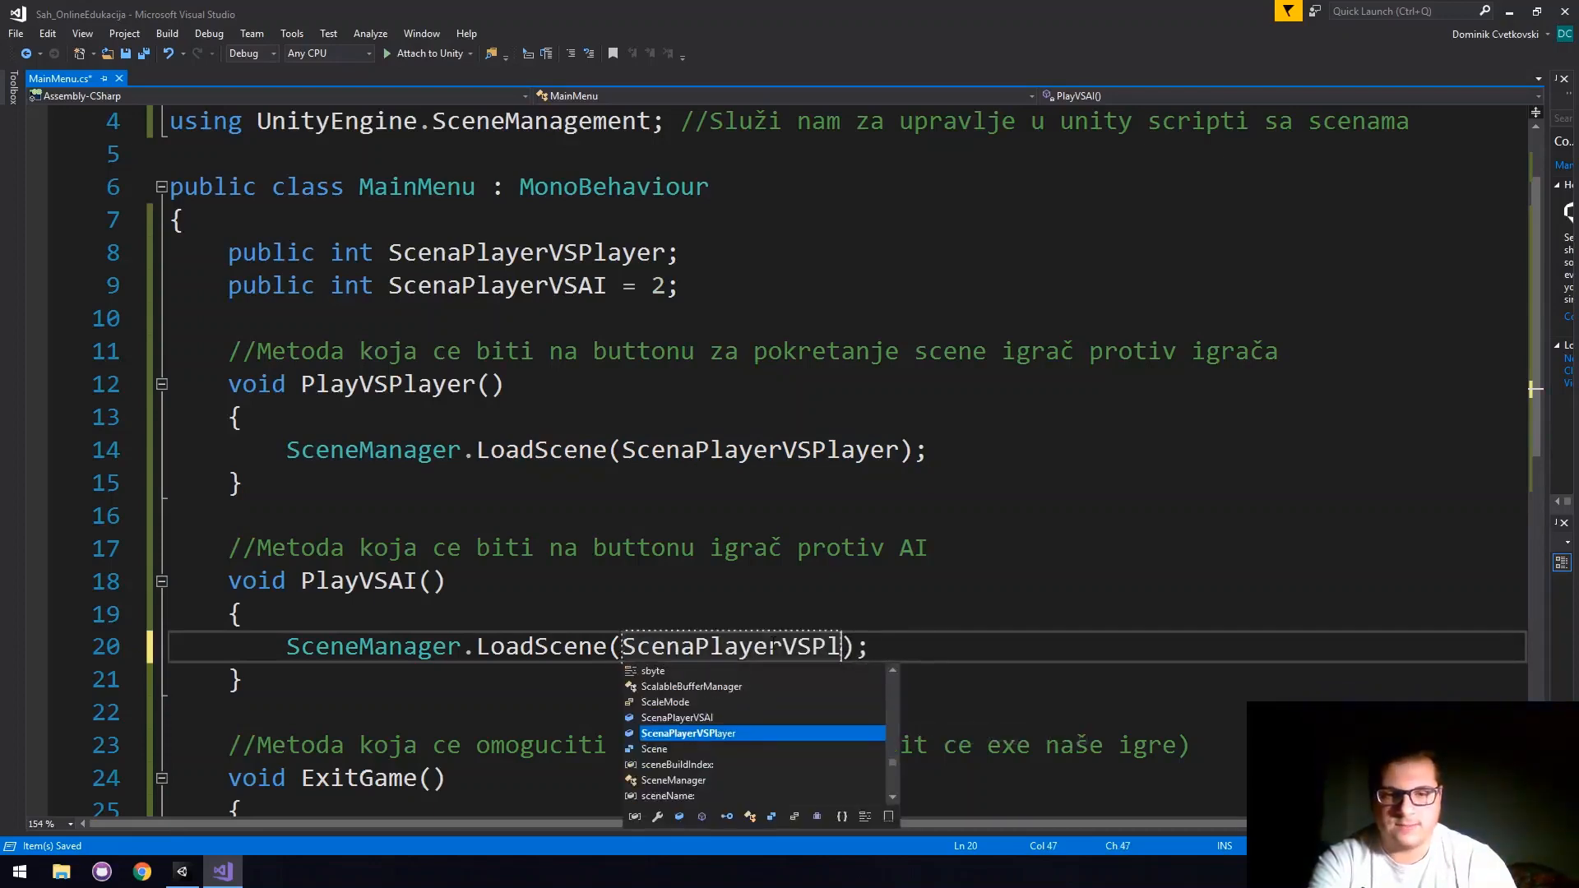
key("Down")
key("Tab")
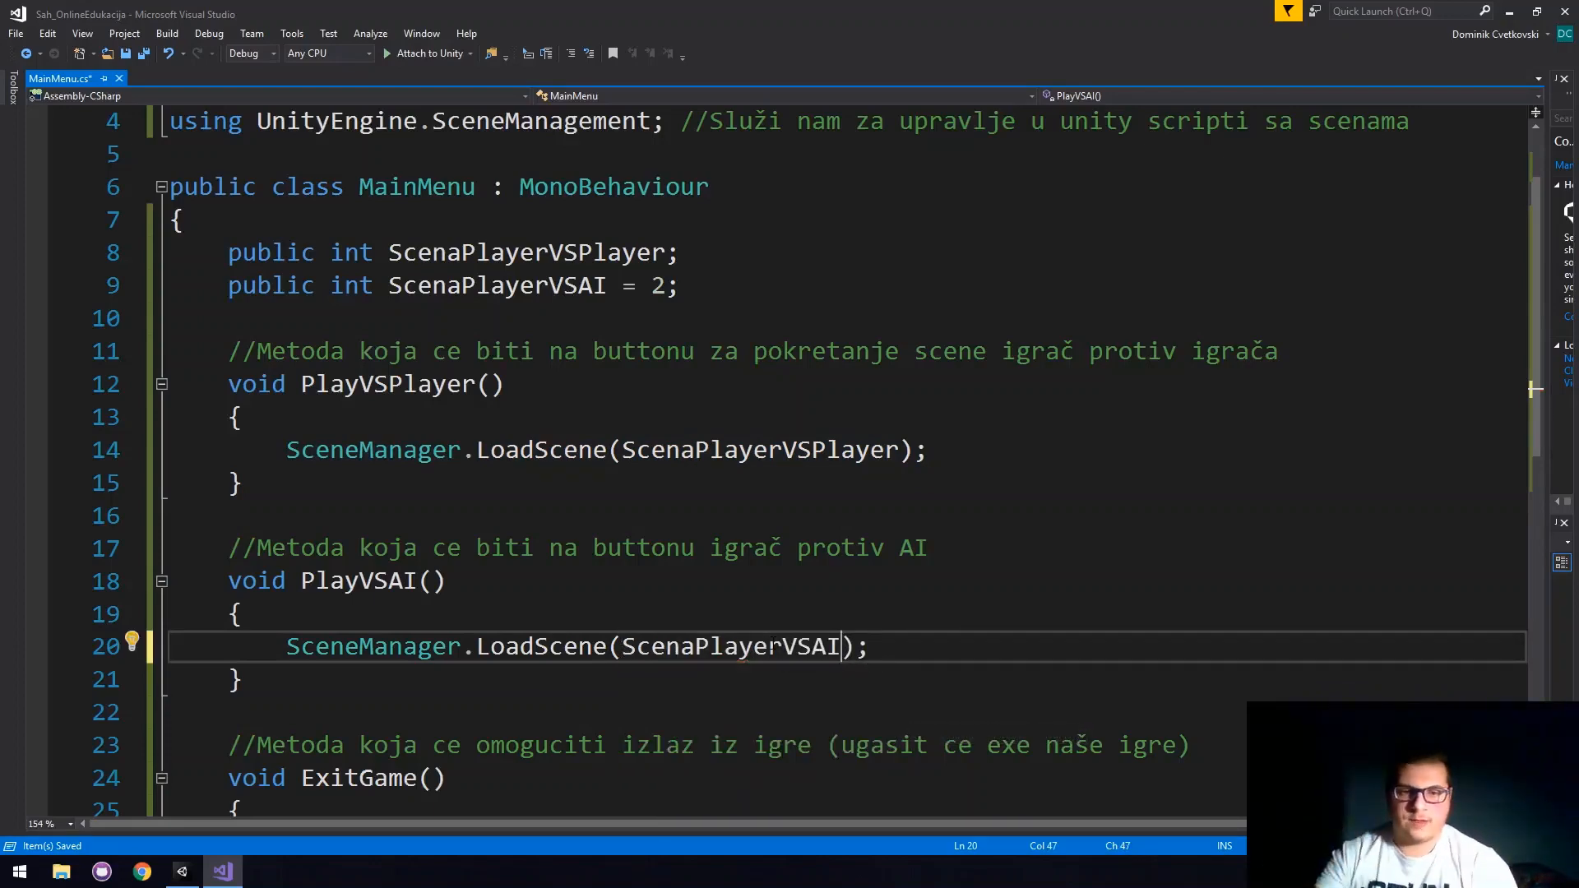
Write "Application.Quit();" inside the ExitGame method, save the script, and return to Unity.
scroll(422, 610, "down", 2)
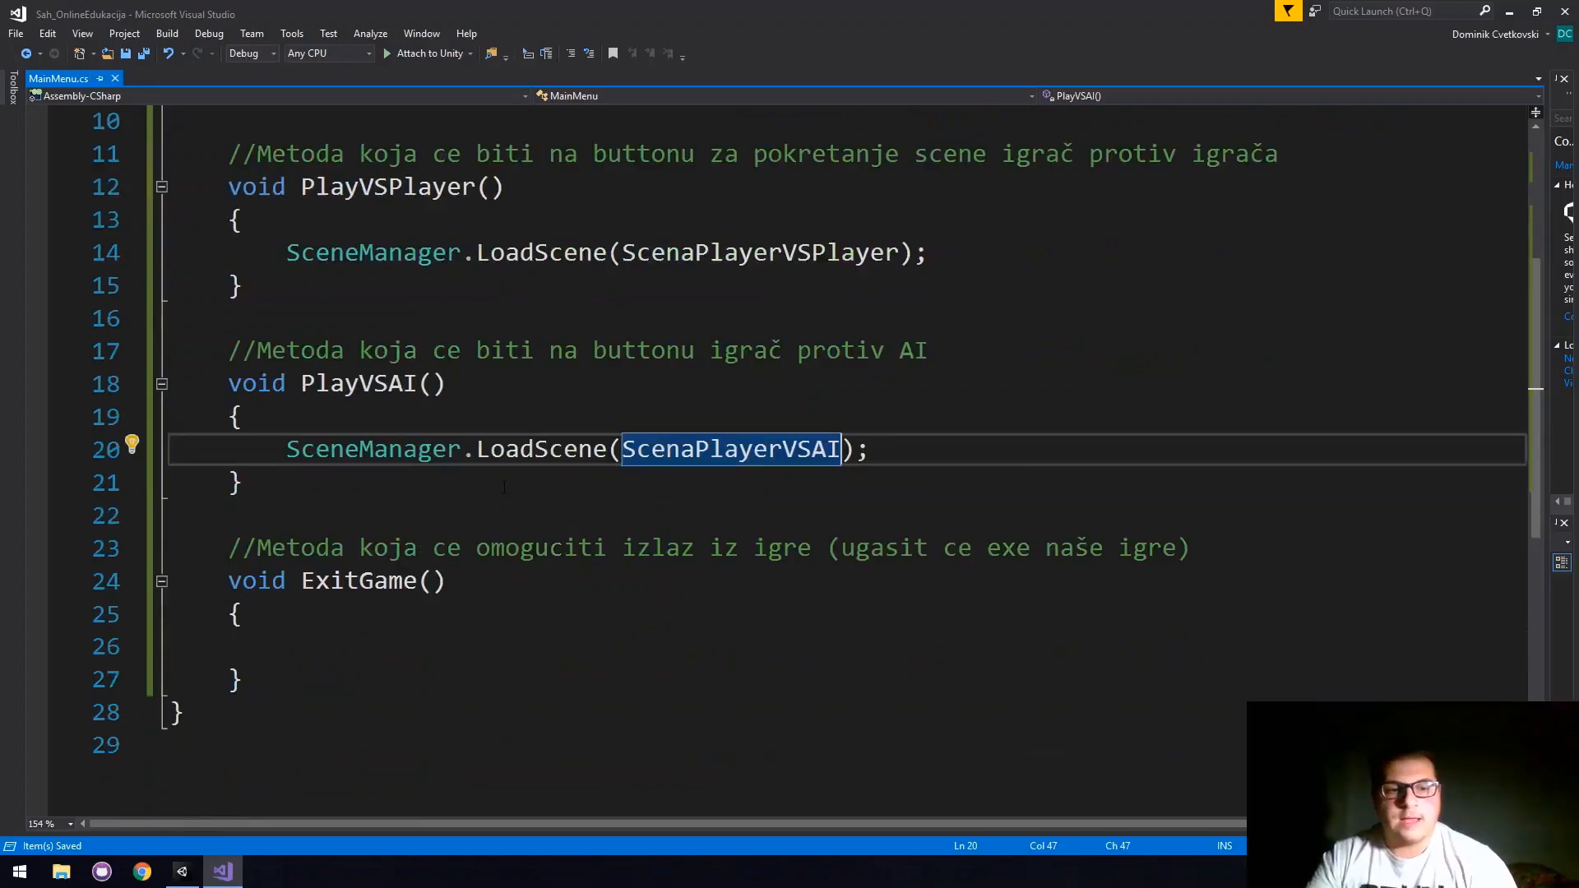
left_click(399, 646)
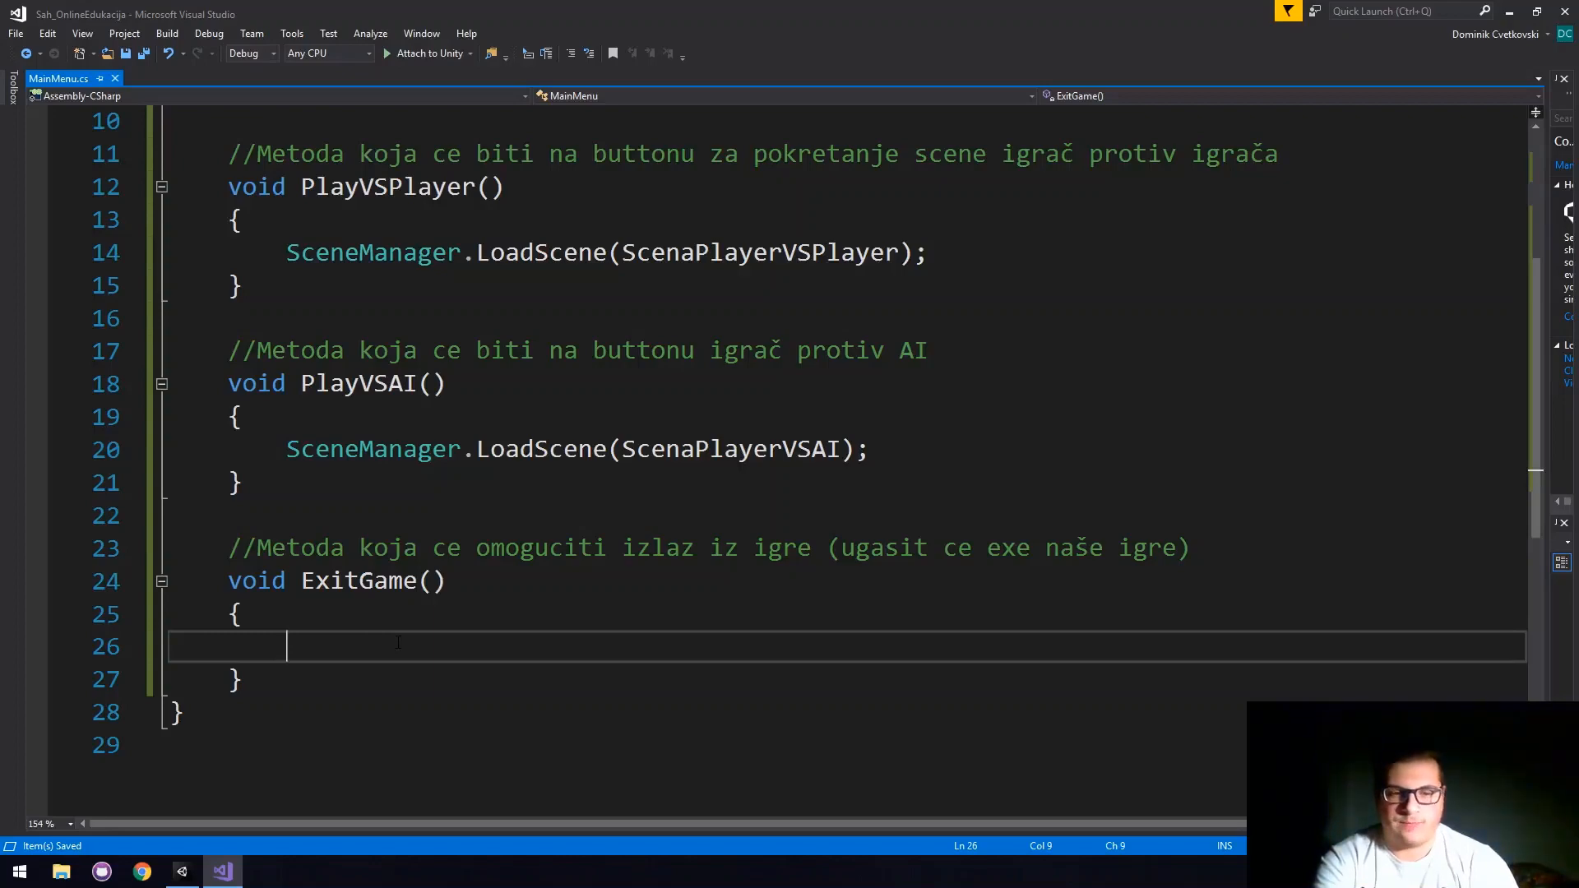
type("Application.Q")
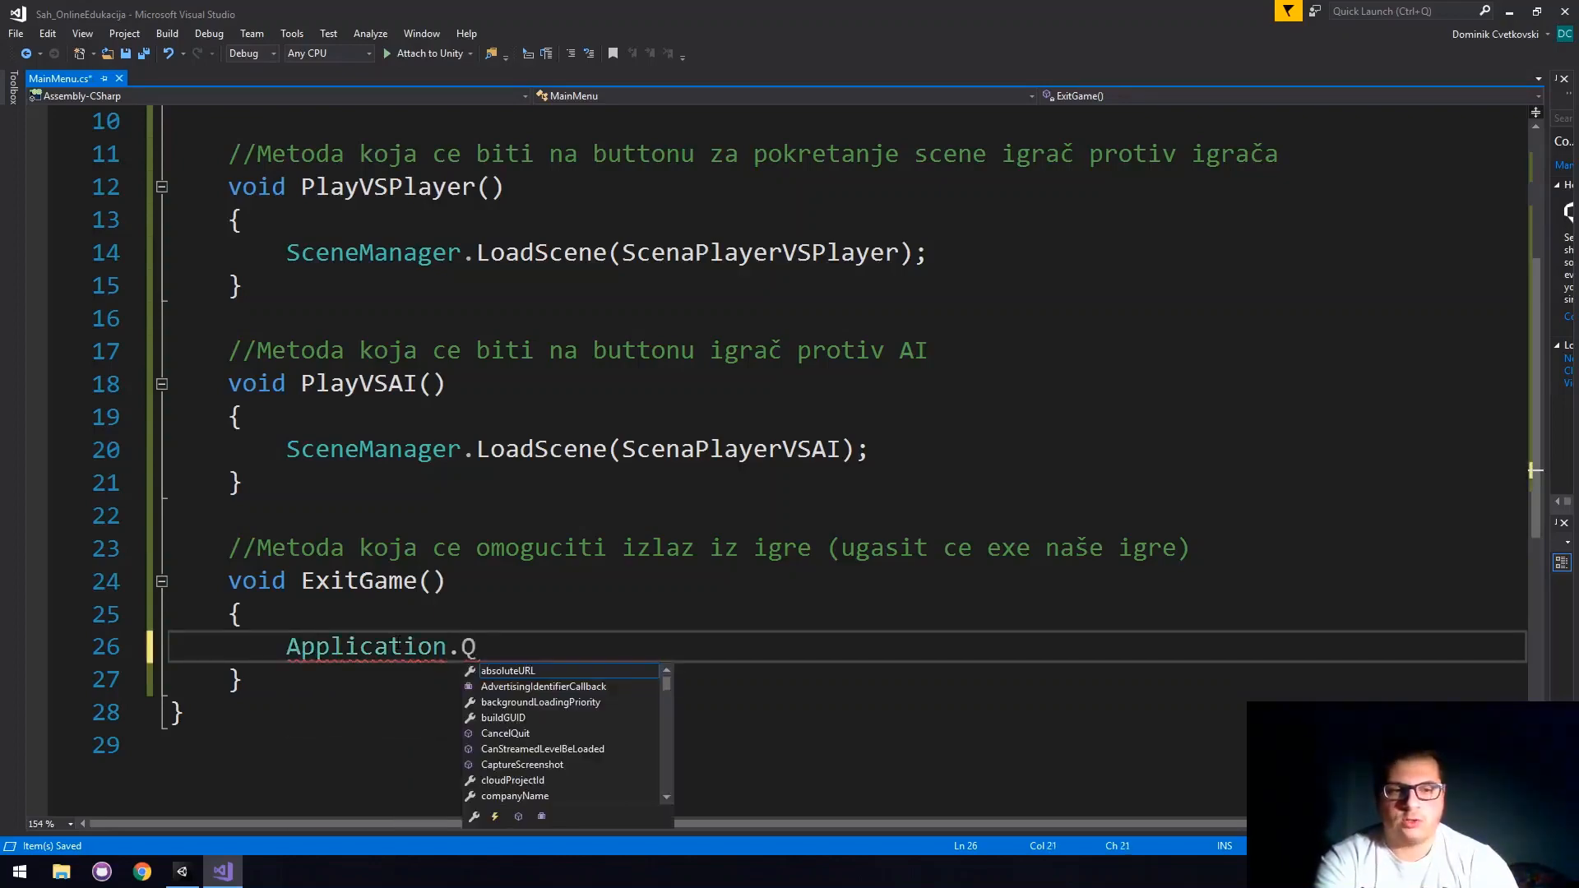
type("uit();")
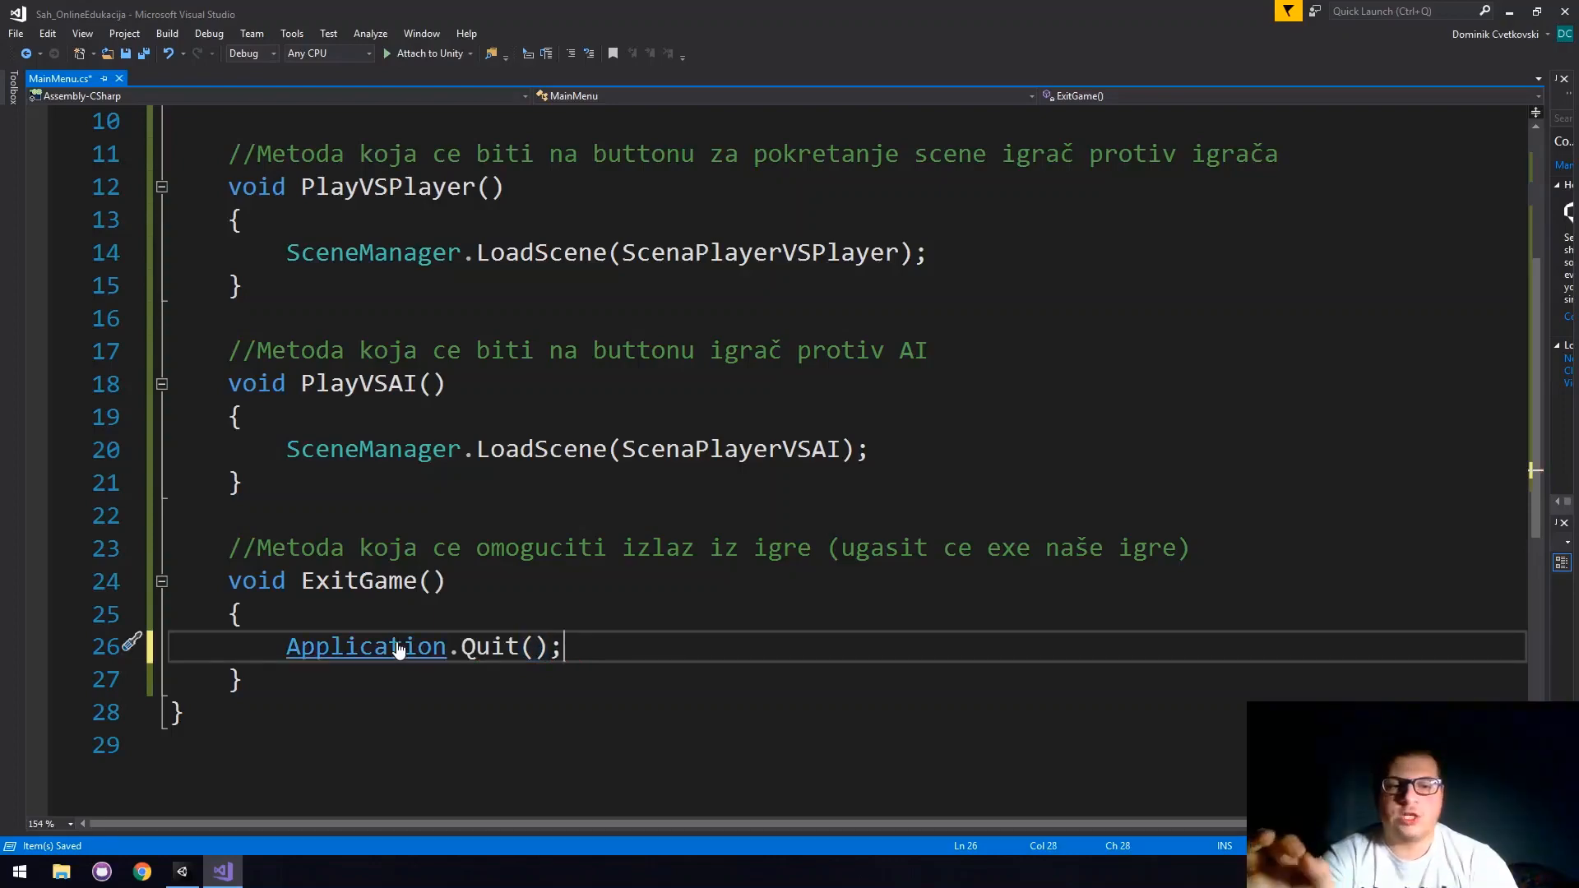
key("ctrl+s")
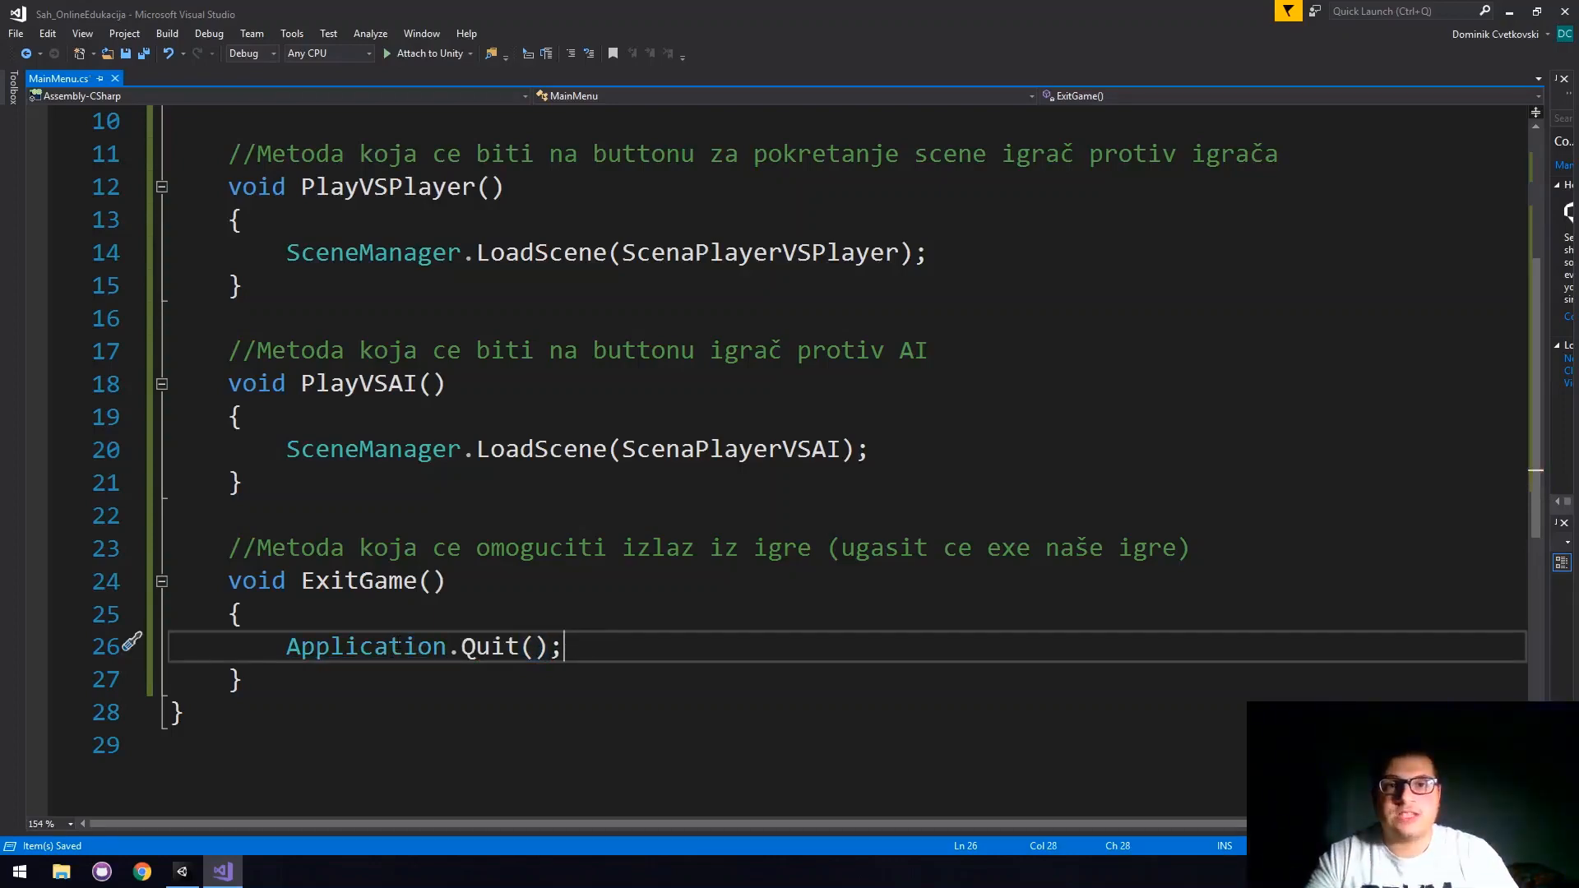
left_click(1509, 11)
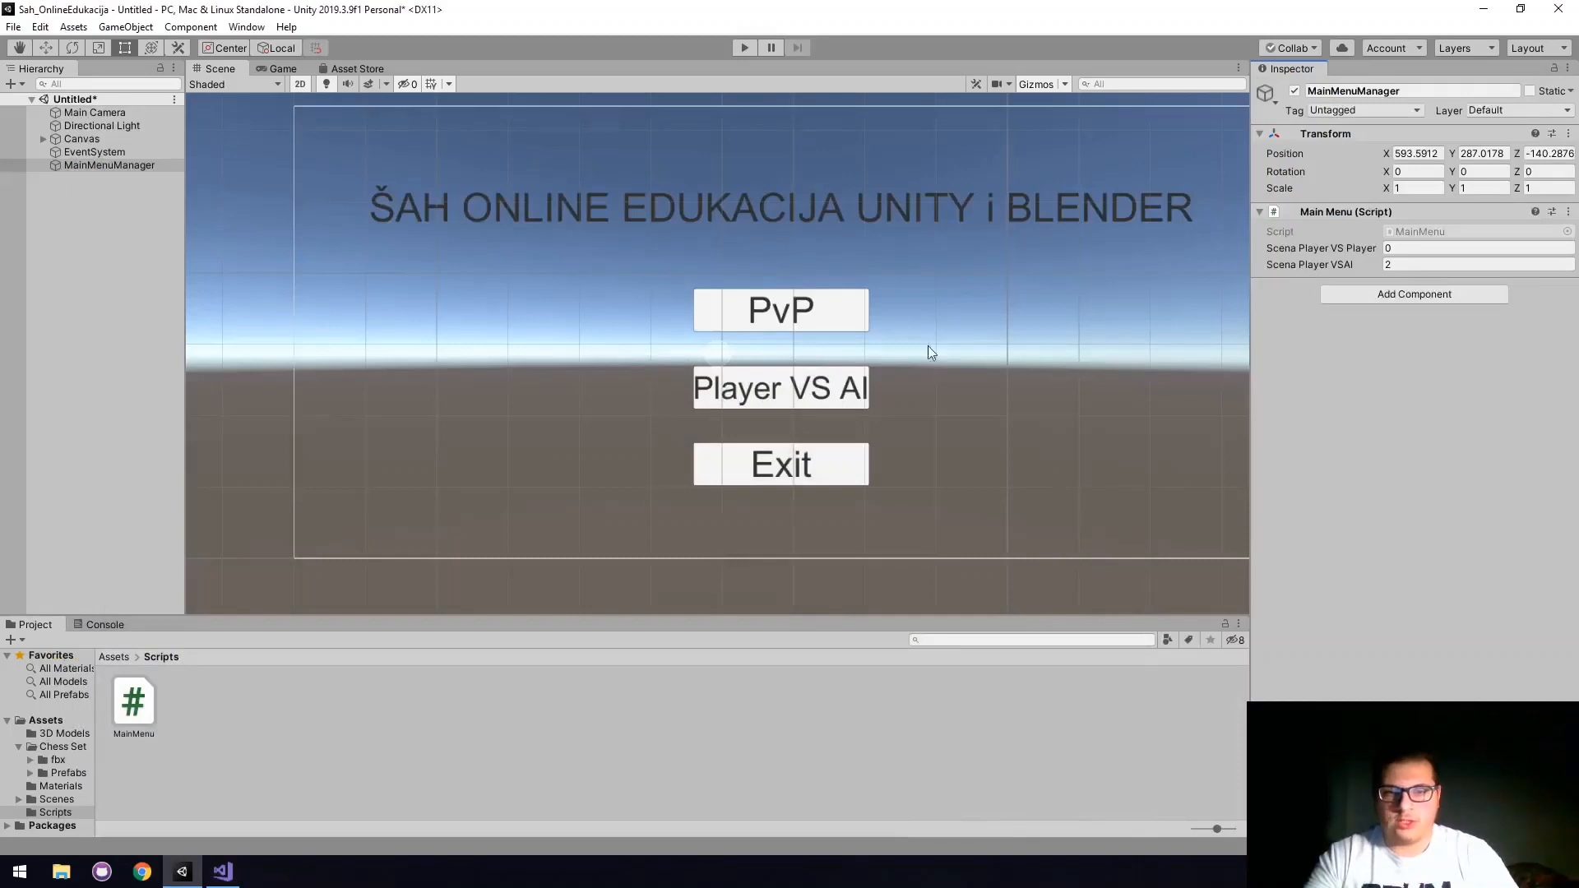
Add an On Click event to the PvP button and assign MainMenuManager as its target object.
left_click(850, 322)
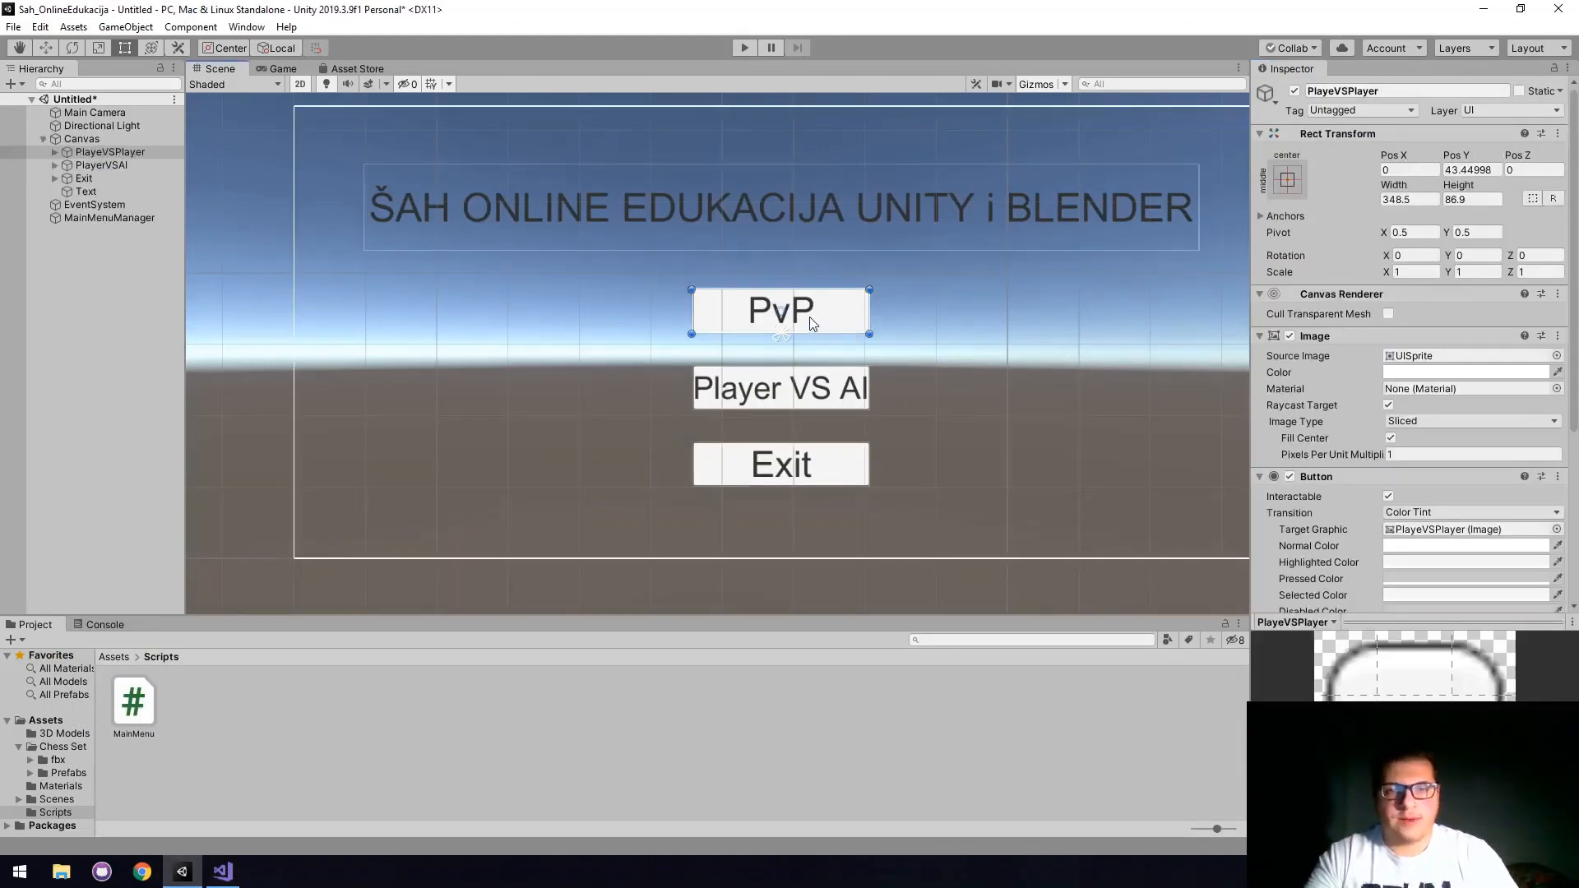
scroll(1352, 329, "down", 5)
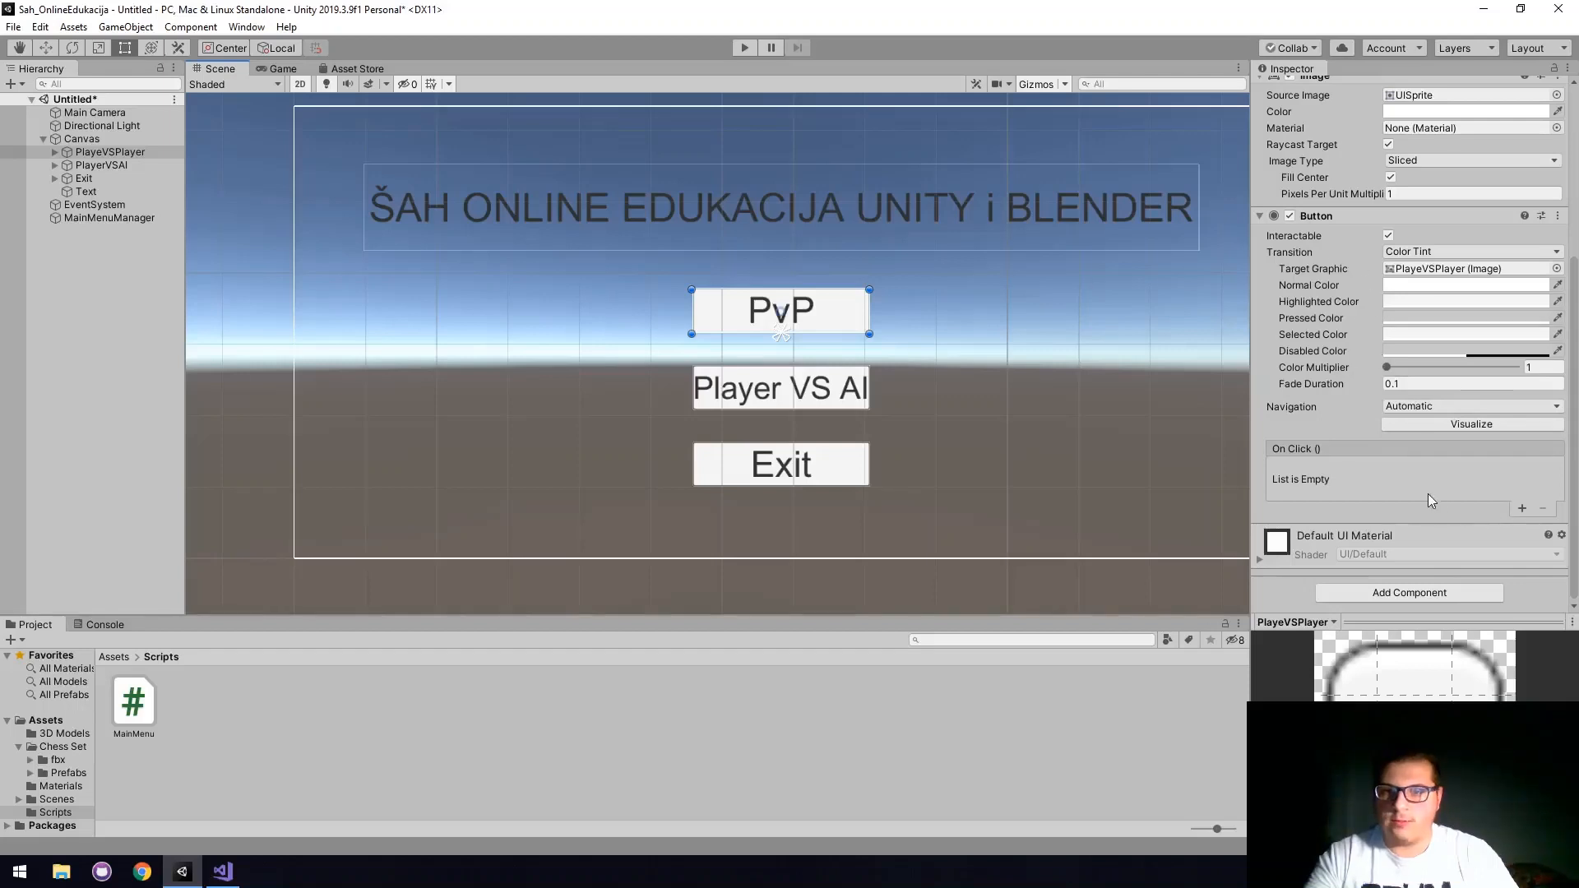
left_click(1522, 508)
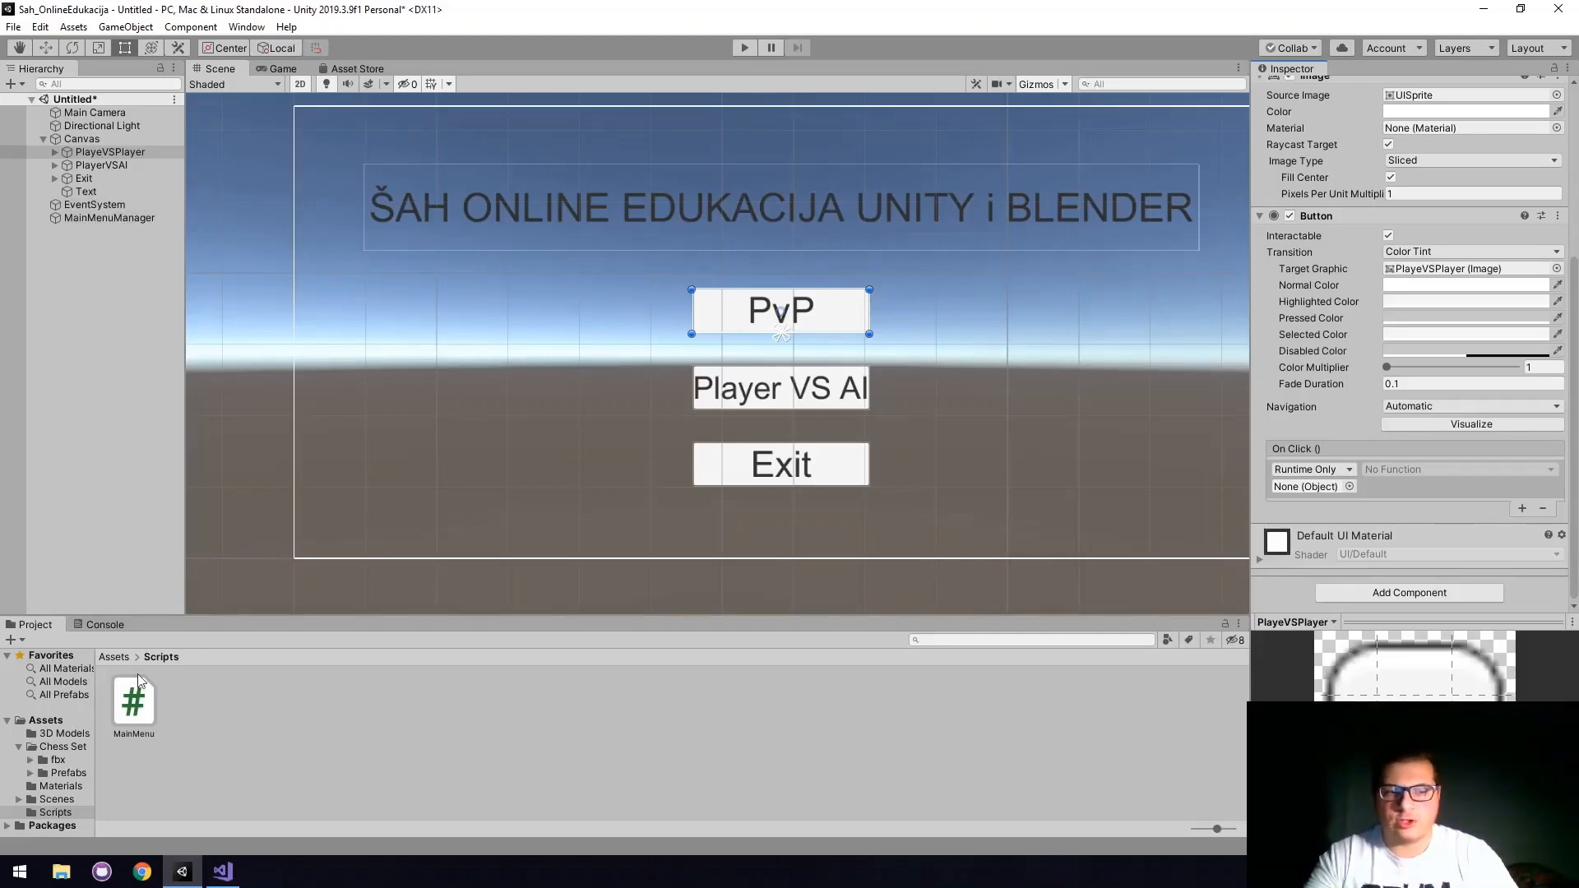
left_click_drag(82, 219, 1295, 485)
left_click(1371, 469)
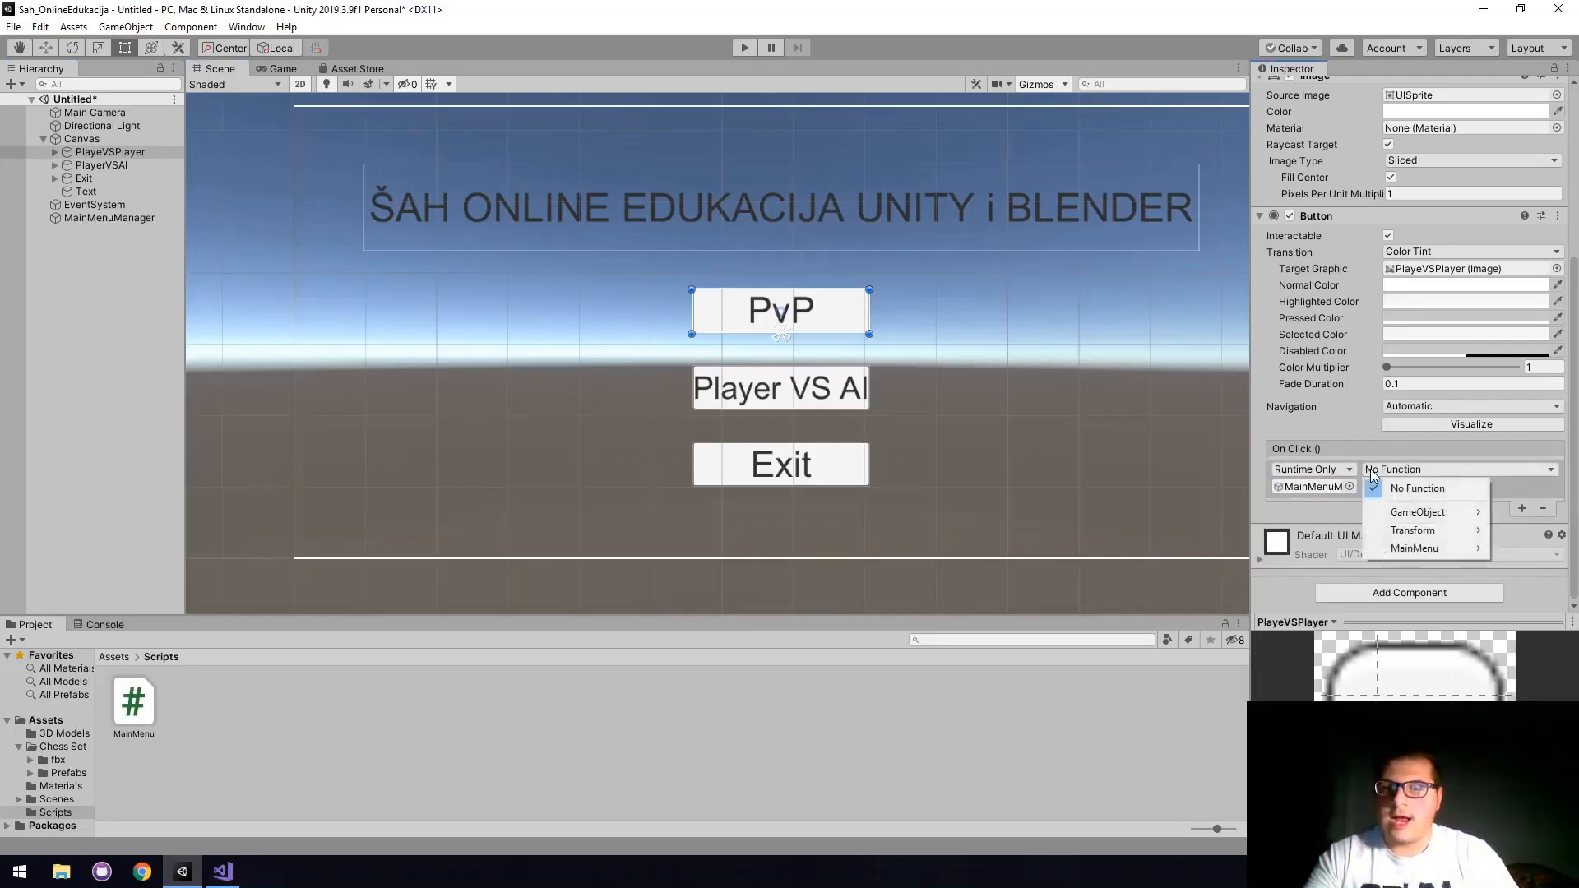
mouse_move(1438, 549)
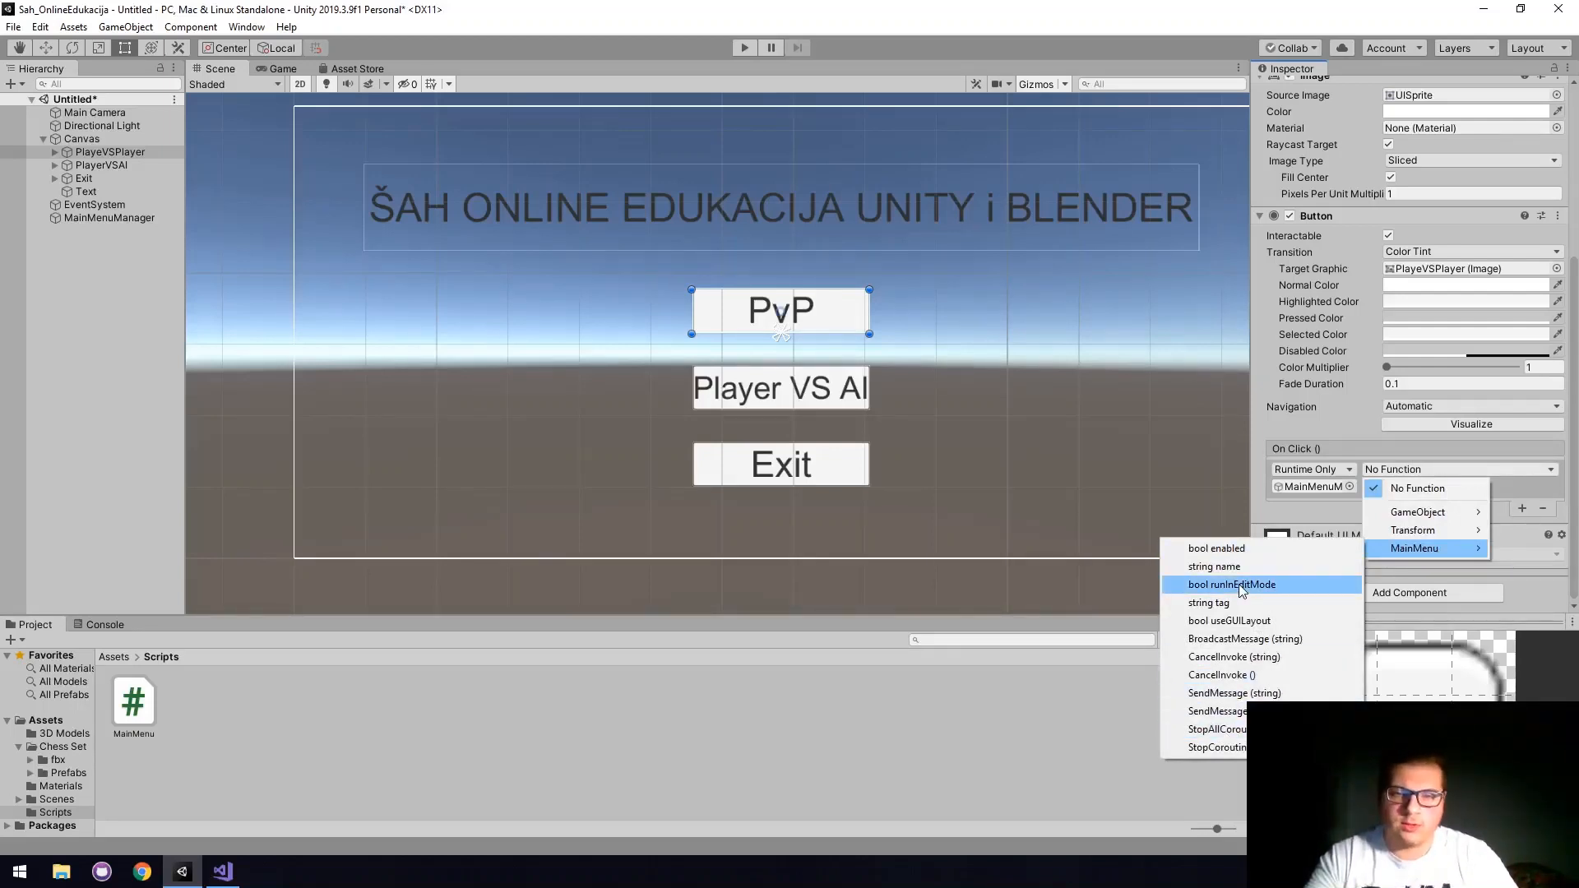
left_click(987, 669)
In Visual Studio, make the PlayVSPlayer, PlayVSAI and ExitGame methods public, save the script, and return to Unity.
left_click(223, 870)
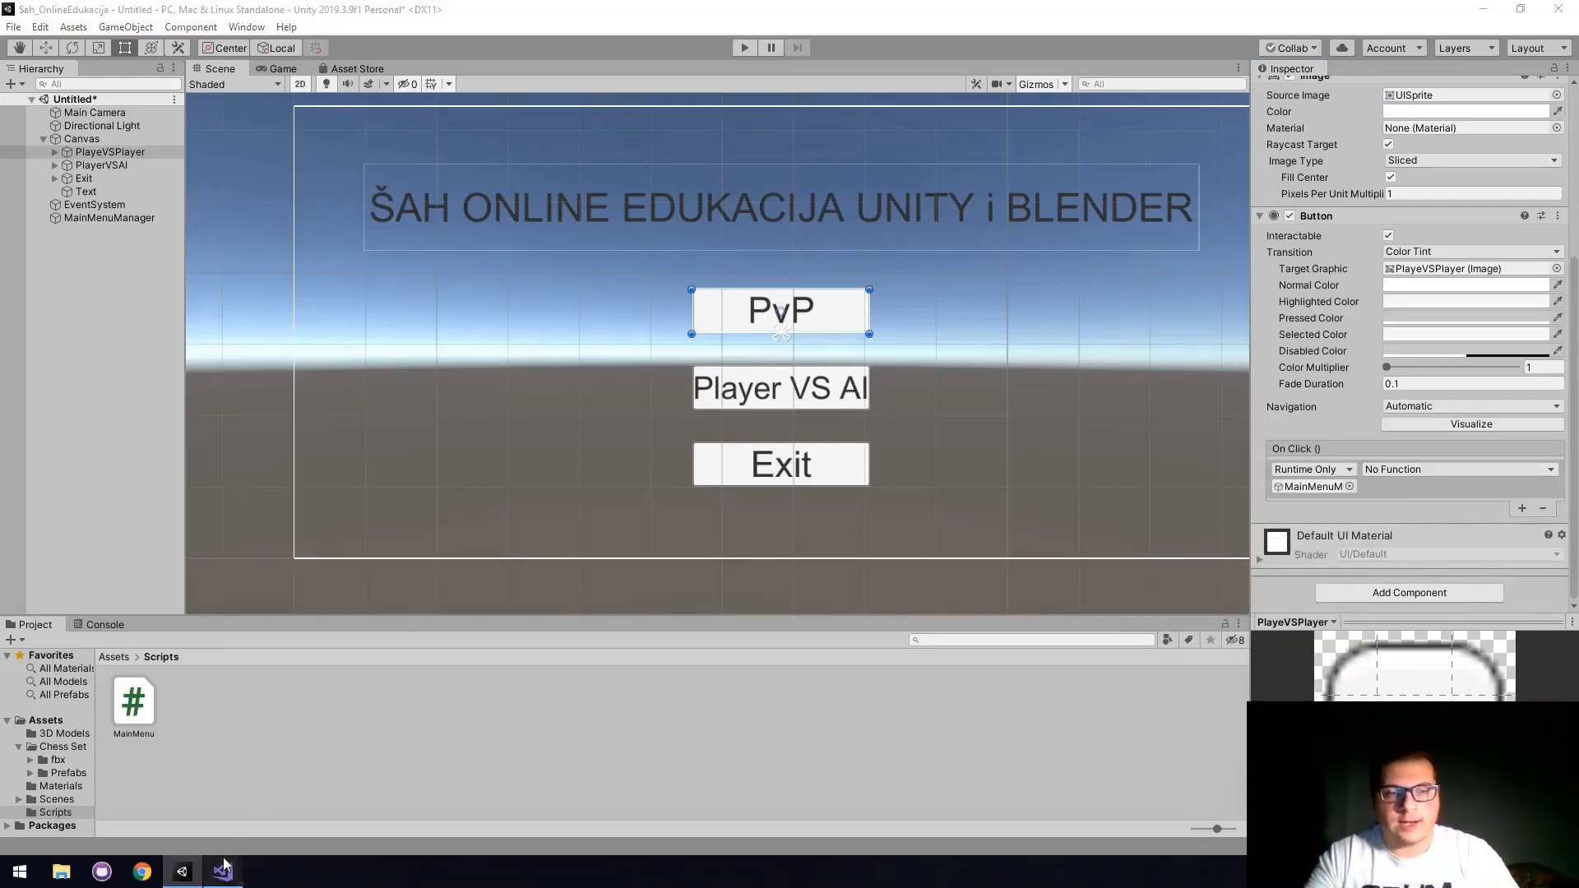
scroll(222, 367, "up", 2)
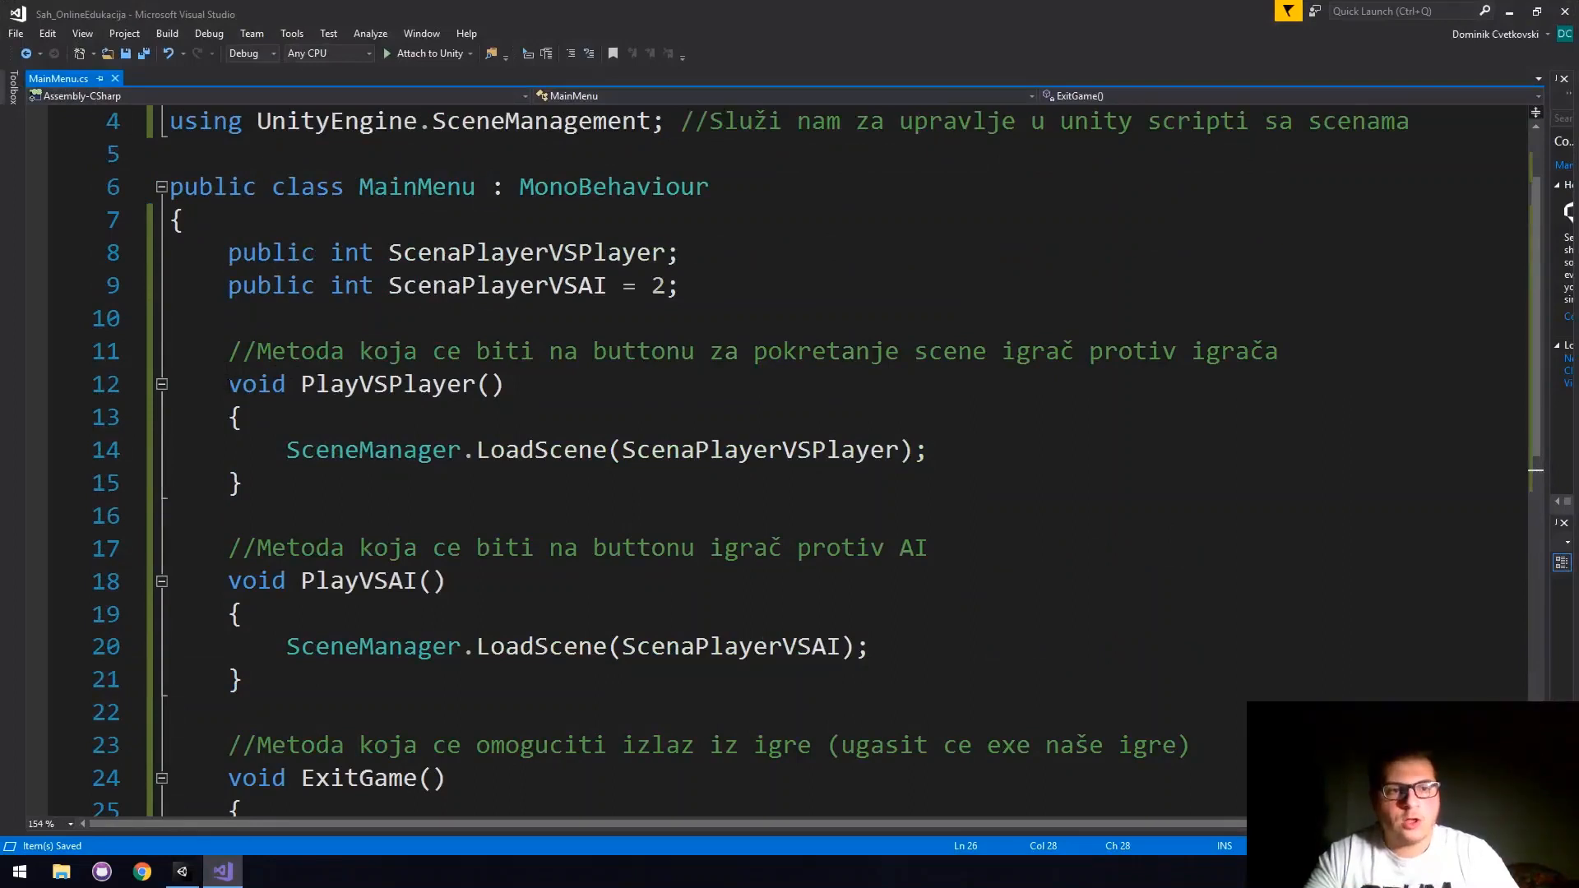
left_click(230, 384)
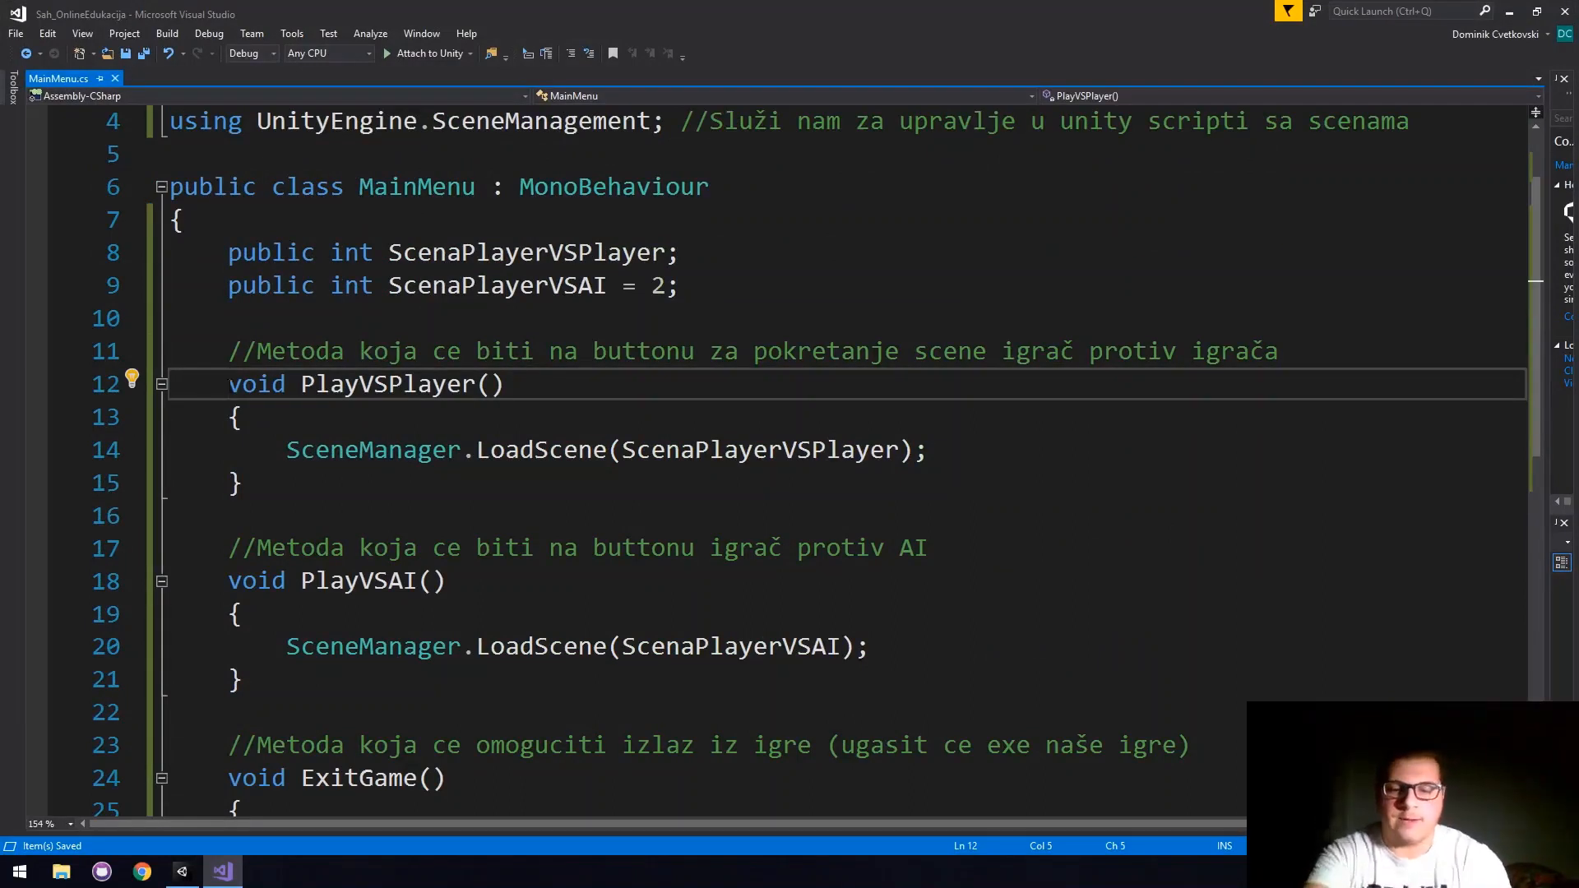
type("public")
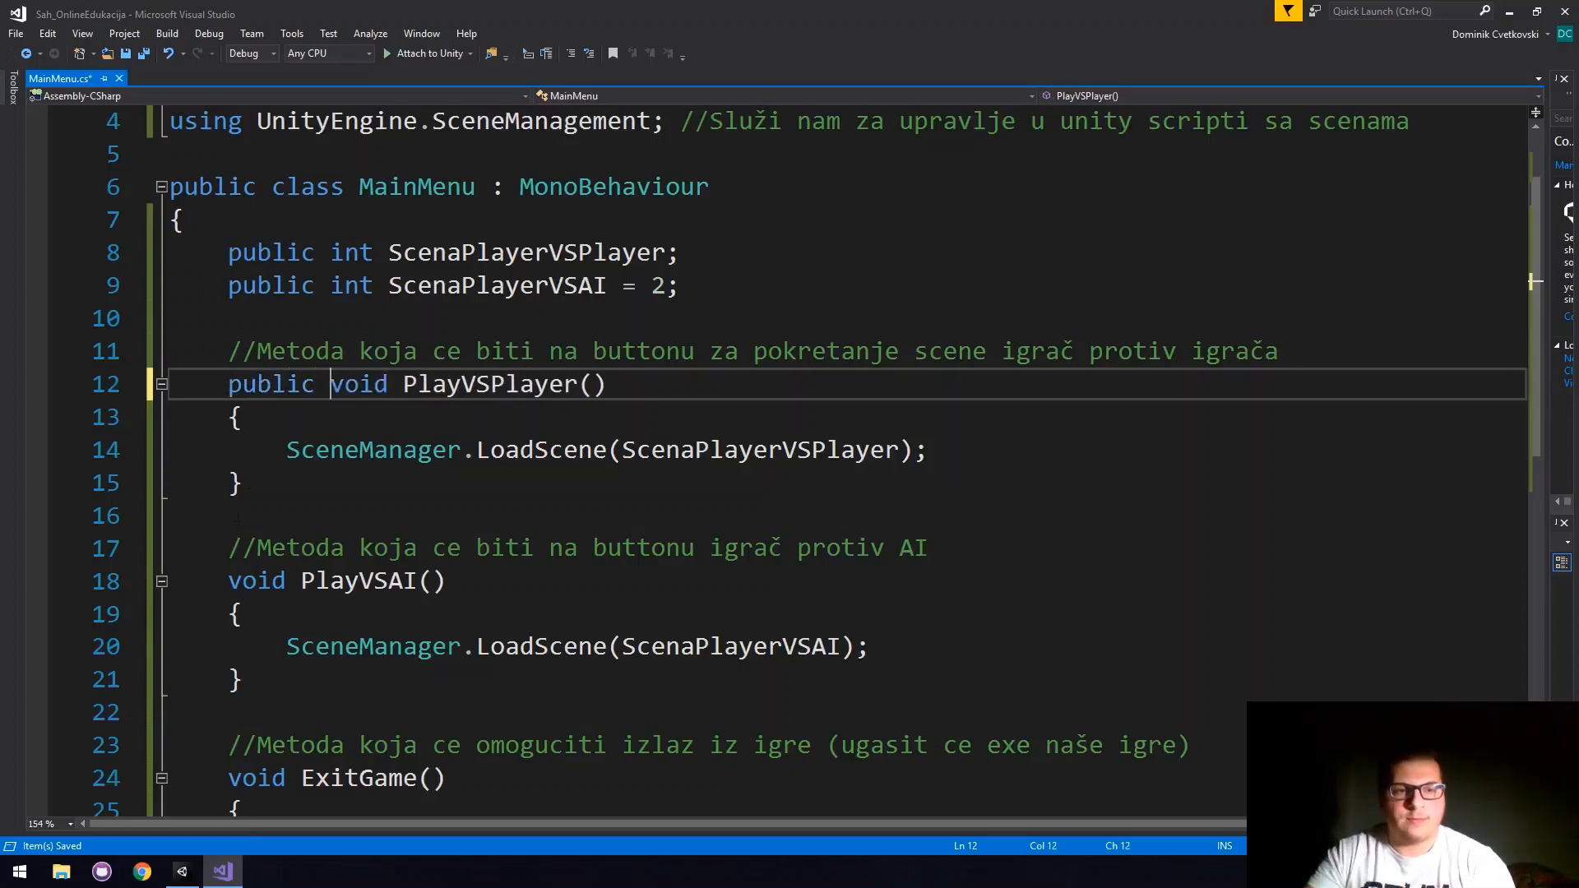
left_click(230, 582)
type("publ")
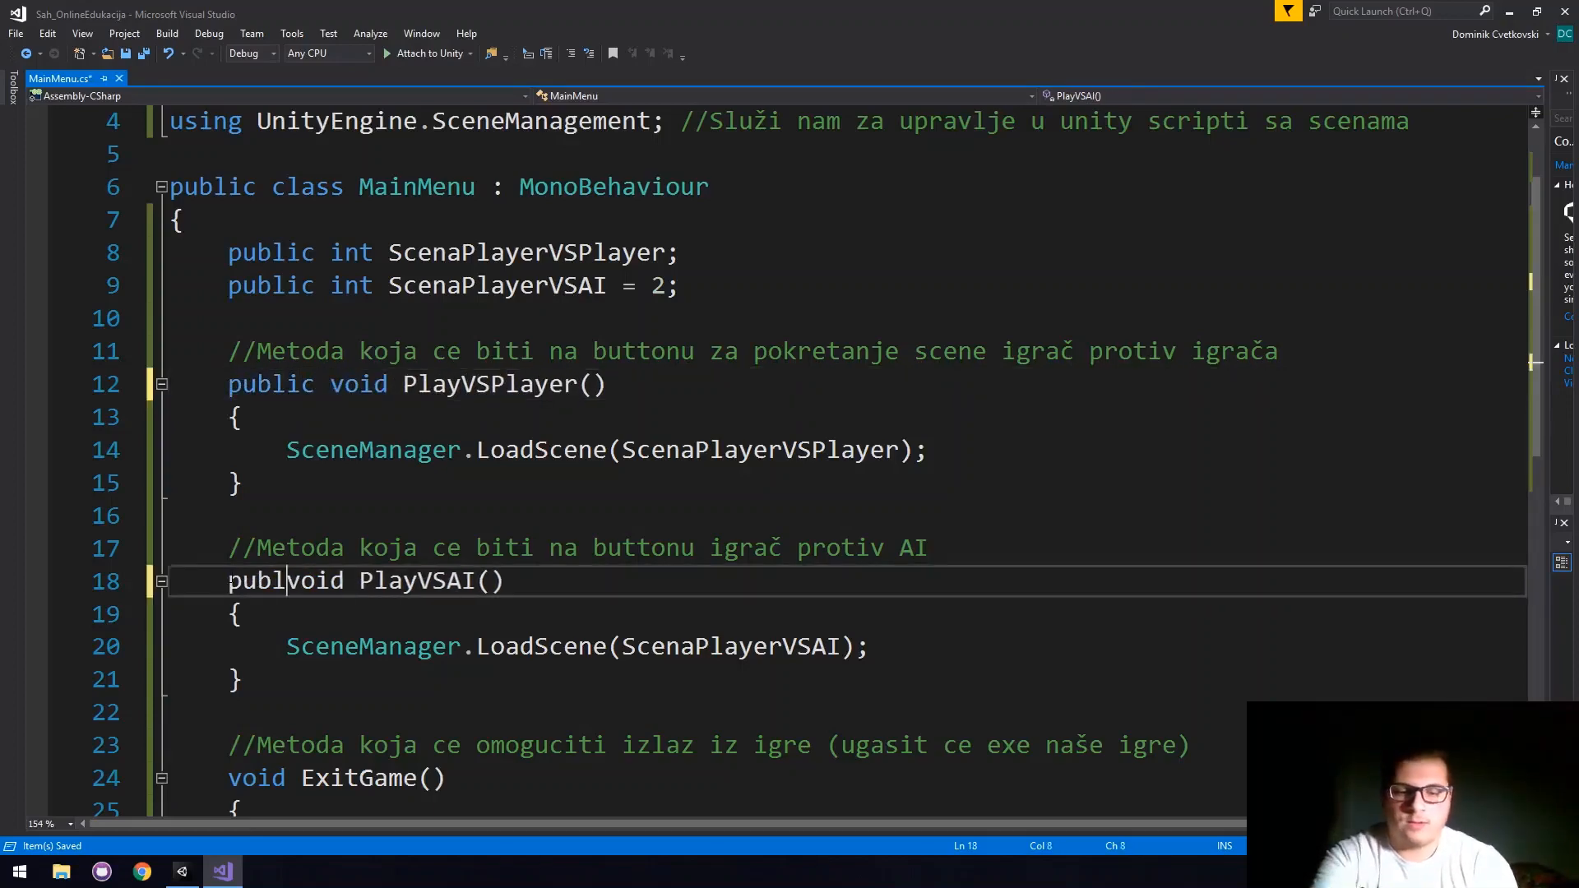
type("ic")
left_click(230, 778)
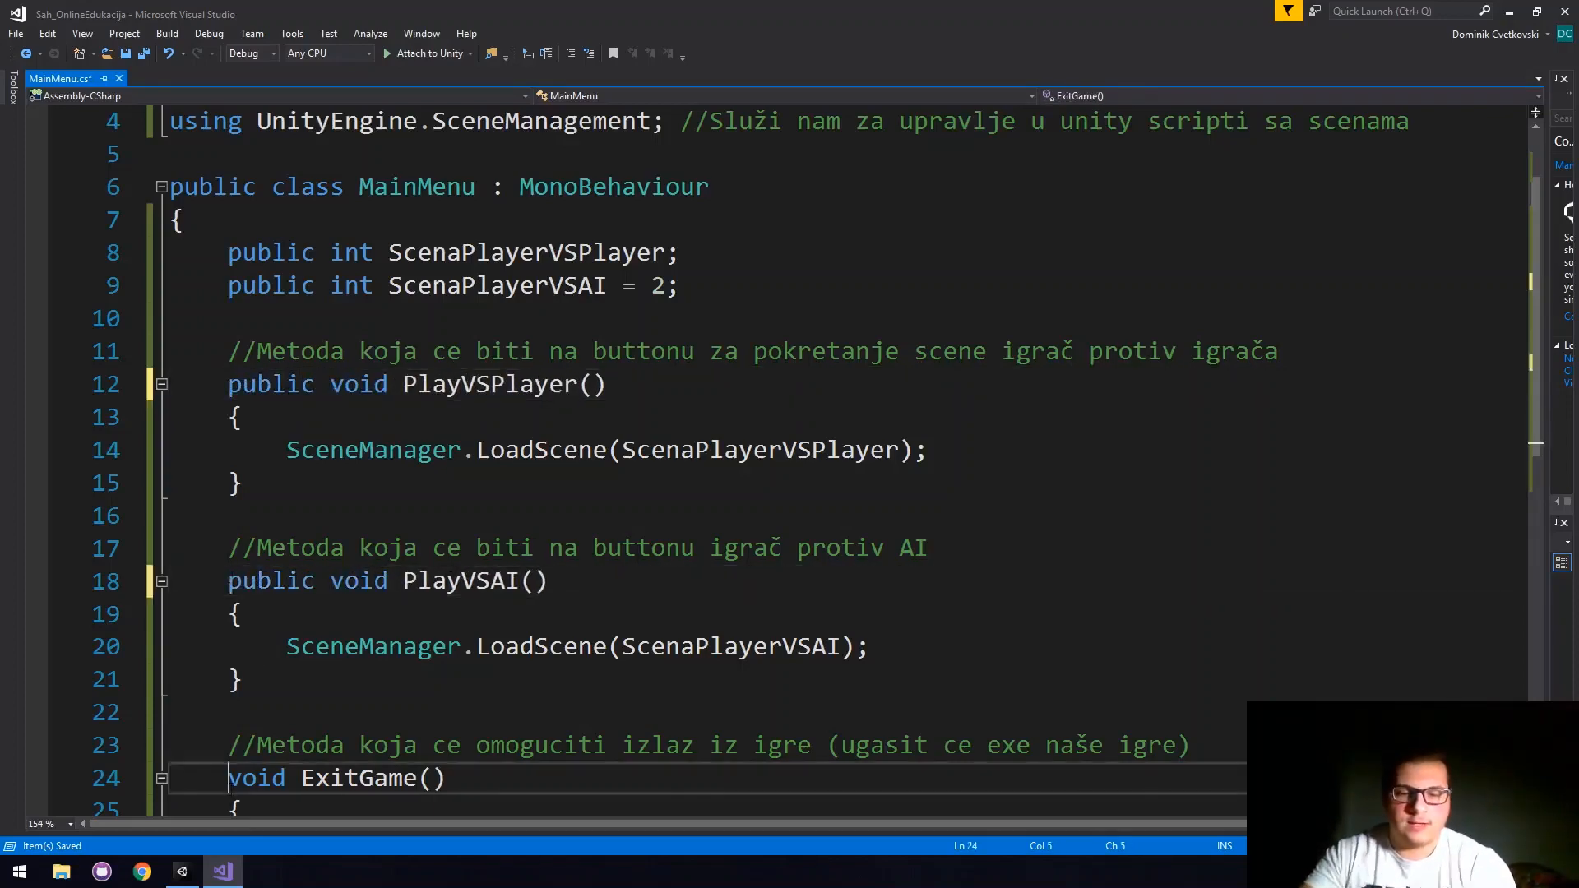
type("public")
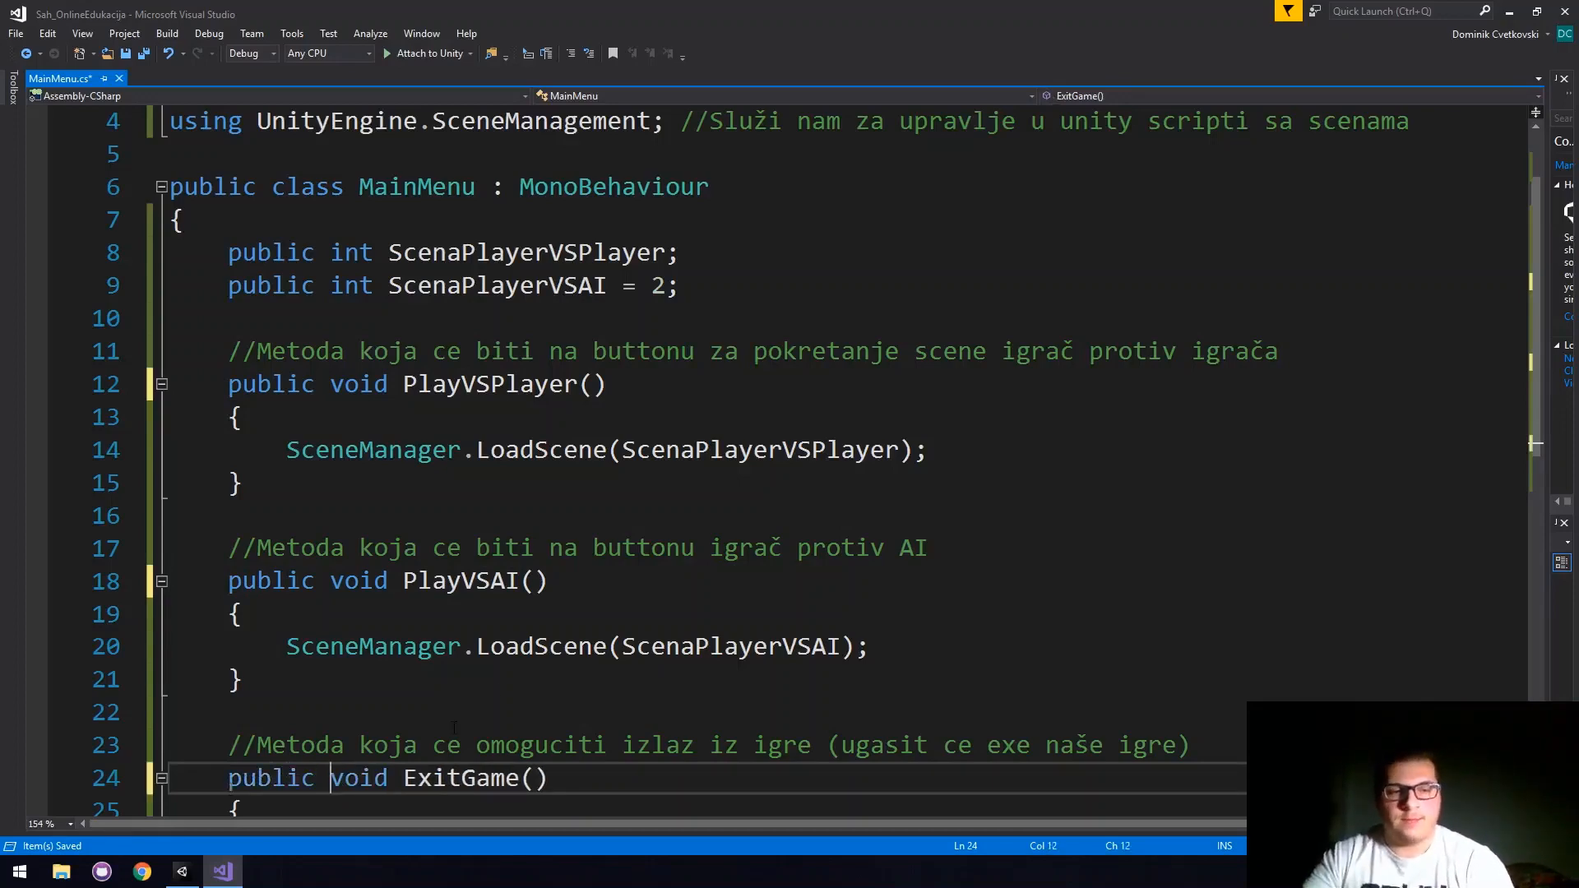
key("ctrl+s")
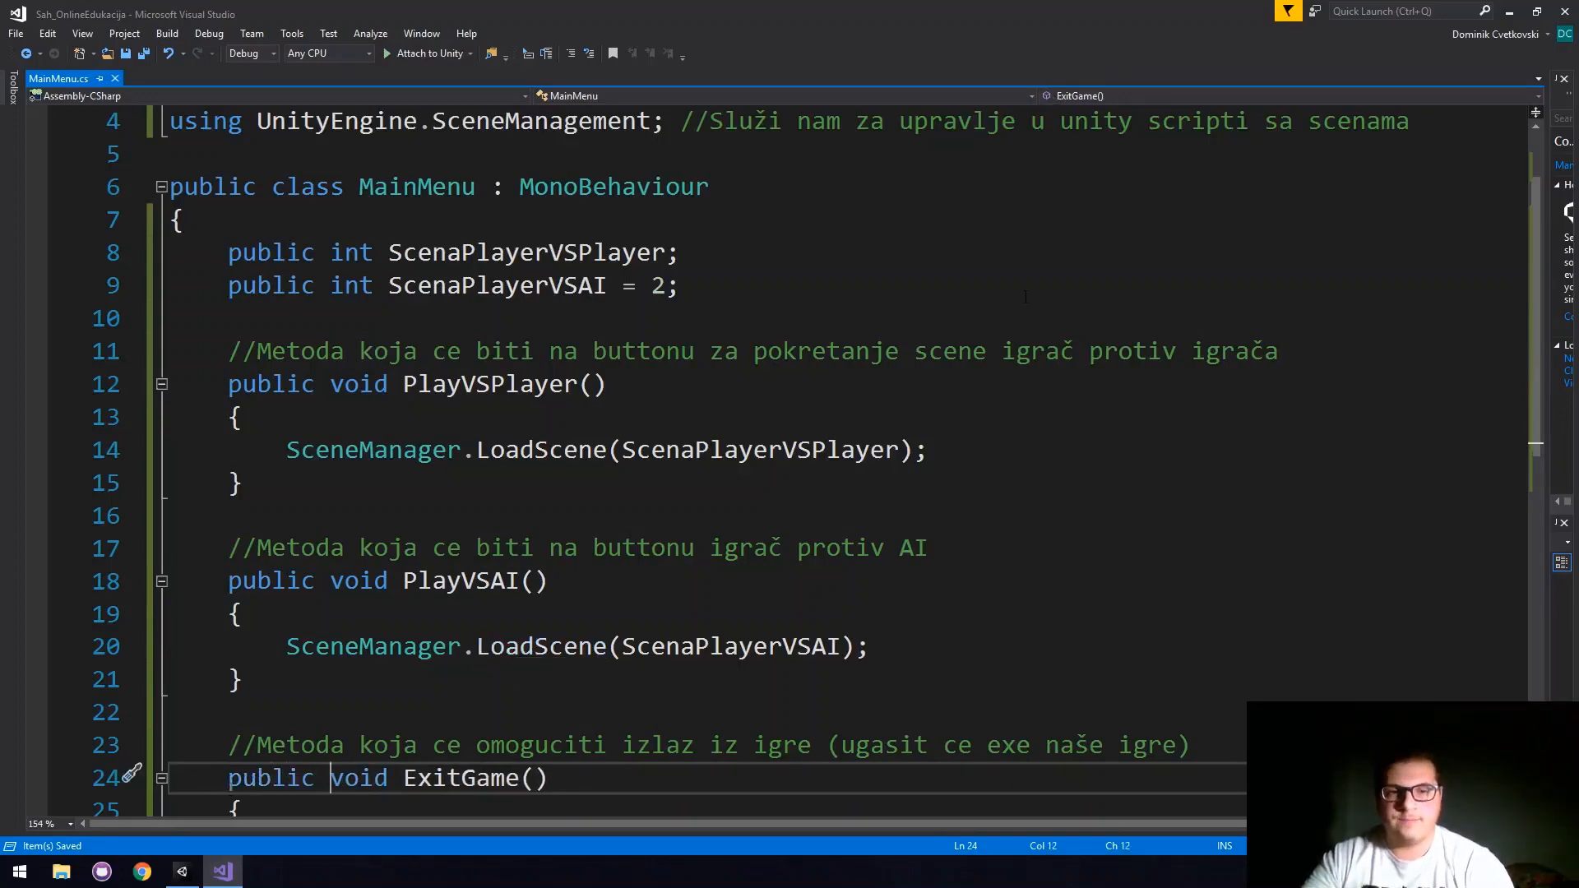
left_click(1509, 12)
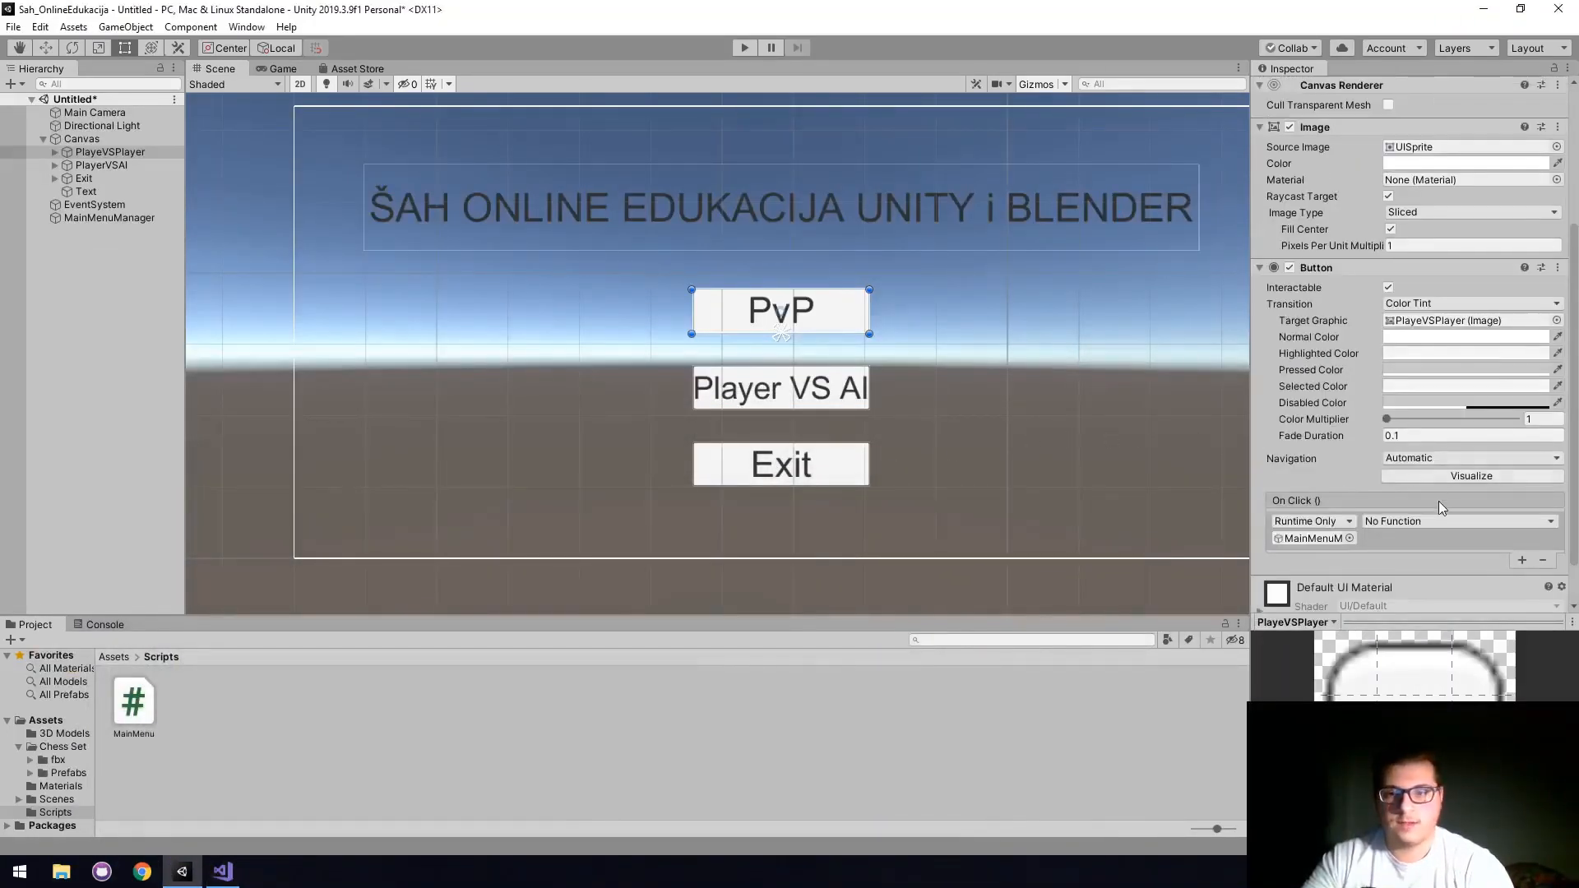
Set the PvP button's On Click function to MainMenu.PlayVSPlayer.
left_click(1418, 520)
mouse_move(1411, 601)
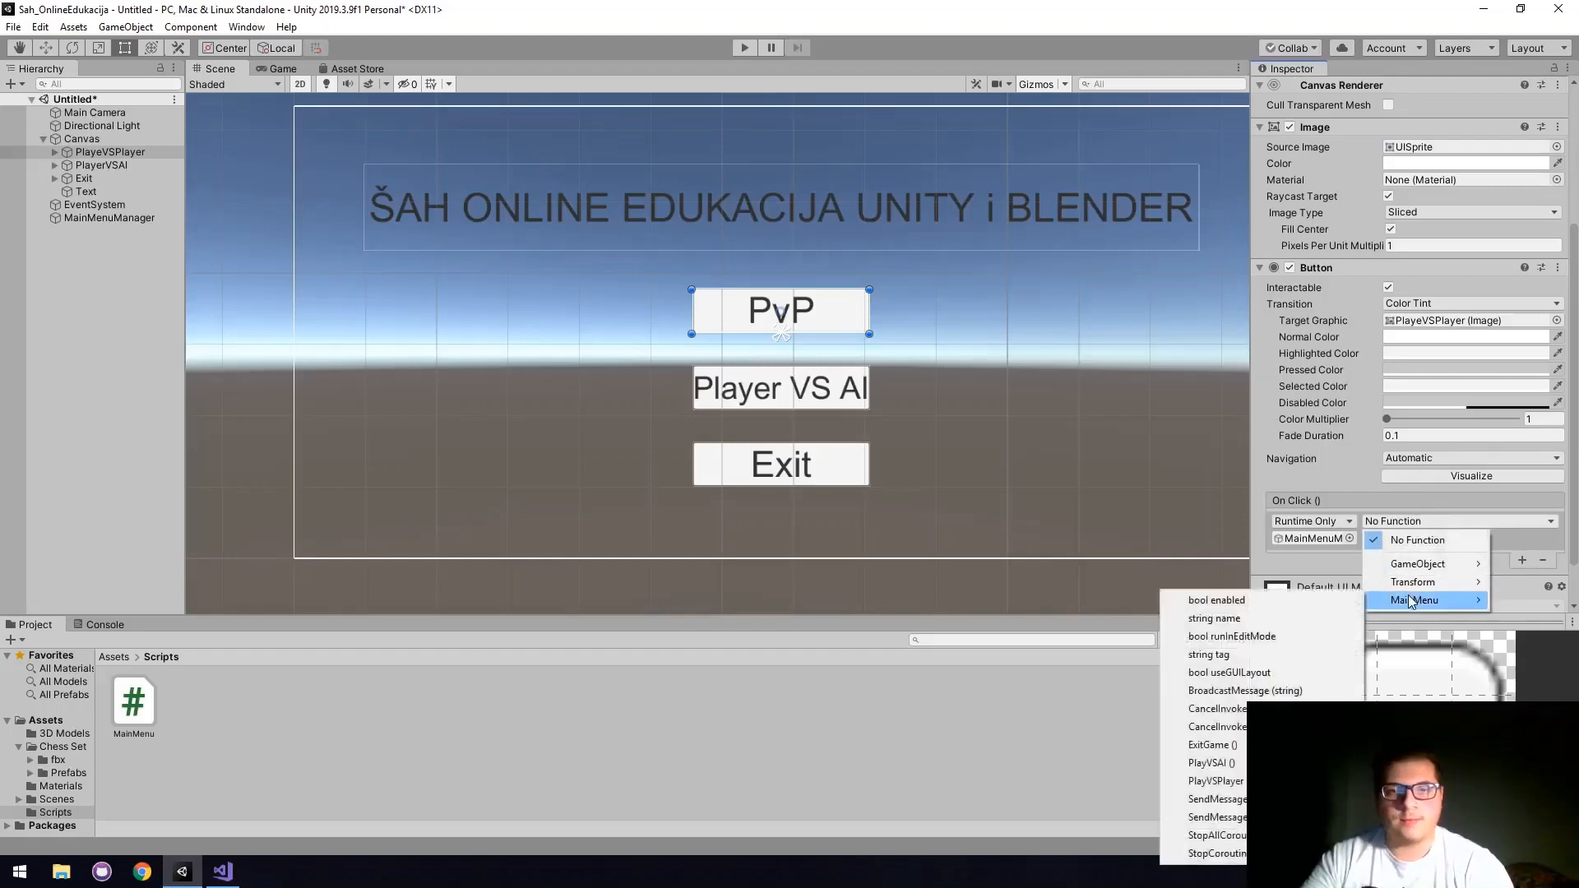
left_click(1216, 781)
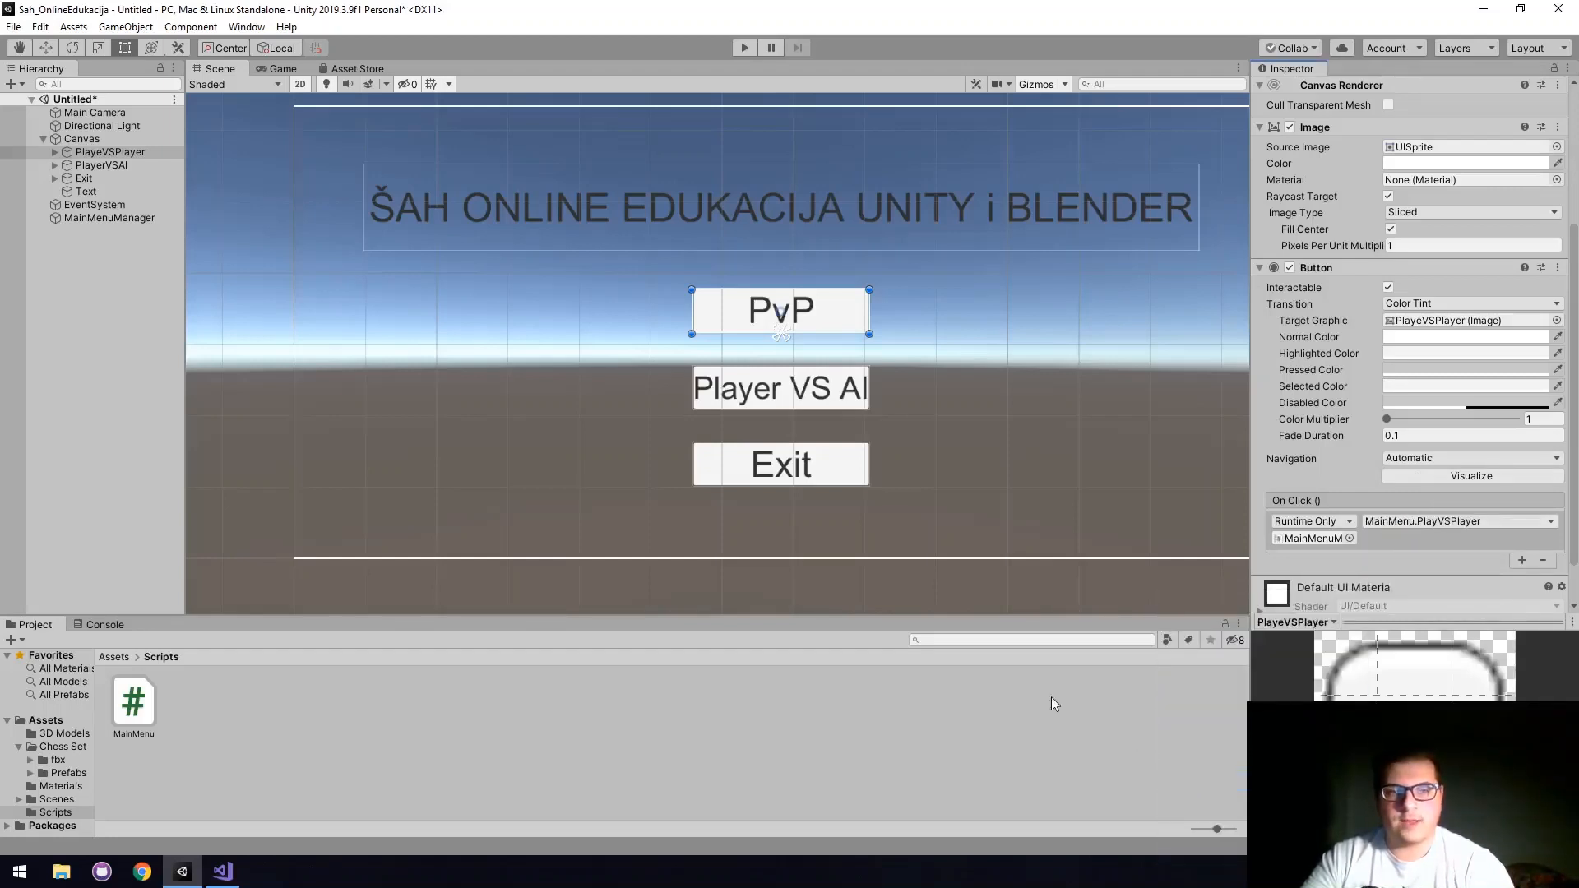
Add an On Click event to the PlayerVSAI button that calls MainMenu.PlayVSAI on MainMenuManager.
left_click(112, 167)
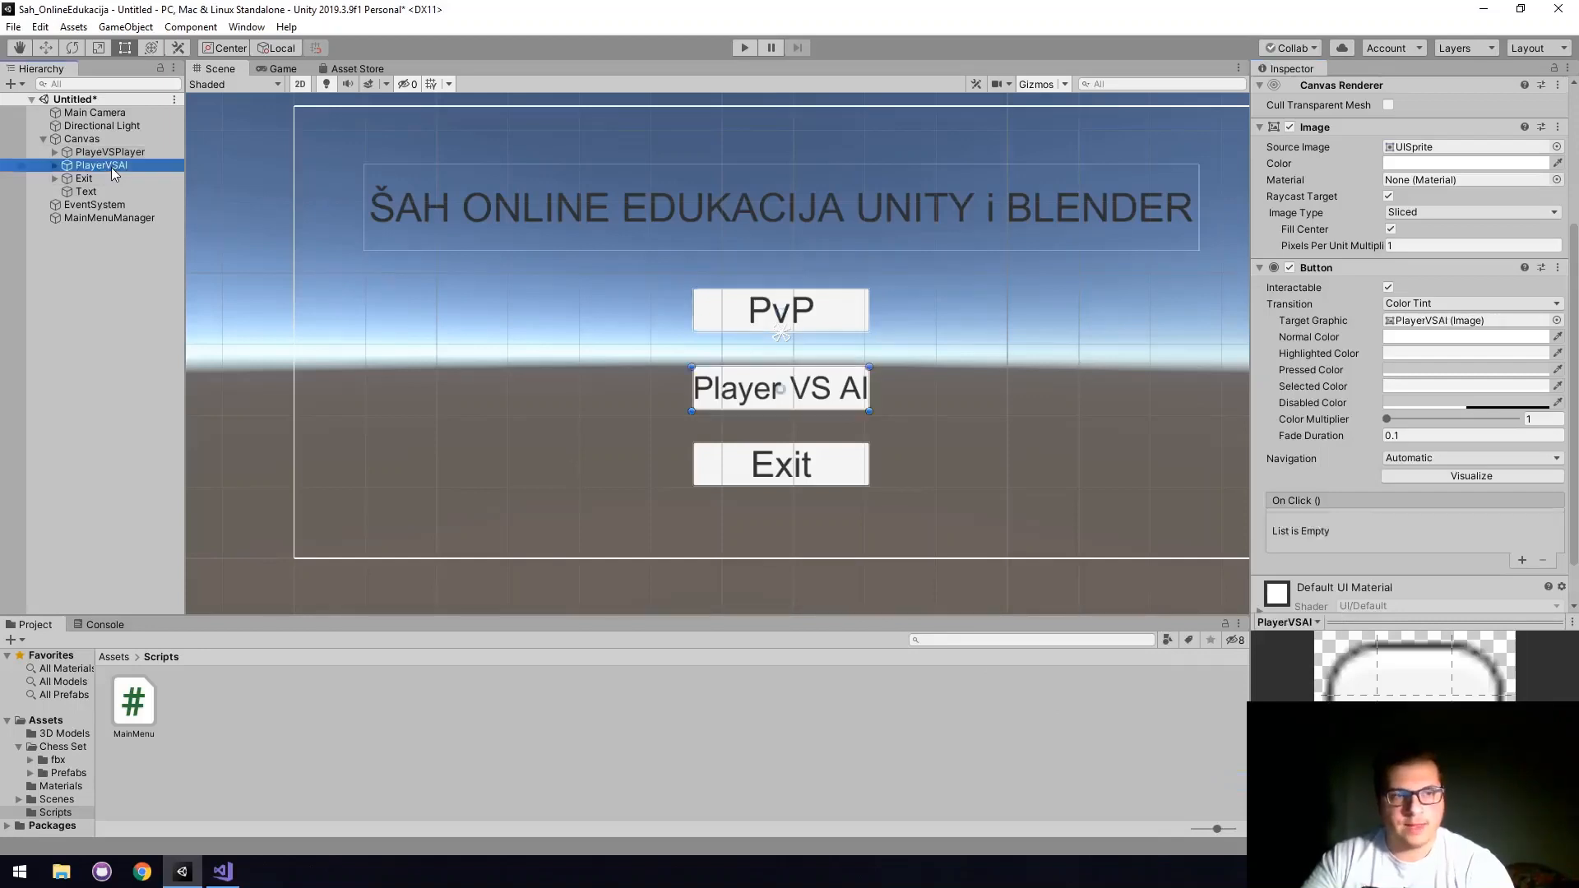
left_click(1522, 562)
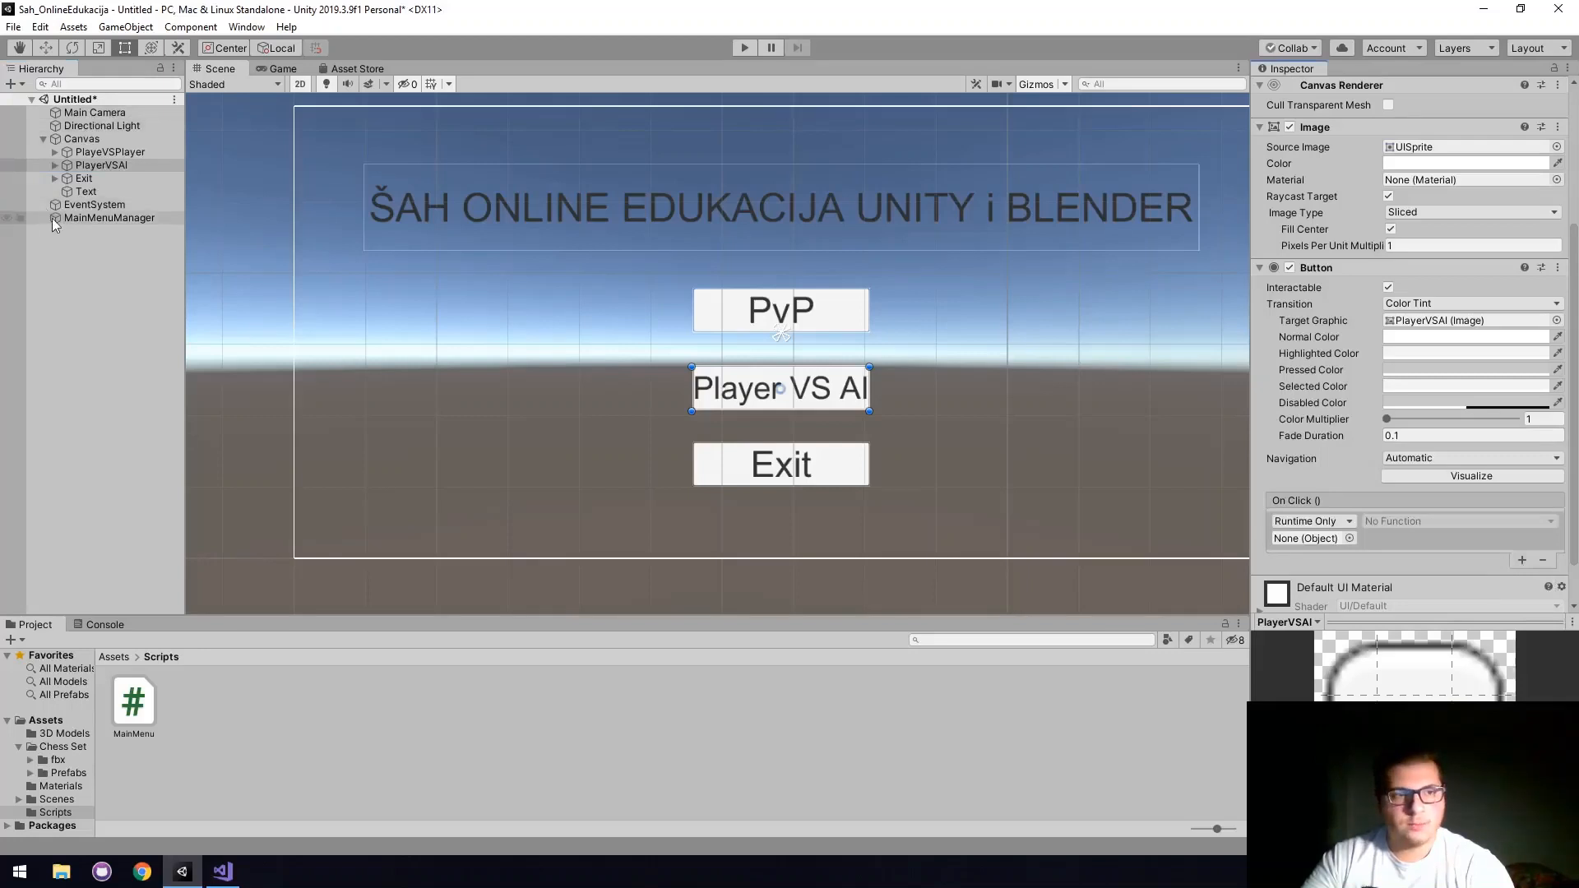
left_click_drag(106, 217, 1291, 543)
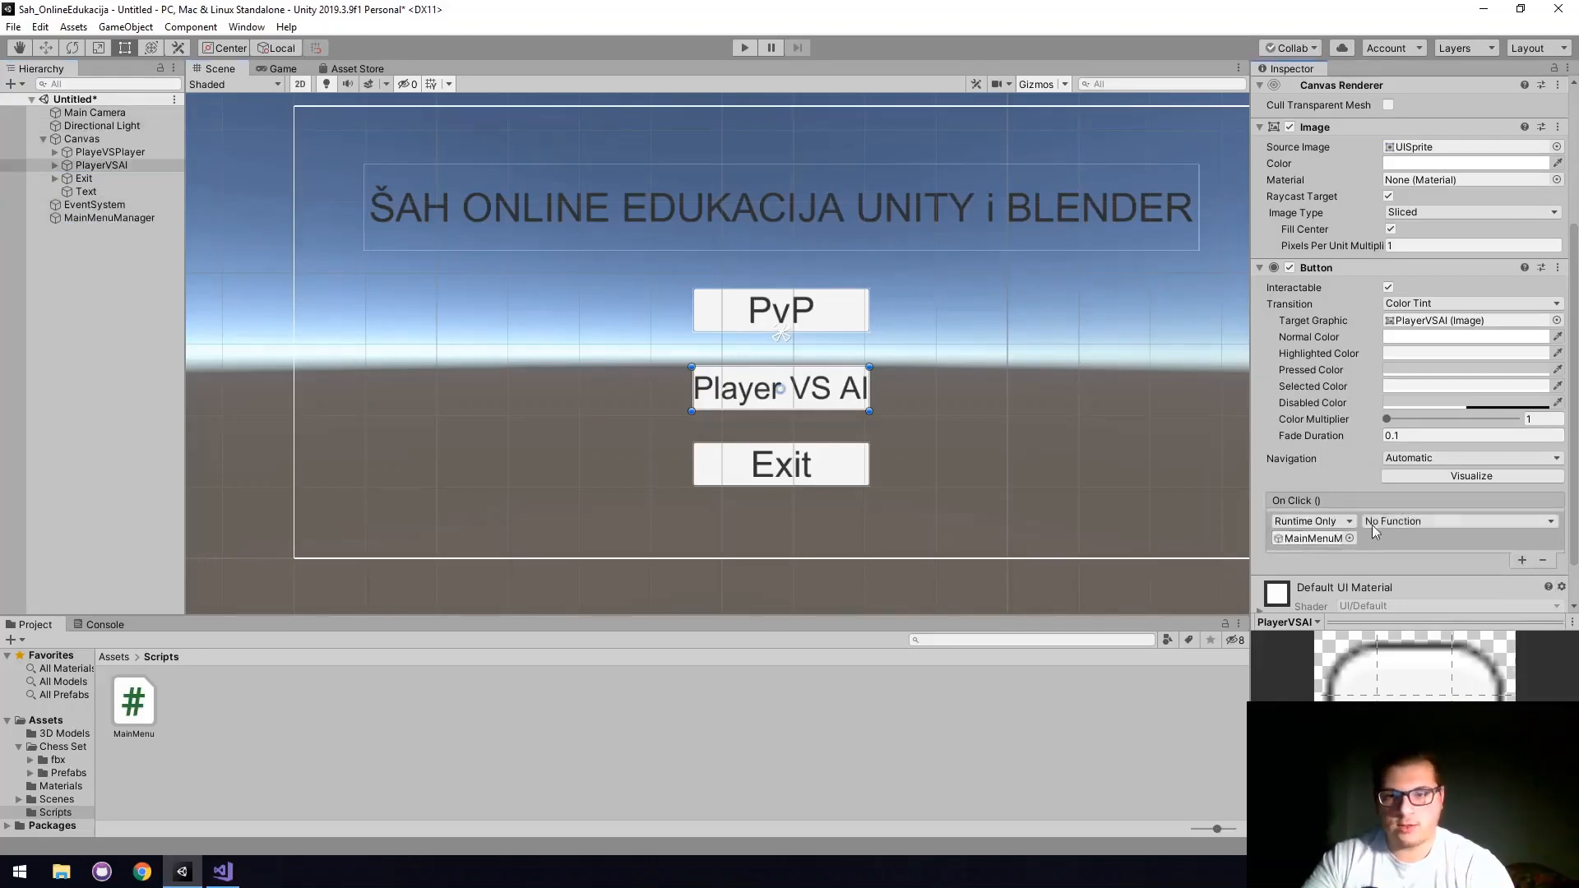
left_click(1389, 522)
mouse_move(1415, 600)
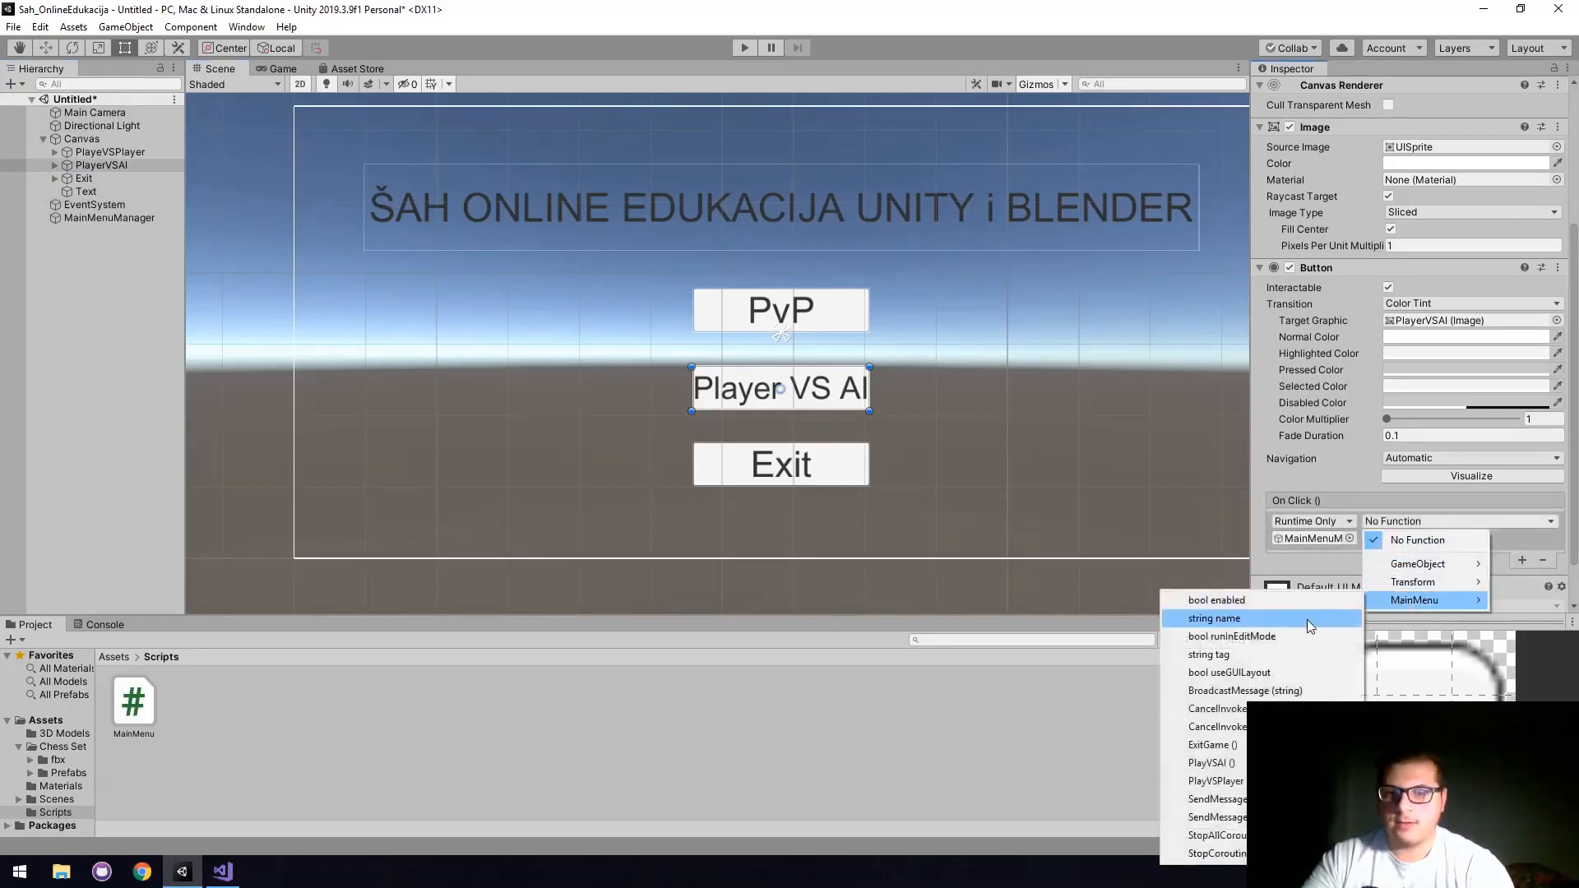
left_click(1209, 763)
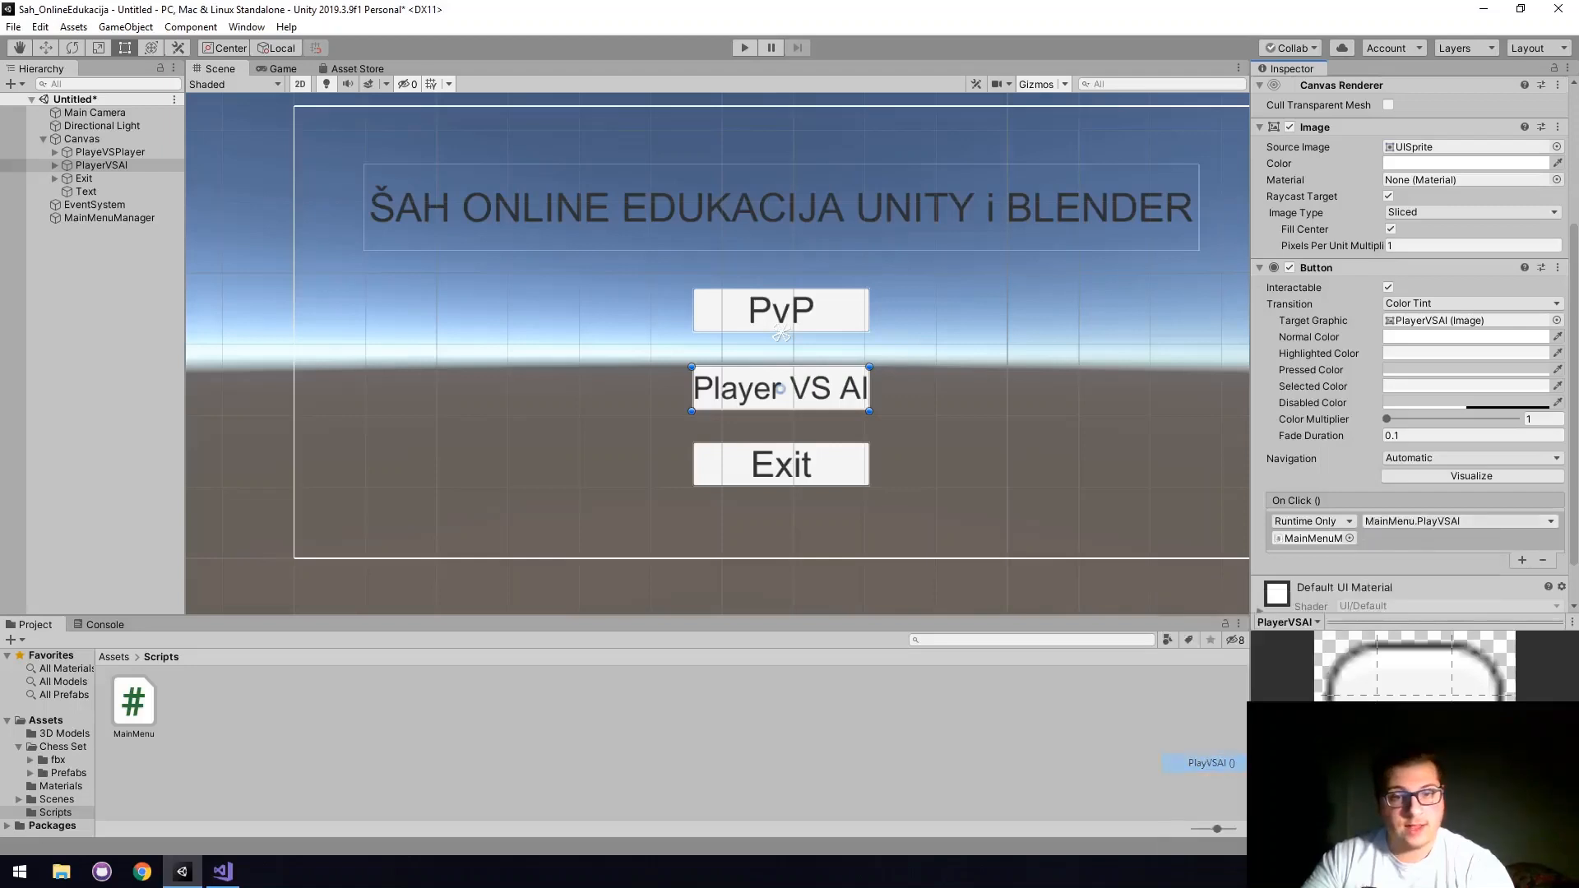
Add an On Click event to the Exit button that calls MainMenu.ExitGame on MainMenuManager.
left_click(85, 179)
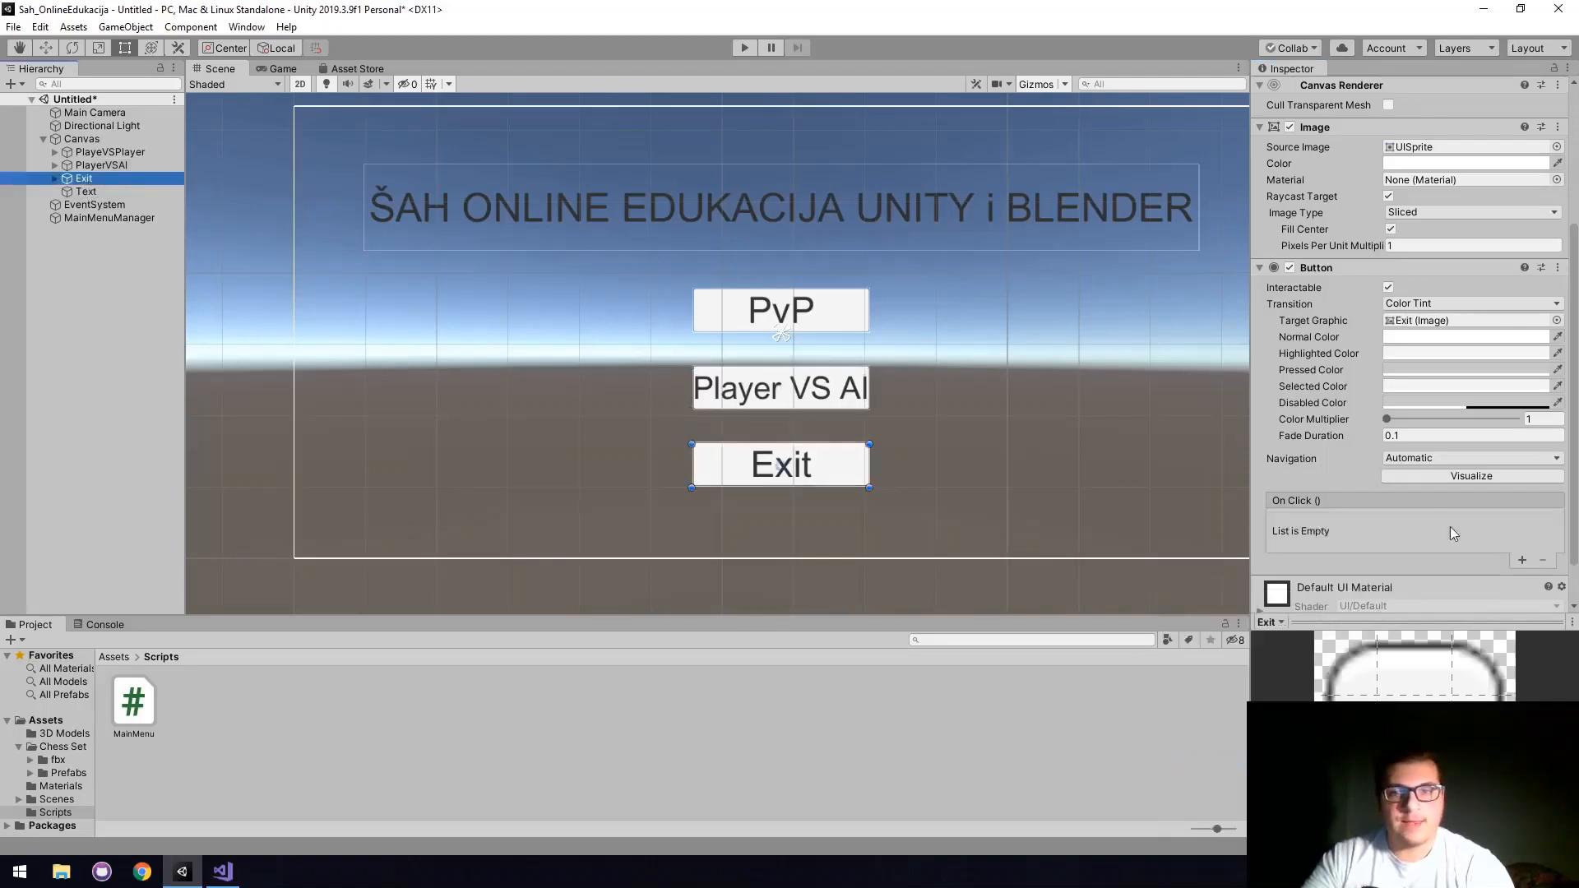
left_click(1523, 561)
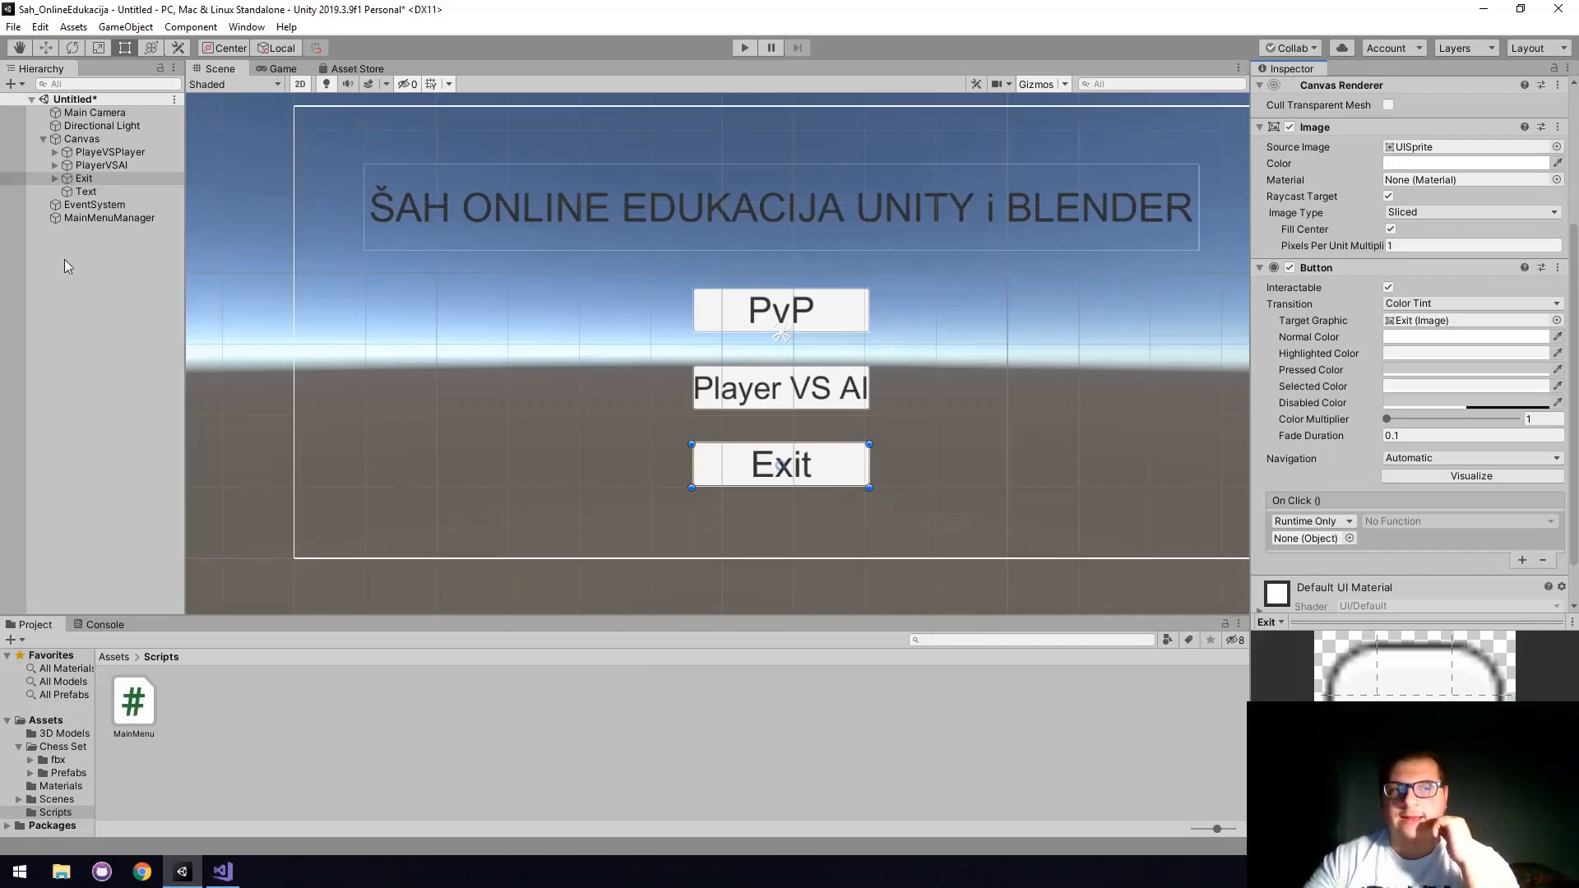
left_click_drag(99, 218, 1312, 538)
left_click(1390, 521)
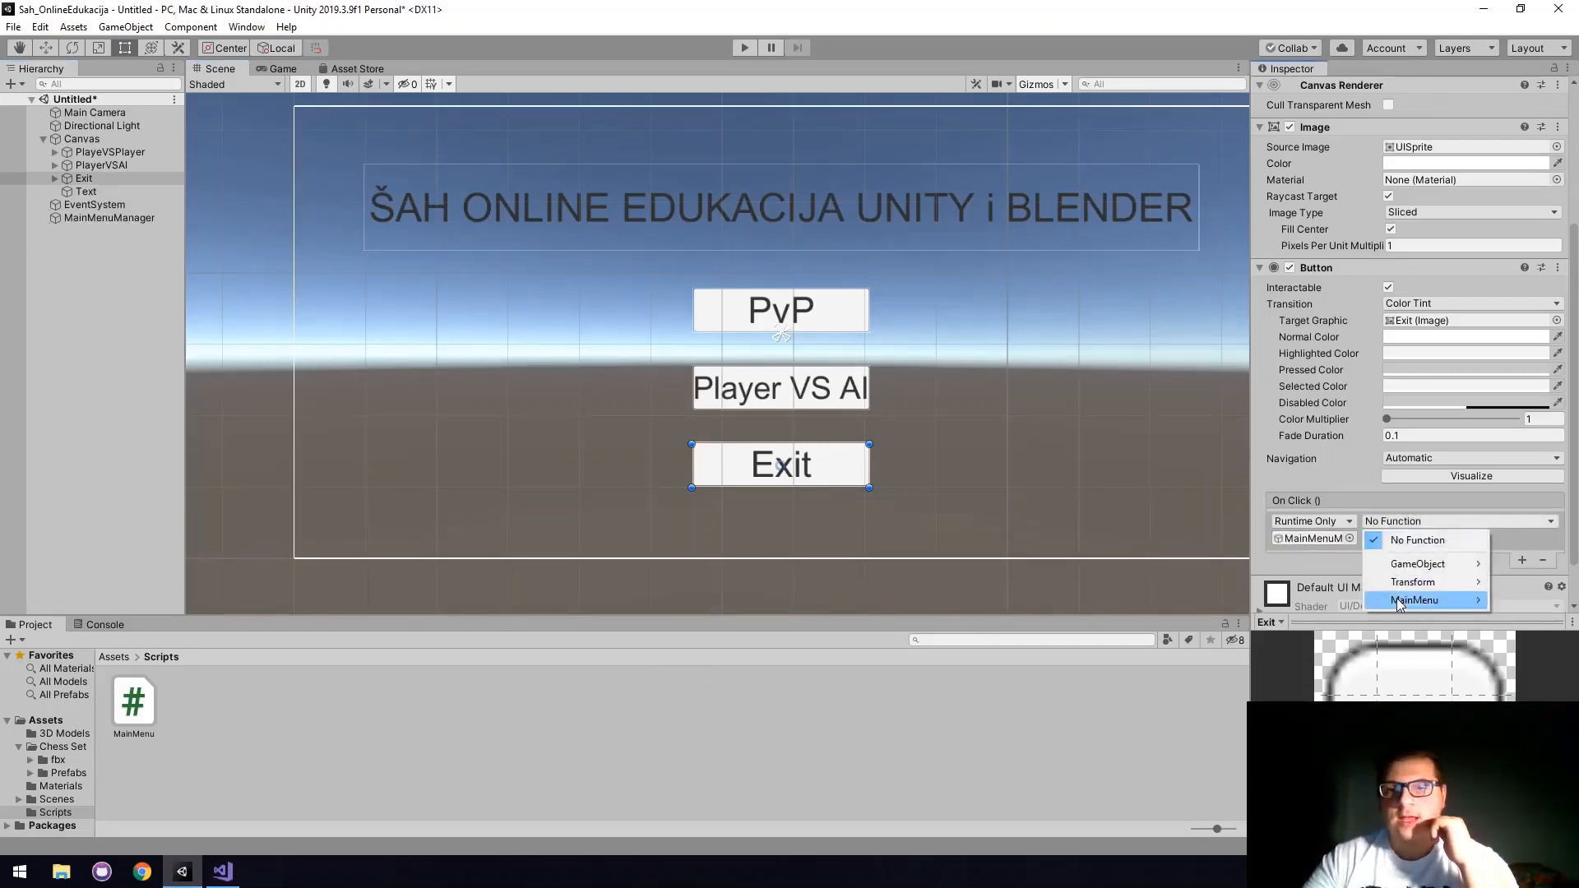
mouse_move(1414, 599)
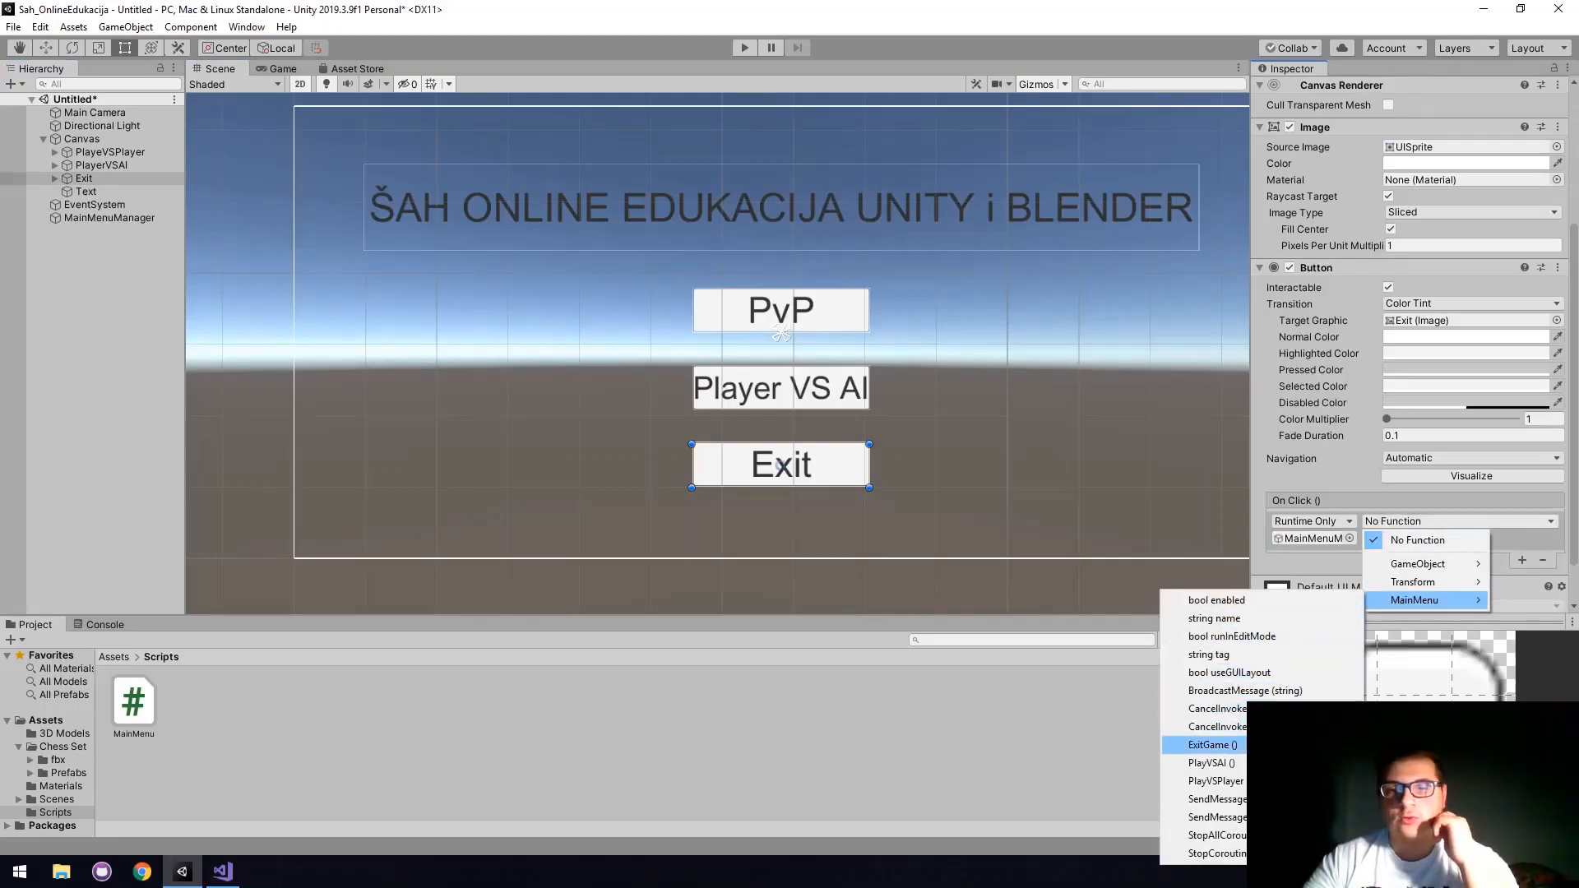
left_click(1212, 744)
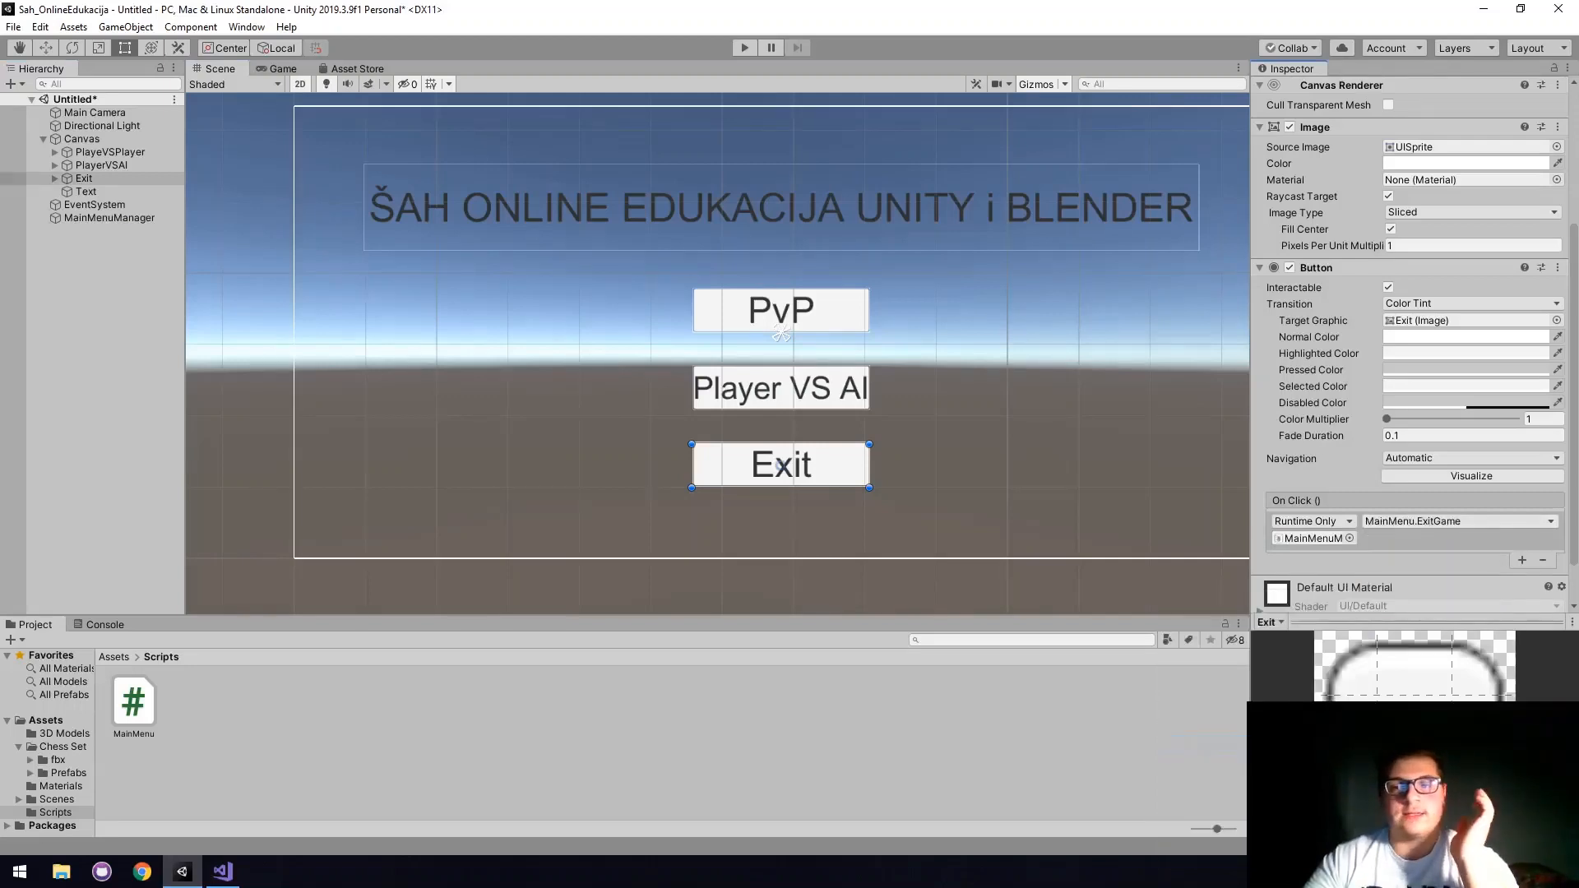
Run the scene in play mode and test the PvP and Player VS AI buttons.
left_click(750, 47)
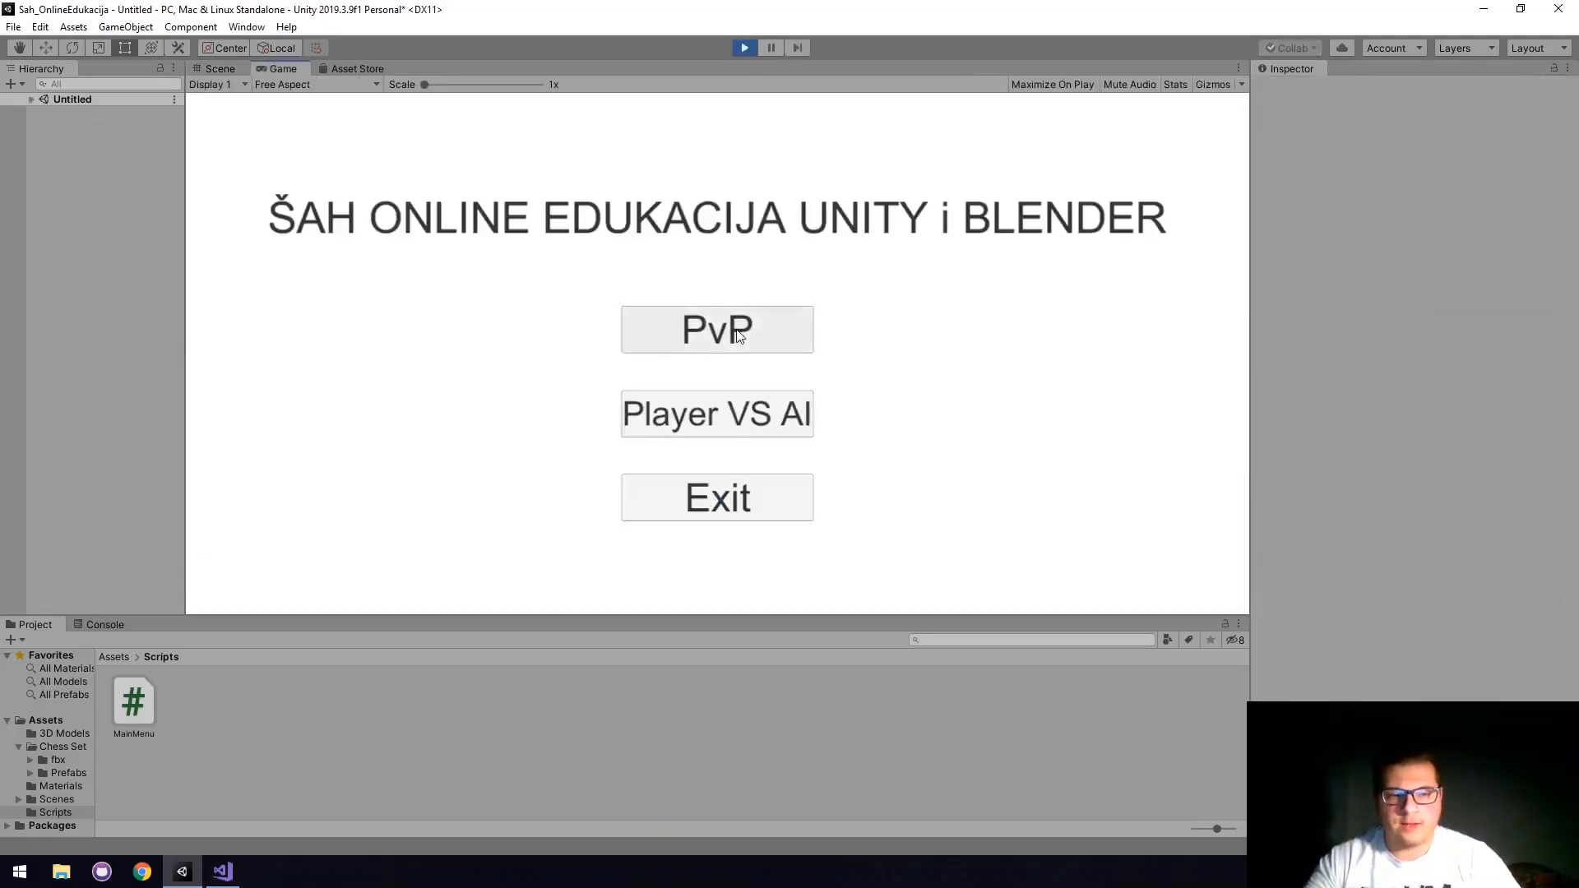
left_click(737, 330)
left_click(737, 331)
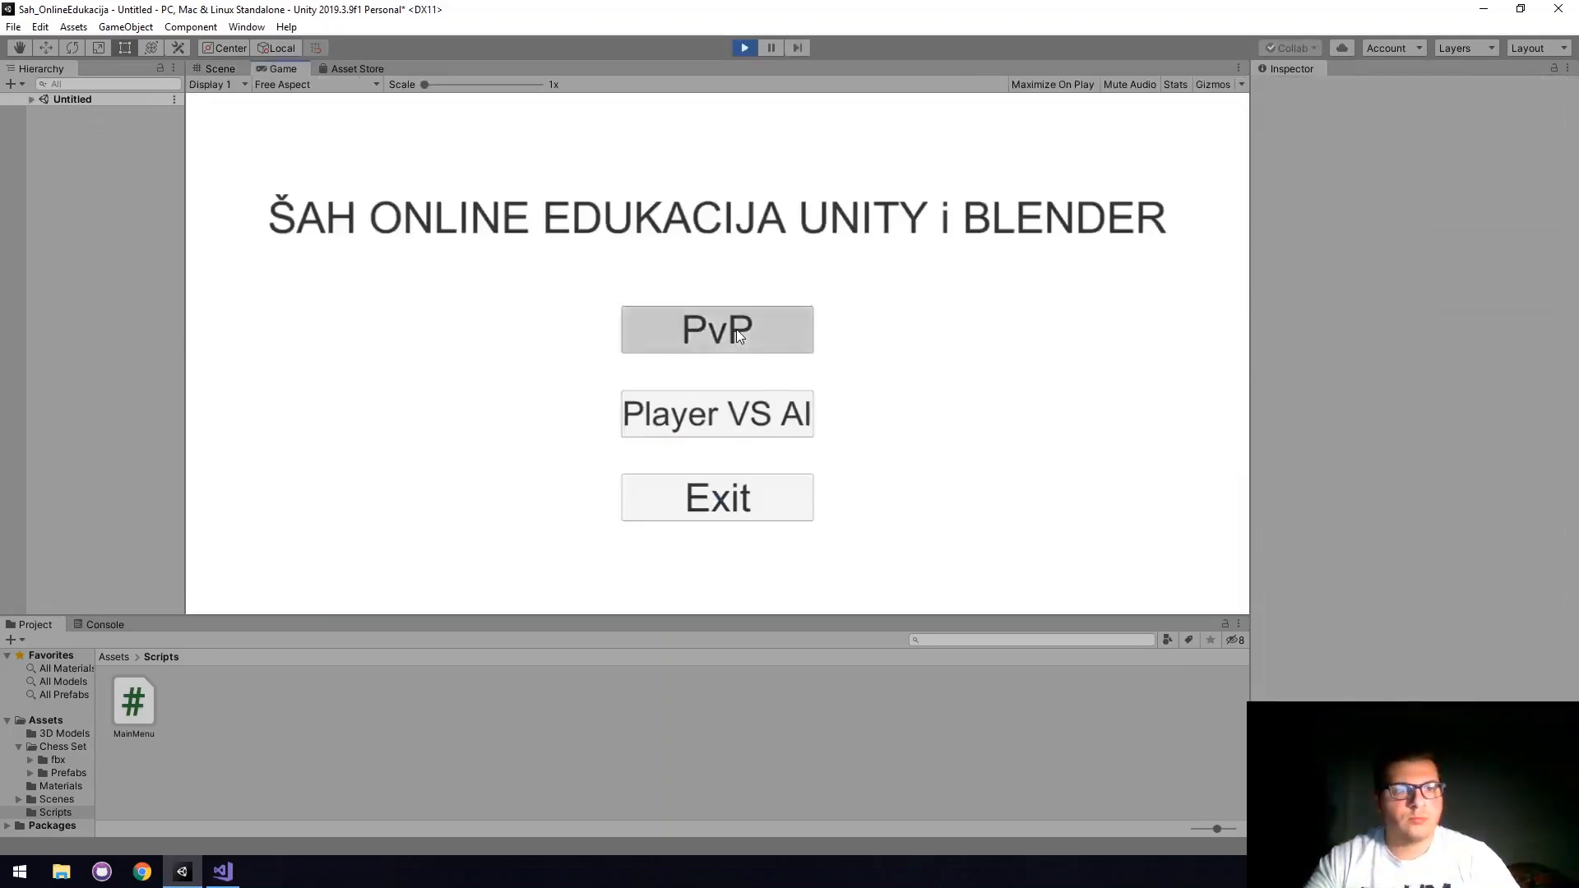
left_click(742, 418)
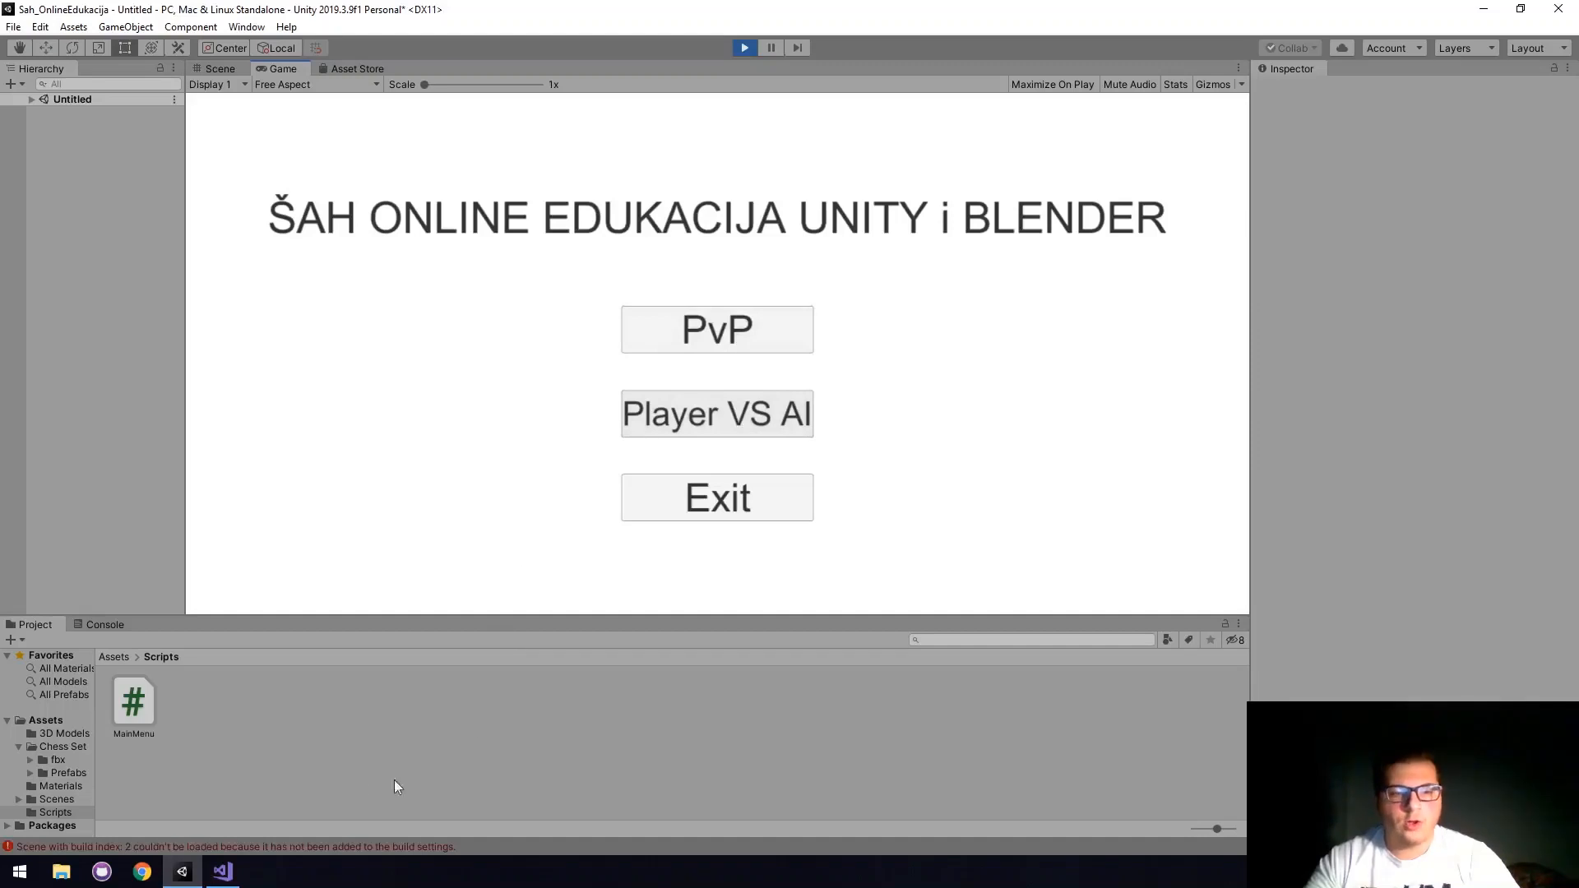
Check the logged error in the Console, clear it, and stop play mode.
left_click(196, 842)
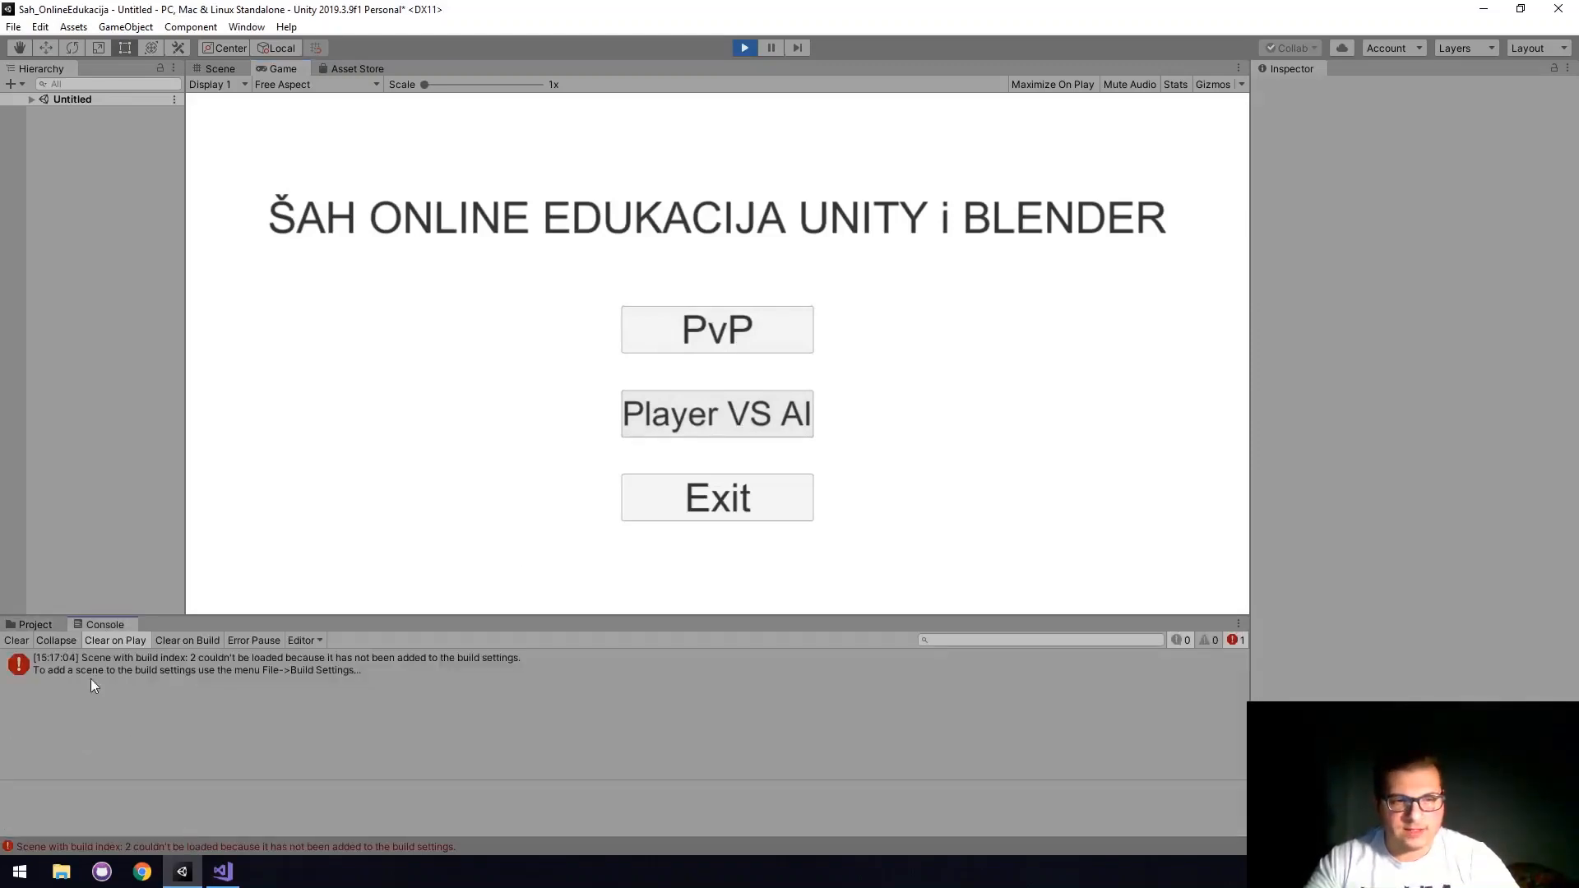
left_click(23, 640)
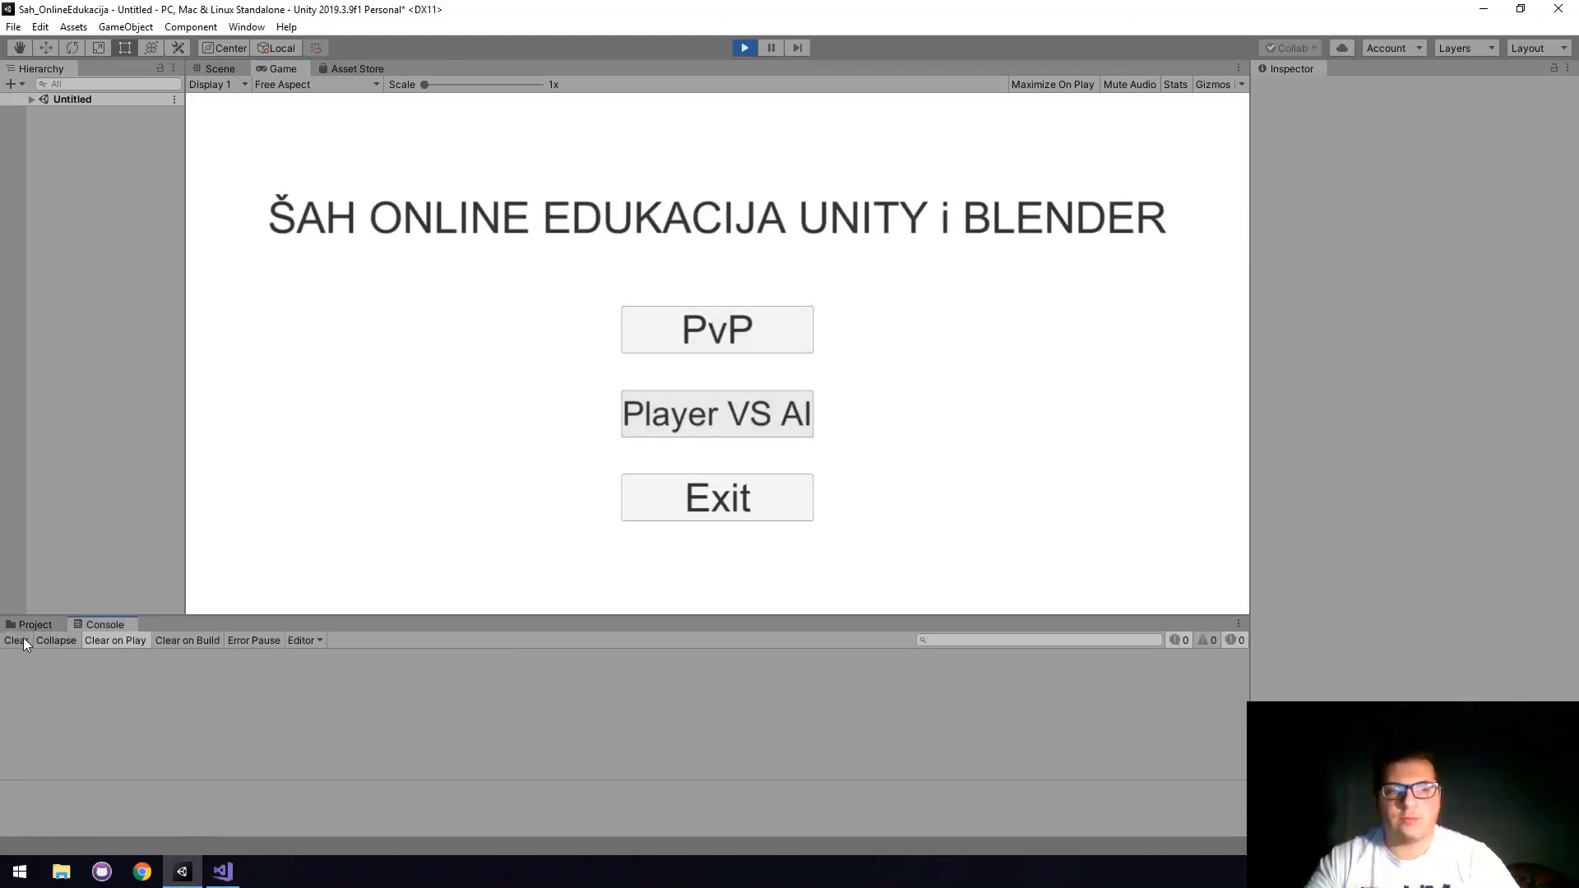
left_click(33, 624)
left_click(745, 47)
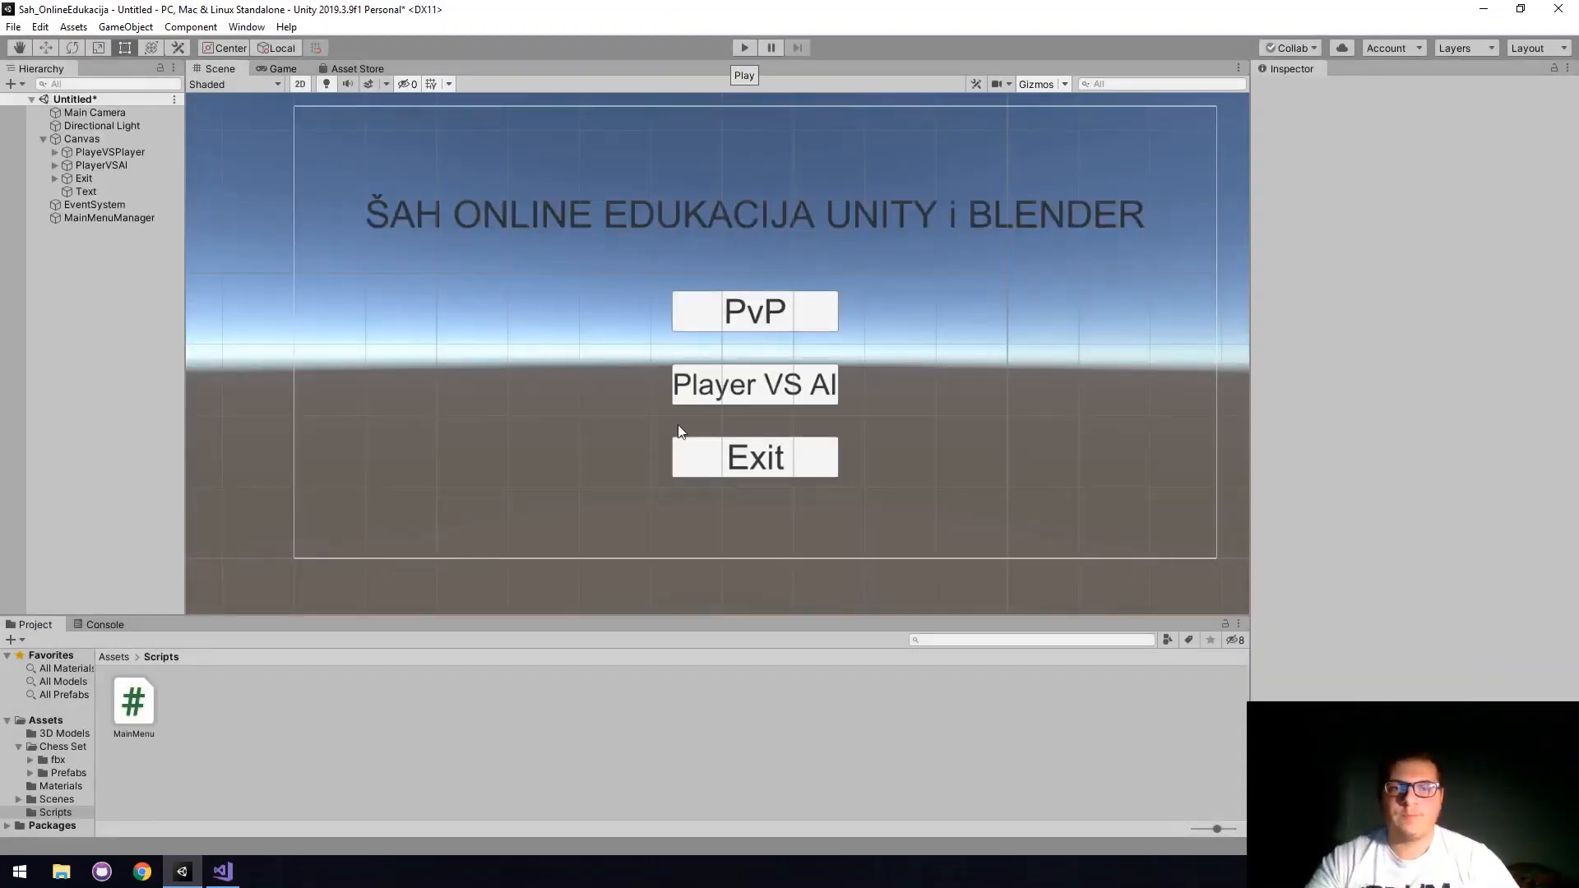
Set the Highlighted Color of the PlayeVSPlayer, PlayerVSAI and Exit buttons together to a light sky blue.
left_click(722, 322)
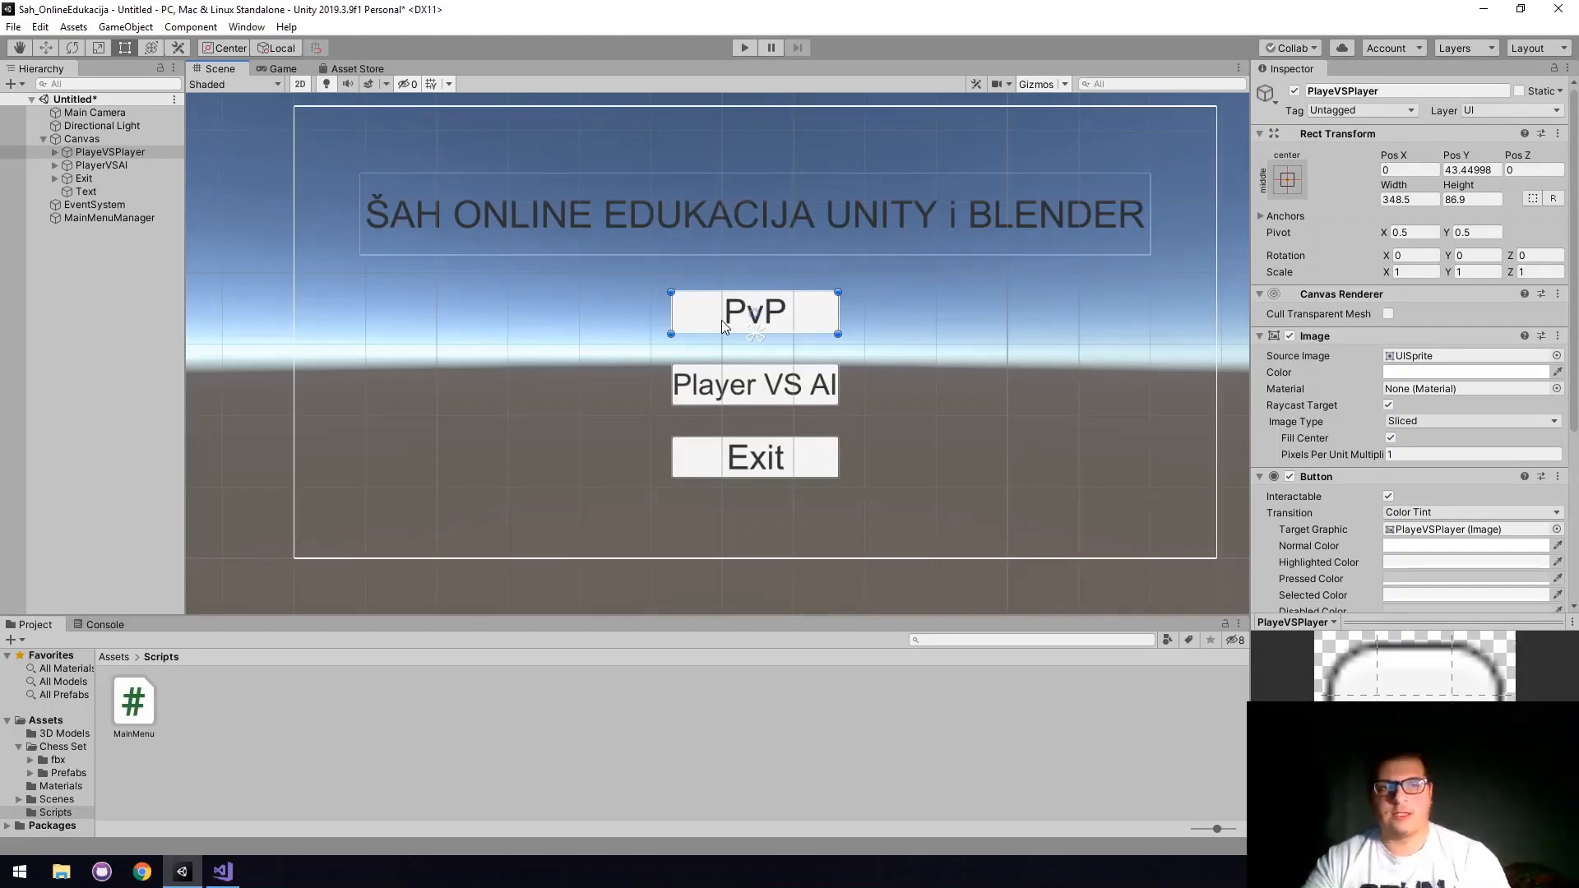
left_click(107, 151)
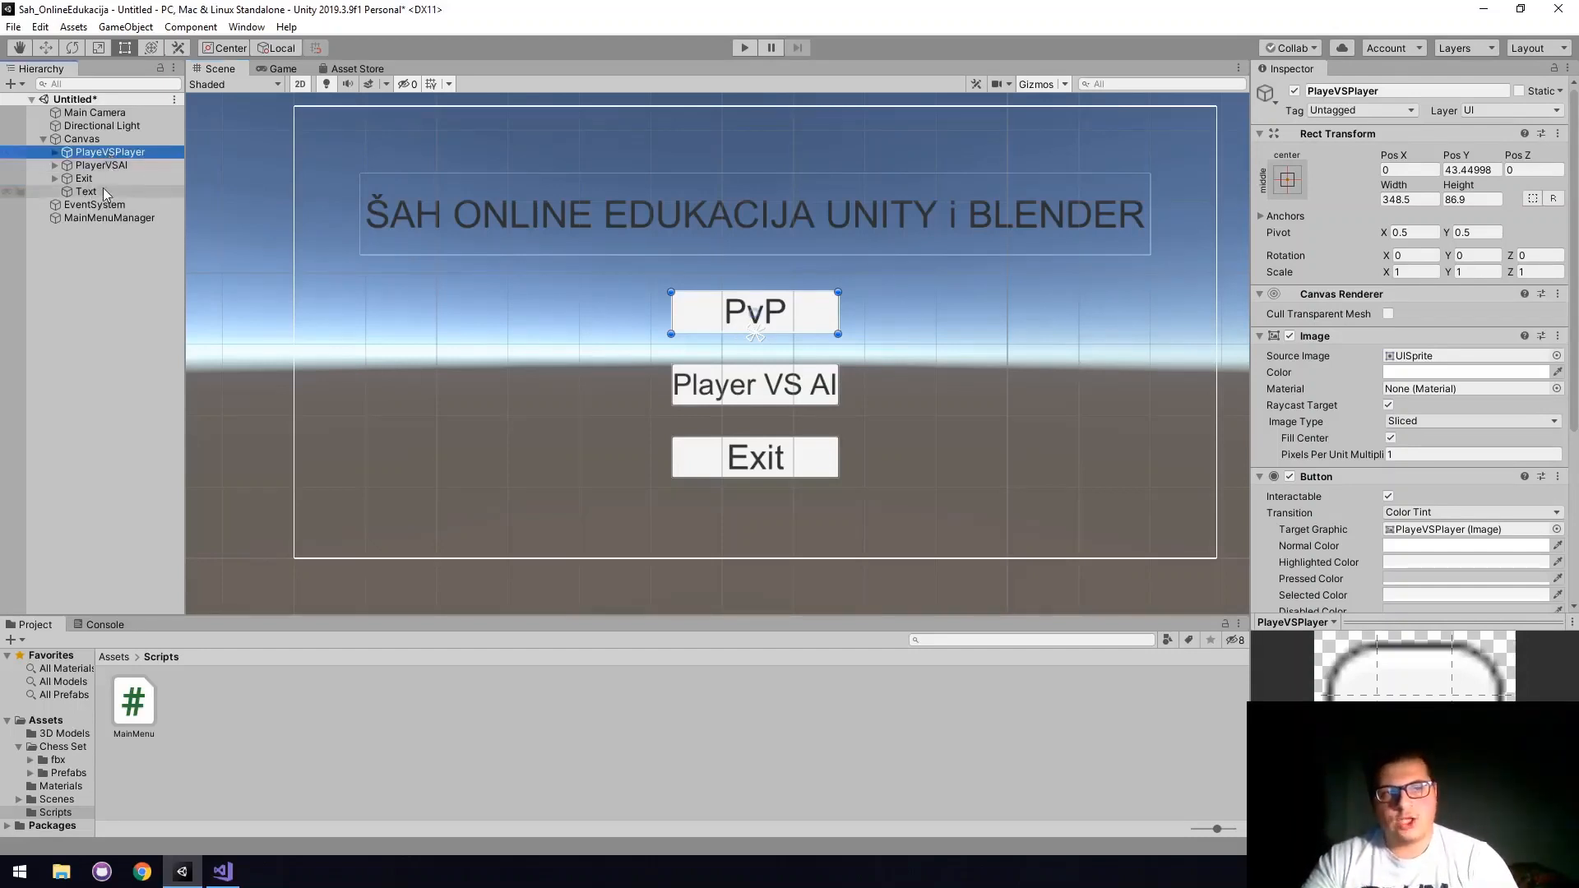
left_click(104, 178, "shift")
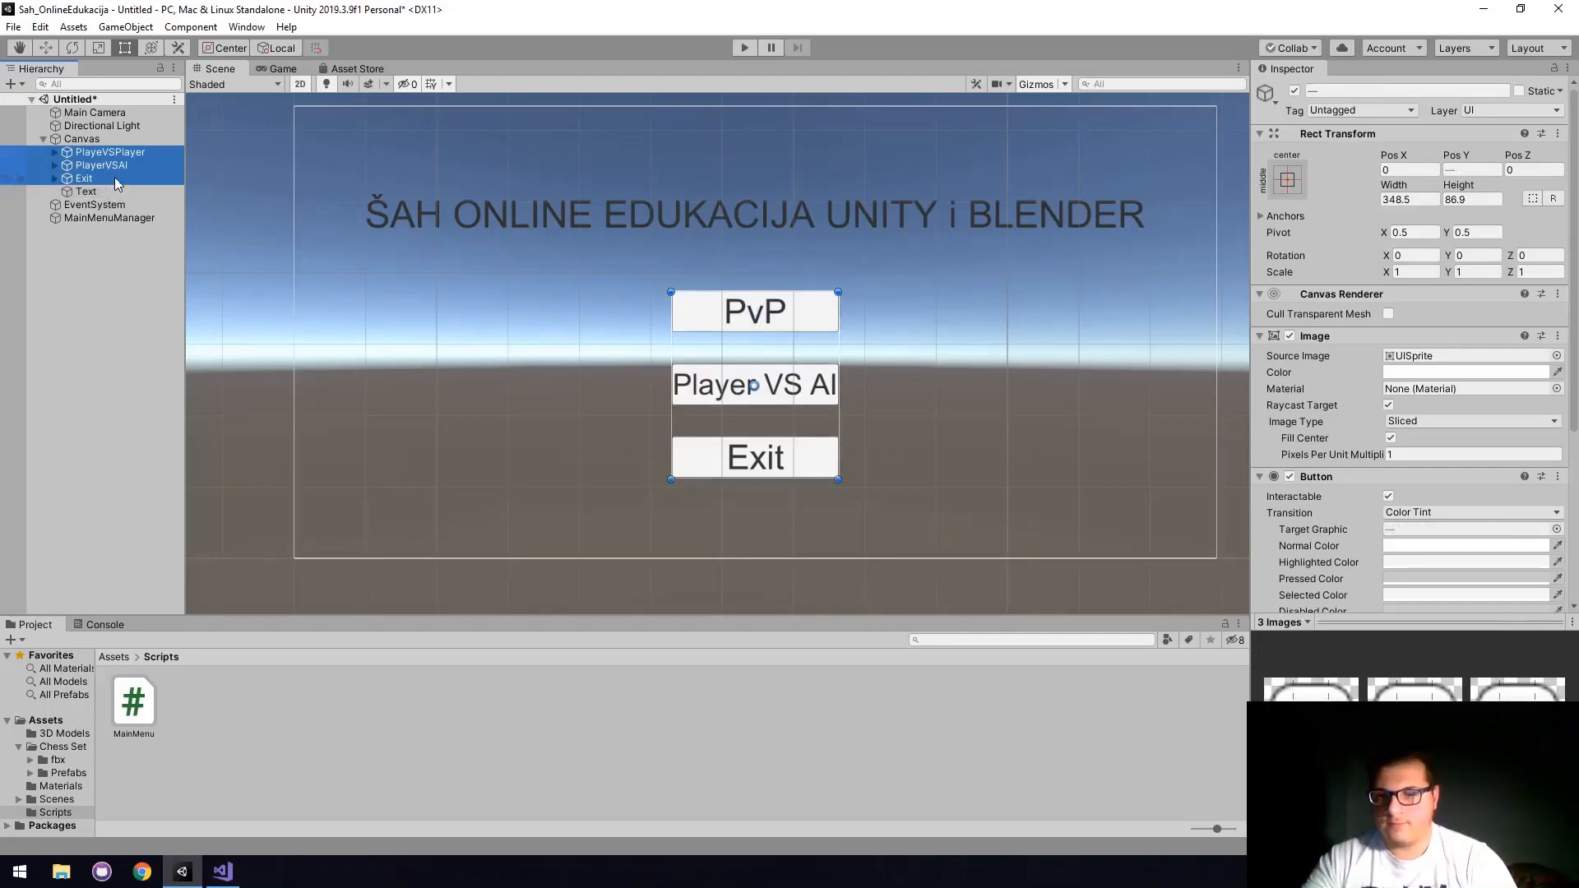
scroll(1498, 334, "down", 5)
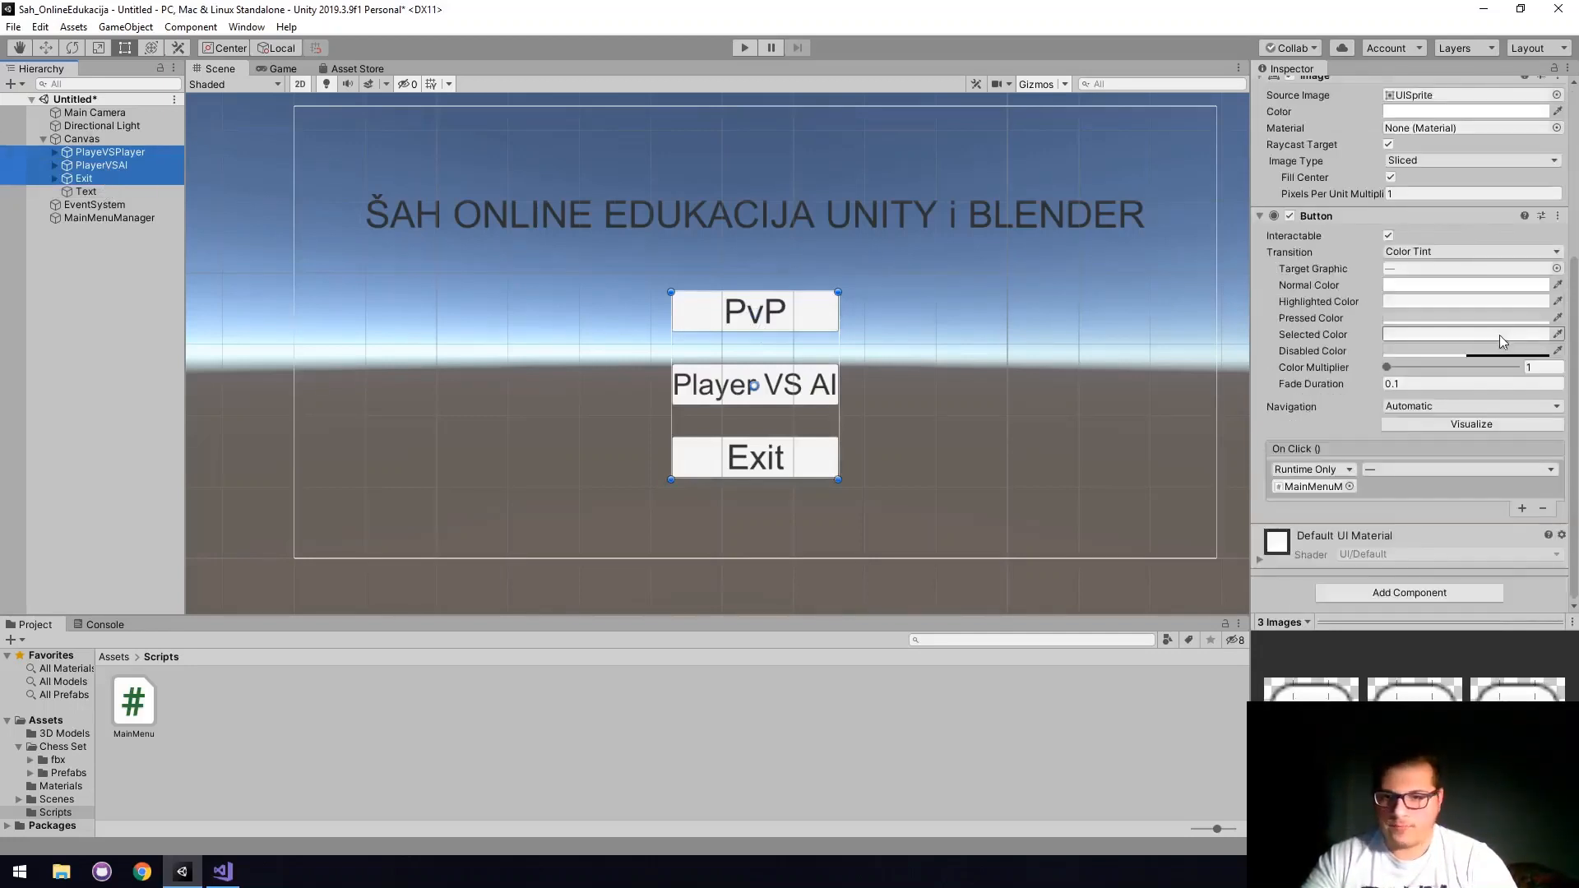
scroll(1398, 386, "up", 3)
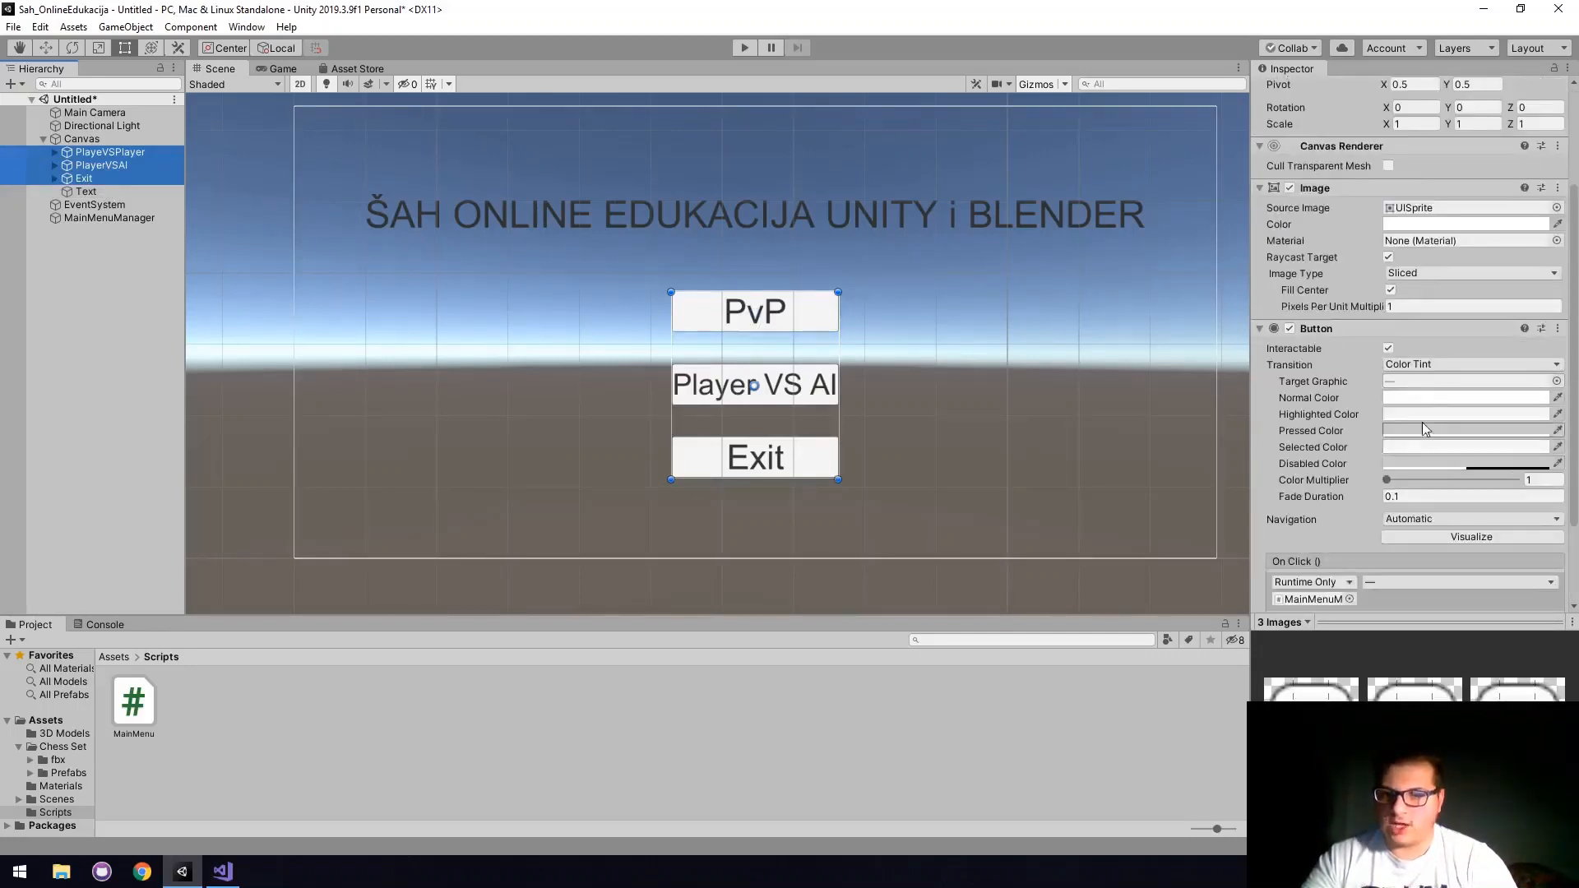
left_click(1388, 413)
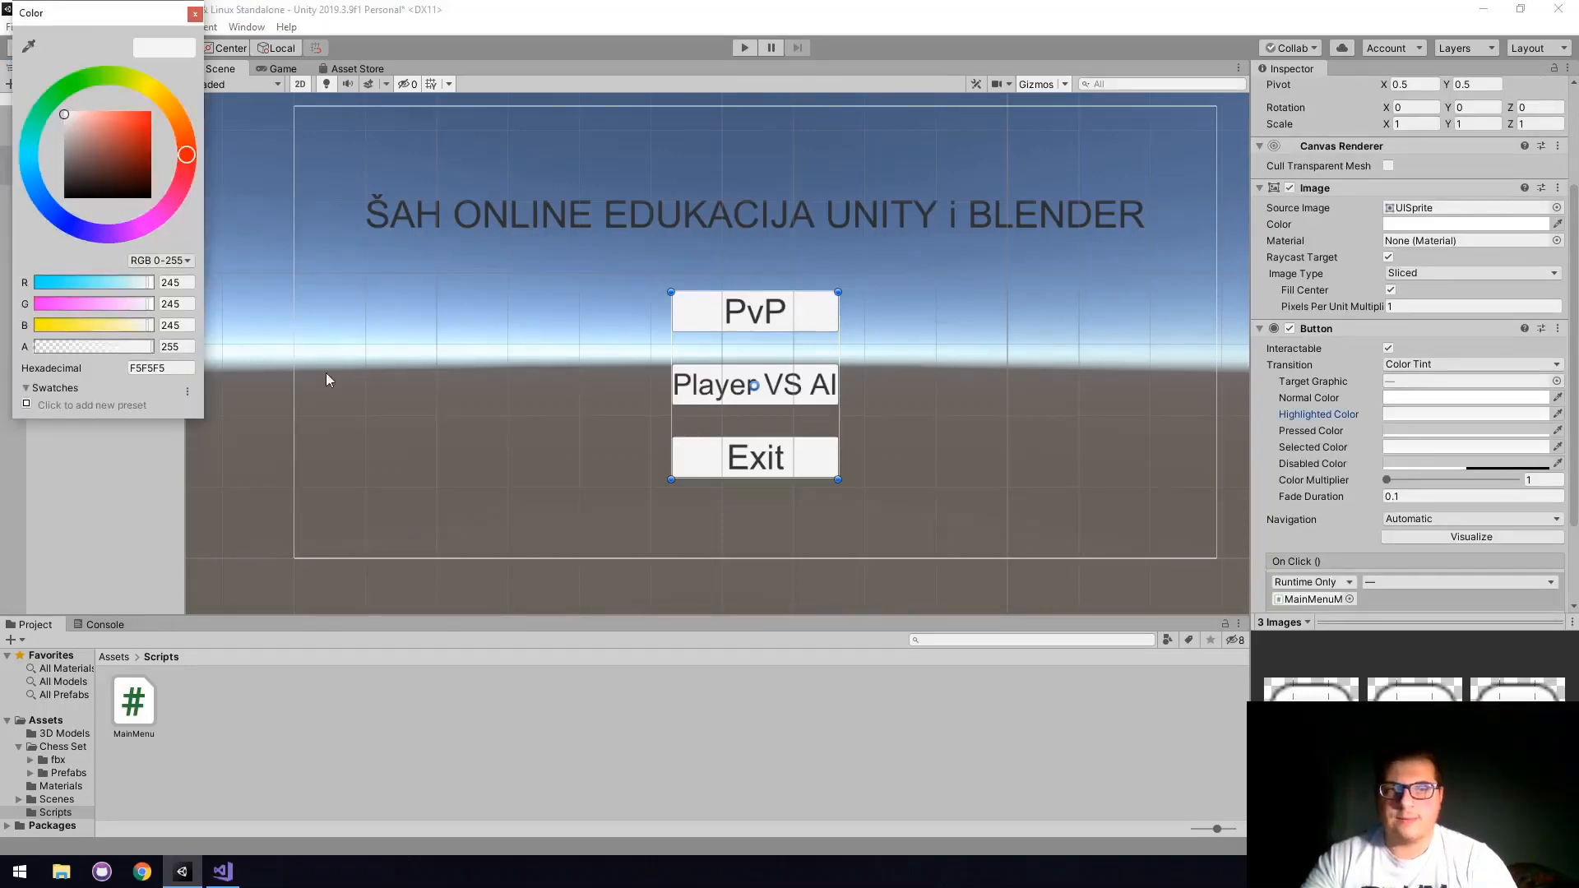
left_click(33, 167)
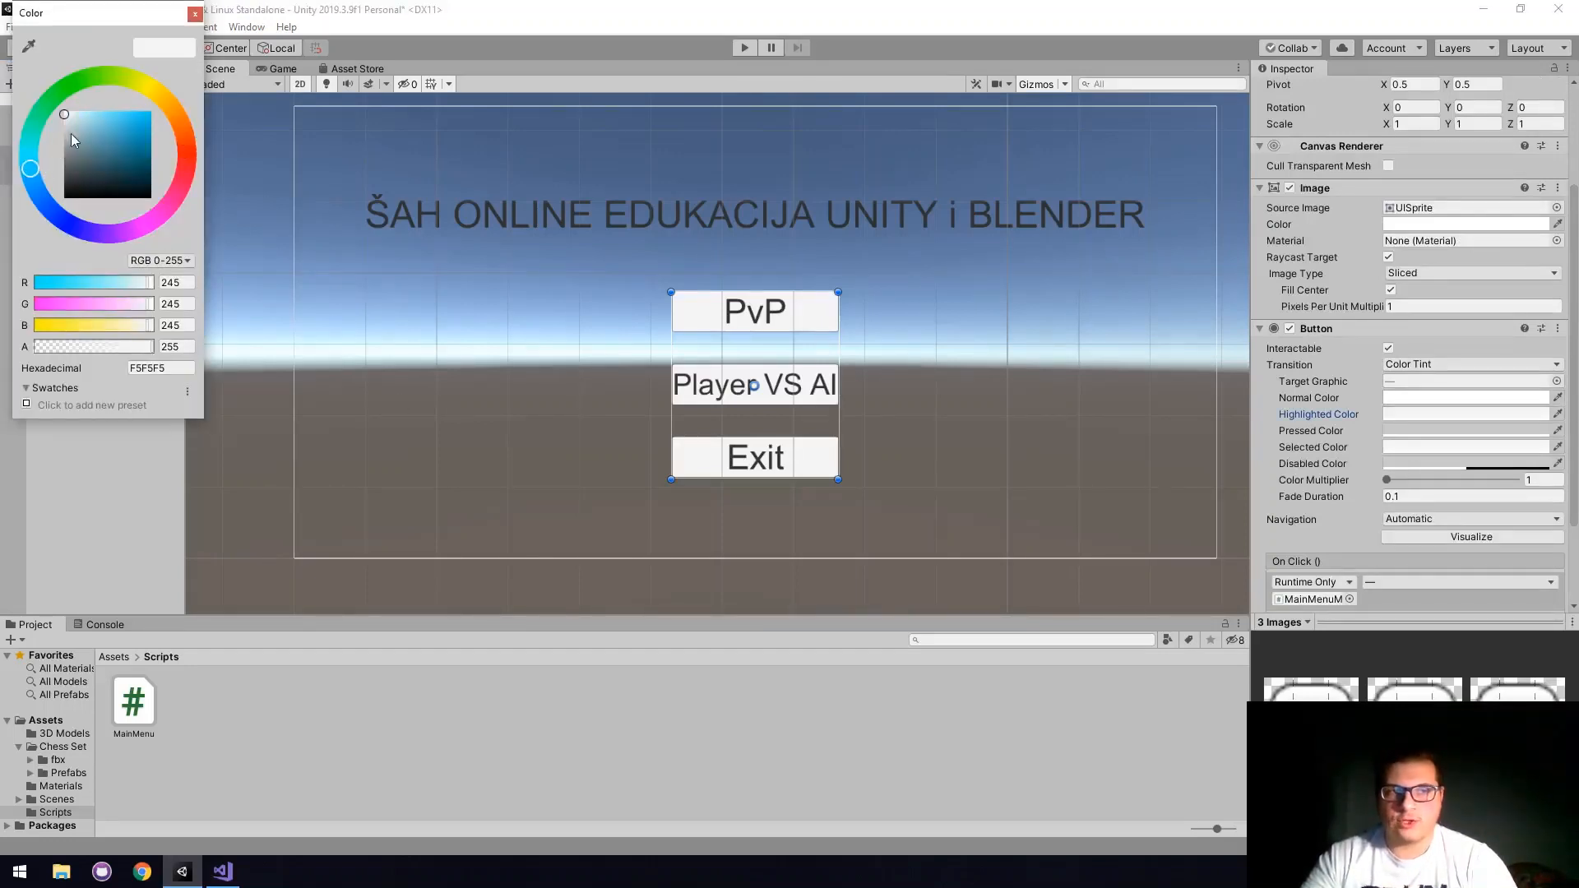
left_click_drag(71, 133, 125, 97)
left_click(195, 14)
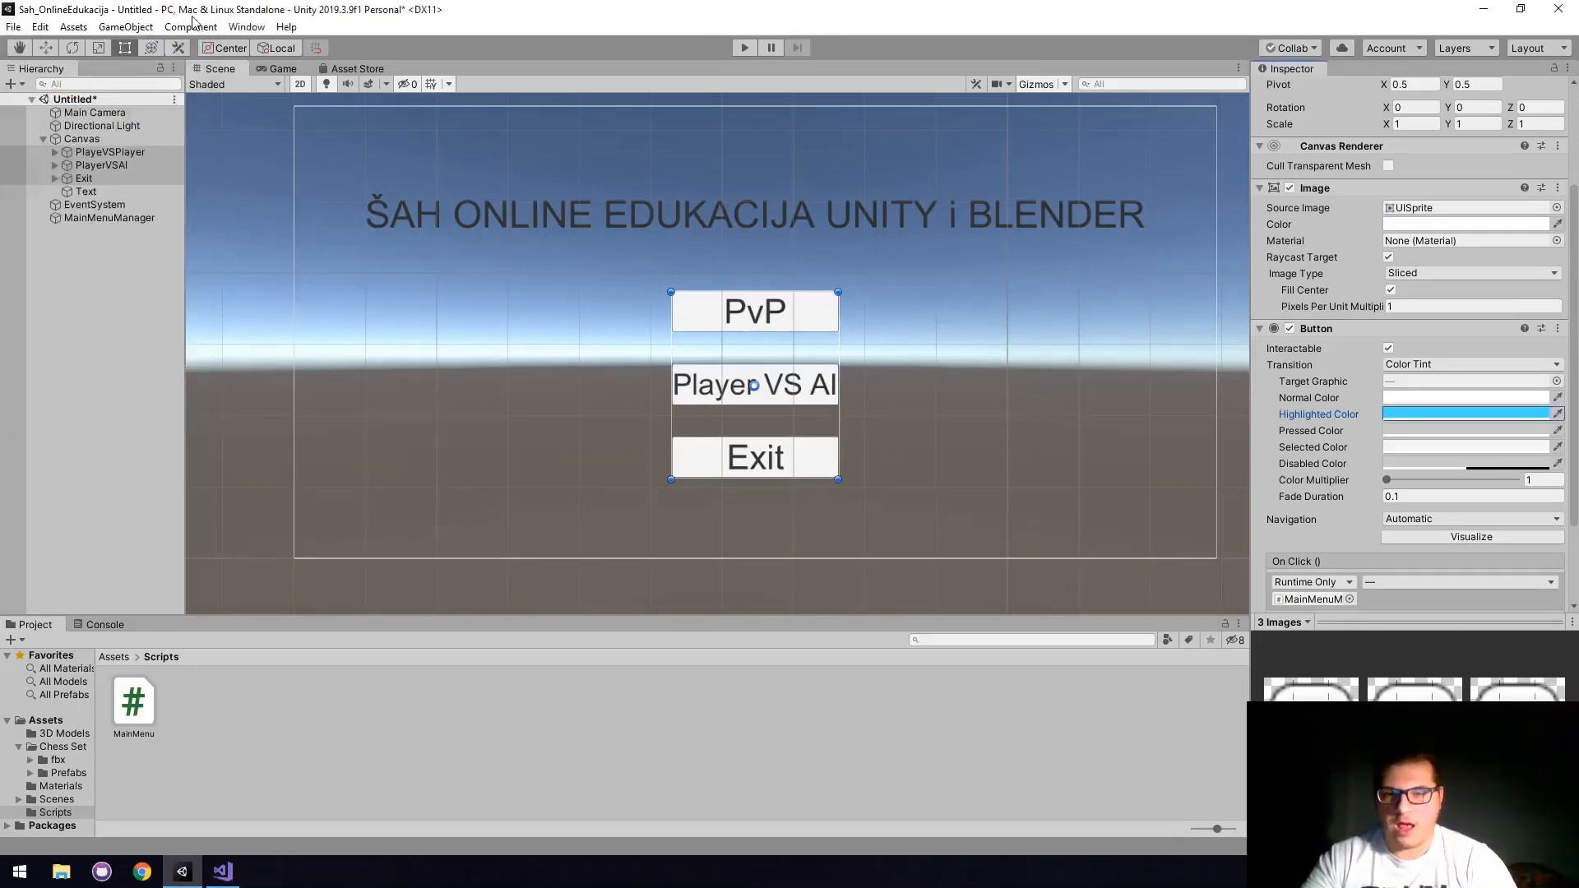
Set the Pressed Color of the three selected menu buttons to the stronger blue 0063FF.
left_click(1412, 432)
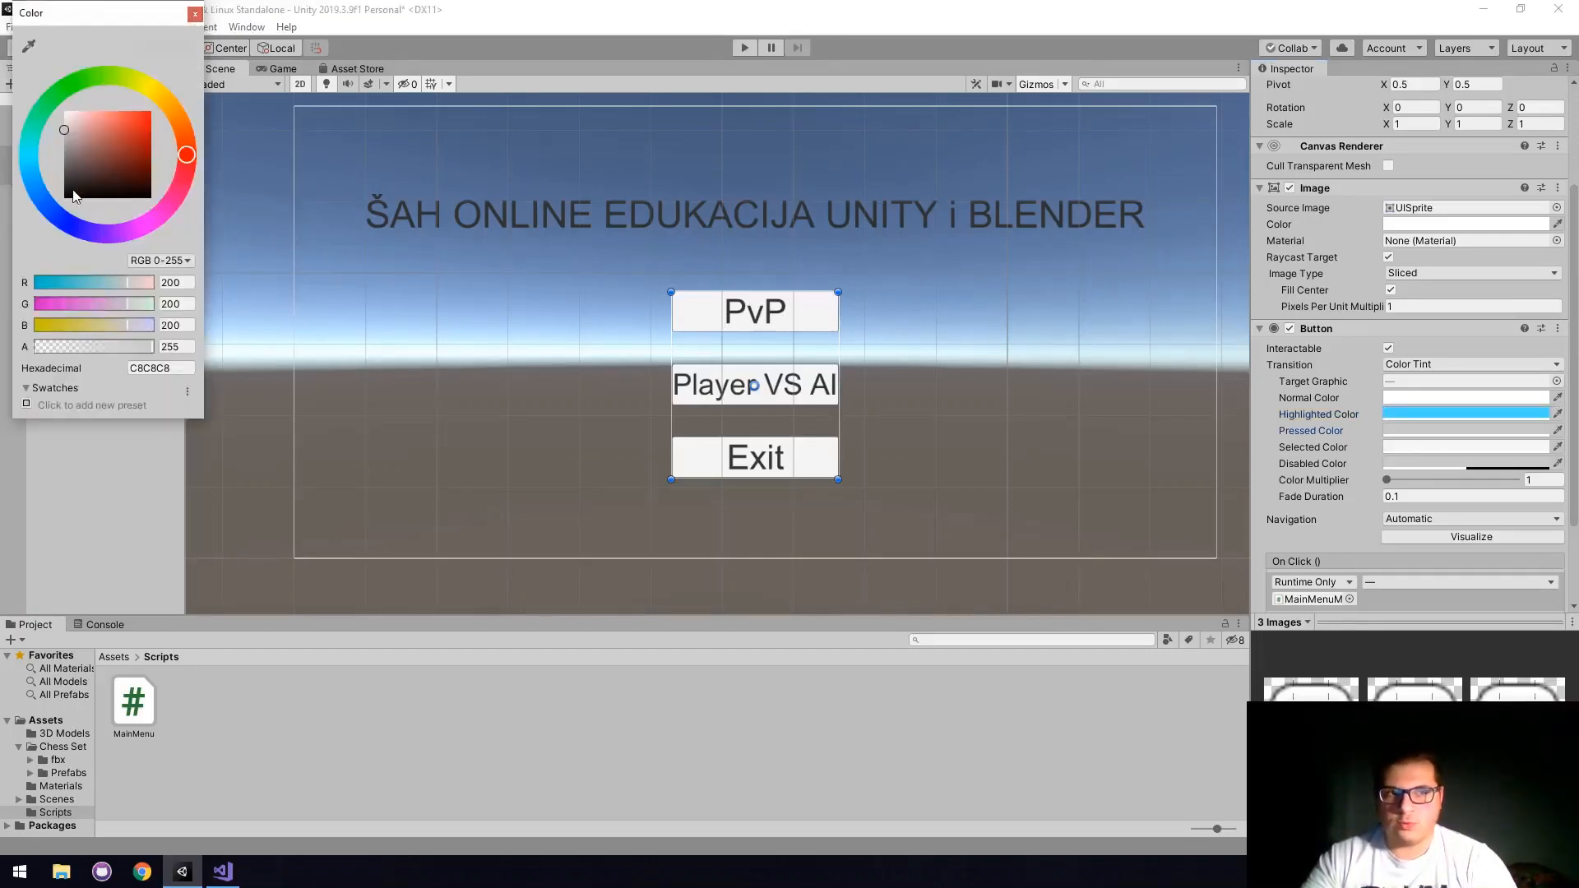
left_click(127, 121)
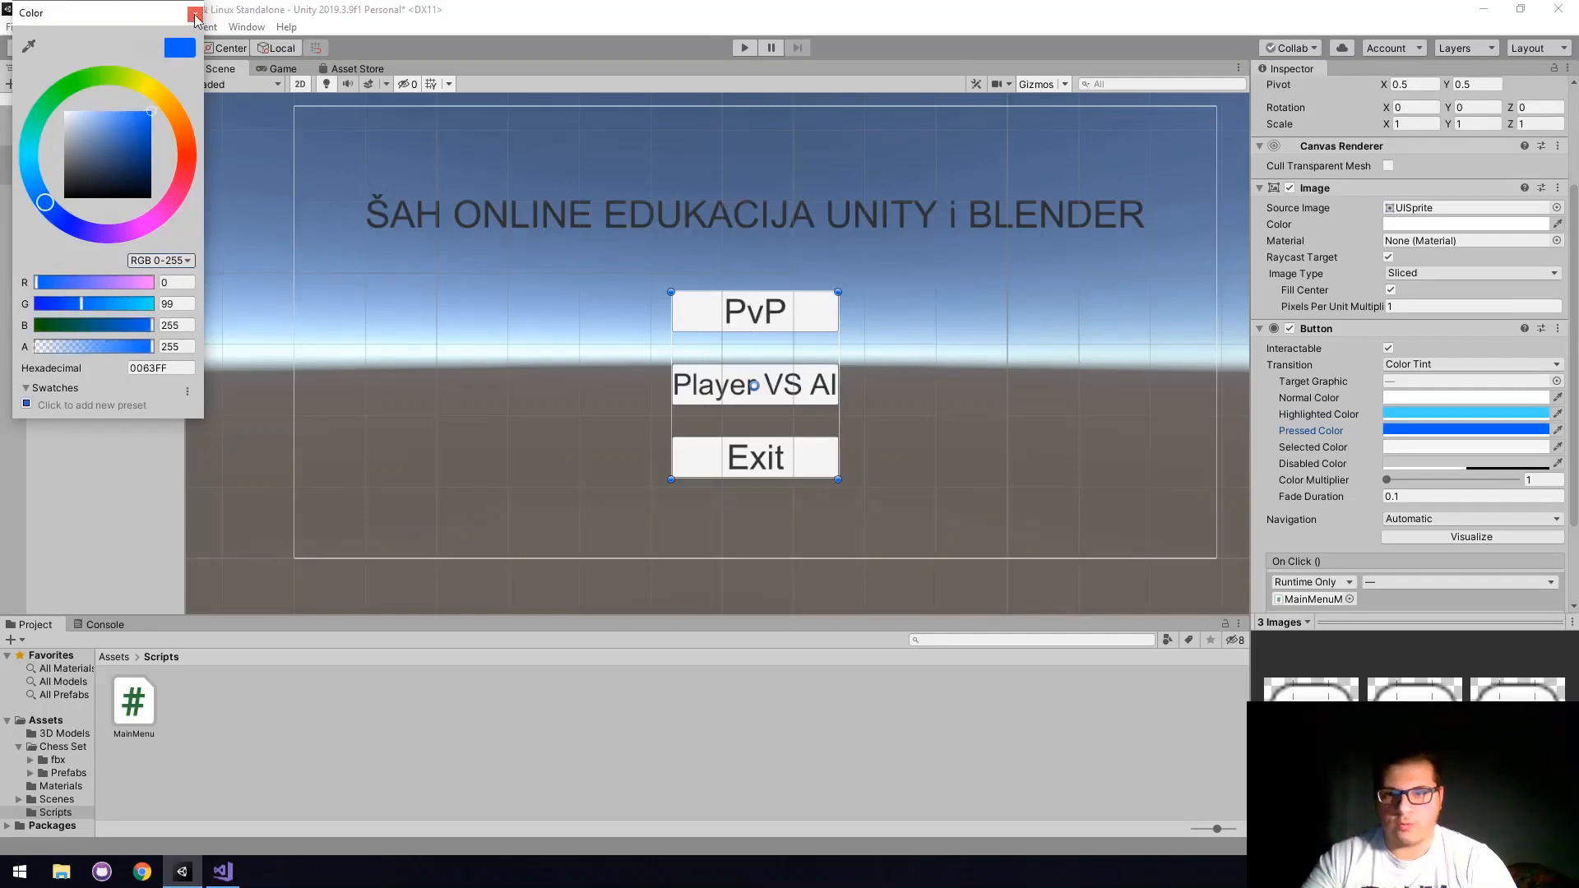
left_click(195, 14)
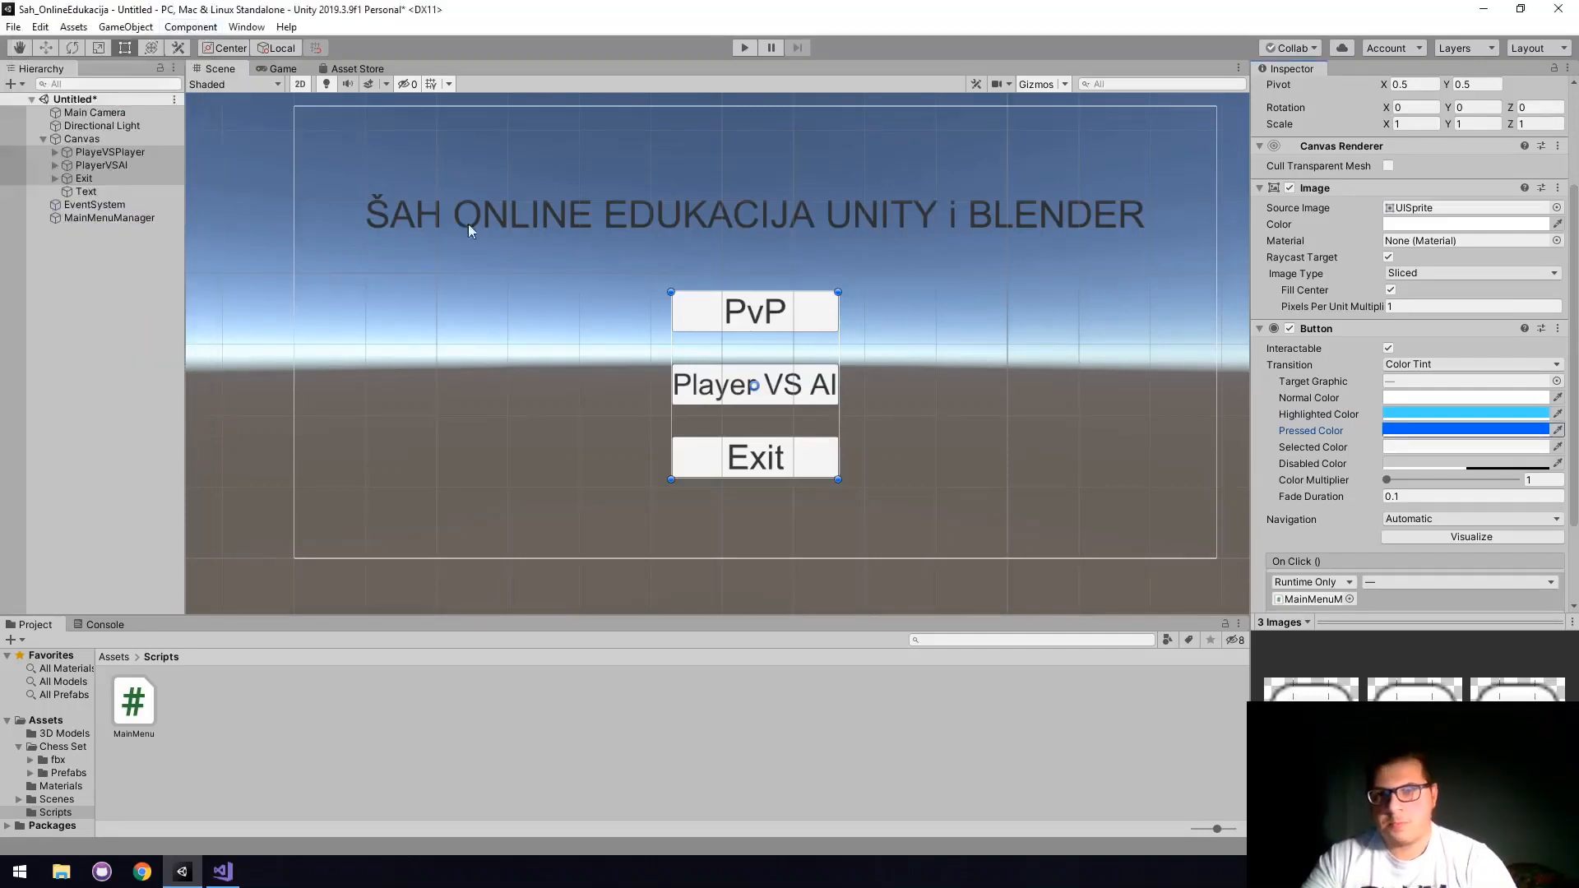
Run the scene in play mode, test the highlight and pressed colors on the Exit button, and stop play mode.
left_click(747, 47)
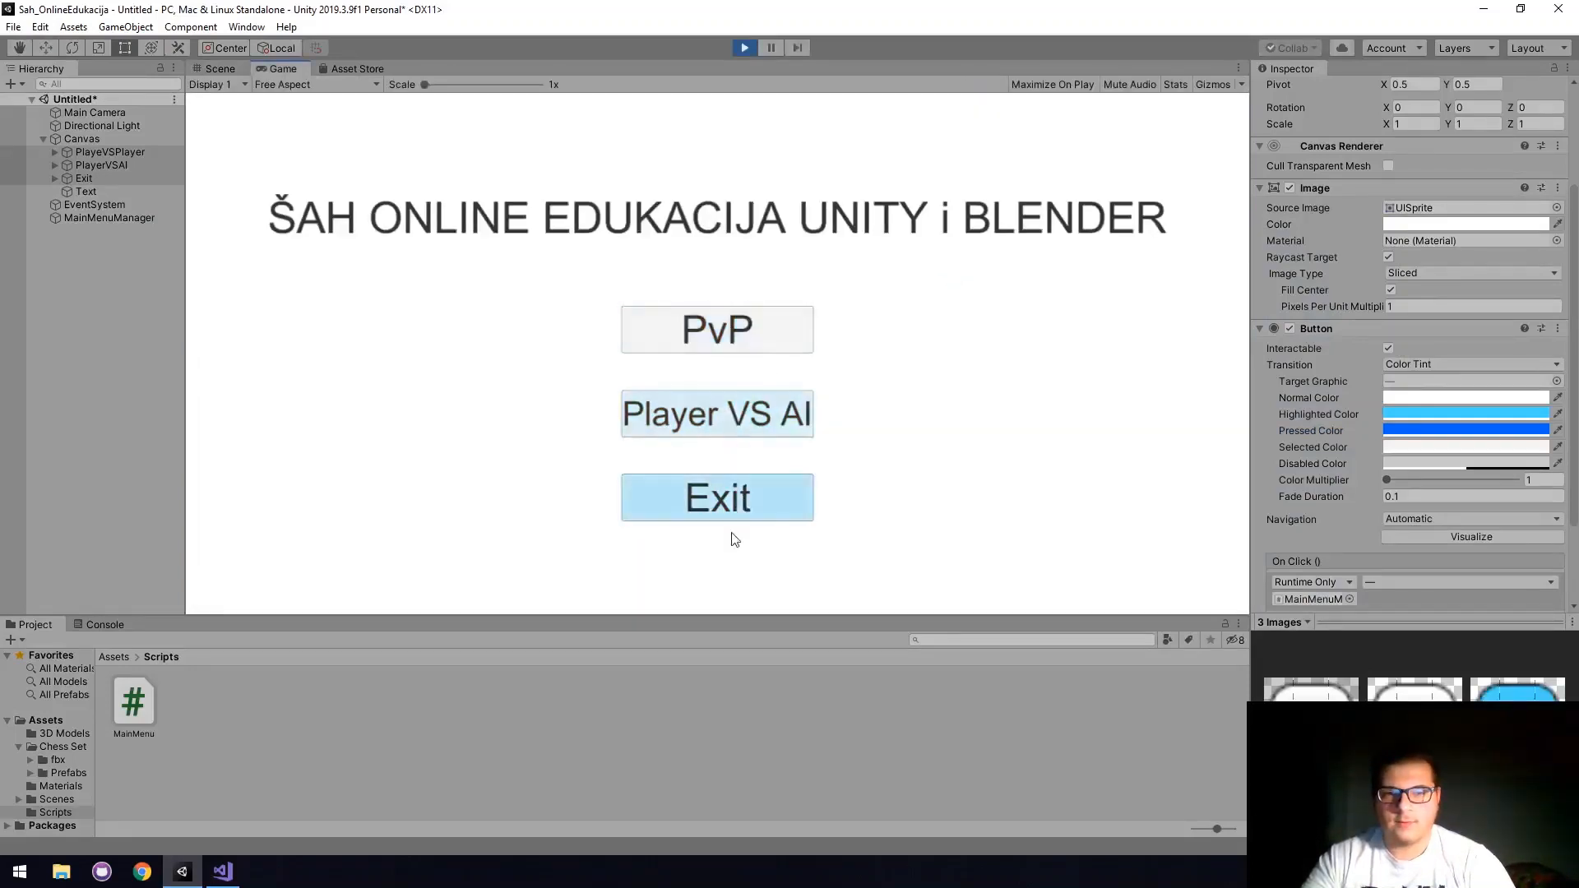
left_click(770, 507)
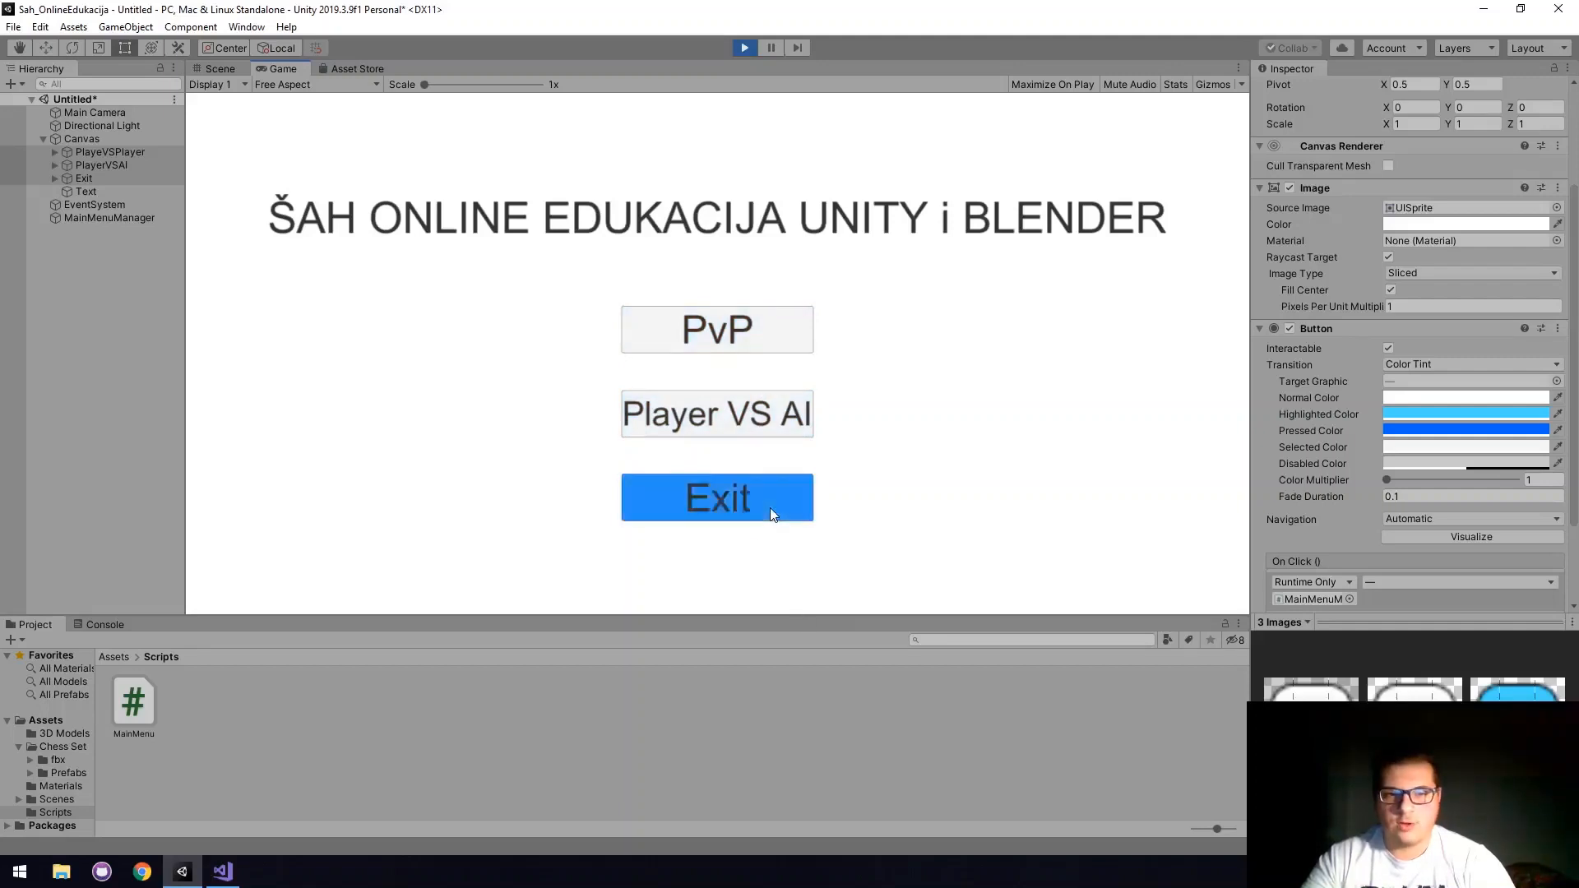
left_click(770, 506)
left_click(770, 506)
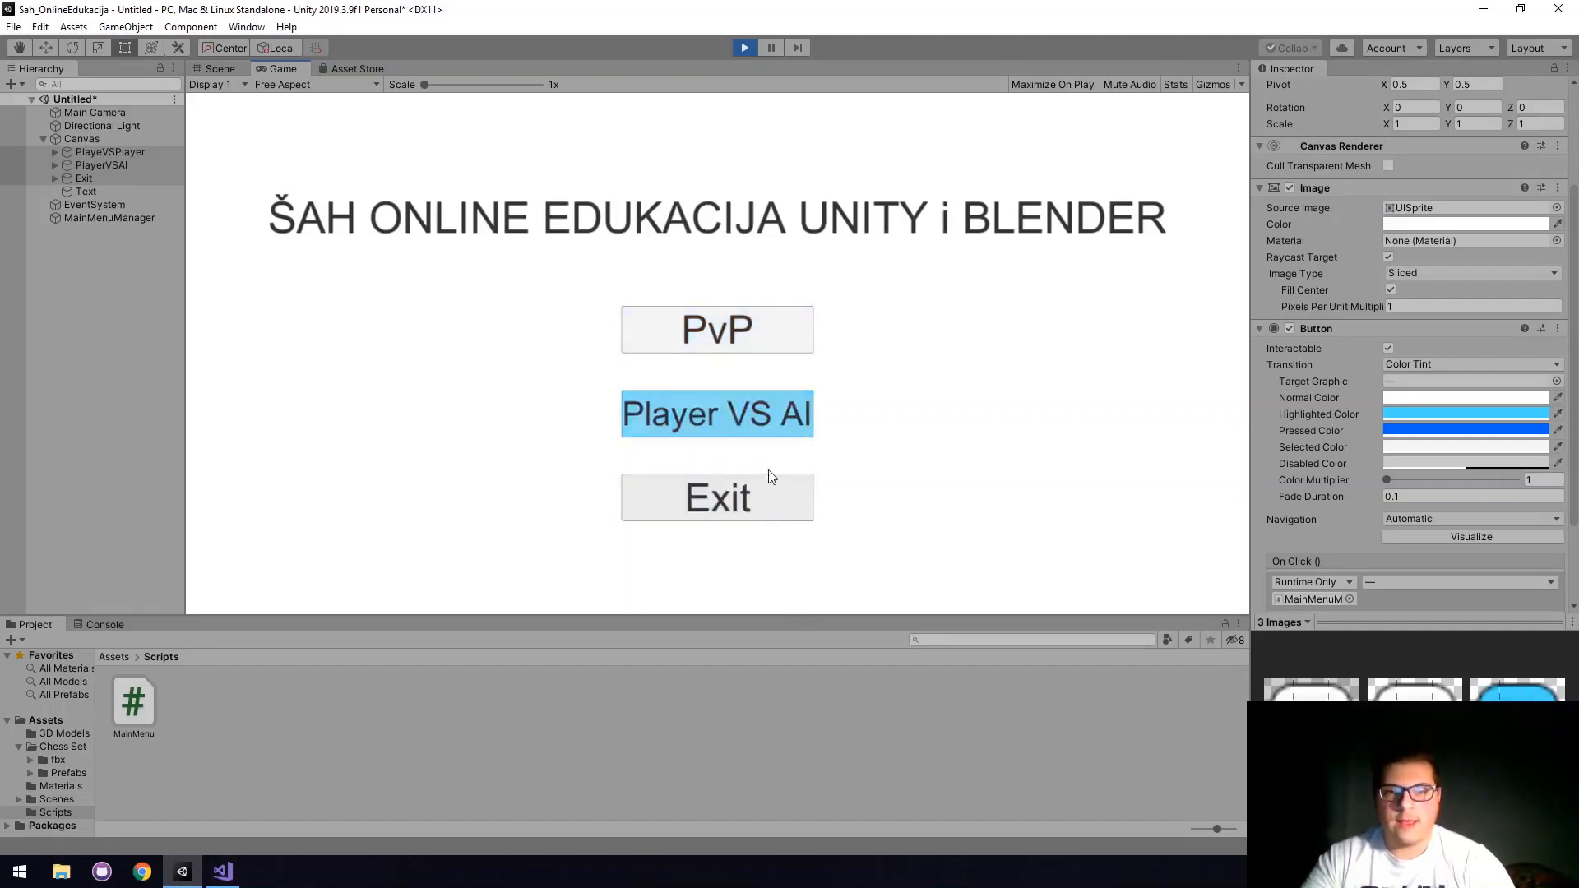
left_click(772, 494)
left_click(745, 48)
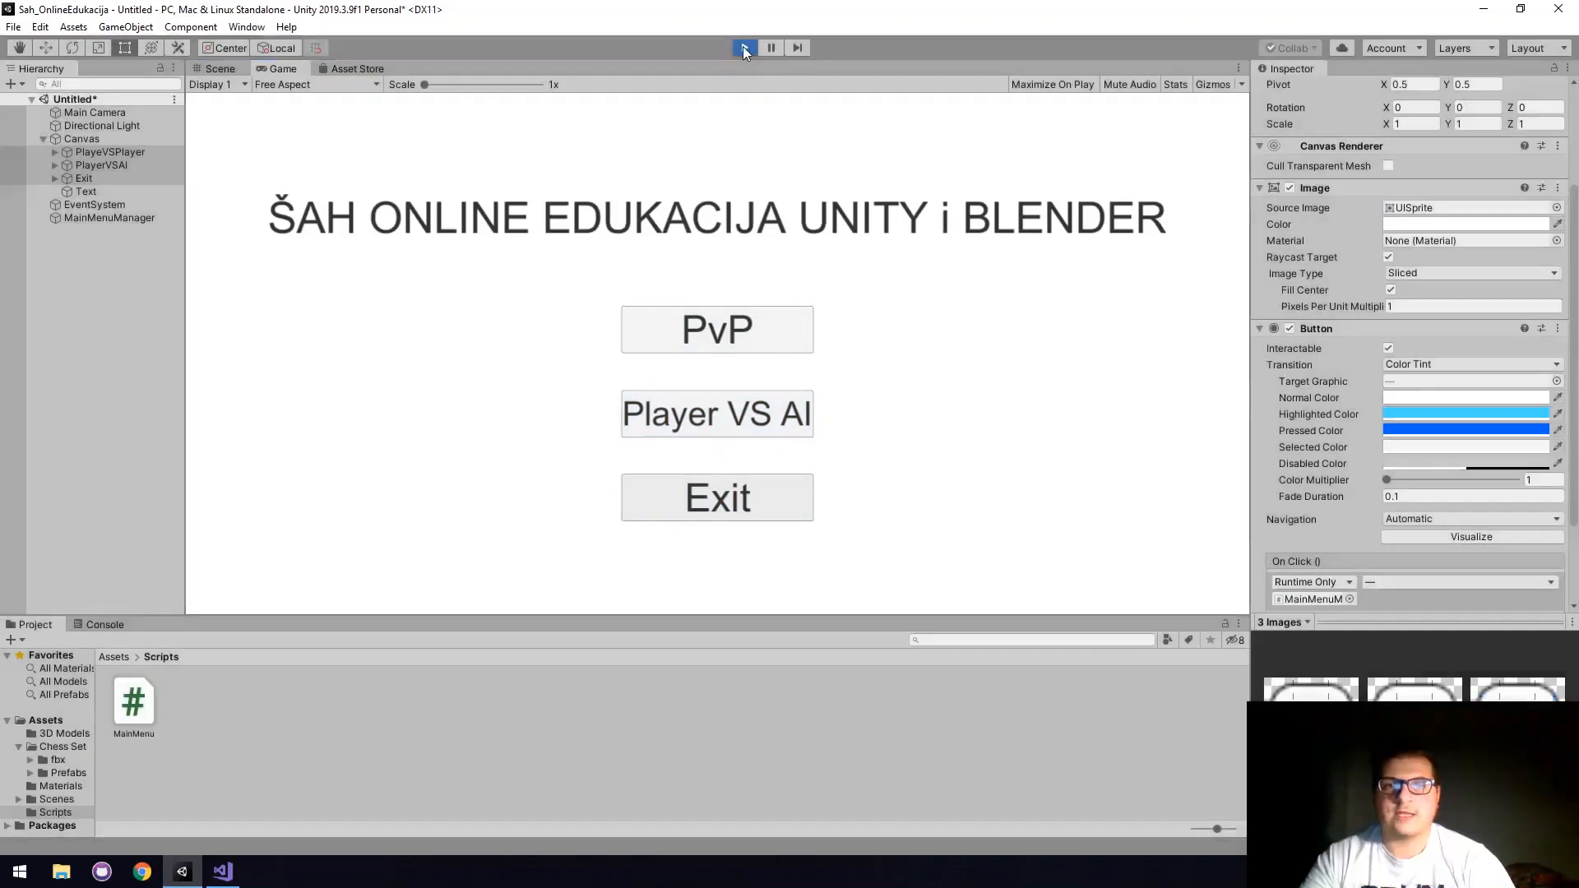